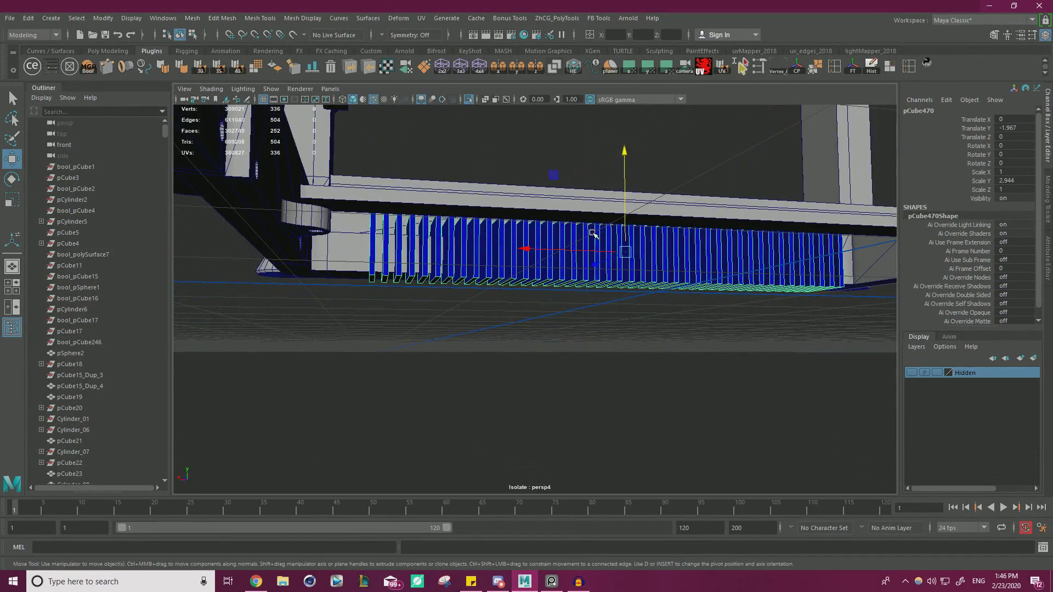
# Raise the row of cutter slats to Translate Y 6.505 and compare the frame's lower rail with the typewriter reference photo
pyautogui.moveTo(627, 225); pyautogui.dragTo(624, 104)
pyautogui.keyDown('alt'); pyautogui.moveTo(427, 296); pyautogui.dragTo(291, 258); pyautogui.keyUp('alt')
pyautogui.keyDown('alt'); pyautogui.moveTo(290, 258); pyautogui.dragTo(351, 257, button='right'); pyautogui.keyUp('alt')
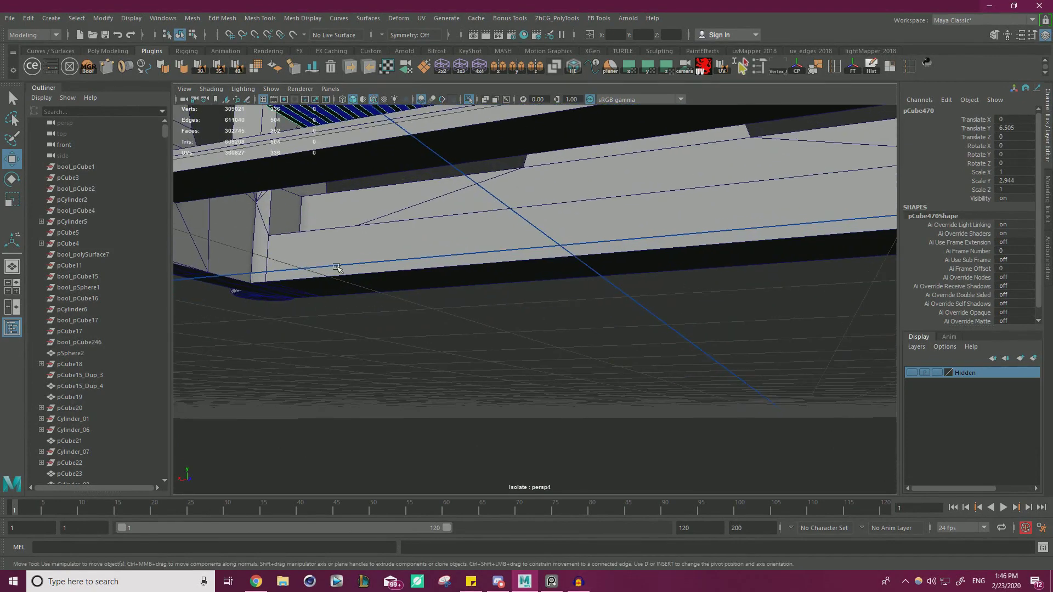
pyautogui.keyDown('alt'); pyautogui.moveTo(351, 258); pyautogui.dragTo(439, 256, button='middle'); pyautogui.keyUp('alt')
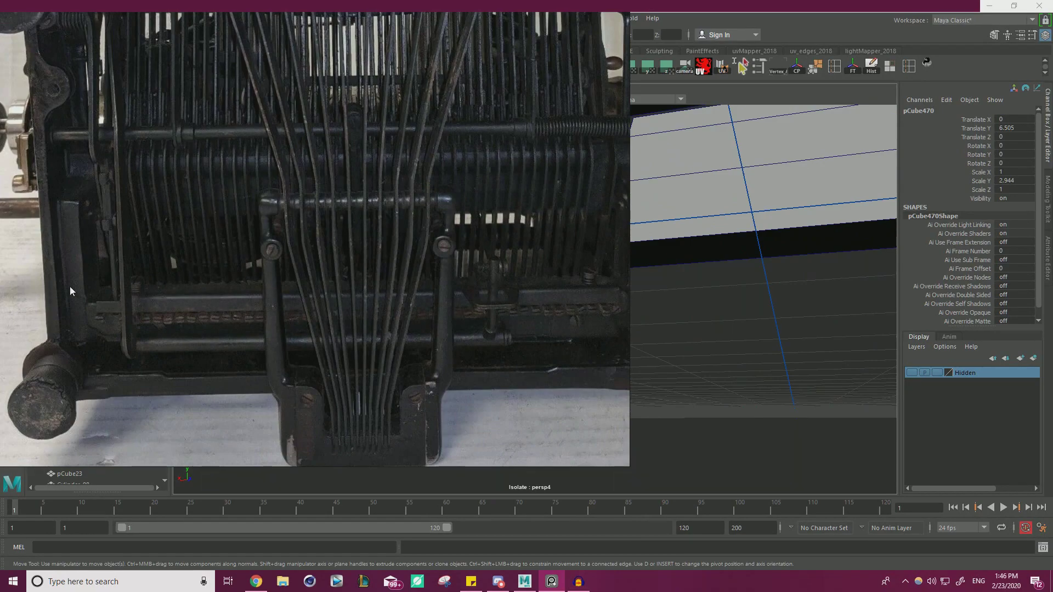
pyautogui.moveTo(535, 290); pyautogui.dragTo(1, 296, button='right')
pyautogui.keyDown('alt'); pyautogui.moveTo(230, 219); pyautogui.dragTo(548, 222); pyautogui.keyUp('alt')
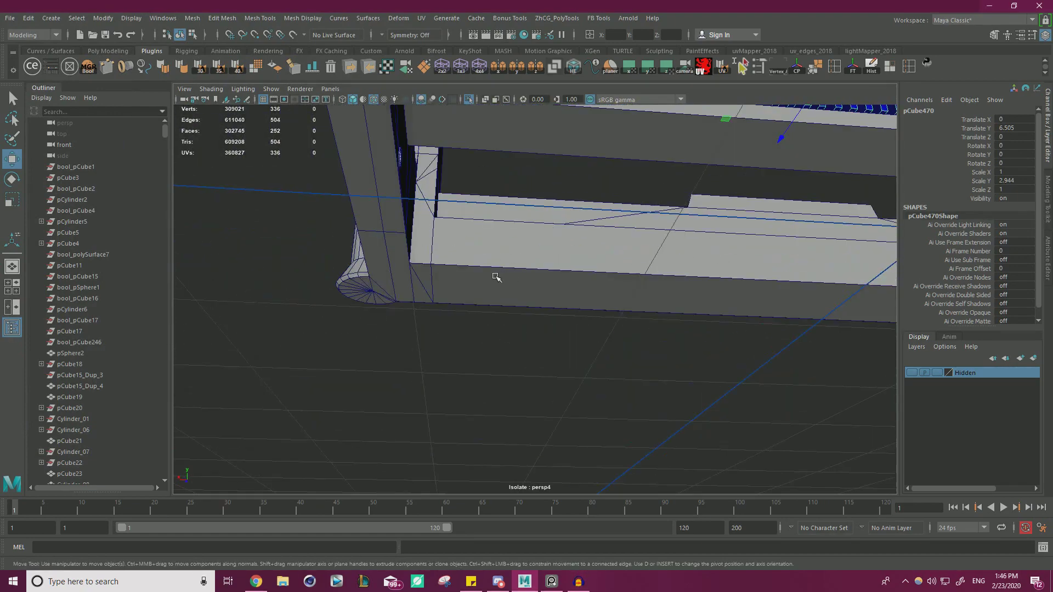
pyautogui.keyDown('alt'); pyautogui.moveTo(523, 267); pyautogui.dragTo(323, 242, button='right'); pyautogui.keyUp('alt')
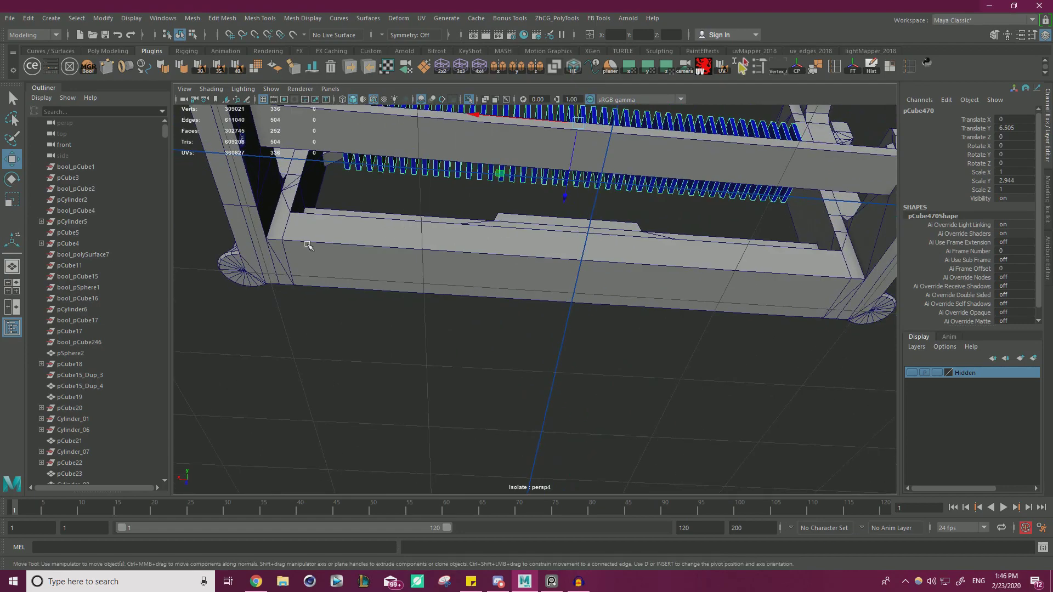
pyautogui.keyDown('alt'); pyautogui.moveTo(561, 288); pyautogui.dragTo(317, 239); pyautogui.keyUp('alt')
pyautogui.keyDown('alt'); pyautogui.moveTo(469, 269); pyautogui.dragTo(332, 199); pyautogui.keyUp('alt')
# Leave the current isolation and isolate only the typewriter frame together with the row of cutter slats
pyautogui.click(469, 99)
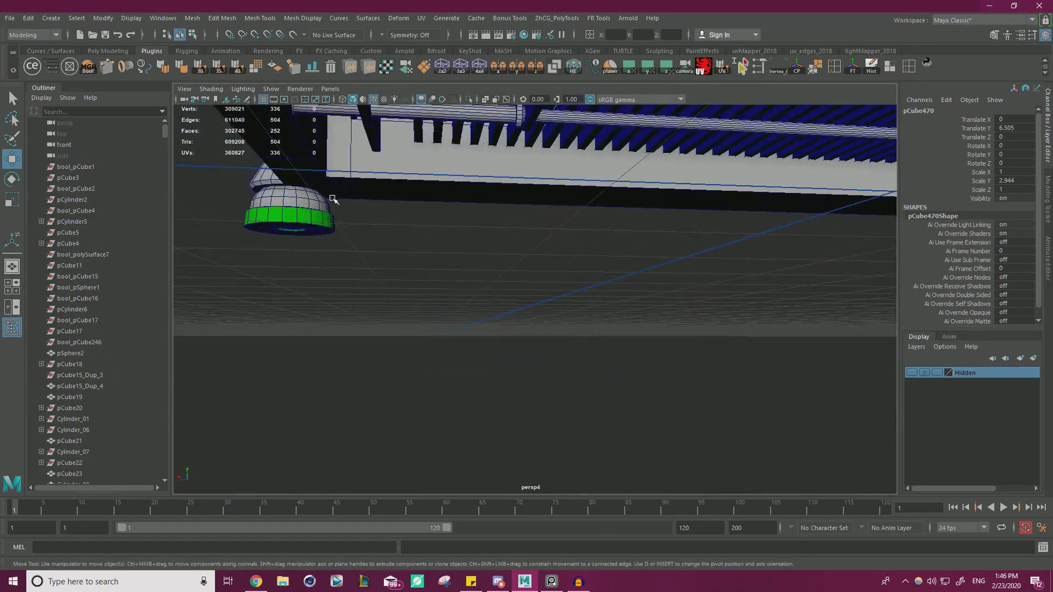
pyautogui.keyDown('alt'); pyautogui.moveTo(727, 188); pyautogui.dragTo(555, 265); pyautogui.keyUp('alt')
pyautogui.keyDown('alt'); pyautogui.moveTo(555, 266); pyautogui.dragTo(680, 275, button='right'); pyautogui.keyUp('alt')
pyautogui.keyDown('alt'); pyautogui.moveTo(680, 274); pyautogui.dragTo(680, 287); pyautogui.keyUp('alt')
pyautogui.keyDown('alt'); pyautogui.moveTo(680, 286); pyautogui.dragTo(493, 263, button='right'); pyautogui.keyUp('alt')
pyautogui.keyDown('alt'); pyautogui.moveTo(493, 263); pyautogui.dragTo(505, 224); pyautogui.keyUp('alt')
pyautogui.moveTo(533, 179); pyautogui.dragTo(588, 164, button='right')
pyautogui.keyDown('alt'); pyautogui.moveTo(521, 315); pyautogui.dragTo(492, 291); pyautogui.keyUp('alt')
pyautogui.click(458, 312)
pyautogui.click(468, 99)
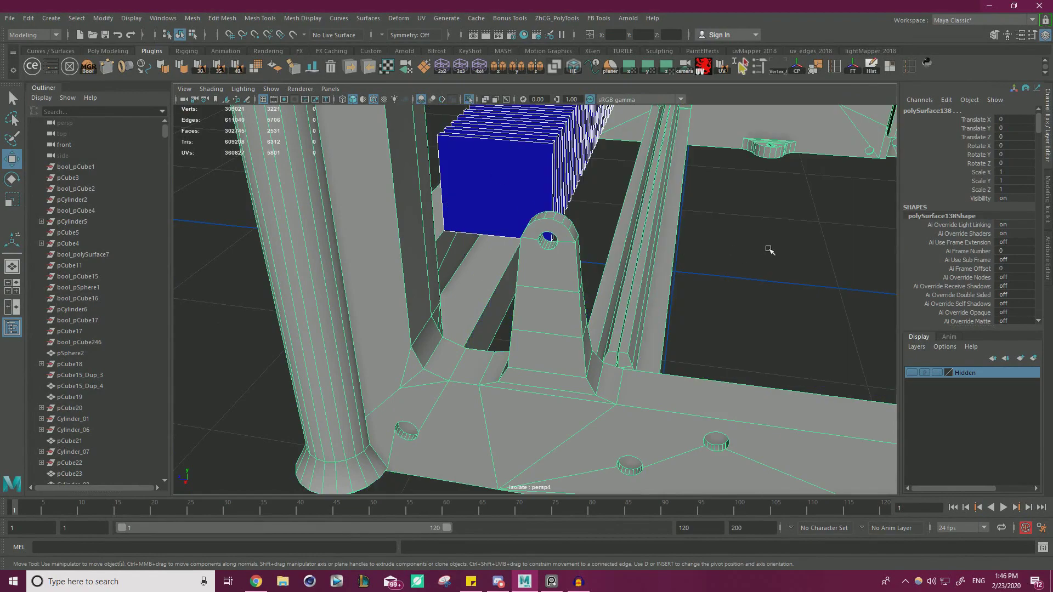
# Lower the cutter slats into the frame's inner ledge at Translate Y -1.625 and stretch them to Scale Y 3.192
pyautogui.click(757, 266)
pyautogui.click(529, 172)
pyautogui.keyDown('alt'); pyautogui.moveTo(633, 107); pyautogui.dragTo(624, 167, button='middle'); pyautogui.keyUp('alt')
pyautogui.moveTo(599, 118); pyautogui.dragTo(575, 258)
pyautogui.keyDown('alt'); pyautogui.moveTo(575, 258); pyautogui.dragTo(666, 258, button='right'); pyautogui.keyUp('alt')
pyautogui.keyDown('alt'); pyautogui.moveTo(666, 258); pyautogui.dragTo(445, 61); pyautogui.keyUp('alt')
pyautogui.keyDown('alt'); pyautogui.moveTo(686, 175); pyautogui.dragTo(557, 218); pyautogui.keyUp('alt')
pyautogui.moveTo(595, 280); pyautogui.dragTo(609, 206)
pyautogui.press('r')
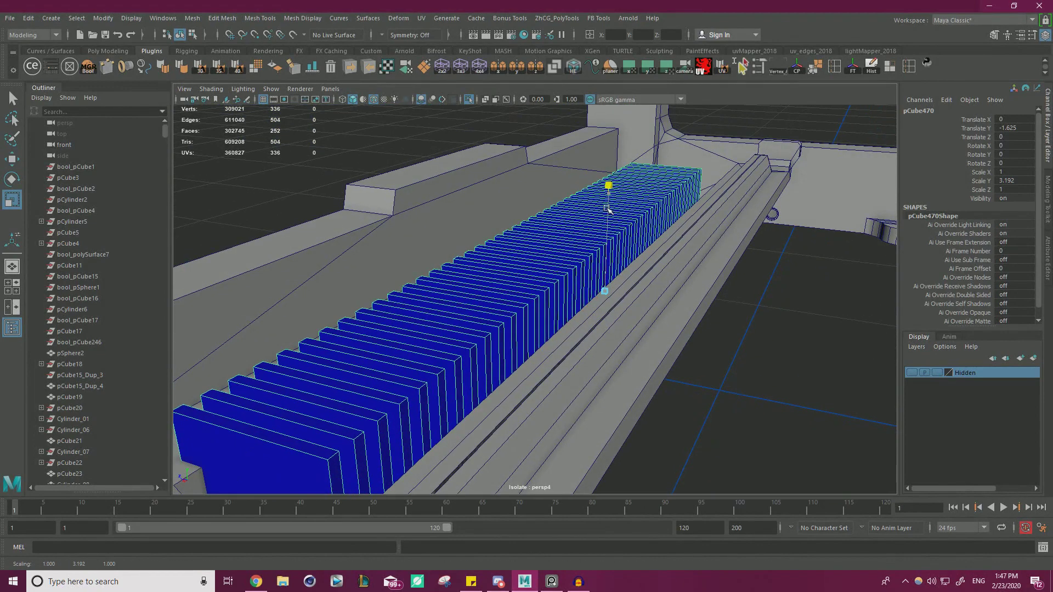
pyautogui.press('w')
# Freeze the transformations of the cutter slats and delete their construction history
pyautogui.click(768, 350)
pyautogui.keyDown('alt'); pyautogui.moveTo(768, 350); pyautogui.dragTo(605, 268); pyautogui.keyUp('alt')
pyautogui.scroll(-2, 606, 276)
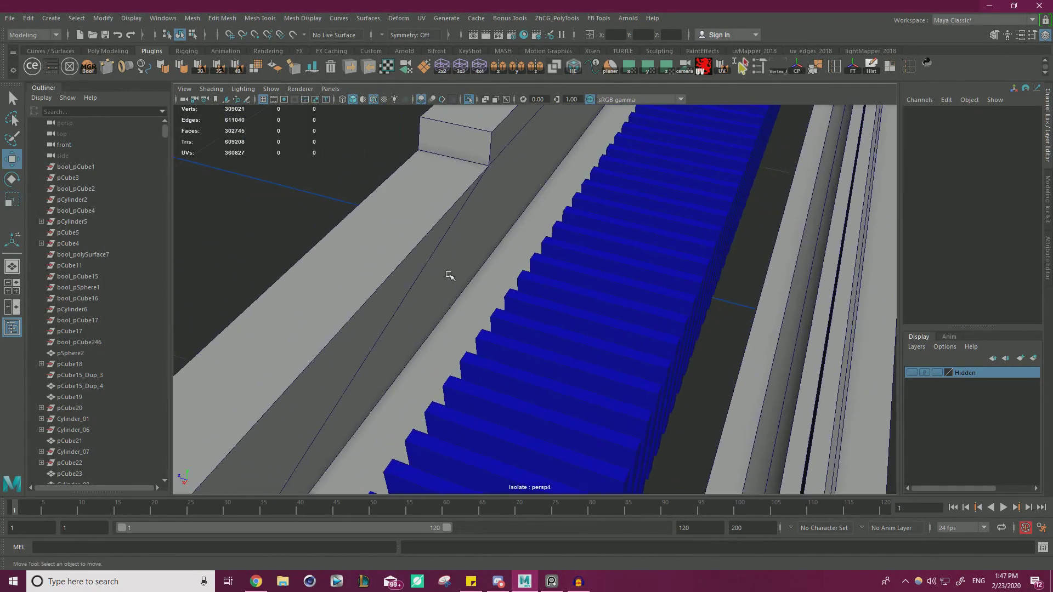
pyautogui.click(547, 294)
pyautogui.click(852, 66)
pyautogui.click(871, 67)
# Assign the default grey material to the cutter slats with the ModIt colour tools
pyautogui.click(200, 204)
pyautogui.click(556, 324)
pyautogui.click(51, 66)
pyautogui.click(754, 302)
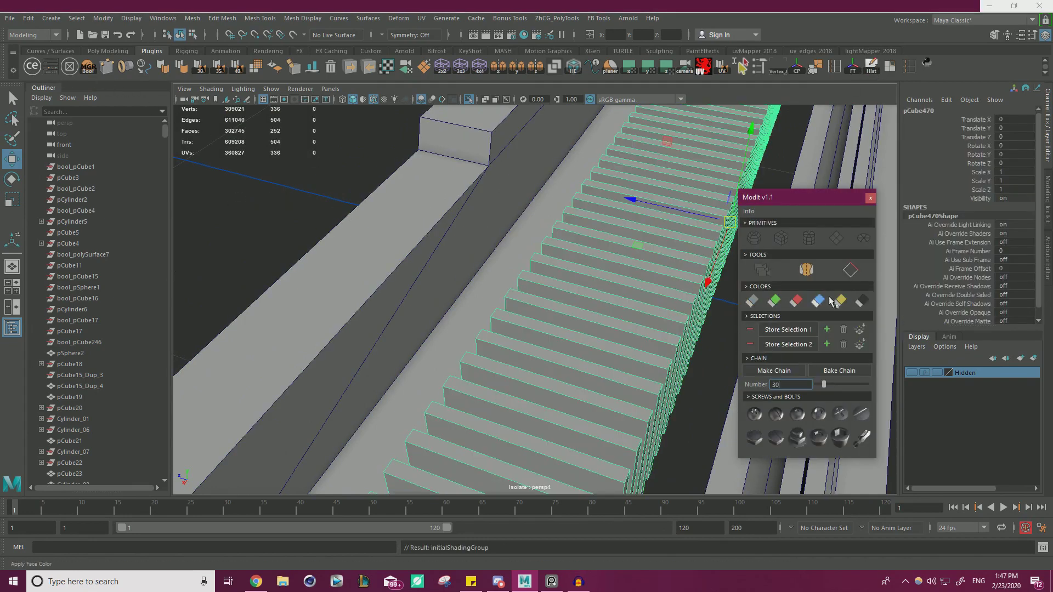
pyautogui.click(870, 198)
# Subtract the row of cutter slats from the frame with a Difference operation in DcBoolManager
pyautogui.click(465, 293)
pyautogui.keyDown('shift'); pyautogui.click(528, 296); pyautogui.keyUp('shift')
pyautogui.click(305, 210)
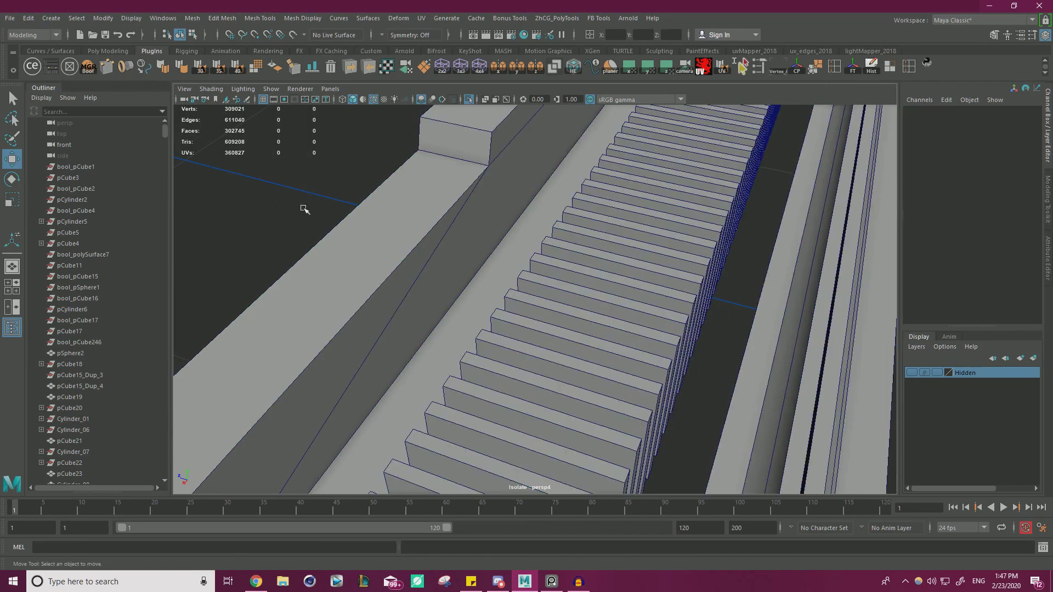
pyautogui.click(92, 67)
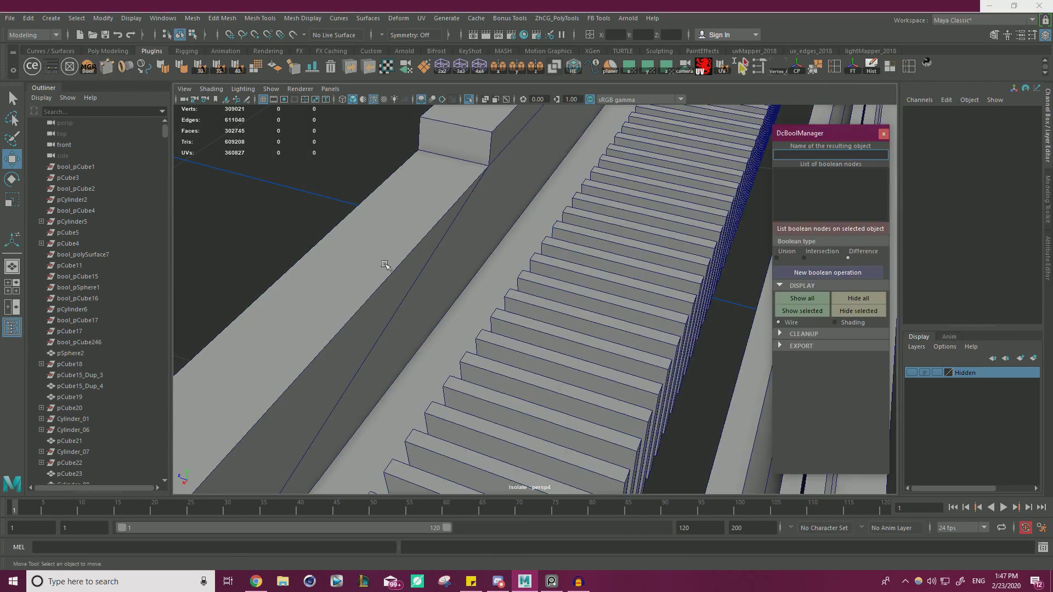
pyautogui.click(411, 263)
pyautogui.keyDown('shift'); pyautogui.click(547, 301); pyautogui.keyUp('shift')
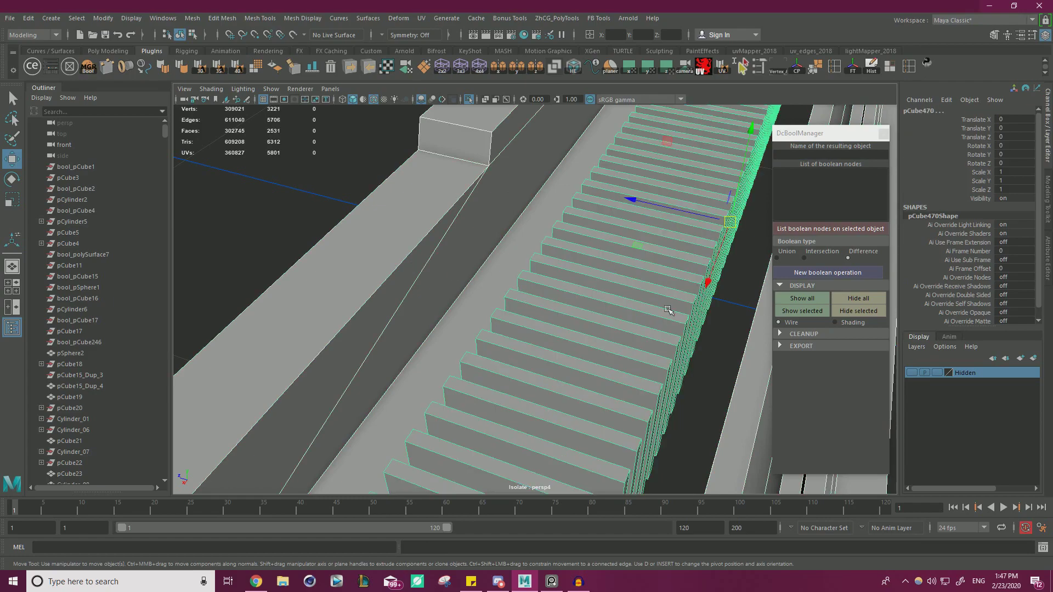
pyautogui.click(802, 274)
# Clean up the boolean by deleting its history and base objects
pyautogui.keyDown('alt'); pyautogui.moveTo(675, 280); pyautogui.dragTo(553, 275); pyautogui.keyUp('alt')
pyautogui.click(779, 334)
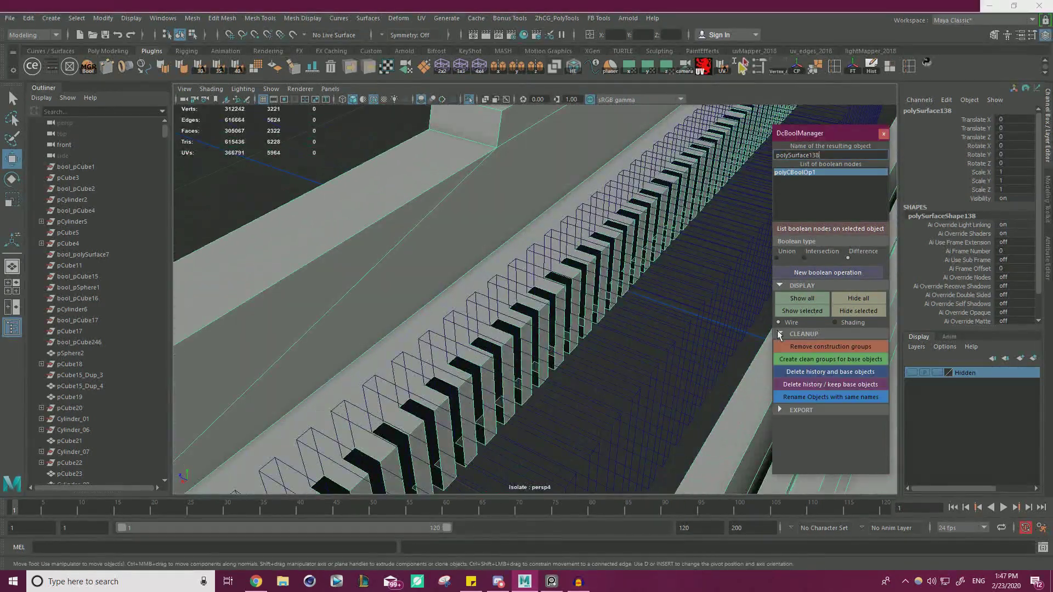
pyautogui.click(860, 372)
# Extrude the three upper edges of the first slot down to the ledge's lower edge to form its inner walls
pyautogui.scroll(-3, 602, 321)
pyautogui.keyDown('alt'); pyautogui.moveTo(601, 322); pyautogui.dragTo(466, 225); pyautogui.keyUp('alt')
pyautogui.click(466, 225)
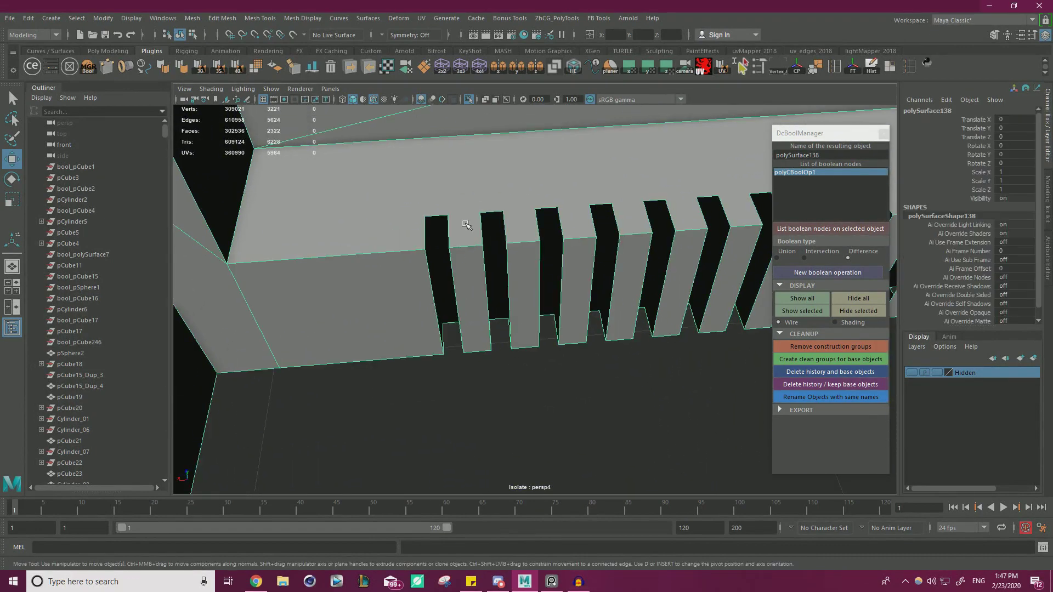
pyautogui.moveTo(466, 225); pyautogui.dragTo(447, 192, button='right')
pyautogui.keyDown('alt'); pyautogui.moveTo(431, 230); pyautogui.dragTo(530, 233); pyautogui.keyUp('alt')
pyautogui.click(495, 207)
pyautogui.keyDown('shift'); pyautogui.click(514, 215); pyautogui.keyUp('shift')
pyautogui.moveTo(457, 212); pyautogui.dragTo(448, 290)
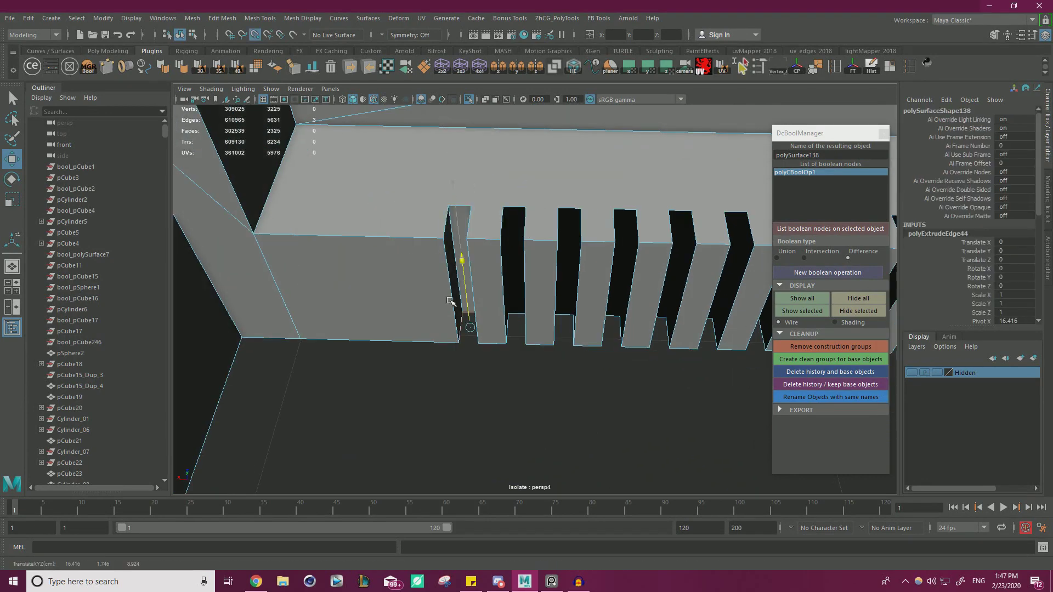
# Select the three upper edges of every remaining open slot along the ledge
pyautogui.keyDown('alt'); pyautogui.moveTo(458, 338); pyautogui.dragTo(534, 296); pyautogui.keyUp('alt')
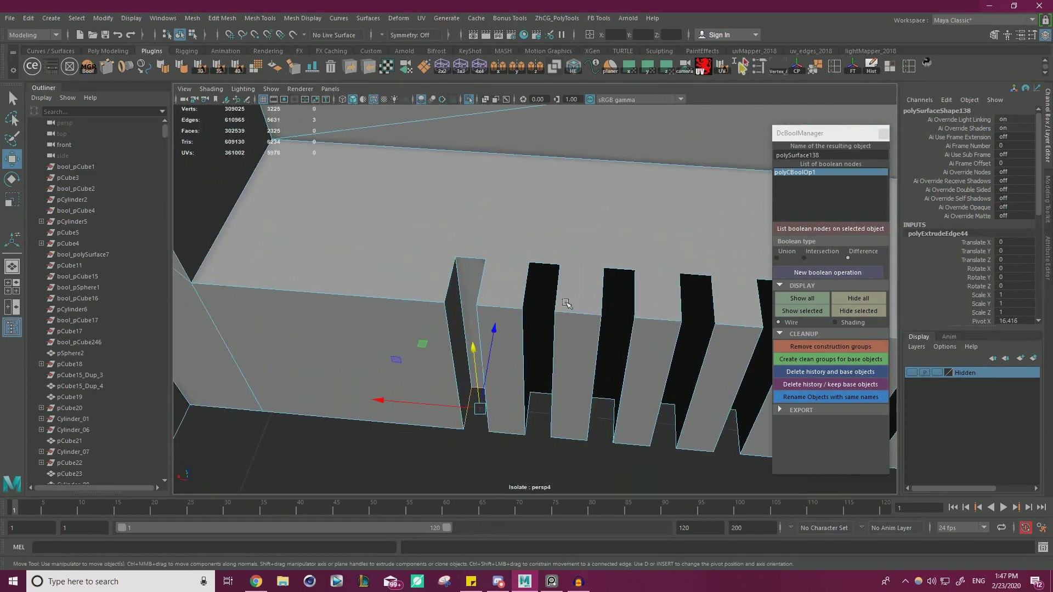
pyautogui.keyDown('shift'); pyautogui.click(565, 283); pyautogui.keyUp('shift')
pyautogui.keyDown('shift'); pyautogui.click(602, 288); pyautogui.keyUp('shift')
pyautogui.keyDown('shift'); pyautogui.click(619, 269); pyautogui.keyUp('shift')
pyautogui.keyDown('shift'); pyautogui.click(634, 281); pyautogui.keyUp('shift')
pyautogui.keyDown('alt'); pyautogui.moveTo(643, 281); pyautogui.dragTo(471, 259, button='middle'); pyautogui.keyUp('alt')
pyautogui.keyDown('shift'); pyautogui.click(454, 271); pyautogui.keyUp('shift')
pyautogui.keyDown('shift'); pyautogui.click(472, 261); pyautogui.keyUp('shift')
pyautogui.keyDown('shift'); pyautogui.click(486, 275); pyautogui.keyUp('shift')
pyautogui.keyDown('shift'); pyautogui.click(532, 278); pyautogui.keyUp('shift')
pyautogui.keyDown('shift'); pyautogui.click(547, 266); pyautogui.keyUp('shift')
pyautogui.keyDown('shift'); pyautogui.click(563, 289); pyautogui.keyUp('shift')
pyautogui.keyDown('alt'); pyautogui.moveTo(594, 293); pyautogui.dragTo(419, 285, button='middle'); pyautogui.keyUp('alt')
pyautogui.keyDown('shift'); pyautogui.click(425, 284); pyautogui.keyUp('shift')
pyautogui.keyDown('shift'); pyautogui.click(455, 262); pyautogui.keyUp('shift')
pyautogui.keyDown('shift'); pyautogui.click(464, 283); pyautogui.keyUp('shift')
pyautogui.keyDown('shift'); pyautogui.click(511, 288); pyautogui.keyUp('shift')
pyautogui.keyDown('shift'); pyautogui.click(529, 269); pyautogui.keyUp('shift')
pyautogui.keyDown('shift'); pyautogui.click(548, 289); pyautogui.keyUp('shift')
pyautogui.keyDown('shift'); pyautogui.click(606, 286); pyautogui.keyUp('shift')
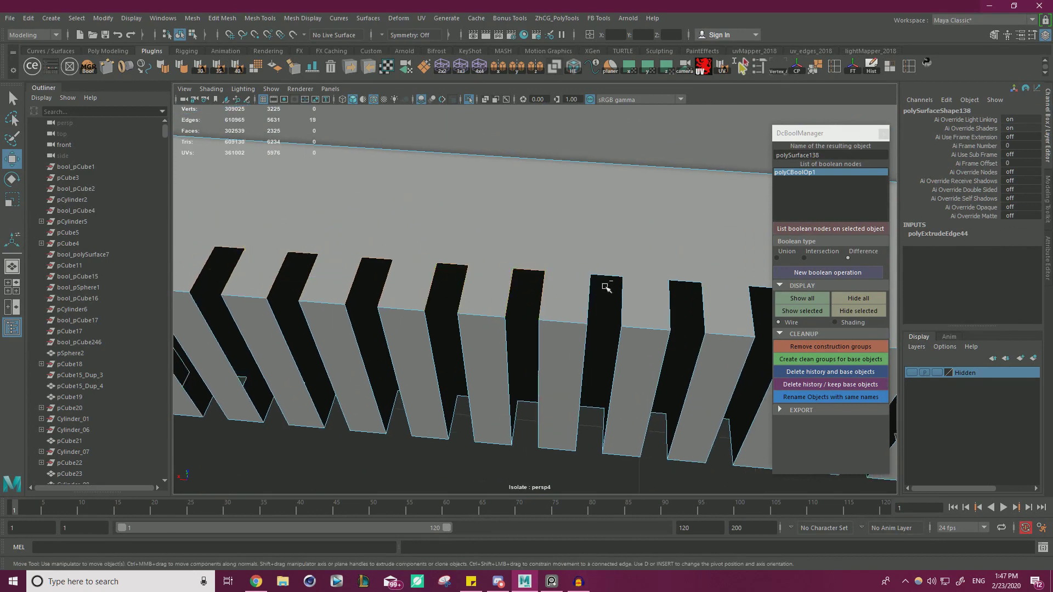
pyautogui.hotkey('ctrl', 'z')
pyautogui.keyDown('shift'); pyautogui.click(542, 298); pyautogui.keyUp('shift')
pyautogui.keyDown('shift'); pyautogui.click(589, 292); pyautogui.keyUp('shift')
pyautogui.keyDown('shift'); pyautogui.click(606, 277); pyautogui.keyUp('shift')
pyautogui.keyDown('shift'); pyautogui.click(621, 294); pyautogui.keyUp('shift')
pyautogui.keyDown('alt'); pyautogui.moveTo(658, 288); pyautogui.dragTo(525, 279, button='middle'); pyautogui.keyUp('alt')
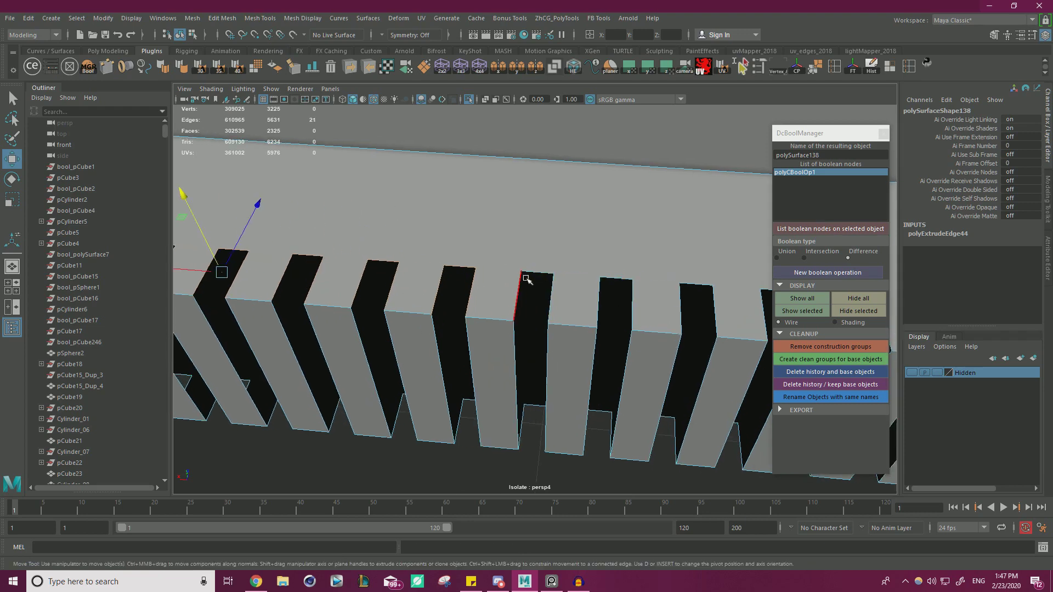
pyautogui.keyDown('shift'); pyautogui.click(516, 296); pyautogui.keyUp('shift')
pyautogui.keyDown('shift'); pyautogui.click(536, 272); pyautogui.keyUp('shift')
pyautogui.keyDown('shift'); pyautogui.click(596, 295); pyautogui.keyUp('shift')
pyautogui.keyDown('shift'); pyautogui.click(615, 278); pyautogui.keyUp('shift')
pyautogui.keyDown('shift'); pyautogui.click(633, 295); pyautogui.keyUp('shift')
pyautogui.keyDown('alt'); pyautogui.moveTo(652, 295); pyautogui.dragTo(506, 278, button='middle'); pyautogui.keyUp('alt')
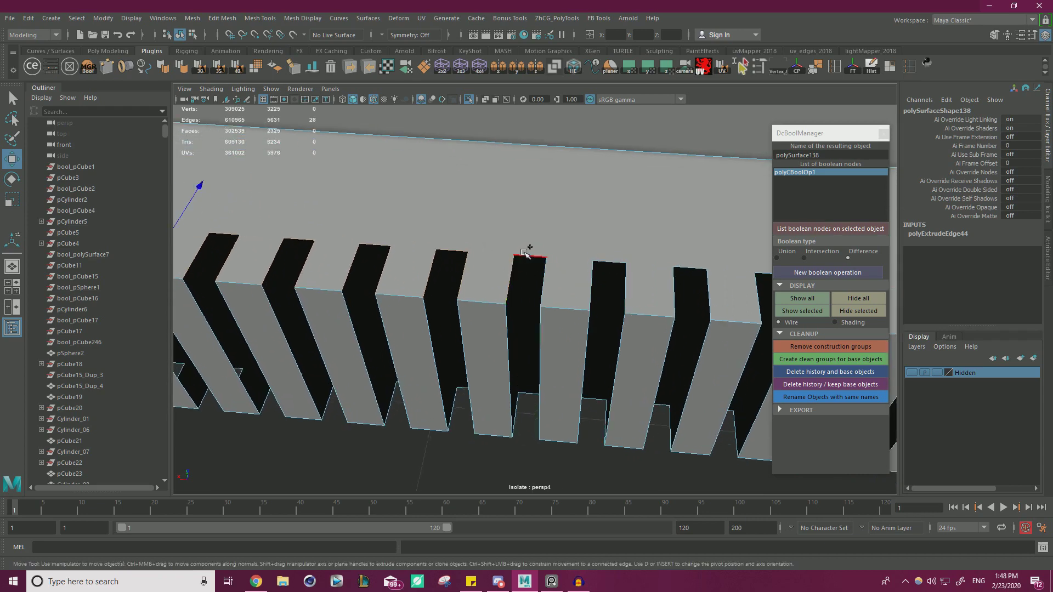
pyautogui.keyDown('shift'); pyautogui.click(592, 269); pyautogui.keyUp('shift')
pyautogui.keyDown('shift'); pyautogui.click(627, 277); pyautogui.keyUp('shift')
pyautogui.keyDown('shift'); pyautogui.click(675, 283); pyautogui.keyUp('shift')
pyautogui.keyDown('shift'); pyautogui.click(711, 290); pyautogui.keyUp('shift')
pyautogui.keyDown('alt'); pyautogui.moveTo(605, 270); pyautogui.dragTo(708, 282, button='right'); pyautogui.keyUp('alt')
pyautogui.keyDown('alt'); pyautogui.moveTo(707, 283); pyautogui.dragTo(461, 246, button='middle'); pyautogui.keyUp('alt')
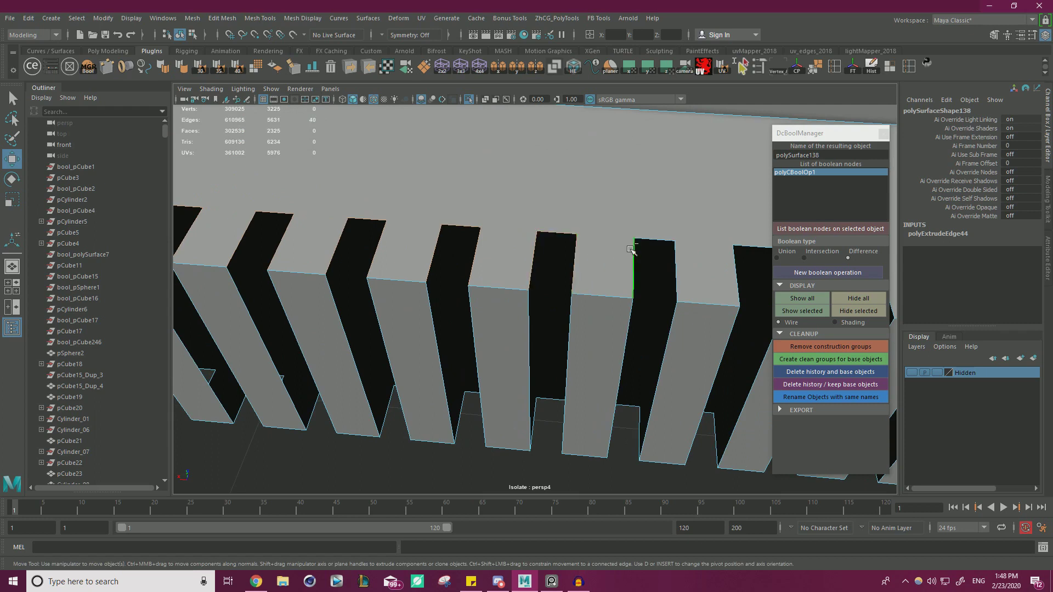
pyautogui.keyDown('shift'); pyautogui.click(698, 263); pyautogui.keyUp('shift')
pyautogui.keyDown('alt'); pyautogui.moveTo(698, 262); pyautogui.dragTo(519, 254, button='middle'); pyautogui.keyUp('alt')
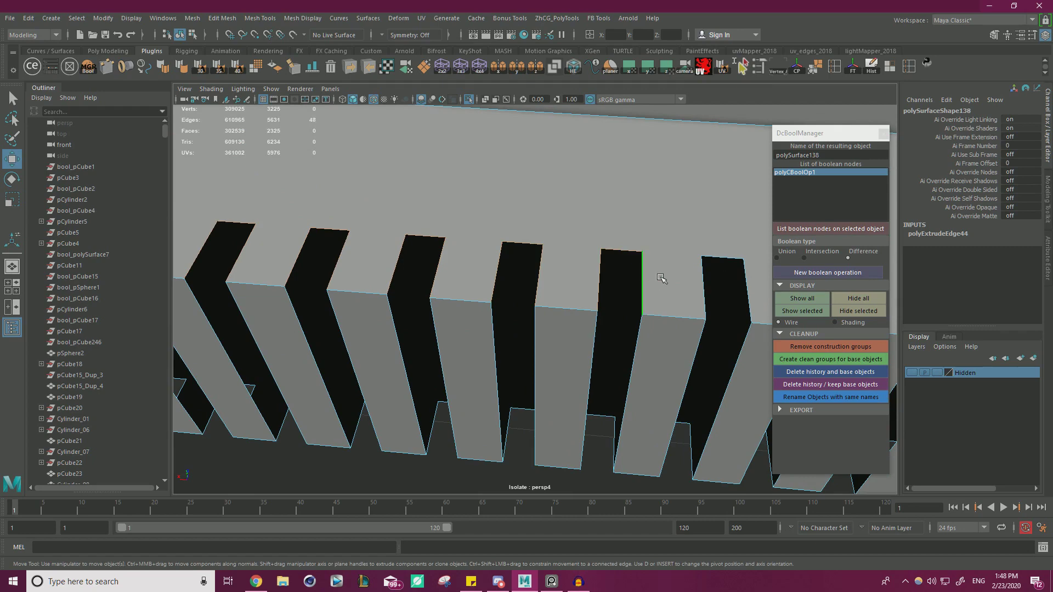
pyautogui.keyDown('alt'); pyautogui.moveTo(661, 278); pyautogui.dragTo(515, 263, button='middle'); pyautogui.keyUp('alt')
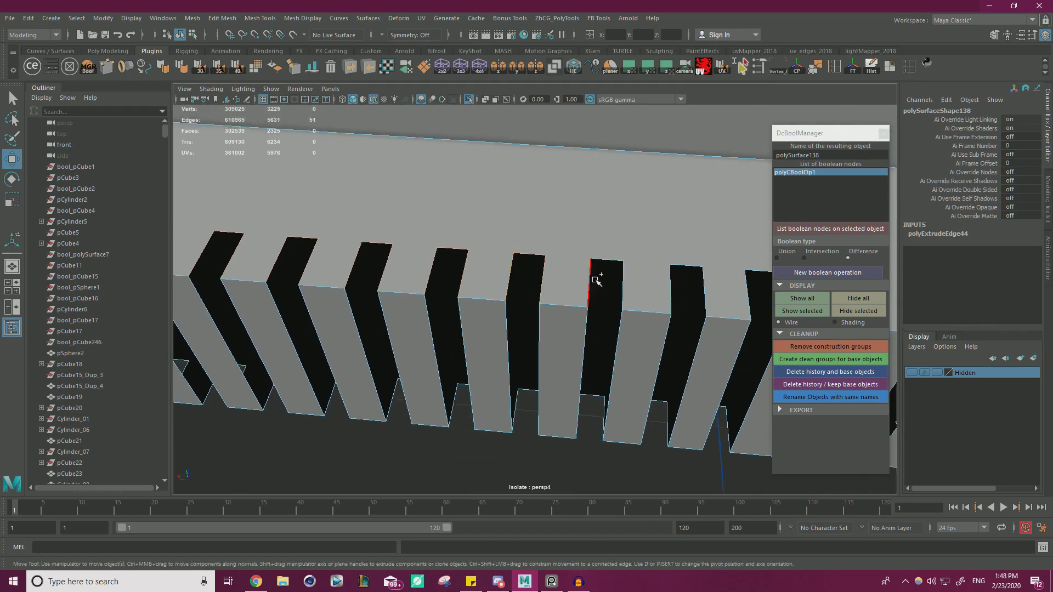
pyautogui.keyDown('alt'); pyautogui.moveTo(660, 271); pyautogui.dragTo(488, 274, button='middle'); pyautogui.keyUp('alt')
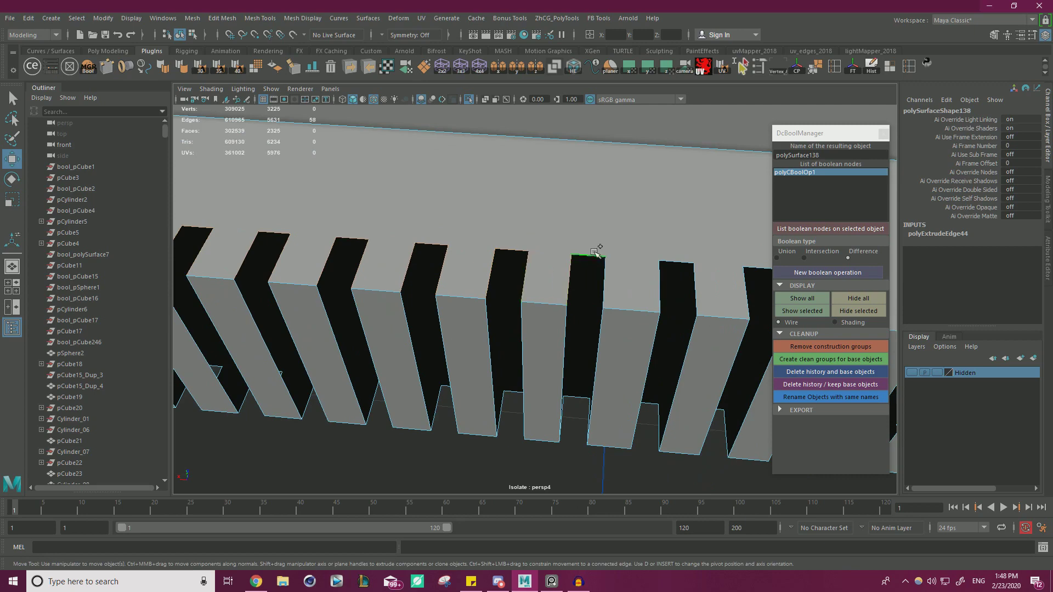
pyautogui.keyDown('shift'); pyautogui.click(707, 278); pyautogui.keyUp('shift')
pyautogui.keyDown('alt'); pyautogui.moveTo(707, 279); pyautogui.dragTo(549, 285, button='middle'); pyautogui.keyUp('alt')
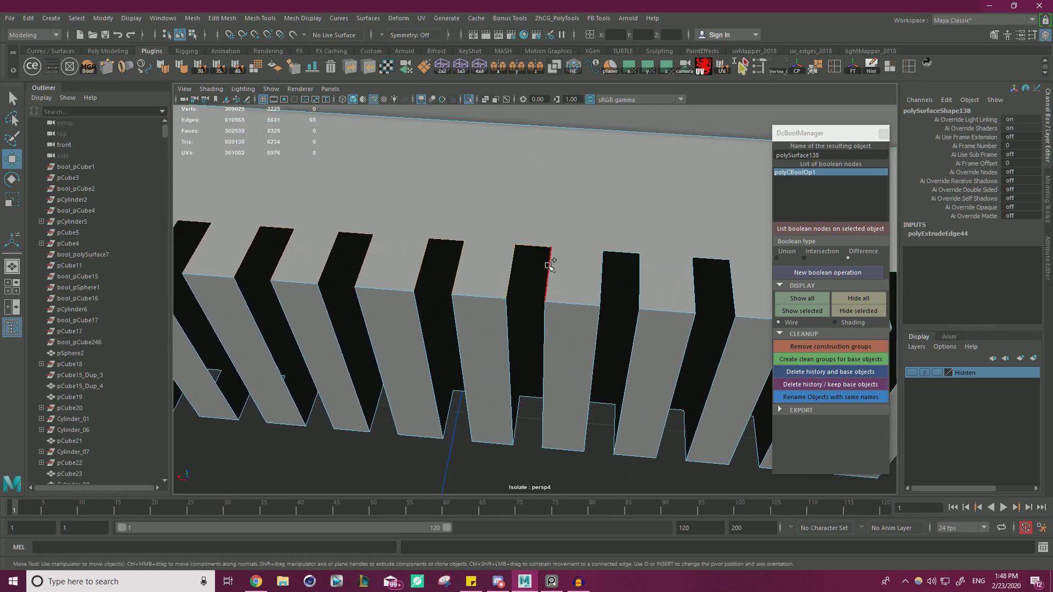
pyautogui.keyDown('shift'); pyautogui.click(658, 280); pyautogui.keyUp('shift')
pyautogui.keyDown('alt'); pyautogui.moveTo(658, 280); pyautogui.dragTo(526, 266, button='middle'); pyautogui.keyUp('alt')
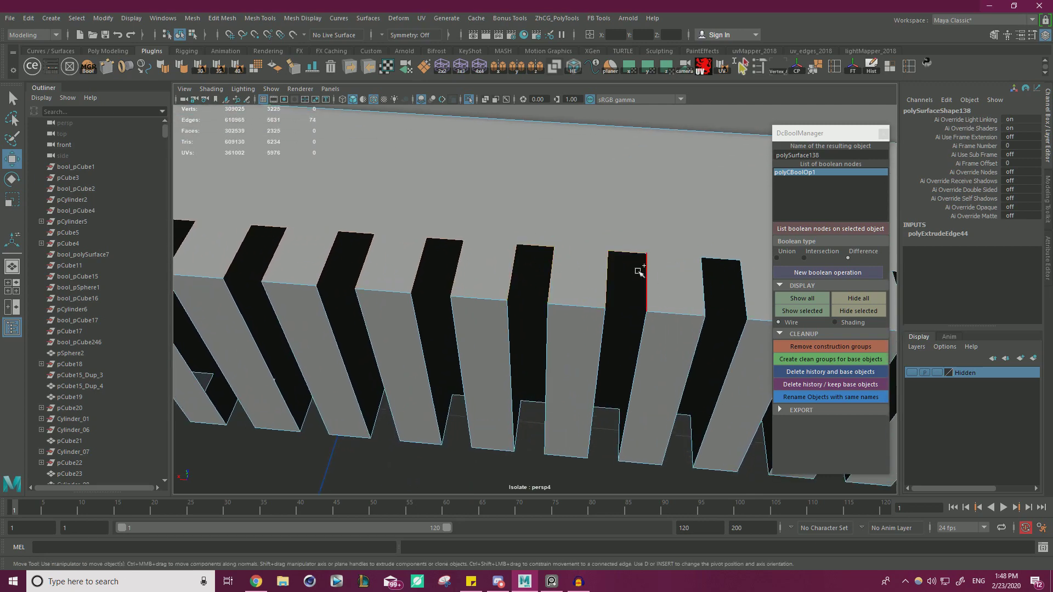
pyautogui.keyDown('alt'); pyautogui.moveTo(655, 274); pyautogui.dragTo(490, 259, button='middle'); pyautogui.keyUp('alt')
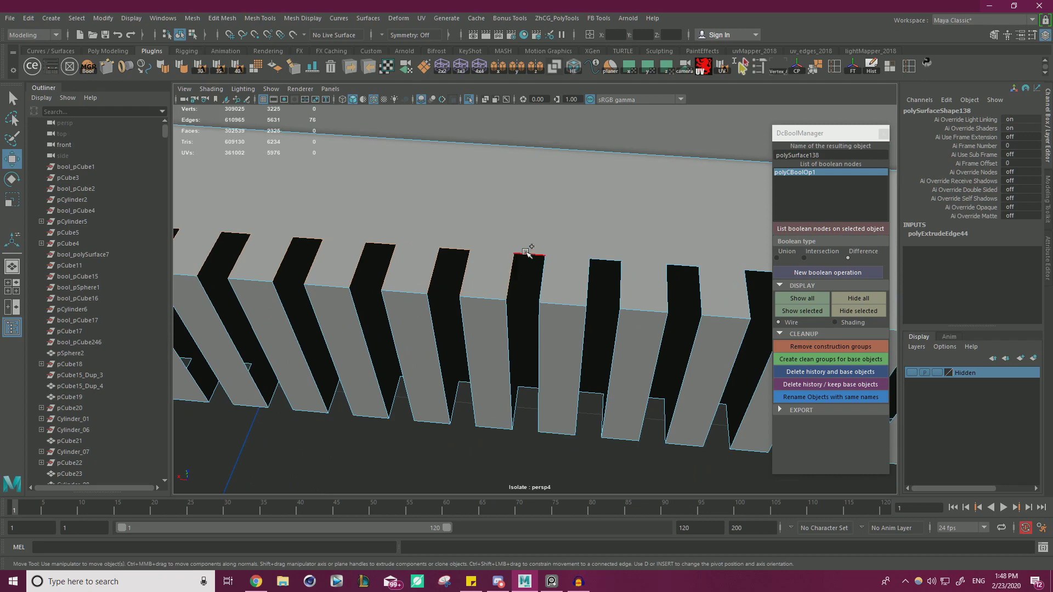
pyautogui.keyDown('alt'); pyautogui.moveTo(647, 270); pyautogui.dragTo(482, 270, button='middle'); pyautogui.keyUp('alt')
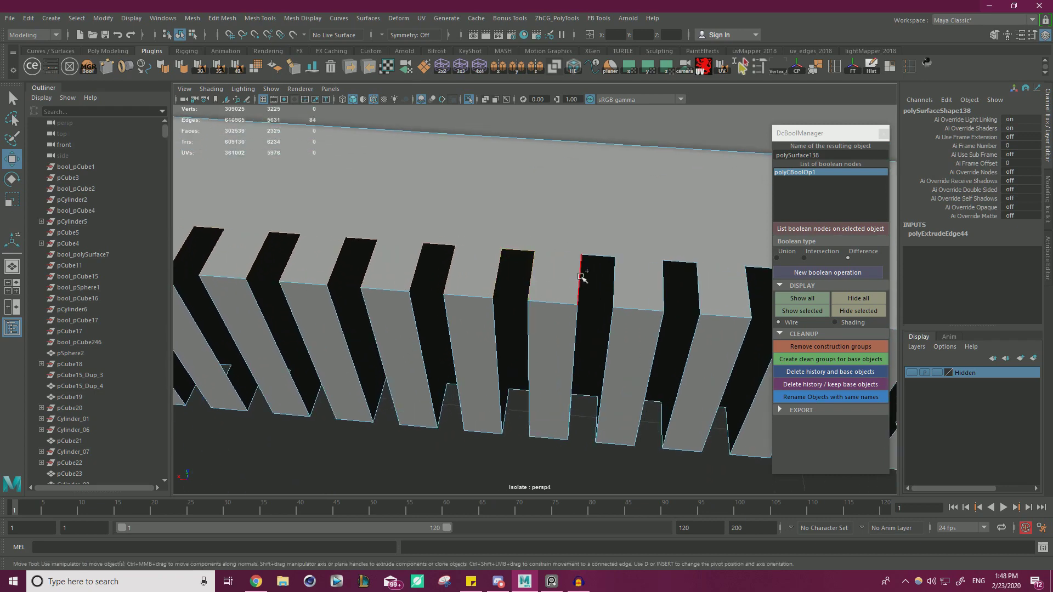
pyautogui.keyDown('alt'); pyautogui.moveTo(636, 268); pyautogui.dragTo(404, 277, button='middle'); pyautogui.keyUp('alt')
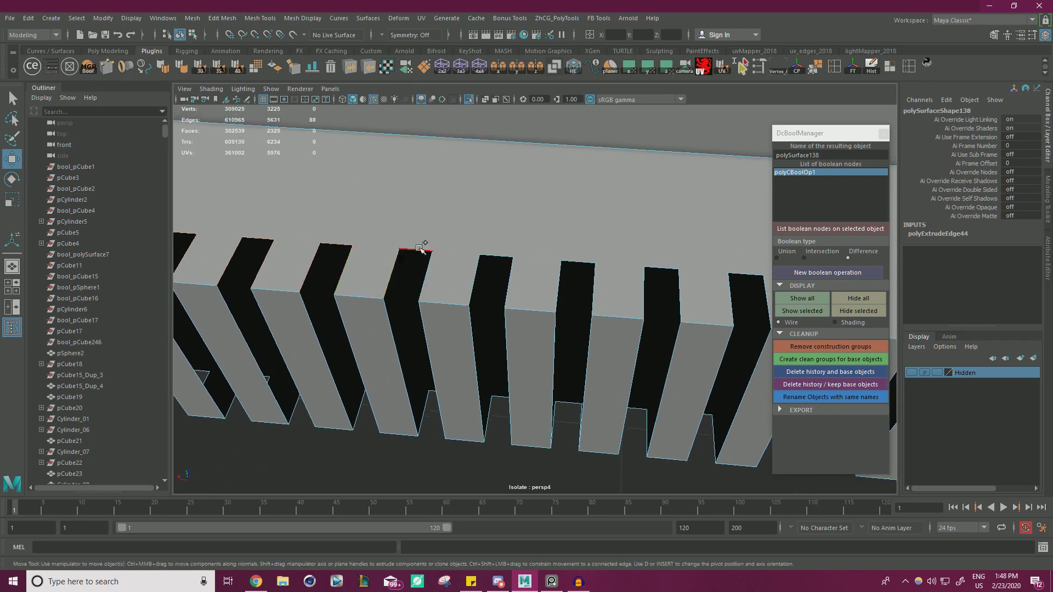
pyautogui.keyDown('shift'); pyautogui.click(528, 279); pyautogui.keyUp('shift')
pyautogui.keyDown('alt'); pyautogui.moveTo(560, 277); pyautogui.dragTo(481, 279, button='middle'); pyautogui.keyUp('alt')
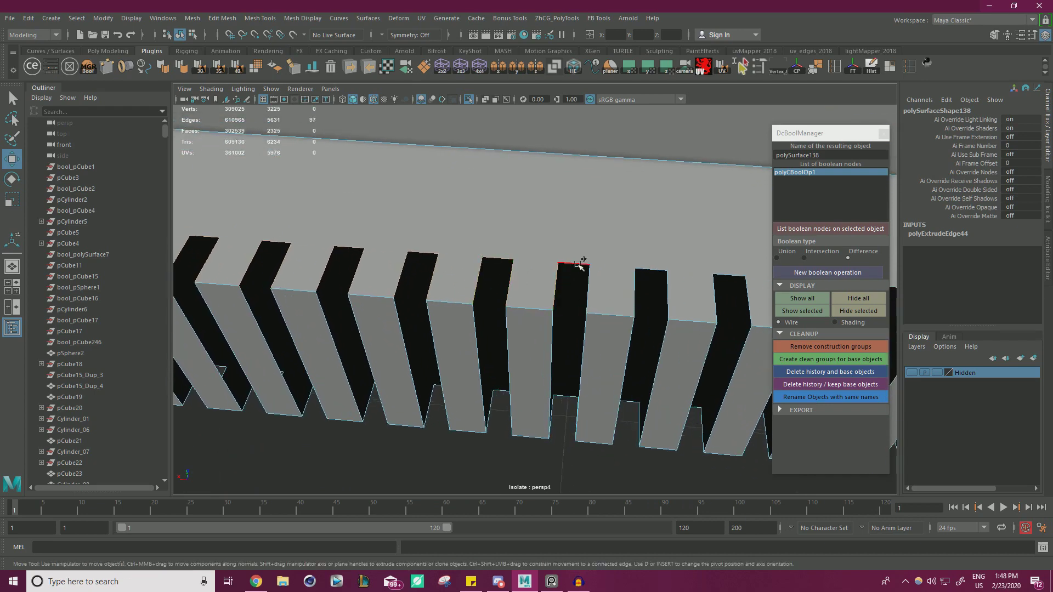
pyautogui.keyDown('alt'); pyautogui.moveTo(612, 280); pyautogui.dragTo(545, 274, button='middle'); pyautogui.keyUp('alt')
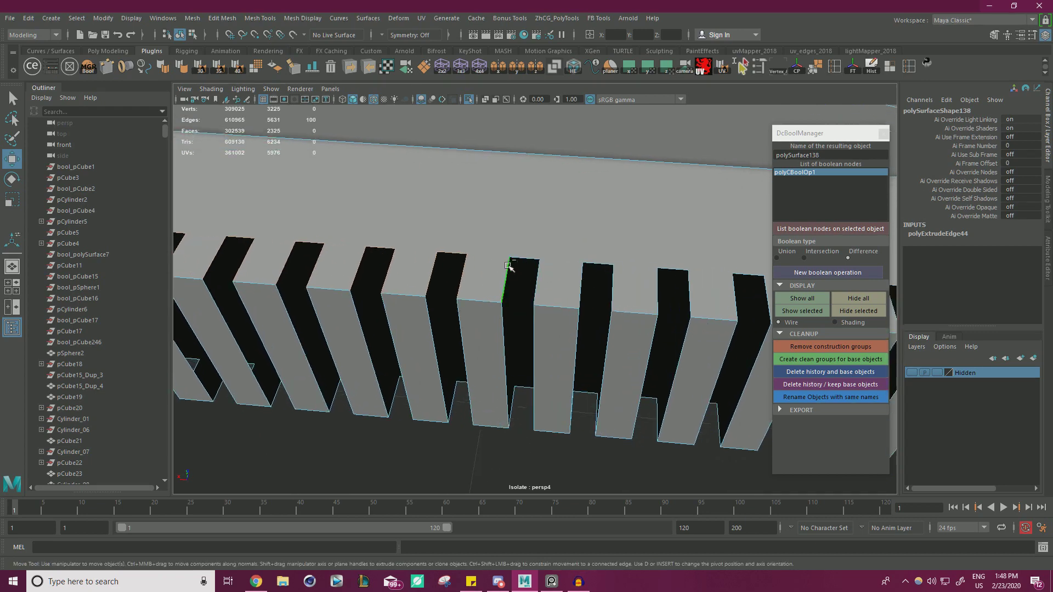
pyautogui.keyDown('alt'); pyautogui.moveTo(642, 278); pyautogui.dragTo(504, 291, button='middle'); pyautogui.keyUp('alt')
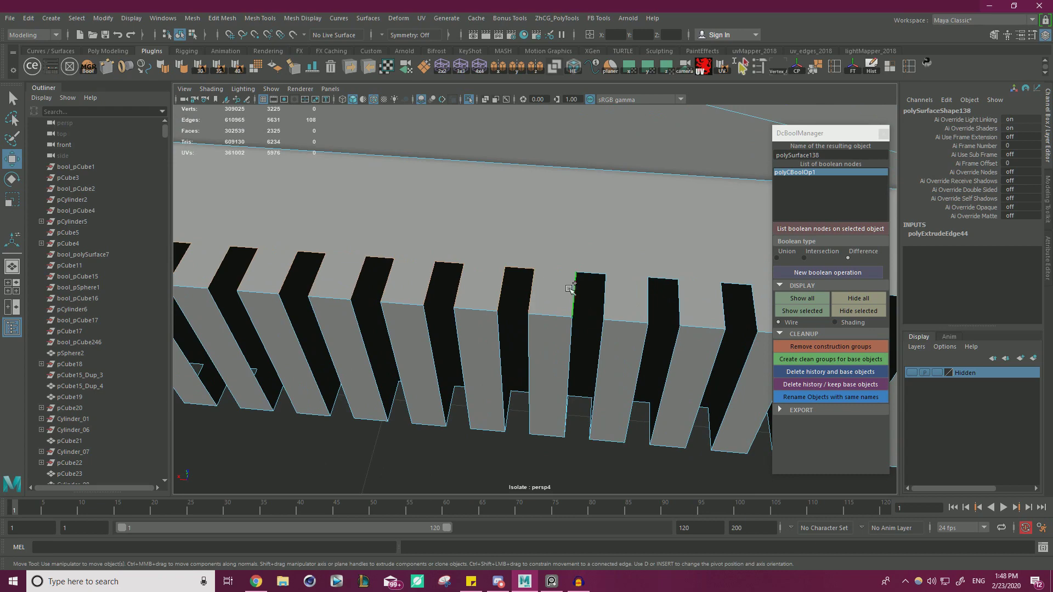
pyautogui.keyDown('shift'); pyautogui.click(613, 291); pyautogui.keyUp('shift')
pyautogui.keyDown('alt'); pyautogui.moveTo(613, 291); pyautogui.dragTo(518, 291, button='middle'); pyautogui.keyUp('alt')
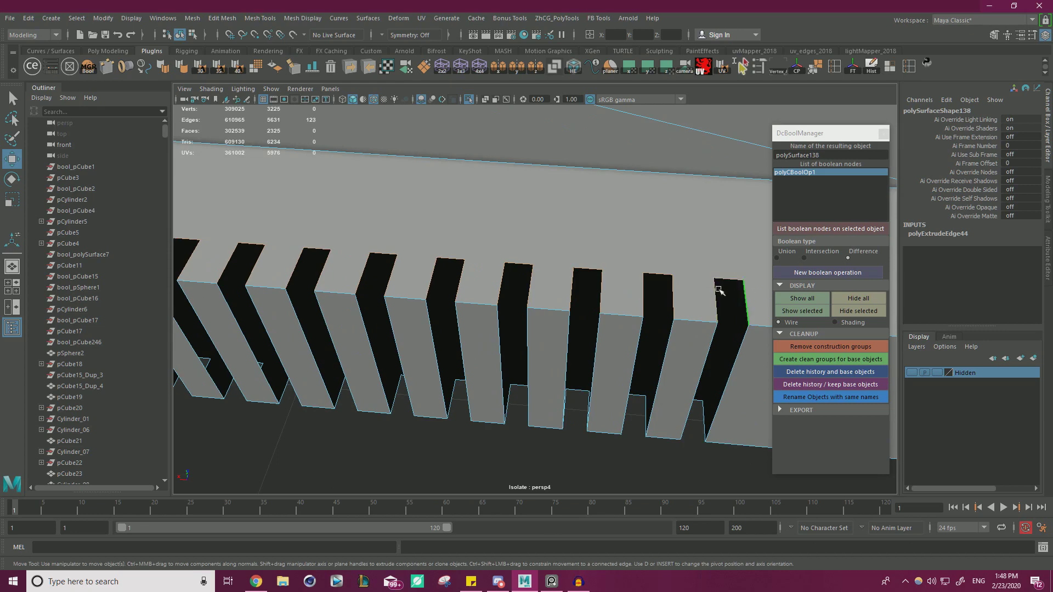
# Extrude the selected slot edges downward and snap them to the ledge's lower vertices to form the slots' inner walls
pyautogui.keyDown('alt'); pyautogui.moveTo(719, 289); pyautogui.dragTo(554, 279, button='right'); pyautogui.keyUp('alt')
pyautogui.keyDown('alt'); pyautogui.moveTo(501, 274); pyautogui.dragTo(447, 258); pyautogui.keyUp('alt')
pyautogui.keyDown('alt'); pyautogui.moveTo(447, 259); pyautogui.dragTo(512, 193, button='middle'); pyautogui.keyUp('alt')
pyautogui.keyDown('alt'); pyautogui.moveTo(489, 230); pyautogui.dragTo(523, 269, button='right'); pyautogui.keyUp('alt')
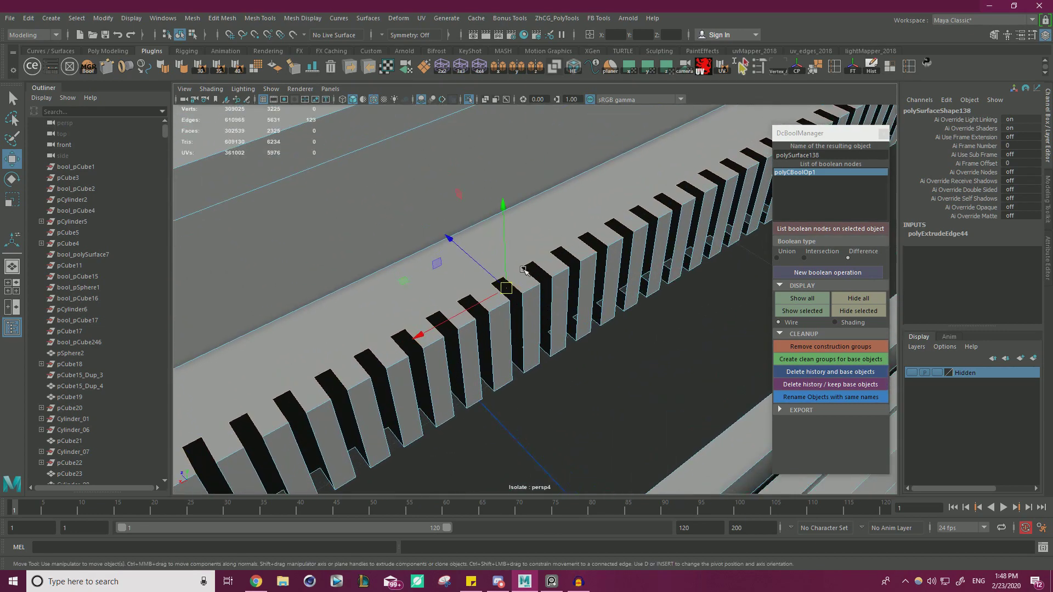
pyautogui.keyDown('shift'); pyautogui.moveTo(506, 250); pyautogui.dragTo(509, 291); pyautogui.keyUp('shift')
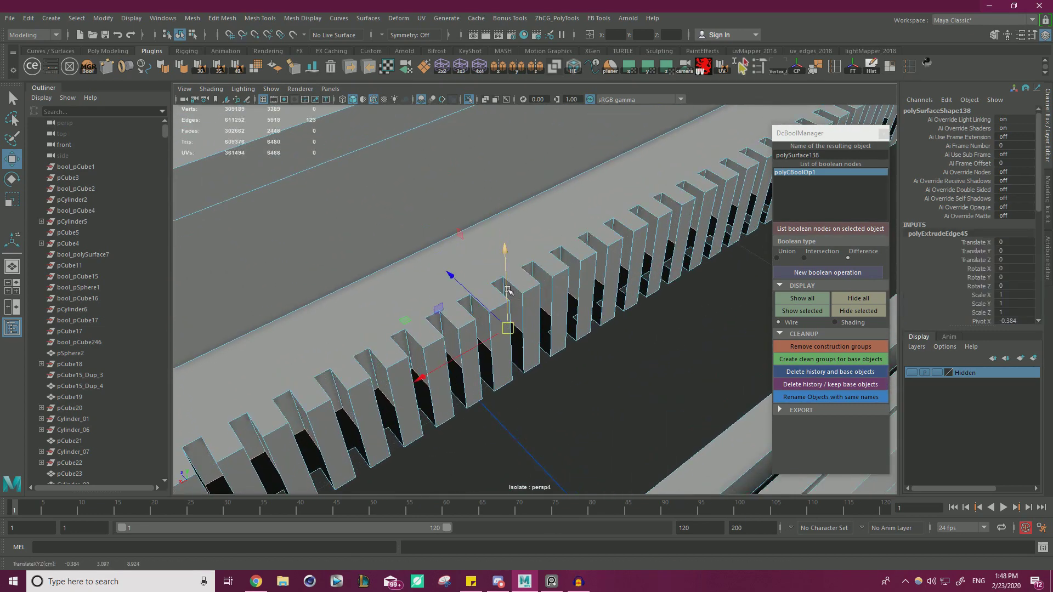
pyautogui.press('v')
pyautogui.moveTo(510, 289); pyautogui.dragTo(527, 367)
pyautogui.keyDown('alt'); pyautogui.moveTo(527, 367); pyautogui.dragTo(472, 343, button='right'); pyautogui.keyUp('alt')
pyautogui.keyDown('alt'); pyautogui.moveTo(472, 343); pyautogui.dragTo(439, 318); pyautogui.keyUp('alt')
pyautogui.keyDown('alt'); pyautogui.moveTo(438, 318); pyautogui.dragTo(340, 318, button='right'); pyautogui.keyUp('alt')
pyautogui.keyDown('alt'); pyautogui.moveTo(340, 318); pyautogui.dragTo(482, 274, button='middle'); pyautogui.keyUp('alt')
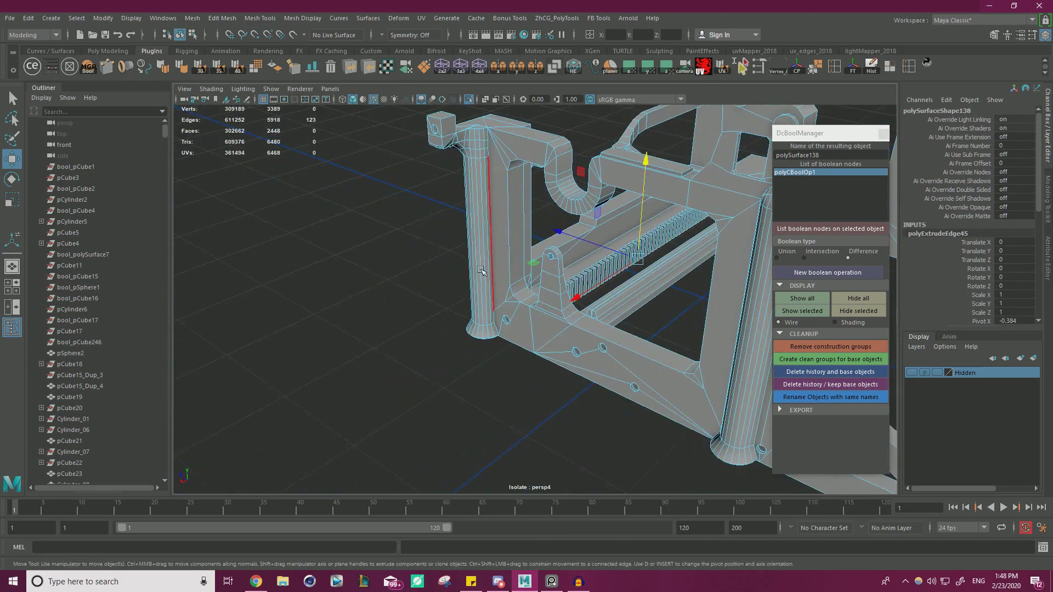
# Merge the frame's overlapping vertices to weld the new slot walls to the ledge
pyautogui.moveTo(340, 243); pyautogui.dragTo(299, 244, button='right')
pyautogui.keyDown('alt'); pyautogui.moveTo(433, 263); pyautogui.dragTo(444, 233); pyautogui.keyUp('alt')
pyautogui.moveTo(427, 367); pyautogui.dragTo(763, 110)
pyautogui.keyDown('shift'); pyautogui.moveTo(398, 217); pyautogui.dragTo(488, 176, button='right'); pyautogui.keyUp('shift')
pyautogui.press('w')
pyautogui.click(498, 281)
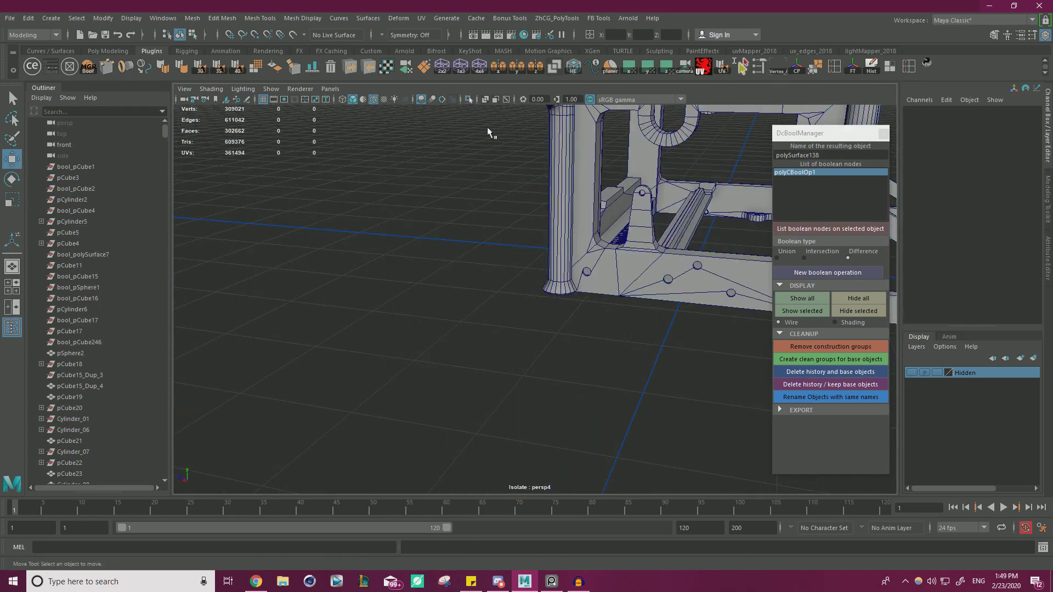
# Leave the isolated view and examine how the blue bars sit in the slotted ledge
pyautogui.click(469, 100)
pyautogui.keyDown('alt'); pyautogui.moveTo(494, 164); pyautogui.dragTo(466, 264, button='middle'); pyautogui.keyUp('alt')
pyautogui.keyDown('alt'); pyautogui.moveTo(466, 263); pyautogui.dragTo(638, 271, button='right'); pyautogui.keyUp('alt')
pyautogui.keyDown('alt'); pyautogui.moveTo(638, 271); pyautogui.dragTo(727, 251); pyautogui.keyUp('alt')
pyautogui.click(723, 226)
pyautogui.keyDown('alt'); pyautogui.moveTo(723, 226); pyautogui.dragTo(488, 196, button='right'); pyautogui.keyUp('alt')
pyautogui.keyDown('alt'); pyautogui.moveTo(452, 184); pyautogui.dragTo(397, 154); pyautogui.keyUp('alt')
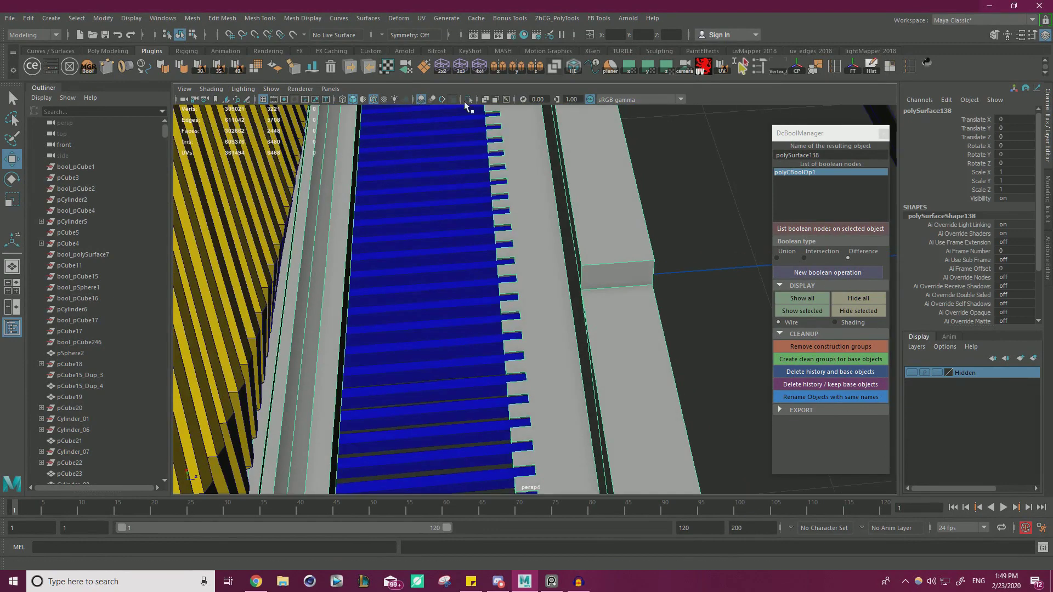
pyautogui.click(469, 101)
pyautogui.click(469, 101)
# Isolate the row of blue bars, examine their ends, and show the whole typewriter again
pyautogui.click(440, 207)
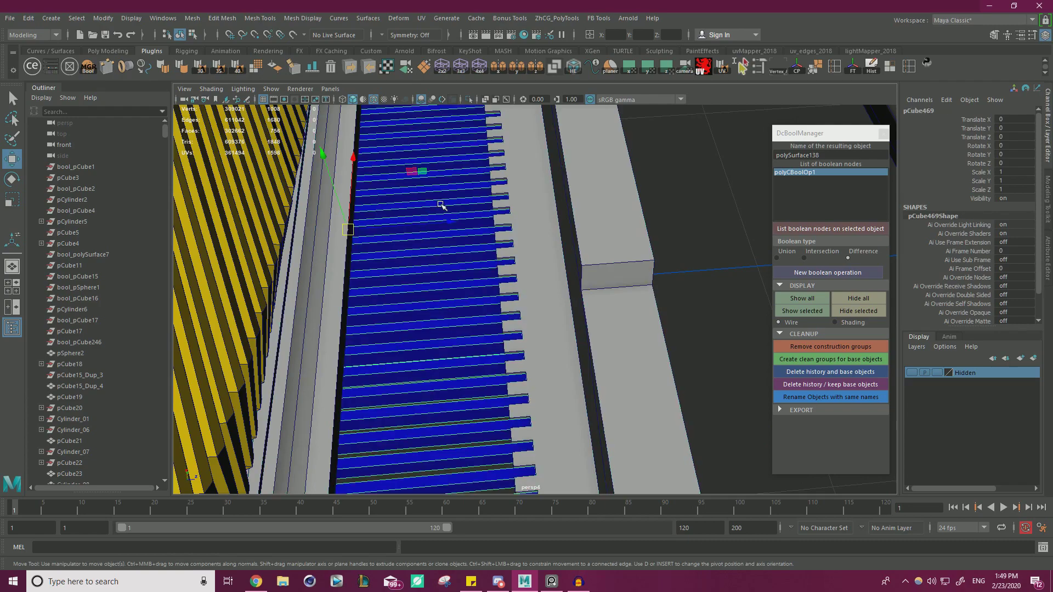
pyautogui.click(468, 100)
pyautogui.keyDown('alt'); pyautogui.moveTo(477, 159); pyautogui.dragTo(439, 110); pyautogui.keyUp('alt')
pyautogui.keyDown('alt'); pyautogui.moveTo(438, 110); pyautogui.dragTo(592, 203, button='middle'); pyautogui.keyUp('alt')
pyautogui.scroll(3, 445, 272)
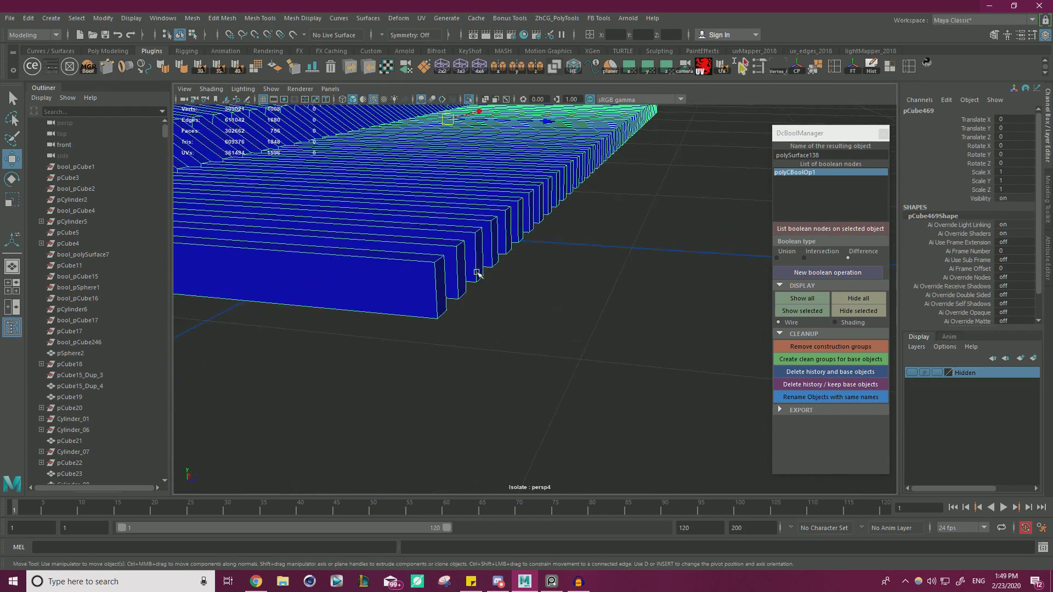
pyautogui.keyDown('alt'); pyautogui.moveTo(454, 255); pyautogui.dragTo(496, 254); pyautogui.keyUp('alt')
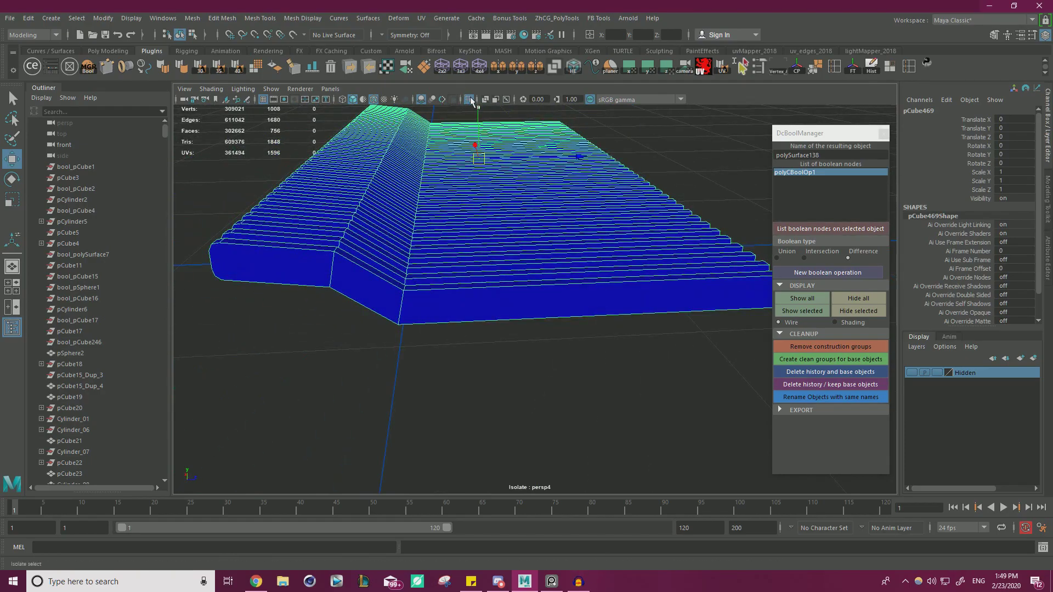
pyautogui.click(469, 100)
# Shift the vertices at one end of the blue bars in wireframe and return to object selection
pyautogui.scroll(-3, 382, 178)
pyautogui.keyDown('alt'); pyautogui.moveTo(383, 178); pyautogui.dragTo(458, 224); pyautogui.keyUp('alt')
pyautogui.press('4')
pyautogui.moveTo(284, 236); pyautogui.dragTo(233, 234, button='right')
pyautogui.moveTo(441, 348); pyautogui.dragTo(612, 269)
pyautogui.scroll(5, 613, 268)
pyautogui.keyDown('alt'); pyautogui.moveTo(618, 254); pyautogui.dragTo(687, 304, button='middle'); pyautogui.keyUp('alt')
pyautogui.moveTo(688, 304)
pyautogui.keyDown('alt'); pyautogui.mouseDown()
pyautogui.moveTo(529, 266)
pyautogui.moveTo(572, 230)
pyautogui.mouseUp(); pyautogui.keyUp('alt')
pyautogui.moveTo(570, 164); pyautogui.dragTo(609, 171)
pyautogui.keyDown('alt'); pyautogui.moveTo(552, 189); pyautogui.dragTo(239, 251); pyautogui.keyUp('alt')
pyautogui.moveTo(238, 252); pyautogui.dragTo(290, 233, button='right')
pyautogui.click(290, 232)
# Assign the yellow ModIt colour to the row of blue bars beside the slotted ledge
pyautogui.keyDown('alt'); pyautogui.moveTo(289, 233); pyautogui.dragTo(439, 228); pyautogui.keyUp('alt')
pyautogui.keyDown('alt'); pyautogui.moveTo(440, 228); pyautogui.dragTo(570, 286, button='right'); pyautogui.keyUp('alt')
pyautogui.keyDown('alt'); pyautogui.moveTo(571, 286); pyautogui.dragTo(493, 291); pyautogui.keyUp('alt')
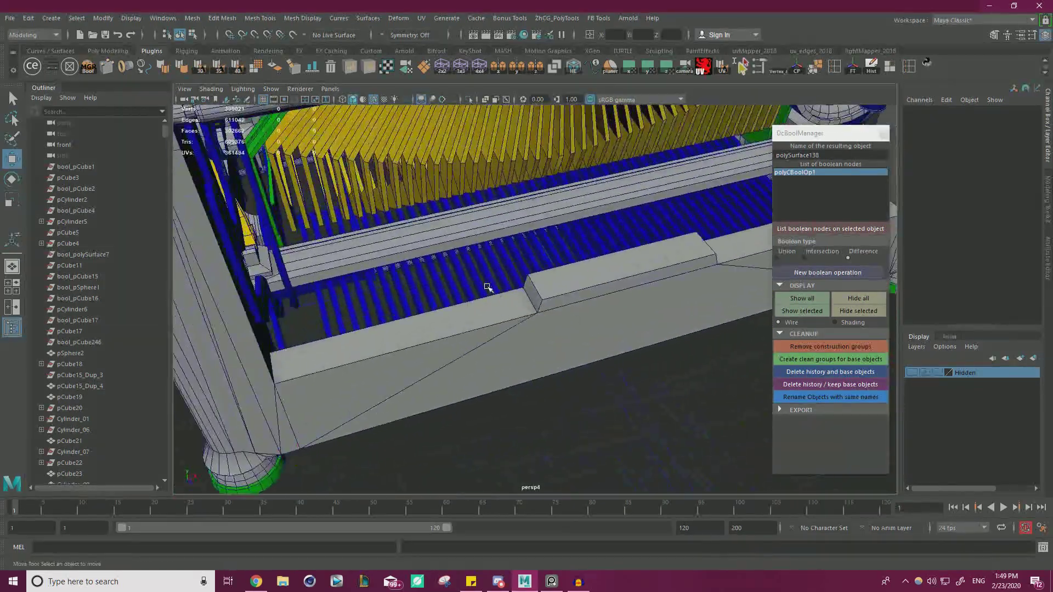
pyautogui.click(486, 286)
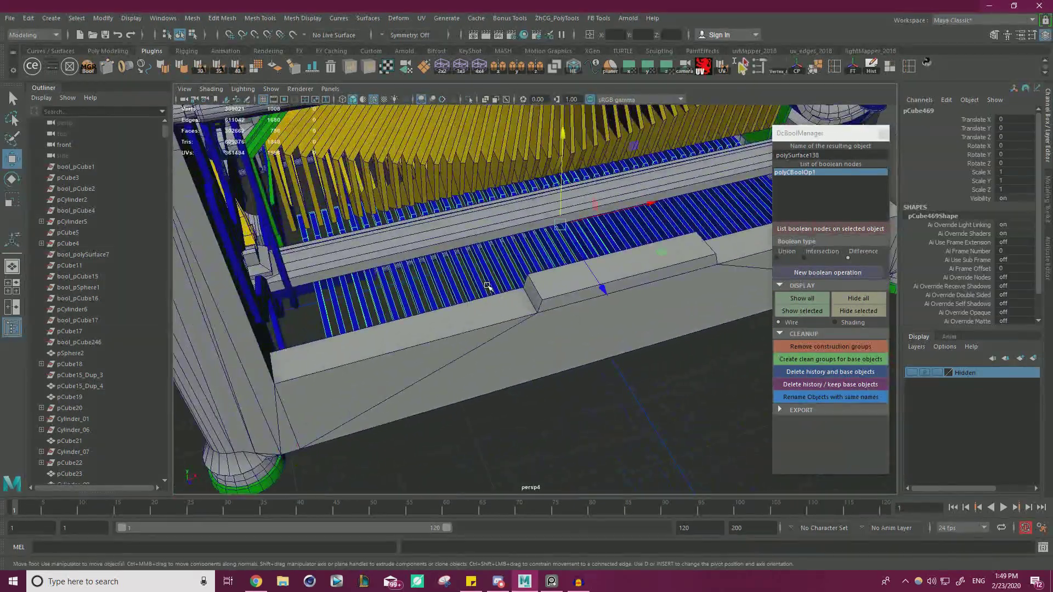
pyautogui.click(45, 68)
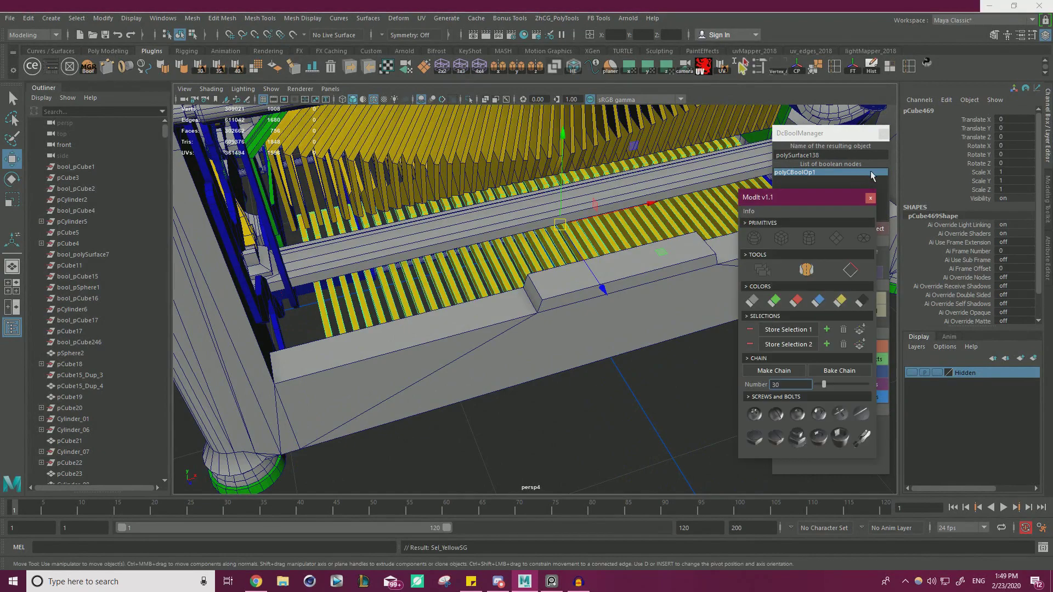
pyautogui.click(870, 198)
# Examine the blue tubes and supports inside the side frame and along the rear ledge
pyautogui.keyDown('alt'); pyautogui.moveTo(740, 258); pyautogui.dragTo(597, 277, button='right'); pyautogui.keyUp('alt')
pyautogui.keyDown('alt'); pyautogui.moveTo(597, 277); pyautogui.dragTo(639, 296); pyautogui.keyUp('alt')
pyautogui.click(689, 325)
pyautogui.keyDown('alt'); pyautogui.moveTo(690, 325); pyautogui.dragTo(579, 312, button='right'); pyautogui.keyUp('alt')
pyautogui.keyDown('alt'); pyautogui.moveTo(579, 313); pyautogui.dragTo(632, 288); pyautogui.keyUp('alt')
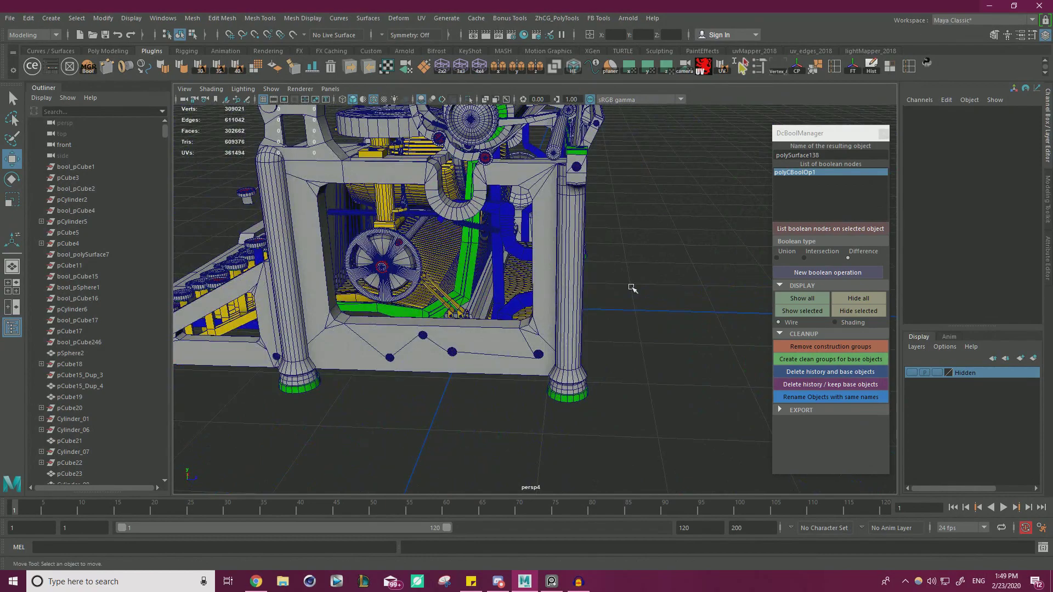
pyautogui.scroll(5, 669, 271)
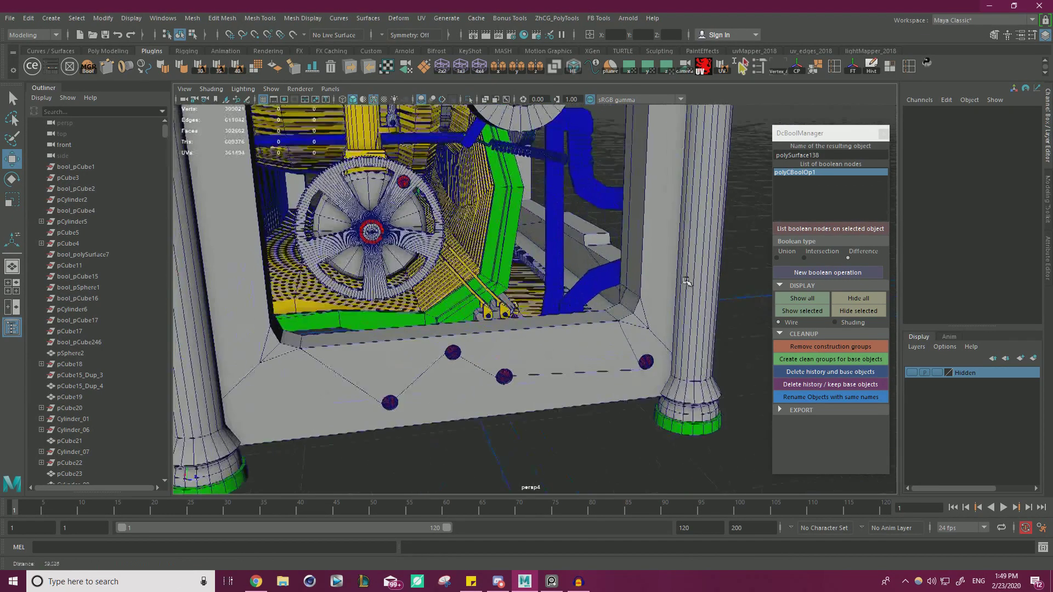
pyautogui.click(564, 270)
pyautogui.click(601, 200)
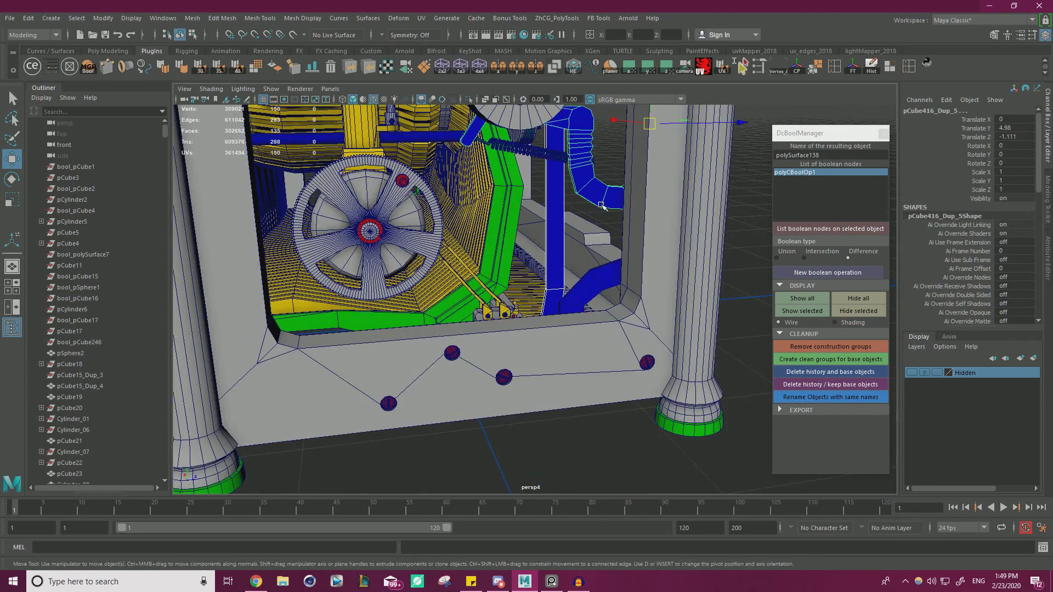
pyautogui.keyDown('shift'); pyautogui.click(595, 282); pyautogui.keyUp('shift')
pyautogui.keyDown('alt'); pyautogui.moveTo(595, 282); pyautogui.dragTo(494, 270, button='right'); pyautogui.keyUp('alt')
pyautogui.keyDown('alt'); pyautogui.moveTo(494, 270); pyautogui.dragTo(466, 258); pyautogui.keyUp('alt')
pyautogui.keyDown('alt'); pyautogui.moveTo(466, 258); pyautogui.dragTo(570, 254, button='right'); pyautogui.keyUp('alt')
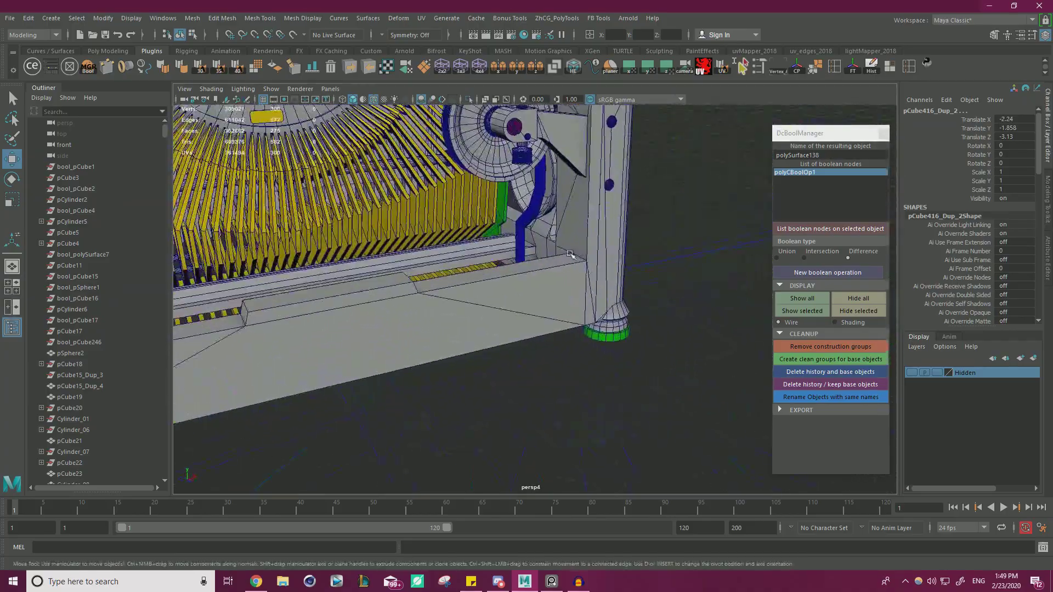
pyautogui.keyDown('alt'); pyautogui.moveTo(525, 207); pyautogui.dragTo(466, 236, button='right'); pyautogui.keyUp('alt')
pyautogui.keyDown('alt'); pyautogui.moveTo(466, 236); pyautogui.dragTo(570, 219); pyautogui.keyUp('alt')
pyautogui.keyDown('alt'); pyautogui.moveTo(570, 220); pyautogui.dragTo(620, 307, button='right'); pyautogui.keyUp('alt')
# Select the pair of long bent blue levers and examine their full run beneath the typewriter
pyautogui.click(620, 307)
pyautogui.keyDown('alt'); pyautogui.moveTo(620, 307); pyautogui.dragTo(663, 330); pyautogui.keyUp('alt')
pyautogui.click(636, 352)
pyautogui.keyDown('alt'); pyautogui.moveTo(636, 352); pyautogui.dragTo(408, 277, button='right'); pyautogui.keyUp('alt')
pyautogui.keyDown('alt'); pyautogui.moveTo(409, 277); pyautogui.dragTo(412, 320, button='middle'); pyautogui.keyUp('alt')
pyautogui.keyDown('alt'); pyautogui.moveTo(413, 320); pyautogui.dragTo(583, 349); pyautogui.keyUp('alt')
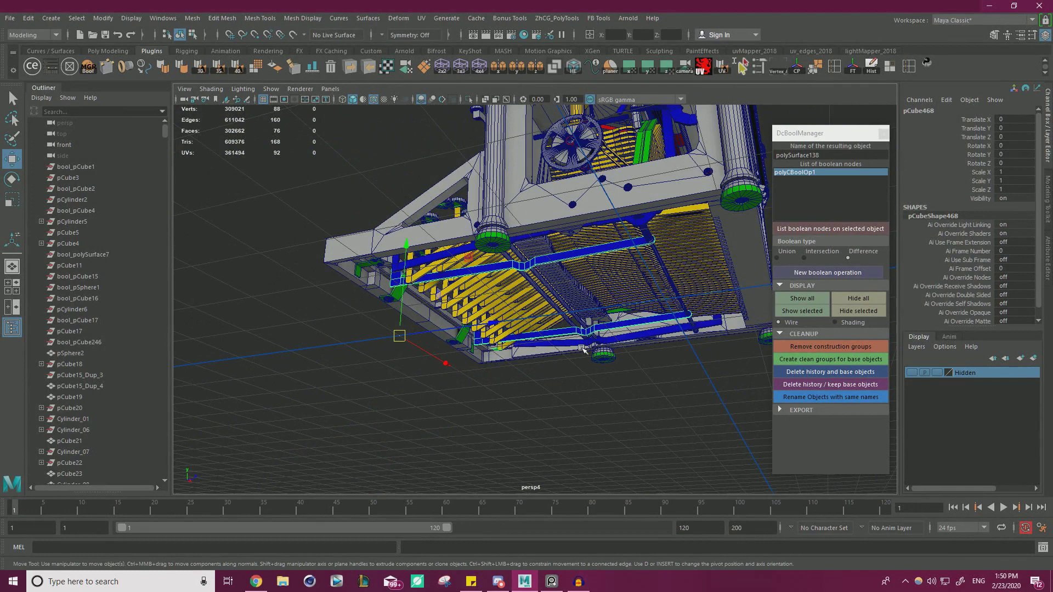
pyautogui.keyDown('alt'); pyautogui.moveTo(585, 341); pyautogui.dragTo(447, 206); pyautogui.keyUp('alt')
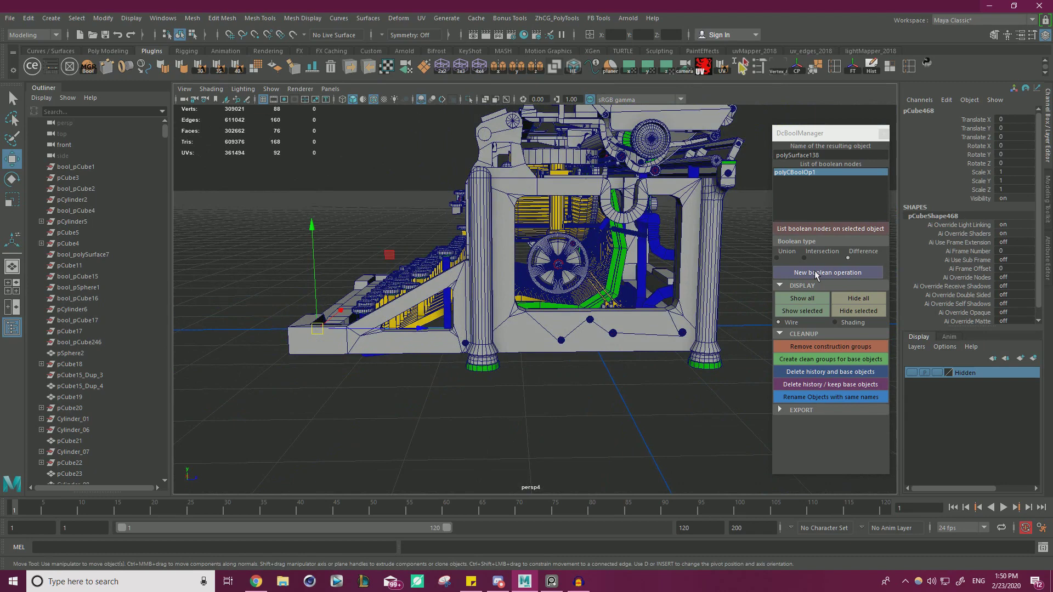
pyautogui.keyDown('alt'); pyautogui.moveTo(464, 364); pyautogui.dragTo(464, 158); pyautogui.keyUp('alt')
pyautogui.scroll(3, 464, 158)
pyautogui.keyDown('alt'); pyautogui.moveTo(545, 244); pyautogui.dragTo(588, 220); pyautogui.keyUp('alt')
pyautogui.scroll(3, 588, 214)
pyautogui.keyDown('alt'); pyautogui.moveTo(588, 200); pyautogui.dragTo(598, 241, button='middle'); pyautogui.keyUp('alt')
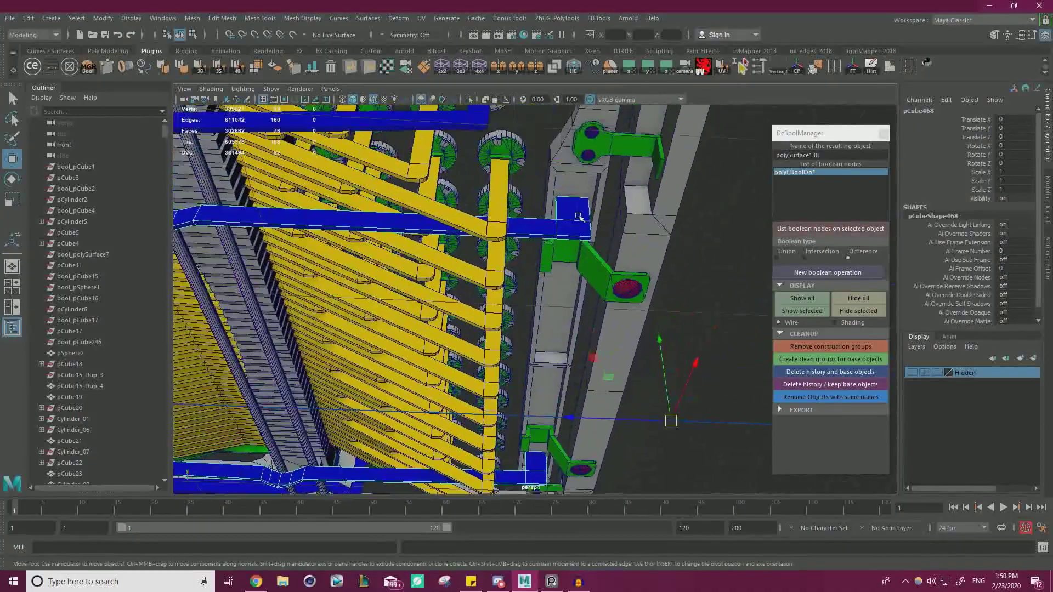
pyautogui.keyDown('alt'); pyautogui.moveTo(552, 230); pyautogui.dragTo(613, 273); pyautogui.keyUp('alt')
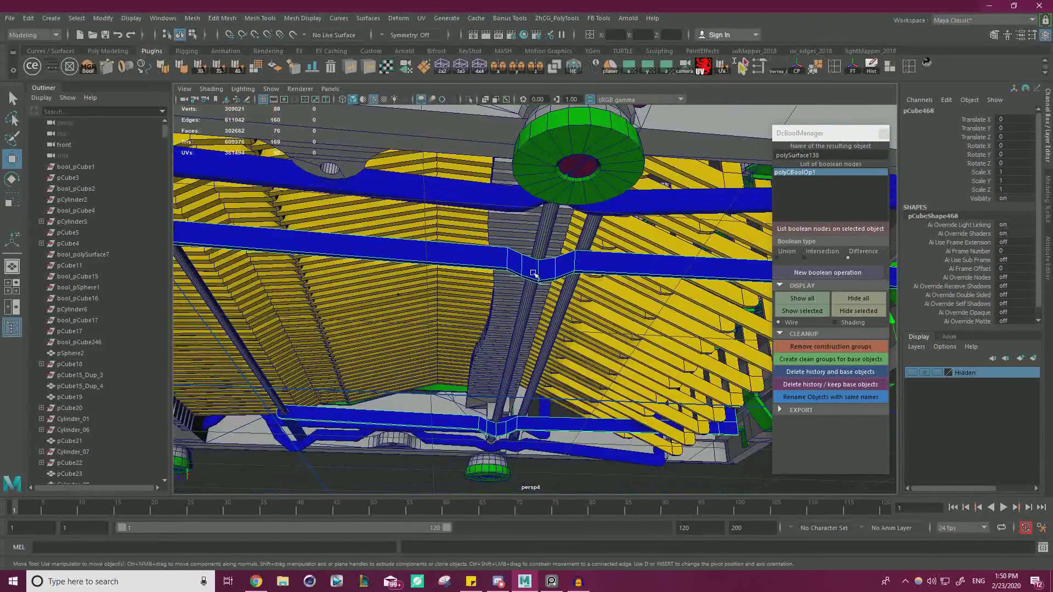
pyautogui.keyDown('alt'); pyautogui.moveTo(438, 250); pyautogui.dragTo(592, 267, button='middle'); pyautogui.keyUp('alt')
pyautogui.keyDown('alt'); pyautogui.moveTo(359, 250); pyautogui.dragTo(397, 266, button='right'); pyautogui.keyUp('alt')
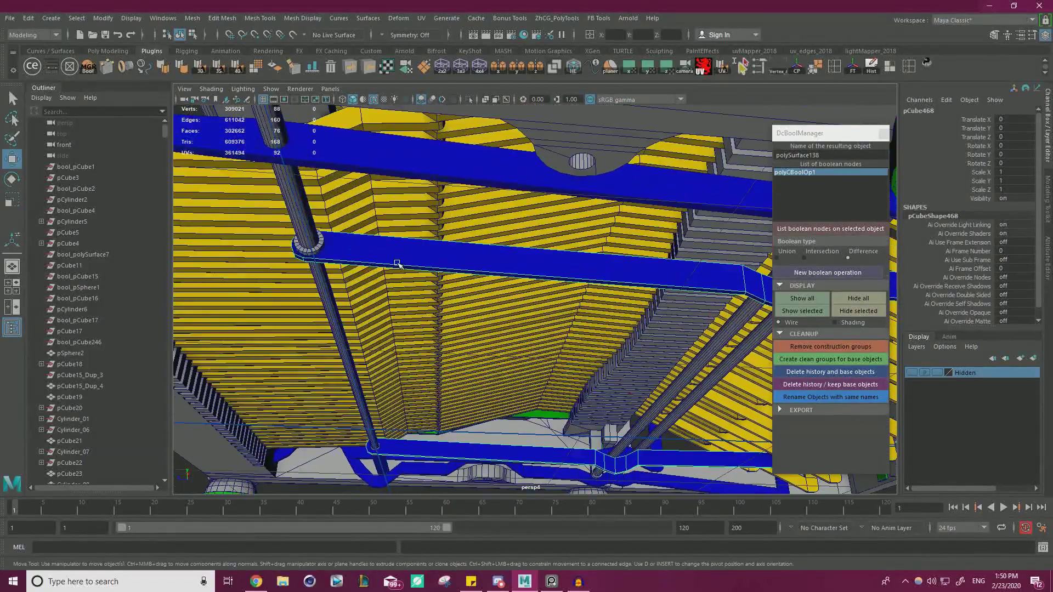
pyautogui.keyDown('alt'); pyautogui.moveTo(341, 261); pyautogui.dragTo(405, 267, button='middle'); pyautogui.keyUp('alt')
pyautogui.keyDown('alt'); pyautogui.moveTo(390, 245); pyautogui.dragTo(357, 258, button='right'); pyautogui.keyUp('alt')
pyautogui.keyDown('alt'); pyautogui.moveTo(356, 258); pyautogui.dragTo(453, 262); pyautogui.keyUp('alt')
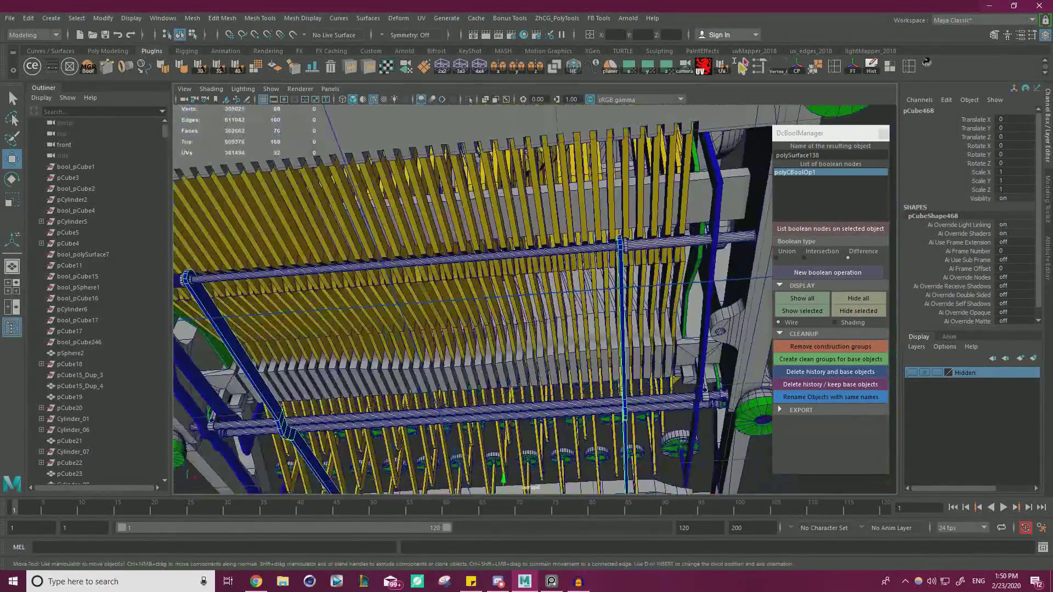
# Switch to the reference image board and study the underside photo's levers and crossing rods
pyautogui.click(551, 581)
pyautogui.scroll(-4, 525, 400)
pyautogui.scroll(4, 568, 317)
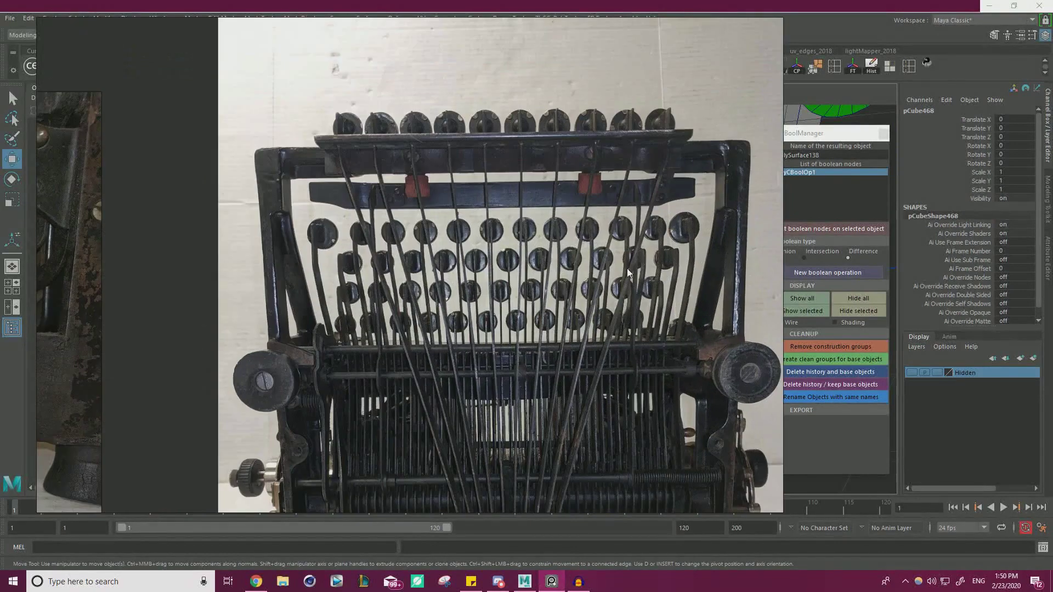
pyautogui.scroll(3, 627, 318)
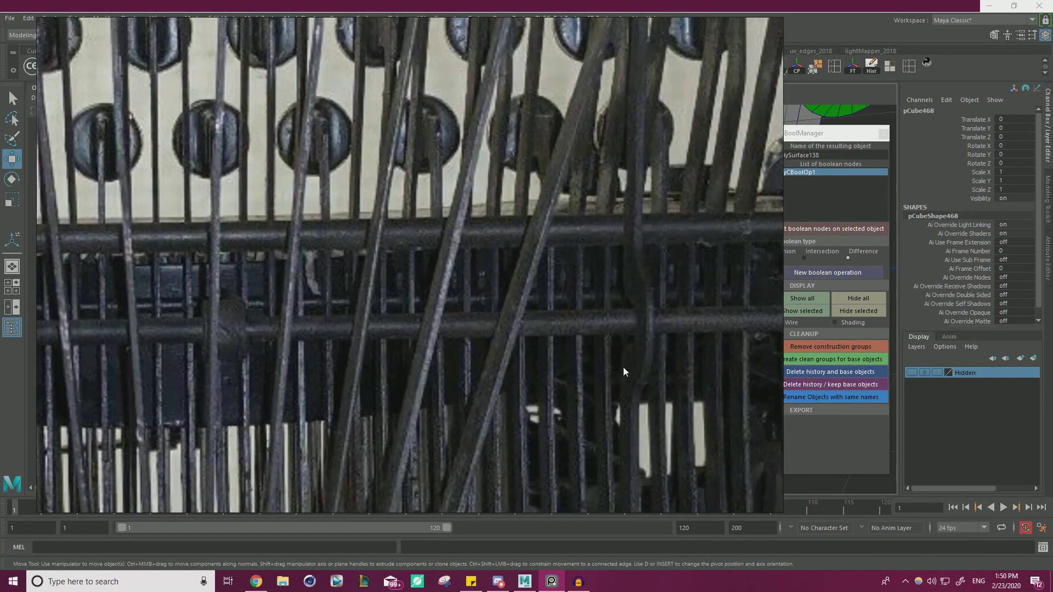
pyautogui.scroll(-3, 623, 371)
pyautogui.scroll(3, 607, 149)
pyautogui.scroll(2, 617, 230)
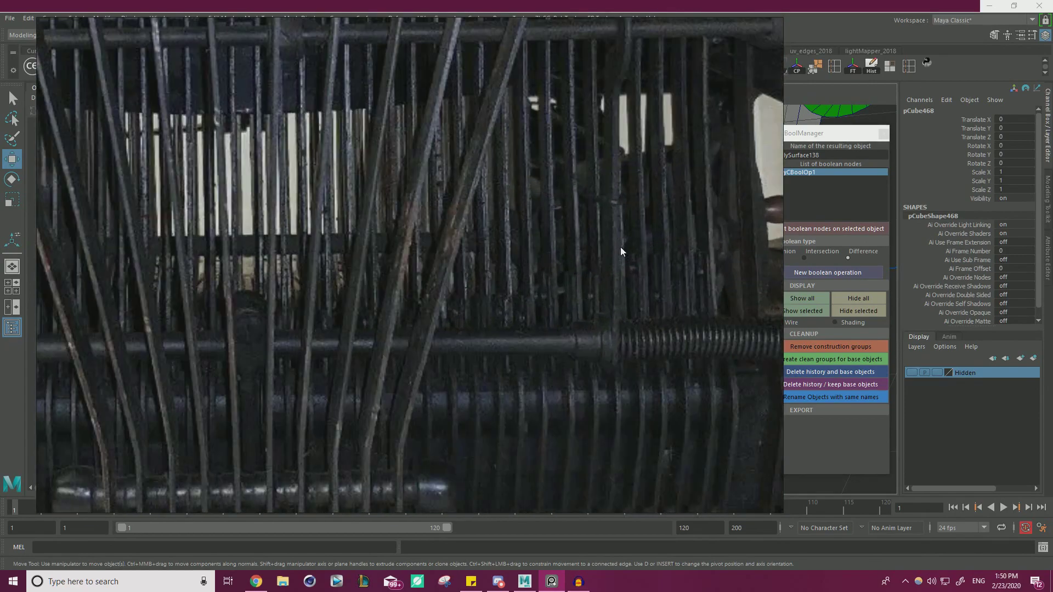
pyautogui.scroll(-3, 610, 355)
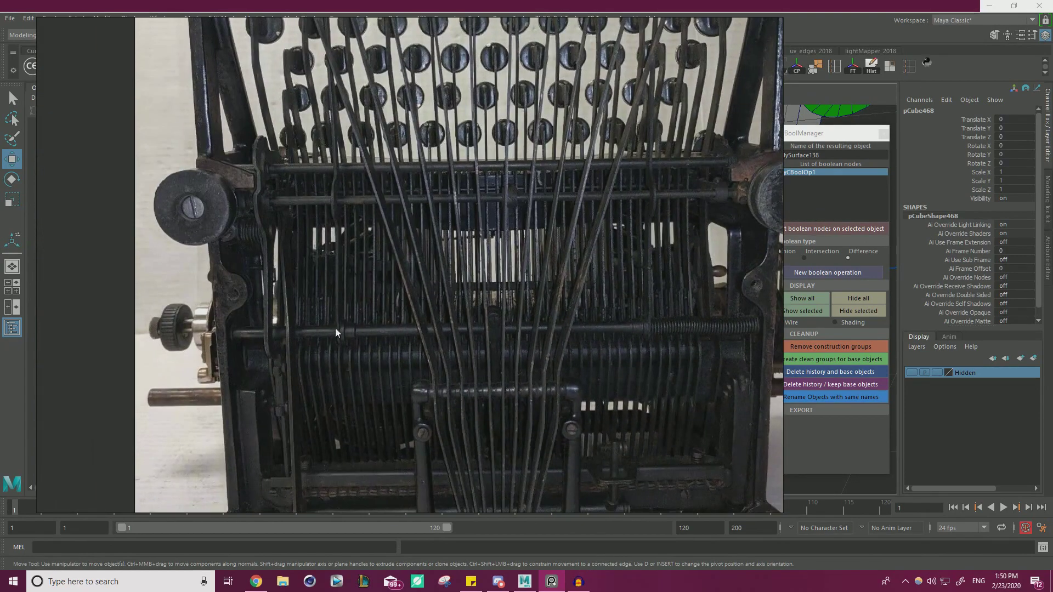
pyautogui.scroll(2, 415, 229)
pyautogui.moveTo(450, 254); pyautogui.dragTo(0, 277, button='right')
# Duplicate all faces of one yellow key lever in the front row as a separate mesh with Smart Duplicate Face
pyautogui.keyDown('alt'); pyautogui.moveTo(280, 268); pyautogui.dragTo(481, 237); pyautogui.keyUp('alt')
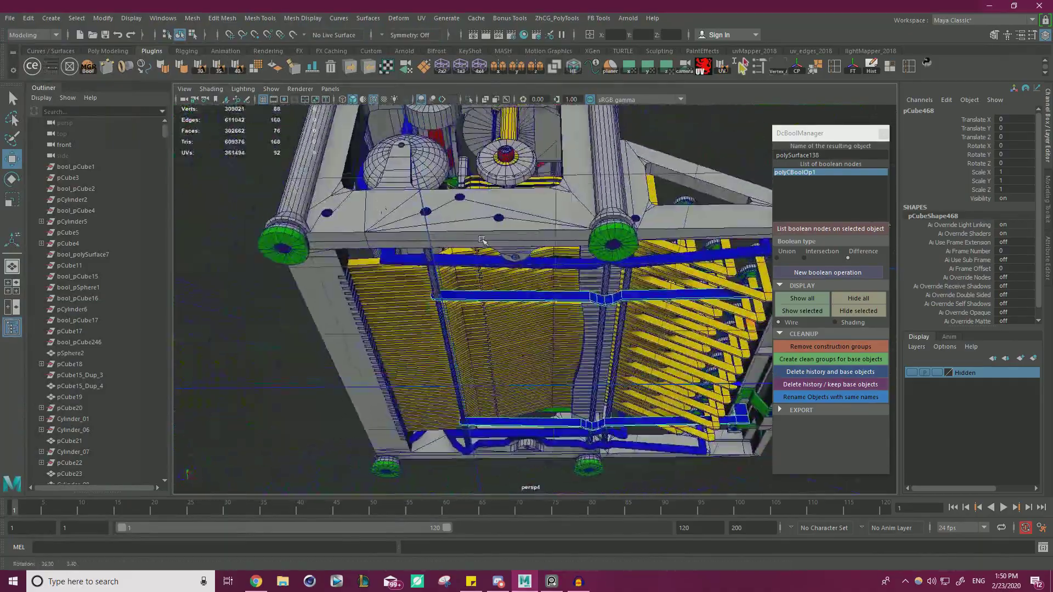
pyautogui.keyDown('alt'); pyautogui.moveTo(482, 238); pyautogui.dragTo(645, 298, button='right'); pyautogui.keyUp('alt')
pyautogui.keyDown('alt'); pyautogui.moveTo(645, 297); pyautogui.dragTo(501, 241); pyautogui.keyUp('alt')
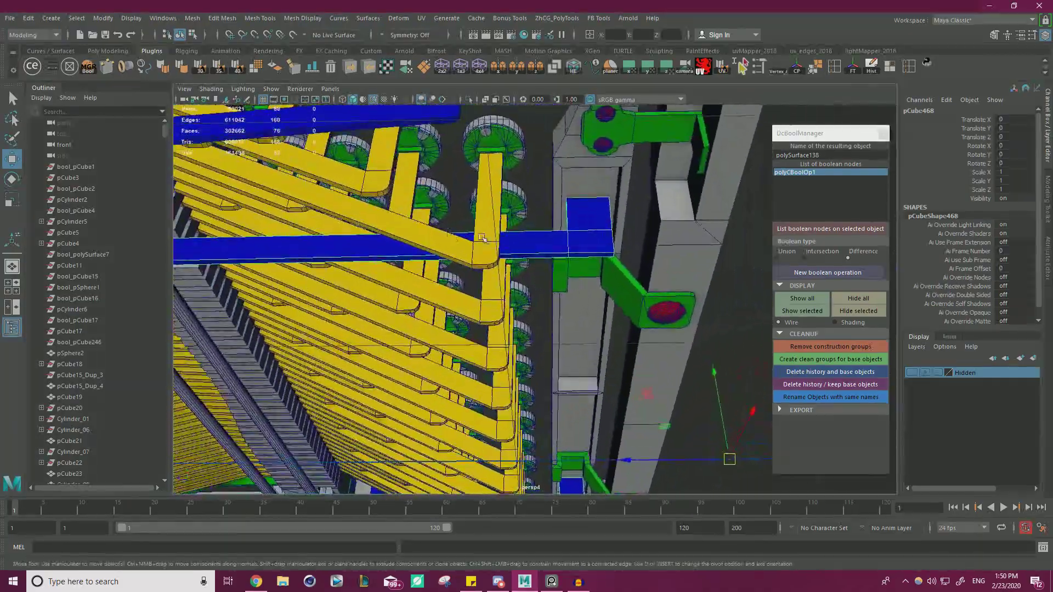
pyautogui.click(498, 206)
pyautogui.keyDown('alt'); pyautogui.moveTo(560, 216); pyautogui.dragTo(520, 230); pyautogui.keyUp('alt')
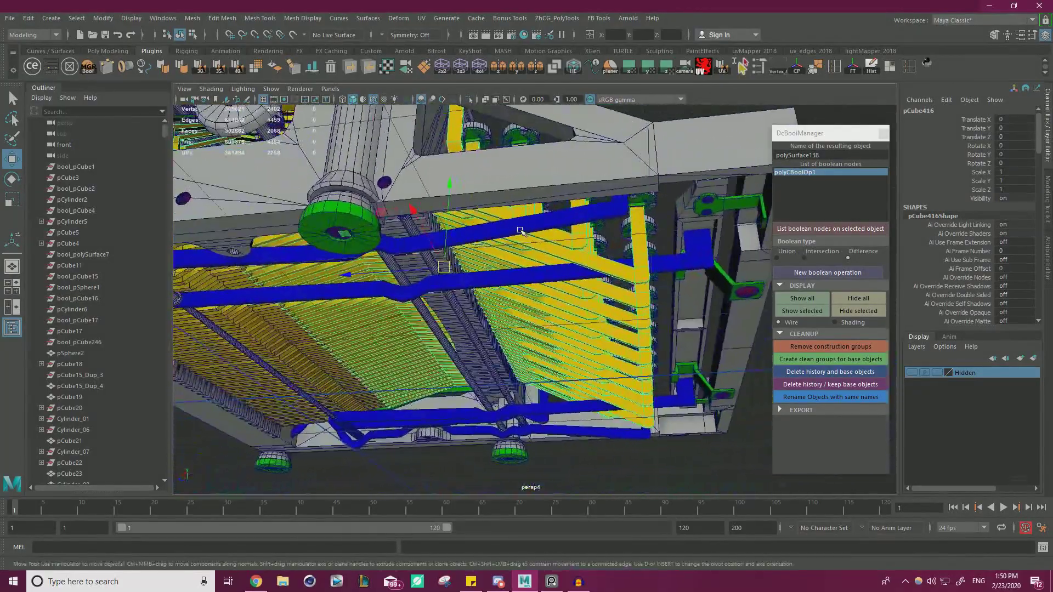
pyautogui.keyDown('alt'); pyautogui.moveTo(636, 258); pyautogui.dragTo(522, 258); pyautogui.keyUp('alt')
pyautogui.keyDown('alt'); pyautogui.moveTo(610, 272); pyautogui.dragTo(573, 322); pyautogui.keyUp('alt')
pyautogui.moveTo(510, 238); pyautogui.dragTo(510, 265, button='right')
pyautogui.doubleClick(568, 239)
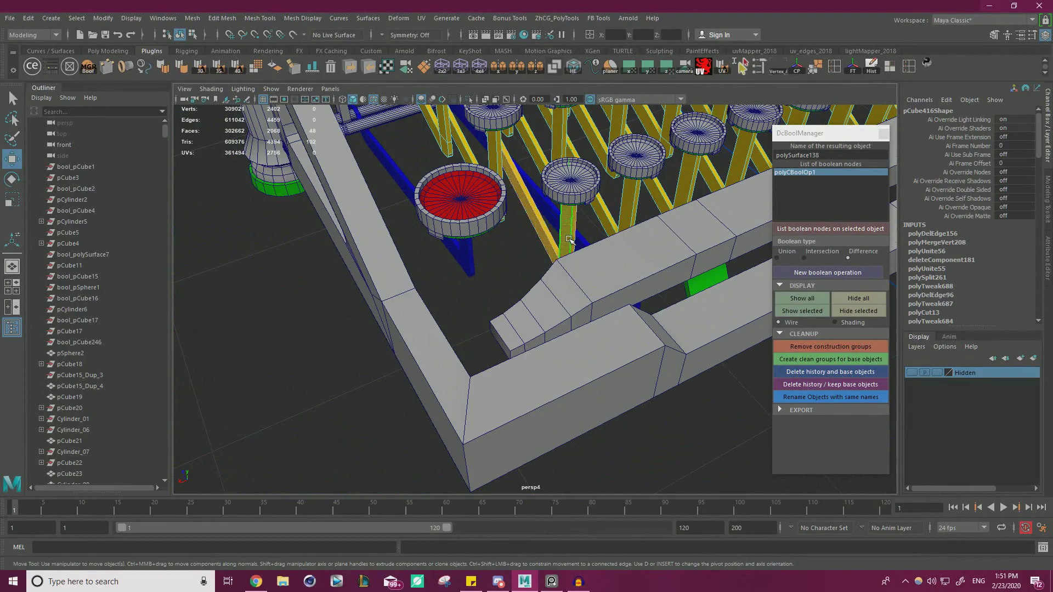
pyautogui.scroll(-3, 593, 250)
pyautogui.keyDown('alt'); pyautogui.moveTo(592, 250); pyautogui.dragTo(858, 197); pyautogui.keyUp('alt')
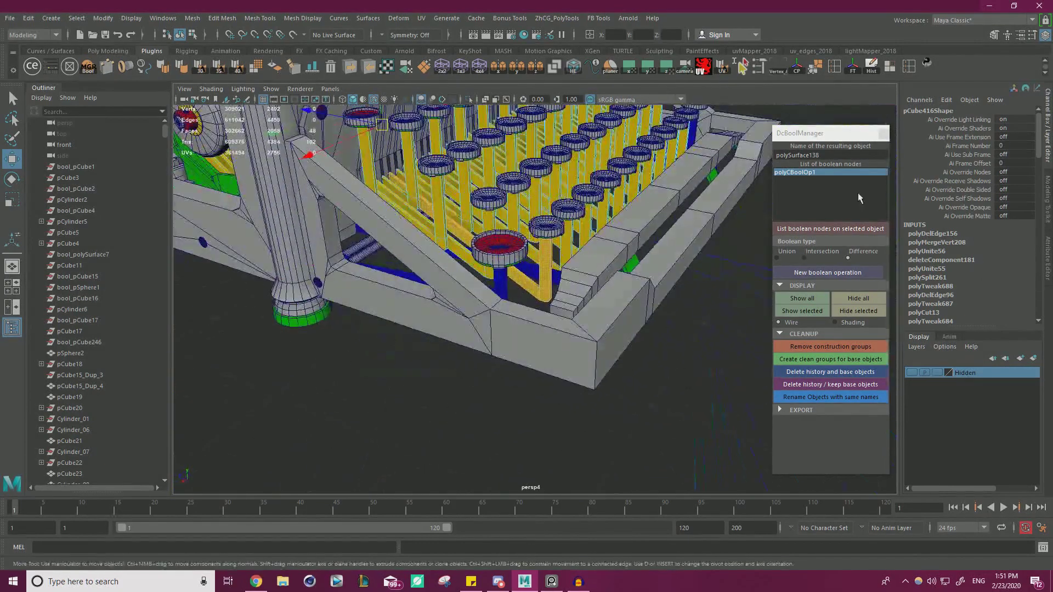
pyautogui.click(884, 135)
pyautogui.click(884, 135)
pyautogui.click(743, 67)
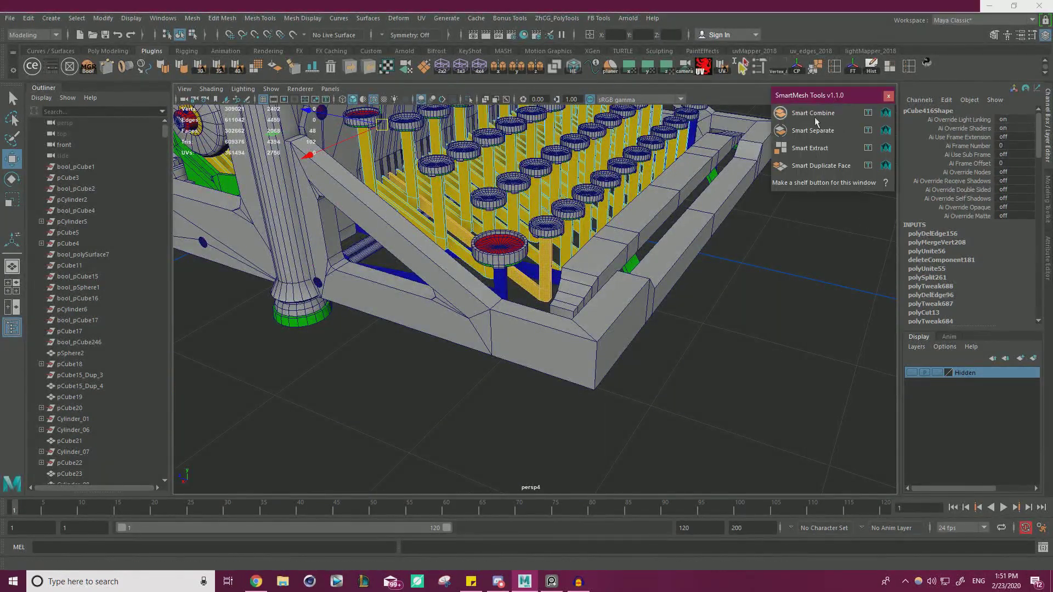
pyautogui.click(816, 171)
# Move the duplicated key lever about 30.66 units along X, clear of the typewriter
pyautogui.keyDown('alt'); pyautogui.moveTo(757, 175); pyautogui.dragTo(458, 216); pyautogui.keyUp('alt')
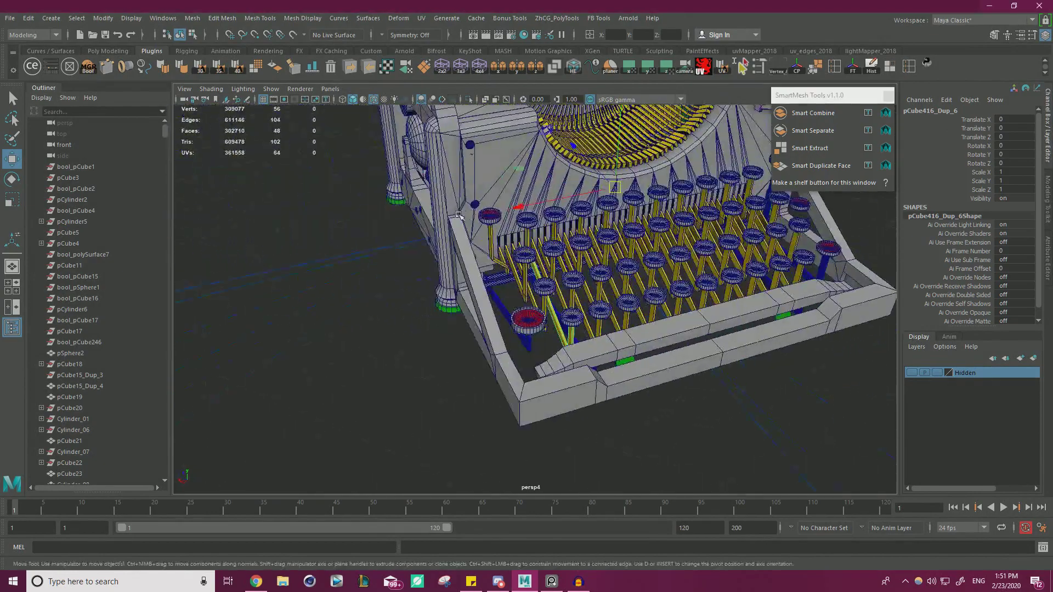
pyautogui.moveTo(526, 206); pyautogui.dragTo(658, 231)
pyautogui.scroll(-3, 374, 214)
pyautogui.keyDown('alt'); pyautogui.moveTo(642, 274); pyautogui.dragTo(498, 269, button='middle'); pyautogui.keyUp('alt')
pyautogui.keyDown('alt'); pyautogui.moveTo(499, 268); pyautogui.dragTo(384, 285); pyautogui.keyUp('alt')
pyautogui.keyDown('alt'); pyautogui.moveTo(384, 285); pyautogui.dragTo(540, 297, button='right'); pyautogui.keyUp('alt')
# Delete the duplicated lever's long body faces, keeping only its short upright end
pyautogui.moveTo(354, 201); pyautogui.dragTo(351, 232, button='right')
pyautogui.keyDown('alt'); pyautogui.moveTo(346, 231); pyautogui.dragTo(398, 278); pyautogui.keyUp('alt')
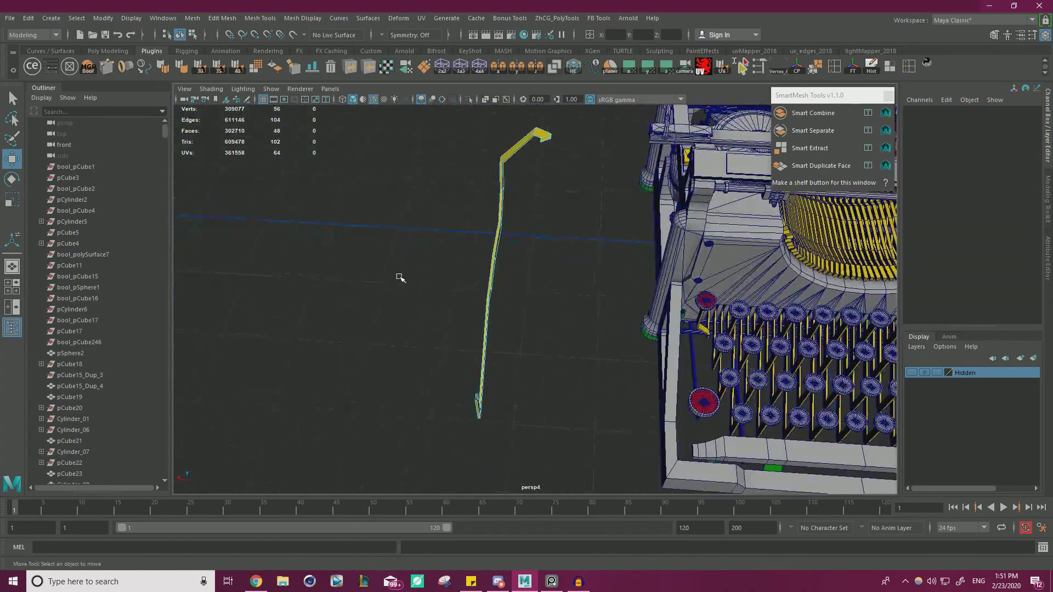
pyautogui.moveTo(577, 99); pyautogui.dragTo(579, 100)
pyautogui.keyDown('alt'); pyautogui.moveTo(540, 274); pyautogui.dragTo(630, 236); pyautogui.keyUp('alt')
pyautogui.keyDown('alt'); pyautogui.moveTo(631, 236); pyautogui.dragTo(680, 230, button='right'); pyautogui.keyUp('alt')
pyautogui.keyDown('alt'); pyautogui.moveTo(681, 231); pyautogui.dragTo(644, 273); pyautogui.keyUp('alt')
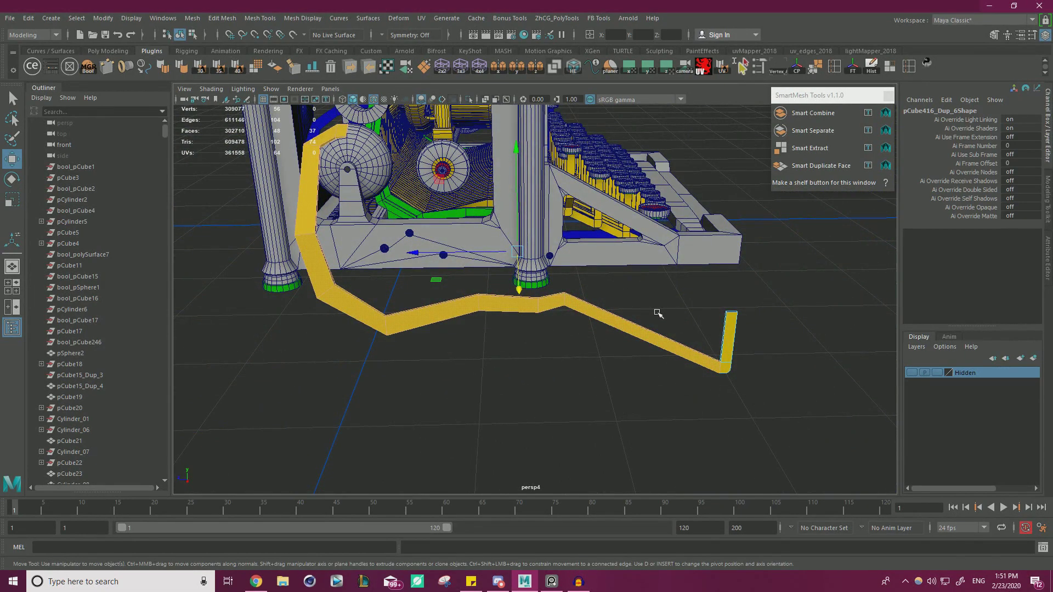
pyautogui.press('Delete')
# Snap the pivot of the remaining lever piece to its upper corner vertex
pyautogui.keyDown('alt'); pyautogui.moveTo(656, 312); pyautogui.dragTo(587, 322); pyautogui.keyUp('alt')
pyautogui.keyDown('alt'); pyautogui.moveTo(587, 322); pyautogui.dragTo(562, 213, button='right'); pyautogui.keyUp('alt')
pyautogui.moveTo(532, 266); pyautogui.dragTo(585, 249, button='right')
pyautogui.press('w')
pyautogui.press('d')
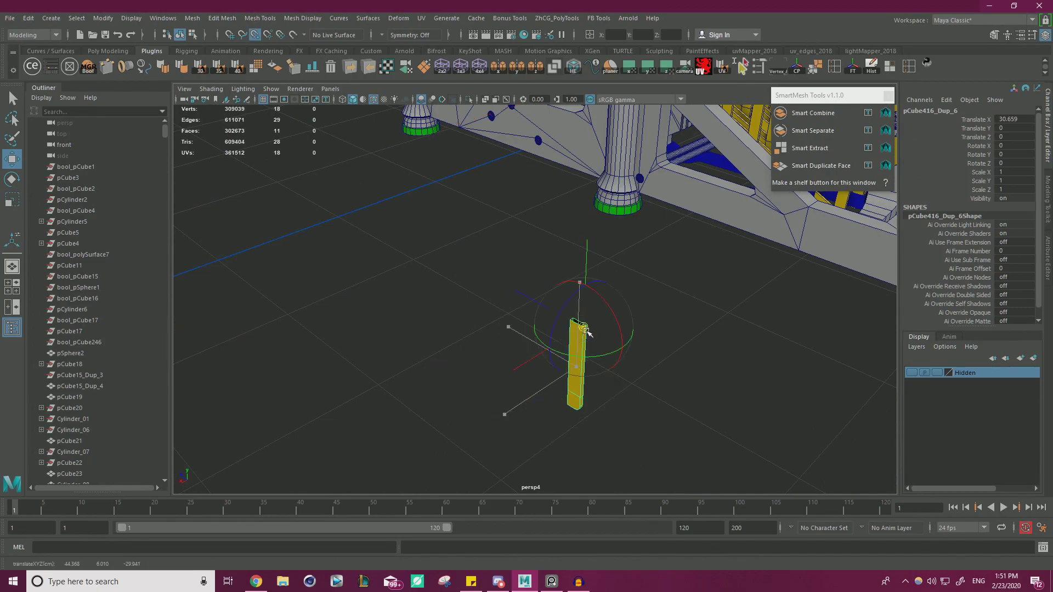
# Move the lever piece back beneath the keyboard and snap it to the corner of the blue lever's end
pyautogui.keyDown('alt'); pyautogui.moveTo(630, 333); pyautogui.dragTo(466, 180); pyautogui.keyUp('alt')
pyautogui.moveTo(264, 187); pyautogui.dragTo(653, 144)
pyautogui.press('f')
pyautogui.keyDown('alt'); pyautogui.moveTo(612, 263); pyautogui.dragTo(646, 253); pyautogui.keyUp('alt')
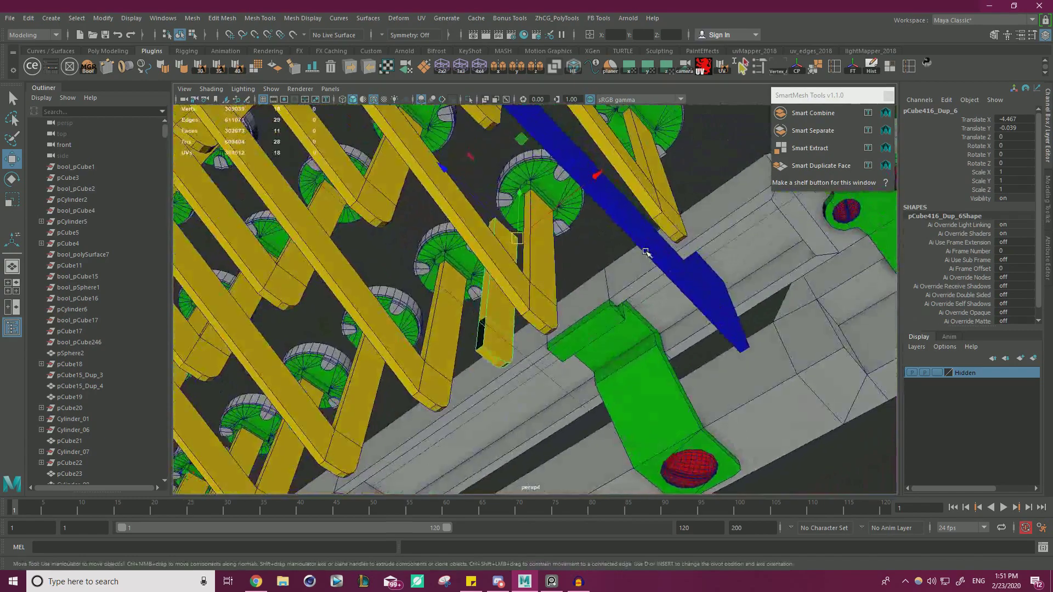
pyautogui.moveTo(525, 240); pyautogui.dragTo(595, 316)
pyautogui.keyDown('alt'); pyautogui.moveTo(593, 314); pyautogui.dragTo(631, 315, button='right'); pyautogui.keyUp('alt')
pyautogui.keyDown('alt'); pyautogui.moveTo(630, 315); pyautogui.dragTo(502, 316); pyautogui.keyUp('alt')
pyautogui.press('v')
pyautogui.moveTo(534, 282); pyautogui.dragTo(491, 234)
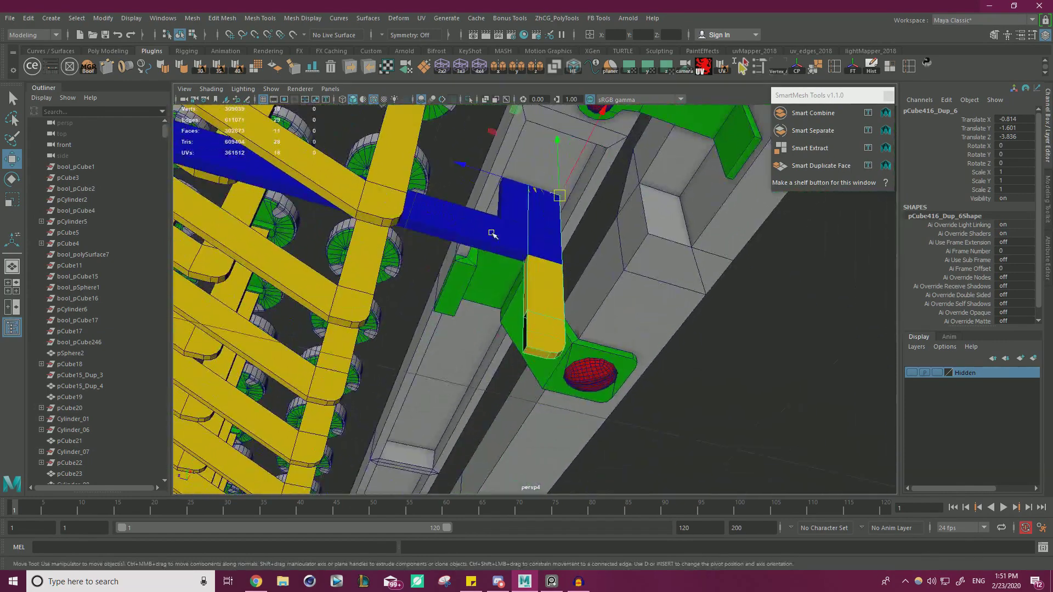
# Select the lever piece's lower-end vertices and raise them to match the height of the blue lever's end
pyautogui.rightClick(550, 291)
pyautogui.click(470, 400)
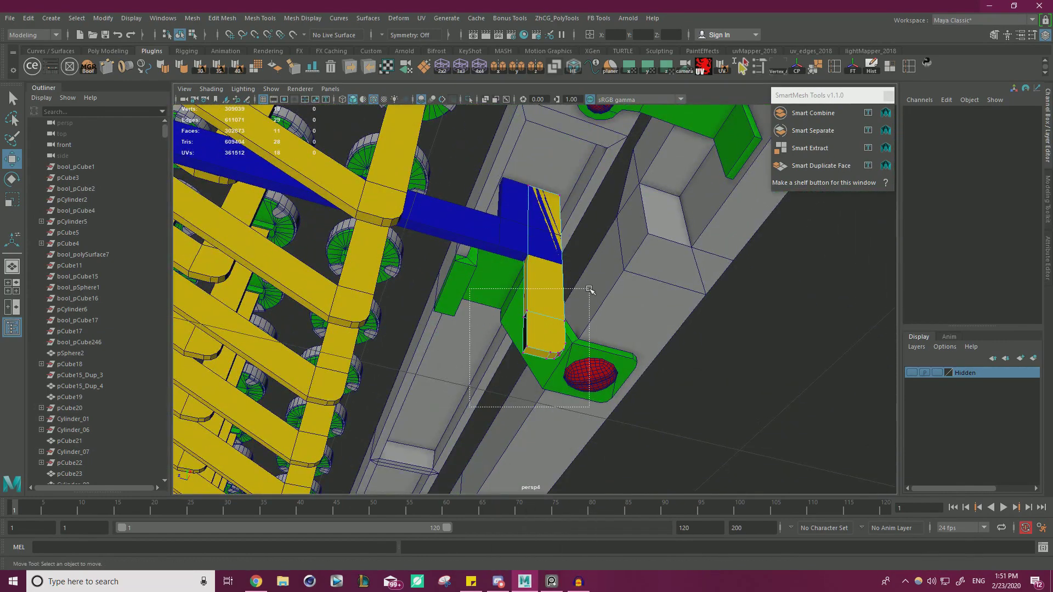
pyautogui.moveTo(589, 289); pyautogui.dragTo(589, 289)
pyautogui.moveTo(554, 228); pyautogui.dragTo(554, 228)
pyautogui.hotkey('ctrl', 'z')
pyautogui.moveTo(545, 276); pyautogui.dragTo(546, 275)
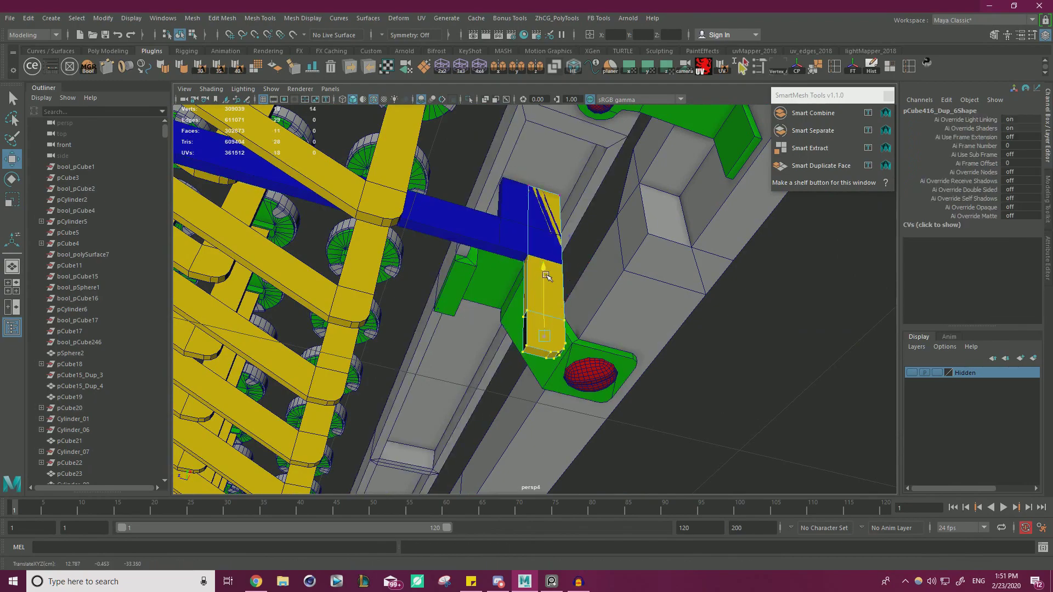
pyautogui.moveTo(552, 213); pyautogui.dragTo(553, 208)
# Extrude the lever piece's open border edges to form a long bar running along the blue lever
pyautogui.keyDown('alt'); pyautogui.moveTo(552, 213); pyautogui.dragTo(615, 284); pyautogui.keyUp('alt')
pyautogui.scroll(2, 616, 285)
pyautogui.moveTo(508, 249); pyautogui.dragTo(508, 233)
pyautogui.keyDown('alt'); pyautogui.moveTo(570, 252); pyautogui.dragTo(648, 350); pyautogui.keyUp('alt')
pyautogui.moveTo(686, 348); pyautogui.dragTo(601, 246, button='right')
pyautogui.keyDown('alt'); pyautogui.moveTo(602, 248); pyautogui.dragTo(635, 231); pyautogui.keyUp('alt')
pyautogui.keyDown('alt'); pyautogui.moveTo(427, 239); pyautogui.dragTo(411, 275); pyautogui.keyUp('alt')
pyautogui.keyDown('alt'); pyautogui.moveTo(411, 275); pyautogui.dragTo(612, 313, button='middle'); pyautogui.keyUp('alt')
pyautogui.keyDown('alt'); pyautogui.moveTo(612, 314); pyautogui.dragTo(615, 278); pyautogui.keyUp('alt')
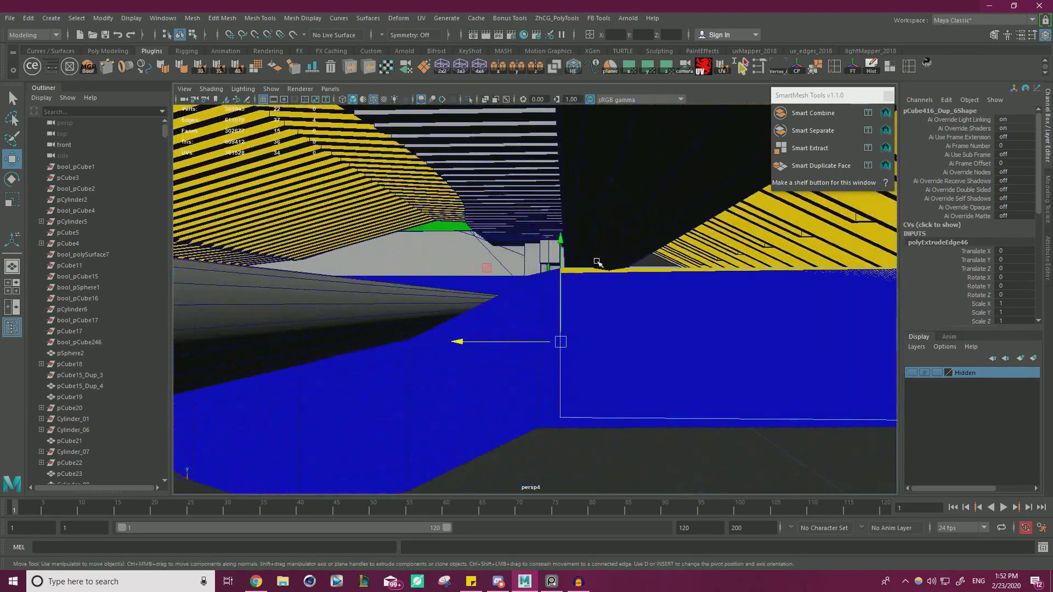
pyautogui.keyDown('alt'); pyautogui.moveTo(614, 260); pyautogui.dragTo(489, 260, button='right'); pyautogui.keyUp('alt')
pyautogui.keyDown('alt'); pyautogui.moveTo(489, 260); pyautogui.dragTo(519, 248); pyautogui.keyUp('alt')
pyautogui.keyDown('alt'); pyautogui.moveTo(519, 248); pyautogui.dragTo(602, 251, button='middle'); pyautogui.keyUp('alt')
pyautogui.keyDown('alt'); pyautogui.moveTo(653, 235); pyautogui.dragTo(686, 294); pyautogui.keyUp('alt')
pyautogui.keyDown('alt'); pyautogui.moveTo(737, 278); pyautogui.dragTo(611, 439, button='right'); pyautogui.keyUp('alt')
pyautogui.keyDown('alt'); pyautogui.moveTo(611, 439); pyautogui.dragTo(534, 377, button='middle'); pyautogui.keyUp('alt')
# Select the new bar's vertices below its upright end in wireframe display and fit them to the blue lever
pyautogui.moveTo(534, 376); pyautogui.dragTo(492, 333, button='right')
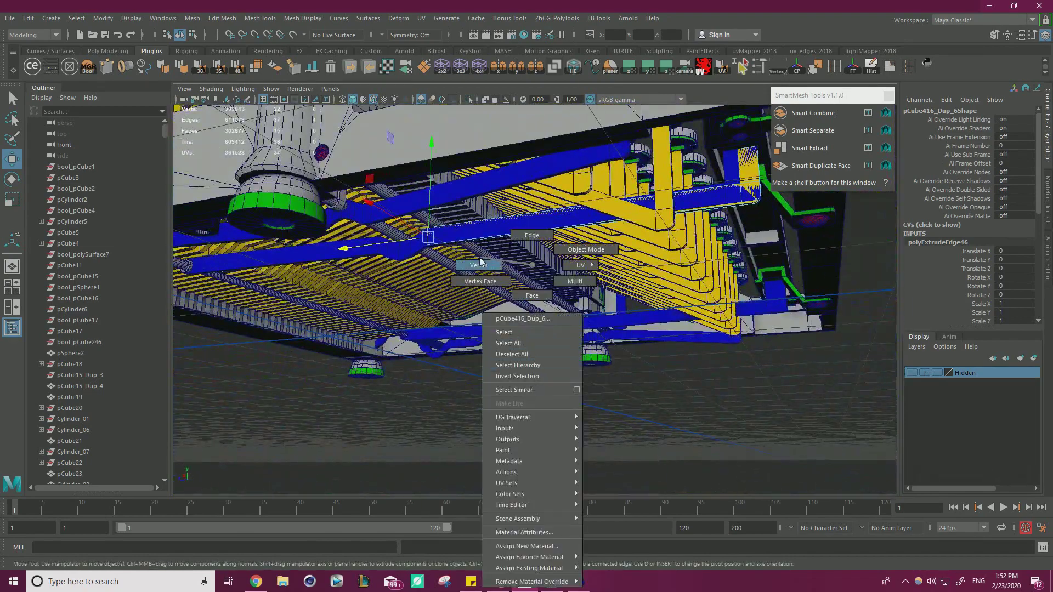
pyautogui.moveTo(480, 263); pyautogui.dragTo(478, 264, button='right')
pyautogui.press('4')
pyautogui.moveTo(516, 253)
pyautogui.keyDown('alt'); pyautogui.mouseDown()
pyautogui.moveTo(543, 266)
pyautogui.moveTo(534, 247)
pyautogui.mouseUp(); pyautogui.keyUp('alt')
pyautogui.keyDown('alt'); pyautogui.moveTo(531, 188); pyautogui.dragTo(384, 231, button='middle'); pyautogui.keyUp('alt')
pyautogui.keyDown('alt'); pyautogui.moveTo(384, 230); pyautogui.dragTo(633, 287, button='right'); pyautogui.keyUp('alt')
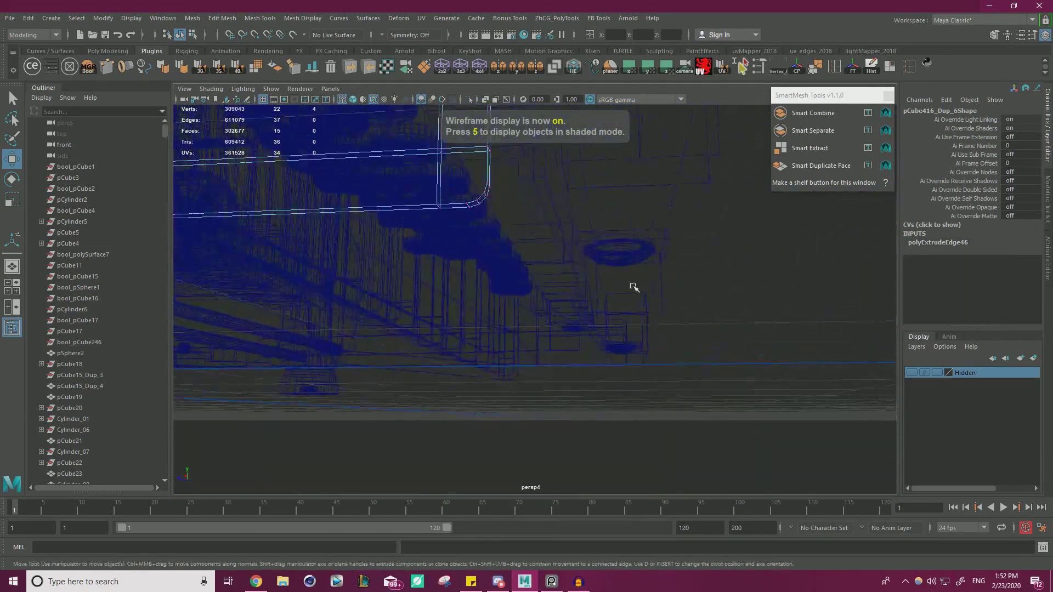
pyautogui.keyDown('alt'); pyautogui.moveTo(634, 287); pyautogui.dragTo(460, 323); pyautogui.keyUp('alt')
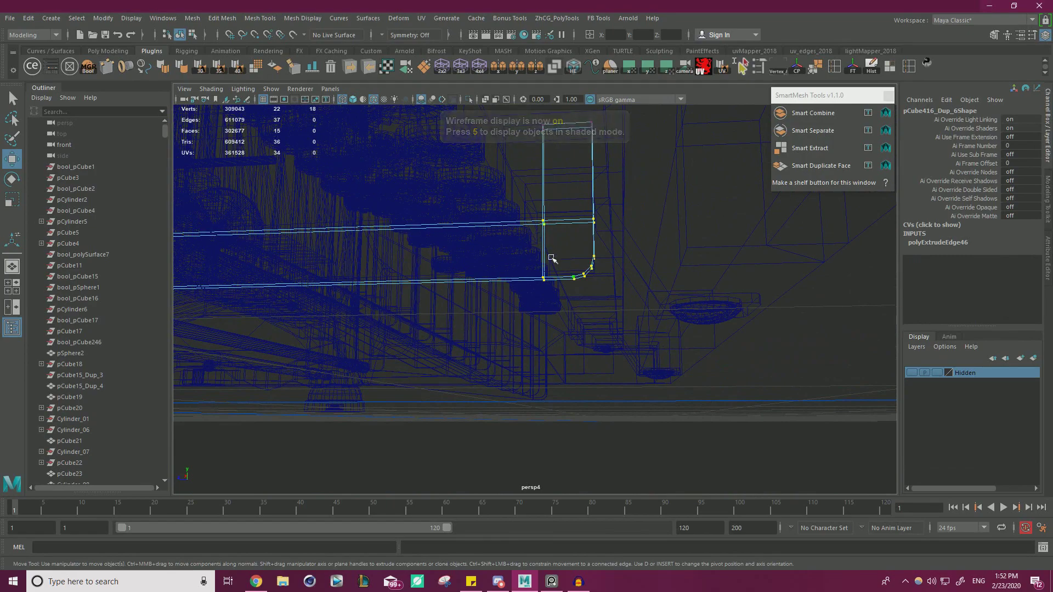
pyautogui.keyDown('alt'); pyautogui.moveTo(552, 258); pyautogui.dragTo(395, 246, button='right'); pyautogui.keyUp('alt')
pyautogui.keyDown('alt'); pyautogui.moveTo(395, 246); pyautogui.dragTo(477, 249, button='middle'); pyautogui.keyUp('alt')
pyautogui.moveTo(446, 233)
pyautogui.mouseDown()
pyautogui.moveTo(462, 241)
pyautogui.moveTo(400, 248)
pyautogui.moveTo(598, 328)
pyautogui.mouseUp()
pyautogui.press('5')
pyautogui.keyDown('alt'); pyautogui.moveTo(540, 239); pyautogui.dragTo(331, 255); pyautogui.keyUp('alt')
pyautogui.scroll(-4, 362, 275)
pyautogui.keyDown('alt'); pyautogui.moveTo(364, 277); pyautogui.dragTo(675, 274, button='middle'); pyautogui.keyUp('alt')
pyautogui.scroll(-2, 675, 293)
pyautogui.moveTo(680, 286); pyautogui.dragTo(320, 299)
pyautogui.scroll(-3, 499, 289)
pyautogui.keyDown('alt'); pyautogui.moveTo(499, 290); pyautogui.dragTo(653, 299); pyautogui.keyUp('alt')
pyautogui.keyDown('alt'); pyautogui.moveTo(653, 299); pyautogui.dragTo(520, 264, button='middle'); pyautogui.keyUp('alt')
# Delete the old pair of blue levers beneath the keyboard that the new yellow bar replaces
pyautogui.moveTo(774, 340); pyautogui.dragTo(845, 249, button='right')
pyautogui.click(788, 332)
pyautogui.click(670, 247)
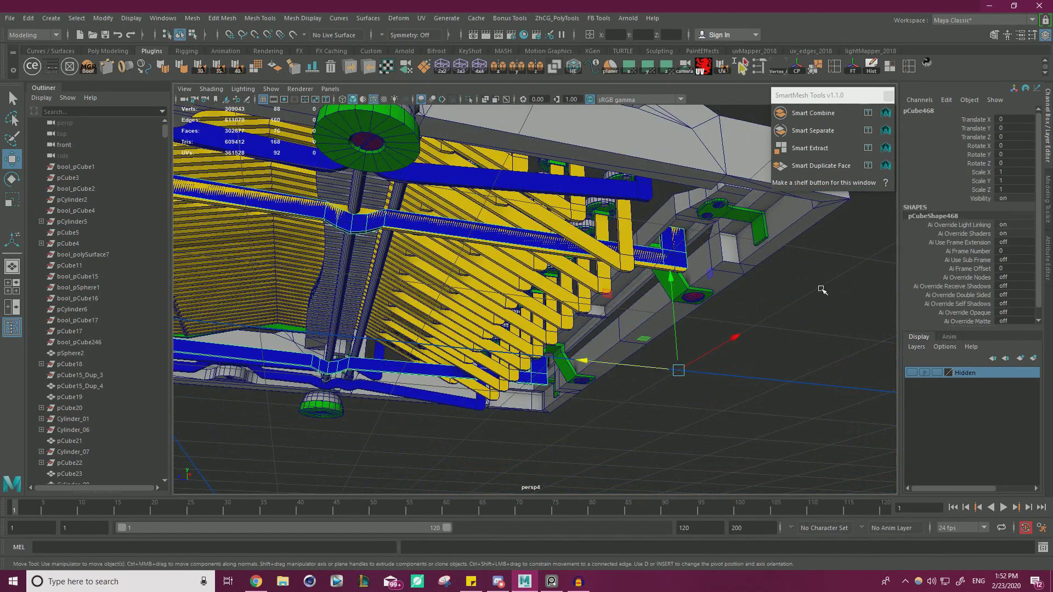
pyautogui.click(794, 298)
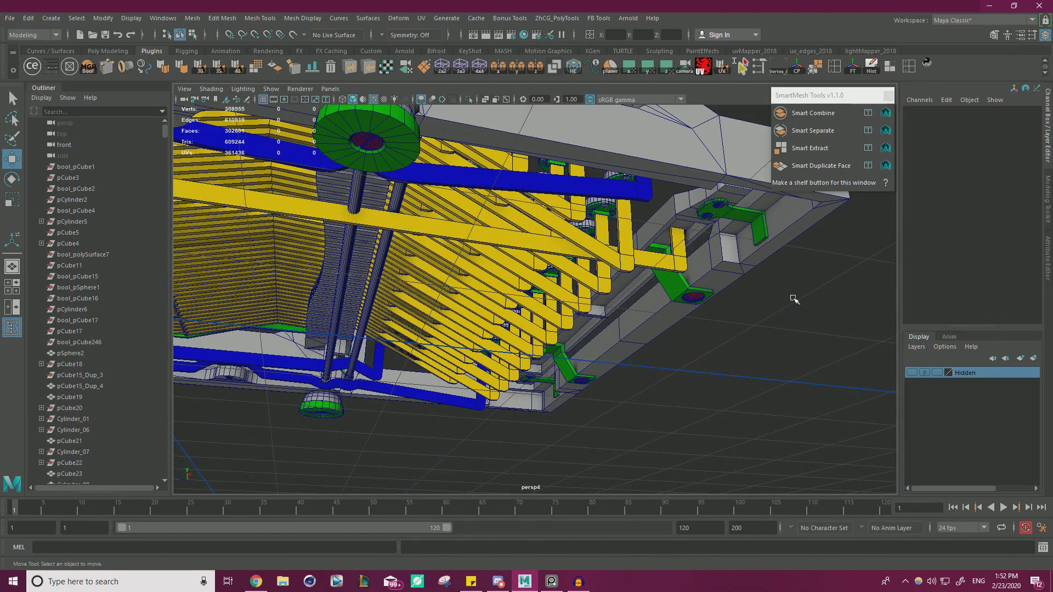
# Insert an edge loop across the yellow bar where it crosses the cylindrical rod
pyautogui.keyDown('alt'); pyautogui.moveTo(586, 267); pyautogui.dragTo(564, 278); pyautogui.keyUp('alt')
pyautogui.keyDown('alt'); pyautogui.moveTo(564, 277); pyautogui.dragTo(576, 299, button='right'); pyautogui.keyUp('alt')
pyautogui.keyDown('alt'); pyautogui.moveTo(575, 299); pyautogui.dragTo(588, 301, button='middle'); pyautogui.keyUp('alt')
pyautogui.keyDown('alt'); pyautogui.moveTo(588, 301); pyautogui.dragTo(536, 221); pyautogui.keyUp('alt')
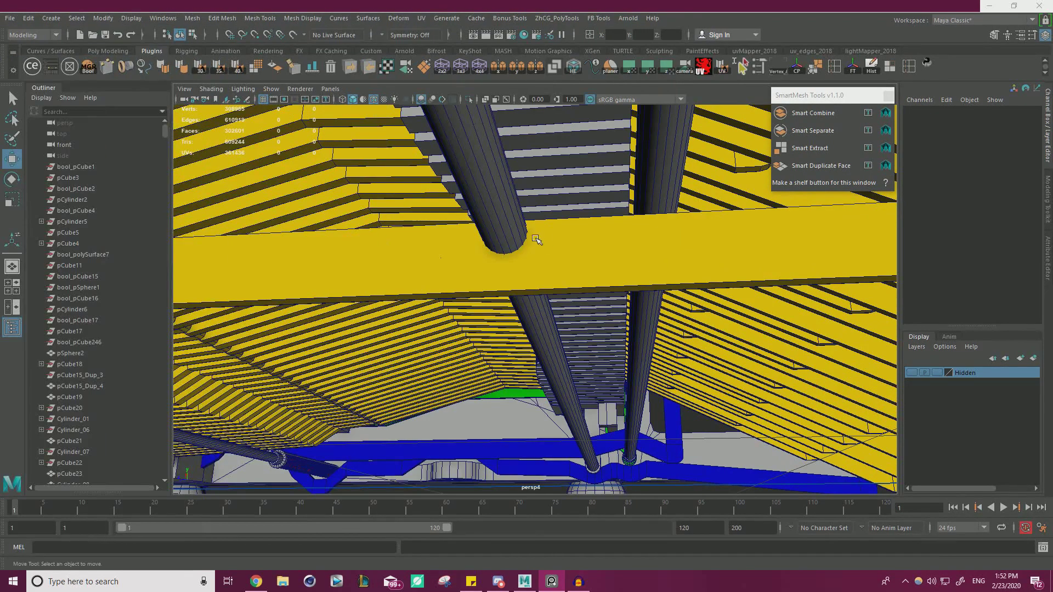
pyautogui.keyDown('alt'); pyautogui.moveTo(536, 240); pyautogui.dragTo(550, 215); pyautogui.keyUp('alt')
pyautogui.moveTo(575, 253); pyautogui.dragTo(635, 247, button='right')
pyautogui.click(624, 255)
pyautogui.press('y')
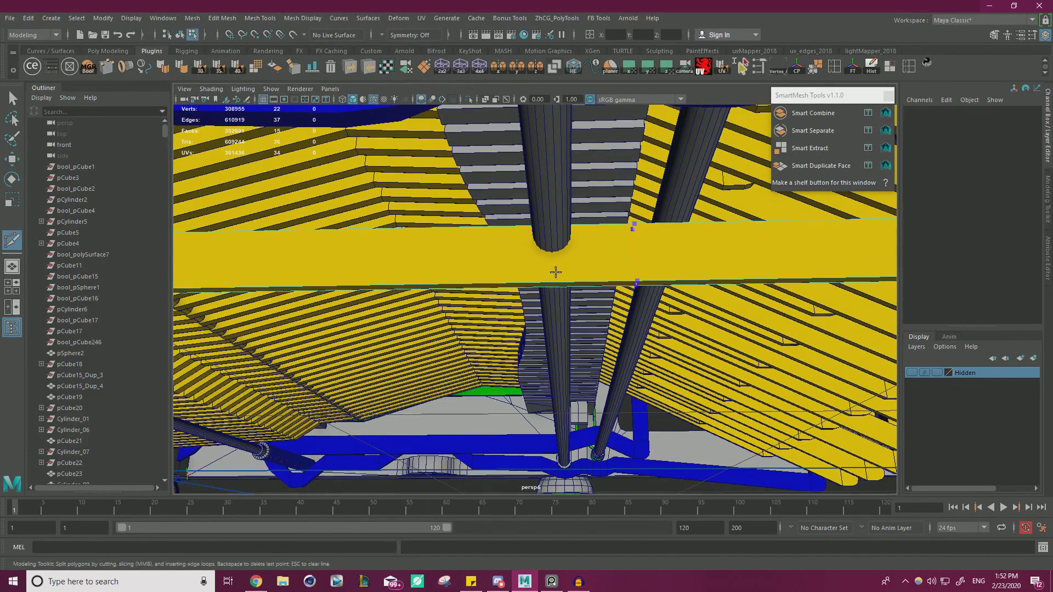
pyautogui.keyDown('ctrl'); pyautogui.click(554, 276); pyautogui.keyUp('ctrl')
pyautogui.press('w')
# Select the new edge loop and snap it along the bar to the centre of the rod
pyautogui.moveTo(596, 261); pyautogui.dragTo(597, 227, button='right')
pyautogui.doubleClick(555, 271)
pyautogui.keyDown('alt'); pyautogui.moveTo(556, 272); pyautogui.dragTo(425, 247, button='right'); pyautogui.keyUp('alt')
pyautogui.keyDown('alt'); pyautogui.moveTo(426, 246); pyautogui.dragTo(641, 277); pyautogui.keyUp('alt')
pyautogui.moveTo(613, 184); pyautogui.dragTo(630, 194)
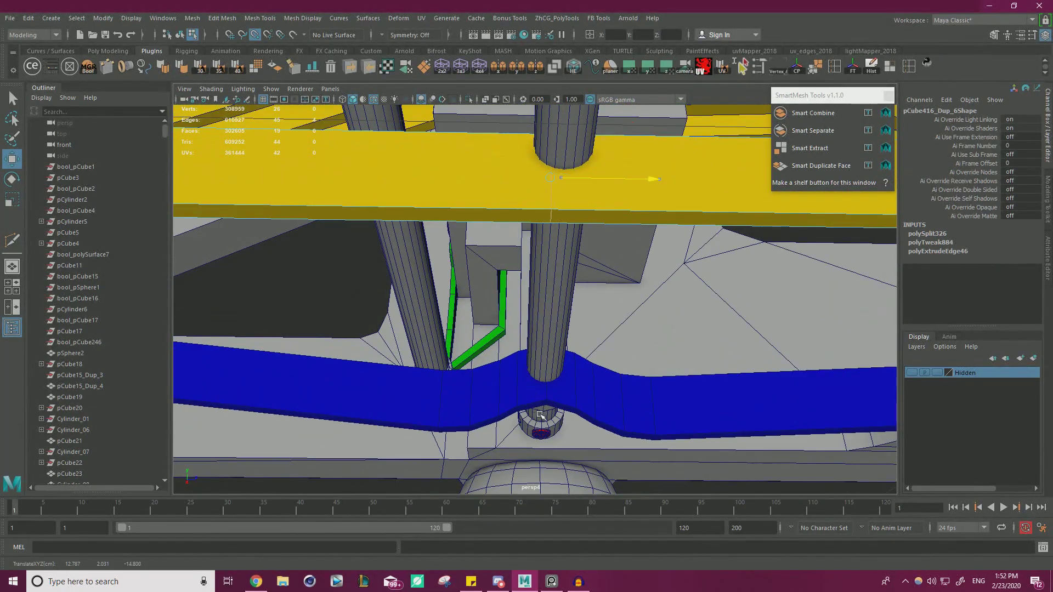
# Bevel the bar's central edge loop with a fraction of 0.1 to form a segment around the rod
pyautogui.keyDown('alt'); pyautogui.moveTo(630, 302); pyautogui.dragTo(581, 388); pyautogui.keyUp('alt')
pyautogui.keyDown('alt'); pyautogui.moveTo(580, 387); pyautogui.dragTo(571, 314, button='middle'); pyautogui.keyUp('alt')
pyautogui.scroll(-2, 678, 290)
pyautogui.keyDown('alt'); pyautogui.moveTo(625, 282); pyautogui.dragTo(616, 334); pyautogui.keyUp('alt')
pyautogui.scroll(1, 624, 300)
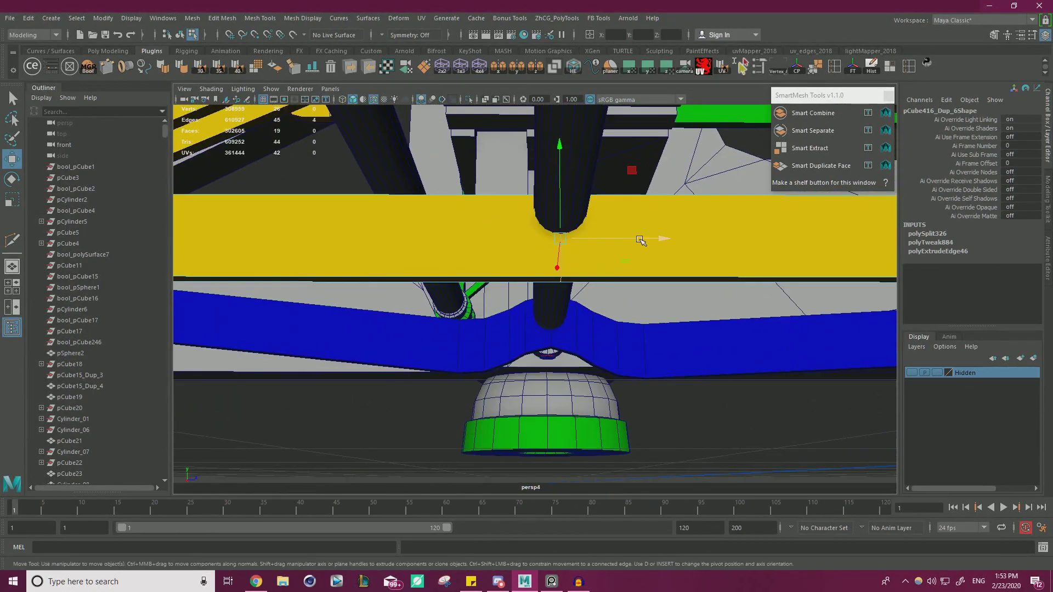
pyautogui.moveTo(565, 263)
pyautogui.keyDown('alt'); pyautogui.mouseDown()
pyautogui.moveTo(620, 265)
pyautogui.moveTo(574, 258)
pyautogui.mouseUp(); pyautogui.keyUp('alt')
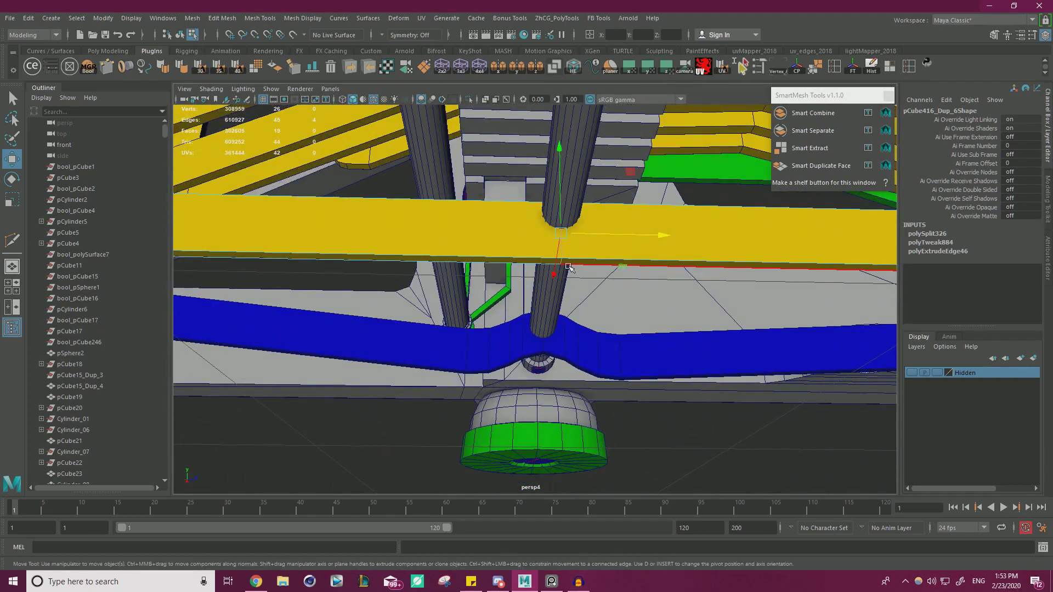
pyautogui.hotkey('ctrl', 'b')
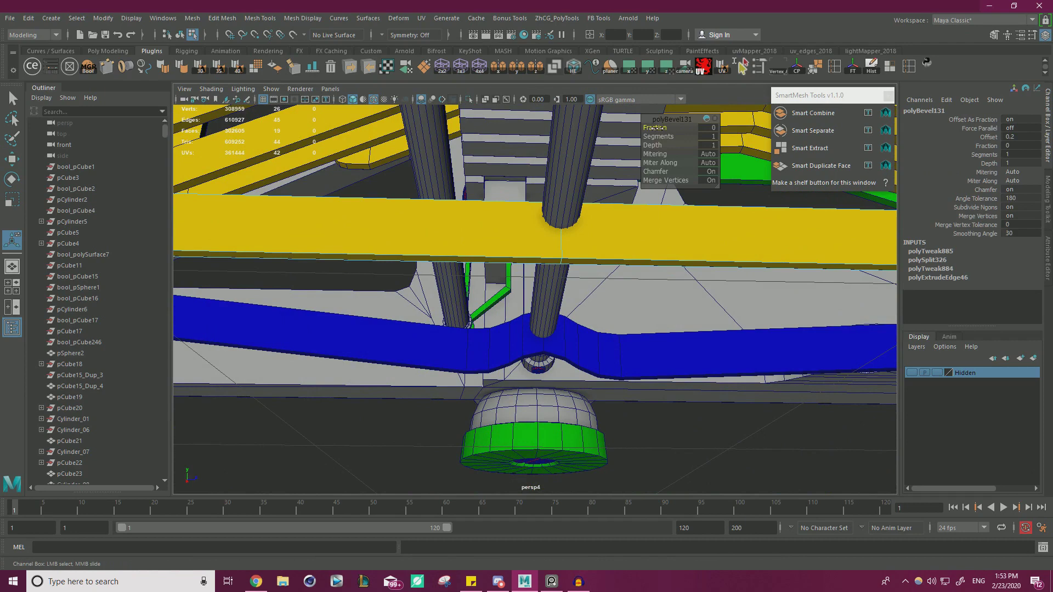
pyautogui.keyDown('alt'); pyautogui.moveTo(519, 242); pyautogui.dragTo(575, 235, button='right'); pyautogui.keyUp('alt')
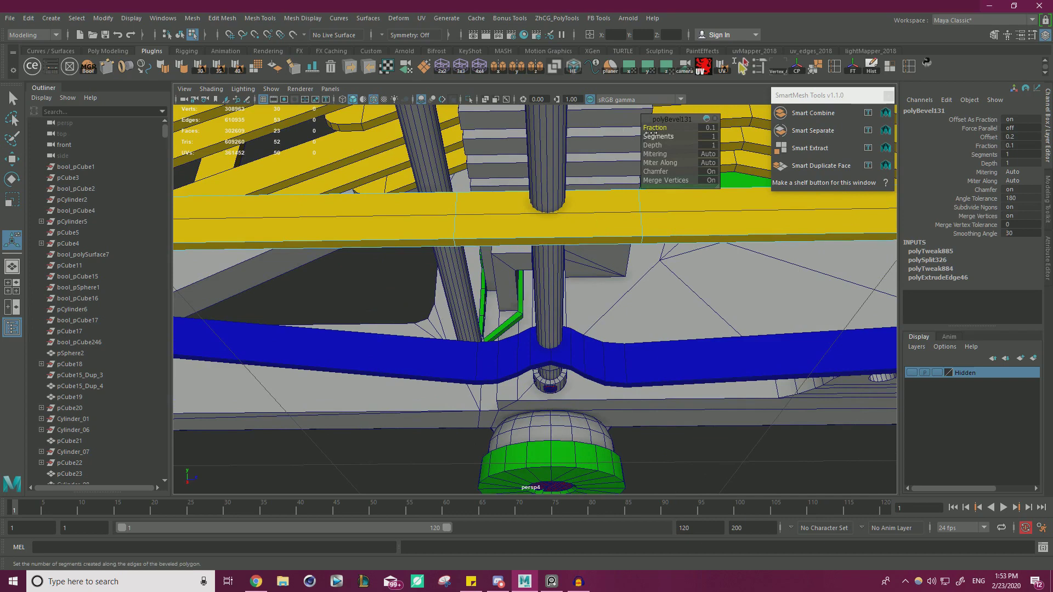
# Connect the beveled segment with a central edge loop and lower it to form a dip under the rod
pyautogui.hotkey('ctrl', 'shift', 'x')
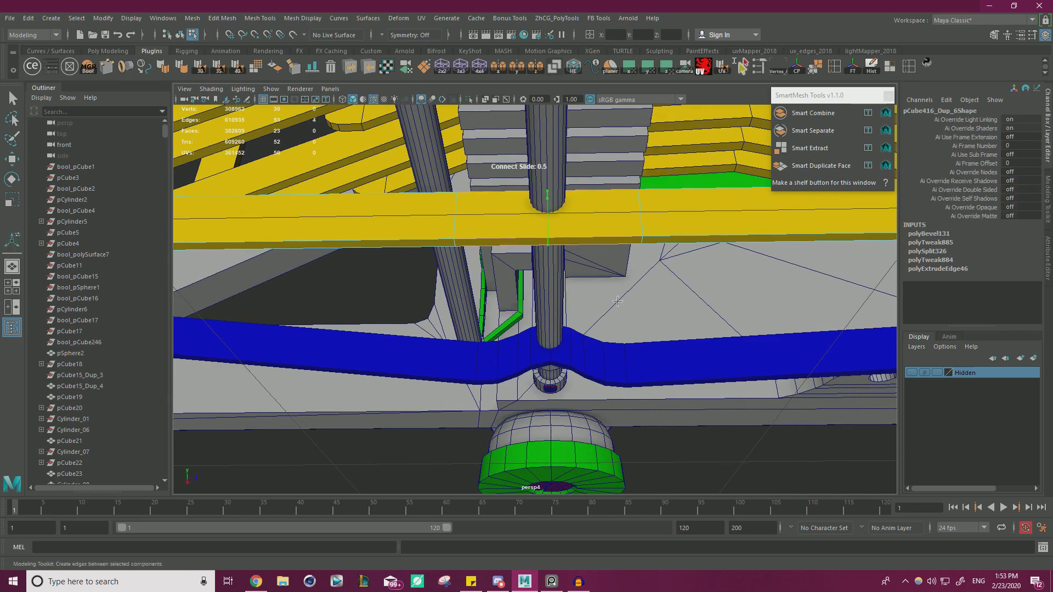
pyautogui.keyDown('ctrl'); pyautogui.middleClick(526, 219); pyautogui.keyUp('ctrl')
pyautogui.press('w')
pyautogui.moveTo(547, 168); pyautogui.dragTo(569, 250)
# Bevel the lowest edge loop of the dip with a fraction of 0.2 and 2 segments
pyautogui.keyDown('alt'); pyautogui.moveTo(608, 268); pyautogui.dragTo(602, 247); pyautogui.keyUp('alt')
pyautogui.keyDown('alt'); pyautogui.moveTo(602, 247); pyautogui.dragTo(560, 233, button='right'); pyautogui.keyUp('alt')
pyautogui.keyDown('alt'); pyautogui.moveTo(522, 239); pyautogui.dragTo(563, 245); pyautogui.keyUp('alt')
pyautogui.moveTo(564, 245); pyautogui.dragTo(560, 240, button='middle')
pyautogui.hotkey('ctrl', 'b')
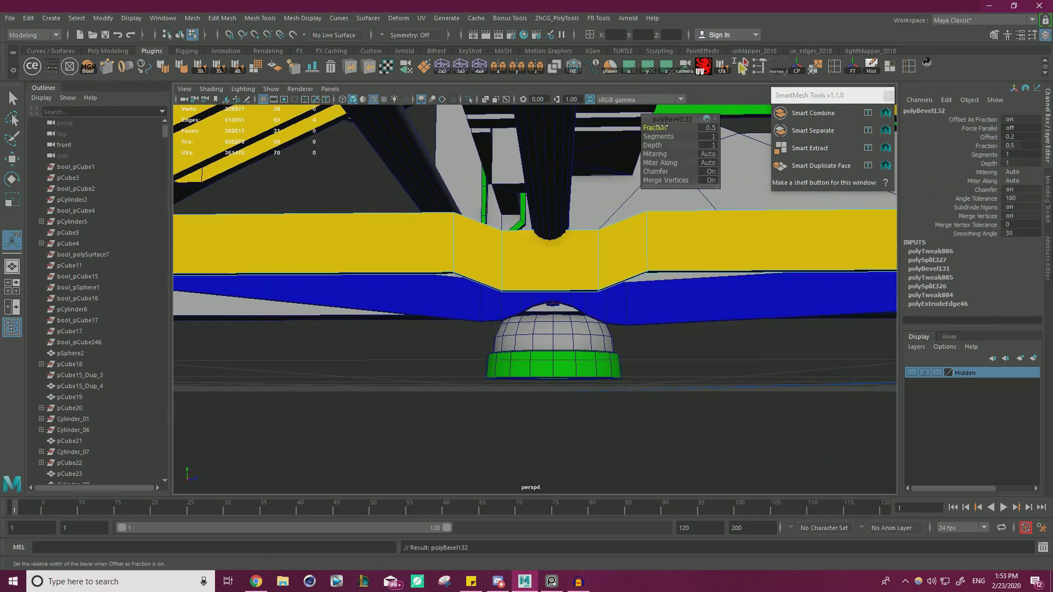
pyautogui.moveTo(661, 127); pyautogui.dragTo(660, 127)
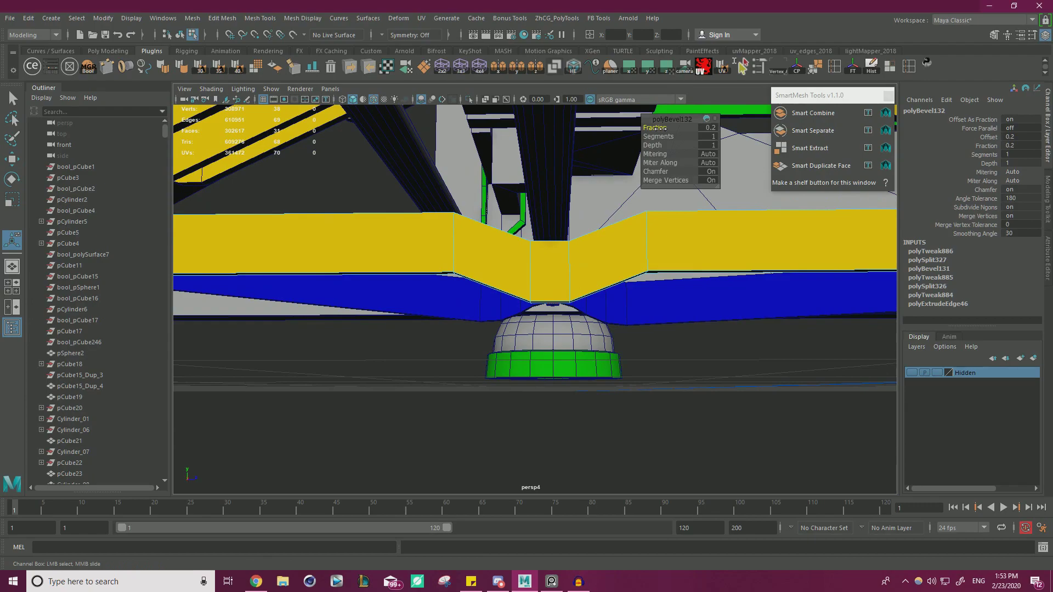
pyautogui.keyDown('alt'); pyautogui.moveTo(626, 213); pyautogui.dragTo(598, 213, button='right'); pyautogui.keyUp('alt')
pyautogui.keyDown('alt'); pyautogui.moveTo(599, 214); pyautogui.dragTo(640, 212); pyautogui.keyUp('alt')
pyautogui.keyDown('alt'); pyautogui.moveTo(575, 205); pyautogui.dragTo(531, 250); pyautogui.keyUp('alt')
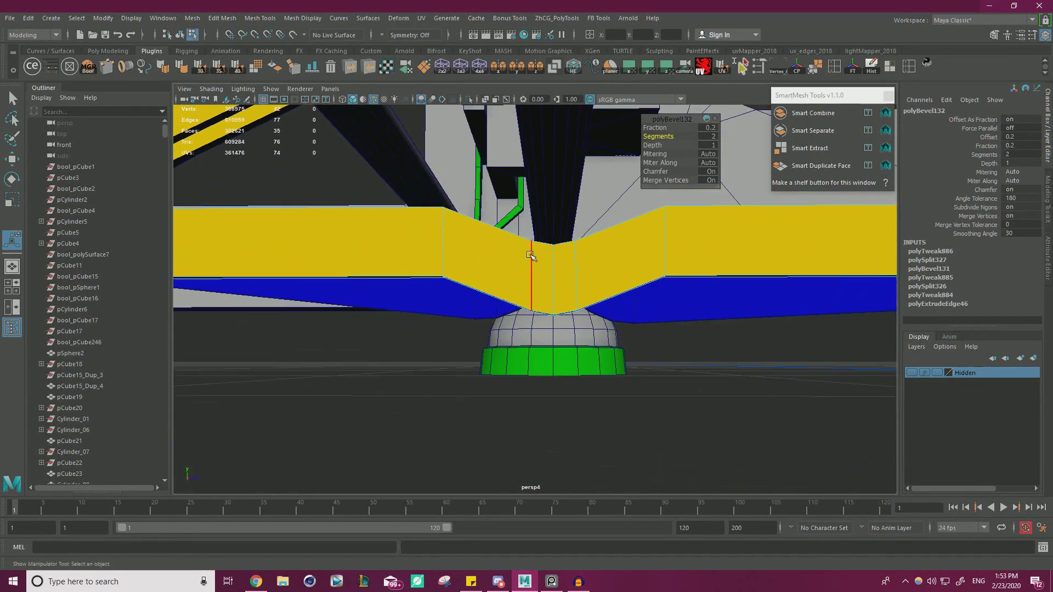
# Scale the dip's inner side loops apart and lower its middle loop to deepen the curve
pyautogui.doubleClick(530, 256)
pyautogui.press('r')
pyautogui.moveTo(652, 276); pyautogui.dragTo(614, 299)
pyautogui.doubleClick(565, 301)
pyautogui.press('w')
pyautogui.moveTo(566, 232); pyautogui.dragTo(515, 271)
# Select both side loops next to the dip's middle and spread them slightly farther apart
pyautogui.click(503, 276)
pyautogui.keyDown('shift'); pyautogui.doubleClick(607, 263); pyautogui.keyUp('shift')
pyautogui.press('r')
pyautogui.moveTo(653, 281); pyautogui.dragTo(667, 280)
pyautogui.press('w')
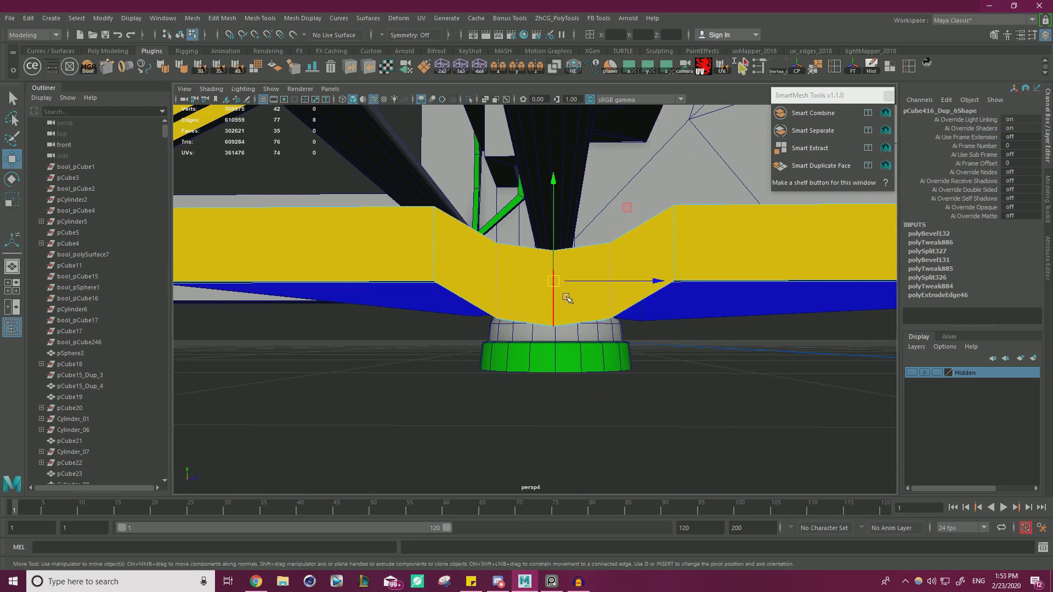
# Bevel the dip's three inner edge loops with a fraction of 0.2 and scale its outermost loops closer together
pyautogui.doubleClick(506, 280)
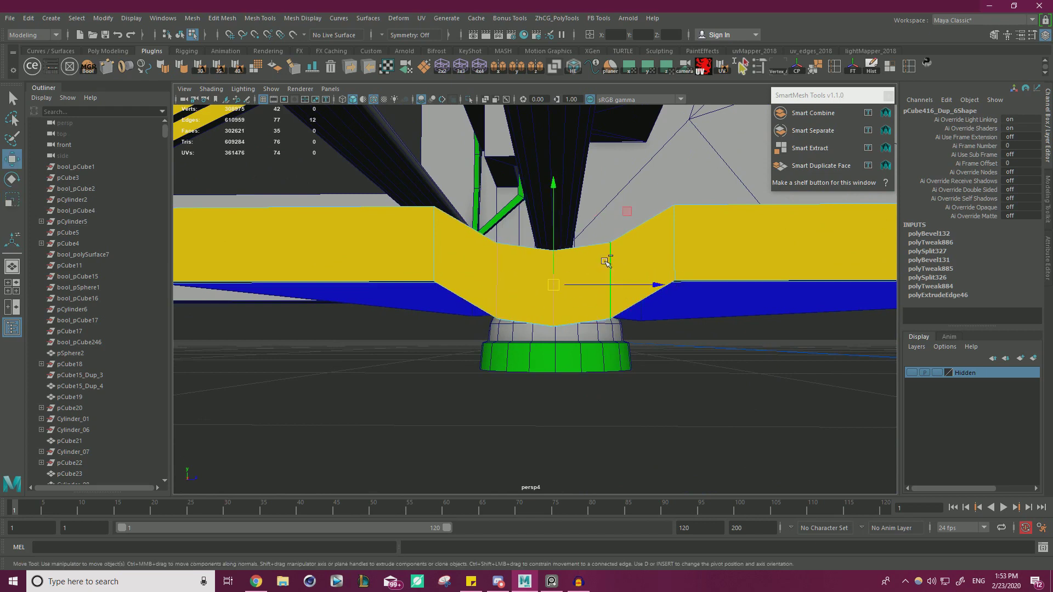
pyautogui.hotkey('ctrl', 'b')
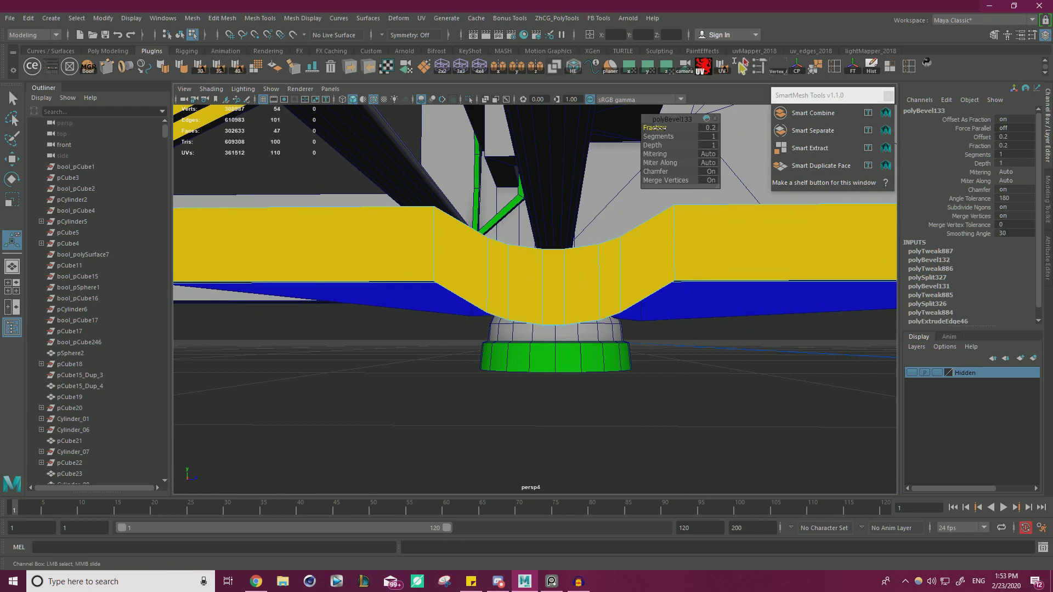
pyautogui.doubleClick(675, 254)
pyautogui.press('r')
pyautogui.moveTo(630, 242); pyautogui.dragTo(628, 246)
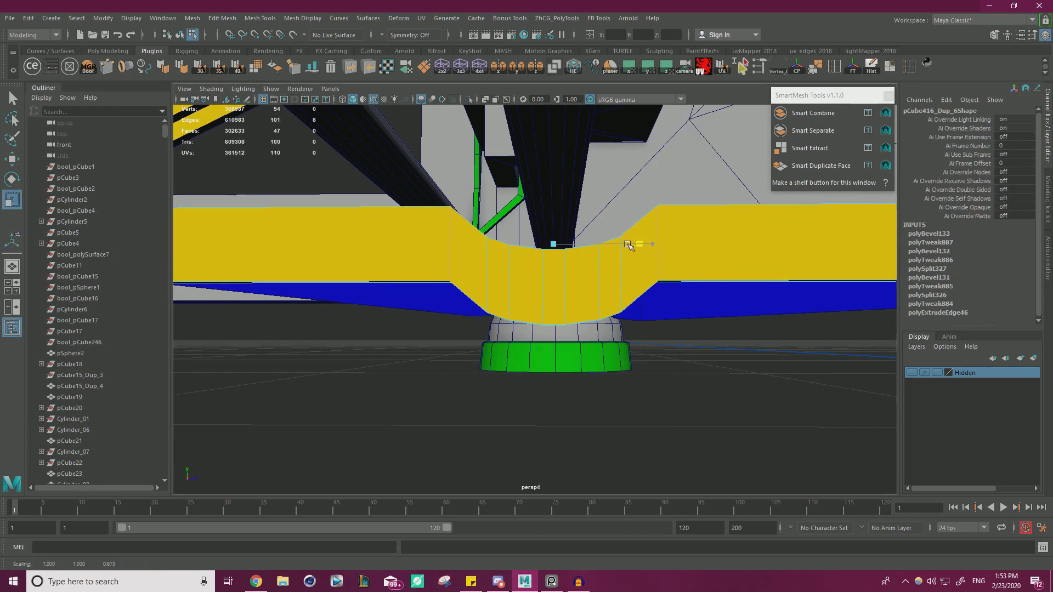
# Scale the dip's inner pairs of edge loops along the bar to even out their spacing and round the curve
pyautogui.doubleClick(488, 283)
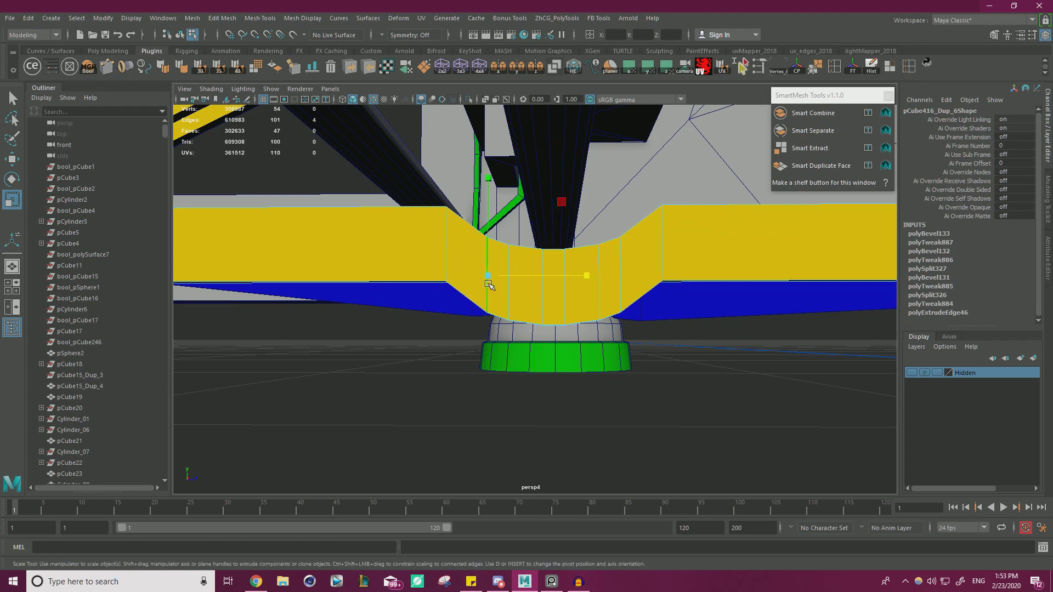
pyautogui.keyDown('shift'); pyautogui.doubleClick(618, 280); pyautogui.keyUp('shift')
pyautogui.press('t')
pyautogui.press('r')
pyautogui.moveTo(653, 279); pyautogui.dragTo(654, 275)
pyautogui.press('w')
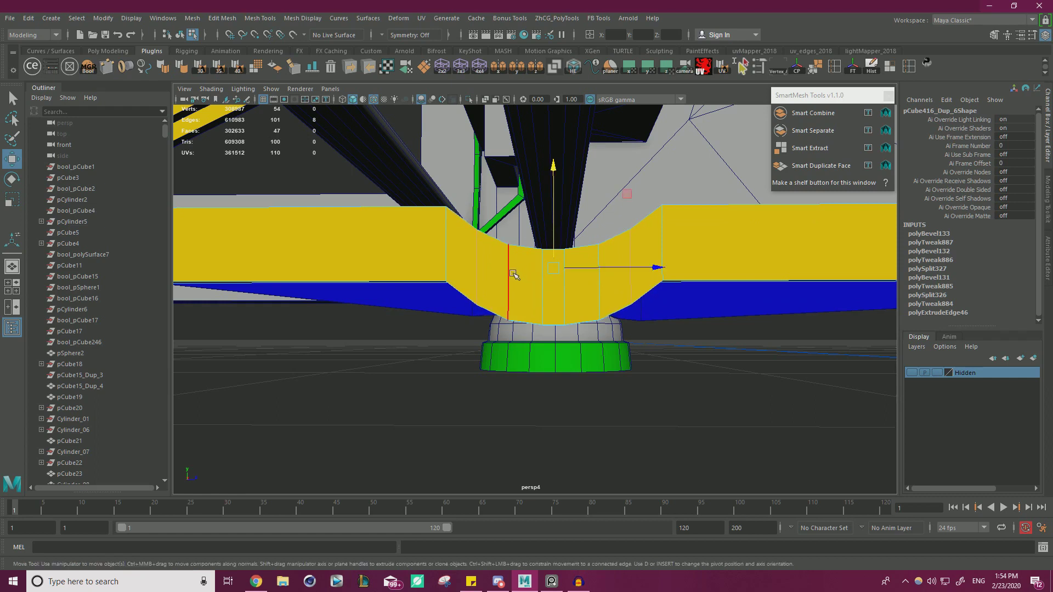
pyautogui.press('r')
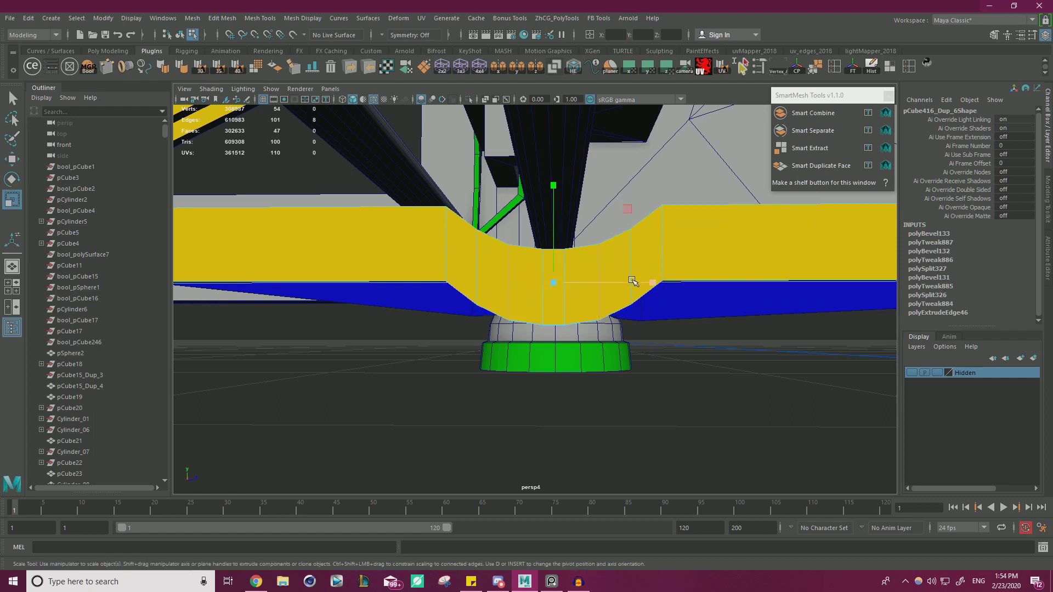
pyautogui.click(573, 308)
pyautogui.moveTo(611, 289); pyautogui.dragTo(632, 290)
pyautogui.press('w')
# Try to snap the yellow bar's vertices onto the collar of the cylindrical rod
pyautogui.keyDown('alt'); pyautogui.moveTo(709, 256); pyautogui.dragTo(750, 206); pyautogui.keyUp('alt')
pyautogui.keyDown('alt'); pyautogui.moveTo(570, 230); pyautogui.dragTo(527, 235, button='right'); pyautogui.keyUp('alt')
pyautogui.keyDown('alt'); pyautogui.moveTo(483, 236); pyautogui.dragTo(581, 245, button='middle'); pyautogui.keyUp('alt')
pyautogui.keyDown('alt'); pyautogui.moveTo(565, 247); pyautogui.dragTo(625, 250, button='right'); pyautogui.keyUp('alt')
pyautogui.keyDown('alt'); pyautogui.moveTo(549, 181); pyautogui.dragTo(597, 238, button='middle'); pyautogui.keyUp('alt')
pyautogui.moveTo(597, 237); pyautogui.dragTo(545, 237, button='right')
pyautogui.moveTo(598, 279); pyautogui.dragTo(504, 195)
pyautogui.keyDown('alt'); pyautogui.moveTo(638, 239); pyautogui.dragTo(506, 256); pyautogui.keyUp('alt')
pyautogui.scroll(-2, 675, 265)
pyautogui.keyDown('alt'); pyautogui.moveTo(365, 92); pyautogui.dragTo(530, 231); pyautogui.keyUp('alt')
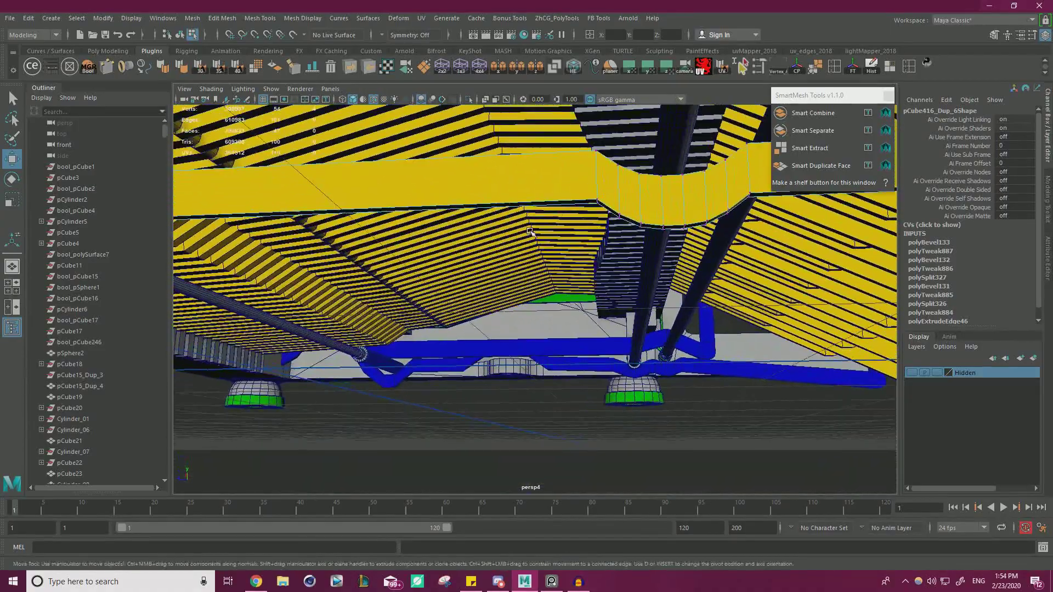
pyautogui.keyDown('alt'); pyautogui.moveTo(599, 144); pyautogui.dragTo(672, 204); pyautogui.keyUp('alt')
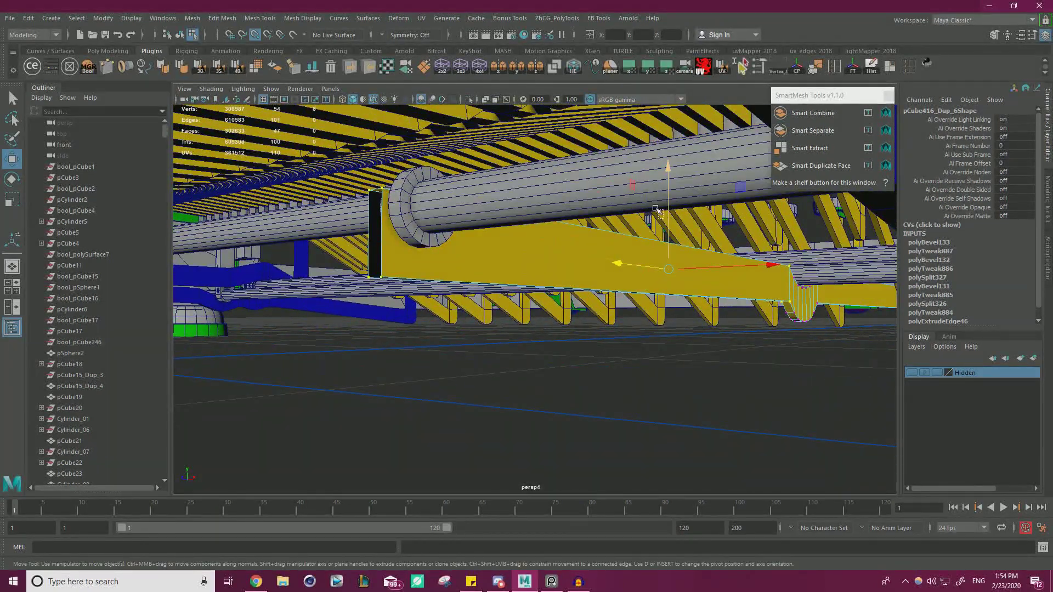
pyautogui.hotkey('ctrl', 'z')
pyautogui.hotkey('ctrl', 'z')
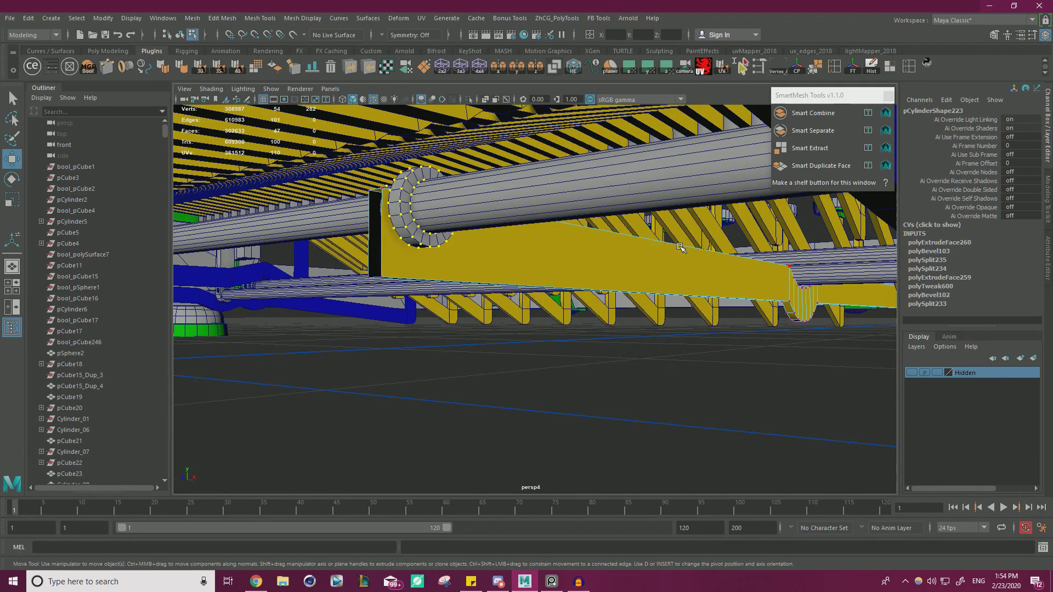
pyautogui.scroll(-1, 680, 247)
pyautogui.moveTo(552, 263); pyautogui.dragTo(506, 258, button='right')
pyautogui.click(576, 277)
pyautogui.press('v')
pyautogui.moveTo(657, 242); pyautogui.dragTo(430, 220)
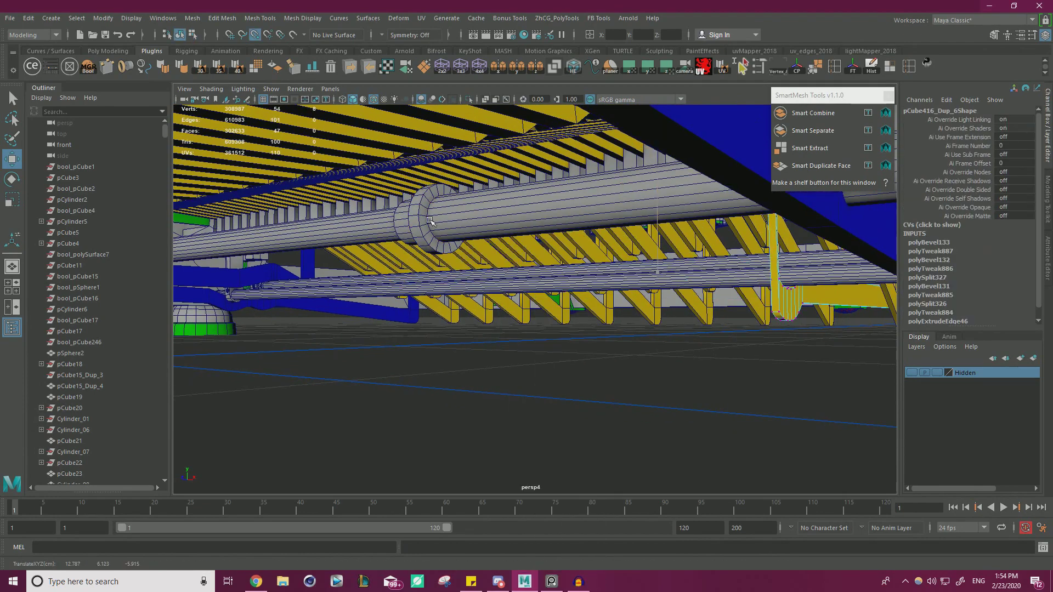
pyautogui.hotkey('ctrl', 'z')
# Adjust the height of the loop vertices on one slope of the dip to reshape the bend
pyautogui.keyDown('alt'); pyautogui.moveTo(518, 229); pyautogui.dragTo(540, 307); pyautogui.keyUp('alt')
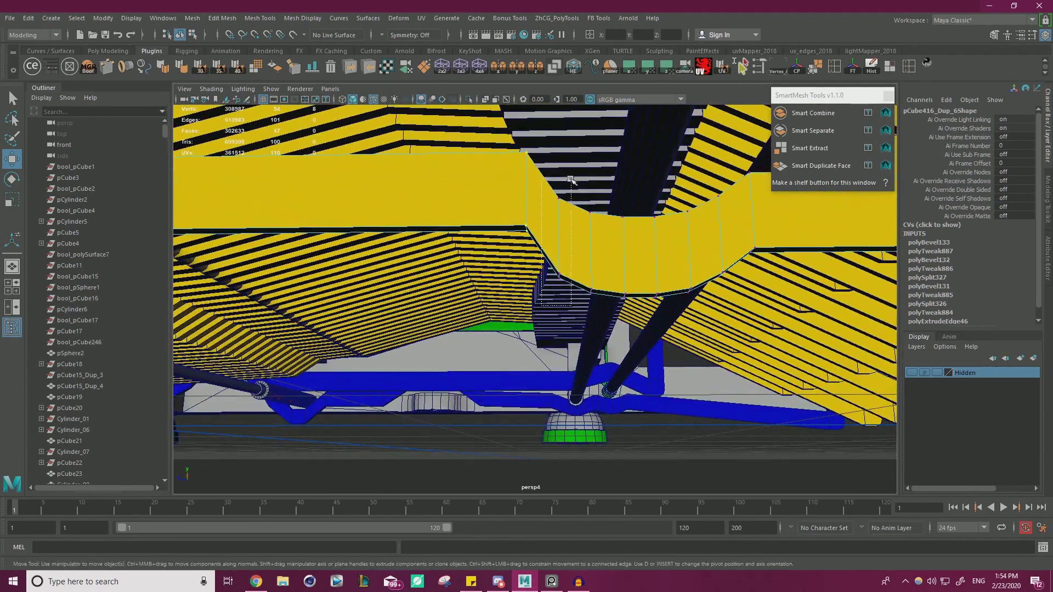
pyautogui.moveTo(557, 205); pyautogui.dragTo(556, 174)
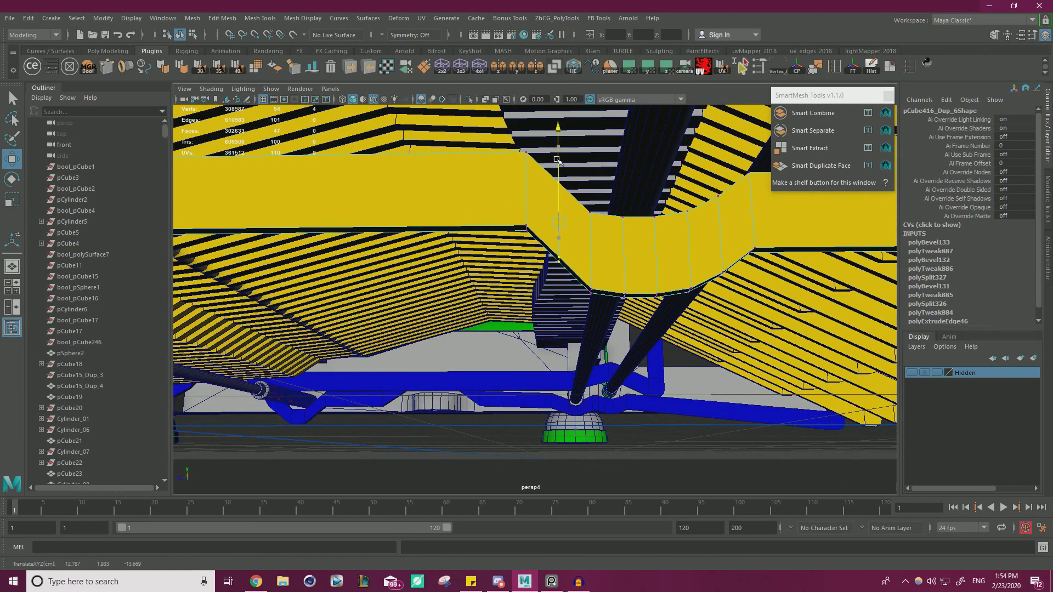
pyautogui.moveTo(556, 168); pyautogui.dragTo(596, 255)
# Bevel the two outermost edge loops of the dip with a fraction of 0.3
pyautogui.keyDown('alt'); pyautogui.moveTo(505, 241); pyautogui.dragTo(634, 274, button='right'); pyautogui.keyUp('alt')
pyautogui.keyDown('alt'); pyautogui.moveTo(634, 274); pyautogui.dragTo(615, 265); pyautogui.keyUp('alt')
pyautogui.rightClick(531, 186)
pyautogui.moveTo(530, 186); pyautogui.dragTo(531, 157, button='right')
pyautogui.doubleClick(531, 183)
pyautogui.keyDown('alt'); pyautogui.moveTo(532, 183); pyautogui.dragTo(318, 184, button='middle'); pyautogui.keyUp('alt')
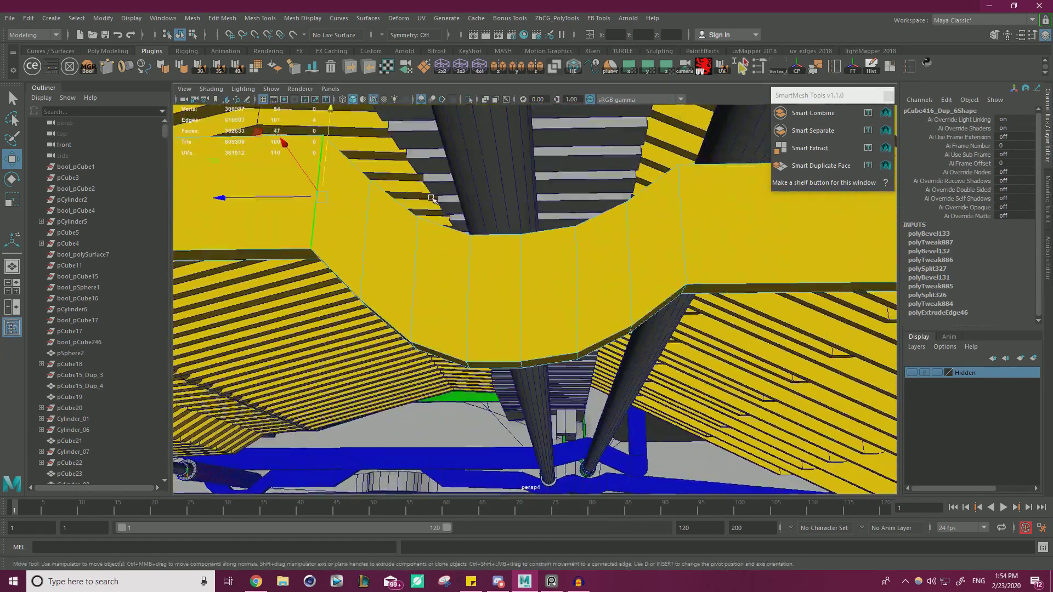
pyautogui.keyDown('shift'); pyautogui.doubleClick(682, 224); pyautogui.keyUp('shift')
pyautogui.hotkey('ctrl', 'b')
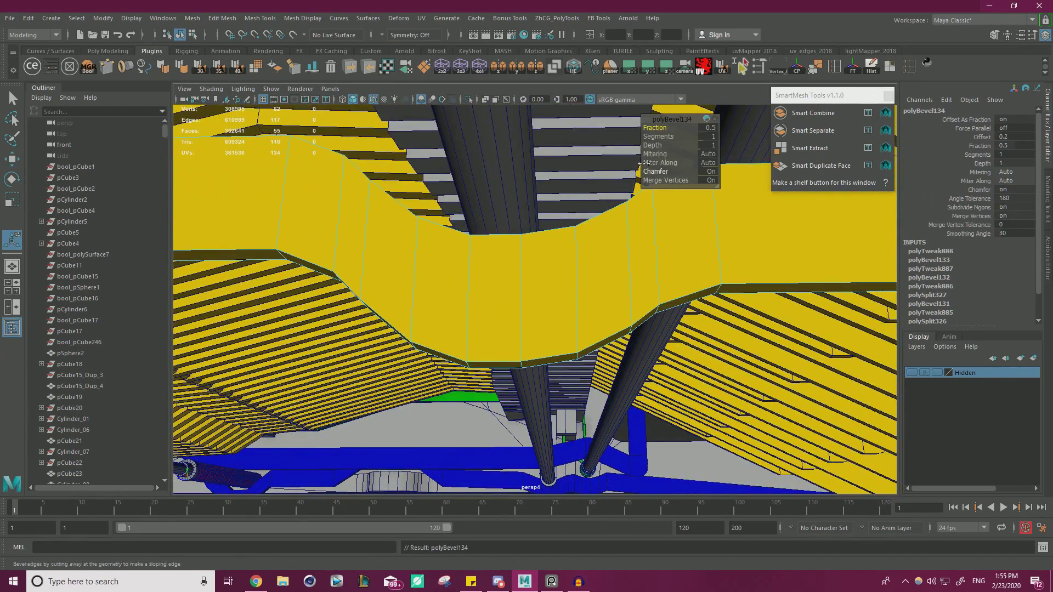
pyautogui.moveTo(660, 127); pyautogui.dragTo(656, 127)
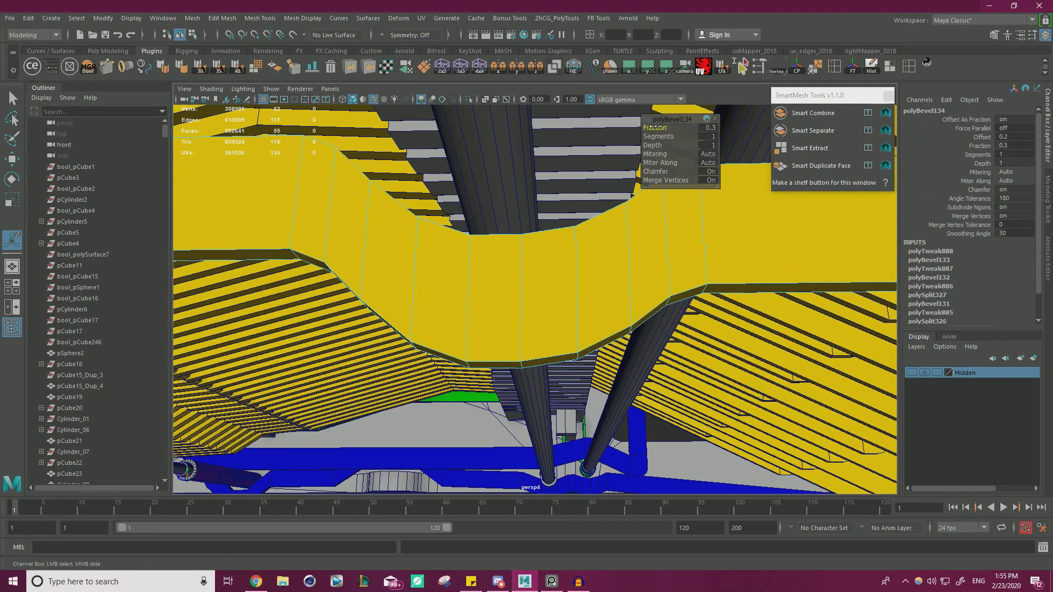
# Set the bevel fraction of the dip's outermost edge loops to 0.2 and return to object mode
pyautogui.keyDown('alt'); pyautogui.moveTo(493, 236); pyautogui.dragTo(418, 237, button='right'); pyautogui.keyUp('alt')
pyautogui.keyDown('alt'); pyautogui.moveTo(418, 237); pyautogui.dragTo(472, 235); pyautogui.keyUp('alt')
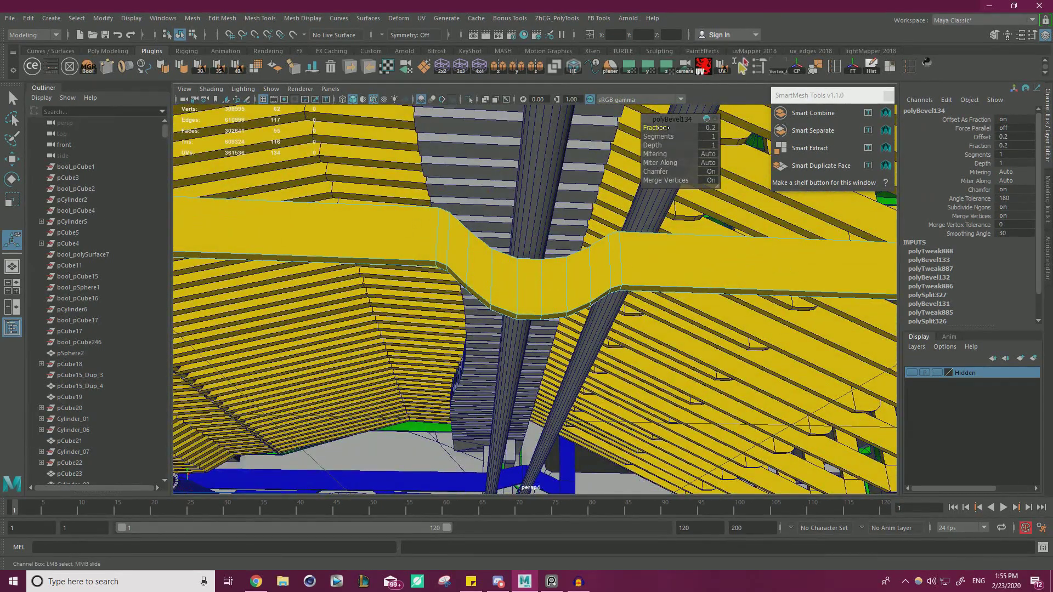
pyautogui.keyDown('alt'); pyautogui.moveTo(586, 231); pyautogui.dragTo(516, 239, button='right'); pyautogui.keyUp('alt')
pyautogui.moveTo(515, 238)
pyautogui.keyDown('alt'); pyautogui.mouseDown()
pyautogui.moveTo(494, 247)
pyautogui.moveTo(518, 252)
pyautogui.mouseUp(); pyautogui.keyUp('alt')
pyautogui.keyDown('alt'); pyautogui.moveTo(518, 253); pyautogui.dragTo(598, 250, button='right'); pyautogui.keyUp('alt')
pyautogui.keyDown('alt'); pyautogui.moveTo(598, 250); pyautogui.dragTo(621, 239, button='middle'); pyautogui.keyUp('alt')
pyautogui.keyDown('alt'); pyautogui.moveTo(620, 239); pyautogui.dragTo(556, 230); pyautogui.keyUp('alt')
pyautogui.press('w')
pyautogui.moveTo(554, 228); pyautogui.dragTo(604, 214, button='right')
# Fill the open end of the yellow bar beside the rod's collar
pyautogui.keyDown('alt'); pyautogui.moveTo(604, 214); pyautogui.dragTo(624, 222); pyautogui.keyUp('alt')
pyautogui.keyDown('alt'); pyautogui.moveTo(624, 222); pyautogui.dragTo(647, 214, button='right'); pyautogui.keyUp('alt')
pyautogui.keyDown('alt'); pyautogui.moveTo(647, 214); pyautogui.dragTo(598, 247, button='middle'); pyautogui.keyUp('alt')
pyautogui.moveTo(534, 199); pyautogui.dragTo(535, 170, button='right')
pyautogui.doubleClick(531, 218)
pyautogui.rightClick(530, 222)
pyautogui.moveTo(530, 222); pyautogui.dragTo(583, 205, button='right')
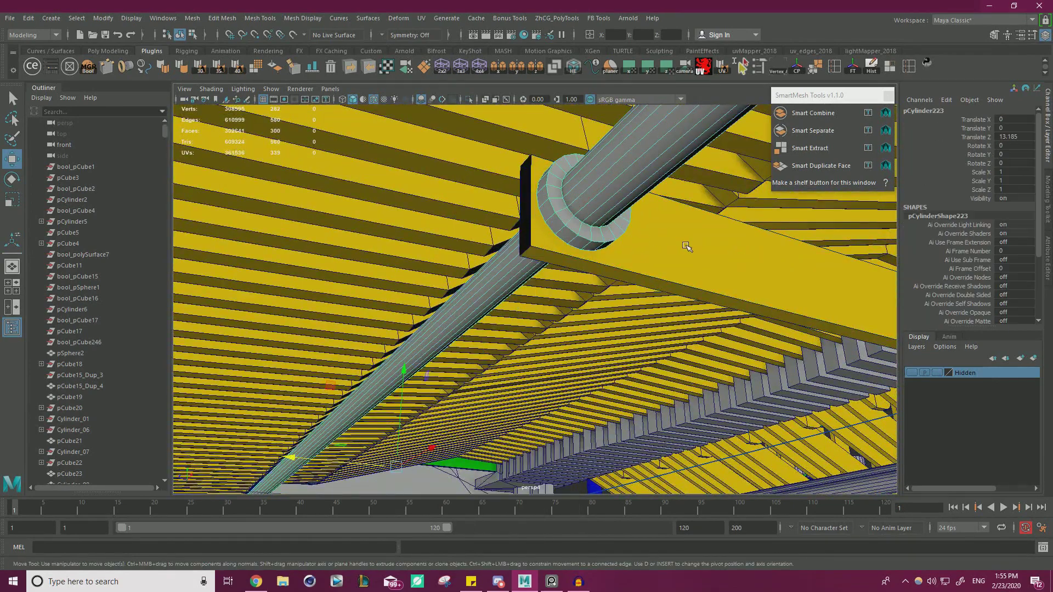
pyautogui.click(685, 245)
pyautogui.moveTo(686, 235); pyautogui.dragTo(666, 359, button='right')
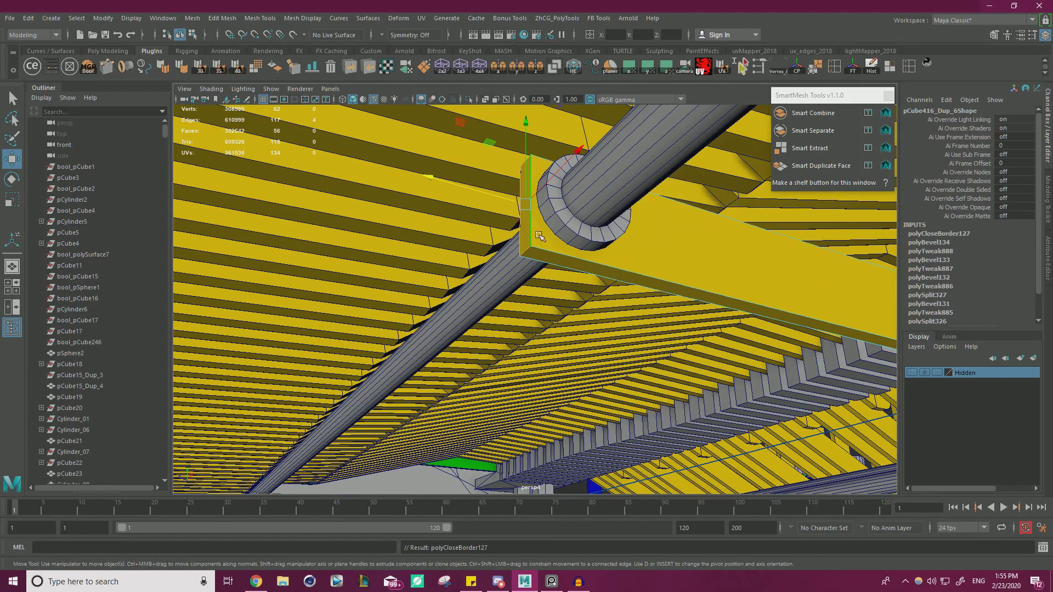
# Bevel the corners of the bar's end with a fraction of 1 to round it and merge the overlapping vertices
pyautogui.keyDown('alt'); pyautogui.moveTo(667, 351); pyautogui.dragTo(709, 169); pyautogui.keyUp('alt')
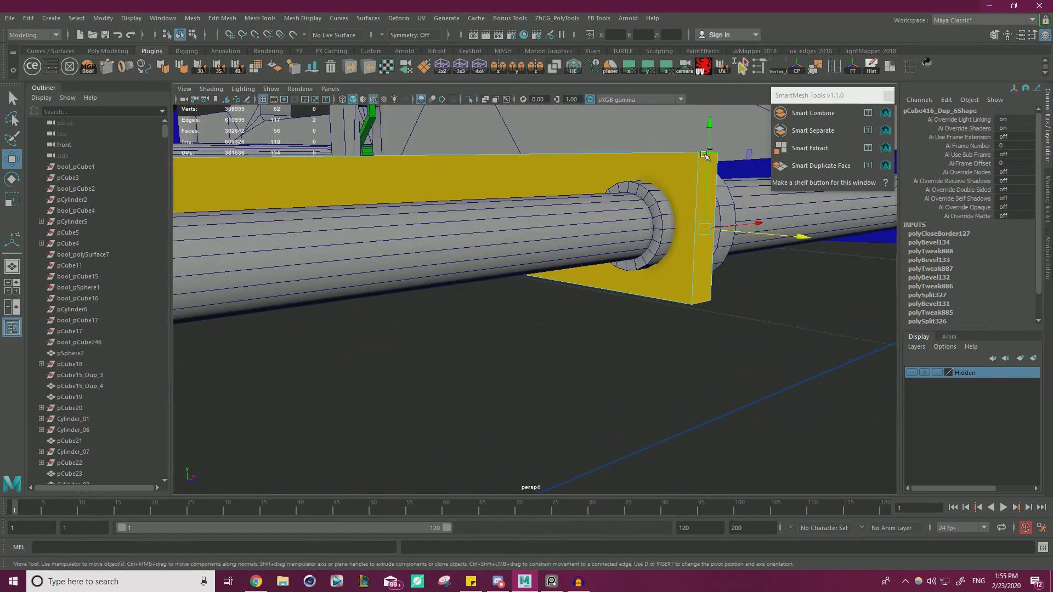
pyautogui.hotkey('ctrl', 'b')
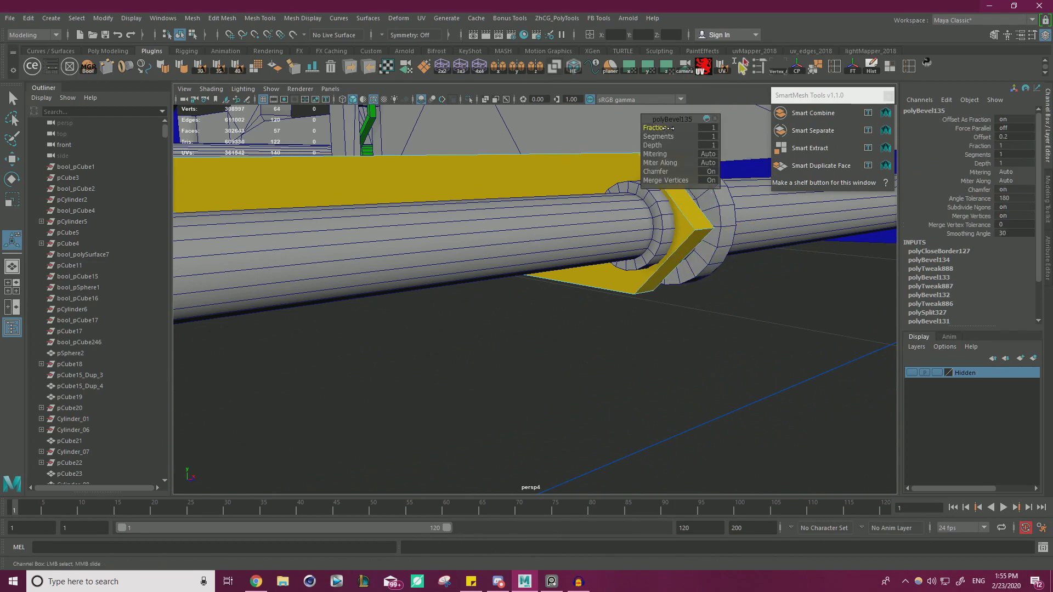
pyautogui.keyDown('alt'); pyautogui.moveTo(678, 137); pyautogui.dragTo(624, 206); pyautogui.keyUp('alt')
pyautogui.moveTo(623, 206); pyautogui.dragTo(552, 193, button='right')
pyautogui.press('q')
pyautogui.moveTo(531, 127); pyautogui.dragTo(725, 347)
pyautogui.keyDown('shift'); pyautogui.moveTo(692, 305); pyautogui.dragTo(733, 253, button='right'); pyautogui.keyUp('shift')
# Move a vertex on the bar's rounded end slightly upward
pyautogui.keyDown('alt'); pyautogui.moveTo(734, 253); pyautogui.dragTo(666, 280); pyautogui.keyUp('alt')
pyautogui.keyDown('alt'); pyautogui.moveTo(666, 280); pyautogui.dragTo(719, 279, button='right'); pyautogui.keyUp('alt')
pyautogui.click(624, 172)
pyautogui.press('w')
pyautogui.moveTo(626, 147); pyautogui.dragTo(628, 130)
# Shift all vertices of the bar's upturned far end slightly inward along the bar
pyautogui.keyDown('alt'); pyautogui.moveTo(666, 188); pyautogui.dragTo(518, 208); pyautogui.keyUp('alt')
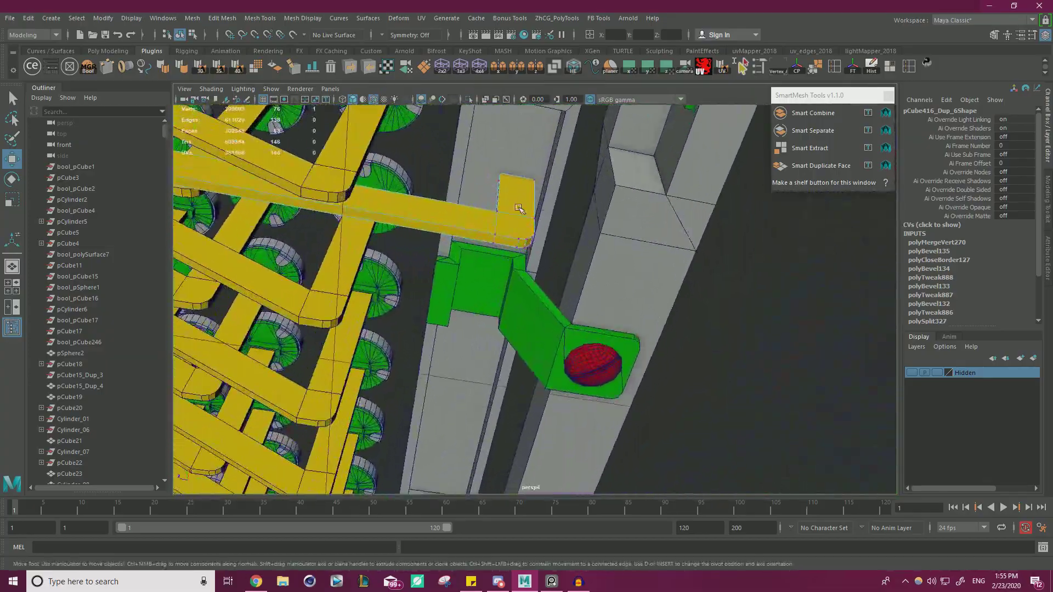
pyautogui.scroll(-4, 514, 199)
pyautogui.scroll(4, 505, 201)
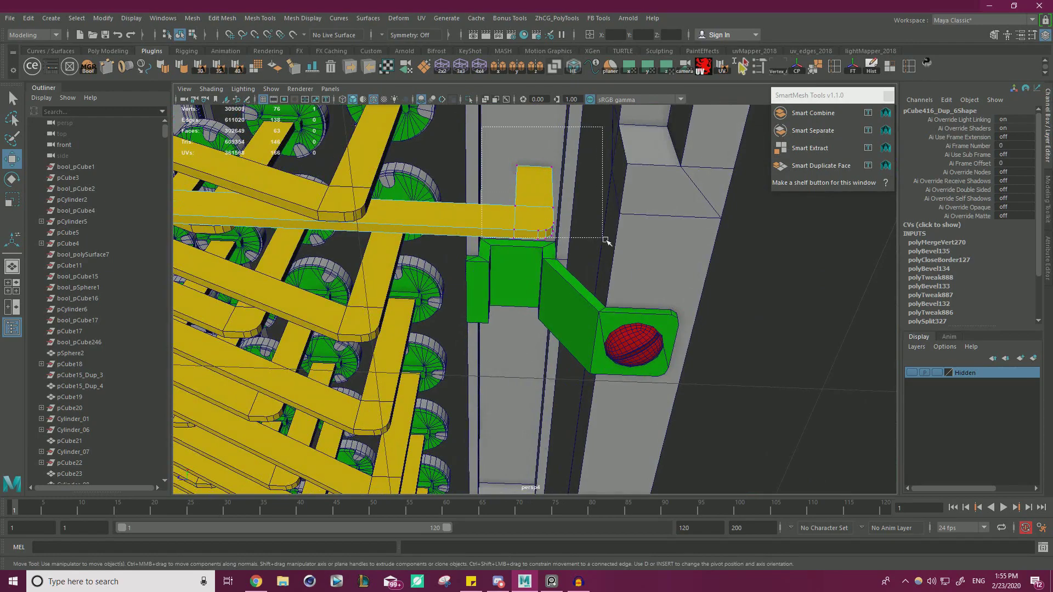
pyautogui.moveTo(478, 198); pyautogui.dragTo(465, 196)
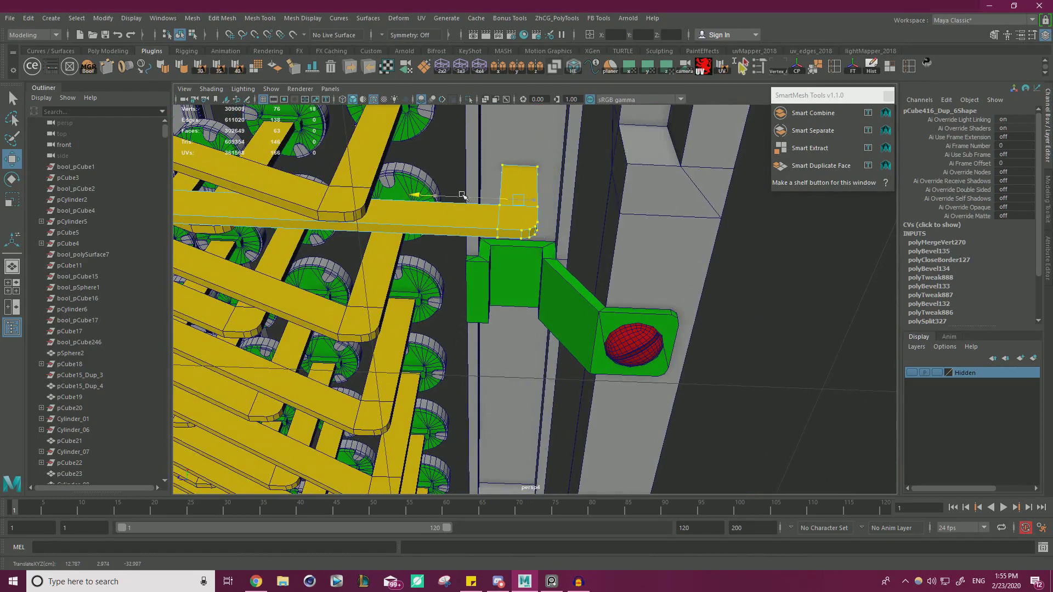
pyautogui.keyDown('alt'); pyautogui.moveTo(552, 176); pyautogui.dragTo(426, 219); pyautogui.keyUp('alt')
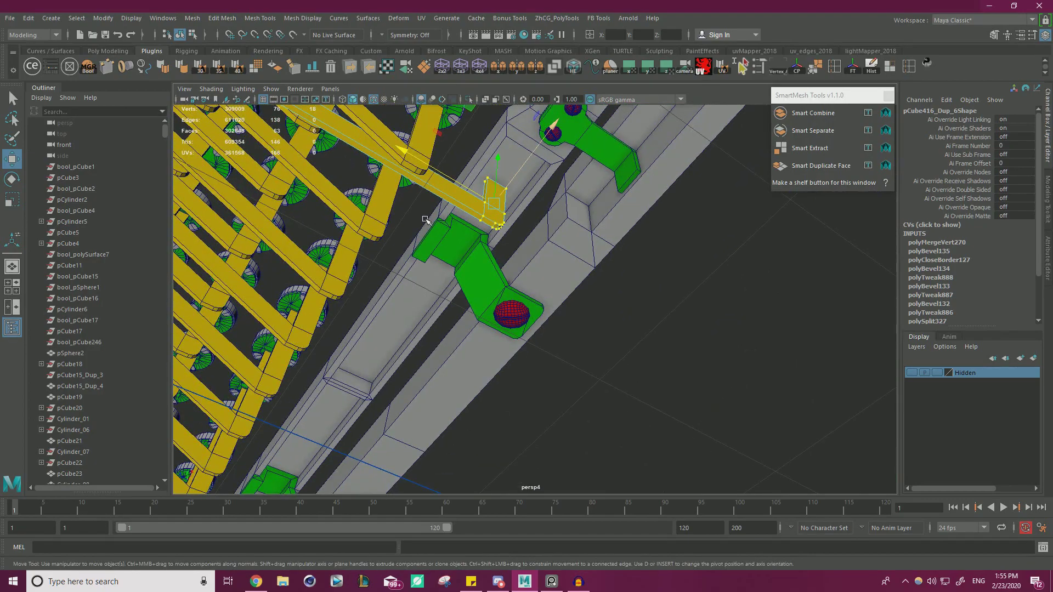
pyautogui.scroll(-5, 446, 197)
pyautogui.keyDown('alt'); pyautogui.moveTo(446, 196); pyautogui.dragTo(625, 286); pyautogui.keyUp('alt')
# Duplicate the collar's narrow ring of faces as a separate object, then centre its pivot and freeze its transforms
pyautogui.press('f')
pyautogui.moveTo(682, 279); pyautogui.dragTo(733, 250, button='right')
pyautogui.click(644, 280)
pyautogui.moveTo(639, 279); pyautogui.dragTo(640, 296, button='right')
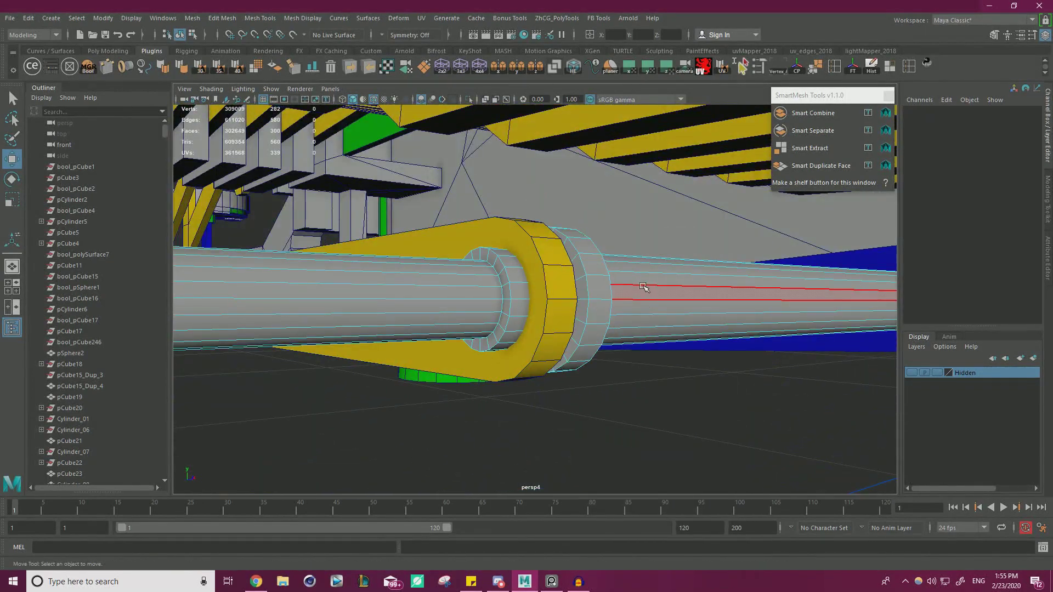
pyautogui.click(643, 290)
pyautogui.keyDown('shift'); pyautogui.doubleClick(644, 306); pyautogui.keyUp('shift')
pyautogui.keyDown('alt'); pyautogui.moveTo(483, 321); pyautogui.dragTo(509, 326); pyautogui.keyUp('alt')
pyautogui.scroll(3, 524, 286)
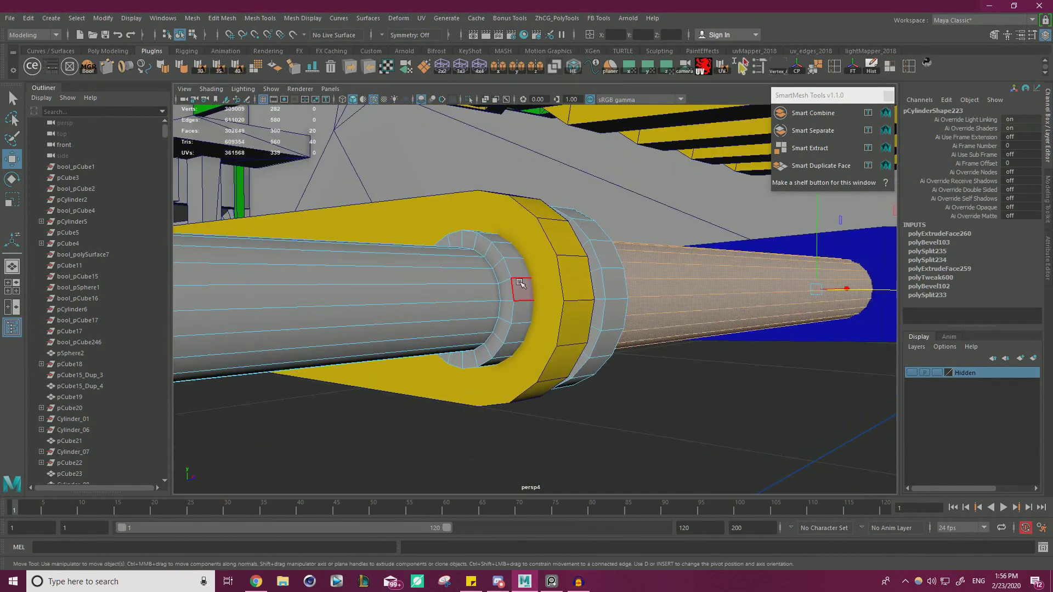
pyautogui.doubleClick(521, 283)
pyautogui.click(817, 166)
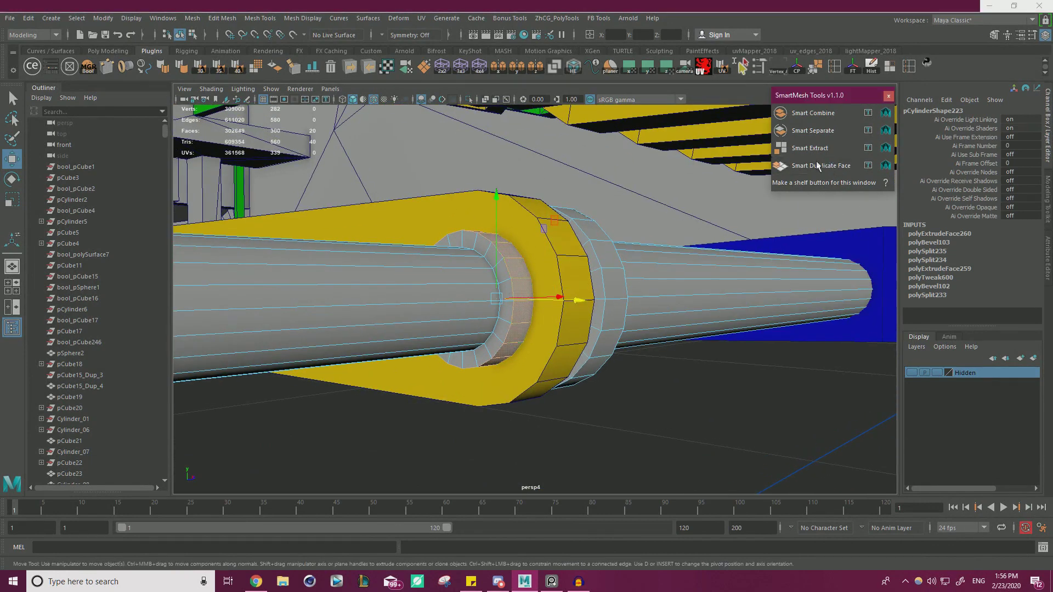
pyautogui.click(797, 65)
pyautogui.click(852, 67)
# Pull the duplicated ring out along the rod and fill both of its open ends
pyautogui.keyDown('alt'); pyautogui.moveTo(583, 303); pyautogui.dragTo(556, 324); pyautogui.keyUp('alt')
pyautogui.moveTo(573, 280); pyautogui.dragTo(443, 302)
pyautogui.keyDown('alt'); pyautogui.moveTo(525, 299); pyautogui.dragTo(668, 355); pyautogui.keyUp('alt')
pyautogui.moveTo(668, 355); pyautogui.dragTo(670, 237, button='right')
pyautogui.doubleClick(474, 300)
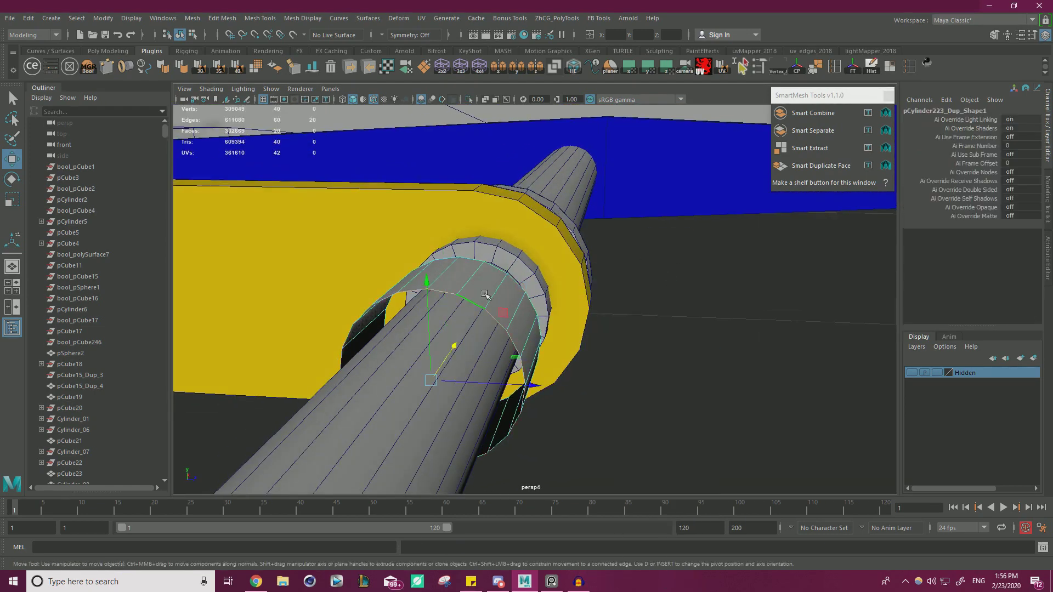
pyautogui.keyDown('shift'); pyautogui.moveTo(670, 296); pyautogui.dragTo(666, 426, button='right'); pyautogui.keyUp('shift')
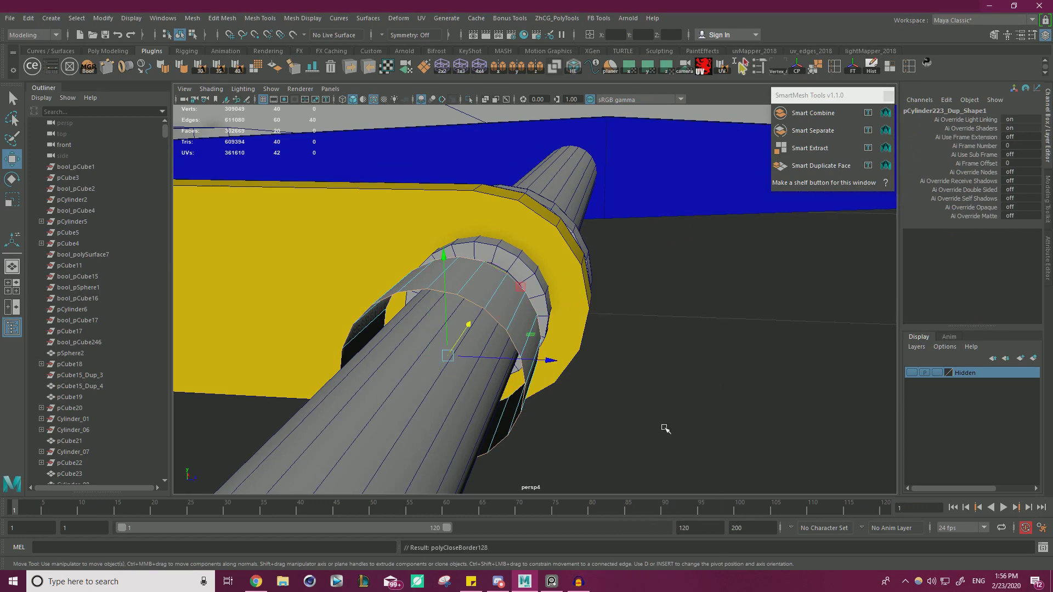
# Move the capped cylinder back along the rod so it passes through the bar's rounded end, and delete its history
pyautogui.moveTo(691, 265); pyautogui.dragTo(737, 250, button='right')
pyautogui.press('f')
pyautogui.moveTo(435, 299); pyautogui.dragTo(559, 290)
pyautogui.keyDown('alt'); pyautogui.moveTo(560, 291); pyautogui.dragTo(582, 252, button='right'); pyautogui.keyUp('alt')
pyautogui.keyDown('alt'); pyautogui.moveTo(538, 234); pyautogui.dragTo(551, 224); pyautogui.keyUp('alt')
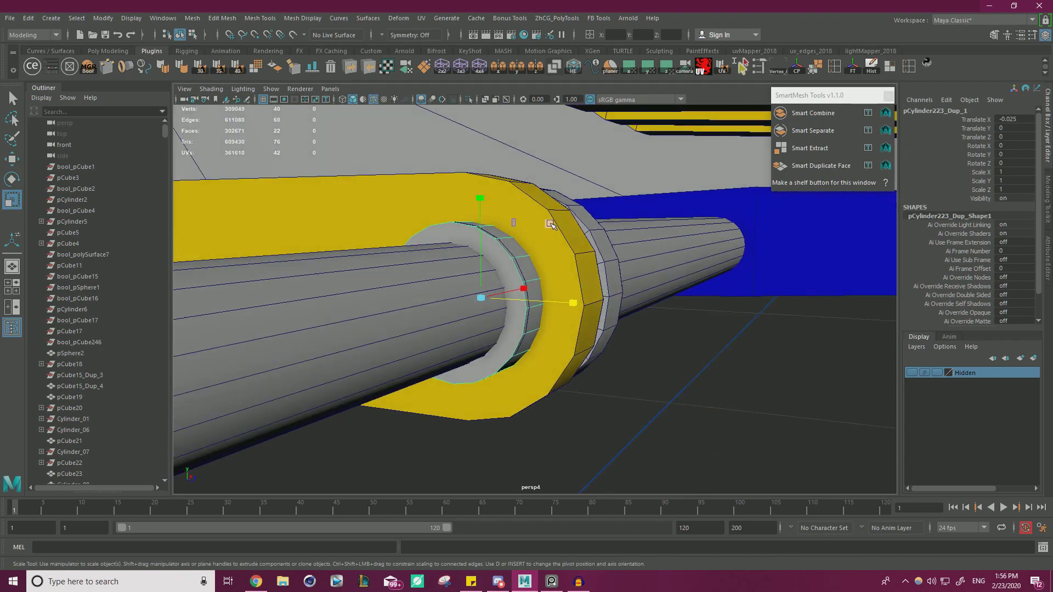
pyautogui.press('w')
pyautogui.keyDown('alt'); pyautogui.moveTo(617, 266); pyautogui.dragTo(496, 302); pyautogui.keyUp('alt')
pyautogui.moveTo(599, 297); pyautogui.dragTo(605, 298)
pyautogui.click(876, 69)
# Subtract the capped cylinder from the isolated bar with a Difference boolean, then delete the history and base objects
pyautogui.keyDown('alt'); pyautogui.moveTo(466, 236); pyautogui.dragTo(569, 243); pyautogui.keyUp('alt')
pyautogui.click(443, 191)
pyautogui.click(499, 250)
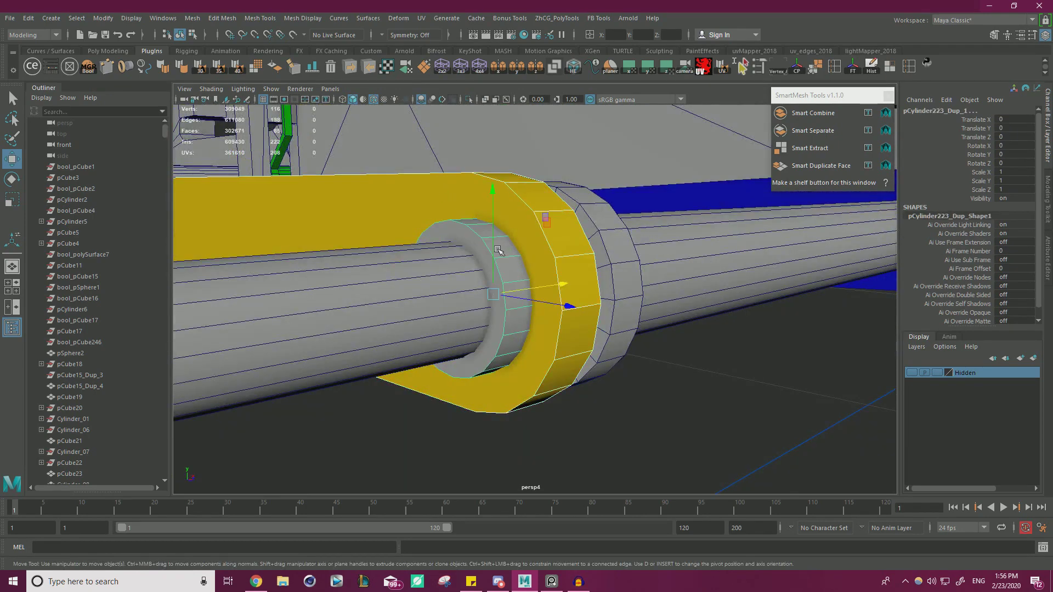
pyautogui.click(470, 99)
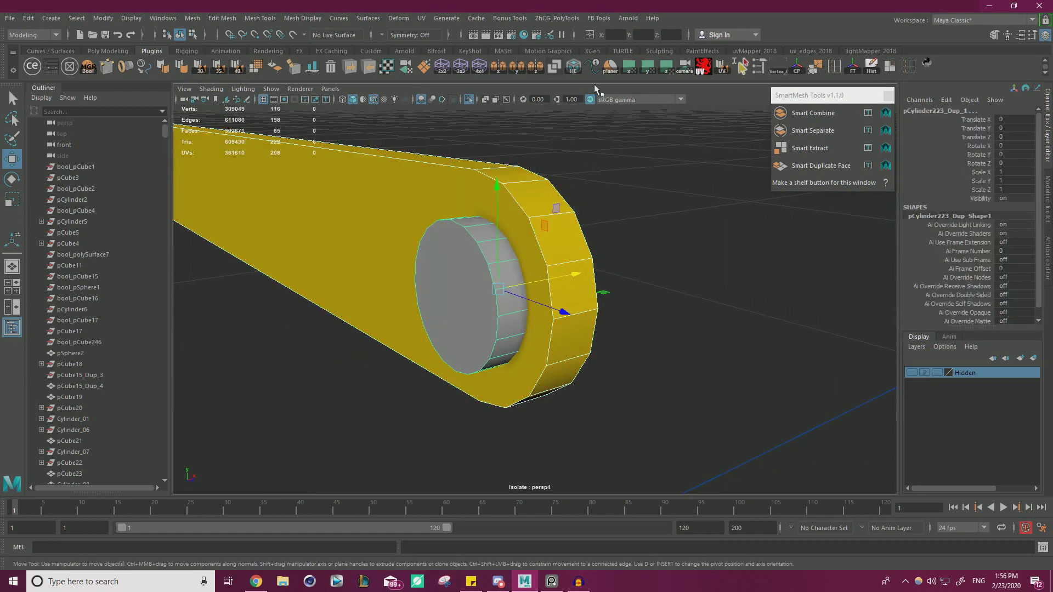
pyautogui.click(88, 69)
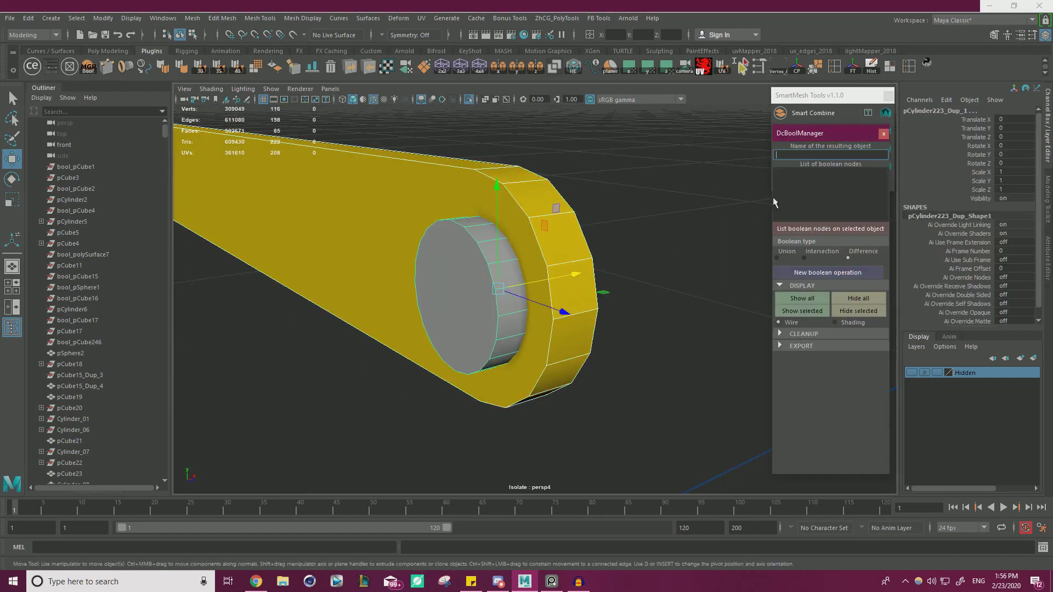
pyautogui.click(821, 272)
pyautogui.keyDown('alt'); pyautogui.moveTo(674, 238); pyautogui.dragTo(683, 186); pyautogui.keyUp('alt')
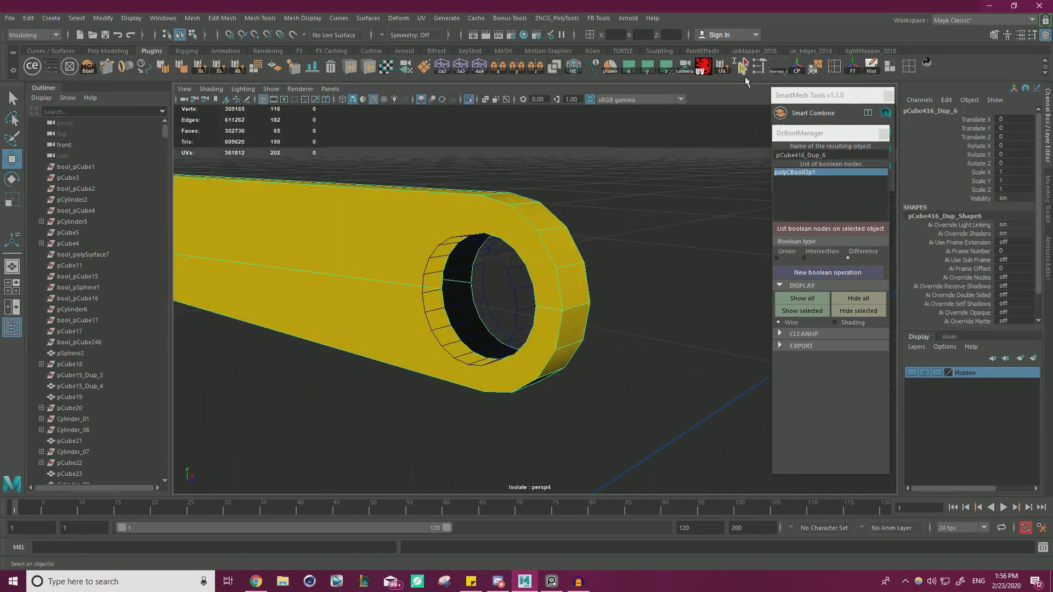
pyautogui.click(778, 333)
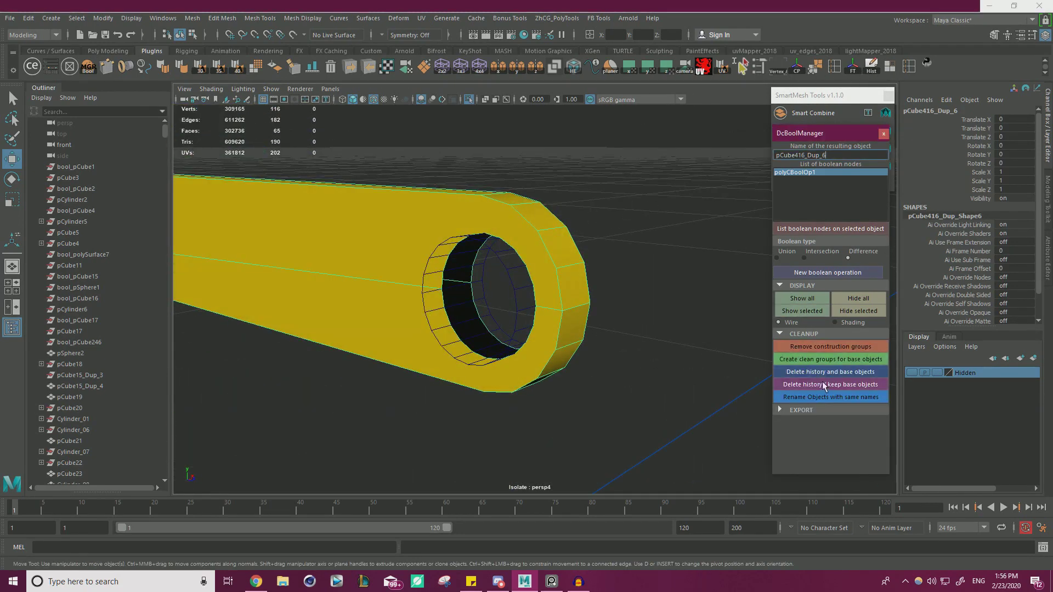
# Bridge the two open border loops of the round hole to give it inner walls
pyautogui.scroll(-4, 488, 242)
pyautogui.keyDown('alt'); pyautogui.moveTo(488, 242); pyautogui.dragTo(291, 247); pyautogui.keyUp('alt')
pyautogui.scroll(-3, 426, 286)
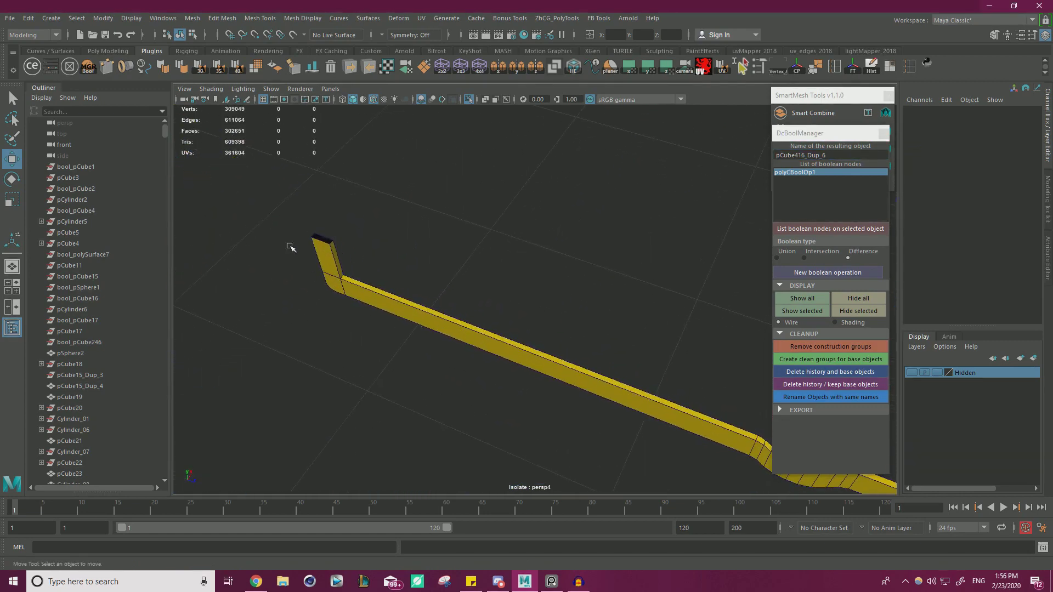
pyautogui.keyDown('alt'); pyautogui.moveTo(383, 256); pyautogui.dragTo(564, 287); pyautogui.keyUp('alt')
pyautogui.scroll(4, 564, 287)
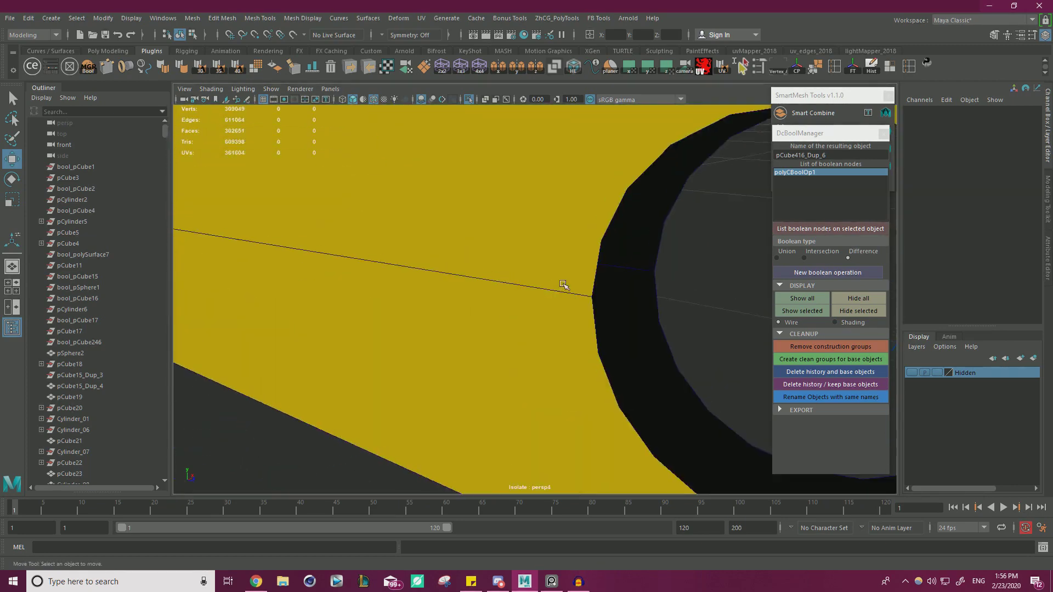
pyautogui.scroll(-2, 554, 280)
pyautogui.click(551, 239)
pyautogui.moveTo(552, 241); pyautogui.dragTo(552, 204, button='right')
pyautogui.doubleClick(558, 288)
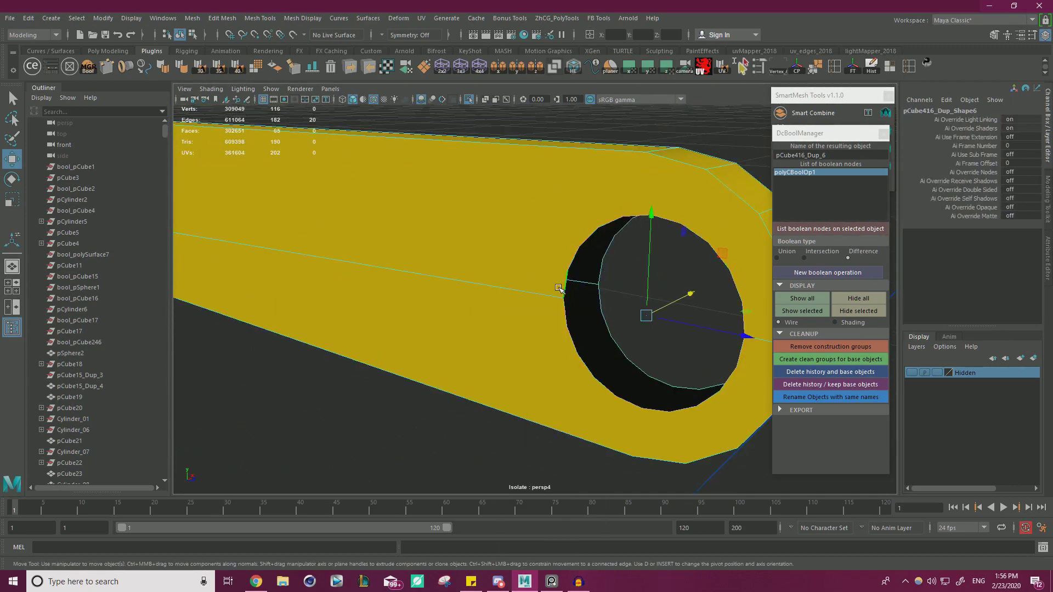
pyautogui.keyDown('shift'); pyautogui.moveTo(626, 288); pyautogui.dragTo(636, 327, button='right'); pyautogui.keyUp('shift')
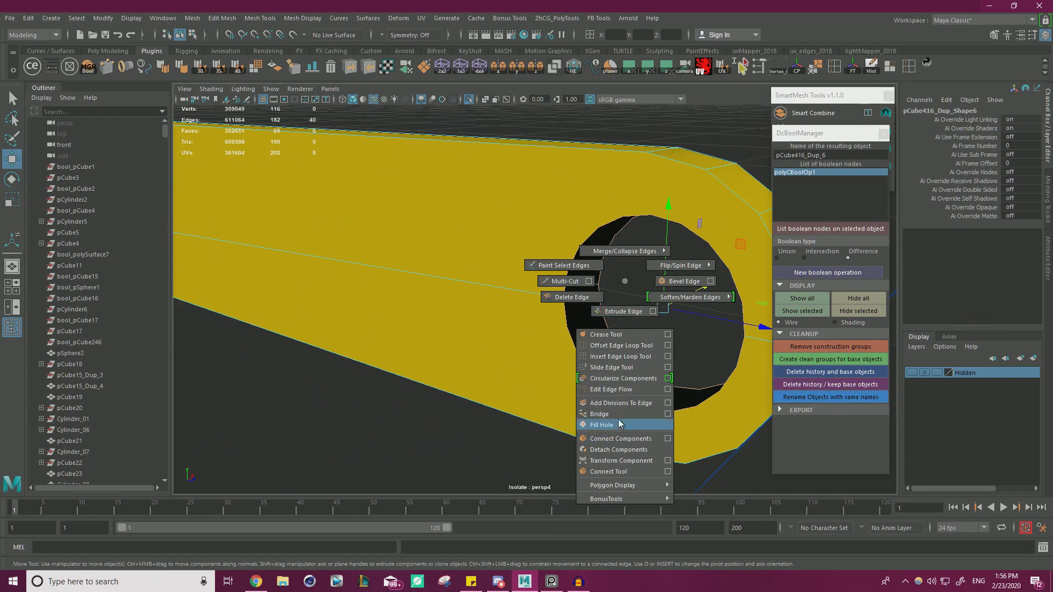
pyautogui.keyDown('shift'); pyautogui.moveTo(618, 424); pyautogui.dragTo(619, 414, button='right'); pyautogui.keyUp('shift')
pyautogui.keyDown('alt'); pyautogui.moveTo(645, 324); pyautogui.dragTo(545, 292, button='right'); pyautogui.keyUp('alt')
pyautogui.keyDown('alt'); pyautogui.moveTo(545, 292); pyautogui.dragTo(582, 294); pyautogui.keyUp('alt')
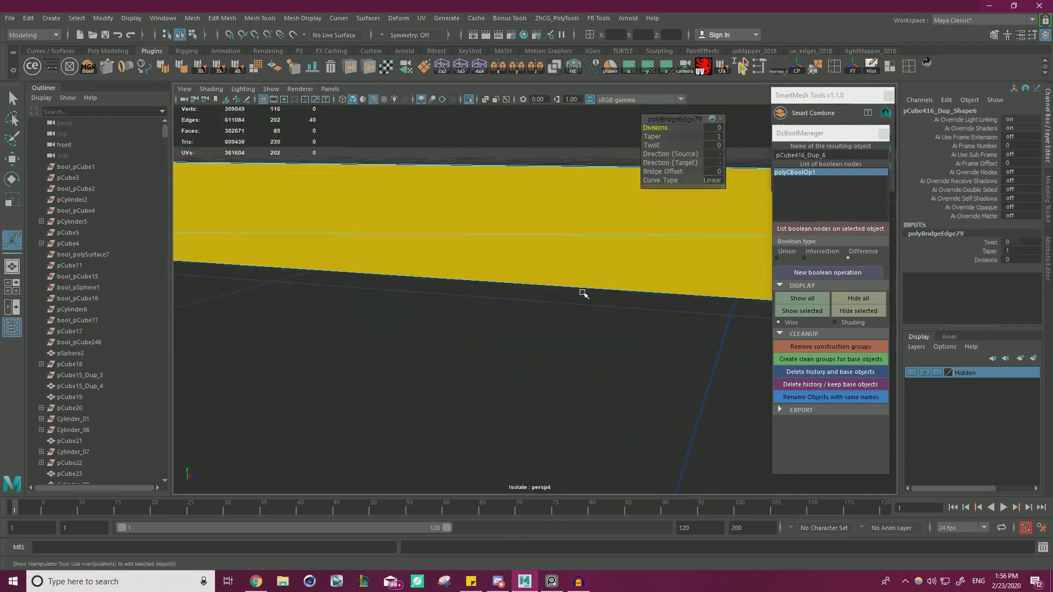
# Return the bar to object mode and turn off isolation to show the whole typewriter
pyautogui.scroll(-4, 583, 294)
pyautogui.keyDown('alt'); pyautogui.moveTo(636, 259); pyautogui.dragTo(597, 265, button='middle'); pyautogui.keyUp('alt')
pyautogui.moveTo(597, 264); pyautogui.dragTo(643, 244, button='right')
pyautogui.press('q')
pyautogui.click(560, 138)
pyautogui.hotkey('ctrl', 'z')
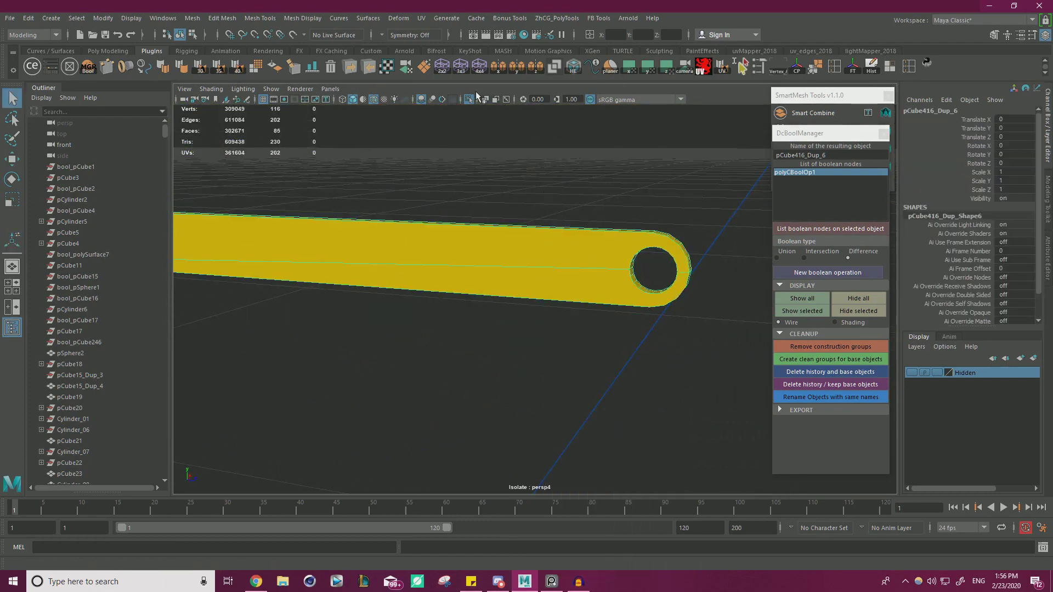
pyautogui.click(470, 99)
# Insert an edge loop across the bar's upturned end, close to its tip
pyautogui.scroll(-5, 364, 193)
pyautogui.keyDown('alt'); pyautogui.moveTo(364, 192); pyautogui.dragTo(395, 193); pyautogui.keyUp('alt')
pyautogui.keyDown('alt'); pyautogui.moveTo(395, 192); pyautogui.dragTo(540, 211, button='middle'); pyautogui.keyUp('alt')
pyautogui.keyDown('alt'); pyautogui.moveTo(540, 210); pyautogui.dragTo(571, 240); pyautogui.keyUp('alt')
pyautogui.keyDown('alt'); pyautogui.moveTo(570, 239); pyautogui.dragTo(750, 263, button='right'); pyautogui.keyUp('alt')
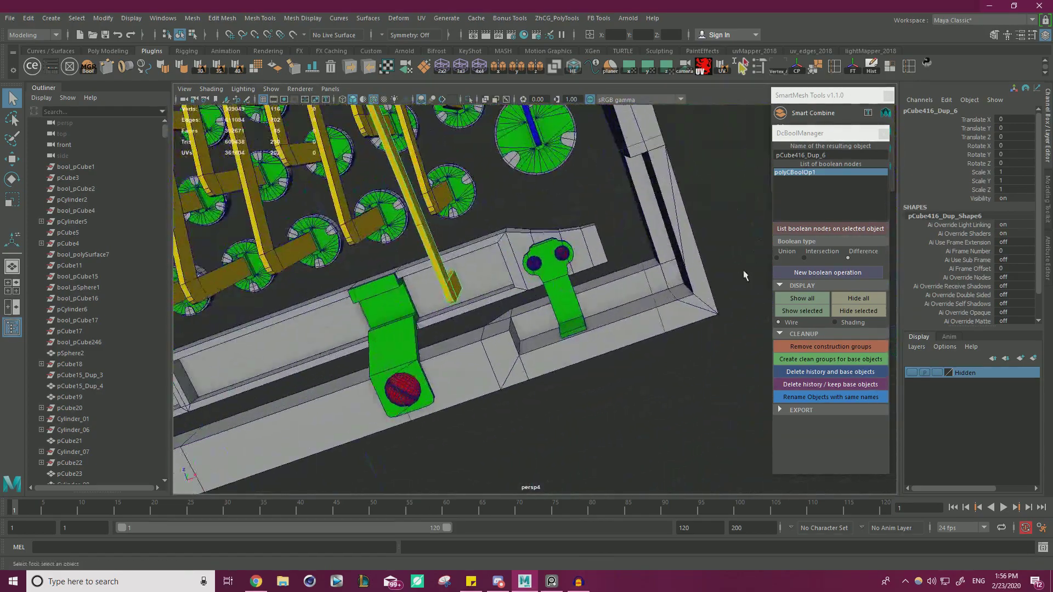
pyautogui.keyDown('alt'); pyautogui.moveTo(749, 263); pyautogui.dragTo(501, 263); pyautogui.keyUp('alt')
pyautogui.keyDown('alt'); pyautogui.moveTo(500, 264); pyautogui.dragTo(658, 242, button='right'); pyautogui.keyUp('alt')
pyautogui.keyDown('alt'); pyautogui.moveTo(387, 206); pyautogui.dragTo(505, 227, button='middle'); pyautogui.keyUp('alt')
pyautogui.moveTo(483, 216); pyautogui.dragTo(494, 179, button='right')
pyautogui.click(499, 212)
pyautogui.press('w')
pyautogui.keyDown('alt'); pyautogui.moveTo(551, 201); pyautogui.dragTo(463, 275); pyautogui.keyUp('alt')
pyautogui.keyDown('alt'); pyautogui.moveTo(463, 274); pyautogui.dragTo(389, 250, button='right'); pyautogui.keyUp('alt')
pyautogui.keyDown('alt'); pyautogui.moveTo(390, 253); pyautogui.dragTo(558, 258); pyautogui.keyUp('alt')
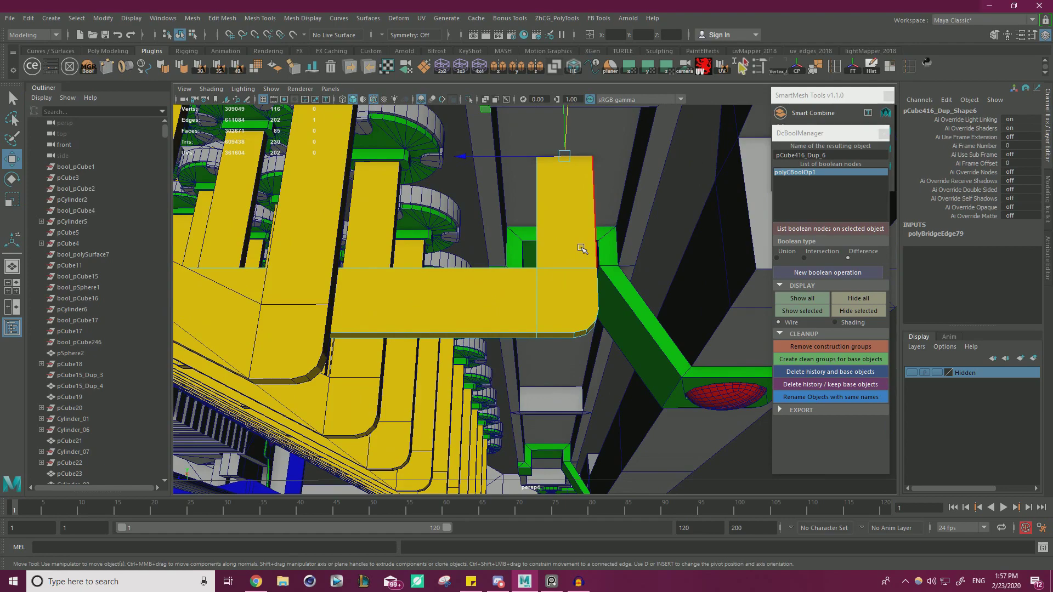
pyautogui.keyDown('alt'); pyautogui.moveTo(599, 211); pyautogui.dragTo(530, 217); pyautogui.keyUp('alt')
pyautogui.keyDown('alt'); pyautogui.moveTo(431, 225); pyautogui.dragTo(466, 231, button='right'); pyautogui.keyUp('alt')
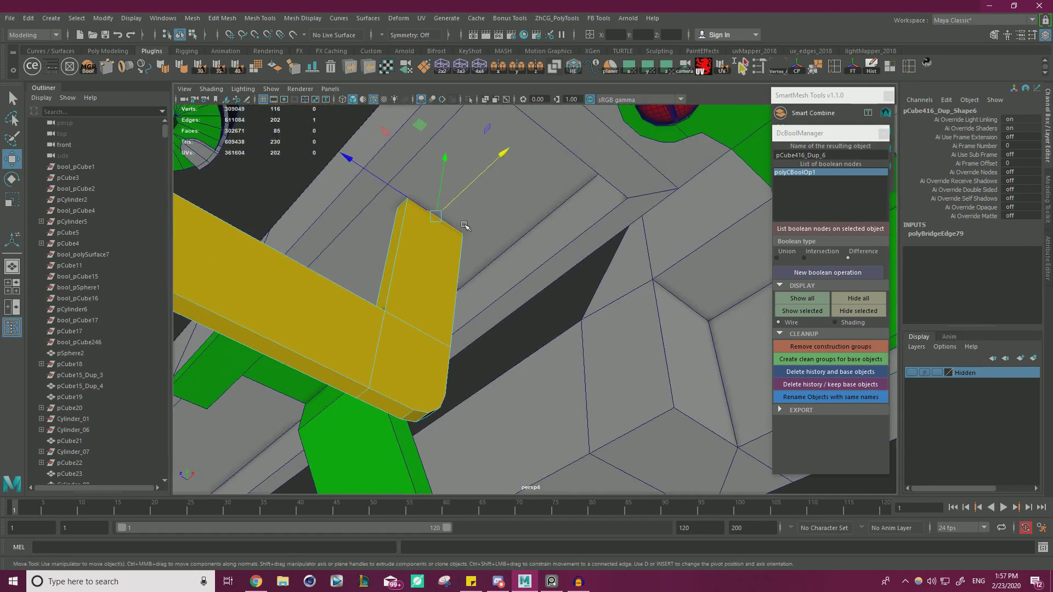
pyautogui.hotkey('ctrl', 'shift', 'x')
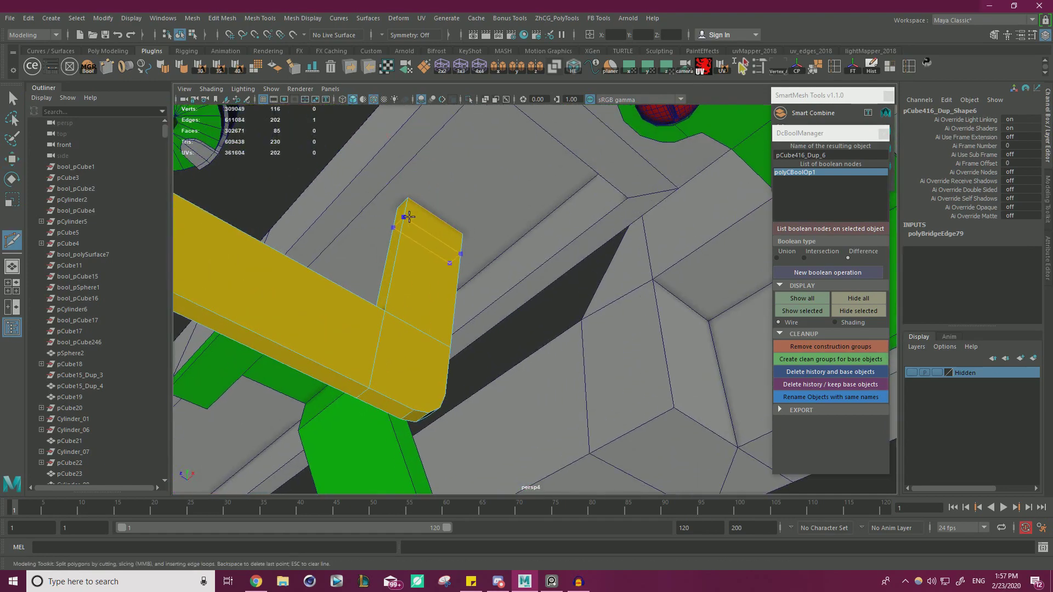
pyautogui.keyDown('ctrl'); pyautogui.click(409, 216); pyautogui.keyUp('ctrl')
pyautogui.press('w')
# Extrude the two opposite side faces at the upturned tip outward with a thickness of 1
pyautogui.moveTo(423, 233); pyautogui.dragTo(419, 264, button='right')
pyautogui.click(432, 222)
pyautogui.keyDown('alt'); pyautogui.moveTo(433, 222); pyautogui.dragTo(500, 196); pyautogui.keyUp('alt')
pyautogui.hotkey('ctrl', 'e')
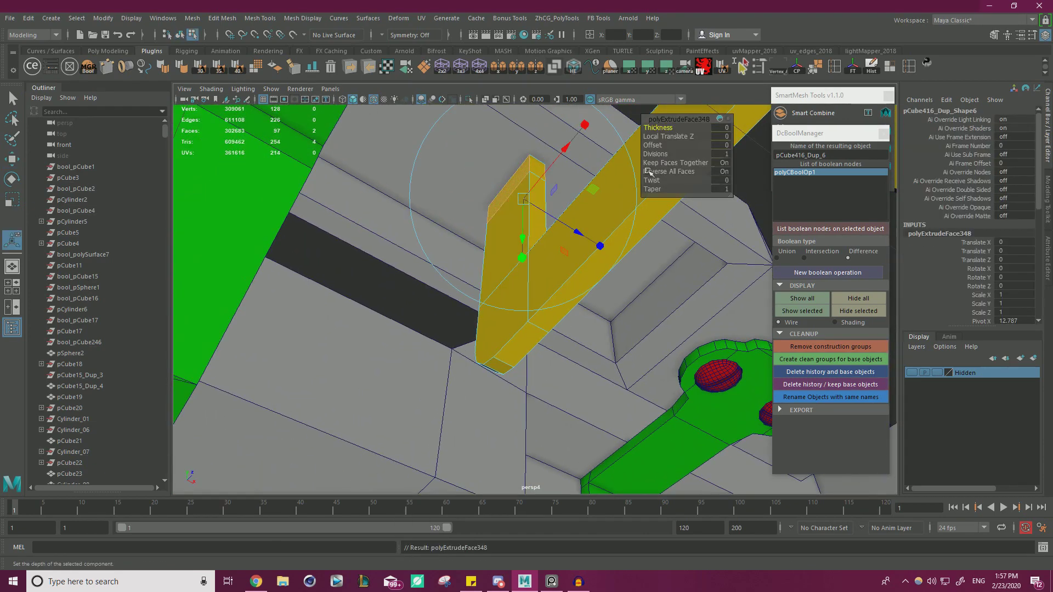
pyautogui.moveTo(666, 127); pyautogui.dragTo(671, 127)
pyautogui.keyDown('alt'); pyautogui.moveTo(544, 195); pyautogui.dragTo(526, 196); pyautogui.keyUp('alt')
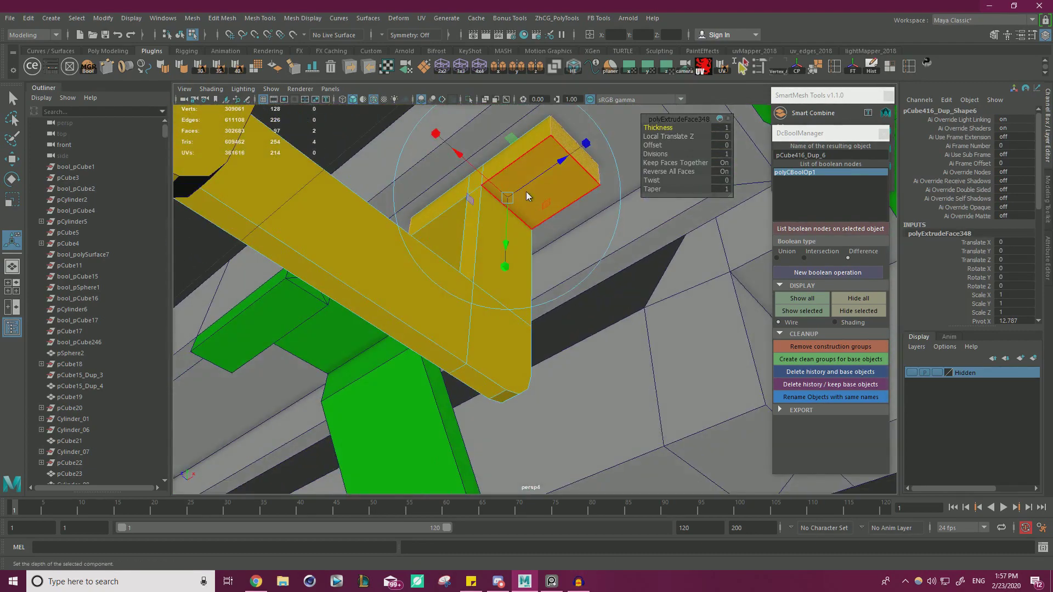
# Move the underside faces of the two extruded tabs vertically to adjust the tabs' thickness
pyautogui.moveTo(525, 191); pyautogui.dragTo(525, 233, button='right')
pyautogui.click(540, 193)
pyautogui.keyDown('shift'); pyautogui.click(444, 231); pyautogui.keyUp('shift')
pyautogui.press('w')
pyautogui.moveTo(502, 172); pyautogui.dragTo(557, 177)
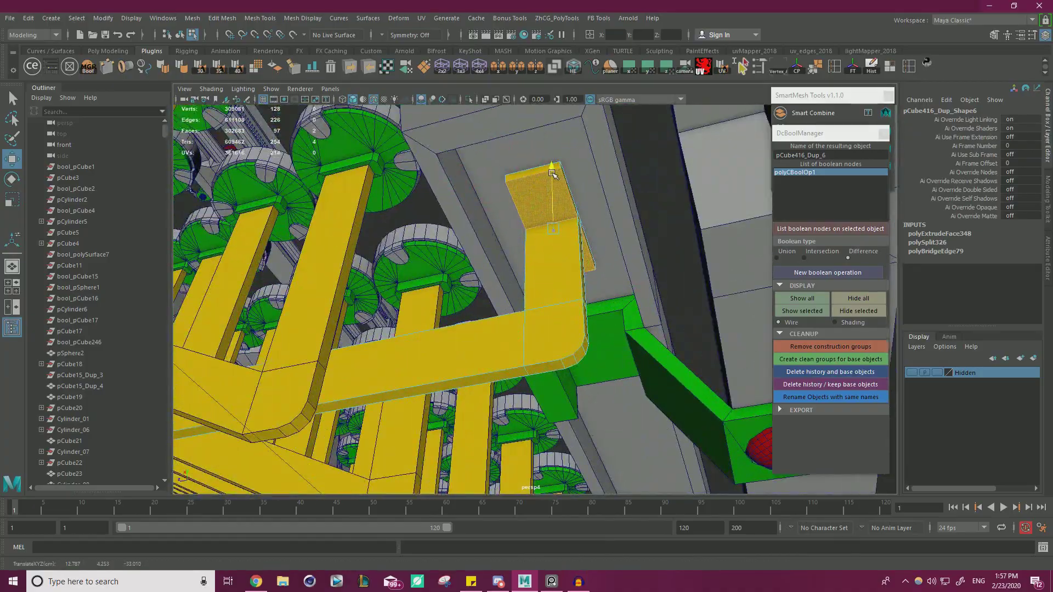
# Select the whole bar in object mode and relocate its pivot to the typewriter's centre line
pyautogui.scroll(-5, 553, 173)
pyautogui.moveTo(679, 192); pyautogui.dragTo(707, 174, button='right')
pyautogui.click(707, 174)
pyautogui.scroll(-3, 433, 189)
pyautogui.keyDown('alt'); pyautogui.moveTo(432, 189); pyautogui.dragTo(295, 183); pyautogui.keyUp('alt')
pyautogui.scroll(-2, 564, 191)
pyautogui.scroll(8, 565, 190)
pyautogui.keyDown('alt'); pyautogui.moveTo(559, 216); pyautogui.dragTo(555, 348); pyautogui.keyUp('alt')
pyautogui.scroll(-4, 394, 265)
pyautogui.click(575, 285)
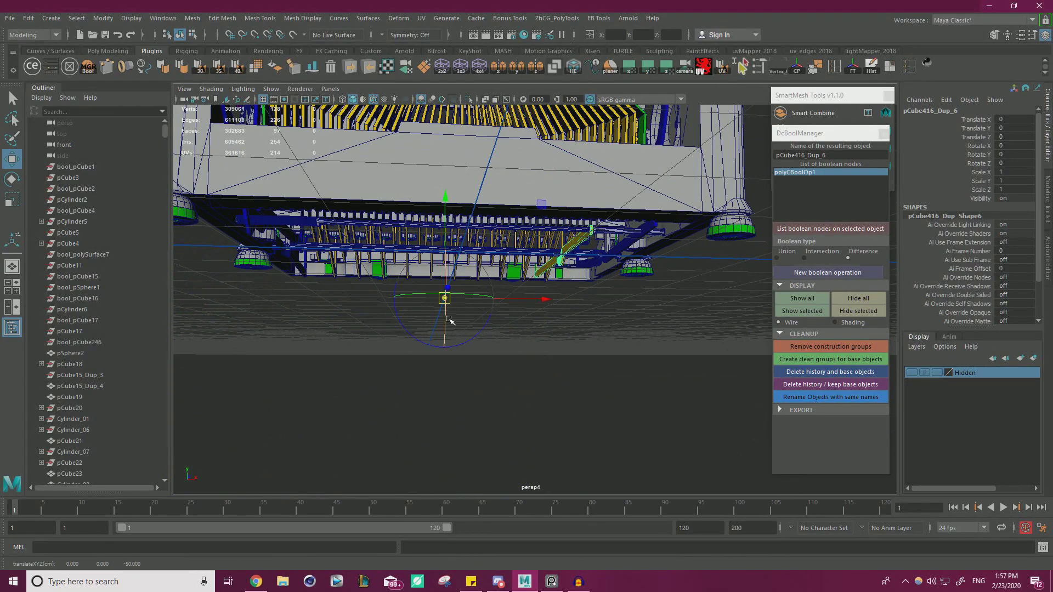
pyautogui.keyDown('alt'); pyautogui.moveTo(670, 273); pyautogui.dragTo(668, 327); pyautogui.keyUp('alt')
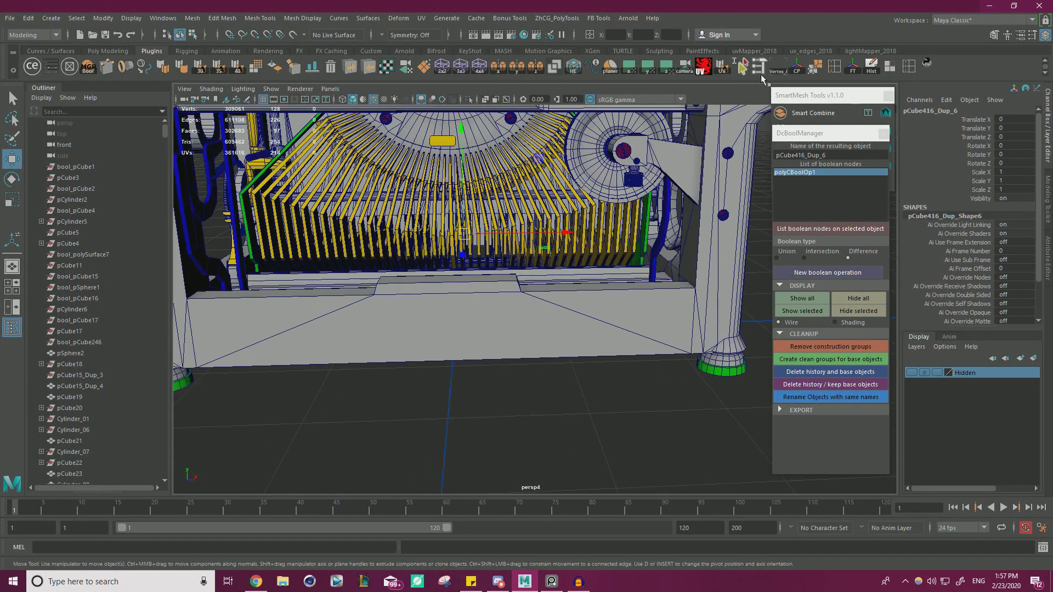
# Mirror the dipped yellow bar across the typewriter's centre line to create the matching bar on the opposite side
pyautogui.keyDown('alt'); pyautogui.moveTo(583, 245); pyautogui.dragTo(533, 160); pyautogui.keyUp('alt')
pyautogui.click(498, 71)
pyautogui.keyDown('alt'); pyautogui.moveTo(378, 131); pyautogui.dragTo(364, 265); pyautogui.keyUp('alt')
pyautogui.keyDown('alt'); pyautogui.moveTo(492, 329); pyautogui.dragTo(556, 285); pyautogui.keyUp('alt')
# Examine the mirrored pair of yellow bars from beneath and around the typewriter, checking how they fit the frame
pyautogui.keyDown('alt'); pyautogui.moveTo(514, 228); pyautogui.dragTo(543, 206); pyautogui.keyUp('alt')
pyautogui.keyDown('alt'); pyautogui.moveTo(543, 206); pyautogui.dragTo(507, 197, button='right'); pyautogui.keyUp('alt')
pyautogui.keyDown('alt'); pyautogui.moveTo(507, 198); pyautogui.dragTo(674, 182, button='middle'); pyautogui.keyUp('alt')
pyautogui.keyDown('alt'); pyautogui.moveTo(676, 182); pyautogui.dragTo(446, 286); pyautogui.keyUp('alt')
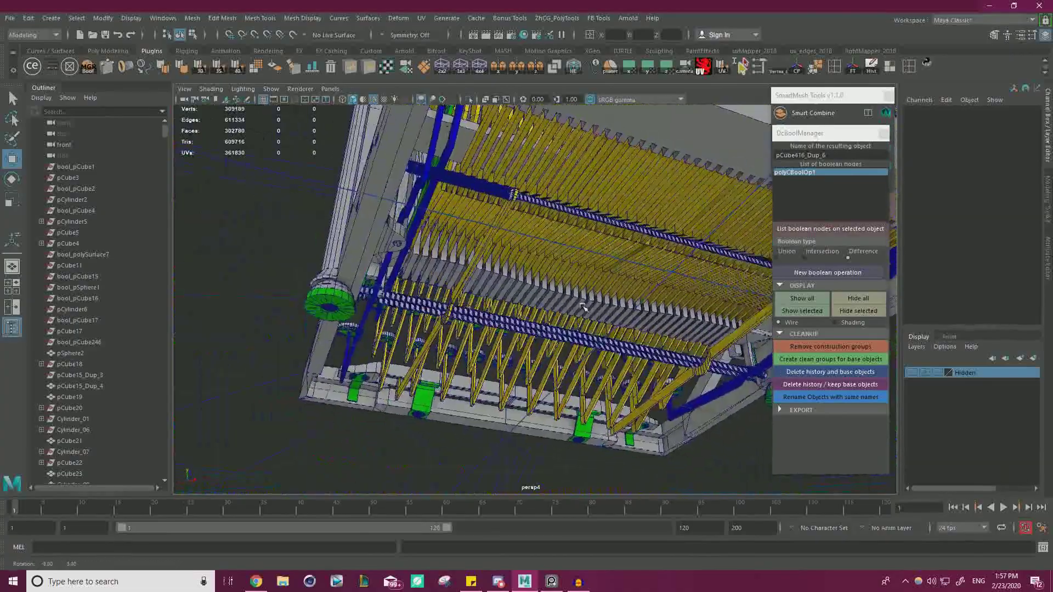
pyautogui.keyDown('alt'); pyautogui.moveTo(546, 233); pyautogui.dragTo(403, 291); pyautogui.keyUp('alt')
pyautogui.keyDown('alt'); pyautogui.moveTo(509, 282); pyautogui.dragTo(570, 241); pyautogui.keyUp('alt')
pyautogui.keyDown('alt'); pyautogui.moveTo(570, 242); pyautogui.dragTo(609, 240, button='middle'); pyautogui.keyUp('alt')
pyautogui.keyDown('alt'); pyautogui.moveTo(608, 240); pyautogui.dragTo(538, 261, button='right'); pyautogui.keyUp('alt')
pyautogui.keyDown('alt'); pyautogui.moveTo(620, 304); pyautogui.dragTo(536, 321); pyautogui.keyUp('alt')
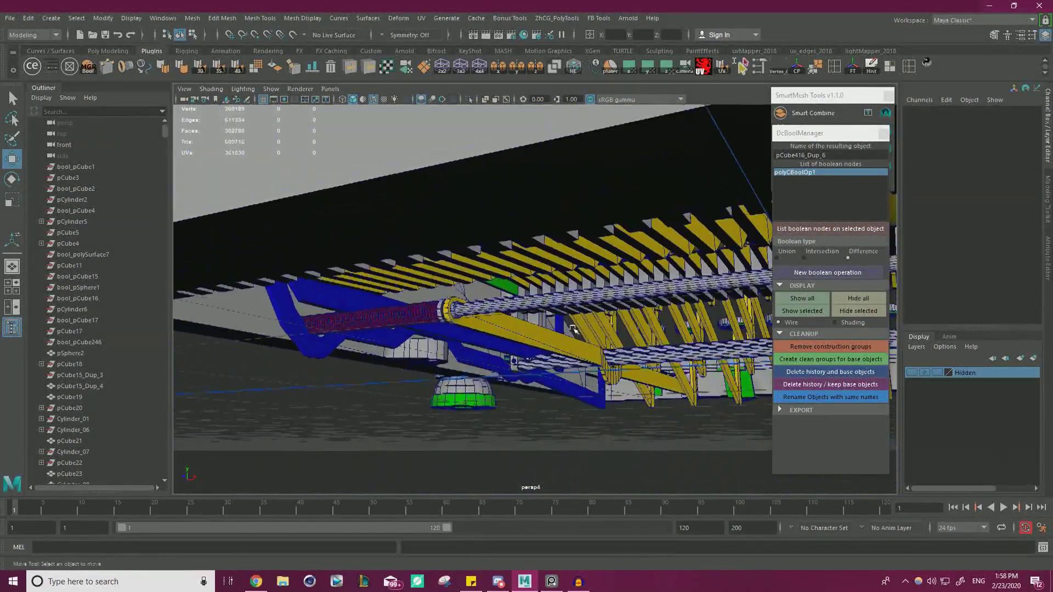
pyautogui.scroll(6, 536, 321)
pyautogui.keyDown('alt'); pyautogui.moveTo(500, 399); pyautogui.dragTo(496, 331, button='middle'); pyautogui.keyUp('alt')
pyautogui.scroll(-5, 458, 246)
pyautogui.keyDown('alt'); pyautogui.moveTo(458, 247); pyautogui.dragTo(388, 123); pyautogui.keyUp('alt')
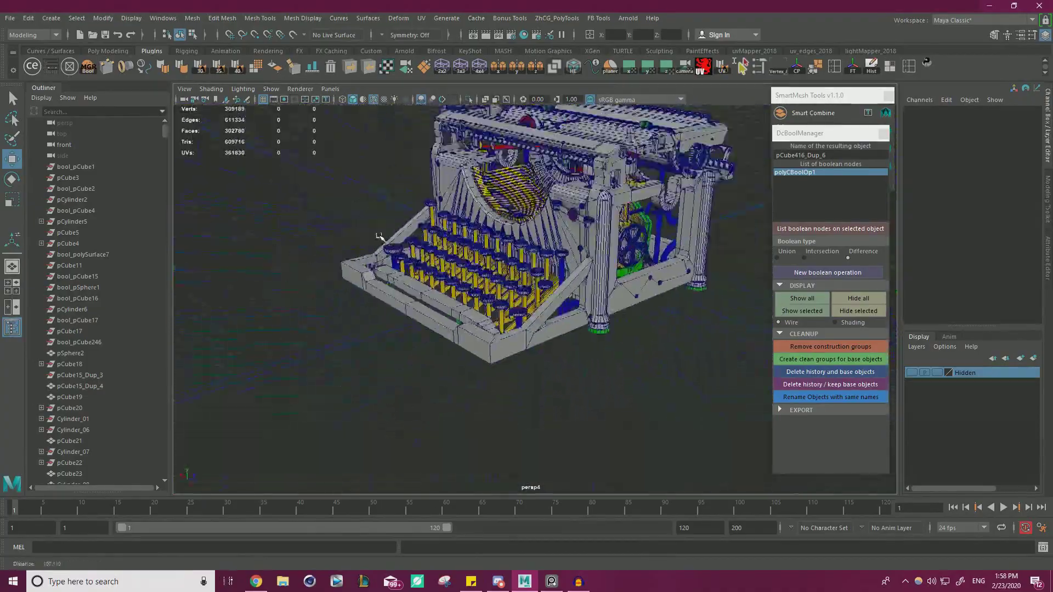
pyautogui.keyDown('alt'); pyautogui.moveTo(563, 299); pyautogui.dragTo(637, 225); pyautogui.keyUp('alt')
# Select the blue bar attached to the large corner key and examine how it runs through the frame
pyautogui.click(476, 393)
pyautogui.keyDown('alt'); pyautogui.moveTo(476, 394); pyautogui.dragTo(729, 170); pyautogui.keyUp('alt')
pyautogui.keyDown('alt'); pyautogui.moveTo(340, 164); pyautogui.dragTo(396, 165, button='right'); pyautogui.keyUp('alt')
pyautogui.keyDown('alt'); pyautogui.moveTo(396, 164); pyautogui.dragTo(491, 258, button='middle'); pyautogui.keyUp('alt')
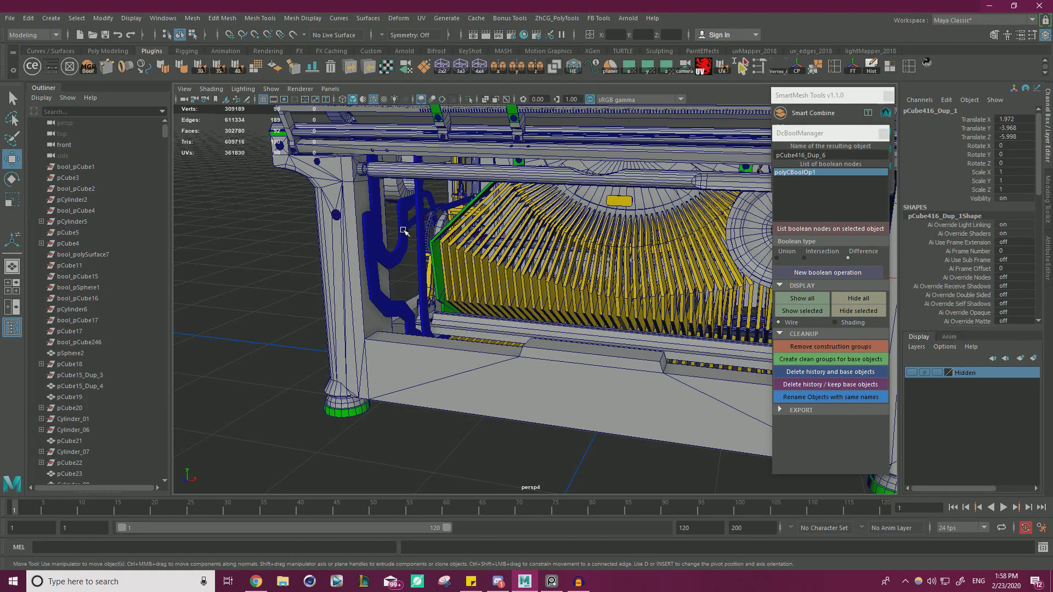
pyautogui.hotkey('alt', 'Tab')
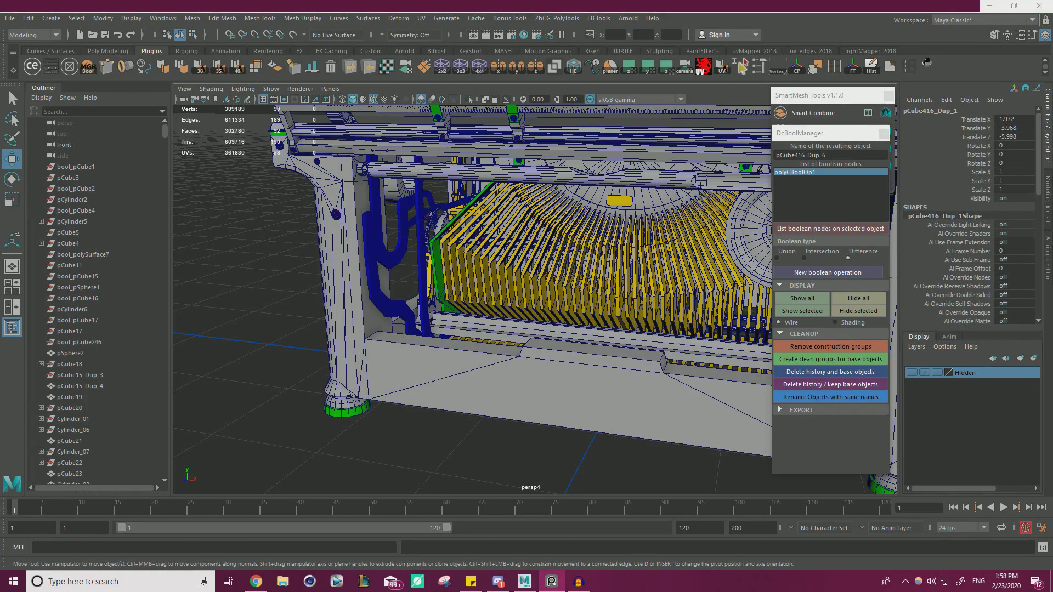
pyautogui.keyDown('alt'); pyautogui.moveTo(447, 319); pyautogui.dragTo(759, 334); pyautogui.keyUp('alt')
pyautogui.scroll(-3, 510, 230)
pyautogui.keyDown('alt'); pyautogui.moveTo(514, 220); pyautogui.dragTo(658, 296); pyautogui.keyUp('alt')
pyautogui.keyDown('alt'); pyautogui.moveTo(647, 351); pyautogui.dragTo(588, 303, button='middle'); pyautogui.keyUp('alt')
pyautogui.scroll(5, 588, 303)
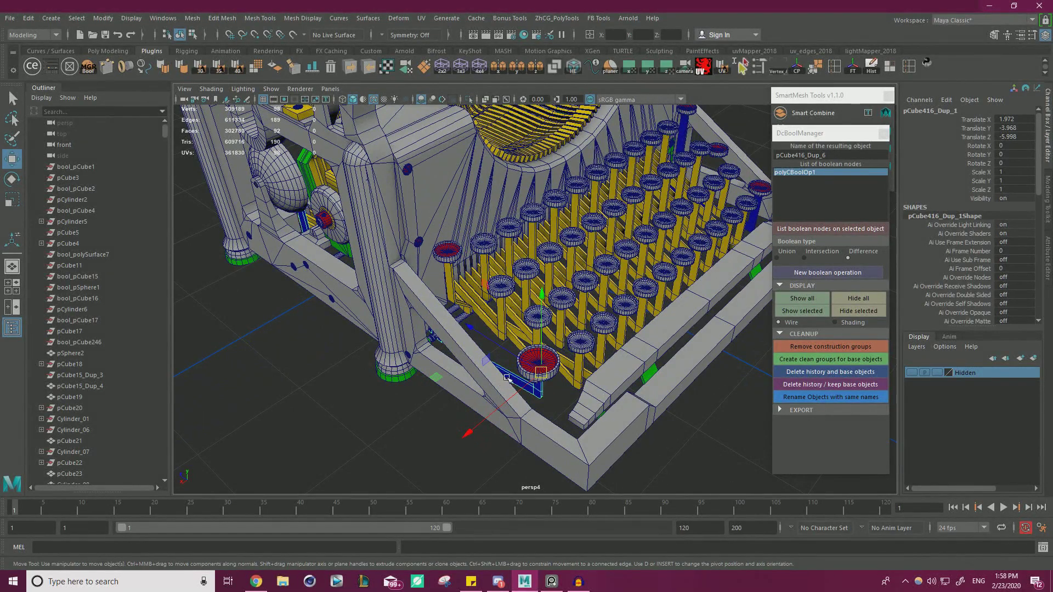
# Try moving the blue bar outside the frame to Translate X 15.011 and examine its profile against the key
pyautogui.moveTo(489, 419); pyautogui.dragTo(366, 482)
pyautogui.scroll(-3, 393, 449)
pyautogui.keyDown('alt'); pyautogui.moveTo(392, 449); pyautogui.dragTo(479, 403); pyautogui.keyUp('alt')
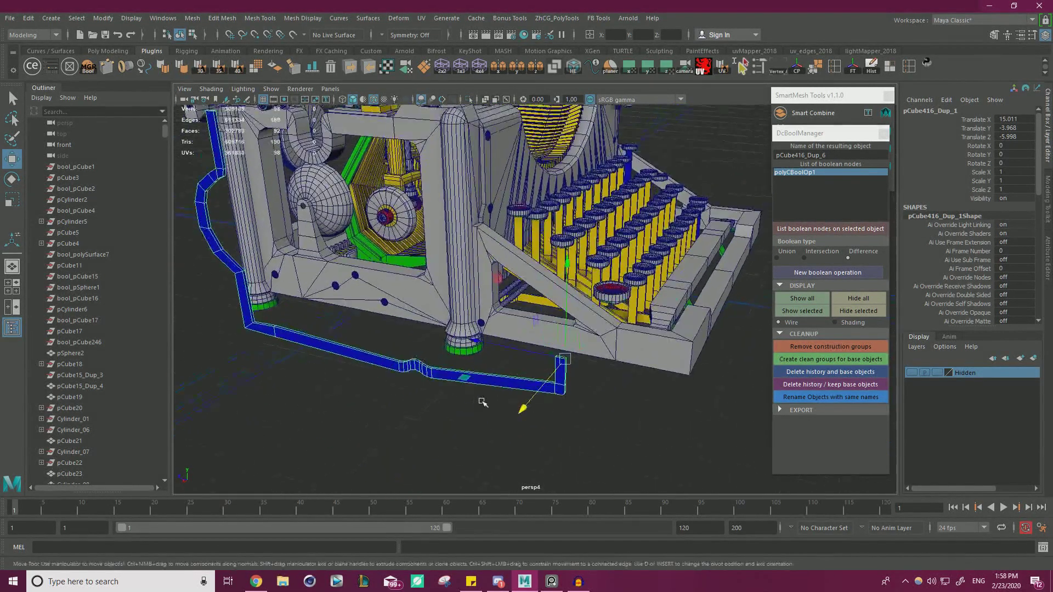
pyautogui.keyDown('alt'); pyautogui.moveTo(581, 397); pyautogui.dragTo(633, 357); pyautogui.keyUp('alt')
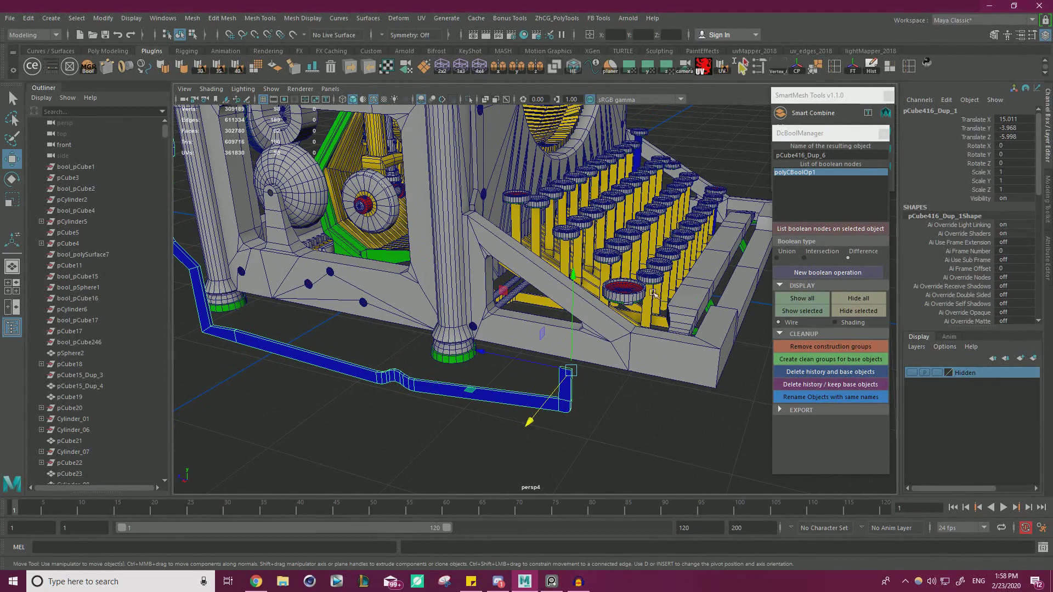
pyautogui.keyDown('alt'); pyautogui.moveTo(618, 323); pyautogui.dragTo(635, 310); pyautogui.keyUp('alt')
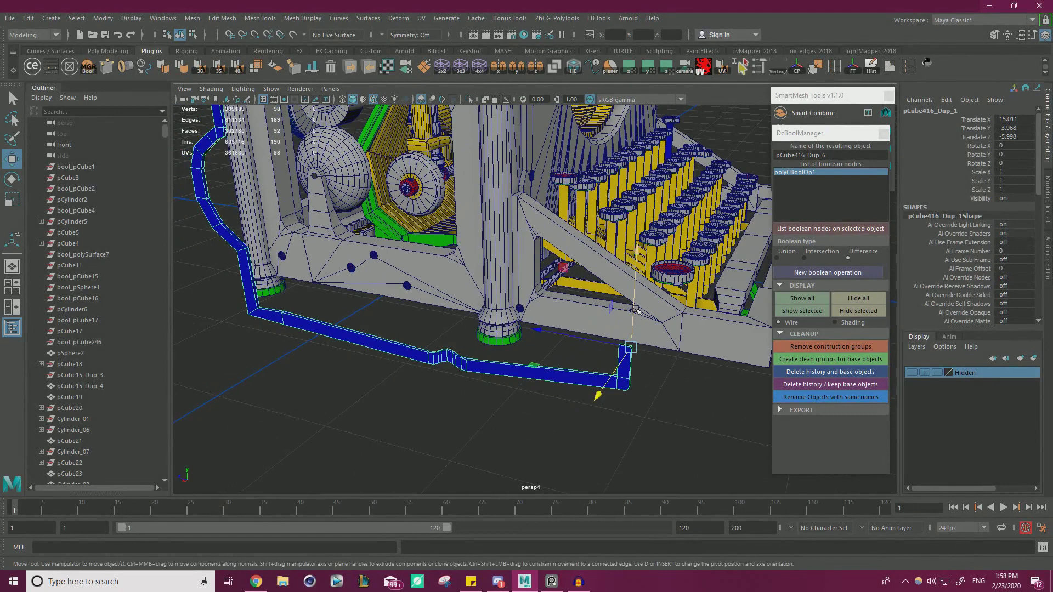
pyautogui.moveTo(536, 375)
pyautogui.keyDown('alt'); pyautogui.mouseDown()
pyautogui.moveTo(503, 371)
pyautogui.moveTo(526, 365)
pyautogui.mouseUp(); pyautogui.keyUp('alt')
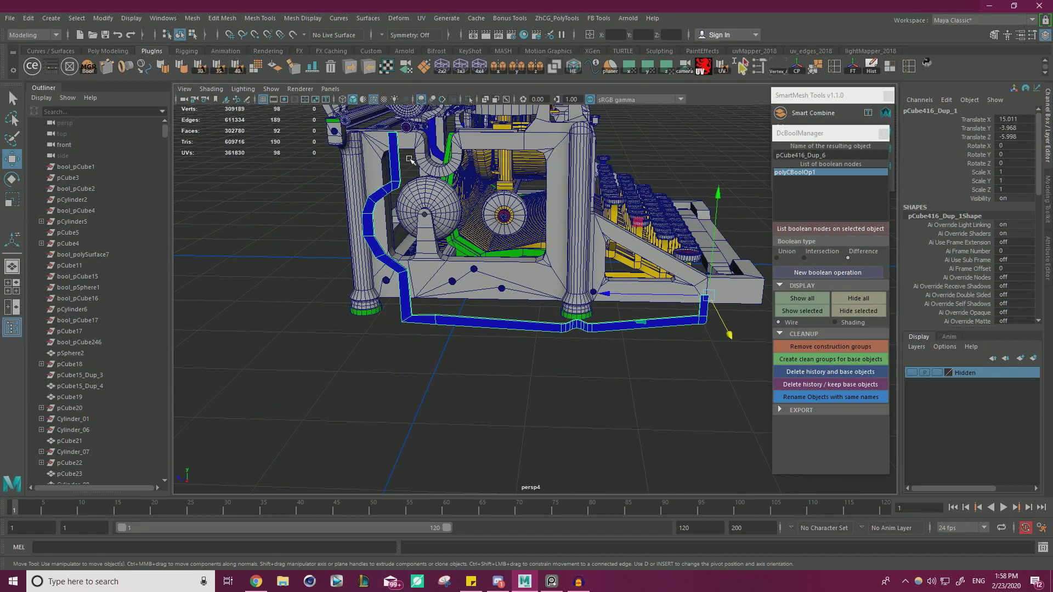
pyautogui.keyDown('alt'); pyautogui.moveTo(554, 241); pyautogui.dragTo(496, 291); pyautogui.keyUp('alt')
pyautogui.moveTo(571, 373); pyautogui.dragTo(563, 266)
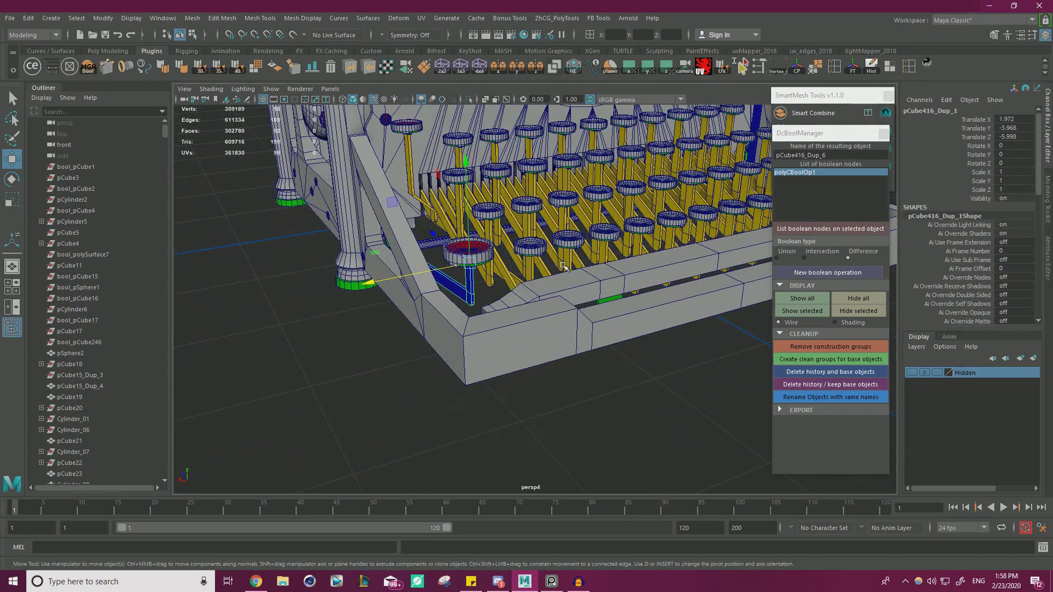
# Examine the typewriter underside reference photo, comparing the key levers and their crossing rods with the model
pyautogui.moveTo(0, 391); pyautogui.dragTo(458, 373, button='right')
pyautogui.scroll(-2, 456, 374)
pyautogui.moveTo(456, 373); pyautogui.dragTo(356, 343, button='middle')
pyautogui.scroll(-3, 356, 344)
pyautogui.scroll(5, 484, 362)
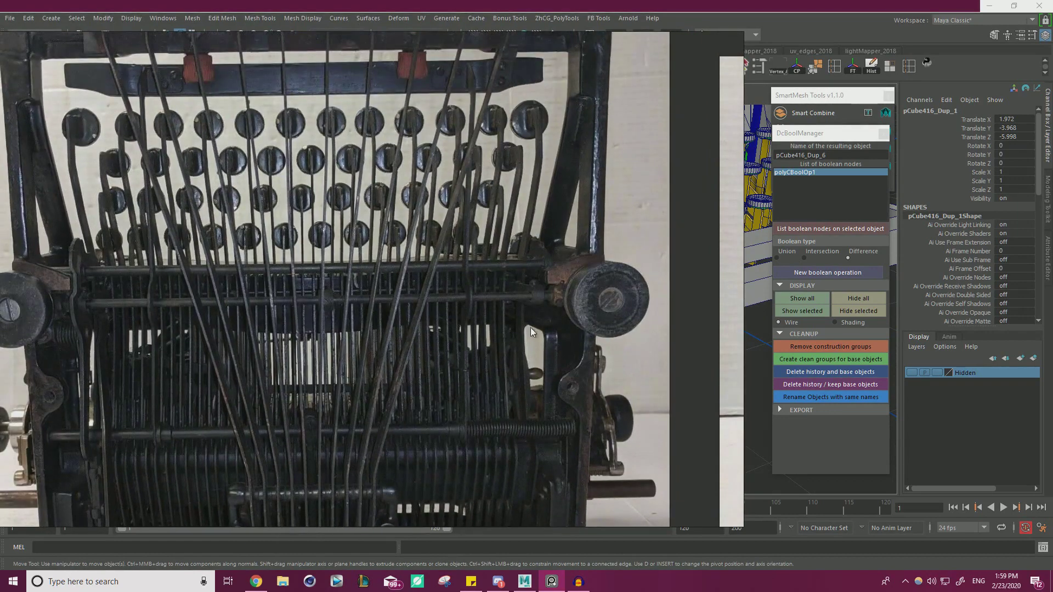
pyautogui.moveTo(531, 328); pyautogui.dragTo(515, 190, button='middle')
pyautogui.scroll(3, 522, 343)
pyautogui.scroll(-3, 511, 340)
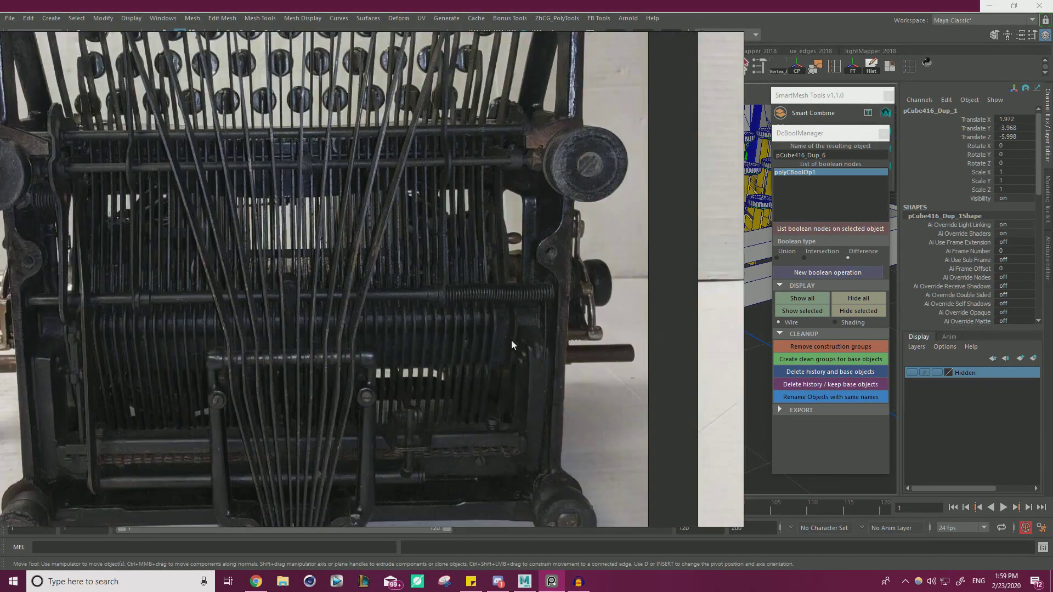
pyautogui.scroll(-3, 511, 344)
pyautogui.hotkey('alt', 'Tab')
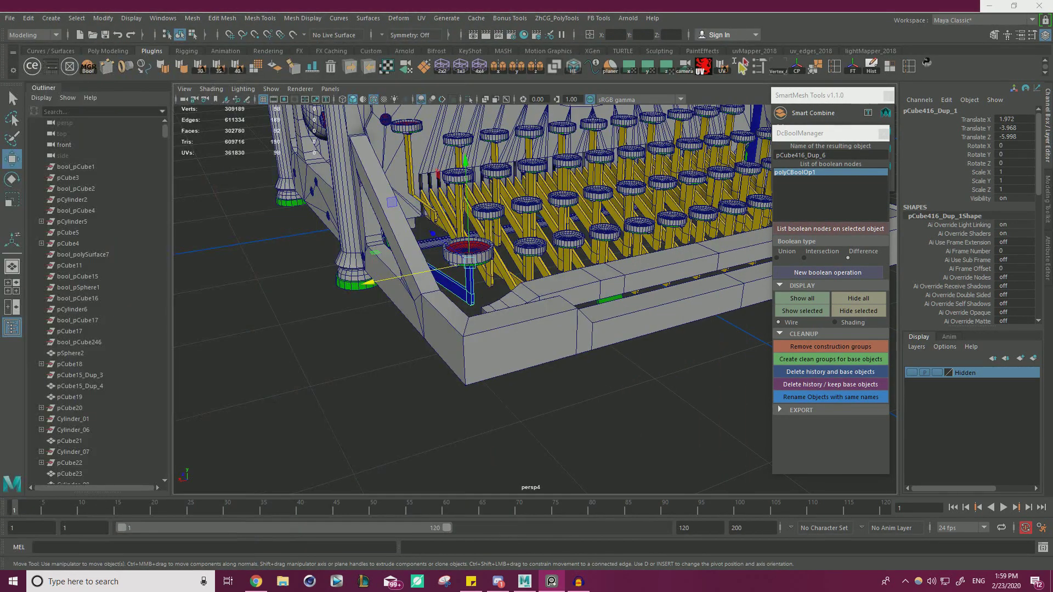
pyautogui.keyDown('alt'); pyautogui.moveTo(559, 280); pyautogui.dragTo(198, 289, button='right'); pyautogui.keyUp('alt')
pyautogui.hotkey('alt', 'Tab')
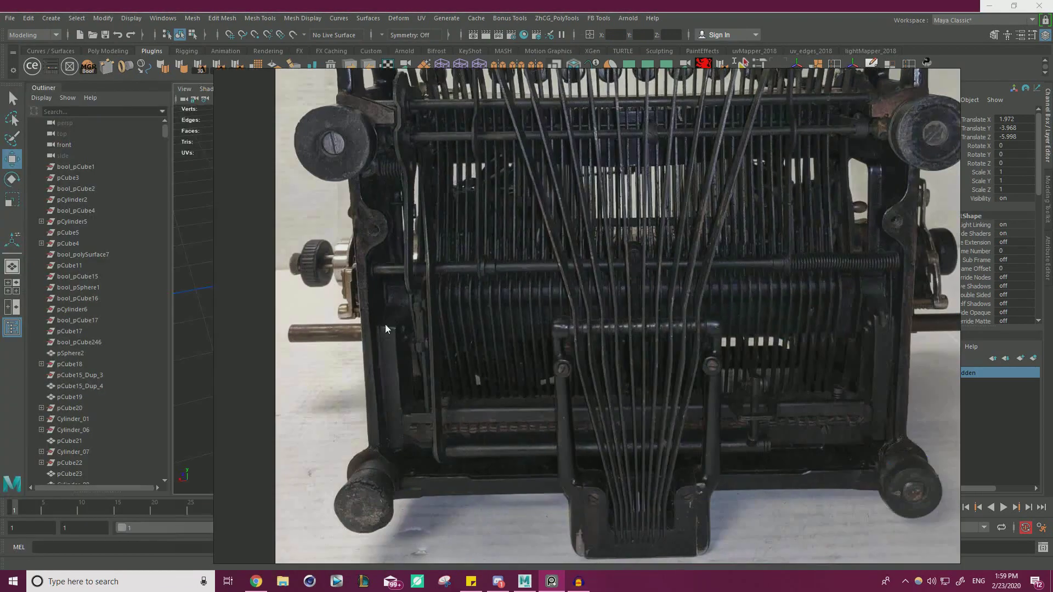
pyautogui.hotkey('alt', 'Tab')
# Select all faces of the yellow key lever beside the large corner key and copy them with Smart Duplicate Face
pyautogui.keyDown('alt'); pyautogui.moveTo(554, 304); pyautogui.dragTo(643, 270); pyautogui.keyUp('alt')
pyautogui.keyDown('alt'); pyautogui.moveTo(589, 250); pyautogui.dragTo(493, 341); pyautogui.keyUp('alt')
pyautogui.keyDown('alt'); pyautogui.moveTo(493, 341); pyautogui.dragTo(551, 329, button='middle'); pyautogui.keyUp('alt')
pyautogui.keyDown('alt'); pyautogui.moveTo(551, 329); pyautogui.dragTo(560, 324, button='right'); pyautogui.keyUp('alt')
pyautogui.keyDown('alt'); pyautogui.moveTo(561, 324); pyautogui.dragTo(492, 292); pyautogui.keyUp('alt')
pyautogui.keyDown('alt'); pyautogui.moveTo(492, 292); pyautogui.dragTo(528, 307, button='right'); pyautogui.keyUp('alt')
pyautogui.keyDown('alt'); pyautogui.moveTo(579, 308); pyautogui.dragTo(570, 277); pyautogui.keyUp('alt')
pyautogui.keyDown('alt'); pyautogui.moveTo(570, 277); pyautogui.dragTo(707, 314, button='right'); pyautogui.keyUp('alt')
pyautogui.keyDown('alt'); pyautogui.moveTo(636, 288); pyautogui.dragTo(582, 259); pyautogui.keyUp('alt')
pyautogui.keyDown('alt'); pyautogui.moveTo(582, 259); pyautogui.dragTo(609, 286, button='right'); pyautogui.keyUp('alt')
pyautogui.click(609, 254)
pyautogui.doubleClick(609, 279)
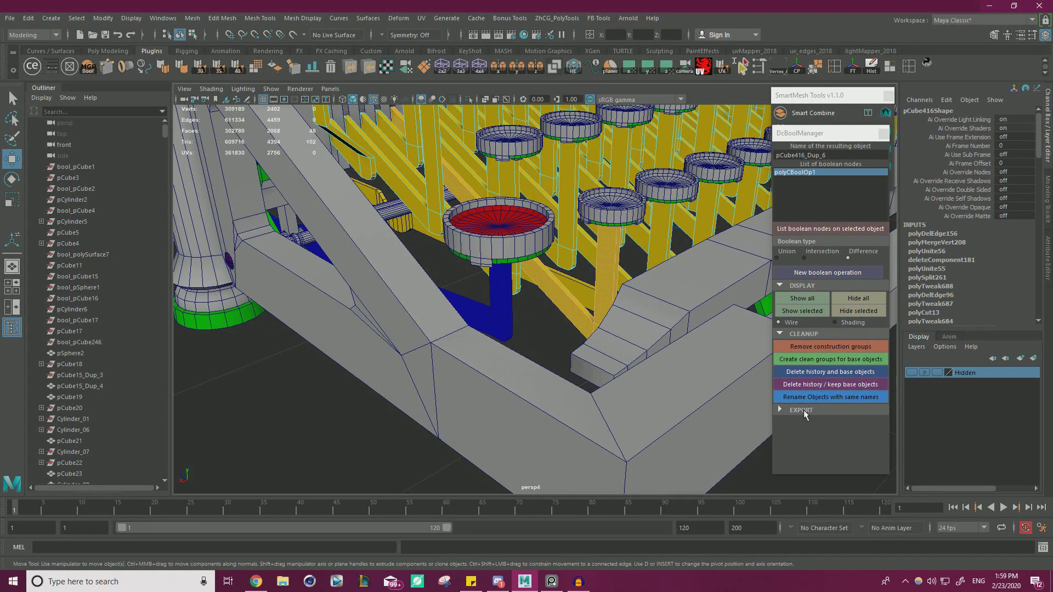
pyautogui.moveTo(822, 138); pyautogui.dragTo(983, 130)
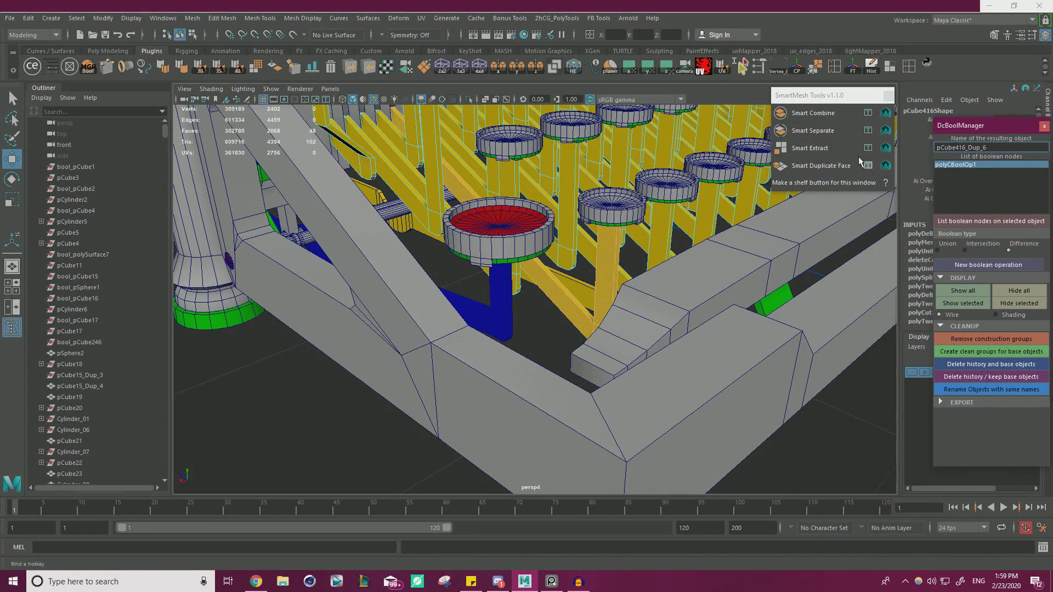
pyautogui.click(841, 167)
pyautogui.scroll(-4, 510, 244)
pyautogui.keyDown('alt'); pyautogui.moveTo(510, 244); pyautogui.dragTo(441, 245, button='middle'); pyautogui.keyUp('alt')
pyautogui.scroll(-3, 441, 244)
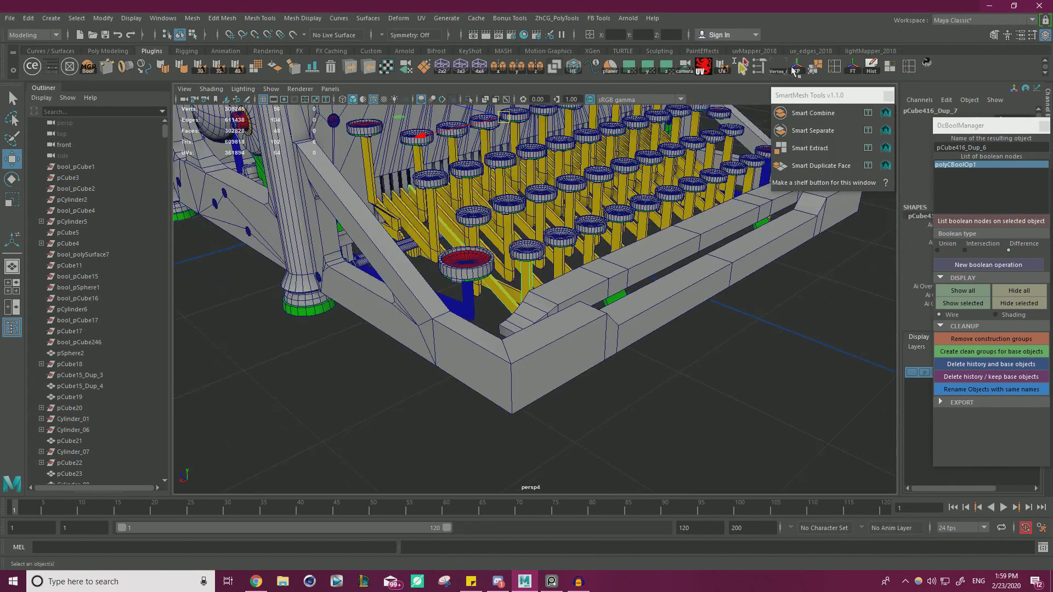
# Move the duplicated lever outside the frame and delete its faces except those of the short vertical stem
pyautogui.moveTo(341, 160); pyautogui.dragTo(235, 192)
pyautogui.keyDown('alt'); pyautogui.moveTo(263, 282); pyautogui.dragTo(475, 277); pyautogui.keyUp('alt')
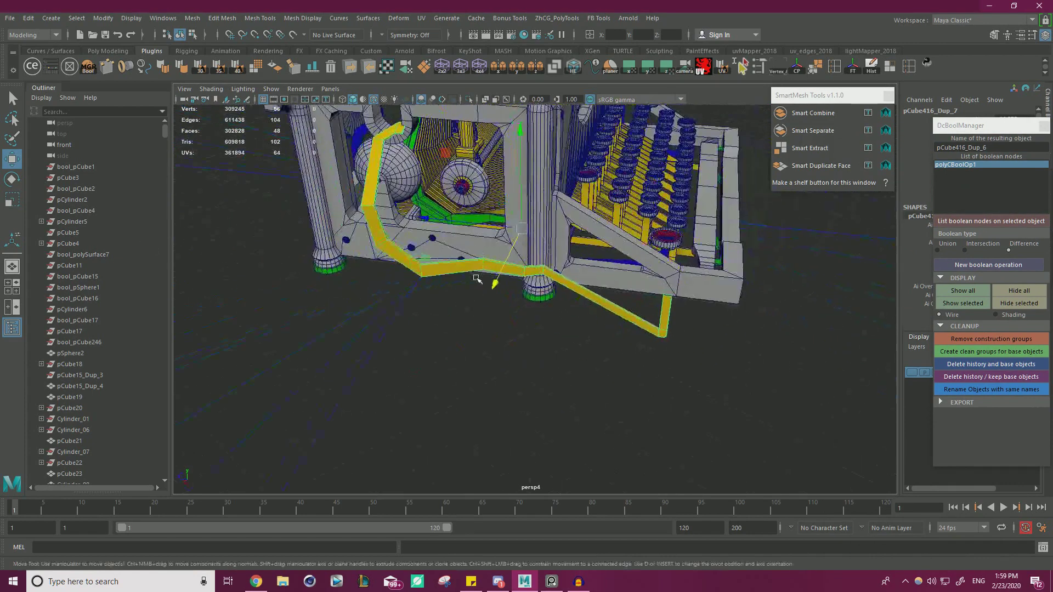
pyautogui.rightClick(413, 350)
pyautogui.moveTo(413, 298); pyautogui.dragTo(413, 300, button='right')
pyautogui.keyDown('alt'); pyautogui.moveTo(414, 301); pyautogui.dragTo(422, 313); pyautogui.keyUp('alt')
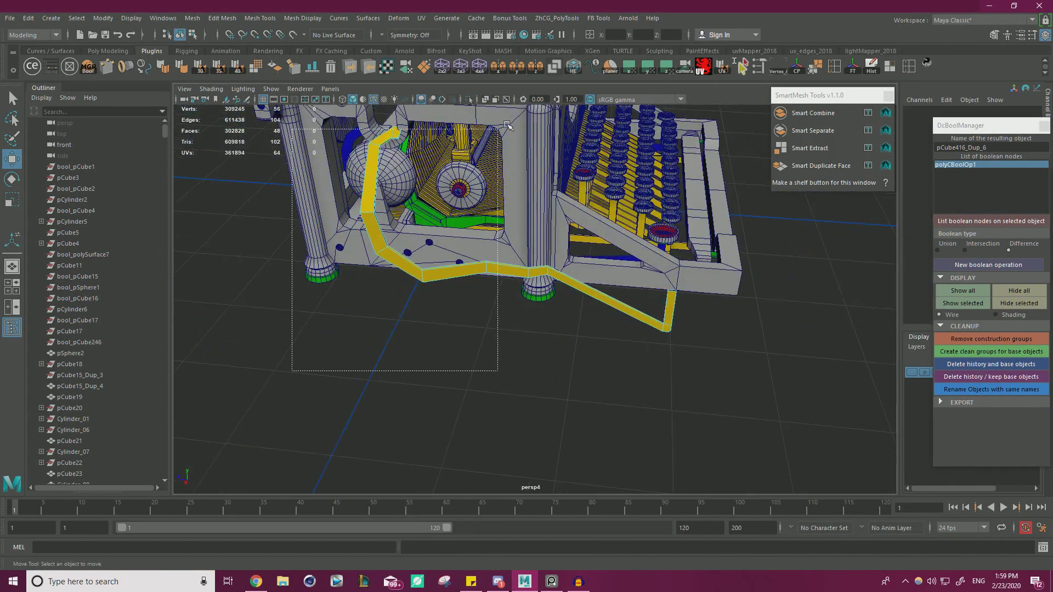
pyautogui.moveTo(506, 127); pyautogui.dragTo(577, 110)
pyautogui.press('Delete')
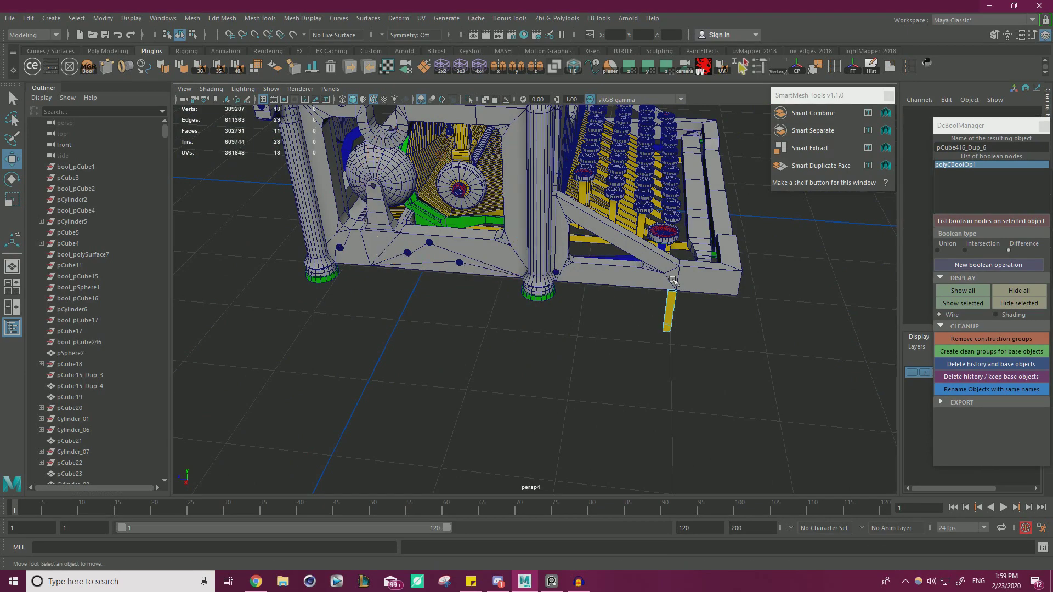
# Move the large corner key's blue bar sideways out of the frame in object mode
pyautogui.keyDown('alt'); pyautogui.moveTo(672, 279); pyautogui.dragTo(559, 325); pyautogui.keyUp('alt')
pyautogui.moveTo(417, 339); pyautogui.dragTo(460, 331, button='right')
pyautogui.click(462, 332)
pyautogui.click(651, 333)
pyautogui.scroll(4, 545, 387)
pyautogui.keyDown('alt'); pyautogui.moveTo(526, 403); pyautogui.dragTo(421, 322, button='middle'); pyautogui.keyUp('alt')
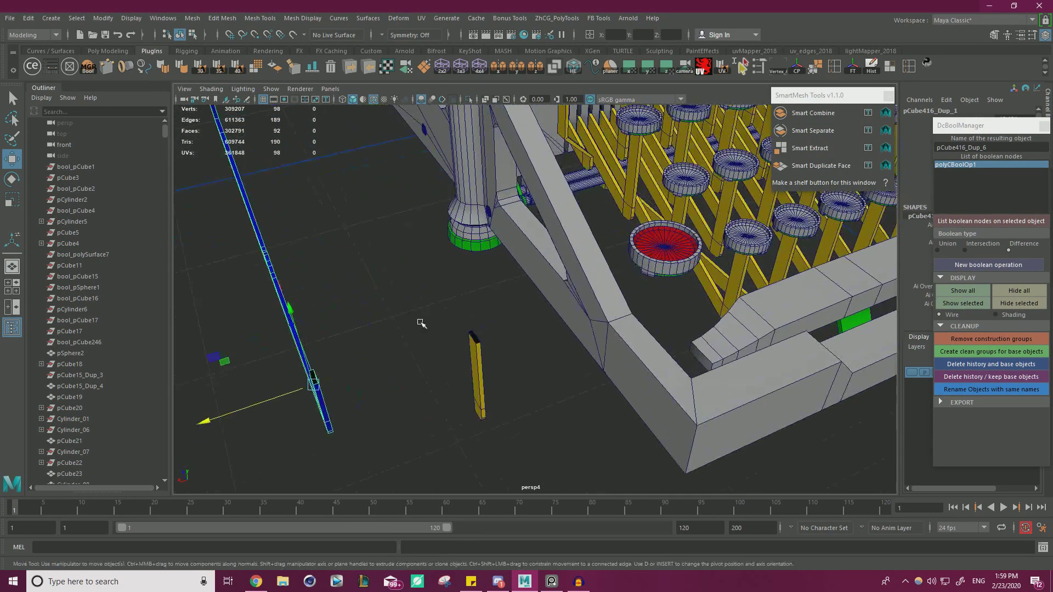
# Select the yellow stem and snap its pivot to the corner vertex at its upper end
pyautogui.moveTo(420, 322); pyautogui.dragTo(548, 376)
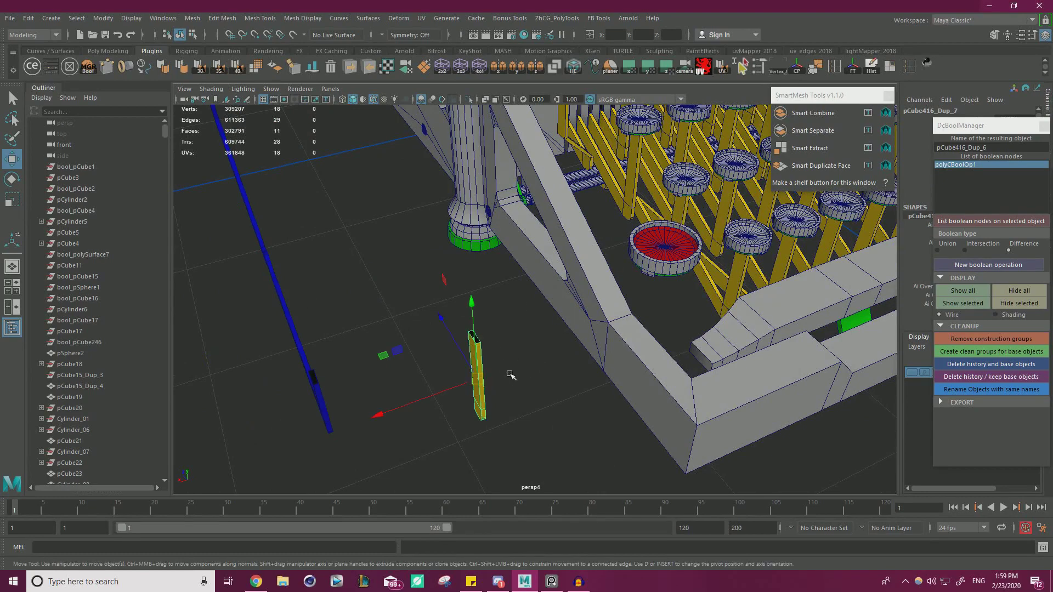
pyautogui.keyDown('alt'); pyautogui.moveTo(497, 359); pyautogui.dragTo(598, 389, button='right'); pyautogui.keyUp('alt')
pyautogui.press('d')
pyautogui.press('v')
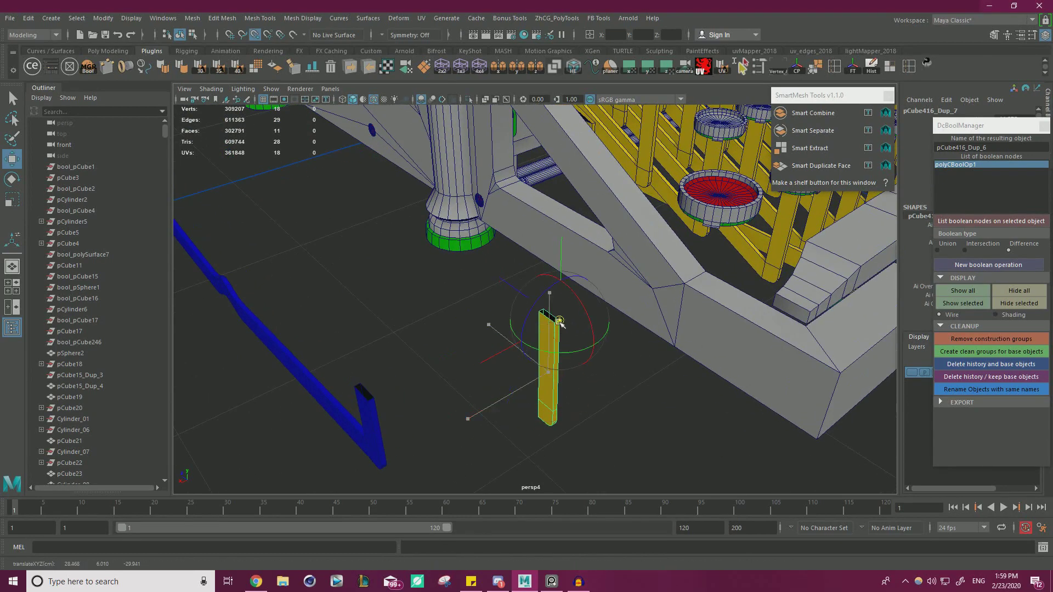
pyautogui.click(556, 322)
# Vertex-snap the yellow stem onto the small mount on the underside of the large corner key
pyautogui.keyDown('alt'); pyautogui.moveTo(577, 327); pyautogui.dragTo(500, 259); pyautogui.keyUp('alt')
pyautogui.moveTo(376, 119); pyautogui.dragTo(575, 205)
pyautogui.press('f')
pyautogui.keyDown('alt'); pyautogui.moveTo(722, 276); pyautogui.dragTo(586, 239); pyautogui.keyUp('alt')
pyautogui.press('v')
pyautogui.moveTo(549, 193); pyautogui.dragTo(528, 240)
pyautogui.moveTo(528, 242); pyautogui.dragTo(520, 253, button='middle')
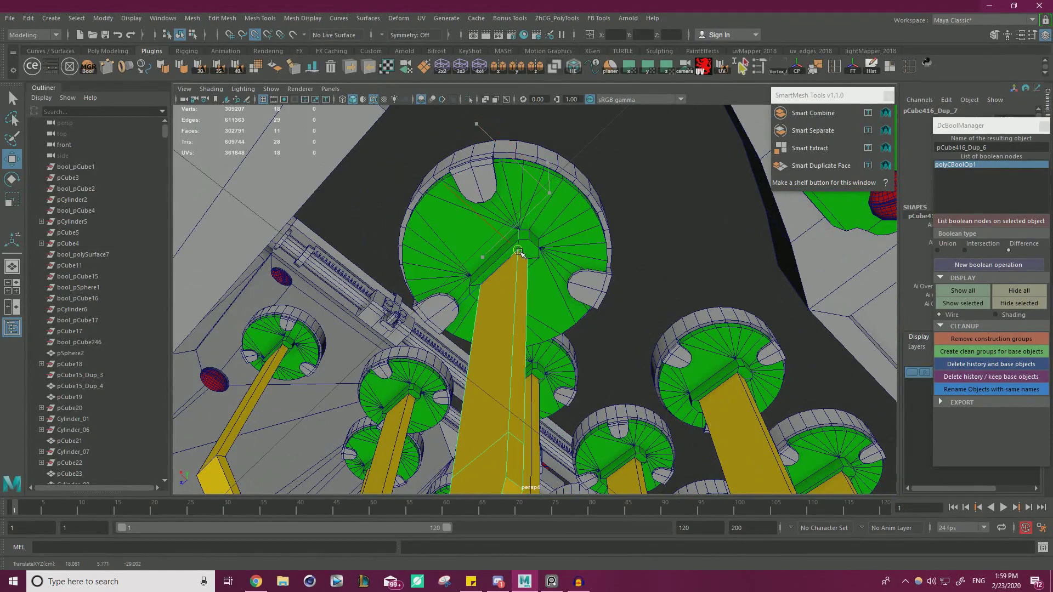
# Close the SmartMesh Tools window and raise the stem's lower-end vertices vertically in the side view
pyautogui.keyDown('alt'); pyautogui.moveTo(618, 265); pyautogui.dragTo(560, 313); pyautogui.keyUp('alt')
pyautogui.press('space')
pyautogui.keyDown('alt'); pyautogui.moveTo(785, 423); pyautogui.dragTo(755, 433, button='middle'); pyautogui.keyUp('alt')
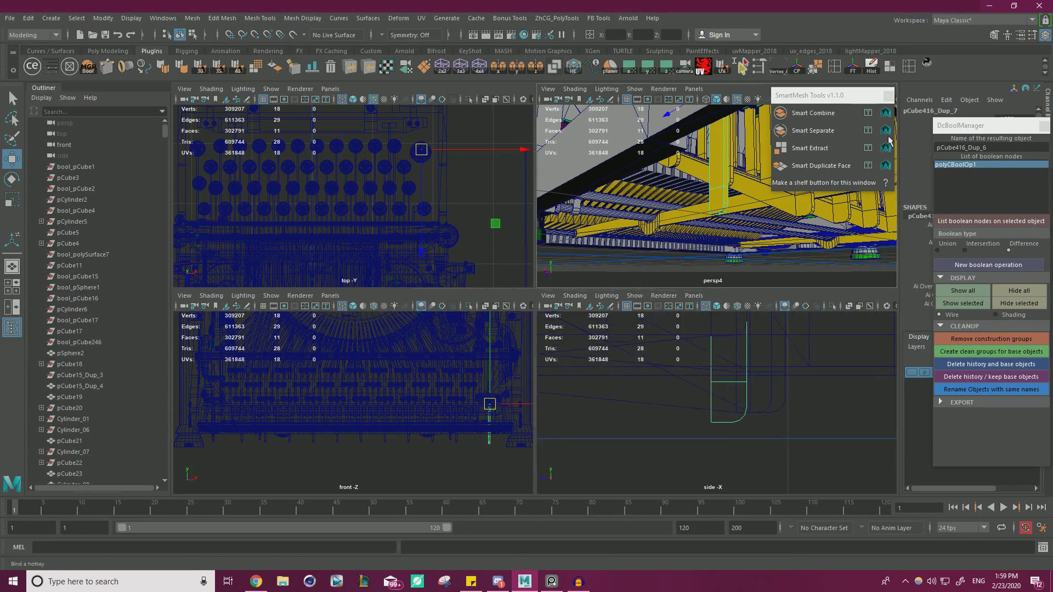
pyautogui.click(889, 96)
pyautogui.moveTo(839, 418); pyautogui.dragTo(795, 265, button='right')
pyautogui.moveTo(652, 480); pyautogui.dragTo(725, 357)
pyautogui.moveTo(735, 354); pyautogui.dragTo(738, 348, button='middle')
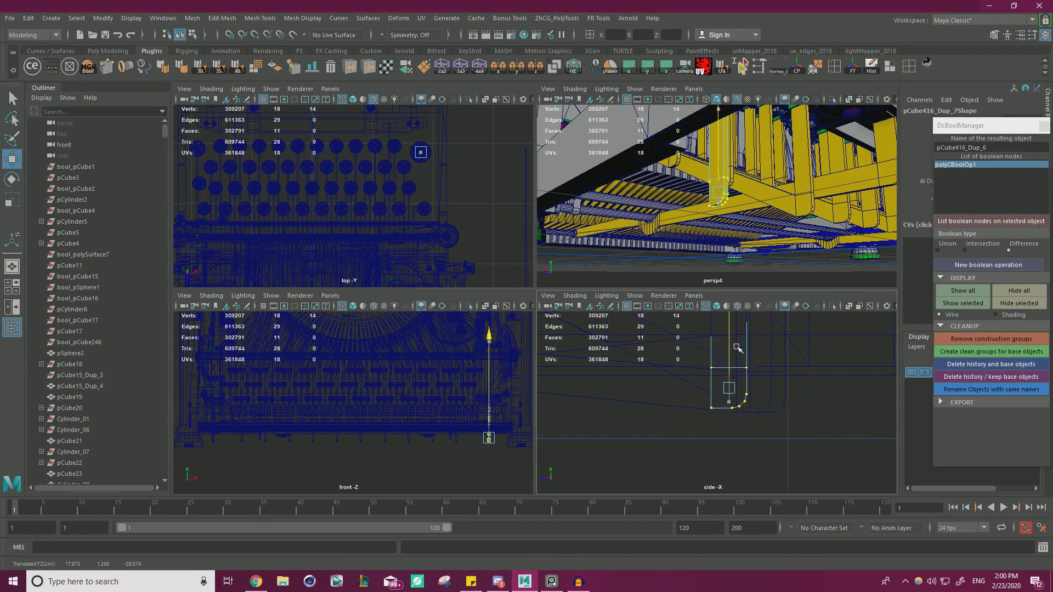
pyautogui.keyDown('alt'); pyautogui.moveTo(666, 211); pyautogui.dragTo(850, 162); pyautogui.keyUp('alt')
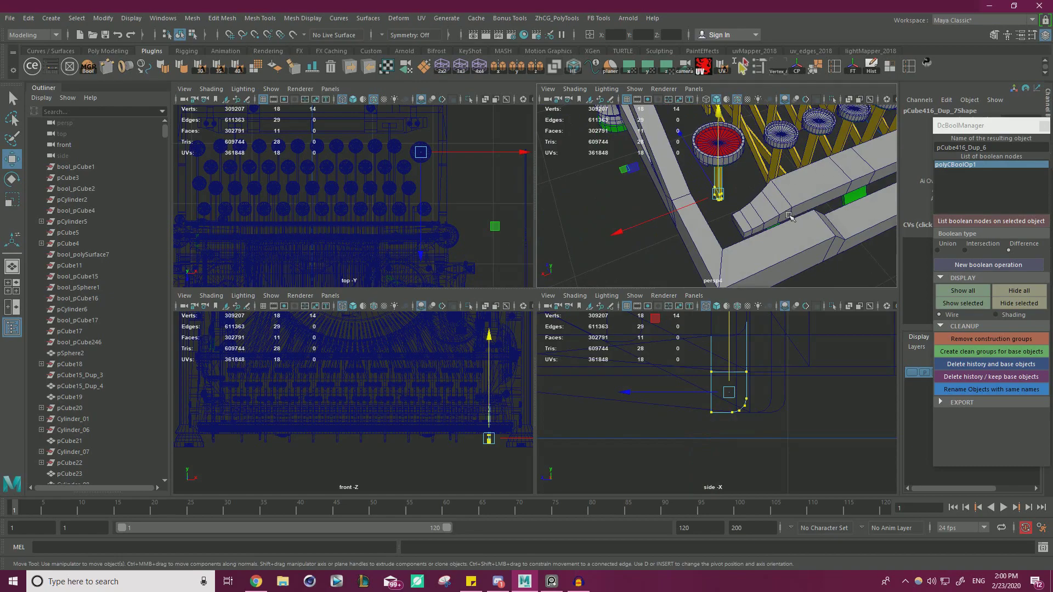
pyautogui.press('space')
# Extrude the rear-facing face at the lower end of the yellow stem
pyautogui.keyDown('alt'); pyautogui.moveTo(741, 228); pyautogui.dragTo(714, 178); pyautogui.keyUp('alt')
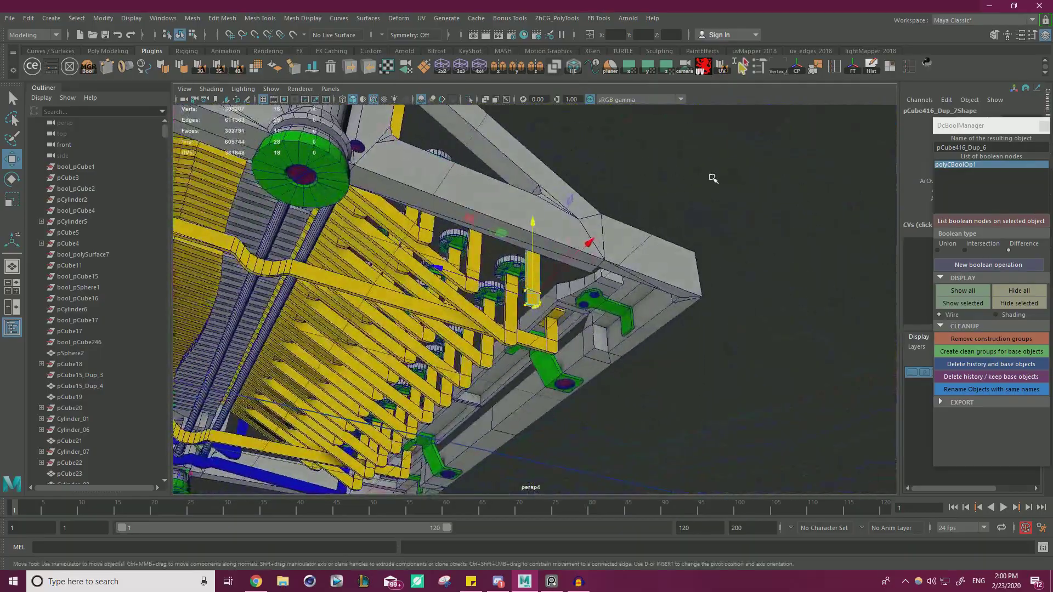
pyautogui.keyDown('alt'); pyautogui.moveTo(715, 179); pyautogui.dragTo(666, 181, button='right'); pyautogui.keyUp('alt')
pyautogui.keyDown('alt'); pyautogui.moveTo(666, 181); pyautogui.dragTo(548, 231); pyautogui.keyUp('alt')
pyautogui.keyDown('alt'); pyautogui.moveTo(548, 230); pyautogui.dragTo(539, 234, button='right'); pyautogui.keyUp('alt')
pyautogui.keyDown('alt'); pyautogui.moveTo(538, 233); pyautogui.dragTo(602, 227); pyautogui.keyUp('alt')
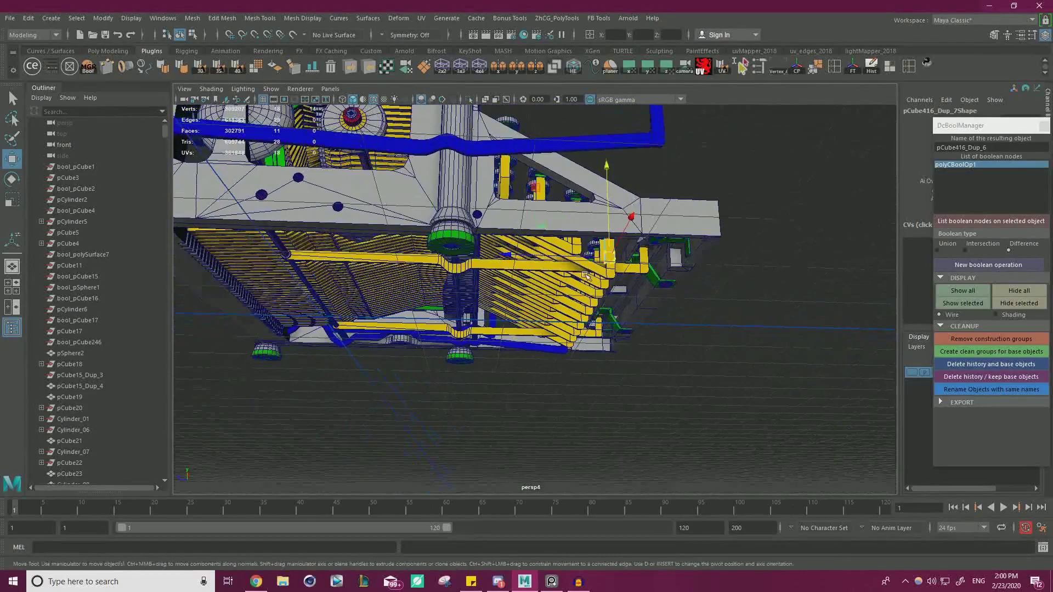
pyautogui.keyDown('alt'); pyautogui.moveTo(469, 296); pyautogui.dragTo(433, 250); pyautogui.keyUp('alt')
pyautogui.keyDown('alt'); pyautogui.moveTo(468, 249); pyautogui.dragTo(570, 258, button='right'); pyautogui.keyUp('alt')
pyautogui.keyDown('alt'); pyautogui.moveTo(570, 258); pyautogui.dragTo(790, 335); pyautogui.keyUp('alt')
pyautogui.moveTo(755, 264); pyautogui.dragTo(755, 234, button='right')
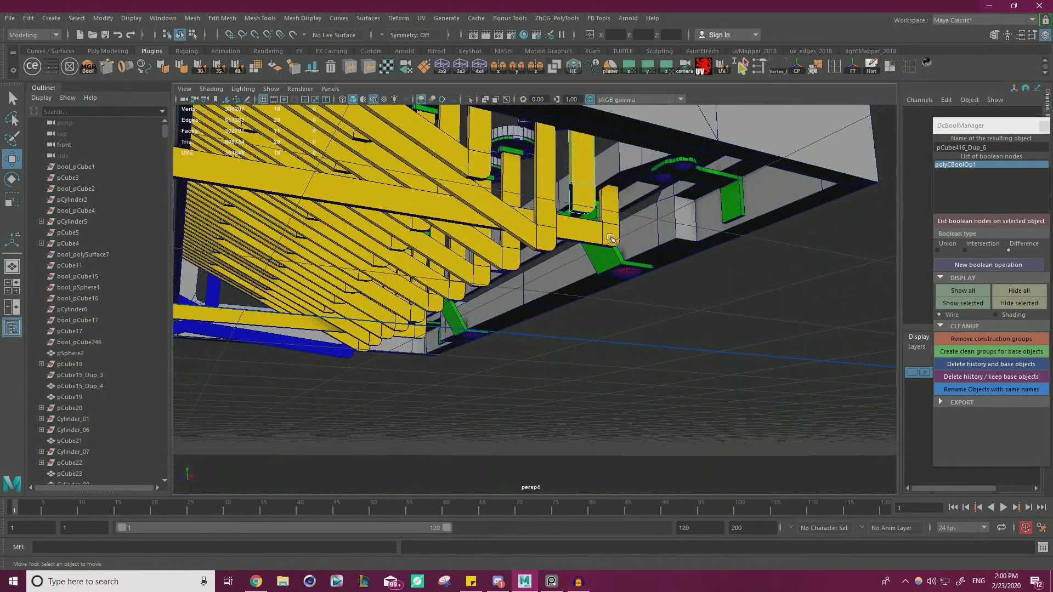
pyautogui.click(571, 198)
pyautogui.keyDown('alt'); pyautogui.moveTo(570, 198); pyautogui.dragTo(494, 214); pyautogui.keyUp('alt')
pyautogui.keyDown('alt'); pyautogui.moveTo(493, 214); pyautogui.dragTo(314, 214, button='right'); pyautogui.keyUp('alt')
pyautogui.keyDown('alt'); pyautogui.moveTo(315, 214); pyautogui.dragTo(435, 232); pyautogui.keyUp('alt')
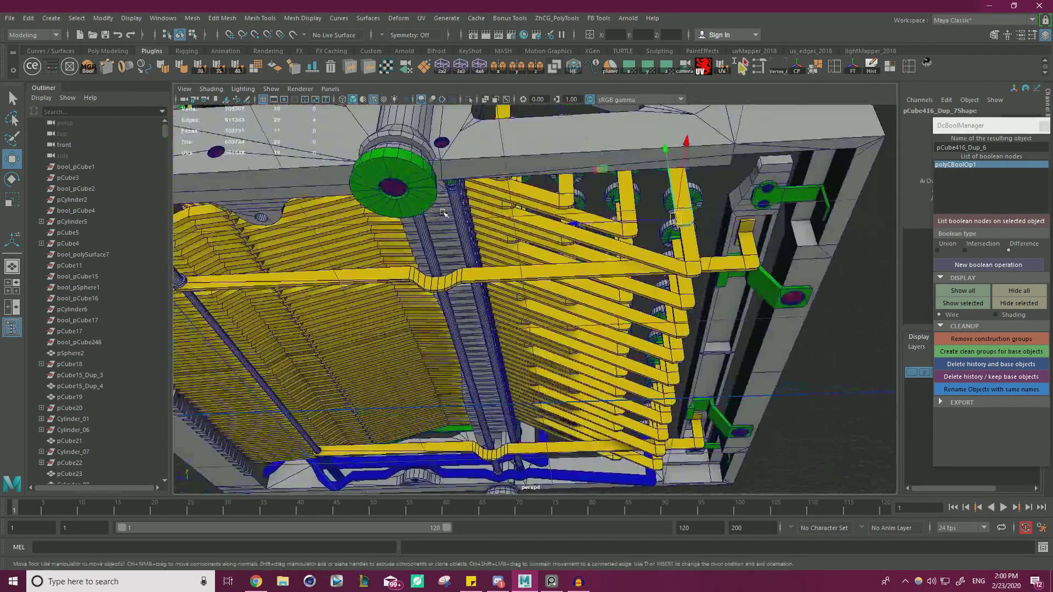
pyautogui.hotkey('ctrl', 'e')
# Pull the extruded face backward past the frame's foot to form a long horizontal arm on the stem
pyautogui.keyDown('alt'); pyautogui.moveTo(500, 237); pyautogui.dragTo(603, 277, button='middle'); pyautogui.keyUp('alt')
pyautogui.keyDown('alt'); pyautogui.moveTo(603, 276); pyautogui.dragTo(670, 282, button='right'); pyautogui.keyUp('alt')
pyautogui.keyDown('alt'); pyautogui.moveTo(670, 283); pyautogui.dragTo(526, 203); pyautogui.keyUp('alt')
pyautogui.moveTo(554, 258); pyautogui.dragTo(387, 277, button='middle')
pyautogui.keyDown('alt'); pyautogui.moveTo(387, 278); pyautogui.dragTo(307, 274, button='right'); pyautogui.keyUp('alt')
pyautogui.keyDown('alt'); pyautogui.moveTo(462, 310); pyautogui.dragTo(434, 303); pyautogui.keyUp('alt')
pyautogui.keyDown('alt'); pyautogui.moveTo(435, 304); pyautogui.dragTo(556, 323, button='right'); pyautogui.keyUp('alt')
pyautogui.keyDown('alt'); pyautogui.moveTo(557, 323); pyautogui.dragTo(508, 356); pyautogui.keyUp('alt')
pyautogui.moveTo(616, 295); pyautogui.dragTo(570, 268, button='right')
pyautogui.keyDown('alt'); pyautogui.moveTo(609, 290); pyautogui.dragTo(639, 297); pyautogui.keyUp('alt')
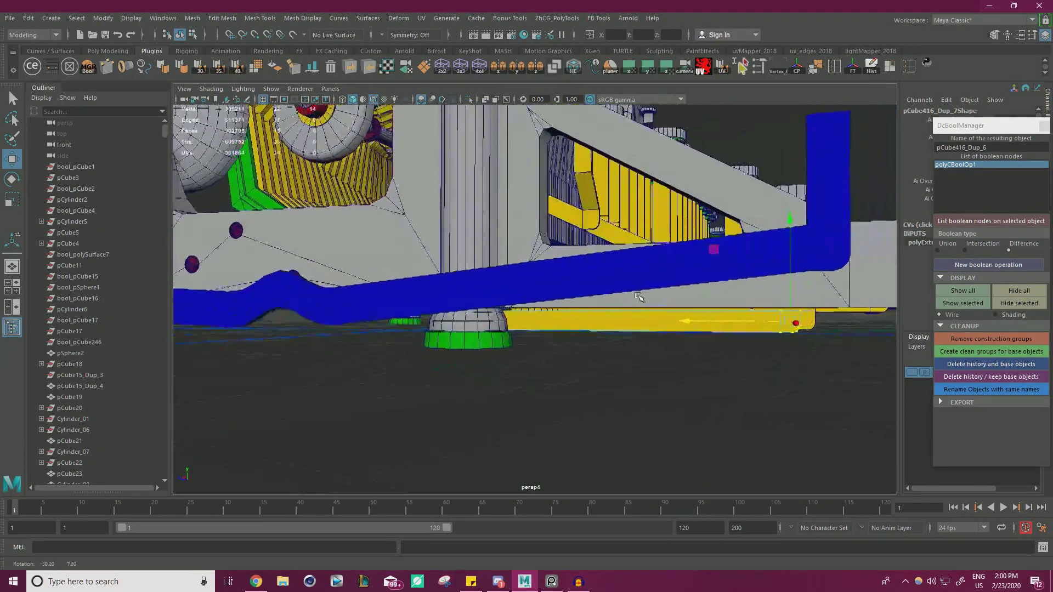
pyautogui.keyDown('alt'); pyautogui.moveTo(482, 336); pyautogui.dragTo(480, 359); pyautogui.keyUp('alt')
pyautogui.keyDown('alt'); pyautogui.moveTo(539, 316); pyautogui.dragTo(641, 279); pyautogui.keyUp('alt')
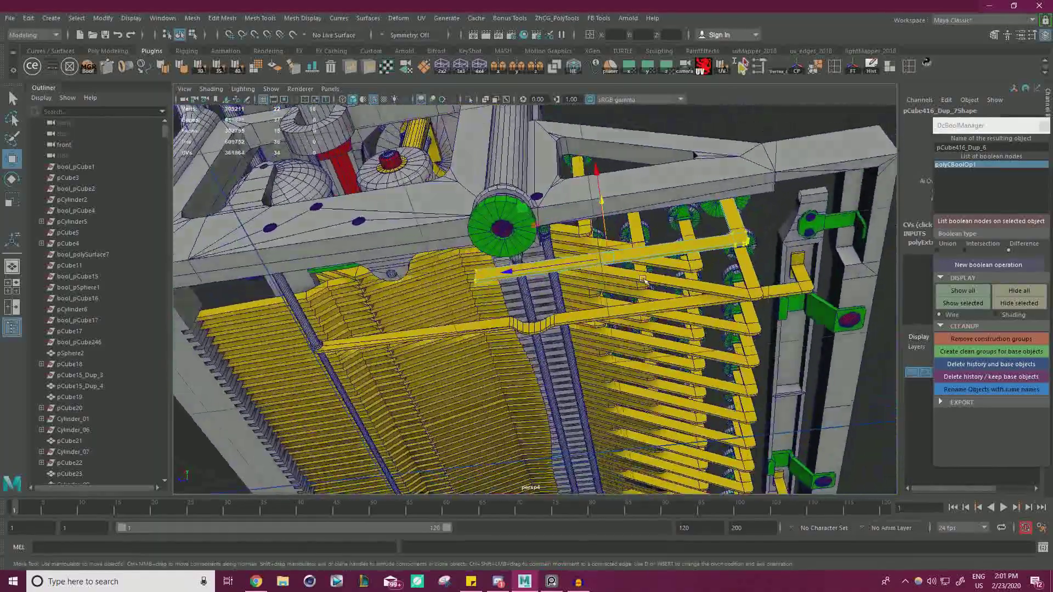
pyautogui.keyDown('alt'); pyautogui.moveTo(761, 282); pyautogui.dragTo(681, 274); pyautogui.keyUp('alt')
# Select all faces of the dipped yellow bar and duplicate them as a new object with Smart Duplicate Face
pyautogui.click(651, 295)
pyautogui.moveTo(597, 292); pyautogui.dragTo(600, 300, button='right')
pyautogui.moveTo(660, 324); pyautogui.dragTo(414, 274)
pyautogui.moveTo(228, 271); pyautogui.dragTo(225, 271)
pyautogui.keyDown('alt'); pyautogui.moveTo(225, 271); pyautogui.dragTo(296, 277); pyautogui.keyUp('alt')
pyautogui.scroll(-3, 384, 296)
pyautogui.moveTo(613, 343); pyautogui.dragTo(284, 237)
pyautogui.keyDown('alt'); pyautogui.moveTo(545, 298); pyautogui.dragTo(905, 238); pyautogui.keyUp('alt')
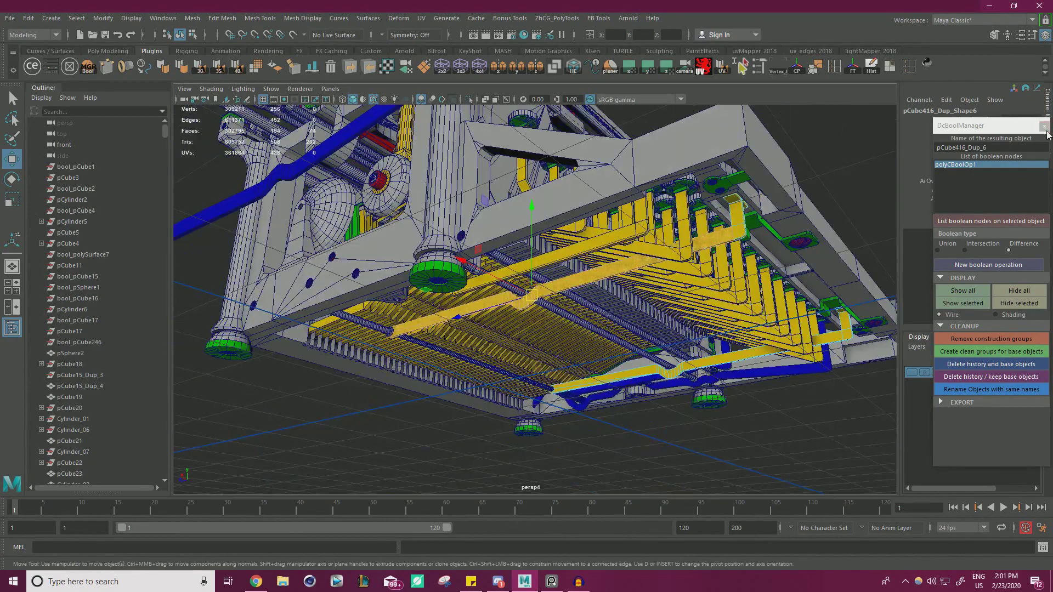
pyautogui.click(1043, 127)
pyautogui.click(762, 72)
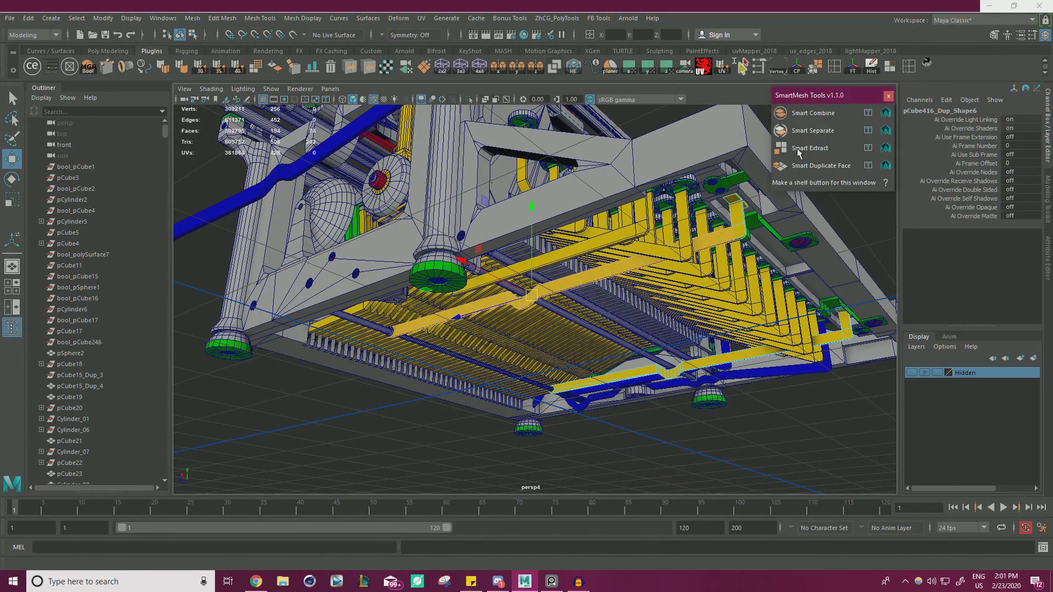
pyautogui.click(800, 168)
# Move the duplicated bar about 1.6 units along X toward the corner key's stem and isolate the two objects
pyautogui.keyDown('alt'); pyautogui.moveTo(631, 234); pyautogui.dragTo(531, 247); pyautogui.keyUp('alt')
pyautogui.scroll(-2, 531, 246)
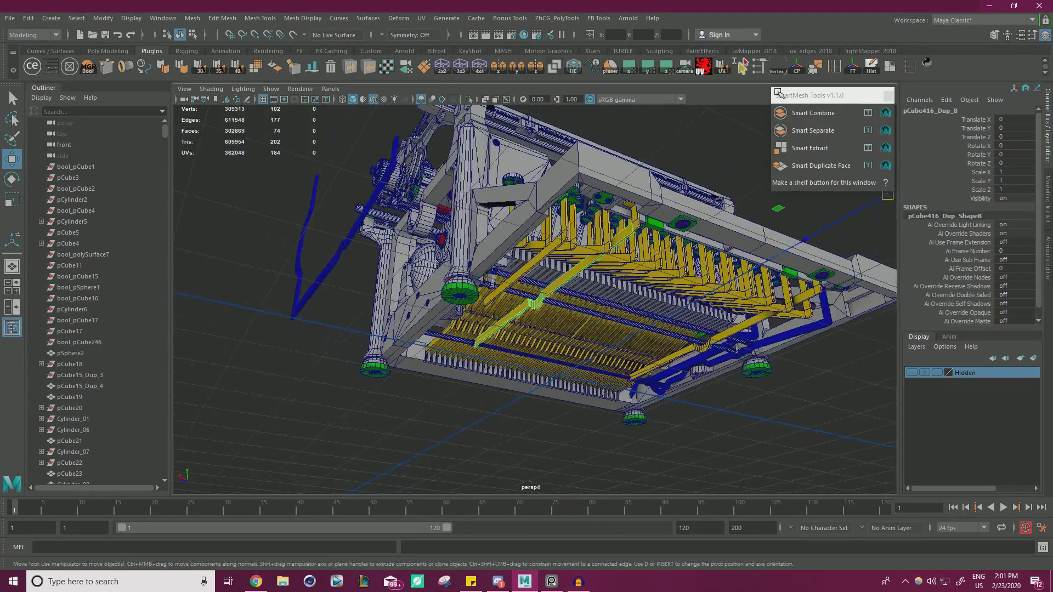
pyautogui.moveTo(482, 283)
pyautogui.mouseDown()
pyautogui.moveTo(436, 268)
pyautogui.moveTo(467, 278)
pyautogui.mouseUp()
pyautogui.scroll(3, 603, 275)
pyautogui.moveTo(622, 279)
pyautogui.keyDown('alt'); pyautogui.mouseDown()
pyautogui.moveTo(644, 258)
pyautogui.moveTo(638, 273)
pyautogui.moveTo(532, 203)
pyautogui.moveTo(593, 223)
pyautogui.moveTo(625, 265)
pyautogui.moveTo(627, 296)
pyautogui.mouseUp(); pyautogui.keyUp('alt')
pyautogui.click(532, 203)
pyautogui.click(468, 99)
# Delete the faces of the long extruded arm so only the upright stem piece remains
pyautogui.keyDown('alt'); pyautogui.moveTo(627, 296); pyautogui.dragTo(620, 224, button='middle'); pyautogui.keyUp('alt')
pyautogui.scroll(3, 603, 246)
pyautogui.moveTo(585, 266); pyautogui.dragTo(585, 296, button='right')
pyautogui.moveTo(399, 316); pyautogui.dragTo(499, 257)
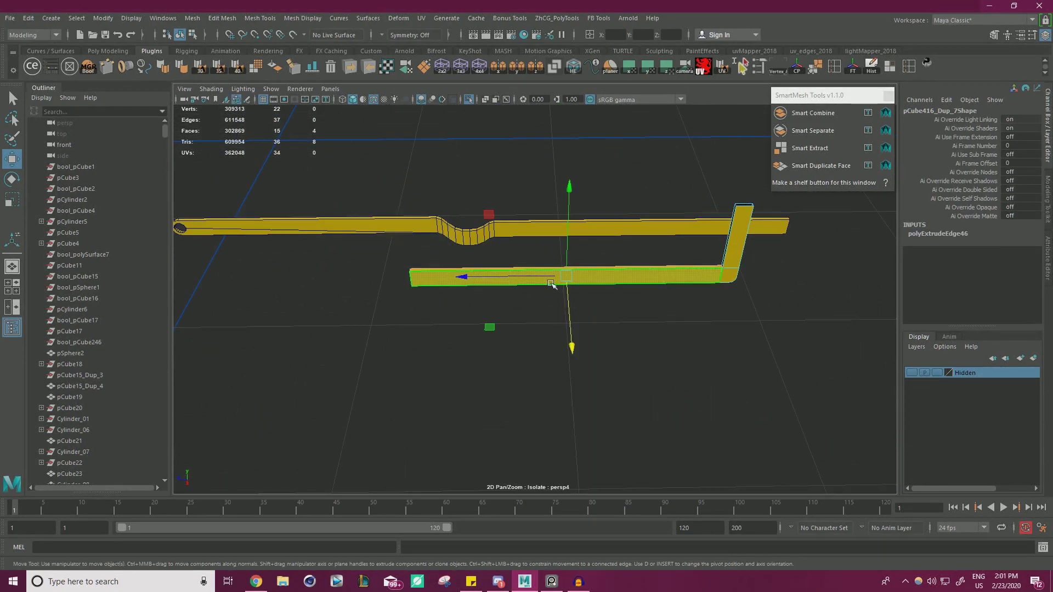
pyautogui.press('Delete')
# Snap the duplicated dipped bar to the stem's lower end, at about X 5.2, Y -0.5, Z 4.4
pyautogui.moveTo(559, 257); pyautogui.dragTo(592, 153, button='right')
pyautogui.click(751, 238)
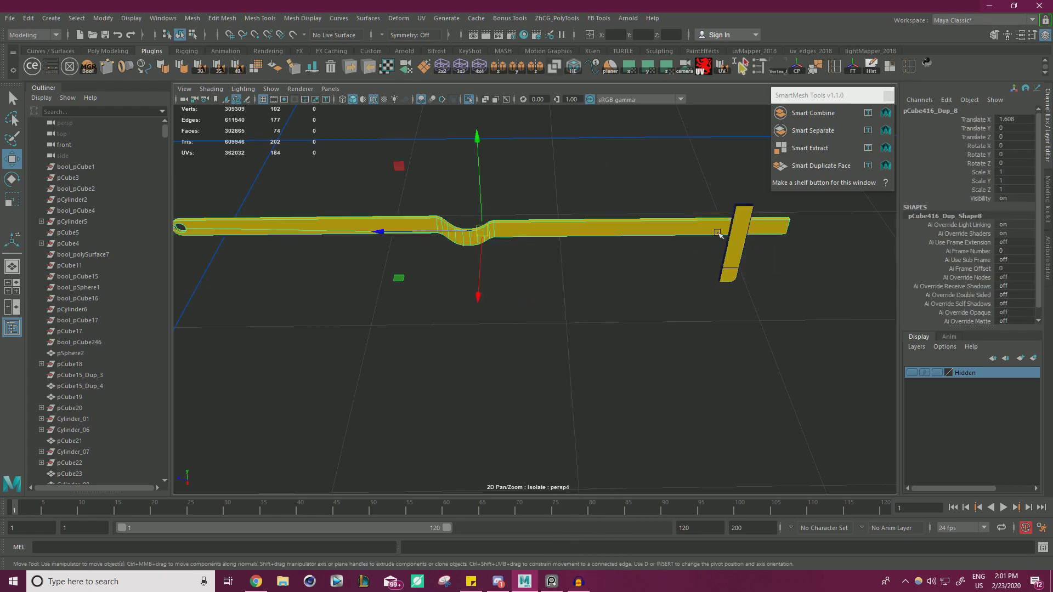
pyautogui.click(383, 306)
pyautogui.moveTo(469, 213); pyautogui.dragTo(519, 273)
pyautogui.moveTo(397, 280); pyautogui.dragTo(597, 286)
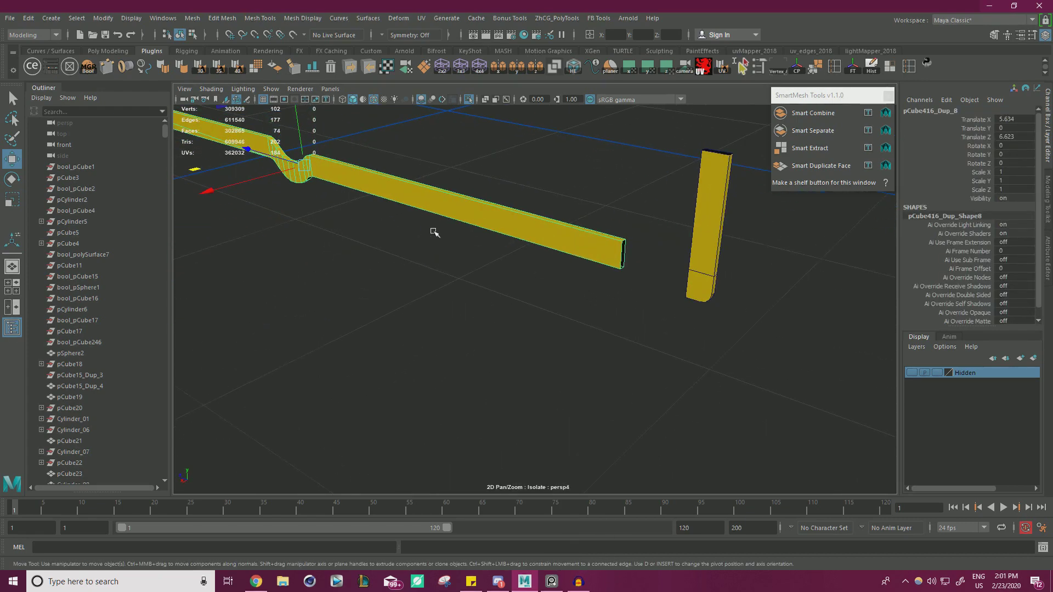
pyautogui.moveTo(333, 178); pyautogui.dragTo(613, 216)
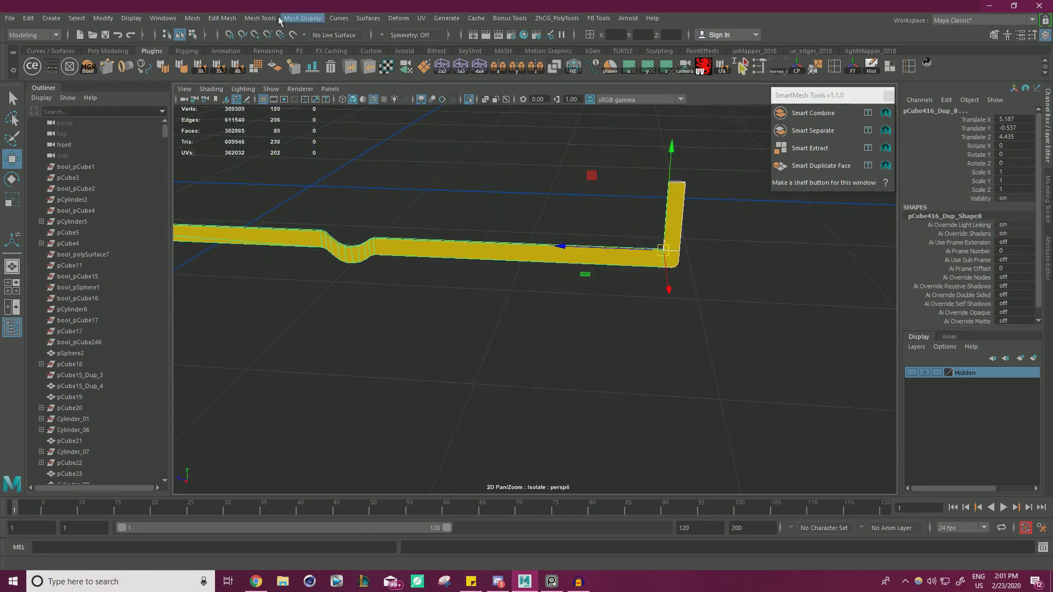
# Combine the bar with the stem and merge the coincident vertices at their joint using a distance threshold of 0
pyautogui.click(194, 20)
pyautogui.click(220, 59)
pyautogui.moveTo(571, 252); pyautogui.dragTo(529, 246, button='right')
pyautogui.keyDown('shift'); pyautogui.moveTo(740, 323); pyautogui.dragTo(778, 277, button='right'); pyautogui.keyUp('shift')
pyautogui.moveTo(638, 262); pyautogui.dragTo(685, 245, button='right')
pyautogui.scroll(-3, 647, 329)
pyautogui.keyDown('alt'); pyautogui.moveTo(631, 337); pyautogui.dragTo(773, 324, button='middle'); pyautogui.keyUp('alt')
# Select the lever's hole-end and dip vertices, exit isolation, and slide them lengthwise toward the underside rods
pyautogui.moveTo(469, 248); pyautogui.dragTo(416, 245, button='right')
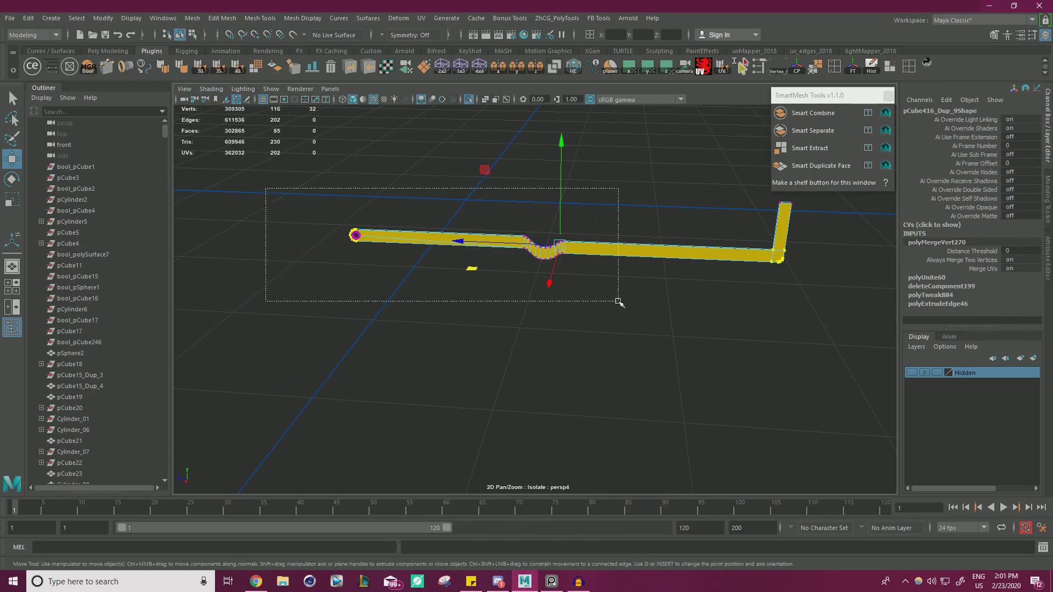
pyautogui.moveTo(619, 302); pyautogui.dragTo(618, 302)
pyautogui.click(343, 100)
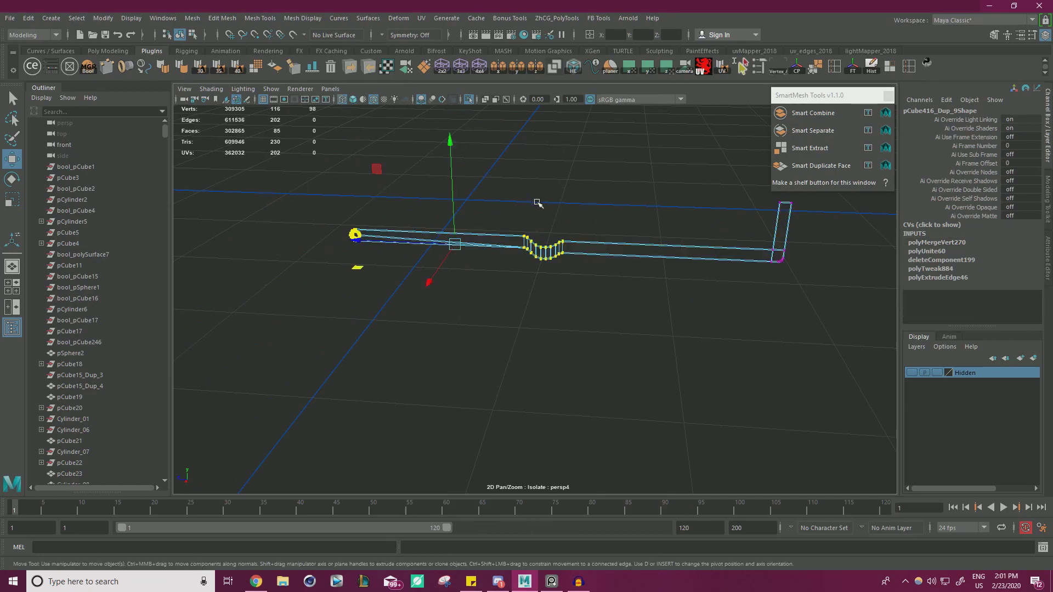
pyautogui.click(352, 100)
pyautogui.click(470, 98)
pyautogui.keyDown('alt'); pyautogui.moveTo(439, 285); pyautogui.dragTo(460, 245); pyautogui.keyUp('alt')
pyautogui.scroll(3, 353, 219)
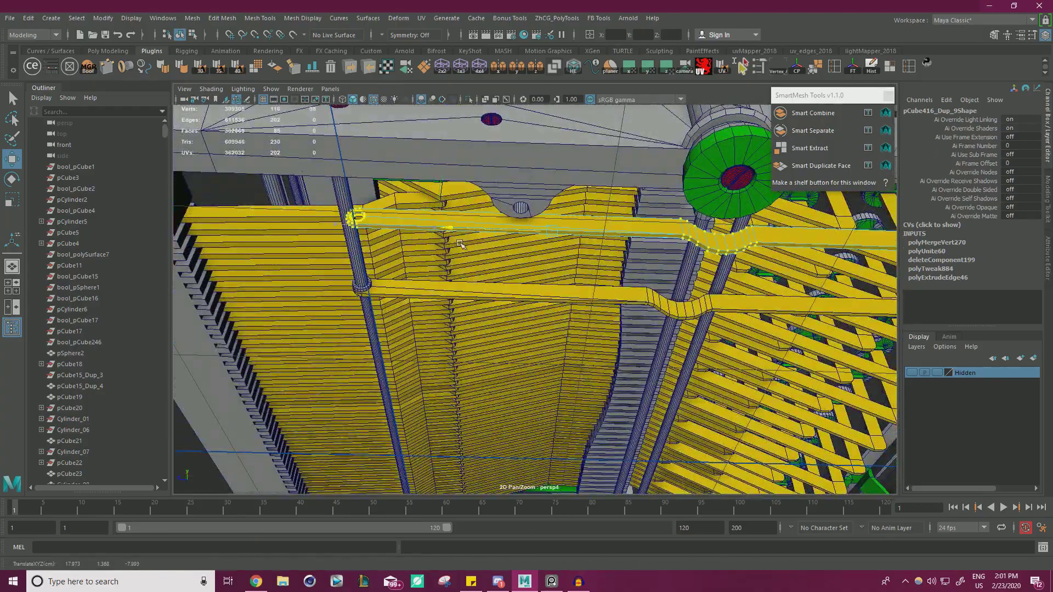
pyautogui.keyDown('alt'); pyautogui.moveTo(386, 232); pyautogui.dragTo(550, 297); pyautogui.keyUp('alt')
pyautogui.keyDown('alt'); pyautogui.moveTo(588, 240); pyautogui.dragTo(284, 302); pyautogui.keyUp('alt')
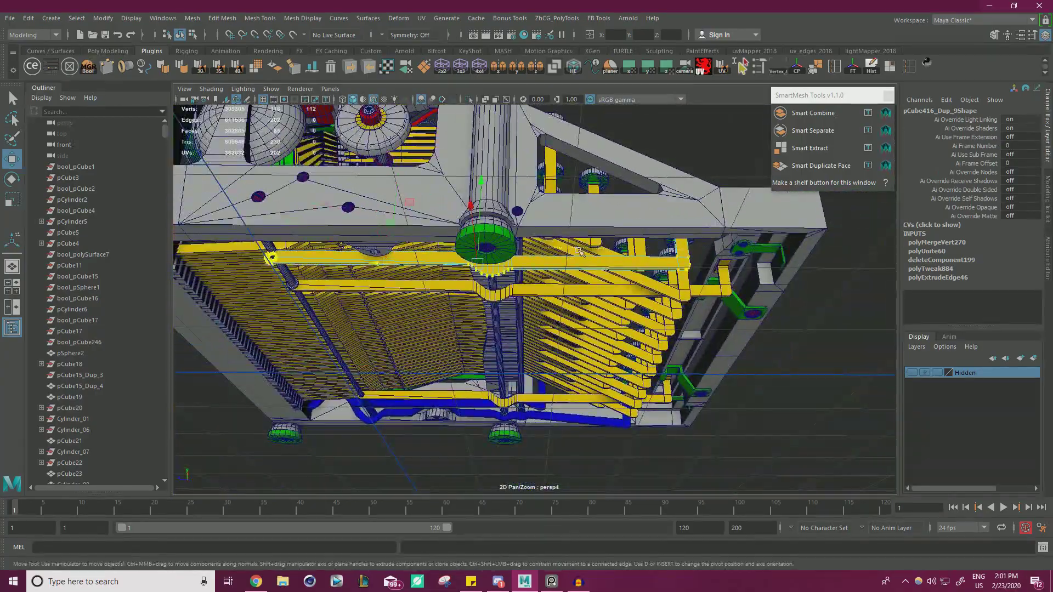
# Fine-tune the selected vertices so the lever's hole fits around the pivot rod and its dip around the cross rod
pyautogui.keyDown('alt'); pyautogui.moveTo(626, 250); pyautogui.dragTo(686, 258, button='right'); pyautogui.keyUp('alt')
pyautogui.keyDown('alt'); pyautogui.moveTo(686, 258); pyautogui.dragTo(526, 247); pyautogui.keyUp('alt')
pyautogui.keyDown('alt'); pyautogui.moveTo(526, 247); pyautogui.dragTo(693, 301, button='middle'); pyautogui.keyUp('alt')
pyautogui.keyDown('alt'); pyautogui.moveTo(692, 301); pyautogui.dragTo(760, 315); pyautogui.keyUp('alt')
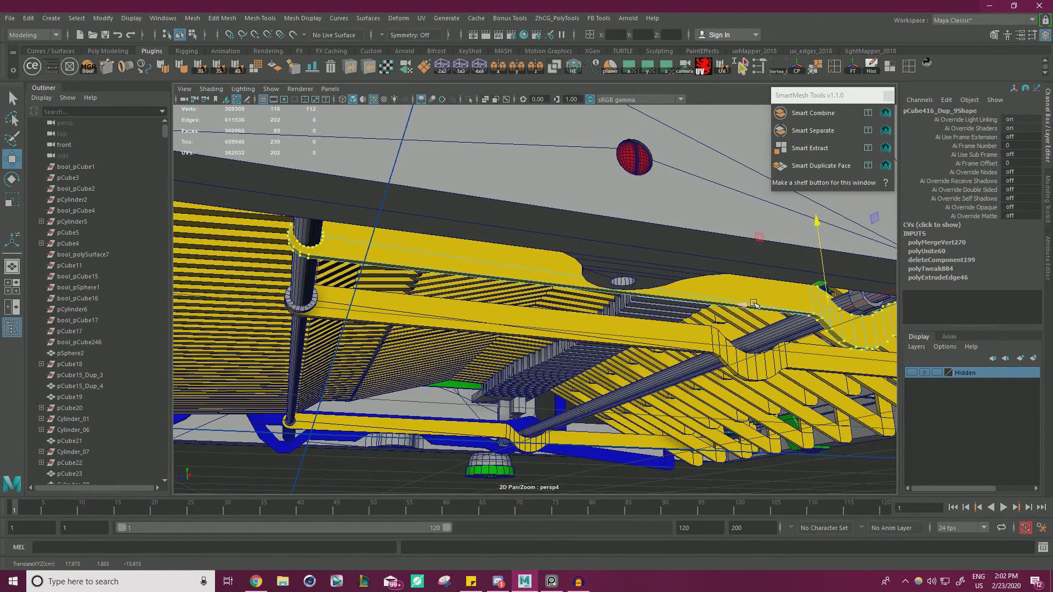
pyautogui.keyDown('alt'); pyautogui.moveTo(456, 299); pyautogui.dragTo(787, 255); pyautogui.keyUp('alt')
pyautogui.keyDown('alt'); pyautogui.moveTo(788, 256); pyautogui.dragTo(548, 307, button='right'); pyautogui.keyUp('alt')
pyautogui.moveTo(549, 307)
pyautogui.keyDown('alt'); pyautogui.mouseDown()
pyautogui.moveTo(630, 279)
pyautogui.moveTo(553, 291)
pyautogui.mouseUp(); pyautogui.keyUp('alt')
# Examine the typewriter's side frame and the blue lever profile running around it from several angles
pyautogui.keyDown('alt'); pyautogui.moveTo(631, 277); pyautogui.dragTo(441, 282, button='right'); pyautogui.keyUp('alt')
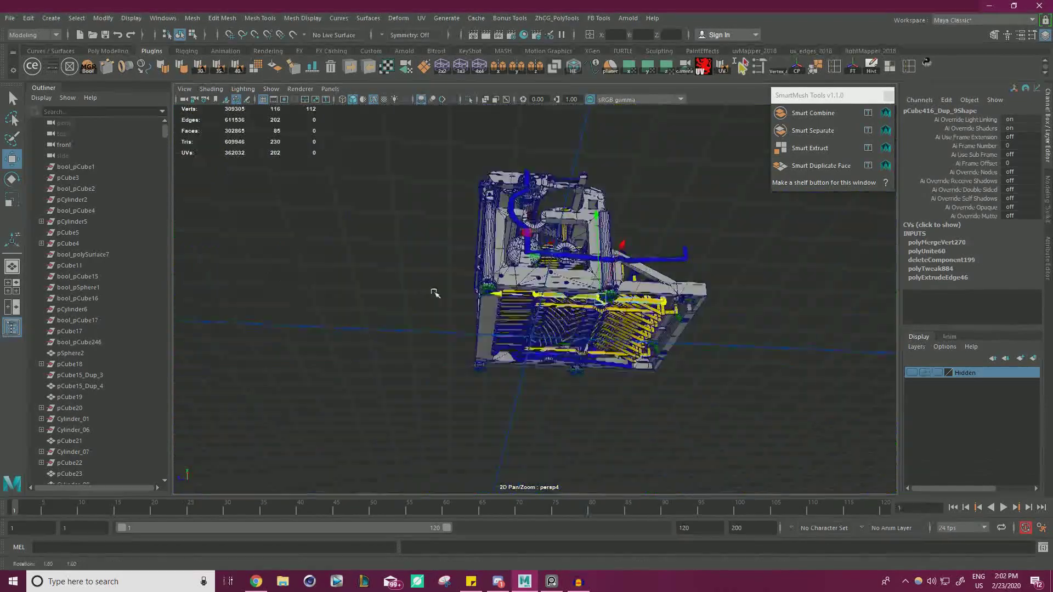
pyautogui.keyDown('alt'); pyautogui.moveTo(441, 282); pyautogui.dragTo(503, 343); pyautogui.keyUp('alt')
pyautogui.keyDown('alt'); pyautogui.moveTo(503, 343); pyautogui.dragTo(658, 357, button='right'); pyautogui.keyUp('alt')
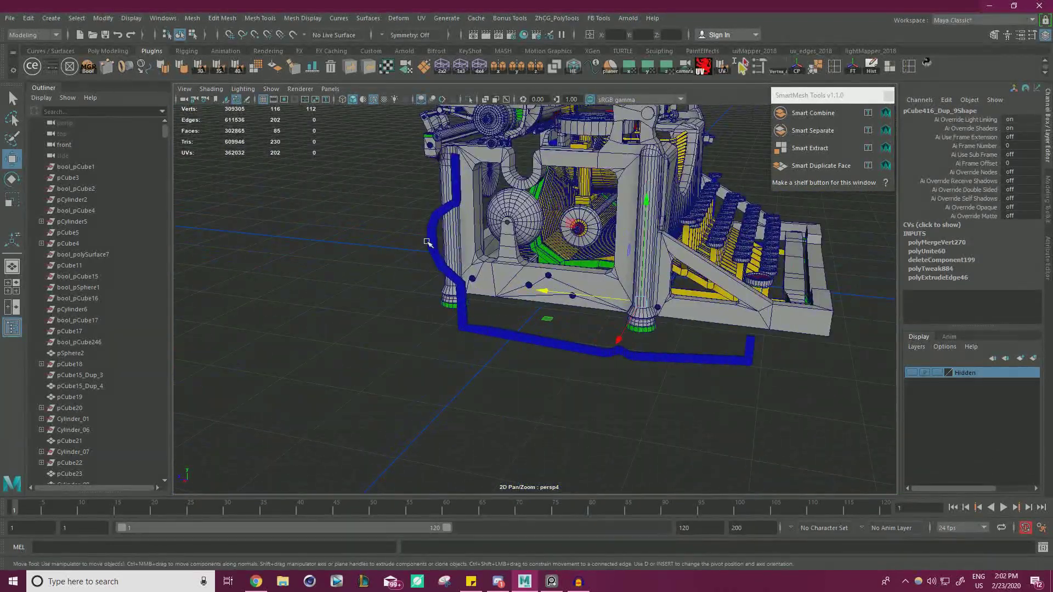
pyautogui.keyDown('alt'); pyautogui.moveTo(486, 165); pyautogui.dragTo(506, 236, button='middle'); pyautogui.keyUp('alt')
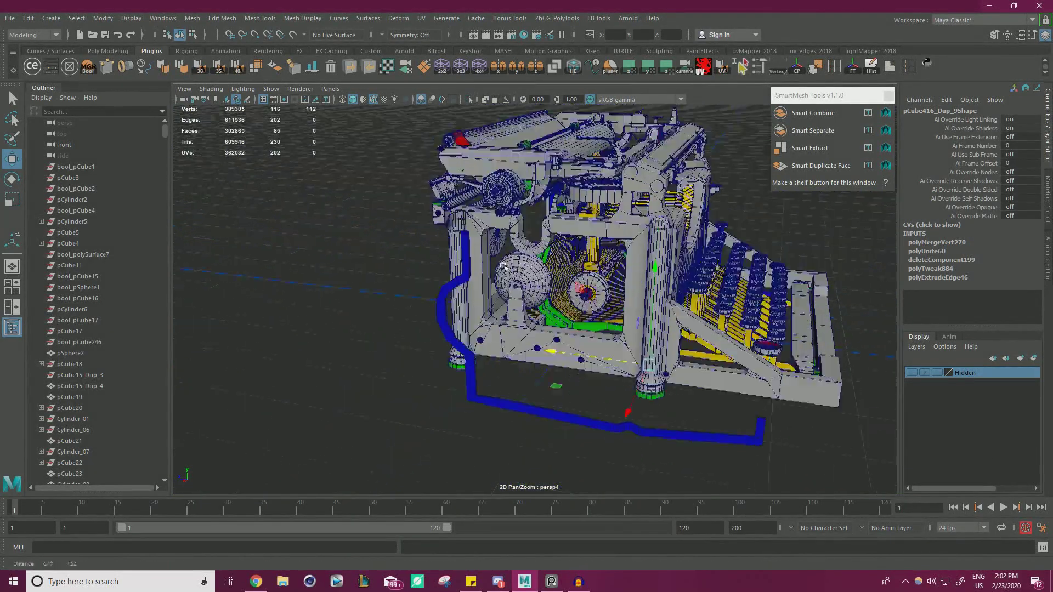
pyautogui.keyDown('alt'); pyautogui.moveTo(506, 236); pyautogui.dragTo(560, 291, button='right'); pyautogui.keyUp('alt')
pyautogui.keyDown('alt'); pyautogui.moveTo(560, 291); pyautogui.dragTo(544, 257); pyautogui.keyUp('alt')
pyautogui.click(491, 167)
pyautogui.keyDown('alt'); pyautogui.moveTo(524, 197); pyautogui.dragTo(376, 256, button='right'); pyautogui.keyUp('alt')
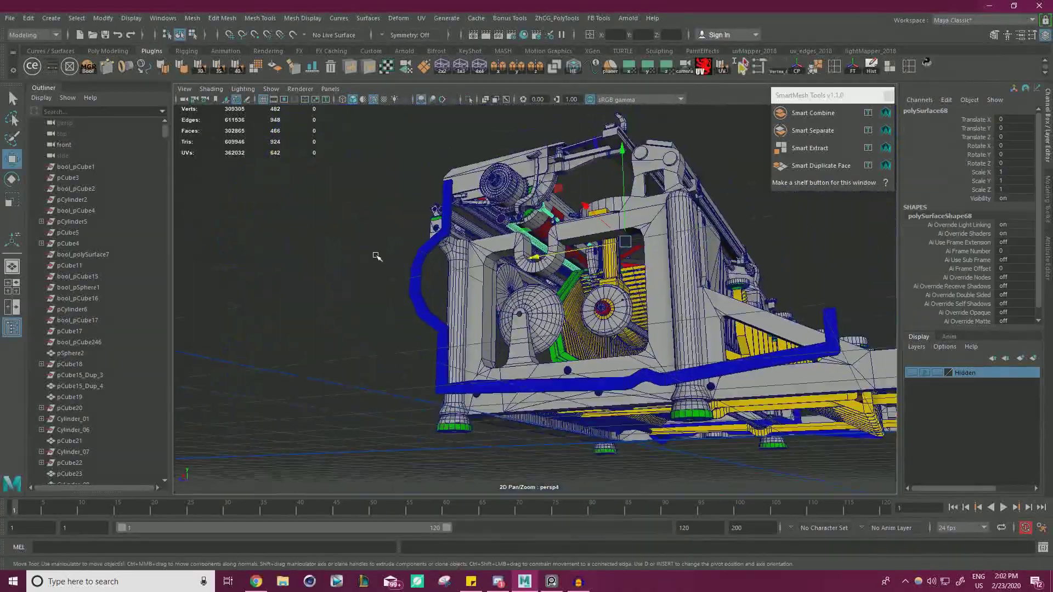
pyautogui.keyDown('alt'); pyautogui.moveTo(376, 256); pyautogui.dragTo(498, 286); pyautogui.keyUp('alt')
pyautogui.keyDown('alt'); pyautogui.moveTo(498, 286); pyautogui.dragTo(504, 343, button='middle'); pyautogui.keyUp('alt')
pyautogui.keyDown('alt'); pyautogui.moveTo(504, 343); pyautogui.dragTo(564, 349, button='right'); pyautogui.keyUp('alt')
pyautogui.keyDown('alt'); pyautogui.moveTo(564, 348); pyautogui.dragTo(470, 317); pyautogui.keyUp('alt')
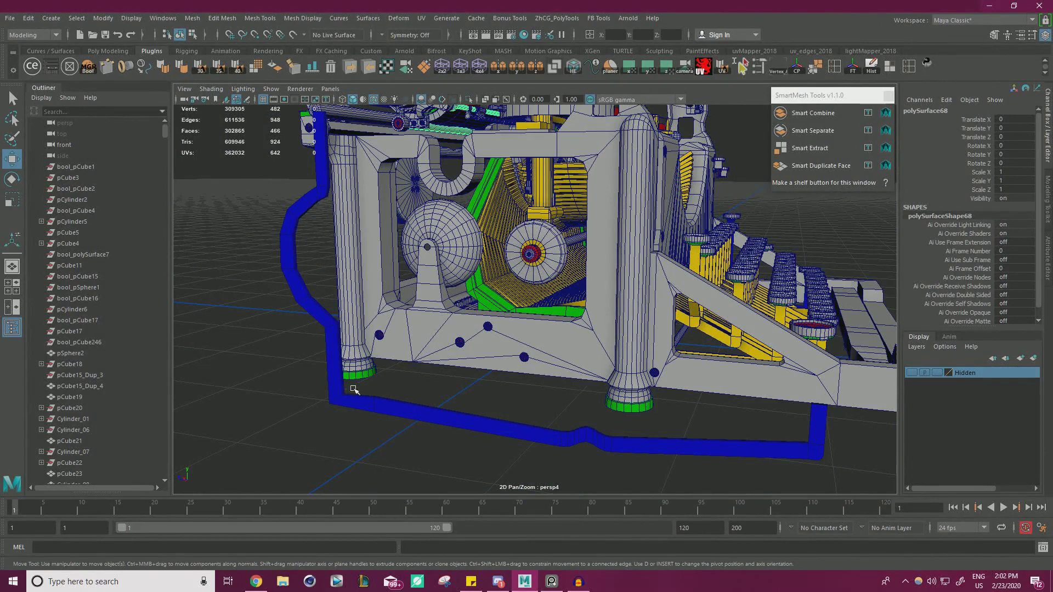
# Switch to the reference image board and look over the photos of the typewriter's side-frame mechanism
pyautogui.moveTo(0, 329); pyautogui.dragTo(616, 302, button='right')
pyautogui.scroll(-8, 597, 307)
pyautogui.moveTo(593, 82); pyautogui.dragTo(594, 451, button='middle')
pyautogui.scroll(-3, 499, 408)
pyautogui.scroll(5, 482, 333)
pyautogui.moveTo(192, 170); pyautogui.dragTo(383, 377, button='middle')
pyautogui.scroll(2, 383, 376)
pyautogui.moveTo(338, 274); pyautogui.dragTo(410, 317, button='middle')
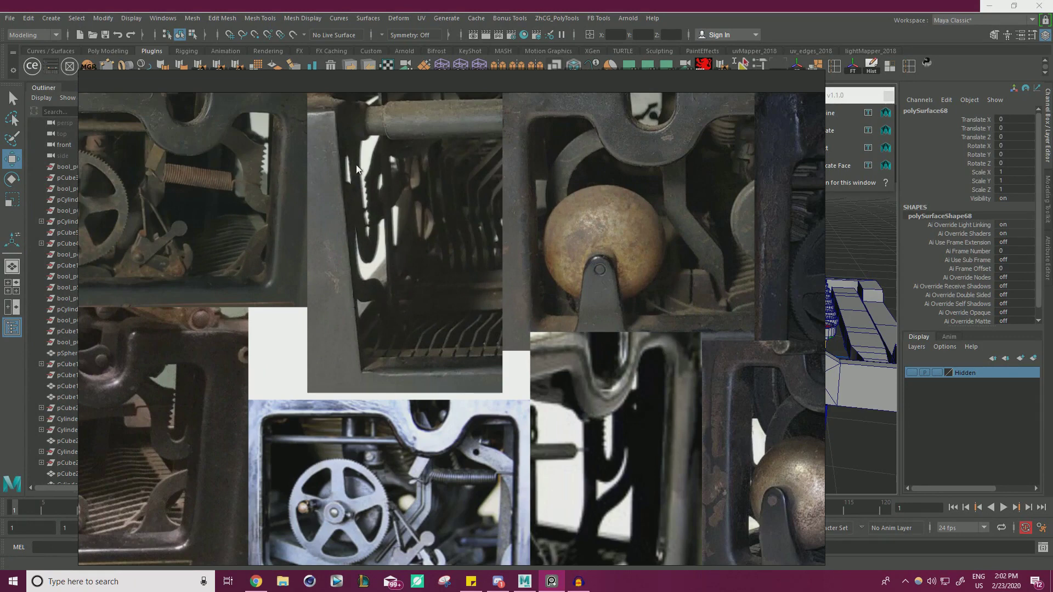
pyautogui.scroll(-2, 358, 262)
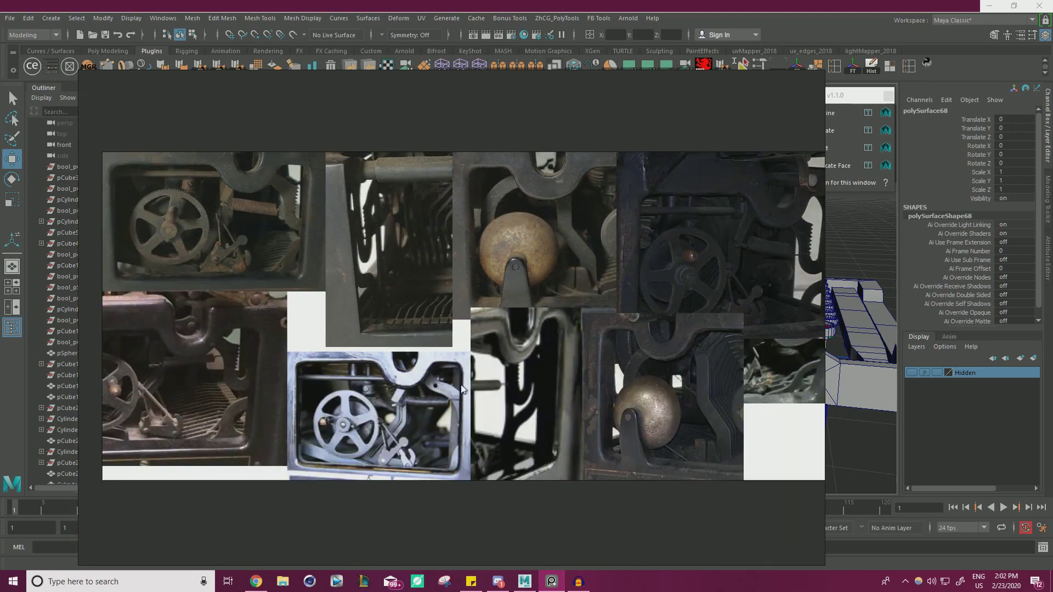
# Examine the reference photos of the round bell and the curved arm beneath the frame's U-shaped notch
pyautogui.moveTo(645, 427); pyautogui.dragTo(453, 374, button='middle')
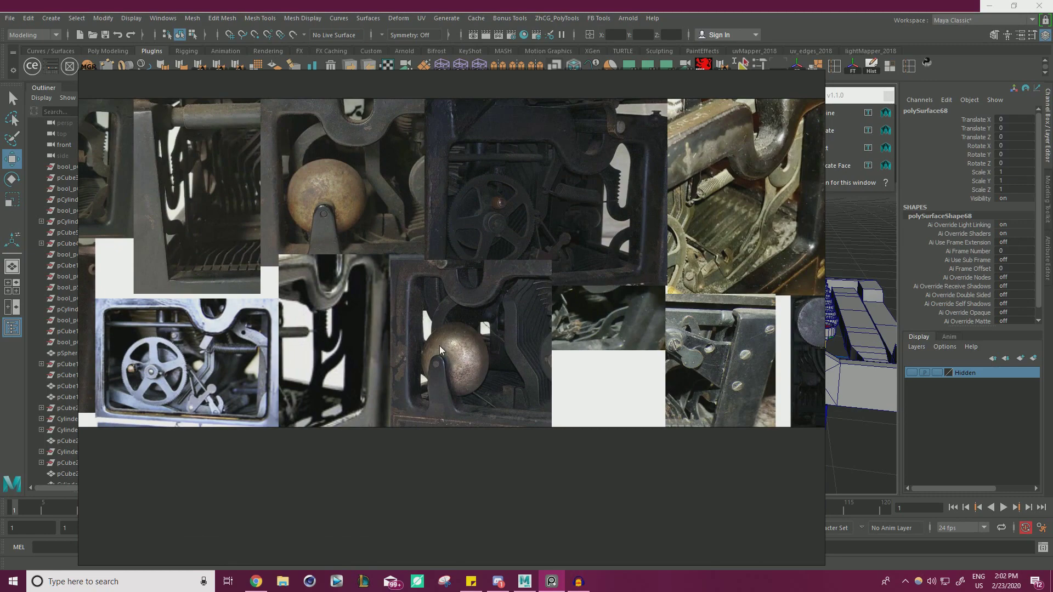
pyautogui.scroll(3, 439, 346)
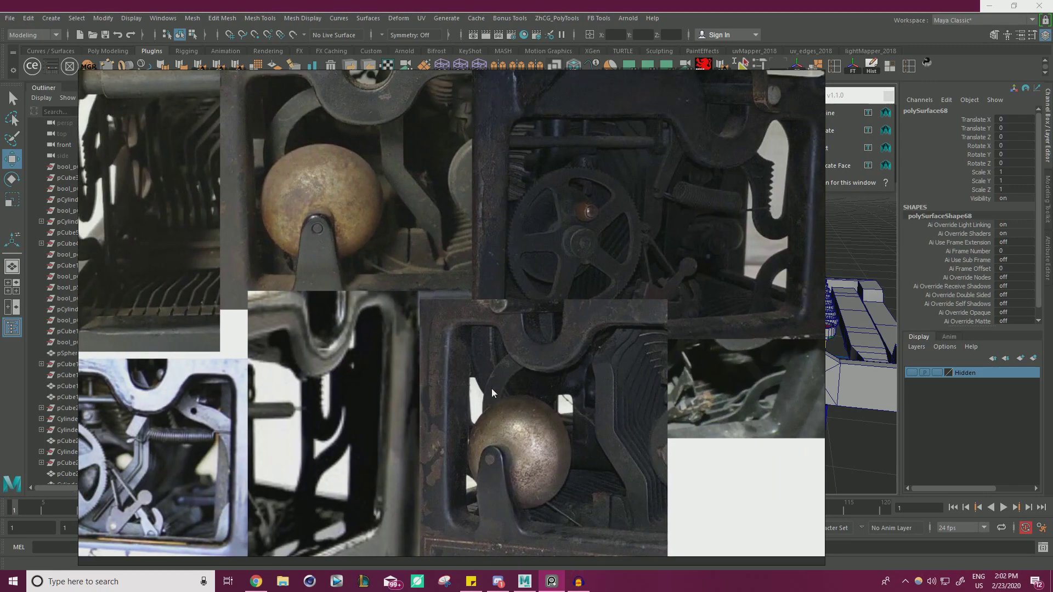
pyautogui.moveTo(480, 371); pyautogui.dragTo(476, 436, button='middle')
pyautogui.moveTo(433, 408); pyautogui.dragTo(449, 453, button='middle')
pyautogui.moveTo(510, 546); pyautogui.dragTo(541, 419, button='middle')
pyautogui.scroll(2, 542, 419)
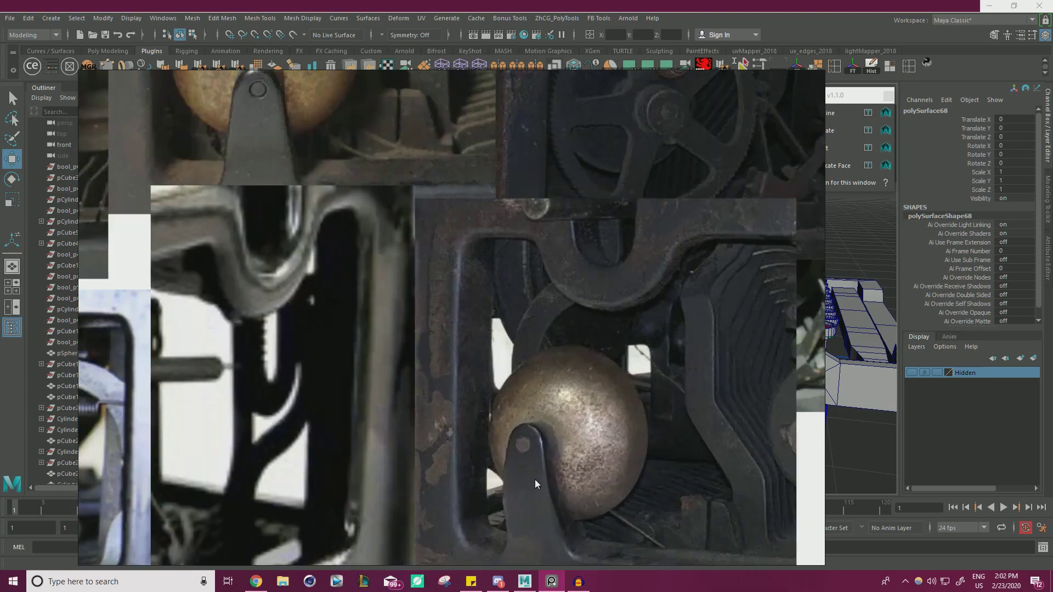
pyautogui.moveTo(584, 288); pyautogui.dragTo(563, 358, button='middle')
pyautogui.moveTo(525, 398); pyautogui.dragTo(490, 452, button='middle')
pyautogui.scroll(3, 490, 452)
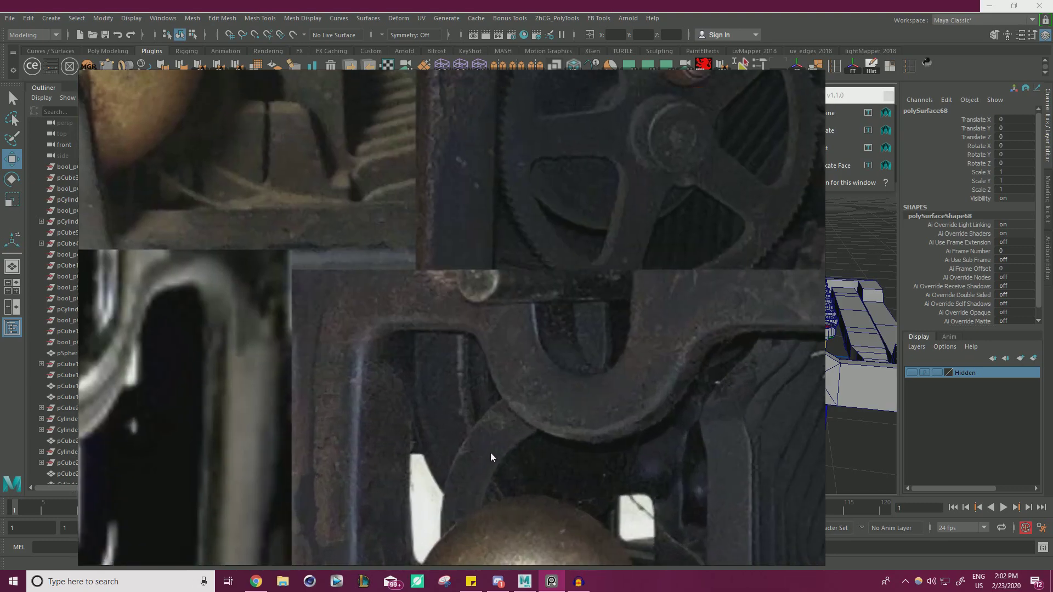
pyautogui.moveTo(597, 311); pyautogui.dragTo(582, 373, button='middle')
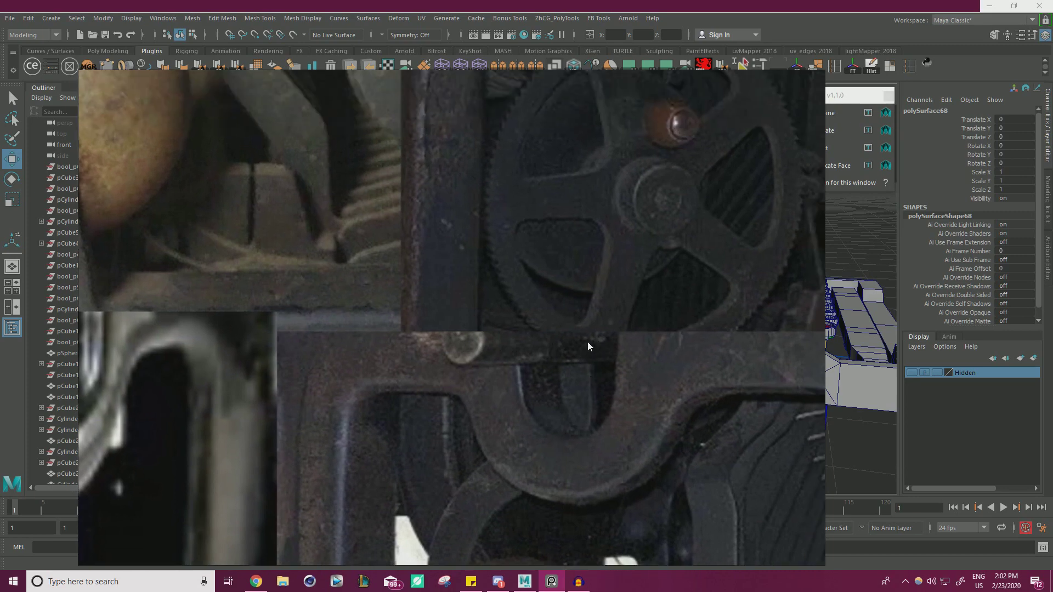
pyautogui.scroll(-5, 544, 356)
# Return to Maya and compare the modelled frame opening around the bell and U-shaped notch with the references
pyautogui.moveTo(542, 359); pyautogui.dragTo(0, 280, button='right')
pyautogui.keyDown('alt'); pyautogui.moveTo(491, 322); pyautogui.dragTo(622, 472, button='middle'); pyautogui.keyUp('alt')
pyautogui.scroll(5, 622, 471)
pyautogui.keyDown('alt'); pyautogui.moveTo(622, 472); pyautogui.dragTo(673, 327); pyautogui.keyUp('alt')
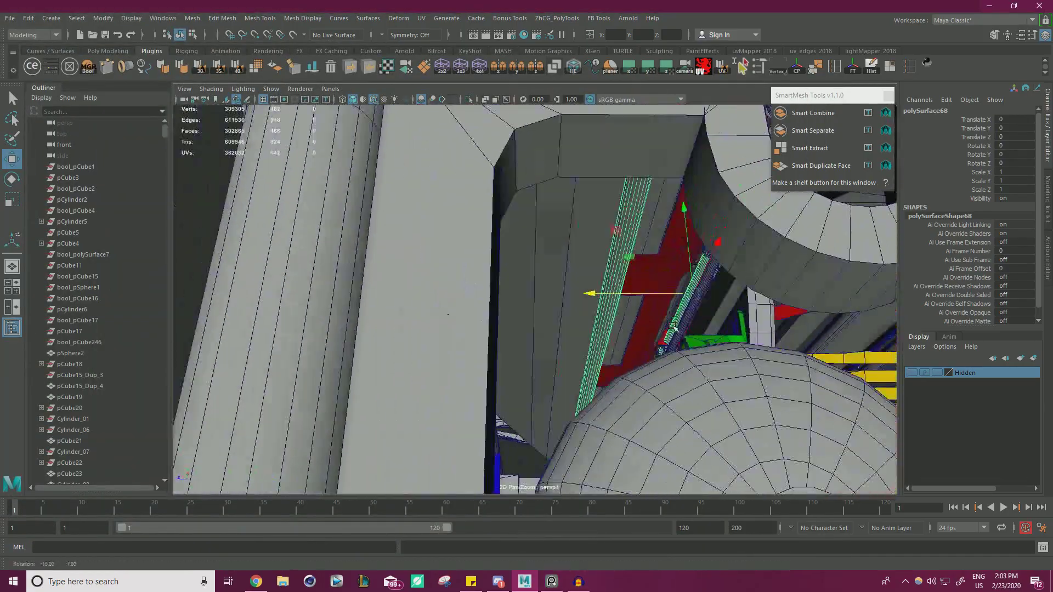
pyautogui.moveTo(621, 246)
pyautogui.keyDown('alt'); pyautogui.mouseDown()
pyautogui.moveTo(554, 266)
pyautogui.moveTo(614, 243)
pyautogui.mouseUp(); pyautogui.keyUp('alt')
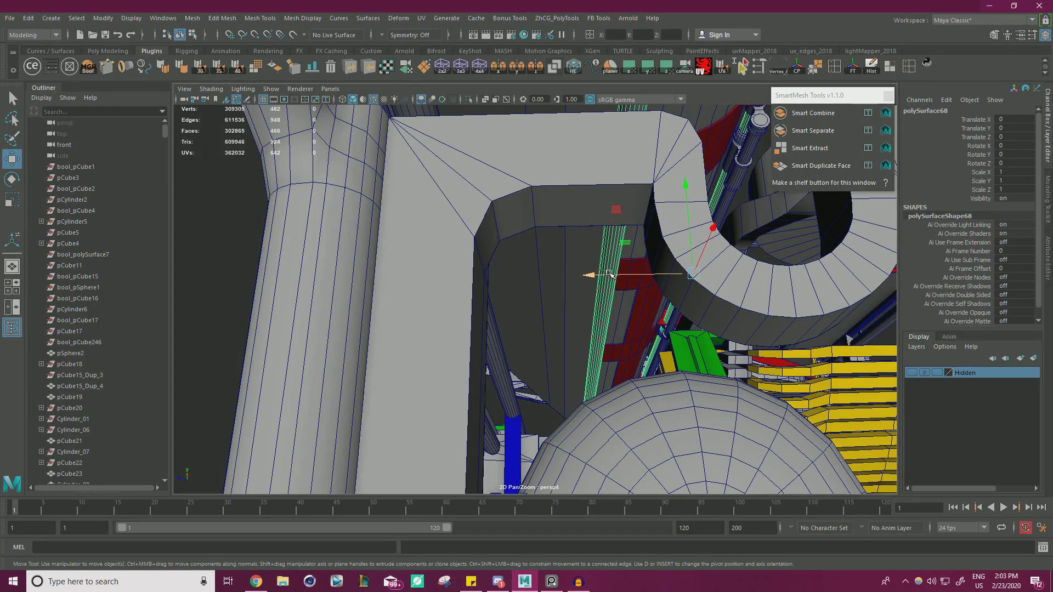
pyautogui.keyDown('alt'); pyautogui.moveTo(737, 284); pyautogui.dragTo(558, 251); pyautogui.keyUp('alt')
pyautogui.scroll(-8, 661, 295)
pyautogui.scroll(3, 661, 295)
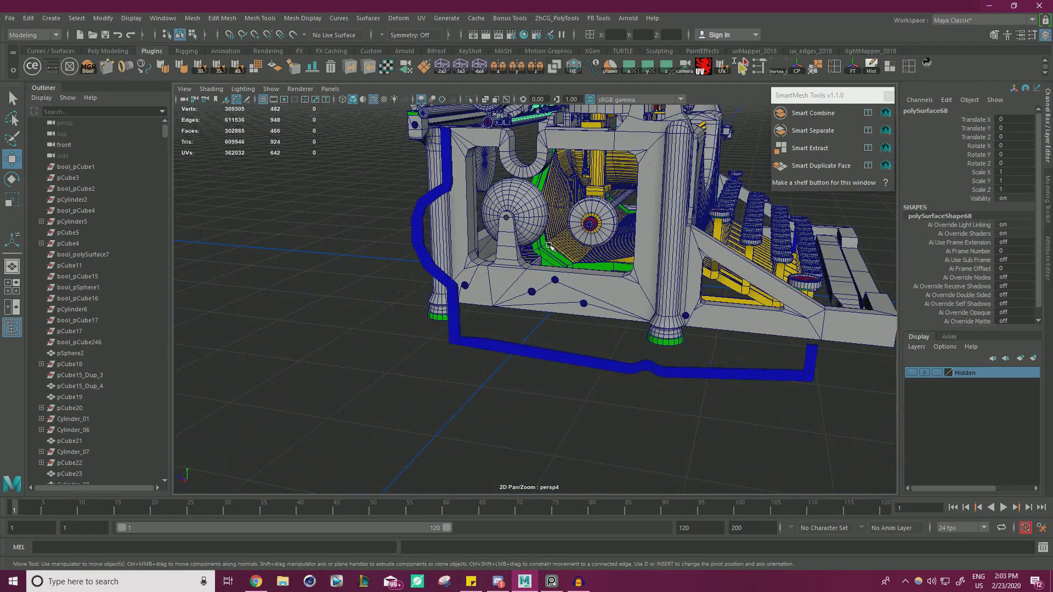
# Select the original dipped yellow bar attached to the underside pivot rod and isolate it
pyautogui.keyDown('alt'); pyautogui.moveTo(593, 318); pyautogui.dragTo(684, 291); pyautogui.keyUp('alt')
pyautogui.scroll(3, 668, 295)
pyautogui.keyDown('alt'); pyautogui.moveTo(596, 268); pyautogui.dragTo(541, 274); pyautogui.keyUp('alt')
pyautogui.keyDown('alt'); pyautogui.moveTo(541, 275); pyautogui.dragTo(615, 262, button='right'); pyautogui.keyUp('alt')
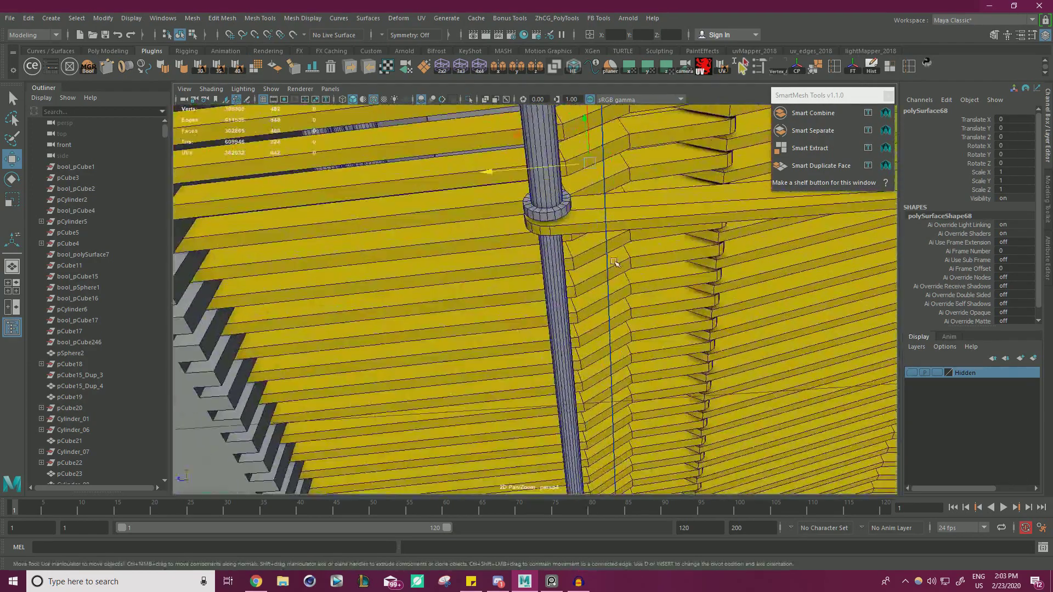
pyautogui.click(607, 222)
pyautogui.click(468, 99)
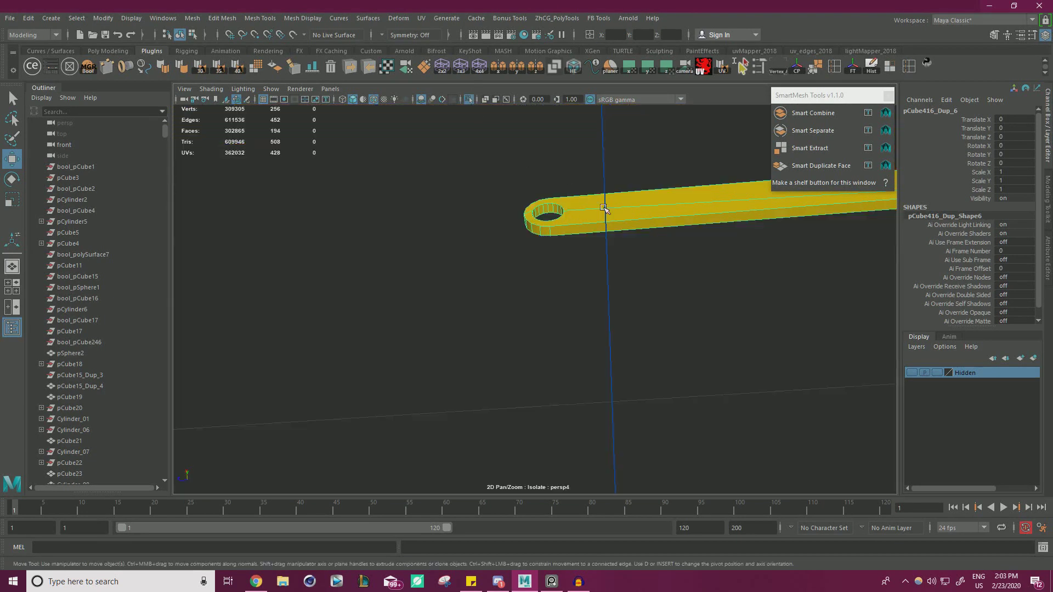
# Delete the edges forming the rounded outline at the bar's hole end, keeping the hole
pyautogui.scroll(10, 690, 289)
pyautogui.keyDown('alt'); pyautogui.moveTo(653, 292); pyautogui.dragTo(640, 265); pyautogui.keyUp('alt')
pyautogui.moveTo(612, 253); pyautogui.dragTo(611, 222, button='right')
pyautogui.keyDown('alt'); pyautogui.moveTo(599, 257); pyautogui.dragTo(595, 229); pyautogui.keyUp('alt')
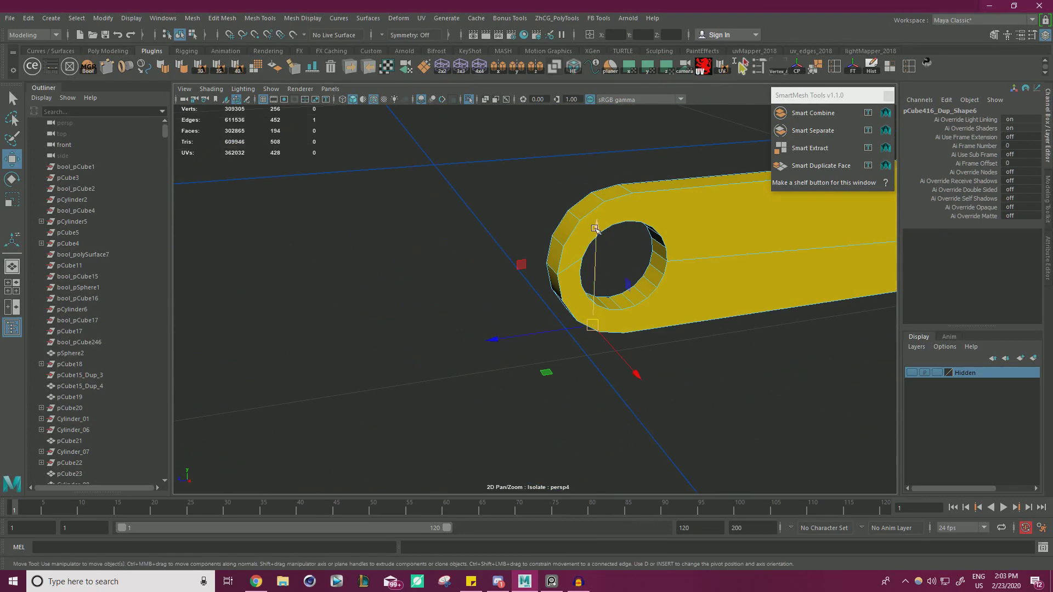
pyautogui.hotkey('ctrl', 'Delete')
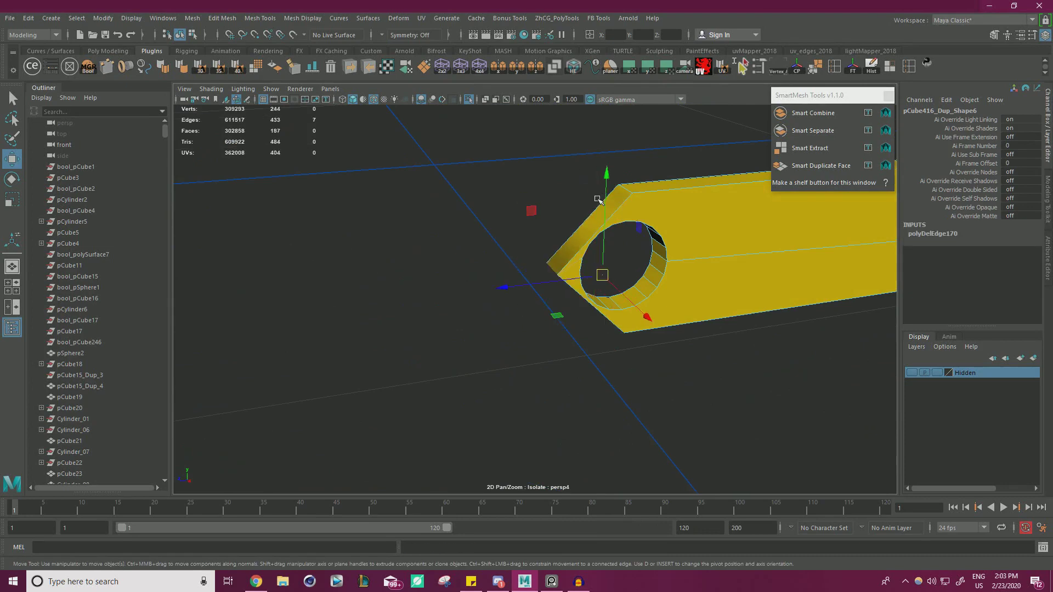
# Square off the bar's hole end by moving its lower and upper corner edges out to the end line
pyautogui.keyDown('alt'); pyautogui.moveTo(594, 217); pyautogui.dragTo(613, 285); pyautogui.keyUp('alt')
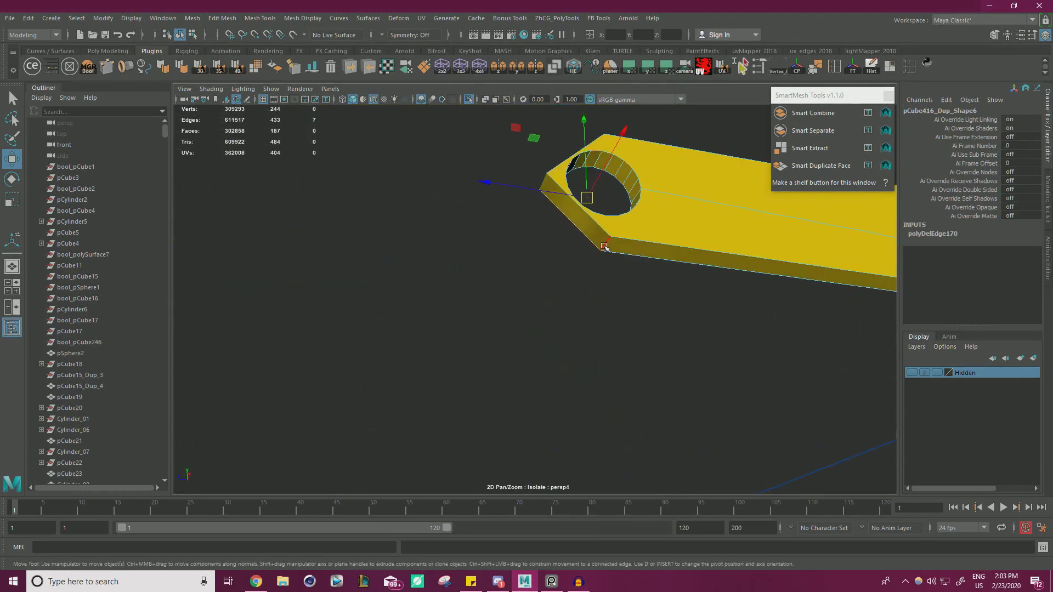
pyautogui.moveTo(530, 246); pyautogui.dragTo(628, 258)
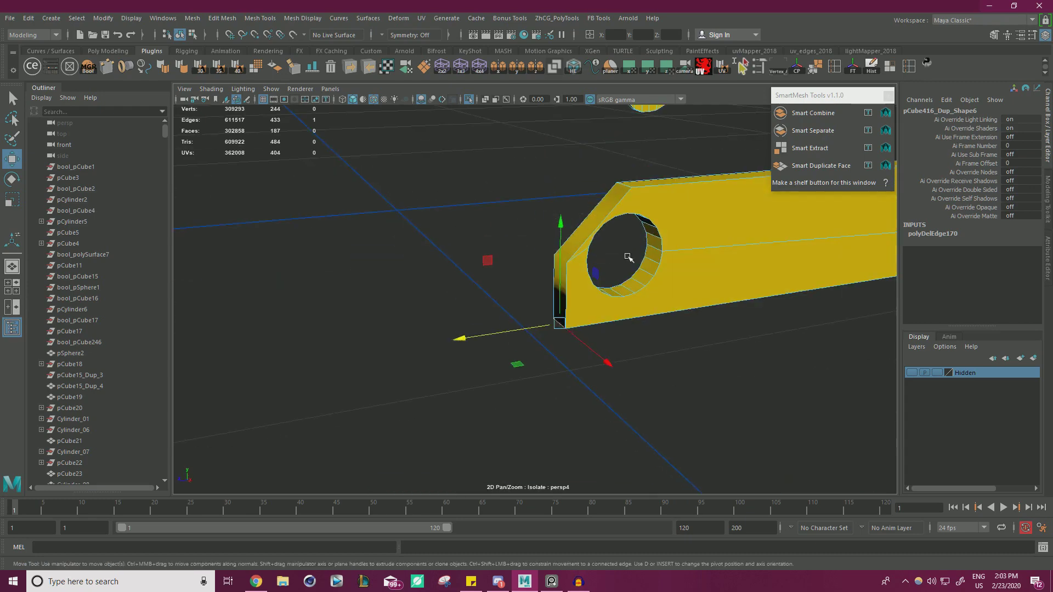
pyautogui.moveTo(574, 200); pyautogui.dragTo(564, 259, button='middle')
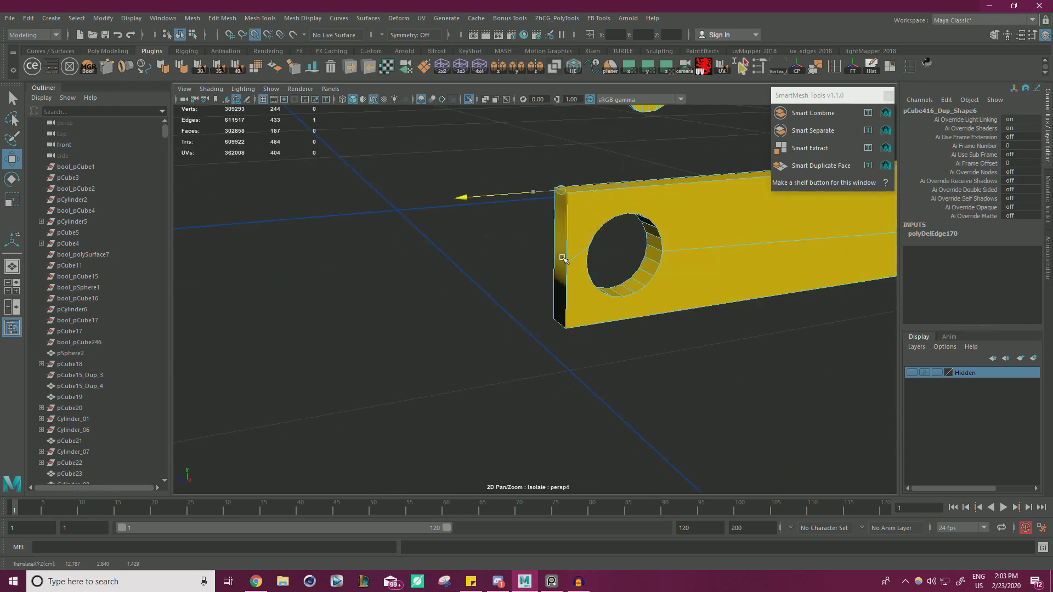
# Snap the two middle vertices on the squared end up to the bar's top corners
pyautogui.moveTo(575, 255); pyautogui.dragTo(545, 258, button='right')
pyautogui.click(566, 263)
pyautogui.moveTo(567, 266); pyautogui.dragTo(557, 211)
pyautogui.click(554, 257)
pyautogui.moveTo(553, 256); pyautogui.dragTo(556, 199)
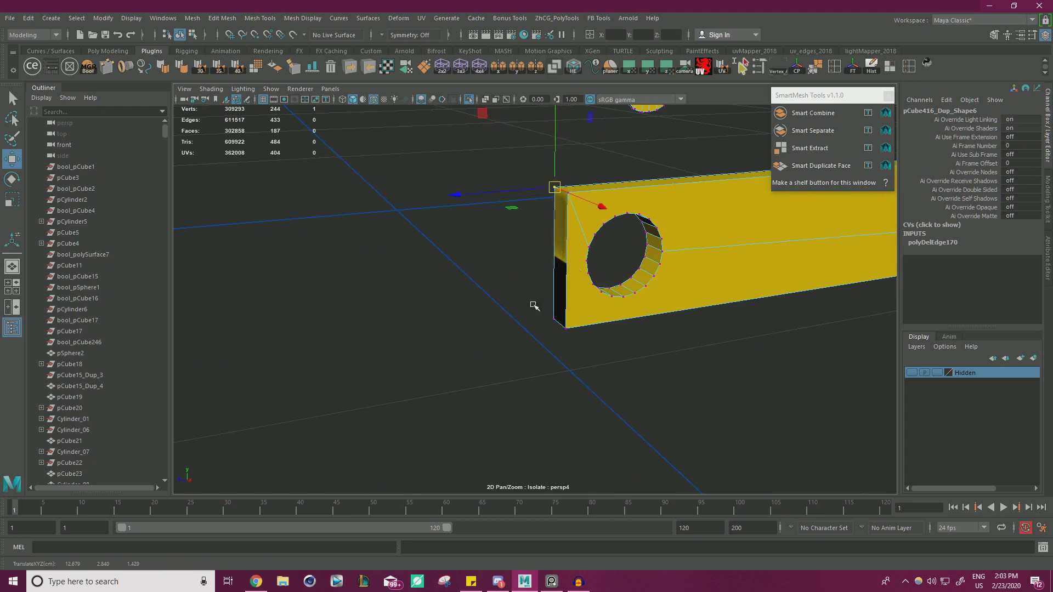
# Merge the overlapping vertices on the bar's squared end and soften/harden its edges at a 40-degree angle
pyautogui.keyDown('shift'); pyautogui.moveTo(454, 240); pyautogui.dragTo(511, 198, button='right'); pyautogui.keyUp('shift')
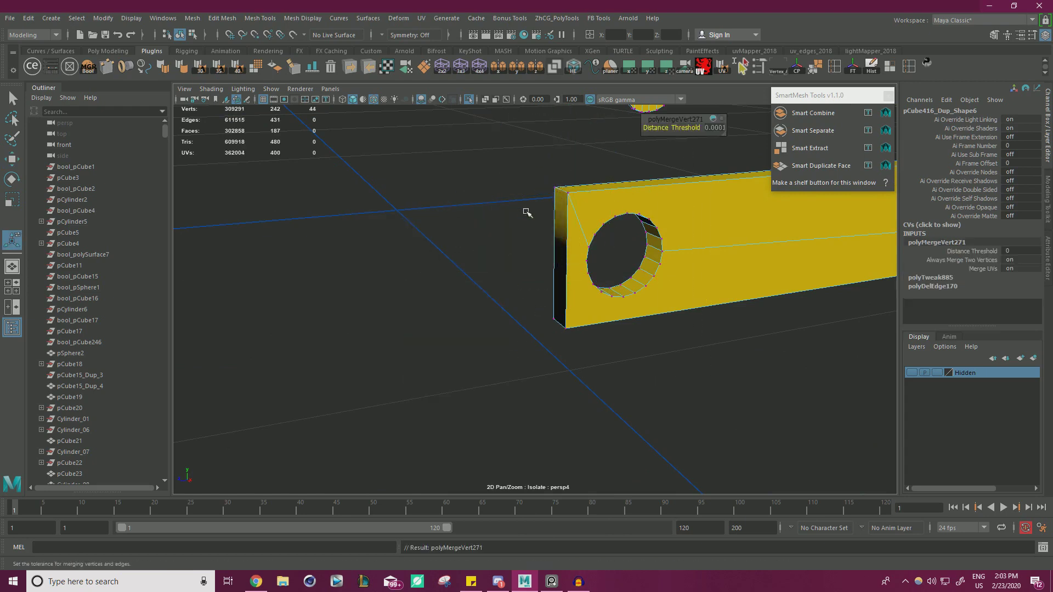
pyautogui.scroll(-1, 586, 241)
pyautogui.moveTo(594, 238); pyautogui.dragTo(672, 244, button='right')
pyautogui.press('F8')
pyautogui.press('w')
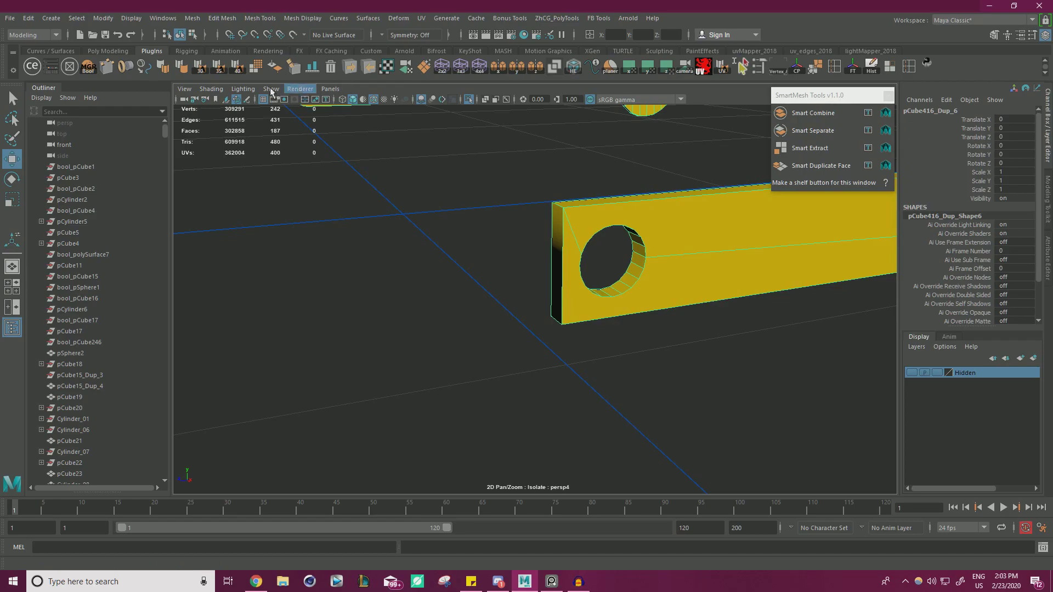
pyautogui.click(237, 70)
# Bring back the full model and extrude the bar's end face back to the corner of the blue guide bar
pyautogui.scroll(-3, 231, 186)
pyautogui.keyDown('alt'); pyautogui.moveTo(230, 186); pyautogui.dragTo(446, 157); pyautogui.keyUp('alt')
pyautogui.click(468, 100)
pyautogui.scroll(3, 558, 235)
pyautogui.keyDown('alt'); pyautogui.moveTo(559, 235); pyautogui.dragTo(717, 277); pyautogui.keyUp('alt')
pyautogui.press('F8')
pyautogui.keyDown('alt'); pyautogui.moveTo(583, 227); pyautogui.dragTo(506, 265); pyautogui.keyUp('alt')
pyautogui.scroll(-3, 378, 245)
pyautogui.scroll(3, 378, 244)
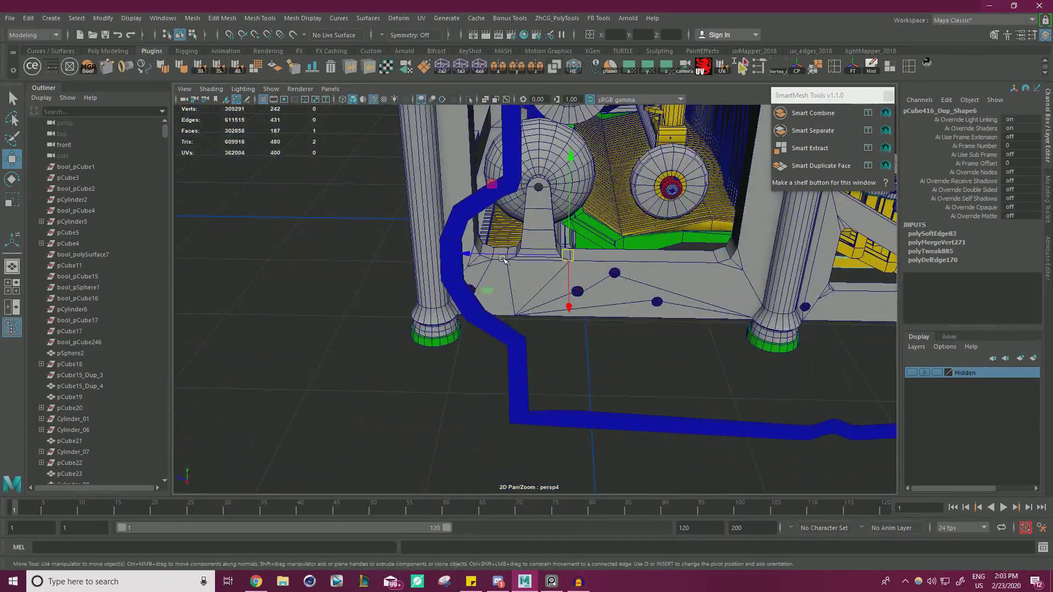
pyautogui.press('4')
pyautogui.keyDown('shift'); pyautogui.moveTo(528, 256); pyautogui.dragTo(484, 254); pyautogui.keyUp('shift')
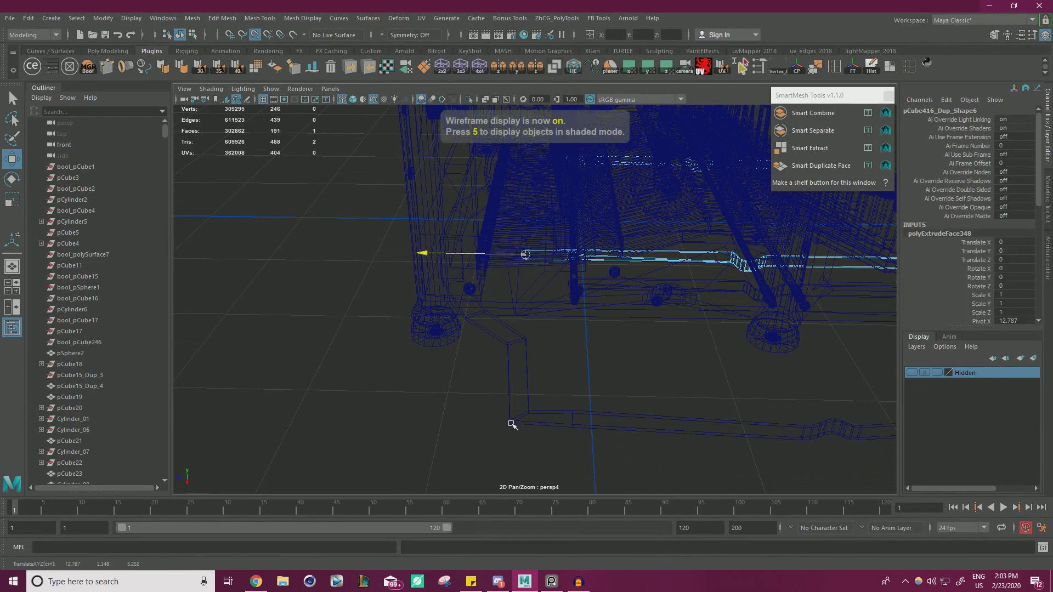
# Cut an edge loop across the extended bar near its end, under the typewriter frame
pyautogui.keyDown('alt'); pyautogui.moveTo(513, 308); pyautogui.dragTo(754, 378, button='right'); pyautogui.keyUp('alt')
pyautogui.keyDown('alt'); pyautogui.moveTo(754, 377); pyautogui.dragTo(680, 162); pyautogui.keyUp('alt')
pyautogui.keyDown('alt'); pyautogui.moveTo(502, 323); pyautogui.dragTo(524, 291); pyautogui.keyUp('alt')
pyautogui.keyDown('alt'); pyautogui.moveTo(555, 255); pyautogui.dragTo(622, 323); pyautogui.keyUp('alt')
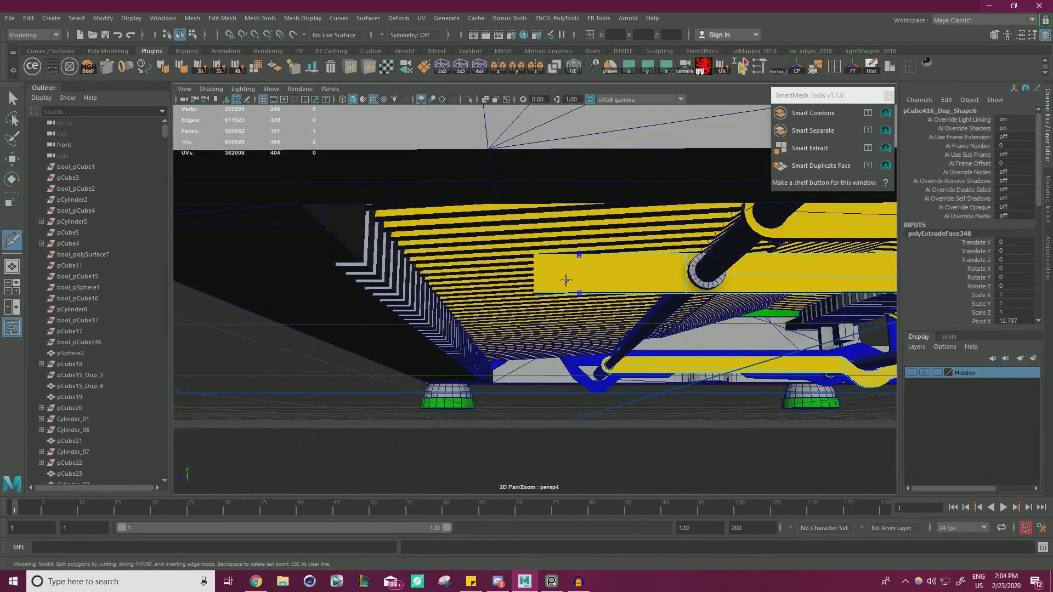
pyautogui.keyDown('alt'); pyautogui.moveTo(573, 283); pyautogui.dragTo(592, 310, button='right'); pyautogui.keyUp('alt')
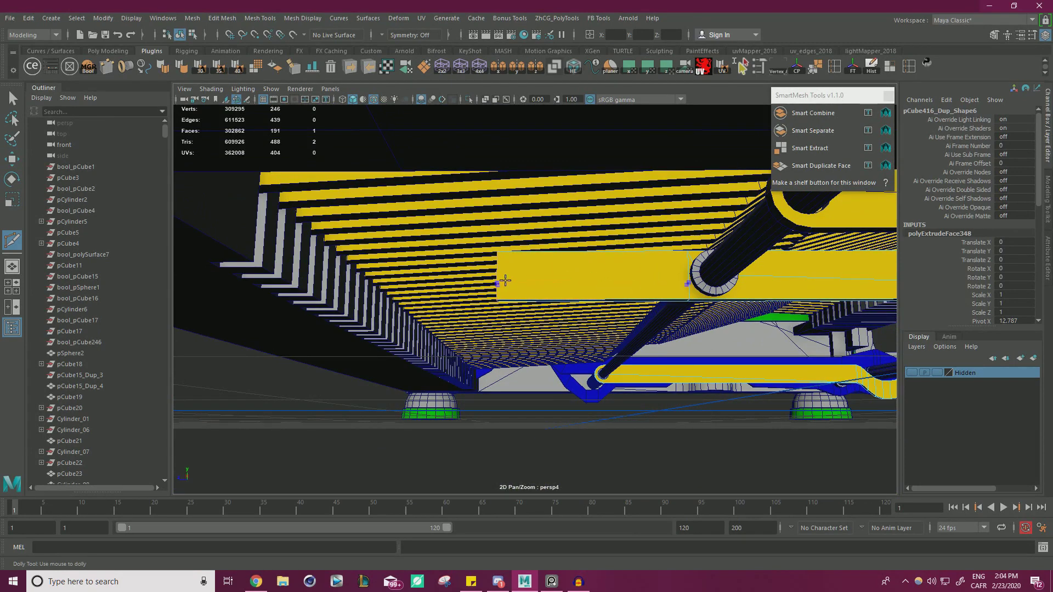
# Extrude the top face of the bar's end segment upward about 3.15 units behind the ball
pyautogui.press('w')
pyautogui.moveTo(552, 266); pyautogui.dragTo(550, 294, button='right')
pyautogui.doubleClick(559, 283)
pyautogui.press('4')
pyautogui.keyDown('alt'); pyautogui.moveTo(561, 284); pyautogui.dragTo(531, 329); pyautogui.keyUp('alt')
pyautogui.press('f')
pyautogui.press('5')
pyautogui.keyDown('alt'); pyautogui.moveTo(512, 177); pyautogui.dragTo(581, 184); pyautogui.keyUp('alt')
pyautogui.keyDown('alt'); pyautogui.moveTo(581, 184); pyautogui.dragTo(463, 184, button='right'); pyautogui.keyUp('alt')
pyautogui.keyDown('alt'); pyautogui.moveTo(463, 184); pyautogui.dragTo(490, 250, button='middle'); pyautogui.keyUp('alt')
pyautogui.keyDown('alt'); pyautogui.moveTo(490, 249); pyautogui.dragTo(529, 353); pyautogui.keyUp('alt')
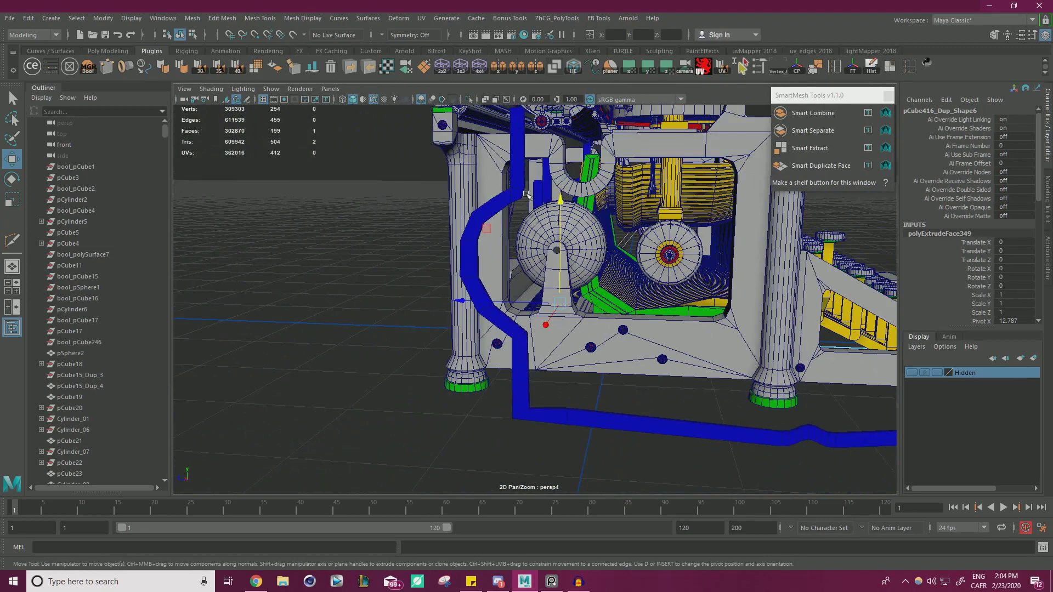
pyautogui.keyDown('alt'); pyautogui.moveTo(514, 188); pyautogui.dragTo(527, 198); pyautogui.keyUp('alt')
pyautogui.keyDown('alt'); pyautogui.moveTo(528, 199); pyautogui.dragTo(649, 305, button='right'); pyautogui.keyUp('alt')
pyautogui.keyDown('alt'); pyautogui.moveTo(648, 305); pyautogui.dragTo(636, 274); pyautogui.keyUp('alt')
pyautogui.keyDown('alt'); pyautogui.moveTo(636, 274); pyautogui.dragTo(550, 255, button='right'); pyautogui.keyUp('alt')
pyautogui.keyDown('alt'); pyautogui.moveTo(550, 255); pyautogui.dragTo(564, 213); pyautogui.keyUp('alt')
# Undo all the end edits on this bar back to its original rounded hole end
pyautogui.hotkey('ctrl', 'z')
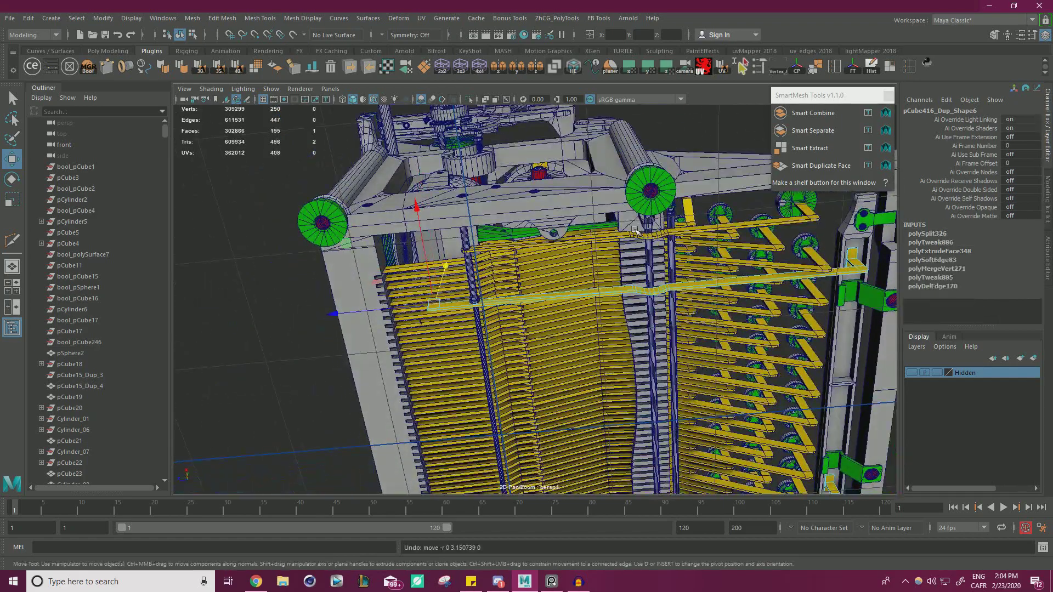
pyautogui.keyDown('alt'); pyautogui.moveTo(624, 247); pyautogui.dragTo(624, 256); pyautogui.keyUp('alt')
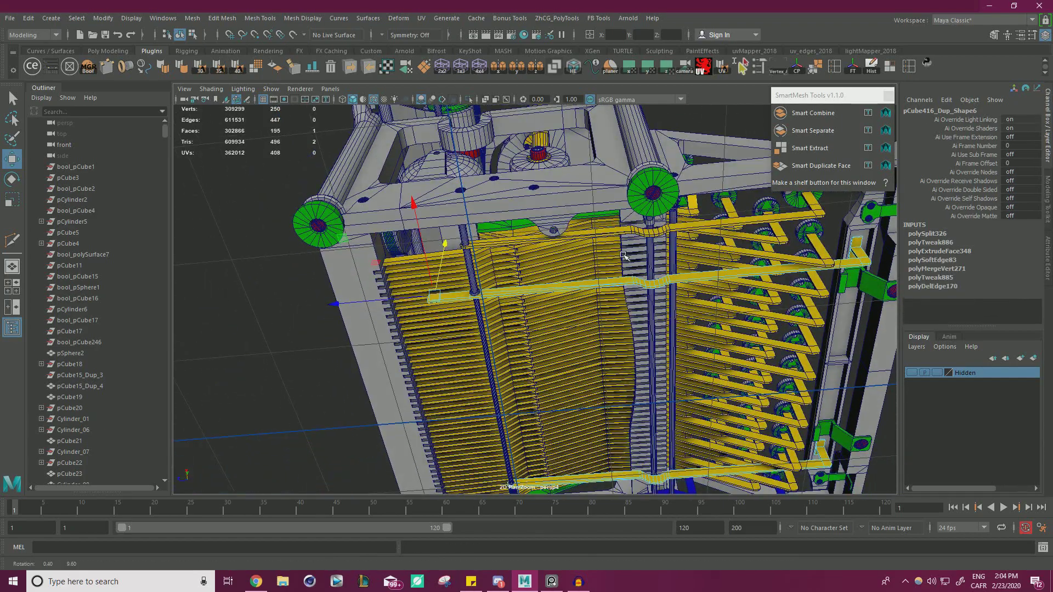
pyautogui.hotkey('ctrl', 'z')
pyautogui.hotkey('ctrl', 'z')
pyautogui.hotkey('ctrl', 'z')
pyautogui.hotkey('ctrl', 'z')
pyautogui.hotkey('ctrl', 'z')
pyautogui.hotkey('ctrl', 'z')
pyautogui.hotkey('ctrl', 'z')
pyautogui.hotkey('ctrl', 'z')
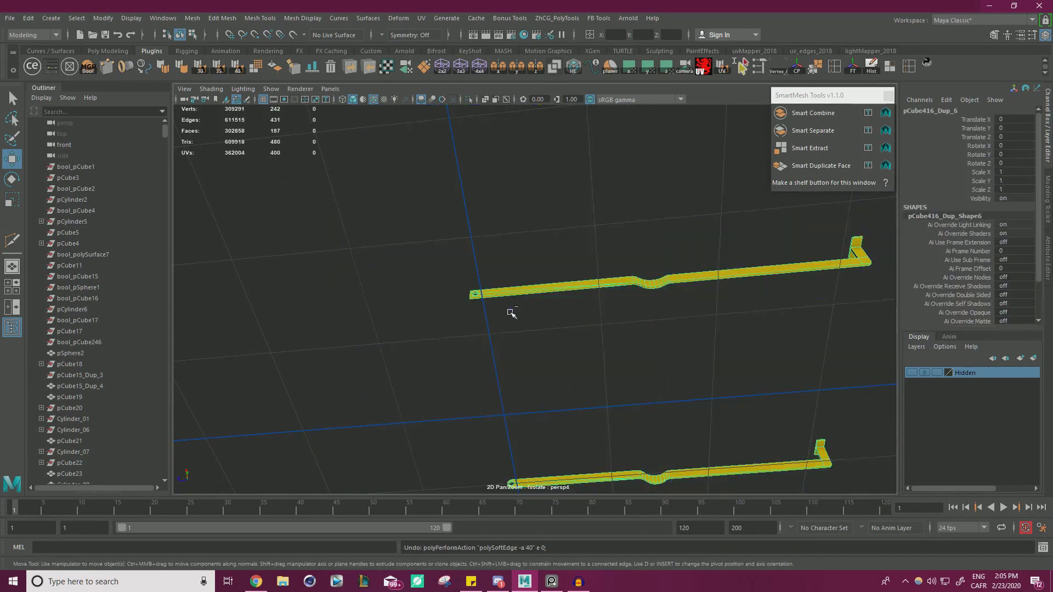
pyautogui.hotkey('ctrl', 'z')
pyautogui.hotkey('ctrl', 'z')
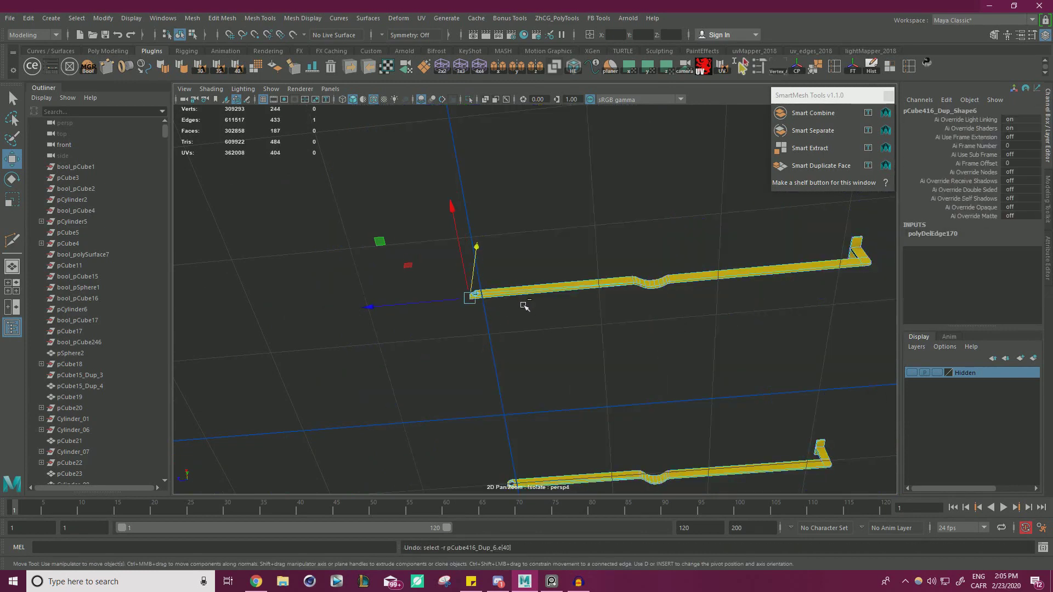
pyautogui.keyDown('alt'); pyautogui.moveTo(524, 304); pyautogui.dragTo(657, 324, button='right'); pyautogui.keyUp('alt')
pyautogui.keyDown('alt'); pyautogui.moveTo(657, 323); pyautogui.dragTo(719, 328, button='middle'); pyautogui.keyUp('alt')
pyautogui.hotkey('ctrl', 'z')
pyautogui.hotkey('ctrl', 'z')
pyautogui.hotkey('ctrl', 'z')
pyautogui.hotkey('ctrl', 'z')
pyautogui.hotkey('ctrl', 'z')
pyautogui.hotkey('ctrl', 'z')
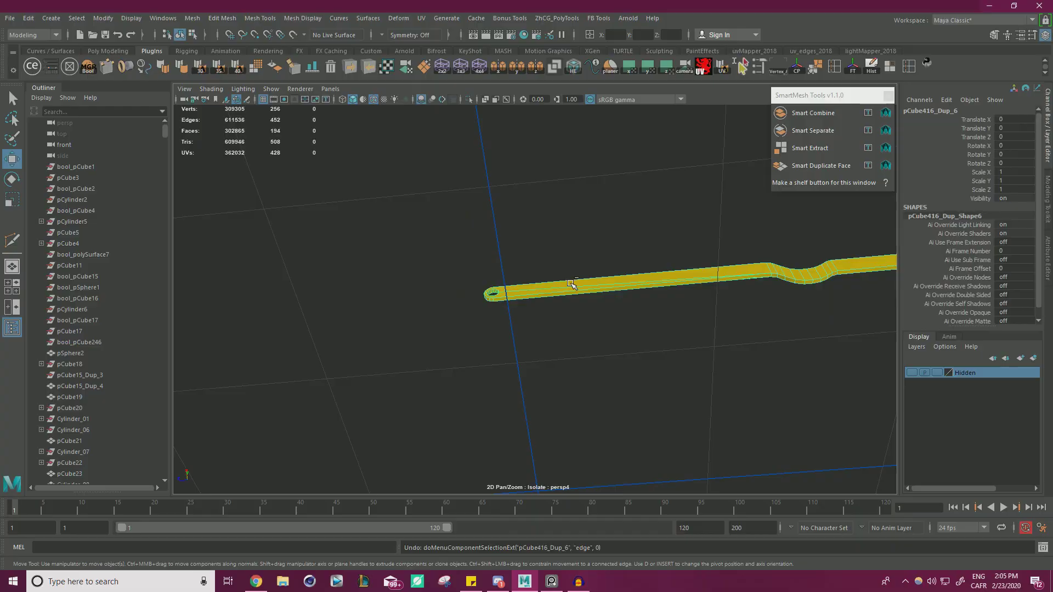
# Select the neighbouring yellow bar at the outer end of the pivot rod, nearest the frame, and isolate it
pyautogui.keyDown('alt'); pyautogui.moveTo(571, 287); pyautogui.dragTo(646, 273, button='right'); pyautogui.keyUp('alt')
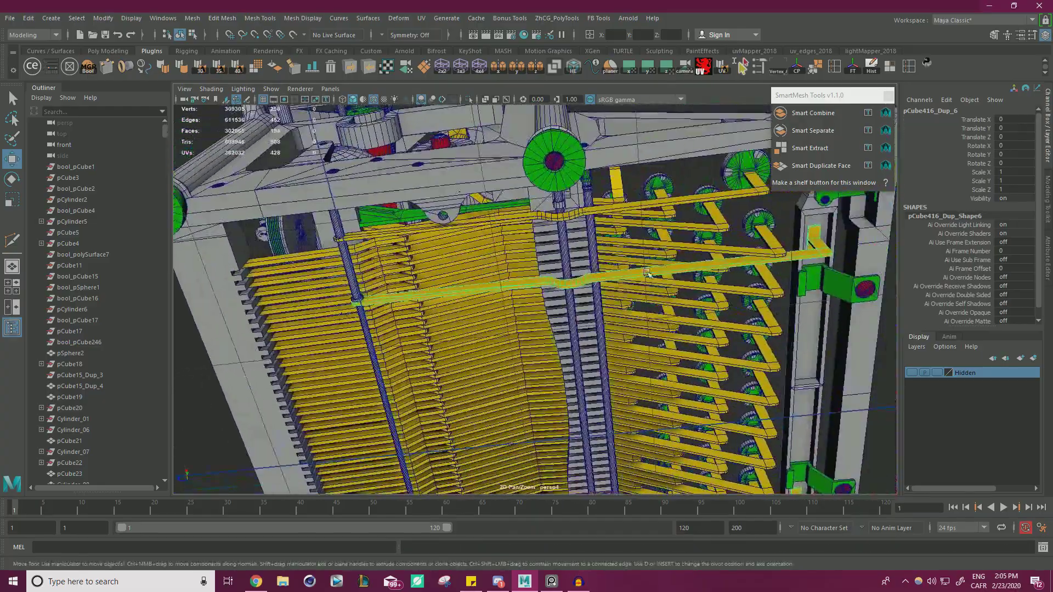
pyautogui.keyDown('alt'); pyautogui.moveTo(791, 255); pyautogui.dragTo(936, 286, button='middle'); pyautogui.keyUp('alt')
pyautogui.keyDown('alt'); pyautogui.moveTo(384, 252); pyautogui.dragTo(543, 262, button='right'); pyautogui.keyUp('alt')
pyautogui.keyDown('alt'); pyautogui.moveTo(543, 262); pyautogui.dragTo(682, 281, button='middle'); pyautogui.keyUp('alt')
pyautogui.click(649, 255)
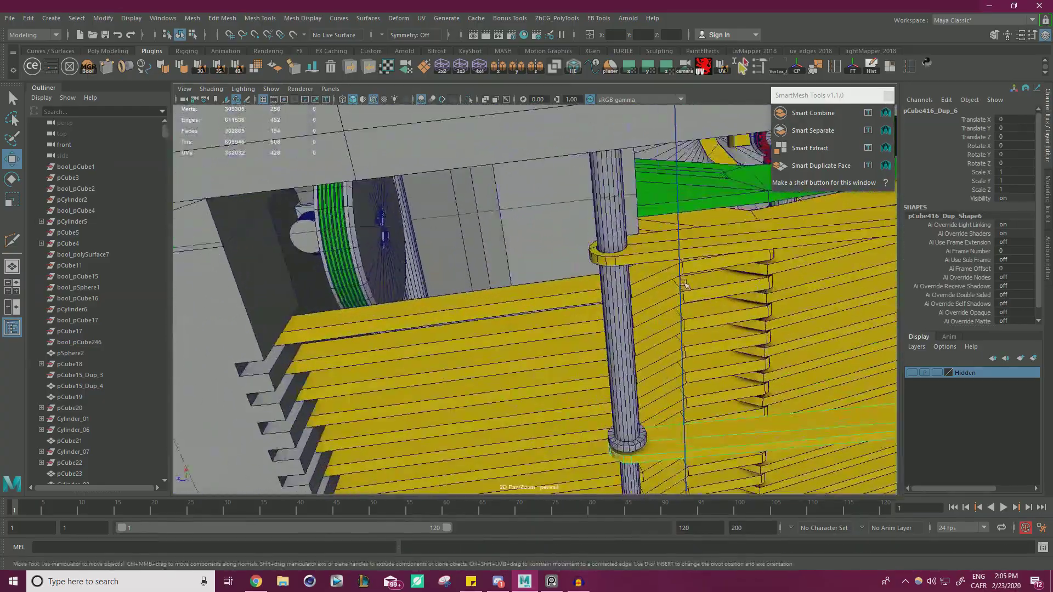
pyautogui.moveTo(649, 255); pyautogui.dragTo(582, 186, button='right')
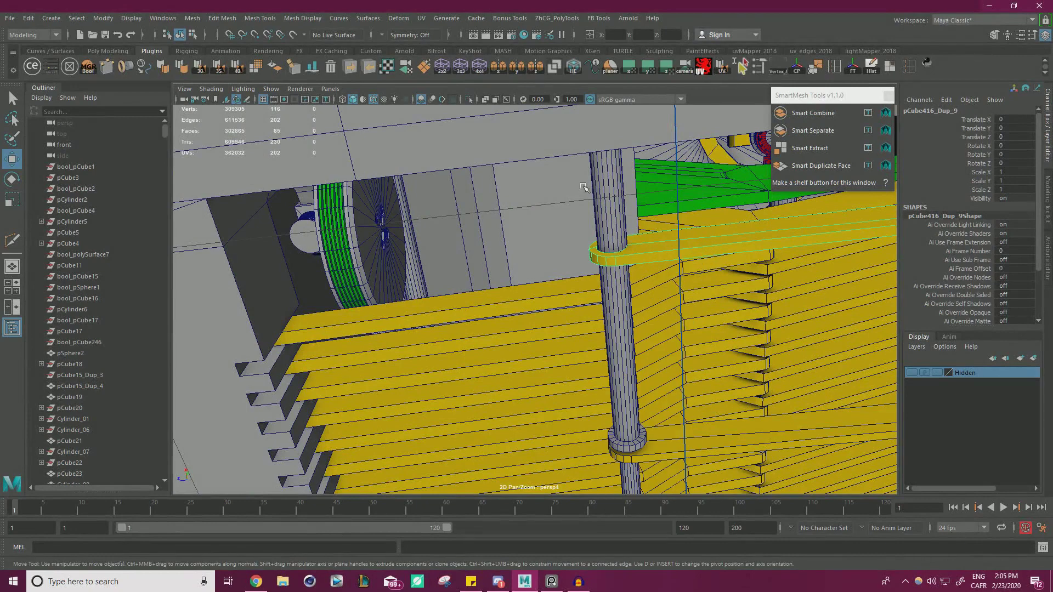
pyautogui.click(469, 99)
# Delete the edges forming the rounded outline at the isolated bar's hole end, keeping the hole
pyautogui.keyDown('alt'); pyautogui.moveTo(508, 132); pyautogui.dragTo(597, 232); pyautogui.keyUp('alt')
pyautogui.moveTo(597, 232); pyautogui.dragTo(643, 222, button='right')
pyautogui.click(622, 199)
pyautogui.keyDown('alt'); pyautogui.moveTo(621, 230); pyautogui.dragTo(614, 187); pyautogui.keyUp('alt')
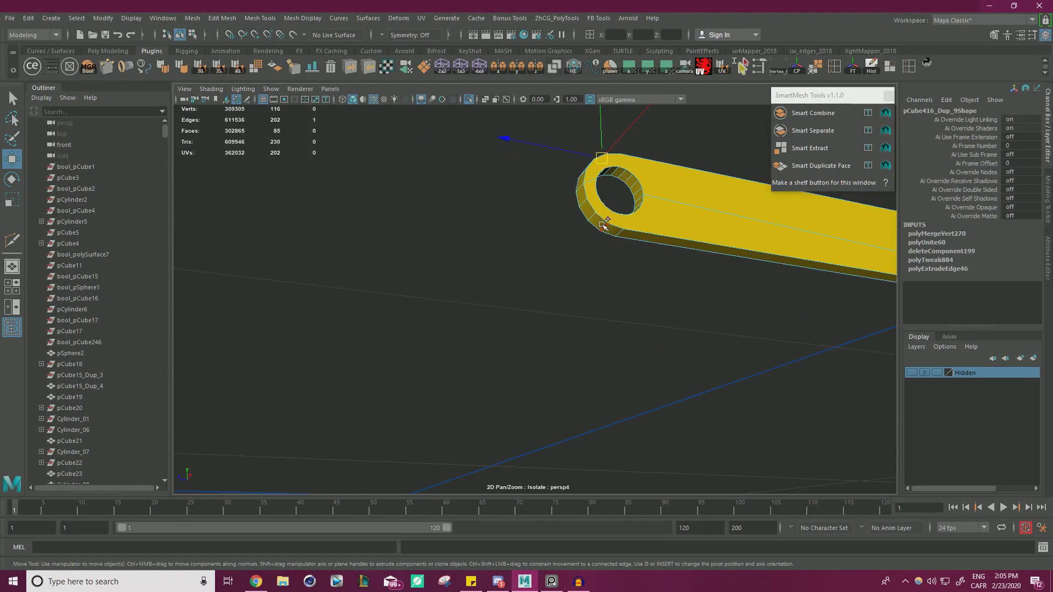
pyautogui.hotkey('ctrl', 'Delete')
# Square off the hole end by moving its upper and lower corner edges out to the end line
pyautogui.keyDown('alt'); pyautogui.moveTo(615, 232); pyautogui.dragTo(630, 216); pyautogui.keyUp('alt')
pyautogui.click(648, 147)
pyautogui.moveTo(606, 151); pyautogui.dragTo(601, 212)
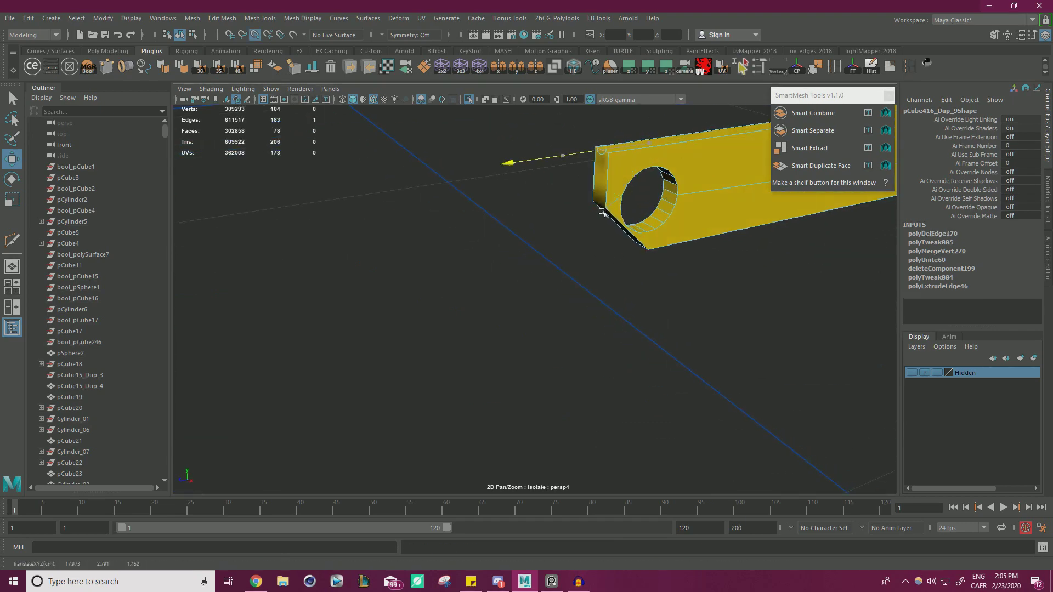
pyautogui.keyDown('alt'); pyautogui.moveTo(651, 251); pyautogui.dragTo(602, 211); pyautogui.keyUp('alt')
# Snap the middle vertices on the squared end up to the bar's top corners and merge them
pyautogui.moveTo(600, 172); pyautogui.dragTo(548, 174, button='right')
pyautogui.keyDown('alt'); pyautogui.moveTo(581, 167); pyautogui.dragTo(602, 194); pyautogui.keyUp('alt')
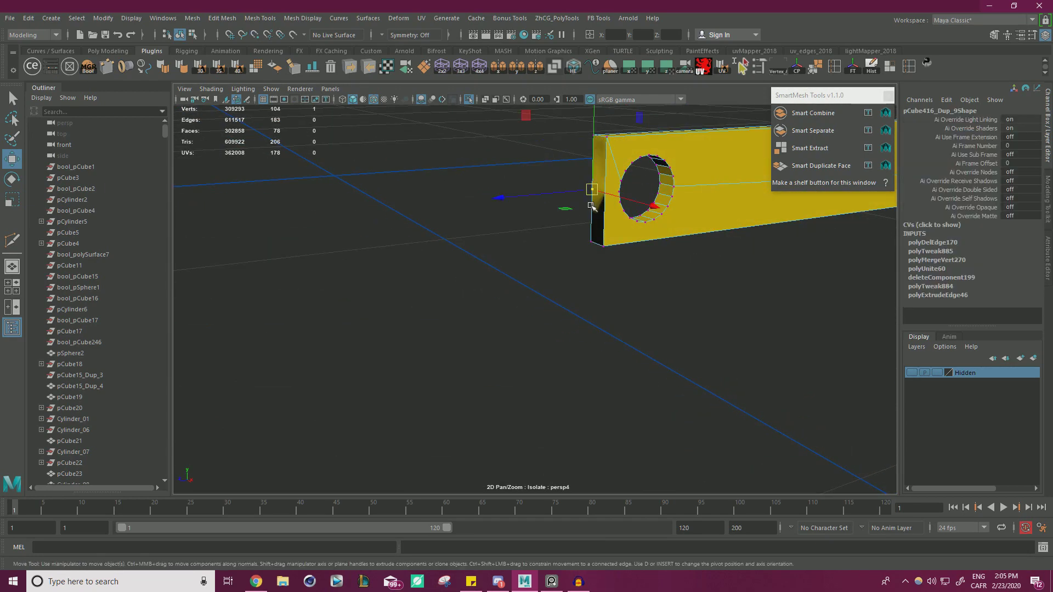
pyautogui.moveTo(583, 194); pyautogui.dragTo(590, 150)
pyautogui.moveTo(571, 261); pyautogui.dragTo(685, 121)
pyautogui.keyDown('shift'); pyautogui.moveTo(622, 215); pyautogui.dragTo(680, 146, button='right'); pyautogui.keyUp('shift')
# Return to object selection and automatically soften/harden the squared bar's edges by face angle
pyautogui.moveTo(602, 164); pyautogui.dragTo(669, 141, button='right')
pyautogui.click(599, 204)
pyautogui.click(761, 315)
pyautogui.moveTo(762, 315); pyautogui.dragTo(685, 214)
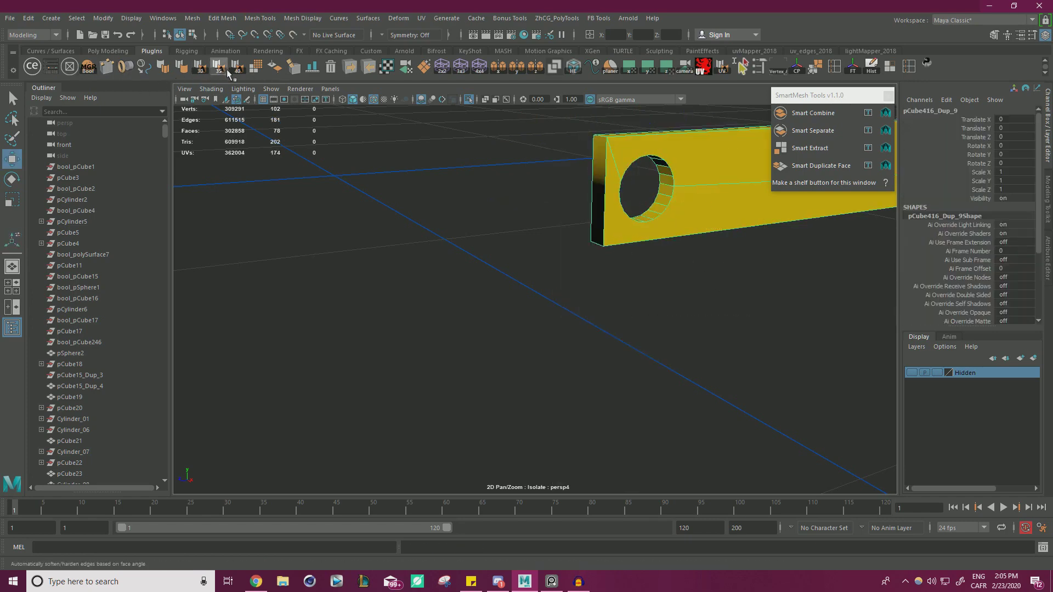
# Leave isolation and extrude the outer bar's end face back to line up with the blue guide bar's lower corner
pyautogui.moveTo(581, 138); pyautogui.dragTo(571, 171, button='right')
pyautogui.scroll(-3, 602, 218)
pyautogui.keyDown('alt'); pyautogui.moveTo(602, 219); pyautogui.dragTo(589, 184); pyautogui.keyUp('alt')
pyautogui.click(468, 99)
pyautogui.scroll(-4, 535, 247)
pyautogui.keyDown('alt'); pyautogui.moveTo(535, 247); pyautogui.dragTo(501, 308); pyautogui.keyUp('alt')
pyautogui.hotkey('ctrl', 'e')
pyautogui.scroll(-3, 463, 228)
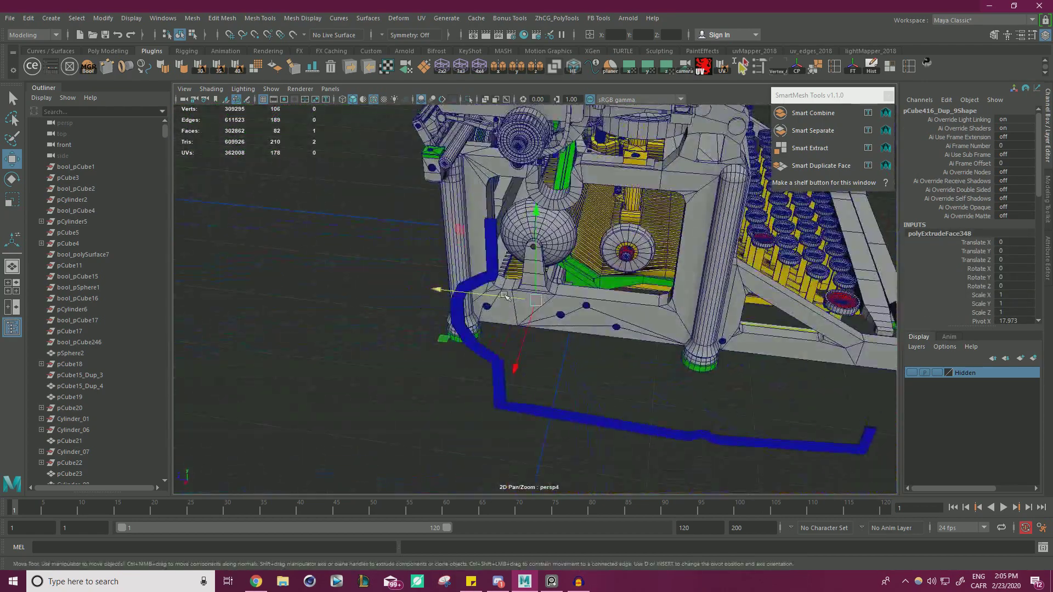
pyautogui.moveTo(513, 414); pyautogui.dragTo(493, 410, button='middle')
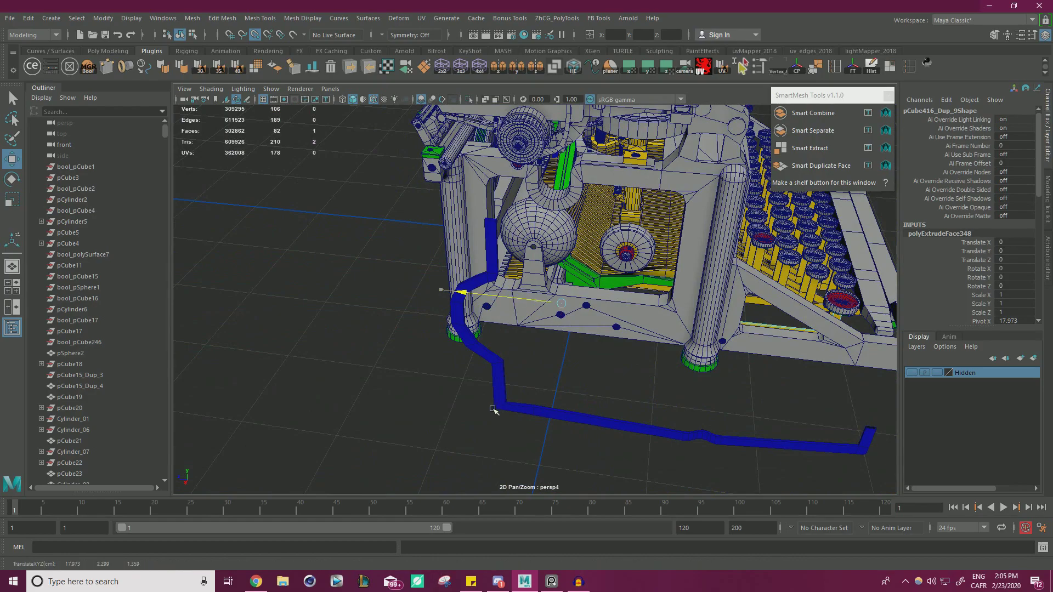
# Extrude the bar's end face once more to add a short end segment inside the frame
pyautogui.keyDown('alt'); pyautogui.moveTo(493, 410); pyautogui.dragTo(570, 323); pyautogui.keyUp('alt')
pyautogui.keyDown('alt'); pyautogui.moveTo(570, 323); pyautogui.dragTo(684, 376, button='right'); pyautogui.keyUp('alt')
pyautogui.keyDown('alt'); pyautogui.moveTo(684, 377); pyautogui.dragTo(558, 212); pyautogui.keyUp('alt')
pyautogui.keyDown('alt'); pyautogui.moveTo(450, 225); pyautogui.dragTo(485, 237, button='right'); pyautogui.keyUp('alt')
pyautogui.scroll(2, 481, 229)
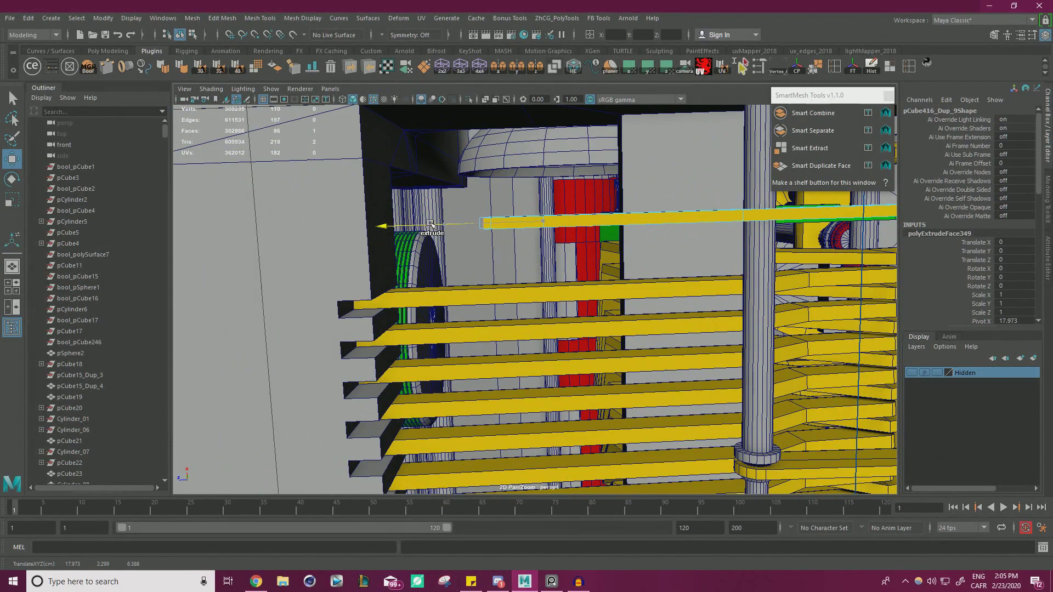
pyautogui.keyDown('alt'); pyautogui.moveTo(432, 225); pyautogui.dragTo(522, 251); pyautogui.keyUp('alt')
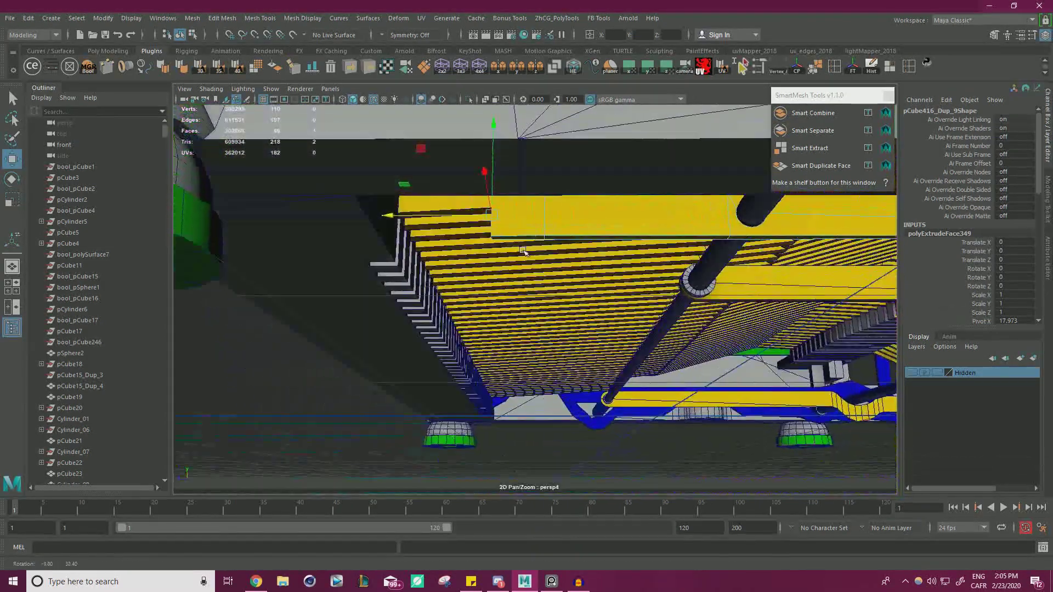
# Extrude the top face of the short end segment straight up behind the ball, following the blue guide bar's upright section
pyautogui.press('f')
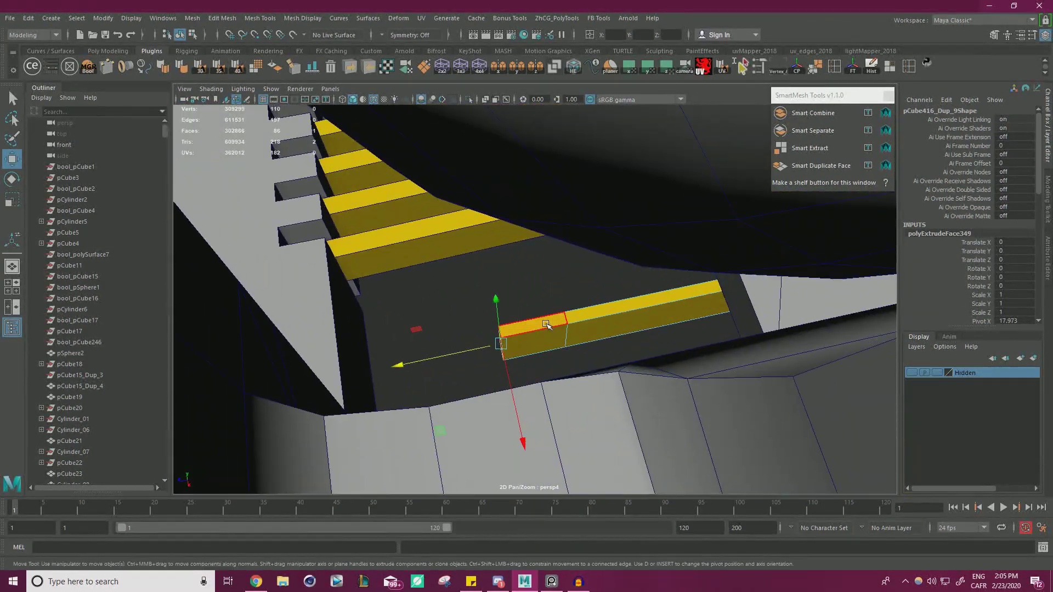
pyautogui.keyDown('alt'); pyautogui.moveTo(600, 280); pyautogui.dragTo(506, 276, button='right'); pyautogui.keyUp('alt')
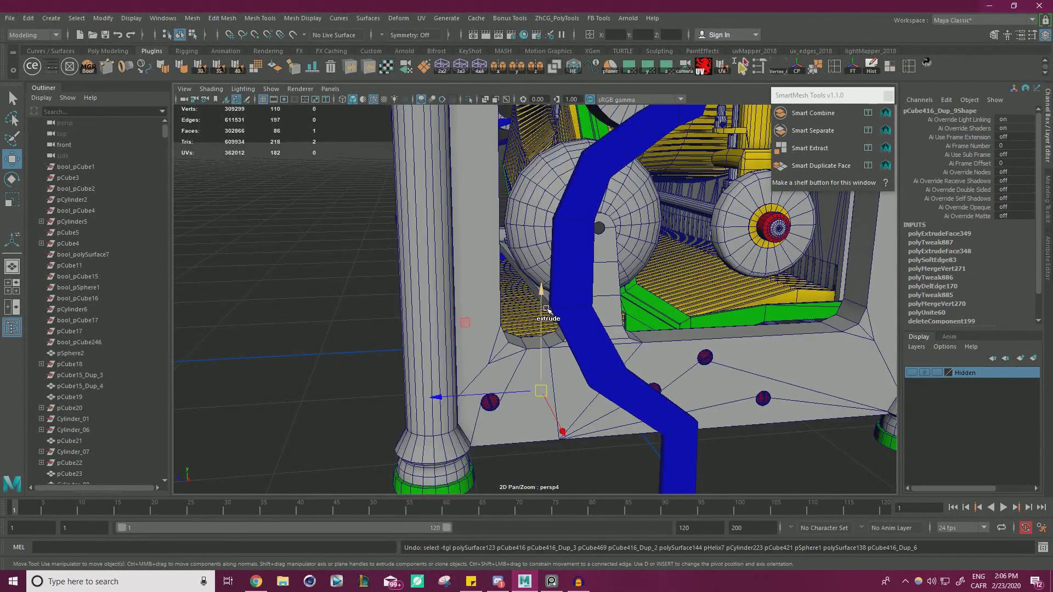
pyautogui.keyDown('shift'); pyautogui.moveTo(541, 310); pyautogui.dragTo(541, 271); pyautogui.keyUp('shift')
pyautogui.keyDown('alt'); pyautogui.moveTo(546, 218); pyautogui.dragTo(642, 351); pyautogui.keyUp('alt')
pyautogui.keyDown('alt'); pyautogui.moveTo(641, 351); pyautogui.dragTo(780, 354, button='right'); pyautogui.keyUp('alt')
pyautogui.keyDown('alt'); pyautogui.moveTo(664, 274); pyautogui.dragTo(489, 443); pyautogui.keyUp('alt')
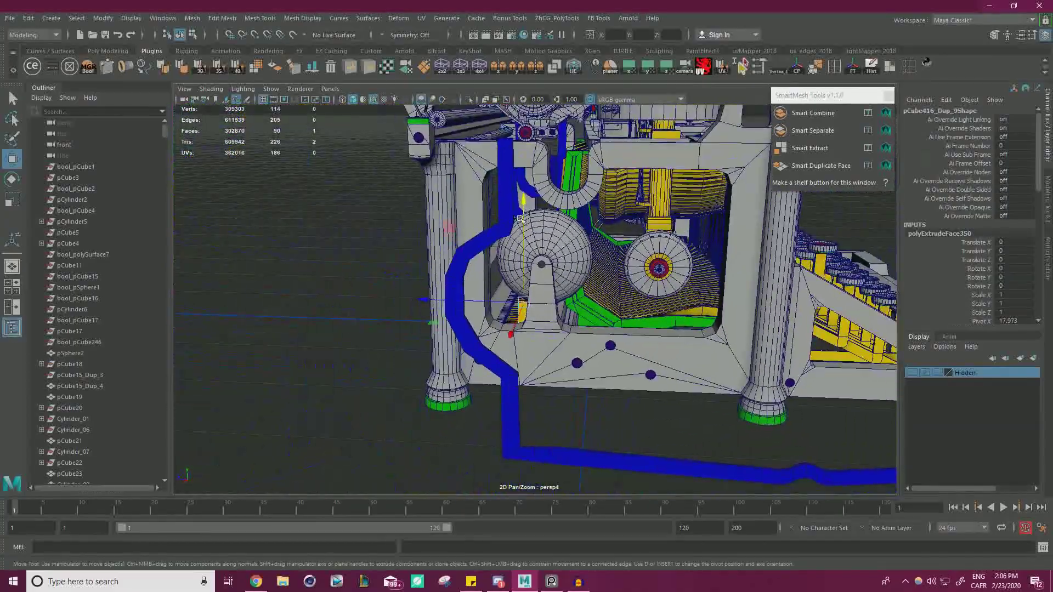
# Switch to the reference image board and compare its side-frame photos with the model around the ball
pyautogui.hotkey('alt', 'Tab')
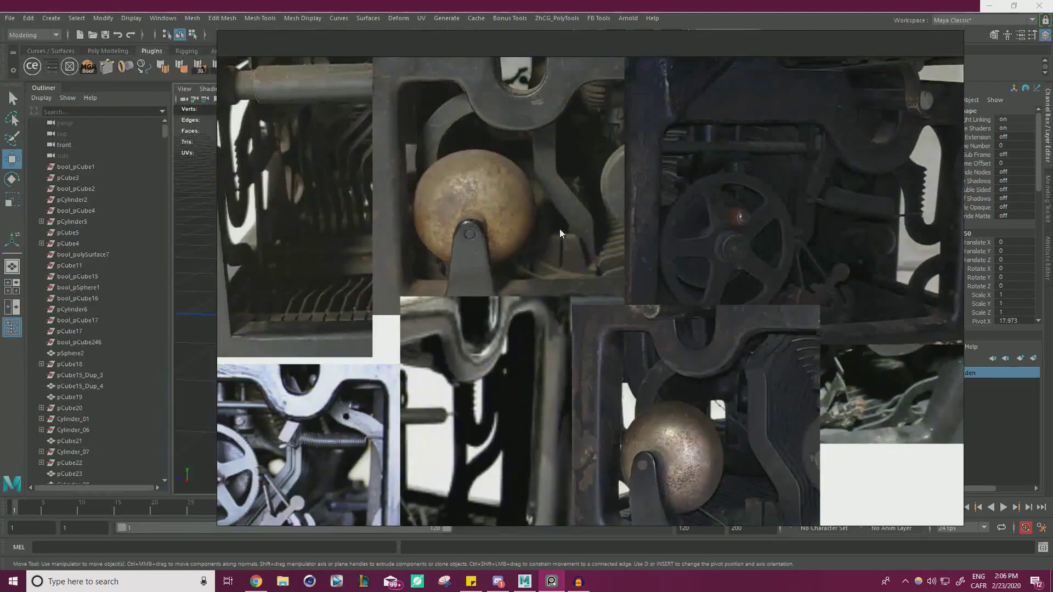
pyautogui.scroll(-4, 563, 241)
pyautogui.scroll(3, 587, 286)
pyautogui.moveTo(556, 294); pyautogui.dragTo(535, 305, button='middle')
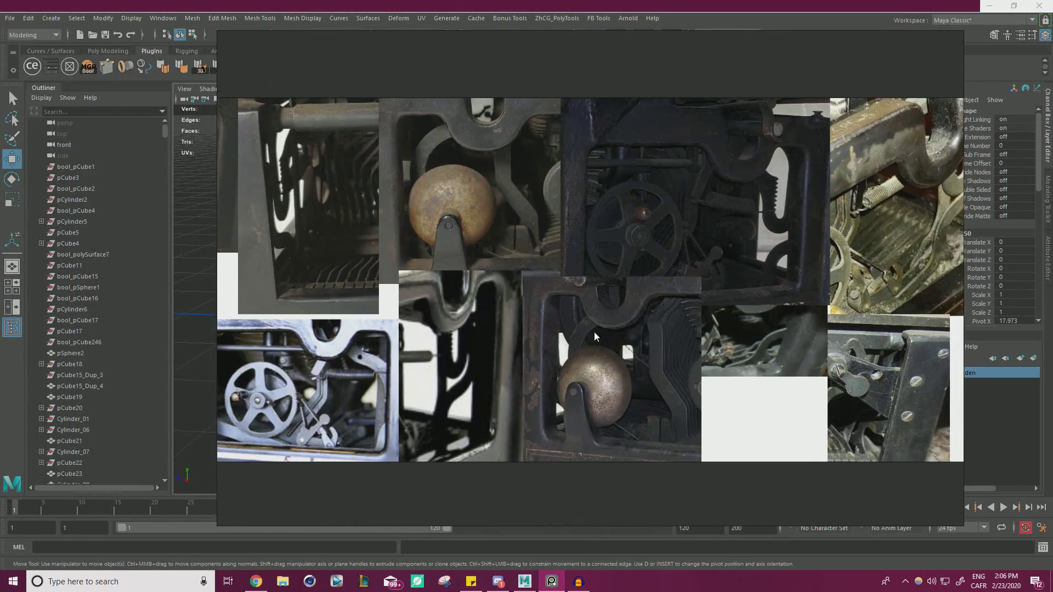
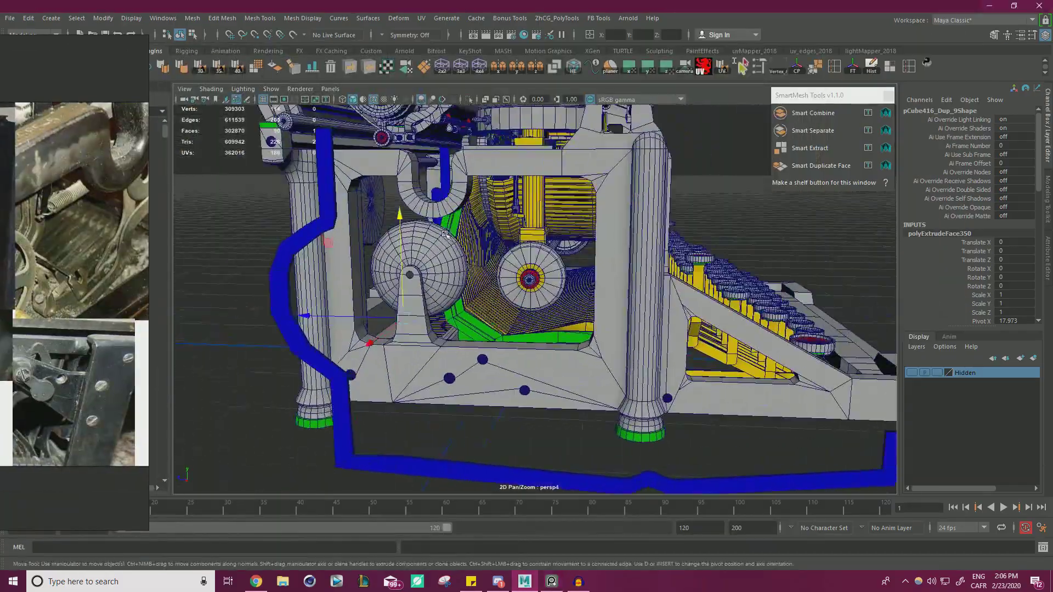
pyautogui.keyDown('alt'); pyautogui.moveTo(445, 234); pyautogui.dragTo(482, 238, button='right'); pyautogui.keyUp('alt')
pyautogui.keyDown('alt'); pyautogui.moveTo(483, 238); pyautogui.dragTo(493, 290); pyautogui.keyUp('alt')
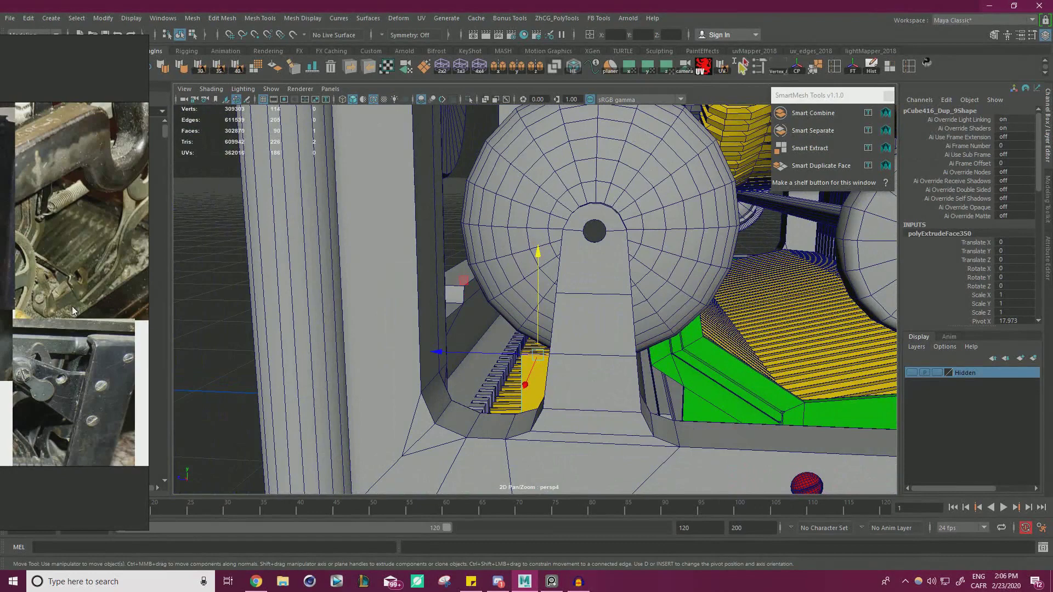
# Examine the reference photo closely around the ball and its bracket for the lever ends behind the frame
pyautogui.scroll(3, 2, 285)
pyautogui.moveTo(3, 285); pyautogui.dragTo(550, 284, button='right')
pyautogui.scroll(4, 548, 281)
pyautogui.scroll(2, 502, 249)
pyautogui.moveTo(502, 249); pyautogui.dragTo(560, 332, button='middle')
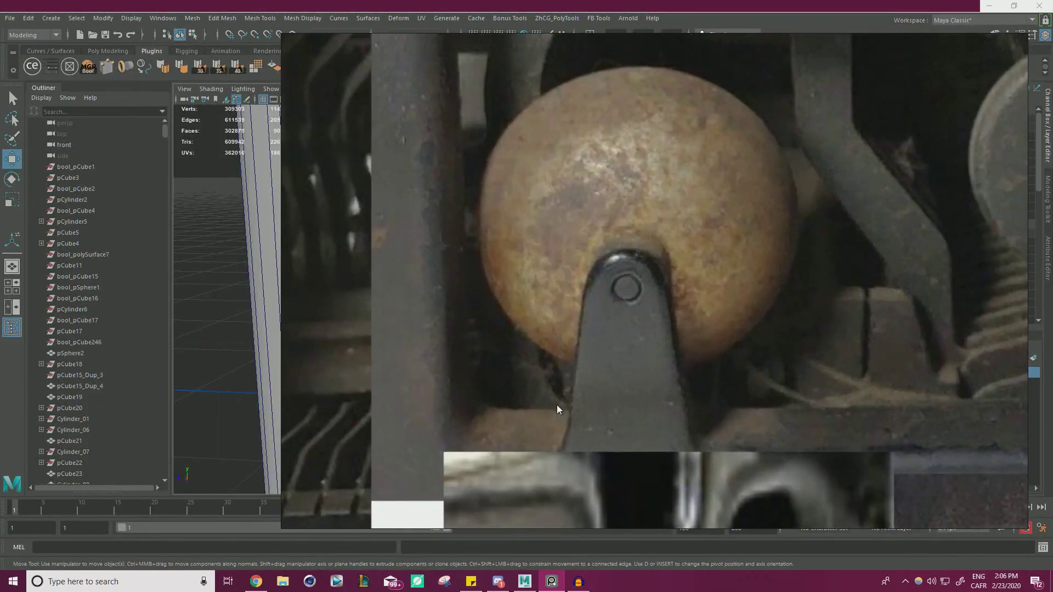
pyautogui.moveTo(572, 412); pyautogui.dragTo(607, 445, button='middle')
pyautogui.moveTo(564, 234); pyautogui.dragTo(586, 381, button='middle')
pyautogui.scroll(-4, 633, 266)
pyautogui.moveTo(618, 322); pyautogui.dragTo(620, 206, button='middle')
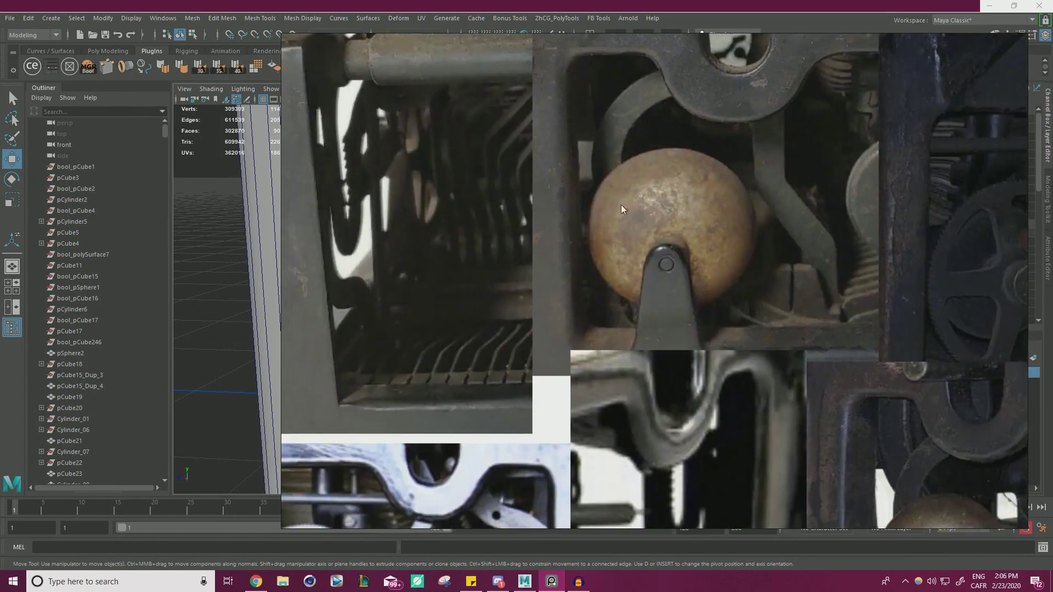
pyautogui.scroll(7, 607, 321)
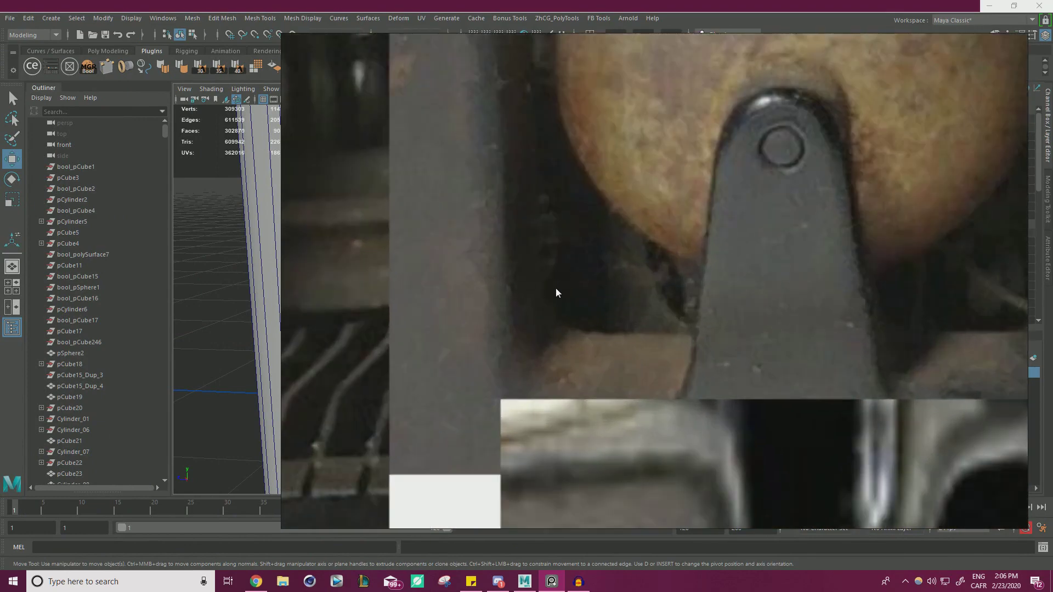
pyautogui.scroll(-4, 623, 273)
pyautogui.scroll(4, 631, 296)
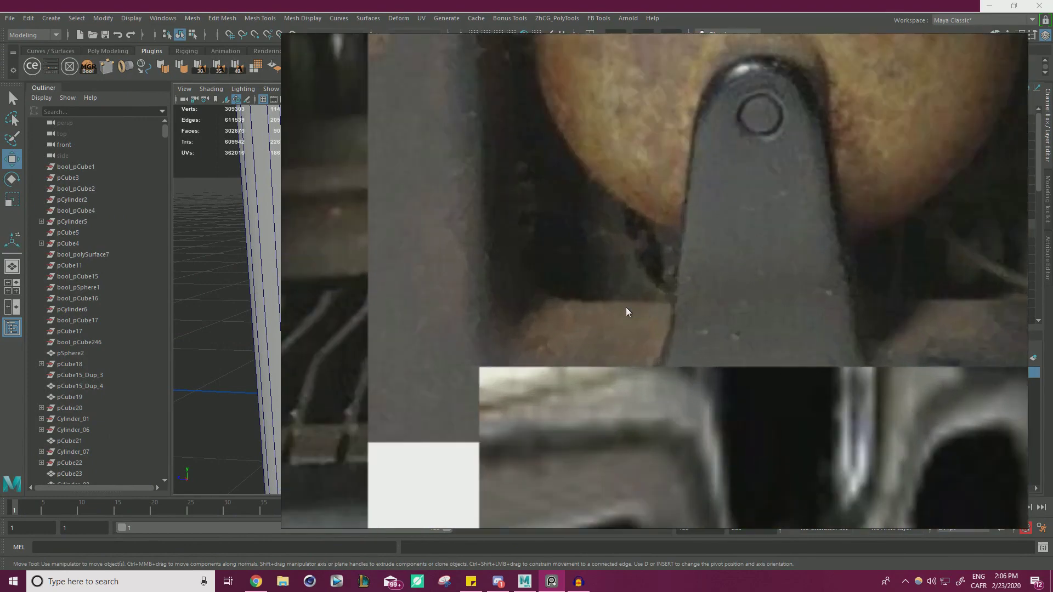
pyautogui.moveTo(627, 308); pyautogui.dragTo(629, 343, button='middle')
pyautogui.scroll(-3, 629, 318)
pyautogui.moveTo(629, 299)
pyautogui.mouseDown(button='middle')
pyautogui.moveTo(634, 376)
pyautogui.moveTo(644, 340)
pyautogui.moveTo(623, 456)
pyautogui.moveTo(620, 288)
pyautogui.mouseUp(button='middle')
pyautogui.moveTo(631, 492); pyautogui.dragTo(617, 315, button='middle')
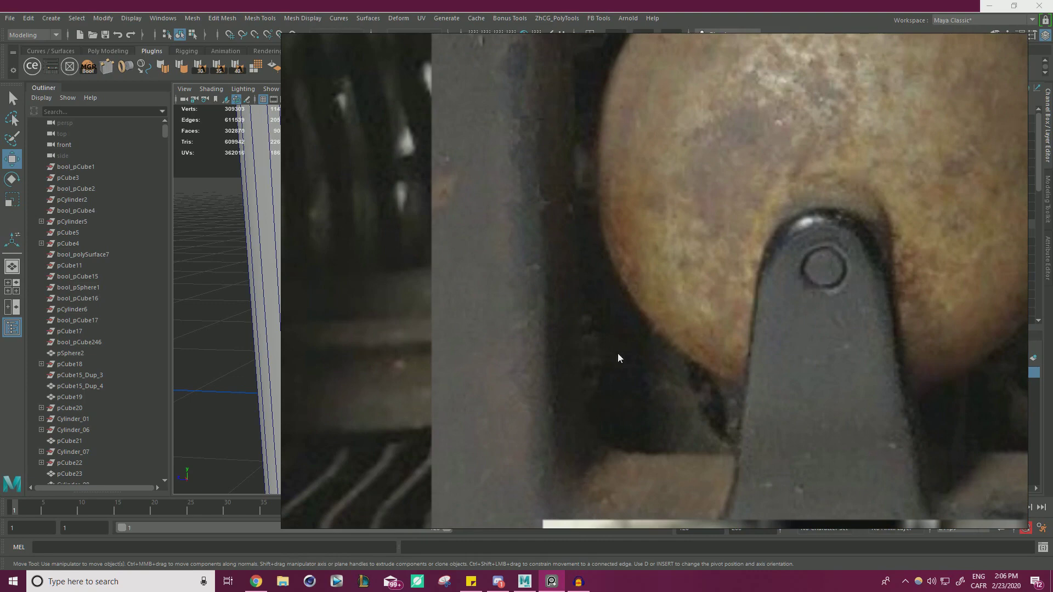
# Examine the reference photos of the ball, the typebar levers and the frame corner for how the lever ends are shaped
pyautogui.scroll(2, 617, 384)
pyautogui.scroll(-8, 568, 404)
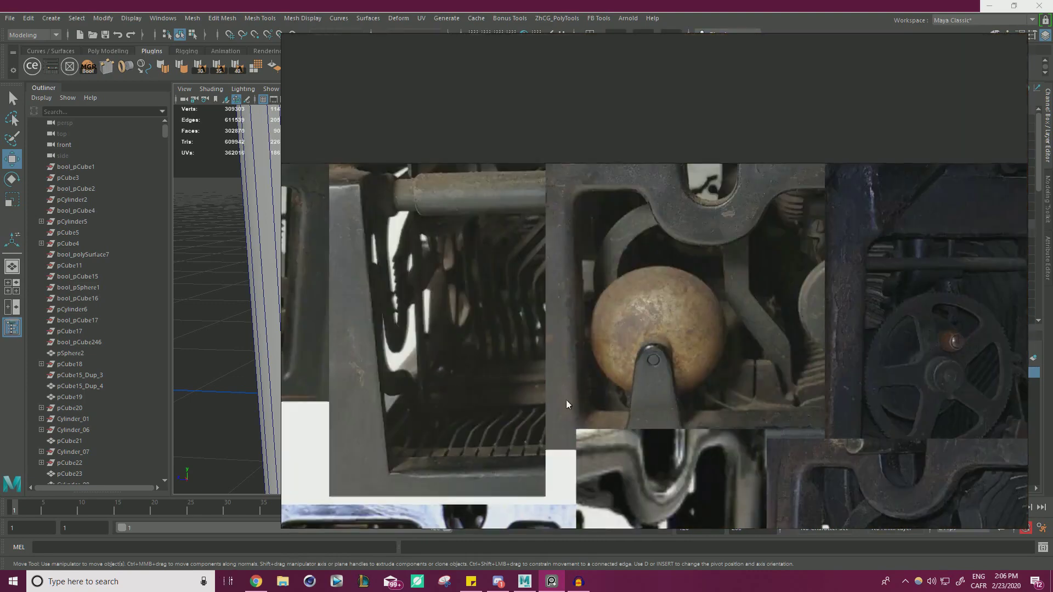
pyautogui.moveTo(491, 396); pyautogui.dragTo(420, 254, button='middle')
pyautogui.scroll(-1, 334, 343)
pyautogui.moveTo(565, 312); pyautogui.dragTo(520, 304, button='middle')
pyautogui.scroll(8, 622, 263)
pyautogui.moveTo(690, 253); pyautogui.dragTo(586, 281, button='middle')
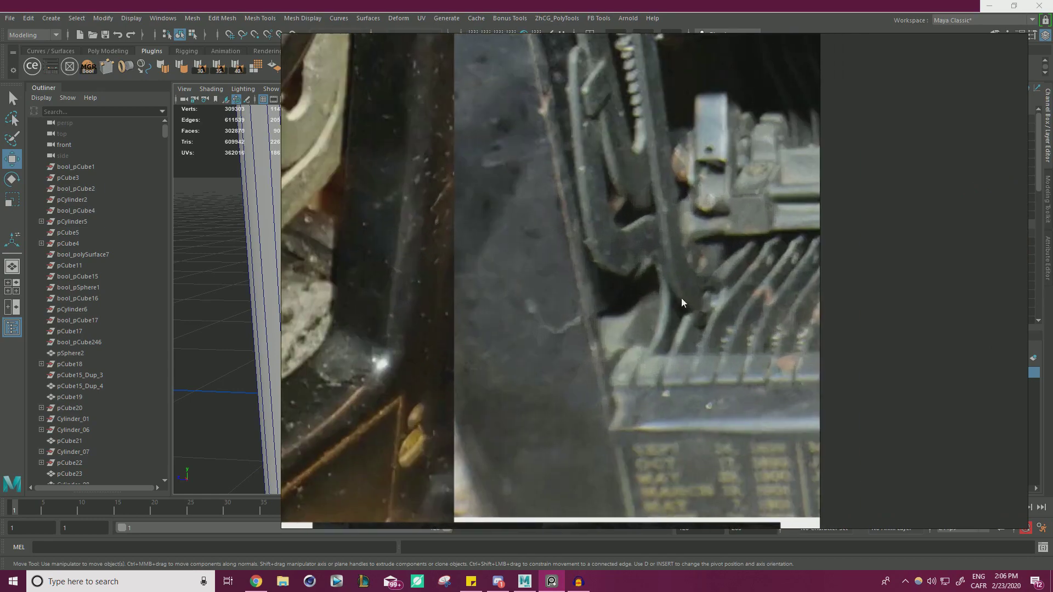
pyautogui.scroll(-6, 607, 258)
pyautogui.scroll(5, 570, 264)
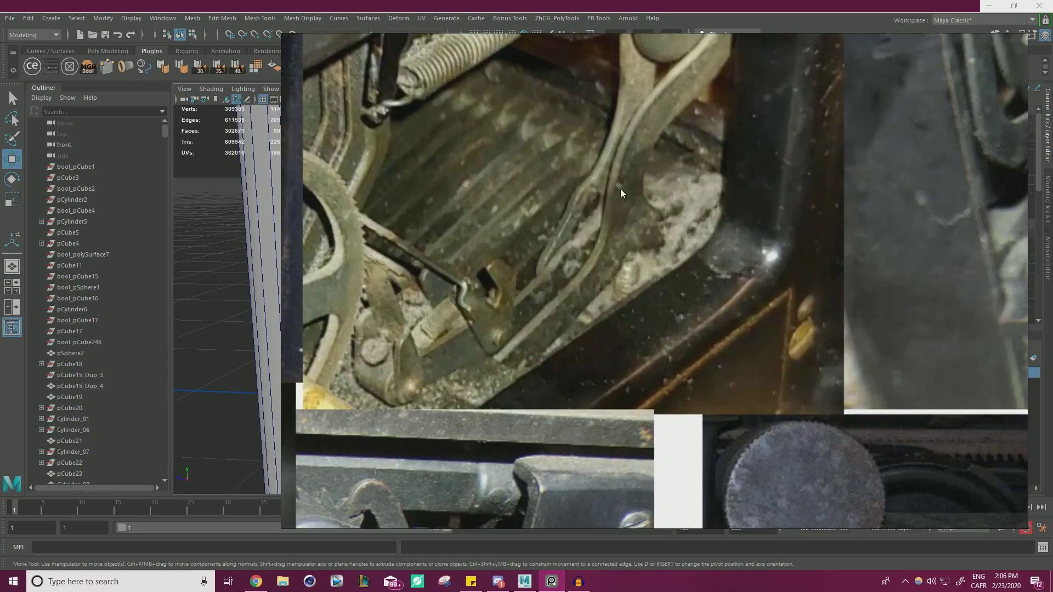
# Switch to Maya and inspect the lever bars inside the frame corner and behind the ball from several angles
pyautogui.hotkey('alt', 'Tab')
pyautogui.keyDown('alt'); pyautogui.moveTo(552, 275); pyautogui.dragTo(493, 285, button='right'); pyautogui.keyUp('alt')
pyautogui.keyDown('alt'); pyautogui.moveTo(494, 286); pyautogui.dragTo(614, 324); pyautogui.keyUp('alt')
pyautogui.keyDown('alt'); pyautogui.moveTo(614, 324); pyautogui.dragTo(662, 332, button='right'); pyautogui.keyUp('alt')
pyautogui.scroll(10, 663, 334)
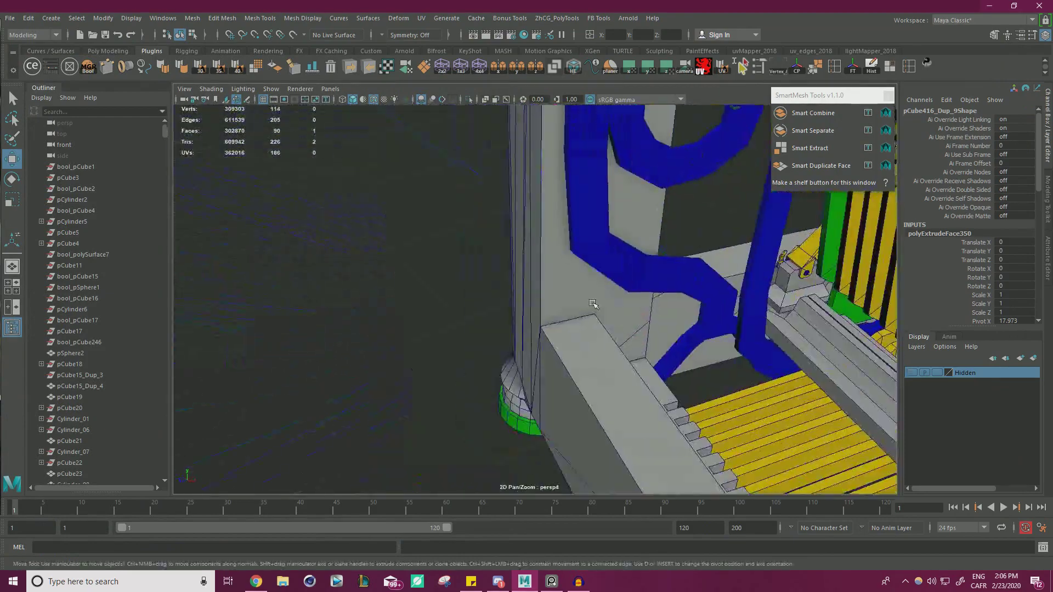
pyautogui.scroll(1, 636, 301)
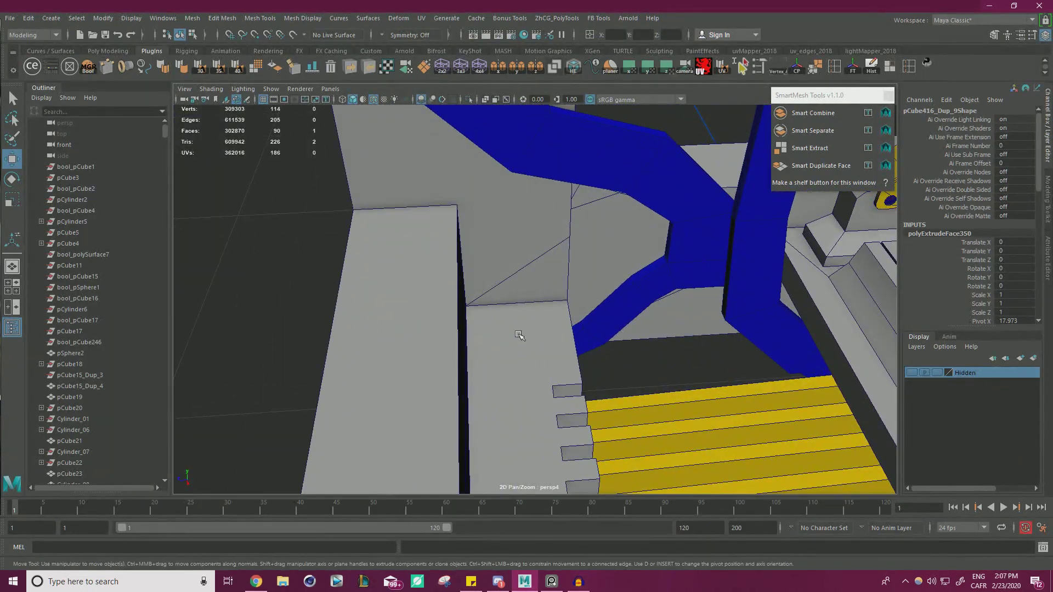
pyautogui.keyDown('alt'); pyautogui.moveTo(611, 304); pyautogui.dragTo(329, 307, button='right'); pyautogui.keyUp('alt')
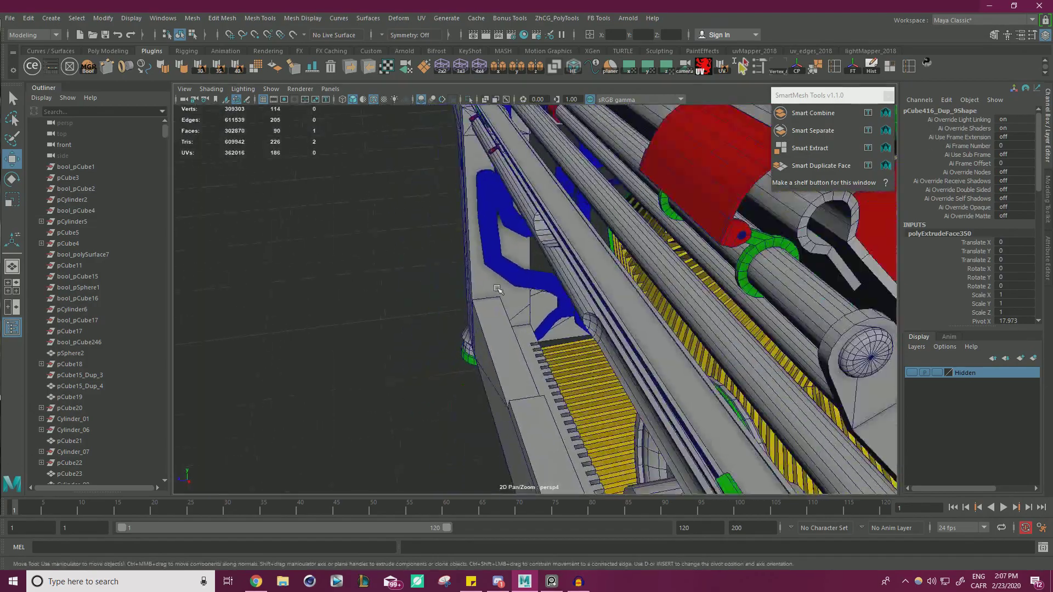
pyautogui.keyDown('alt'); pyautogui.moveTo(329, 307); pyautogui.dragTo(448, 232); pyautogui.keyUp('alt')
pyautogui.scroll(8, 703, 307)
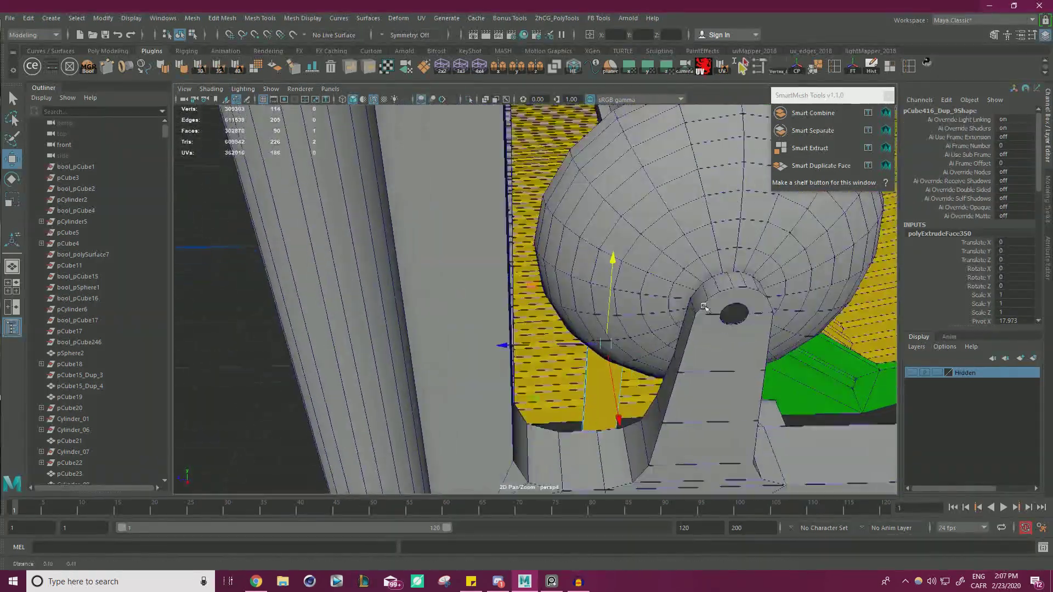
pyautogui.keyDown('alt'); pyautogui.moveTo(704, 307); pyautogui.dragTo(617, 307); pyautogui.keyUp('alt')
# Switch back to the reference board and compare its ball, bracket and side-frame photos for the lever running behind the ball
pyautogui.hotkey('alt', 'Tab')
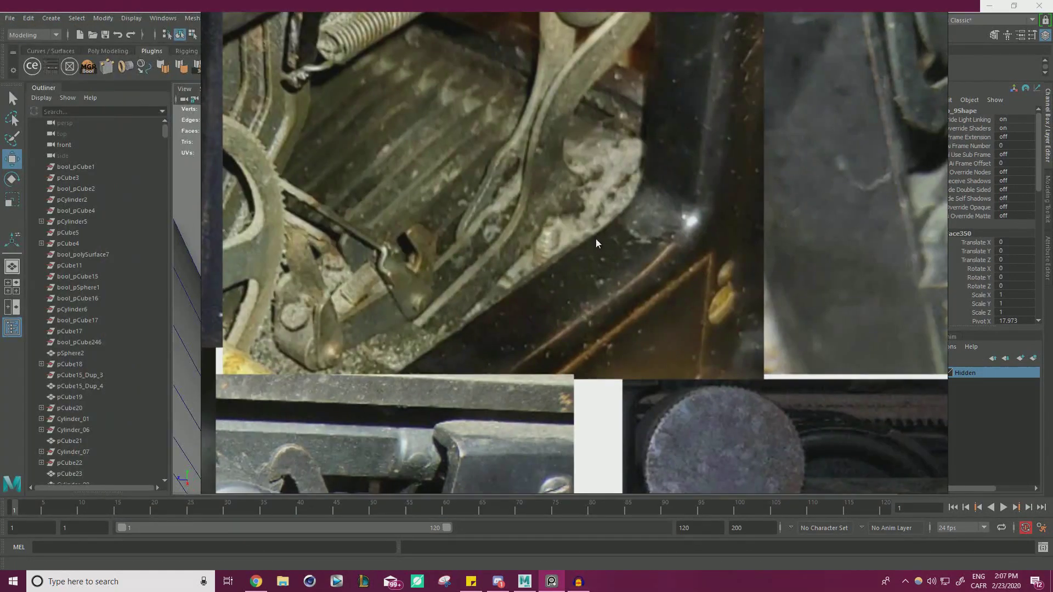
pyautogui.scroll(-5, 521, 270)
pyautogui.moveTo(516, 346); pyautogui.dragTo(474, 222, button='middle')
pyautogui.moveTo(394, 281); pyautogui.dragTo(650, 283, button='middle')
pyautogui.scroll(8, 380, 279)
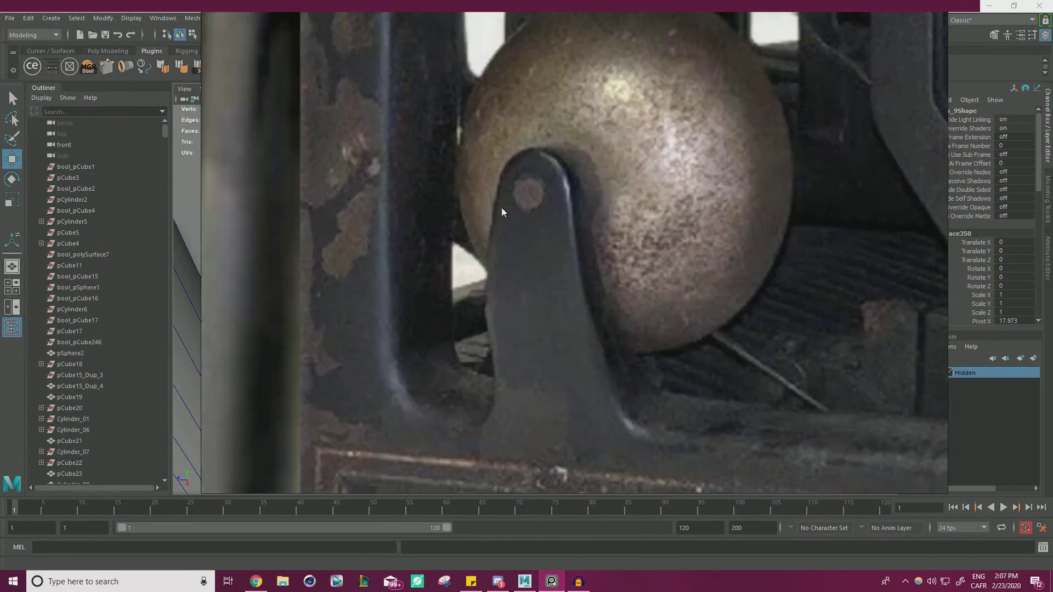
pyautogui.moveTo(504, 217); pyautogui.dragTo(586, 341, button='middle')
pyautogui.moveTo(582, 438); pyautogui.dragTo(604, 314, button='middle')
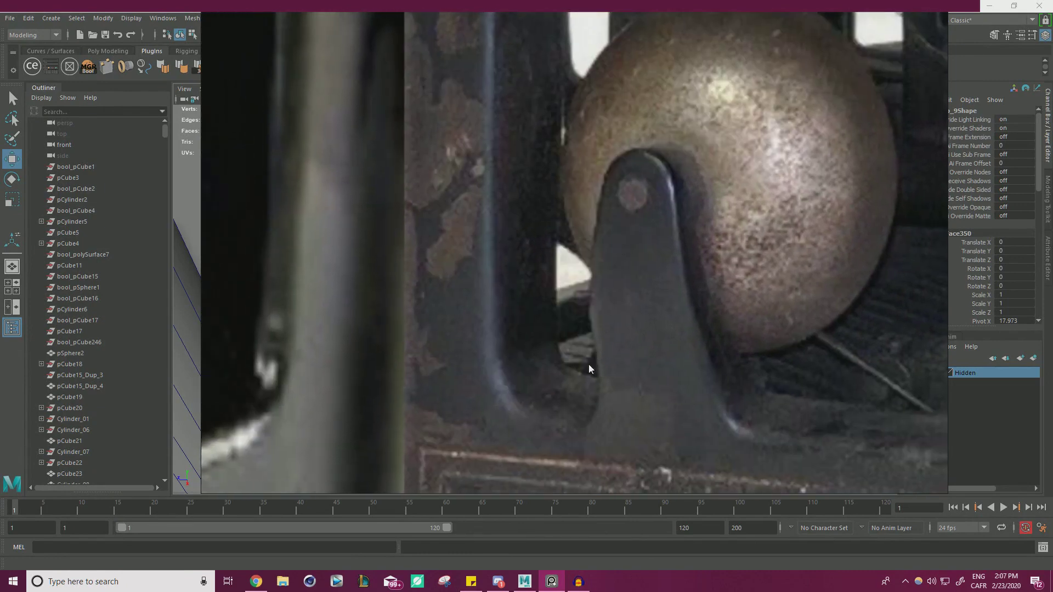
pyautogui.scroll(-10, 592, 354)
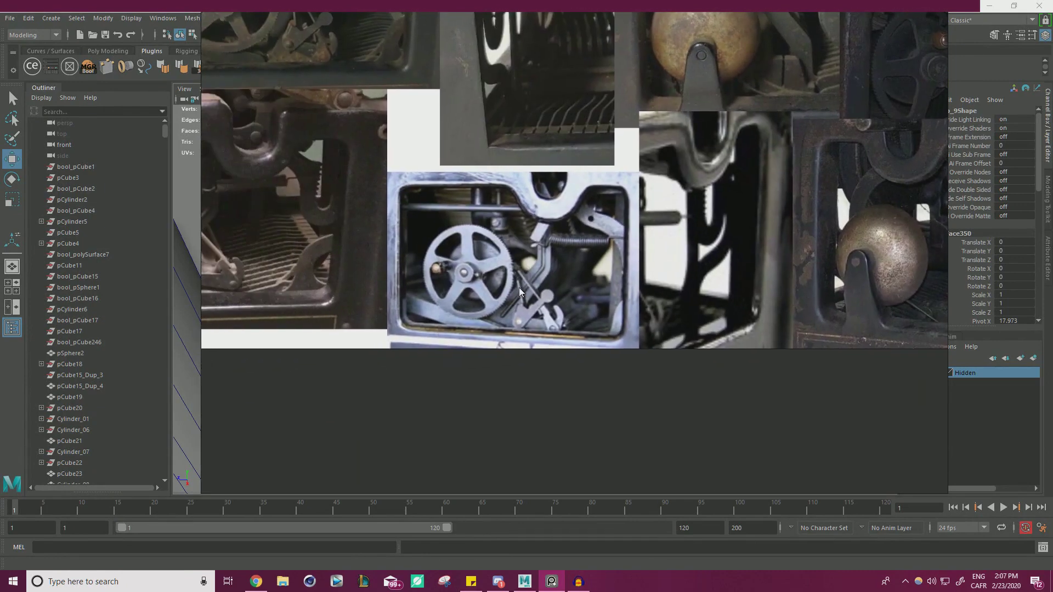
pyautogui.moveTo(518, 288); pyautogui.dragTo(469, 406, button='middle')
pyautogui.moveTo(646, 299); pyautogui.dragTo(335, 370, button='middle')
pyautogui.scroll(5, 608, 296)
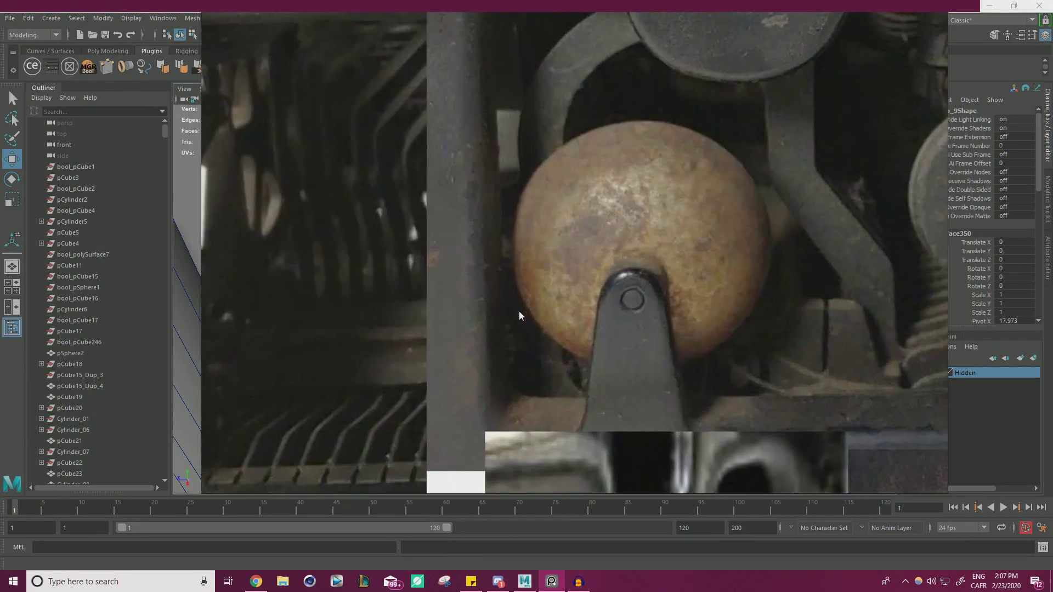
# Raise the top face of the bar's upright section farther up behind the ball
pyautogui.moveTo(600, 220); pyautogui.dragTo(0, 269, button='right')
pyautogui.keyDown('alt'); pyautogui.moveTo(543, 241); pyautogui.dragTo(384, 329, button='right'); pyautogui.keyUp('alt')
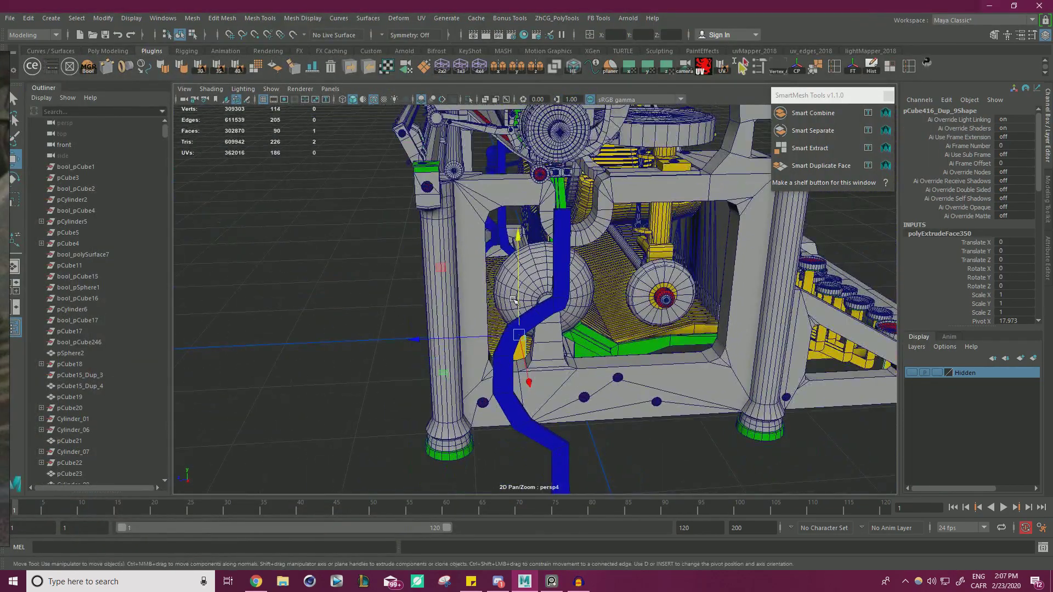
pyautogui.moveTo(517, 292); pyautogui.dragTo(496, 236)
pyautogui.keyDown('alt'); pyautogui.moveTo(496, 236); pyautogui.dragTo(570, 301, button='right'); pyautogui.keyUp('alt')
pyautogui.press('f')
# Place the reference board's ball photo beside the Maya model so both can be viewed together
pyautogui.hotkey('alt', 'Tab')
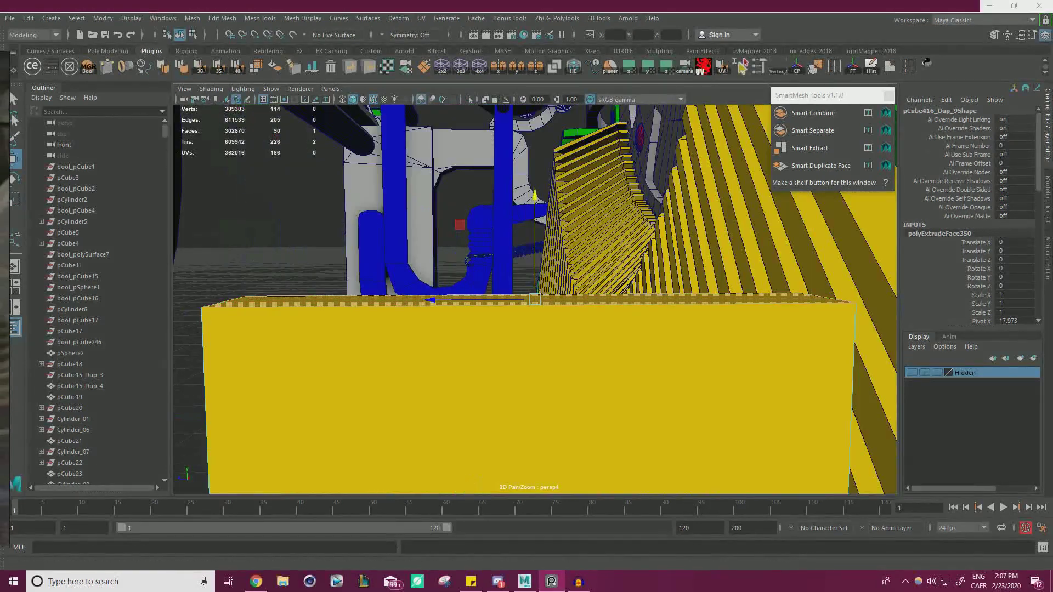
pyautogui.moveTo(206, 342); pyautogui.dragTo(170, 404, button='right')
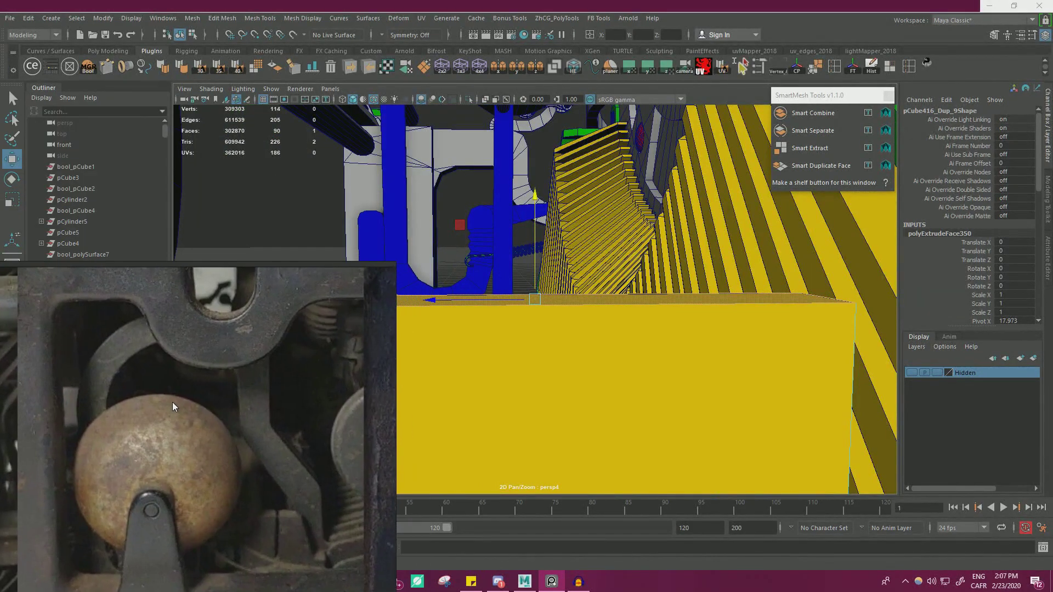
pyautogui.moveTo(170, 404); pyautogui.dragTo(272, 334, button='middle')
pyautogui.moveTo(272, 334); pyautogui.dragTo(153, 393, button='right')
# Inspect the bar's raised end around the ball and side frame from several angles against the reference photo
pyautogui.keyDown('alt'); pyautogui.moveTo(351, 285); pyautogui.dragTo(307, 274, button='right'); pyautogui.keyUp('alt')
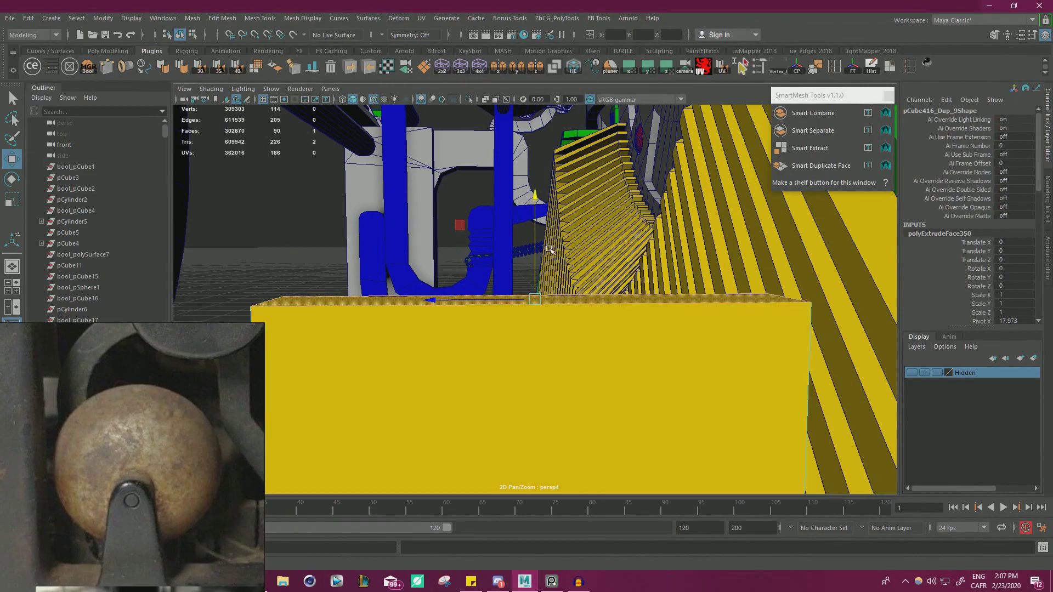
pyautogui.keyDown('alt'); pyautogui.moveTo(307, 274); pyautogui.dragTo(294, 301); pyautogui.keyUp('alt')
pyautogui.keyDown('alt'); pyautogui.moveTo(294, 301); pyautogui.dragTo(658, 252, button='right'); pyautogui.keyUp('alt')
pyautogui.keyDown('alt'); pyautogui.moveTo(658, 253); pyautogui.dragTo(639, 233); pyautogui.keyUp('alt')
pyautogui.keyDown('alt'); pyautogui.moveTo(639, 232); pyautogui.dragTo(632, 299, button='middle'); pyautogui.keyUp('alt')
pyautogui.keyDown('alt'); pyautogui.moveTo(633, 300); pyautogui.dragTo(495, 263); pyautogui.keyUp('alt')
pyautogui.keyDown('alt'); pyautogui.moveTo(496, 263); pyautogui.dragTo(336, 292, button='right'); pyautogui.keyUp('alt')
pyautogui.keyDown('alt'); pyautogui.moveTo(336, 291); pyautogui.dragTo(501, 318); pyautogui.keyUp('alt')
pyautogui.keyDown('alt'); pyautogui.moveTo(501, 318); pyautogui.dragTo(483, 260, button='middle'); pyautogui.keyUp('alt')
pyautogui.keyDown('alt'); pyautogui.moveTo(483, 260); pyautogui.dragTo(304, 349, button='right'); pyautogui.keyUp('alt')
pyautogui.keyDown('alt'); pyautogui.moveTo(304, 349); pyautogui.dragTo(336, 333); pyautogui.keyUp('alt')
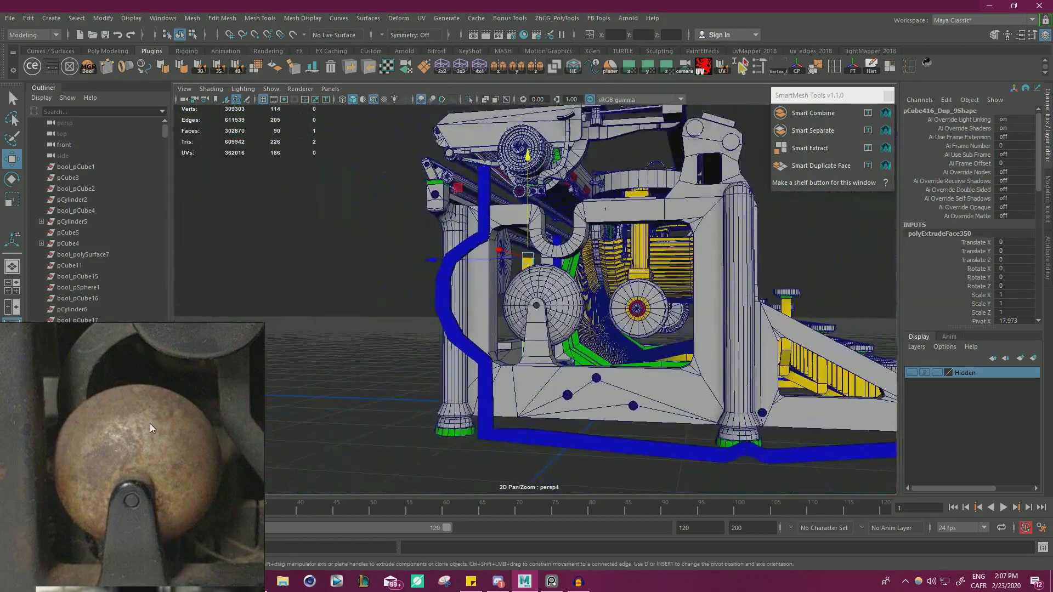
# Extrude the upright section's top face above the ball into a short segment slanting toward the frame's U-shaped notch
pyautogui.scroll(5, 612, 332)
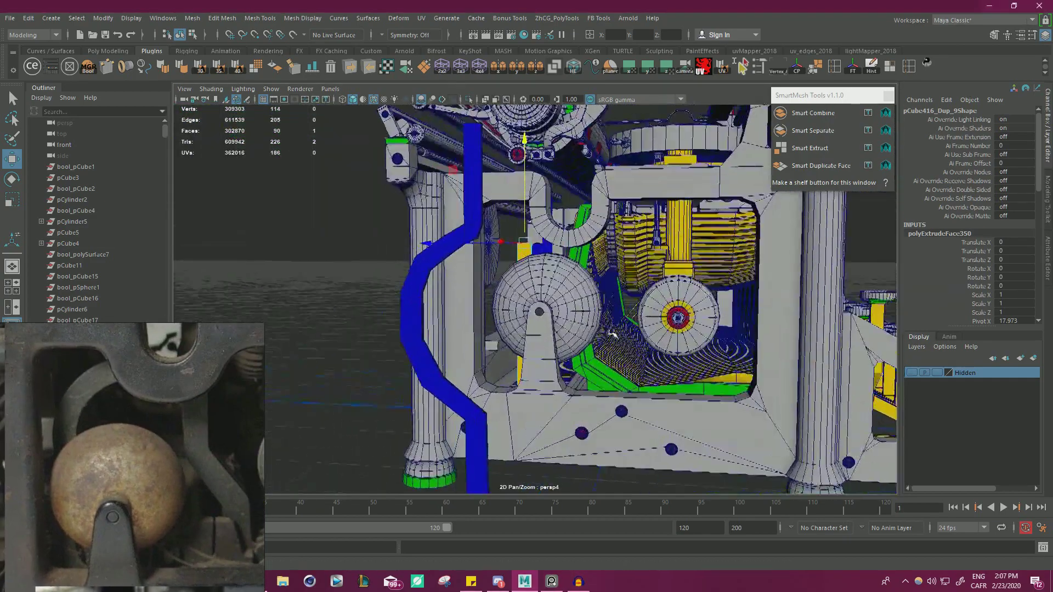
pyautogui.scroll(5, 612, 333)
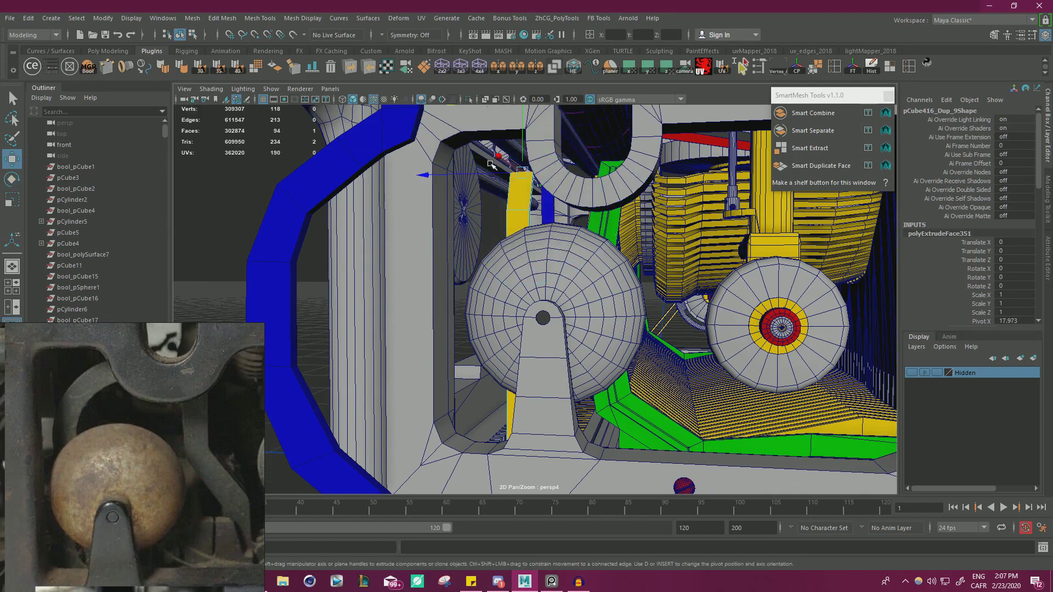
pyautogui.keyDown('alt'); pyautogui.moveTo(469, 125); pyautogui.dragTo(473, 140, button='middle'); pyautogui.keyUp('alt')
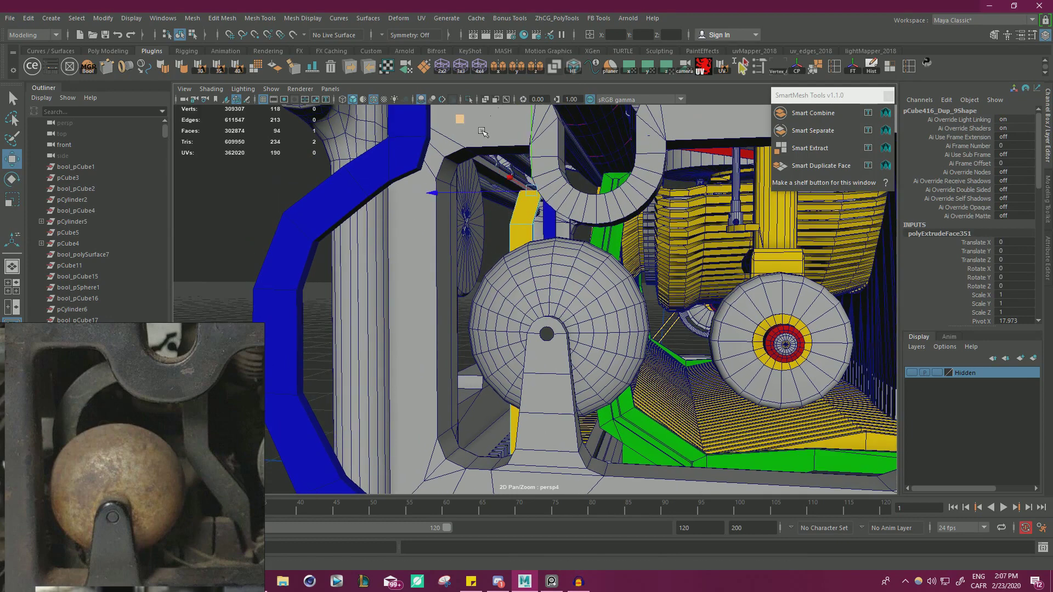
pyautogui.press('e')
pyautogui.press('w')
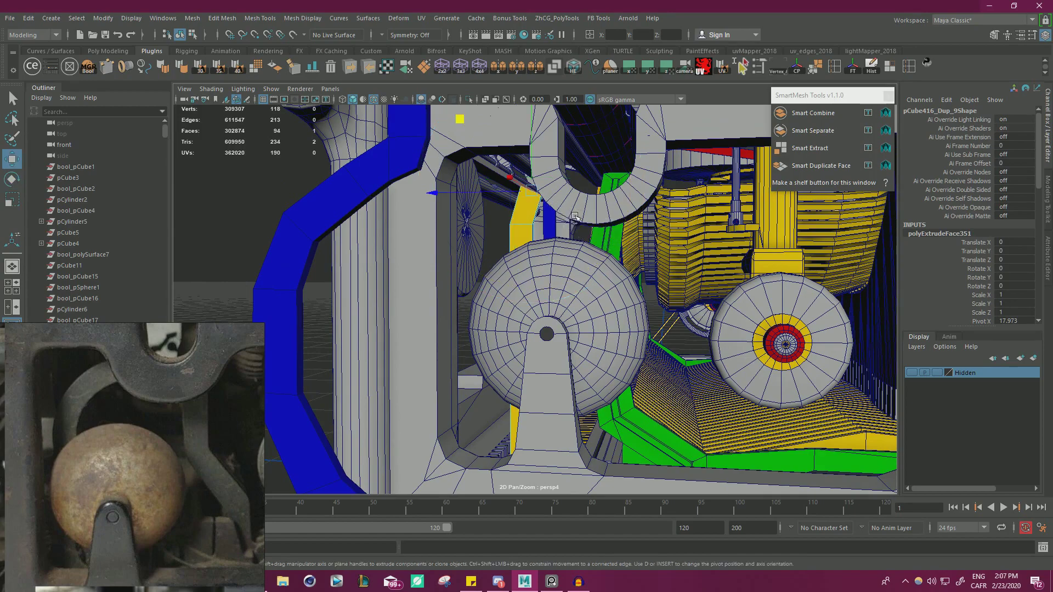
# Raise the slanted segment's end face past the frame's top rail to the red-capped roller and adjust its rotation
pyautogui.press('f')
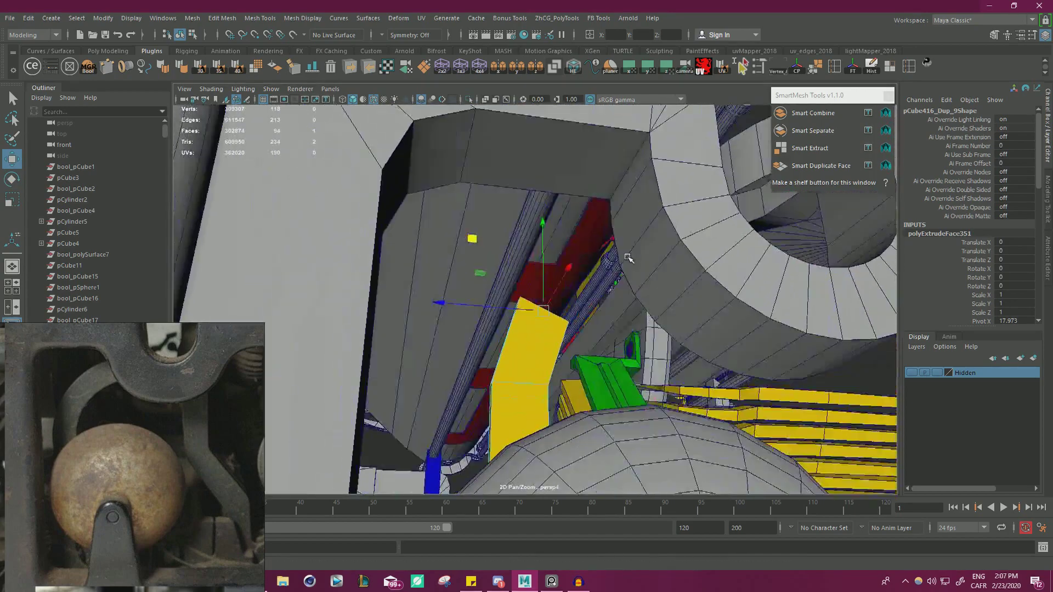
pyautogui.keyDown('alt'); pyautogui.moveTo(628, 258); pyautogui.dragTo(574, 260); pyautogui.keyUp('alt')
pyautogui.moveTo(474, 253); pyautogui.dragTo(479, 144, button='middle')
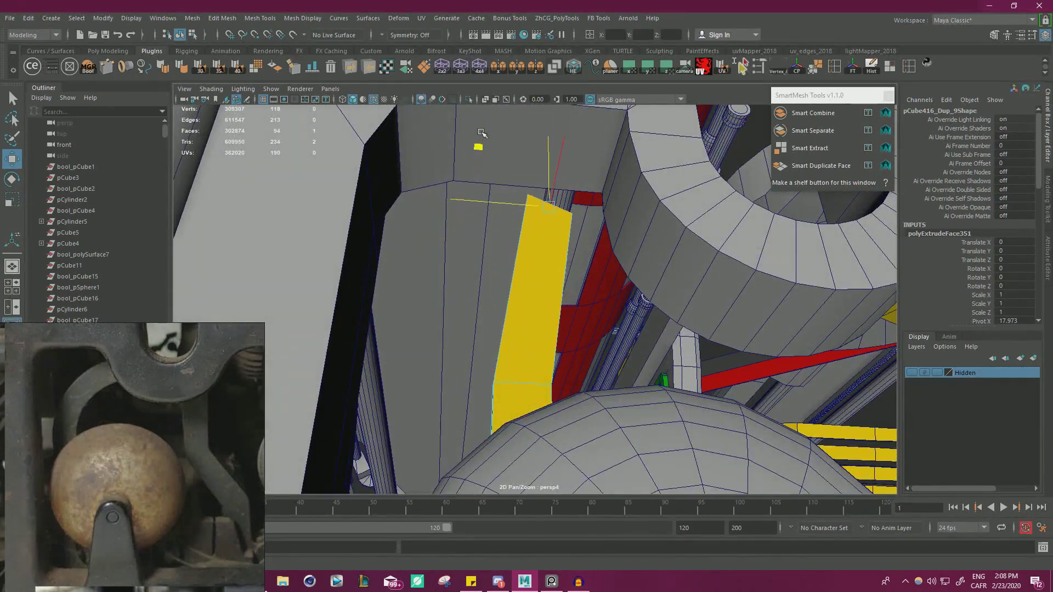
pyautogui.keyDown('alt'); pyautogui.moveTo(582, 146); pyautogui.dragTo(534, 201); pyautogui.keyUp('alt')
pyautogui.keyDown('alt'); pyautogui.moveTo(494, 160); pyautogui.dragTo(579, 113); pyautogui.keyUp('alt')
pyautogui.keyDown('alt'); pyautogui.moveTo(504, 120); pyautogui.dragTo(627, 313); pyautogui.keyUp('alt')
pyautogui.press('e')
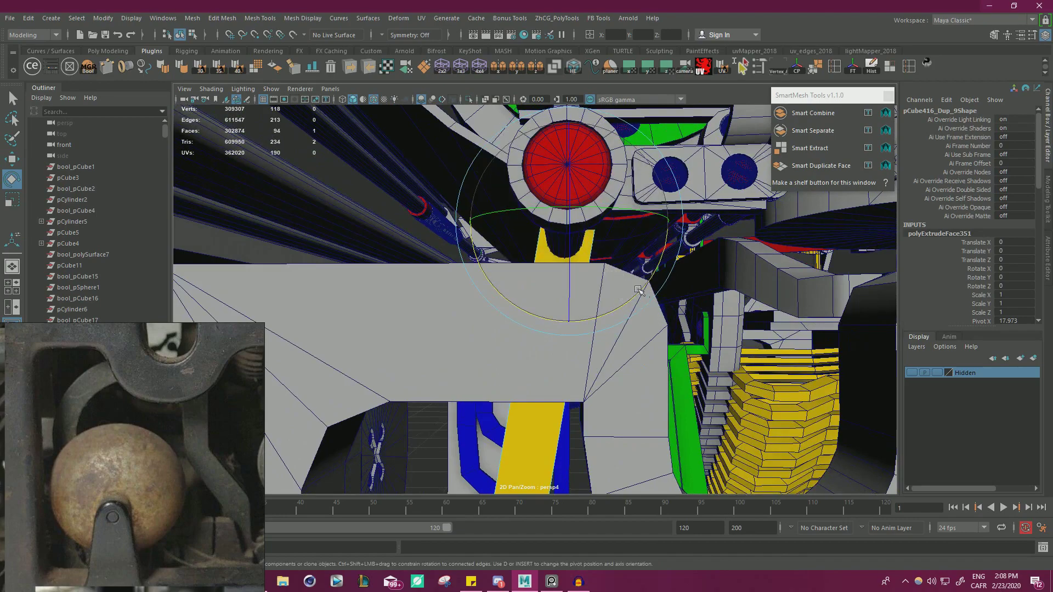
# Select the vertices of the bar's upright section and lower end in wireframe for shifting along the bar's length
pyautogui.keyDown('alt'); pyautogui.moveTo(534, 223); pyautogui.dragTo(442, 287); pyautogui.keyUp('alt')
pyautogui.press('4')
pyautogui.keyDown('alt'); pyautogui.moveTo(442, 287); pyautogui.dragTo(349, 280, button='right'); pyautogui.keyUp('alt')
pyautogui.moveTo(312, 242); pyautogui.dragTo(263, 241, button='right')
pyautogui.moveTo(490, 450); pyautogui.dragTo(534, 352)
pyautogui.moveTo(557, 211); pyautogui.dragTo(556, 212)
pyautogui.press('5')
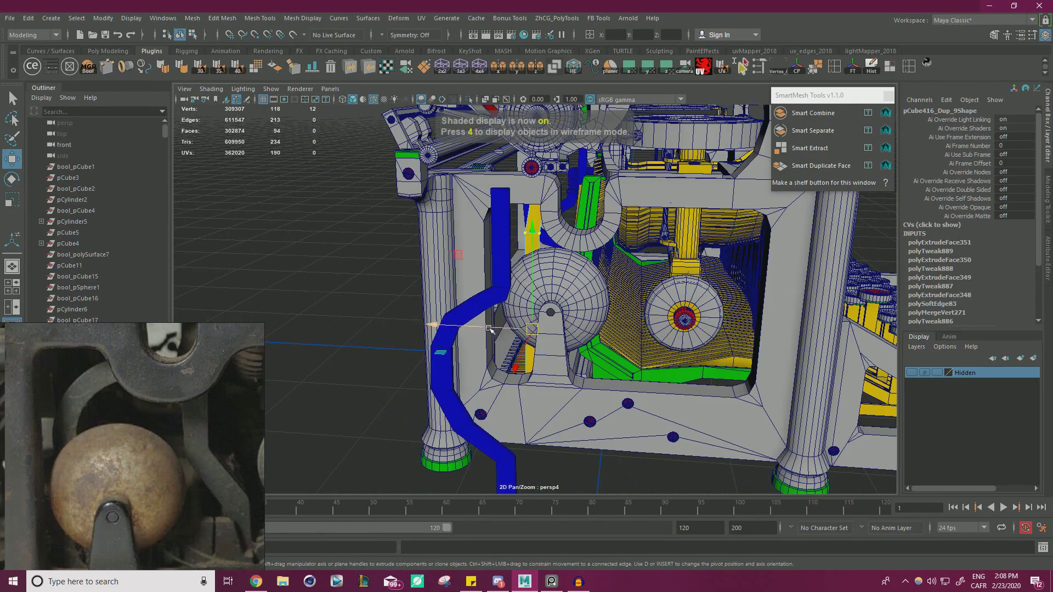
# Lower the bend vertices between the upright and slanted sections to about the height of the ball's top
pyautogui.keyDown('alt'); pyautogui.moveTo(497, 285); pyautogui.dragTo(515, 287, button='right'); pyautogui.keyUp('alt')
pyautogui.keyDown('alt'); pyautogui.moveTo(516, 286); pyautogui.dragTo(531, 351, button='middle'); pyautogui.keyUp('alt')
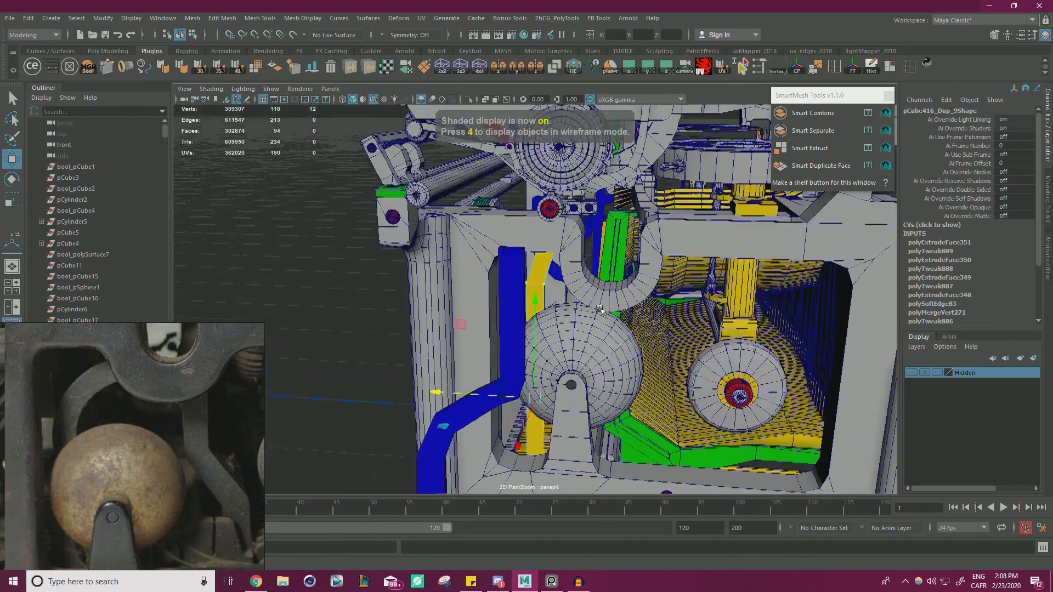
pyautogui.keyDown('alt'); pyautogui.moveTo(530, 351); pyautogui.dragTo(512, 301); pyautogui.keyUp('alt')
pyautogui.keyDown('alt'); pyautogui.moveTo(560, 275); pyautogui.dragTo(538, 244); pyautogui.keyUp('alt')
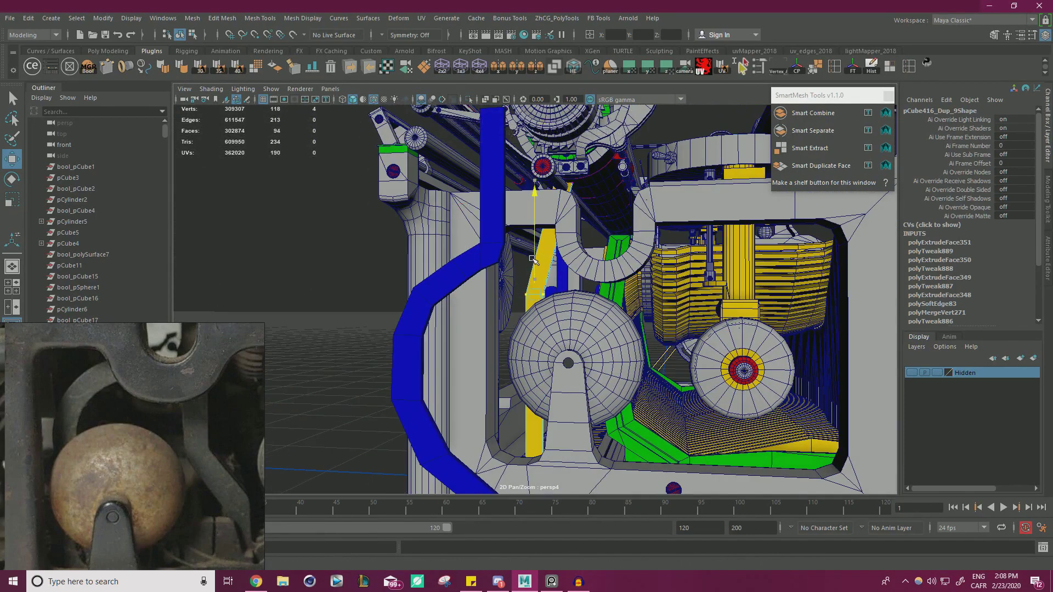
pyautogui.keyDown('alt'); pyautogui.moveTo(533, 260); pyautogui.dragTo(583, 263, button='right'); pyautogui.keyUp('alt')
pyautogui.keyDown('alt'); pyautogui.moveTo(564, 255); pyautogui.dragTo(599, 278); pyautogui.keyUp('alt')
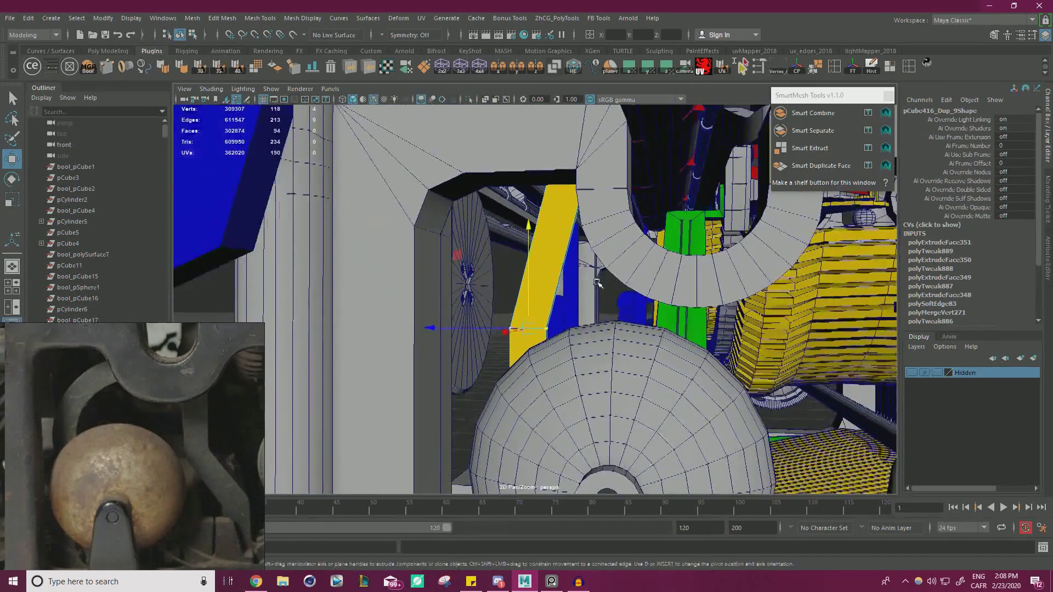
pyautogui.keyDown('alt'); pyautogui.moveTo(600, 277); pyautogui.dragTo(380, 329, button='right'); pyautogui.keyUp('alt')
# Reselect the upright section's vertices in wireframe and nudge them slightly toward the frame's rear post
pyautogui.press('4')
pyautogui.keyDown('alt'); pyautogui.moveTo(447, 304); pyautogui.dragTo(510, 432); pyautogui.keyUp('alt')
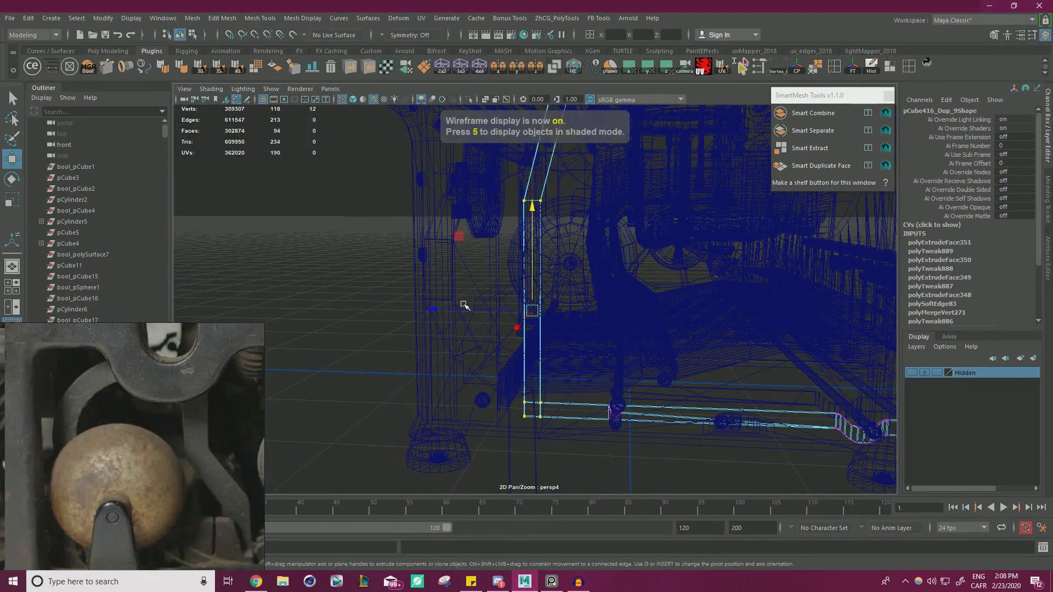
pyautogui.moveTo(468, 309); pyautogui.dragTo(465, 310)
pyautogui.press('5')
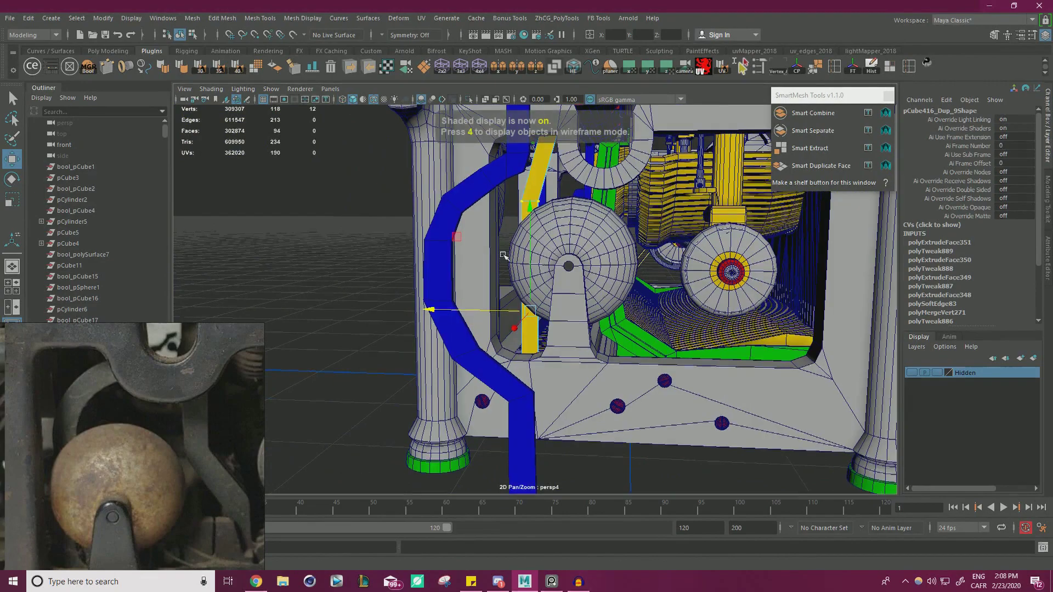
# Insert an edge loop across the slanted section with Multi-Cut and move it toward the rear post to curve the bar
pyautogui.scroll(5, 596, 335)
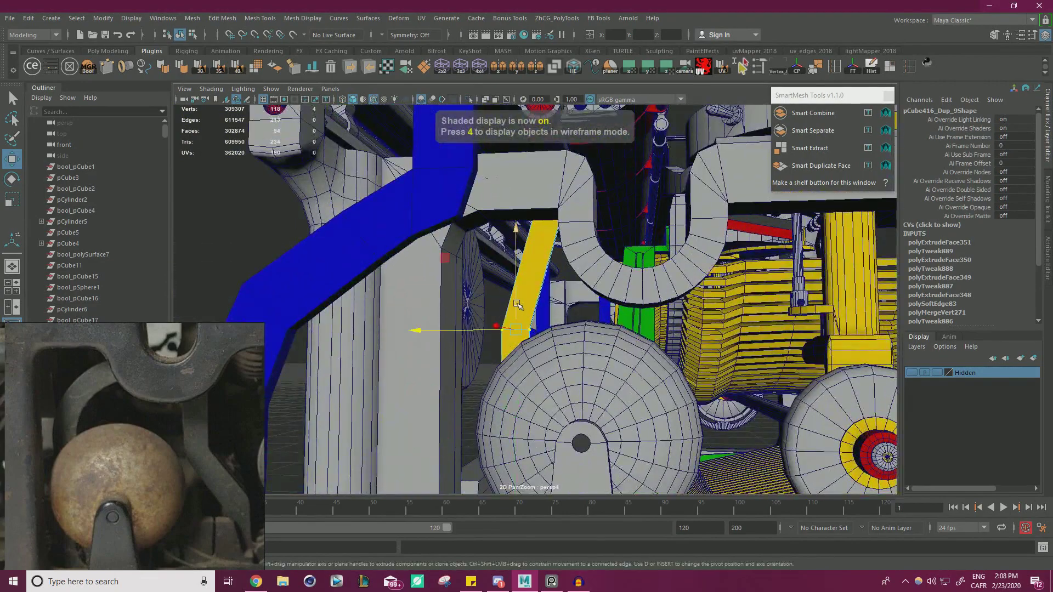
pyautogui.moveTo(514, 322); pyautogui.dragTo(513, 319)
pyautogui.scroll(3, 598, 323)
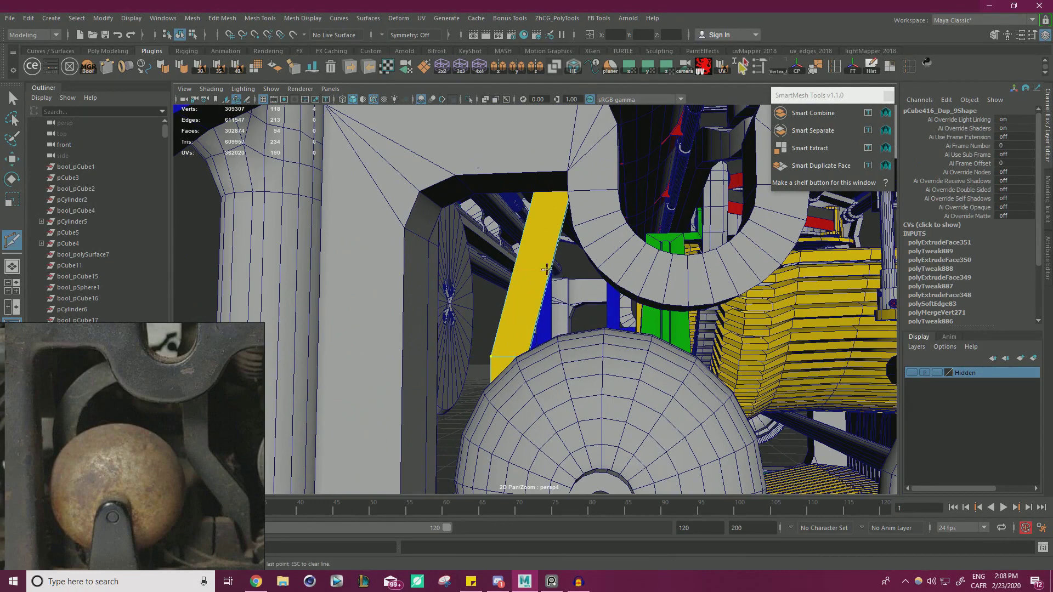
pyautogui.press('Return')
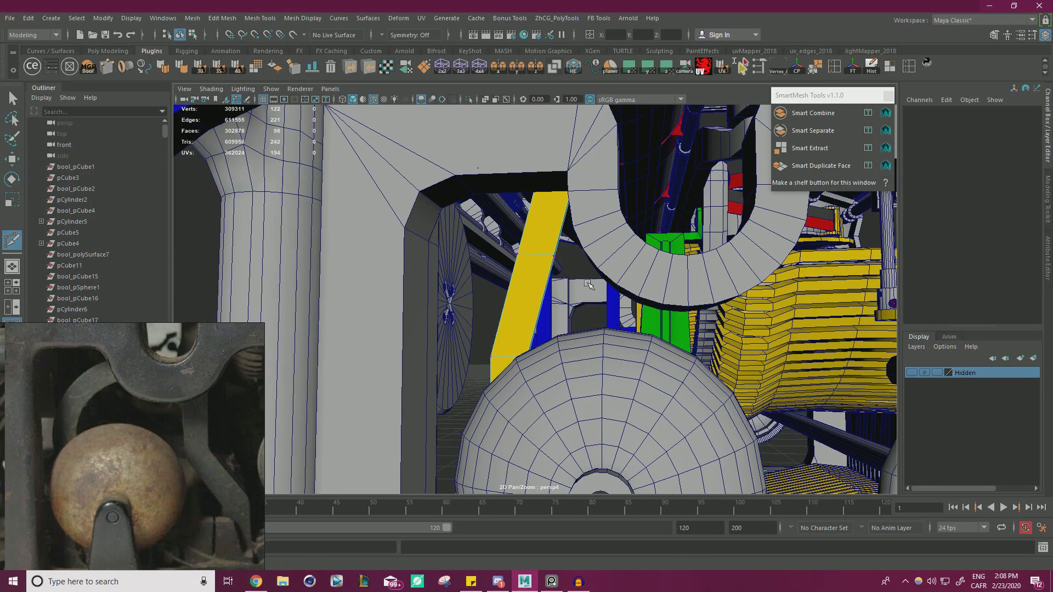
pyautogui.press('w')
pyautogui.keyDown('alt'); pyautogui.moveTo(533, 247); pyautogui.dragTo(494, 253); pyautogui.keyUp('alt')
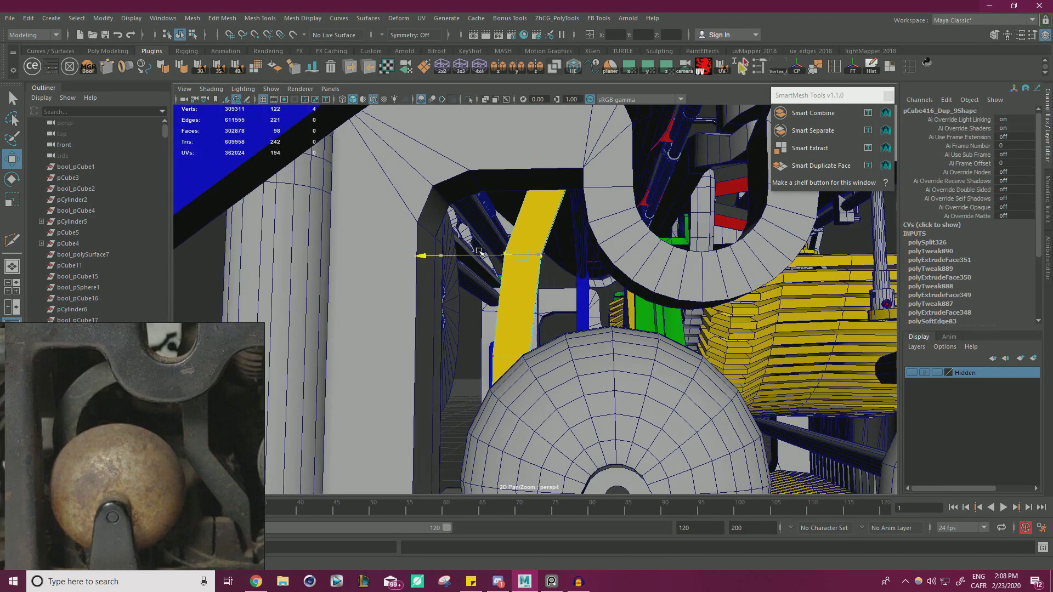
pyautogui.keyDown('alt'); pyautogui.moveTo(472, 251); pyautogui.dragTo(563, 422); pyautogui.keyUp('alt')
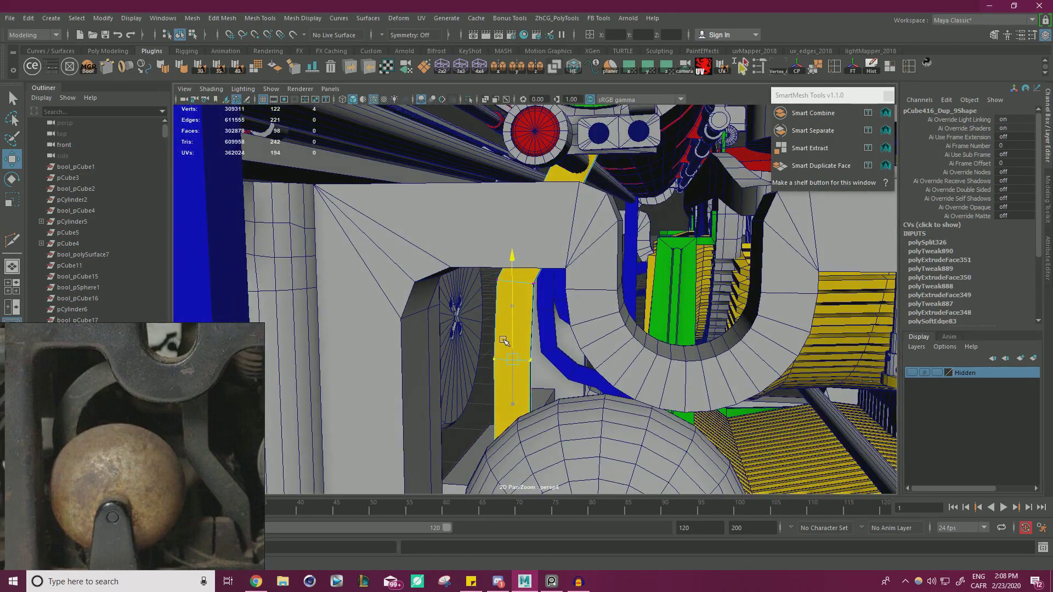
# Examine the reference photos of the curved lever above the ball and compare them with the modelled bar
pyautogui.keyDown('alt'); pyautogui.moveTo(503, 340); pyautogui.dragTo(415, 312); pyautogui.keyUp('alt')
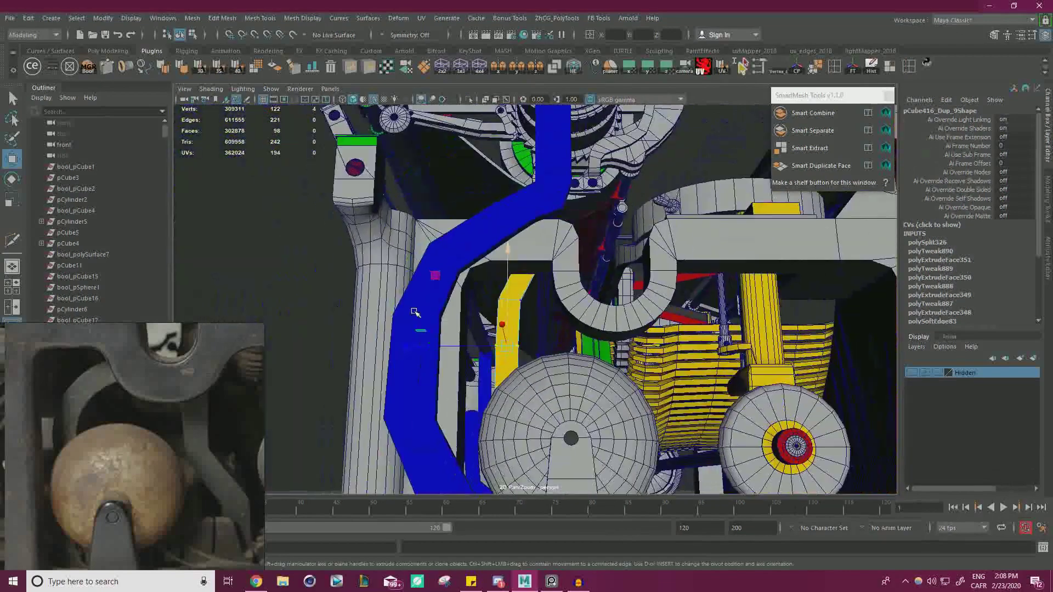
pyautogui.keyDown('alt'); pyautogui.moveTo(415, 312); pyautogui.dragTo(438, 235, button='middle'); pyautogui.keyUp('alt')
pyautogui.scroll(-3, 140, 387)
pyautogui.moveTo(140, 439); pyautogui.dragTo(437, 234, button='right')
pyautogui.moveTo(376, 282); pyautogui.dragTo(241, 307, button='middle')
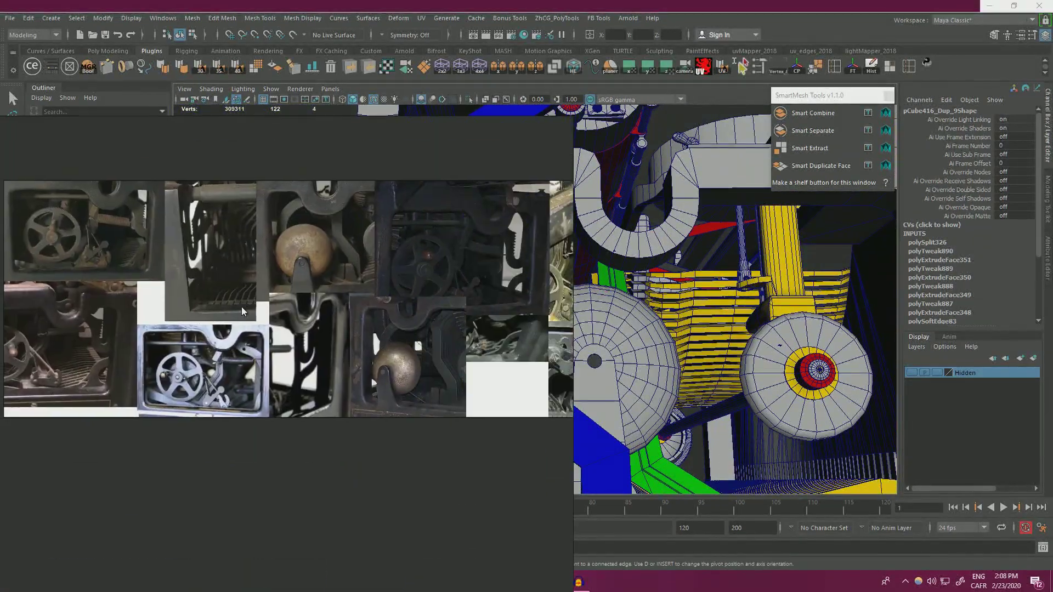
pyautogui.scroll(6, 405, 297)
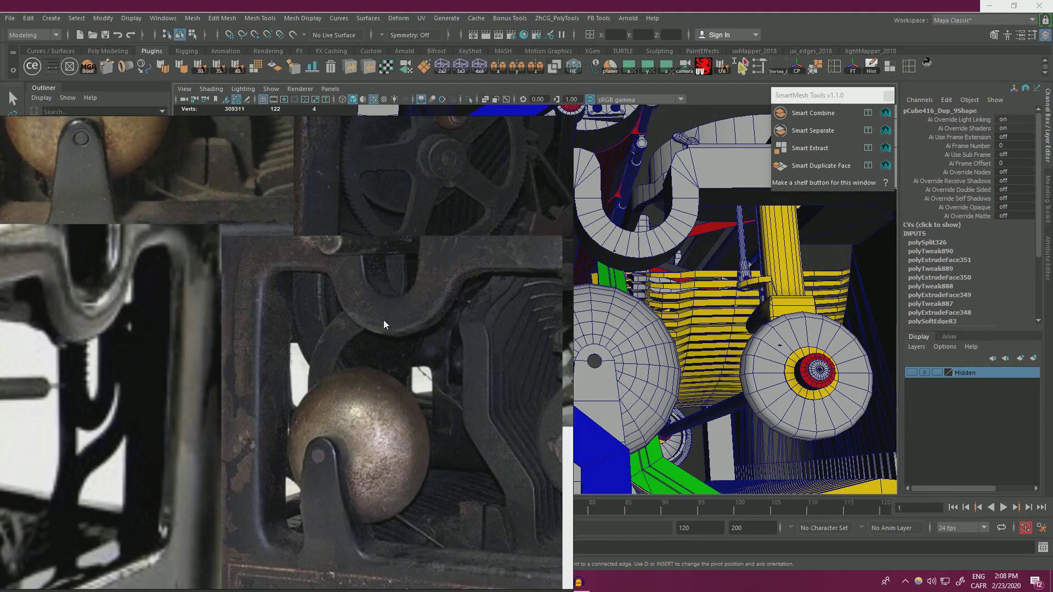
pyautogui.scroll(3, 383, 320)
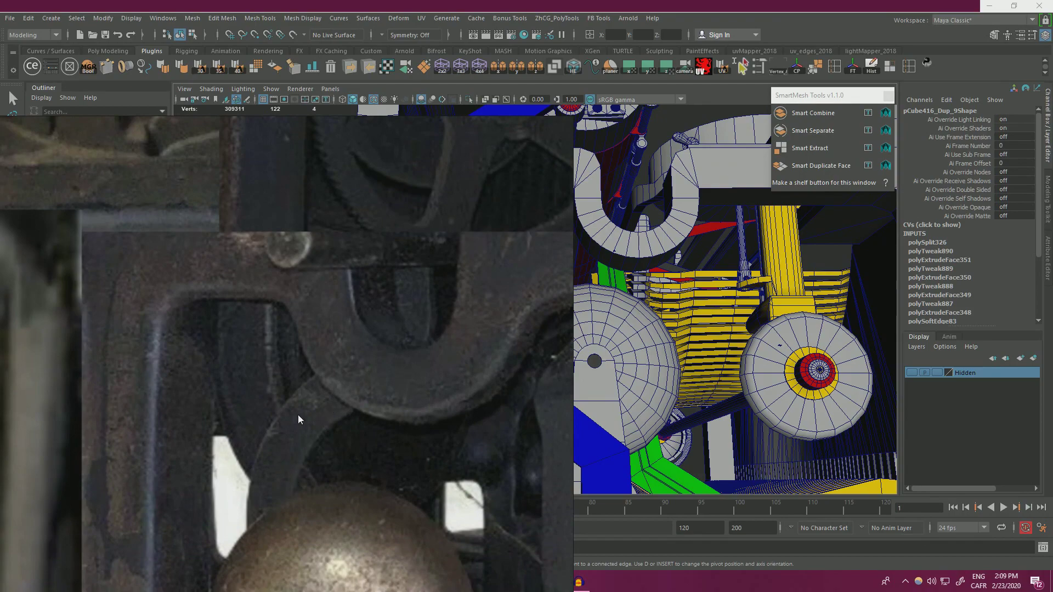
pyautogui.moveTo(421, 348); pyautogui.dragTo(0, 358, button='right')
pyautogui.scroll(-2, 567, 270)
pyautogui.keyDown('alt'); pyautogui.moveTo(629, 199); pyautogui.dragTo(568, 270, button='middle'); pyautogui.keyUp('alt')
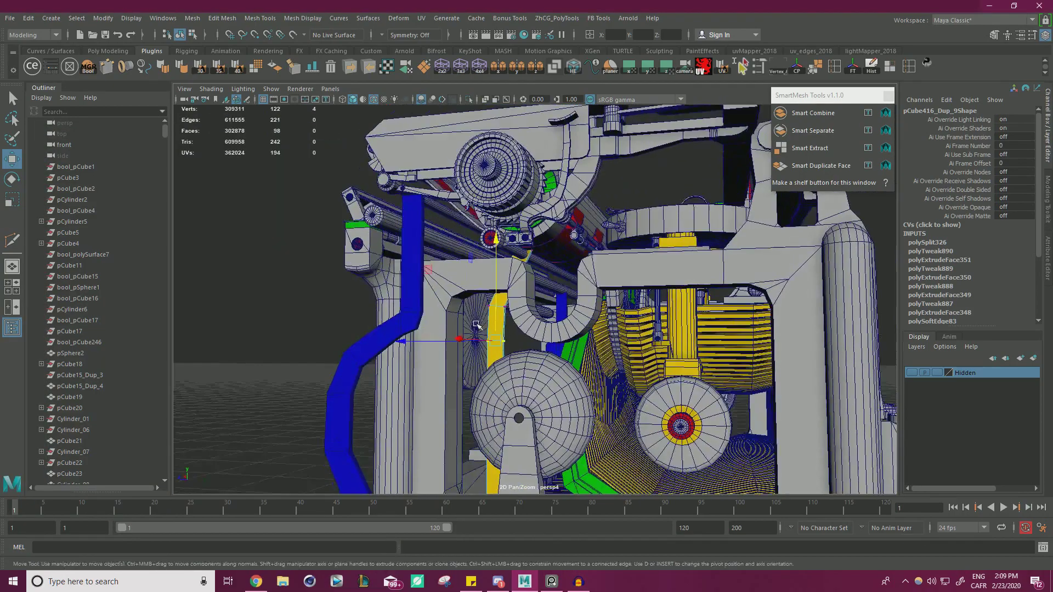
# Reposition the slanted section's vertices and the bend vertices above the ball to follow the reference curve
pyautogui.scroll(3, 568, 269)
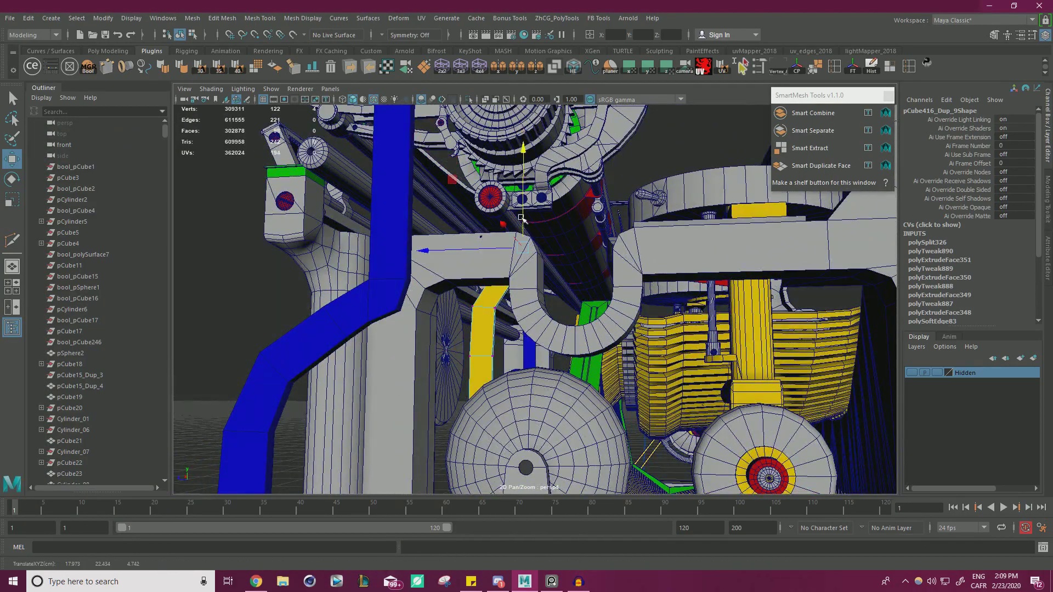
pyautogui.keyDown('alt'); pyautogui.moveTo(502, 246); pyautogui.dragTo(557, 275, button='right'); pyautogui.keyUp('alt')
pyautogui.keyDown('alt'); pyautogui.moveTo(557, 275); pyautogui.dragTo(575, 246); pyautogui.keyUp('alt')
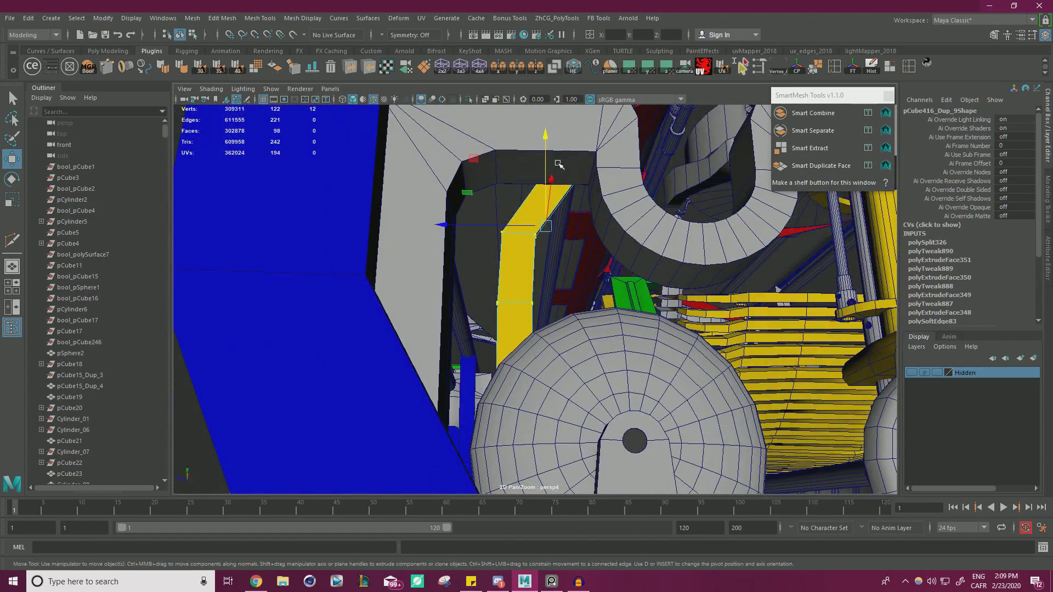
pyautogui.moveTo(567, 162); pyautogui.dragTo(538, 190, button='middle')
pyautogui.keyDown('alt'); pyautogui.moveTo(547, 215); pyautogui.dragTo(475, 314); pyautogui.keyUp('alt')
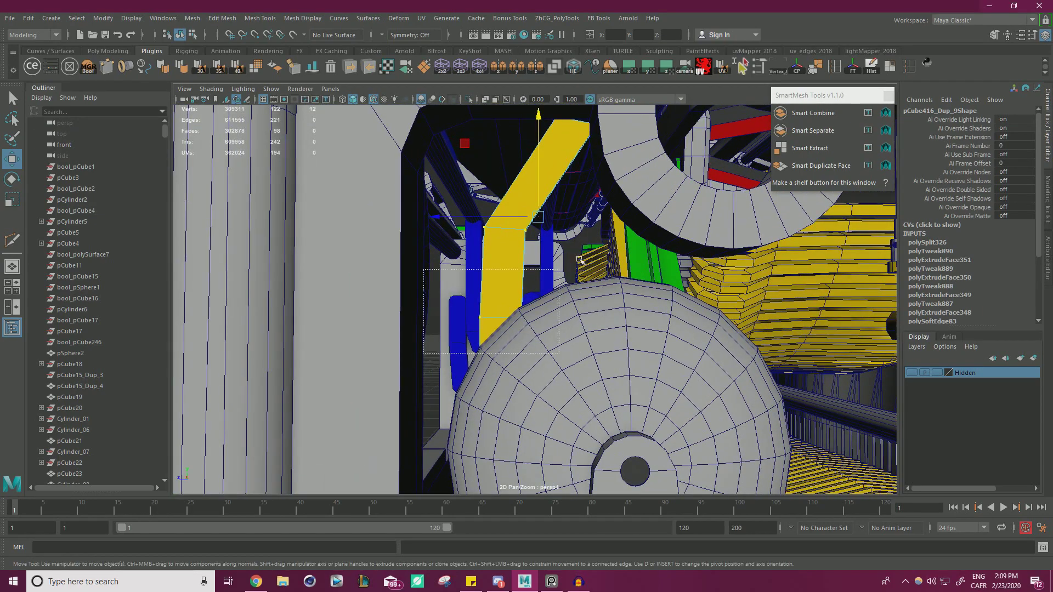
pyautogui.moveTo(567, 258); pyautogui.dragTo(459, 200)
pyautogui.moveTo(506, 183); pyautogui.dragTo(527, 198, button='middle')
# Try to rotate the slanted section's upper end toward vertical
pyautogui.keyDown('alt'); pyautogui.moveTo(623, 143); pyautogui.dragTo(604, 179); pyautogui.keyUp('alt')
pyautogui.keyDown('alt'); pyautogui.moveTo(562, 142); pyautogui.dragTo(549, 189); pyautogui.keyUp('alt')
pyautogui.press('e')
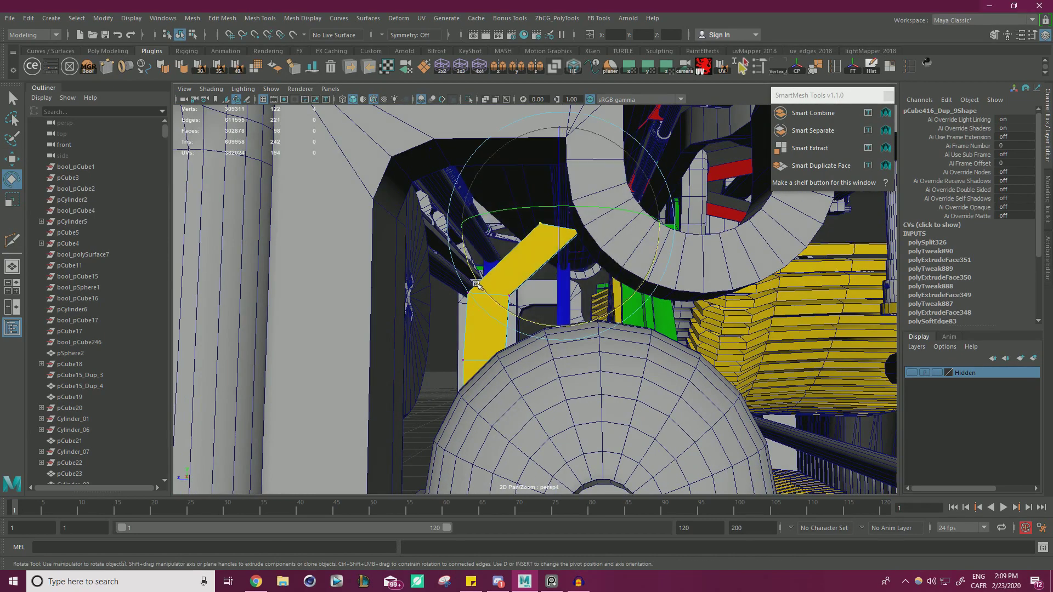
pyautogui.moveTo(454, 235); pyautogui.dragTo(446, 196)
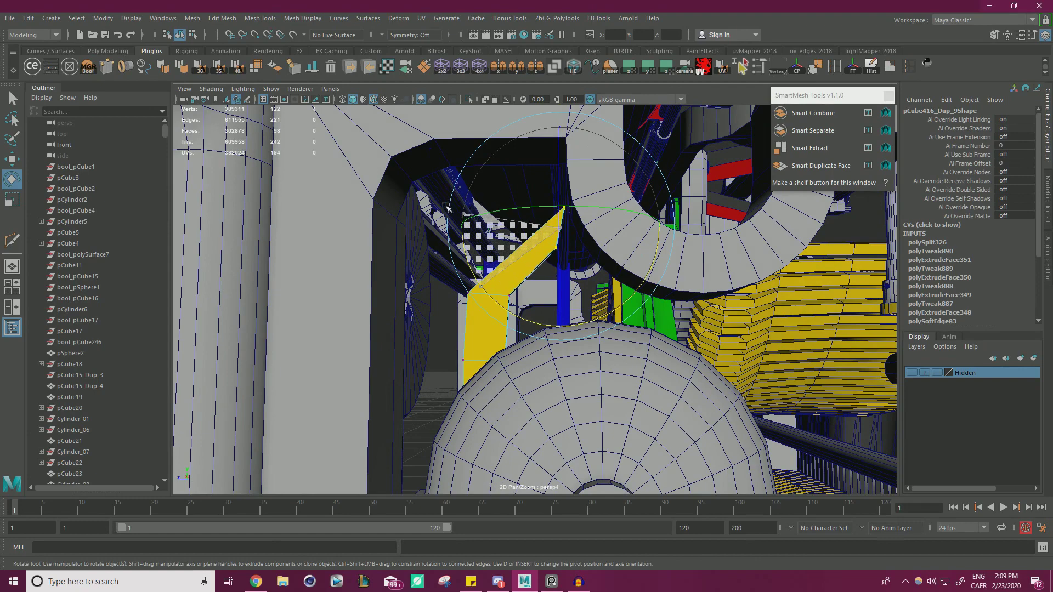
pyautogui.keyDown('alt'); pyautogui.moveTo(590, 275); pyautogui.dragTo(662, 291); pyautogui.keyUp('alt')
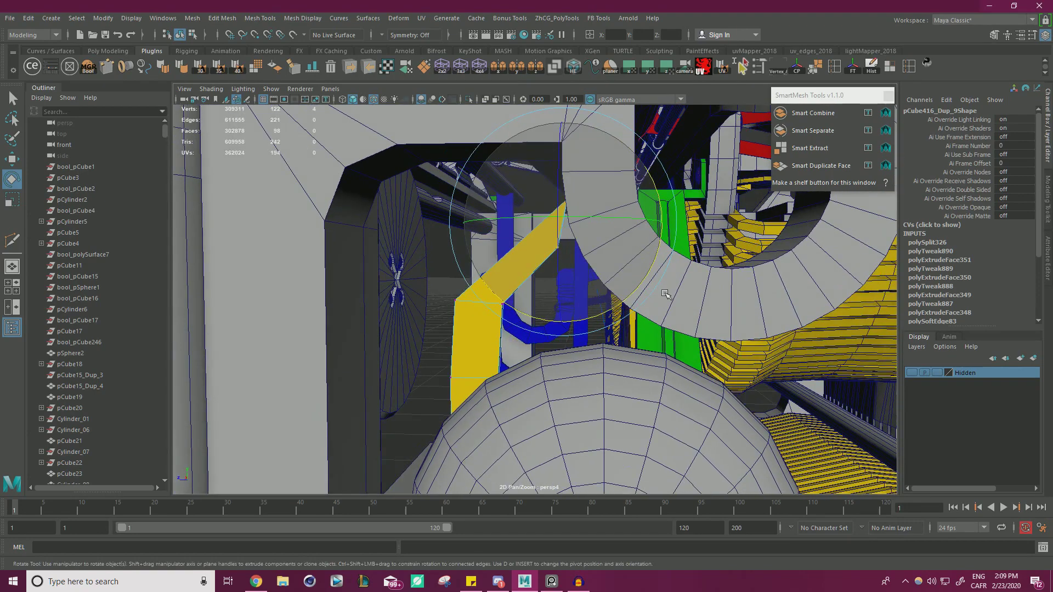
# Delete the faces of the bar's slanted upper section
pyautogui.moveTo(469, 312); pyautogui.dragTo(470, 320, button='right')
pyautogui.moveTo(379, 162); pyautogui.dragTo(680, 326)
pyautogui.press('Delete')
pyautogui.press('w')
pyautogui.keyDown('alt'); pyautogui.moveTo(459, 353); pyautogui.dragTo(546, 344); pyautogui.keyUp('alt')
# Extrude the bar's open top border edges upward, rotated to vertical and shifted toward the frame's U-shaped notch
pyautogui.moveTo(501, 307); pyautogui.dragTo(507, 317, button='right')
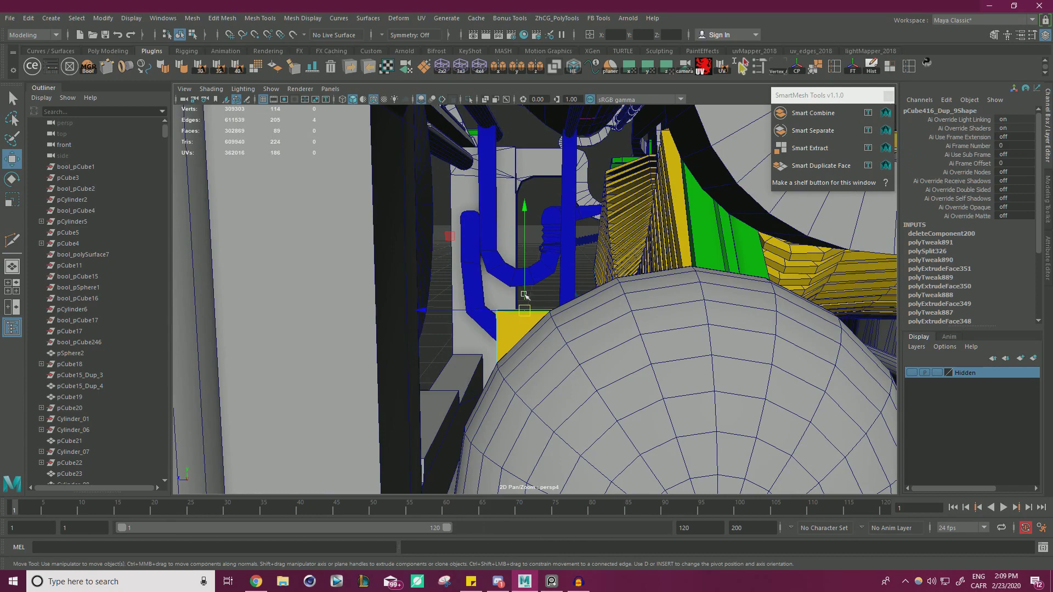
pyautogui.keyDown('alt'); pyautogui.moveTo(577, 207); pyautogui.dragTo(498, 238); pyautogui.keyUp('alt')
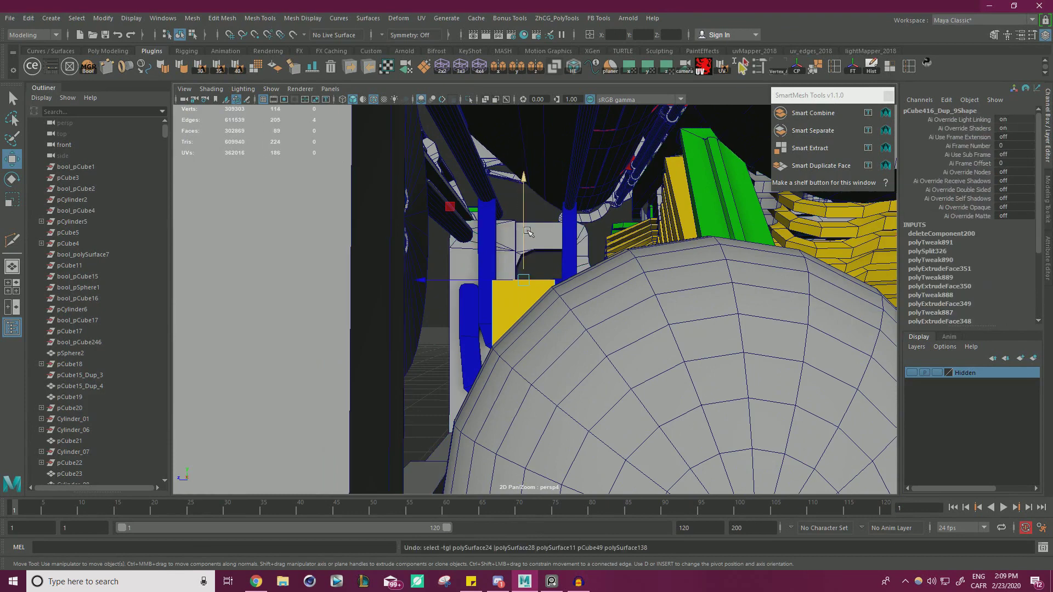
pyautogui.keyDown('shift'); pyautogui.moveTo(520, 165); pyautogui.dragTo(532, 182); pyautogui.keyUp('shift')
pyautogui.press('e')
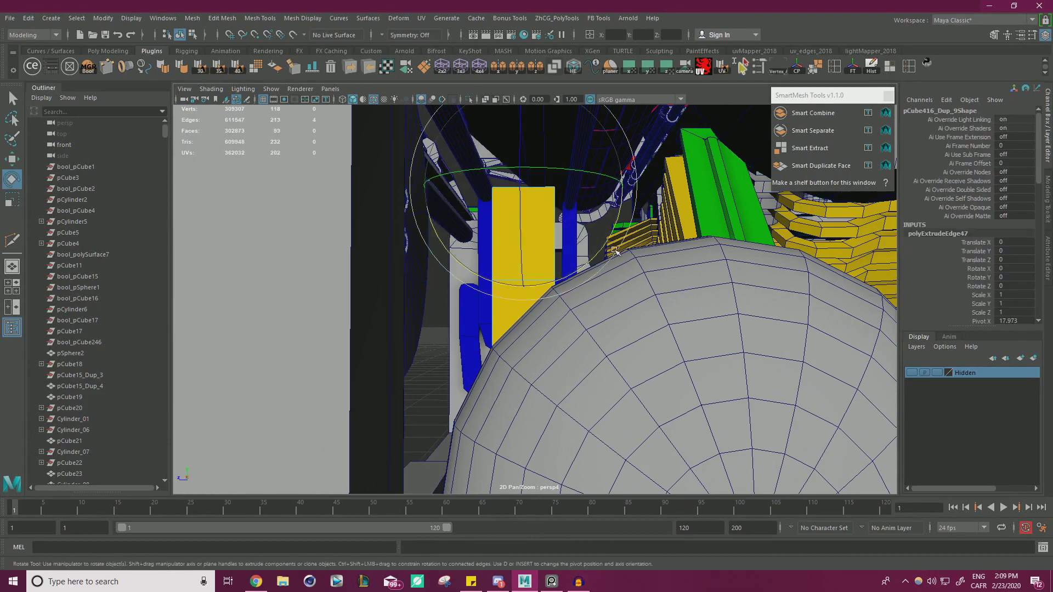
pyautogui.moveTo(615, 234); pyautogui.dragTo(582, 303)
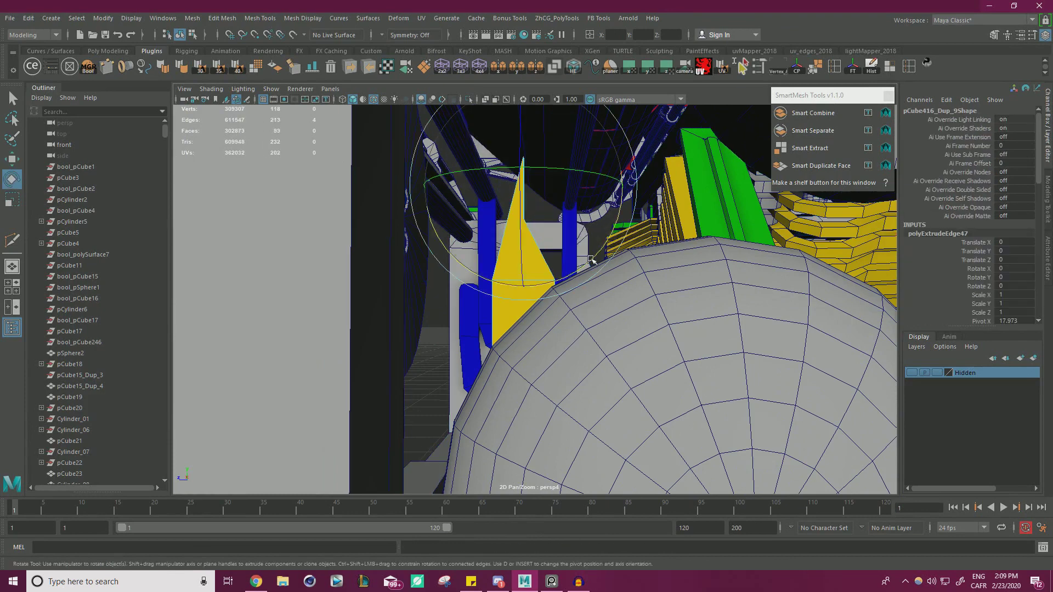
pyautogui.press('w')
pyautogui.scroll(-3, 542, 234)
pyautogui.moveTo(461, 235); pyautogui.dragTo(520, 236)
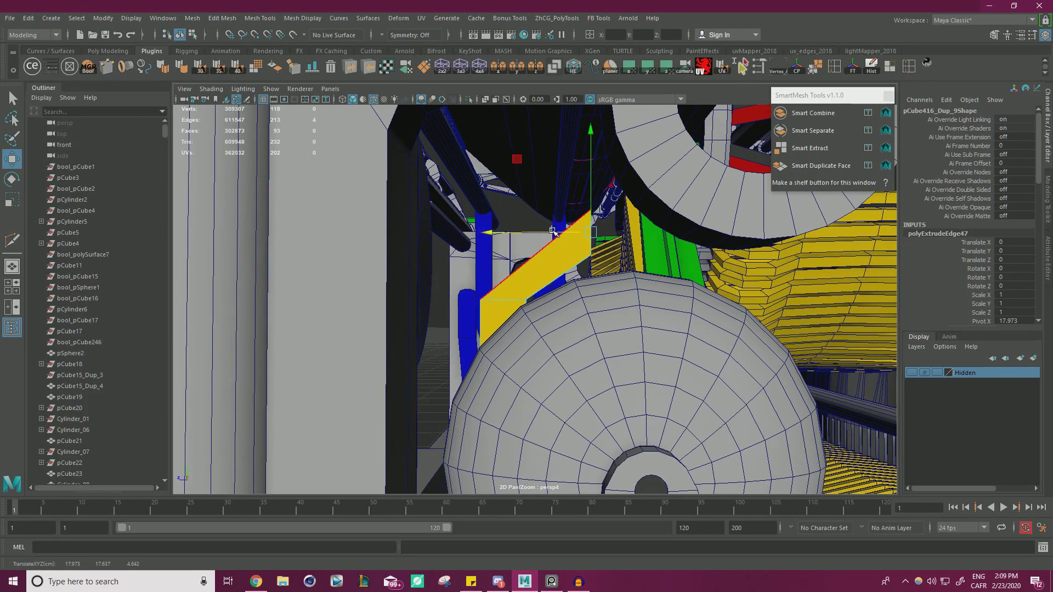
# Raise the slanted section's vertices so its lower bend sits slightly above the ball's top, checking the reference photo
pyautogui.scroll(-1, 553, 231)
pyautogui.scroll(-2, 553, 219)
pyautogui.keyDown('alt'); pyautogui.moveTo(554, 198); pyautogui.dragTo(518, 241, button='middle'); pyautogui.keyUp('alt')
pyautogui.keyDown('alt'); pyautogui.moveTo(519, 241); pyautogui.dragTo(553, 209); pyautogui.keyUp('alt')
pyautogui.moveTo(527, 279); pyautogui.dragTo(479, 275, button='right')
pyautogui.moveTo(445, 354); pyautogui.dragTo(543, 268)
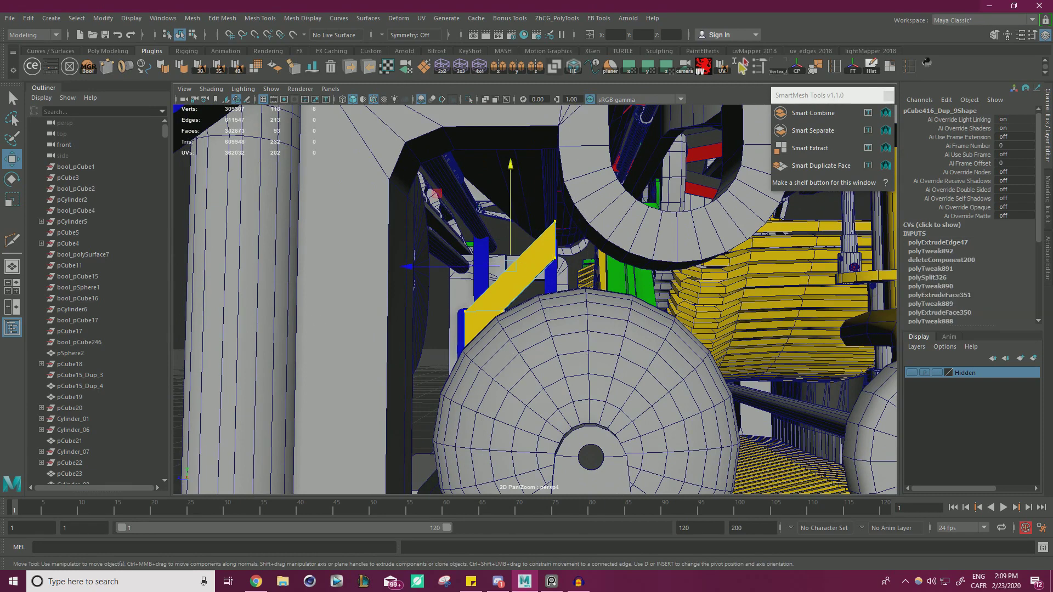
pyautogui.hotkey('alt', 'Tab')
pyautogui.scroll(-5, 406, 230)
pyautogui.moveTo(265, 139); pyautogui.dragTo(289, 215, button='middle')
pyautogui.scroll(2, 269, 200)
pyautogui.moveTo(232, 154); pyautogui.dragTo(0, 235, button='right')
pyautogui.moveTo(511, 198); pyautogui.dragTo(548, 218)
pyautogui.scroll(1, 548, 218)
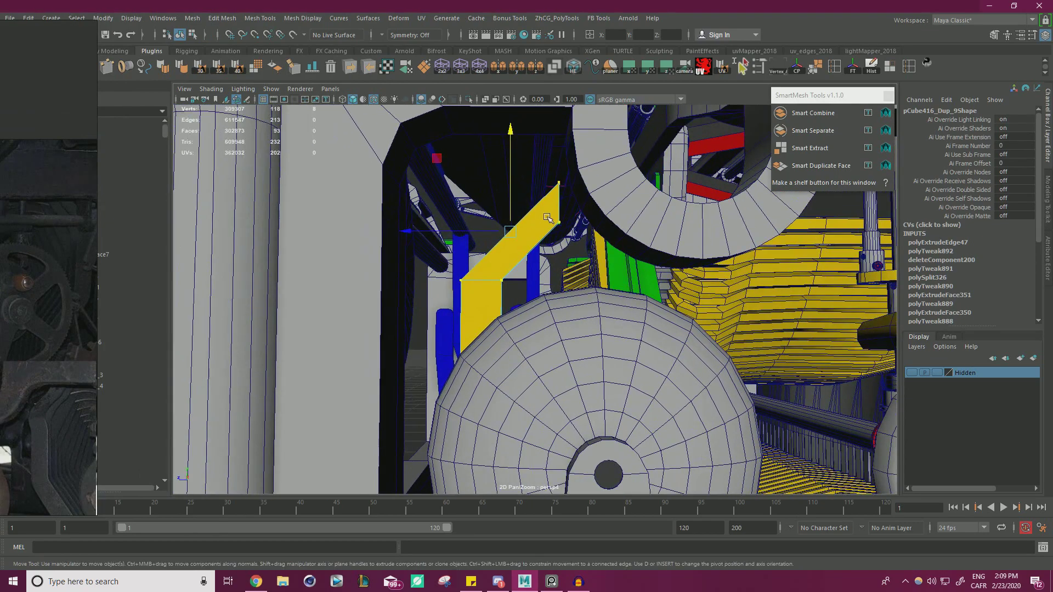
# Move the slanted section's end vertices up toward the U-shaped notch and undo the shift of the inner bend vertices
pyautogui.moveTo(544, 176); pyautogui.dragTo(570, 230)
pyautogui.keyDown('alt'); pyautogui.moveTo(551, 211); pyautogui.dragTo(515, 203); pyautogui.keyUp('alt')
pyautogui.moveTo(514, 202); pyautogui.dragTo(517, 201)
pyautogui.keyDown('alt'); pyautogui.moveTo(517, 202); pyautogui.dragTo(550, 220); pyautogui.keyUp('alt')
pyautogui.moveTo(606, 159); pyautogui.dragTo(606, 158)
pyautogui.moveTo(515, 188); pyautogui.dragTo(516, 174)
pyautogui.moveTo(597, 243); pyautogui.dragTo(557, 198)
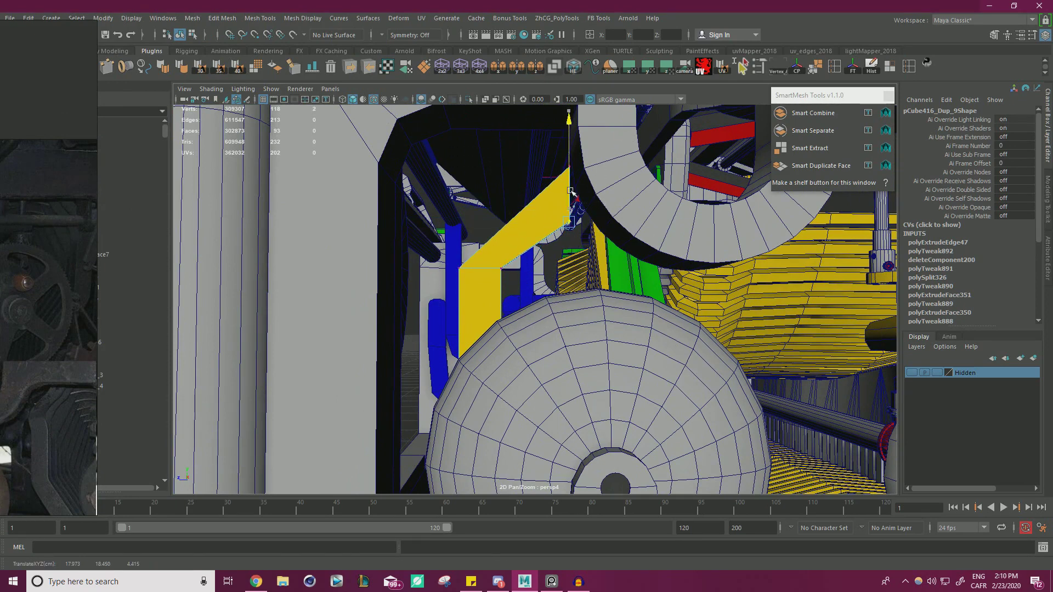
pyautogui.moveTo(570, 196); pyautogui.dragTo(486, 267)
pyautogui.hotkey('ctrl', 'z')
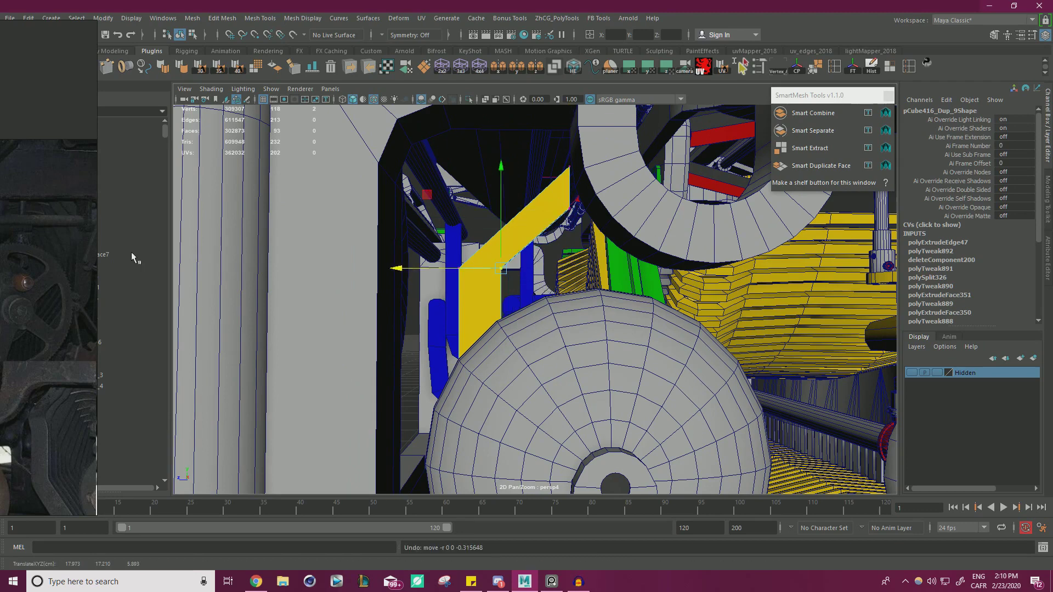
# Insert an edge loop midway across the slanted section with Multi-Cut and move it up and outward to bend the bar
pyautogui.hotkey('ctrl', 'shift', 'x')
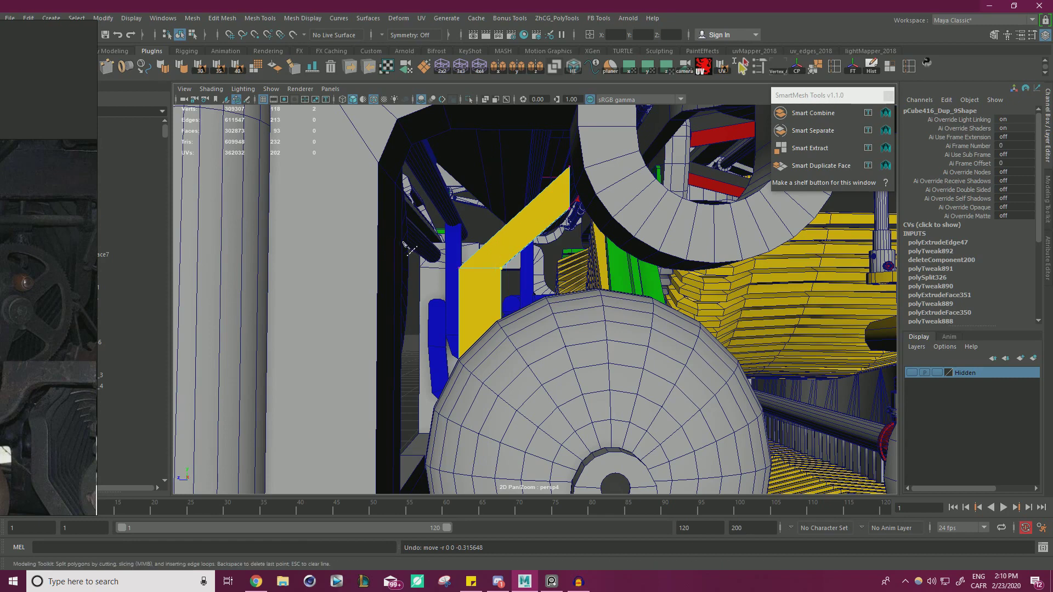
pyautogui.keyDown('ctrl'); pyautogui.click(525, 226); pyautogui.keyUp('ctrl')
pyautogui.press('w')
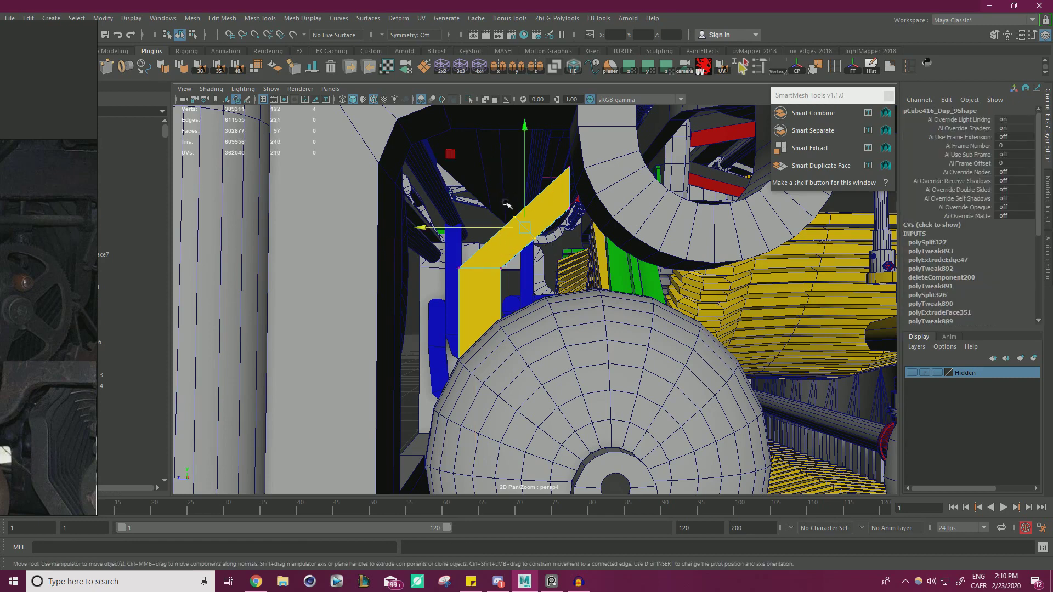
pyautogui.moveTo(451, 154); pyautogui.dragTo(433, 138, button='middle')
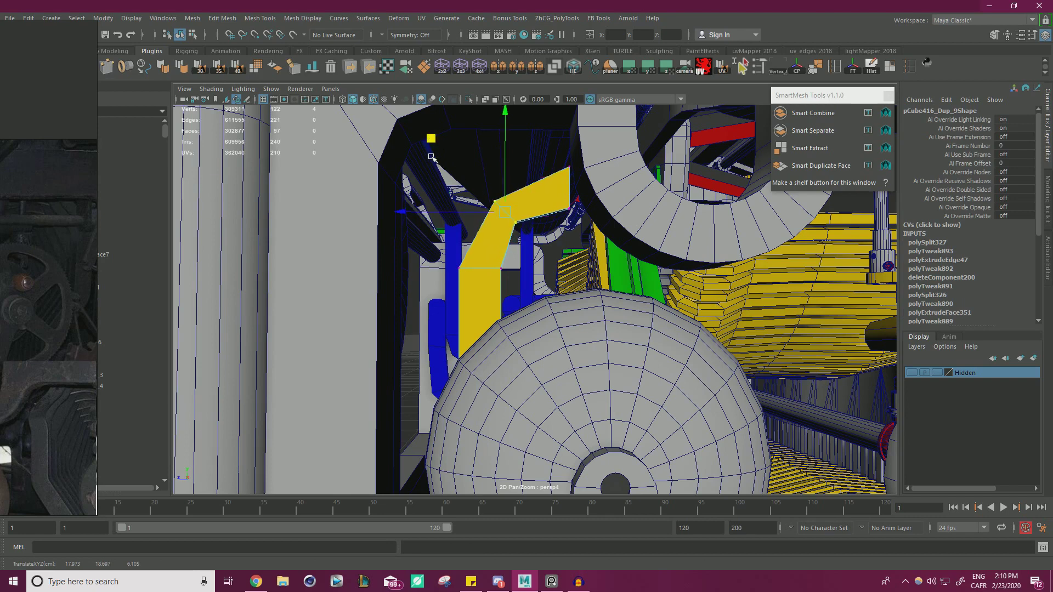
pyautogui.moveTo(430, 141); pyautogui.dragTo(429, 142, button='middle')
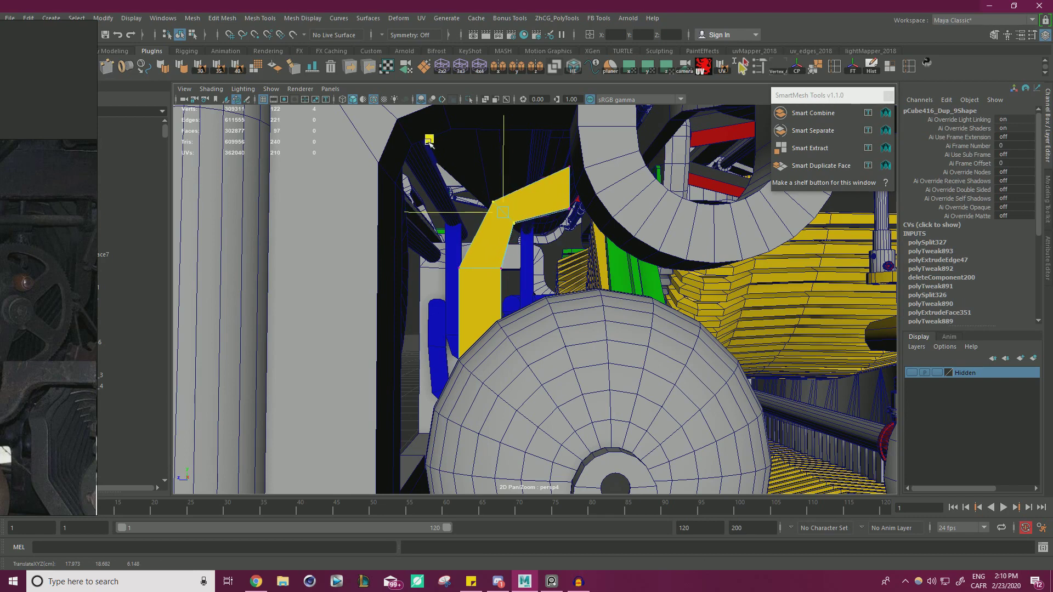
# Bevel the new loop's edges with a fraction of 0.5 and nudge the outer bend vertices to round the curve
pyautogui.moveTo(542, 205); pyautogui.dragTo(509, 212, button='right')
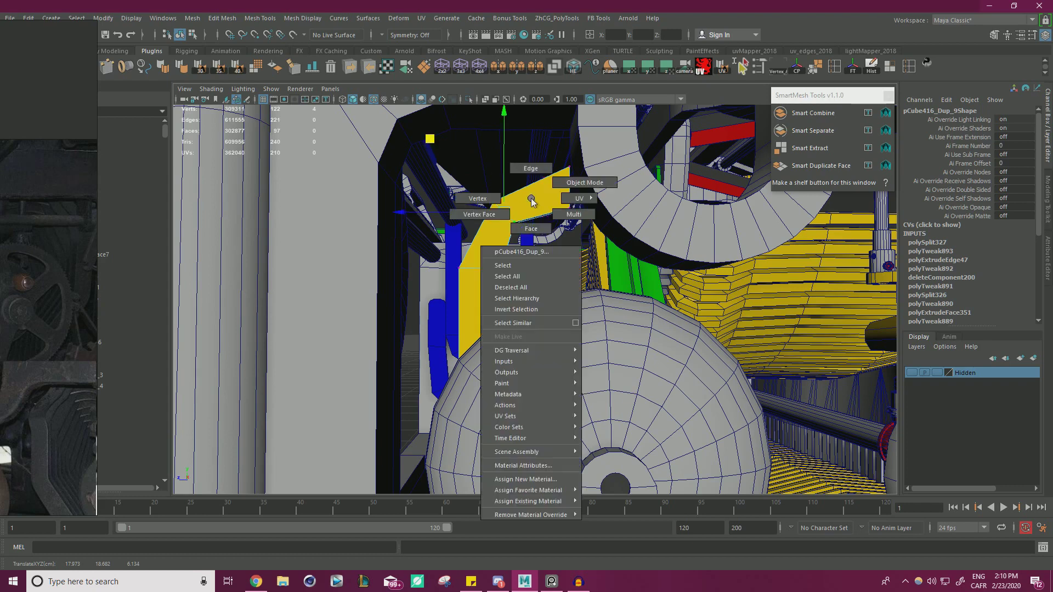
pyautogui.hotkey('ctrl', 'b')
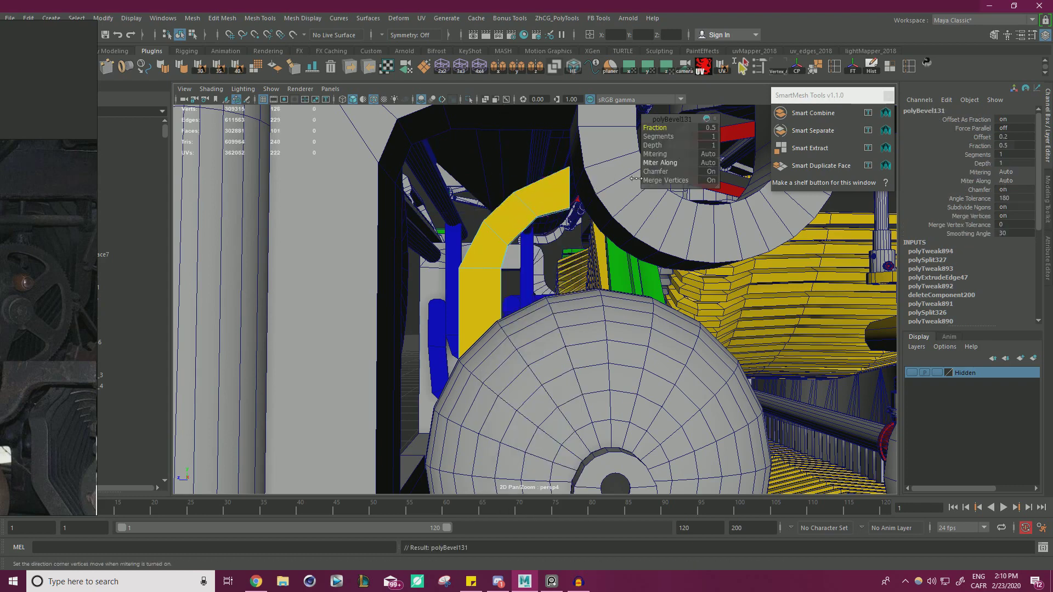
pyautogui.moveTo(533, 203); pyautogui.dragTo(535, 224, button='right')
pyautogui.moveTo(494, 177); pyautogui.dragTo(514, 198)
pyautogui.press('w')
pyautogui.moveTo(437, 120); pyautogui.dragTo(436, 116, button='middle')
pyautogui.moveTo(460, 209); pyautogui.dragTo(485, 225)
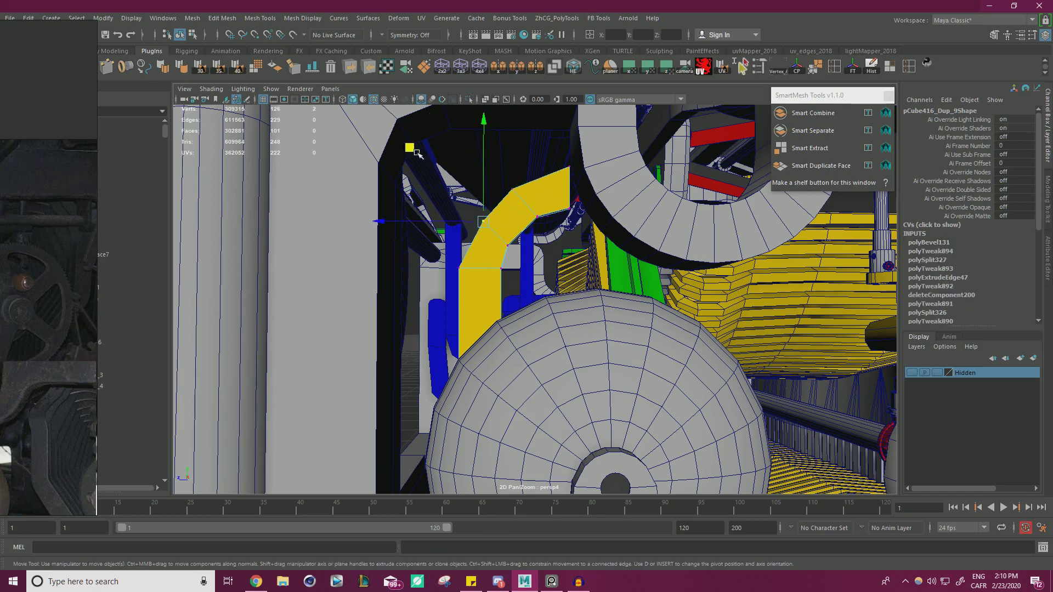
pyautogui.moveTo(417, 154); pyautogui.dragTo(408, 149, button='middle')
# Adjust the upper and lower vertices of the bar's open end so the end is angled square to the curve
pyautogui.moveTo(585, 224); pyautogui.dragTo(568, 183)
pyautogui.moveTo(562, 179); pyautogui.dragTo(569, 147, button='middle')
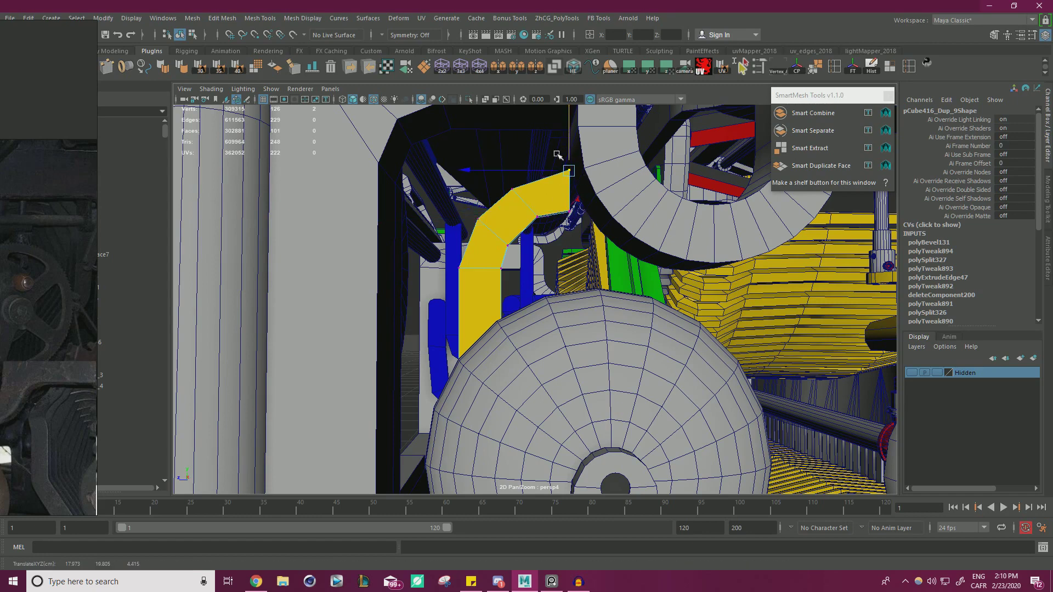
pyautogui.keyDown('alt'); pyautogui.moveTo(521, 119); pyautogui.dragTo(517, 137, button='middle'); pyautogui.keyUp('alt')
pyautogui.moveTo(491, 113); pyautogui.dragTo(480, 116)
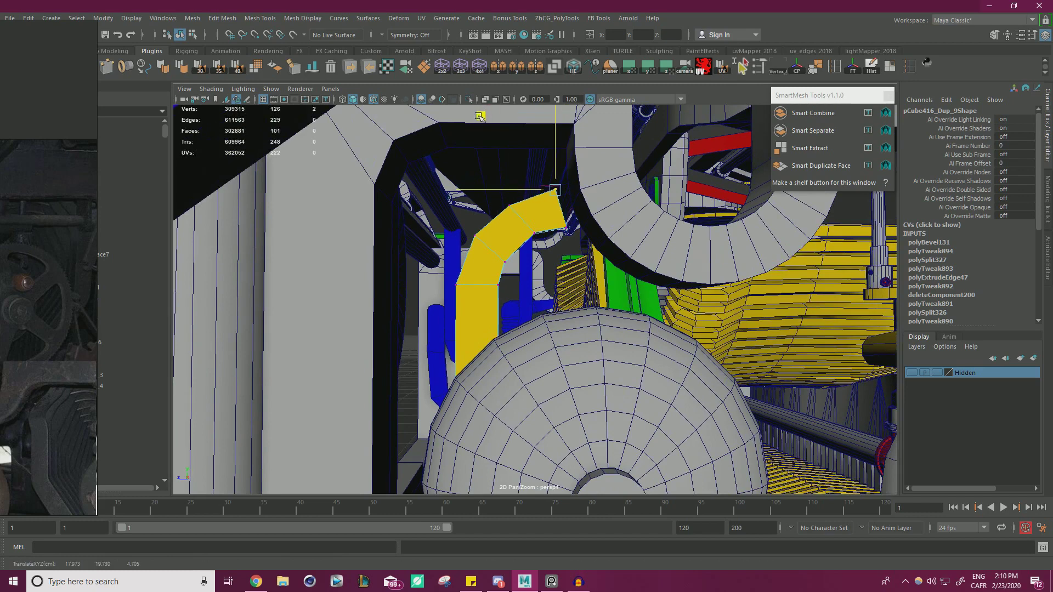
pyautogui.hotkey('ctrl', 'z')
pyautogui.hotkey('ctrl', 'z')
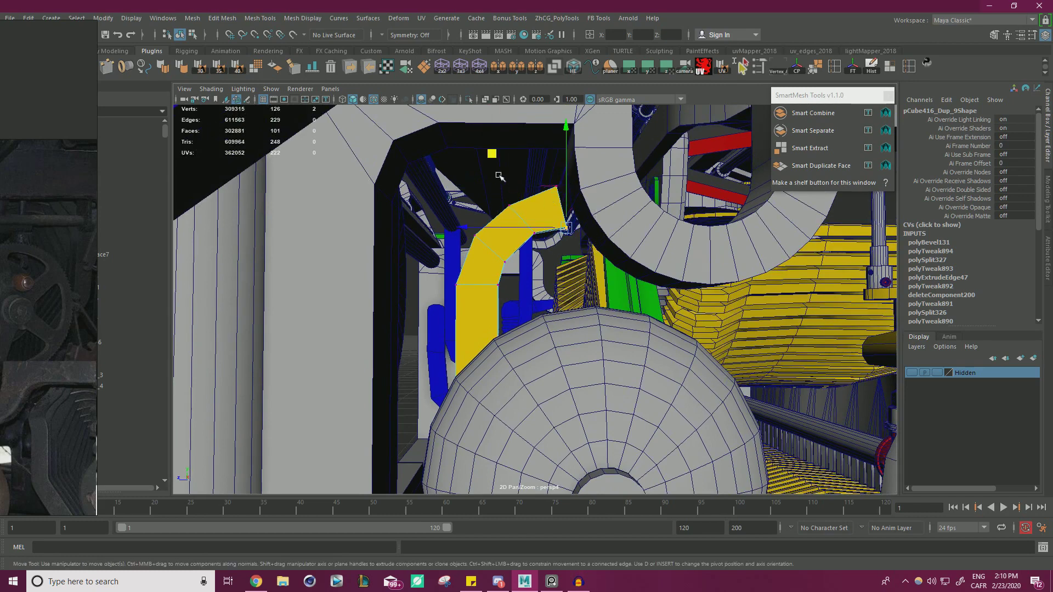
pyautogui.moveTo(493, 157); pyautogui.dragTo(492, 157, button='middle')
# Extrude the border edges of the bar's open end behind the frame's U-shaped notch
pyautogui.moveTo(525, 227); pyautogui.dragTo(525, 195, button='right')
pyautogui.doubleClick(560, 206)
pyautogui.keyDown('shift'); pyautogui.moveTo(501, 202); pyautogui.dragTo(568, 210); pyautogui.keyUp('shift')
pyautogui.keyDown('alt'); pyautogui.moveTo(566, 213); pyautogui.dragTo(470, 218, button='right'); pyautogui.keyUp('alt')
pyautogui.keyDown('alt'); pyautogui.moveTo(470, 219); pyautogui.dragTo(482, 230); pyautogui.keyUp('alt')
pyautogui.moveTo(6, 307); pyautogui.dragTo(235, 296, button='right')
pyautogui.moveTo(278, 251); pyautogui.dragTo(0, 288, button='right')
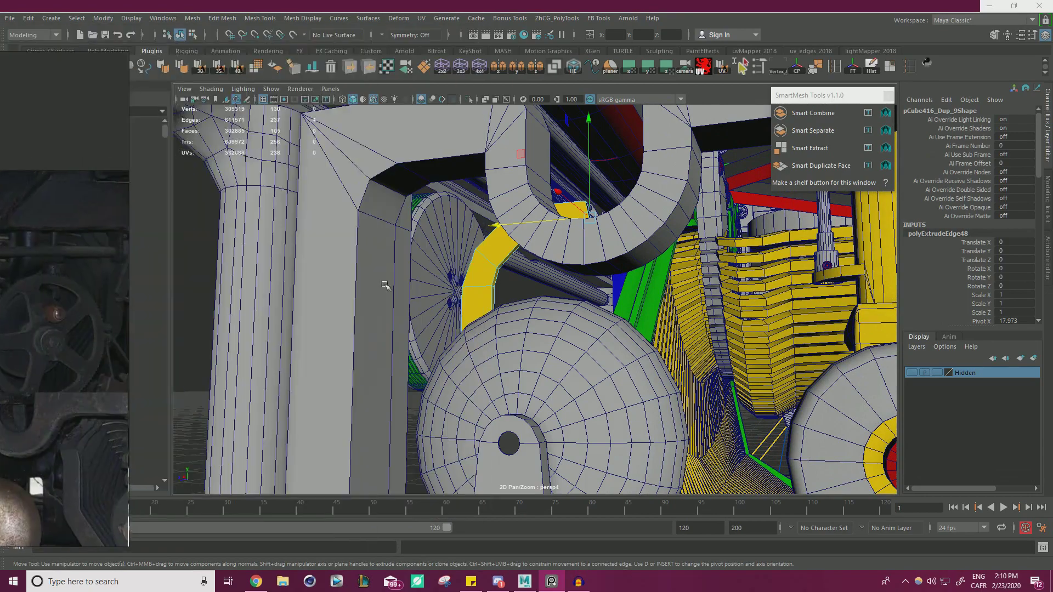
pyautogui.keyDown('alt'); pyautogui.moveTo(521, 248); pyautogui.dragTo(488, 243); pyautogui.keyUp('alt')
pyautogui.press('r')
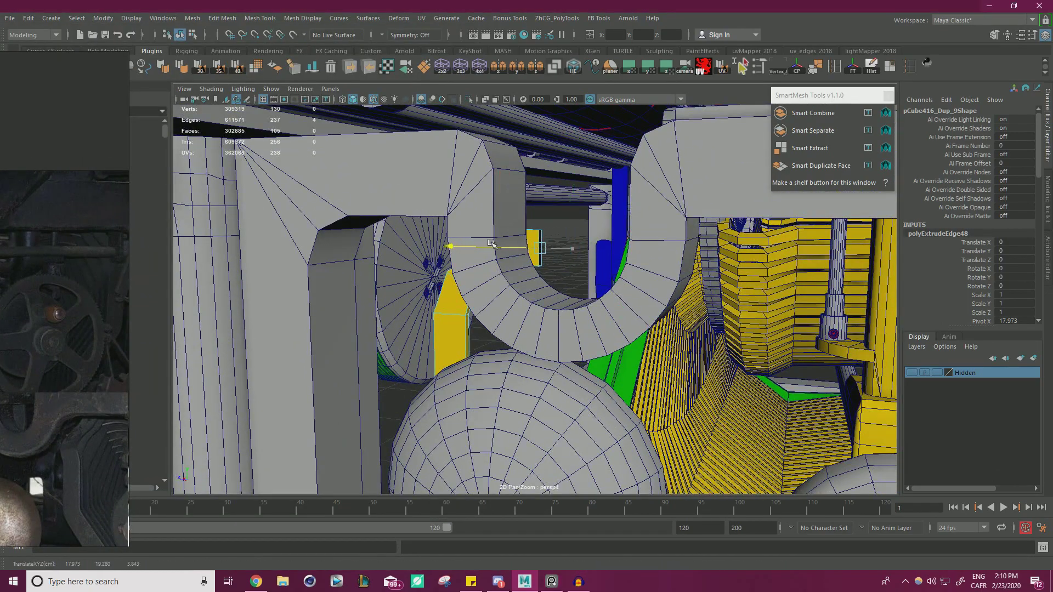
# Examine how the lever passes behind the U-shaped notch in the reference photo and inspect the bar's end there
pyautogui.moveTo(0, 281); pyautogui.dragTo(439, 243, button='right')
pyautogui.scroll(-2, 417, 252)
pyautogui.moveTo(372, 270); pyautogui.dragTo(282, 240, button='middle')
pyautogui.scroll(8, 642, 267)
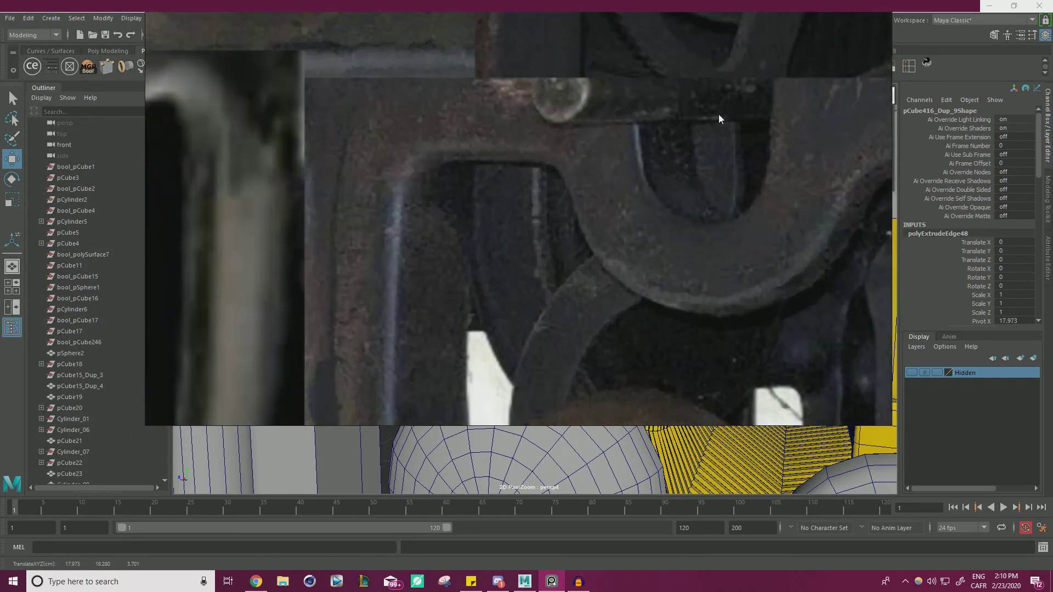
pyautogui.moveTo(718, 116); pyautogui.dragTo(0, 178, button='right')
pyautogui.keyDown('alt'); pyautogui.moveTo(622, 239); pyautogui.dragTo(600, 241); pyautogui.keyUp('alt')
pyautogui.keyDown('alt'); pyautogui.moveTo(600, 242); pyautogui.dragTo(685, 285, button='right'); pyautogui.keyUp('alt')
pyautogui.keyDown('alt'); pyautogui.moveTo(549, 241); pyautogui.dragTo(568, 290, button='middle'); pyautogui.keyUp('alt')
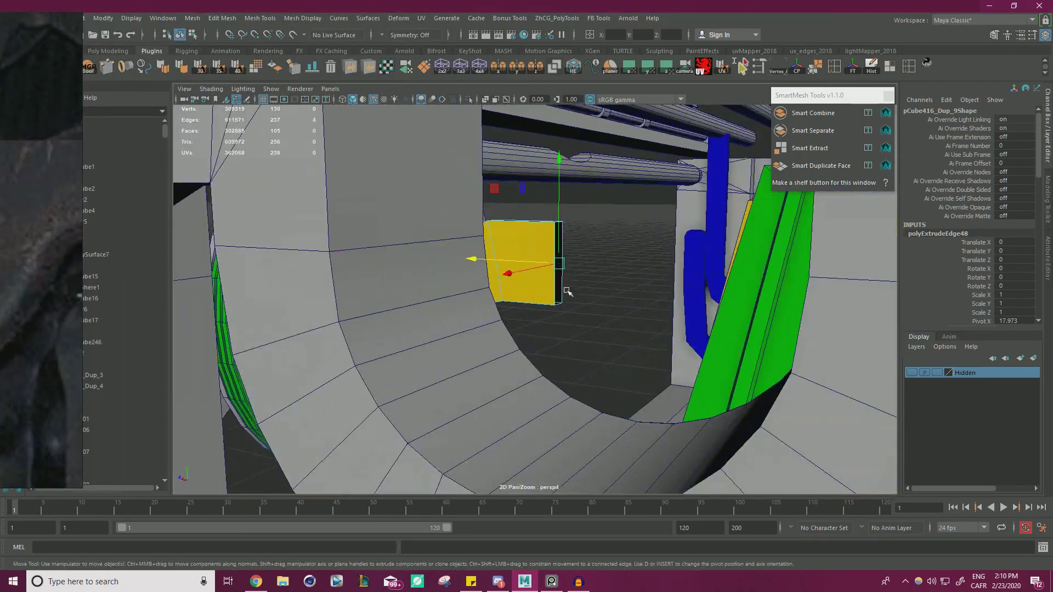
# Extrude the bar's open end edges farther, rotate them toward horizontal and vertex-snap them in line with the bar's upper edge
pyautogui.click(547, 287)
pyautogui.keyDown('shift'); pyautogui.moveTo(501, 258); pyautogui.dragTo(576, 258); pyautogui.keyUp('shift')
pyautogui.press('e')
pyautogui.moveTo(713, 204); pyautogui.dragTo(632, 201)
pyautogui.press('w')
pyautogui.press('v')
pyautogui.moveTo(634, 239); pyautogui.dragTo(560, 226)
# Delete the top face of the newly extruded end segment
pyautogui.moveTo(644, 237)
pyautogui.keyDown('alt'); pyautogui.mouseDown()
pyautogui.moveTo(606, 235)
pyautogui.moveTo(625, 267)
pyautogui.mouseUp(); pyautogui.keyUp('alt')
pyautogui.scroll(4, 595, 266)
pyautogui.moveTo(585, 256); pyautogui.dragTo(585, 296, button='right')
pyautogui.click(582, 251)
pyautogui.press('Delete')
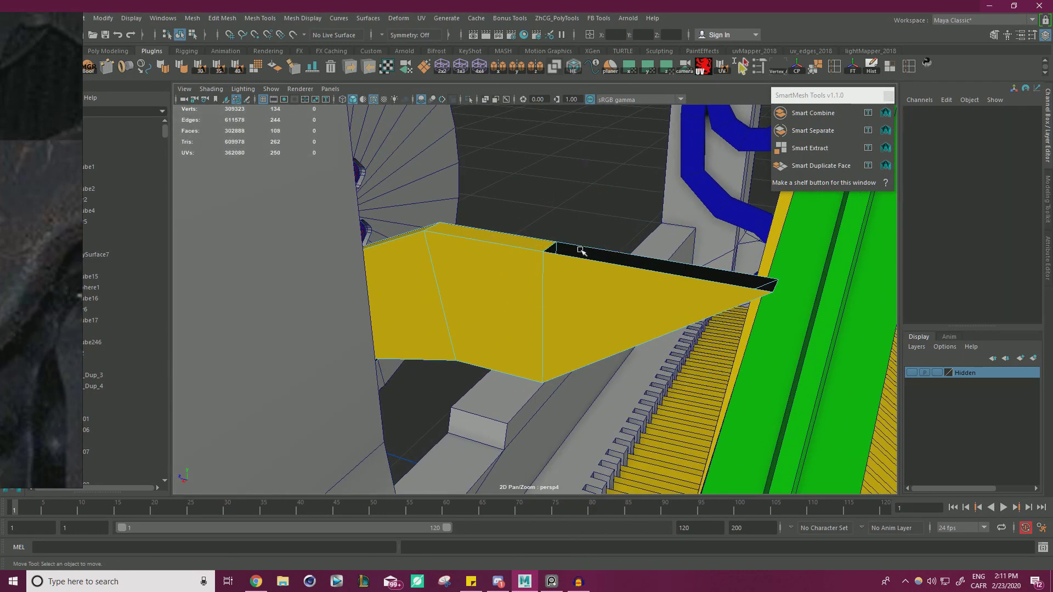
# Vertex-snap the open end segment's loose upper vertices onto the bar's neighbouring corners and merge the coincident vertices
pyautogui.moveTo(583, 265); pyautogui.dragTo(520, 256, button='right')
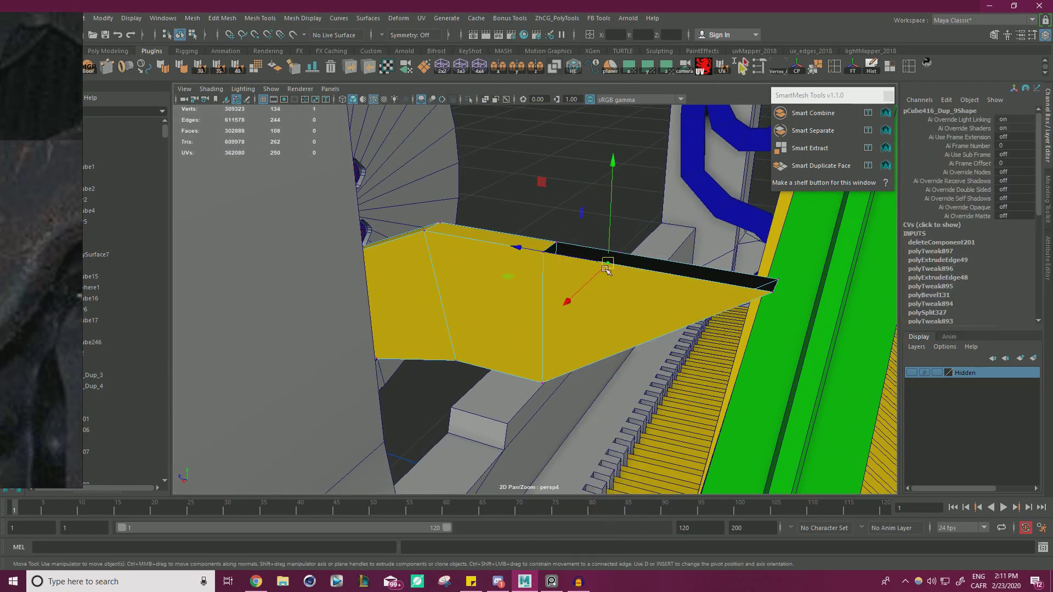
pyautogui.moveTo(594, 263); pyautogui.dragTo(543, 252, button='middle')
pyautogui.moveTo(615, 251); pyautogui.dragTo(558, 242)
pyautogui.scroll(-3, 638, 269)
pyautogui.moveTo(470, 404); pyautogui.dragTo(805, 210)
pyautogui.keyDown('shift'); pyautogui.moveTo(585, 220); pyautogui.dragTo(622, 159, button='right'); pyautogui.keyUp('shift')
# Extrude the end segment's open top border straight up behind the frame's U-shaped notch and adjust the new upright's top vertices
pyautogui.moveTo(549, 198); pyautogui.dragTo(552, 165, button='right')
pyautogui.doubleClick(582, 276)
pyautogui.keyDown('alt'); pyautogui.moveTo(650, 266); pyautogui.dragTo(575, 138); pyautogui.keyUp('alt')
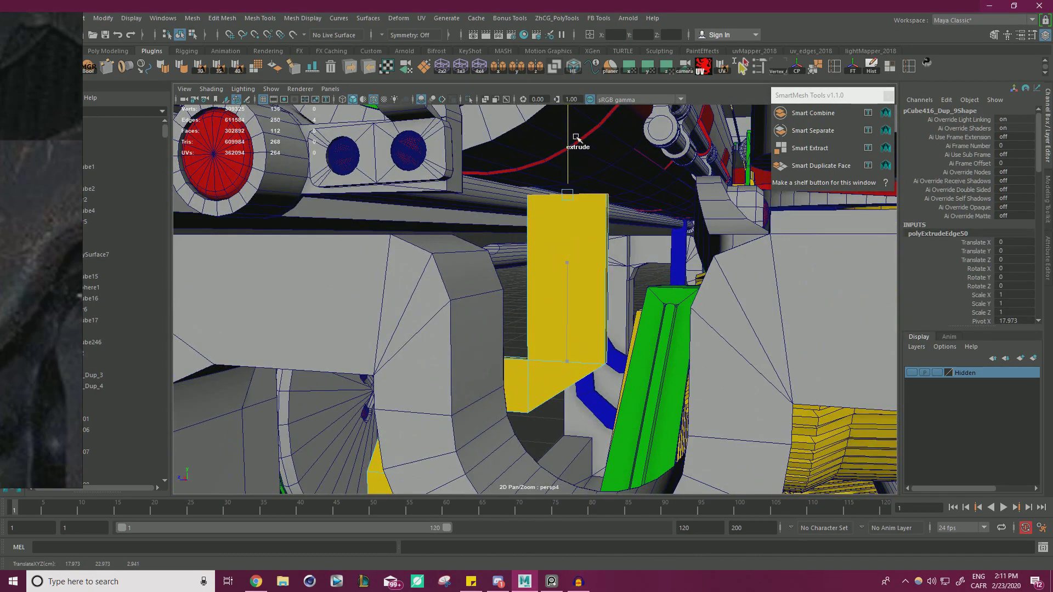
pyautogui.keyDown('alt'); pyautogui.moveTo(575, 245); pyautogui.dragTo(531, 249); pyautogui.keyUp('alt')
pyautogui.keyDown('alt'); pyautogui.moveTo(575, 293); pyautogui.dragTo(538, 244, button='middle'); pyautogui.keyUp('alt')
pyautogui.moveTo(537, 245); pyautogui.dragTo(500, 246, button='right')
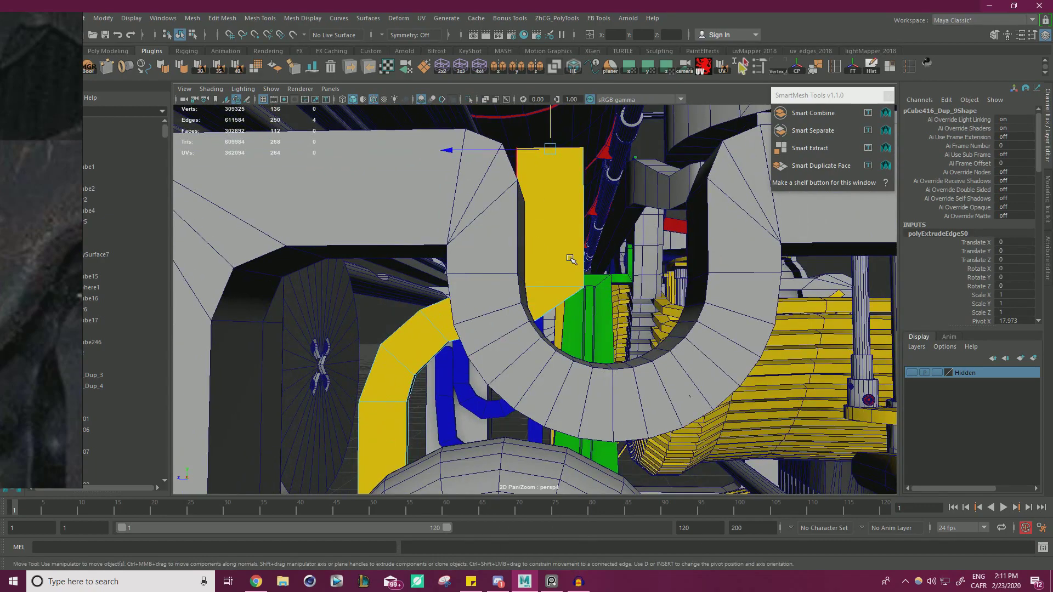
pyautogui.keyDown('alt'); pyautogui.moveTo(570, 258); pyautogui.dragTo(562, 267); pyautogui.keyUp('alt')
pyautogui.moveTo(552, 123); pyautogui.dragTo(552, 124)
pyautogui.moveTo(540, 218); pyautogui.dragTo(530, 282)
pyautogui.moveTo(460, 222); pyautogui.dragTo(470, 223)
pyautogui.keyDown('alt'); pyautogui.moveTo(470, 223); pyautogui.dragTo(630, 289, button='right'); pyautogui.keyUp('alt')
# Cut a diagonal edge across the corner below the new upright and move its outer vertices outward to round the bend
pyautogui.hotkey('ctrl', 'shift', 'x')
pyautogui.keyDown('alt'); pyautogui.moveTo(575, 302); pyautogui.dragTo(489, 270); pyautogui.keyUp('alt')
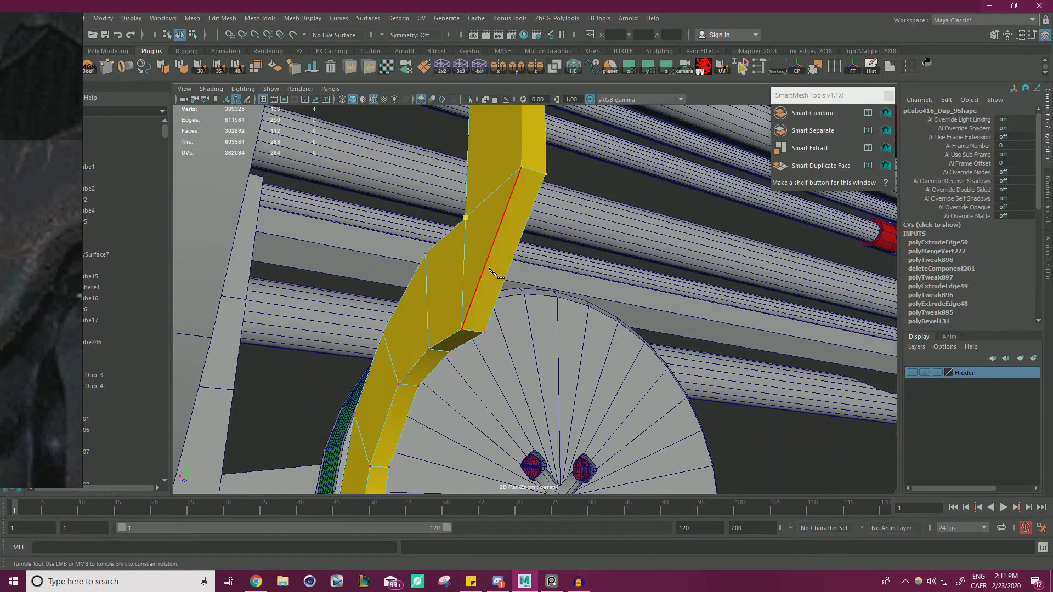
pyautogui.keyDown('alt'); pyautogui.moveTo(502, 269); pyautogui.dragTo(388, 275); pyautogui.keyUp('alt')
pyautogui.keyDown('alt'); pyautogui.moveTo(388, 275); pyautogui.dragTo(418, 237, button='right'); pyautogui.keyUp('alt')
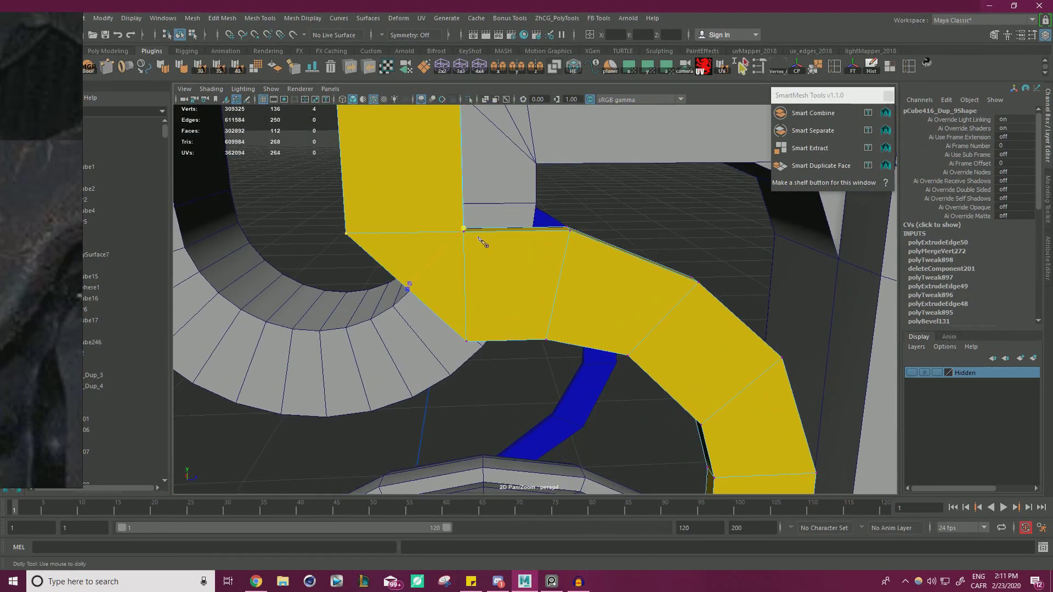
pyautogui.press('w')
pyautogui.keyDown('alt'); pyautogui.moveTo(387, 259); pyautogui.dragTo(373, 329); pyautogui.keyUp('alt')
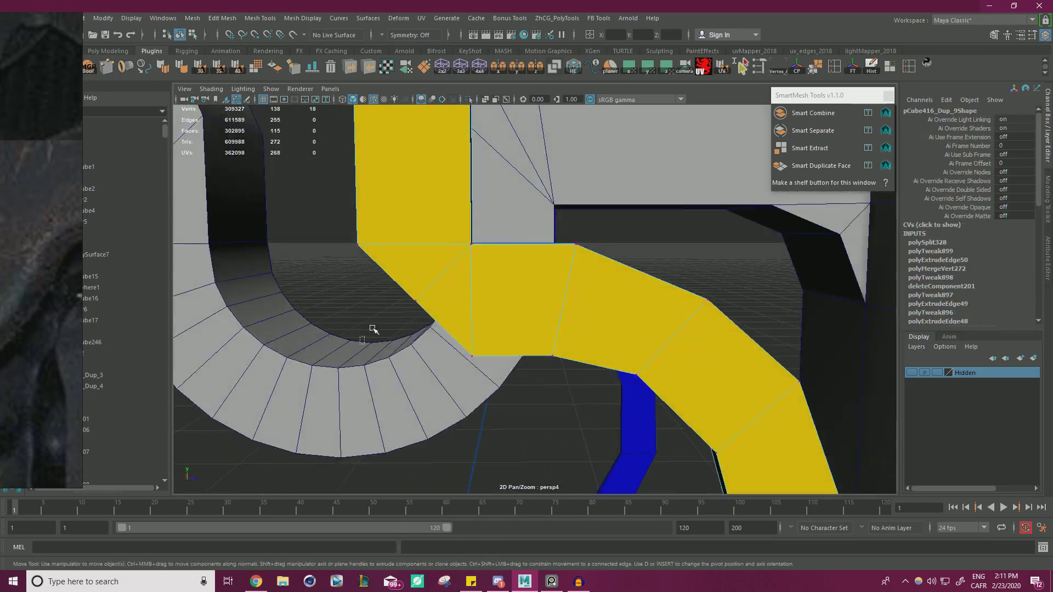
pyautogui.moveTo(489, 223); pyautogui.dragTo(467, 241, button='middle')
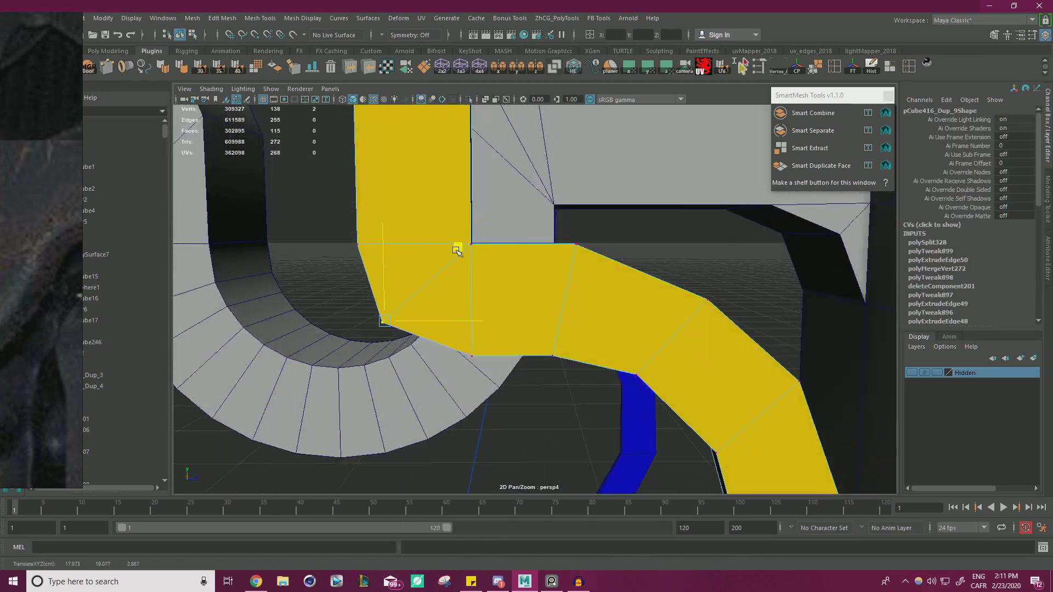
# Shift the short upright end and its corner vertices sideways toward the bar's curve to shorten the horizontal stretch
pyautogui.keyDown('alt'); pyautogui.moveTo(455, 252); pyautogui.dragTo(497, 288); pyautogui.keyUp('alt')
pyautogui.keyDown('alt'); pyautogui.moveTo(497, 289); pyautogui.dragTo(523, 246, button='right'); pyautogui.keyUp('alt')
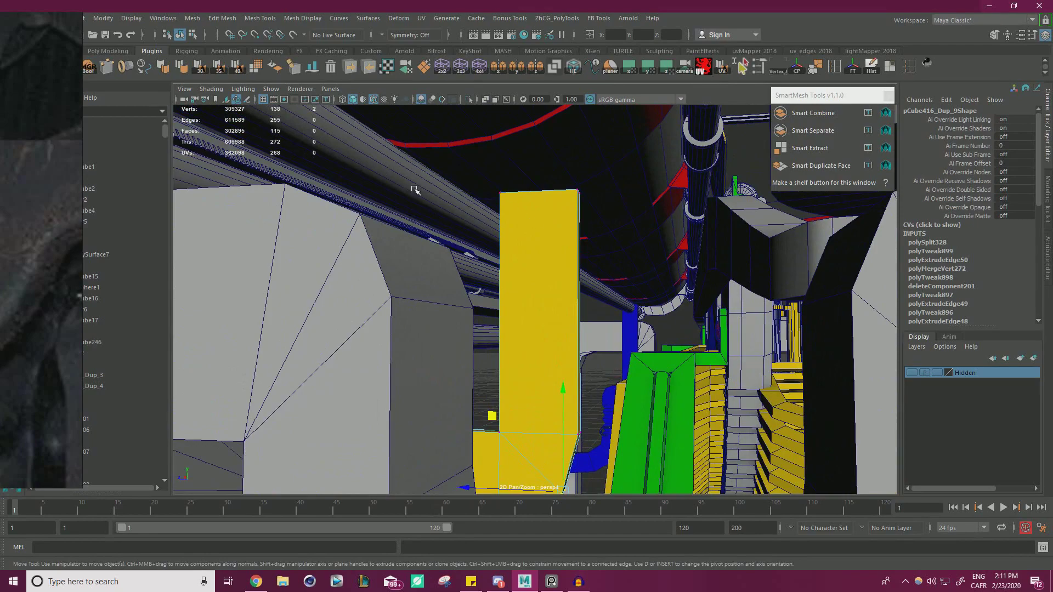
pyautogui.moveTo(483, 243)
pyautogui.keyDown('alt'); pyautogui.mouseDown()
pyautogui.moveTo(392, 309)
pyautogui.moveTo(469, 190)
pyautogui.moveTo(414, 239)
pyautogui.mouseUp(); pyautogui.keyUp('alt')
pyautogui.press('4')
pyautogui.moveTo(265, 251); pyautogui.dragTo(214, 250, button='right')
pyautogui.keyDown('alt'); pyautogui.moveTo(493, 238); pyautogui.dragTo(522, 240); pyautogui.keyUp('alt')
pyautogui.keyDown('alt'); pyautogui.moveTo(589, 240); pyautogui.dragTo(614, 263, button='middle'); pyautogui.keyUp('alt')
pyautogui.moveTo(685, 302); pyautogui.dragTo(649, 243)
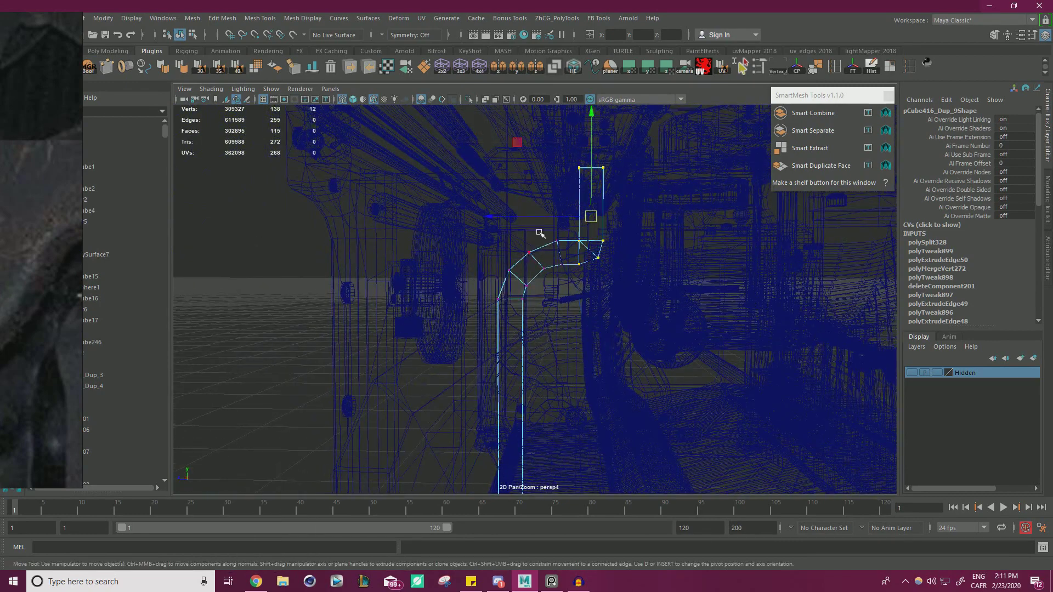
pyautogui.moveTo(550, 216); pyautogui.dragTo(545, 215)
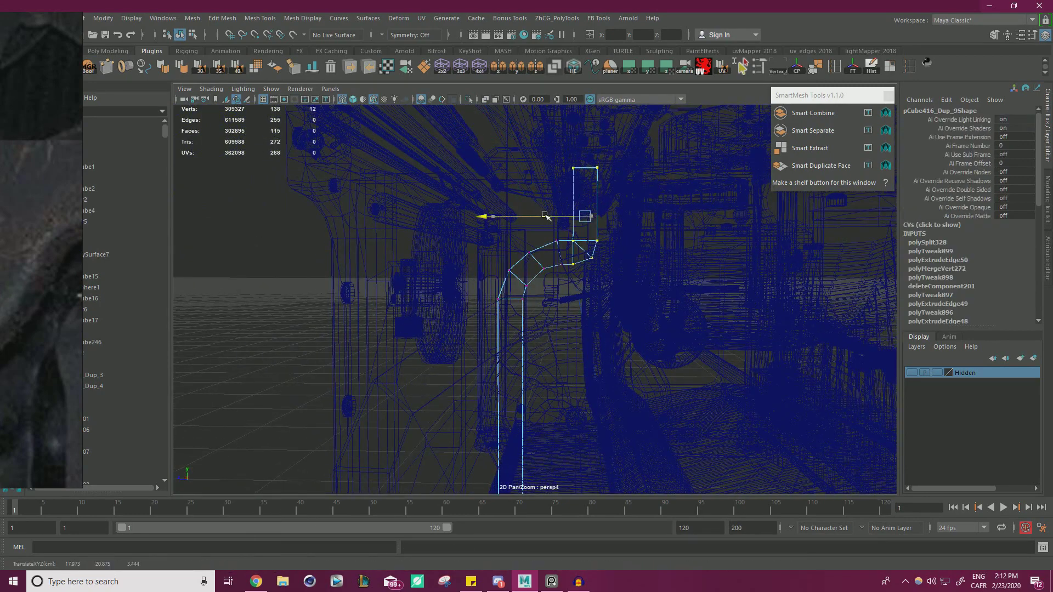
# Include the adjoining bend vertices with the upright end and move them farther toward the bar's long upright
pyautogui.moveTo(689, 304); pyautogui.dragTo(587, 147)
pyautogui.moveTo(517, 212); pyautogui.dragTo(514, 215)
pyautogui.press('4')
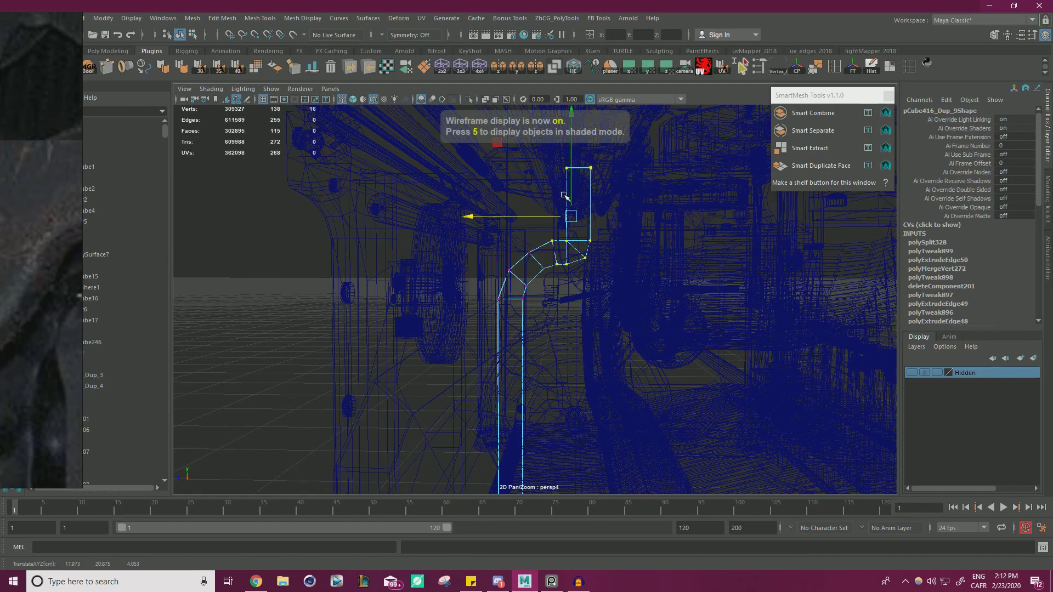
pyautogui.press('5')
pyautogui.keyDown('alt'); pyautogui.moveTo(520, 213); pyautogui.dragTo(505, 192); pyautogui.keyUp('alt')
pyautogui.keyDown('alt'); pyautogui.moveTo(543, 257); pyautogui.dragTo(623, 271, button='right'); pyautogui.keyUp('alt')
pyautogui.moveTo(622, 271)
pyautogui.keyDown('alt'); pyautogui.mouseDown()
pyautogui.moveTo(606, 270)
pyautogui.moveTo(616, 291)
pyautogui.mouseUp(); pyautogui.keyUp('alt')
pyautogui.moveTo(648, 420); pyautogui.dragTo(578, 174)
pyautogui.moveTo(541, 290); pyautogui.dragTo(535, 292)
# Isolate the lever bar together with the carriage rod assembly above it
pyautogui.keyDown('alt'); pyautogui.moveTo(535, 294); pyautogui.dragTo(477, 269, button='right'); pyautogui.keyUp('alt')
pyautogui.keyDown('alt'); pyautogui.moveTo(477, 268); pyautogui.dragTo(528, 187, button='middle'); pyautogui.keyUp('alt')
pyautogui.keyDown('alt'); pyautogui.moveTo(538, 186); pyautogui.dragTo(384, 250); pyautogui.keyUp('alt')
pyautogui.moveTo(202, 266); pyautogui.dragTo(202, 281, button='right')
pyautogui.click(528, 166)
pyautogui.press('f')
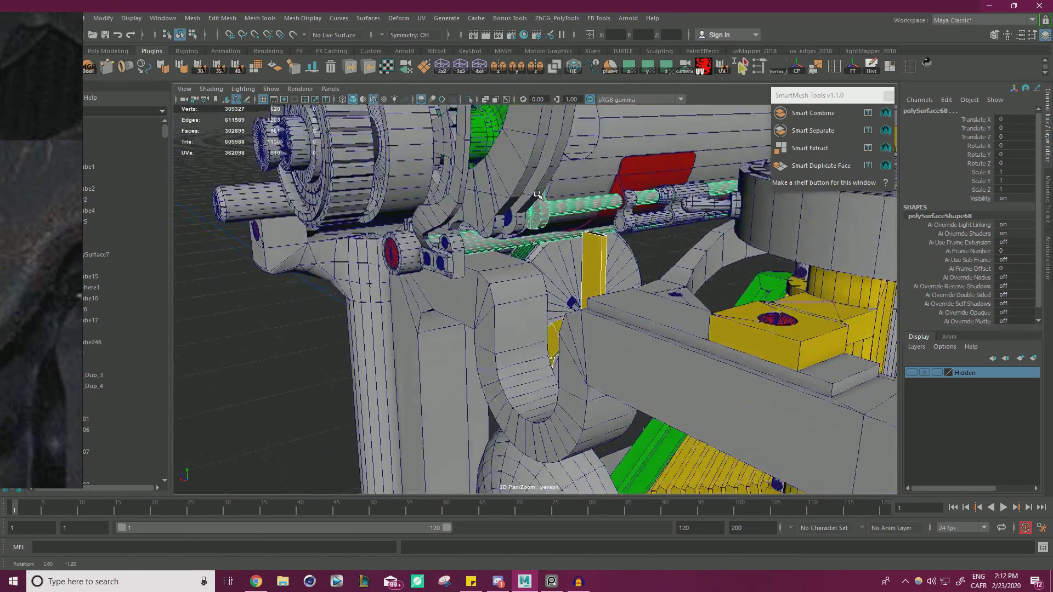
pyautogui.hotkey('ctrl', '1')
# Select the vertices of the bar's whole upright section, from the lower corner to the upper end, and shift them toward the rod
pyautogui.keyDown('alt'); pyautogui.moveTo(513, 173); pyautogui.dragTo(419, 209); pyautogui.keyUp('alt')
pyautogui.moveTo(447, 266); pyautogui.dragTo(386, 266, button='right')
pyautogui.keyDown('alt'); pyautogui.moveTo(538, 305); pyautogui.dragTo(484, 305, button='right'); pyautogui.keyUp('alt')
pyautogui.keyDown('alt'); pyautogui.moveTo(483, 304); pyautogui.dragTo(472, 185, button='middle'); pyautogui.keyUp('alt')
pyautogui.keyDown('alt'); pyautogui.moveTo(473, 186); pyautogui.dragTo(491, 462); pyautogui.keyUp('alt')
pyautogui.moveTo(498, 406); pyautogui.dragTo(491, 400)
pyautogui.moveTo(450, 265); pyautogui.dragTo(528, 281, button='right')
pyautogui.click(531, 295)
pyautogui.click(484, 450)
pyautogui.moveTo(578, 201); pyautogui.dragTo(581, 163)
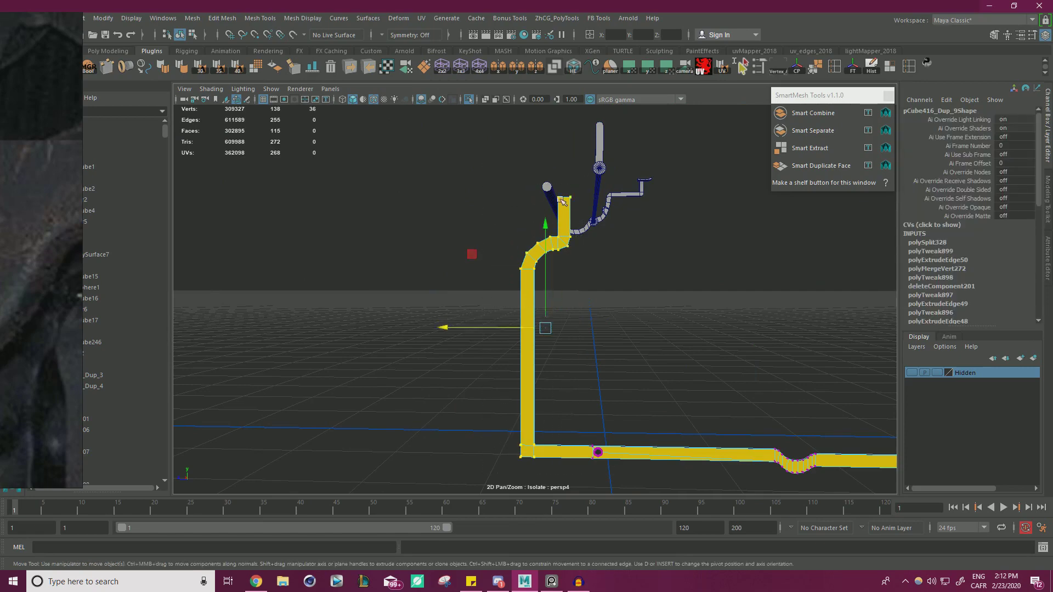
# Align the upright section horizontally so its upper end sits directly beneath the rod, and restore the full model view
pyautogui.keyDown('alt'); pyautogui.moveTo(521, 257); pyautogui.dragTo(516, 296); pyautogui.keyUp('alt')
pyautogui.scroll(3, 493, 313)
pyautogui.keyDown('alt'); pyautogui.moveTo(455, 333); pyautogui.dragTo(450, 361, button='middle'); pyautogui.keyUp('alt')
pyautogui.moveTo(465, 371); pyautogui.dragTo(493, 325)
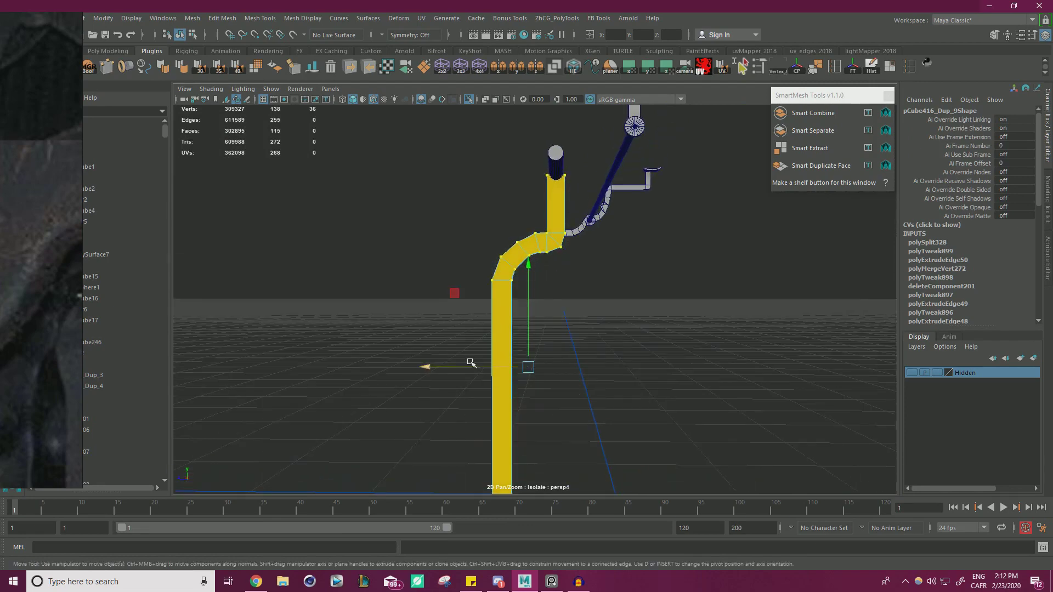
pyautogui.moveTo(474, 363); pyautogui.dragTo(451, 369)
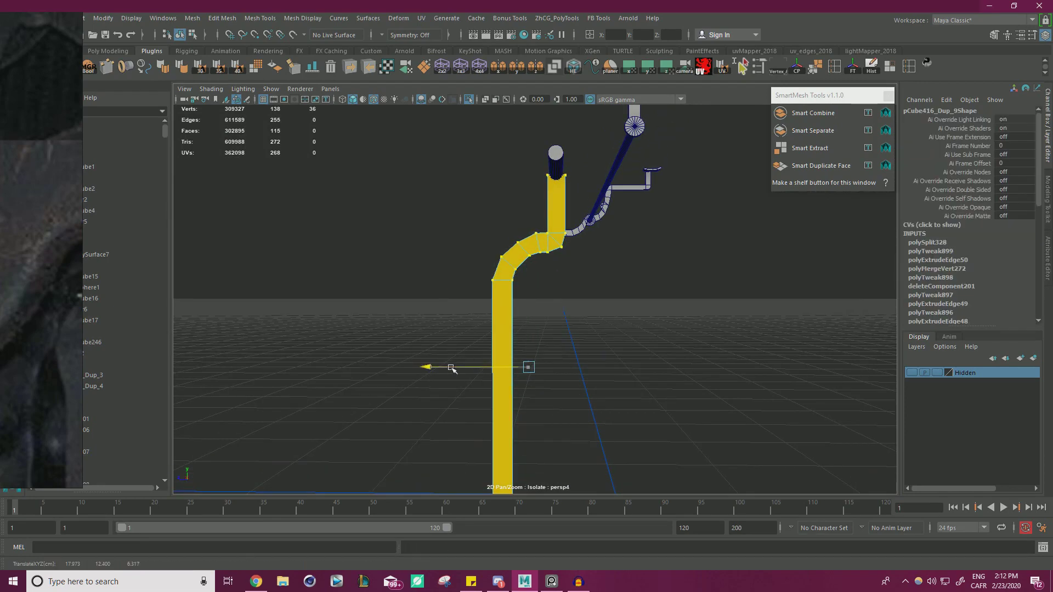
pyautogui.moveTo(511, 266); pyautogui.dragTo(568, 250, button='right')
pyautogui.click(630, 278)
pyautogui.click(469, 100)
# Compare the bar's curve behind the ball and U-shaped notch with the reference photo
pyautogui.keyDown('alt'); pyautogui.moveTo(509, 145); pyautogui.dragTo(416, 192, button='right'); pyautogui.keyUp('alt')
pyautogui.keyDown('alt'); pyautogui.moveTo(417, 241); pyautogui.dragTo(360, 221); pyautogui.keyUp('alt')
pyautogui.keyDown('alt'); pyautogui.moveTo(359, 221); pyautogui.dragTo(462, 263, button='right'); pyautogui.keyUp('alt')
pyautogui.keyDown('alt'); pyautogui.moveTo(529, 292); pyautogui.dragTo(559, 249, button='middle'); pyautogui.keyUp('alt')
pyautogui.keyDown('alt'); pyautogui.moveTo(560, 248); pyautogui.dragTo(593, 256); pyautogui.keyUp('alt')
pyautogui.moveTo(44, 263); pyautogui.dragTo(201, 273, button='right')
pyautogui.keyDown('alt'); pyautogui.moveTo(553, 274); pyautogui.dragTo(518, 276); pyautogui.keyUp('alt')
pyautogui.keyDown('alt'); pyautogui.moveTo(518, 276); pyautogui.dragTo(461, 286, button='right'); pyautogui.keyUp('alt')
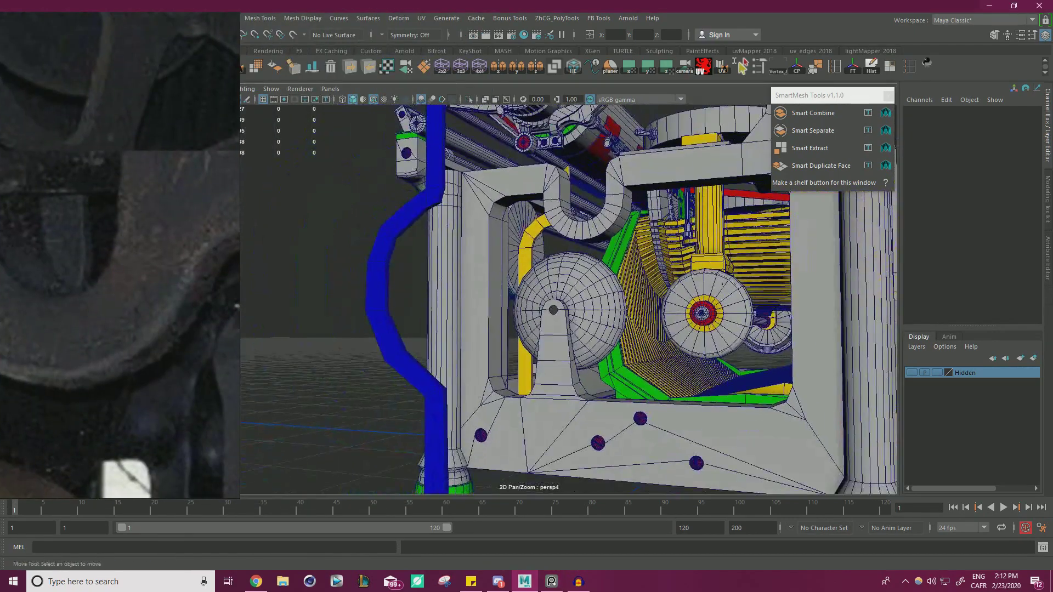
pyautogui.moveTo(44, 263); pyautogui.dragTo(538, 266, button='right')
pyautogui.scroll(-7, 358, 261)
pyautogui.scroll(4, 355, 268)
pyautogui.moveTo(392, 274); pyautogui.dragTo(577, 125, button='middle')
pyautogui.moveTo(577, 125); pyautogui.dragTo(225, 302, button='right')
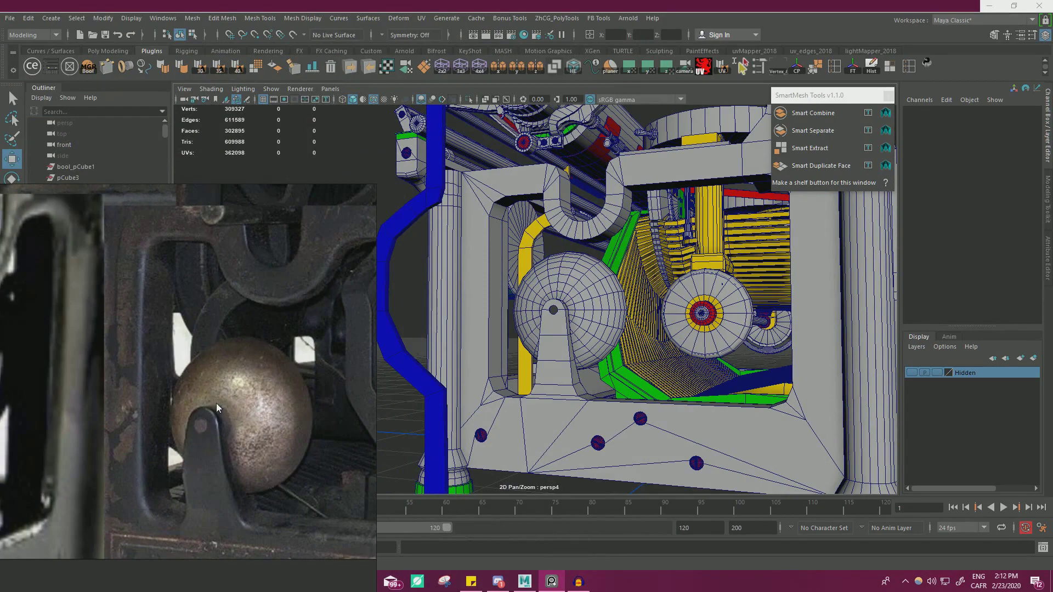
# Adjust the vertical position of the vertices in the bar's upper bend to match the reference photo
pyautogui.keyDown('alt'); pyautogui.moveTo(570, 199); pyautogui.dragTo(603, 201, button='right'); pyautogui.keyUp('alt')
pyautogui.keyDown('alt'); pyautogui.moveTo(603, 201); pyautogui.dragTo(549, 204); pyautogui.keyUp('alt')
pyautogui.click(540, 201)
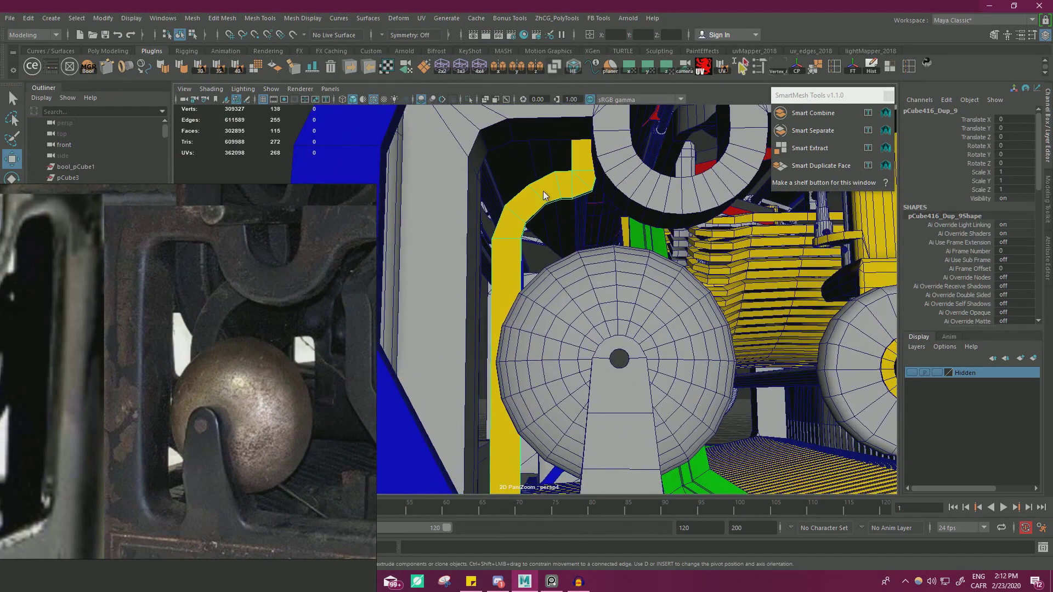
pyautogui.moveTo(540, 203); pyautogui.dragTo(513, 216, button='right')
pyautogui.moveTo(603, 246); pyautogui.dragTo(465, 164)
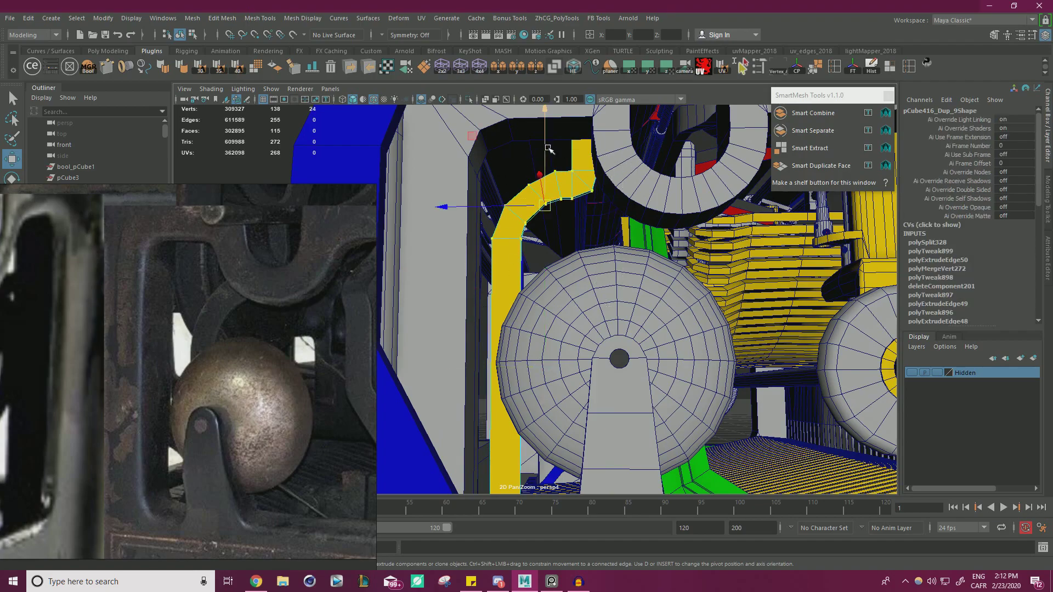
pyautogui.keyDown('alt'); pyautogui.moveTo(548, 149); pyautogui.dragTo(273, 323); pyautogui.keyUp('alt')
pyautogui.moveTo(535, 205); pyautogui.dragTo(534, 207)
pyautogui.keyDown('alt'); pyautogui.moveTo(488, 171); pyautogui.dragTo(529, 181); pyautogui.keyUp('alt')
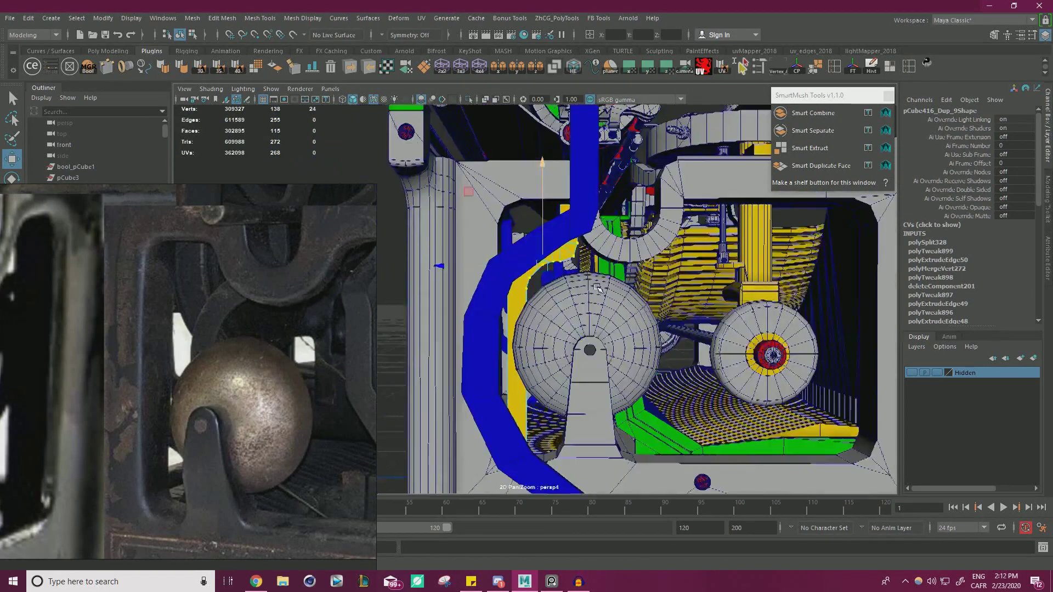
# Reposition the bend's inner and outer vertices above the ball to give the bar a smoother, more even curve
pyautogui.scroll(5, 448, 316)
pyautogui.moveTo(540, 267); pyautogui.dragTo(510, 216)
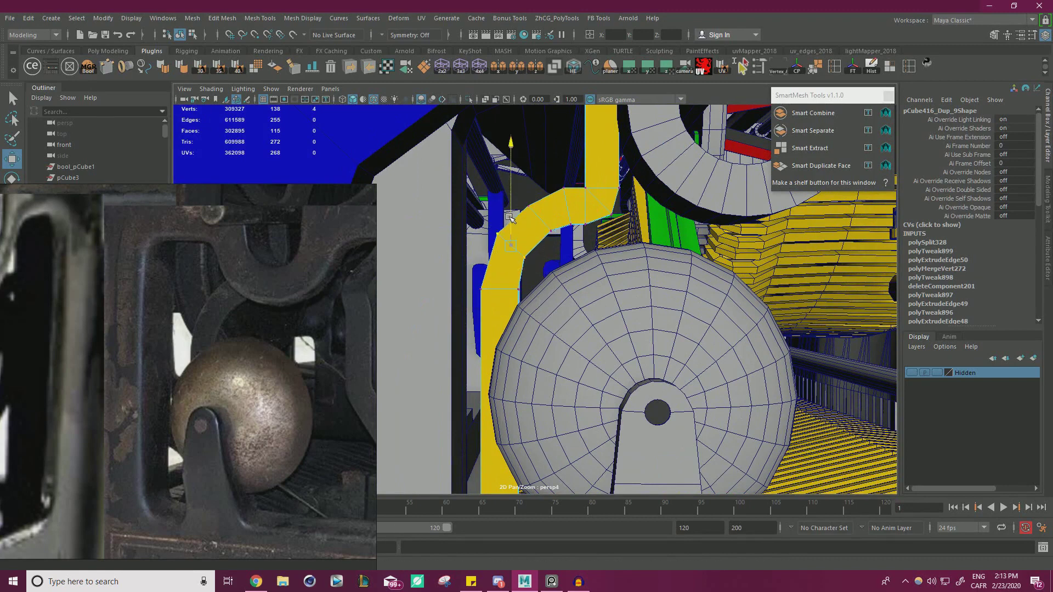
pyautogui.moveTo(557, 241); pyautogui.dragTo(540, 191)
pyautogui.keyDown('alt'); pyautogui.moveTo(657, 239); pyautogui.dragTo(591, 228, button='right'); pyautogui.keyUp('alt')
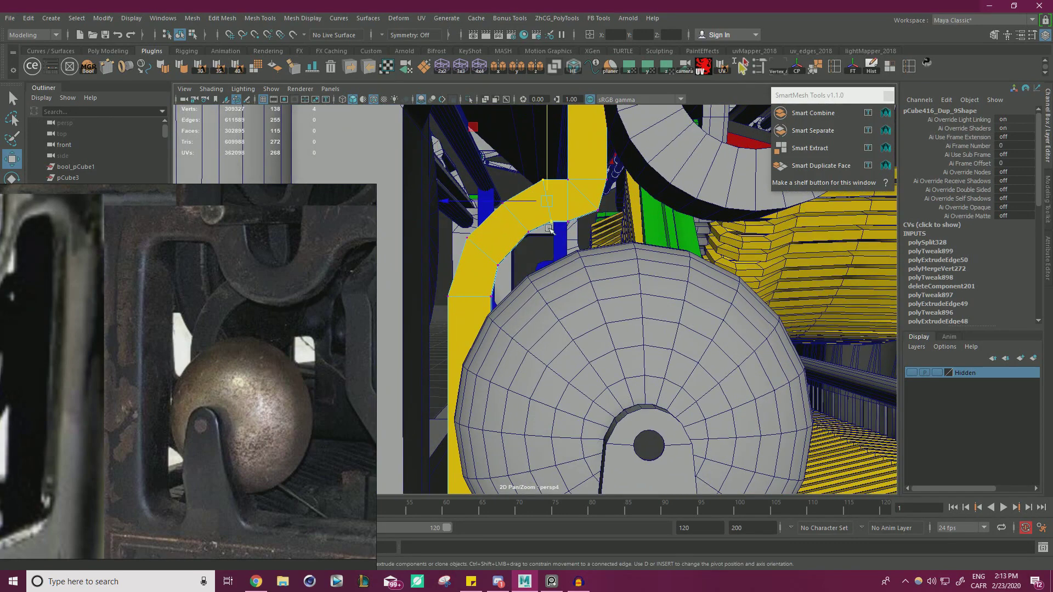
pyautogui.moveTo(525, 200); pyautogui.dragTo(522, 200)
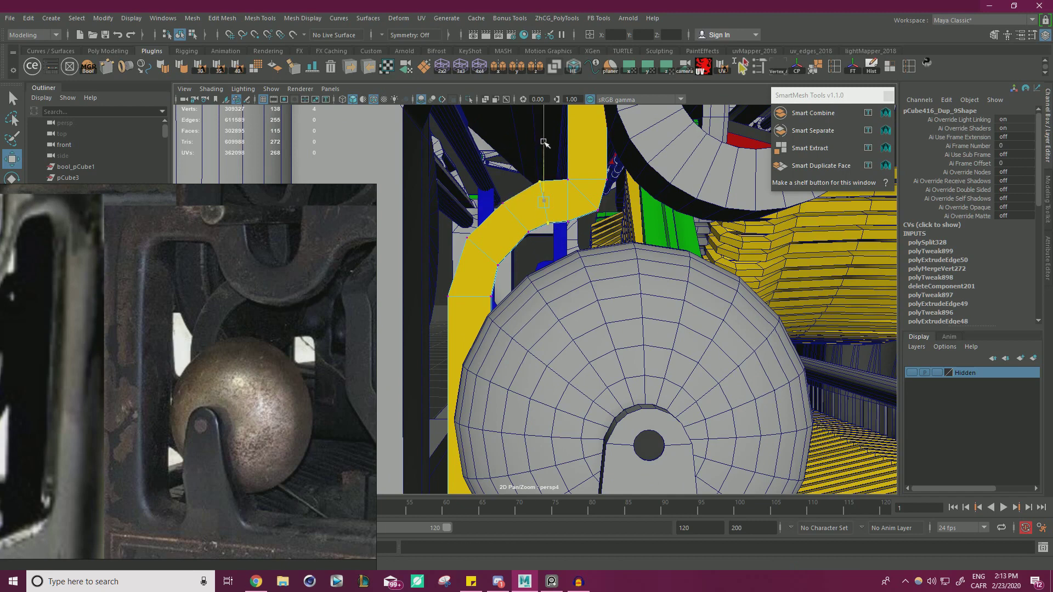
pyautogui.moveTo(466, 107); pyautogui.dragTo(463, 109)
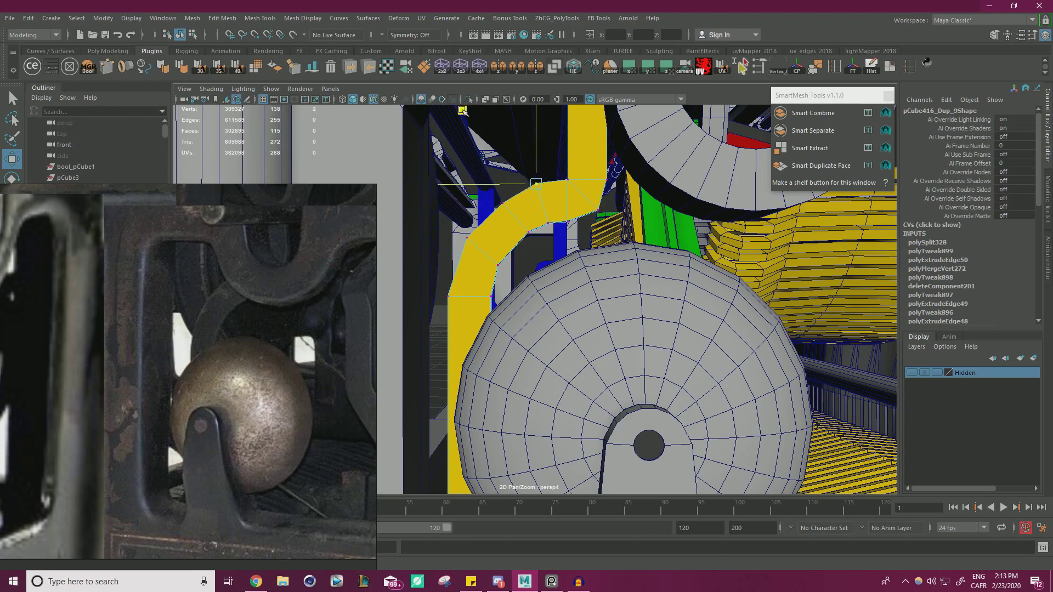
pyautogui.moveTo(556, 238); pyautogui.dragTo(539, 208)
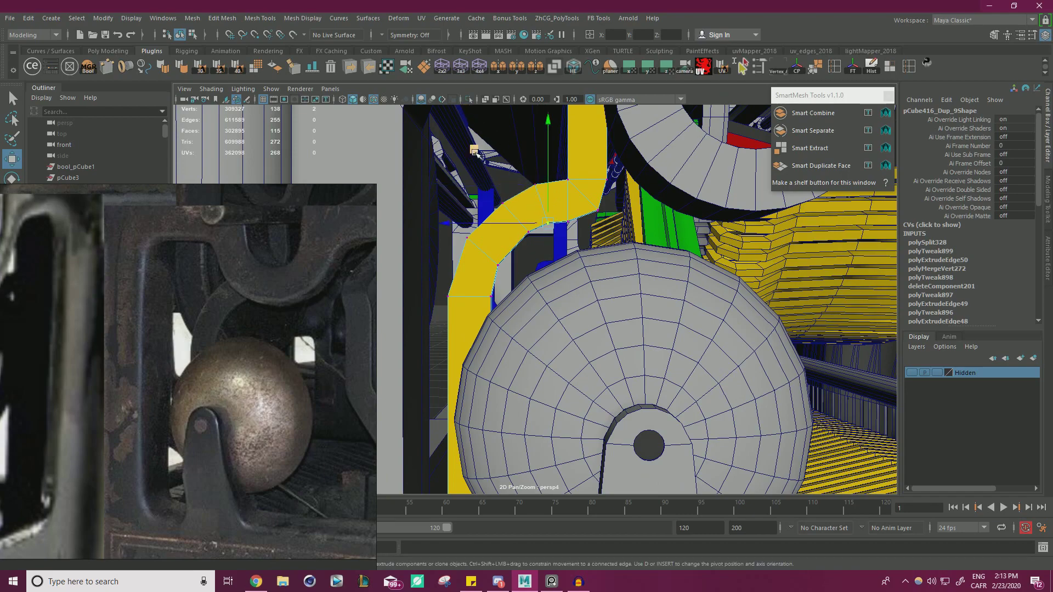
# Examine the bar's lower corner and horizontal run in wireframe against the reference photo
pyautogui.keyDown('alt'); pyautogui.moveTo(597, 231); pyautogui.dragTo(559, 224, button='right'); pyautogui.keyUp('alt')
pyautogui.keyDown('alt'); pyautogui.moveTo(559, 223); pyautogui.dragTo(424, 255); pyautogui.keyUp('alt')
pyautogui.keyDown('alt'); pyautogui.moveTo(425, 255); pyautogui.dragTo(480, 279, button='right'); pyautogui.keyUp('alt')
pyautogui.press('4')
pyautogui.keyDown('alt'); pyautogui.moveTo(538, 277); pyautogui.dragTo(615, 311); pyautogui.keyUp('alt')
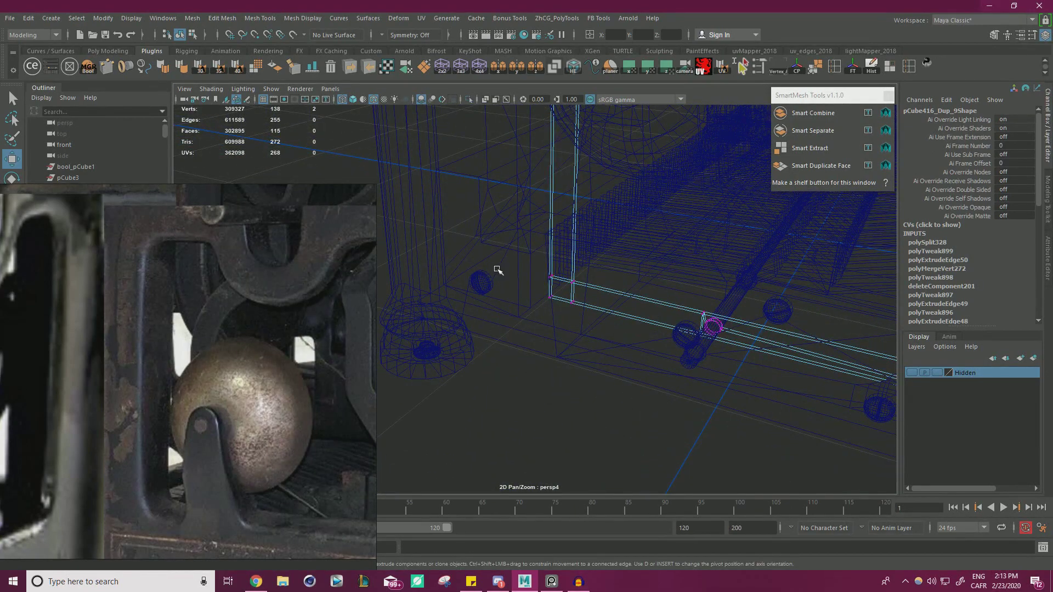
pyautogui.keyDown('alt'); pyautogui.moveTo(547, 221); pyautogui.dragTo(284, 365); pyautogui.keyUp('alt')
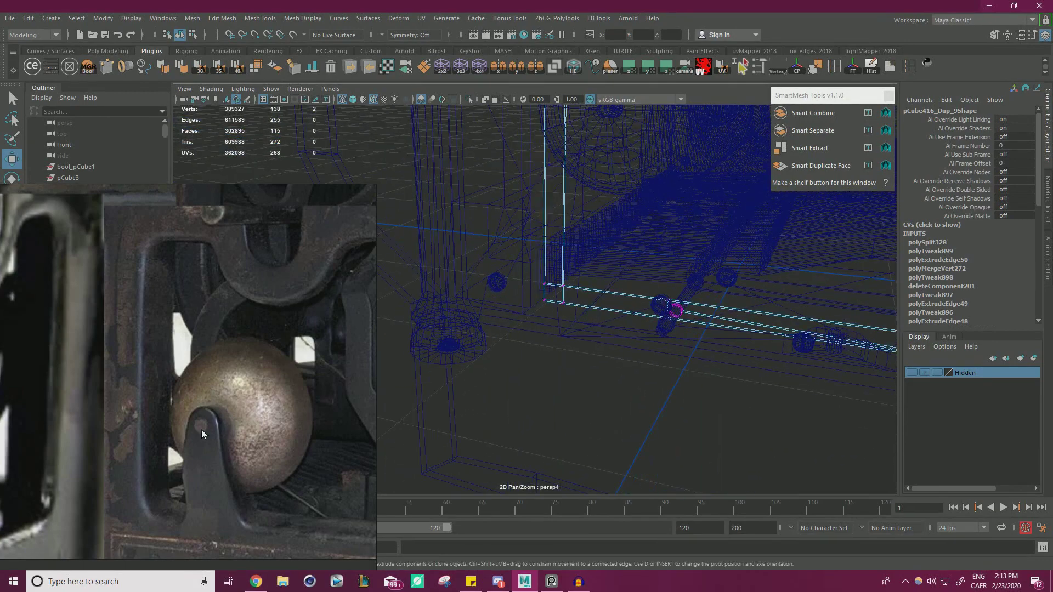
pyautogui.keyDown('alt'); pyautogui.moveTo(582, 328); pyautogui.dragTo(571, 219); pyautogui.keyUp('alt')
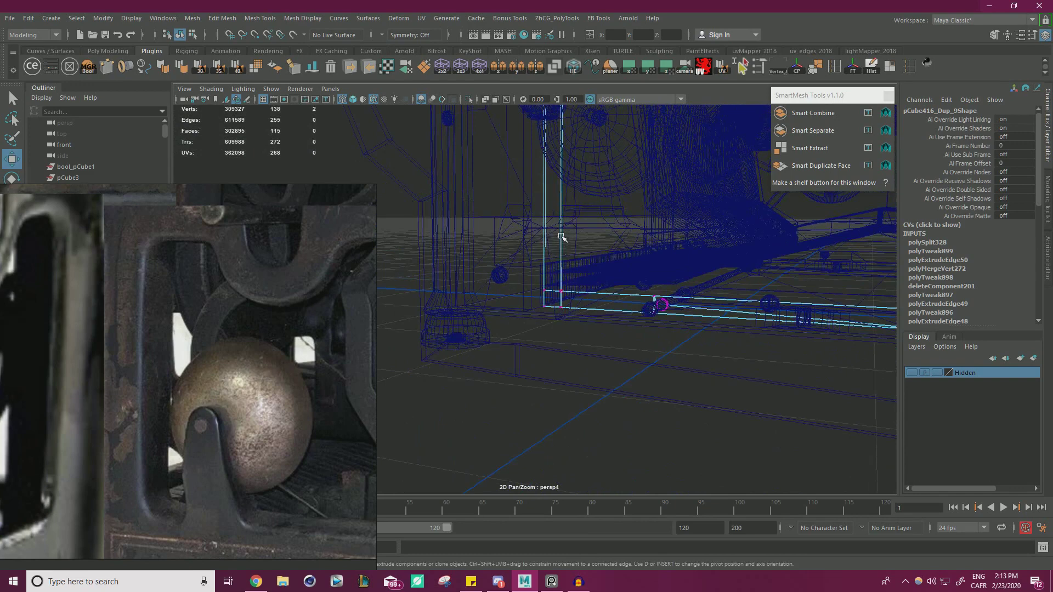
pyautogui.keyDown('alt'); pyautogui.moveTo(643, 295); pyautogui.dragTo(672, 320); pyautogui.keyUp('alt')
# Inspect how the bar sits relative to the side frame, the key levers and the blue curved bars in shaded view
pyautogui.moveTo(398, 191); pyautogui.dragTo(455, 159, button='right')
pyautogui.hotkey('ctrl', '1')
pyautogui.moveTo(522, 146)
pyautogui.keyDown('alt'); pyautogui.mouseDown()
pyautogui.moveTo(522, 228)
pyautogui.moveTo(620, 277)
pyautogui.mouseUp(); pyautogui.keyUp('alt')
pyautogui.click(469, 99)
pyautogui.press('5')
pyautogui.scroll(4, 417, 230)
pyautogui.keyDown('alt'); pyautogui.moveTo(395, 219); pyautogui.dragTo(441, 303, button='middle'); pyautogui.keyUp('alt')
pyautogui.keyDown('alt'); pyautogui.moveTo(442, 303); pyautogui.dragTo(384, 309); pyautogui.keyUp('alt')
pyautogui.keyDown('alt'); pyautogui.moveTo(455, 310); pyautogui.dragTo(742, 328, button='middle'); pyautogui.keyUp('alt')
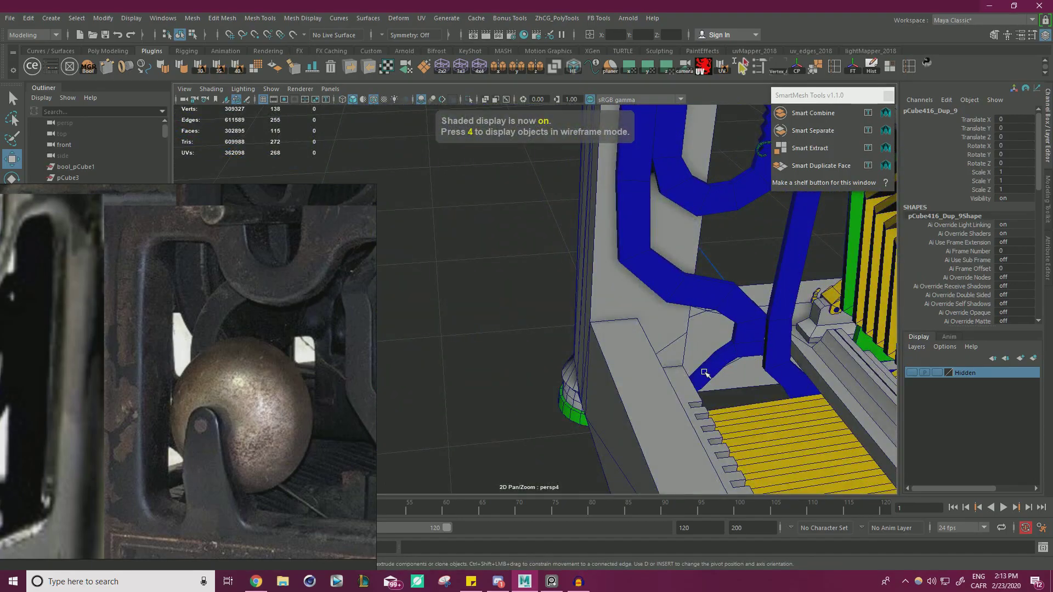
pyautogui.keyDown('alt'); pyautogui.moveTo(757, 324); pyautogui.dragTo(520, 261); pyautogui.keyUp('alt')
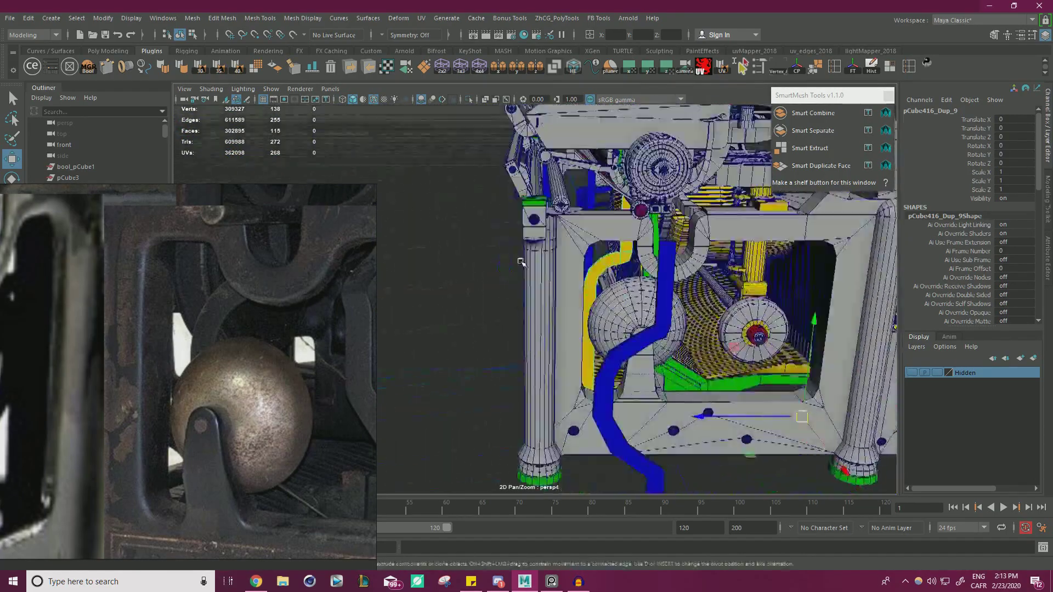
pyautogui.scroll(6, 521, 262)
pyautogui.scroll(-8, 685, 309)
# Delete the blue curved bar that runs in front of the side frame
pyautogui.click(570, 385)
pyautogui.press('Delete')
pyautogui.keyDown('alt'); pyautogui.moveTo(592, 369); pyautogui.dragTo(626, 338); pyautogui.keyUp('alt')
pyautogui.scroll(10, 731, 322)
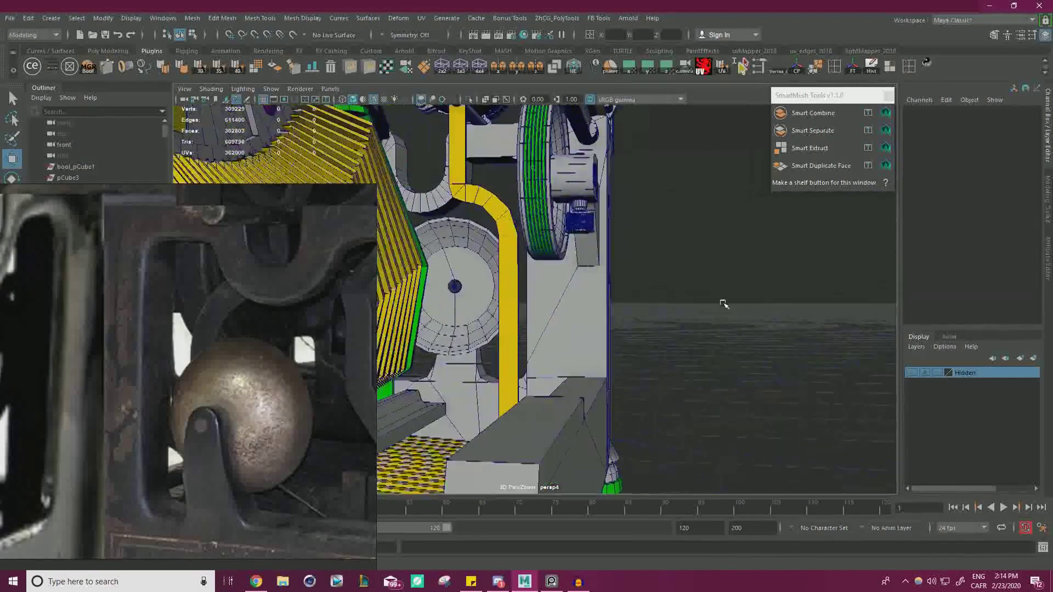
# Isolate the yellow lever bar and cut an edge loop across its upright a short distance above the lower corner
pyautogui.keyDown('alt'); pyautogui.moveTo(729, 303); pyautogui.dragTo(693, 321); pyautogui.keyUp('alt')
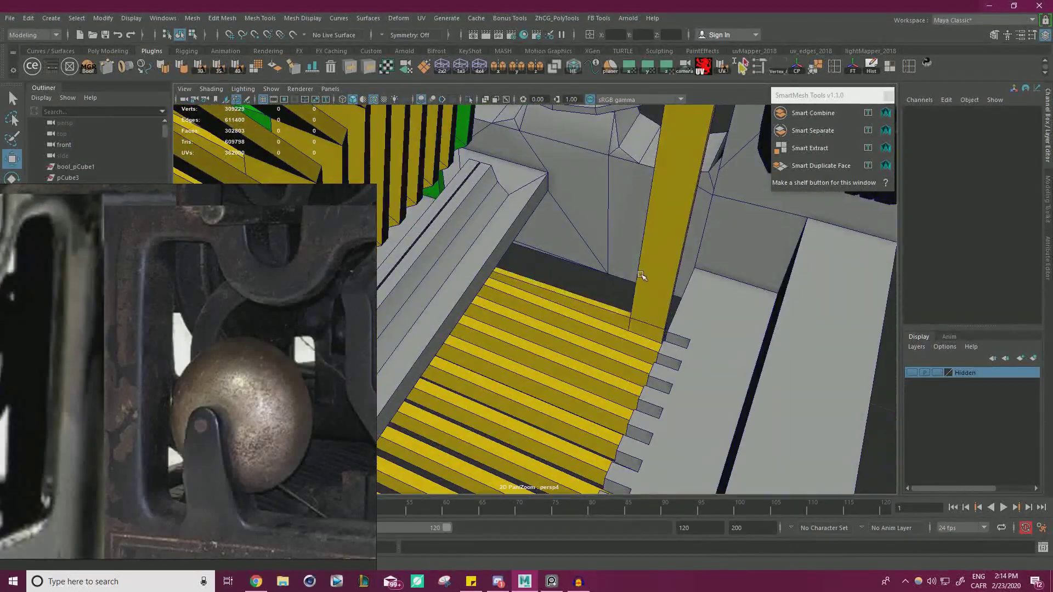
pyautogui.click(641, 276)
pyautogui.click(469, 100)
pyautogui.keyDown('alt'); pyautogui.moveTo(590, 219); pyautogui.dragTo(587, 245); pyautogui.keyUp('alt')
pyautogui.keyDown('alt'); pyautogui.moveTo(596, 313); pyautogui.dragTo(620, 243, button='middle'); pyautogui.keyUp('alt')
pyautogui.hotkey('ctrl', 'shift', 'x')
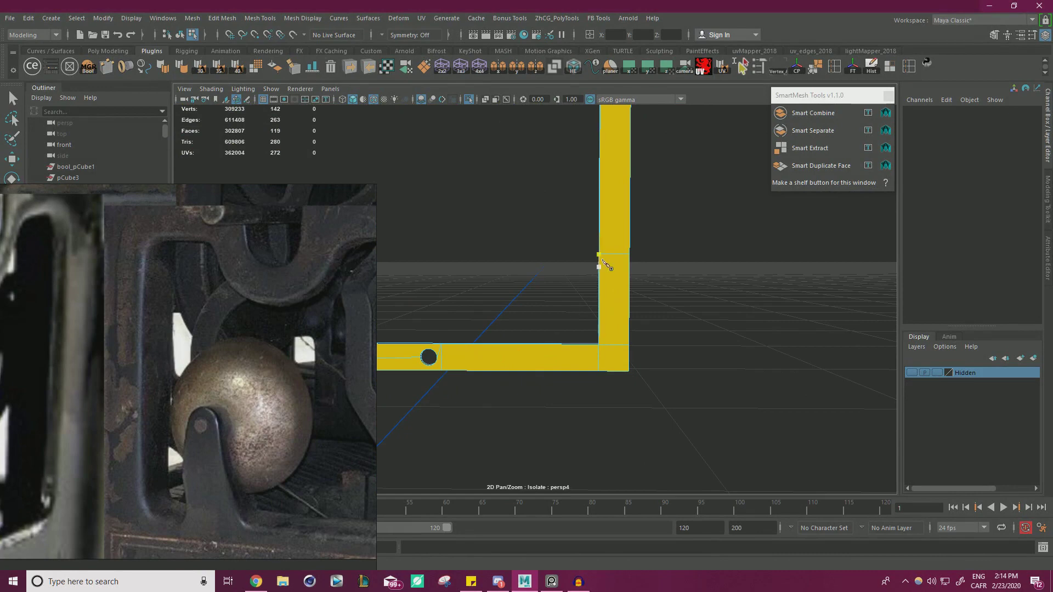
# Delete the lower corner faces that connect the bar's upright to its horizontal section
pyautogui.moveTo(629, 265); pyautogui.dragTo(621, 297, button='right')
pyautogui.moveTo(691, 406); pyautogui.dragTo(602, 304)
pyautogui.press('Delete')
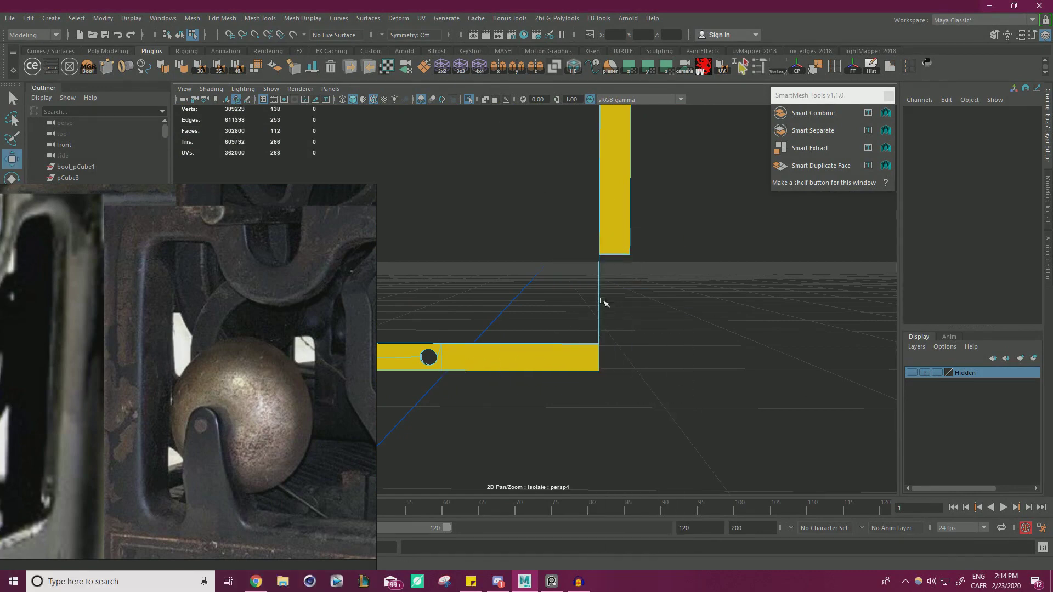
pyautogui.click(622, 288)
# Move the horizontal section's end vertices inward to shorten it away from the upright
pyautogui.moveTo(576, 329); pyautogui.dragTo(515, 287, button='right')
pyautogui.moveTo(515, 287); pyautogui.dragTo(647, 417)
pyautogui.moveTo(639, 357); pyautogui.dragTo(608, 359)
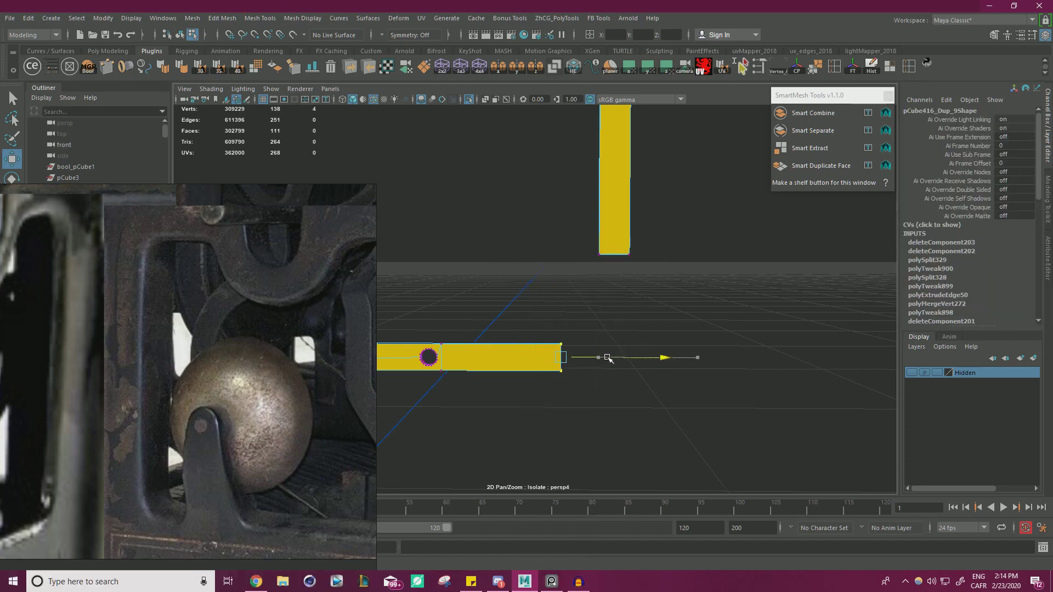
# Extrude the open lower edges of the yellow bar's upright downward toward the level of the horizontal section
pyautogui.press('q')
pyautogui.moveTo(616, 245); pyautogui.dragTo(615, 201, button='right')
pyautogui.press('w')
pyautogui.scroll(1, 627, 257)
pyautogui.keyDown('alt'); pyautogui.moveTo(627, 257); pyautogui.dragTo(624, 242, button='middle'); pyautogui.keyUp('alt')
pyautogui.keyDown('shift'); pyautogui.moveTo(618, 218); pyautogui.dragTo(621, 268); pyautogui.keyUp('shift')
pyautogui.scroll(1, 621, 271)
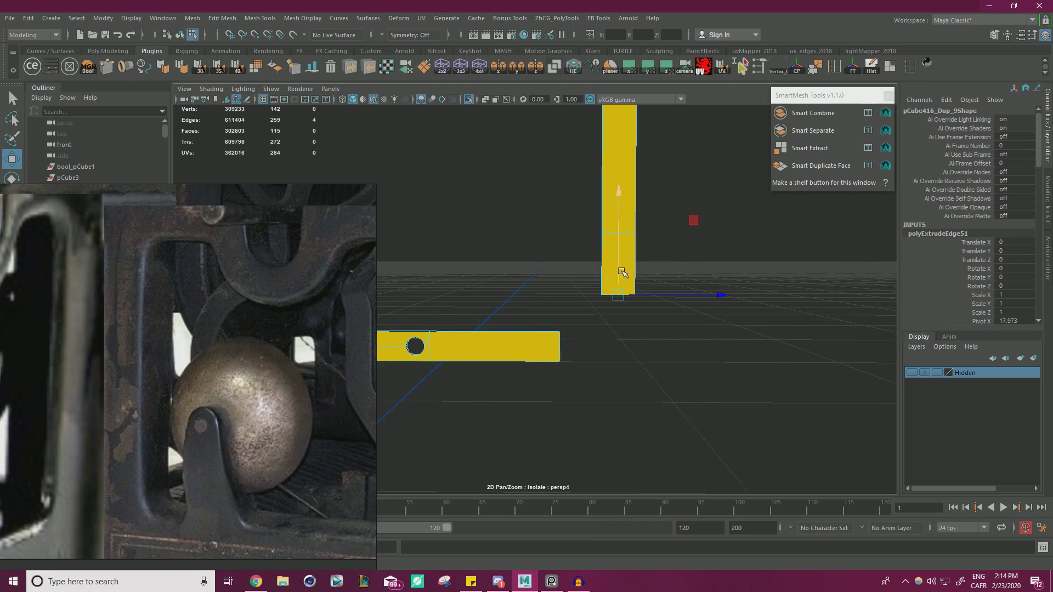
# Bridge the upright's open lower end to the end of the horizontal section and insert an edge loop across the middle of the diagonal
pyautogui.keyDown('alt'); pyautogui.moveTo(643, 278); pyautogui.dragTo(735, 249); pyautogui.keyUp('alt')
pyautogui.keyDown('shift'); pyautogui.click(725, 182); pyautogui.keyUp('shift')
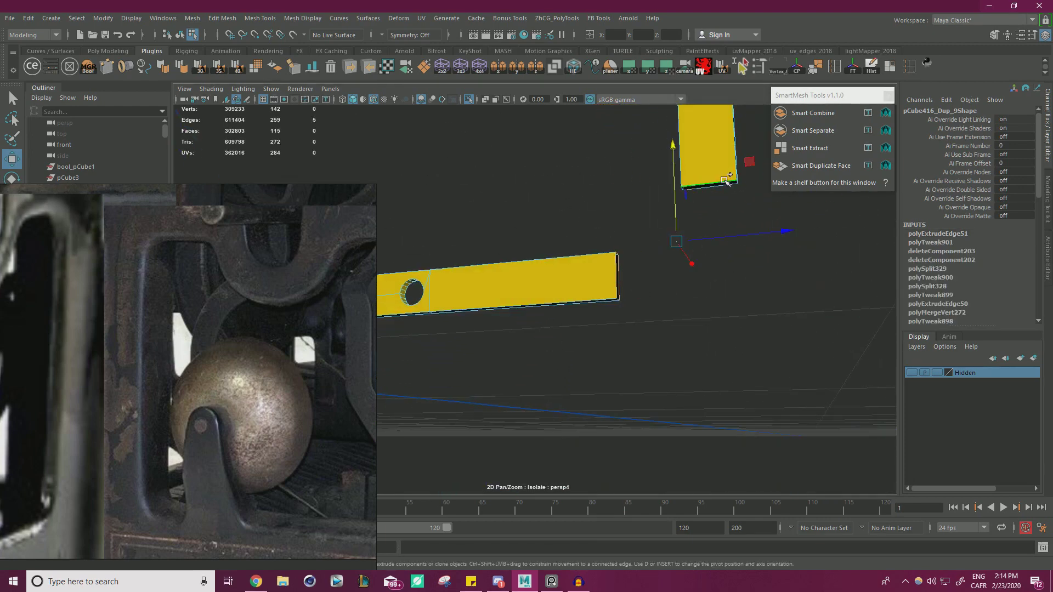
pyautogui.keyDown('shift'); pyautogui.moveTo(564, 202); pyautogui.dragTo(548, 325, button='right'); pyautogui.keyUp('shift')
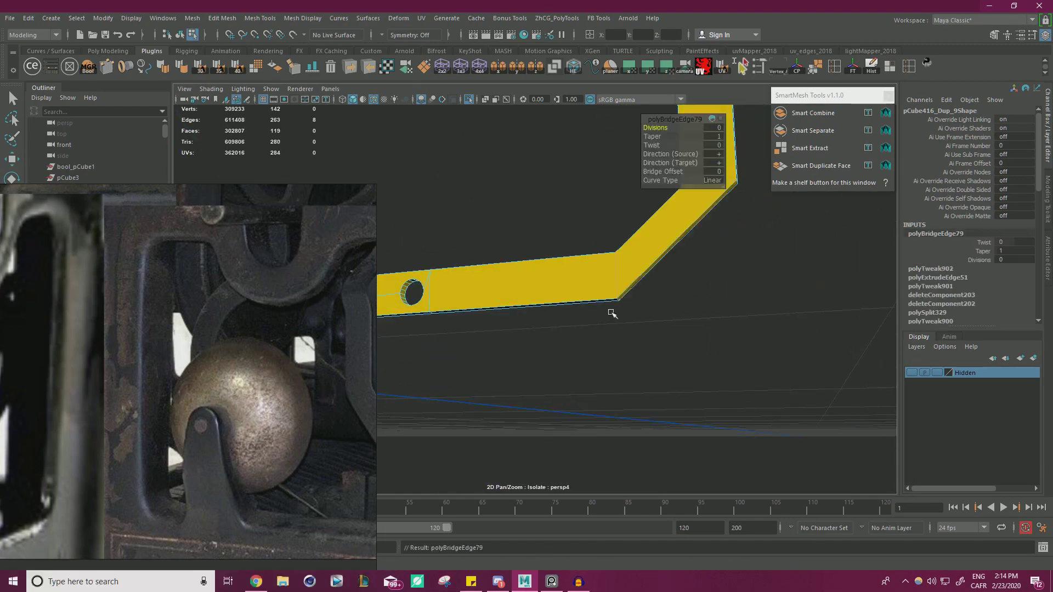
pyautogui.moveTo(596, 294)
pyautogui.keyDown('alt'); pyautogui.mouseDown()
pyautogui.moveTo(529, 305)
pyautogui.moveTo(599, 312)
pyautogui.mouseUp(); pyautogui.keyUp('alt')
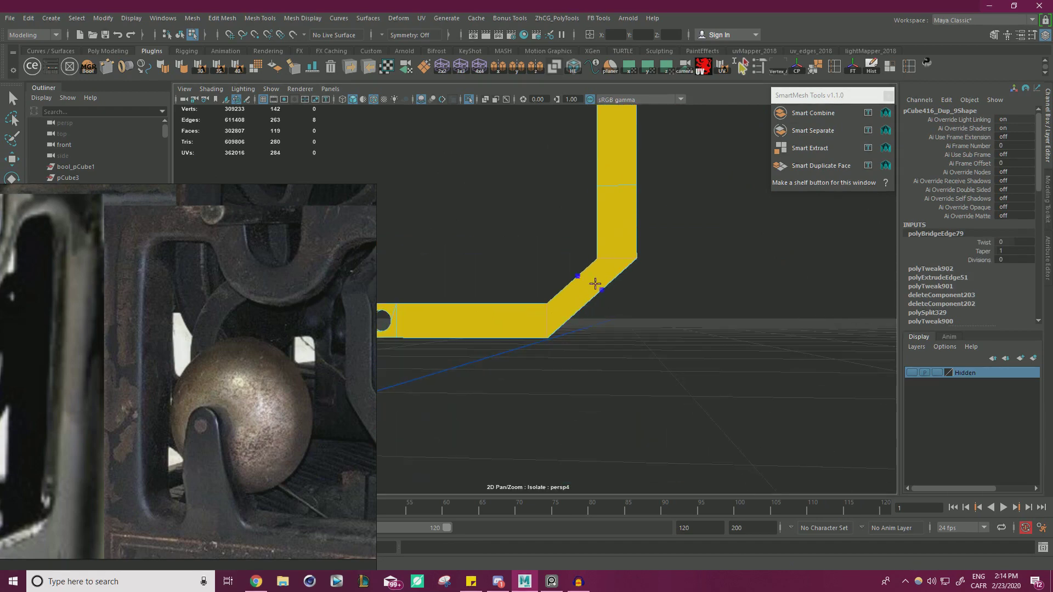
pyautogui.click(662, 331)
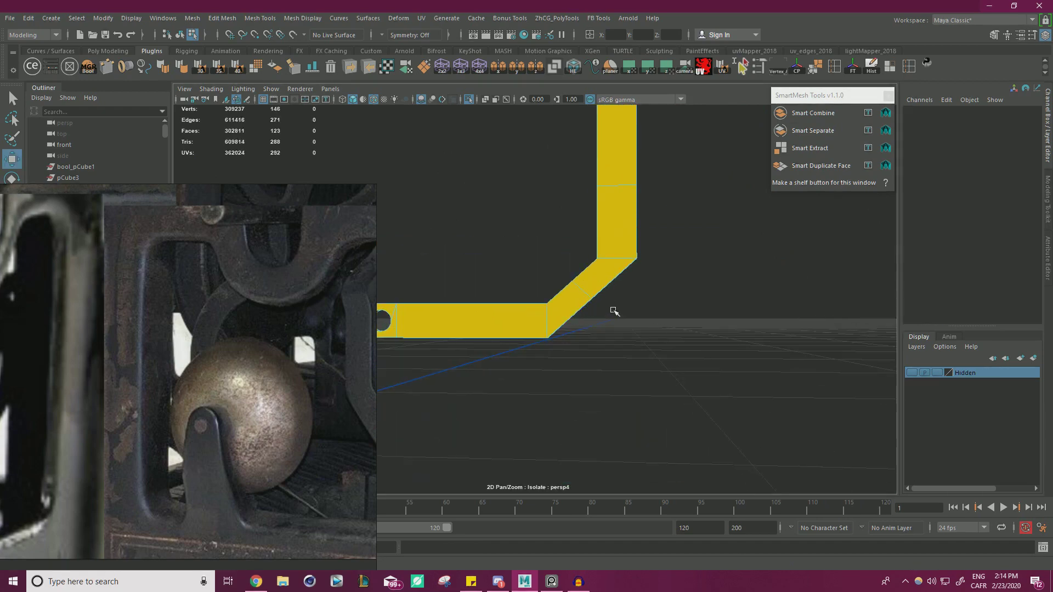
# Reposition the new loop's vertices to square the bar's outer corner, aligned with the lower and outer edges, and adjust the inner corner vertices
pyautogui.keyDown('alt'); pyautogui.moveTo(617, 312); pyautogui.dragTo(622, 314); pyautogui.keyUp('alt')
pyautogui.doubleClick(579, 286)
pyautogui.moveTo(651, 223); pyautogui.dragTo(665, 228)
pyautogui.moveTo(588, 266); pyautogui.dragTo(543, 266, button='right')
pyautogui.moveTo(641, 351); pyautogui.dragTo(542, 338)
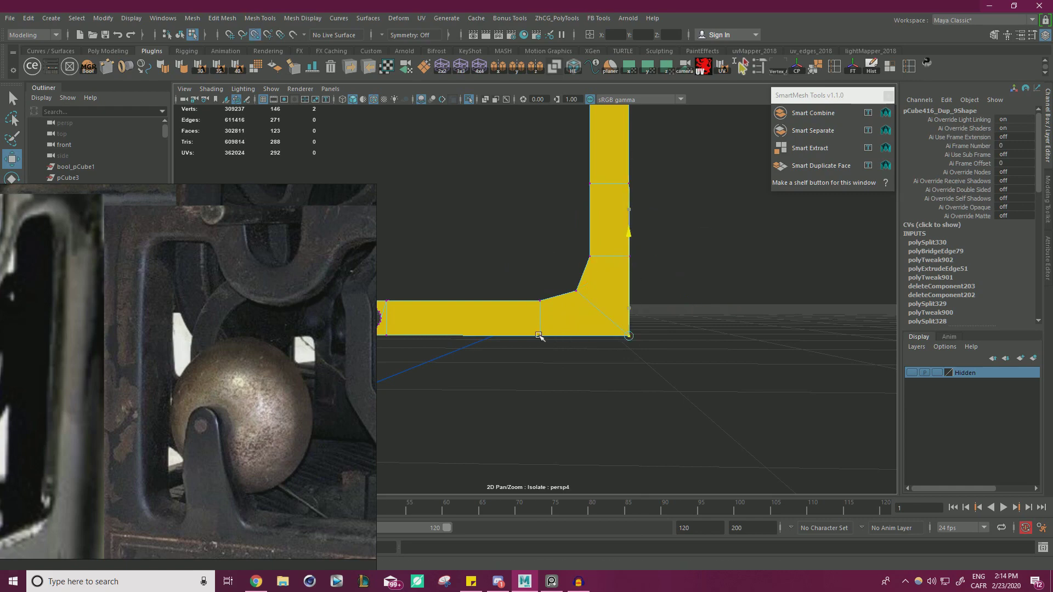
pyautogui.scroll(-1, 668, 312)
pyautogui.moveTo(646, 219); pyautogui.dragTo(648, 219, button='middle')
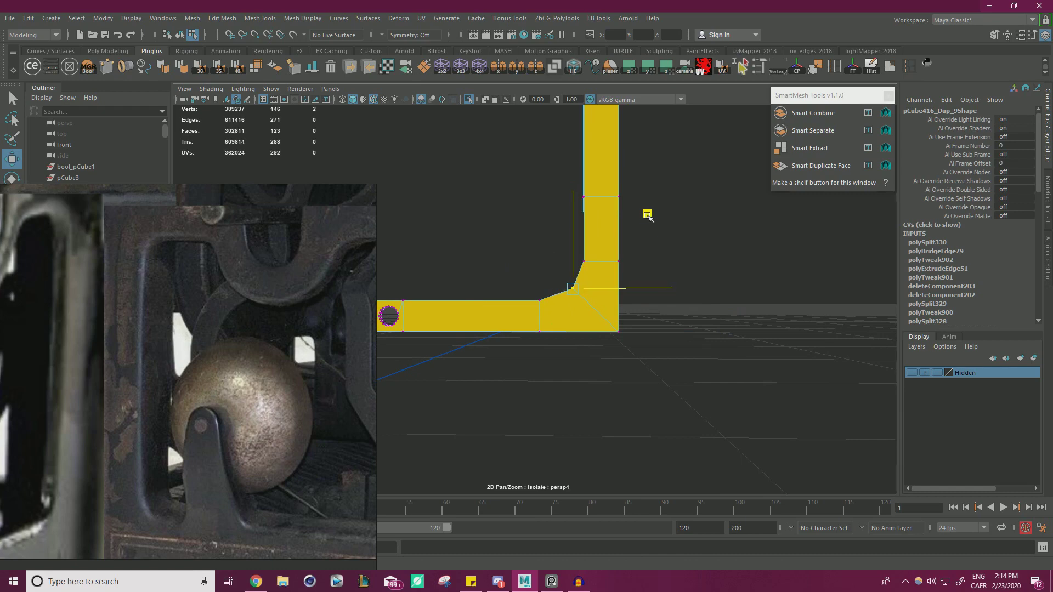
# Delete the narrow outer side face on the vertical part of the bar's corner
pyautogui.keyDown('alt'); pyautogui.moveTo(647, 216); pyautogui.dragTo(536, 251, button='right'); pyautogui.keyUp('alt')
pyautogui.keyDown('alt'); pyautogui.moveTo(536, 251); pyautogui.dragTo(605, 302); pyautogui.keyUp('alt')
pyautogui.moveTo(569, 265); pyautogui.dragTo(571, 302, button='right')
pyautogui.click(574, 284)
pyautogui.press('Delete')
# Duplicate the two inner corner faces as a separate strip, center its pivot and delete its history
pyautogui.keyDown('alt'); pyautogui.moveTo(579, 301); pyautogui.dragTo(538, 229); pyautogui.keyUp('alt')
pyautogui.click(537, 230)
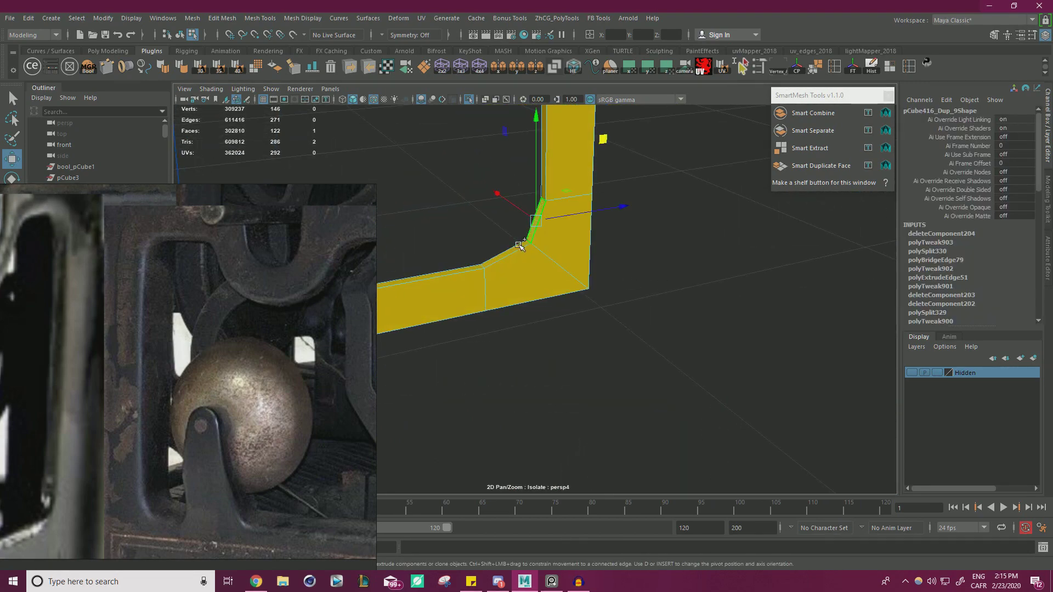
pyautogui.click(804, 164)
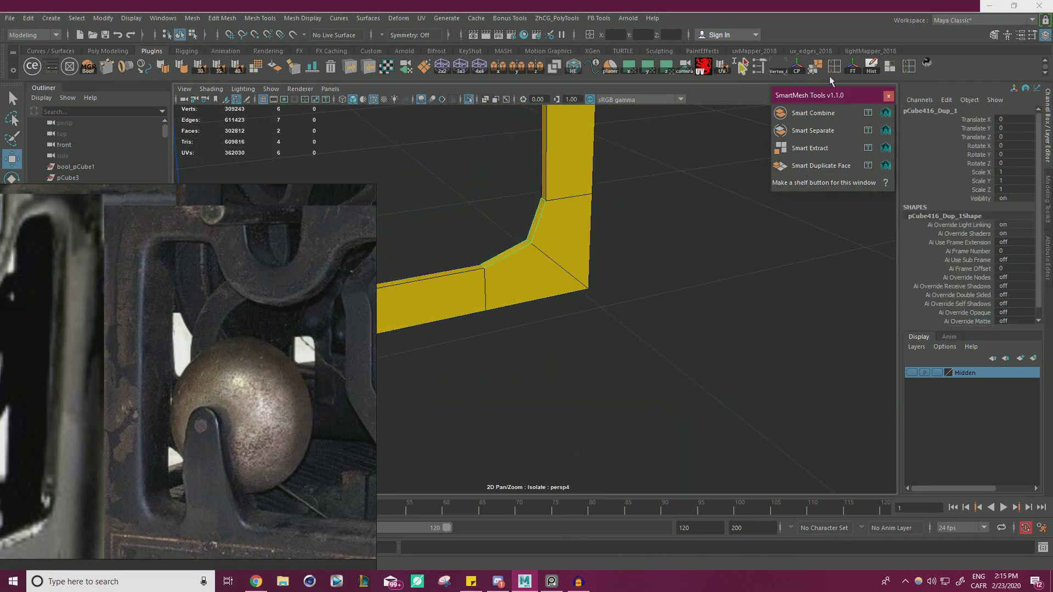
pyautogui.click(798, 71)
pyautogui.click(870, 67)
# Move the duplicated strip outside the corner along Z and rotate it 180° around Y
pyautogui.keyDown('alt'); pyautogui.moveTo(650, 180); pyautogui.dragTo(606, 192); pyautogui.keyUp('alt')
pyautogui.moveTo(620, 234); pyautogui.dragTo(759, 238)
pyautogui.keyDown('alt'); pyautogui.moveTo(674, 246); pyautogui.dragTo(620, 254); pyautogui.keyUp('alt')
pyautogui.keyDown('alt'); pyautogui.moveTo(620, 254); pyautogui.dragTo(670, 264, button='right'); pyautogui.keyUp('alt')
pyautogui.press('e')
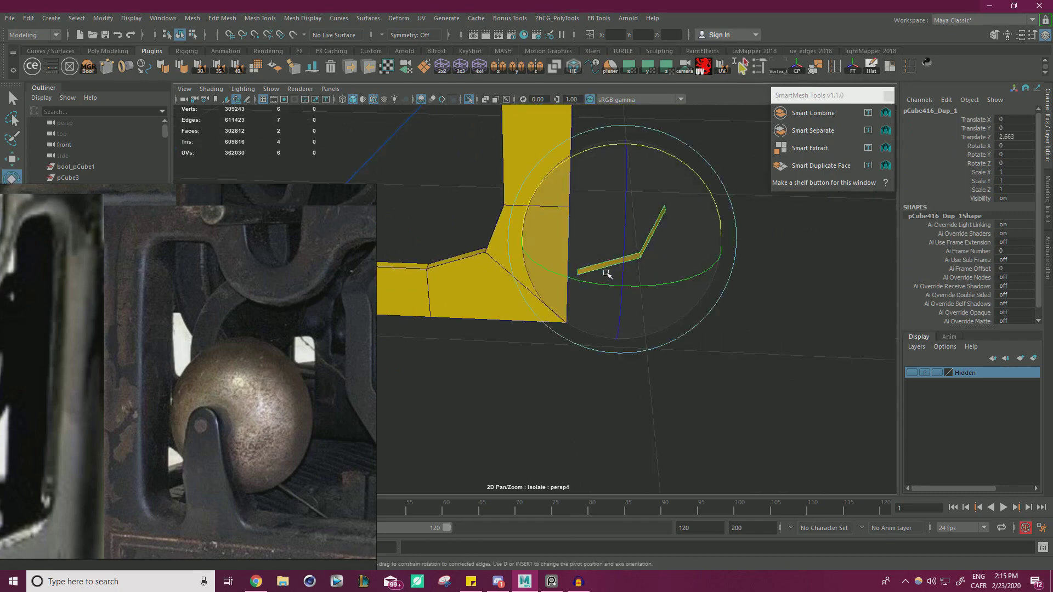
pyautogui.moveTo(597, 284); pyautogui.dragTo(754, 275)
# Set the strip's pivot on its upper end vertex and snap it to the outer edge of the bar's upright
pyautogui.press('w')
pyautogui.keyDown('alt'); pyautogui.moveTo(612, 256); pyautogui.dragTo(608, 213); pyautogui.keyUp('alt')
pyautogui.press('d')
pyautogui.press('v')
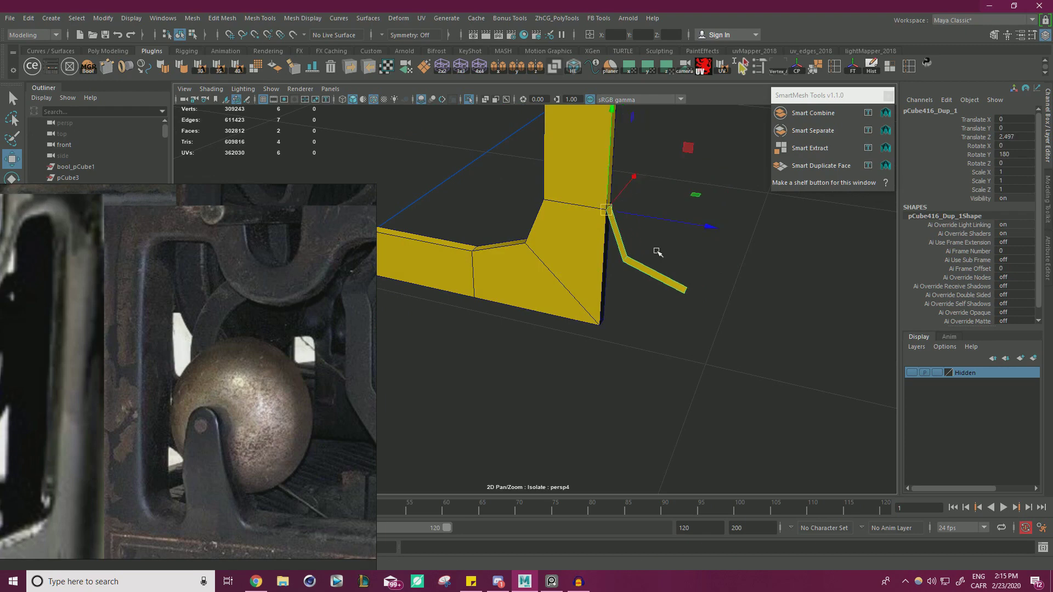
# Examine how the rotated strip meets the open outer side of the bar's corner, and select the main bar
pyautogui.keyDown('alt'); pyautogui.moveTo(661, 251); pyautogui.dragTo(578, 257); pyautogui.keyUp('alt')
pyautogui.keyDown('alt'); pyautogui.moveTo(578, 256); pyautogui.dragTo(628, 214, button='right'); pyautogui.keyUp('alt')
pyautogui.click(627, 214)
pyautogui.keyDown('alt'); pyautogui.moveTo(642, 247); pyautogui.dragTo(594, 222); pyautogui.keyUp('alt')
pyautogui.click(597, 225)
pyautogui.keyDown('alt'); pyautogui.moveTo(621, 256); pyautogui.dragTo(577, 239, button='middle'); pyautogui.keyUp('alt')
pyautogui.keyDown('alt'); pyautogui.moveTo(577, 239); pyautogui.dragTo(622, 229, button='right'); pyautogui.keyUp('alt')
pyautogui.keyDown('alt'); pyautogui.moveTo(586, 212); pyautogui.dragTo(595, 252, button='middle'); pyautogui.keyUp('alt')
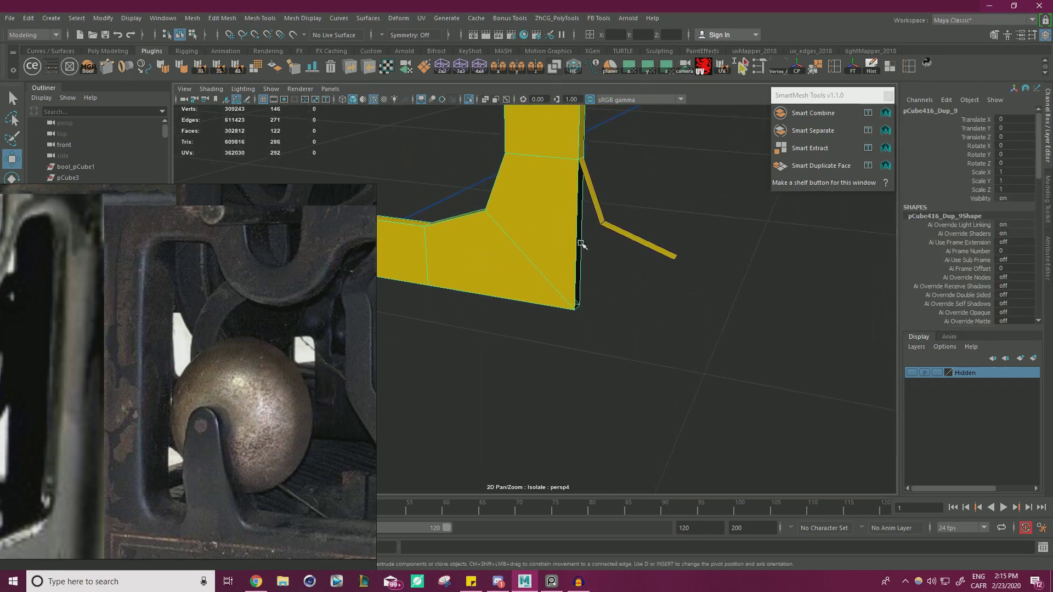
# Delete the front, back and underside faces of the flared joint between the upright and the horizontal bar
pyautogui.moveTo(544, 206); pyautogui.dragTo(543, 235, button='right')
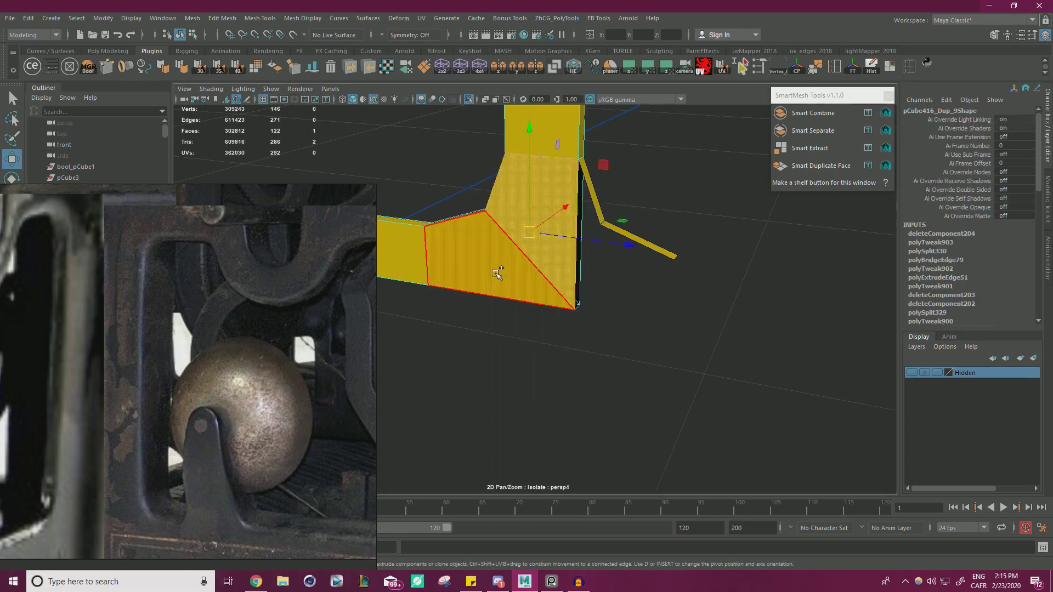
pyautogui.keyDown('alt'); pyautogui.moveTo(498, 275); pyautogui.dragTo(411, 261, button='right'); pyautogui.keyUp('alt')
pyautogui.keyDown('alt'); pyautogui.moveTo(647, 266); pyautogui.dragTo(513, 274); pyautogui.keyUp('alt')
pyautogui.keyDown('alt'); pyautogui.moveTo(591, 247); pyautogui.dragTo(579, 160, button='middle'); pyautogui.keyUp('alt')
pyautogui.keyDown('alt'); pyautogui.moveTo(575, 298); pyautogui.dragTo(595, 270); pyautogui.keyUp('alt')
pyautogui.keyDown('shift'); pyautogui.click(599, 273); pyautogui.keyUp('shift')
pyautogui.keyDown('shift'); pyautogui.click(603, 295); pyautogui.keyUp('shift')
pyautogui.keyDown('alt'); pyautogui.moveTo(585, 365); pyautogui.dragTo(525, 223); pyautogui.keyUp('alt')
pyautogui.press('Delete')
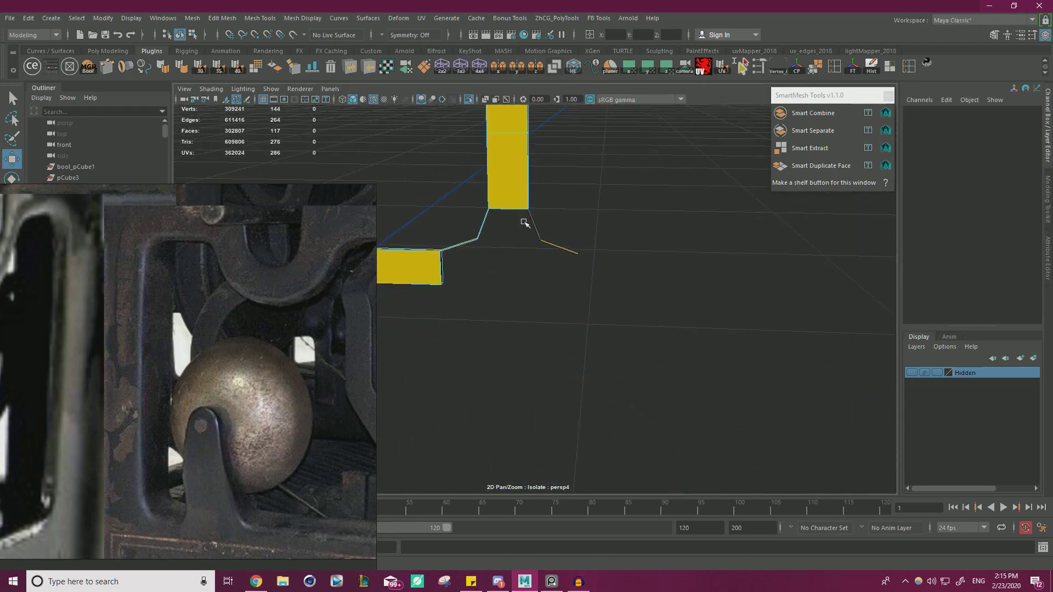
# Combine the frame with the mirrored flare strip and merge their vertices where they meet the upright
pyautogui.press('F8')
pyautogui.click(192, 19)
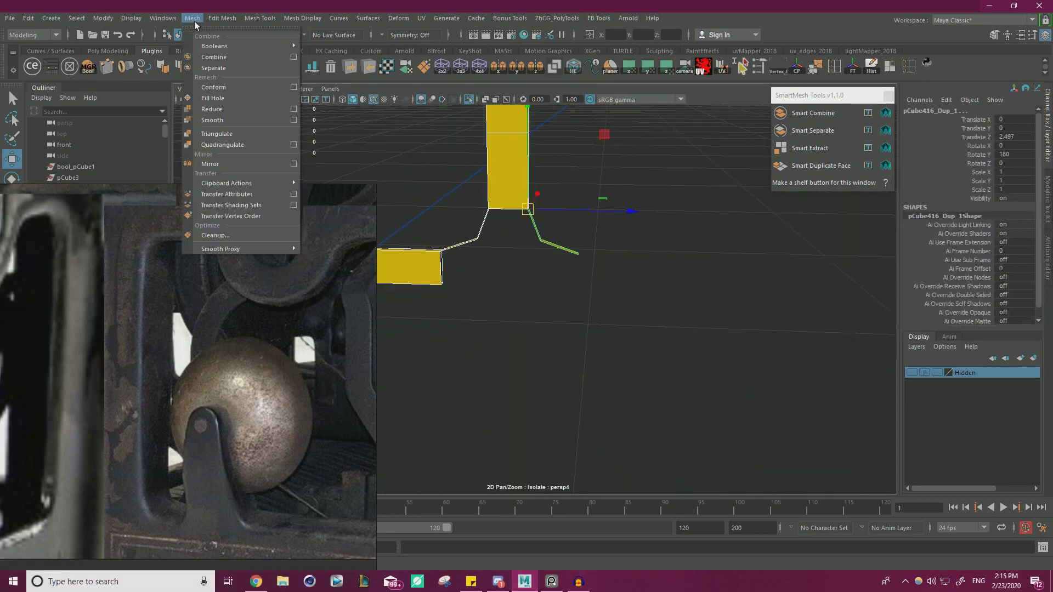
pyautogui.click(215, 57)
pyautogui.scroll(3, 599, 224)
pyautogui.keyDown('alt'); pyautogui.moveTo(600, 223); pyautogui.dragTo(578, 181); pyautogui.keyUp('alt')
pyautogui.moveTo(559, 175); pyautogui.dragTo(463, 162, button='right')
pyautogui.scroll(-2, 551, 220)
pyautogui.moveTo(432, 341); pyautogui.dragTo(652, 171)
pyautogui.keyDown('shift'); pyautogui.moveTo(705, 301); pyautogui.dragTo(744, 223, button='right'); pyautogui.keyUp('shift')
# Bridge the edges of the two flare strips on both the front and back sides, just below the upright
pyautogui.press('q')
pyautogui.moveTo(653, 176); pyautogui.dragTo(652, 143, button='right')
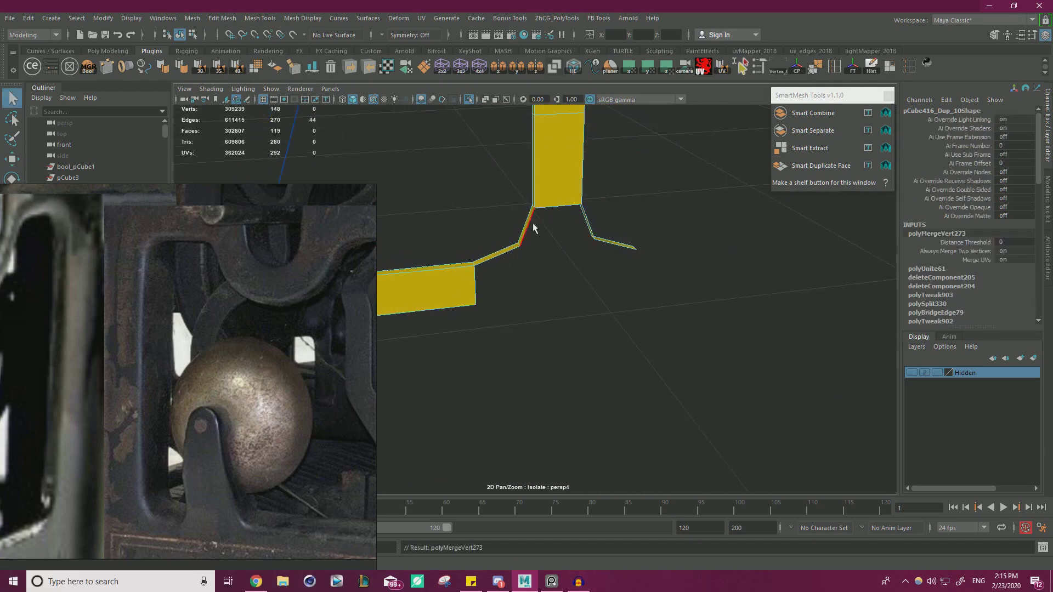
pyautogui.click(532, 225)
pyautogui.press('w')
pyautogui.keyDown('shift'); pyautogui.click(589, 228); pyautogui.keyUp('shift')
pyautogui.keyDown('alt'); pyautogui.moveTo(653, 242); pyautogui.dragTo(601, 258); pyautogui.keyUp('alt')
pyautogui.scroll(1, 574, 281)
pyautogui.keyDown('shift'); pyautogui.moveTo(574, 280); pyautogui.dragTo(577, 415, button='right'); pyautogui.keyUp('shift')
pyautogui.keyDown('alt'); pyautogui.moveTo(646, 332); pyautogui.dragTo(499, 316); pyautogui.keyUp('alt')
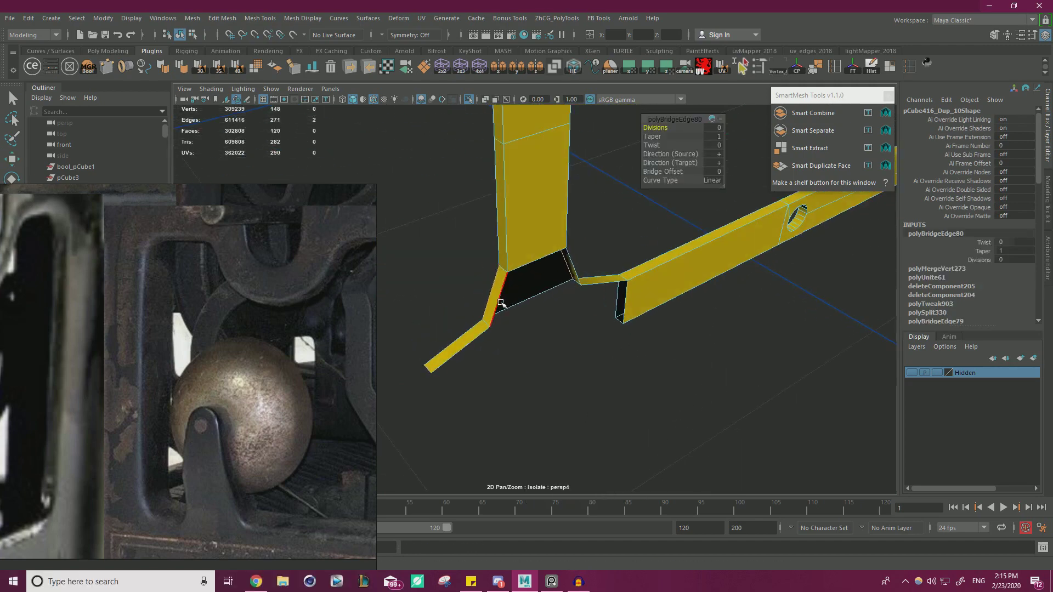
pyautogui.keyDown('shift'); pyautogui.click(498, 304); pyautogui.keyUp('shift')
pyautogui.keyDown('shift'); pyautogui.click(576, 269); pyautogui.keyUp('shift')
pyautogui.press('g')
# Extrude the lower edges on one side of the flare downward and flatten them into a foot face
pyautogui.keyDown('alt'); pyautogui.moveTo(620, 299); pyautogui.dragTo(579, 286); pyautogui.keyUp('alt')
pyautogui.keyDown('alt'); pyautogui.moveTo(571, 287); pyautogui.dragTo(619, 259, button='middle'); pyautogui.keyUp('alt')
pyautogui.click(569, 250)
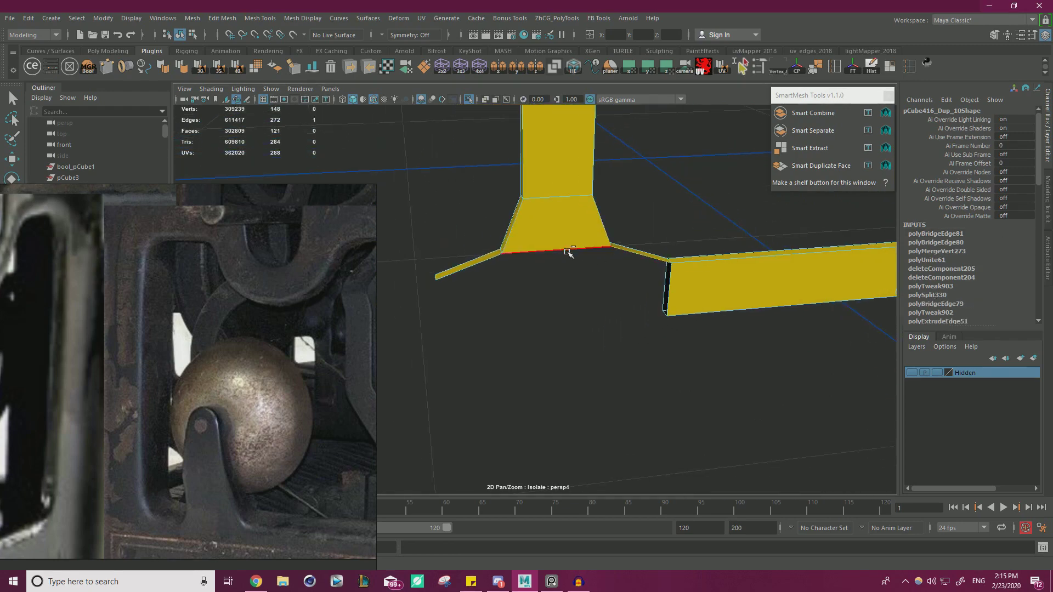
pyautogui.keyDown('shift'); pyautogui.click(509, 230); pyautogui.keyUp('shift')
pyautogui.press('w')
pyautogui.keyDown('shift'); pyautogui.moveTo(557, 226); pyautogui.dragTo(528, 552); pyautogui.keyUp('shift')
pyautogui.press('r')
pyautogui.press('w')
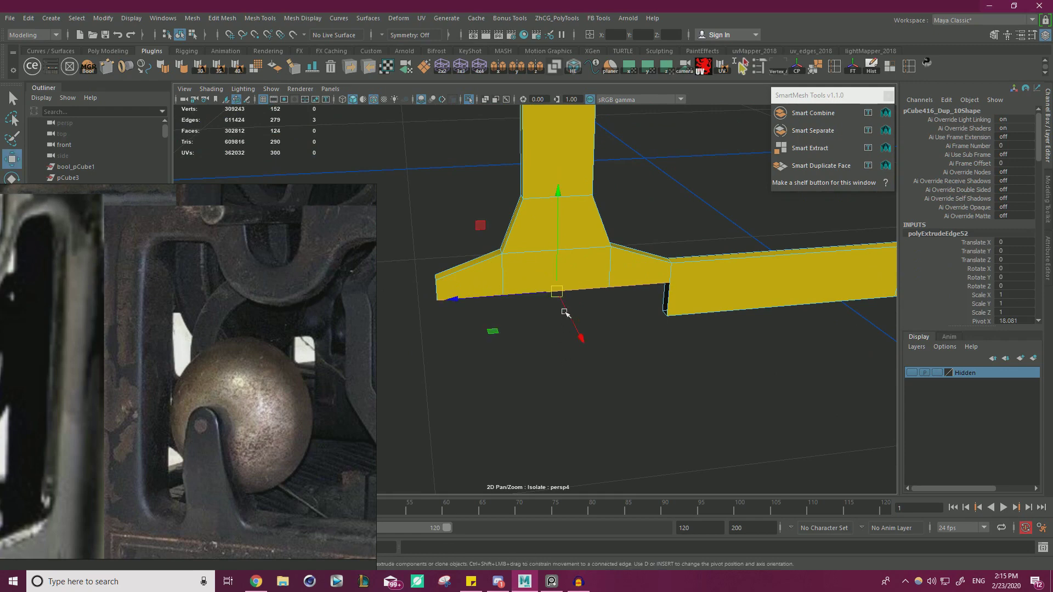
# Extrude the matching three edges on the opposite side of the flare downward, snapped to the foot's bottom level
pyautogui.keyDown('alt'); pyautogui.moveTo(663, 314); pyautogui.dragTo(636, 294); pyautogui.keyUp('alt')
pyautogui.click(620, 206)
pyautogui.keyDown('shift'); pyautogui.click(517, 200); pyautogui.keyUp('shift')
pyautogui.keyDown('shift'); pyautogui.click(437, 207); pyautogui.keyUp('shift')
pyautogui.keyDown('shift'); pyautogui.moveTo(522, 145); pyautogui.dragTo(545, 520); pyautogui.keyUp('shift')
pyautogui.press('r')
pyautogui.press('w')
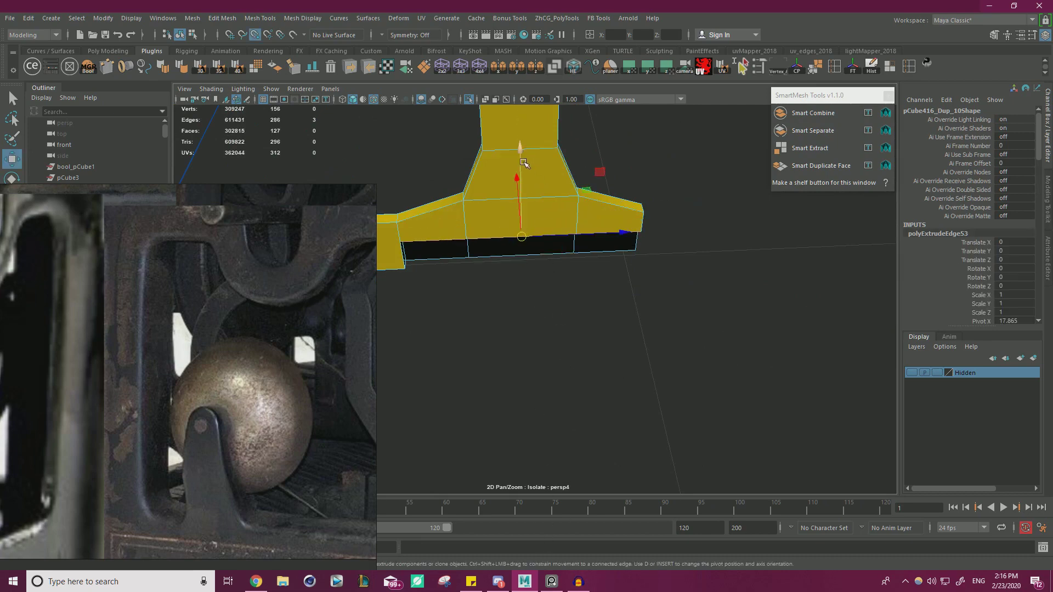
pyautogui.moveTo(524, 163); pyautogui.dragTo(420, 271)
# Snap the foot's bottom vertices to its outer corners and merge the overlapping vertices
pyautogui.keyDown('alt'); pyautogui.moveTo(550, 229); pyautogui.dragTo(569, 208); pyautogui.keyUp('alt')
pyautogui.moveTo(528, 239); pyautogui.dragTo(478, 237, button='right')
pyautogui.moveTo(499, 309); pyautogui.dragTo(485, 278)
pyautogui.moveTo(610, 321); pyautogui.dragTo(696, 270)
pyautogui.press('v')
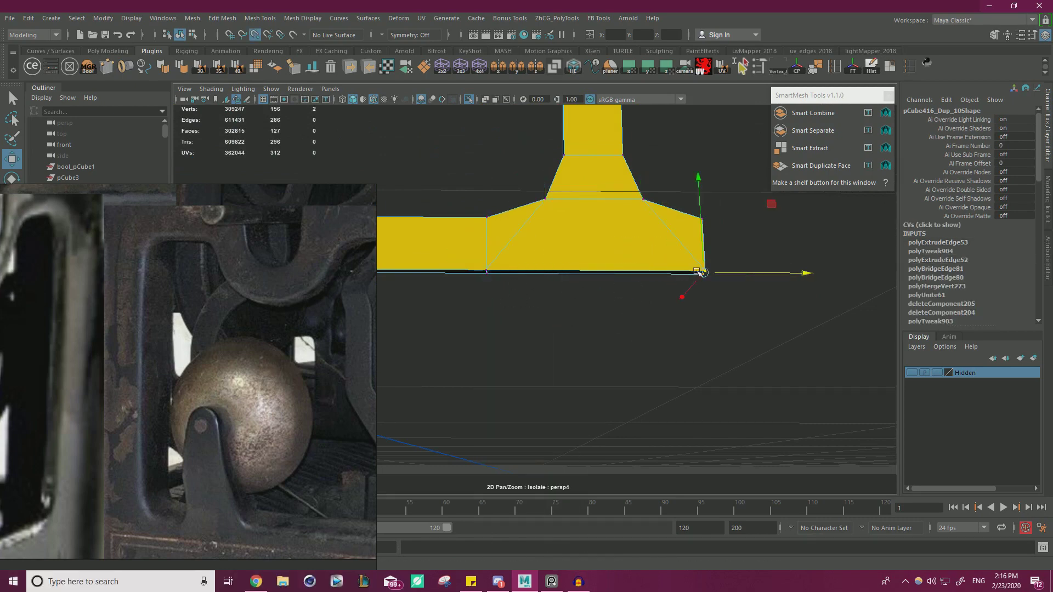
pyautogui.scroll(-5, 583, 287)
pyautogui.moveTo(571, 255); pyautogui.dragTo(679, 343)
pyautogui.keyDown('shift'); pyautogui.moveTo(679, 345); pyautogui.dragTo(719, 275, button='right'); pyautogui.keyUp('shift')
# Bridge the open bottom edges of the foot and fill the hole at its outer end
pyautogui.keyDown('alt'); pyautogui.moveTo(718, 275); pyautogui.dragTo(636, 237); pyautogui.keyUp('alt')
pyautogui.moveTo(593, 233); pyautogui.dragTo(588, 185, button='right')
pyautogui.press('q')
pyautogui.click(590, 231)
pyautogui.keyDown('shift'); pyautogui.moveTo(681, 213); pyautogui.dragTo(682, 251, button='right'); pyautogui.keyUp('shift')
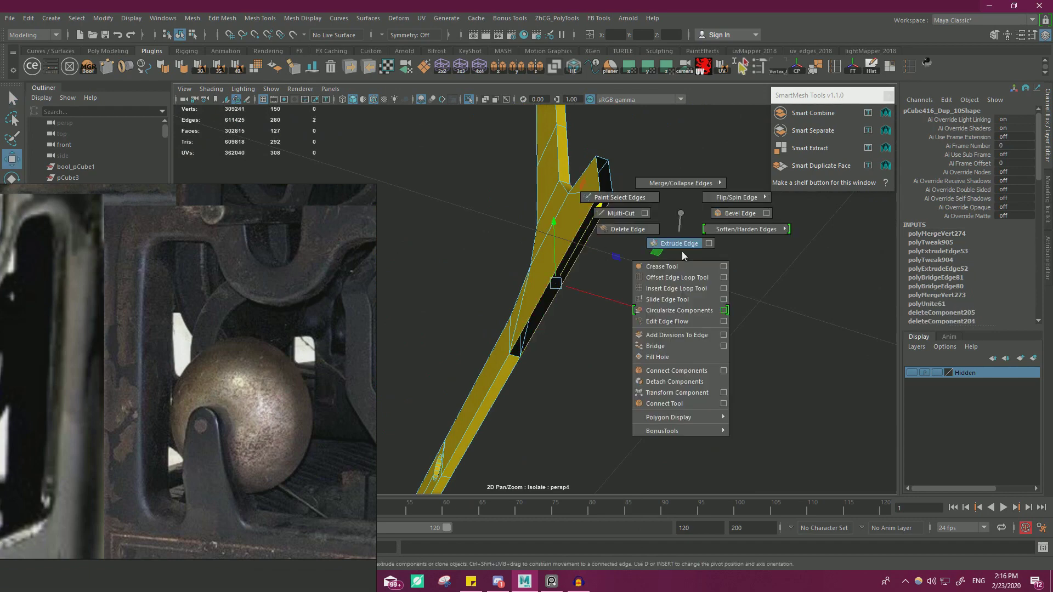
pyautogui.keyDown('shift'); pyautogui.moveTo(670, 366); pyautogui.dragTo(663, 346, button='right'); pyautogui.keyUp('shift')
pyautogui.keyDown('shift'); pyautogui.moveTo(684, 276); pyautogui.dragTo(683, 279, button='right'); pyautogui.keyUp('shift')
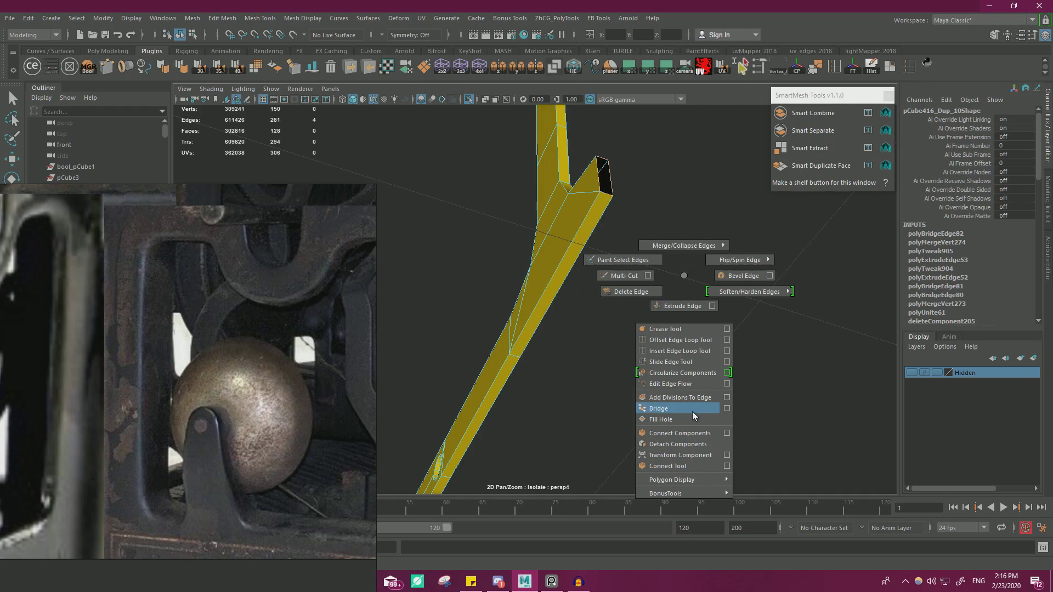
pyautogui.keyDown('shift'); pyautogui.moveTo(689, 413); pyautogui.dragTo(690, 413, button='right'); pyautogui.keyUp('shift')
# Select the foot's end face and examine its fit against the surrounding parts in wireframe and shaded display
pyautogui.moveTo(561, 203); pyautogui.dragTo(607, 188, button='right')
pyautogui.click(607, 187)
pyautogui.press('w')
pyautogui.click(469, 99)
pyautogui.keyDown('alt'); pyautogui.moveTo(548, 202); pyautogui.dragTo(596, 298); pyautogui.keyUp('alt')
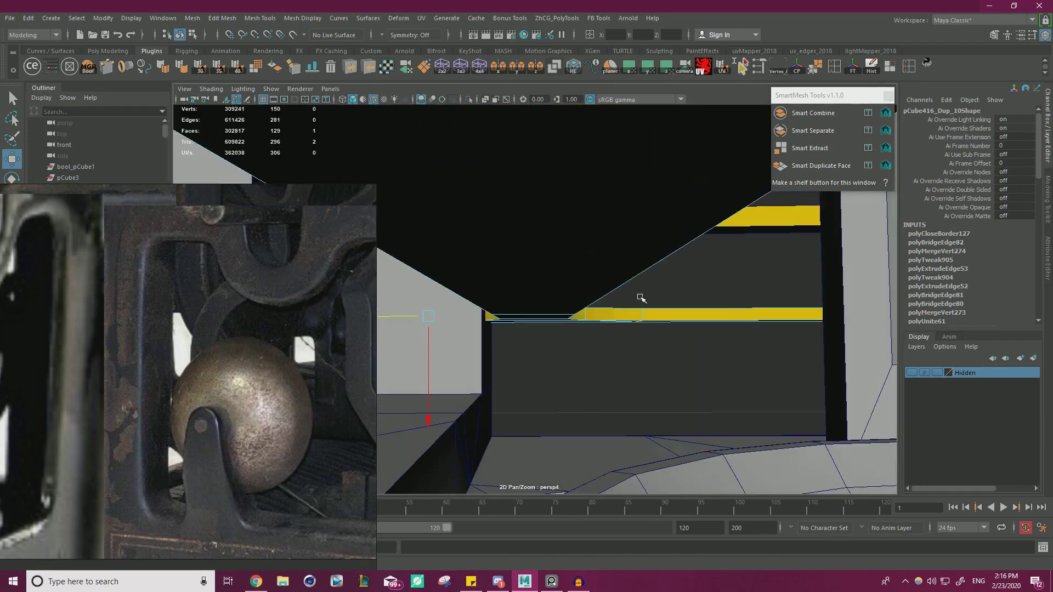
pyautogui.press('4')
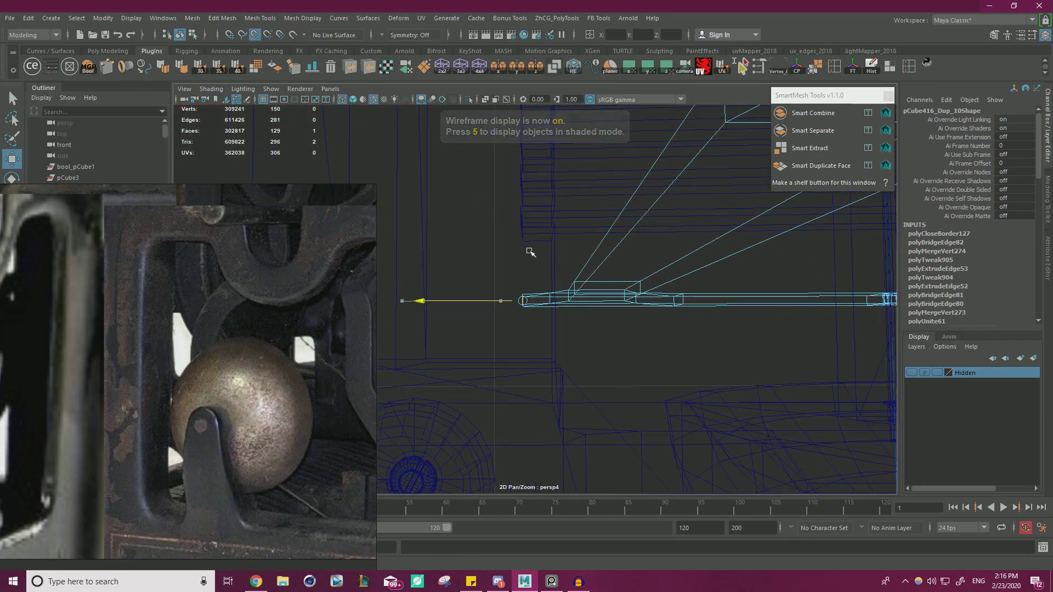
pyautogui.moveTo(525, 235)
pyautogui.keyDown('alt'); pyautogui.mouseDown()
pyautogui.moveTo(582, 245)
pyautogui.moveTo(526, 245)
pyautogui.mouseUp(); pyautogui.keyUp('alt')
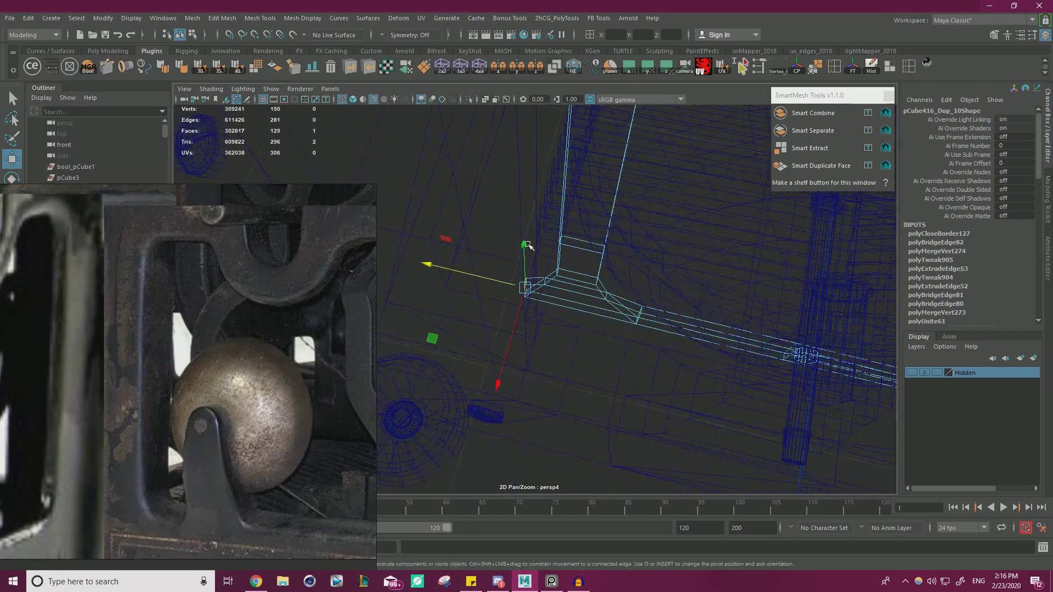
pyautogui.keyDown('alt'); pyautogui.moveTo(418, 131); pyautogui.dragTo(503, 155); pyautogui.keyUp('alt')
pyautogui.keyDown('alt'); pyautogui.moveTo(404, 154); pyautogui.dragTo(521, 238); pyautogui.keyUp('alt')
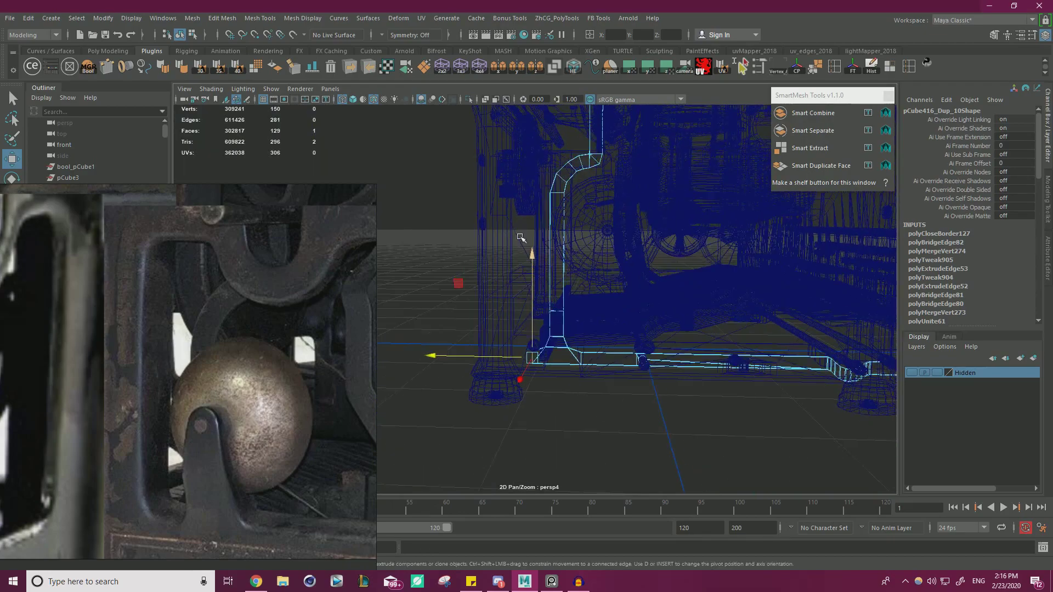
pyautogui.click(353, 100)
pyautogui.keyDown('alt'); pyautogui.moveTo(548, 264); pyautogui.dragTo(614, 269, button='right'); pyautogui.keyUp('alt')
pyautogui.moveTo(614, 268)
pyautogui.keyDown('alt'); pyautogui.mouseDown()
pyautogui.moveTo(652, 285)
pyautogui.moveTo(685, 275)
pyautogui.moveTo(698, 301)
pyautogui.moveTo(597, 299)
pyautogui.moveTo(521, 232)
pyautogui.mouseUp(); pyautogui.keyUp('alt')
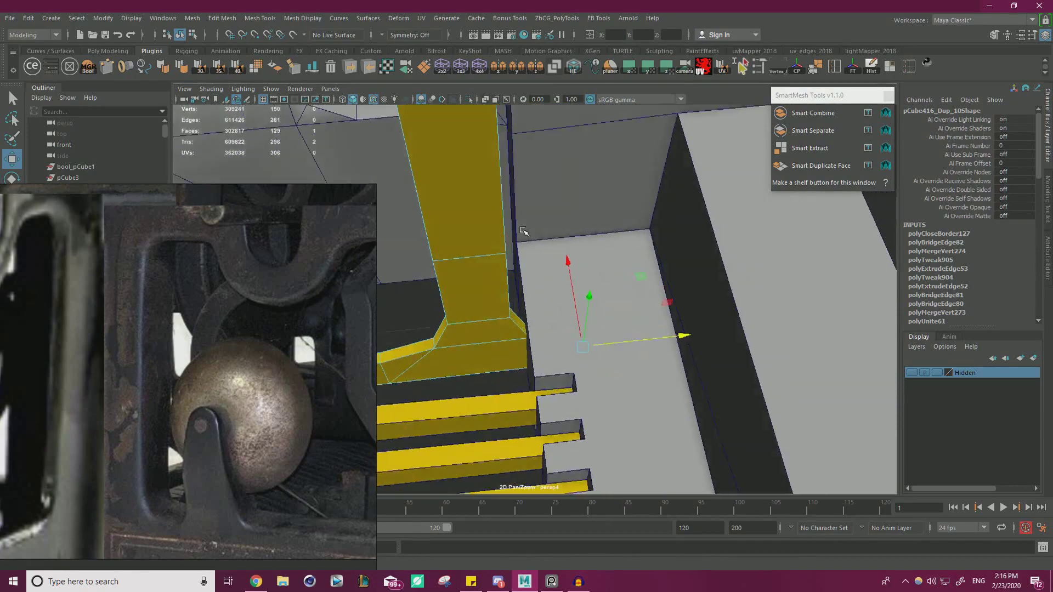
pyautogui.keyDown('alt'); pyautogui.moveTo(521, 233); pyautogui.dragTo(562, 189, button='middle'); pyautogui.keyUp('alt')
pyautogui.keyDown('alt'); pyautogui.moveTo(562, 189); pyautogui.dragTo(541, 228); pyautogui.keyUp('alt')
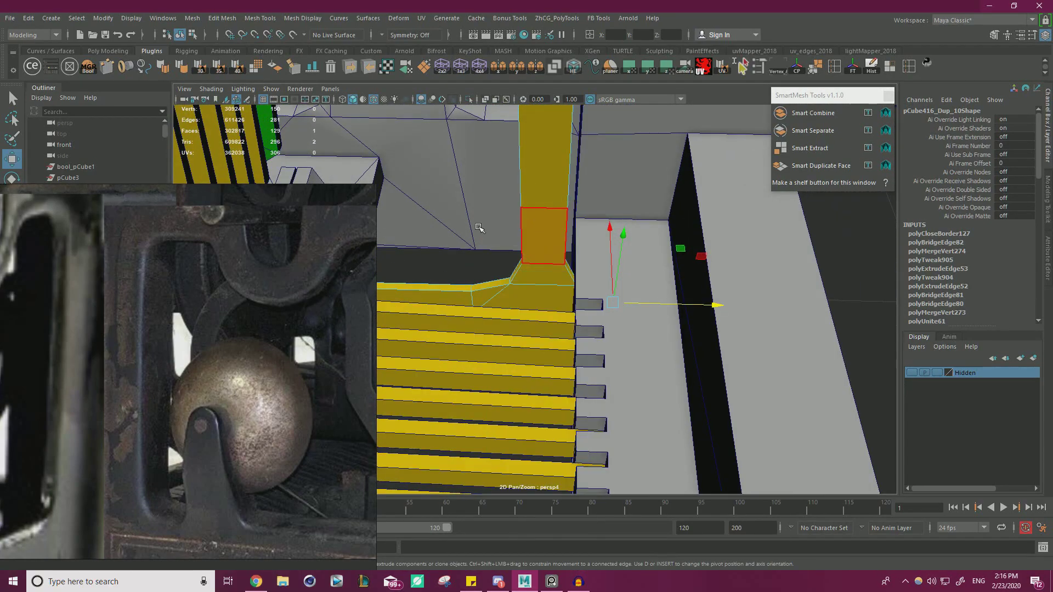
# Move the lower upright and foot vertices sideways, inward from the side wall
pyautogui.press('4')
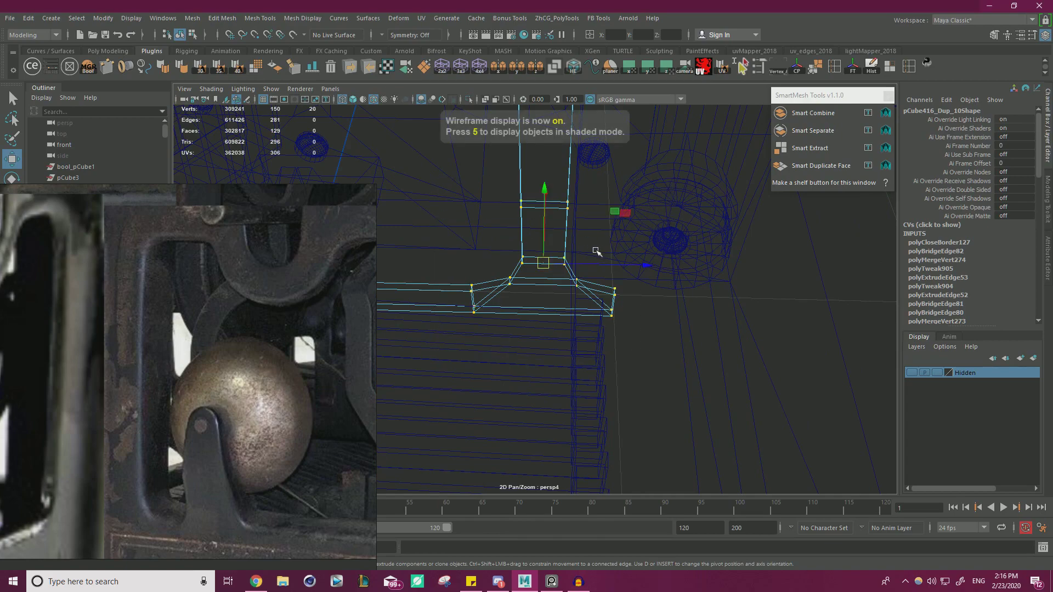
pyautogui.press('5')
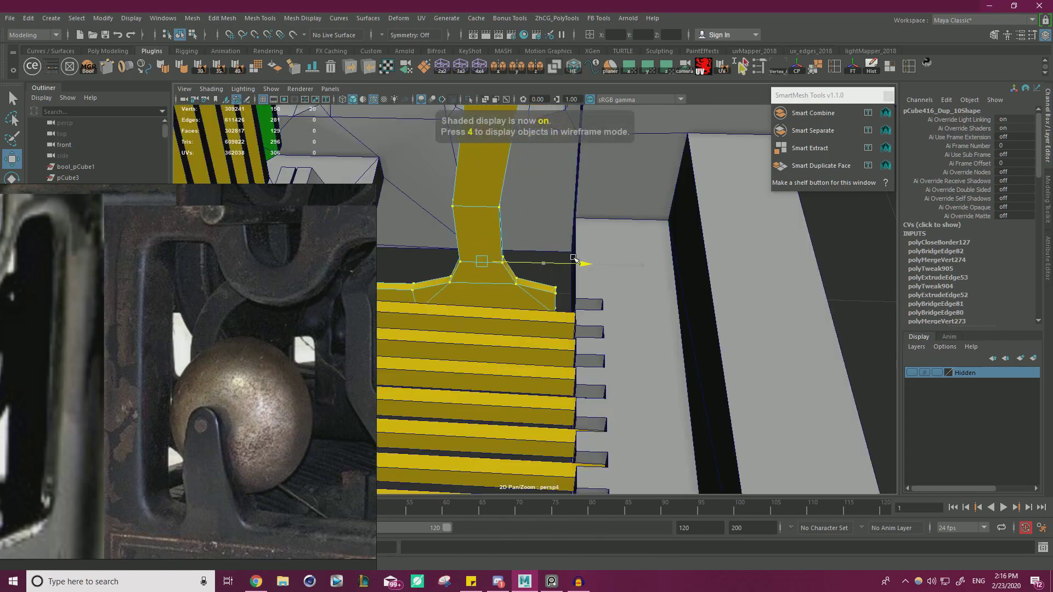
pyautogui.keyDown('alt'); pyautogui.moveTo(598, 258); pyautogui.dragTo(399, 218); pyautogui.keyUp('alt')
pyautogui.scroll(-3, 399, 218)
pyautogui.moveTo(299, 219); pyautogui.dragTo(239, 203, button='middle')
pyautogui.keyDown('alt'); pyautogui.moveTo(603, 247); pyautogui.dragTo(516, 215); pyautogui.keyUp('alt')
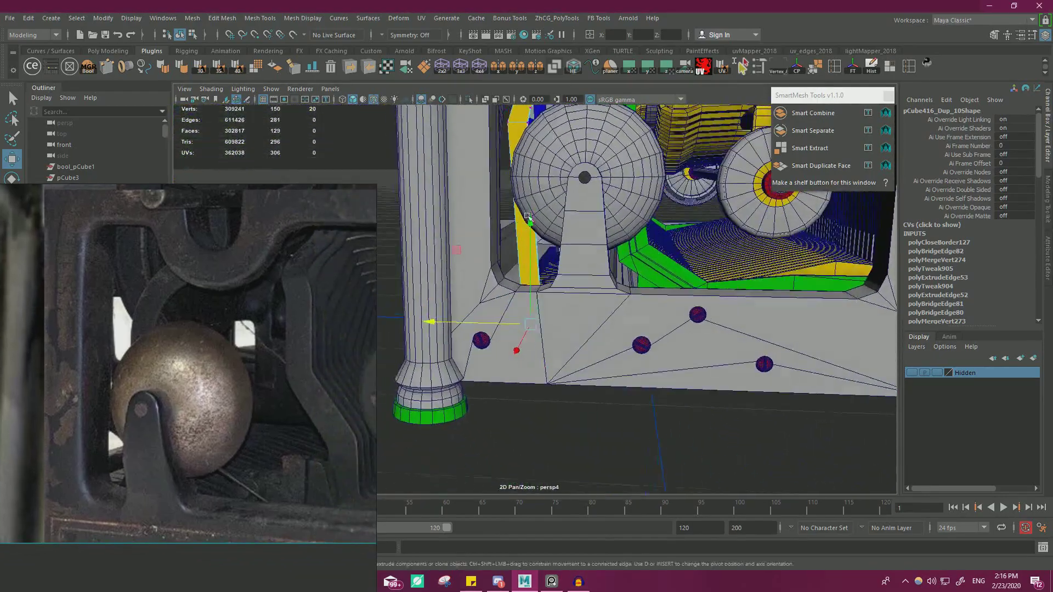
# Reposition the four vertices at the upright's bend so the section above it stands straight
pyautogui.scroll(2, 516, 214)
pyautogui.keyDown('alt'); pyautogui.moveTo(516, 215); pyautogui.dragTo(570, 292, button='middle'); pyautogui.keyUp('alt')
pyautogui.keyDown('alt'); pyautogui.moveTo(570, 294); pyautogui.dragTo(658, 294); pyautogui.keyUp('alt')
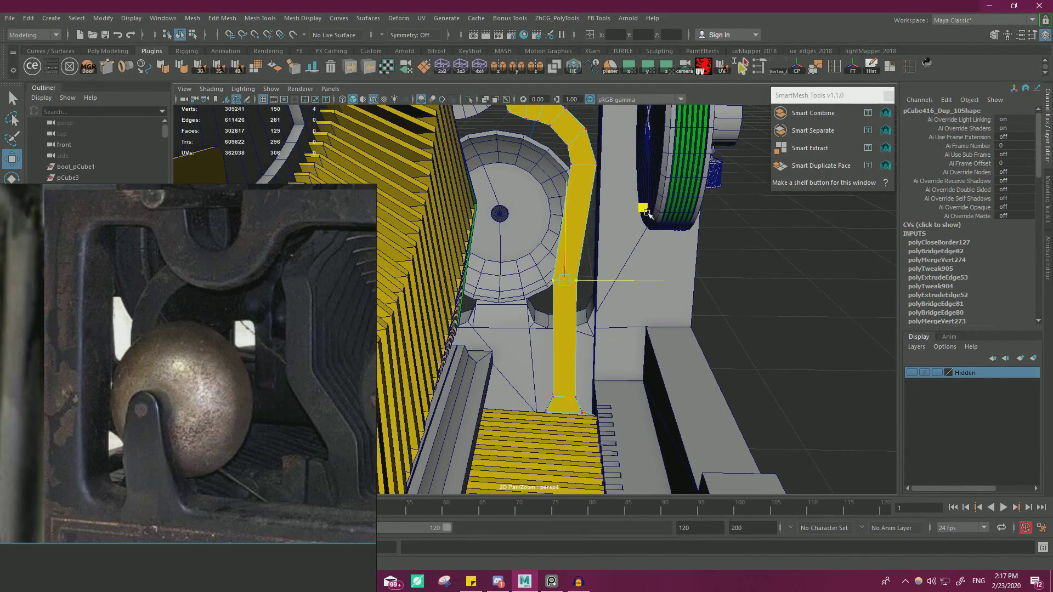
pyautogui.keyDown('alt'); pyautogui.moveTo(660, 236); pyautogui.dragTo(770, 332); pyautogui.keyUp('alt')
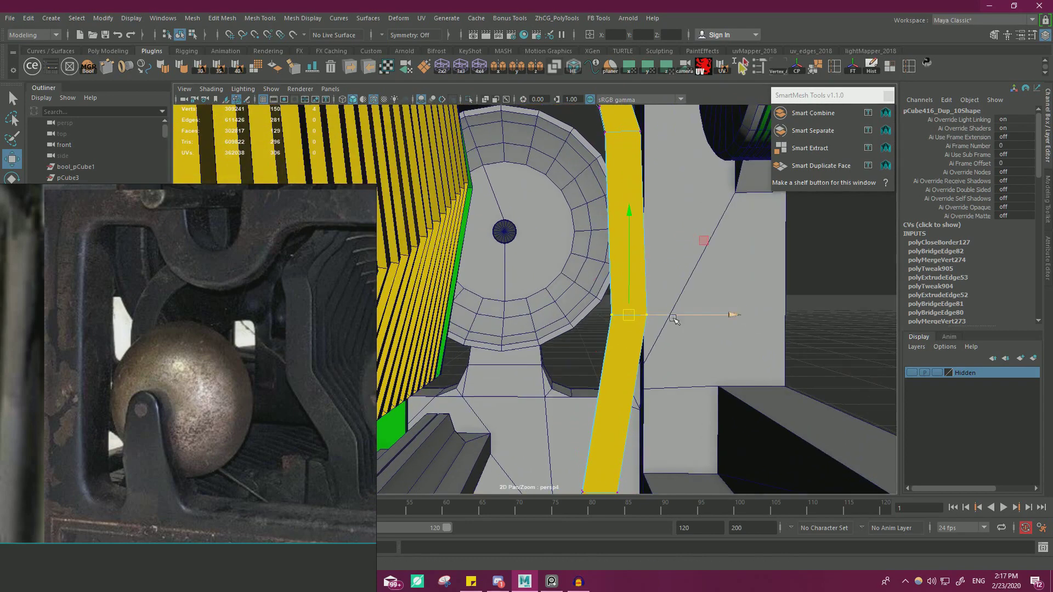
pyautogui.keyDown('alt'); pyautogui.moveTo(717, 304); pyautogui.dragTo(686, 310, button='right'); pyautogui.keyUp('alt')
pyautogui.keyDown('alt'); pyautogui.moveTo(686, 310); pyautogui.dragTo(686, 351, button='middle'); pyautogui.keyUp('alt')
pyautogui.press('v')
pyautogui.moveTo(686, 356); pyautogui.dragTo(688, 273)
# Adjust the height of the bend vertices along the upright
pyautogui.click(741, 279)
pyautogui.doubleClick(583, 296)
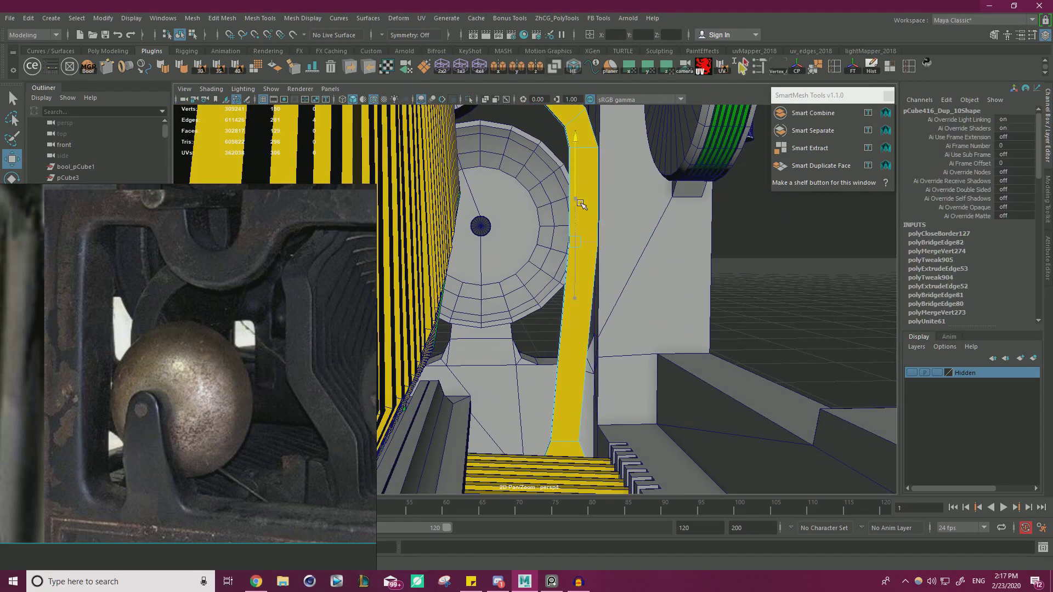
pyautogui.keyDown('alt'); pyautogui.moveTo(586, 308); pyautogui.dragTo(549, 423); pyautogui.keyUp('alt')
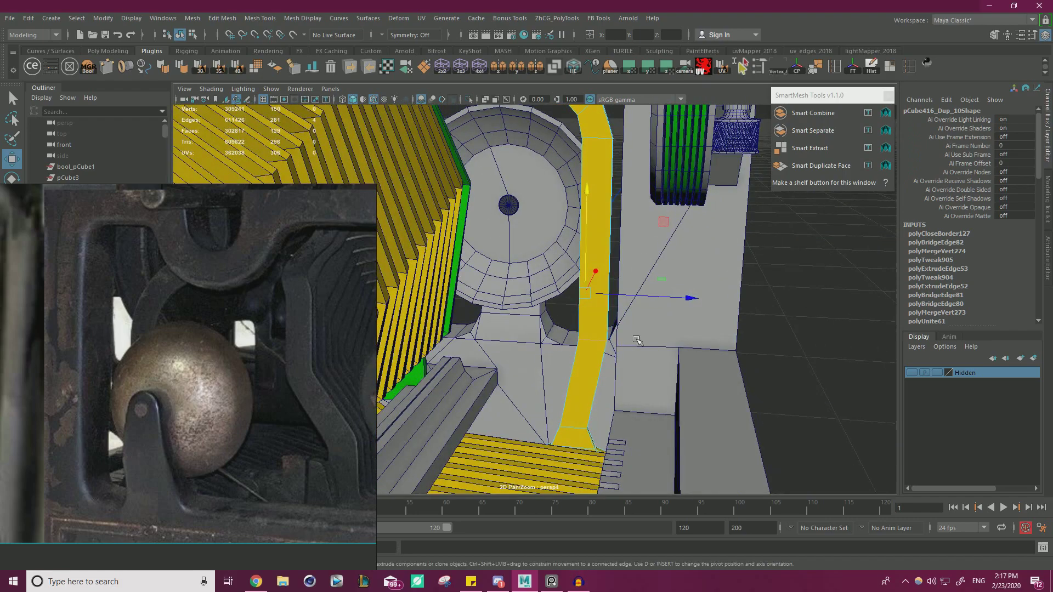
# Select the 16 vertices of the flared foot in wireframe display and shift them sideways
pyautogui.keyDown('alt'); pyautogui.moveTo(636, 339); pyautogui.dragTo(604, 346, button='right'); pyautogui.keyUp('alt')
pyautogui.keyDown('alt'); pyautogui.moveTo(604, 346); pyautogui.dragTo(685, 373); pyautogui.keyUp('alt')
pyautogui.keyDown('alt'); pyautogui.moveTo(685, 373); pyautogui.dragTo(860, 360, button='right'); pyautogui.keyUp('alt')
pyautogui.keyDown('alt'); pyautogui.moveTo(859, 360); pyautogui.dragTo(640, 298); pyautogui.keyUp('alt')
pyautogui.keyDown('alt'); pyautogui.moveTo(638, 287); pyautogui.dragTo(492, 262, button='right'); pyautogui.keyUp('alt')
pyautogui.press('4')
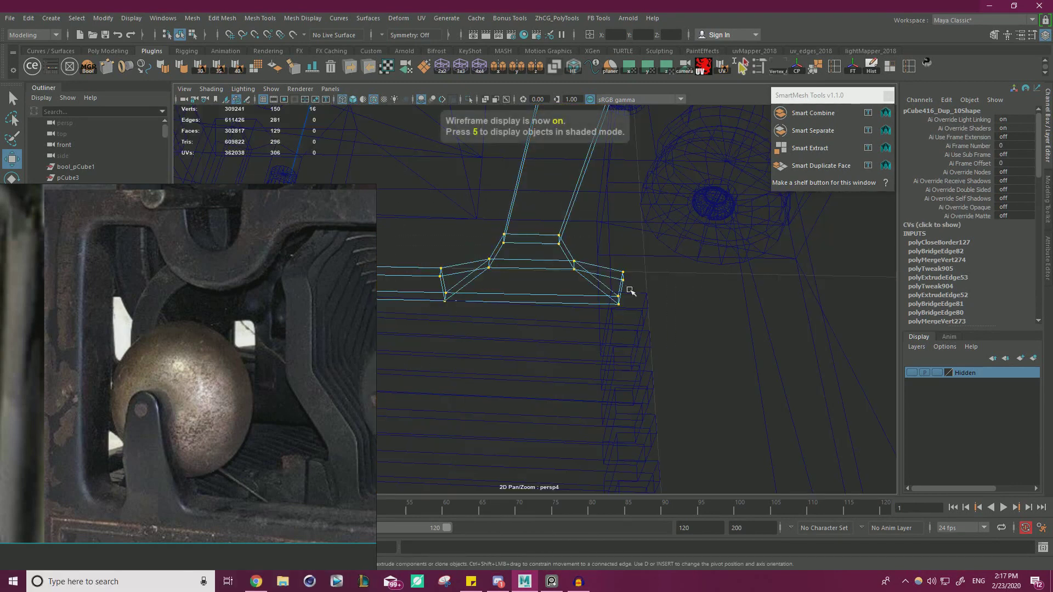
pyautogui.moveTo(630, 278)
pyautogui.mouseDown()
pyautogui.moveTo(613, 271)
pyautogui.moveTo(620, 301)
pyautogui.mouseUp()
pyautogui.press('5')
pyautogui.moveTo(618, 236); pyautogui.dragTo(588, 254)
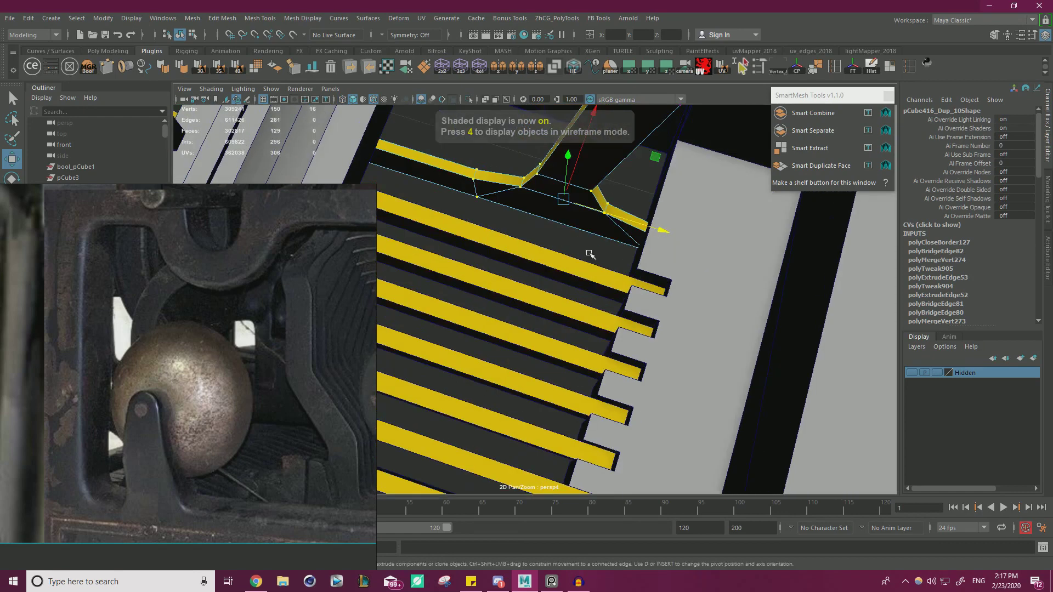
# Select the foot's four end vertices in wireframe display and adjust their position along the bar
pyautogui.press('4')
pyautogui.moveTo(635, 230); pyautogui.dragTo(582, 230, button='right')
pyautogui.keyDown('alt'); pyautogui.moveTo(652, 277); pyautogui.dragTo(676, 270); pyautogui.keyUp('alt')
pyautogui.moveTo(676, 269); pyautogui.dragTo(596, 195)
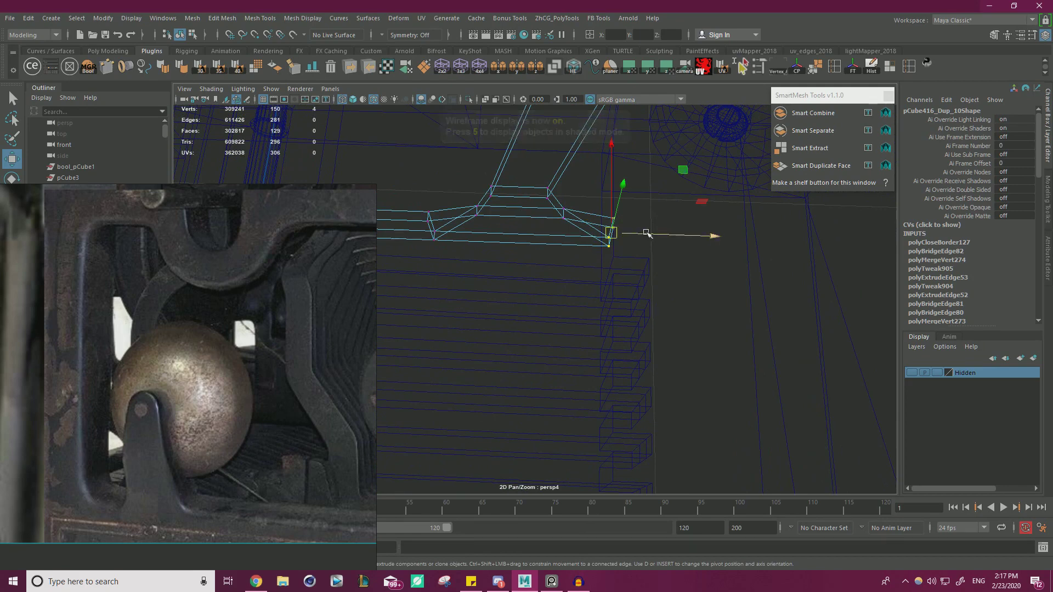
# Extrude the foot's end face outward into the side block and return to object selection
pyautogui.moveTo(564, 253); pyautogui.dragTo(564, 285, button='right')
pyautogui.moveTo(649, 264)
pyautogui.keyDown('alt'); pyautogui.mouseDown()
pyautogui.moveTo(541, 235)
pyautogui.moveTo(598, 254)
pyautogui.moveTo(560, 206)
pyautogui.moveTo(609, 230)
pyautogui.moveTo(671, 233)
pyautogui.mouseUp(); pyautogui.keyUp('alt')
pyautogui.press('5')
pyautogui.moveTo(670, 199); pyautogui.dragTo(724, 183, button='right')
pyautogui.click(709, 190)
pyautogui.keyDown('alt'); pyautogui.moveTo(709, 190); pyautogui.dragTo(554, 272); pyautogui.keyUp('alt')
pyautogui.scroll(3, 647, 232)
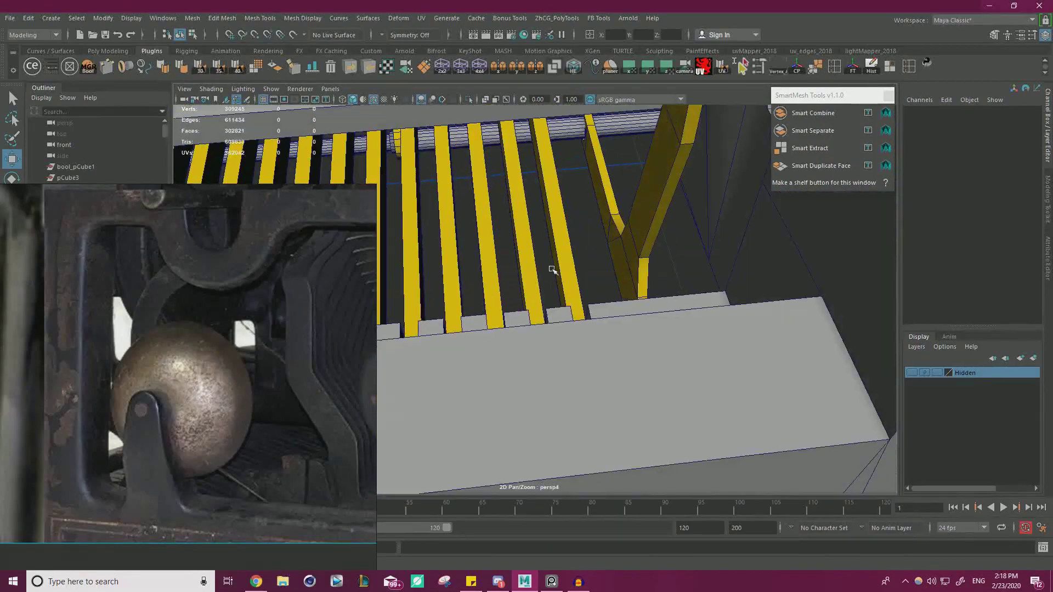
# Isolate the frame bar and bevel the edge loop at the upright's bend with a fraction of 0.3
pyautogui.click(633, 253)
pyautogui.click(469, 99)
pyautogui.keyDown('alt'); pyautogui.moveTo(580, 132); pyautogui.dragTo(655, 290); pyautogui.keyUp('alt')
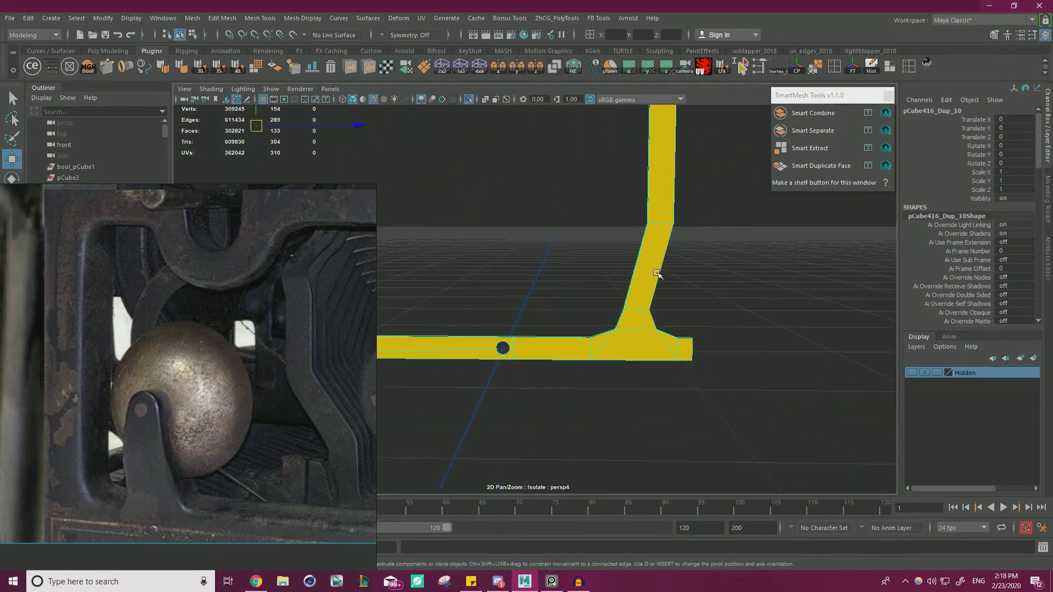
pyautogui.moveTo(666, 221); pyautogui.dragTo(664, 186, button='right')
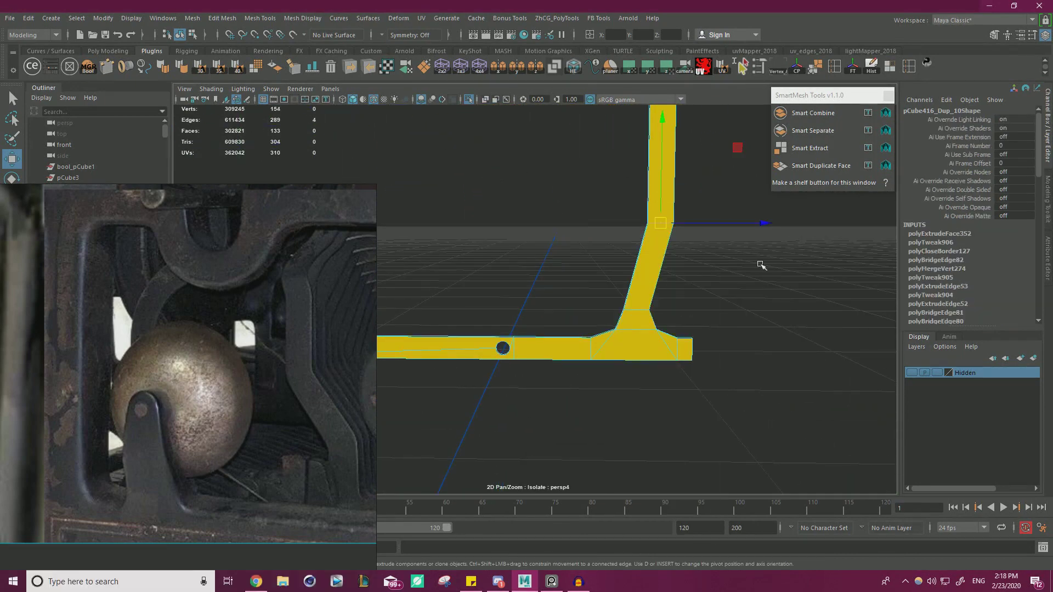
pyautogui.hotkey('ctrl', 'b')
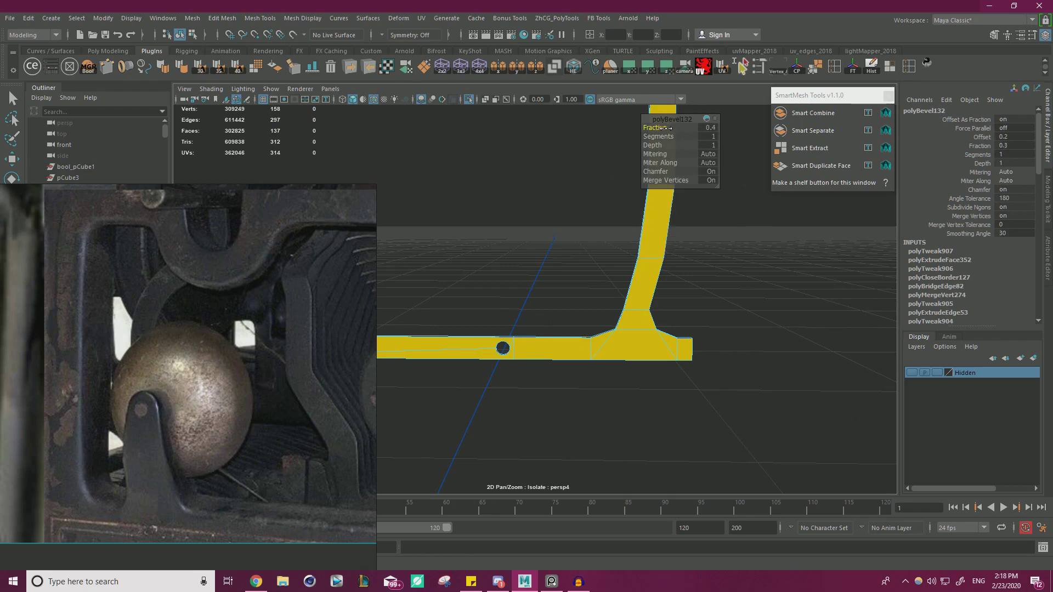
pyautogui.keyDown('alt'); pyautogui.moveTo(758, 213); pyautogui.dragTo(657, 165); pyautogui.keyUp('alt')
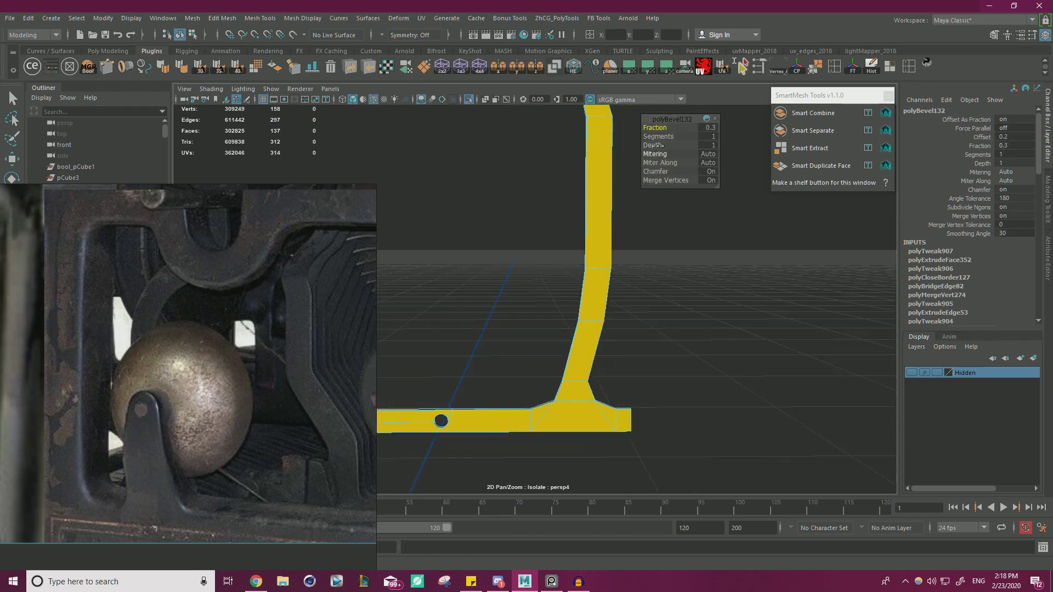
pyautogui.moveTo(590, 237); pyautogui.dragTo(637, 221, button='right')
pyautogui.click(655, 281)
pyautogui.keyDown('alt'); pyautogui.moveTo(655, 281); pyautogui.dragTo(524, 295, button='right'); pyautogui.keyUp('alt')
pyautogui.keyDown('alt'); pyautogui.moveTo(524, 295); pyautogui.dragTo(480, 265); pyautogui.keyUp('alt')
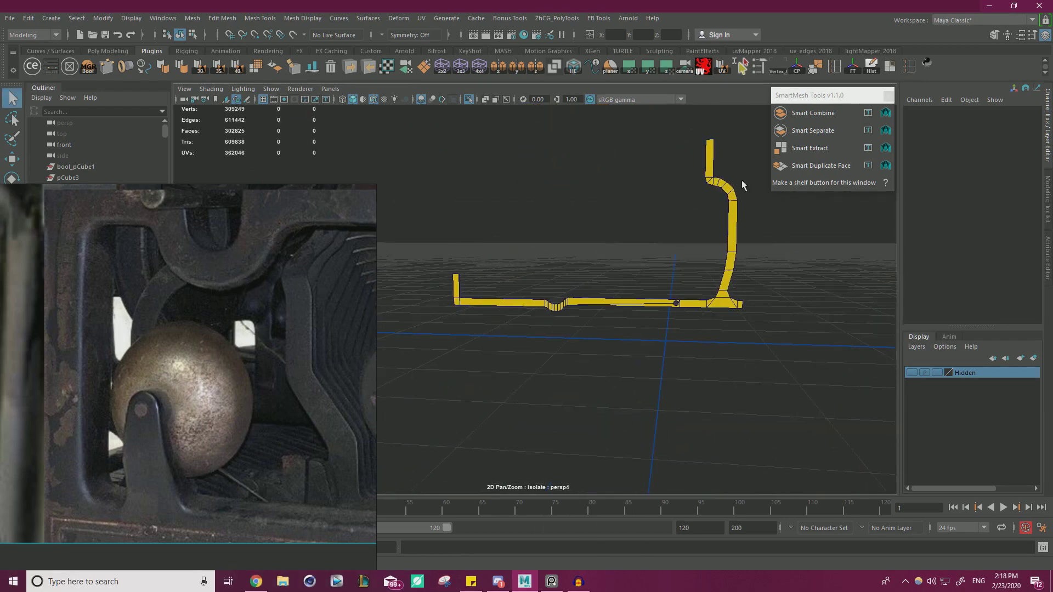
# Bring the full model back into view and select the yellow frame bar beside the rollers
pyautogui.click(469, 99)
pyautogui.keyDown('alt'); pyautogui.moveTo(603, 241); pyautogui.dragTo(526, 247, button='right'); pyautogui.keyUp('alt')
pyautogui.keyDown('alt'); pyautogui.moveTo(526, 247); pyautogui.dragTo(707, 274); pyautogui.keyUp('alt')
pyautogui.keyDown('alt'); pyautogui.moveTo(708, 274); pyautogui.dragTo(729, 268, button='middle'); pyautogui.keyUp('alt')
pyautogui.keyDown('alt'); pyautogui.moveTo(729, 267); pyautogui.dragTo(585, 261); pyautogui.keyUp('alt')
pyautogui.keyDown('alt'); pyautogui.moveTo(585, 261); pyautogui.dragTo(601, 242, button='right'); pyautogui.keyUp('alt')
pyautogui.keyDown('alt'); pyautogui.moveTo(601, 241); pyautogui.dragTo(515, 288); pyautogui.keyUp('alt')
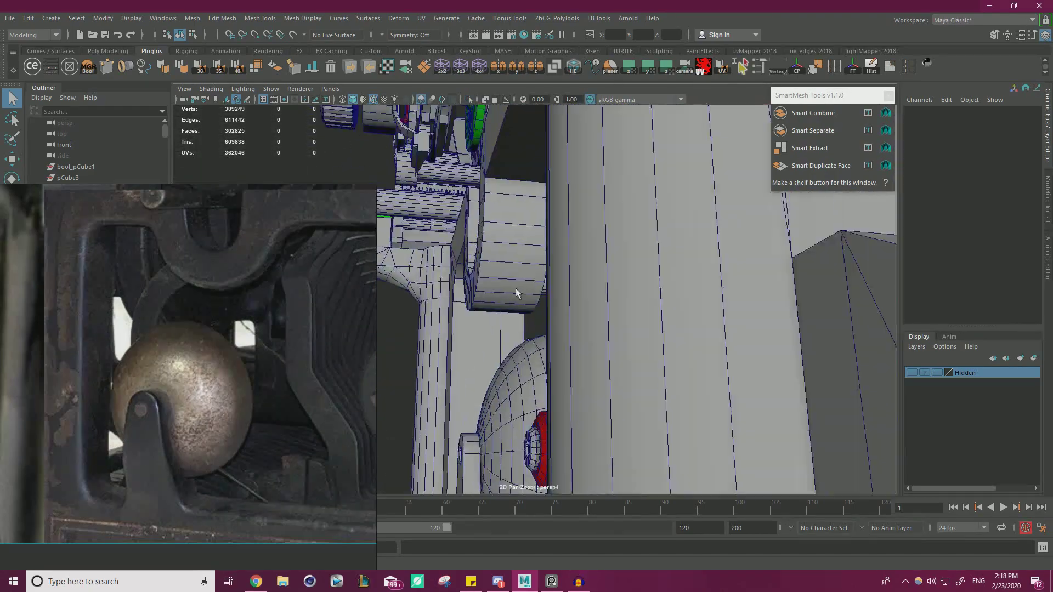
pyautogui.keyDown('alt'); pyautogui.moveTo(515, 288); pyautogui.dragTo(588, 209, button='right'); pyautogui.keyUp('alt')
pyautogui.click(590, 189)
pyautogui.press('w')
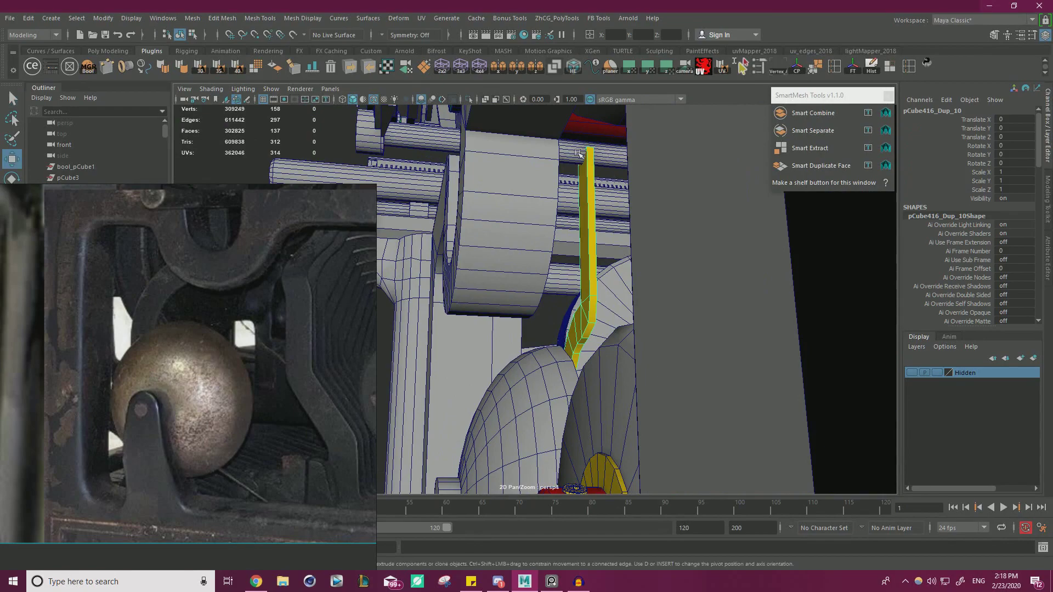
# Add the red-banded roller and the thin rod assembly to the bar's selection and isolate them together
pyautogui.keyDown('shift'); pyautogui.click(578, 154); pyautogui.keyUp('shift')
pyautogui.keyDown('alt'); pyautogui.moveTo(544, 132); pyautogui.dragTo(581, 228); pyautogui.keyUp('alt')
pyautogui.keyDown('shift'); pyautogui.click(472, 192); pyautogui.keyUp('shift')
pyautogui.keyDown('shift'); pyautogui.click(412, 108); pyautogui.keyUp('shift')
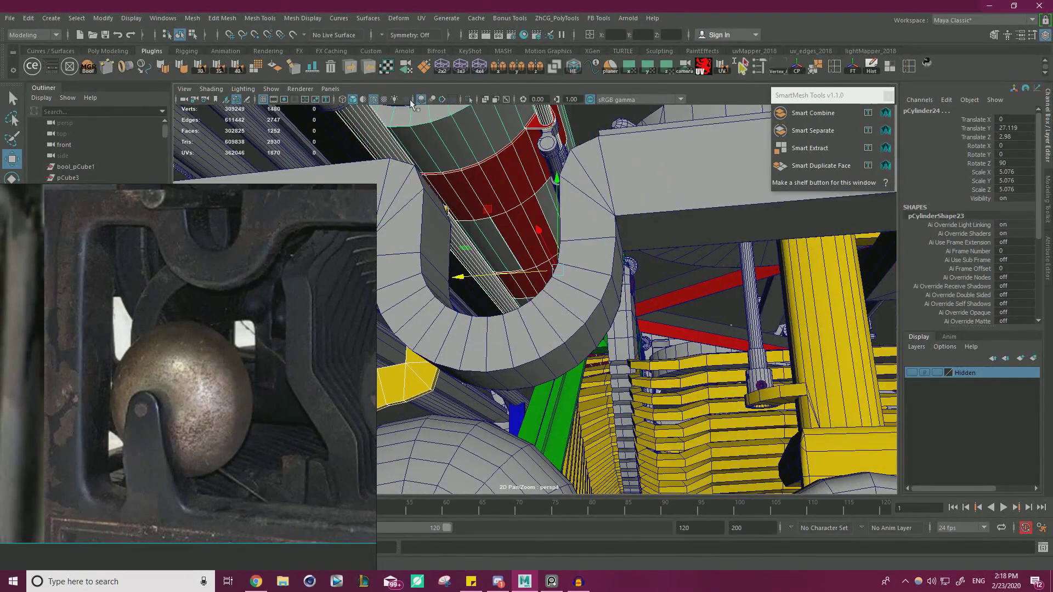
pyautogui.click(467, 100)
# Select the four top vertices of the bar's upright and adjust their height to about the thin rod's middle
pyautogui.keyDown('alt'); pyautogui.moveTo(557, 181); pyautogui.dragTo(588, 181); pyautogui.keyUp('alt')
pyautogui.keyDown('alt'); pyautogui.moveTo(587, 181); pyautogui.dragTo(706, 254, button='middle'); pyautogui.keyUp('alt')
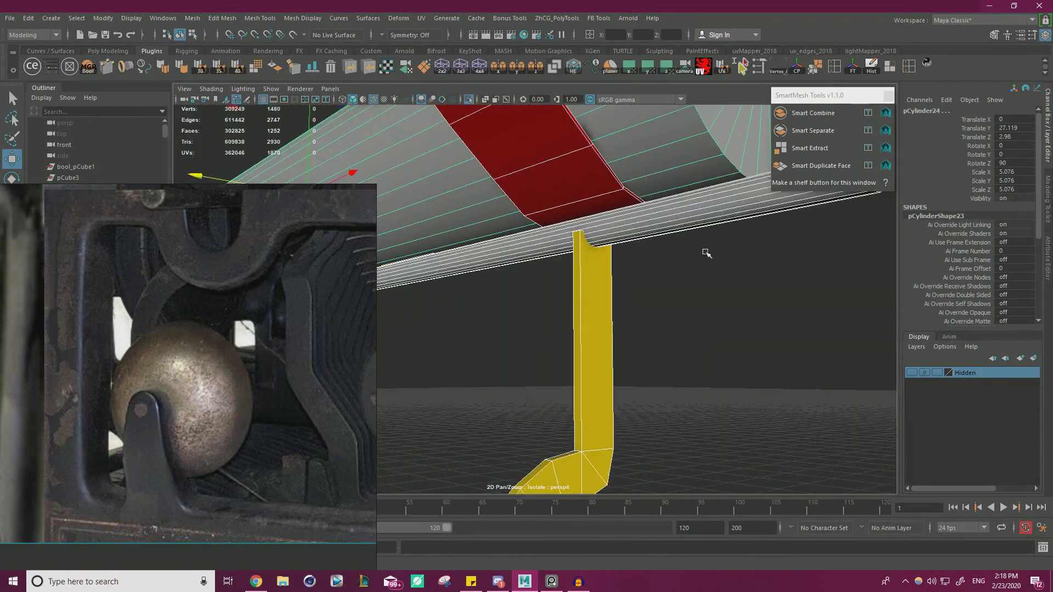
pyautogui.keyDown('alt'); pyautogui.moveTo(706, 253); pyautogui.dragTo(710, 275); pyautogui.keyUp('alt')
pyautogui.keyDown('alt'); pyautogui.moveTo(450, 257); pyautogui.dragTo(543, 251); pyautogui.keyUp('alt')
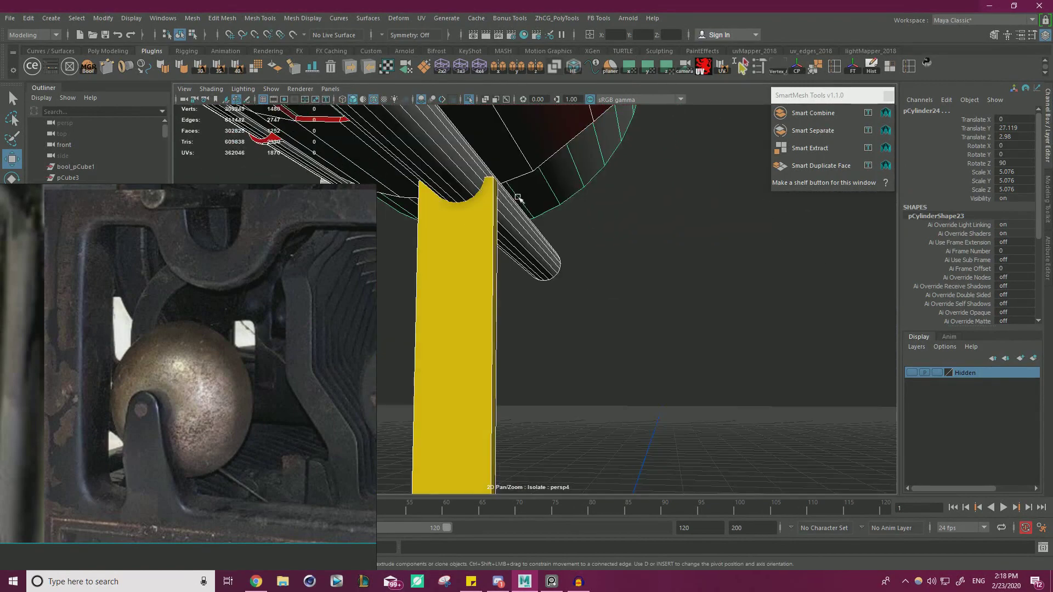
pyautogui.keyDown('alt'); pyautogui.moveTo(515, 195); pyautogui.dragTo(698, 219); pyautogui.keyUp('alt')
pyautogui.click(573, 251)
pyautogui.keyDown('alt'); pyautogui.moveTo(573, 252); pyautogui.dragTo(617, 252); pyautogui.keyUp('alt')
pyautogui.press('F9')
pyautogui.moveTo(503, 277); pyautogui.dragTo(674, 178)
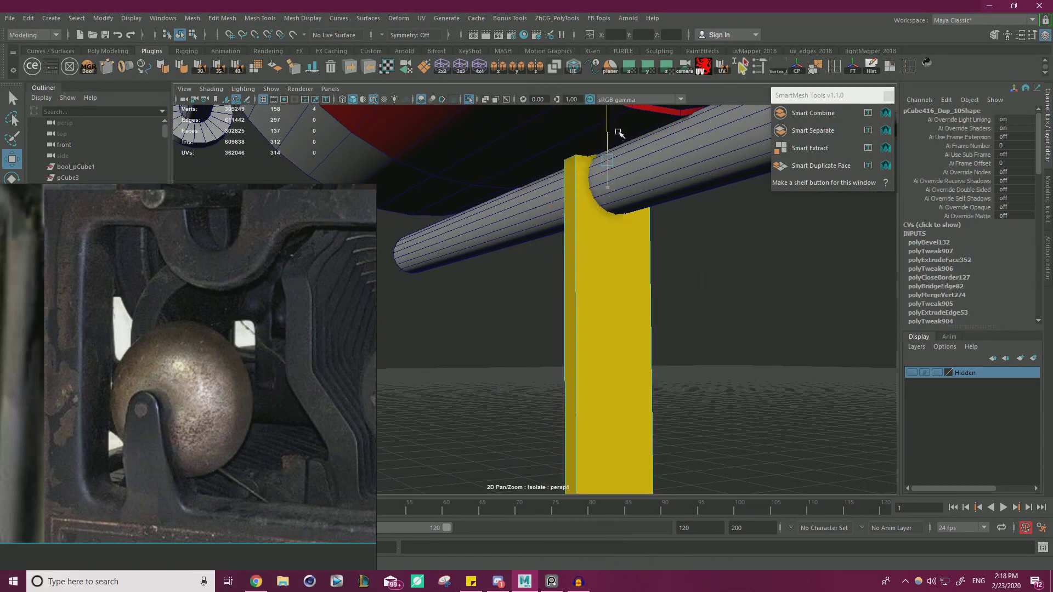
pyautogui.keyDown('alt'); pyautogui.moveTo(689, 165); pyautogui.dragTo(619, 167); pyautogui.keyUp('alt')
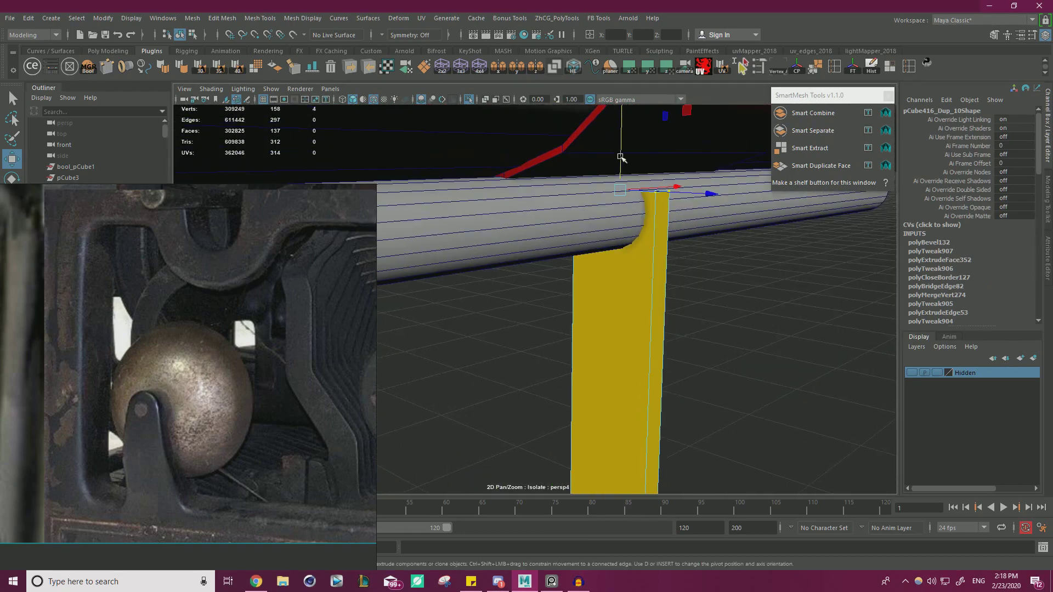
pyautogui.keyDown('alt'); pyautogui.moveTo(625, 167); pyautogui.dragTo(547, 196); pyautogui.keyUp('alt')
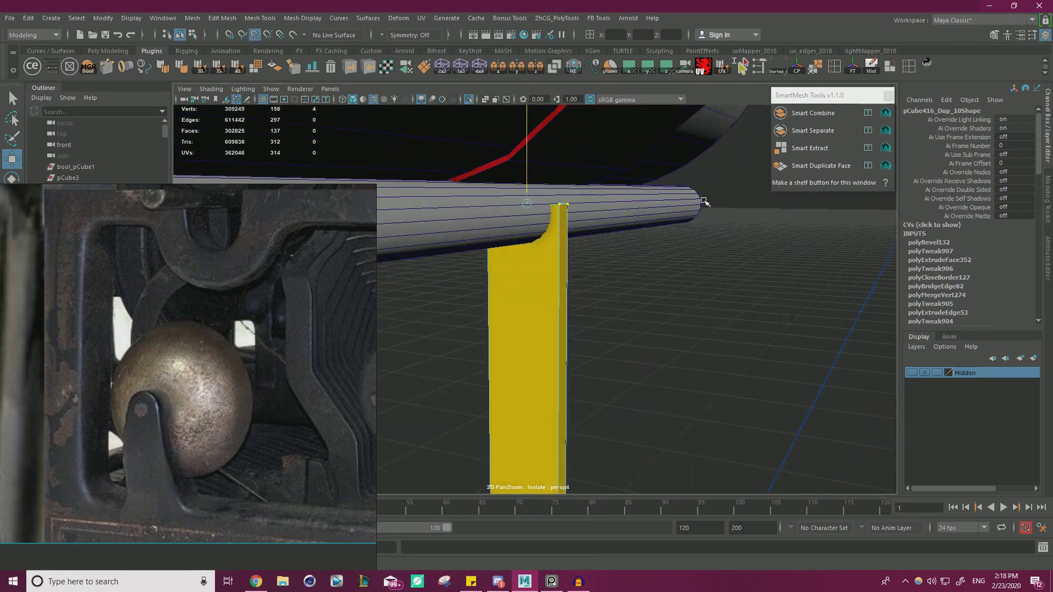
pyautogui.keyDown('alt'); pyautogui.moveTo(644, 197); pyautogui.dragTo(618, 213); pyautogui.keyUp('alt')
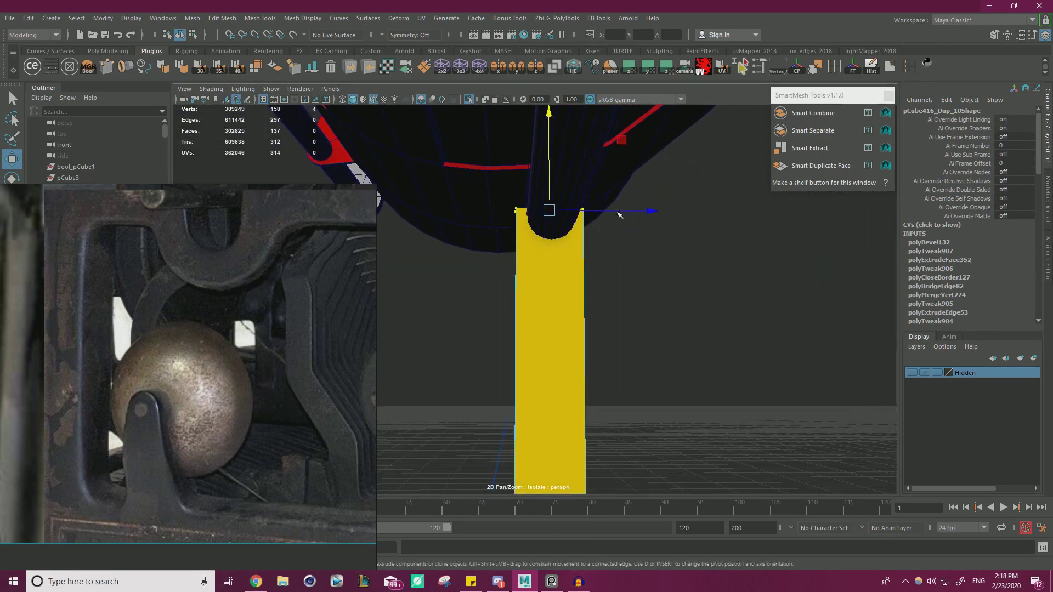
# Select the rod assembly's rod faces under the roller and make a separate copy with Smart Duplicate Face
pyautogui.moveTo(699, 247); pyautogui.dragTo(736, 222, button='right')
pyautogui.click(736, 221)
pyautogui.click(555, 198)
pyautogui.scroll(-2, 571, 216)
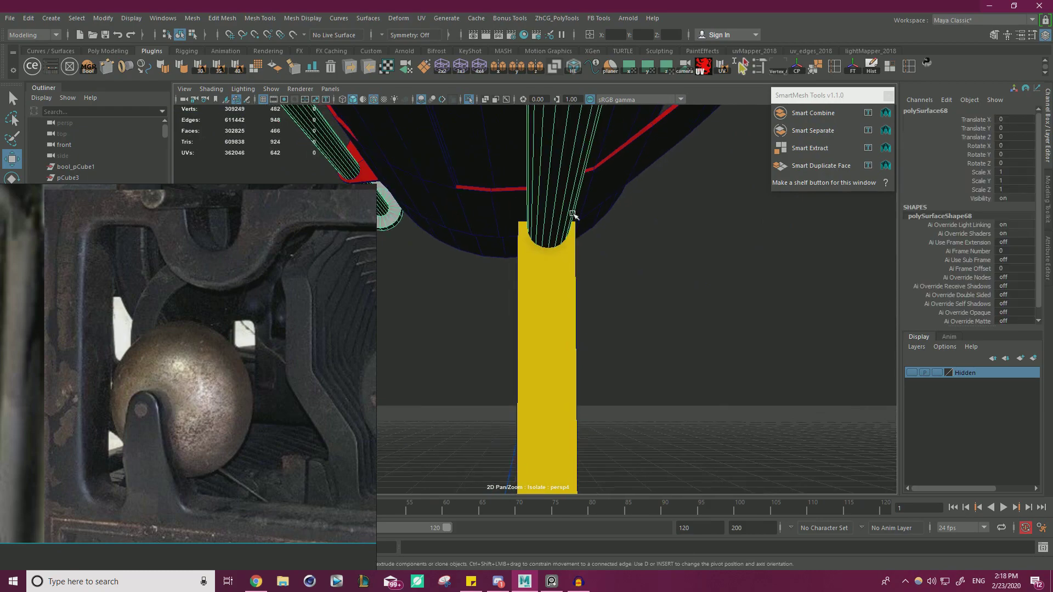
pyautogui.keyDown('alt'); pyautogui.moveTo(547, 241); pyautogui.dragTo(490, 238); pyautogui.keyUp('alt')
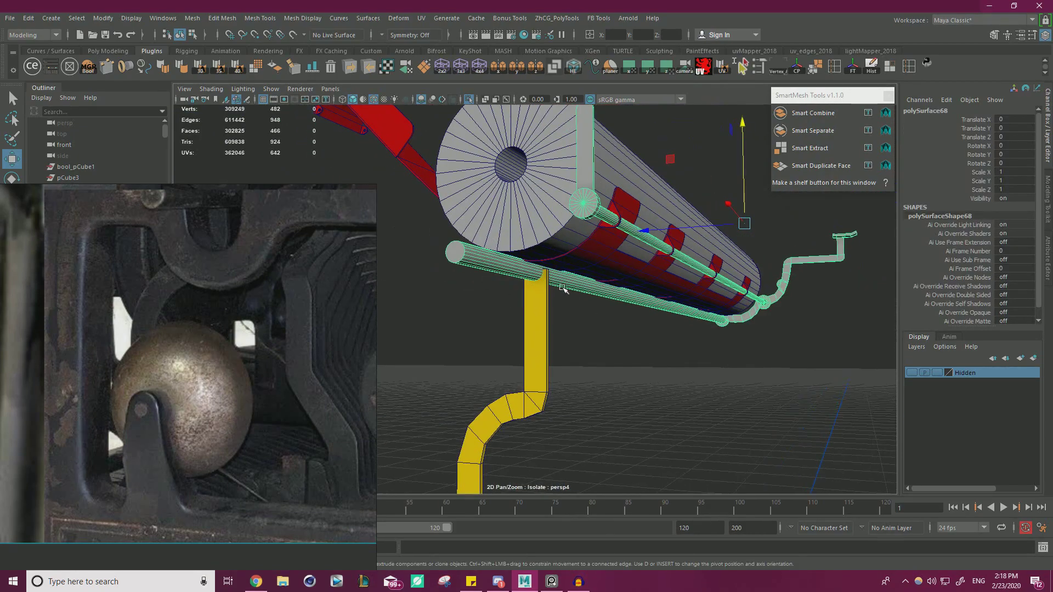
pyautogui.keyDown('alt'); pyautogui.moveTo(554, 271); pyautogui.dragTo(707, 307, button='right'); pyautogui.keyUp('alt')
pyautogui.keyDown('alt'); pyautogui.moveTo(631, 277); pyautogui.dragTo(565, 267); pyautogui.keyUp('alt')
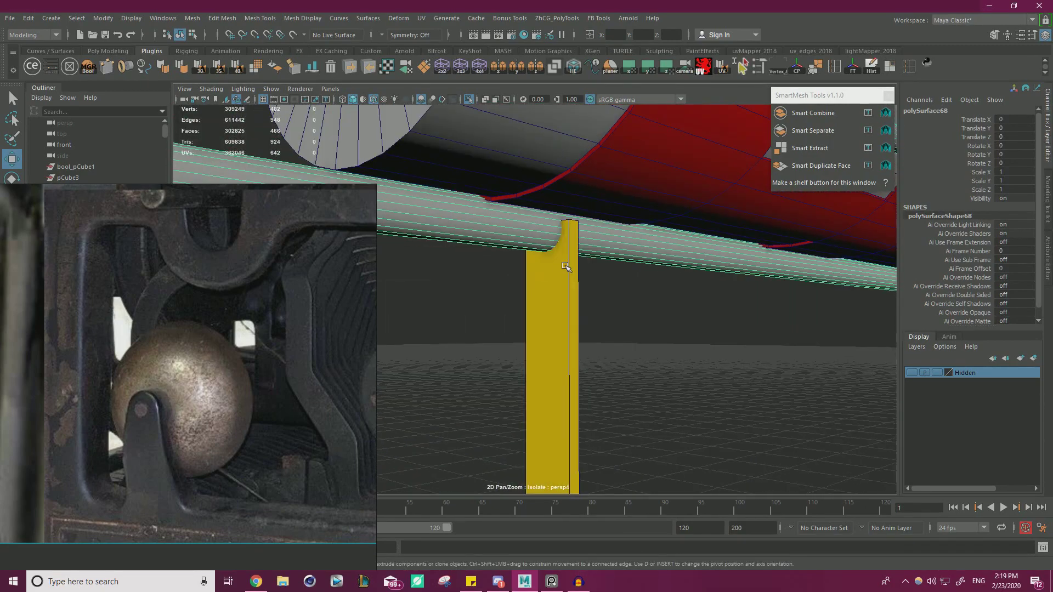
pyautogui.scroll(-3, 584, 256)
pyautogui.moveTo(634, 275); pyautogui.dragTo(670, 250, button='right')
pyautogui.doubleClick(611, 278)
pyautogui.click(826, 171)
pyautogui.click(620, 261)
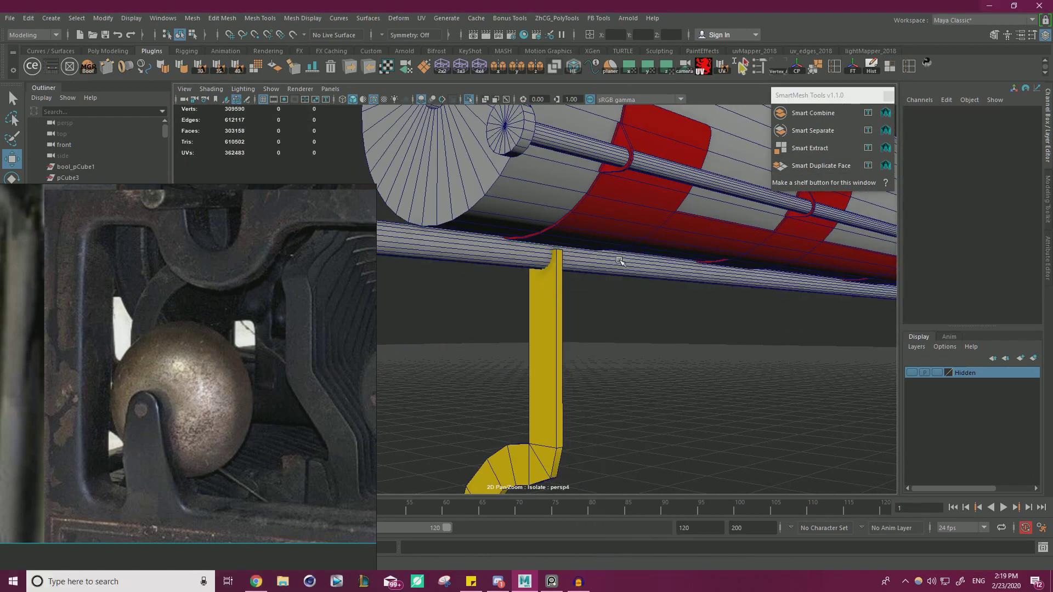
pyautogui.click(662, 261)
pyautogui.hotkey('ctrl', 'z')
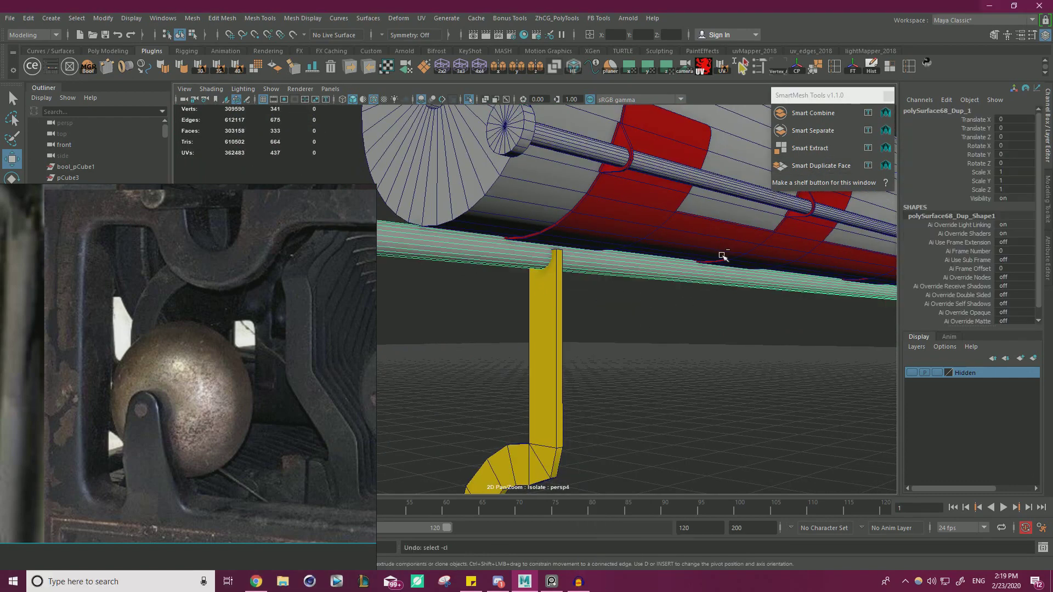
# Isolate the frame bar together with the duplicated rod and freeze their transformations
pyautogui.click(554, 293)
pyautogui.doubleClick(469, 100)
pyautogui.scroll(-3, 551, 206)
pyautogui.keyDown('alt'); pyautogui.moveTo(552, 207); pyautogui.dragTo(626, 206); pyautogui.keyUp('alt')
pyautogui.scroll(-3, 631, 184)
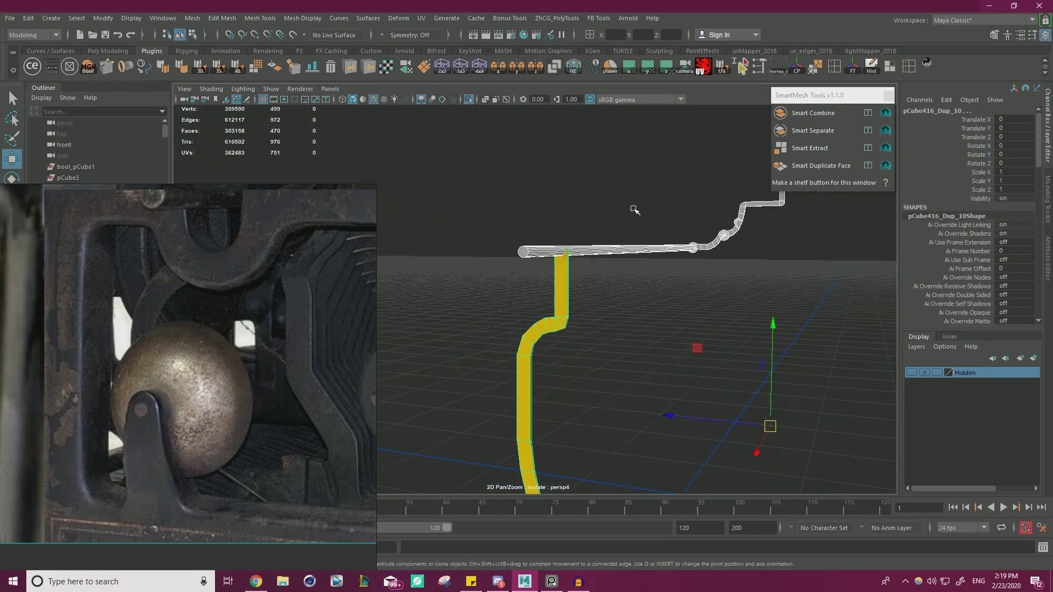
pyautogui.scroll(3, 568, 177)
pyautogui.keyDown('alt'); pyautogui.moveTo(568, 176); pyautogui.dragTo(614, 274); pyautogui.keyUp('alt')
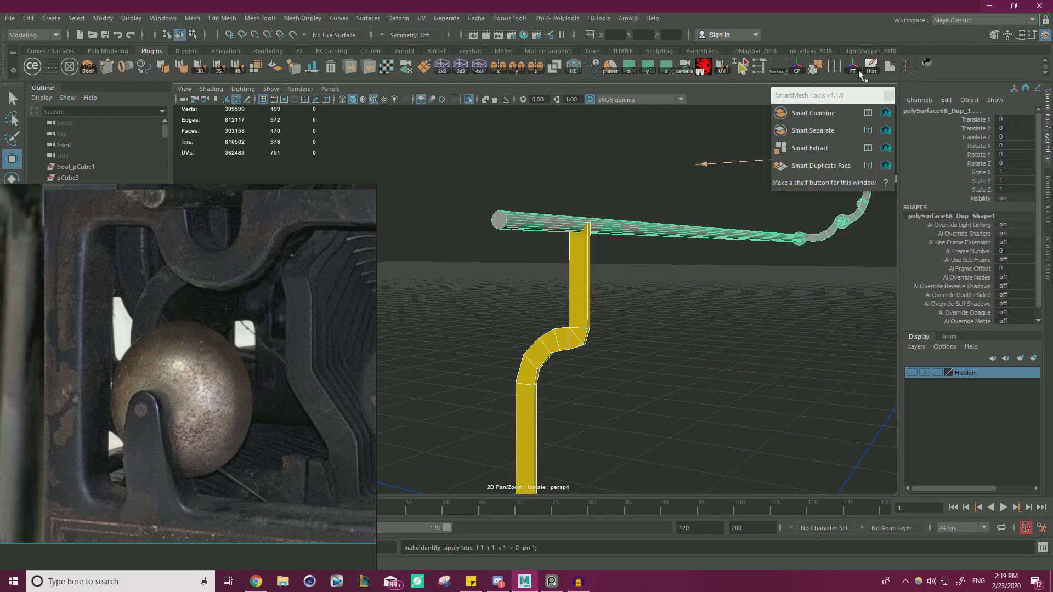
# Subtract the duplicated rod from the frame bar with a new Difference operation in DcBoolManager
pyautogui.click(409, 152)
pyautogui.click(89, 68)
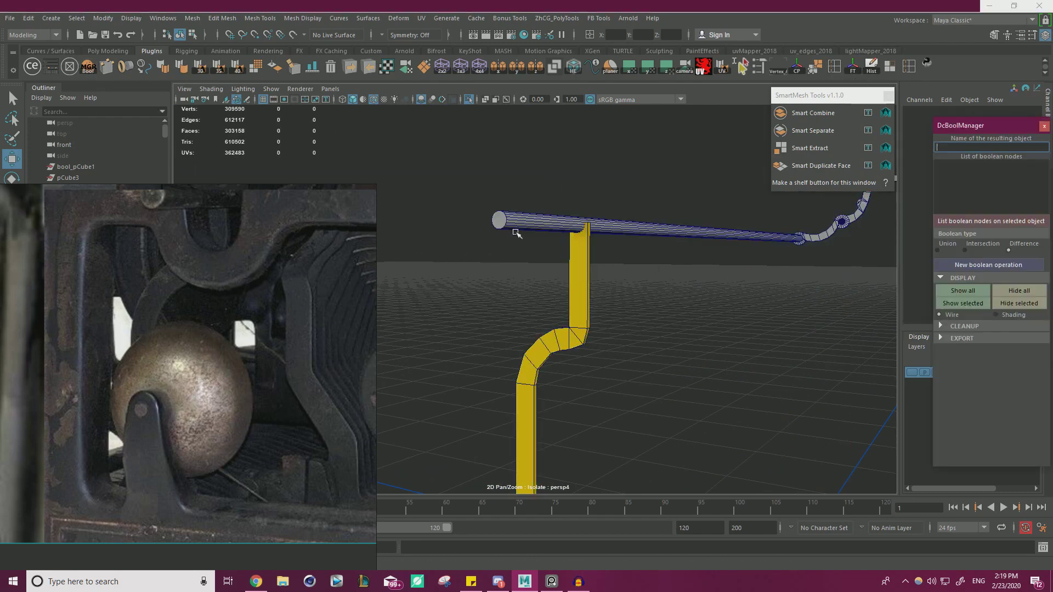
pyautogui.moveTo(971, 125); pyautogui.dragTo(790, 239)
pyautogui.scroll(4, 623, 270)
pyautogui.keyDown('alt'); pyautogui.moveTo(579, 267); pyautogui.dragTo(507, 285, button='middle'); pyautogui.keyUp('alt')
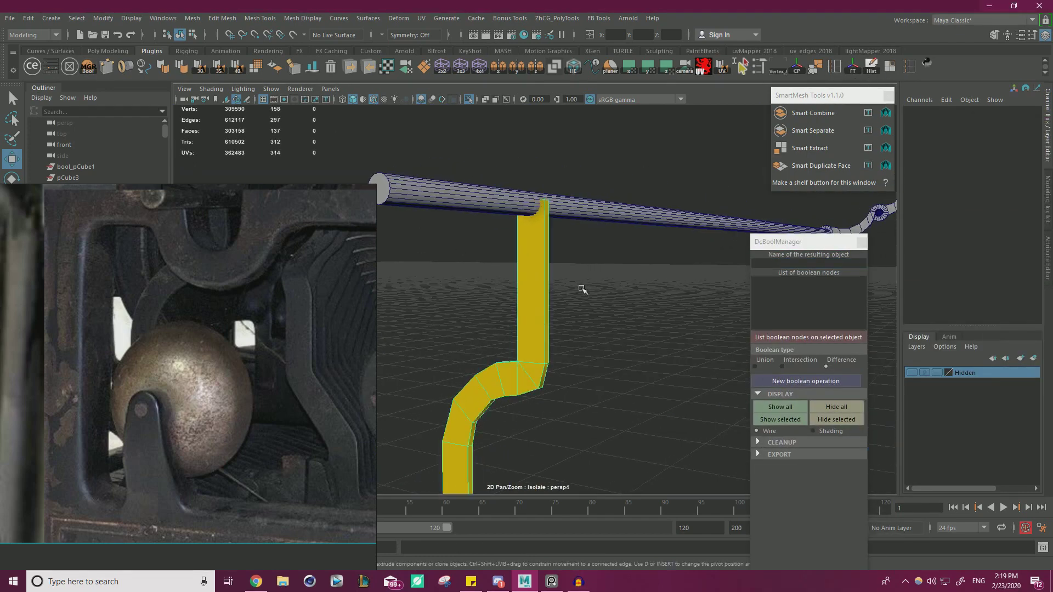
pyautogui.click(540, 258)
pyautogui.keyDown('shift'); pyautogui.click(593, 213); pyautogui.keyUp('shift')
pyautogui.click(806, 382)
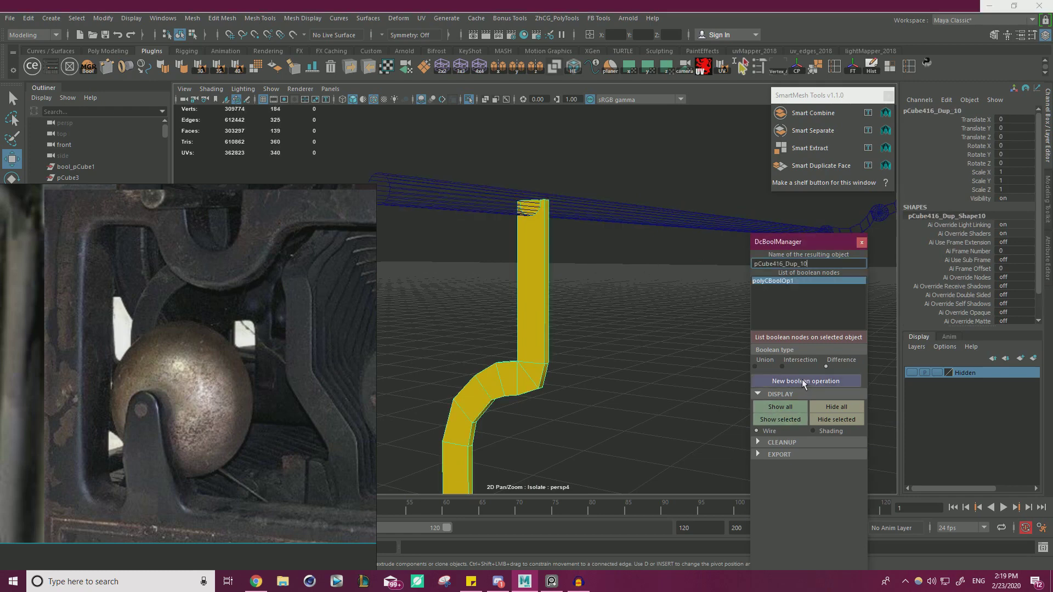
# Clean up the boolean by deleting its history and base objects
pyautogui.click(756, 442)
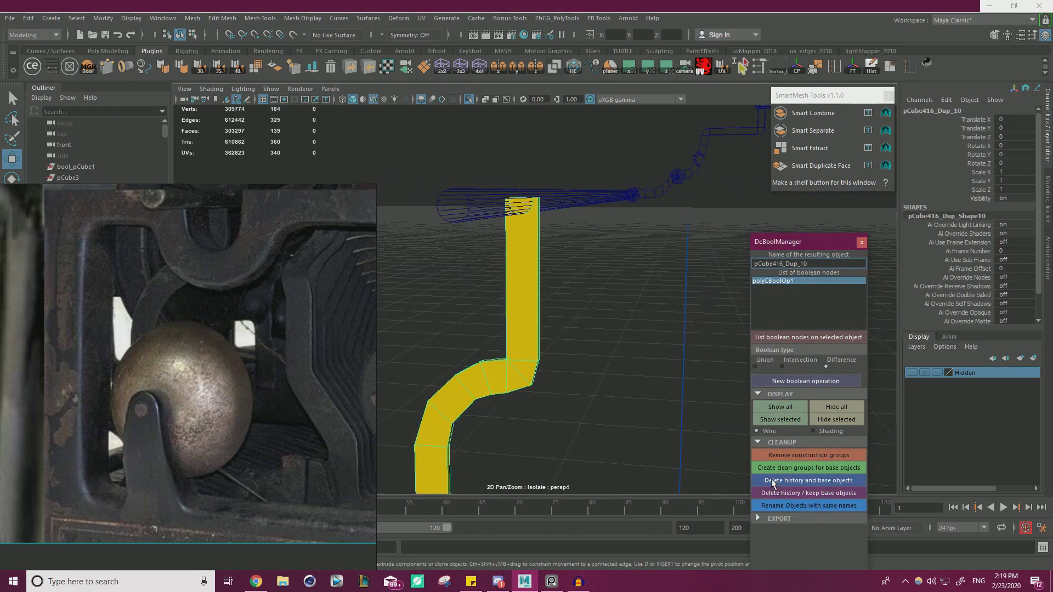
pyautogui.scroll(3, 662, 329)
pyautogui.keyDown('alt'); pyautogui.moveTo(662, 329); pyautogui.dragTo(731, 313); pyautogui.keyUp('alt')
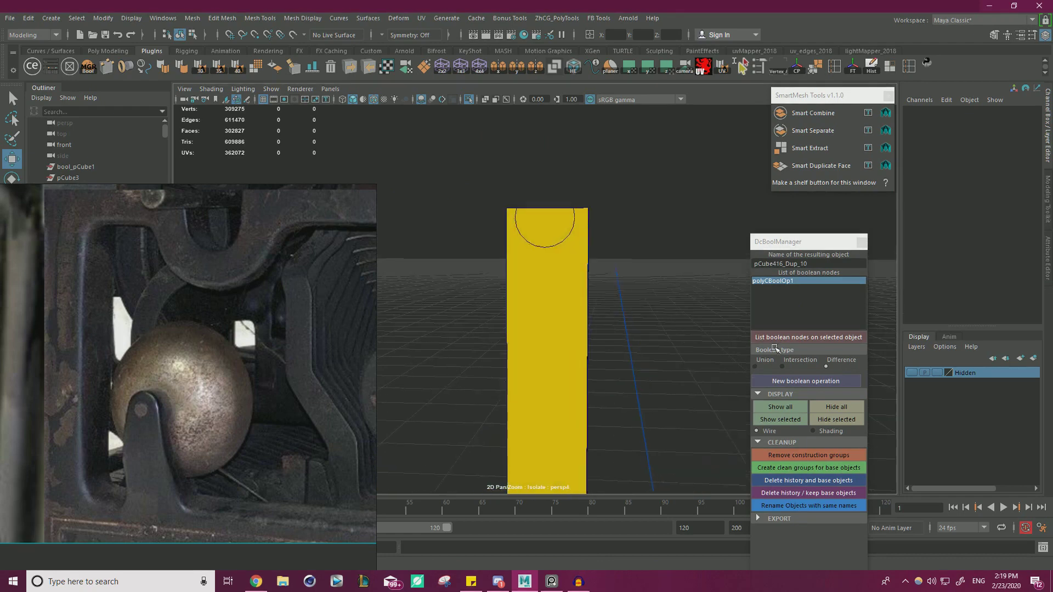
# Delete the leftover half-round faces filling the notch at the top of the upright
pyautogui.scroll(3, 731, 313)
pyautogui.click(523, 206)
pyautogui.moveTo(536, 183); pyautogui.dragTo(538, 214, button='right')
pyautogui.moveTo(543, 135); pyautogui.dragTo(580, 341)
pyautogui.press('Delete')
# Bridge the front and back edges across the open tips of both notch arms
pyautogui.moveTo(480, 226); pyautogui.dragTo(591, 206, button='right')
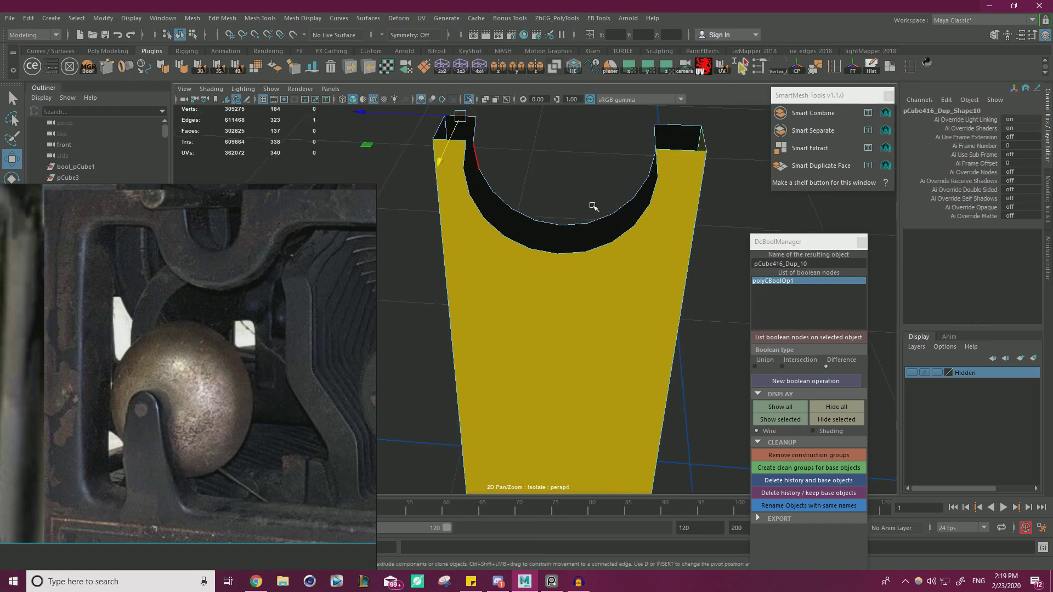
pyautogui.keyDown('alt'); pyautogui.moveTo(591, 206); pyautogui.dragTo(603, 257, button='middle'); pyautogui.keyUp('alt')
pyautogui.click(493, 218)
pyautogui.keyDown('alt'); pyautogui.moveTo(496, 211); pyautogui.dragTo(510, 191); pyautogui.keyUp('alt')
pyautogui.keyDown('shift'); pyautogui.click(509, 190); pyautogui.keyUp('shift')
pyautogui.keyDown('shift'); pyautogui.rightClick(585, 180); pyautogui.keyUp('shift')
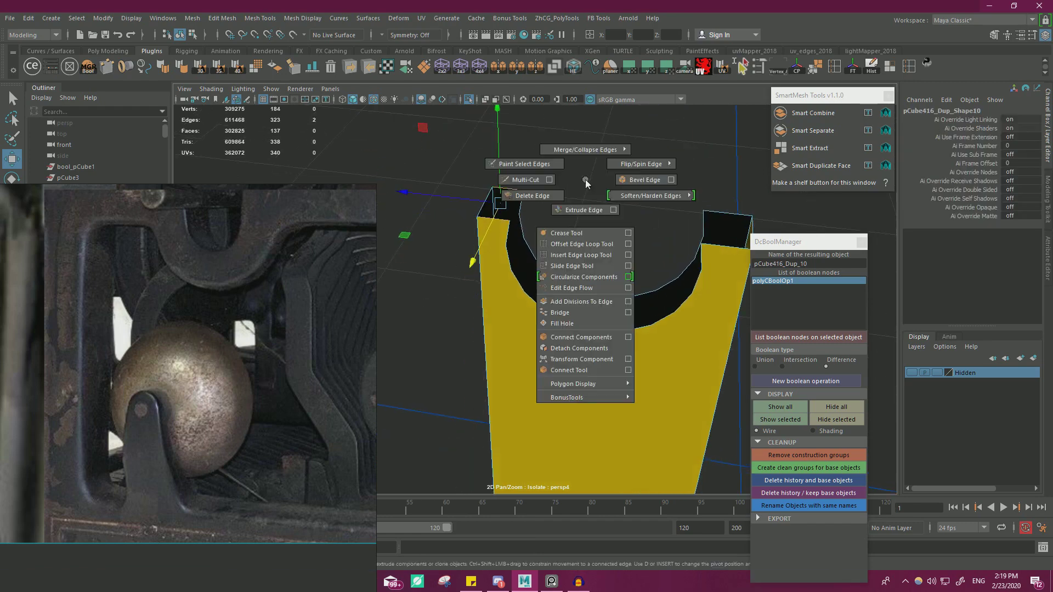
pyautogui.keyDown('shift'); pyautogui.moveTo(593, 335); pyautogui.dragTo(587, 311, button='right'); pyautogui.keyUp('shift')
pyautogui.keyDown('alt'); pyautogui.moveTo(589, 286); pyautogui.dragTo(509, 291, button='middle'); pyautogui.keyUp('alt')
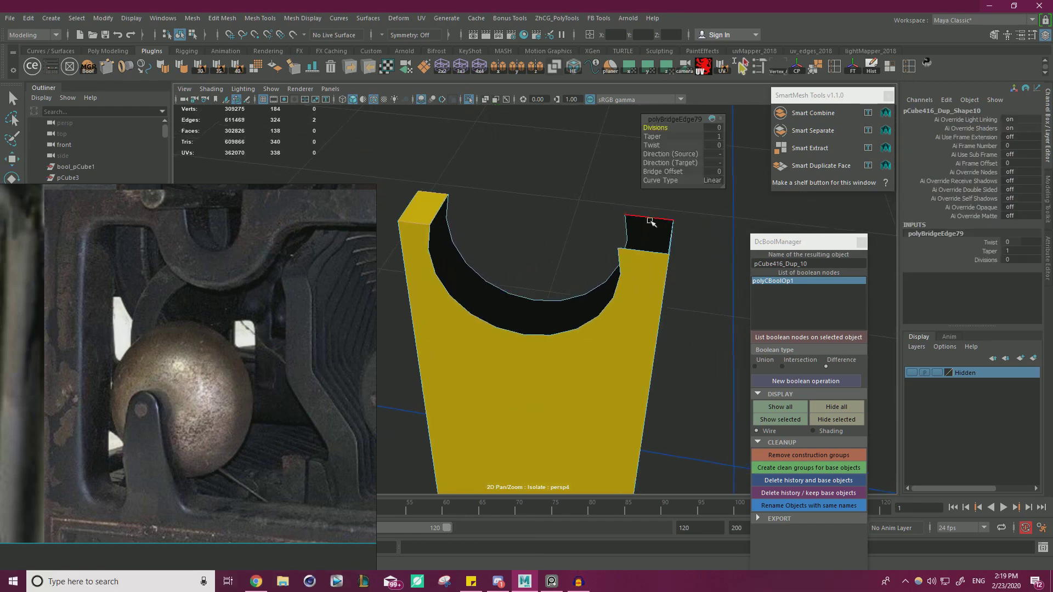
pyautogui.click(650, 220)
pyautogui.keyDown('shift'); pyautogui.click(645, 254); pyautogui.keyUp('shift')
pyautogui.press('g')
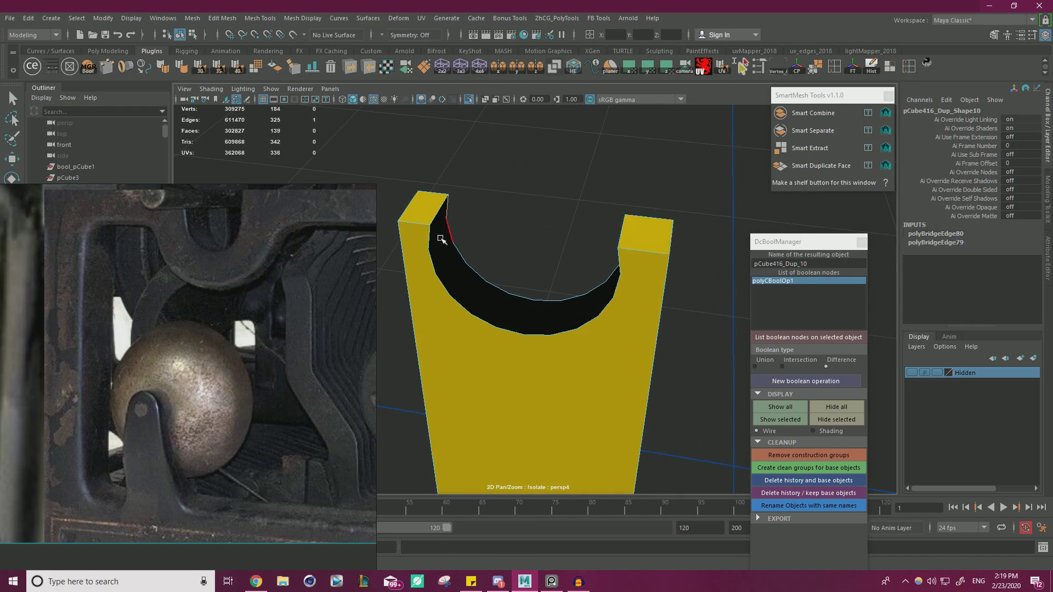
# Bridge the opposing edges along the notch's curve to close its inner surface, and return to object selection
pyautogui.click(435, 259)
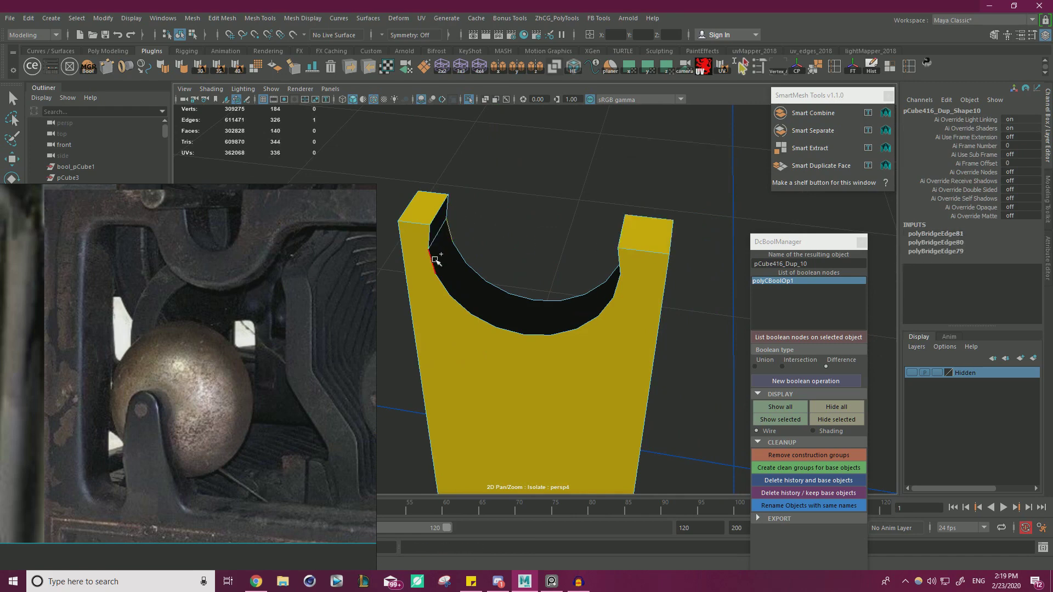
pyautogui.press('g')
pyautogui.click(458, 274)
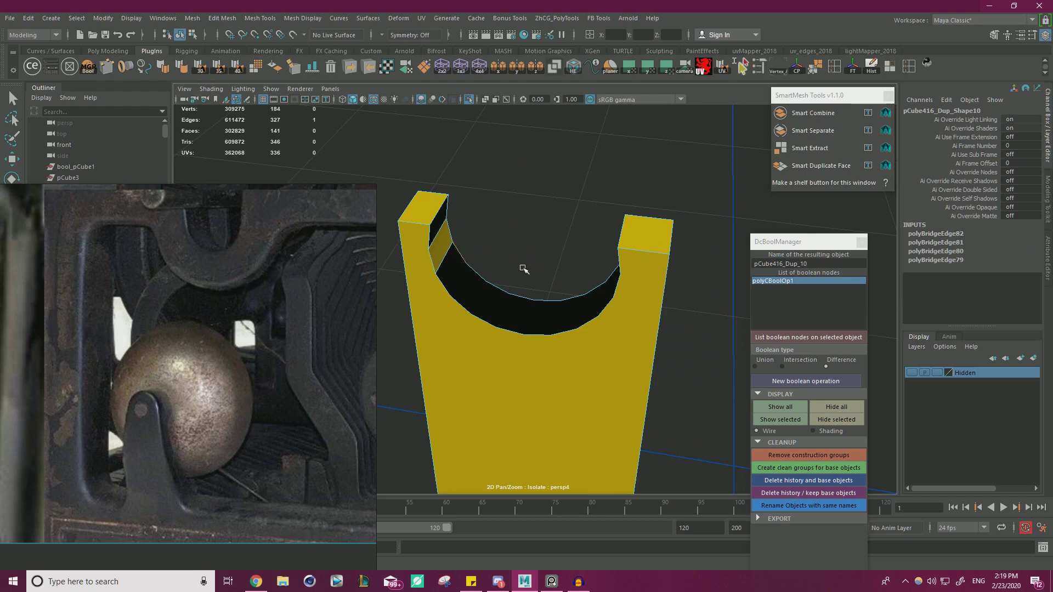
pyautogui.keyDown('alt'); pyautogui.moveTo(518, 268); pyautogui.dragTo(581, 267); pyautogui.keyUp('alt')
pyautogui.keyDown('alt'); pyautogui.moveTo(604, 206); pyautogui.dragTo(632, 215); pyautogui.keyUp('alt')
pyautogui.keyDown('shift'); pyautogui.doubleClick(462, 249); pyautogui.keyUp('shift')
pyautogui.keyDown('alt'); pyautogui.moveTo(590, 264); pyautogui.dragTo(441, 282); pyautogui.keyUp('alt')
pyautogui.press('g')
pyautogui.moveTo(484, 221); pyautogui.dragTo(537, 195, button='right')
pyautogui.click(537, 197)
pyautogui.keyDown('alt'); pyautogui.moveTo(537, 197); pyautogui.dragTo(457, 189); pyautogui.keyUp('alt')
pyautogui.scroll(-3, 493, 190)
# Move the upright's long side face so that both notch arms have about the same width
pyautogui.click(550, 237)
pyautogui.keyDown('alt'); pyautogui.moveTo(458, 189); pyautogui.dragTo(575, 232, button='right'); pyautogui.keyUp('alt')
pyautogui.moveTo(519, 177); pyautogui.dragTo(520, 213, button='right')
pyautogui.keyDown('alt'); pyautogui.moveTo(520, 214); pyautogui.dragTo(591, 311); pyautogui.keyUp('alt')
pyautogui.click(555, 250)
pyautogui.press('w')
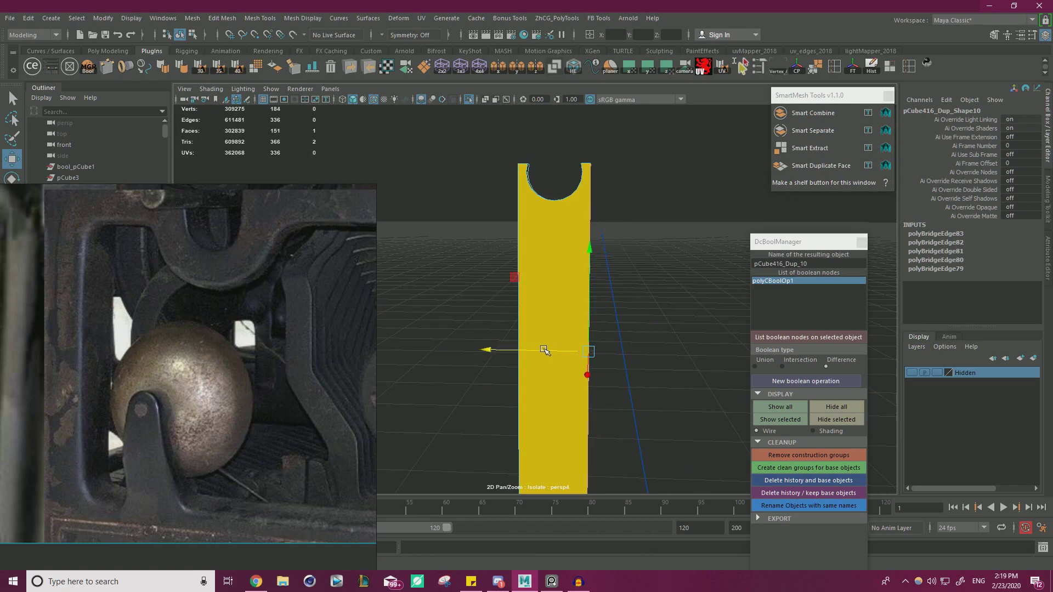
pyautogui.moveTo(560, 231); pyautogui.dragTo(618, 214, button='right')
pyautogui.click(666, 176)
# Show the full model again and slice the upright horizontally just below the notch
pyautogui.click(469, 100)
pyautogui.keyDown('alt'); pyautogui.moveTo(458, 171); pyautogui.dragTo(622, 235); pyautogui.keyUp('alt')
pyautogui.keyDown('alt'); pyautogui.moveTo(617, 194); pyautogui.dragTo(546, 236); pyautogui.keyUp('alt')
pyautogui.click(630, 227)
pyautogui.press('F9')
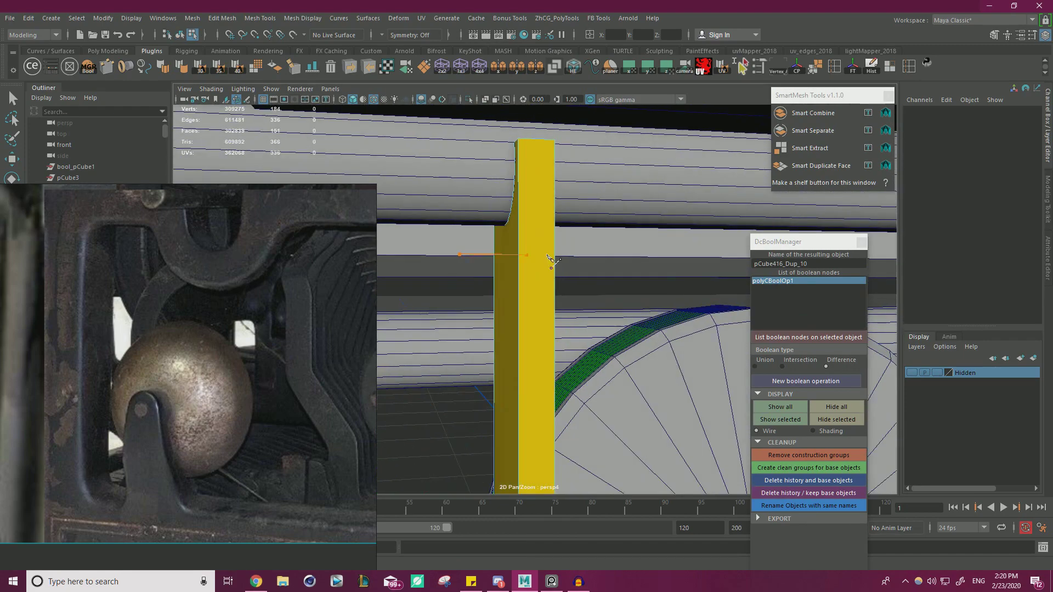
pyautogui.moveTo(636, 258); pyautogui.dragTo(636, 257)
pyautogui.hotkey('ctrl', 'z')
pyautogui.moveTo(460, 242); pyautogui.dragTo(602, 243)
# Select the new edge loop below the notch and adjust its height
pyautogui.press('w')
pyautogui.moveTo(538, 234); pyautogui.dragTo(533, 187, button='right')
pyautogui.click(528, 239)
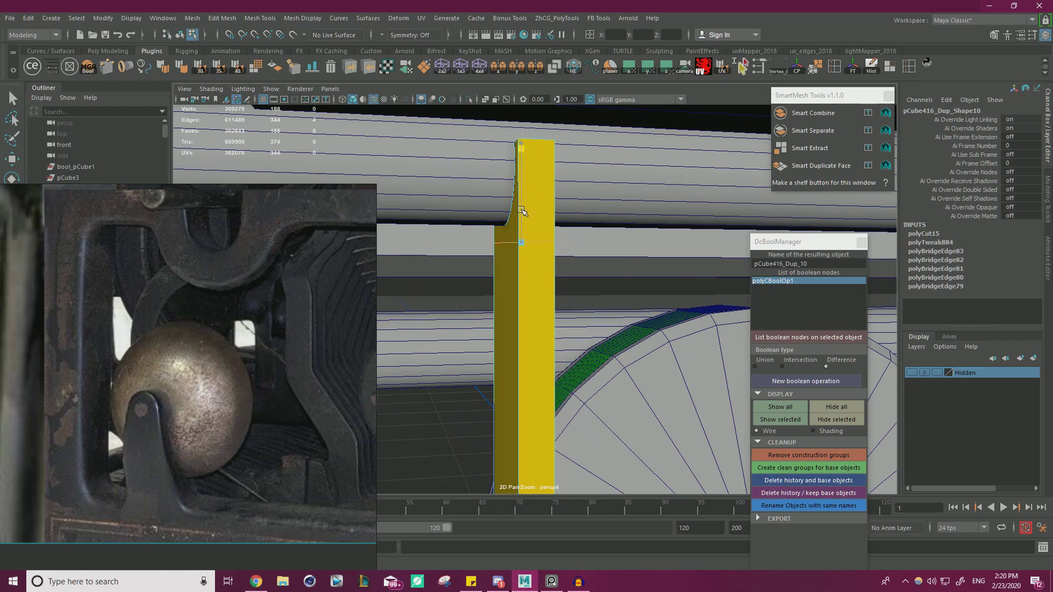
pyautogui.keyDown('alt'); pyautogui.moveTo(547, 185); pyautogui.dragTo(560, 209); pyautogui.keyUp('alt')
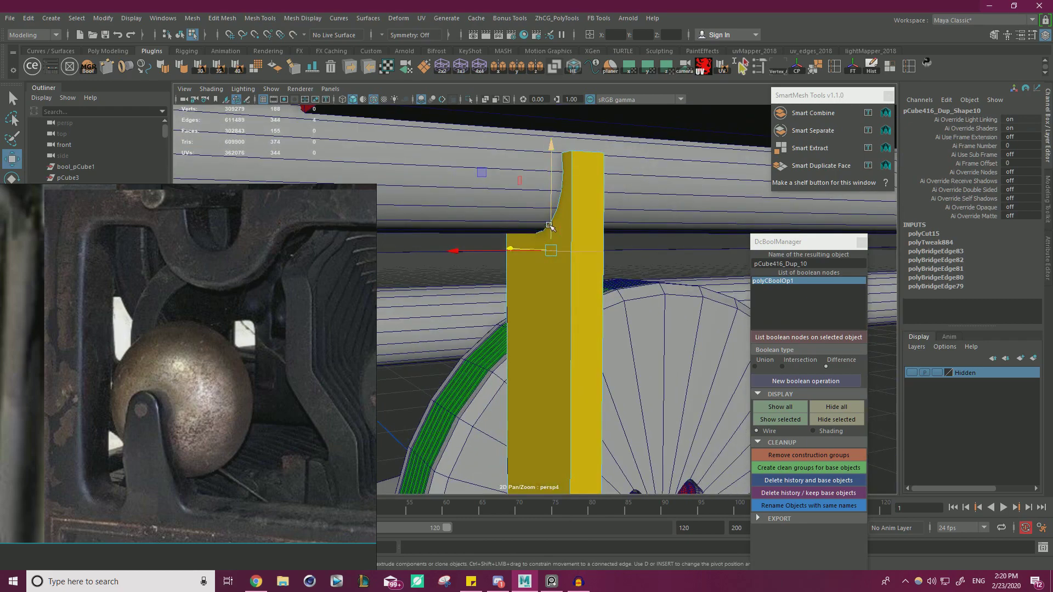
# Extrude the faces around the notched top of the upright with a thickness of 0.7 and return to object selection
pyautogui.moveTo(563, 231); pyautogui.dragTo(563, 275, button='right')
pyautogui.click(564, 231)
pyautogui.keyDown('alt'); pyautogui.moveTo(576, 233); pyautogui.dragTo(672, 230); pyautogui.keyUp('alt')
pyautogui.keyDown('shift'); pyautogui.click(488, 252); pyautogui.keyUp('shift')
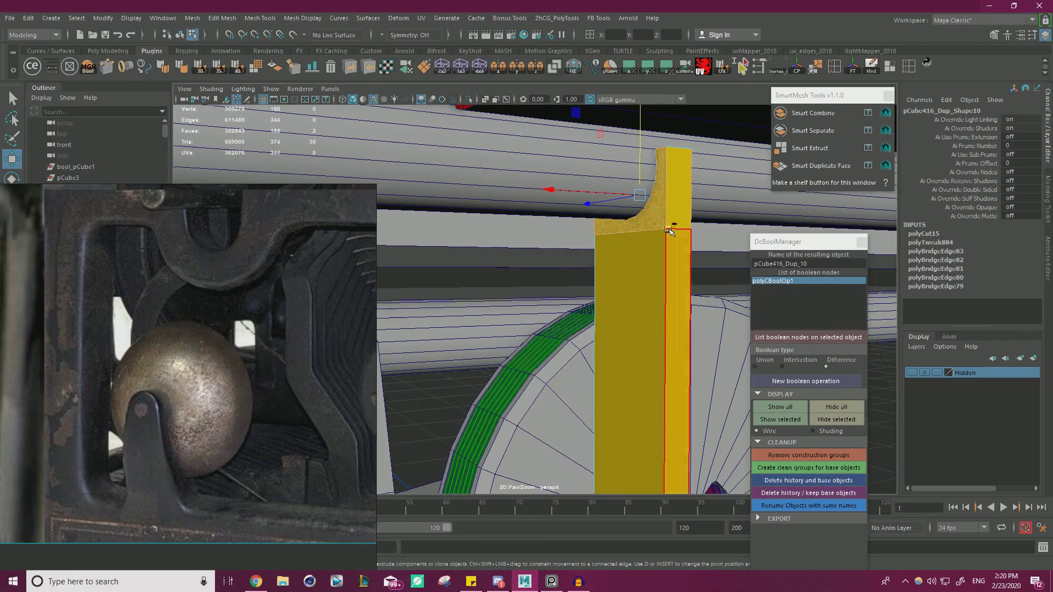
pyautogui.hotkey('ctrl', 'e')
pyautogui.keyDown('alt'); pyautogui.moveTo(472, 215); pyautogui.dragTo(524, 249); pyautogui.keyUp('alt')
pyautogui.keyDown('alt'); pyautogui.moveTo(524, 250); pyautogui.dragTo(546, 247, button='right'); pyautogui.keyUp('alt')
pyautogui.keyDown('alt'); pyautogui.moveTo(546, 247); pyautogui.dragTo(681, 136); pyautogui.keyUp('alt')
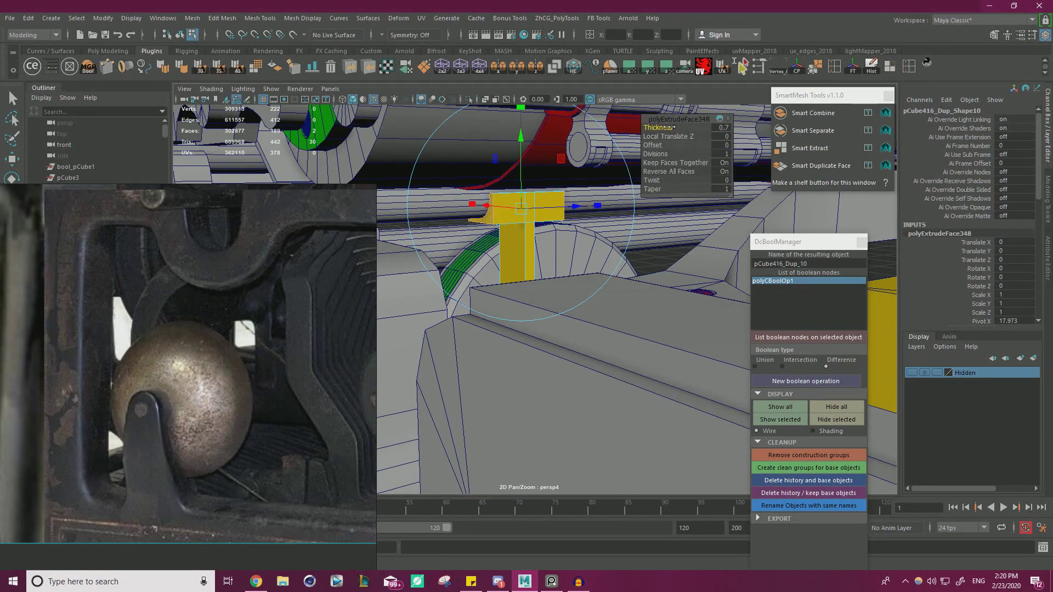
pyautogui.keyDown('alt'); pyautogui.moveTo(598, 161); pyautogui.dragTo(603, 271); pyautogui.keyUp('alt')
pyautogui.press('w')
pyautogui.press('F8')
# Isolate the yellow upright and snap the two inner edge loops of its notched top out to the block's side edges
pyautogui.click(606, 275)
pyautogui.click(549, 245)
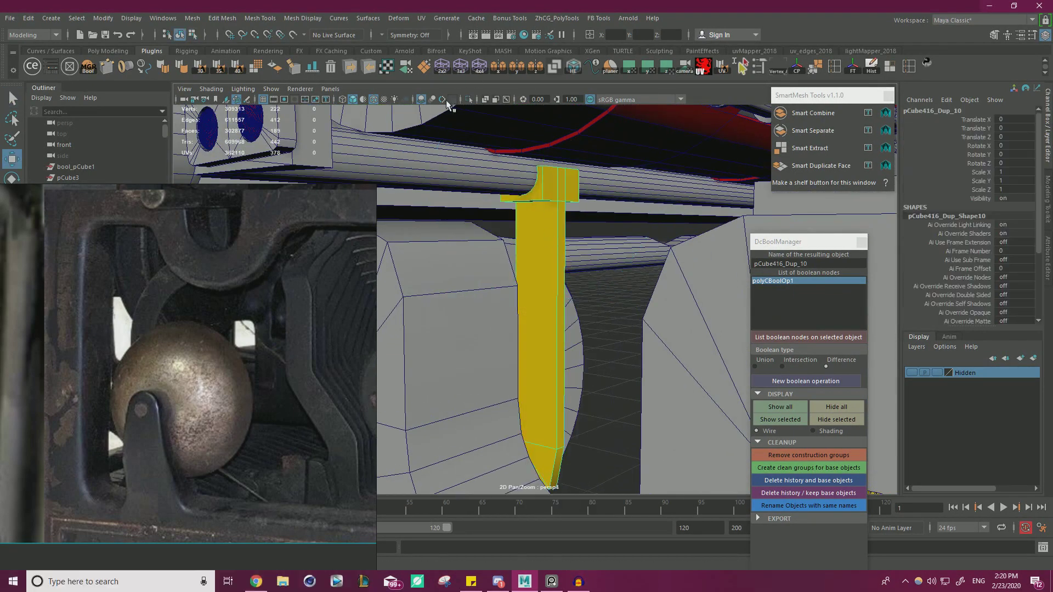
pyautogui.click(469, 100)
pyautogui.keyDown('alt'); pyautogui.moveTo(548, 246); pyautogui.dragTo(583, 294); pyautogui.keyUp('alt')
pyautogui.press('F10')
pyautogui.click(580, 285)
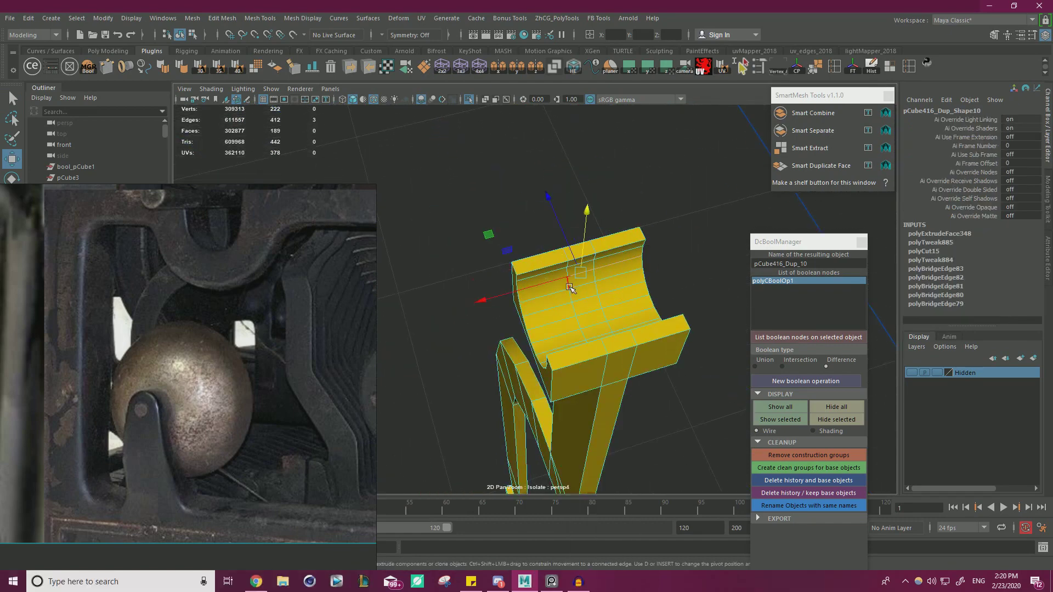
pyautogui.doubleClick(567, 284)
pyautogui.keyDown('alt'); pyautogui.moveTo(574, 287); pyautogui.dragTo(674, 241); pyautogui.keyUp('alt')
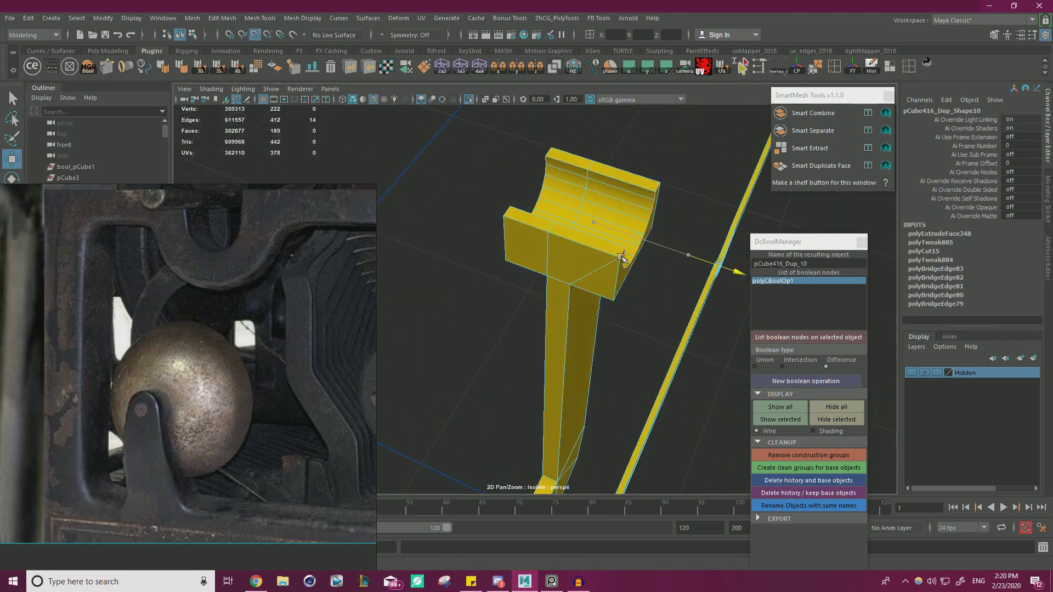
pyautogui.keyDown('alt'); pyautogui.moveTo(550, 265); pyautogui.dragTo(548, 314); pyautogui.keyUp('alt')
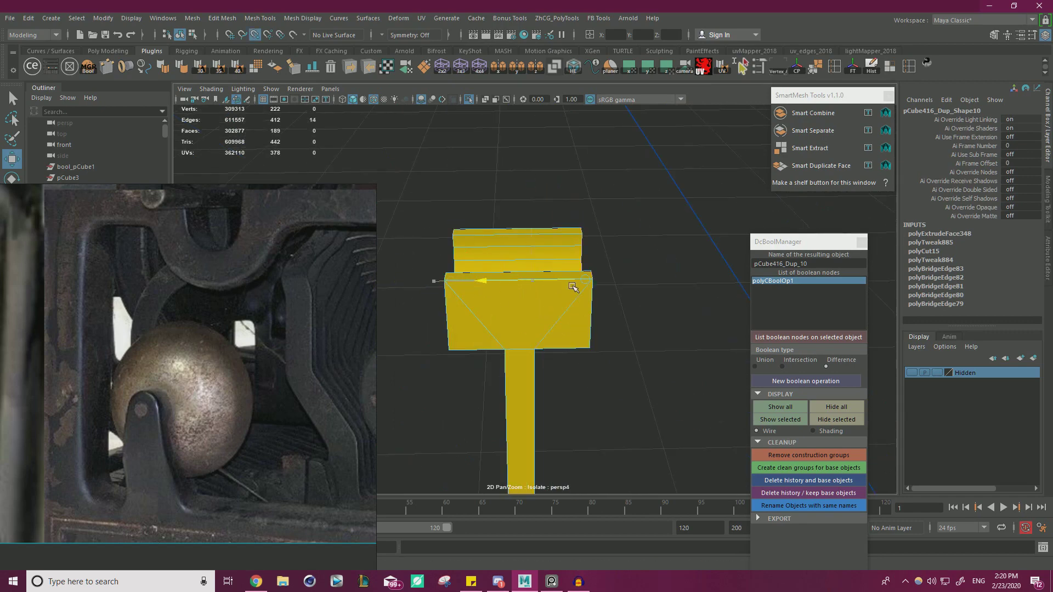
# Merge the overlapping vertices of the upright, return to object selection and show the full model again
pyautogui.moveTo(651, 245); pyautogui.dragTo(478, 232, button='right')
pyautogui.keyDown('shift'); pyautogui.moveTo(636, 197); pyautogui.dragTo(690, 159, button='right'); pyautogui.keyUp('shift')
pyautogui.moveTo(529, 265); pyautogui.dragTo(582, 249, button='right')
pyautogui.click(632, 223)
pyautogui.click(468, 100)
# Duplicate the faces of the first yellow slat at the slotted frame edge as a separate object with Smart Duplicate Face
pyautogui.keyDown('alt'); pyautogui.moveTo(592, 169); pyautogui.dragTo(603, 243); pyautogui.keyUp('alt')
pyautogui.keyDown('alt'); pyautogui.moveTo(441, 253); pyautogui.dragTo(597, 231); pyautogui.keyUp('alt')
pyautogui.keyDown('alt'); pyautogui.moveTo(597, 231); pyautogui.dragTo(646, 254, button='right'); pyautogui.keyUp('alt')
pyautogui.keyDown('alt'); pyautogui.moveTo(647, 254); pyautogui.dragTo(548, 286); pyautogui.keyUp('alt')
pyautogui.keyDown('alt'); pyautogui.moveTo(476, 270); pyautogui.dragTo(572, 209); pyautogui.keyUp('alt')
pyautogui.click(572, 210)
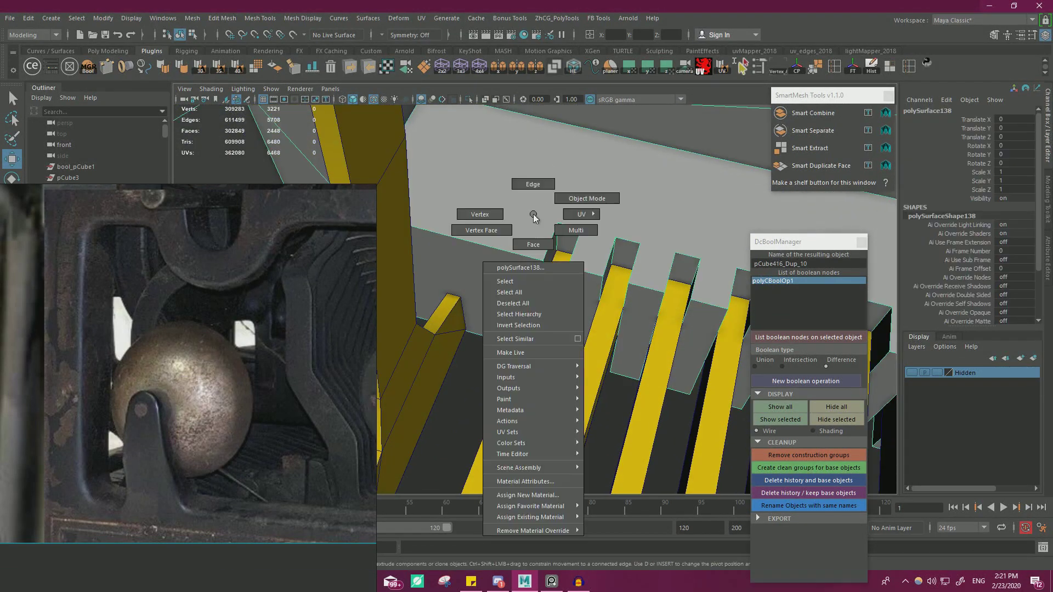
pyautogui.click(592, 255)
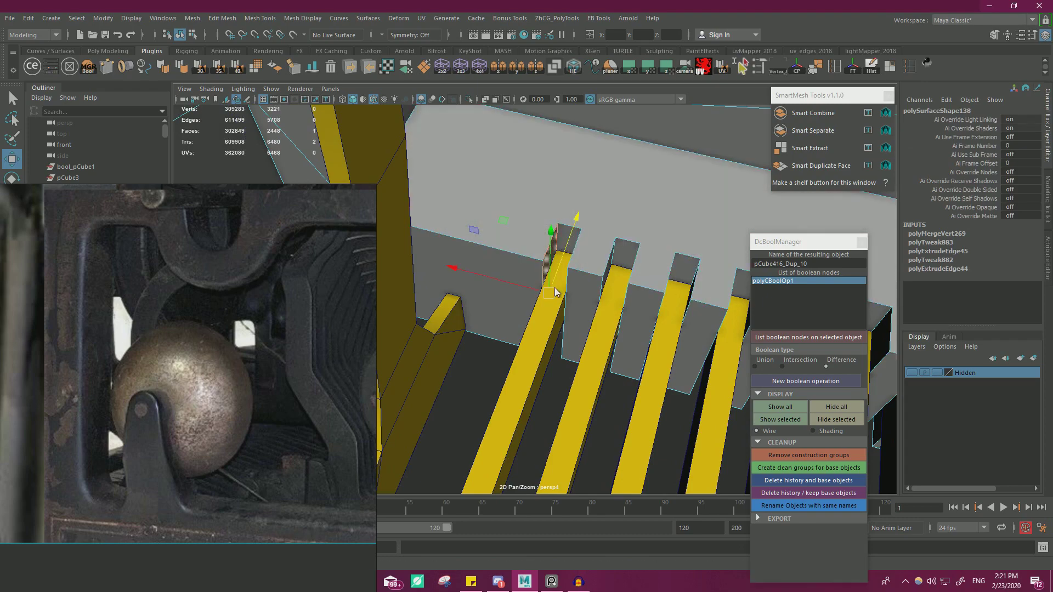
pyautogui.moveTo(555, 292); pyautogui.dragTo(554, 337, button='right')
pyautogui.moveTo(546, 266); pyautogui.dragTo(545, 336, button='right')
pyautogui.doubleClick(540, 325)
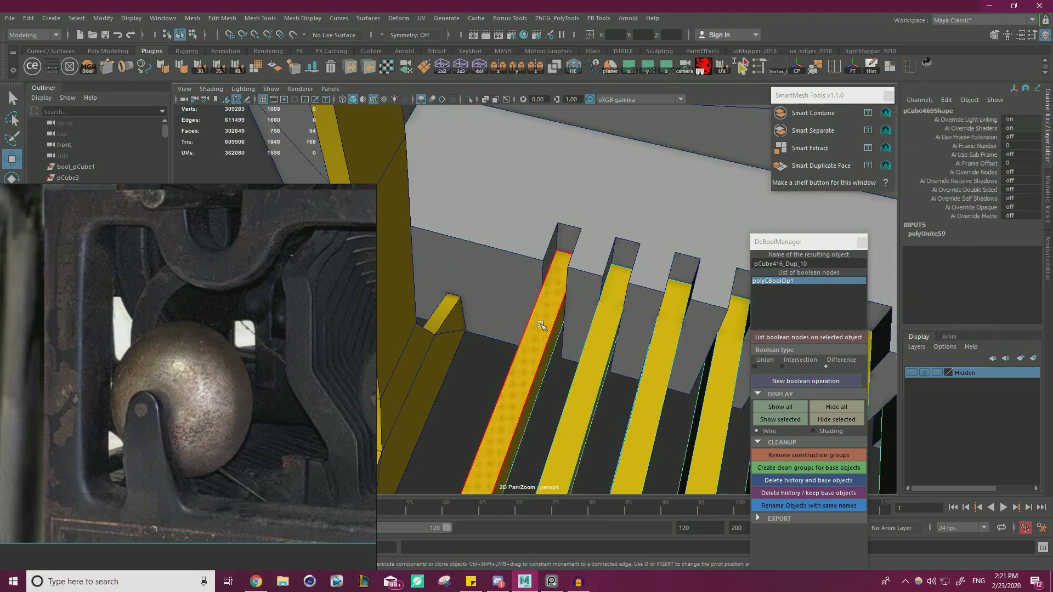
pyautogui.click(812, 167)
# Move the duplicated slat along X to 1.567 so that it lies beneath the yellow upright
pyautogui.keyDown('alt'); pyautogui.moveTo(668, 159); pyautogui.dragTo(611, 141); pyautogui.keyUp('alt')
pyautogui.keyDown('alt'); pyautogui.moveTo(610, 141); pyautogui.dragTo(472, 136, button='right'); pyautogui.keyUp('alt')
pyautogui.keyDown('alt'); pyautogui.moveTo(472, 136); pyautogui.dragTo(620, 112); pyautogui.keyUp('alt')
pyautogui.keyDown('alt'); pyautogui.moveTo(620, 113); pyautogui.dragTo(725, 94, button='right'); pyautogui.keyUp('alt')
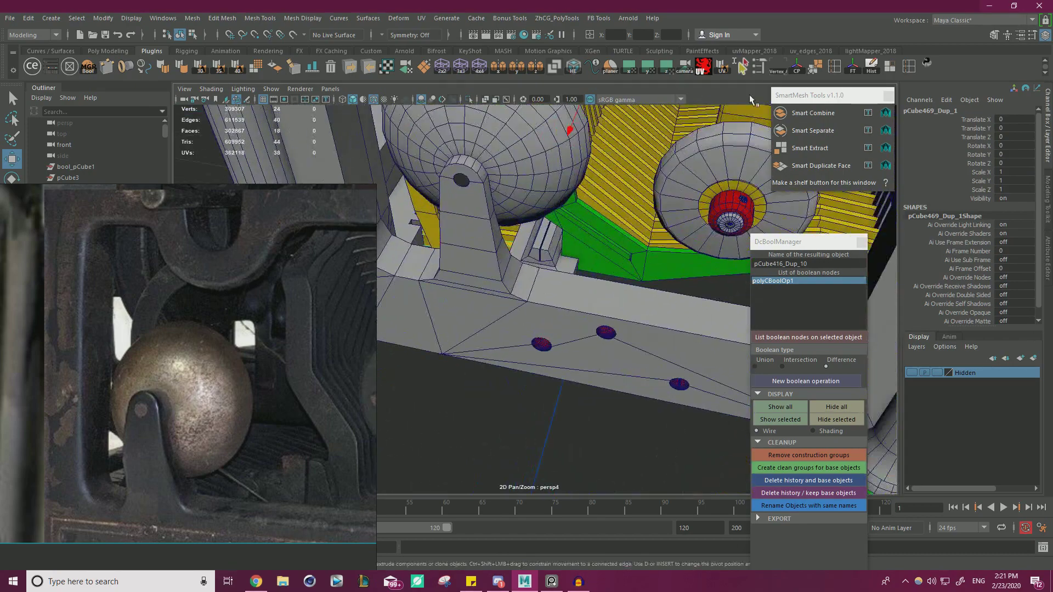
pyautogui.keyDown('alt'); pyautogui.moveTo(530, 272); pyautogui.dragTo(457, 159); pyautogui.keyUp('alt')
pyautogui.moveTo(443, 124); pyautogui.dragTo(544, 215)
pyautogui.keyDown('alt'); pyautogui.moveTo(580, 285); pyautogui.dragTo(649, 272); pyautogui.keyUp('alt')
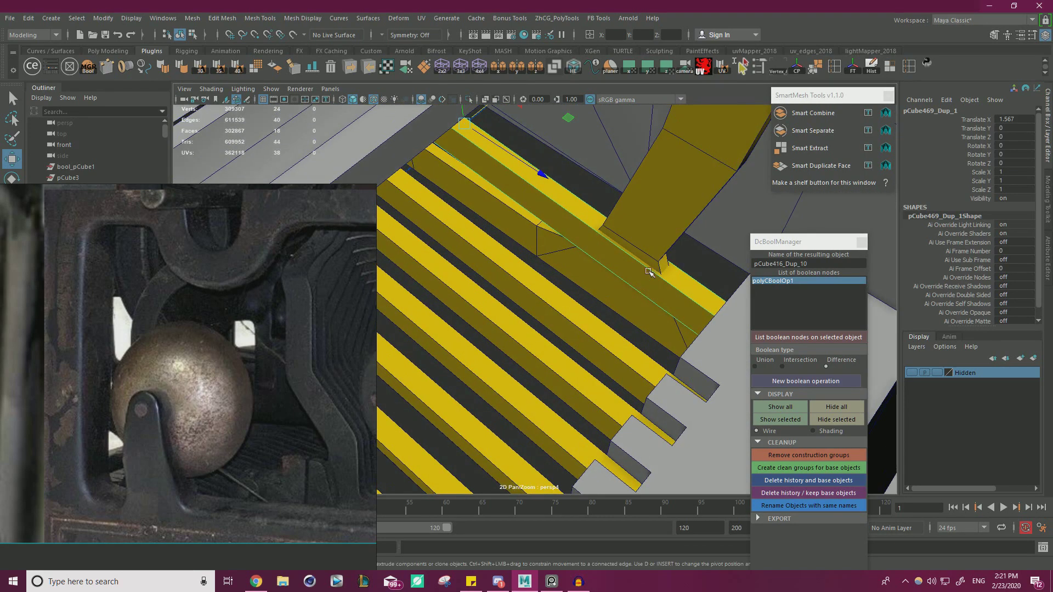
# Isolate the duplicated slat and delete all of its faces except one
pyautogui.click(469, 99)
pyautogui.keyDown('alt'); pyautogui.moveTo(515, 156); pyautogui.dragTo(419, 127); pyautogui.keyUp('alt')
pyautogui.moveTo(427, 193); pyautogui.dragTo(428, 221, button='right')
pyautogui.moveTo(425, 186); pyautogui.dragTo(387, 165)
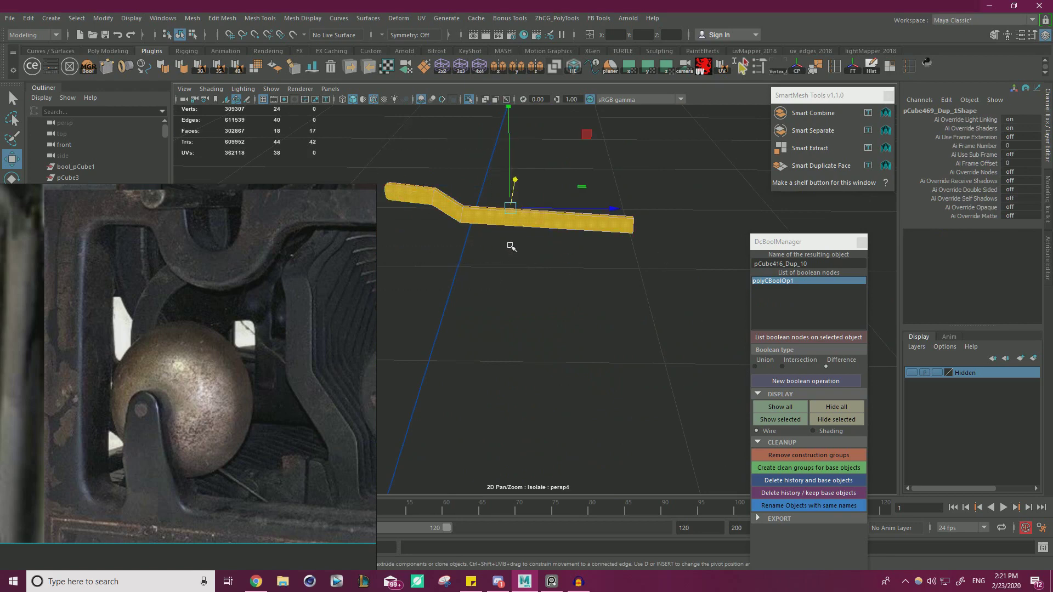
pyautogui.press('Delete')
# Extrude the remaining face into a closed block and reverse its normals
pyautogui.click(593, 251)
pyautogui.keyDown('shift'); pyautogui.moveTo(641, 262); pyautogui.dragTo(604, 272); pyautogui.keyUp('shift')
pyautogui.moveTo(523, 257); pyautogui.dragTo(610, 159)
pyautogui.keyDown('alt'); pyautogui.moveTo(352, 176); pyautogui.dragTo(471, 201); pyautogui.keyUp('alt')
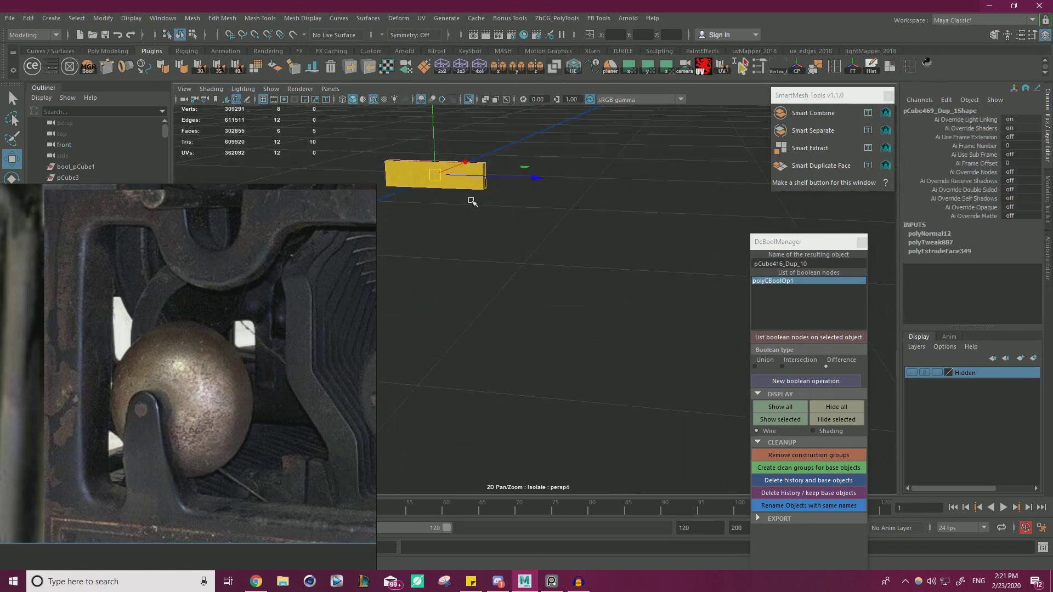
# Stretch the block vertically into a tall, thin plate and show the full model again
pyautogui.moveTo(522, 167); pyautogui.dragTo(516, 242)
pyautogui.keyDown('alt'); pyautogui.moveTo(518, 233); pyautogui.dragTo(548, 272); pyautogui.keyUp('alt')
pyautogui.click(541, 185)
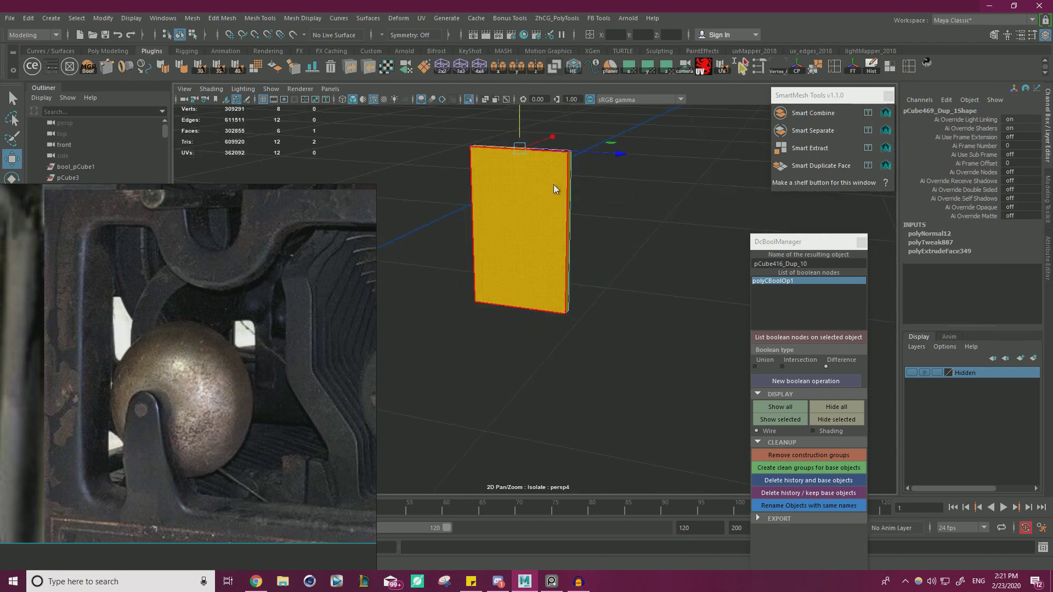
pyautogui.moveTo(554, 189); pyautogui.dragTo(582, 171, button='right')
pyautogui.click(467, 99)
pyautogui.keyDown('alt'); pyautogui.moveTo(527, 157); pyautogui.dragTo(362, 137); pyautogui.keyUp('alt')
# Close the floating tool windows and give the plate the light grey color from ModIt
pyautogui.moveTo(242, 268); pyautogui.dragTo(0, 265, button='right')
pyautogui.click(861, 242)
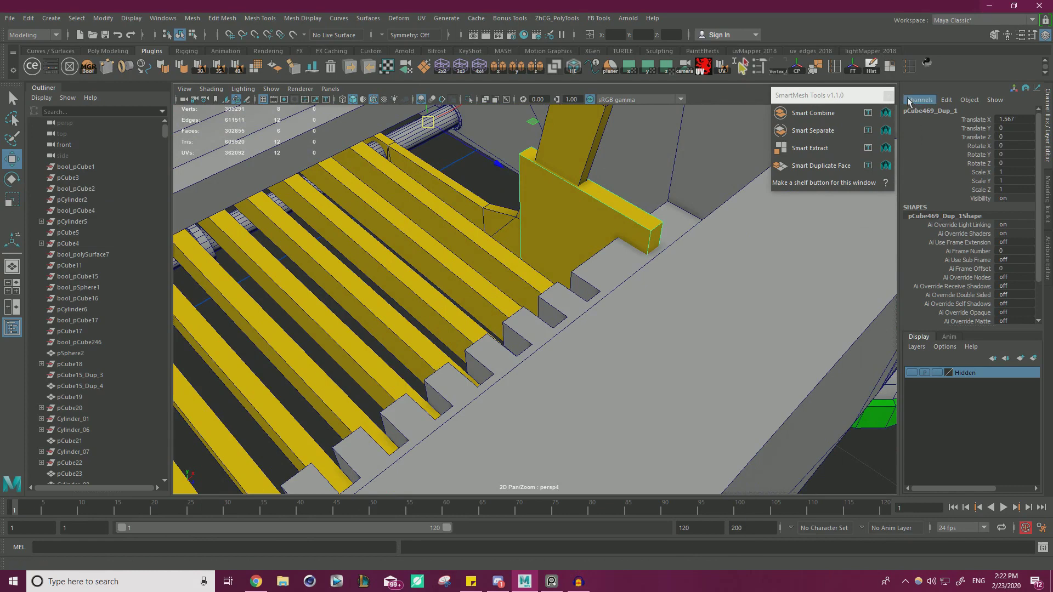
pyautogui.click(889, 96)
pyautogui.click(51, 68)
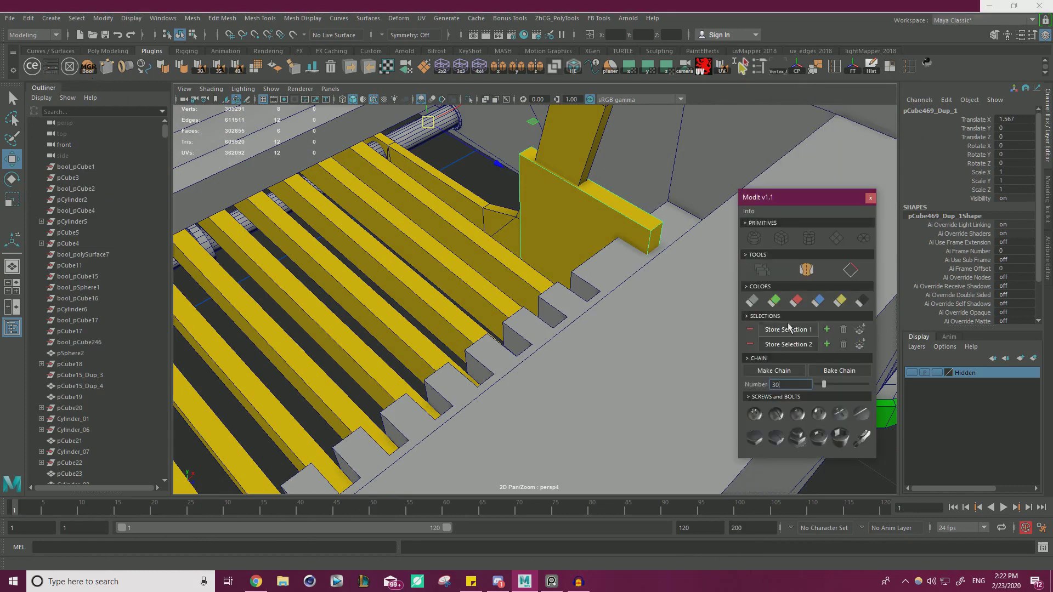
pyautogui.click(753, 301)
pyautogui.click(870, 198)
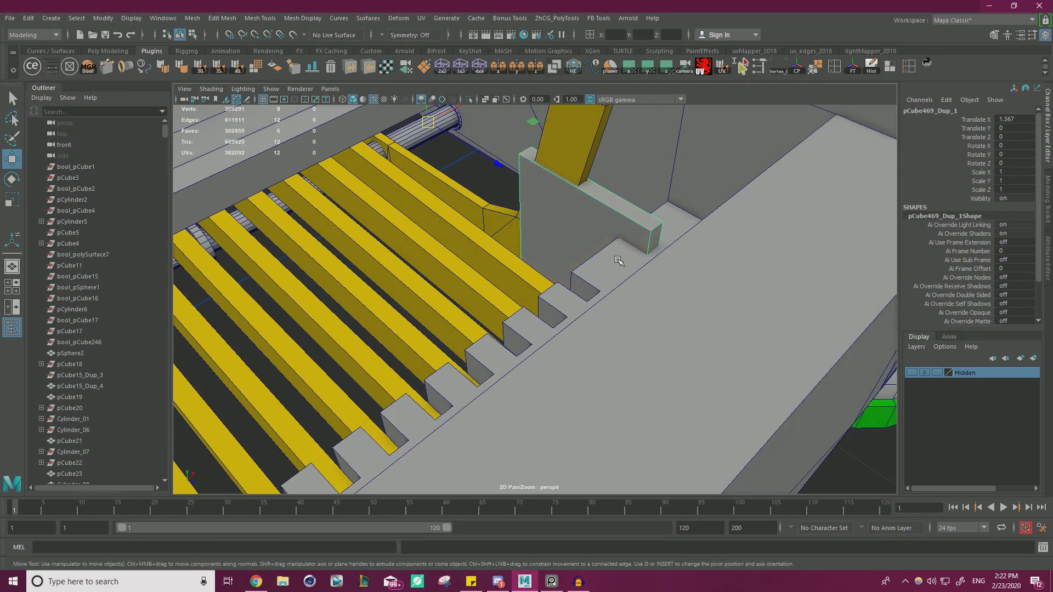
# Isolate the grey plate together with the slotted frame
pyautogui.click(618, 260)
pyautogui.click(468, 99)
pyautogui.keyDown('alt'); pyautogui.moveTo(492, 122); pyautogui.dragTo(479, 219); pyautogui.keyUp('alt')
pyautogui.click(505, 324)
pyautogui.click(557, 282)
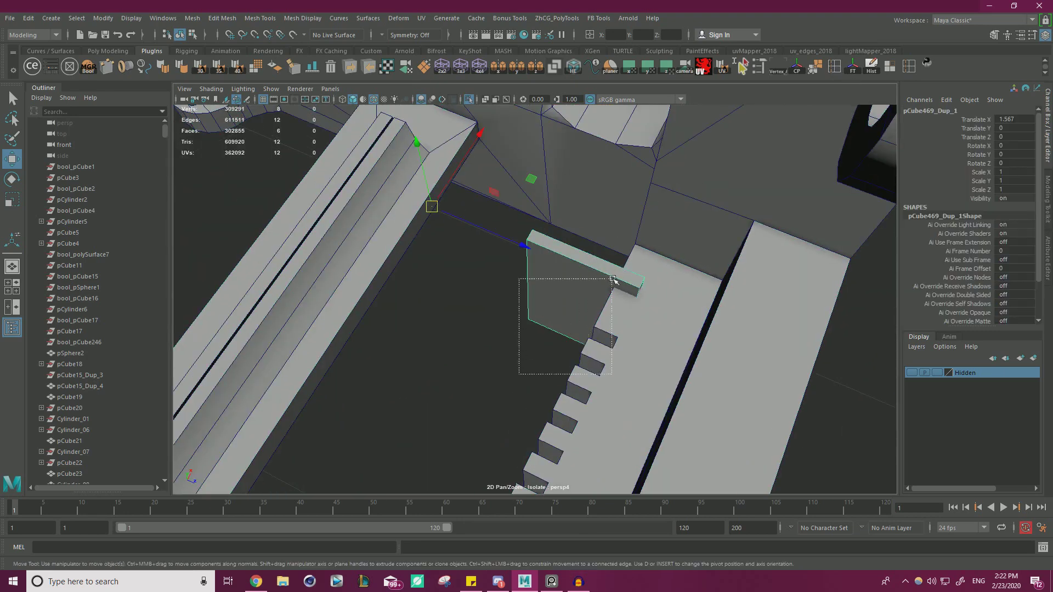
pyautogui.moveTo(613, 278); pyautogui.dragTo(613, 278)
pyautogui.click(457, 336)
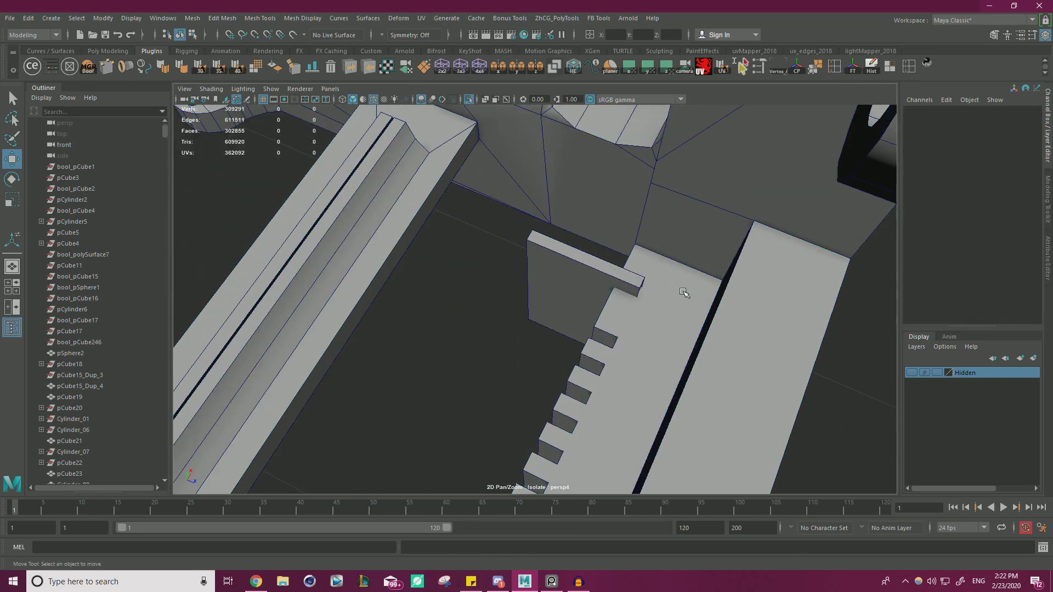
# Subtract the plate from the slotted frame with a Difference boolean, then delete the history and base objects
pyautogui.click(88, 68)
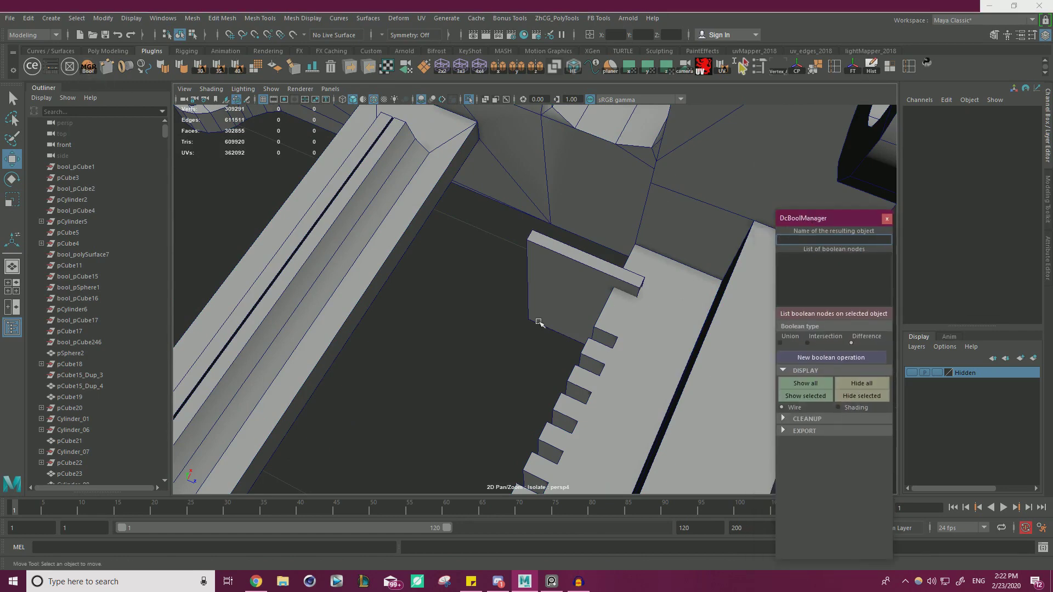
pyautogui.click(576, 280)
pyautogui.click(837, 358)
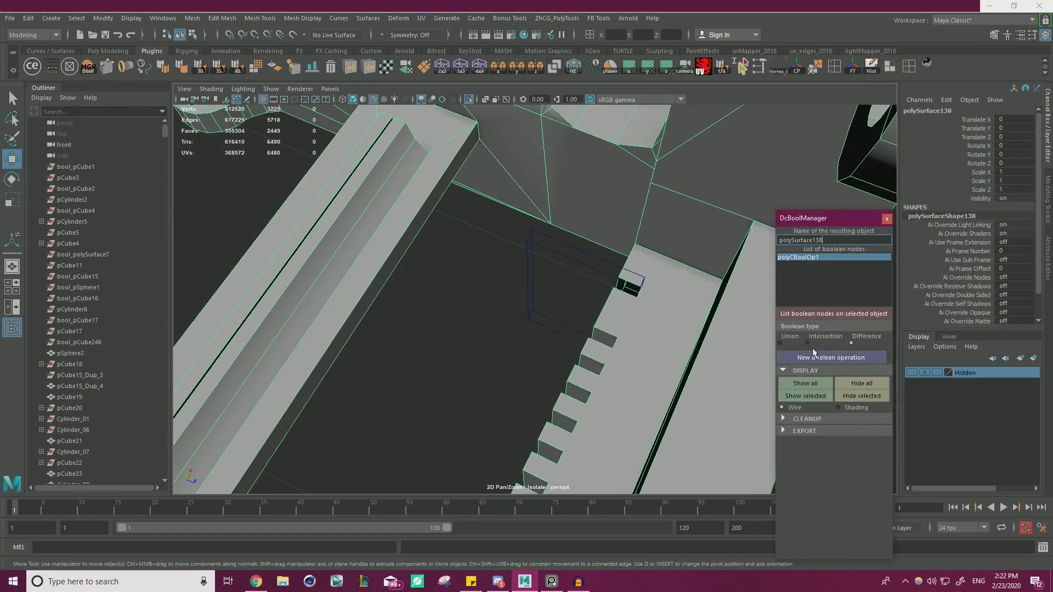
pyautogui.keyDown('alt'); pyautogui.moveTo(579, 308); pyautogui.dragTo(616, 311); pyautogui.keyUp('alt')
pyautogui.click(785, 419)
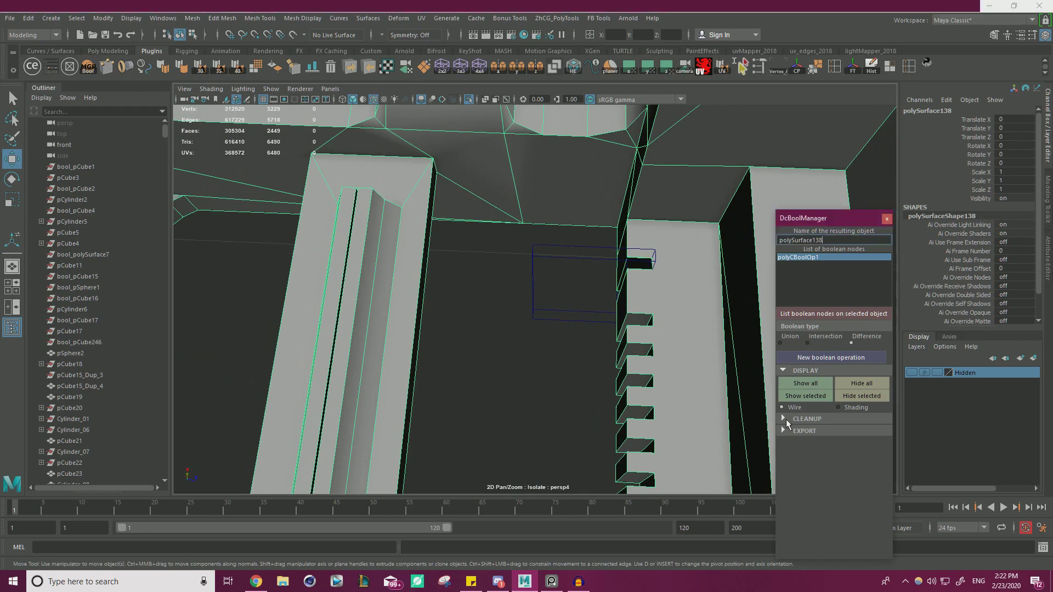
pyautogui.click(832, 458)
pyautogui.click(887, 218)
# Extrude the new slot's three border edges downward into walls, merge their vertices and show the full model again
pyautogui.keyDown('alt'); pyautogui.moveTo(576, 235); pyautogui.dragTo(598, 240); pyautogui.keyUp('alt')
pyautogui.click(630, 214)
pyautogui.moveTo(631, 212); pyautogui.dragTo(632, 167, button='right')
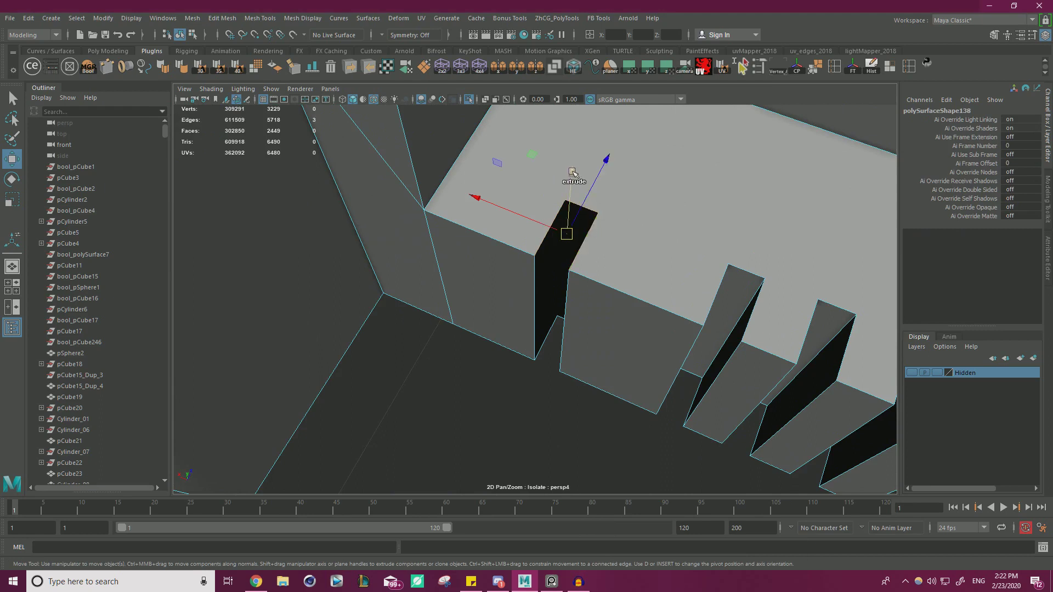
pyautogui.keyDown('shift'); pyautogui.moveTo(572, 173); pyautogui.dragTo(565, 218); pyautogui.keyUp('shift')
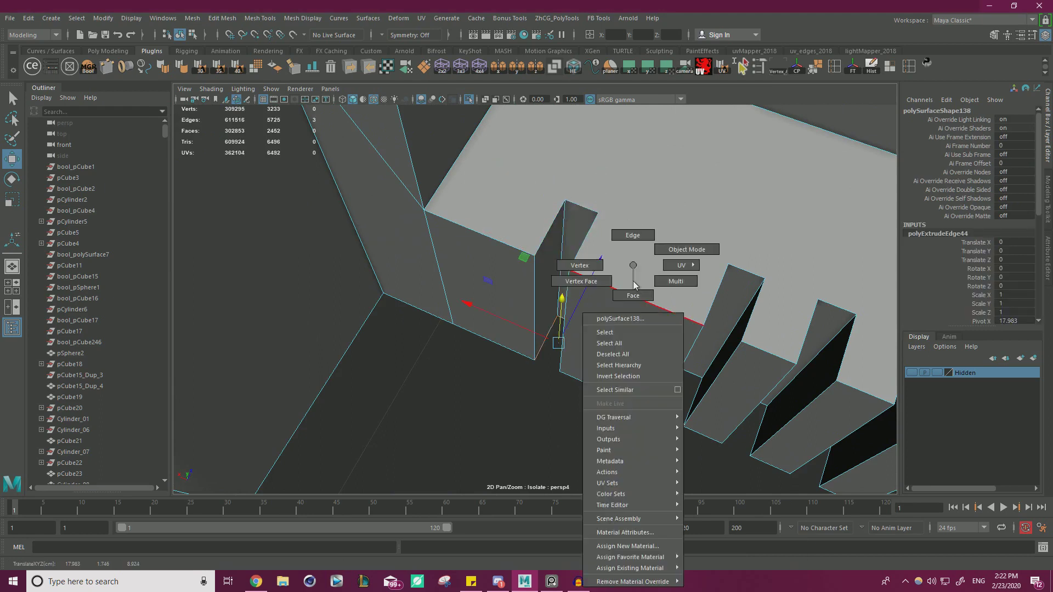
pyautogui.moveTo(685, 179); pyautogui.dragTo(692, 171)
pyautogui.keyDown('shift'); pyautogui.moveTo(590, 223); pyautogui.dragTo(640, 169, button='right'); pyautogui.keyUp('shift')
pyautogui.moveTo(585, 198); pyautogui.dragTo(640, 169, button='right')
pyautogui.keyDown('alt'); pyautogui.moveTo(640, 169); pyautogui.dragTo(449, 175); pyautogui.keyUp('alt')
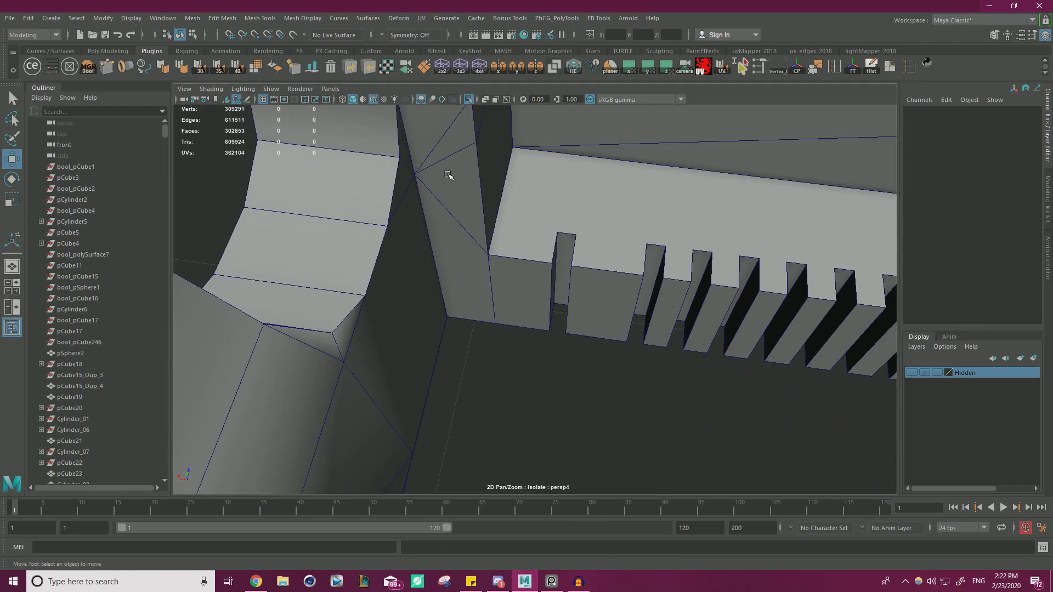
pyautogui.click(469, 100)
# Select an edge loop on the lower section of the yellow upright and shift it sideways
pyautogui.keyDown('alt'); pyautogui.moveTo(477, 142); pyautogui.dragTo(522, 199); pyautogui.keyUp('alt')
pyautogui.keyDown('alt'); pyautogui.moveTo(521, 199); pyautogui.dragTo(541, 303, button='right'); pyautogui.keyUp('alt')
pyautogui.keyDown('alt'); pyautogui.moveTo(543, 214); pyautogui.dragTo(509, 243); pyautogui.keyUp('alt')
pyautogui.click(508, 242)
pyautogui.moveTo(500, 218); pyautogui.dragTo(500, 189, button='right')
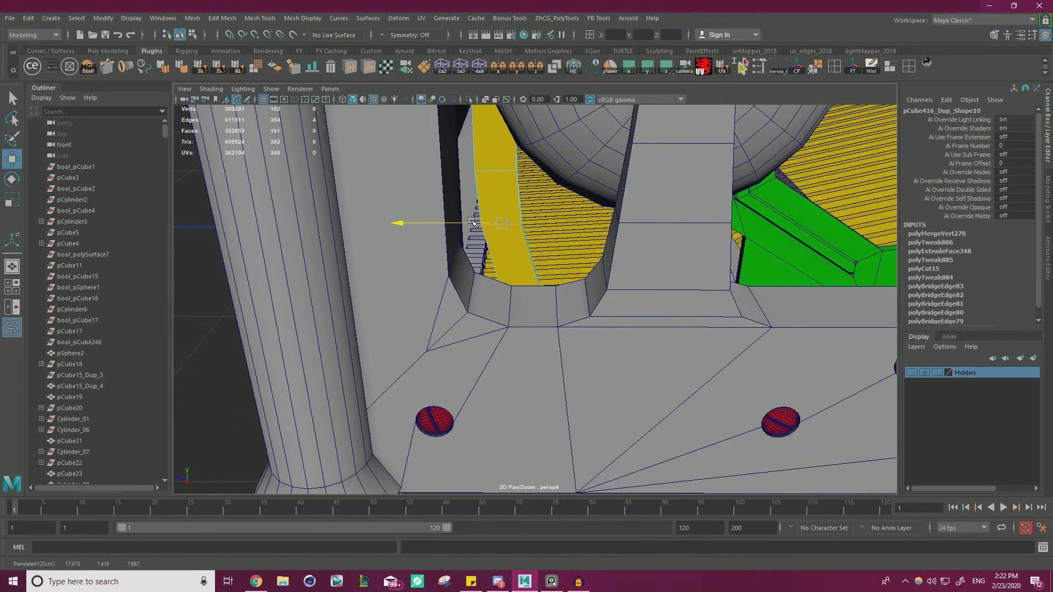
pyautogui.keyDown('alt'); pyautogui.moveTo(529, 219); pyautogui.dragTo(499, 209); pyautogui.keyUp('alt')
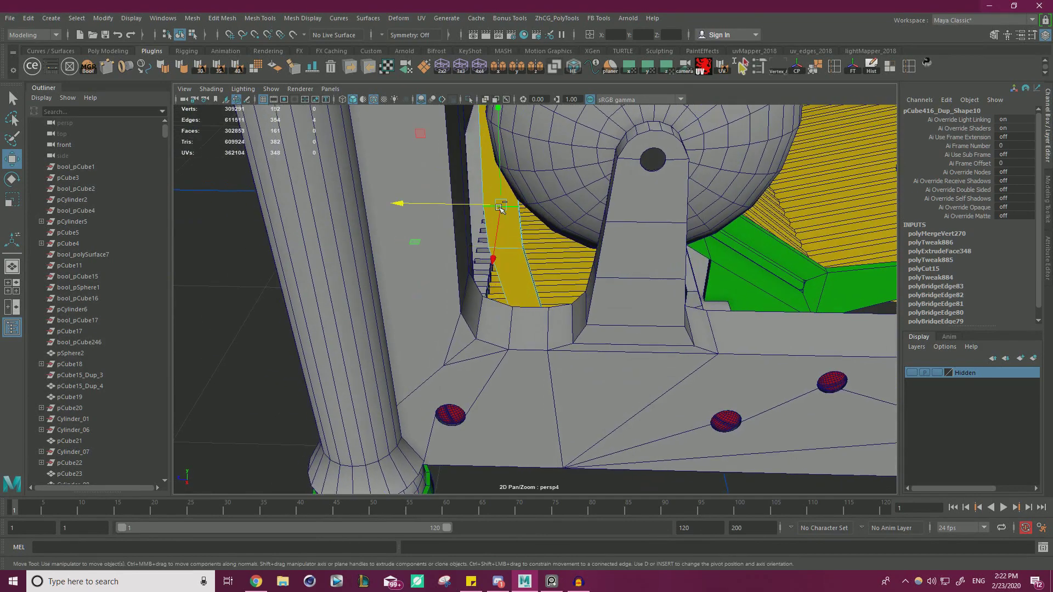
# Delete the surplus edge loop, adjust the height of the loop at the upright's lower bend and return to object selection
pyautogui.keyDown('alt'); pyautogui.moveTo(339, 205); pyautogui.dragTo(584, 357); pyautogui.keyUp('alt')
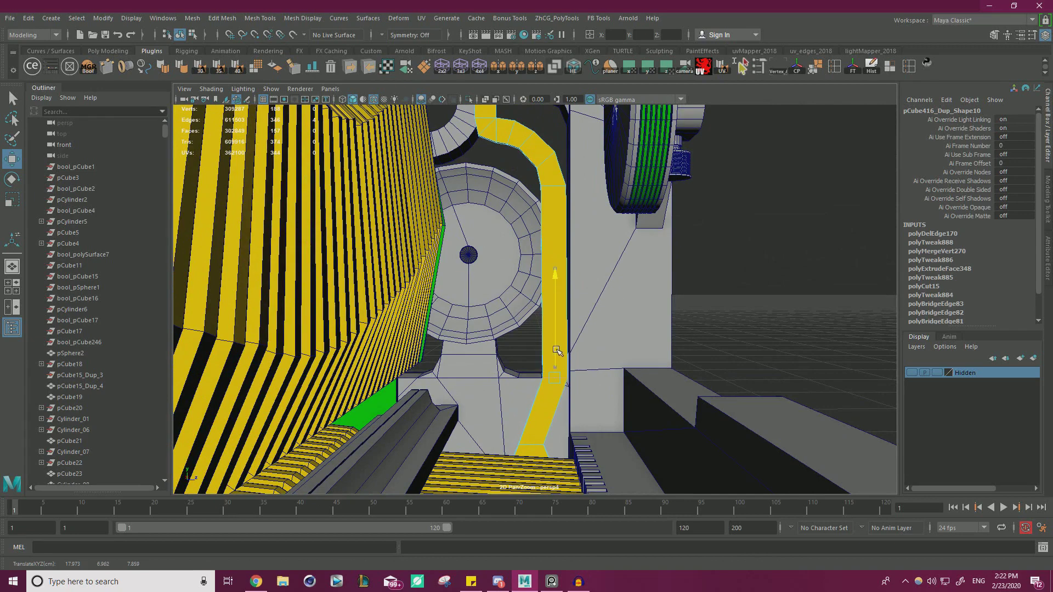
pyautogui.moveTo(554, 335); pyautogui.dragTo(554, 333)
pyautogui.keyDown('alt'); pyautogui.moveTo(528, 341); pyautogui.dragTo(535, 387); pyautogui.keyUp('alt')
pyautogui.moveTo(784, 265); pyautogui.dragTo(823, 248, button='right')
# Select the underside faces of the upright's notched top and adjust their height
pyautogui.keyDown('alt'); pyautogui.moveTo(591, 281); pyautogui.dragTo(505, 285, button='right'); pyautogui.keyUp('alt')
pyautogui.keyDown('alt'); pyautogui.moveTo(505, 285); pyautogui.dragTo(592, 280); pyautogui.keyUp('alt')
pyautogui.keyDown('alt'); pyautogui.moveTo(592, 280); pyautogui.dragTo(726, 279, button='right'); pyautogui.keyUp('alt')
pyautogui.keyDown('alt'); pyautogui.moveTo(726, 280); pyautogui.dragTo(605, 237); pyautogui.keyUp('alt')
pyautogui.click(597, 233)
pyautogui.moveTo(593, 226); pyautogui.dragTo(596, 242, button='right')
pyautogui.click(594, 255)
pyautogui.click(619, 231)
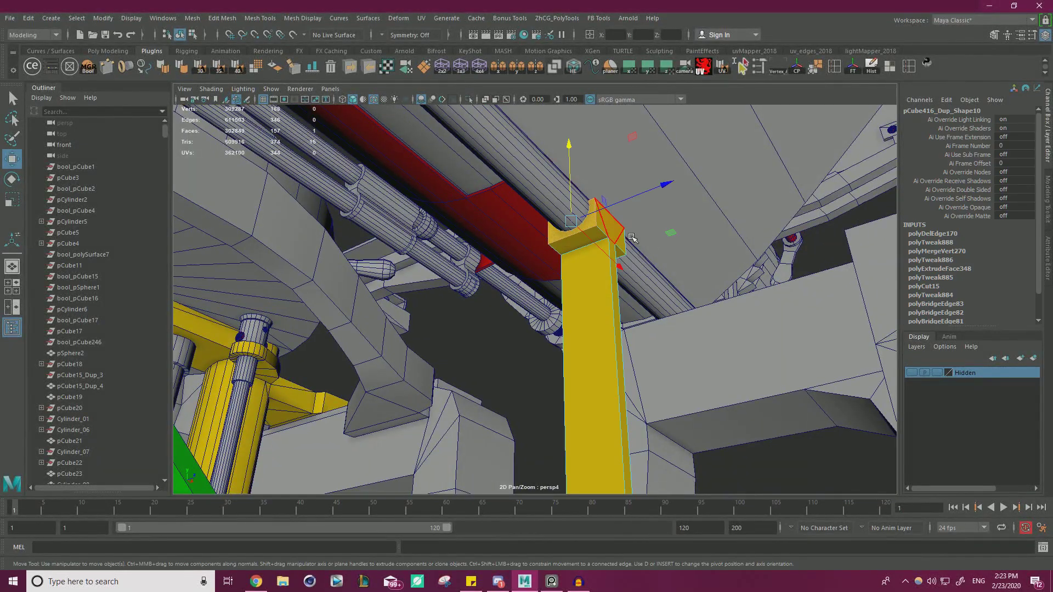
pyautogui.moveTo(616, 255)
pyautogui.keyDown('alt'); pyautogui.mouseDown()
pyautogui.moveTo(468, 292)
pyautogui.moveTo(590, 329)
pyautogui.moveTo(601, 242)
pyautogui.mouseUp(); pyautogui.keyUp('alt')
pyautogui.keyDown('shift'); pyautogui.click(602, 242); pyautogui.keyUp('shift')
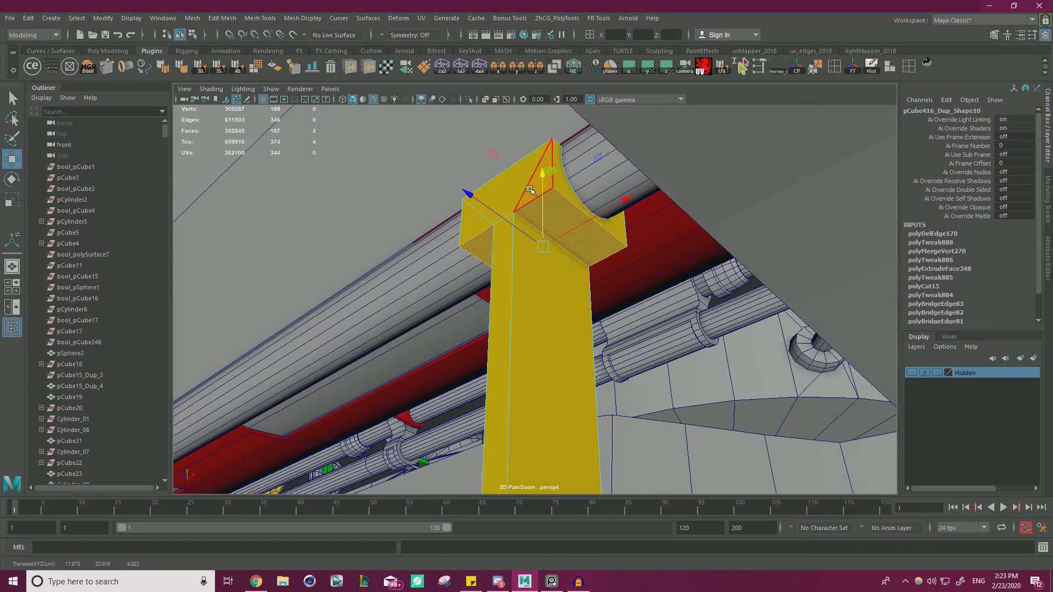
pyautogui.click(580, 197)
pyautogui.keyDown('alt'); pyautogui.moveTo(580, 196); pyautogui.dragTo(576, 302); pyautogui.keyUp('alt')
# Examine the typewriter's side frame and the keys at the front from several angles
pyautogui.click(718, 246)
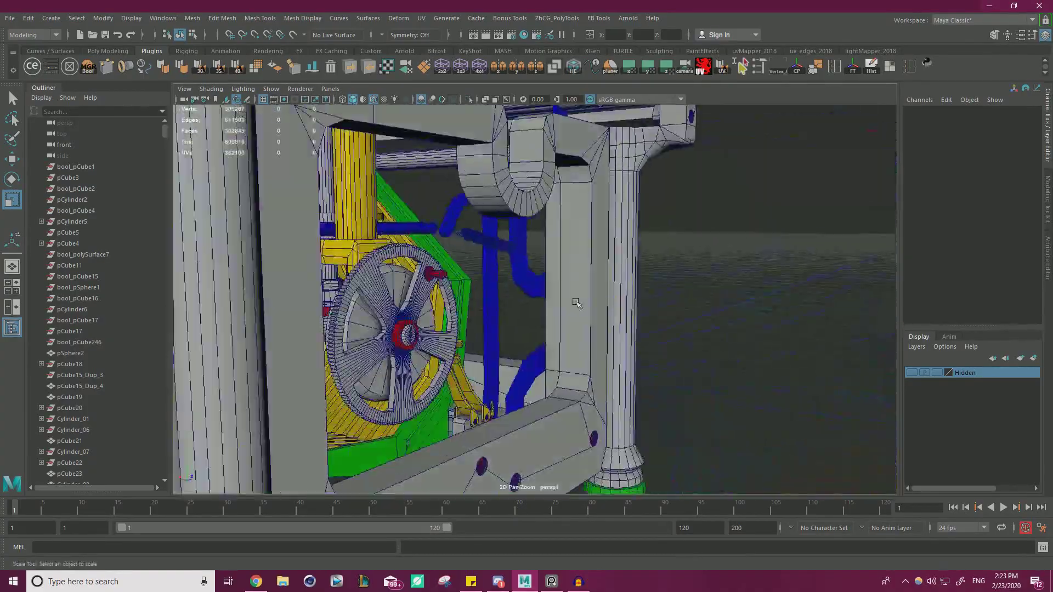
pyautogui.keyDown('alt'); pyautogui.moveTo(575, 302); pyautogui.dragTo(482, 296, button='right'); pyautogui.keyUp('alt')
pyautogui.click(454, 306)
pyautogui.keyDown('alt'); pyautogui.moveTo(727, 281); pyautogui.dragTo(648, 215); pyautogui.keyUp('alt')
pyautogui.click(719, 281)
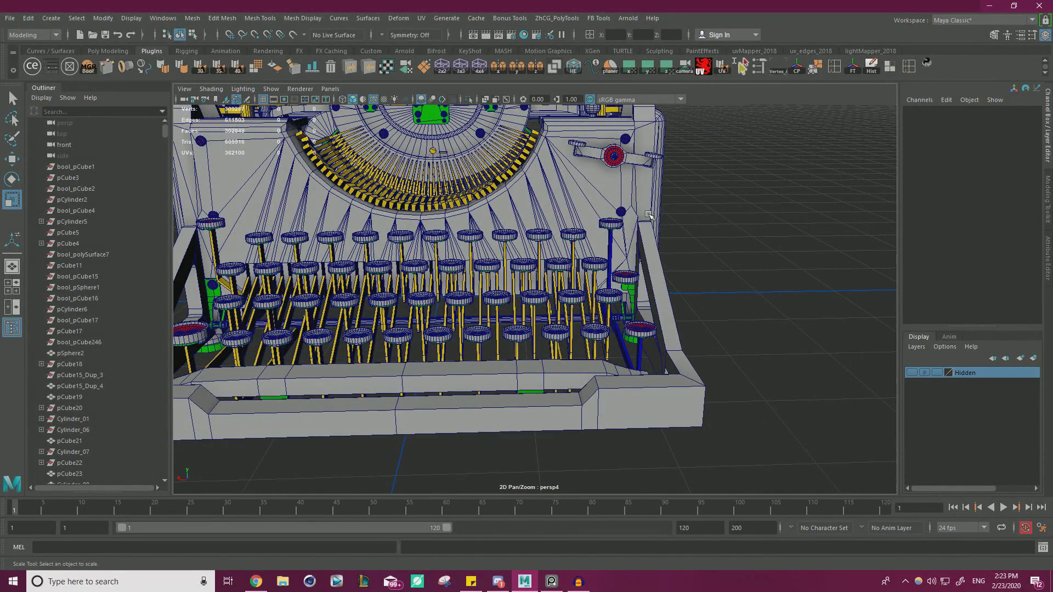
pyautogui.keyDown('alt'); pyautogui.moveTo(642, 243); pyautogui.dragTo(721, 235); pyautogui.keyUp('alt')
pyautogui.scroll(5, 605, 269)
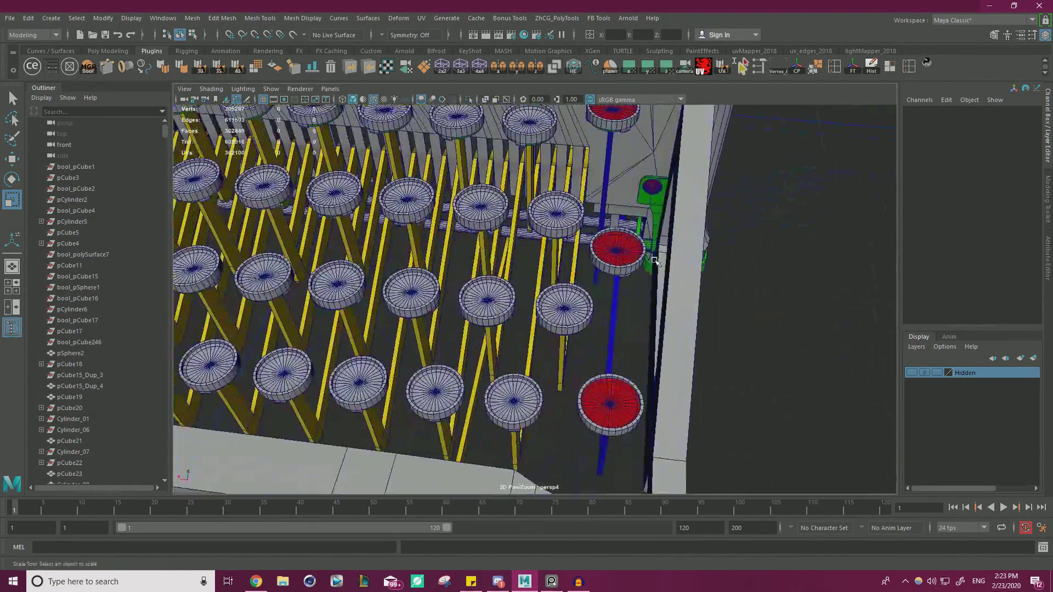
# Try deleting the middle red key cap at the keyboard's outer column, and undo the deletion
pyautogui.click(651, 241)
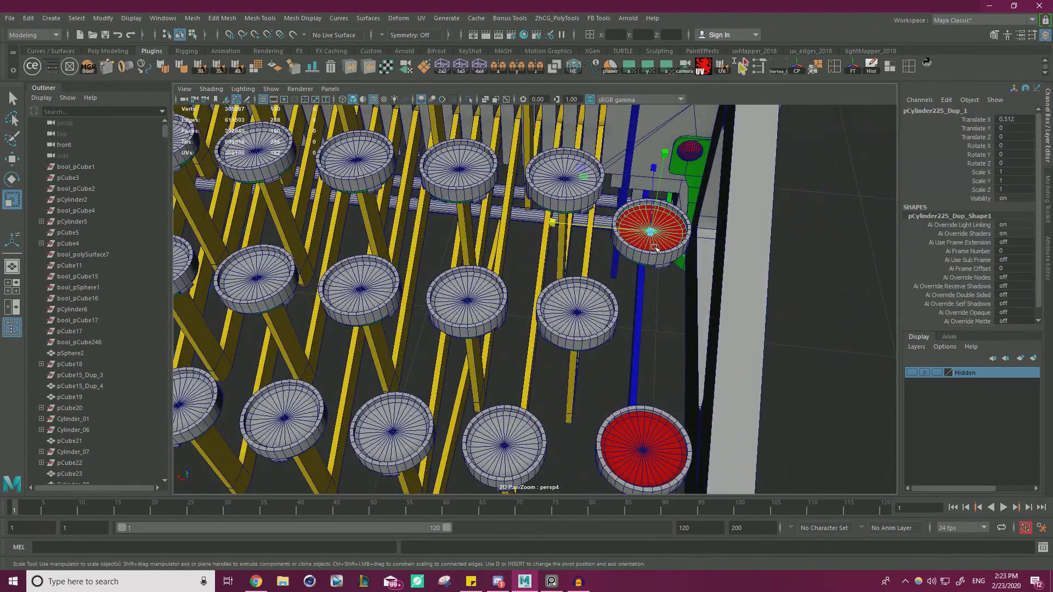
pyautogui.press('f')
pyautogui.keyDown('alt'); pyautogui.moveTo(651, 241); pyautogui.dragTo(502, 219); pyautogui.keyUp('alt')
pyautogui.keyDown('alt'); pyautogui.moveTo(500, 289); pyautogui.dragTo(438, 171); pyautogui.keyUp('alt')
pyautogui.press('Delete')
pyautogui.scroll(-8, 481, 220)
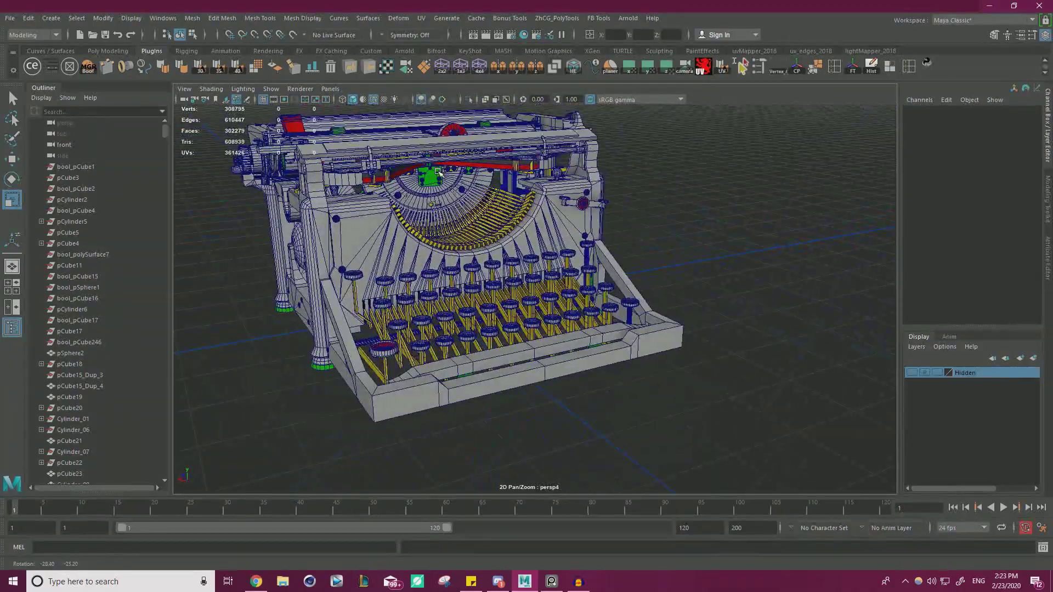
pyautogui.keyDown('alt'); pyautogui.moveTo(417, 183); pyautogui.dragTo(477, 203, button='right'); pyautogui.keyUp('alt')
pyautogui.keyDown('alt'); pyautogui.moveTo(477, 203); pyautogui.dragTo(543, 231); pyautogui.keyUp('alt')
pyautogui.hotkey('ctrl', 'z')
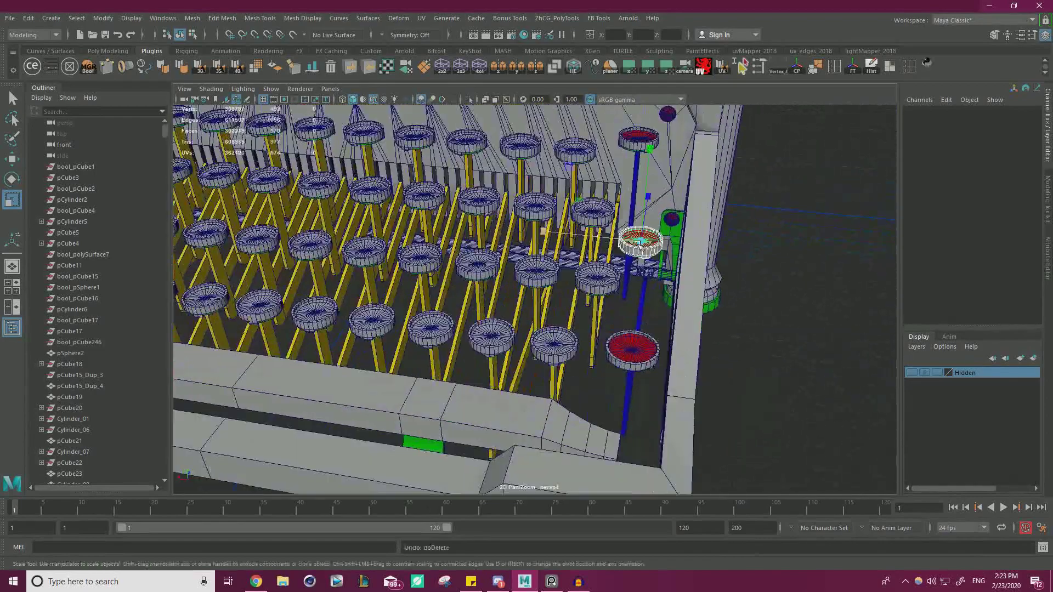
pyautogui.keyDown('alt'); pyautogui.moveTo(471, 259); pyautogui.dragTo(428, 252, button='right'); pyautogui.keyUp('alt')
pyautogui.keyDown('alt'); pyautogui.moveTo(614, 296); pyautogui.dragTo(653, 334); pyautogui.keyUp('alt')
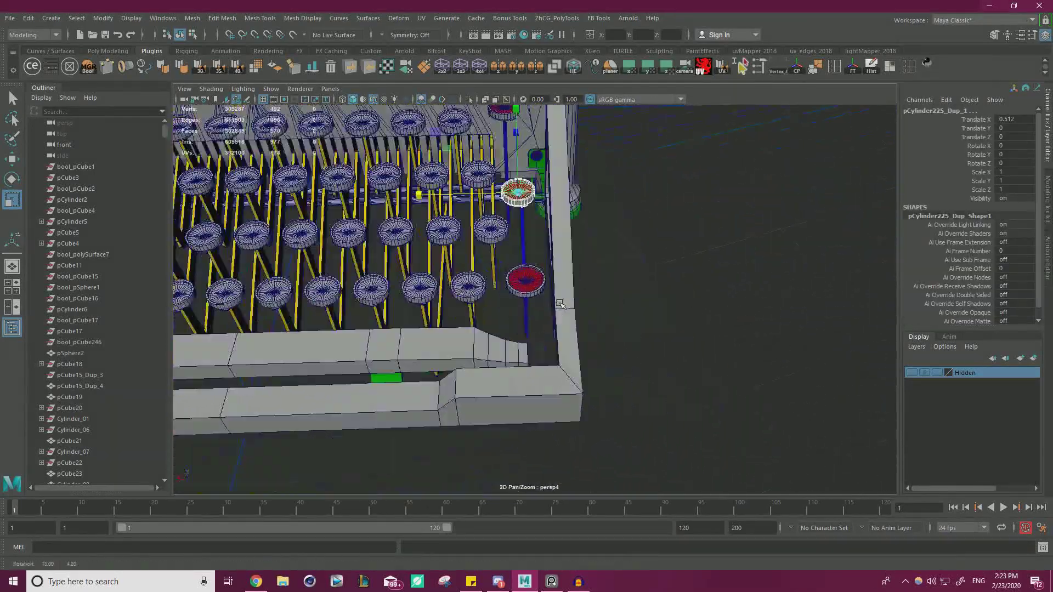
# Try deleting the red key cap at the keyboard's front corner, and undo the deletion
pyautogui.keyDown('alt'); pyautogui.moveTo(488, 314); pyautogui.dragTo(571, 314, button='right'); pyautogui.keyUp('alt')
pyautogui.keyDown('alt'); pyautogui.moveTo(570, 315); pyautogui.dragTo(480, 272); pyautogui.keyUp('alt')
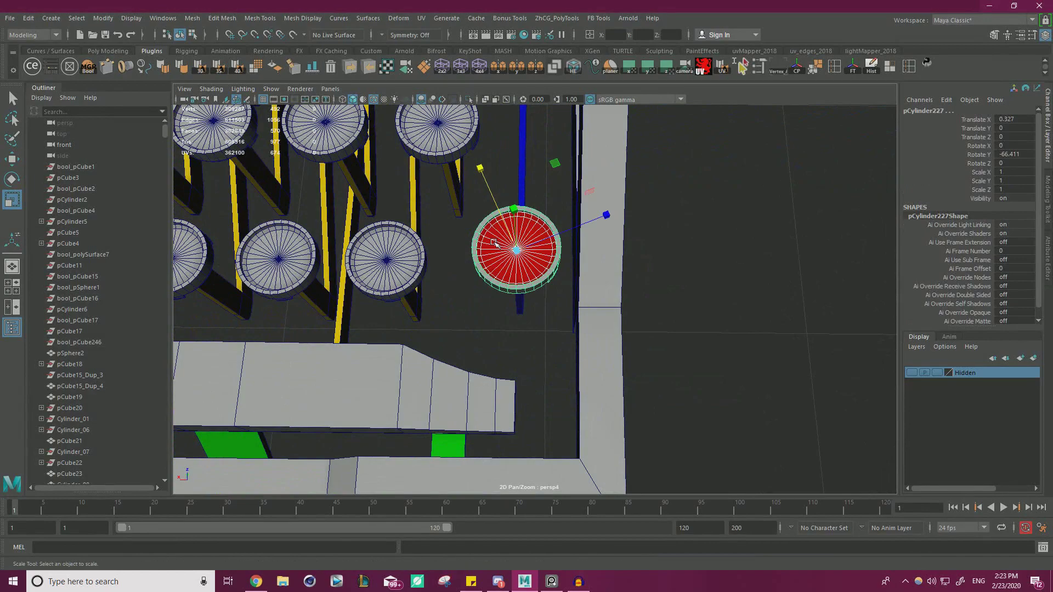
pyautogui.press('Delete')
pyautogui.keyDown('alt'); pyautogui.moveTo(545, 230); pyautogui.dragTo(405, 155, button='right'); pyautogui.keyUp('alt')
pyautogui.keyDown('alt'); pyautogui.moveTo(404, 155); pyautogui.dragTo(571, 202, button='middle'); pyautogui.keyUp('alt')
pyautogui.moveTo(571, 203)
pyautogui.keyDown('alt'); pyautogui.mouseDown()
pyautogui.moveTo(564, 172)
pyautogui.moveTo(568, 219)
pyautogui.mouseUp(); pyautogui.keyUp('alt')
pyautogui.hotkey('ctrl', 'z')
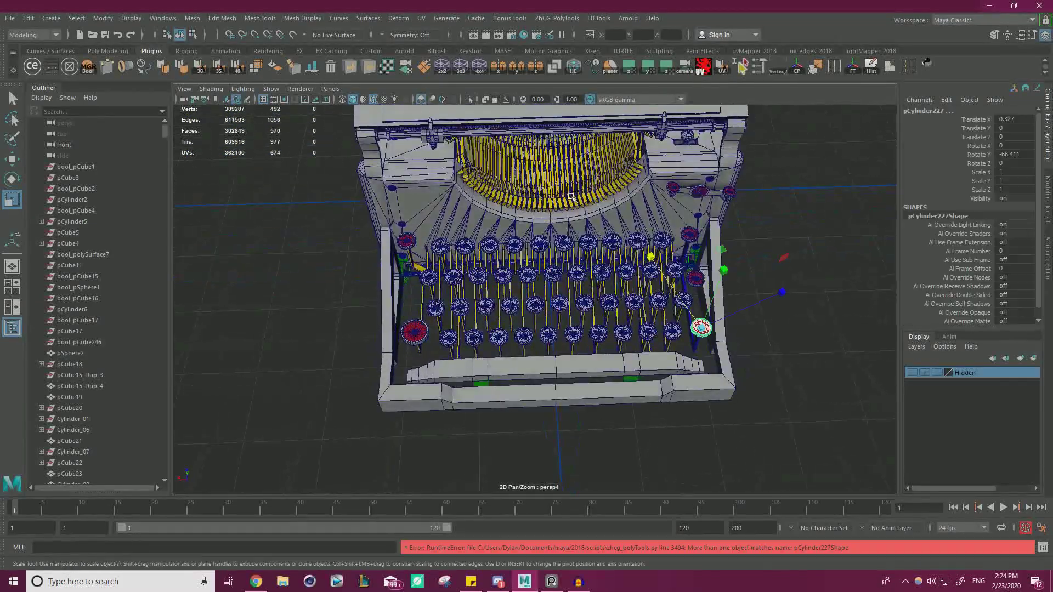
# Delete the middle red key cap in the keyboard's outer column
pyautogui.keyDown('alt'); pyautogui.moveTo(683, 260); pyautogui.dragTo(578, 258, button='middle'); pyautogui.keyUp('alt')
pyautogui.keyDown('alt'); pyautogui.moveTo(578, 258); pyautogui.dragTo(736, 290, button='right'); pyautogui.keyUp('alt')
pyautogui.press('w')
pyautogui.click(752, 266)
pyautogui.keyDown('alt'); pyautogui.moveTo(668, 266); pyautogui.dragTo(759, 299, button='right'); pyautogui.keyUp('alt')
pyautogui.keyDown('alt'); pyautogui.moveTo(759, 299); pyautogui.dragTo(647, 334, button='middle'); pyautogui.keyUp('alt')
pyautogui.keyDown('alt'); pyautogui.moveTo(647, 334); pyautogui.dragTo(708, 313, button='right'); pyautogui.keyUp('alt')
pyautogui.keyDown('alt'); pyautogui.moveTo(707, 312); pyautogui.dragTo(585, 324, button='middle'); pyautogui.keyUp('alt')
pyautogui.click(592, 298)
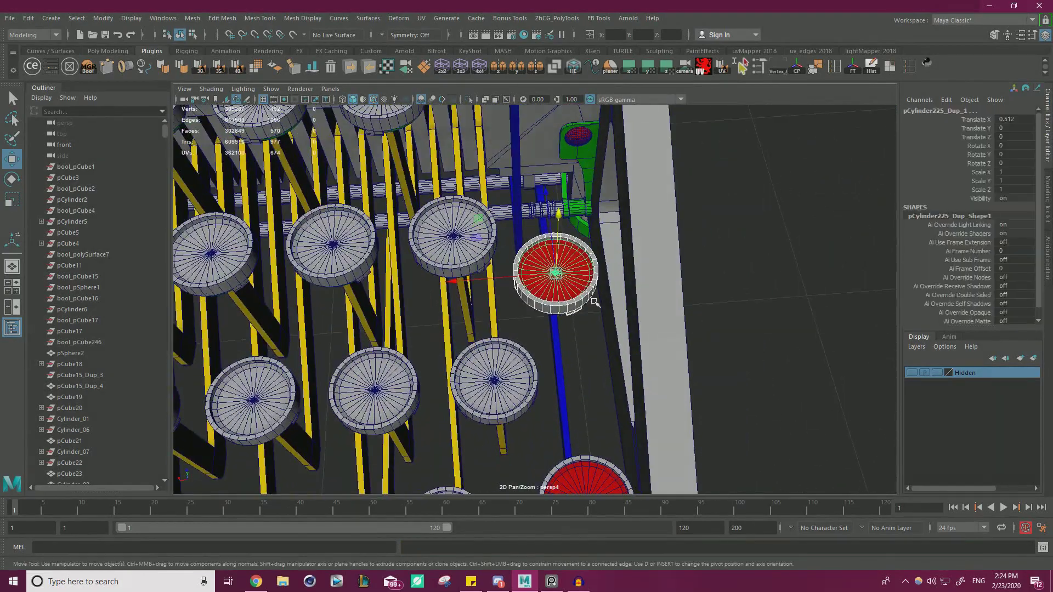
pyautogui.press('Delete')
# Shift the vertices of the front corner red key cap and its blue lever's end along the keyboard's depth, then return to object selection
pyautogui.keyDown('alt'); pyautogui.moveTo(594, 301); pyautogui.dragTo(436, 247, button='right'); pyautogui.keyUp('alt')
pyautogui.keyDown('alt'); pyautogui.moveTo(435, 247); pyautogui.dragTo(538, 228, button='middle'); pyautogui.keyUp('alt')
pyautogui.moveTo(538, 228)
pyautogui.keyDown('alt'); pyautogui.mouseDown()
pyautogui.moveTo(545, 197)
pyautogui.moveTo(517, 230)
pyautogui.mouseUp(); pyautogui.keyUp('alt')
pyautogui.keyDown('alt'); pyautogui.moveTo(517, 230); pyautogui.dragTo(517, 216, button='middle'); pyautogui.keyUp('alt')
pyautogui.keyDown('alt'); pyautogui.moveTo(517, 216); pyautogui.dragTo(644, 312, button='right'); pyautogui.keyUp('alt')
pyautogui.click(640, 310)
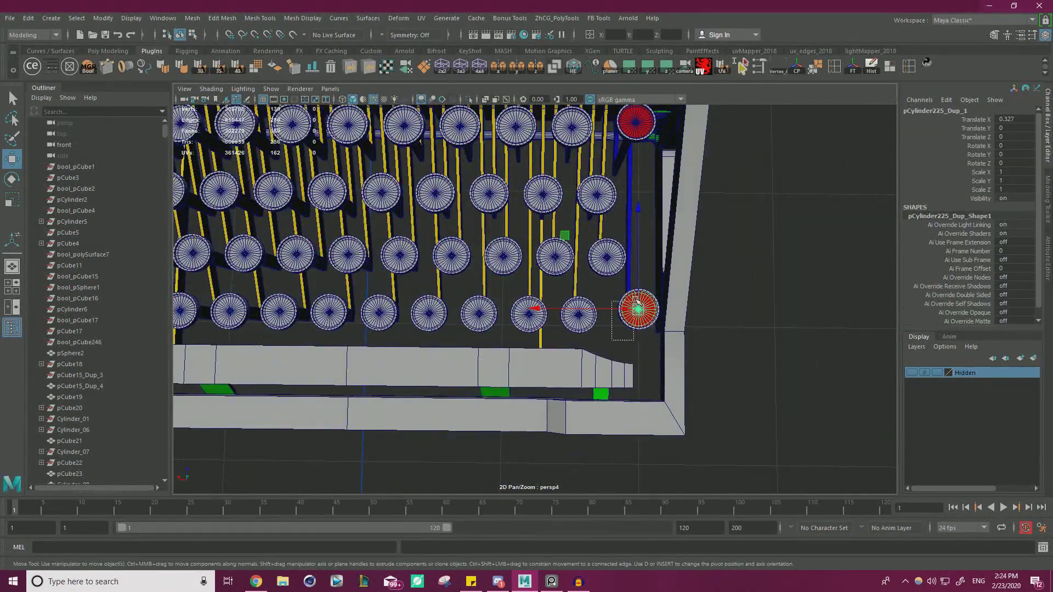
pyautogui.moveTo(736, 286); pyautogui.dragTo(766, 383, button='right')
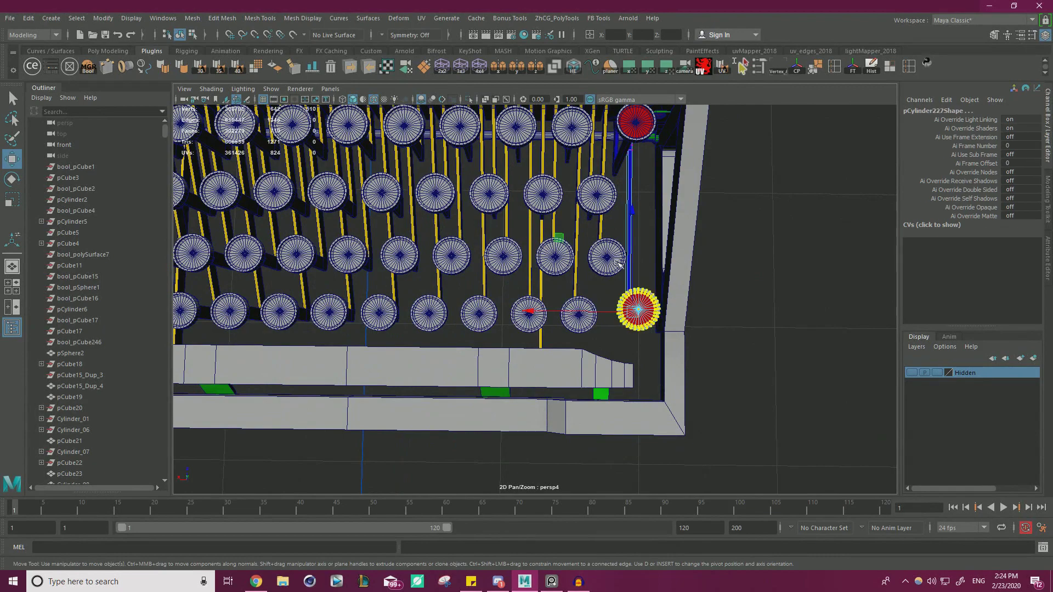
pyautogui.keyDown('alt'); pyautogui.moveTo(680, 287); pyautogui.dragTo(541, 334); pyautogui.keyUp('alt')
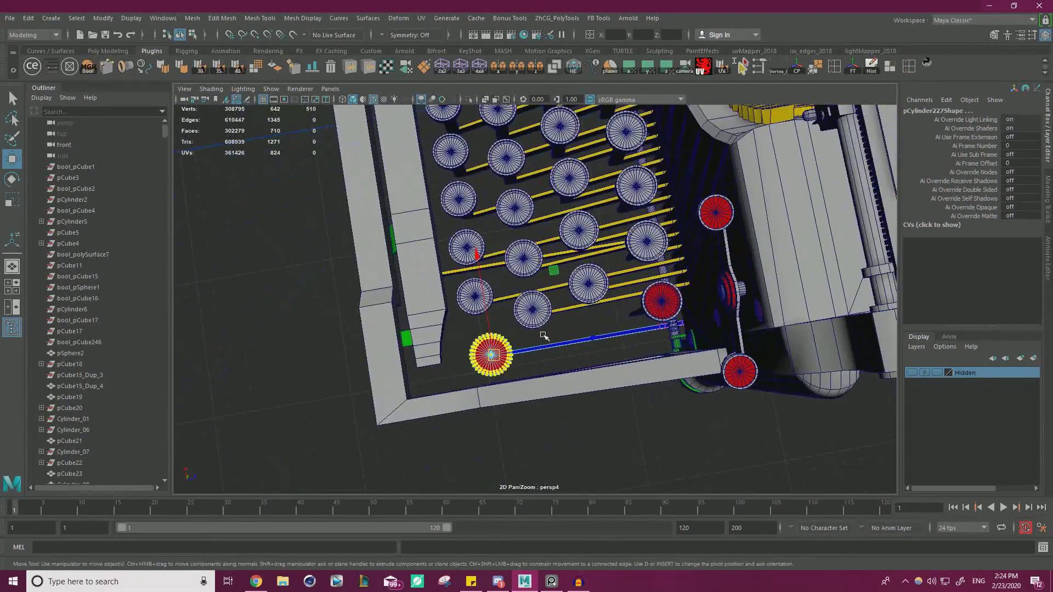
pyautogui.keyDown('alt'); pyautogui.moveTo(633, 339); pyautogui.dragTo(602, 265); pyautogui.keyUp('alt')
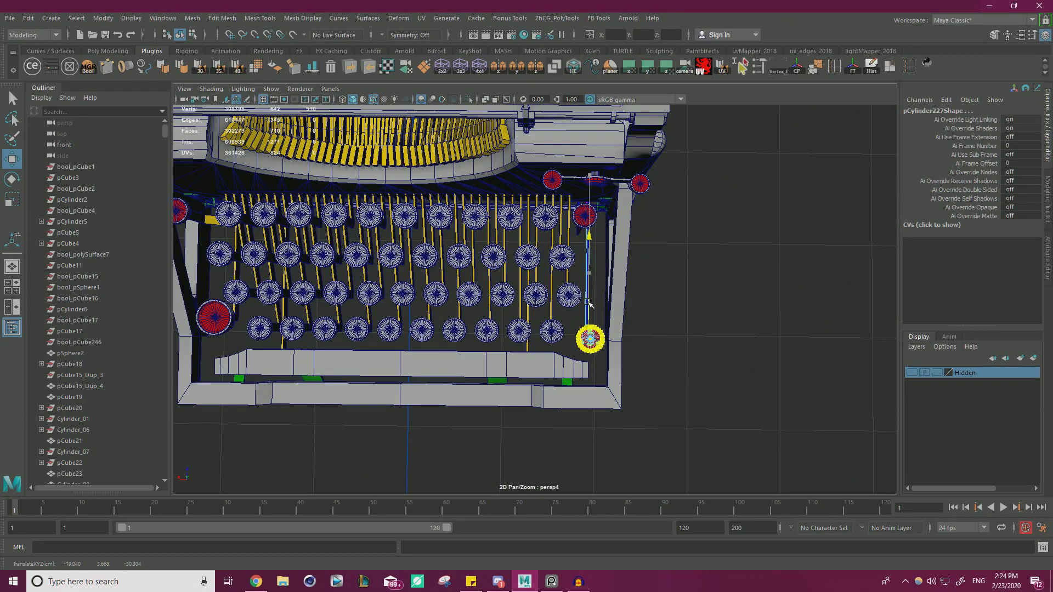
pyautogui.moveTo(661, 316)
pyautogui.keyDown('alt'); pyautogui.mouseDown()
pyautogui.moveTo(653, 305)
pyautogui.moveTo(705, 280)
pyautogui.moveTo(728, 249)
pyautogui.moveTo(665, 253)
pyautogui.moveTo(693, 298)
pyautogui.moveTo(668, 305)
pyautogui.mouseUp(); pyautogui.keyUp('alt')
pyautogui.keyDown('alt'); pyautogui.moveTo(667, 306); pyautogui.dragTo(750, 329, button='right'); pyautogui.keyUp('alt')
pyautogui.keyDown('alt'); pyautogui.moveTo(749, 328); pyautogui.dragTo(636, 311, button='middle'); pyautogui.keyUp('alt')
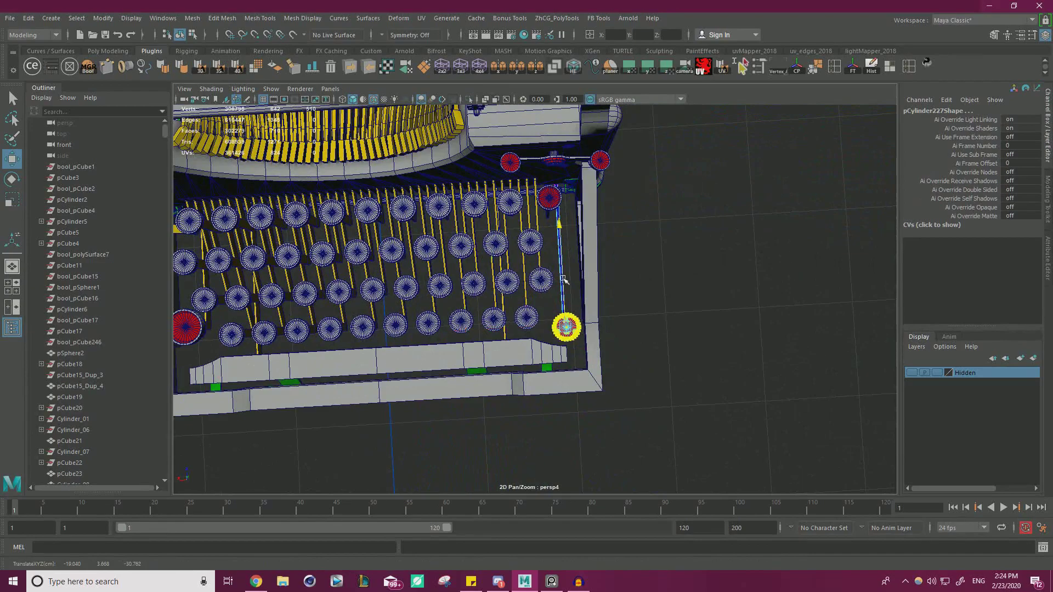
pyautogui.moveTo(668, 277); pyautogui.dragTo(707, 249, button='right')
pyautogui.click(707, 248)
# Review the whole typewriter from the side and switch to the reference image board to find the photos of the side mechanism
pyautogui.keyDown('alt'); pyautogui.moveTo(686, 279); pyautogui.dragTo(655, 218); pyautogui.keyUp('alt')
pyautogui.keyDown('alt'); pyautogui.moveTo(655, 218); pyautogui.dragTo(435, 232, button='right'); pyautogui.keyUp('alt')
pyautogui.keyDown('alt'); pyautogui.moveTo(435, 232); pyautogui.dragTo(678, 281); pyautogui.keyUp('alt')
pyautogui.keyDown('alt'); pyautogui.moveTo(677, 281); pyautogui.dragTo(699, 281, button='middle'); pyautogui.keyUp('alt')
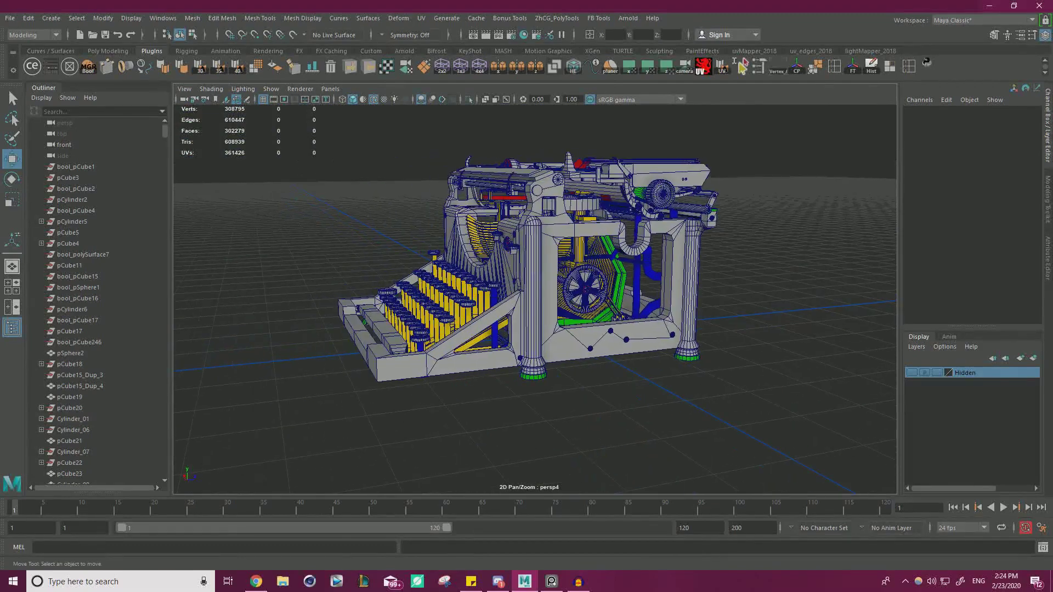
pyautogui.hotkey('alt', 'Tab')
pyautogui.scroll(-6, 537, 209)
pyautogui.moveTo(242, 220); pyautogui.dragTo(180, 287, button='middle')
pyautogui.moveTo(431, 230); pyautogui.dragTo(723, 209, button='right')
pyautogui.moveTo(755, 201); pyautogui.dragTo(482, 268, button='middle')
pyautogui.scroll(4, 707, 255)
pyautogui.moveTo(703, 259); pyautogui.dragTo(671, 268, button='middle')
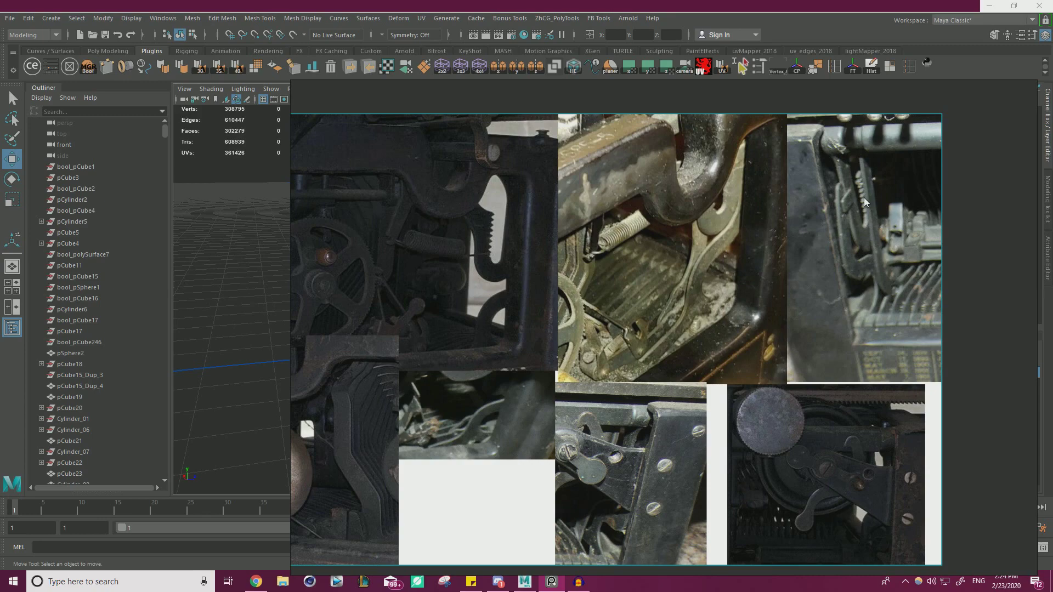
# Examine the bent levers and springs inside the side frame in the reference photos, and move the board aside
pyautogui.scroll(5, 832, 220)
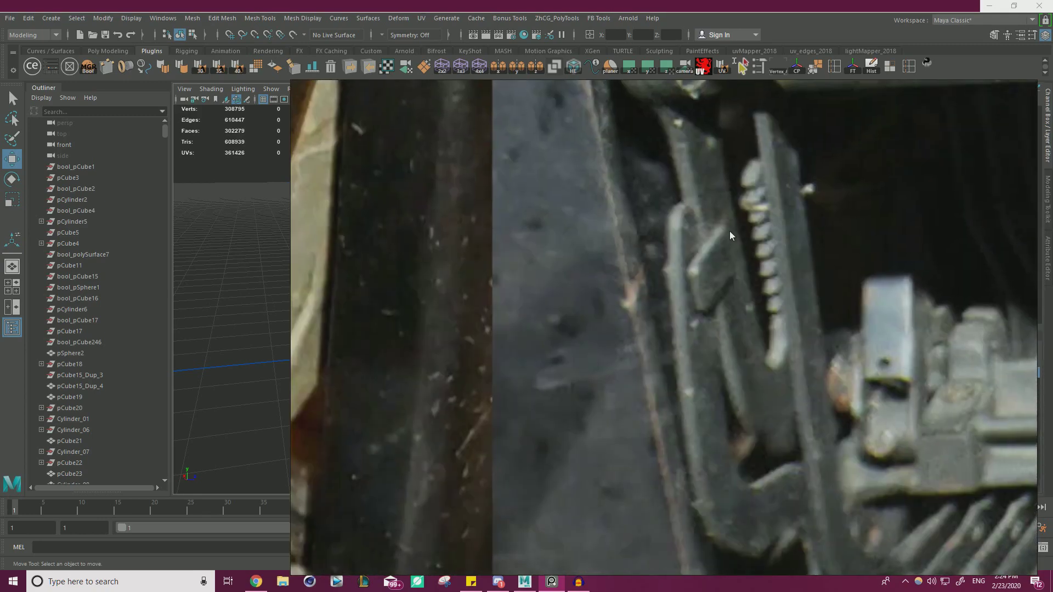
pyautogui.scroll(-4, 713, 291)
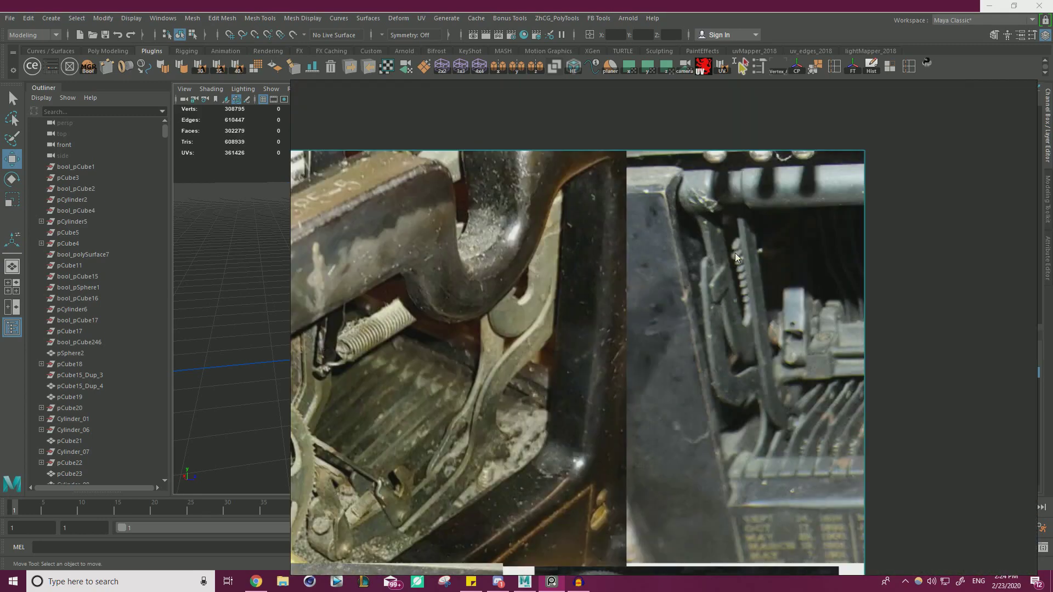
pyautogui.moveTo(430, 309); pyautogui.dragTo(553, 268, button='middle')
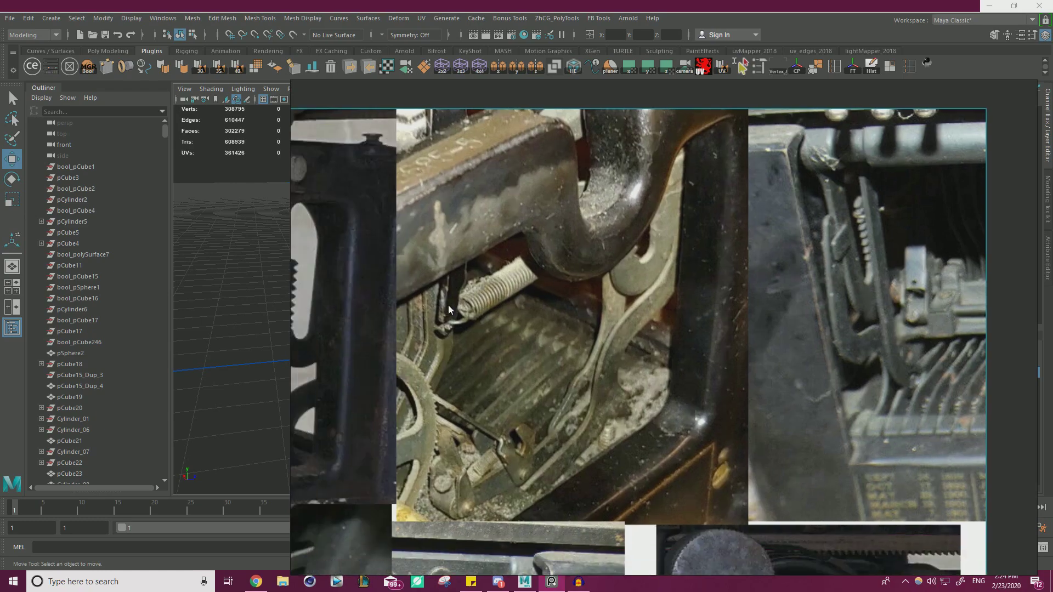
pyautogui.scroll(-3, 601, 319)
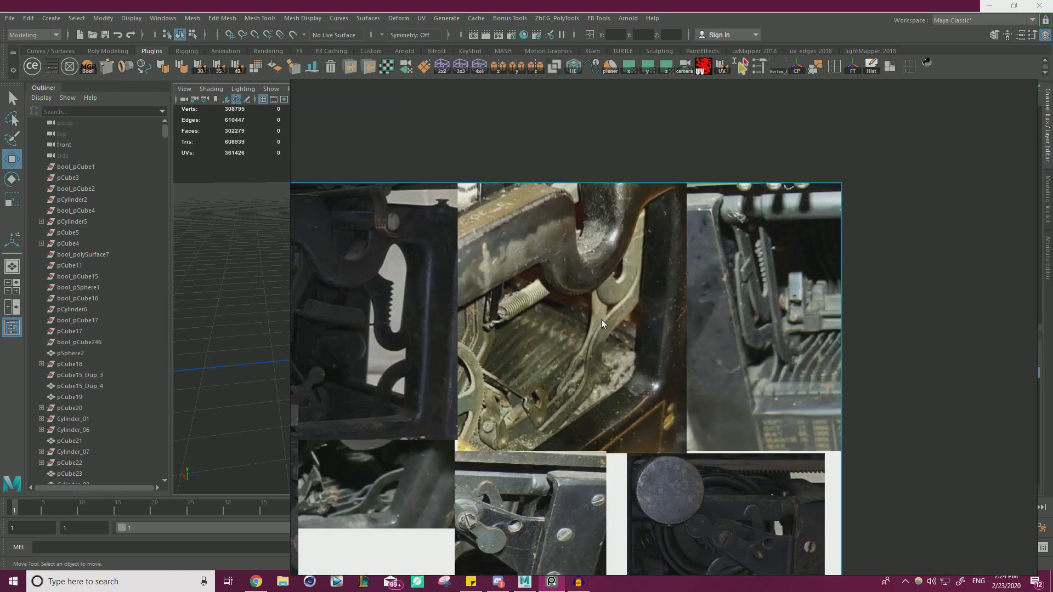
pyautogui.scroll(3, 768, 336)
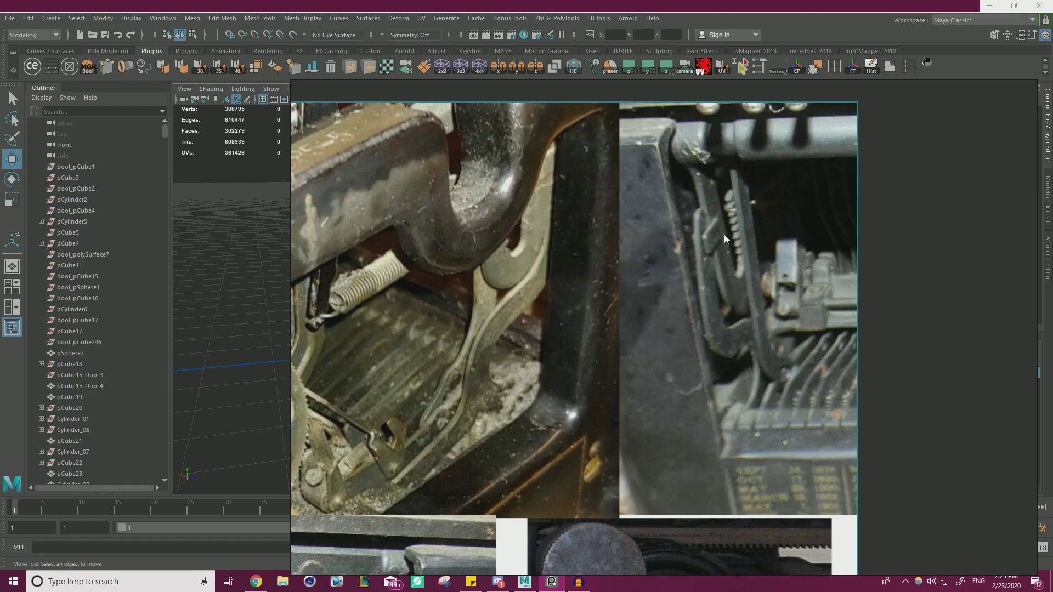
pyautogui.scroll(-3, 737, 232)
pyautogui.moveTo(743, 230); pyautogui.dragTo(0, 188, button='right')
# Select the outermost typebar lever and examine the lever mechanism from the back and from underneath
pyautogui.keyDown('alt'); pyautogui.moveTo(708, 278); pyautogui.dragTo(461, 298); pyautogui.keyUp('alt')
pyautogui.keyDown('alt'); pyautogui.moveTo(494, 307); pyautogui.dragTo(654, 317, button='right'); pyautogui.keyUp('alt')
pyautogui.keyDown('alt'); pyautogui.moveTo(653, 317); pyautogui.dragTo(450, 230); pyautogui.keyUp('alt')
pyautogui.keyDown('alt'); pyautogui.moveTo(449, 230); pyautogui.dragTo(475, 253, button='right'); pyautogui.keyUp('alt')
pyautogui.click(474, 253)
pyautogui.keyDown('alt'); pyautogui.moveTo(476, 253); pyautogui.dragTo(730, 301); pyautogui.keyUp('alt')
pyautogui.click(813, 254)
pyautogui.keyDown('alt'); pyautogui.moveTo(814, 255); pyautogui.dragTo(648, 274); pyautogui.keyUp('alt')
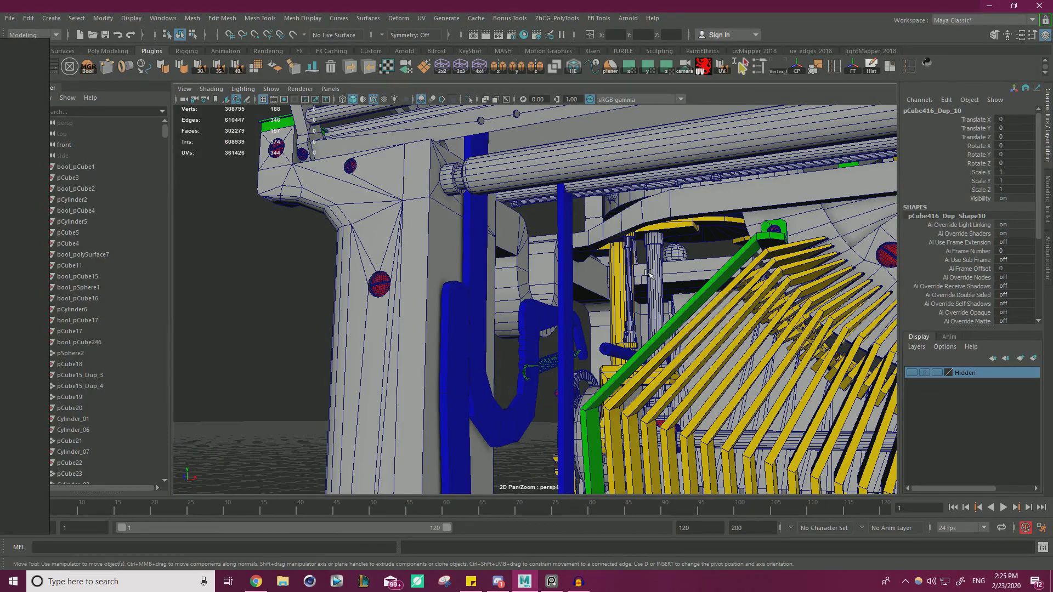
pyautogui.keyDown('alt'); pyautogui.moveTo(657, 248); pyautogui.dragTo(564, 258); pyautogui.keyUp('alt')
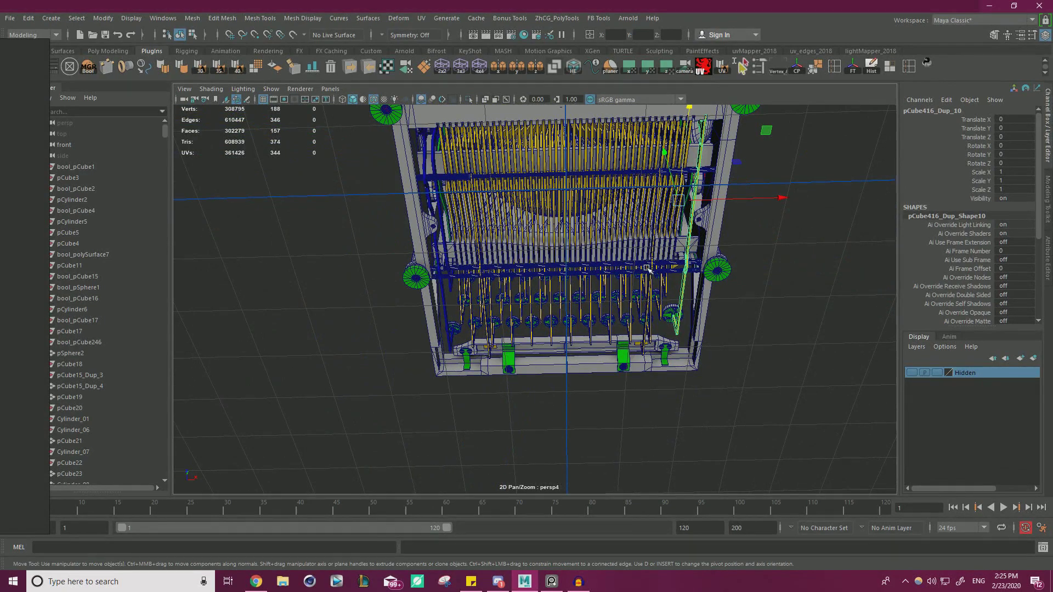
pyautogui.keyDown('alt'); pyautogui.moveTo(709, 244); pyautogui.dragTo(600, 334); pyautogui.keyUp('alt')
pyautogui.keyDown('alt'); pyautogui.moveTo(455, 240); pyautogui.dragTo(585, 249, button='middle'); pyautogui.keyUp('alt')
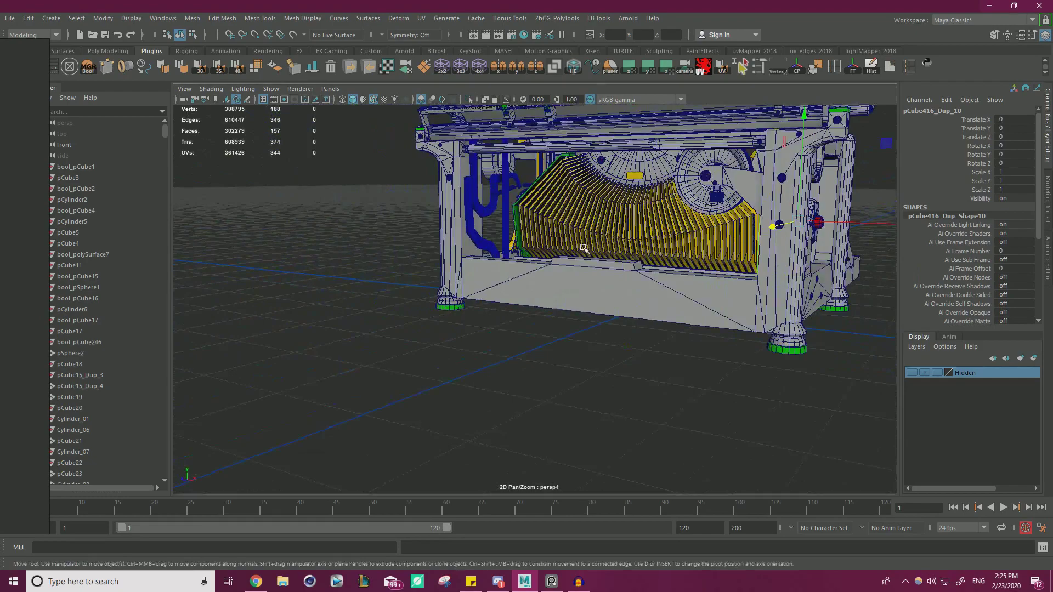
# Duplicate the outermost typebar lever and move the copy to the opposite side of the frame, at about -35.6 in Translate X
pyautogui.scroll(4, 585, 249)
pyautogui.keyDown('alt'); pyautogui.moveTo(537, 211); pyautogui.dragTo(567, 266, button='middle'); pyautogui.keyUp('alt')
pyautogui.keyDown('alt'); pyautogui.moveTo(567, 266); pyautogui.dragTo(544, 321); pyautogui.keyUp('alt')
pyautogui.scroll(-2, 548, 280)
pyautogui.click(534, 443)
pyautogui.click(730, 325)
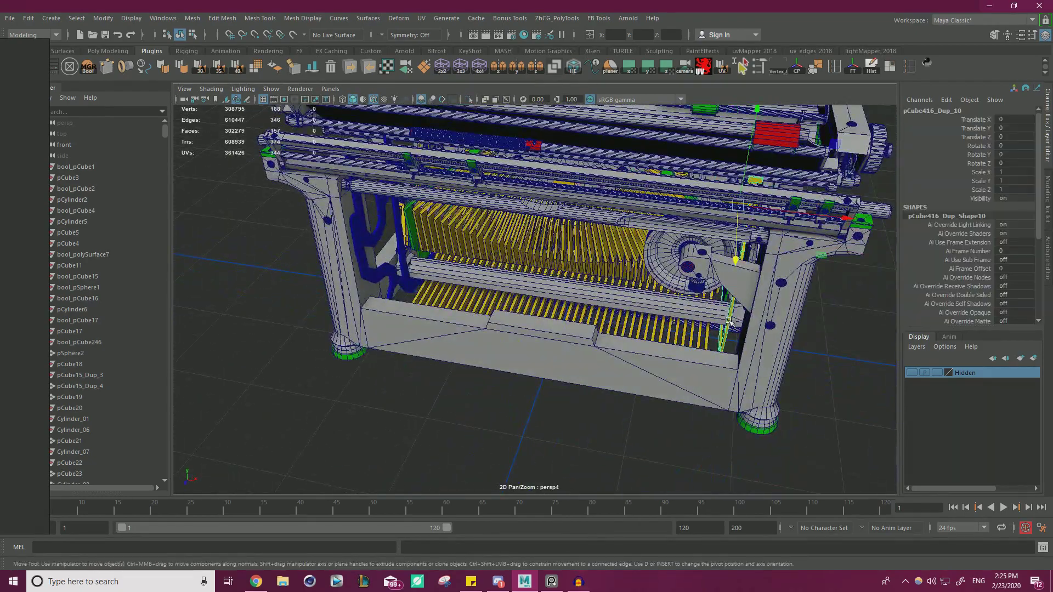
pyautogui.moveTo(846, 218); pyautogui.dragTo(560, 260)
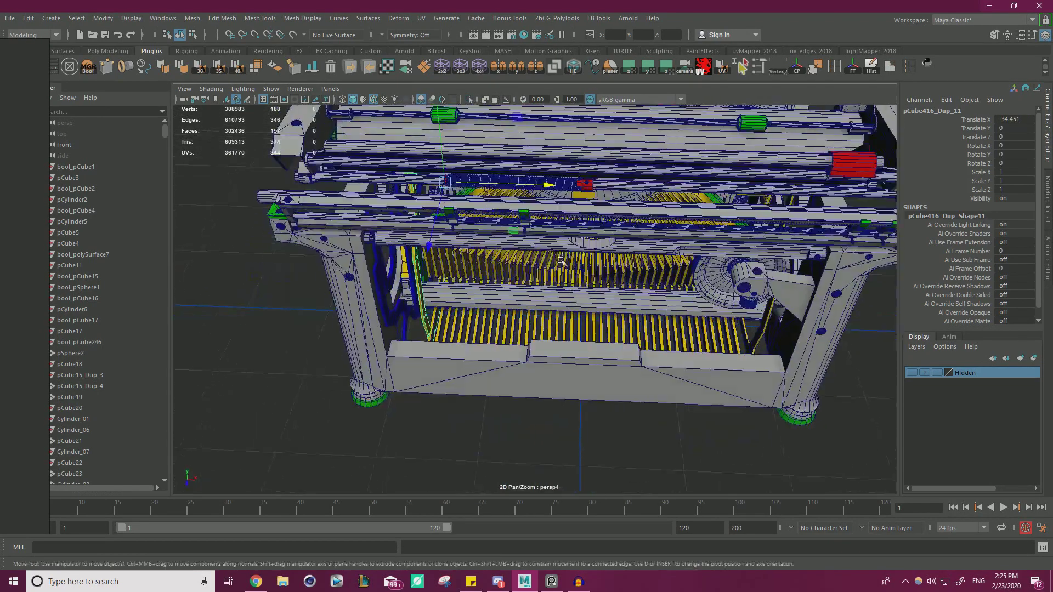
pyautogui.scroll(5, 560, 261)
pyautogui.keyDown('alt'); pyautogui.moveTo(428, 181); pyautogui.dragTo(502, 237, button='middle'); pyautogui.keyUp('alt')
pyautogui.scroll(2, 502, 237)
pyautogui.moveTo(548, 138); pyautogui.dragTo(529, 140)
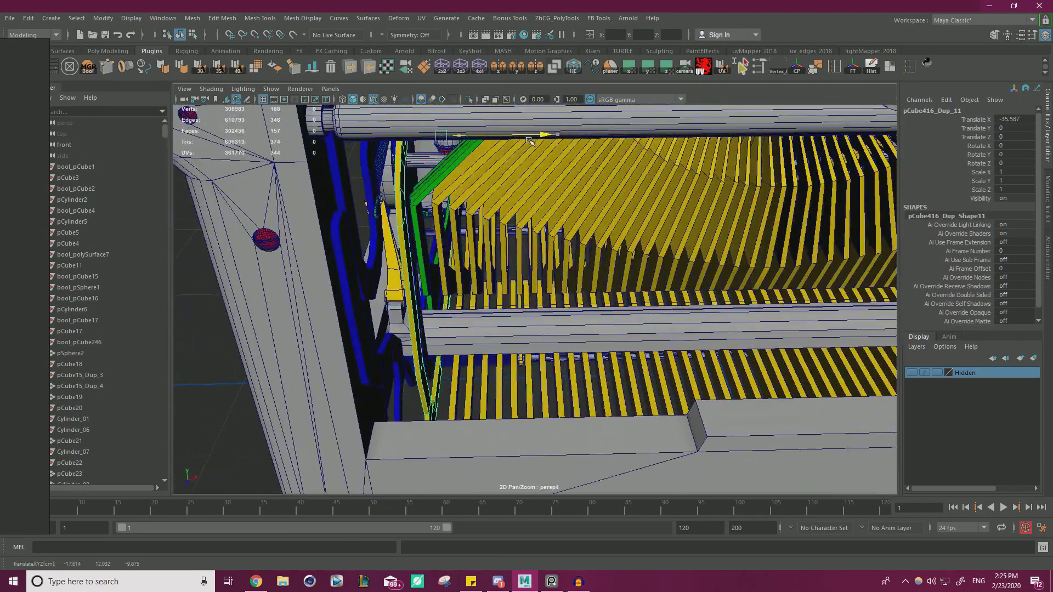
# Delete the old blue lever beneath the rear red key cap and set the duplicated lever at -35.02 in Translate X
pyautogui.keyDown('shift'); pyautogui.click(398, 177); pyautogui.keyUp('shift')
pyautogui.scroll(-5, 399, 177)
pyautogui.keyDown('alt'); pyautogui.moveTo(399, 177); pyautogui.dragTo(472, 296); pyautogui.keyUp('alt')
pyautogui.keyDown('alt'); pyautogui.moveTo(473, 296); pyautogui.dragTo(597, 305, button='right'); pyautogui.keyUp('alt')
pyautogui.scroll(4, 598, 305)
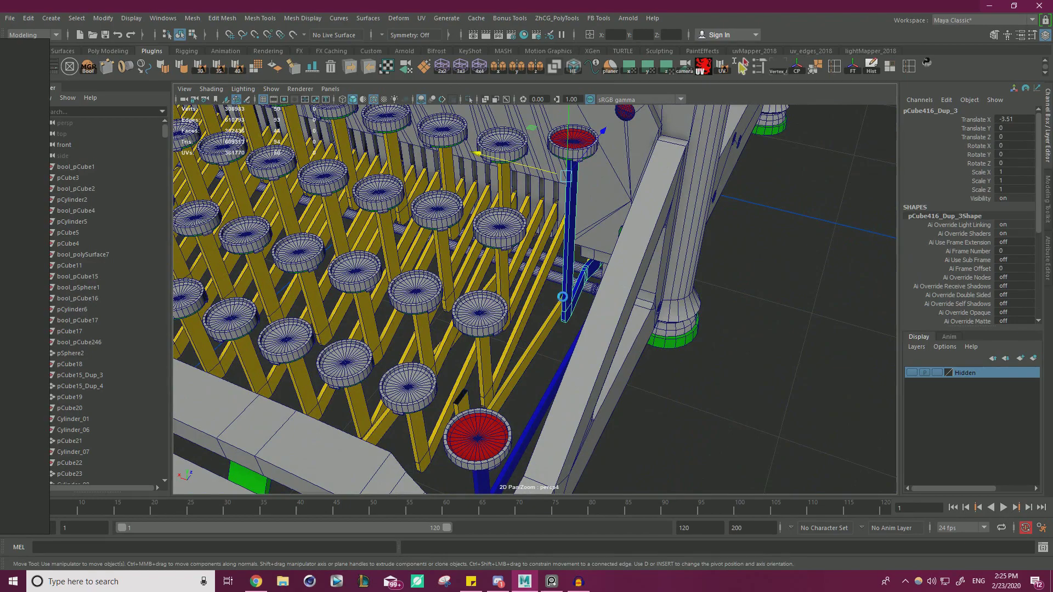
pyautogui.click(570, 307)
pyautogui.click(553, 319)
# Isolate the duplicated lever together with the rear red key cap
pyautogui.keyDown('alt'); pyautogui.moveTo(575, 190); pyautogui.dragTo(571, 239); pyautogui.keyUp('alt')
pyautogui.keyDown('alt'); pyautogui.moveTo(571, 239); pyautogui.dragTo(610, 224, button='right'); pyautogui.keyUp('alt')
pyautogui.keyDown('alt'); pyautogui.moveTo(611, 223); pyautogui.dragTo(647, 212); pyautogui.keyUp('alt')
pyautogui.keyDown('alt'); pyautogui.moveTo(647, 211); pyautogui.dragTo(665, 212, button='middle'); pyautogui.keyUp('alt')
pyautogui.keyDown('alt'); pyautogui.moveTo(665, 212); pyautogui.dragTo(598, 286); pyautogui.keyUp('alt')
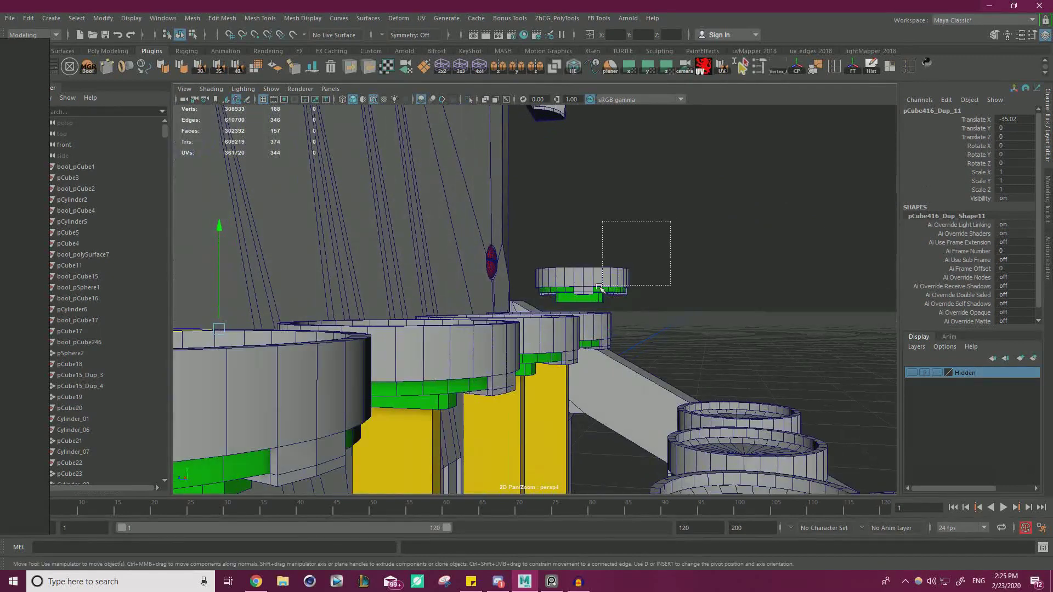
pyautogui.click(469, 99)
pyautogui.keyDown('alt'); pyautogui.moveTo(435, 228); pyautogui.dragTo(709, 133); pyautogui.keyUp('alt')
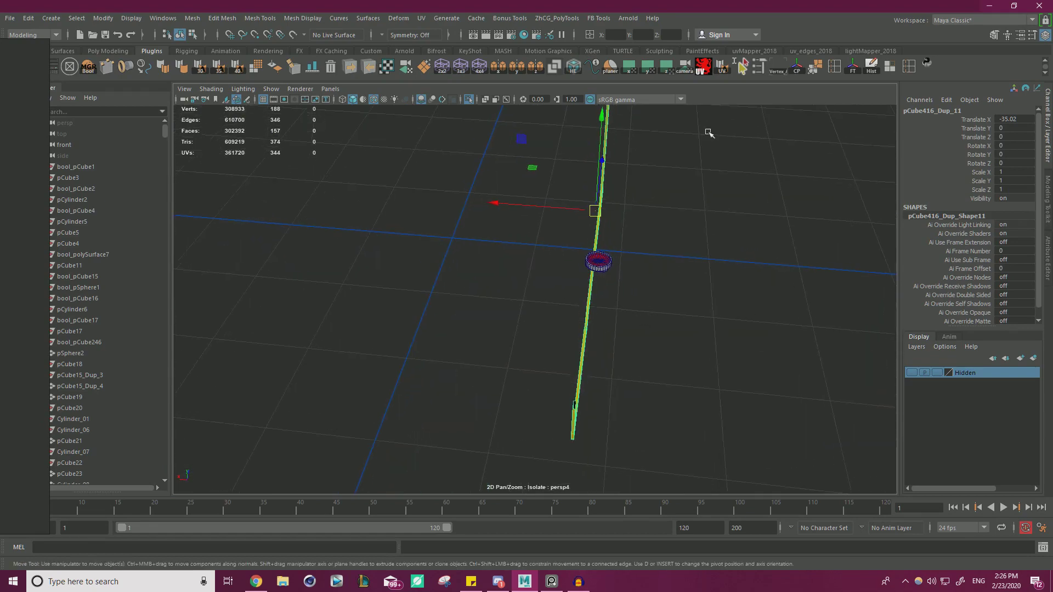
# Reposition the vertices of the duplicated lever's front upright lengthwise toward the key cap, using a pivot at the upright's top corner
pyautogui.moveTo(595, 265); pyautogui.dragTo(543, 265, button='right')
pyautogui.moveTo(636, 380); pyautogui.dragTo(636, 380)
pyautogui.keyDown('alt'); pyautogui.moveTo(636, 381); pyautogui.dragTo(434, 344); pyautogui.keyUp('alt')
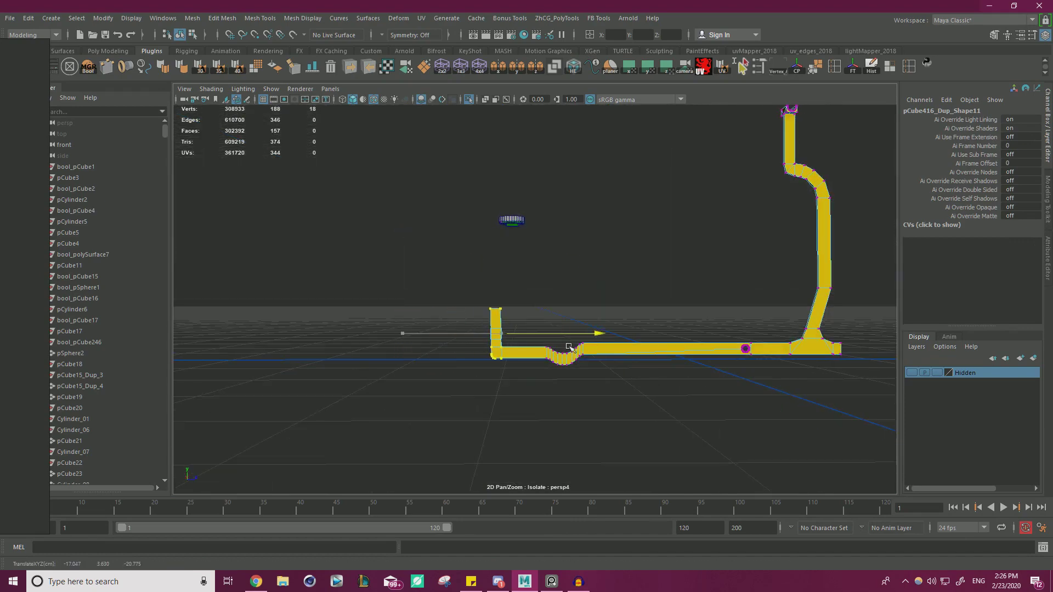
pyautogui.scroll(6, 569, 347)
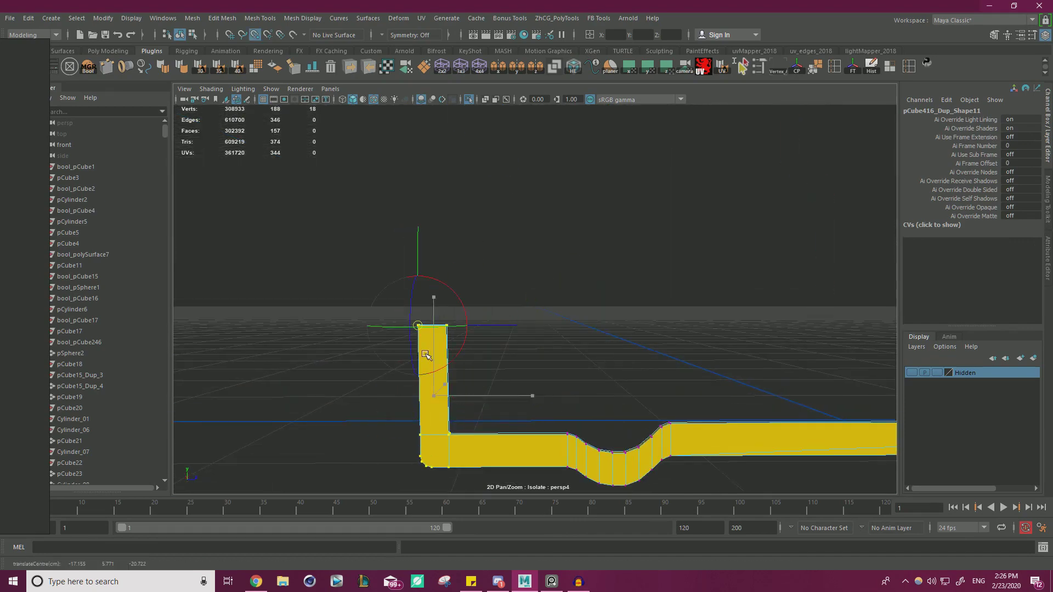
pyautogui.keyDown('alt'); pyautogui.moveTo(437, 347); pyautogui.dragTo(533, 203); pyautogui.keyUp('alt')
pyautogui.keyDown('alt'); pyautogui.moveTo(503, 130); pyautogui.dragTo(603, 356); pyautogui.keyUp('alt')
# Select all the lever's vertices, place the pivot on the upright's top corner and move the lever sideways toward the key cap
pyautogui.moveTo(525, 430); pyautogui.dragTo(703, 123)
pyautogui.keyDown('alt'); pyautogui.moveTo(653, 257); pyautogui.dragTo(749, 418); pyautogui.keyUp('alt')
pyautogui.scroll(4, 750, 418)
pyautogui.keyDown('alt'); pyautogui.moveTo(749, 418); pyautogui.dragTo(685, 391, button='middle'); pyautogui.keyUp('alt')
pyautogui.scroll(3, 685, 391)
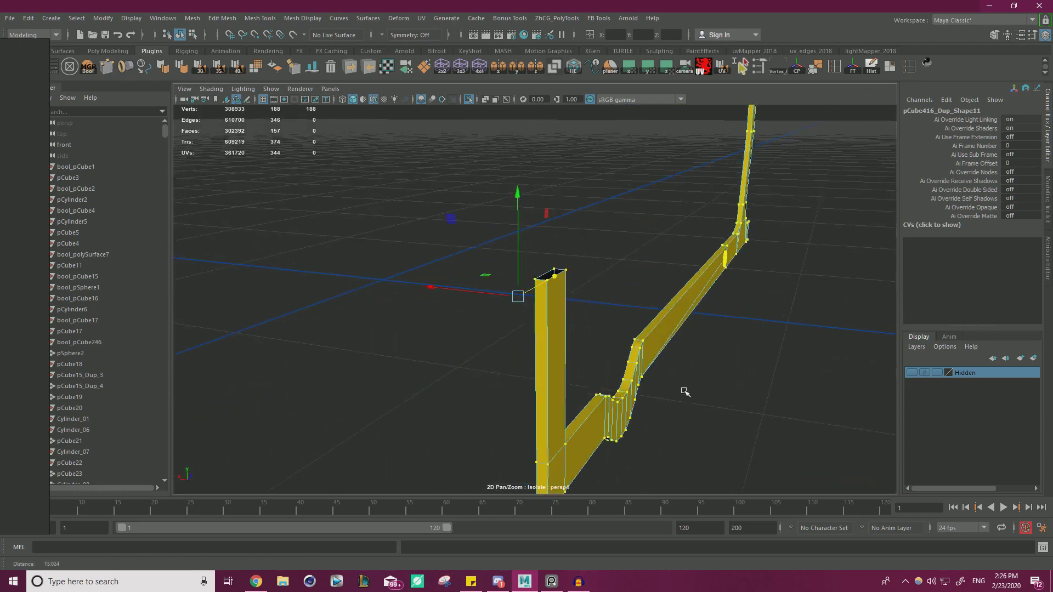
pyautogui.keyDown('alt'); pyautogui.moveTo(685, 391); pyautogui.dragTo(611, 358, button='right'); pyautogui.keyUp('alt')
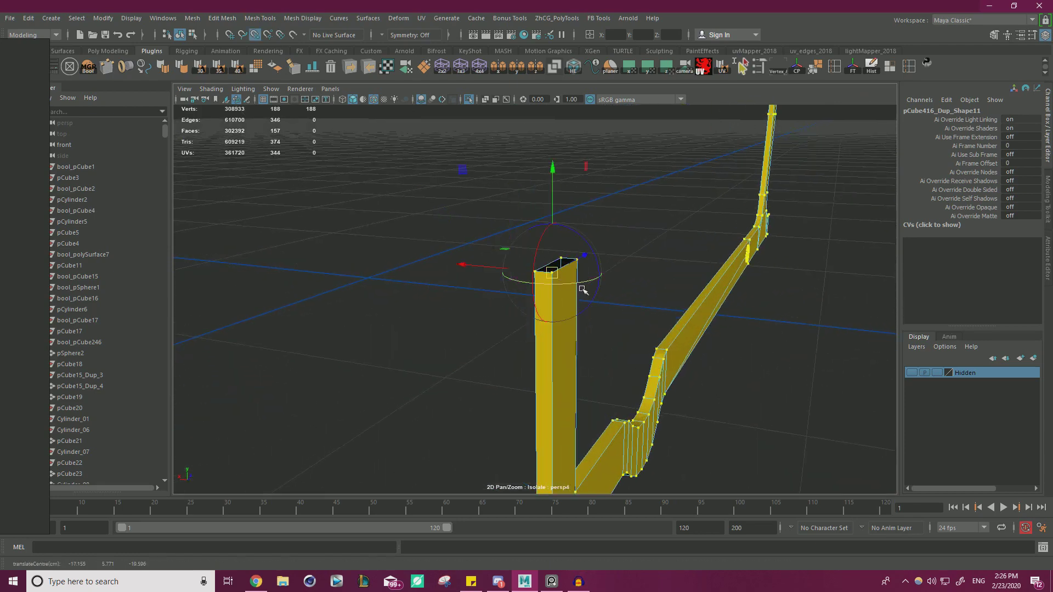
pyautogui.keyDown('alt'); pyautogui.moveTo(597, 322); pyautogui.dragTo(594, 167); pyautogui.keyUp('alt')
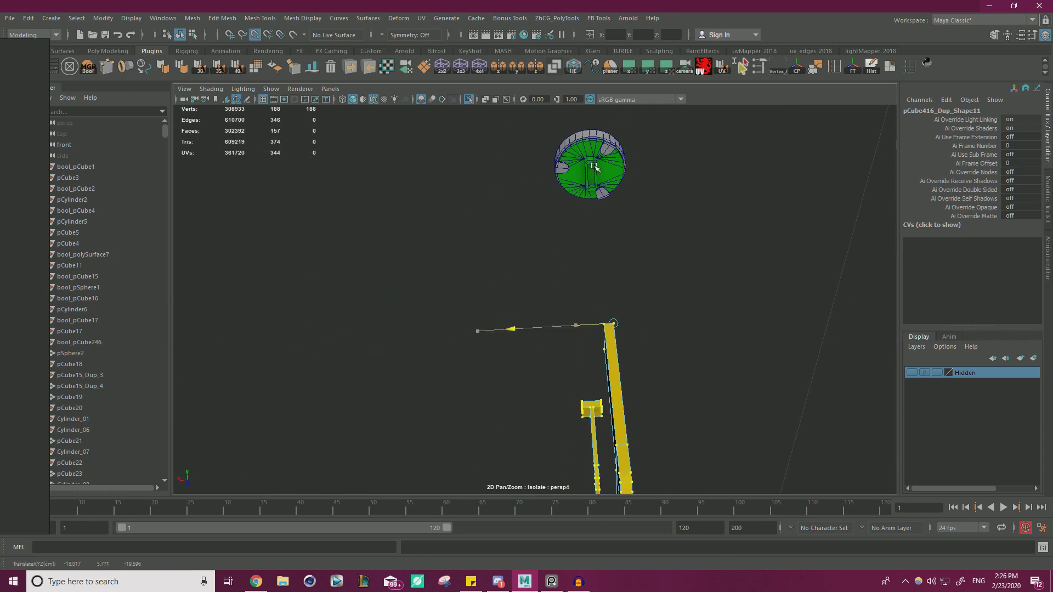
# Raise the four top vertices of the lever's front upright to meet the mount under the key cap
pyautogui.keyDown('alt'); pyautogui.moveTo(606, 303); pyautogui.dragTo(600, 144); pyautogui.keyUp('alt')
pyautogui.press('f')
pyautogui.keyDown('alt'); pyautogui.moveTo(615, 275); pyautogui.dragTo(470, 265); pyautogui.keyUp('alt')
pyautogui.scroll(-12, 470, 265)
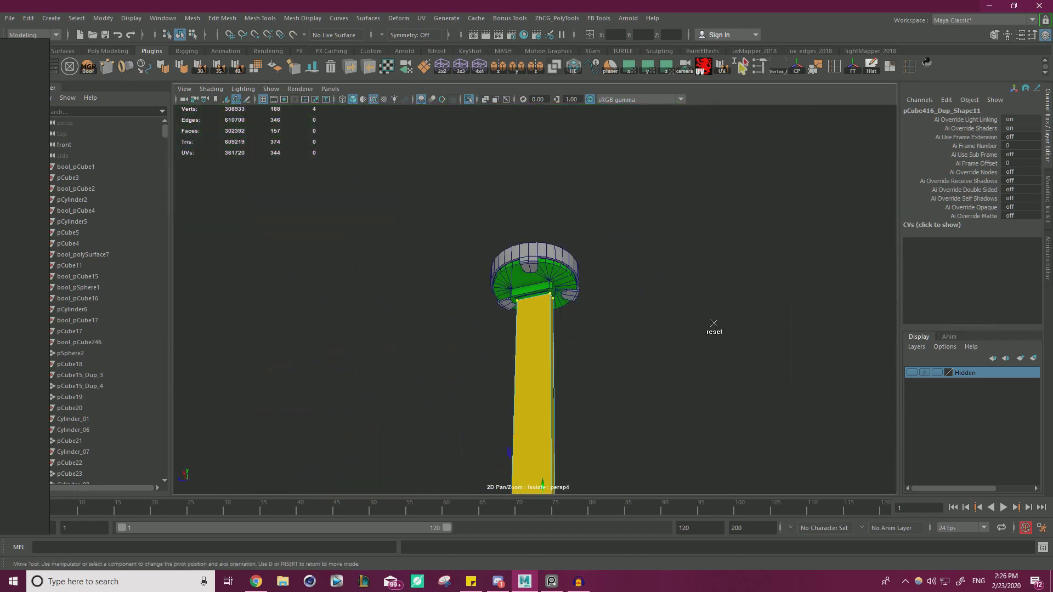
pyautogui.scroll(5, 550, 263)
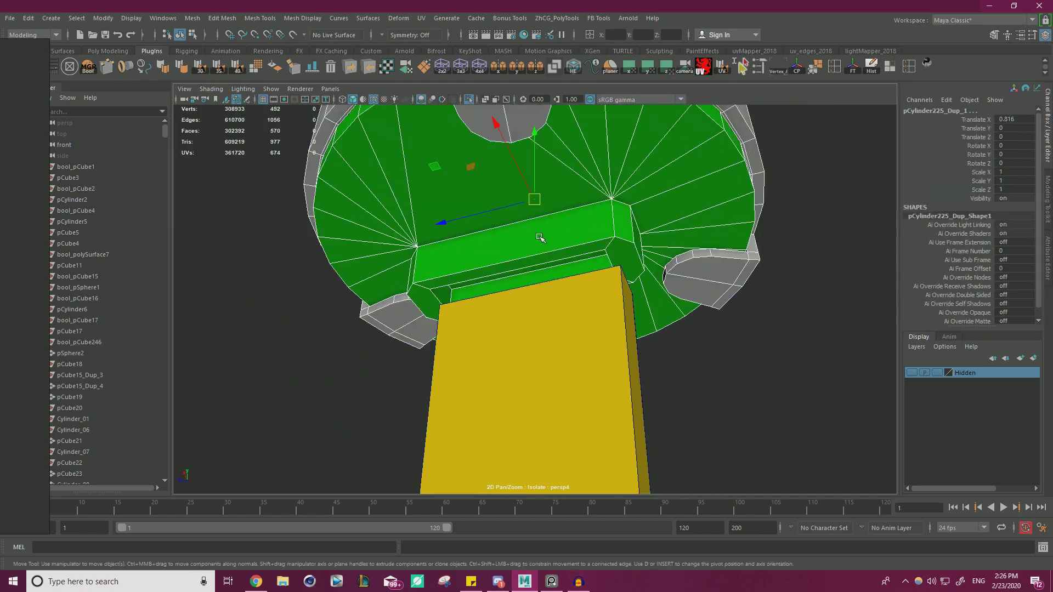
pyautogui.moveTo(532, 255); pyautogui.dragTo(539, 231)
pyautogui.scroll(-8, 566, 241)
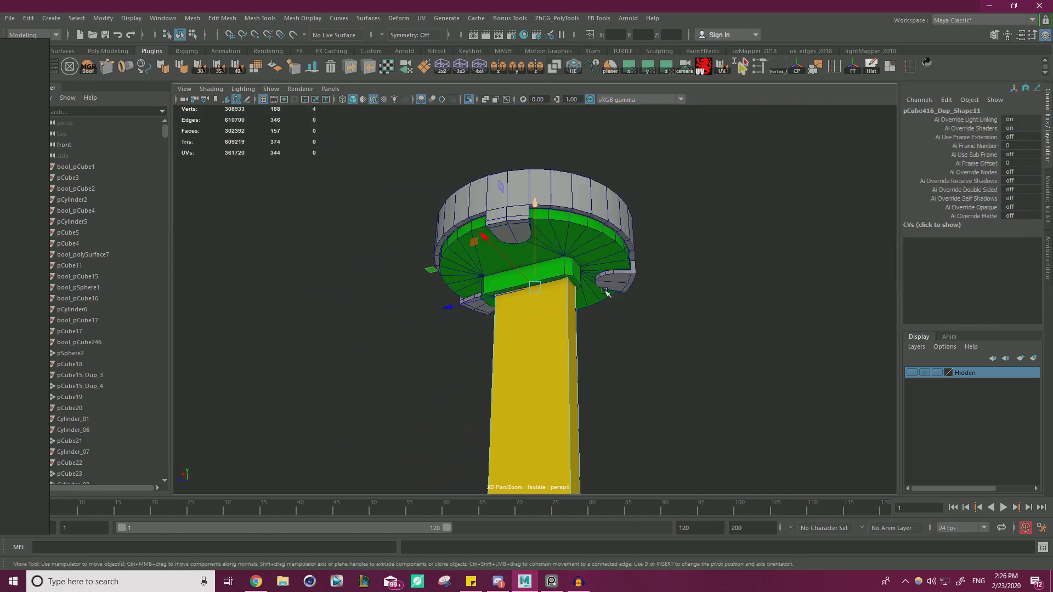
pyautogui.keyDown('alt'); pyautogui.moveTo(604, 291); pyautogui.dragTo(376, 305, button='right'); pyautogui.keyUp('alt')
pyautogui.keyDown('alt'); pyautogui.moveTo(376, 306); pyautogui.dragTo(584, 356); pyautogui.keyUp('alt')
pyautogui.moveTo(560, 245); pyautogui.dragTo(559, 245)
# Select all of the lever's vertices and move the pivot up to the top of its front upright
pyautogui.keyDown('alt'); pyautogui.moveTo(565, 249); pyautogui.dragTo(719, 341, button='right'); pyautogui.keyUp('alt')
pyautogui.keyDown('alt'); pyautogui.moveTo(595, 395); pyautogui.dragTo(618, 399); pyautogui.keyUp('alt')
pyautogui.keyDown('alt'); pyautogui.moveTo(618, 400); pyautogui.dragTo(460, 334, button='right'); pyautogui.keyUp('alt')
pyautogui.moveTo(704, 429); pyautogui.dragTo(366, 163)
pyautogui.keyDown('alt'); pyautogui.moveTo(477, 225); pyautogui.dragTo(654, 306, button='right'); pyautogui.keyUp('alt')
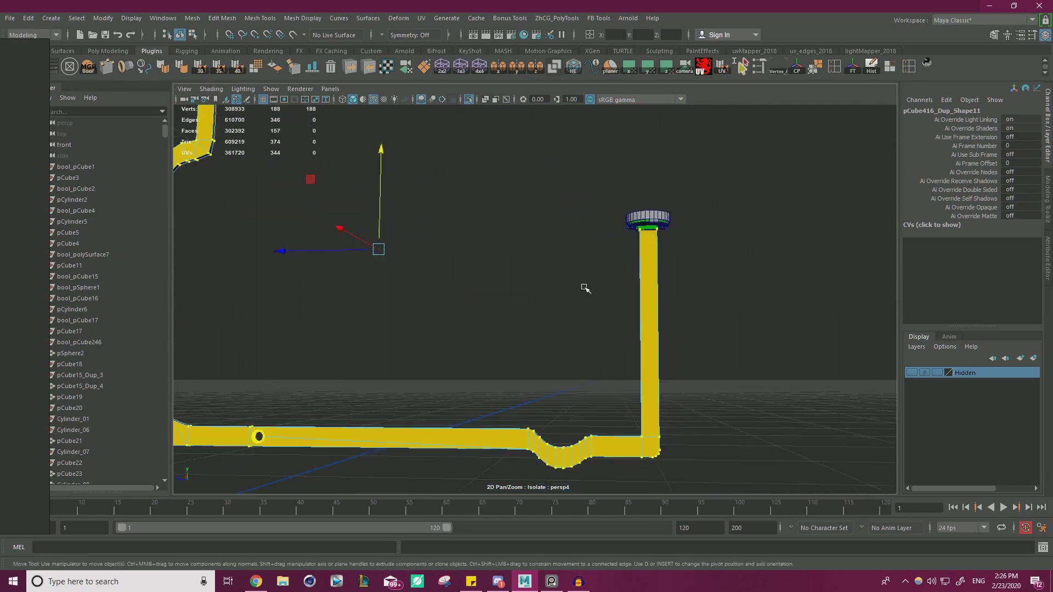
pyautogui.keyDown('alt'); pyautogui.moveTo(590, 243); pyautogui.dragTo(581, 206); pyautogui.keyUp('alt')
pyautogui.keyDown('alt'); pyautogui.moveTo(581, 206); pyautogui.dragTo(650, 260, button='right'); pyautogui.keyUp('alt')
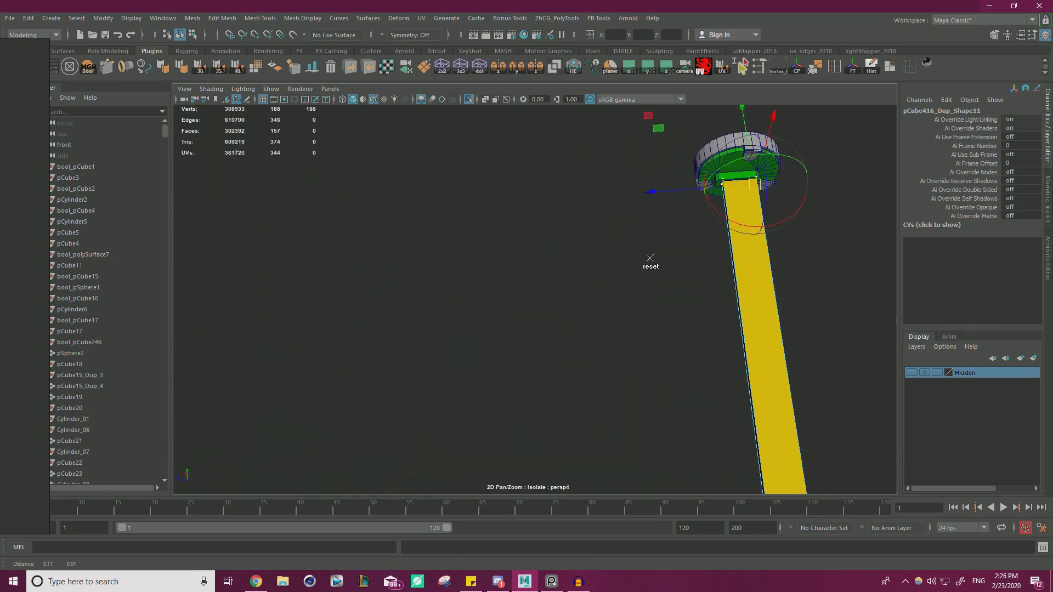
# Nudge all of the lever's vertices sideways to line up the top of its front upright with the mount under the key cap
pyautogui.keyDown('alt'); pyautogui.moveTo(651, 260); pyautogui.dragTo(504, 304, button='middle'); pyautogui.keyUp('alt')
pyautogui.keyDown('alt'); pyautogui.moveTo(505, 304); pyautogui.dragTo(608, 189, button='right'); pyautogui.keyUp('alt')
pyautogui.keyDown('alt'); pyautogui.moveTo(607, 190); pyautogui.dragTo(529, 306, button='middle'); pyautogui.keyUp('alt')
pyautogui.keyDown('alt'); pyautogui.moveTo(530, 306); pyautogui.dragTo(665, 282, button='right'); pyautogui.keyUp('alt')
pyautogui.keyDown('alt'); pyautogui.moveTo(665, 282); pyautogui.dragTo(565, 310); pyautogui.keyUp('alt')
pyautogui.keyDown('alt'); pyautogui.moveTo(565, 310); pyautogui.dragTo(652, 324, button='right'); pyautogui.keyUp('alt')
pyautogui.keyDown('alt'); pyautogui.moveTo(651, 324); pyautogui.dragTo(623, 169, button='middle'); pyautogui.keyUp('alt')
pyautogui.press('4')
pyautogui.keyDown('alt'); pyautogui.moveTo(620, 294); pyautogui.dragTo(620, 340); pyautogui.keyUp('alt')
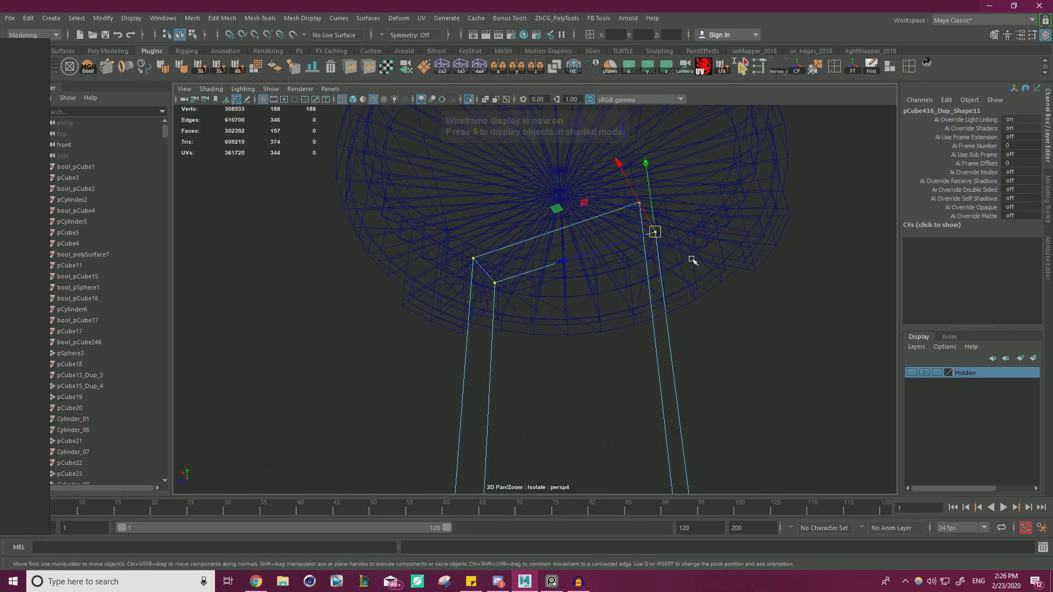
pyautogui.press('5')
pyautogui.keyDown('alt'); pyautogui.moveTo(685, 253); pyautogui.dragTo(641, 214); pyautogui.keyUp('alt')
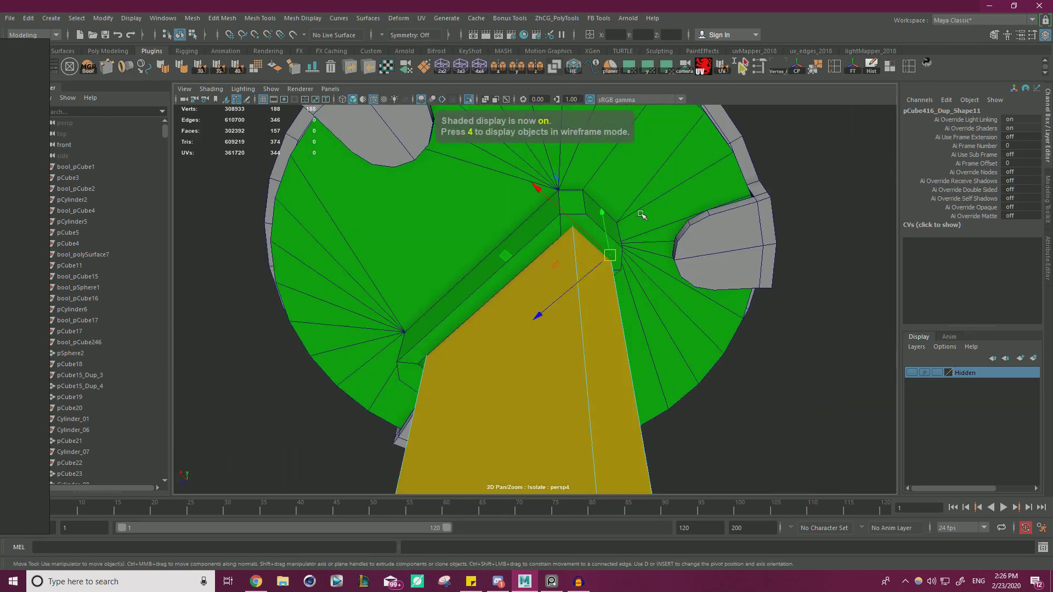
pyautogui.moveTo(590, 273); pyautogui.dragTo(595, 273)
# Show the whole typewriter again and select the vertices at the lower bend of the lever's front upright
pyautogui.keyDown('alt'); pyautogui.moveTo(668, 264); pyautogui.dragTo(749, 329); pyautogui.keyUp('alt')
pyautogui.keyDown('alt'); pyautogui.moveTo(749, 329); pyautogui.dragTo(472, 304, button='right'); pyautogui.keyUp('alt')
pyautogui.keyDown('alt'); pyautogui.moveTo(471, 305); pyautogui.dragTo(430, 334); pyautogui.keyUp('alt')
pyautogui.scroll(-3, 451, 315)
pyautogui.keyDown('alt'); pyautogui.moveTo(575, 268); pyautogui.dragTo(459, 281); pyautogui.keyUp('alt')
pyautogui.moveTo(567, 237); pyautogui.dragTo(609, 222, button='right')
pyautogui.moveTo(539, 240); pyautogui.dragTo(597, 415)
pyautogui.click(469, 100)
pyautogui.keyDown('alt'); pyautogui.moveTo(554, 246); pyautogui.dragTo(593, 201); pyautogui.keyUp('alt')
pyautogui.keyDown('alt'); pyautogui.moveTo(630, 253); pyautogui.dragTo(484, 218); pyautogui.keyUp('alt')
pyautogui.keyDown('alt'); pyautogui.moveTo(484, 218); pyautogui.dragTo(711, 372, button='right'); pyautogui.keyUp('alt')
pyautogui.keyDown('alt'); pyautogui.moveTo(674, 252); pyautogui.dragTo(622, 279, button='right'); pyautogui.keyUp('alt')
pyautogui.keyDown('alt'); pyautogui.moveTo(623, 280); pyautogui.dragTo(538, 269); pyautogui.keyUp('alt')
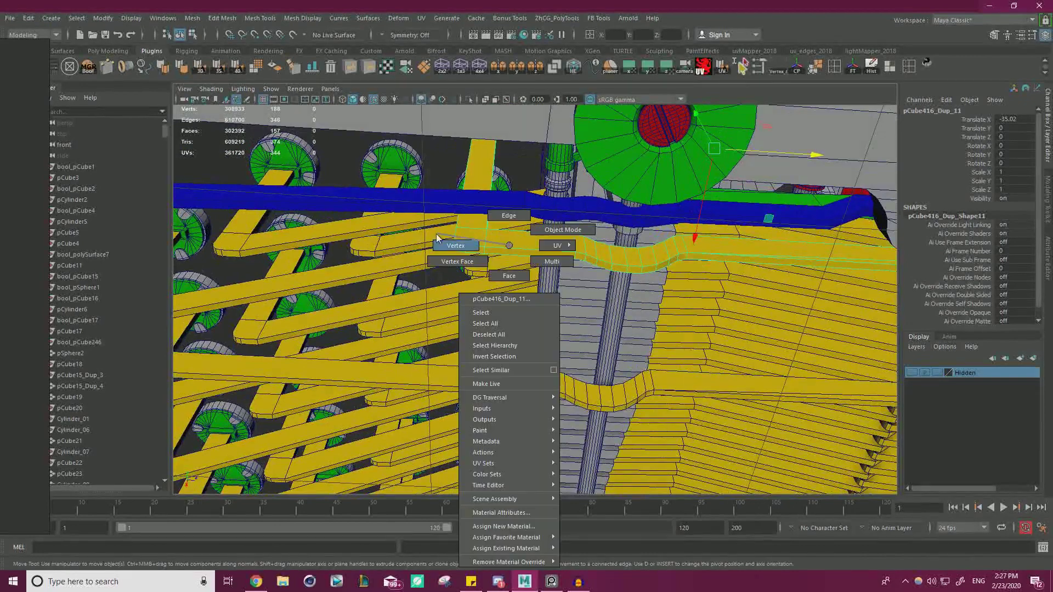
pyautogui.moveTo(437, 237); pyautogui.dragTo(442, 244, button='right')
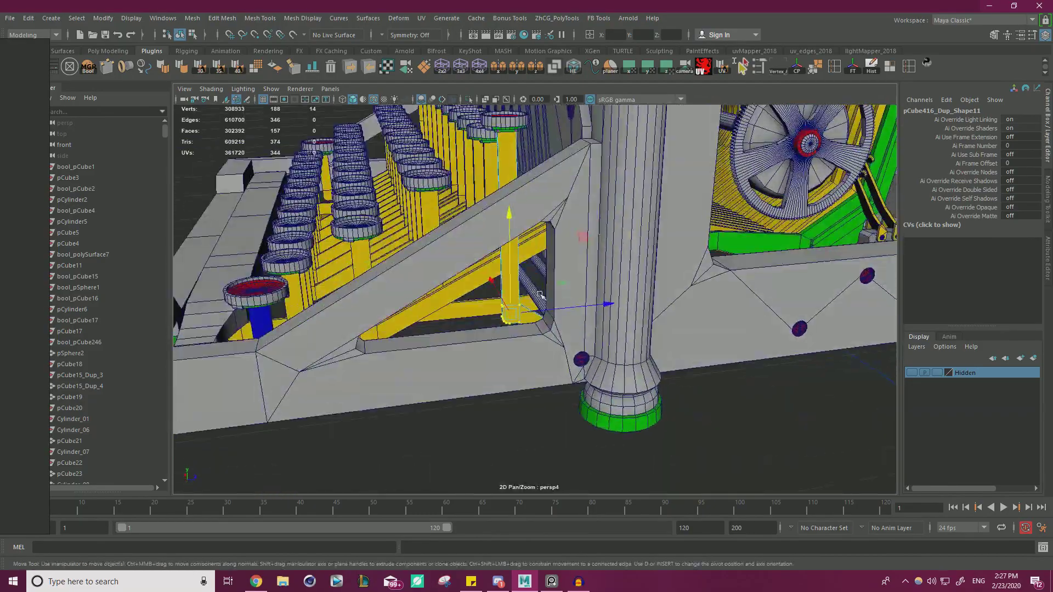
pyautogui.keyDown('alt'); pyautogui.moveTo(540, 295); pyautogui.dragTo(663, 355); pyautogui.keyUp('alt')
pyautogui.keyDown('alt'); pyautogui.moveTo(611, 228); pyautogui.dragTo(588, 304, button='middle'); pyautogui.keyUp('alt')
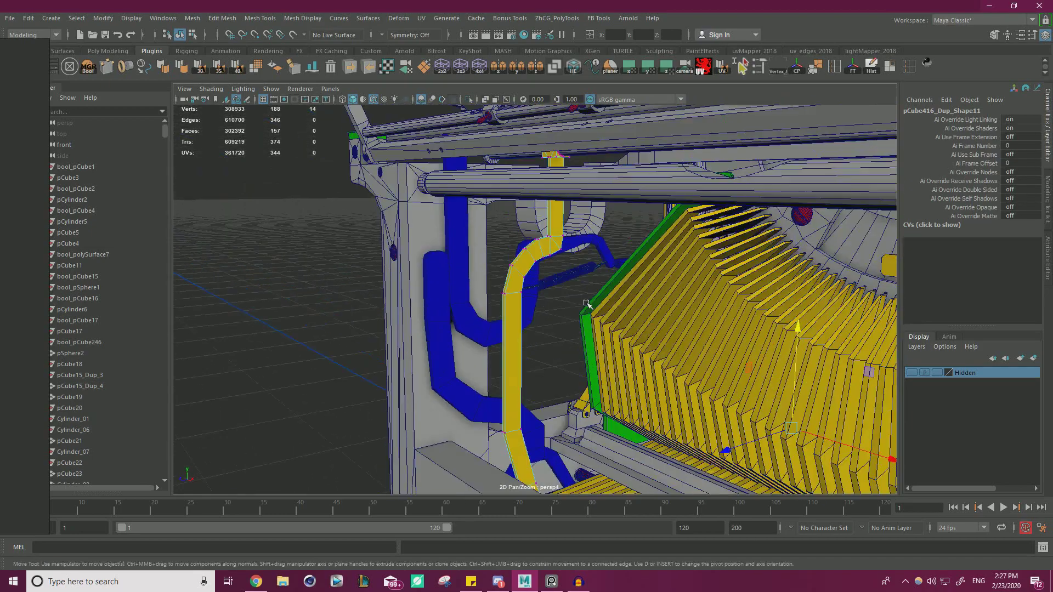
# Select the faces of the lever's bent rear arm, from the horizontal bar up to the straight upper piece, and delete them
pyautogui.keyDown('alt'); pyautogui.moveTo(587, 303); pyautogui.dragTo(567, 204); pyautogui.keyUp('alt')
pyautogui.moveTo(559, 199); pyautogui.dragTo(552, 241, button='right')
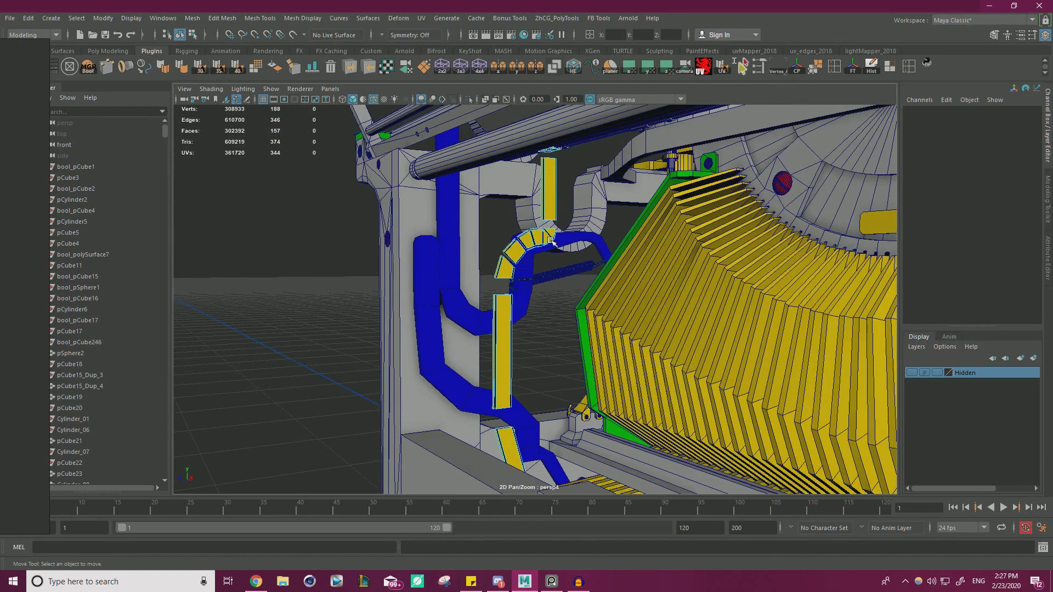
pyautogui.press('4')
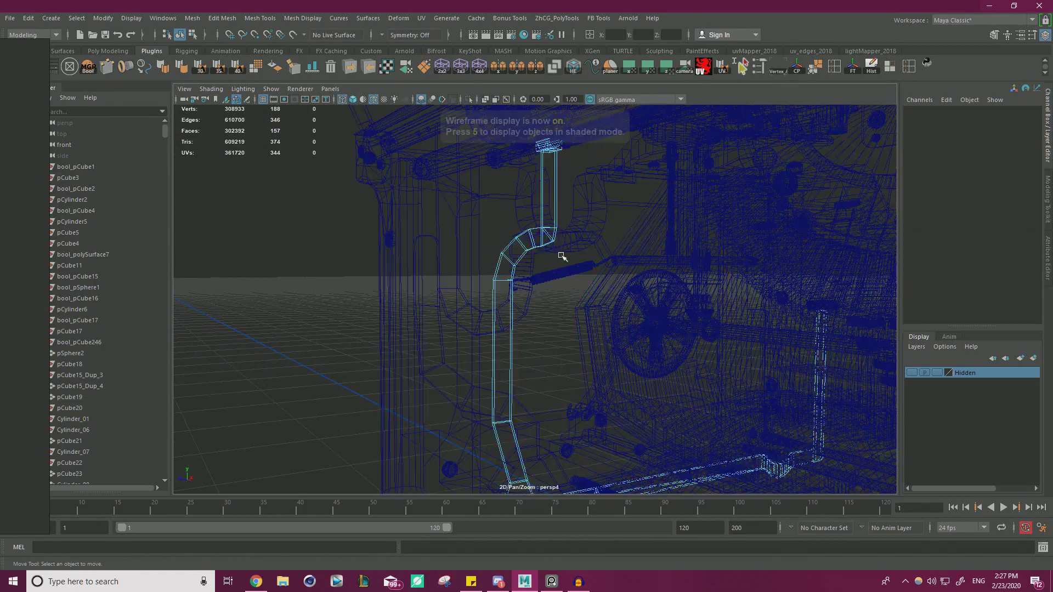
pyautogui.scroll(-3, 492, 295)
pyautogui.moveTo(517, 363); pyautogui.dragTo(566, 224)
pyautogui.keyDown('alt'); pyautogui.moveTo(561, 292); pyautogui.dragTo(561, 258, button='middle'); pyautogui.keyUp('alt')
pyautogui.keyDown('ctrl'); pyautogui.moveTo(652, 444); pyautogui.dragTo(563, 367); pyautogui.keyUp('ctrl')
pyautogui.moveTo(521, 185); pyautogui.dragTo(571, 189)
pyautogui.hotkey('ctrl', 'z')
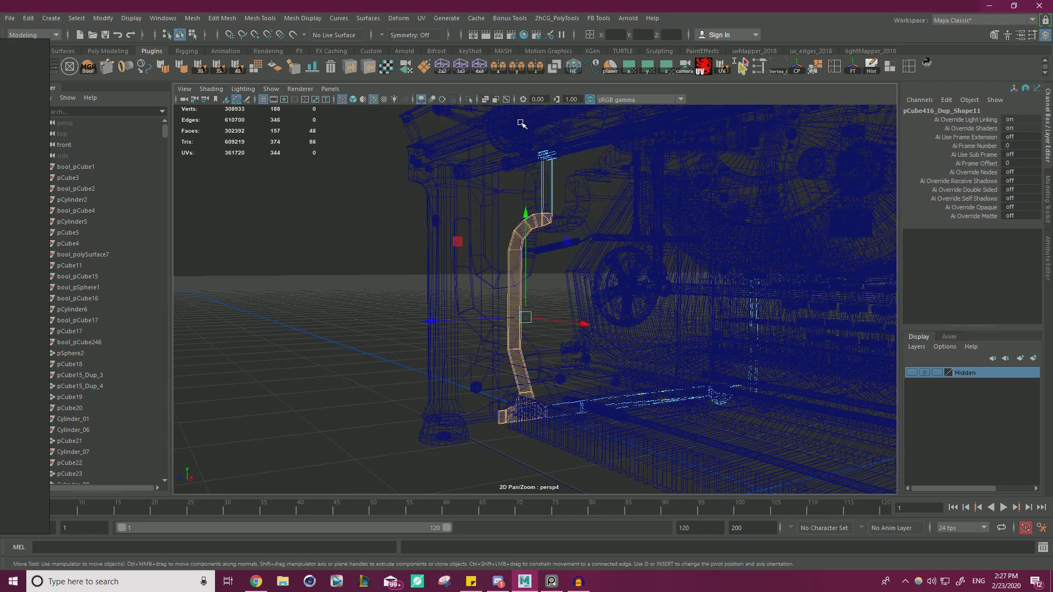
pyautogui.press('Delete')
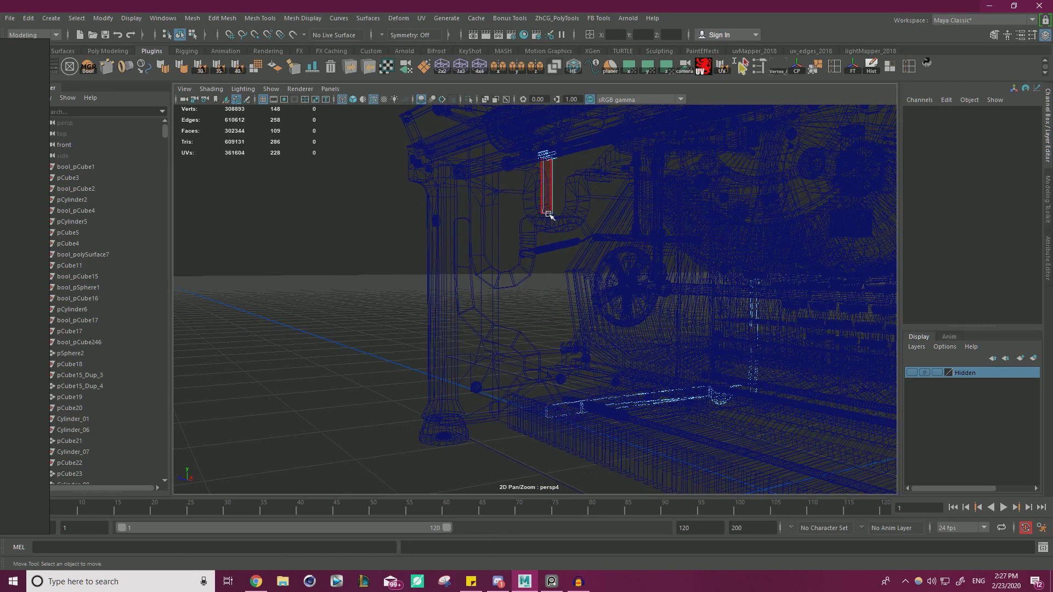
pyautogui.keyDown('alt'); pyautogui.moveTo(551, 390); pyautogui.dragTo(534, 394); pyautogui.keyUp('alt')
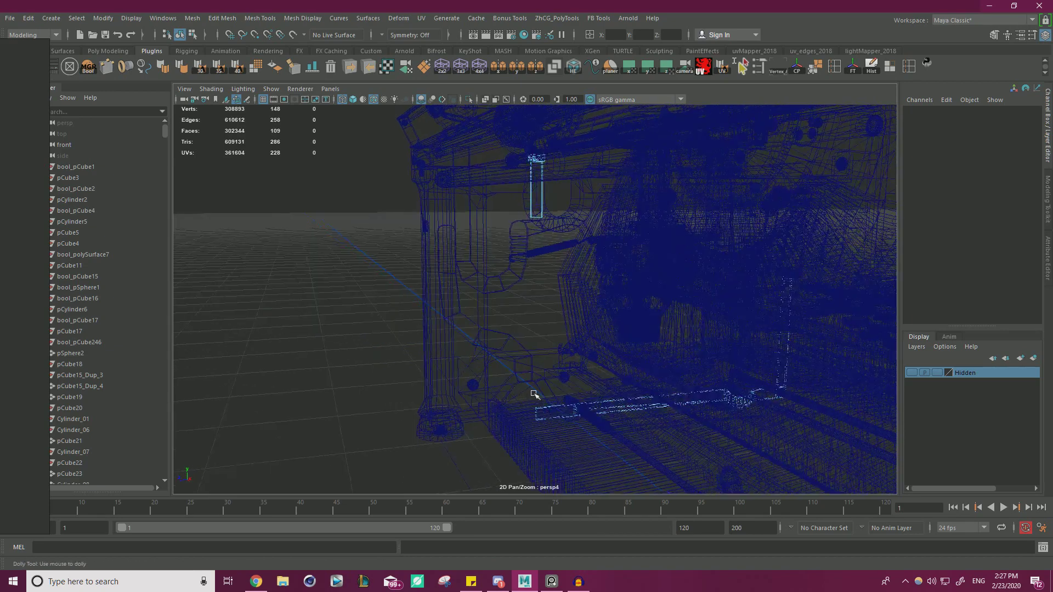
pyautogui.scroll(1, 527, 384)
pyautogui.moveTo(321, 231); pyautogui.dragTo(372, 206, button='right')
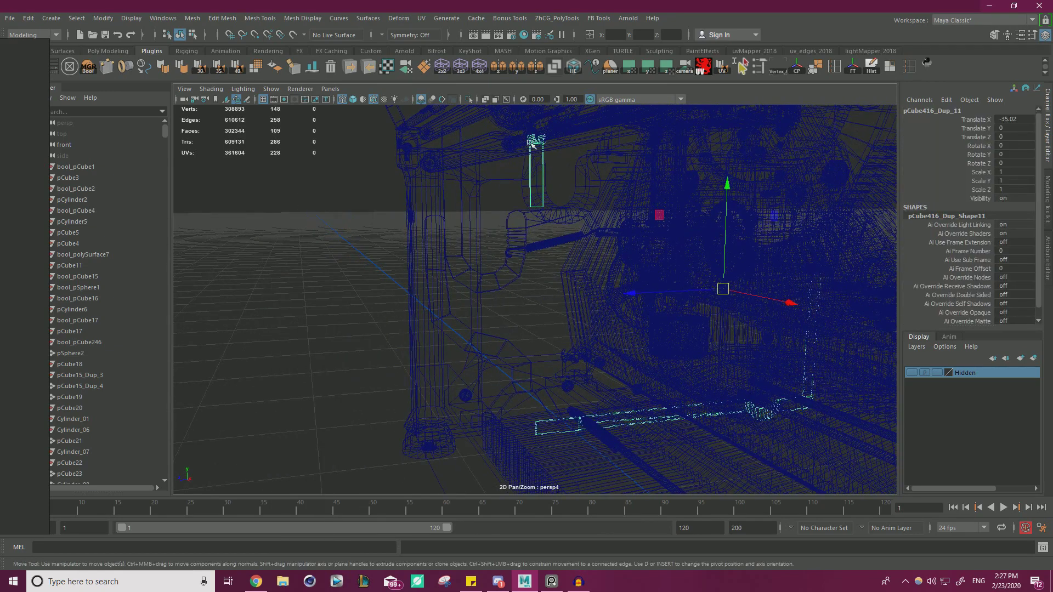
# Isolate the lever and snap the four end vertices of its horizontal bar lengthwise in line with the remaining upper upright piece
pyautogui.click(469, 99)
pyautogui.keyDown('alt'); pyautogui.moveTo(522, 212); pyautogui.dragTo(526, 223); pyautogui.keyUp('alt')
pyautogui.scroll(1, 525, 224)
pyautogui.moveTo(502, 265); pyautogui.dragTo(442, 268, button='right')
pyautogui.moveTo(452, 347); pyautogui.dragTo(514, 425)
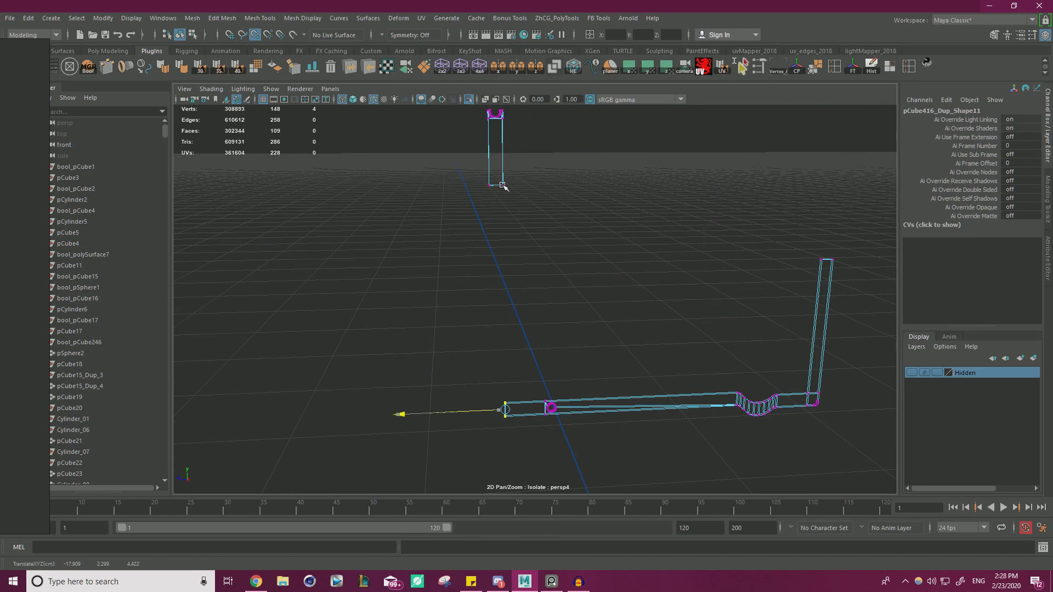
pyautogui.scroll(1, 501, 294)
pyautogui.keyDown('alt'); pyautogui.moveTo(501, 294); pyautogui.dragTo(521, 251, button='middle'); pyautogui.keyUp('alt')
pyautogui.scroll(2, 523, 252)
# Extrude the open border edges at the bar's rear end outward by about the width of the upper upright piece
pyautogui.moveTo(583, 252); pyautogui.dragTo(586, 196, button='right')
pyautogui.doubleClick(496, 357)
pyautogui.scroll(-3, 466, 324)
pyautogui.keyDown('alt'); pyautogui.moveTo(432, 285); pyautogui.dragTo(449, 350, button='middle'); pyautogui.keyUp('alt')
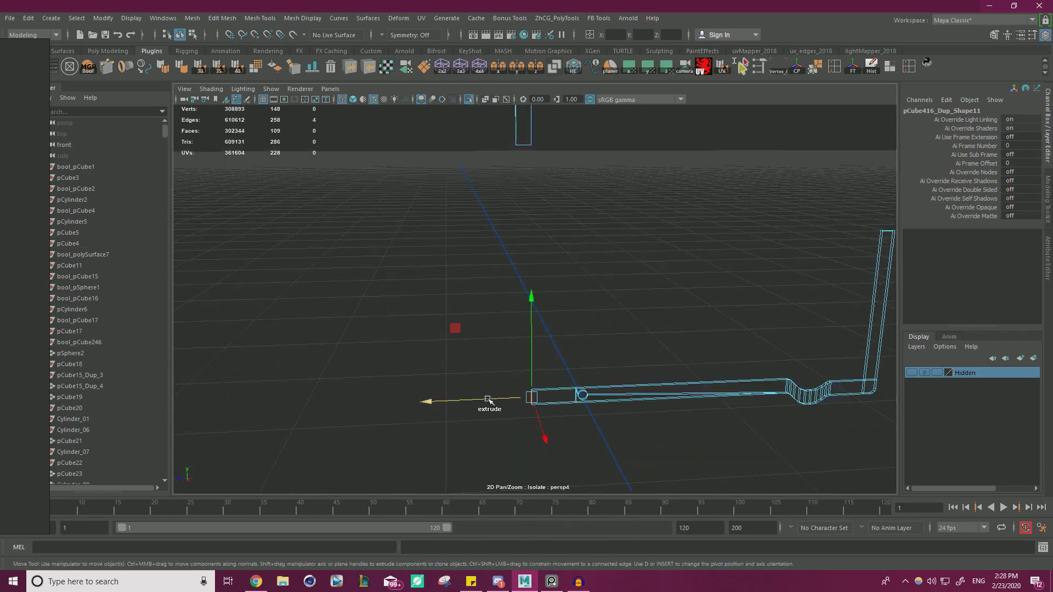
pyautogui.keyDown('shift'); pyautogui.moveTo(489, 400); pyautogui.dragTo(485, 397); pyautogui.keyUp('shift')
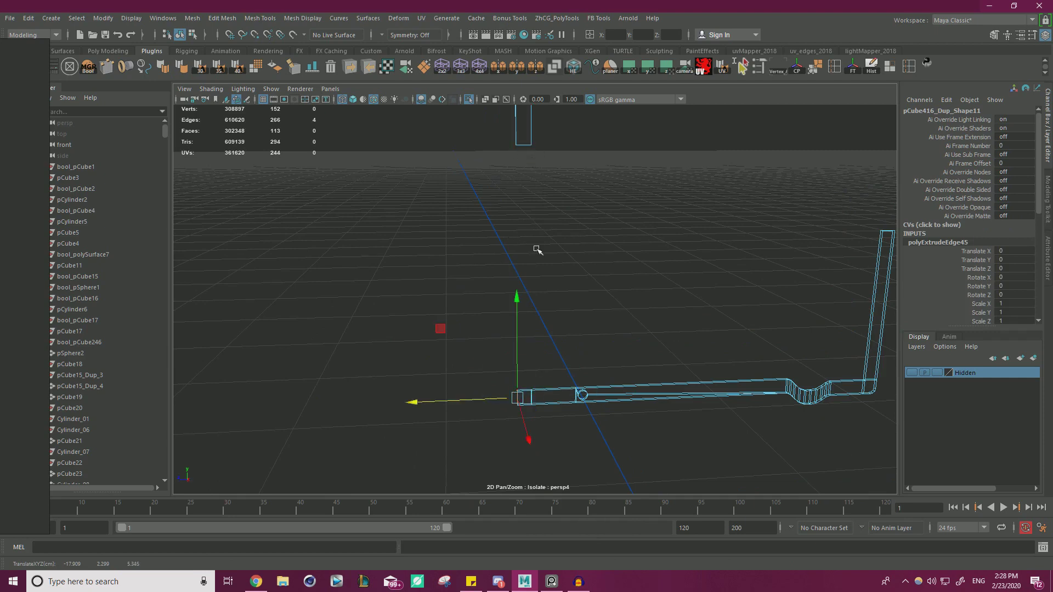
pyautogui.moveTo(600, 266); pyautogui.dragTo(601, 302, button='right')
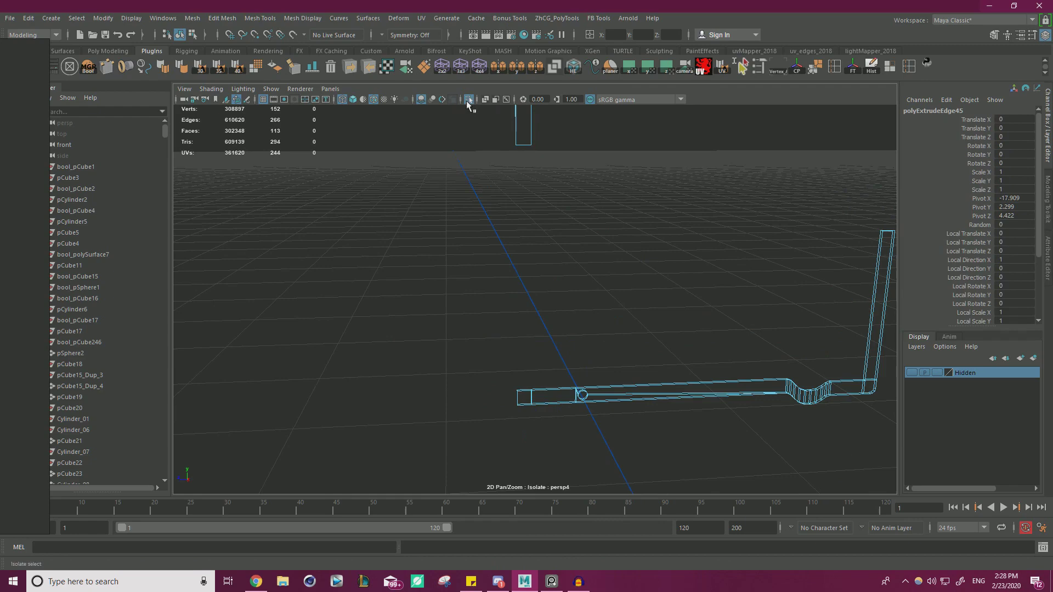
# Close the open end of the lever's horizontal bar with Fill Hole
pyautogui.press('5')
pyautogui.keyDown('alt'); pyautogui.moveTo(571, 299); pyautogui.dragTo(696, 320); pyautogui.keyUp('alt')
pyautogui.keyDown('alt'); pyautogui.moveTo(697, 320); pyautogui.dragTo(688, 183, button='middle'); pyautogui.keyUp('alt')
pyautogui.scroll(4, 689, 183)
pyautogui.moveTo(557, 251); pyautogui.dragTo(555, 218, button='right')
pyautogui.keyDown('shift'); pyautogui.moveTo(361, 224); pyautogui.dragTo(360, 229, button='right'); pyautogui.keyUp('shift')
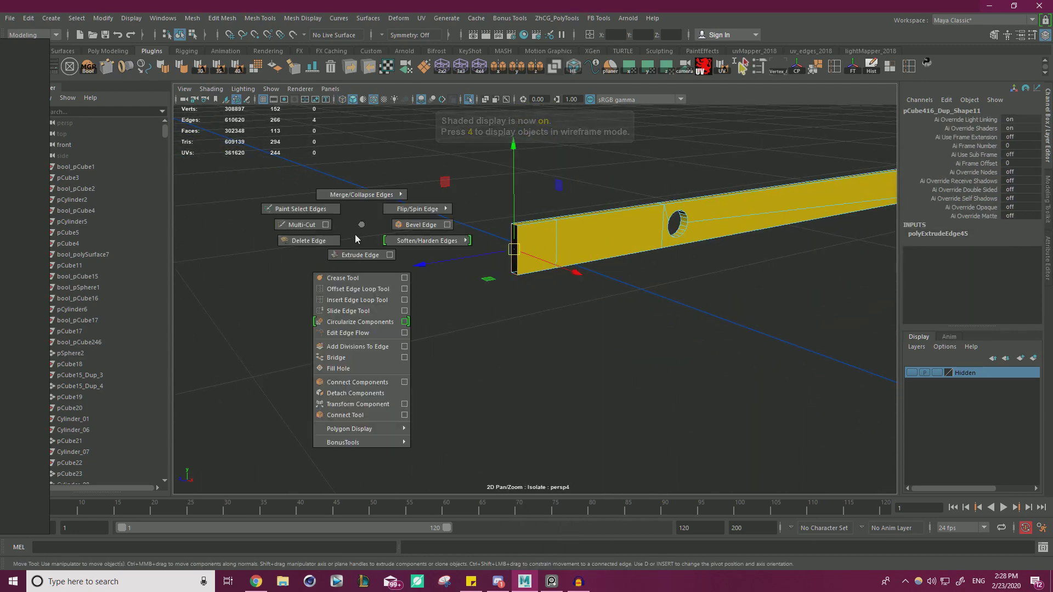
pyautogui.keyDown('shift'); pyautogui.moveTo(340, 399); pyautogui.dragTo(349, 369, button='right'); pyautogui.keyUp('shift')
# Extrude the top face of the bar's new end segment straight up to the remaining upper upright piece
pyautogui.moveTo(571, 261); pyautogui.dragTo(570, 291, button='right')
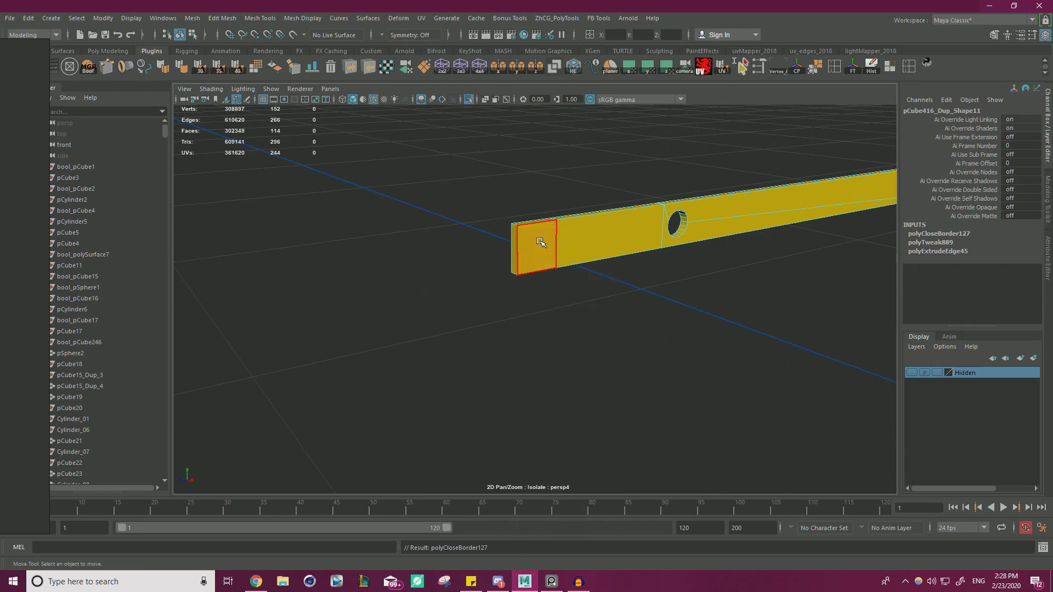
pyautogui.click(529, 222)
pyautogui.keyDown('alt'); pyautogui.moveTo(599, 236); pyautogui.dragTo(496, 222, button='right'); pyautogui.keyUp('alt')
pyautogui.keyDown('alt'); pyautogui.moveTo(538, 192); pyautogui.dragTo(531, 286, button='middle'); pyautogui.keyUp('alt')
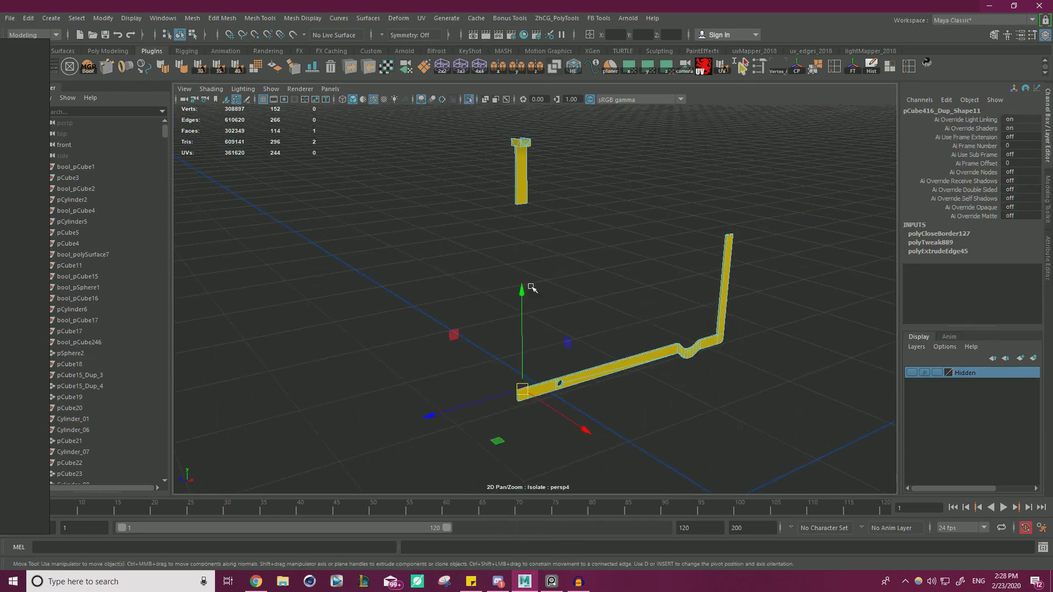
pyautogui.keyDown('shift'); pyautogui.moveTo(523, 288); pyautogui.dragTo(531, 210); pyautogui.keyUp('shift')
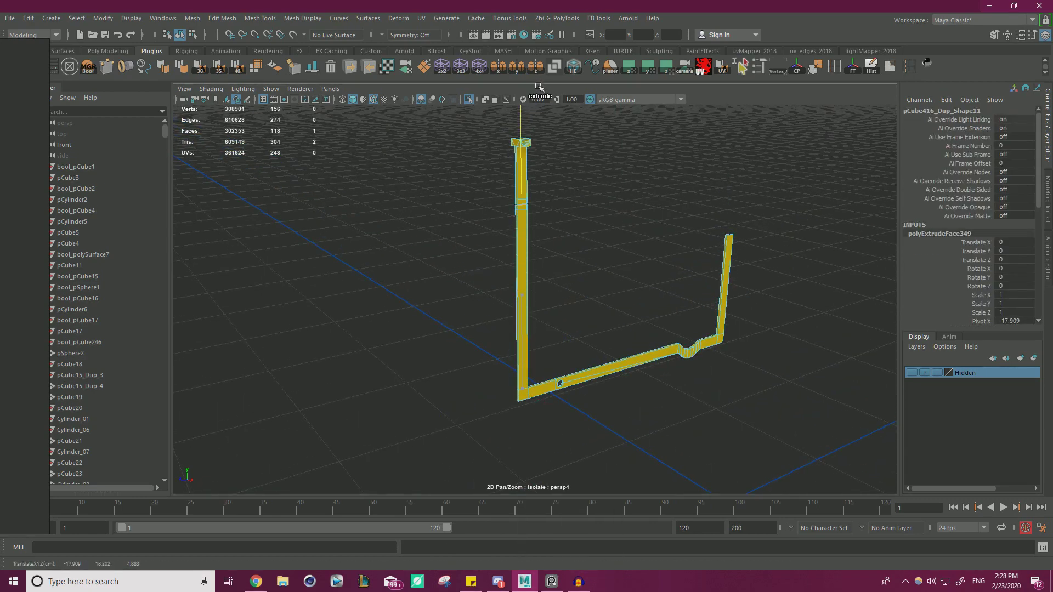
# Raise the extruded face to meet the upper piece's open lower end and delete that face
pyautogui.press('f')
pyautogui.keyDown('alt'); pyautogui.moveTo(627, 242); pyautogui.dragTo(423, 221, button='right'); pyautogui.keyUp('alt')
pyautogui.keyDown('alt'); pyautogui.moveTo(423, 221); pyautogui.dragTo(471, 148); pyautogui.keyUp('alt')
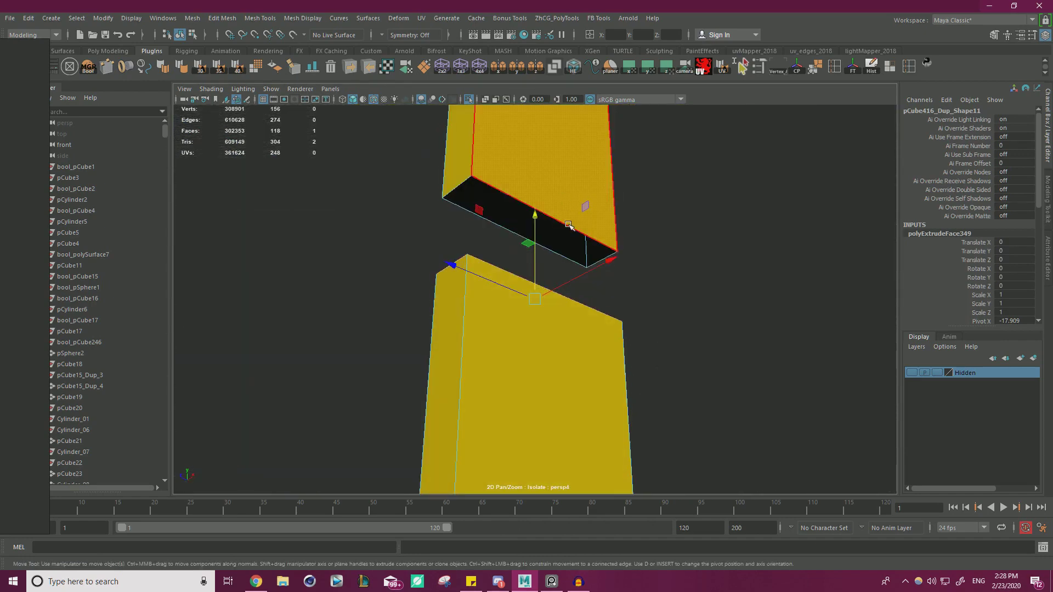
pyautogui.moveTo(536, 240); pyautogui.dragTo(542, 215)
pyautogui.press('Delete')
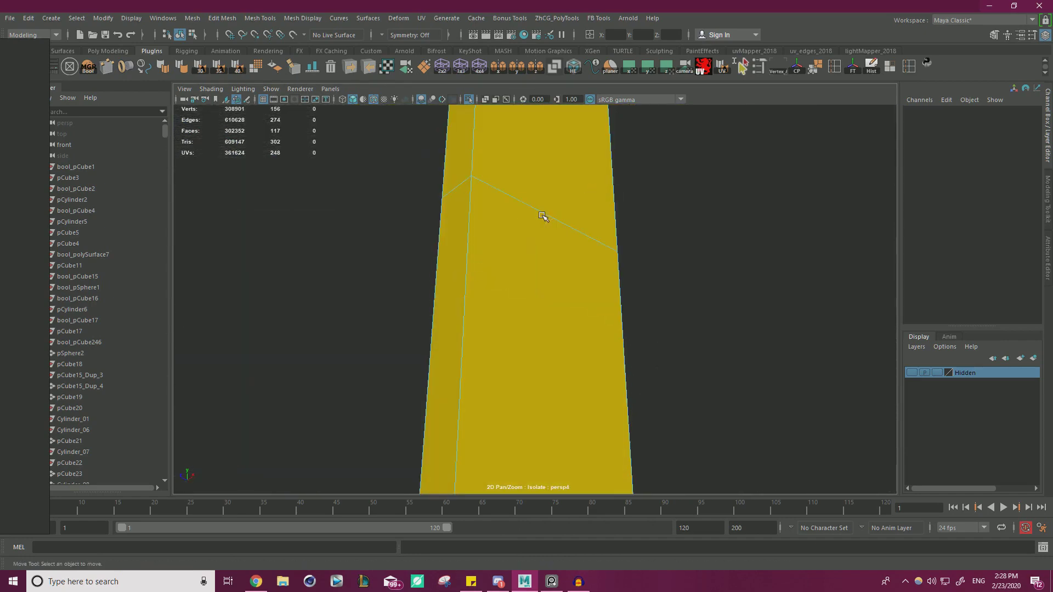
# Merge the overlapping vertices where the two upright sections meet and delete the leftover seam edges
pyautogui.moveTo(511, 185); pyautogui.dragTo(421, 154, button='right')
pyautogui.keyDown('shift'); pyautogui.moveTo(683, 236); pyautogui.dragTo(707, 162, button='right'); pyautogui.keyUp('shift')
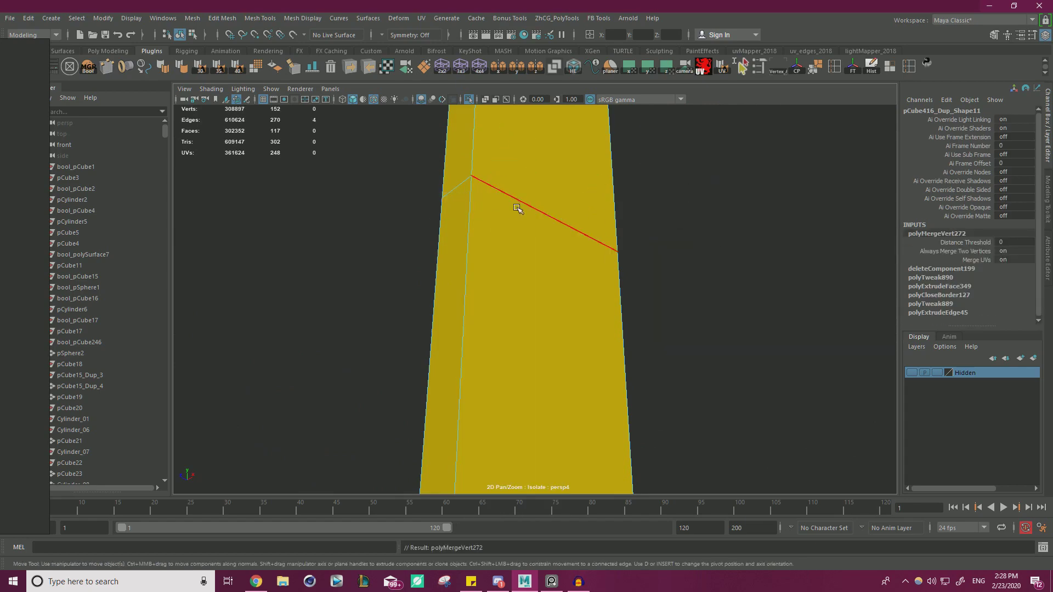
pyautogui.click(516, 208)
pyautogui.scroll(-10, 532, 228)
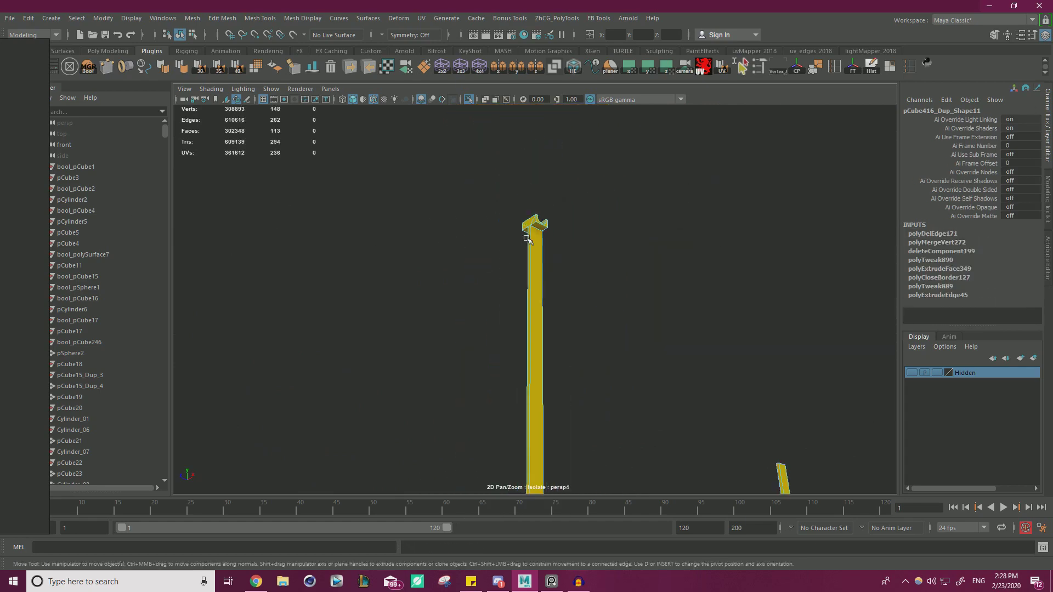
# Snap the edges beside the lever's rear elbow onto its corner vertices to form a diagonal mitre
pyautogui.keyDown('alt'); pyautogui.moveTo(532, 229); pyautogui.dragTo(531, 285); pyautogui.keyUp('alt')
pyautogui.keyDown('alt'); pyautogui.moveTo(530, 285); pyautogui.dragTo(439, 186, button='middle'); pyautogui.keyUp('alt')
pyautogui.scroll(4, 549, 263)
pyautogui.keyDown('alt'); pyautogui.moveTo(603, 299); pyautogui.dragTo(523, 187, button='middle'); pyautogui.keyUp('alt')
pyautogui.scroll(8, 603, 225)
pyautogui.keyDown('alt'); pyautogui.moveTo(575, 262); pyautogui.dragTo(625, 206, button='middle'); pyautogui.keyUp('alt')
pyautogui.scroll(4, 603, 236)
pyautogui.keyDown('alt'); pyautogui.moveTo(605, 250); pyautogui.dragTo(572, 232); pyautogui.keyUp('alt')
pyautogui.moveTo(572, 232); pyautogui.dragTo(571, 199, button='right')
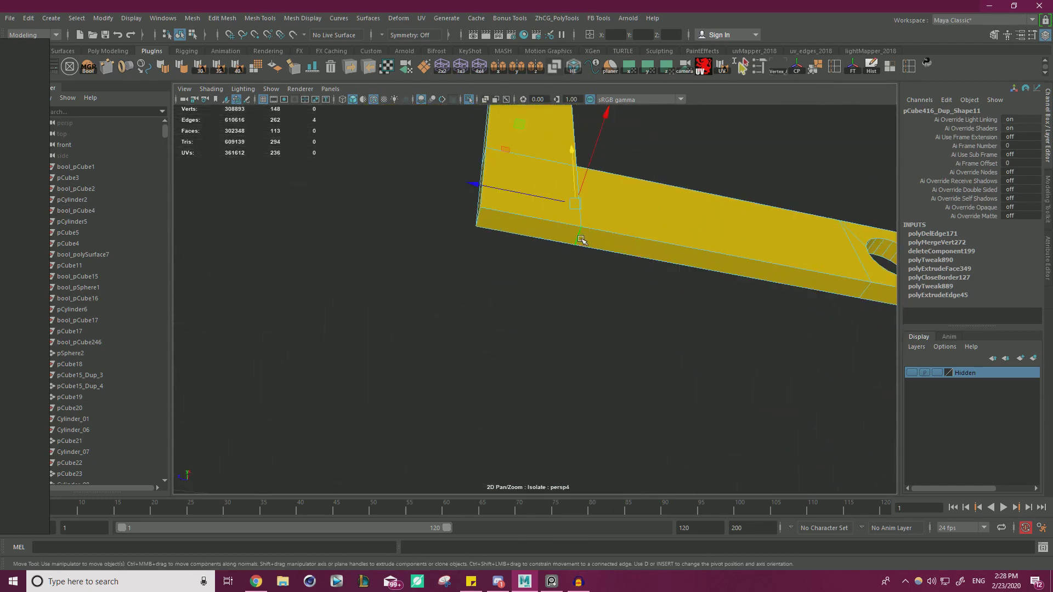
pyautogui.press('v')
pyautogui.moveTo(533, 227); pyautogui.dragTo(591, 284)
pyautogui.click(535, 135)
pyautogui.keyDown('alt'); pyautogui.moveTo(550, 268); pyautogui.dragTo(493, 244); pyautogui.keyUp('alt')
# Merge the overlapping vertices at the mitred elbow and show the whole typewriter again
pyautogui.moveTo(562, 233); pyautogui.dragTo(461, 344, button='right')
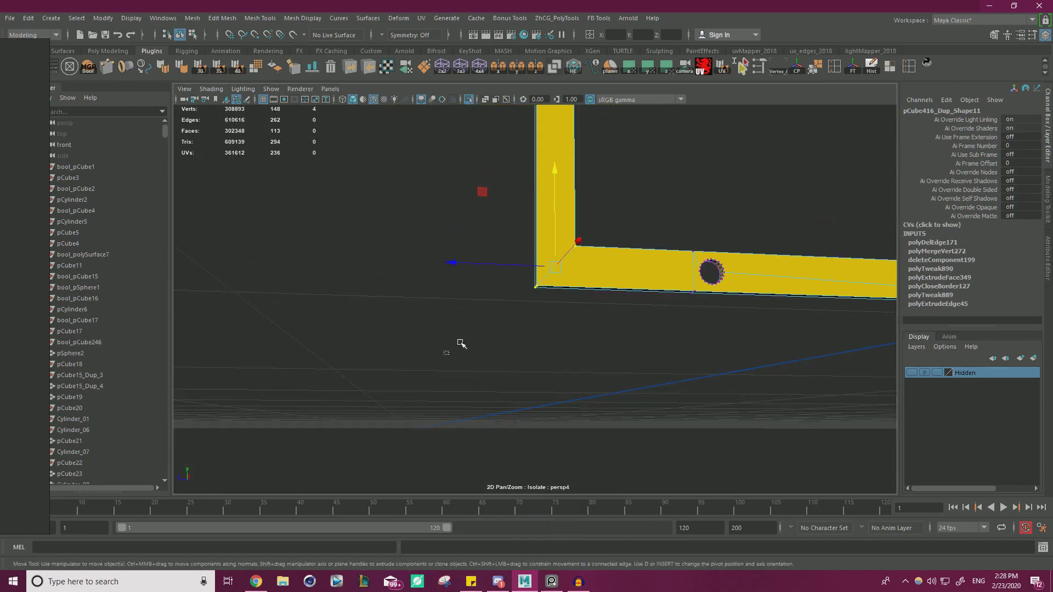
pyautogui.keyDown('shift'); pyautogui.moveTo(639, 178); pyautogui.dragTo(686, 118, button='right'); pyautogui.keyUp('shift')
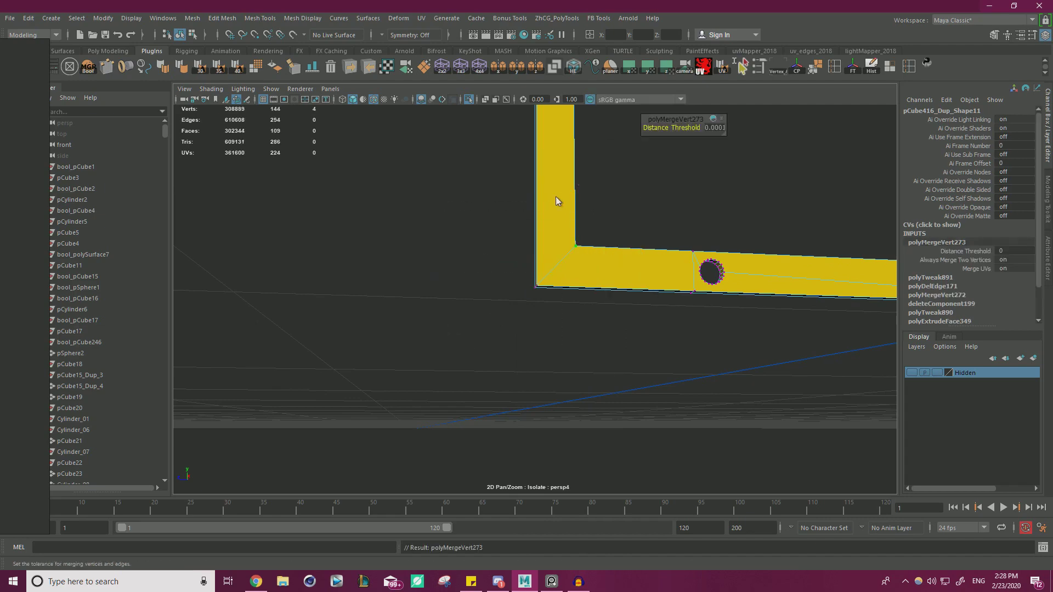
pyautogui.moveTo(555, 198); pyautogui.dragTo(617, 162, button='right')
pyautogui.click(703, 210)
pyautogui.keyDown('alt'); pyautogui.moveTo(704, 214); pyautogui.dragTo(479, 238); pyautogui.keyUp('alt')
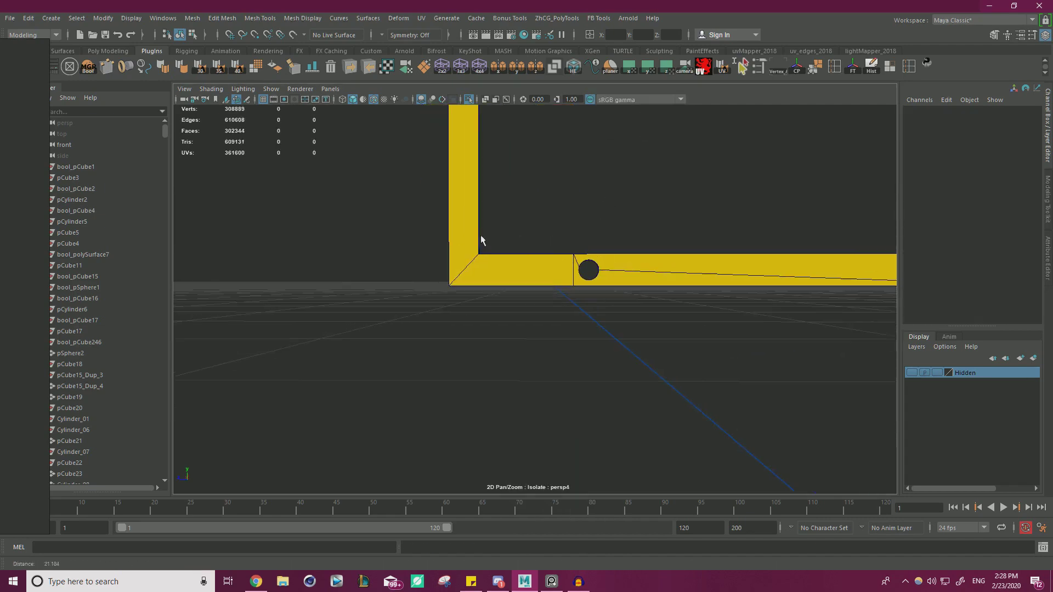
pyautogui.click(471, 97)
# Isolate the rebuilt lever and delete the ring of inner faces in the round hole through its bar
pyautogui.keyDown('alt'); pyautogui.moveTo(422, 214); pyautogui.dragTo(493, 291); pyautogui.keyUp('alt')
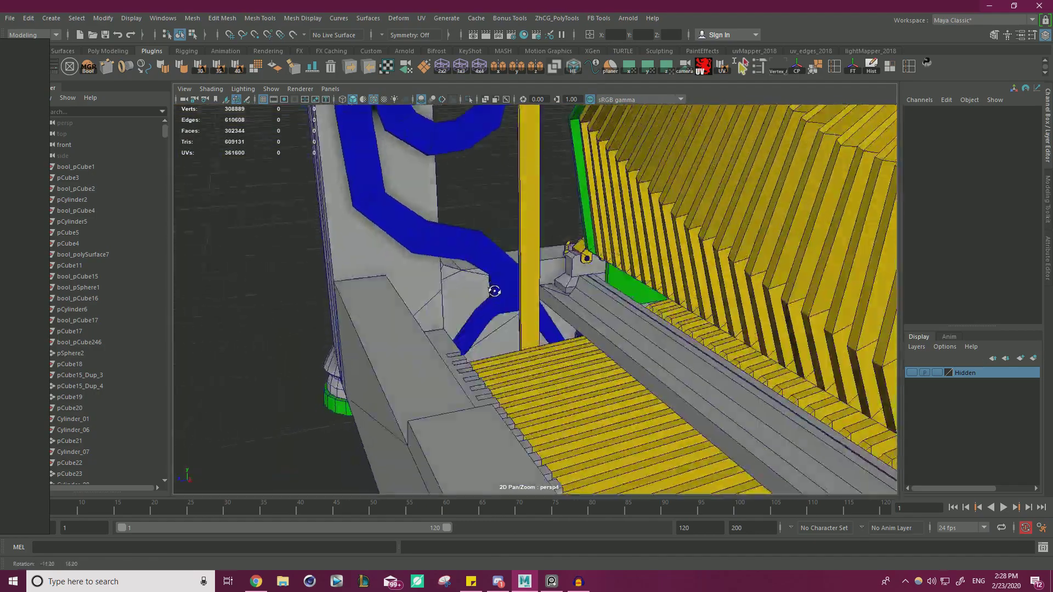
pyautogui.keyDown('alt'); pyautogui.moveTo(494, 292); pyautogui.dragTo(422, 250, button='right'); pyautogui.keyUp('alt')
pyautogui.keyDown('alt'); pyautogui.moveTo(421, 250); pyautogui.dragTo(735, 241); pyautogui.keyUp('alt')
pyautogui.scroll(5, 647, 287)
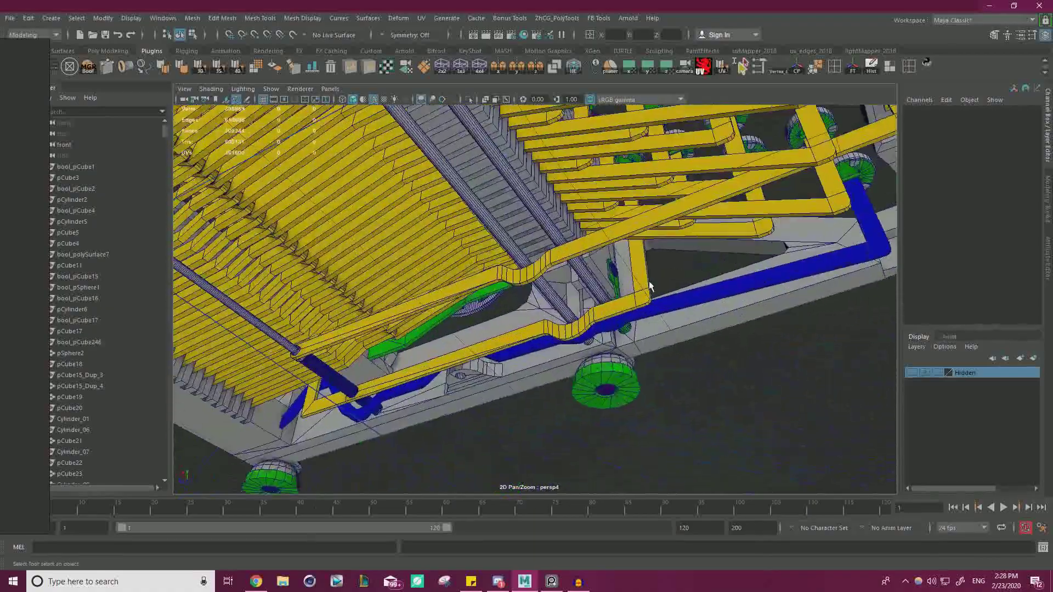
pyautogui.keyDown('alt'); pyautogui.moveTo(647, 287); pyautogui.dragTo(522, 250); pyautogui.keyUp('alt')
pyautogui.keyDown('alt'); pyautogui.moveTo(521, 250); pyautogui.dragTo(519, 287, button='right'); pyautogui.keyUp('alt')
pyautogui.moveTo(520, 286)
pyautogui.keyDown('alt'); pyautogui.mouseDown()
pyautogui.moveTo(514, 255)
pyautogui.moveTo(518, 277)
pyautogui.moveTo(534, 282)
pyautogui.mouseUp(); pyautogui.keyUp('alt')
pyautogui.click(535, 282)
pyautogui.press('w')
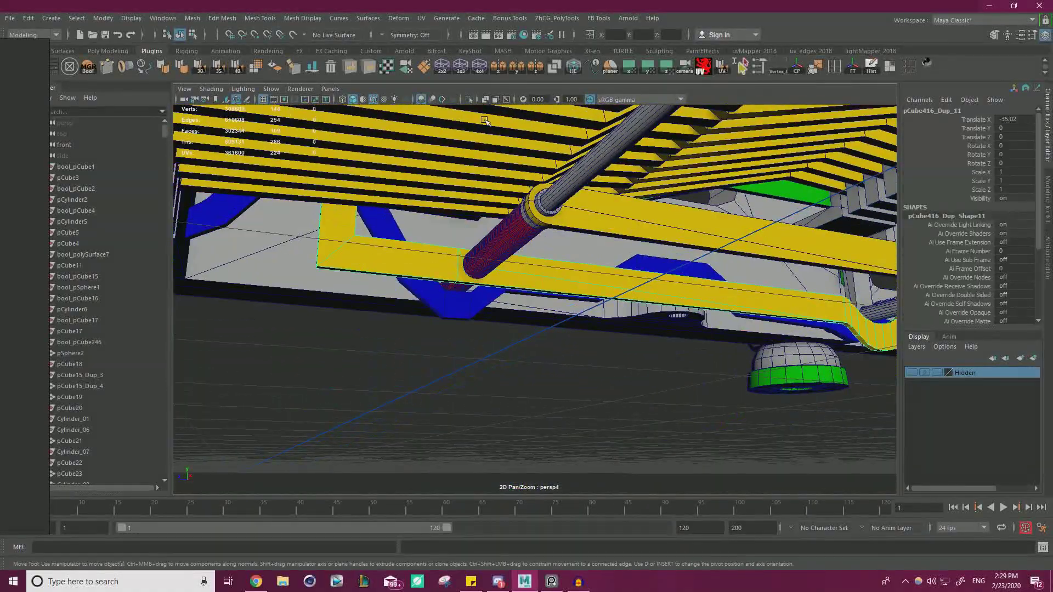
pyautogui.click(468, 100)
pyautogui.scroll(8, 449, 209)
pyautogui.keyDown('alt'); pyautogui.moveTo(394, 211); pyautogui.dragTo(510, 237, button='middle'); pyautogui.keyUp('alt')
pyautogui.moveTo(525, 169); pyautogui.dragTo(525, 182, button='right')
pyautogui.click(526, 183)
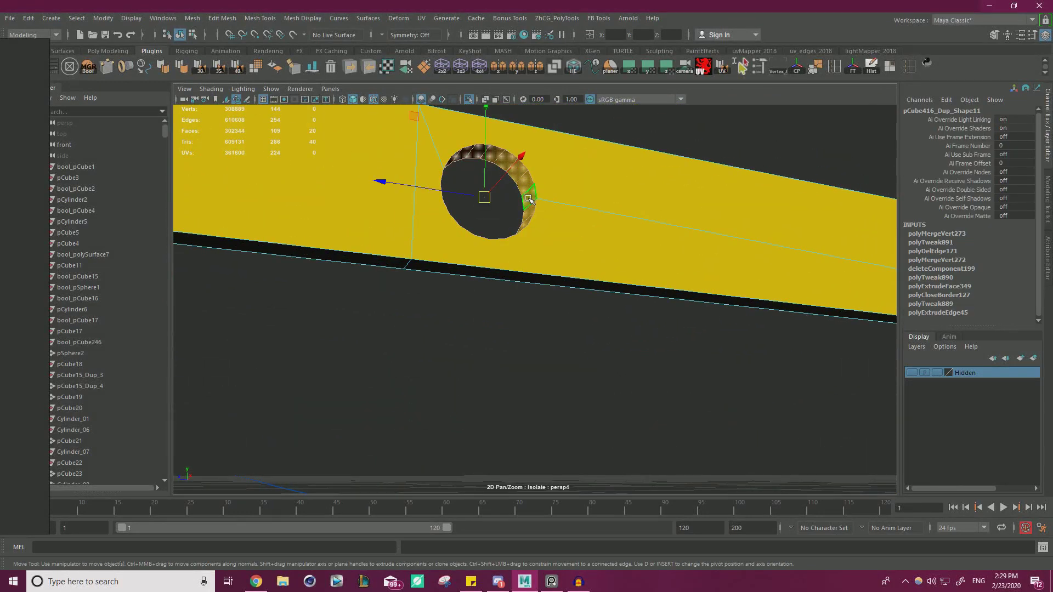
pyautogui.press('Delete')
# Fill both open borders of the bar's round hole and select the two new cap faces
pyautogui.keyDown('alt'); pyautogui.moveTo(529, 199); pyautogui.dragTo(592, 206); pyautogui.keyUp('alt')
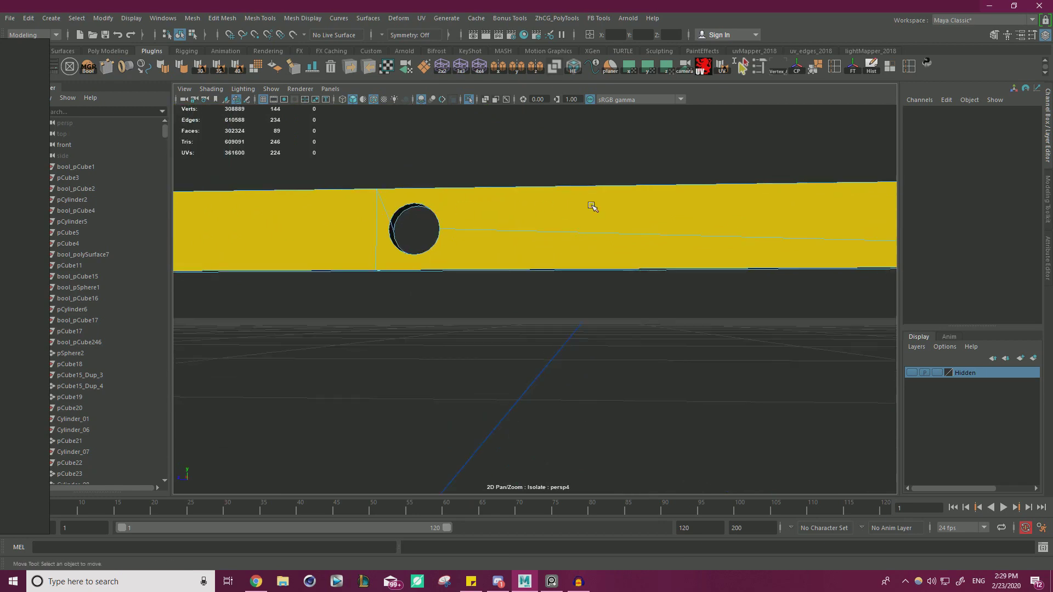
pyautogui.scroll(3, 455, 196)
pyautogui.keyDown('alt'); pyautogui.moveTo(456, 196); pyautogui.dragTo(533, 223, button='middle'); pyautogui.keyUp('alt')
pyautogui.scroll(3, 533, 223)
pyautogui.moveTo(366, 176); pyautogui.dragTo(367, 147, button='right')
pyautogui.doubleClick(309, 167)
pyautogui.keyDown('alt'); pyautogui.moveTo(370, 181); pyautogui.dragTo(408, 239, button='middle'); pyautogui.keyUp('alt')
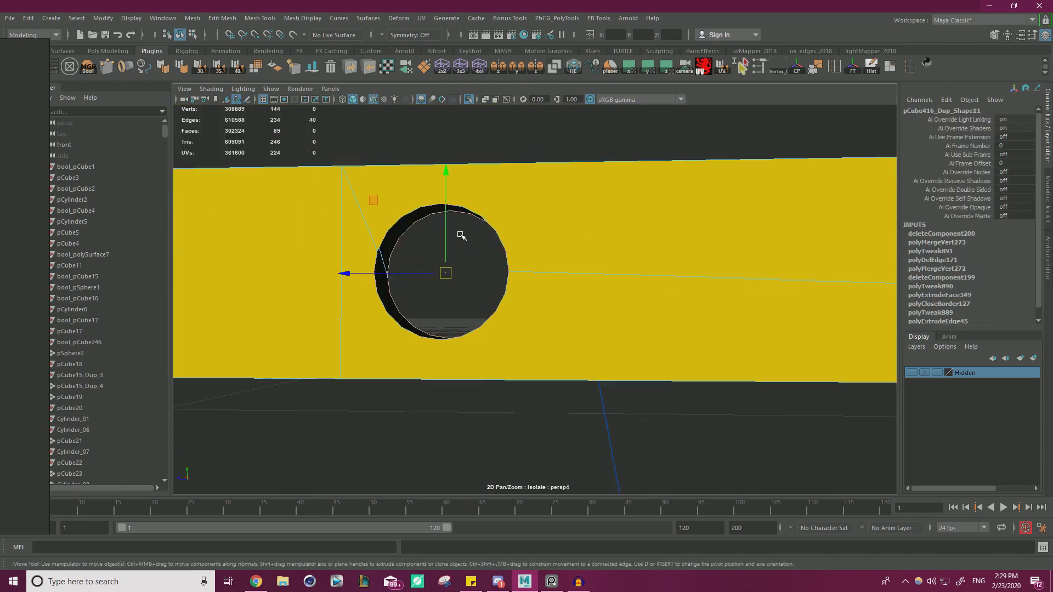
pyautogui.keyDown('shift'); pyautogui.moveTo(485, 256); pyautogui.dragTo(466, 287, button='right'); pyautogui.keyUp('shift')
pyautogui.click(473, 282)
pyautogui.keyDown('alt'); pyautogui.moveTo(522, 267); pyautogui.dragTo(695, 262); pyautogui.keyUp('alt')
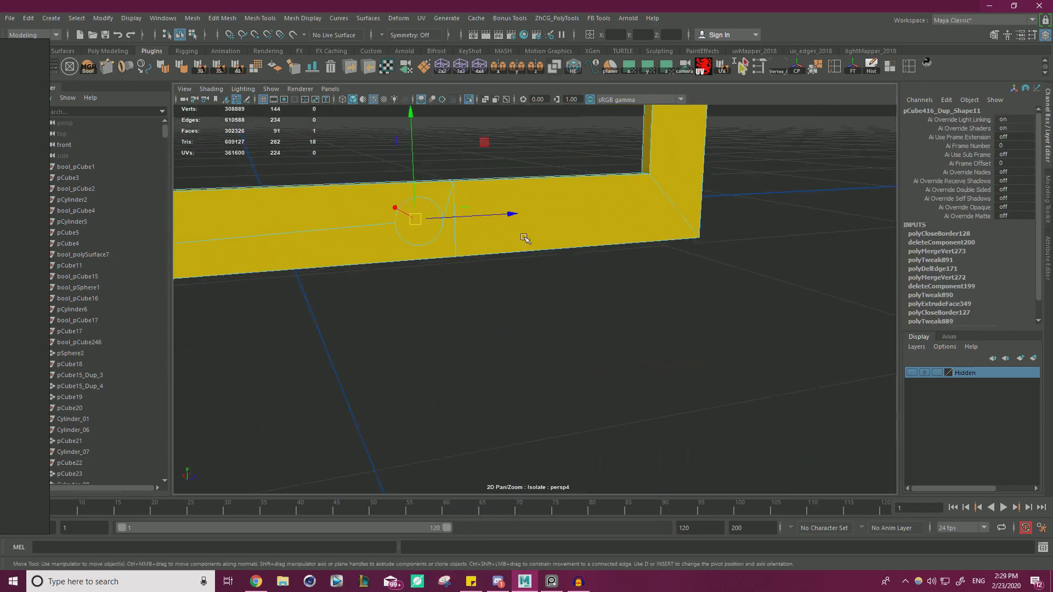
pyautogui.keyDown('shift'); pyautogui.moveTo(545, 324); pyautogui.dragTo(541, 291, button='right'); pyautogui.keyUp('shift')
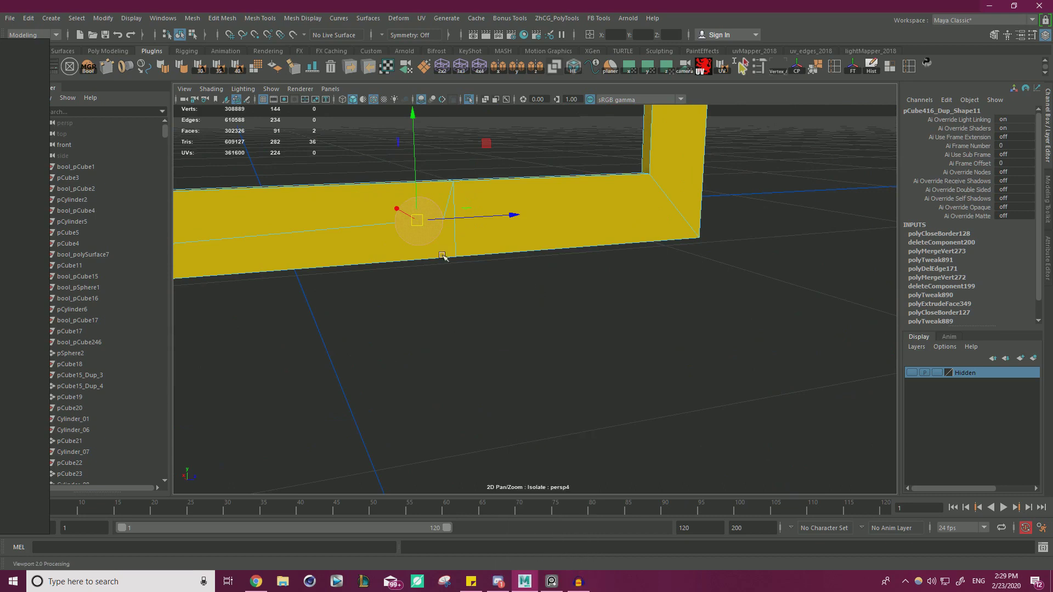
pyautogui.moveTo(428, 237); pyautogui.dragTo(406, 239, button='right')
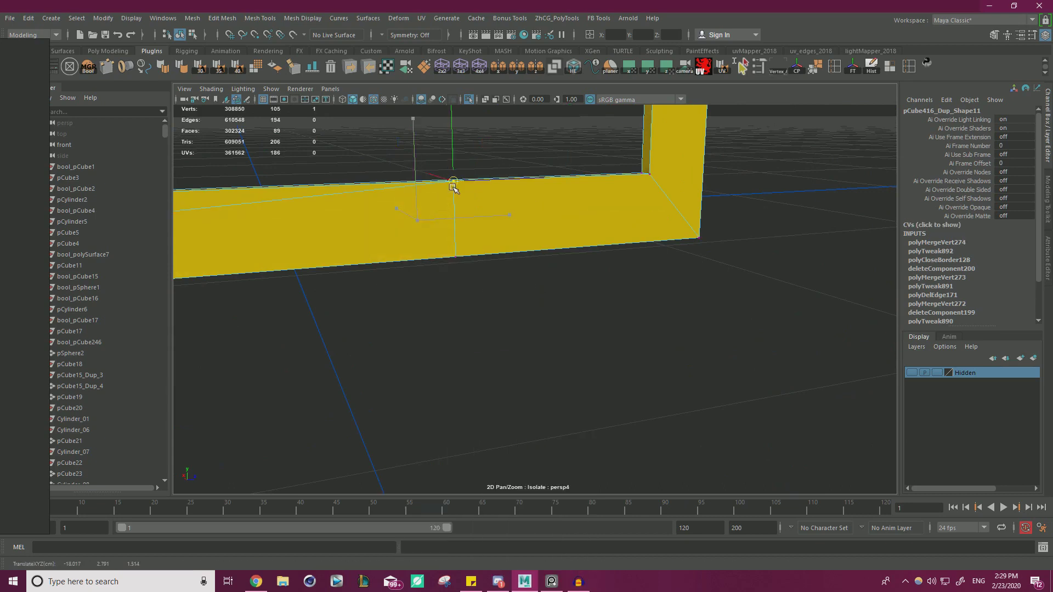
pyautogui.keyDown('alt'); pyautogui.moveTo(492, 219); pyautogui.dragTo(566, 268); pyautogui.keyUp('alt')
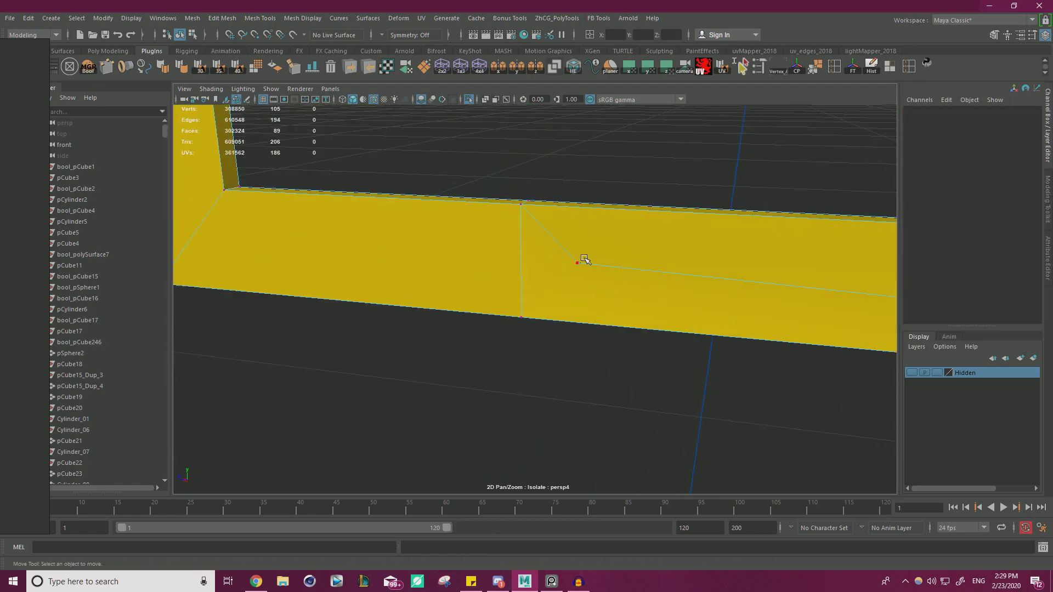
pyautogui.moveTo(519, 217); pyautogui.dragTo(521, 222)
pyautogui.keyDown('alt'); pyautogui.moveTo(520, 222); pyautogui.dragTo(313, 228); pyautogui.keyUp('alt')
pyautogui.keyDown('alt'); pyautogui.moveTo(379, 177); pyautogui.dragTo(533, 270); pyautogui.keyUp('alt')
pyautogui.hotkey('ctrl', 'z')
pyautogui.hotkey('ctrl', 'z')
pyautogui.hotkey('ctrl', 'z')
pyautogui.hotkey('ctrl', 'z')
pyautogui.hotkey('ctrl', 'z')
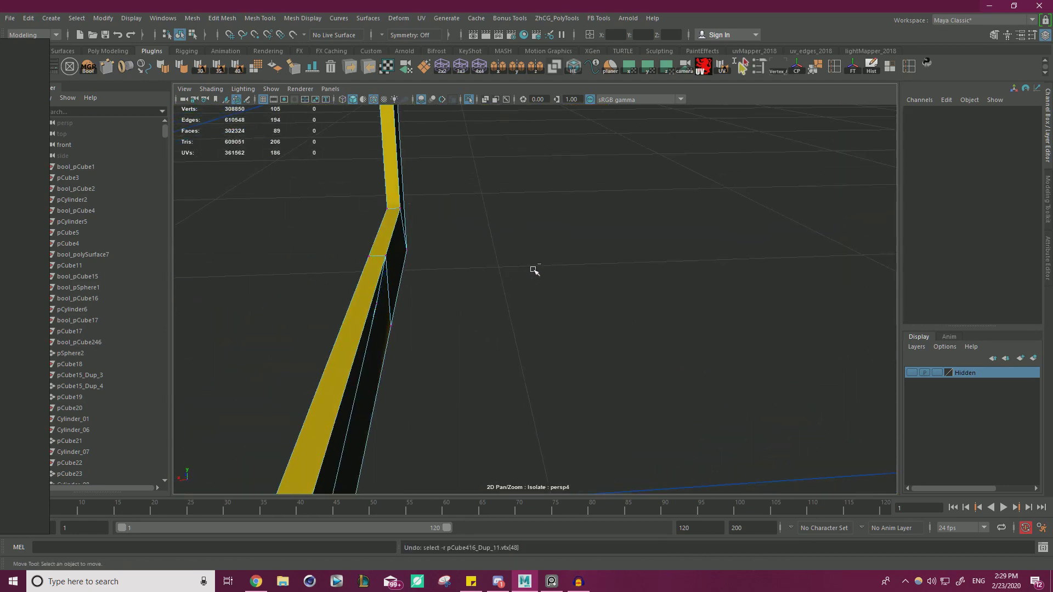
pyautogui.hotkey('ctrl', 'z')
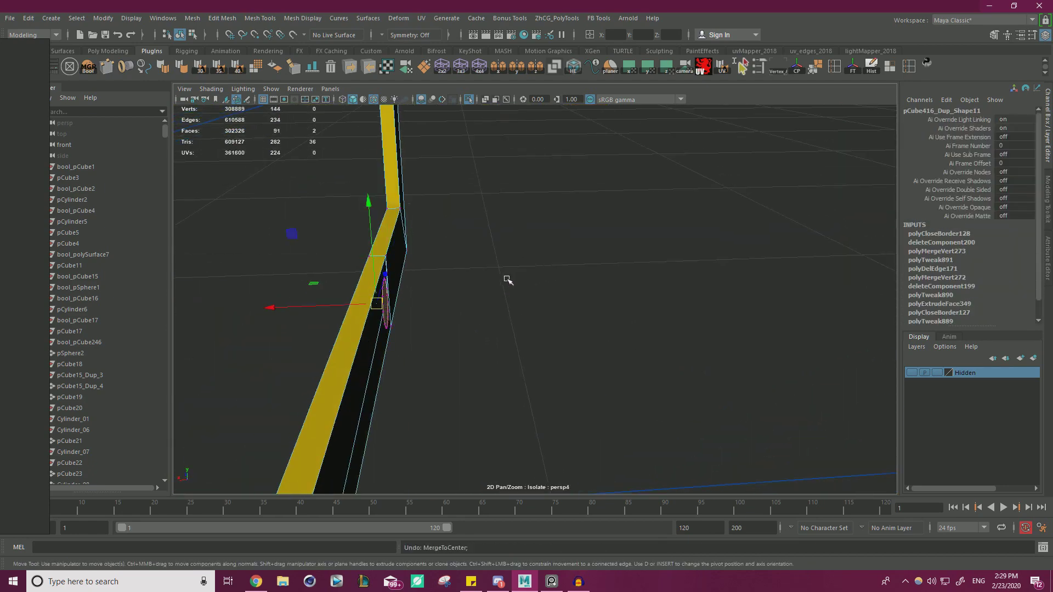
# Select only one cap face of the bar's round hole and merge its vertices to the centre
pyautogui.keyDown('alt'); pyautogui.moveTo(508, 280); pyautogui.dragTo(472, 288); pyautogui.keyUp('alt')
pyautogui.moveTo(525, 306); pyautogui.dragTo(471, 301, button='right')
pyautogui.click(376, 297)
pyautogui.keyDown('alt'); pyautogui.moveTo(376, 298); pyautogui.dragTo(608, 307); pyautogui.keyUp('alt')
pyautogui.keyDown('shift'); pyautogui.click(460, 373); pyautogui.keyUp('shift')
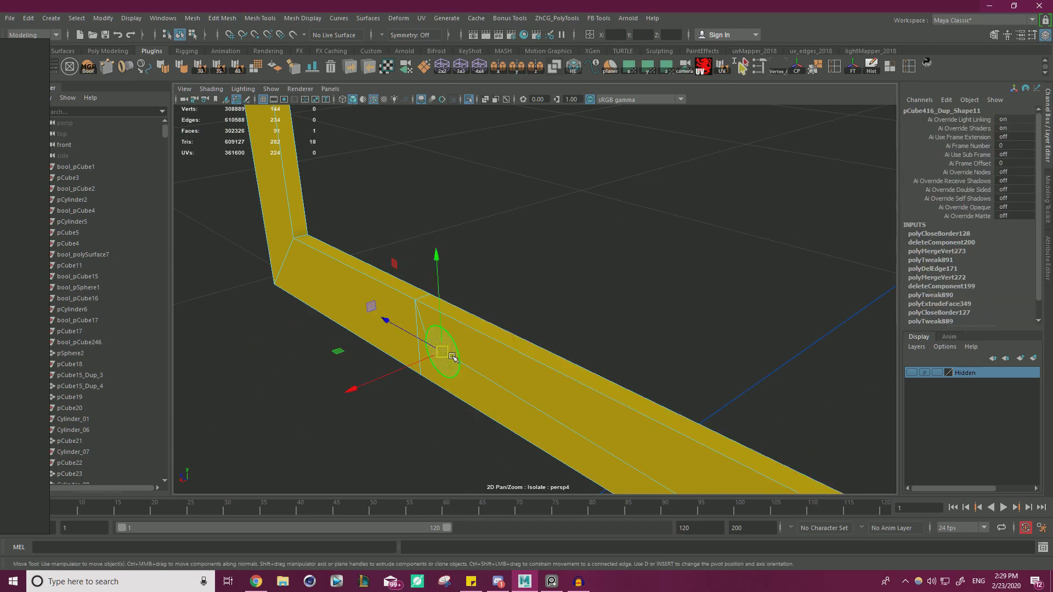
pyautogui.keyDown('shift'); pyautogui.rightClick(597, 276); pyautogui.keyUp('shift')
pyautogui.click(594, 246)
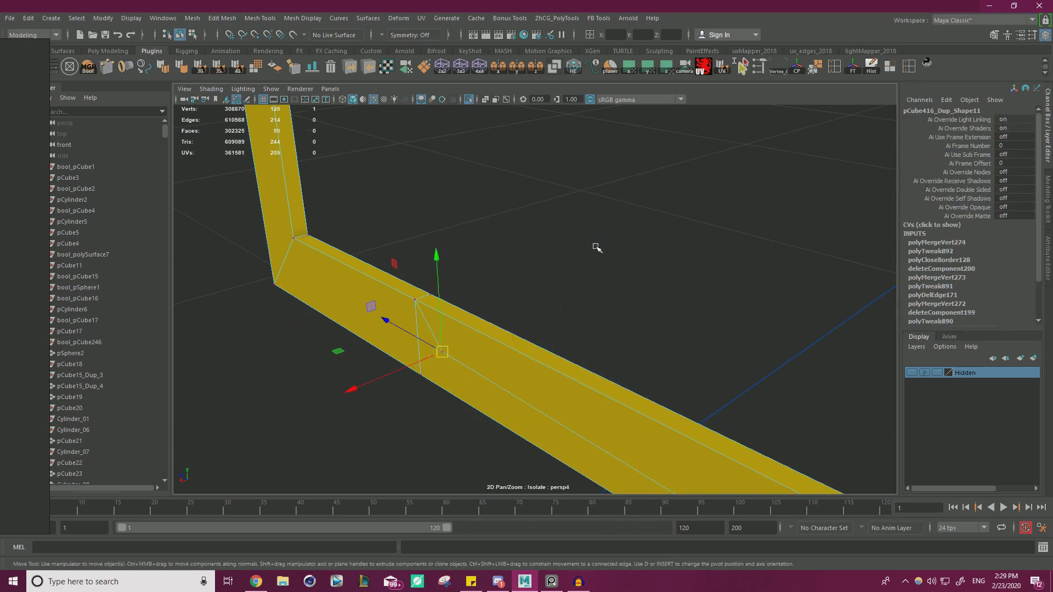
# Merge the vertices of the hole's opposite cap face to its centre
pyautogui.keyDown('alt'); pyautogui.moveTo(594, 245); pyautogui.dragTo(396, 271); pyautogui.keyUp('alt')
pyautogui.moveTo(394, 270); pyautogui.dragTo(395, 293, button='right')
pyautogui.click(396, 274)
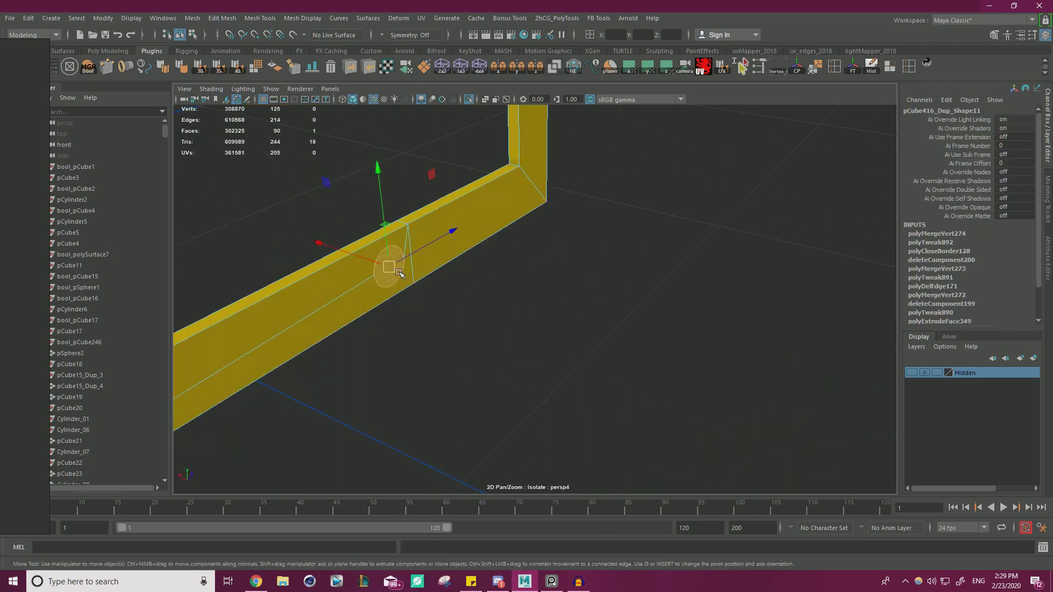
pyautogui.keyDown('shift'); pyautogui.rightClick(400, 270); pyautogui.keyUp('shift')
pyautogui.click(437, 327)
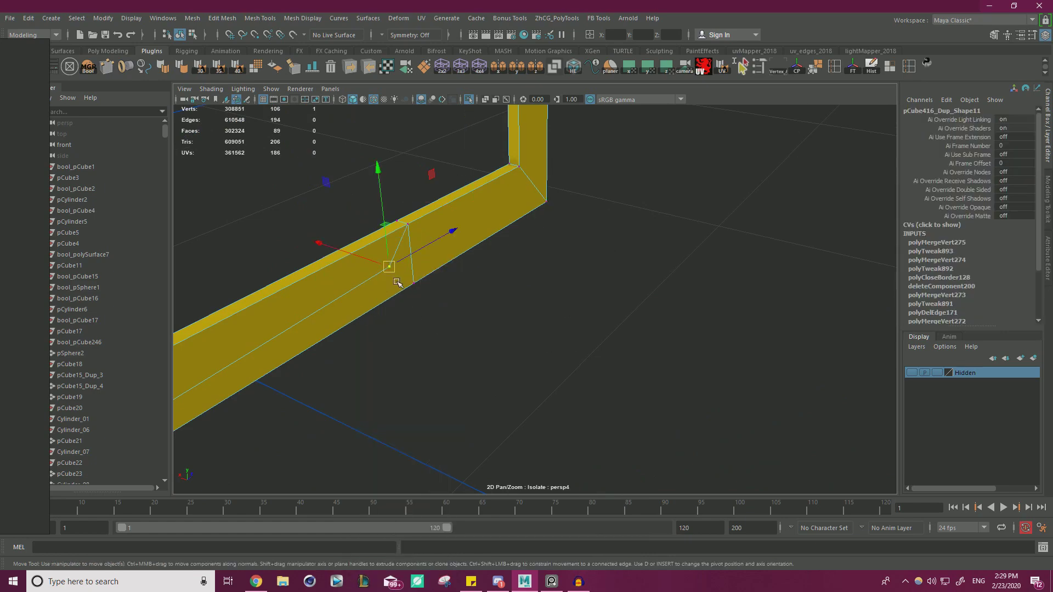
# Snap the leftover centre vertices onto the bar's adjacent cross-section corner and merge them there
pyautogui.keyDown('alt'); pyautogui.moveTo(389, 267); pyautogui.dragTo(534, 303); pyautogui.keyUp('alt')
pyautogui.press('v')
pyautogui.moveTo(423, 266); pyautogui.dragTo(665, 406)
pyautogui.keyDown('shift'); pyautogui.moveTo(672, 256); pyautogui.dragTo(715, 186, button='right'); pyautogui.keyUp('shift')
# Delete the leftover lengthwise edges on both sides of the bar and return to object selection
pyautogui.moveTo(621, 302); pyautogui.dragTo(621, 257, button='right')
pyautogui.click(665, 316)
pyautogui.keyDown('alt'); pyautogui.moveTo(668, 315); pyautogui.dragTo(353, 289); pyautogui.keyUp('alt')
pyautogui.press('Delete')
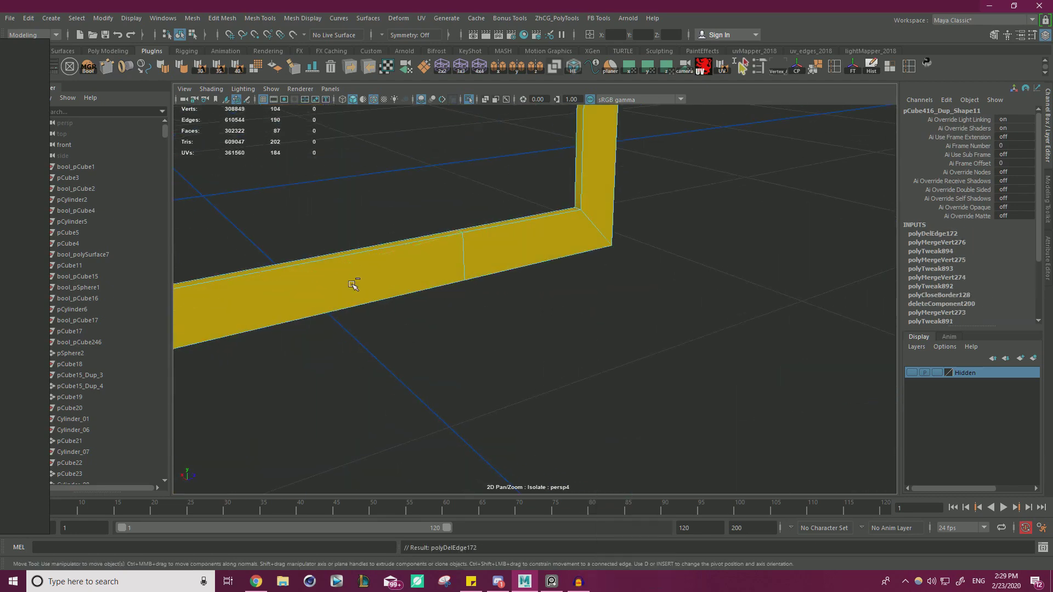
pyautogui.keyDown('alt'); pyautogui.moveTo(533, 261); pyautogui.dragTo(552, 270); pyautogui.keyUp('alt')
pyautogui.moveTo(600, 235); pyautogui.dragTo(550, 329, button='right')
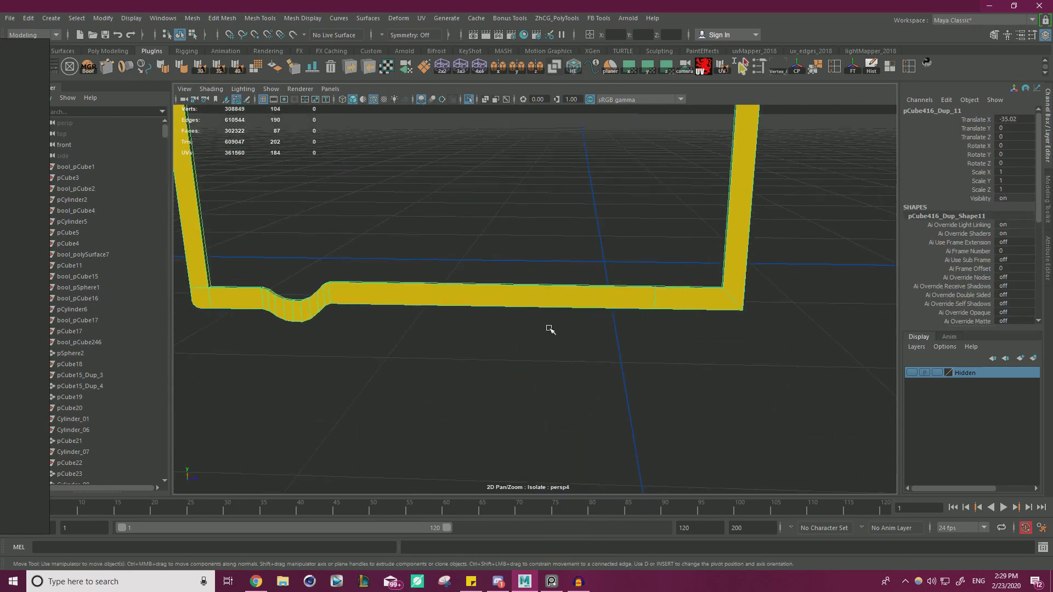
# Show the whole typewriter again and examine where the spring rod crosses the lever's lower bar
pyautogui.click(470, 100)
pyautogui.keyDown('alt'); pyautogui.moveTo(540, 241); pyautogui.dragTo(510, 252, button='right'); pyautogui.keyUp('alt')
pyautogui.keyDown('alt'); pyautogui.moveTo(510, 252); pyautogui.dragTo(601, 237); pyautogui.keyUp('alt')
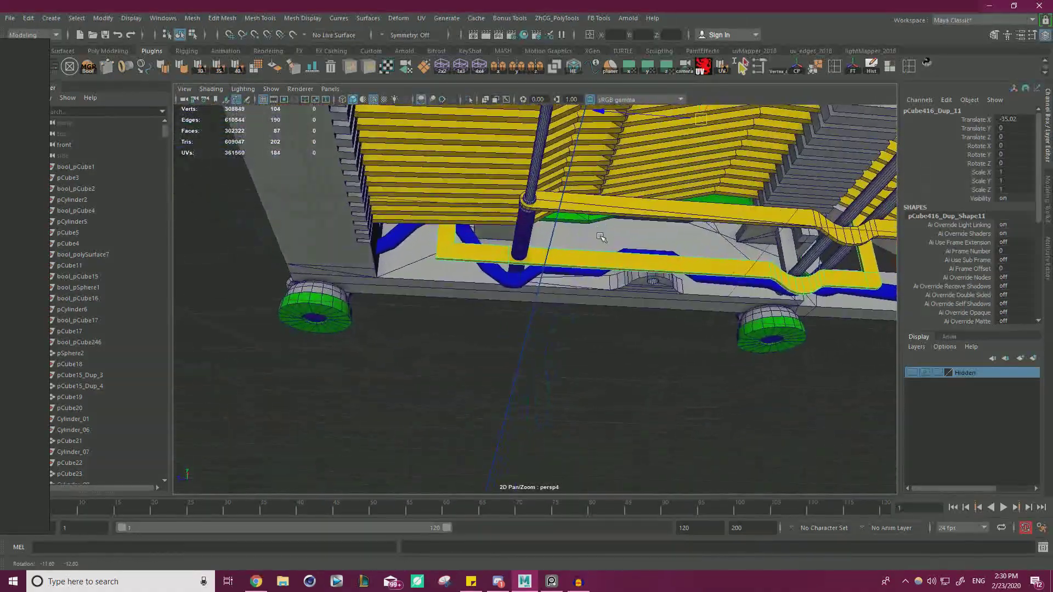
pyautogui.scroll(5, 601, 237)
pyautogui.keyDown('alt'); pyautogui.moveTo(570, 282); pyautogui.dragTo(547, 278); pyautogui.keyUp('alt')
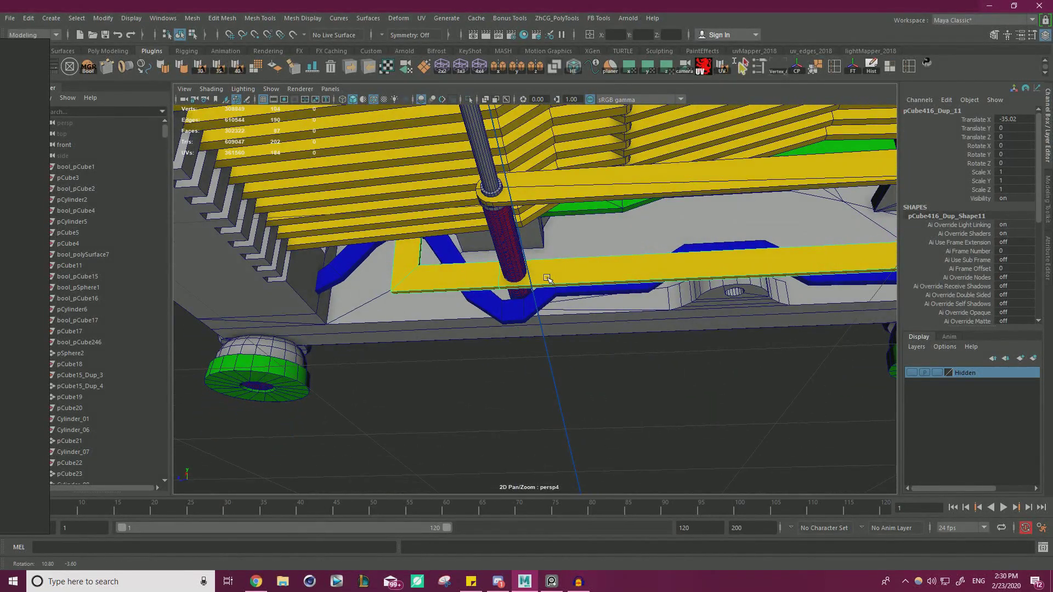
pyautogui.scroll(-4, 547, 278)
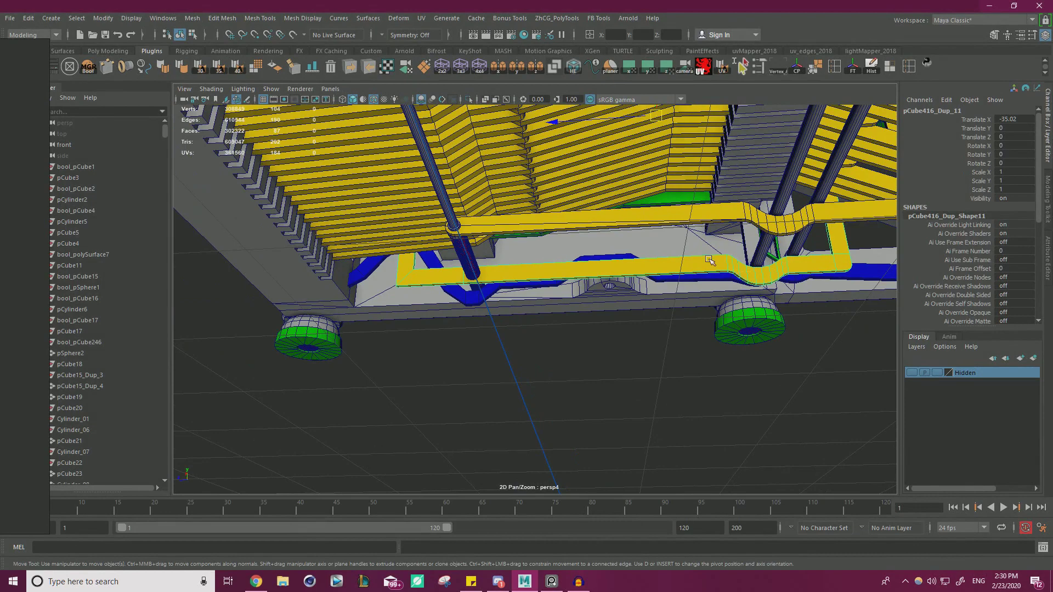
pyautogui.scroll(3, 696, 261)
pyautogui.moveTo(600, 247)
pyautogui.keyDown('alt'); pyautogui.mouseDown()
pyautogui.moveTo(623, 240)
pyautogui.moveTo(617, 247)
pyautogui.mouseUp(); pyautogui.keyUp('alt')
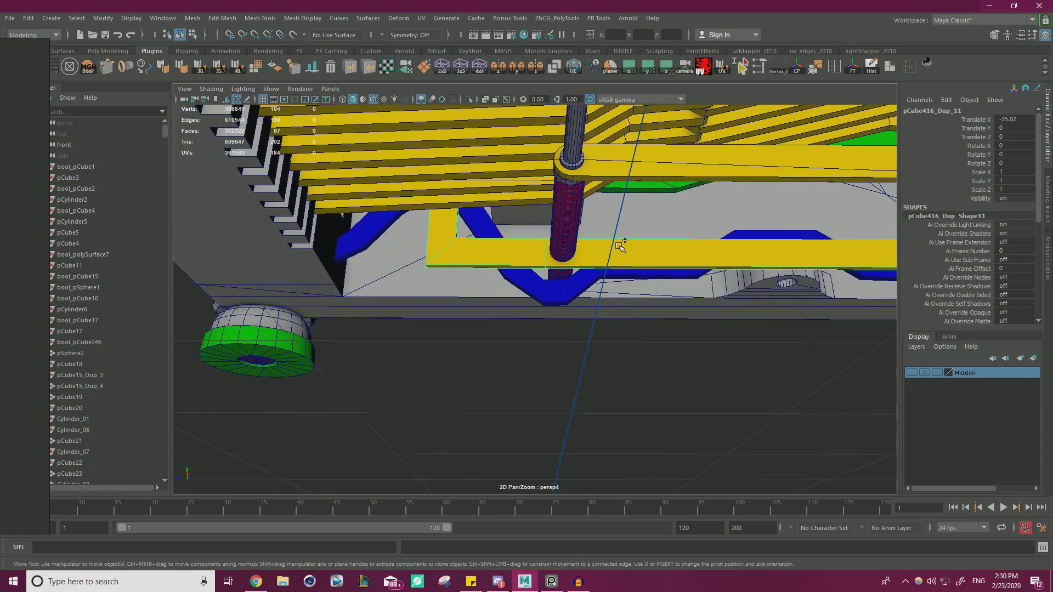
# Cut a new edge loop across the lower bar beside the spring rod and delete the faces between the loops
pyautogui.hotkey('ctrl', 'shift', 'x')
pyautogui.keyDown('ctrl'); pyautogui.click(630, 261); pyautogui.keyUp('ctrl')
pyautogui.press('w')
pyautogui.moveTo(638, 252); pyautogui.dragTo(631, 287, button='right')
pyautogui.moveTo(590, 308); pyautogui.dragTo(595, 202)
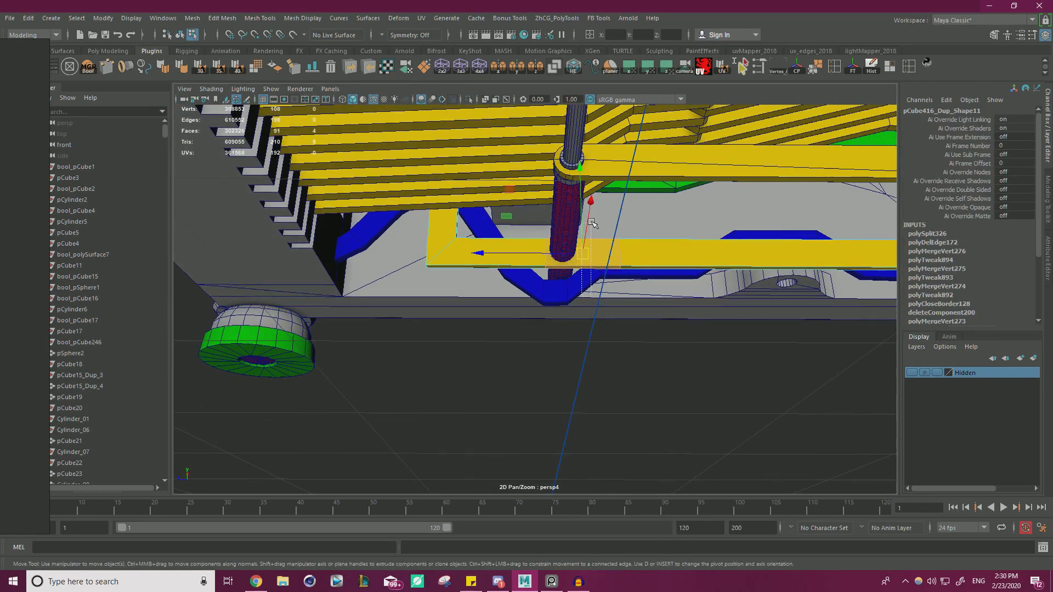
pyautogui.click(635, 259)
# Duplicate the faces of the curved dip near the lever's front elbow as a separate piece with Smart Duplicate Face
pyautogui.keyDown('alt'); pyautogui.moveTo(670, 247); pyautogui.dragTo(493, 294); pyautogui.keyUp('alt')
pyautogui.moveTo(650, 193); pyautogui.dragTo(650, 194)
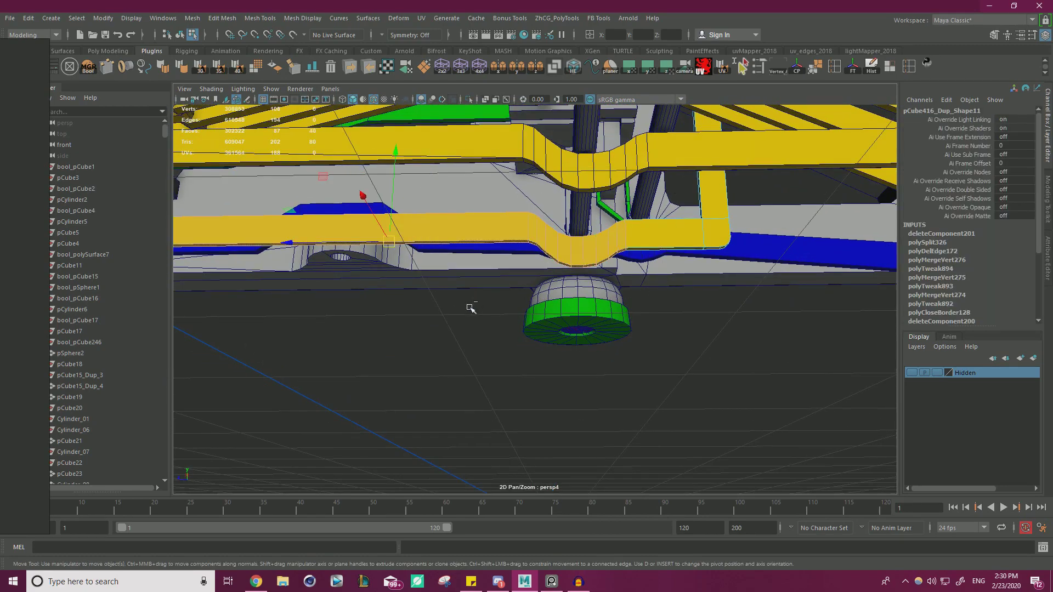
pyautogui.click(760, 66)
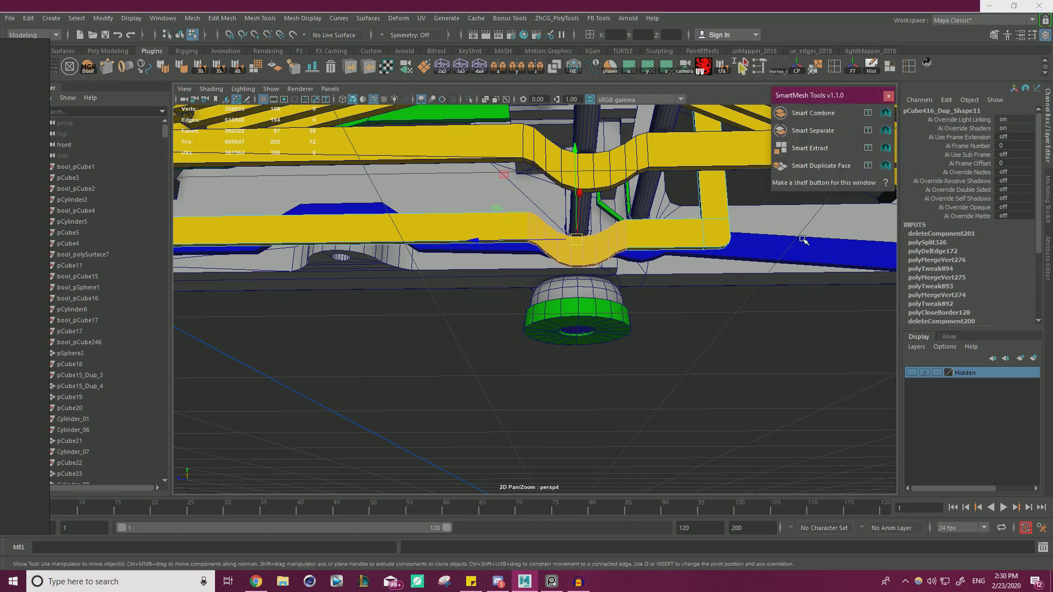
pyautogui.click(821, 164)
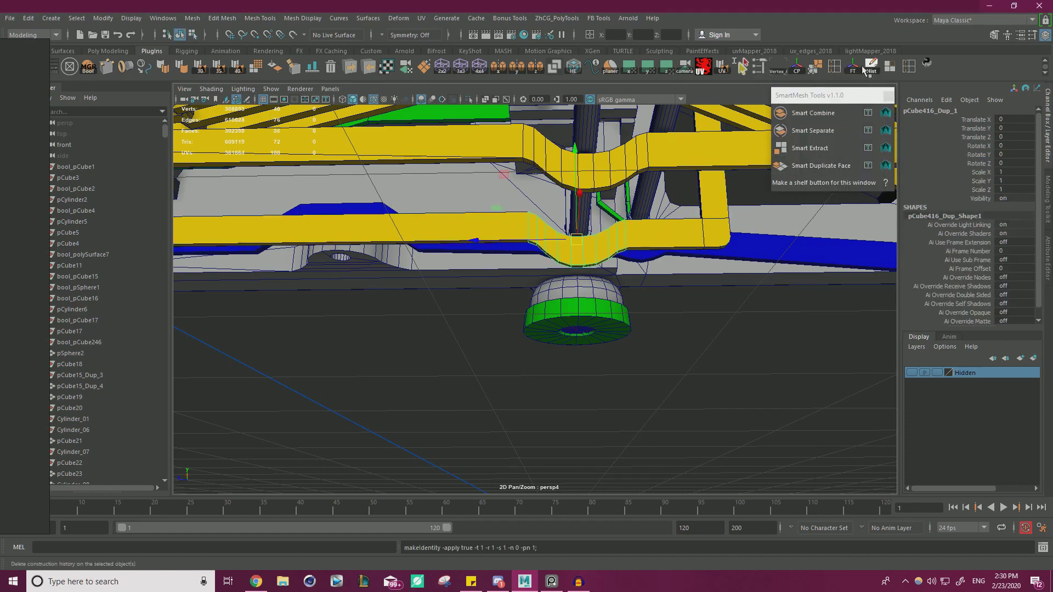
# Move the duplicated curve along the bar to the open gap and isolate it together with the lever
pyautogui.scroll(-3, 576, 231)
pyautogui.keyDown('alt'); pyautogui.moveTo(477, 224); pyautogui.dragTo(595, 220, button='middle'); pyautogui.keyUp('alt')
pyautogui.moveTo(609, 238); pyautogui.dragTo(310, 239)
pyautogui.keyDown('shift'); pyautogui.click(503, 226); pyautogui.keyUp('shift')
pyautogui.click(469, 100)
pyautogui.keyDown('alt'); pyautogui.moveTo(510, 164); pyautogui.dragTo(574, 282); pyautogui.keyUp('alt')
pyautogui.scroll(5, 574, 281)
pyautogui.click(498, 312)
pyautogui.click(523, 271)
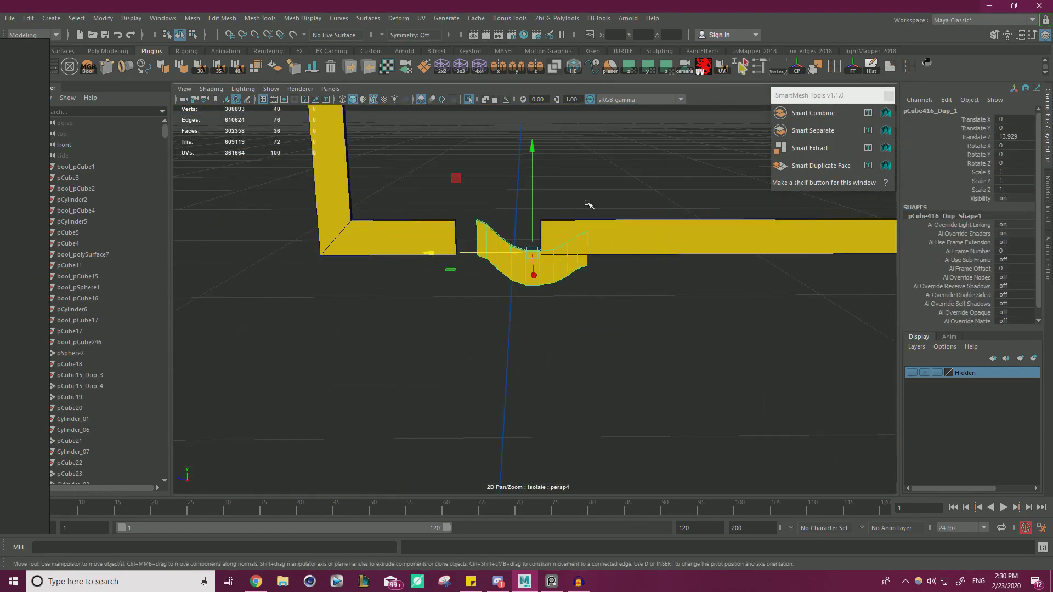
# Reposition the curved piece's pivot, rotate it -180° about Z into an arch and snap it to the rear segment's cut end
pyautogui.press('d')
pyautogui.moveTo(532, 252); pyautogui.dragTo(521, 219)
pyautogui.press('e')
pyautogui.moveTo(426, 183); pyautogui.dragTo(377, 302)
pyautogui.press('w')
pyautogui.press('v')
pyautogui.moveTo(475, 218); pyautogui.dragTo(464, 247)
pyautogui.keyDown('alt'); pyautogui.moveTo(548, 227); pyautogui.dragTo(613, 244); pyautogui.keyUp('alt')
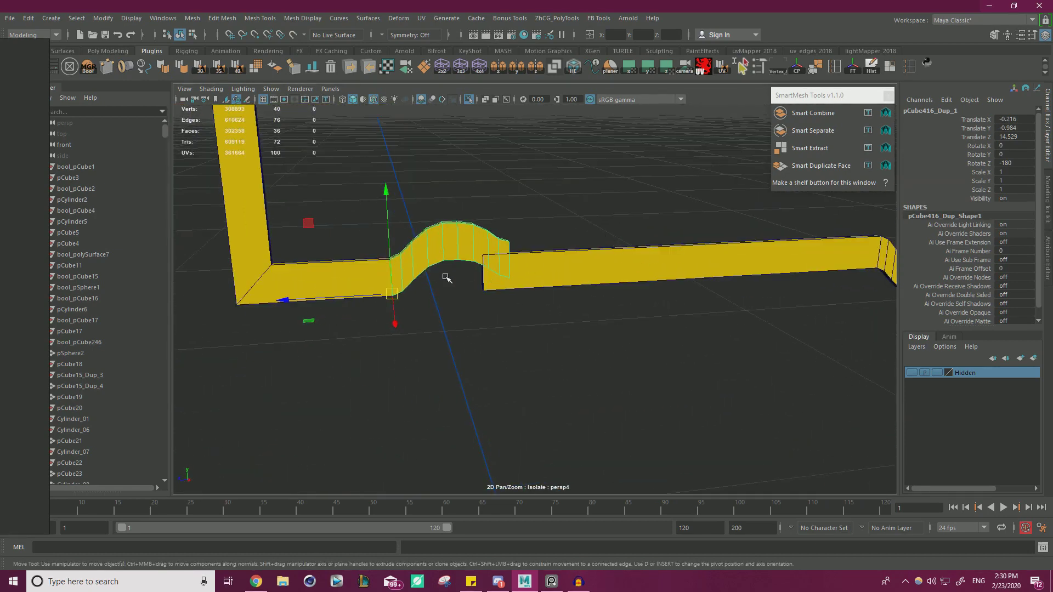
pyautogui.press('e')
pyautogui.moveTo(435, 313); pyautogui.dragTo(573, 302)
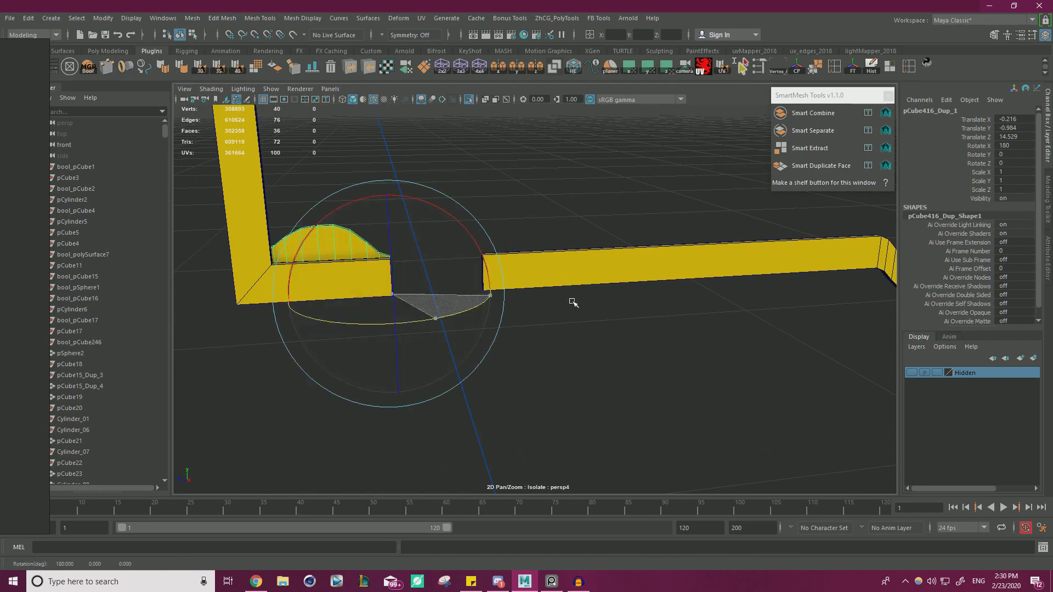
pyautogui.hotkey('ctrl', 'z')
# Show the whole typewriter again and shift the arched piece to fit around the spring rod
pyautogui.press('w')
pyautogui.keyDown('alt'); pyautogui.moveTo(507, 203); pyautogui.dragTo(480, 237); pyautogui.keyUp('alt')
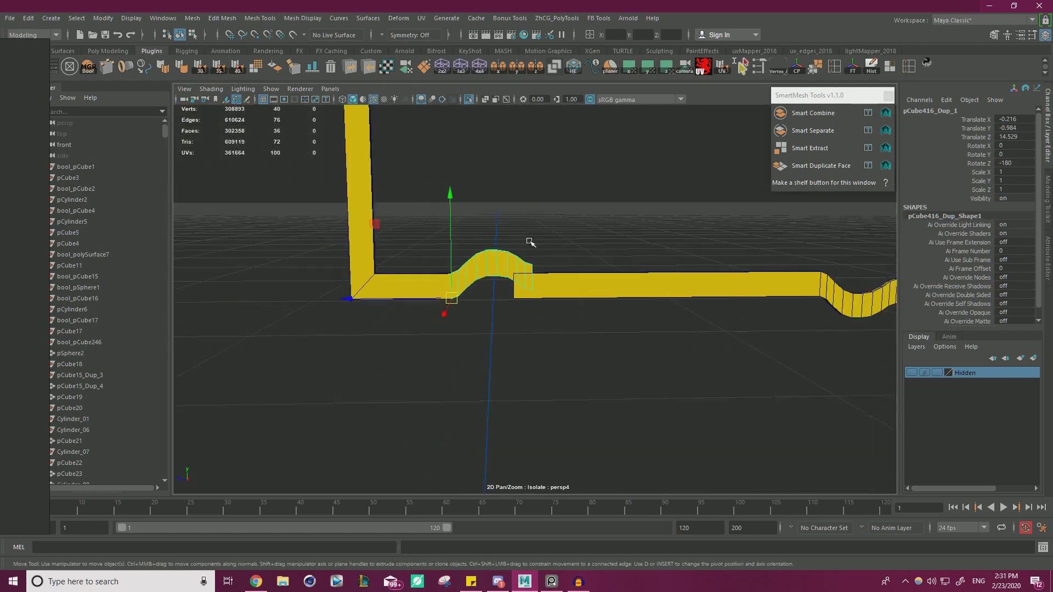
pyautogui.scroll(-2, 480, 237)
pyautogui.moveTo(599, 201); pyautogui.dragTo(483, 307)
pyautogui.click(470, 98)
pyautogui.keyDown('alt'); pyautogui.moveTo(502, 208); pyautogui.dragTo(531, 186); pyautogui.keyUp('alt')
pyautogui.keyDown('alt'); pyautogui.moveTo(530, 186); pyautogui.dragTo(550, 242, button='right'); pyautogui.keyUp('alt')
pyautogui.keyDown('alt'); pyautogui.moveTo(550, 241); pyautogui.dragTo(443, 234, button='middle'); pyautogui.keyUp('alt')
pyautogui.keyDown('alt'); pyautogui.moveTo(444, 234); pyautogui.dragTo(439, 243); pyautogui.keyUp('alt')
pyautogui.keyDown('alt'); pyautogui.moveTo(439, 243); pyautogui.dragTo(510, 252, button='right'); pyautogui.keyUp('alt')
pyautogui.keyDown('alt'); pyautogui.moveTo(510, 253); pyautogui.dragTo(608, 262); pyautogui.keyUp('alt')
pyautogui.click(484, 259)
pyautogui.moveTo(400, 216); pyautogui.dragTo(364, 236, button='middle')
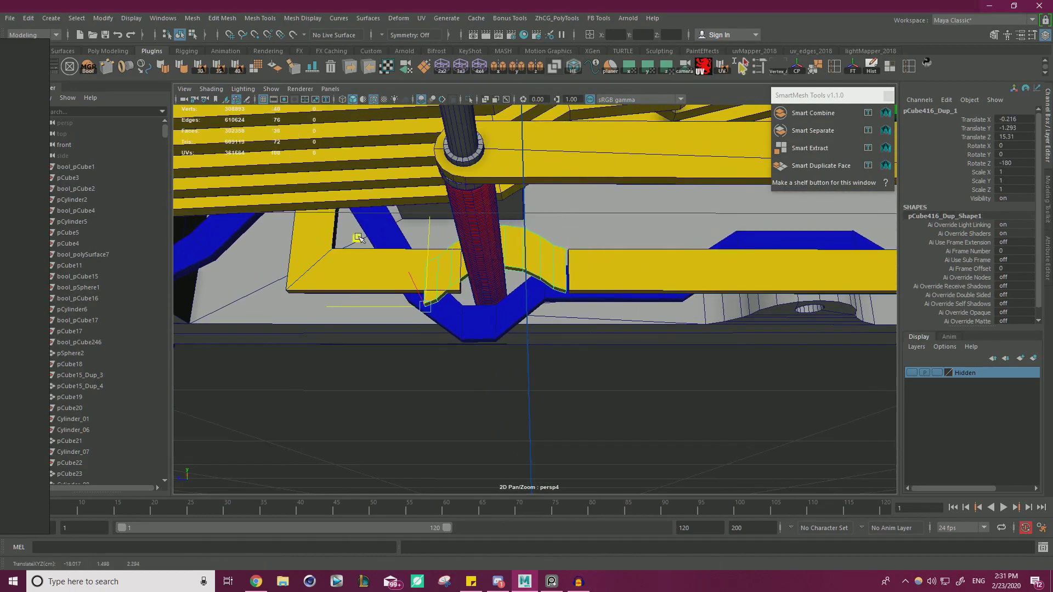
pyautogui.keyDown('alt'); pyautogui.moveTo(363, 239); pyautogui.dragTo(411, 221); pyautogui.keyUp('alt')
pyautogui.moveTo(351, 246); pyautogui.dragTo(344, 241, button='middle')
# Flip the arched piece to 180° about X and snap its front end onto the bar's long front segment
pyautogui.press('e')
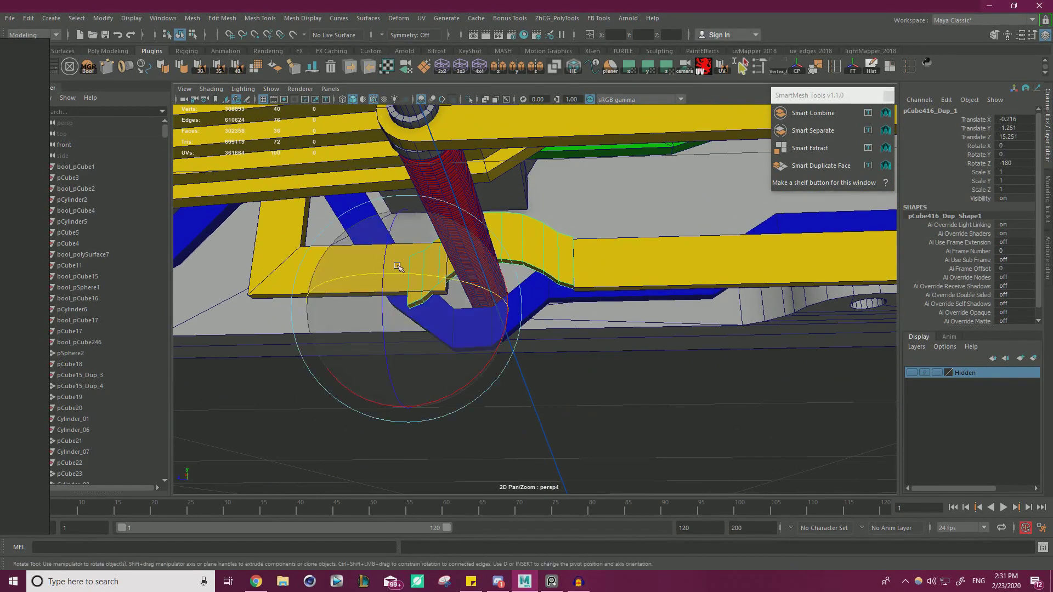
pyautogui.moveTo(396, 273); pyautogui.dragTo(494, 284)
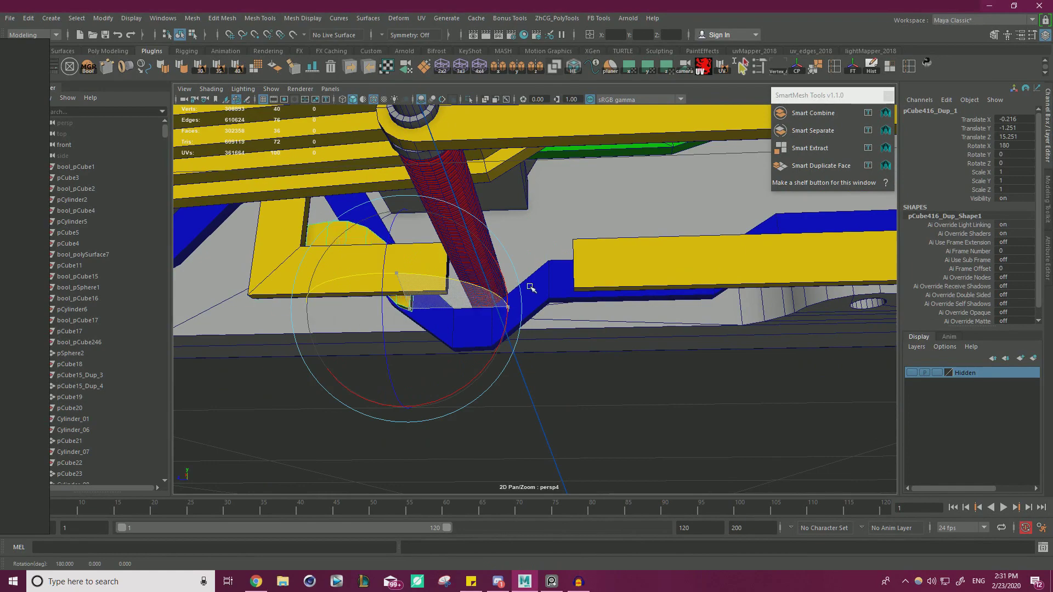
pyautogui.press('w')
pyautogui.moveTo(347, 244); pyautogui.dragTo(629, 304)
pyautogui.keyDown('alt'); pyautogui.moveTo(629, 303); pyautogui.dragTo(534, 331); pyautogui.keyUp('alt')
pyautogui.scroll(2, 535, 331)
pyautogui.press('v')
pyautogui.moveTo(590, 291); pyautogui.dragTo(593, 296)
# Isolate the lever with the arched piece and snap the rear segment's cut-end vertices lengthwise to the arch
pyautogui.keyDown('alt'); pyautogui.moveTo(592, 269); pyautogui.dragTo(378, 252, button='right'); pyautogui.keyUp('alt')
pyautogui.keyDown('shift'); pyautogui.click(387, 278); pyautogui.keyUp('shift')
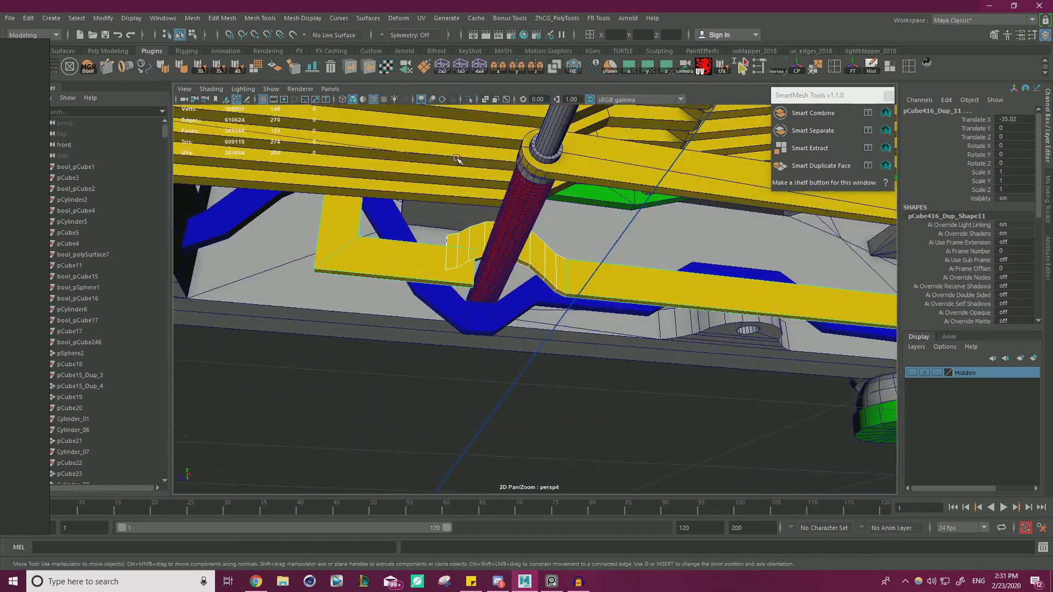
pyautogui.keyDown('alt'); pyautogui.moveTo(387, 278); pyautogui.dragTo(524, 280); pyautogui.keyUp('alt')
pyautogui.click(468, 100)
pyautogui.keyDown('alt'); pyautogui.moveTo(469, 159); pyautogui.dragTo(528, 237); pyautogui.keyUp('alt')
pyautogui.click(465, 299)
pyautogui.moveTo(469, 293); pyautogui.dragTo(423, 259, button='right')
pyautogui.moveTo(576, 344); pyautogui.dragTo(477, 220)
pyautogui.press('v')
pyautogui.moveTo(513, 290); pyautogui.dragTo(509, 288)
# Select the rear segment's end and elbow vertices and snap them to the height of the arch's end
pyautogui.moveTo(373, 355); pyautogui.dragTo(564, 218)
pyautogui.scroll(5, 564, 218)
pyautogui.moveTo(393, 224); pyautogui.dragTo(416, 199)
pyautogui.press('d')
pyautogui.press('v')
pyautogui.moveTo(393, 238); pyautogui.dragTo(475, 202)
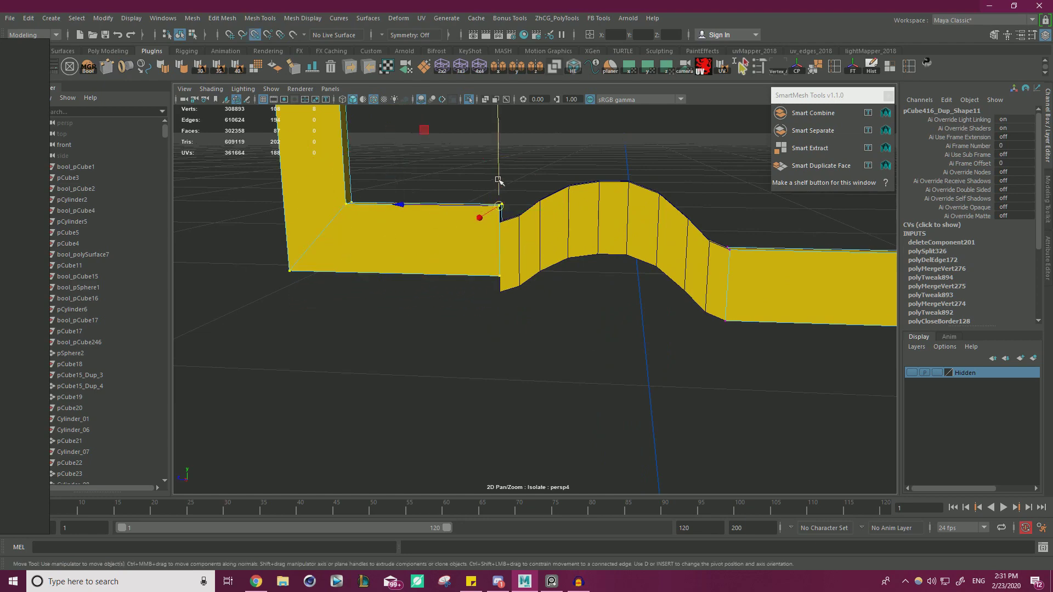
# Combine the lever and the arched piece into one mesh and merge the overlapping vertices at the joints
pyautogui.scroll(-4, 475, 204)
pyautogui.moveTo(608, 213); pyautogui.dragTo(647, 190, button='right')
pyautogui.click(646, 190)
pyautogui.moveTo(619, 284); pyautogui.dragTo(459, 214)
pyautogui.click(195, 19)
pyautogui.click(218, 57)
pyautogui.moveTo(554, 278); pyautogui.dragTo(504, 281, button='right')
pyautogui.keyDown('shift'); pyautogui.moveTo(623, 229); pyautogui.dragTo(698, 176, button='right'); pyautogui.keyUp('shift')
# Show the whole typewriter again and compare the lever's rear elbow with the reference photos
pyautogui.scroll(-5, 585, 186)
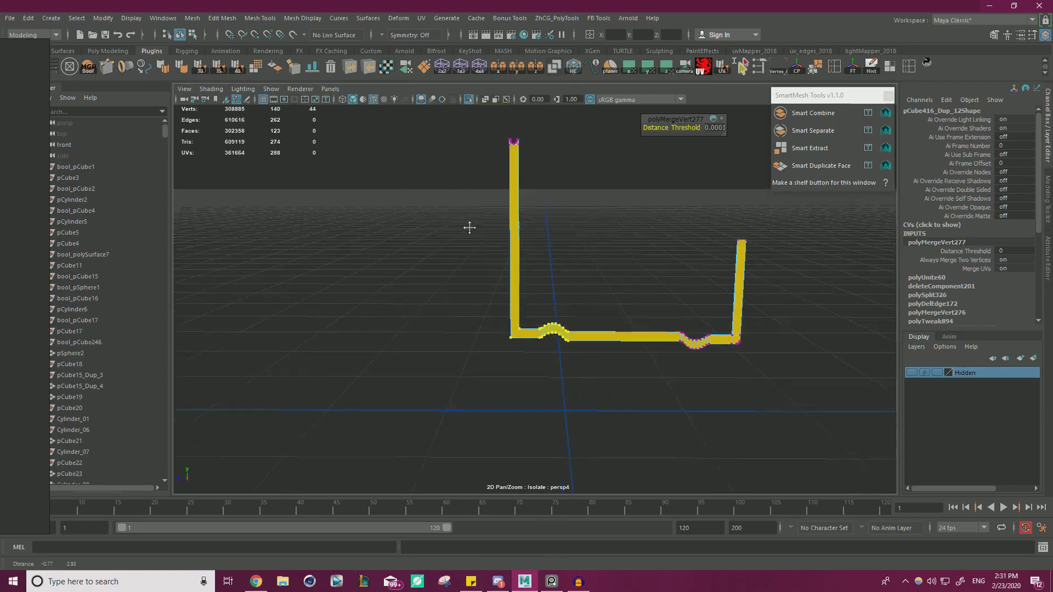
pyautogui.moveTo(469, 415); pyautogui.dragTo(532, 344)
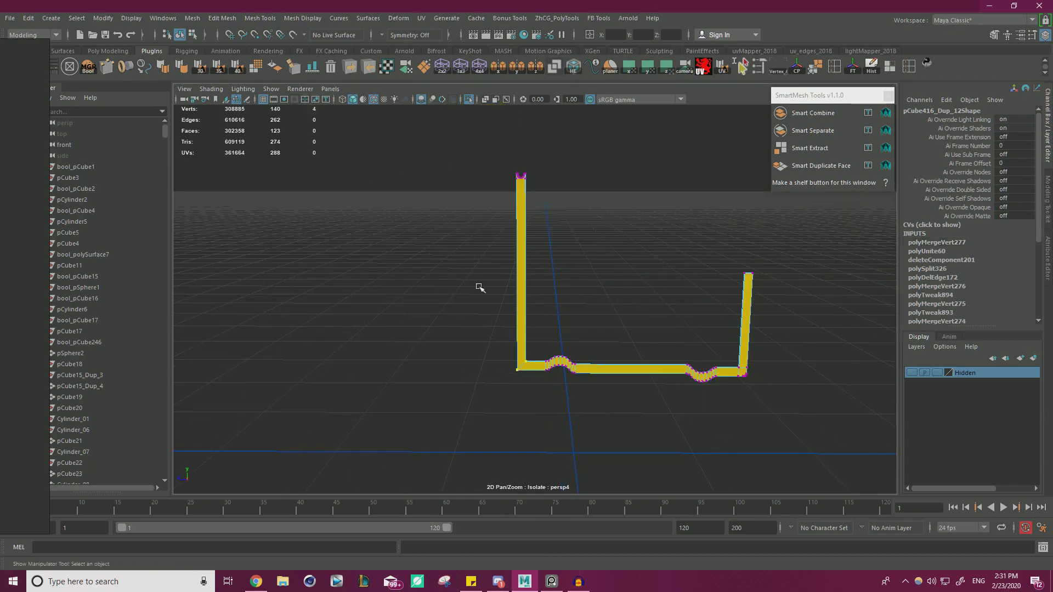
pyautogui.scroll(3, 447, 357)
pyautogui.click(468, 99)
pyautogui.keyDown('alt'); pyautogui.moveTo(474, 182); pyautogui.dragTo(666, 333); pyautogui.keyUp('alt')
pyautogui.moveTo(25, 291); pyautogui.dragTo(576, 223, button='right')
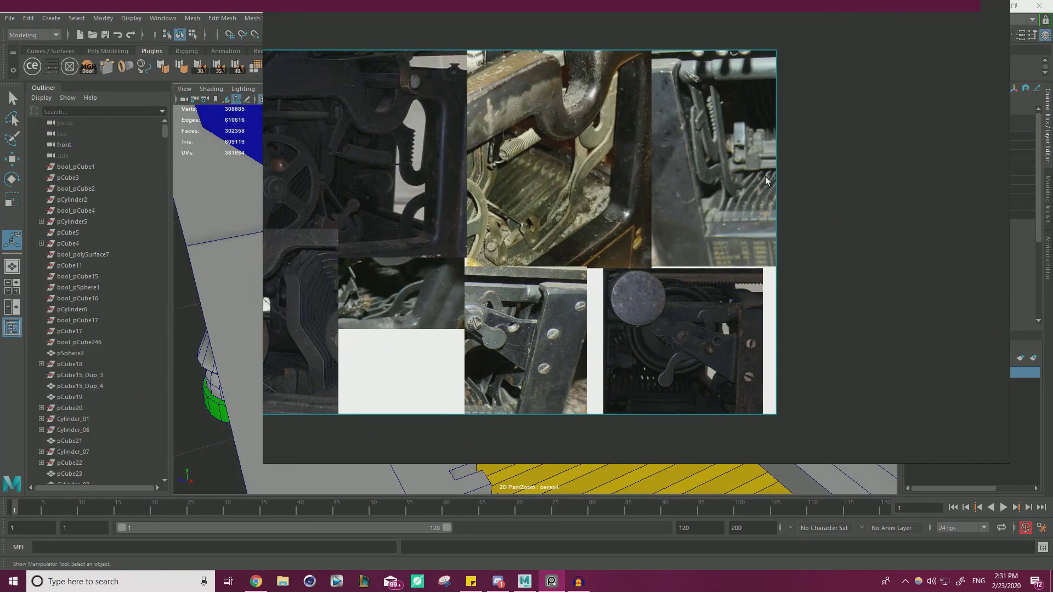
pyautogui.moveTo(718, 153); pyautogui.dragTo(0, 208, button='right')
# Raise the rear elbow's edges so the bar slopes from the arch up to the upright arm
pyautogui.keyDown('alt'); pyautogui.moveTo(724, 274); pyautogui.dragTo(622, 279); pyautogui.keyUp('alt')
pyautogui.scroll(3, 622, 279)
pyautogui.keyDown('alt'); pyautogui.moveTo(623, 280); pyautogui.dragTo(653, 233, button='middle'); pyautogui.keyUp('alt')
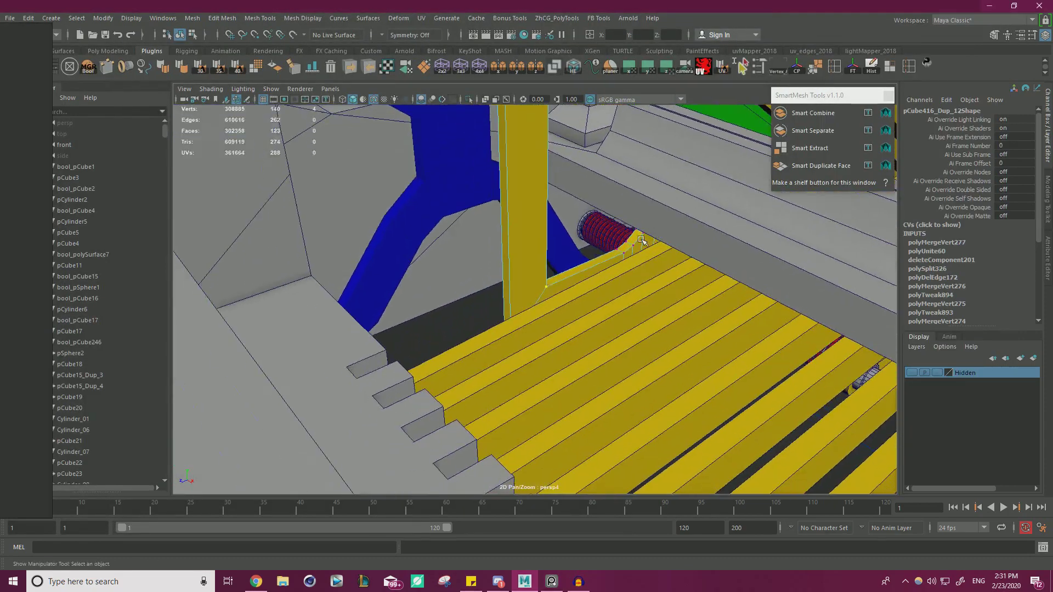
pyautogui.keyDown('alt'); pyautogui.moveTo(653, 233); pyautogui.dragTo(639, 253); pyautogui.keyUp('alt')
pyautogui.moveTo(529, 318); pyautogui.dragTo(529, 237, button='right')
pyautogui.press('w')
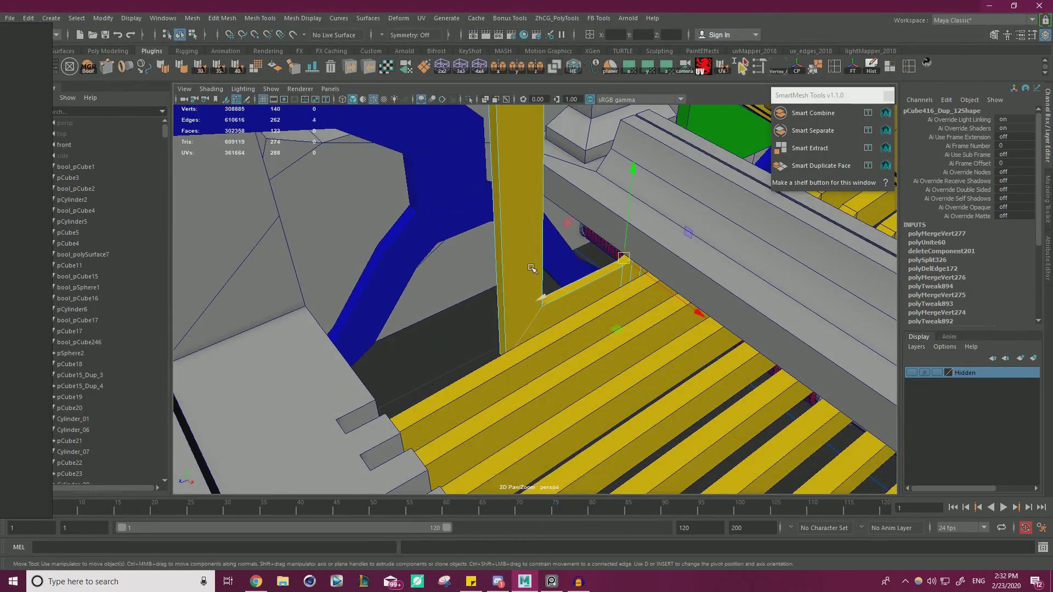
pyautogui.press('d')
pyautogui.moveTo(519, 280); pyautogui.dragTo(500, 259)
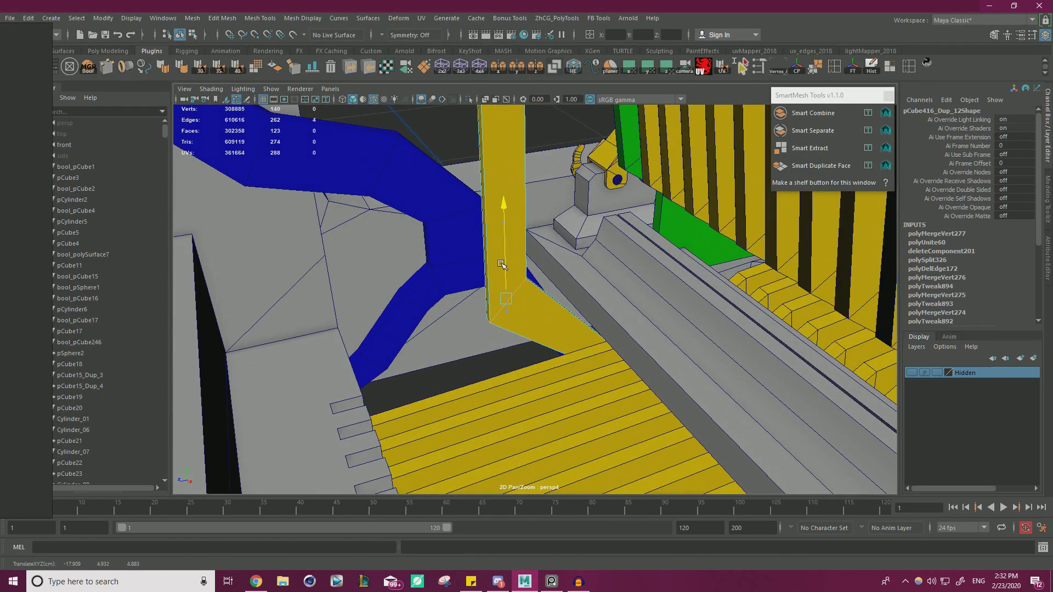
# Bevel the raised rear elbow with a fraction of 0.6 and 3 segments
pyautogui.hotkey('ctrl', 'b')
pyautogui.moveTo(650, 127)
pyautogui.mouseDown()
pyautogui.moveTo(670, 126)
pyautogui.moveTo(654, 126)
pyautogui.mouseUp()
pyautogui.click(658, 136)
pyautogui.moveTo(658, 136); pyautogui.dragTo(678, 136, button='middle')
pyautogui.keyDown('alt'); pyautogui.moveTo(576, 187); pyautogui.dragTo(244, 221, button='right'); pyautogui.keyUp('alt')
pyautogui.keyDown('alt'); pyautogui.moveTo(245, 221); pyautogui.dragTo(439, 202); pyautogui.keyUp('alt')
pyautogui.keyDown('alt'); pyautogui.moveTo(439, 202); pyautogui.dragTo(548, 219, button='right'); pyautogui.keyUp('alt')
pyautogui.keyDown('alt'); pyautogui.moveTo(548, 219); pyautogui.dragTo(451, 262, button='middle'); pyautogui.keyUp('alt')
pyautogui.keyDown('alt'); pyautogui.moveTo(451, 262); pyautogui.dragTo(521, 258); pyautogui.keyUp('alt')
pyautogui.rightClick(521, 258)
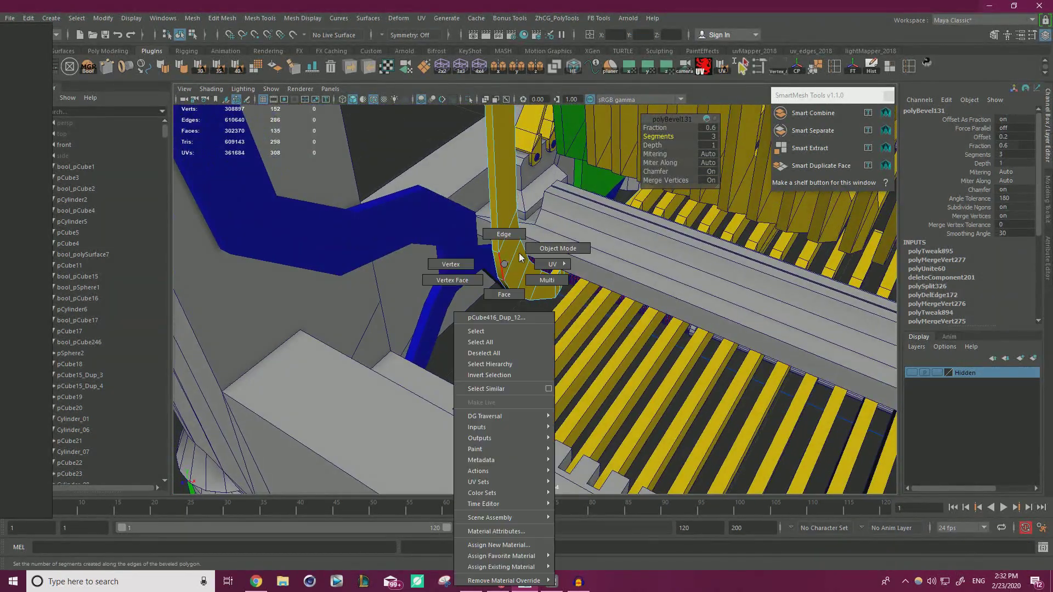
pyautogui.click(558, 248)
# Isolate the key lever and delete the surplus edge loops between its rear elbow and the slope of the lower bar
pyautogui.hotkey('ctrl', '1')
pyautogui.keyDown('alt'); pyautogui.moveTo(623, 222); pyautogui.dragTo(593, 224, button='right'); pyautogui.keyUp('alt')
pyautogui.keyDown('alt'); pyautogui.moveTo(524, 227); pyautogui.dragTo(551, 242, button='middle'); pyautogui.keyUp('alt')
pyautogui.keyDown('alt'); pyautogui.moveTo(552, 242); pyautogui.dragTo(568, 255, button='right'); pyautogui.keyUp('alt')
pyautogui.moveTo(569, 258); pyautogui.dragTo(568, 228, button='right')
pyautogui.doubleClick(579, 280)
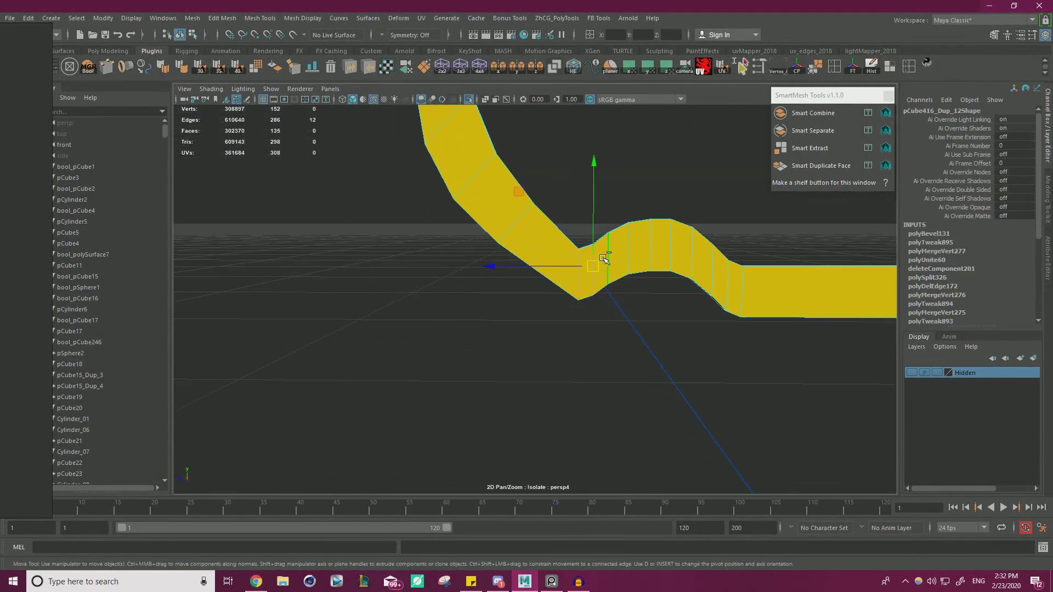
pyautogui.press('Delete')
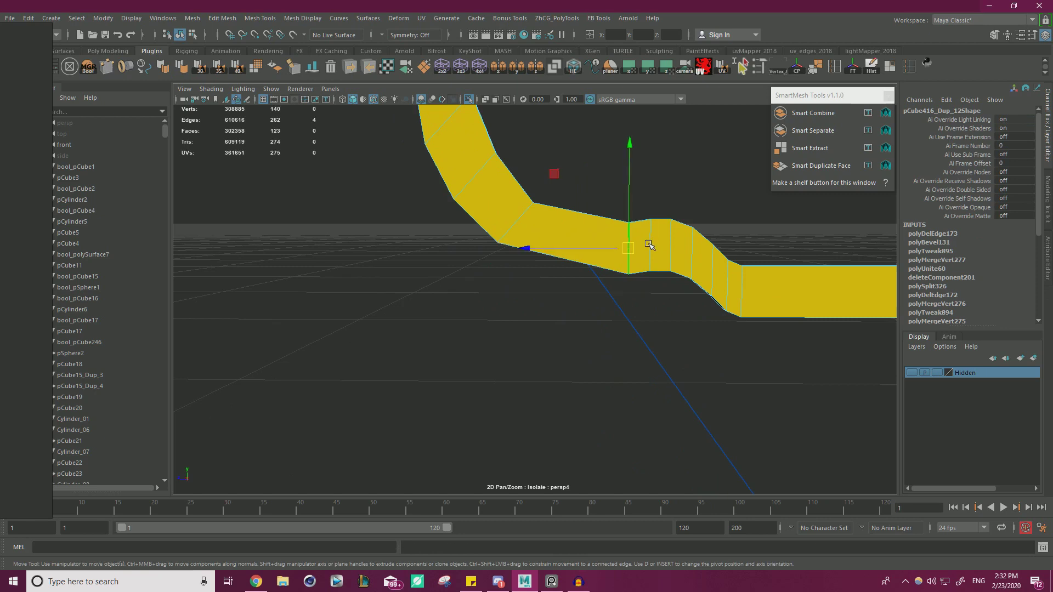
pyautogui.press('Delete')
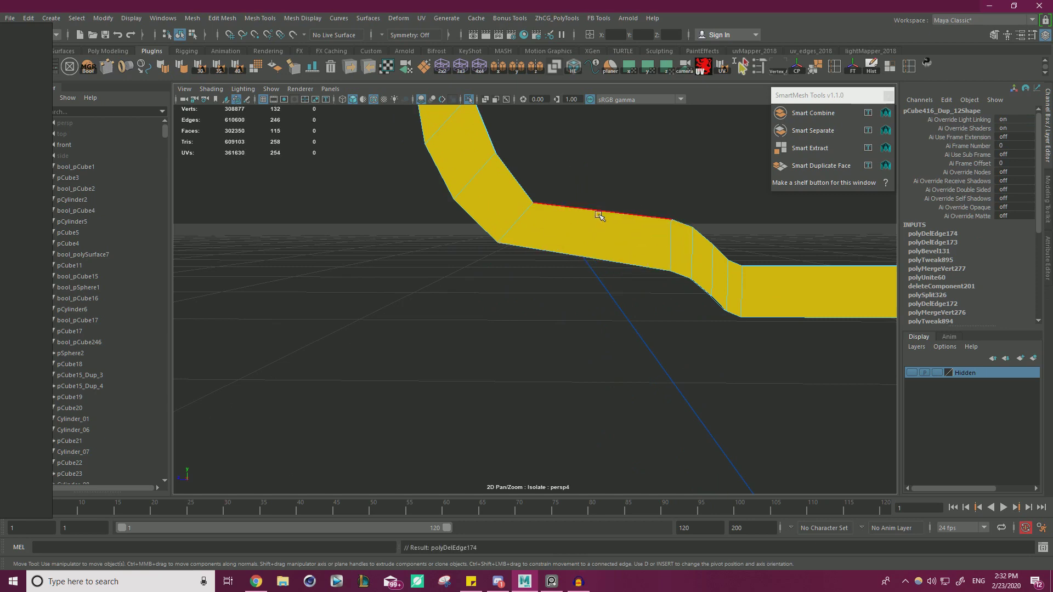
pyautogui.keyDown('alt'); pyautogui.moveTo(599, 215); pyautogui.dragTo(581, 310, button='middle'); pyautogui.keyUp('alt')
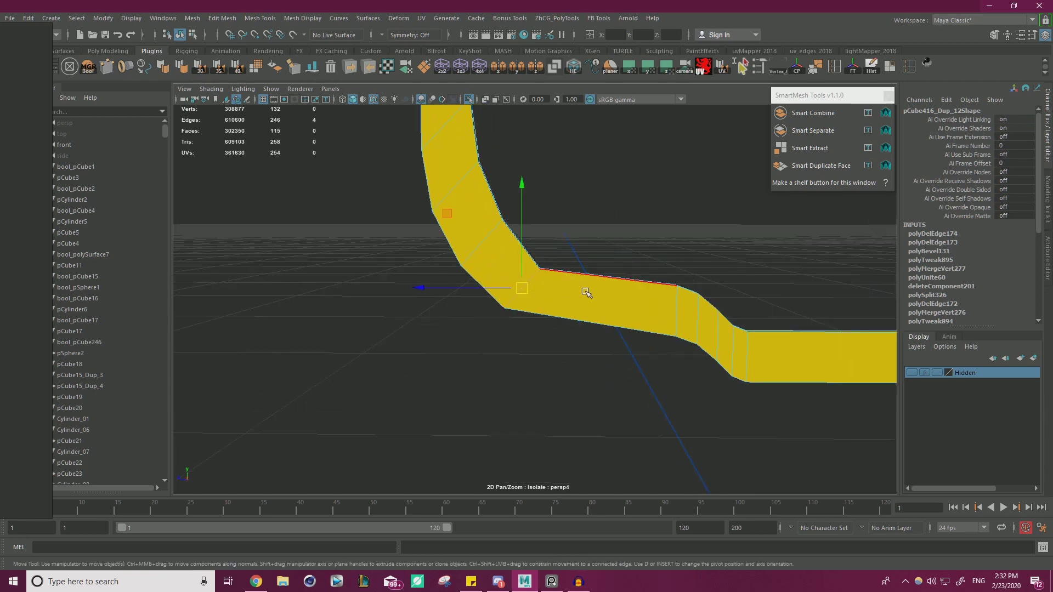
pyautogui.scroll(-8, 519, 289)
pyautogui.scroll(8, 461, 256)
pyautogui.press('e')
pyautogui.moveTo(611, 245); pyautogui.dragTo(594, 225)
pyautogui.hotkey('ctrl', 'z')
# Reposition the rear elbow's inner and outer corner vertices to even out the lower part of its curve
pyautogui.press('w')
pyautogui.moveTo(533, 265); pyautogui.dragTo(479, 266, button='right')
pyautogui.moveTo(475, 349); pyautogui.dragTo(528, 297)
pyautogui.moveTo(431, 233); pyautogui.dragTo(438, 226)
pyautogui.moveTo(568, 230); pyautogui.dragTo(530, 274)
pyautogui.moveTo(465, 194); pyautogui.dragTo(475, 183)
pyautogui.moveTo(481, 326); pyautogui.dragTo(523, 296)
pyautogui.moveTo(437, 226); pyautogui.dragTo(443, 224)
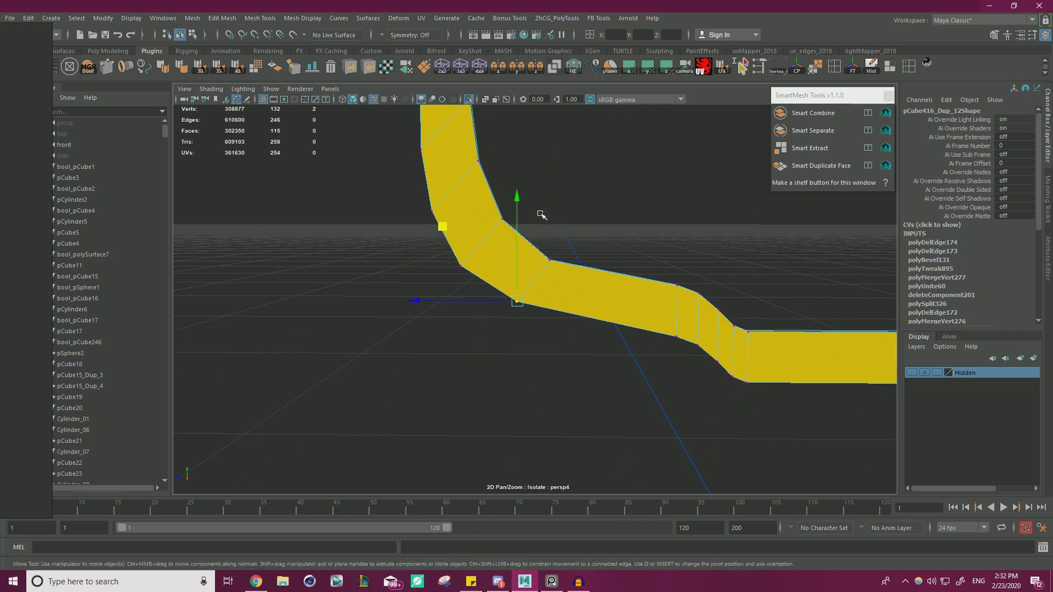
pyautogui.moveTo(429, 149); pyautogui.dragTo(387, 192, button='middle')
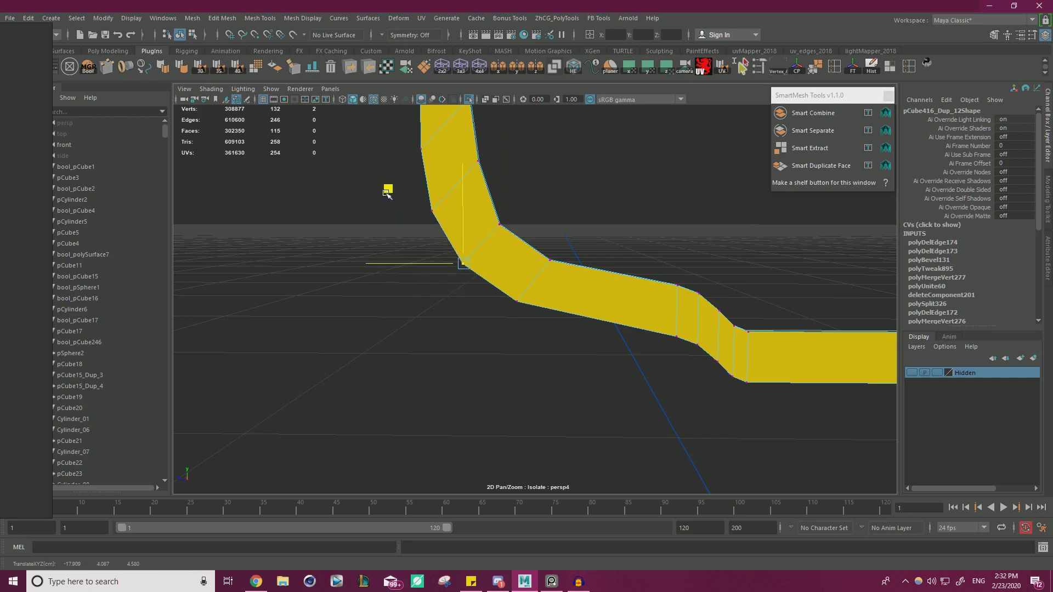
# Adjust the elbow's upper vertices so the curve blends smoothly into the upright arm
pyautogui.keyDown('alt'); pyautogui.moveTo(511, 176); pyautogui.dragTo(570, 246, button='middle'); pyautogui.keyUp('alt')
pyautogui.moveTo(464, 157); pyautogui.dragTo(460, 159)
pyautogui.moveTo(462, 293); pyautogui.dragTo(504, 263)
pyautogui.moveTo(418, 209); pyautogui.dragTo(417, 204)
pyautogui.moveTo(567, 145); pyautogui.dragTo(505, 185)
pyautogui.keyDown('alt'); pyautogui.moveTo(597, 144); pyautogui.dragTo(596, 184, button='middle'); pyautogui.keyUp('alt')
pyautogui.moveTo(596, 184); pyautogui.dragTo(534, 216)
pyautogui.click(457, 136)
pyautogui.keyDown('alt'); pyautogui.moveTo(527, 219); pyautogui.dragTo(606, 223); pyautogui.keyUp('alt')
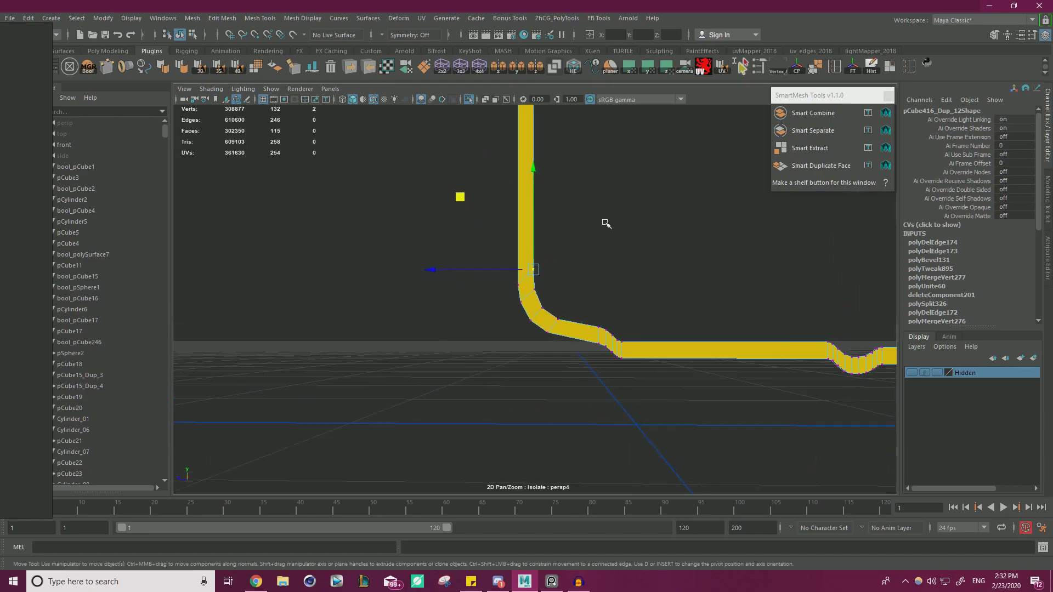
# Show the whole typewriter again and check the reshaped lever from below and from the side
pyautogui.click(655, 182)
pyautogui.click(470, 100)
pyautogui.keyDown('alt'); pyautogui.moveTo(493, 170); pyautogui.dragTo(601, 281); pyautogui.keyUp('alt')
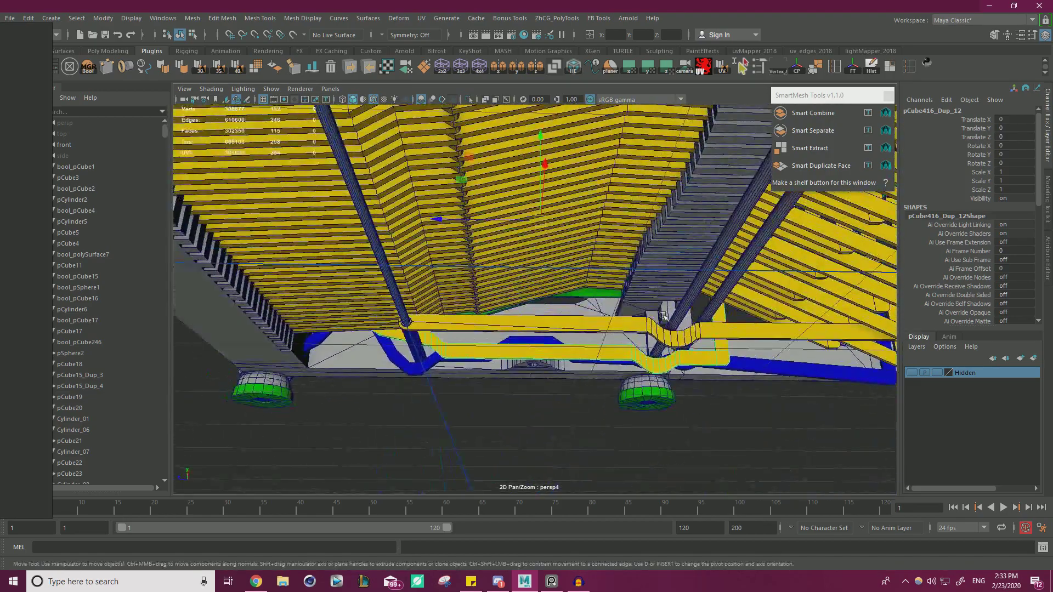
pyautogui.scroll(-1, 465, 301)
pyautogui.keyDown('alt'); pyautogui.moveTo(465, 301); pyautogui.dragTo(384, 378); pyautogui.keyUp('alt')
pyautogui.keyDown('alt'); pyautogui.moveTo(507, 244); pyautogui.dragTo(471, 211, button='right'); pyautogui.keyUp('alt')
pyautogui.scroll(-4, 470, 211)
pyautogui.keyDown('alt'); pyautogui.moveTo(471, 211); pyautogui.dragTo(584, 278); pyautogui.keyUp('alt')
pyautogui.click(667, 354)
pyautogui.scroll(8, 584, 279)
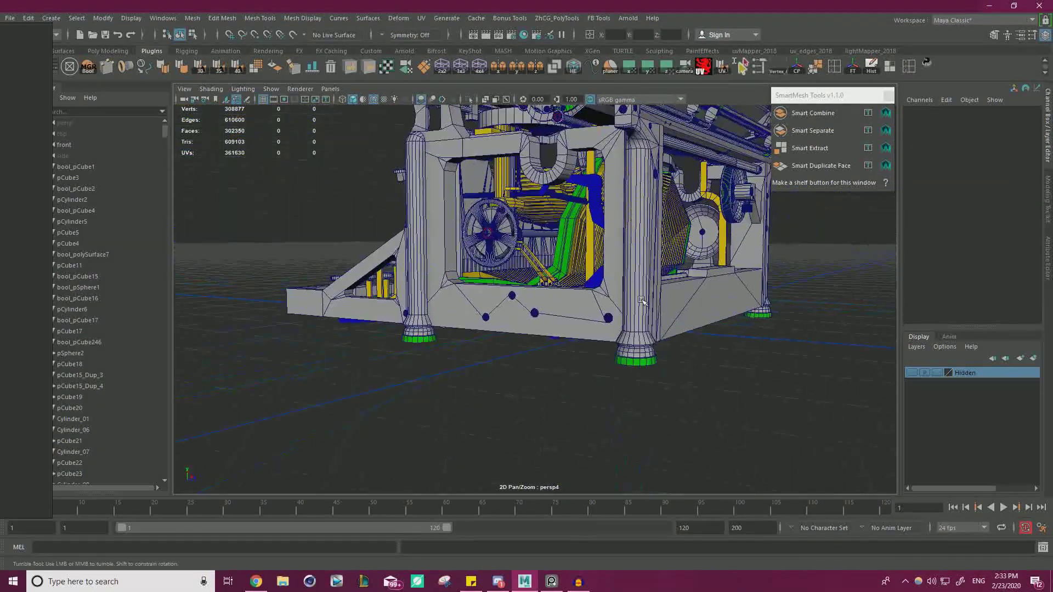
# Examine the bent blue bar, the spring attached to it and the ball-headed knob above
pyautogui.click(590, 193)
pyautogui.press('f')
pyautogui.scroll(-4, 590, 193)
pyautogui.keyDown('alt'); pyautogui.moveTo(528, 230); pyautogui.dragTo(548, 168, button='middle'); pyautogui.keyUp('alt')
pyautogui.scroll(3, 547, 168)
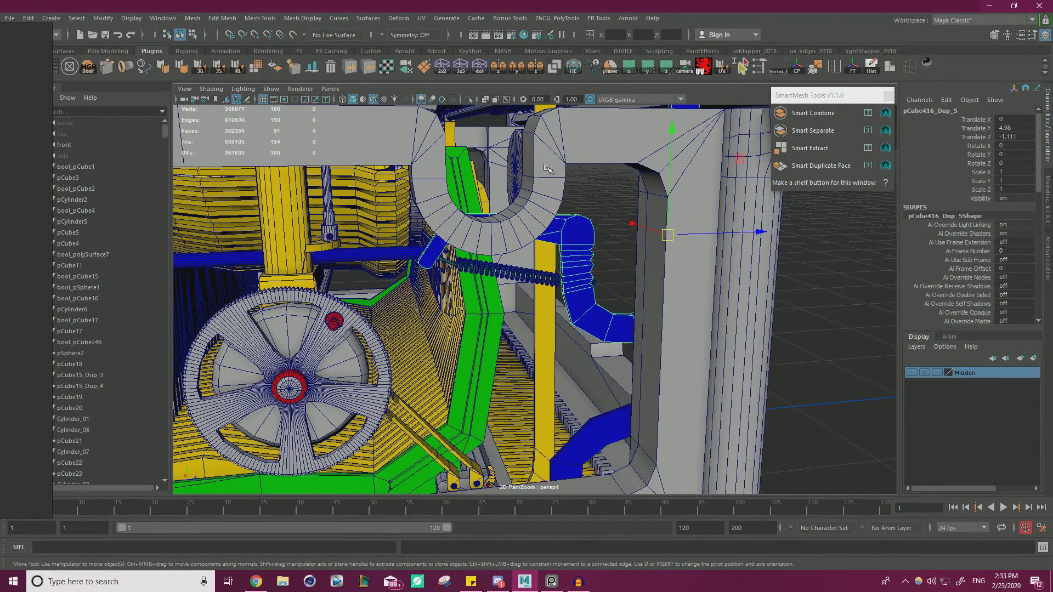
pyautogui.keyDown('alt'); pyautogui.moveTo(617, 247); pyautogui.dragTo(643, 263); pyautogui.keyUp('alt')
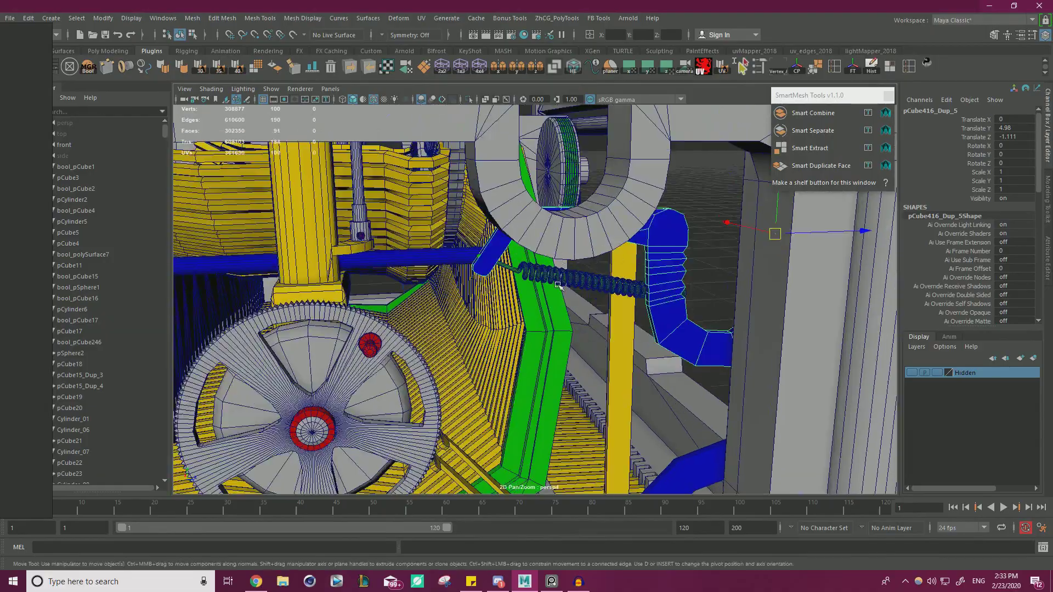
pyautogui.click(553, 283)
pyautogui.keyDown('alt'); pyautogui.moveTo(554, 282); pyautogui.dragTo(684, 299); pyautogui.keyUp('alt')
pyautogui.scroll(3, 636, 267)
pyautogui.keyDown('alt'); pyautogui.moveTo(636, 267); pyautogui.dragTo(374, 273, button='right'); pyautogui.keyUp('alt')
pyautogui.click(461, 284)
pyautogui.keyDown('alt'); pyautogui.moveTo(542, 236); pyautogui.dragTo(511, 267); pyautogui.keyUp('alt')
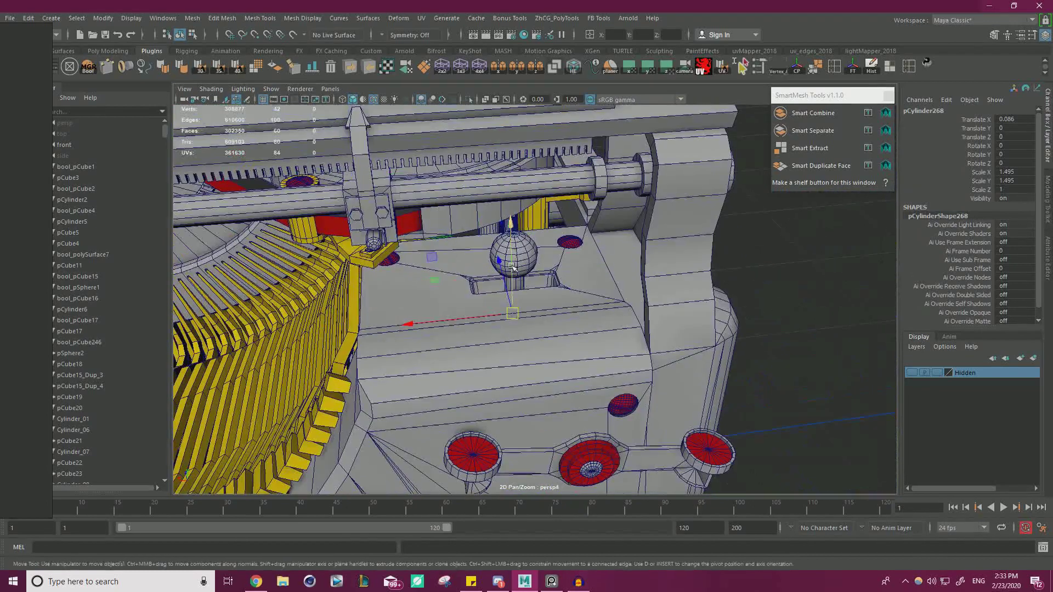
# Switch to the reference photos and examine how the coil spring, side rod and toothed bar connect inside the frame
pyautogui.moveTo(27, 222); pyautogui.dragTo(636, 212, button='right')
pyautogui.scroll(-4, 585, 210)
pyautogui.moveTo(480, 271); pyautogui.dragTo(653, 266, button='middle')
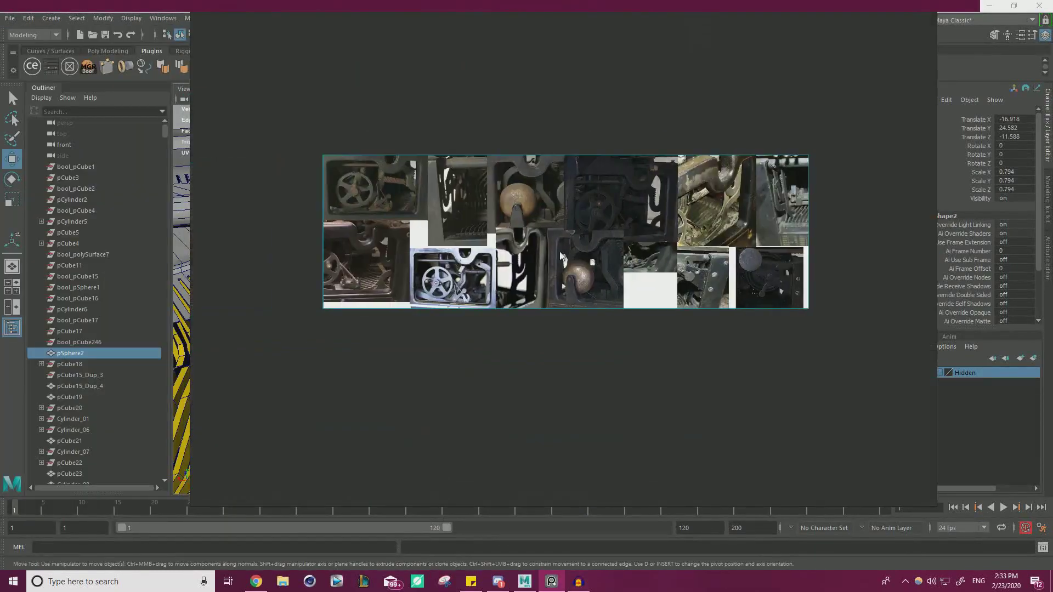
pyautogui.scroll(3, 488, 289)
pyautogui.scroll(5, 373, 235)
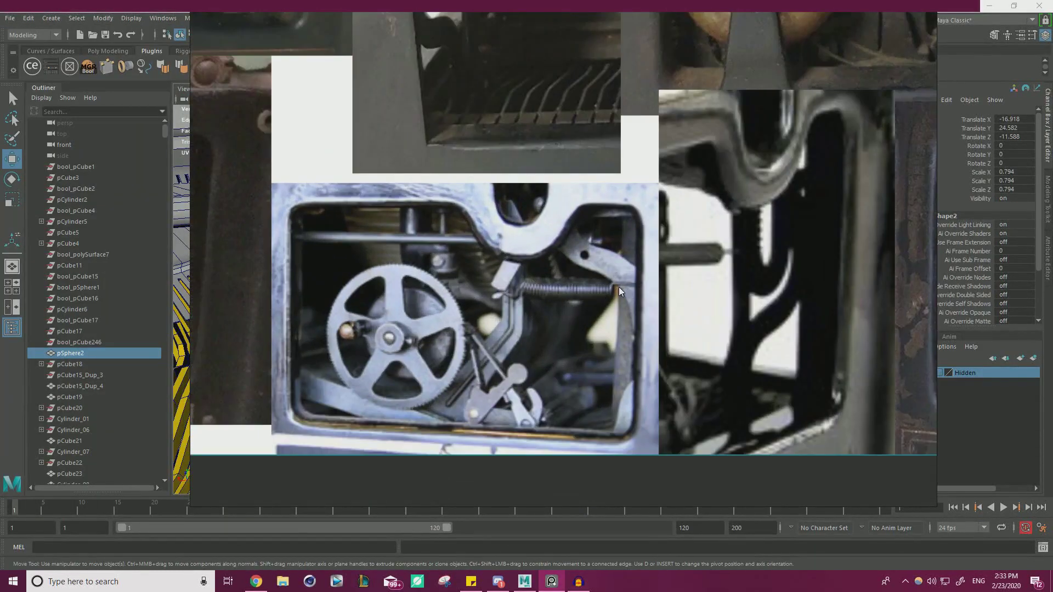
pyautogui.scroll(-4, 772, 248)
pyautogui.moveTo(748, 301); pyautogui.dragTo(489, 330, button='middle')
pyautogui.scroll(6, 660, 252)
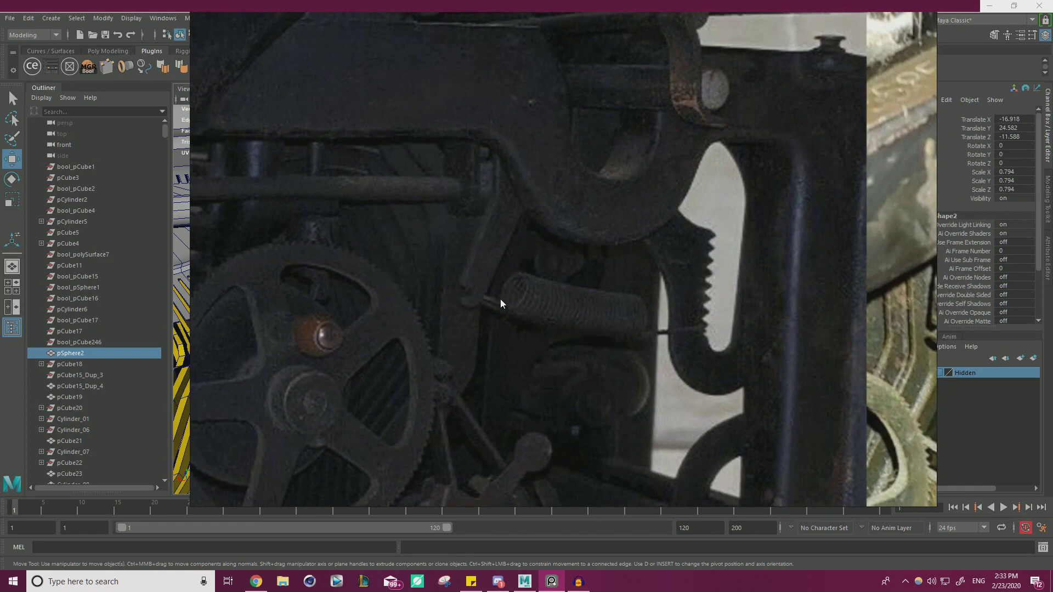
pyautogui.moveTo(495, 254); pyautogui.dragTo(621, 306, button='middle')
pyautogui.scroll(2, 617, 237)
pyautogui.moveTo(574, 230); pyautogui.dragTo(568, 301, button='middle')
pyautogui.scroll(-2, 567, 301)
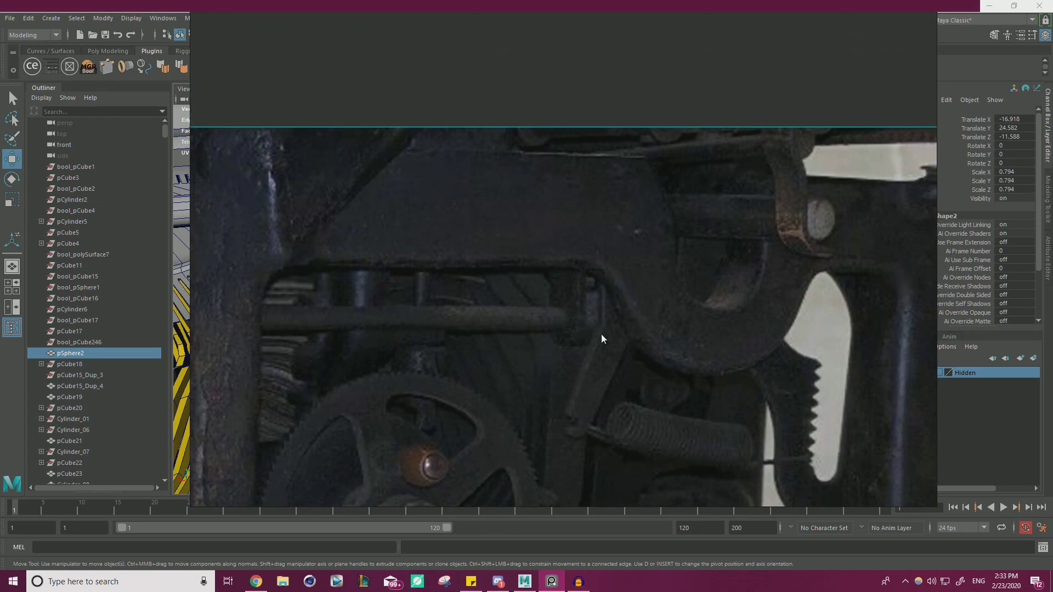
pyautogui.scroll(-3, 551, 263)
pyautogui.moveTo(501, 299)
pyautogui.mouseDown(button='middle')
pyautogui.moveTo(620, 238)
pyautogui.moveTo(722, 128)
pyautogui.mouseUp(button='middle')
pyautogui.scroll(-2, 531, 282)
pyautogui.moveTo(525, 223); pyautogui.dragTo(751, 173, button='middle')
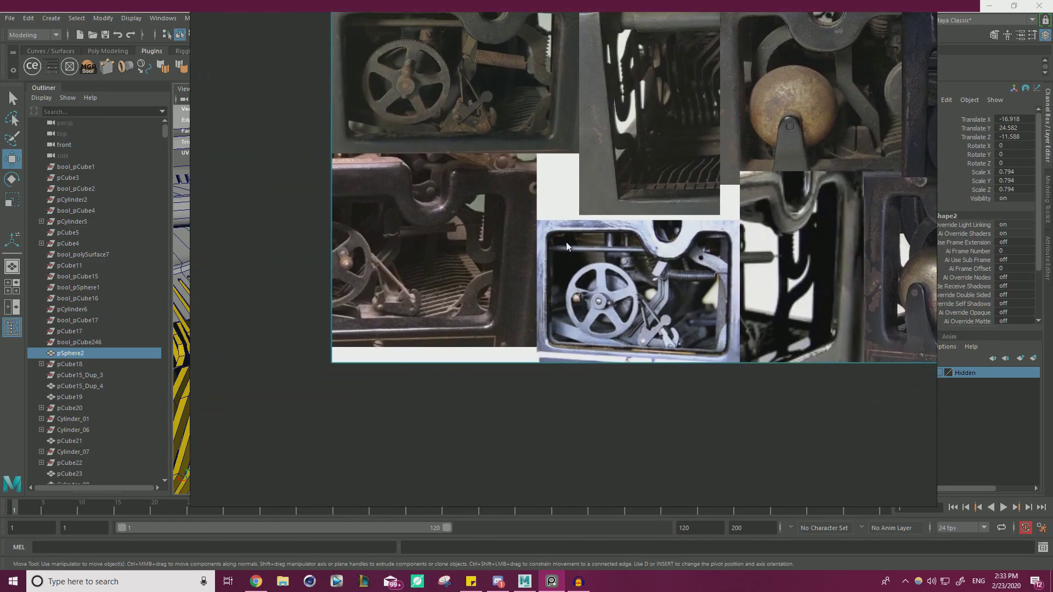
# Return to Maya and inspect the springs and the blue levers along the typewriter's side from several angles
pyautogui.hotkey('alt', 'Tab')
pyautogui.scroll(-3, 529, 260)
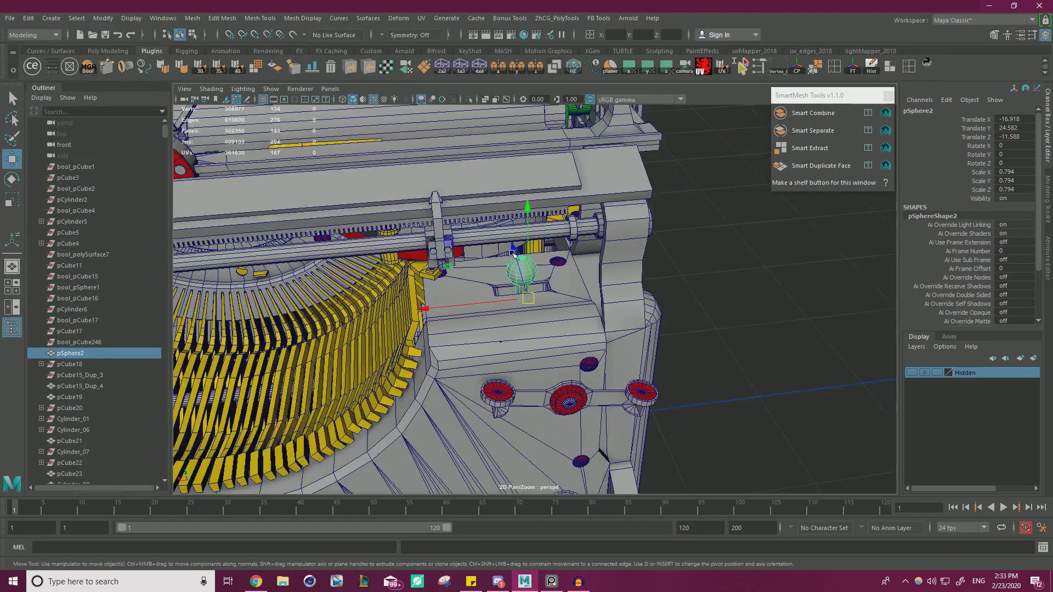
pyautogui.keyDown('alt'); pyautogui.moveTo(530, 259); pyautogui.dragTo(466, 236); pyautogui.keyUp('alt')
pyautogui.keyDown('alt'); pyautogui.moveTo(466, 236); pyautogui.dragTo(555, 225, button='middle'); pyautogui.keyUp('alt')
pyautogui.keyDown('alt'); pyautogui.moveTo(555, 225); pyautogui.dragTo(514, 223); pyautogui.keyUp('alt')
pyautogui.click(792, 278)
pyautogui.click(526, 215)
pyautogui.keyDown('alt'); pyautogui.moveTo(718, 247); pyautogui.dragTo(551, 251); pyautogui.keyUp('alt')
pyautogui.click(601, 313)
pyautogui.keyDown('alt'); pyautogui.moveTo(602, 312); pyautogui.dragTo(625, 279); pyautogui.keyUp('alt')
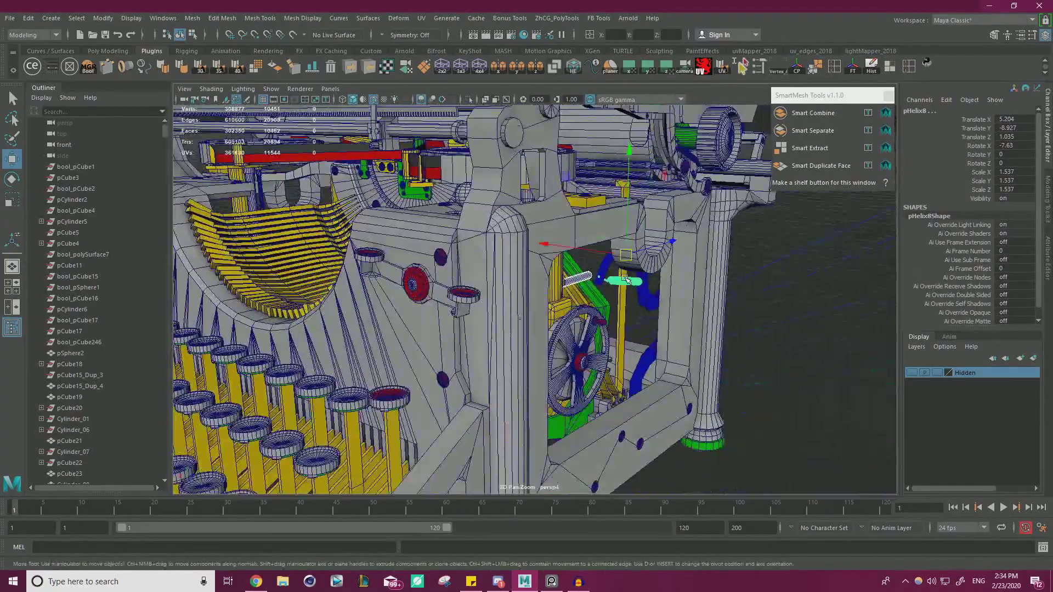
pyautogui.click(783, 292)
pyautogui.keyDown('alt'); pyautogui.moveTo(783, 291); pyautogui.dragTo(478, 285); pyautogui.keyUp('alt')
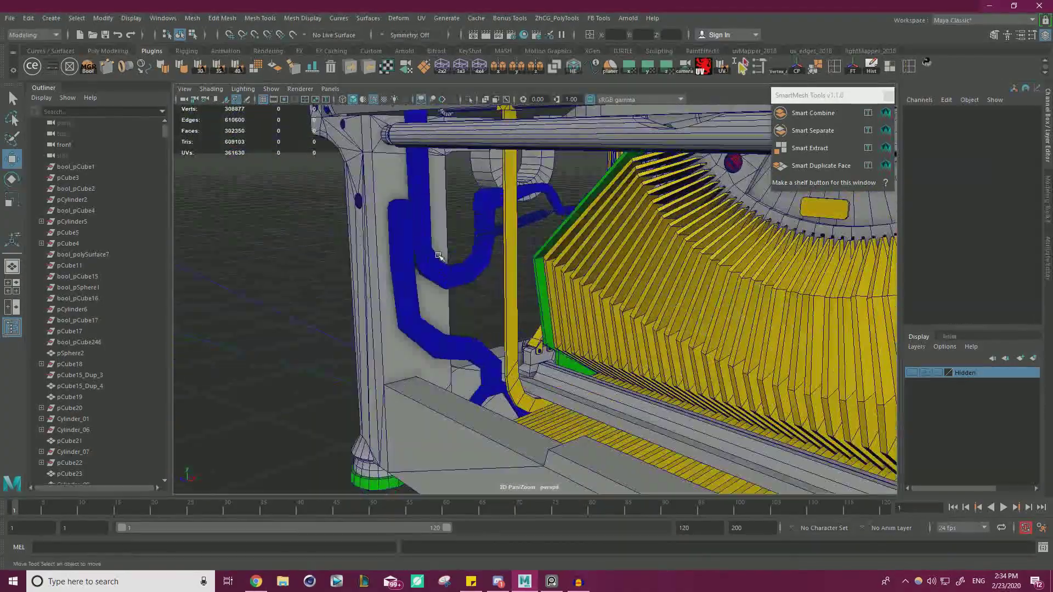
pyautogui.click(439, 255)
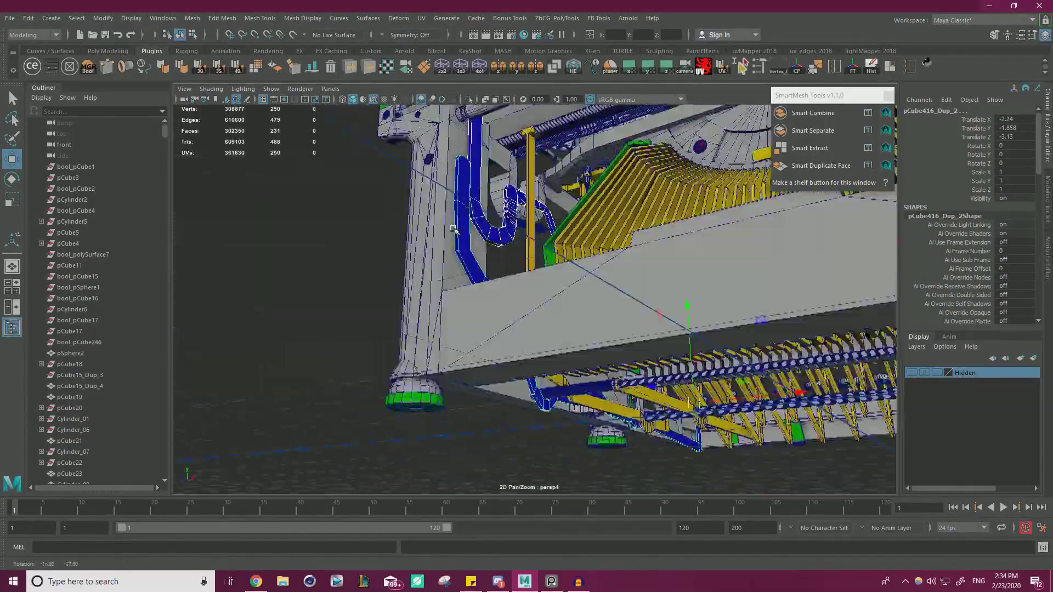
pyautogui.keyDown('alt'); pyautogui.moveTo(476, 193); pyautogui.dragTo(690, 324); pyautogui.keyUp('alt')
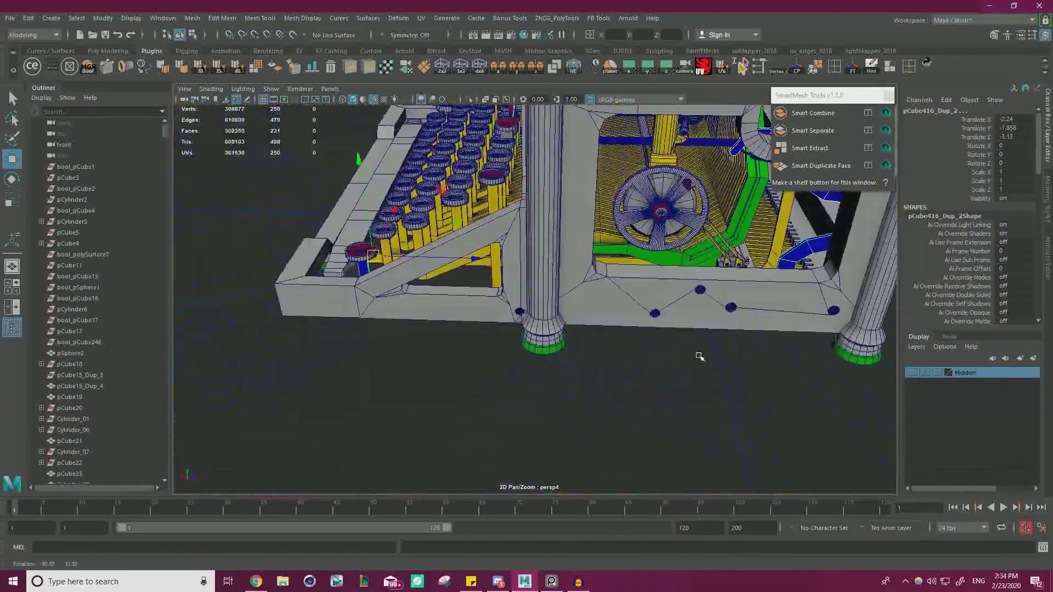
# Duplicate the reworked outer key lever and move the copy outward to a Translate X of -1.46
pyautogui.keyDown('alt'); pyautogui.moveTo(591, 295); pyautogui.dragTo(442, 305); pyautogui.keyUp('alt')
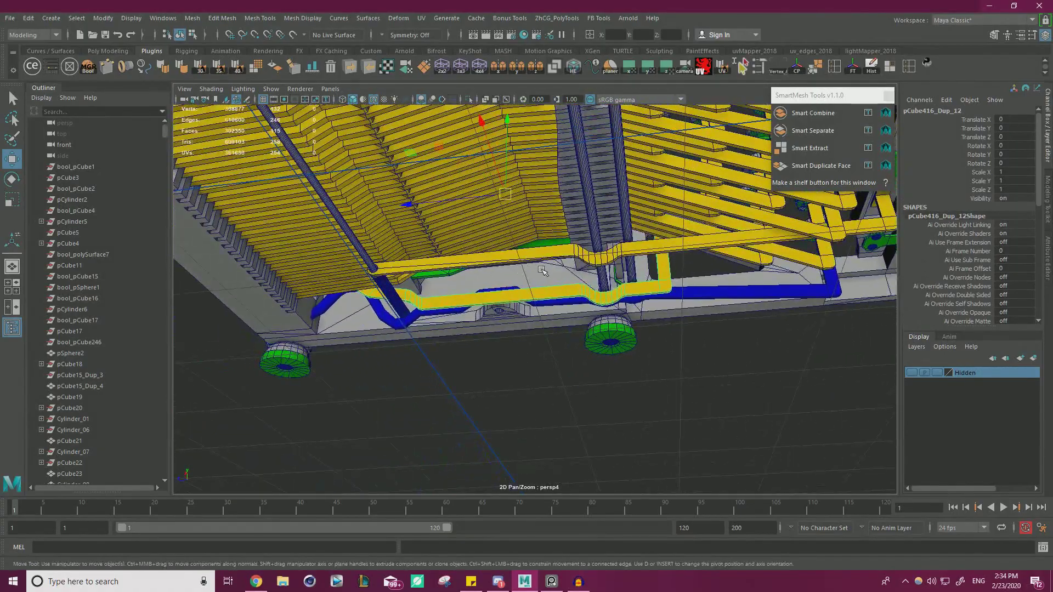
pyautogui.keyDown('alt'); pyautogui.moveTo(565, 269); pyautogui.dragTo(669, 271); pyautogui.keyUp('alt')
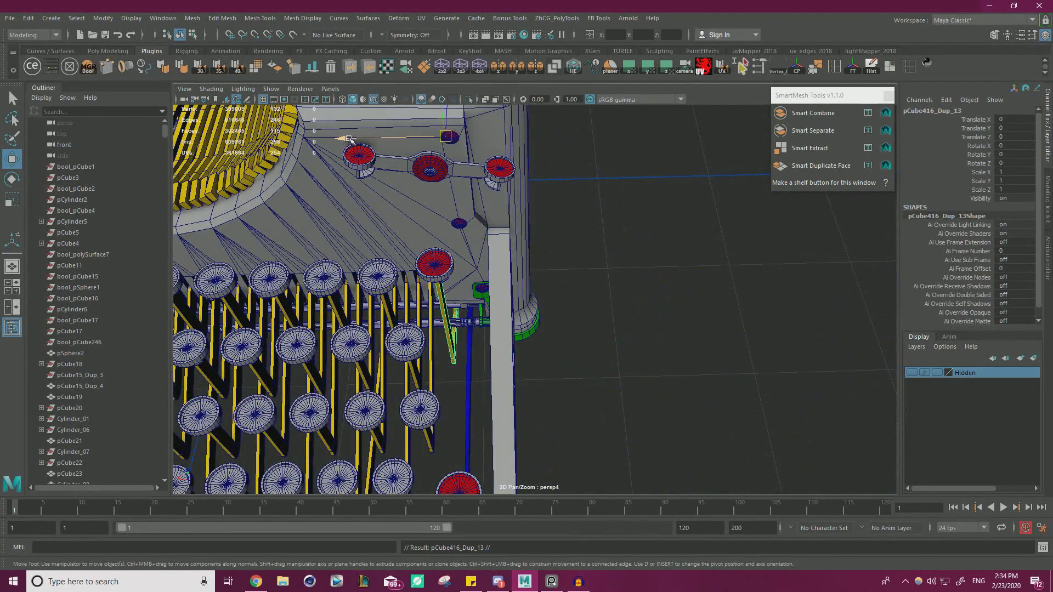
pyautogui.scroll(-2, 526, 229)
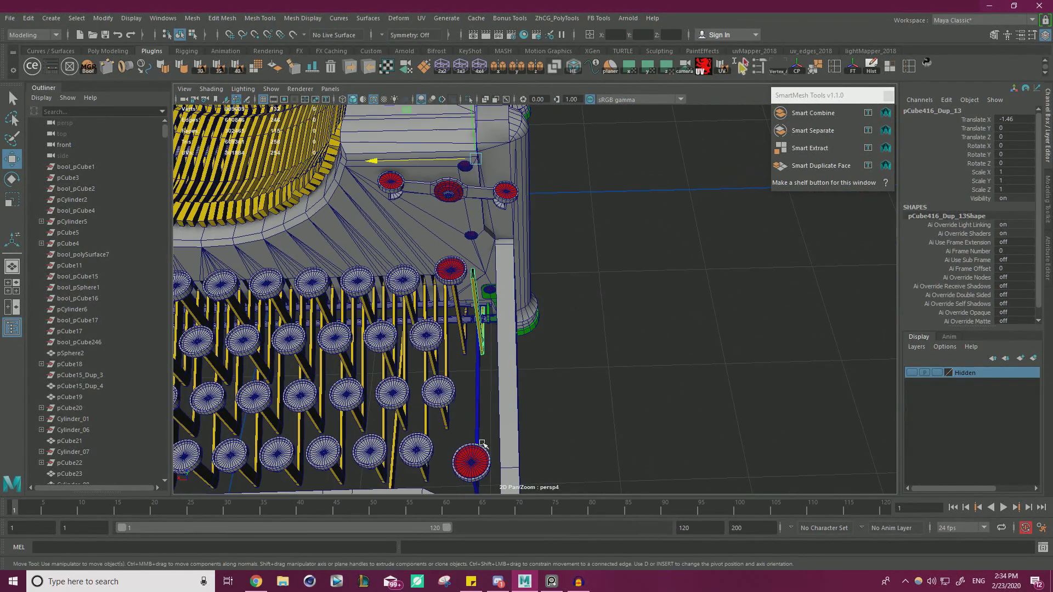
# Isolate the lever copy with the outermost front key cap and extend its front arm's vertices forward under that cap
pyautogui.keyDown('alt'); pyautogui.moveTo(482, 443); pyautogui.dragTo(532, 223); pyautogui.keyUp('alt')
pyautogui.keyDown('alt'); pyautogui.moveTo(532, 224); pyautogui.dragTo(615, 158, button='right'); pyautogui.keyUp('alt')
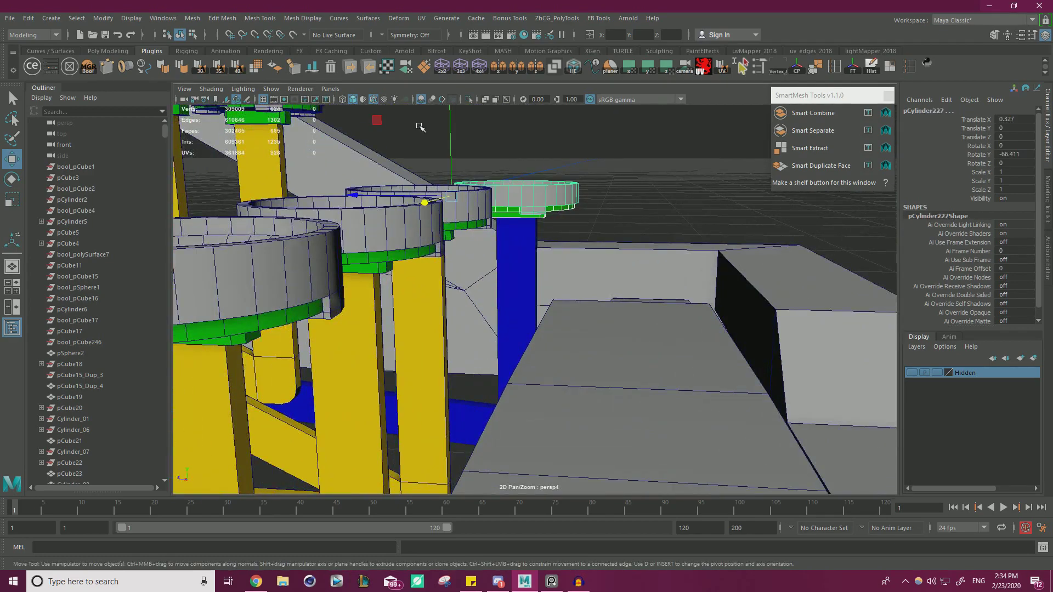
pyautogui.click(469, 99)
pyautogui.keyDown('alt'); pyautogui.moveTo(557, 176); pyautogui.dragTo(480, 197, button='right'); pyautogui.keyUp('alt')
pyautogui.moveTo(339, 181); pyautogui.dragTo(405, 219)
pyautogui.moveTo(371, 202); pyautogui.dragTo(333, 199, button='right')
pyautogui.moveTo(348, 169); pyautogui.dragTo(422, 275)
pyautogui.moveTo(539, 338); pyautogui.dragTo(436, 253)
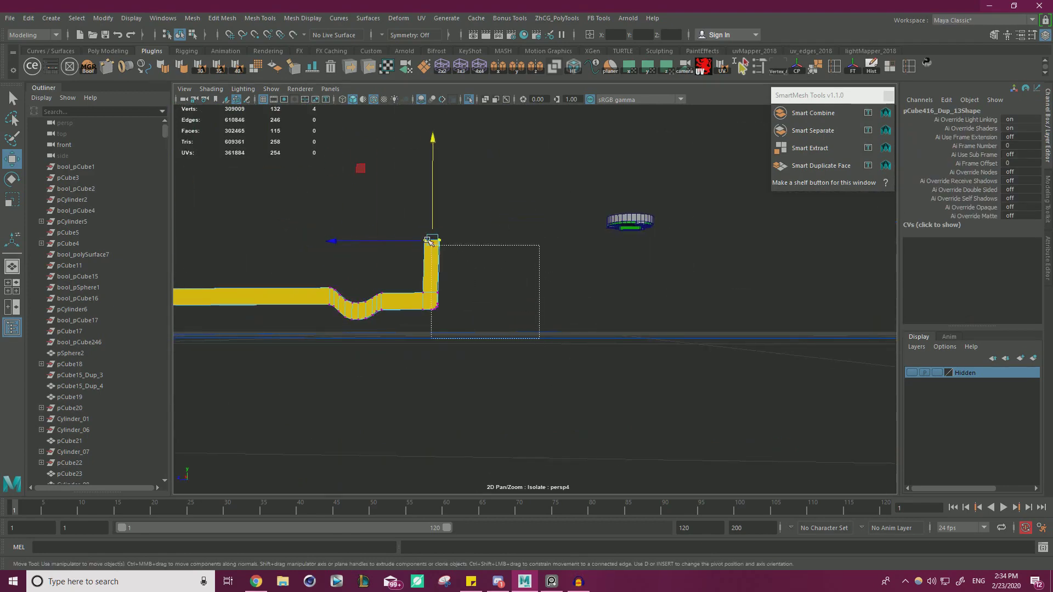
pyautogui.moveTo(376, 274); pyautogui.dragTo(576, 275)
# Align the front arm lengthwise by snapping its top corner to the slot on the key cap's underside
pyautogui.keyDown('alt'); pyautogui.moveTo(582, 274); pyautogui.dragTo(790, 241, button='right'); pyautogui.keyUp('alt')
pyautogui.keyDown('alt'); pyautogui.moveTo(788, 200); pyautogui.dragTo(607, 274, button='middle'); pyautogui.keyUp('alt')
pyautogui.keyDown('alt'); pyautogui.moveTo(607, 276); pyautogui.dragTo(712, 287, button='right'); pyautogui.keyUp('alt')
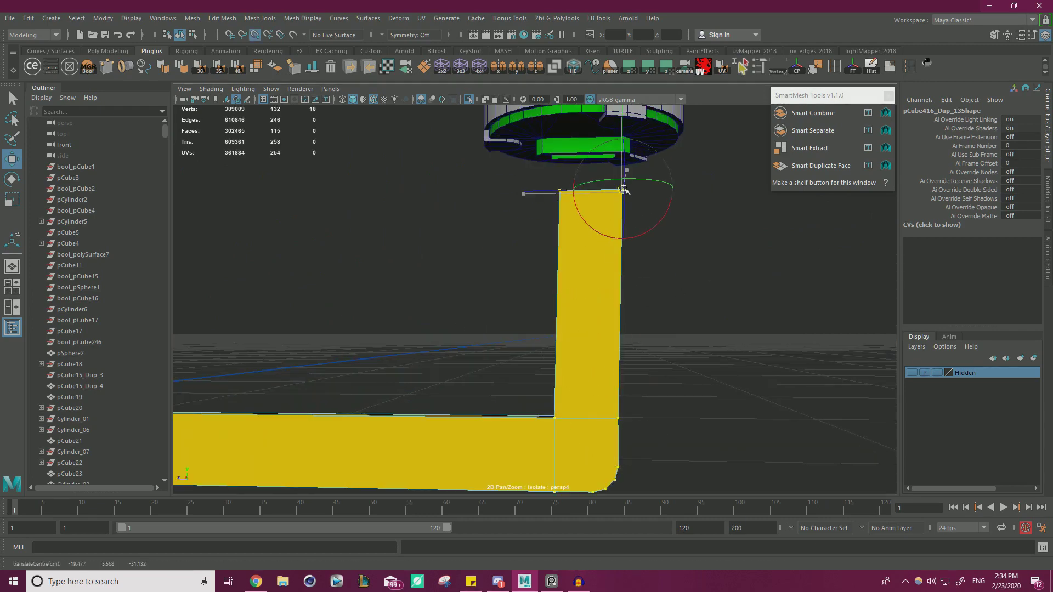
pyautogui.keyDown('alt'); pyautogui.moveTo(625, 181); pyautogui.dragTo(583, 235, button='middle'); pyautogui.keyUp('alt')
pyautogui.keyDown('alt'); pyautogui.moveTo(583, 236); pyautogui.dragTo(640, 197); pyautogui.keyUp('alt')
pyautogui.keyDown('alt'); pyautogui.moveTo(639, 197); pyautogui.dragTo(631, 280, button='middle'); pyautogui.keyUp('alt')
pyautogui.keyDown('alt'); pyautogui.moveTo(614, 274); pyautogui.dragTo(724, 272, button='right'); pyautogui.keyUp('alt')
pyautogui.press('v')
pyautogui.moveTo(616, 274); pyautogui.dragTo(625, 241, button='middle')
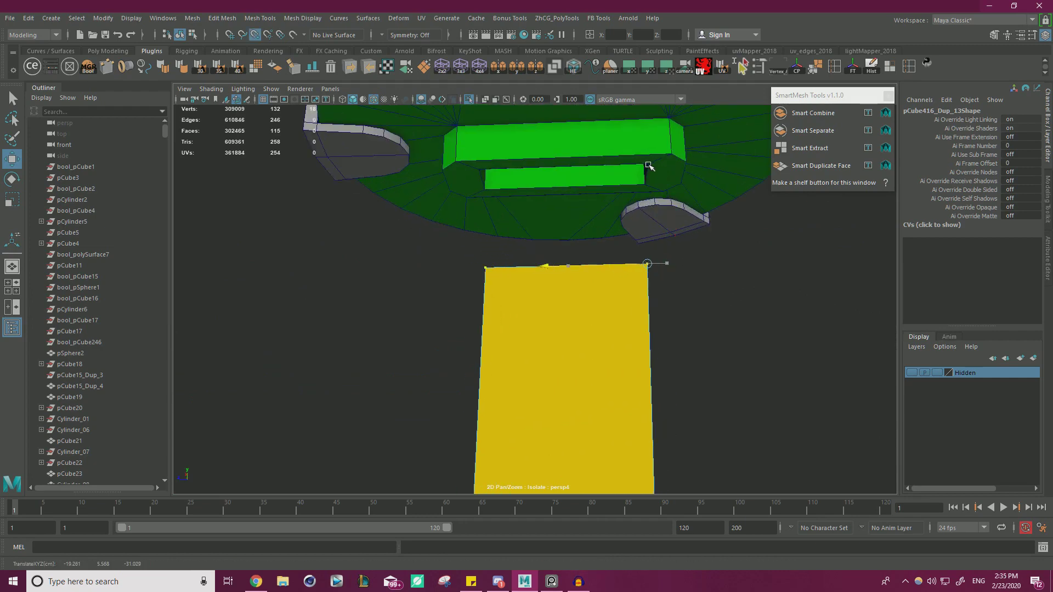
pyautogui.moveTo(648, 166); pyautogui.dragTo(688, 205, button='middle')
# Select all vertices of the lever copy and shift it sideways so the front arm lines up with the key cap's socket
pyautogui.keyDown('alt'); pyautogui.moveTo(688, 205); pyautogui.dragTo(285, 244, button='right'); pyautogui.keyUp('alt')
pyautogui.keyDown('alt'); pyautogui.moveTo(713, 291); pyautogui.dragTo(524, 306); pyautogui.keyUp('alt')
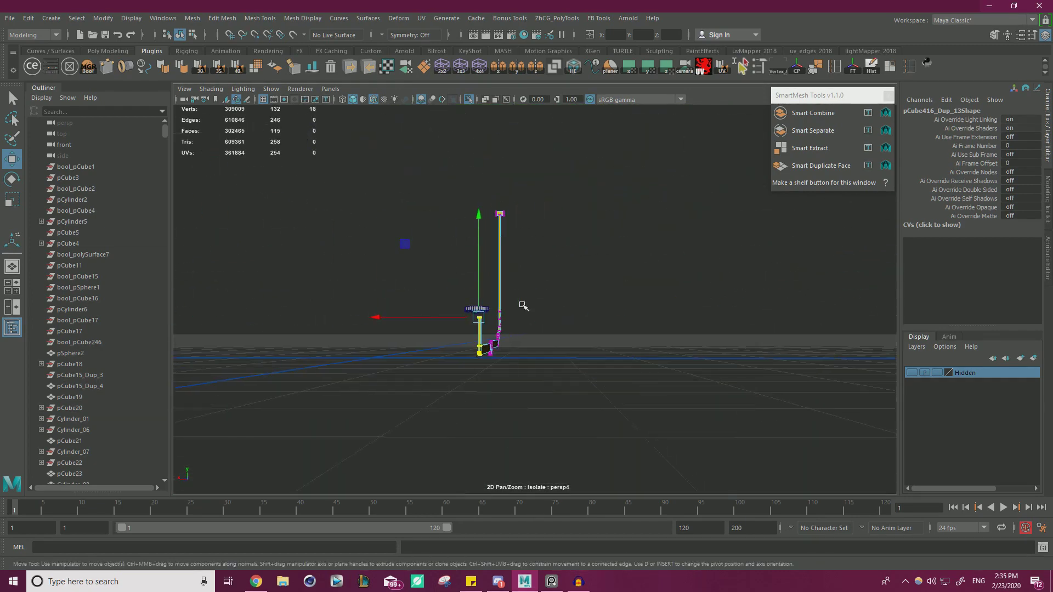
pyautogui.moveTo(424, 158); pyautogui.dragTo(424, 156)
pyautogui.keyDown('alt'); pyautogui.moveTo(549, 307); pyautogui.dragTo(591, 261); pyautogui.keyUp('alt')
pyautogui.keyDown('alt'); pyautogui.moveTo(590, 261); pyautogui.dragTo(762, 263, button='right'); pyautogui.keyUp('alt')
pyautogui.keyDown('alt'); pyautogui.moveTo(636, 287); pyautogui.dragTo(730, 288, button='right'); pyautogui.keyUp('alt')
pyautogui.keyDown('alt'); pyautogui.moveTo(690, 268); pyautogui.dragTo(658, 244); pyautogui.keyUp('alt')
pyautogui.keyDown('alt'); pyautogui.moveTo(507, 162); pyautogui.dragTo(565, 241, button='middle'); pyautogui.keyUp('alt')
pyautogui.keyDown('alt'); pyautogui.moveTo(565, 241); pyautogui.dragTo(713, 258, button='right'); pyautogui.keyUp('alt')
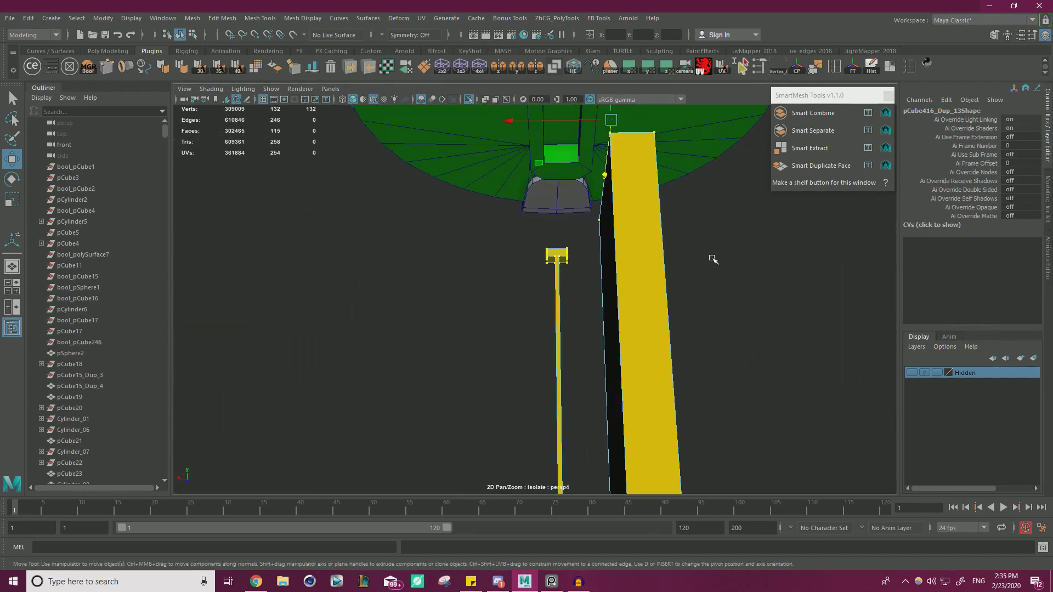
pyautogui.keyDown('alt'); pyautogui.moveTo(689, 227); pyautogui.dragTo(533, 262); pyautogui.keyUp('alt')
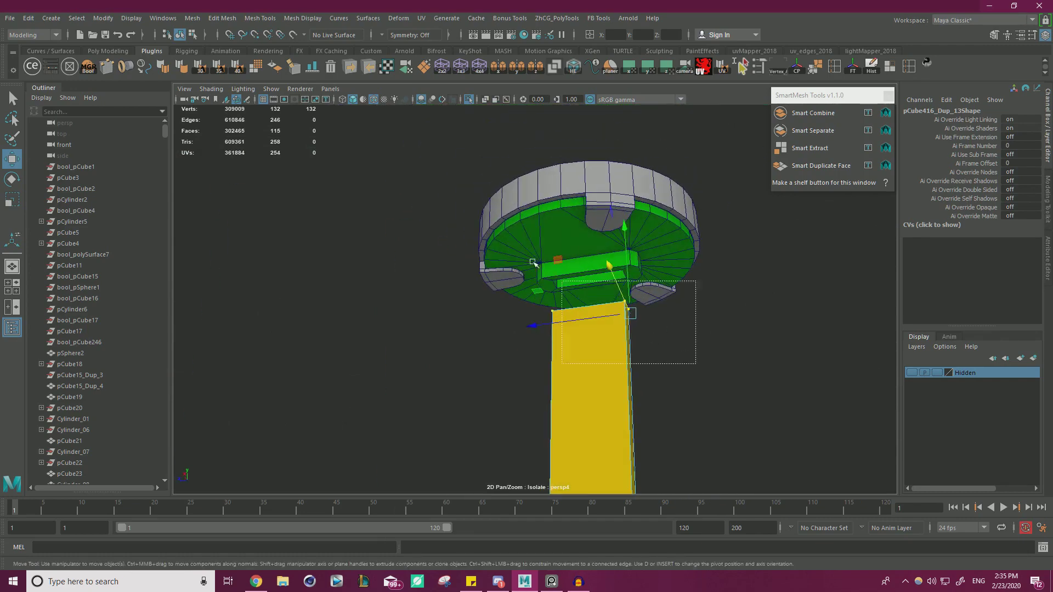
# Fit the front arm's top vertices against the underside of the key cap's socket
pyautogui.keyDown('alt'); pyautogui.moveTo(628, 242); pyautogui.dragTo(601, 268, button='right'); pyautogui.keyUp('alt')
pyautogui.keyDown('alt'); pyautogui.moveTo(601, 268); pyautogui.dragTo(583, 200, button='middle'); pyautogui.keyUp('alt')
pyautogui.keyDown('alt'); pyautogui.moveTo(677, 319); pyautogui.dragTo(601, 277); pyautogui.keyUp('alt')
pyautogui.press('4')
pyautogui.keyDown('alt'); pyautogui.moveTo(521, 219); pyautogui.dragTo(436, 170); pyautogui.keyUp('alt')
pyautogui.press('5')
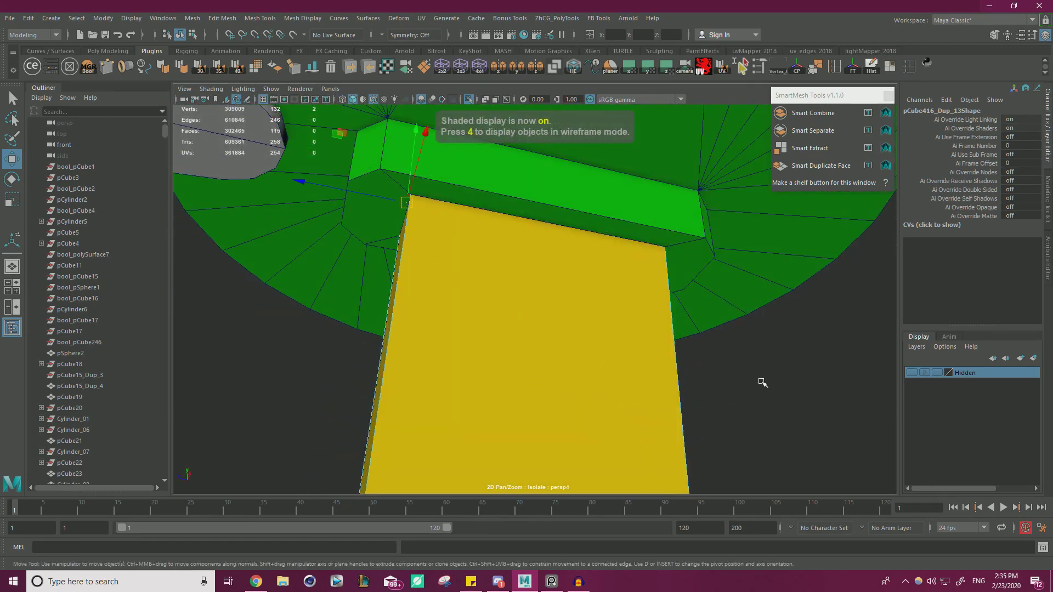
pyautogui.moveTo(351, 196); pyautogui.dragTo(358, 198)
# Snap the vertex pair at one edge of the arm's top to the corner of the key cap's socket
pyautogui.keyDown('alt'); pyautogui.moveTo(360, 195); pyautogui.dragTo(597, 299, button='right'); pyautogui.keyUp('alt')
pyautogui.keyDown('alt'); pyautogui.moveTo(483, 286); pyautogui.dragTo(616, 254); pyautogui.keyUp('alt')
pyautogui.keyDown('alt'); pyautogui.moveTo(520, 160); pyautogui.dragTo(542, 224, button='middle'); pyautogui.keyUp('alt')
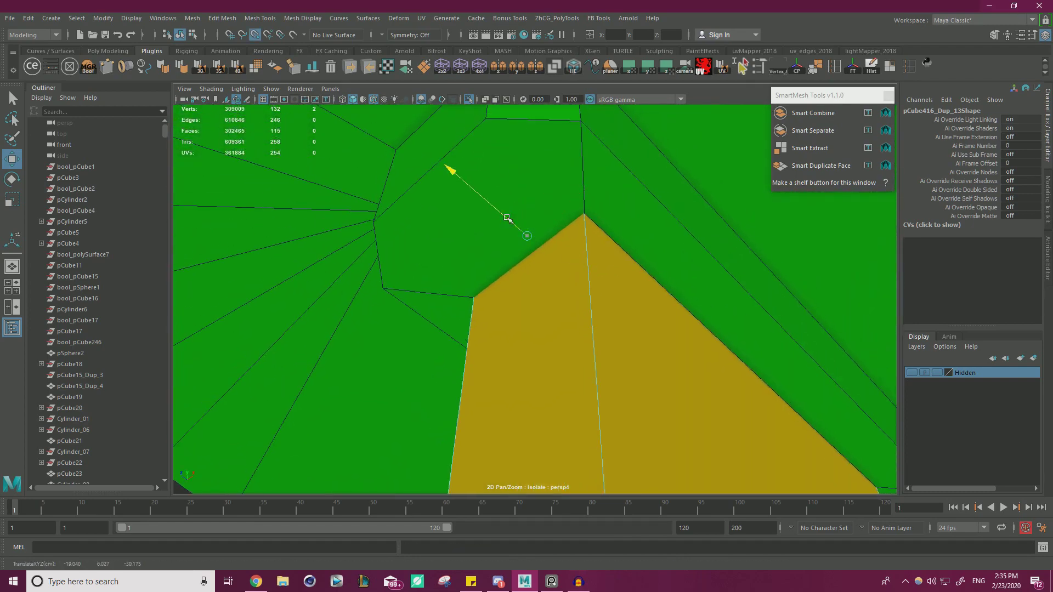
pyautogui.moveTo(592, 223); pyautogui.dragTo(567, 229)
pyautogui.press('v')
pyautogui.keyDown('alt'); pyautogui.moveTo(602, 229); pyautogui.dragTo(475, 241, button='right'); pyautogui.keyUp('alt')
pyautogui.keyDown('alt'); pyautogui.moveTo(475, 241); pyautogui.dragTo(468, 299); pyautogui.keyUp('alt')
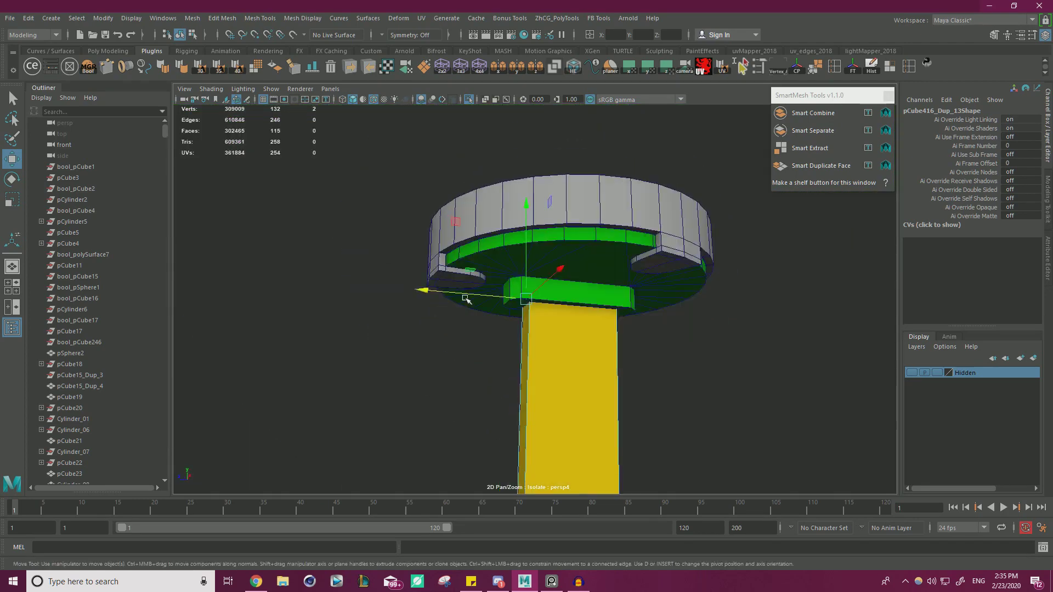
# Leave vertex editing of the lever copy and turn off isolation to show the whole typewriter
pyautogui.keyDown('alt'); pyautogui.moveTo(467, 300); pyautogui.dragTo(314, 293, button='right'); pyautogui.keyUp('alt')
pyautogui.keyDown('alt'); pyautogui.moveTo(315, 294); pyautogui.dragTo(329, 320); pyautogui.keyUp('alt')
pyautogui.keyDown('alt'); pyautogui.moveTo(572, 270); pyautogui.dragTo(664, 275, button='middle'); pyautogui.keyUp('alt')
pyautogui.moveTo(493, 198); pyautogui.dragTo(399, 189, button='right')
pyautogui.click(561, 191)
pyautogui.keyDown('alt'); pyautogui.moveTo(399, 189); pyautogui.dragTo(385, 170); pyautogui.keyUp('alt')
pyautogui.click(468, 99)
# Examine the outermost key levers inside the side frame and the T-shaped junction at the base of the neighbouring lever
pyautogui.keyDown('alt'); pyautogui.moveTo(573, 252); pyautogui.dragTo(630, 222); pyautogui.keyUp('alt')
pyautogui.keyDown('alt'); pyautogui.moveTo(631, 222); pyautogui.dragTo(646, 164, button='right'); pyautogui.keyUp('alt')
pyautogui.click(686, 265)
pyautogui.moveTo(647, 163); pyautogui.dragTo(690, 212)
pyautogui.moveTo(747, 248); pyautogui.dragTo(582, 291)
pyautogui.keyDown('alt'); pyautogui.moveTo(581, 291); pyautogui.dragTo(616, 285, button='right'); pyautogui.keyUp('alt')
pyautogui.keyDown('alt'); pyautogui.moveTo(527, 250); pyautogui.dragTo(473, 256); pyautogui.keyUp('alt')
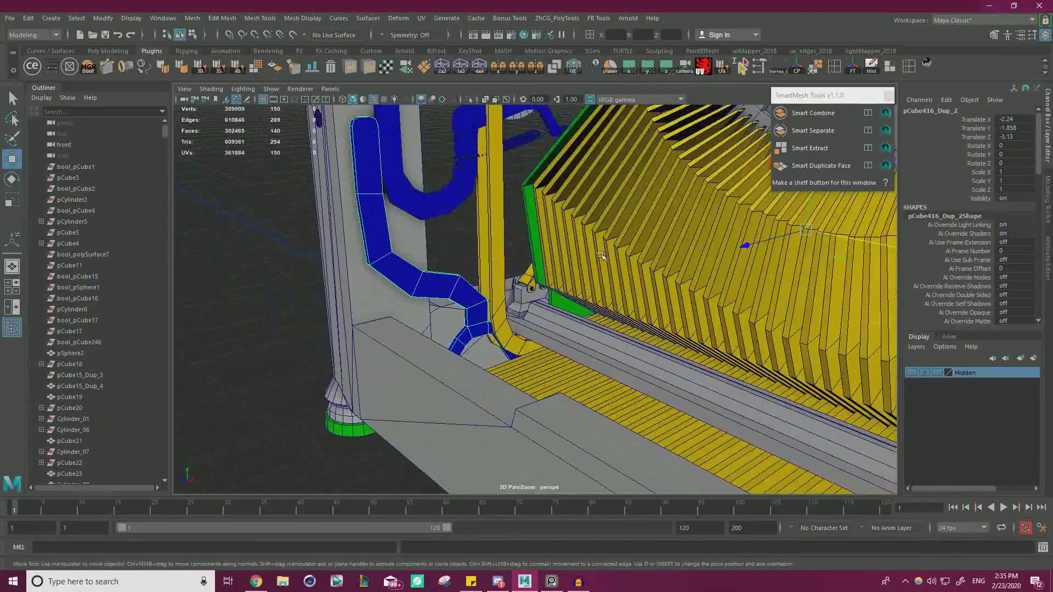
pyautogui.keyDown('alt'); pyautogui.moveTo(433, 166); pyautogui.dragTo(618, 237); pyautogui.keyUp('alt')
pyautogui.keyDown('alt'); pyautogui.moveTo(618, 237); pyautogui.dragTo(627, 292, button='right'); pyautogui.keyUp('alt')
pyautogui.click(500, 252)
pyautogui.keyDown('alt'); pyautogui.moveTo(499, 252); pyautogui.dragTo(631, 284); pyautogui.keyUp('alt')
# Switch to the reference board, enlarge the photo of the curved side levers, and move the board aside
pyautogui.hotkey('alt', 'Tab')
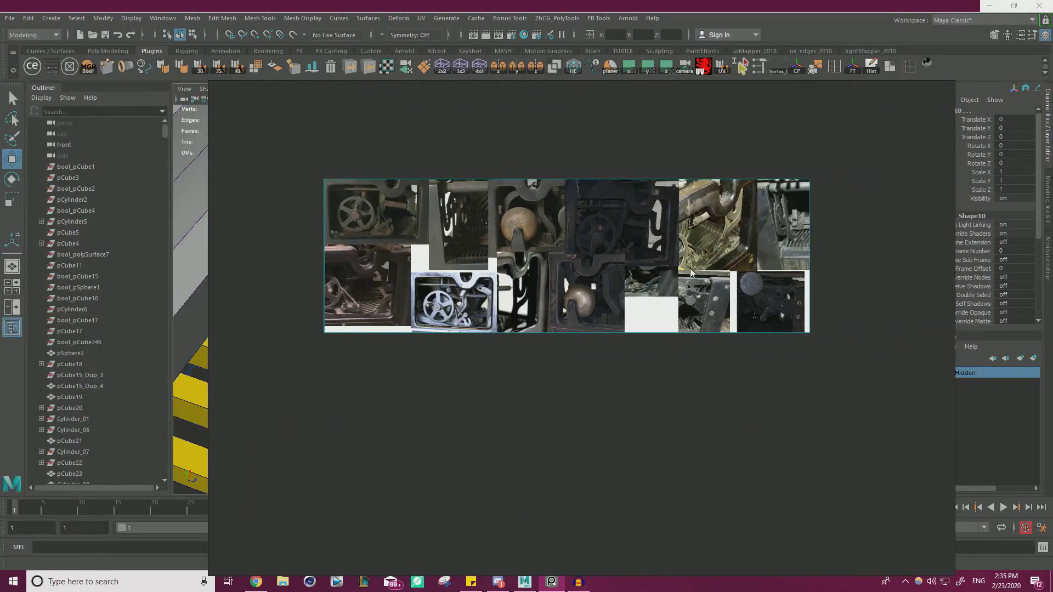
pyautogui.scroll(5, 736, 253)
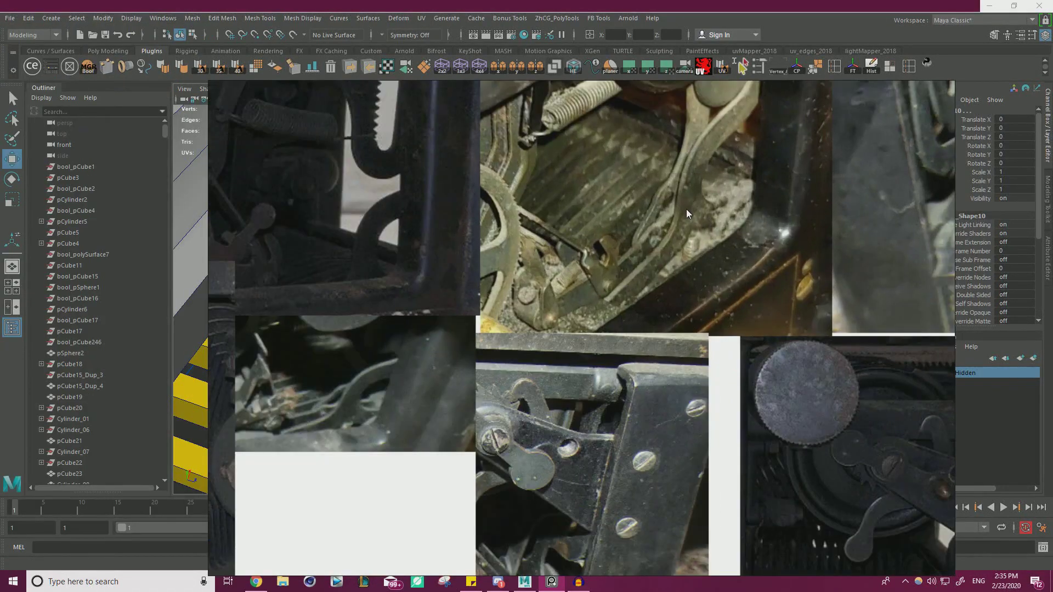
pyautogui.moveTo(653, 266); pyautogui.dragTo(0, 263, button='right')
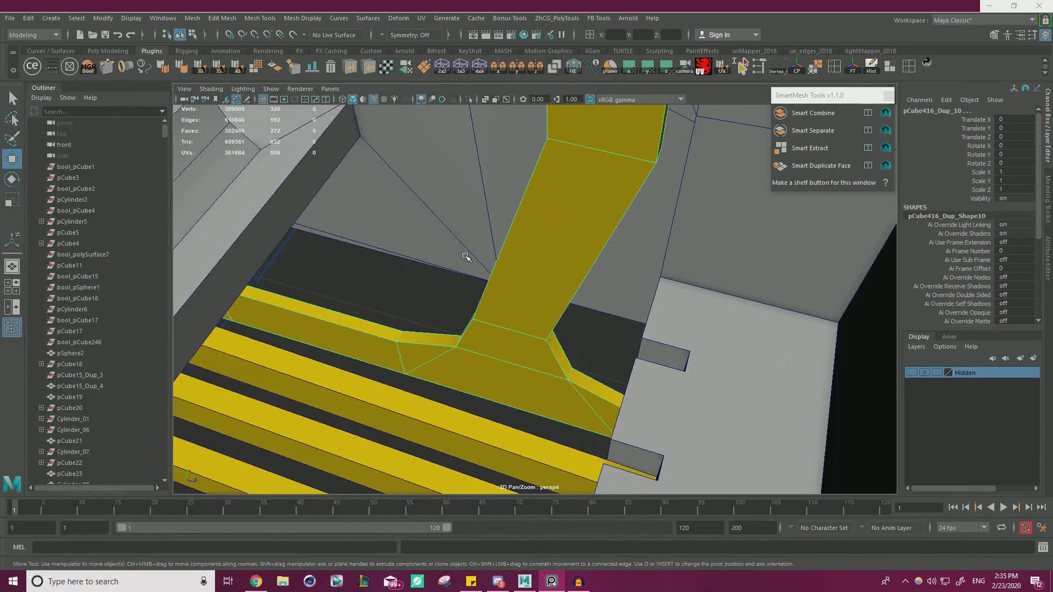
# Close SmartMesh Tools, duplicate the lever with the T-shaped junction, and move the copy clear of the typewriter to Translate X -65.557
pyautogui.keyDown('alt'); pyautogui.moveTo(439, 237); pyautogui.dragTo(550, 239); pyautogui.keyUp('alt')
pyautogui.scroll(3, 599, 275)
pyautogui.scroll(-3, 560, 251)
pyautogui.keyDown('alt'); pyautogui.moveTo(464, 233); pyautogui.dragTo(345, 205); pyautogui.keyUp('alt')
pyautogui.scroll(3, 524, 242)
pyautogui.scroll(-5, 480, 228)
pyautogui.keyDown('alt'); pyautogui.moveTo(346, 205); pyautogui.dragTo(320, 203, button='right'); pyautogui.keyUp('alt')
pyautogui.keyDown('alt'); pyautogui.moveTo(321, 203); pyautogui.dragTo(747, 218, button='middle'); pyautogui.keyUp('alt')
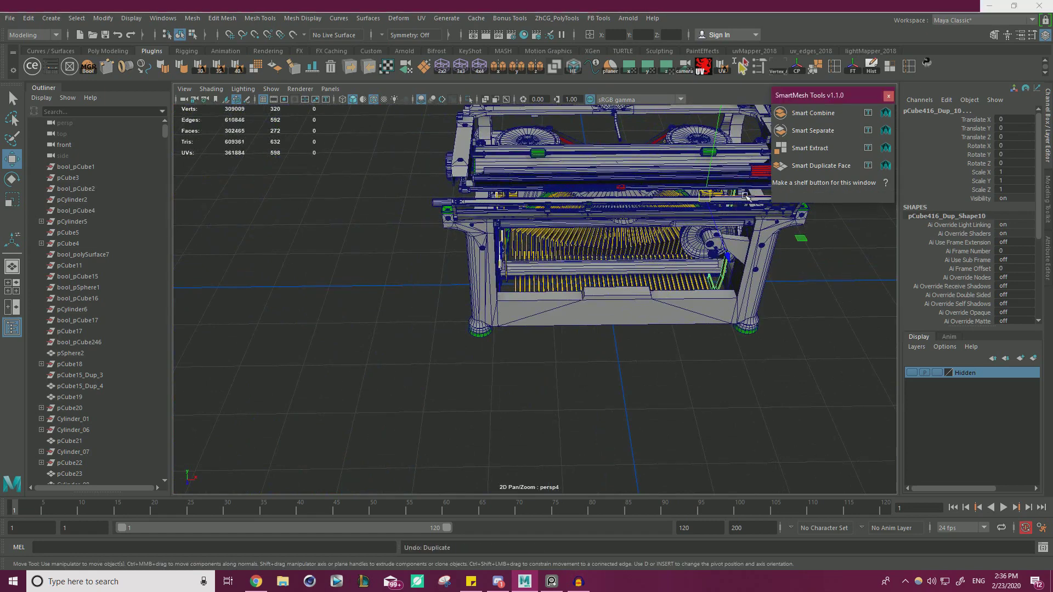
pyautogui.moveTo(745, 196); pyautogui.dragTo(554, 208)
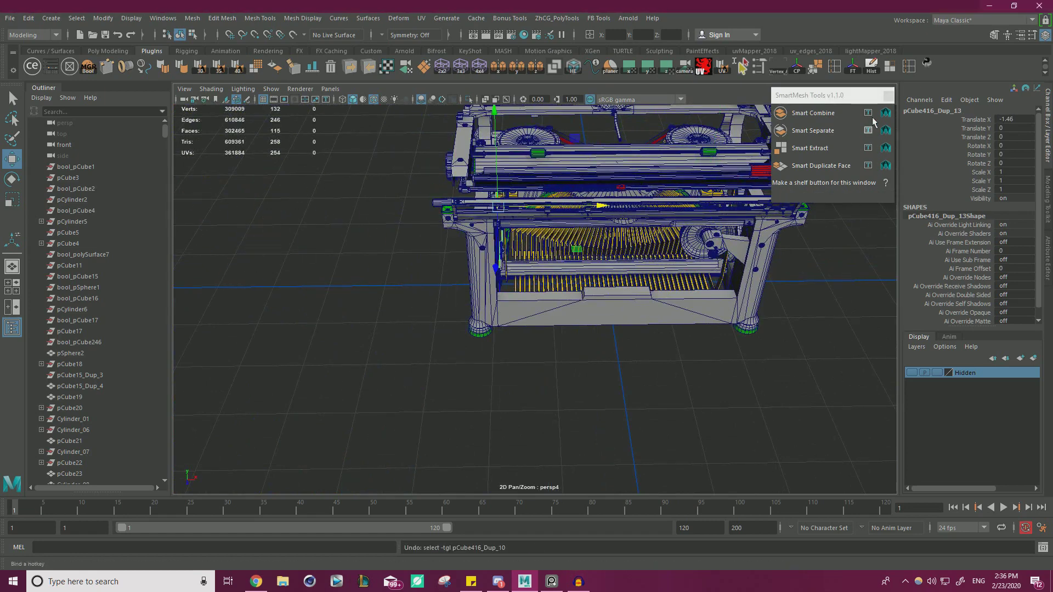
pyautogui.click(888, 97)
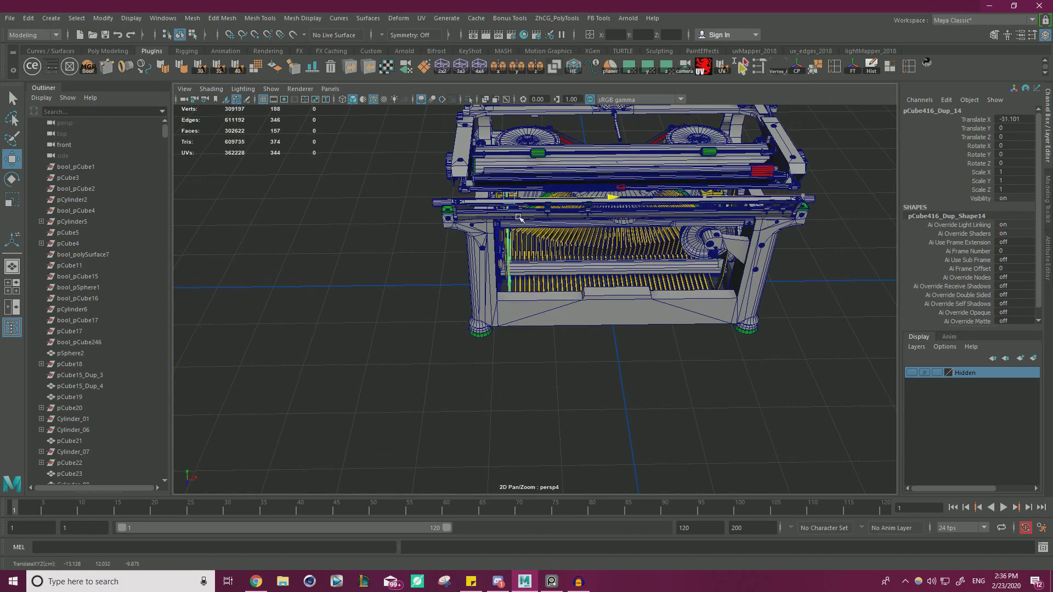
pyautogui.moveTo(518, 217); pyautogui.dragTo(307, 214)
# Delete all faces of the lever copy except its short T-shaped junction piece, and return to object mode
pyautogui.keyDown('alt'); pyautogui.moveTo(466, 170); pyautogui.dragTo(413, 155); pyautogui.keyUp('alt')
pyautogui.keyDown('alt'); pyautogui.moveTo(414, 155); pyautogui.dragTo(594, 280, button='right'); pyautogui.keyUp('alt')
pyautogui.rightClick(419, 193)
pyautogui.moveTo(419, 196); pyautogui.dragTo(419, 222, button='right')
pyautogui.keyDown('alt'); pyautogui.moveTo(390, 215); pyautogui.dragTo(486, 177); pyautogui.keyUp('alt')
pyautogui.keyDown('alt'); pyautogui.moveTo(486, 177); pyautogui.dragTo(519, 173); pyautogui.keyUp('alt')
pyautogui.keyDown('alt'); pyautogui.moveTo(519, 173); pyautogui.dragTo(554, 170, button='right'); pyautogui.keyUp('alt')
pyautogui.keyDown('alt'); pyautogui.moveTo(554, 170); pyautogui.dragTo(667, 245, button='middle'); pyautogui.keyUp('alt')
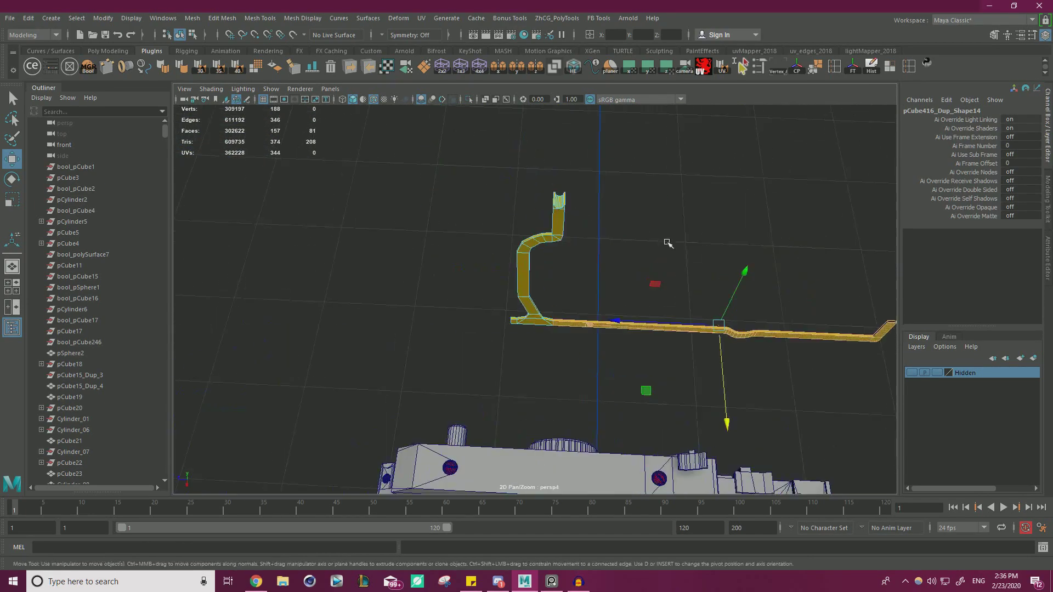
pyautogui.keyDown('alt'); pyautogui.moveTo(667, 245); pyautogui.dragTo(644, 219); pyautogui.keyUp('alt')
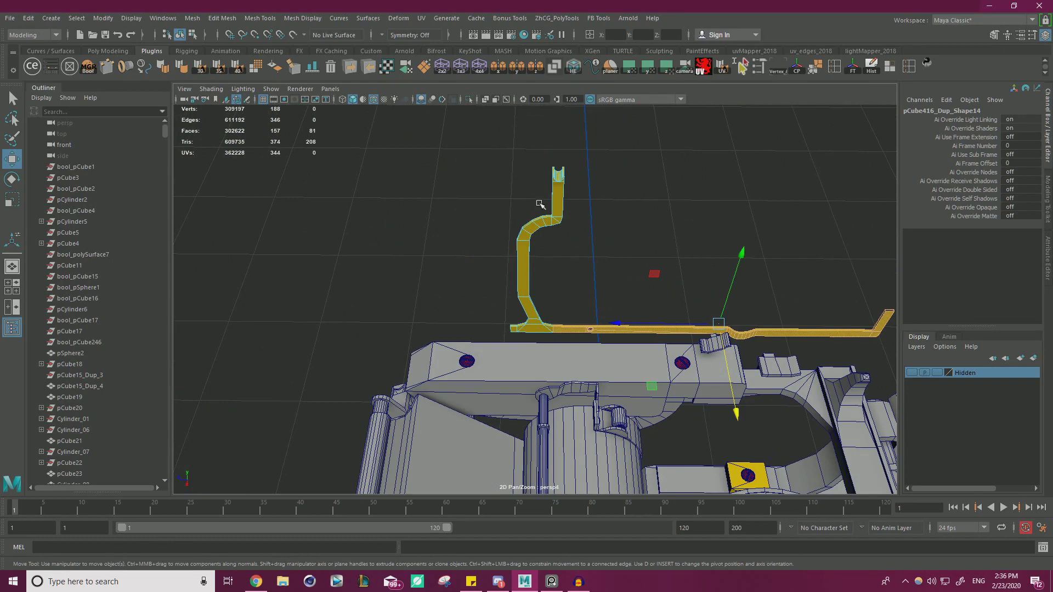
pyautogui.keyDown('shift'); pyautogui.moveTo(640, 288); pyautogui.dragTo(641, 304); pyautogui.keyUp('shift')
pyautogui.keyDown('alt'); pyautogui.moveTo(456, 249); pyautogui.dragTo(588, 296, button='right'); pyautogui.keyUp('alt')
pyautogui.press('Delete')
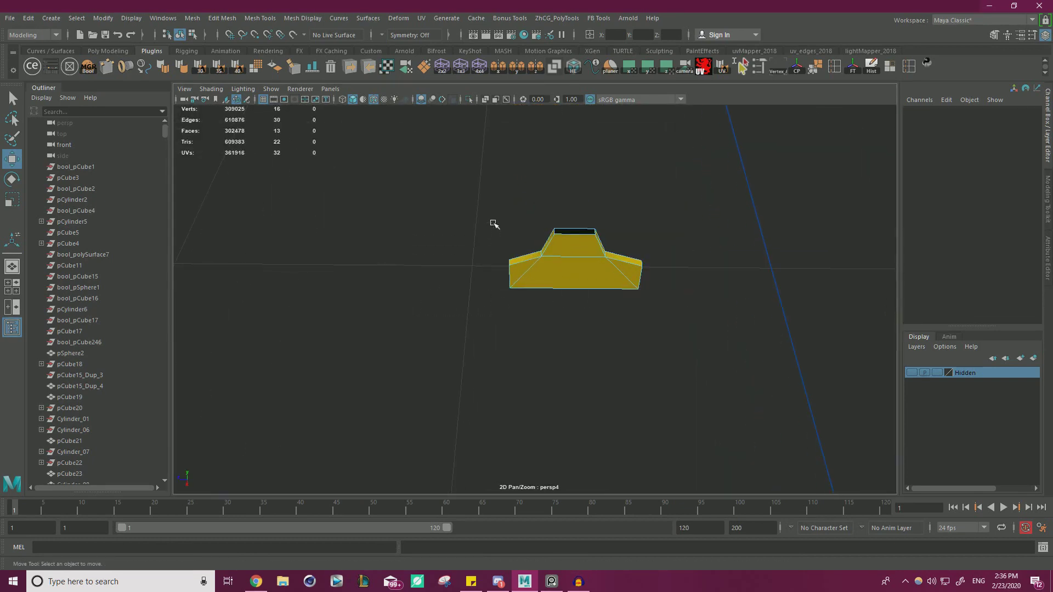
pyautogui.moveTo(584, 241); pyautogui.dragTo(663, 212, button='right')
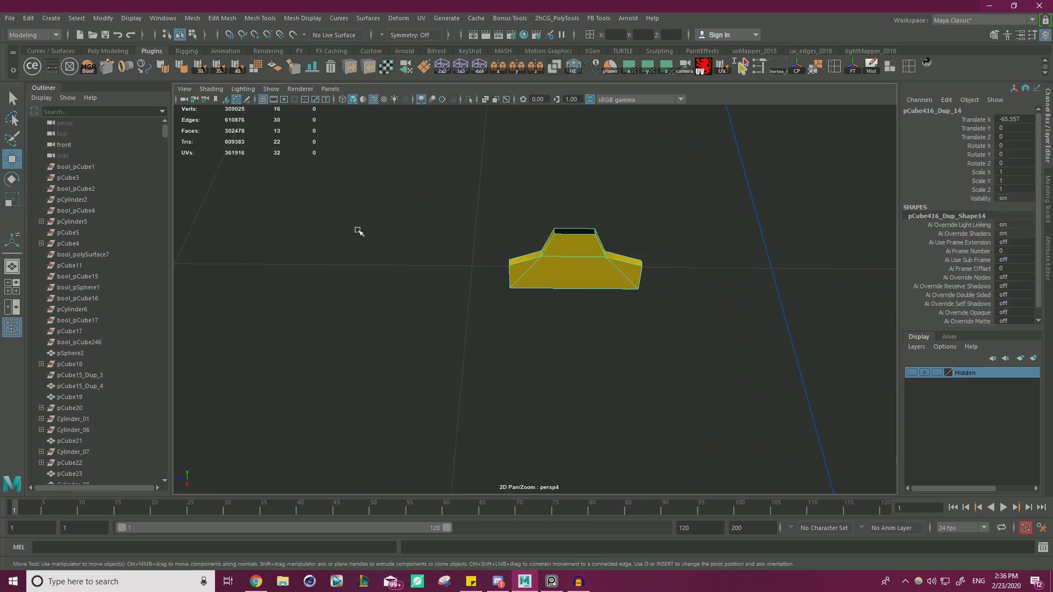
# Place the reference photo of the lever linkage beside the model and view the junction piece from its side
pyautogui.moveTo(1, 296); pyautogui.dragTo(219, 354, button='right')
pyautogui.moveTo(177, 336); pyautogui.dragTo(212, 315, button='middle')
pyautogui.keyDown('alt'); pyautogui.moveTo(615, 269); pyautogui.dragTo(620, 296); pyautogui.keyUp('alt')
pyautogui.keyDown('alt'); pyautogui.moveTo(620, 296); pyautogui.dragTo(600, 230, button='middle'); pyautogui.keyUp('alt')
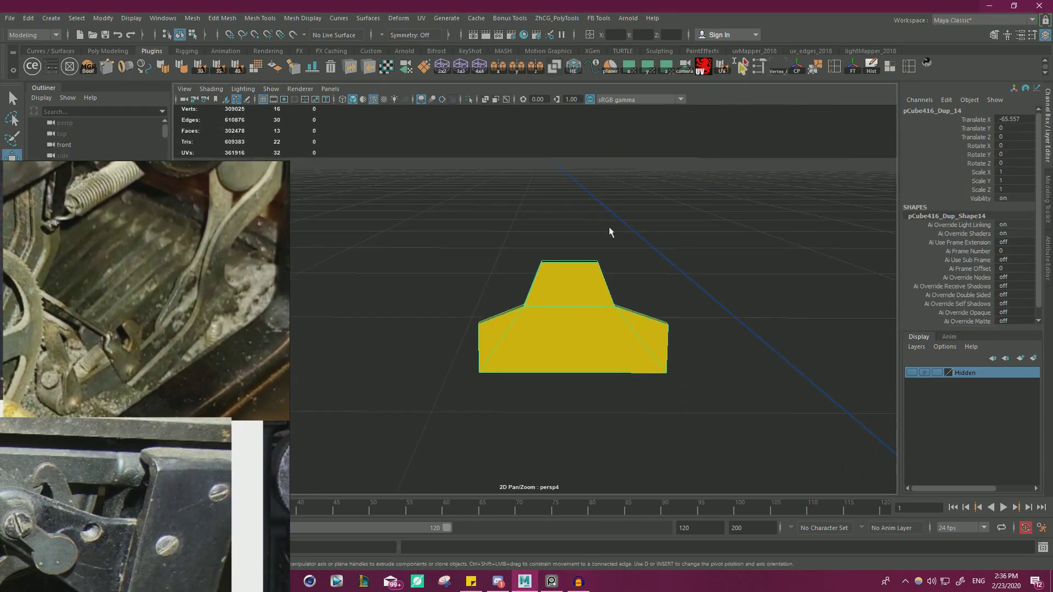
# Cut a straight vertical edge loop through the middle of the junction piece and raise its bottom centre vertices into a notch
pyautogui.hotkey('ctrl', 'shift', 'x')
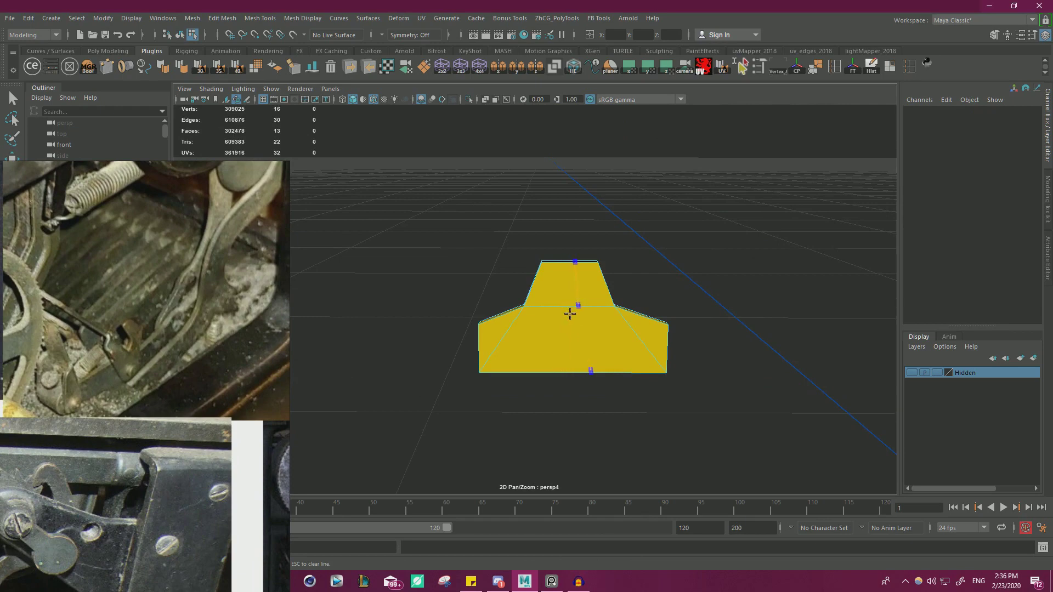
pyautogui.keyDown('alt'); pyautogui.moveTo(601, 348); pyautogui.dragTo(599, 242, button='middle'); pyautogui.keyUp('alt')
pyautogui.keyDown('alt'); pyautogui.moveTo(599, 242); pyautogui.dragTo(596, 226); pyautogui.keyUp('alt')
pyautogui.moveTo(578, 265); pyautogui.dragTo(578, 234, button='right')
pyautogui.doubleClick(563, 297)
pyautogui.press('e')
pyautogui.press('w')
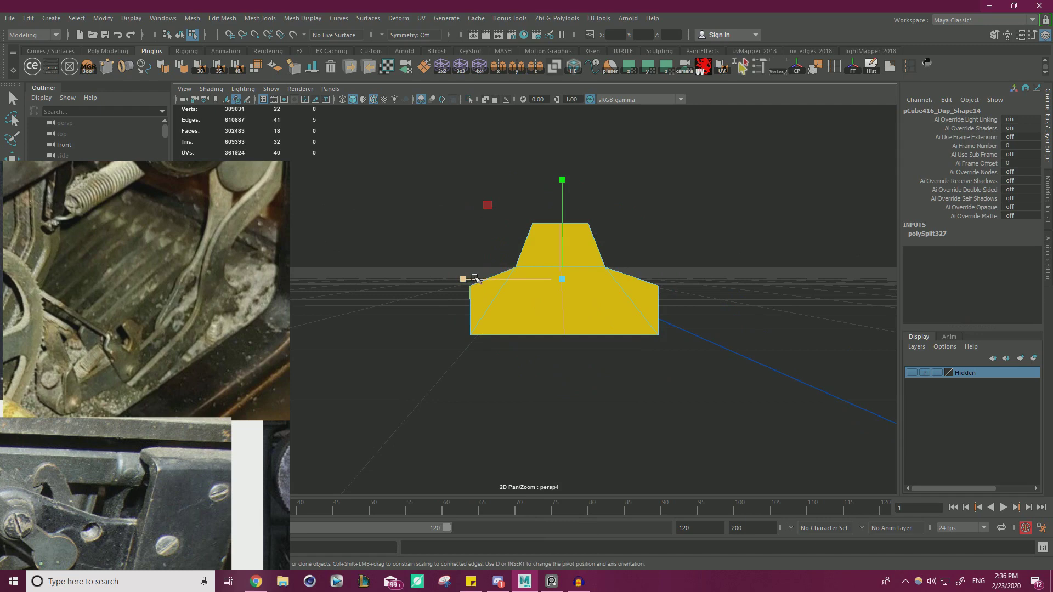
pyautogui.moveTo(534, 280); pyautogui.dragTo(534, 280)
pyautogui.moveTo(552, 266); pyautogui.dragTo(499, 266, button='right')
pyautogui.moveTo(580, 304); pyautogui.dragTo(561, 277)
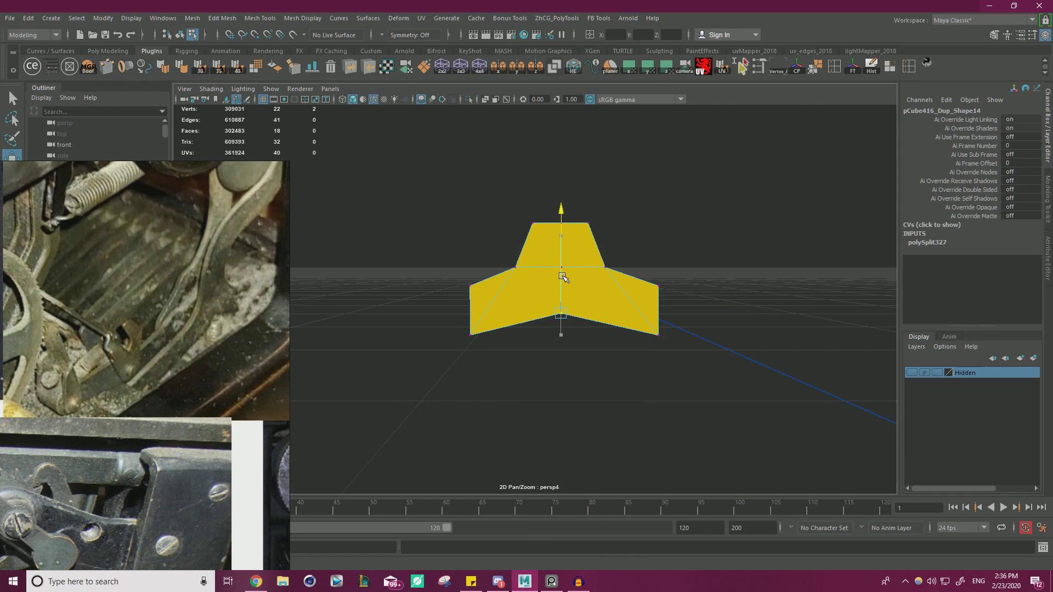
pyautogui.keyDown('alt'); pyautogui.moveTo(568, 290); pyautogui.dragTo(485, 274); pyautogui.keyUp('alt')
pyautogui.moveTo(454, 262); pyautogui.dragTo(417, 264, button='right')
pyautogui.keyDown('alt'); pyautogui.moveTo(636, 283); pyautogui.dragTo(599, 294); pyautogui.keyUp('alt')
pyautogui.scroll(4, 599, 294)
pyautogui.hotkey('ctrl', 'z')
pyautogui.hotkey('ctrl', 'z')
pyautogui.hotkey('ctrl', 'z')
pyautogui.hotkey('ctrl', 'z')
pyautogui.hotkey('ctrl', 'z')
pyautogui.hotkey('ctrl', 'z')
# Snap the centre loop's upper and middle vertices onto the neighbouring corner vertices on both faces of the junction piece
pyautogui.press('v')
pyautogui.moveTo(505, 237); pyautogui.dragTo(448, 227, button='middle')
pyautogui.click(516, 159)
pyautogui.press('v')
pyautogui.moveTo(516, 157); pyautogui.dragTo(464, 157, button='middle')
pyautogui.keyDown('alt'); pyautogui.moveTo(477, 158); pyautogui.dragTo(498, 271); pyautogui.keyUp('alt')
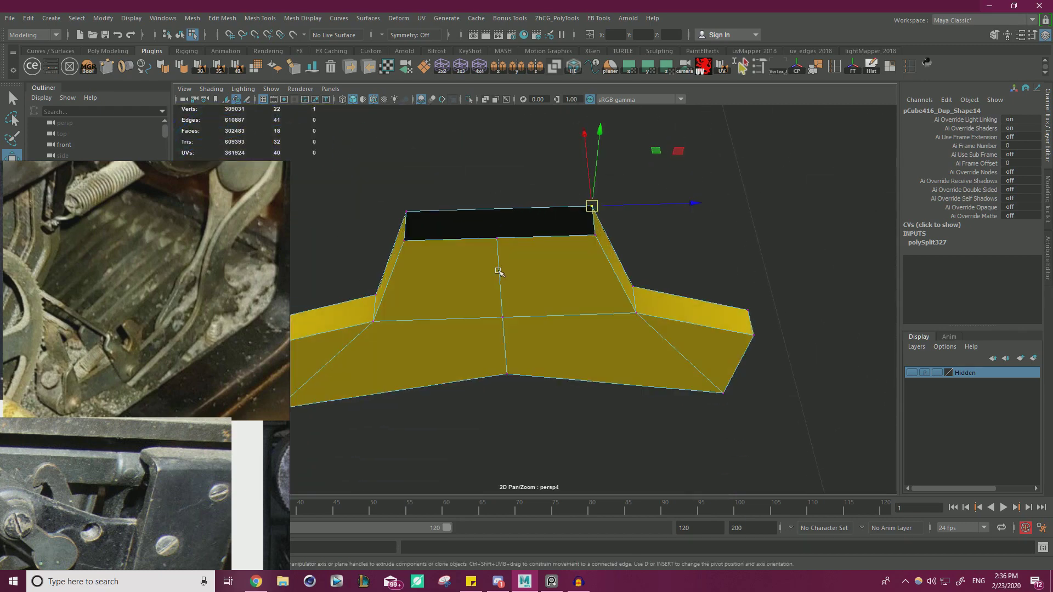
pyautogui.press('v')
pyautogui.moveTo(491, 239); pyautogui.dragTo(600, 244, button='middle')
pyautogui.click(503, 319)
pyautogui.press('v')
pyautogui.moveTo(511, 328); pyautogui.dragTo(625, 321, button='middle')
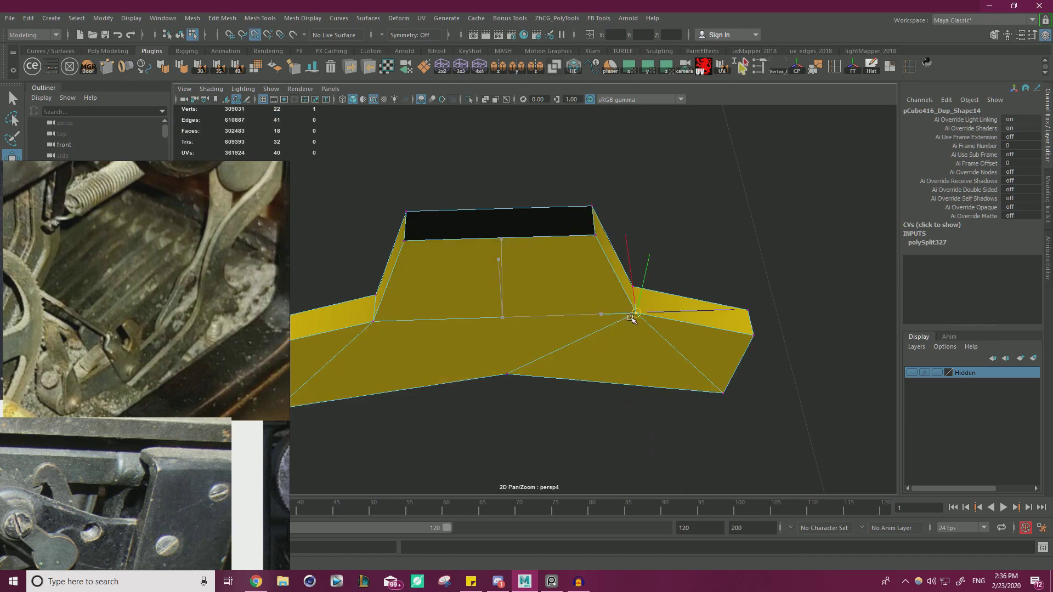
# Select all vertices of the junction piece and merge the overlapping ones
pyautogui.keyDown('alt'); pyautogui.moveTo(685, 295); pyautogui.dragTo(359, 254, button='right'); pyautogui.keyUp('alt')
pyautogui.moveTo(323, 211); pyautogui.dragTo(831, 397)
pyautogui.keyDown('shift'); pyautogui.moveTo(719, 246); pyautogui.dragTo(730, 212, button='right'); pyautogui.keyUp('shift')
pyautogui.keyDown('shift'); pyautogui.moveTo(802, 178); pyautogui.dragTo(804, 178, button='right'); pyautogui.keyUp('shift')
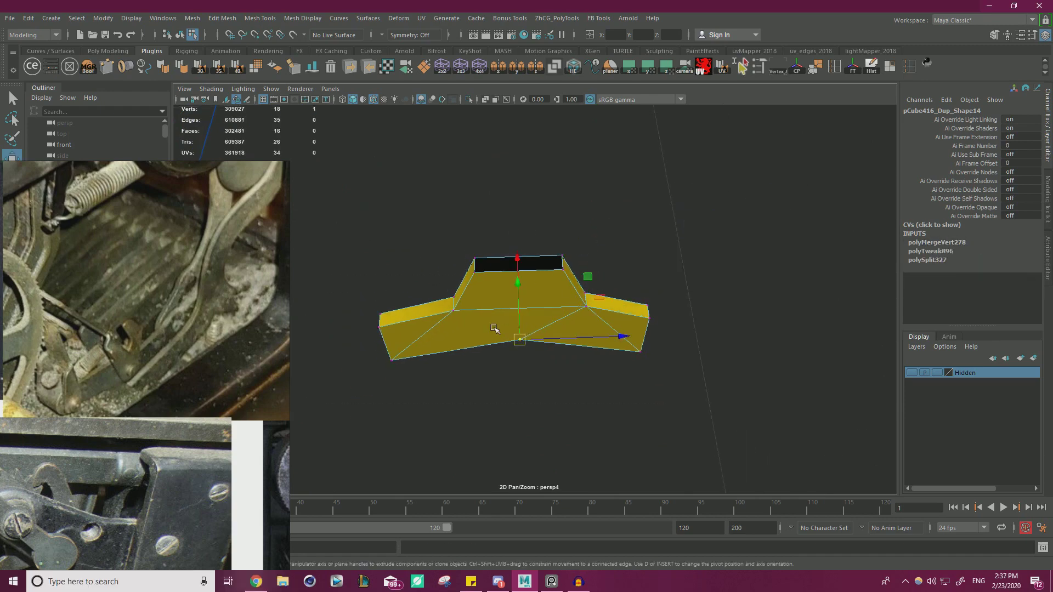
# Cut an edge from the bottom centre vertex to the unconnected shoulder corner on both faces of the junction piece
pyautogui.keyDown('shift'); pyautogui.moveTo(489, 321); pyautogui.dragTo(561, 346, button='right'); pyautogui.keyUp('shift')
pyautogui.press('w')
pyautogui.keyDown('alt'); pyautogui.moveTo(635, 260); pyautogui.dragTo(590, 366); pyautogui.keyUp('alt')
pyautogui.click(543, 370)
pyautogui.keyDown('shift'); pyautogui.moveTo(614, 358); pyautogui.dragTo(637, 364, button='right'); pyautogui.keyUp('shift')
pyautogui.press('w')
pyautogui.moveTo(546, 324); pyautogui.dragTo(630, 246, button='right')
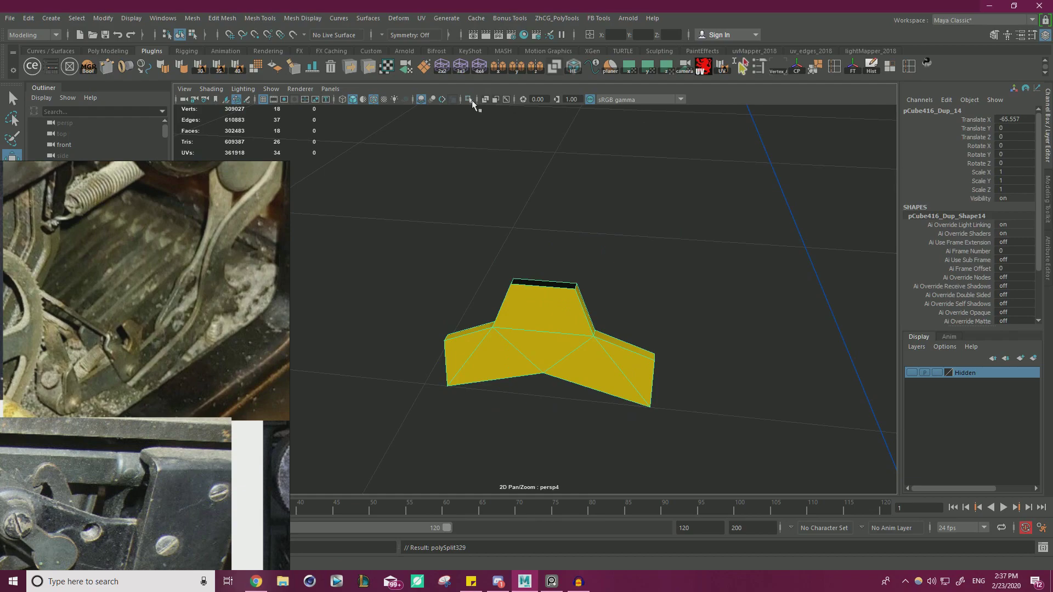
pyautogui.click(468, 99)
pyautogui.scroll(-5, 548, 176)
pyautogui.keyDown('alt'); pyautogui.moveTo(613, 181); pyautogui.dragTo(672, 185); pyautogui.keyUp('alt')
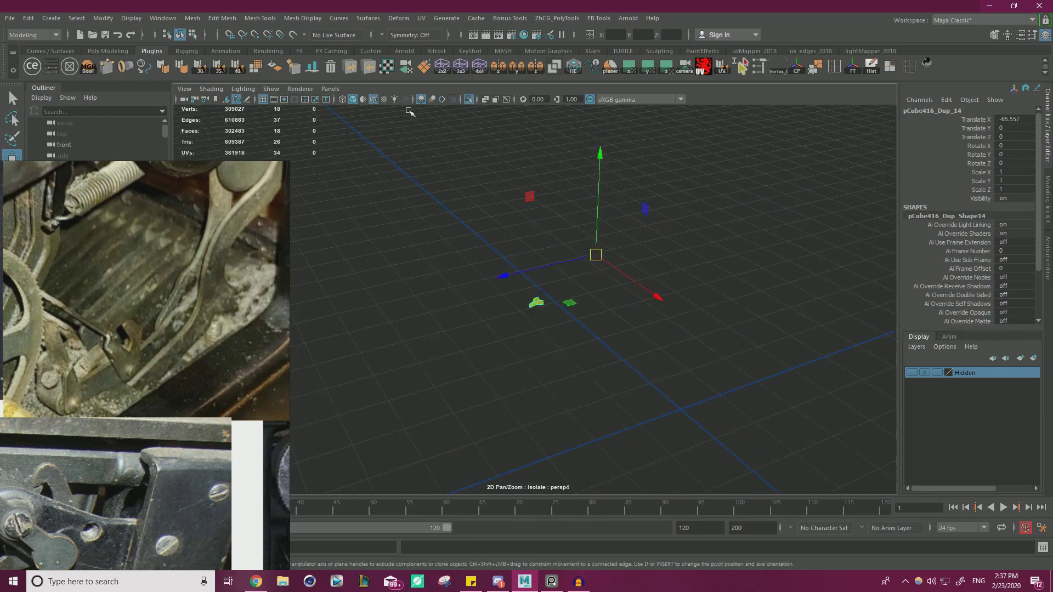
pyautogui.click(469, 99)
# Select the outermost lever together with the junction piece and isolate the pair
pyautogui.keyDown('alt'); pyautogui.moveTo(466, 168); pyautogui.dragTo(515, 171); pyautogui.keyUp('alt')
pyautogui.scroll(5, 515, 172)
pyautogui.keyDown('alt'); pyautogui.moveTo(702, 258); pyautogui.dragTo(767, 267); pyautogui.keyUp('alt')
pyautogui.scroll(3, 698, 231)
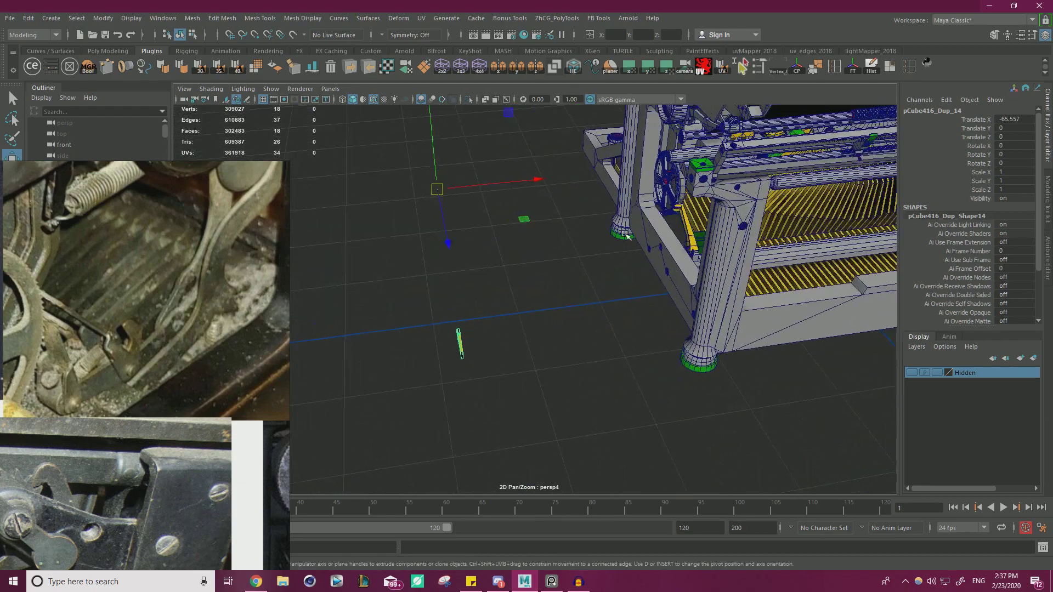
pyautogui.keyDown('alt'); pyautogui.moveTo(693, 246); pyautogui.dragTo(611, 209); pyautogui.keyUp('alt')
pyautogui.keyDown('alt'); pyautogui.moveTo(653, 282); pyautogui.dragTo(574, 264, button='middle'); pyautogui.keyUp('alt')
pyautogui.click(583, 262)
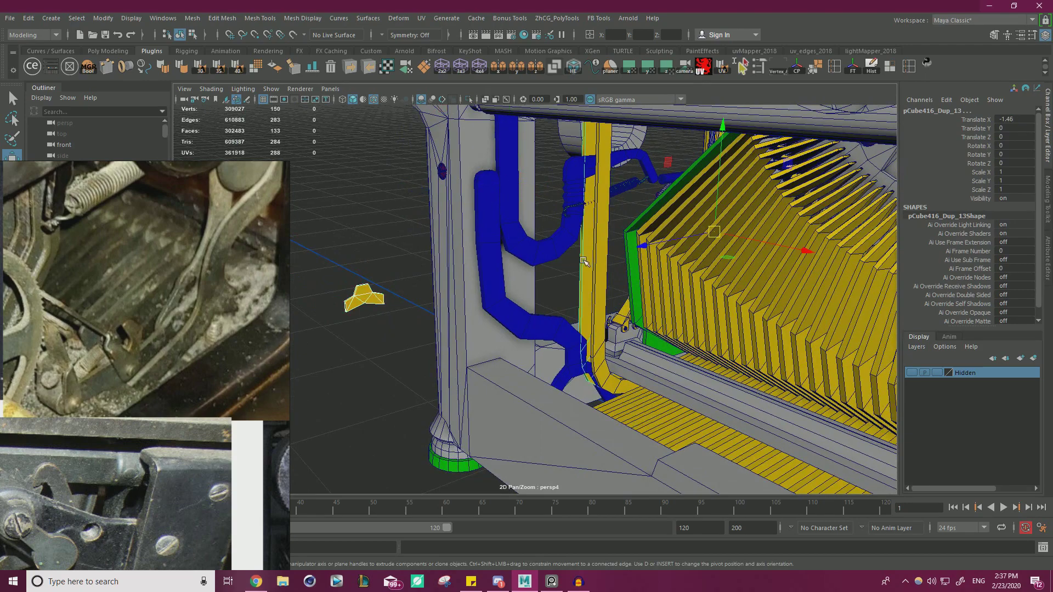
pyautogui.click(468, 99)
pyautogui.keyDown('alt'); pyautogui.moveTo(468, 99); pyautogui.dragTo(477, 211, button='right'); pyautogui.keyUp('alt')
pyautogui.click(468, 100)
pyautogui.keyDown('alt'); pyautogui.moveTo(713, 181); pyautogui.dragTo(450, 108); pyautogui.keyUp('alt')
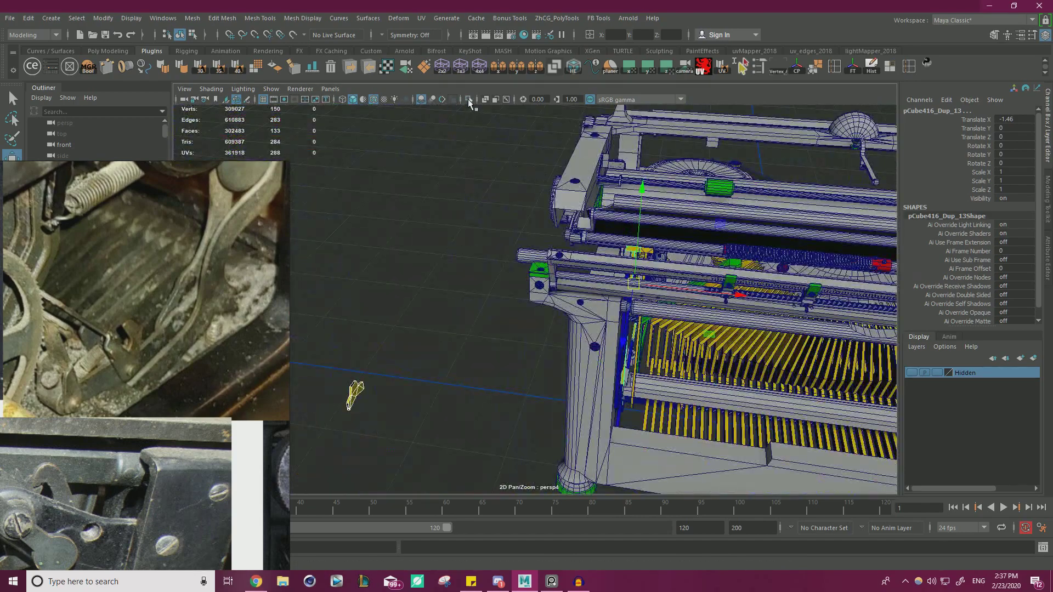
pyautogui.click(468, 100)
# Delete the outermost lever's tall front arm and curved bend, keeping the junction piece and the long bar
pyautogui.scroll(-1, 494, 176)
pyautogui.keyDown('alt'); pyautogui.moveTo(494, 176); pyautogui.dragTo(369, 131); pyautogui.keyUp('alt')
pyautogui.keyDown('alt'); pyautogui.moveTo(368, 131); pyautogui.dragTo(493, 199, button='middle'); pyautogui.keyUp('alt')
pyautogui.moveTo(492, 199); pyautogui.dragTo(484, 231, button='right')
pyautogui.keyDown('alt'); pyautogui.moveTo(484, 231); pyautogui.dragTo(426, 177); pyautogui.keyUp('alt')
pyautogui.keyDown('alt'); pyautogui.moveTo(494, 202); pyautogui.dragTo(517, 225, button='middle'); pyautogui.keyUp('alt')
pyautogui.moveTo(486, 136); pyautogui.dragTo(499, 137)
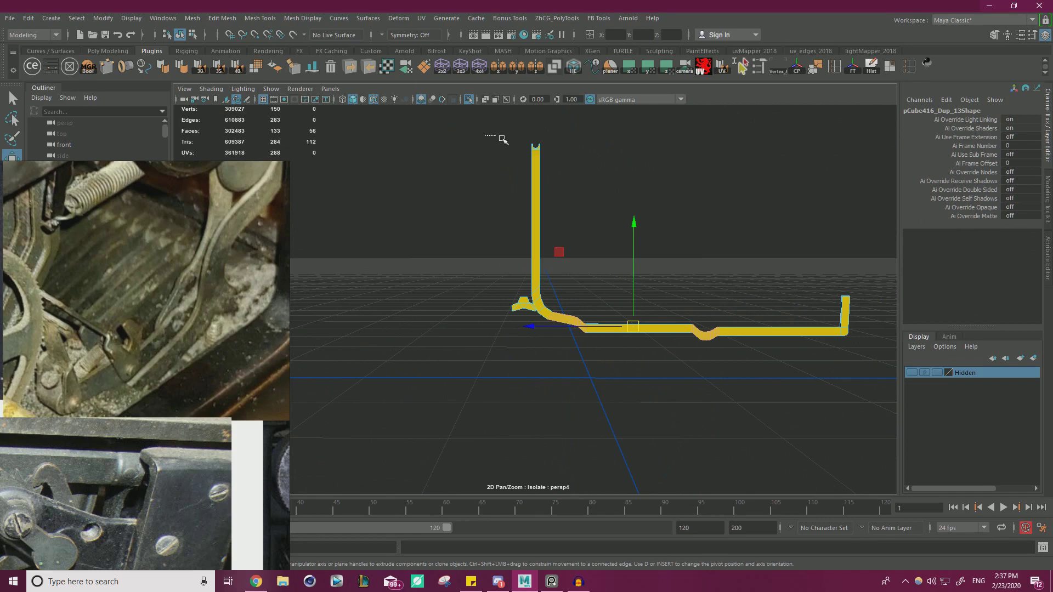
pyautogui.moveTo(562, 301); pyautogui.dragTo(563, 302)
pyautogui.scroll(6, 736, 376)
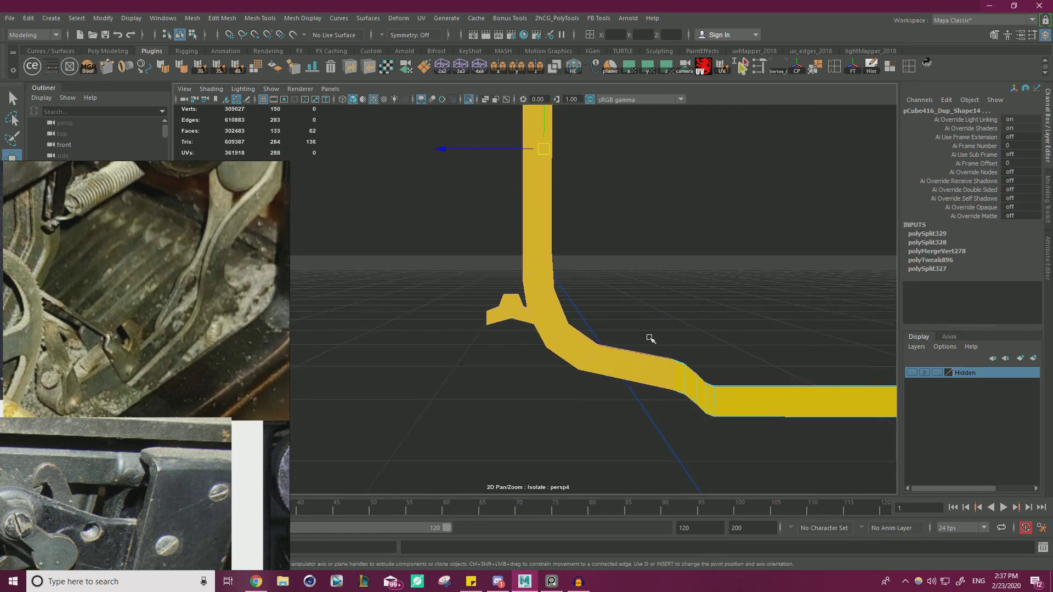
pyautogui.press('Delete')
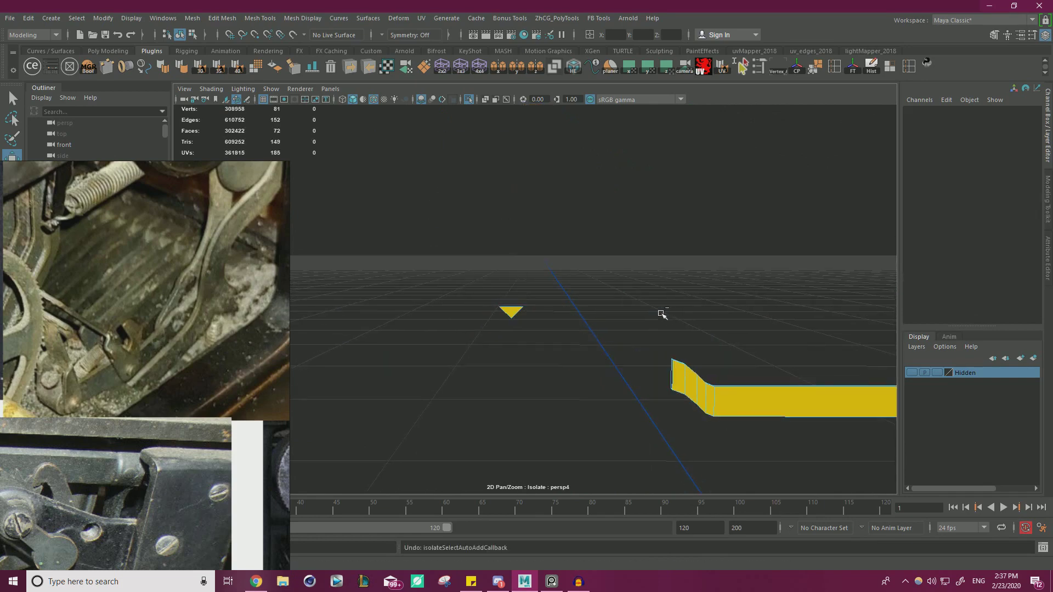
pyautogui.hotkey('ctrl', 'z')
pyautogui.keyDown('alt'); pyautogui.moveTo(524, 318); pyautogui.dragTo(578, 318); pyautogui.keyUp('alt')
pyautogui.keyDown('ctrl'); pyautogui.moveTo(452, 341); pyautogui.dragTo(524, 263); pyautogui.keyUp('ctrl')
pyautogui.press('Delete')
# Extrude the open border edges at the front end of the bar straight forward toward the junction piece
pyautogui.keyDown('alt'); pyautogui.moveTo(583, 232); pyautogui.dragTo(521, 176, button='middle'); pyautogui.keyUp('alt')
pyautogui.keyDown('alt'); pyautogui.moveTo(521, 175); pyautogui.dragTo(611, 235, button='right'); pyautogui.keyUp('alt')
pyautogui.moveTo(572, 158); pyautogui.dragTo(573, 128, button='right')
pyautogui.doubleClick(554, 154)
pyautogui.keyDown('alt'); pyautogui.moveTo(666, 204); pyautogui.dragTo(542, 165, button='right'); pyautogui.keyUp('alt')
pyautogui.keyDown('alt'); pyautogui.moveTo(483, 187); pyautogui.dragTo(537, 225, button='middle'); pyautogui.keyUp('alt')
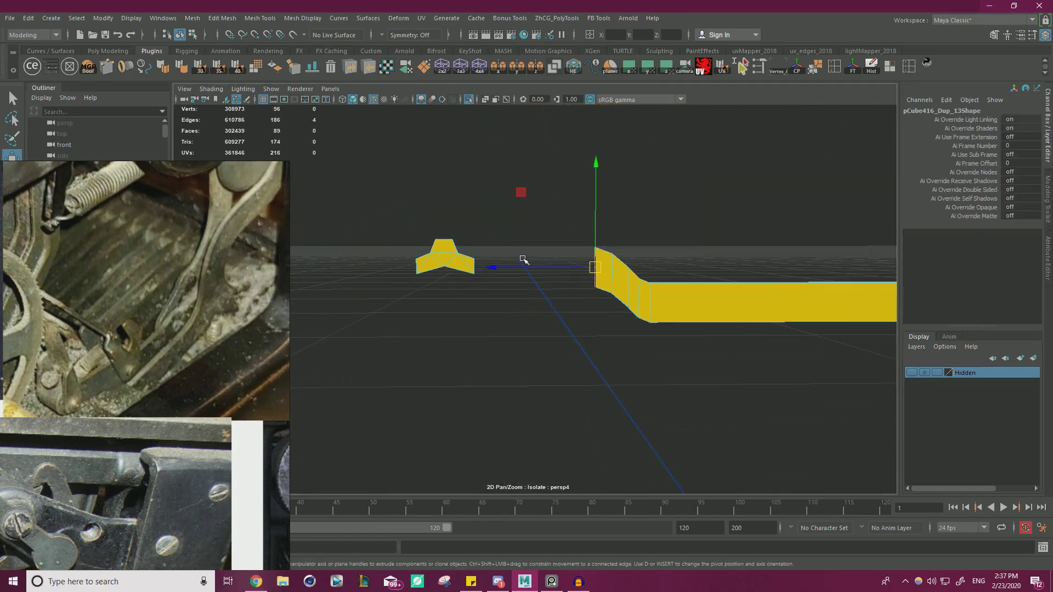
pyautogui.keyDown('shift'); pyautogui.moveTo(541, 266); pyautogui.dragTo(483, 264); pyautogui.keyUp('shift')
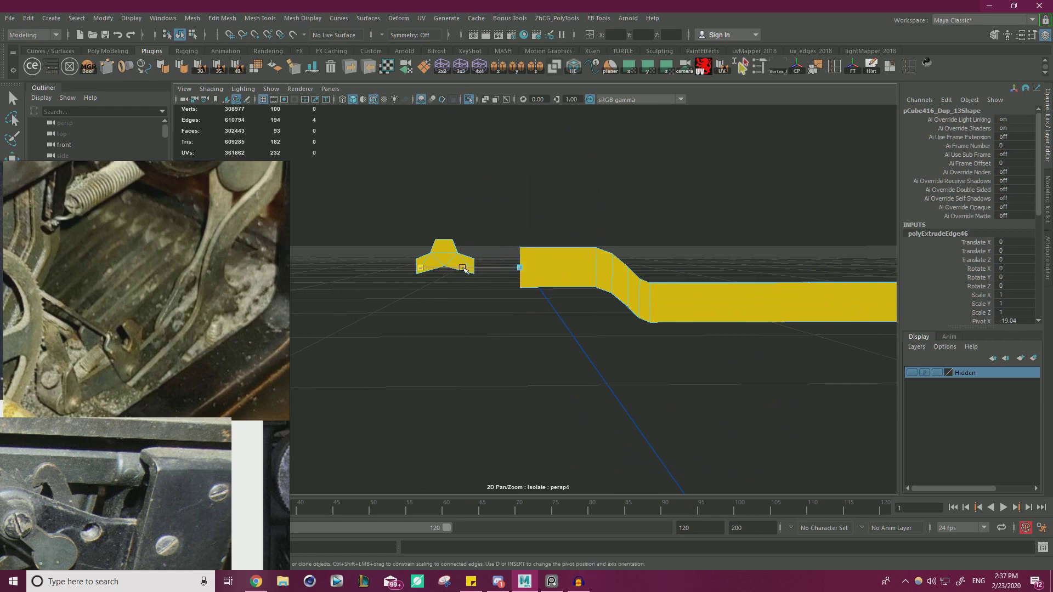
# Snap the junction piece by its lower rear corner onto the front end of the bar
pyautogui.moveTo(445, 247); pyautogui.dragTo(496, 227, button='right')
pyautogui.click(470, 265)
pyautogui.keyDown('alt'); pyautogui.moveTo(479, 267); pyautogui.dragTo(661, 184); pyautogui.keyUp('alt')
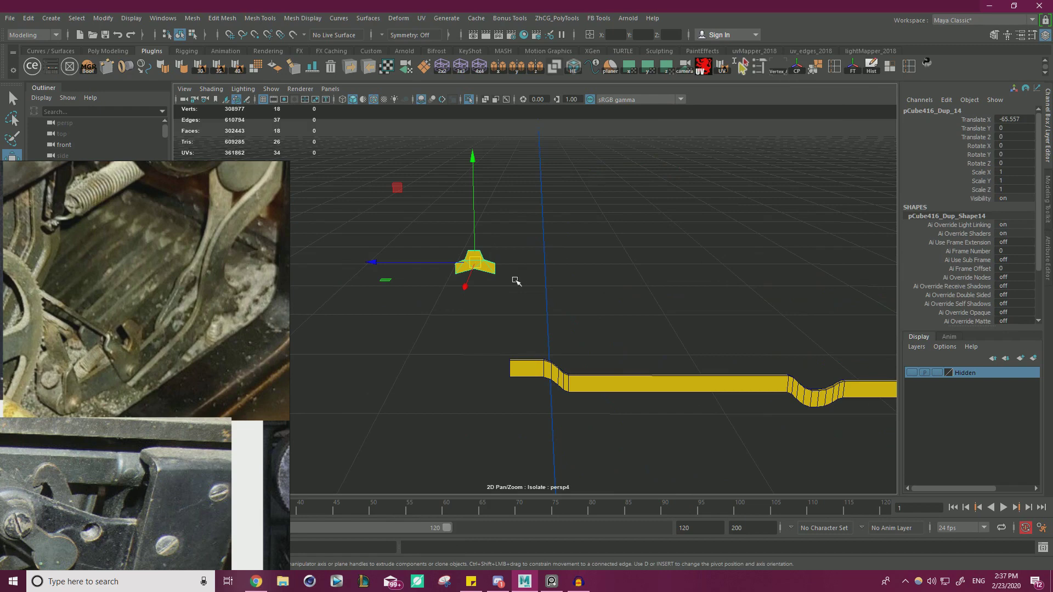
pyautogui.moveTo(475, 264); pyautogui.dragTo(500, 385)
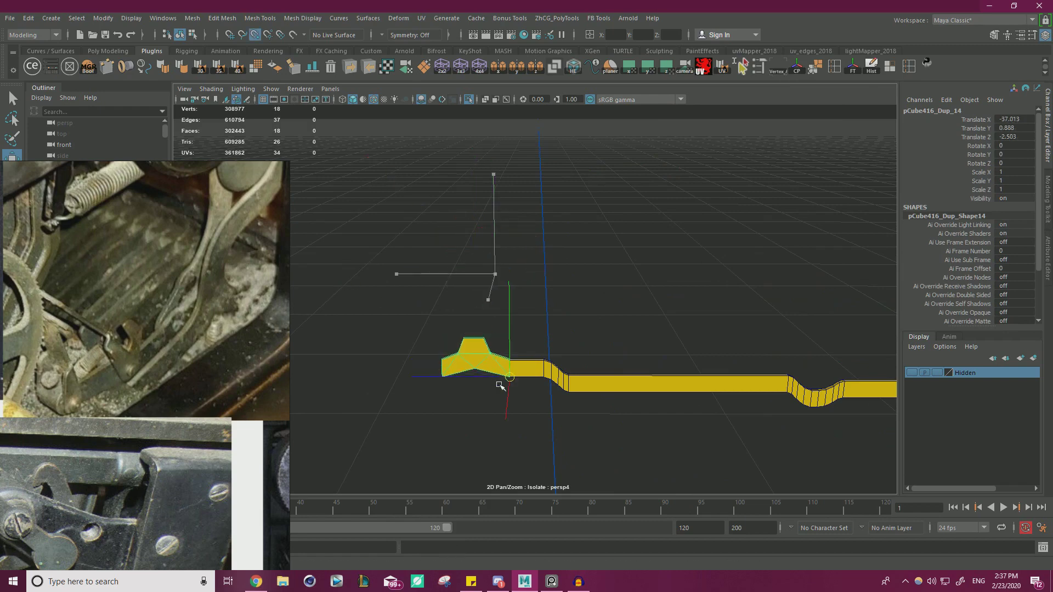
pyautogui.press('f')
pyautogui.keyDown('alt'); pyautogui.moveTo(505, 294); pyautogui.dragTo(564, 332); pyautogui.keyUp('alt')
# Combine the junction piece and the bar into one mesh and merge the vertices at their joint
pyautogui.click(688, 174)
pyautogui.moveTo(689, 174); pyautogui.dragTo(521, 296)
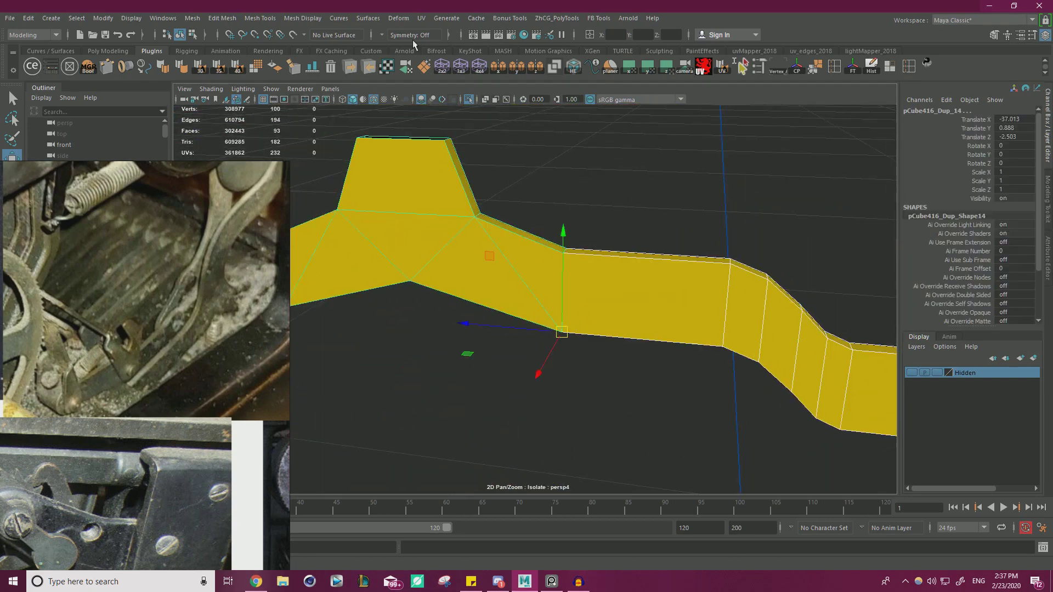
pyautogui.click(192, 19)
pyautogui.click(231, 54)
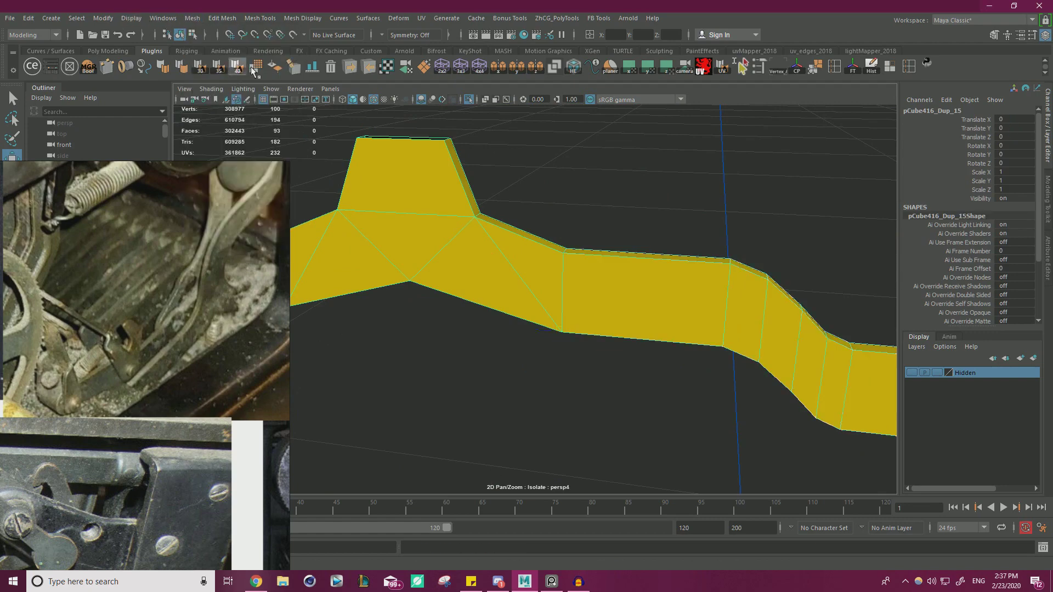
pyautogui.keyDown('shift'); pyautogui.moveTo(665, 184); pyautogui.dragTo(666, 121, button='right'); pyautogui.keyUp('shift')
pyautogui.moveTo(535, 222); pyautogui.dragTo(588, 186, button='right')
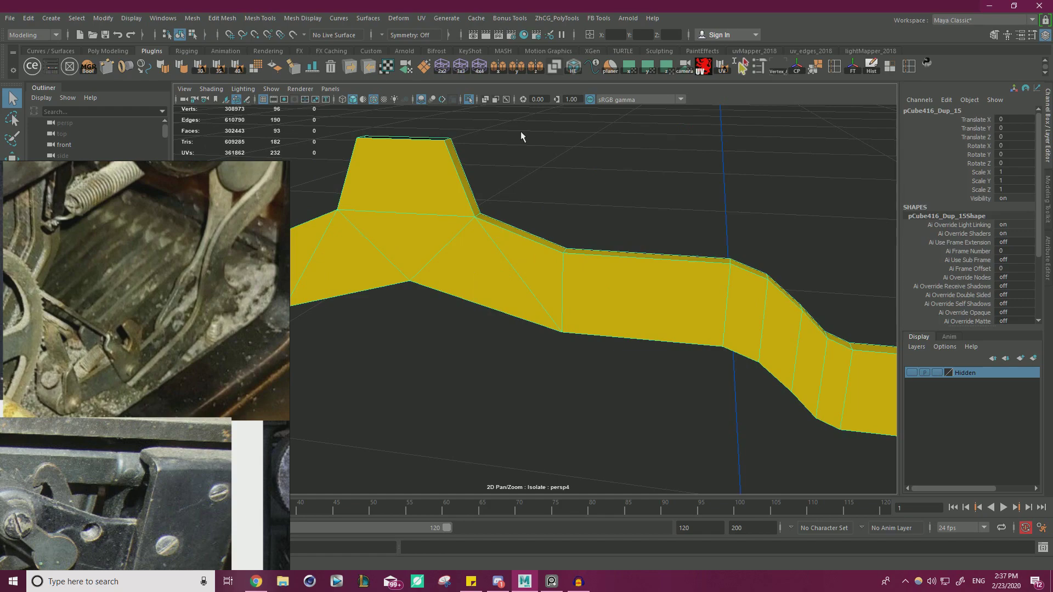
# Show the surrounding typewriter parts again and raise the whole junction piece together with the front end of the bar
pyautogui.click(470, 98)
pyautogui.keyDown('alt'); pyautogui.moveTo(376, 151); pyautogui.dragTo(537, 284); pyautogui.keyUp('alt')
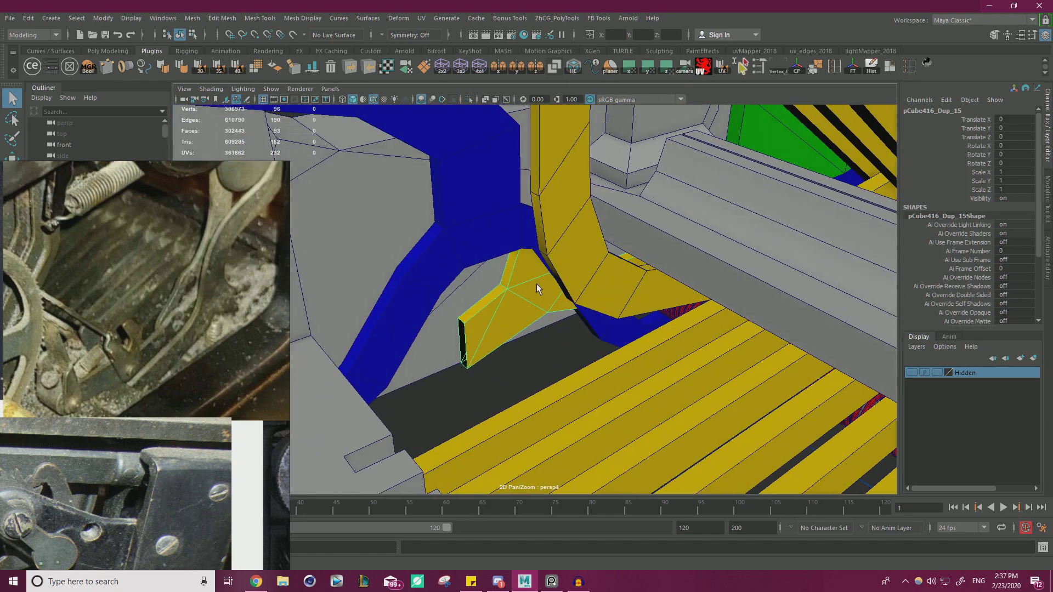
pyautogui.moveTo(517, 272); pyautogui.dragTo(491, 271, button='right')
pyautogui.press('4')
pyautogui.keyDown('alt'); pyautogui.moveTo(492, 271); pyautogui.dragTo(446, 299); pyautogui.keyUp('alt')
pyautogui.moveTo(385, 370); pyautogui.dragTo(620, 228)
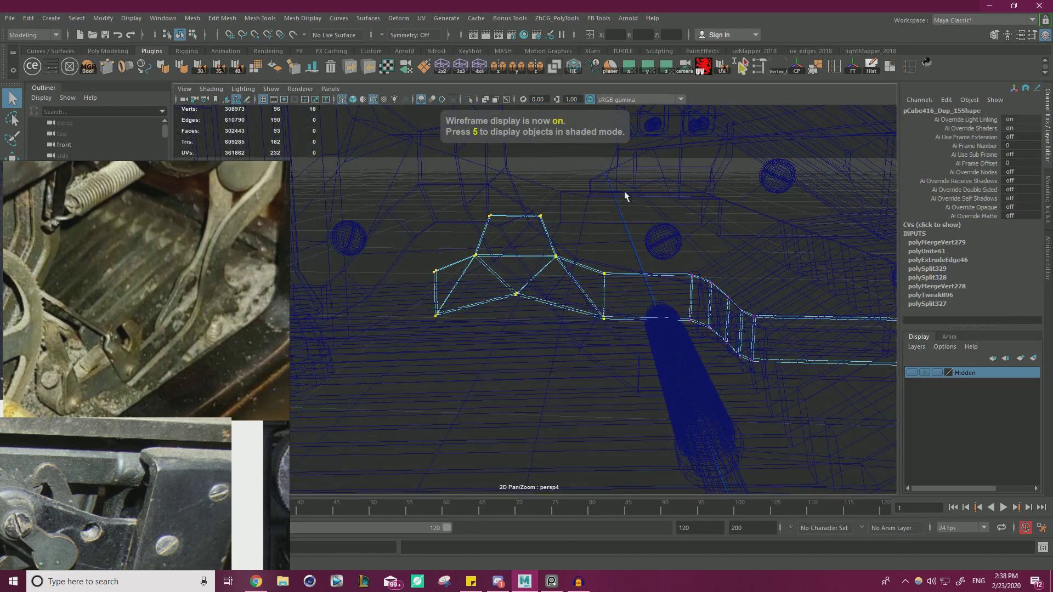
pyautogui.press('5')
pyautogui.moveTo(507, 258)
pyautogui.keyDown('alt'); pyautogui.mouseDown()
pyautogui.moveTo(500, 240)
pyautogui.moveTo(430, 246)
pyautogui.moveTo(498, 278)
pyautogui.moveTo(558, 270)
pyautogui.moveTo(498, 271)
pyautogui.moveTo(536, 282)
pyautogui.moveTo(471, 287)
pyautogui.moveTo(543, 262)
pyautogui.moveTo(477, 293)
pyautogui.moveTo(524, 283)
pyautogui.moveTo(532, 176)
pyautogui.moveTo(557, 218)
pyautogui.moveTo(593, 226)
pyautogui.moveTo(584, 211)
pyautogui.moveTo(599, 234)
pyautogui.moveTo(470, 226)
pyautogui.mouseUp(); pyautogui.keyUp('alt')
pyautogui.press('w')
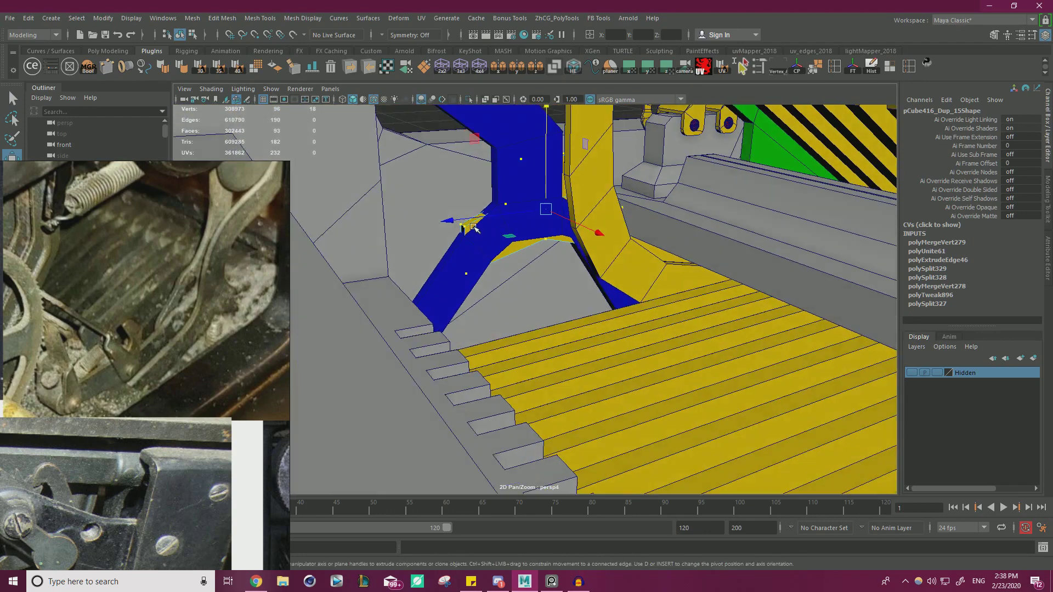
# Isolate the outermost lever together with the typewriter frame and frame them in the view
pyautogui.moveTo(469, 225); pyautogui.dragTo(489, 218, button='right')
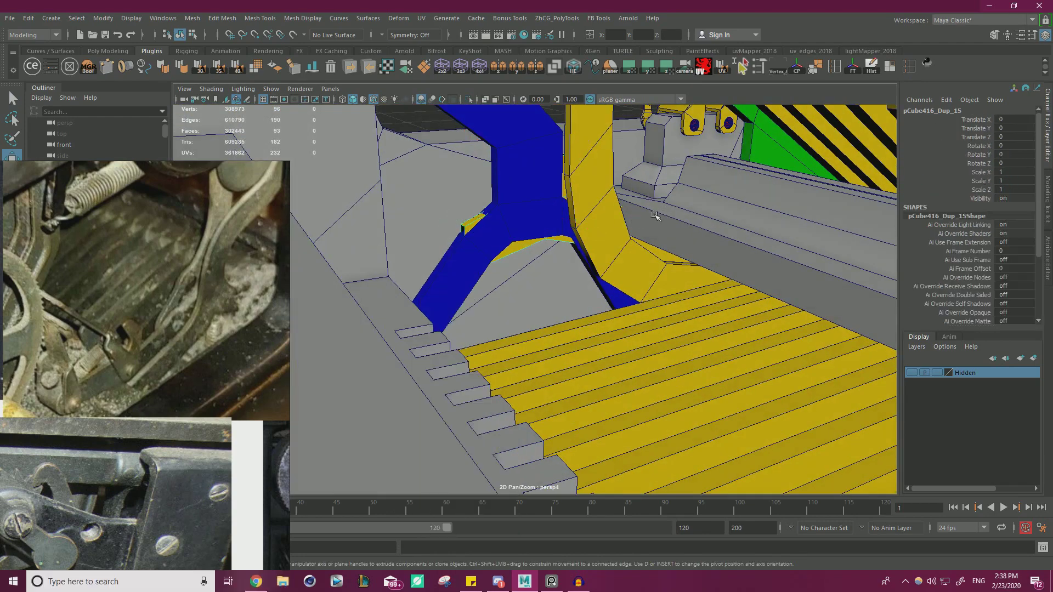
pyautogui.click(655, 216)
pyautogui.click(469, 99)
pyautogui.press('f')
pyautogui.keyDown('alt'); pyautogui.moveTo(451, 133); pyautogui.dragTo(486, 211, button='right'); pyautogui.keyUp('alt')
# Lower the vertices where the junction piece meets the bar to steepen the slope behind it, undoing the extra vertex move
pyautogui.moveTo(551, 244); pyautogui.dragTo(531, 203)
pyautogui.moveTo(514, 247); pyautogui.dragTo(501, 244)
pyautogui.moveTo(565, 209)
pyautogui.mouseDown()
pyautogui.moveTo(534, 233)
pyautogui.moveTo(543, 206)
pyautogui.moveTo(569, 221)
pyautogui.mouseUp()
pyautogui.moveTo(531, 292); pyautogui.dragTo(559, 254)
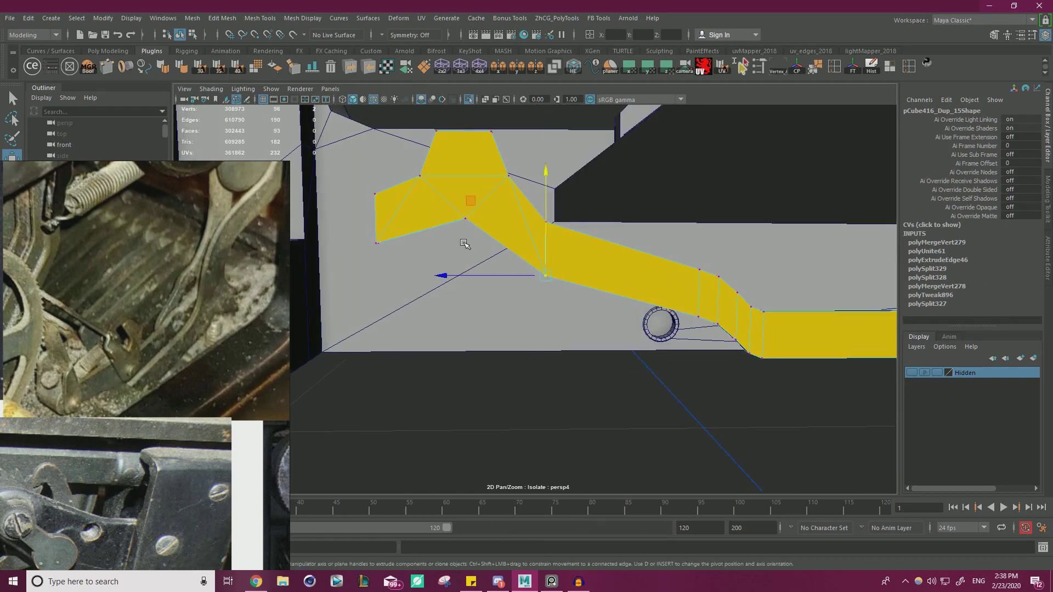
pyautogui.moveTo(469, 205); pyautogui.dragTo(464, 193)
pyautogui.hotkey('ctrl', 'z')
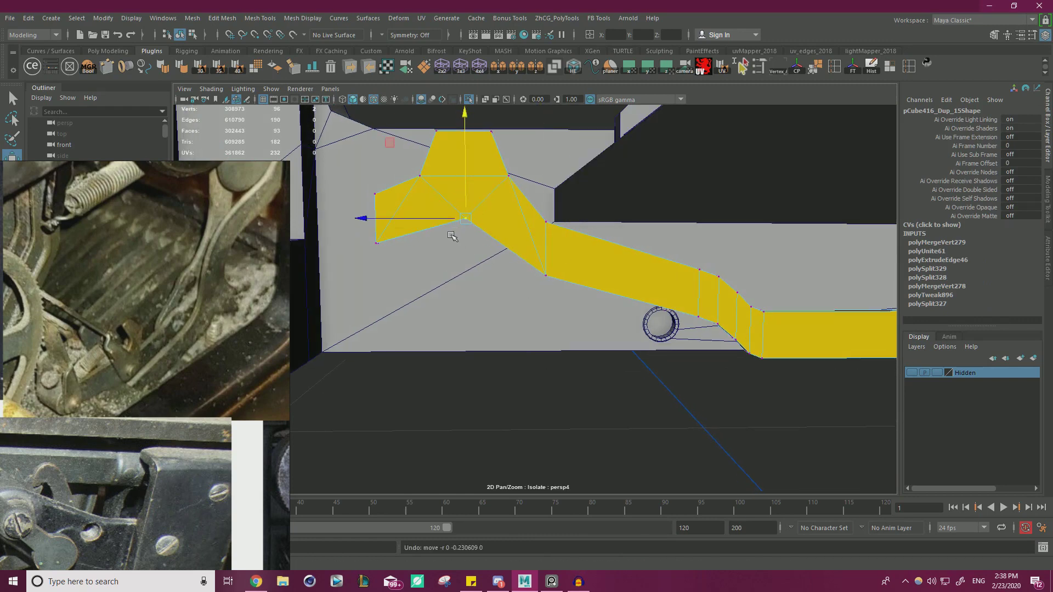
# Pull the lower front corner of the junction piece rearward so its front edge slants
pyautogui.moveTo(524, 164)
pyautogui.mouseDown()
pyautogui.moveTo(500, 181)
pyautogui.moveTo(529, 163)
pyautogui.mouseUp()
pyautogui.click(425, 119)
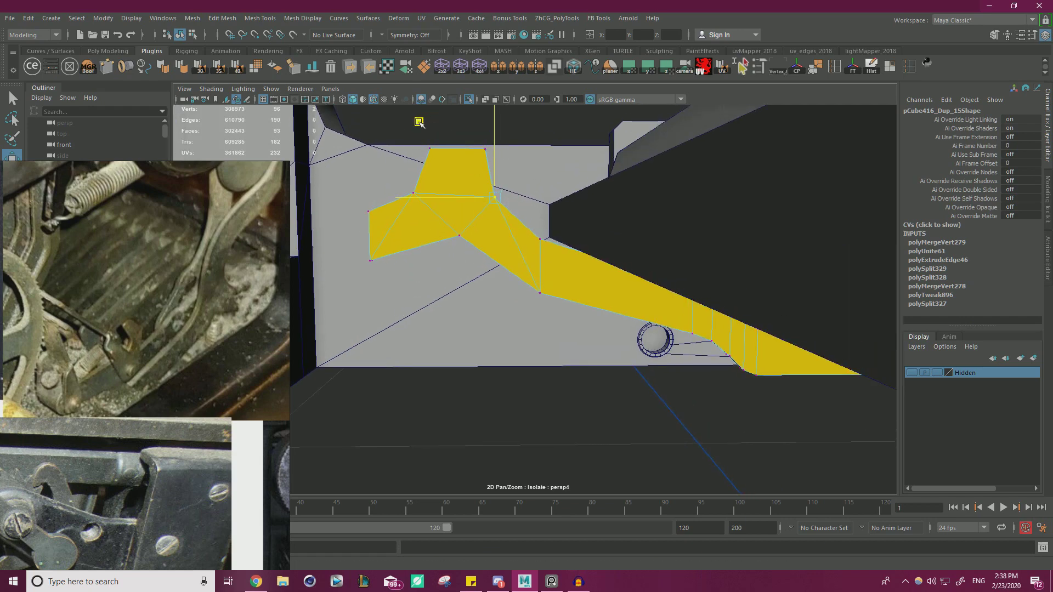
pyautogui.keyDown('alt'); pyautogui.moveTo(418, 122); pyautogui.dragTo(454, 184); pyautogui.keyUp('alt')
pyautogui.moveTo(405, 151); pyautogui.dragTo(383, 309)
pyautogui.moveTo(310, 218); pyautogui.dragTo(324, 215, button='middle')
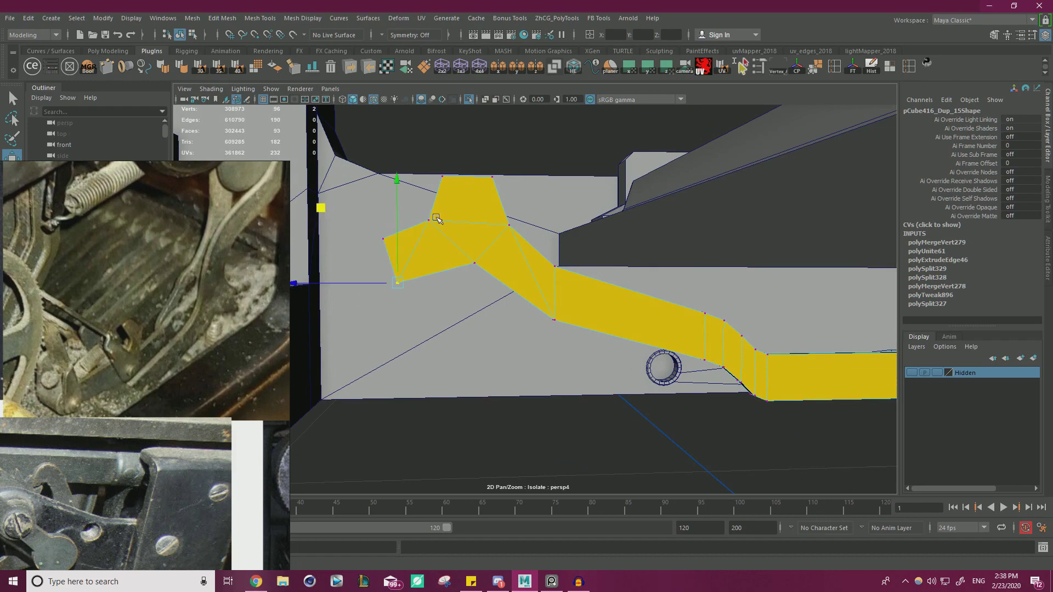
pyautogui.moveTo(531, 288)
pyautogui.keyDown('alt'); pyautogui.mouseDown()
pyautogui.moveTo(432, 298)
pyautogui.moveTo(533, 286)
pyautogui.mouseUp(); pyautogui.keyUp('alt')
pyautogui.click(465, 147)
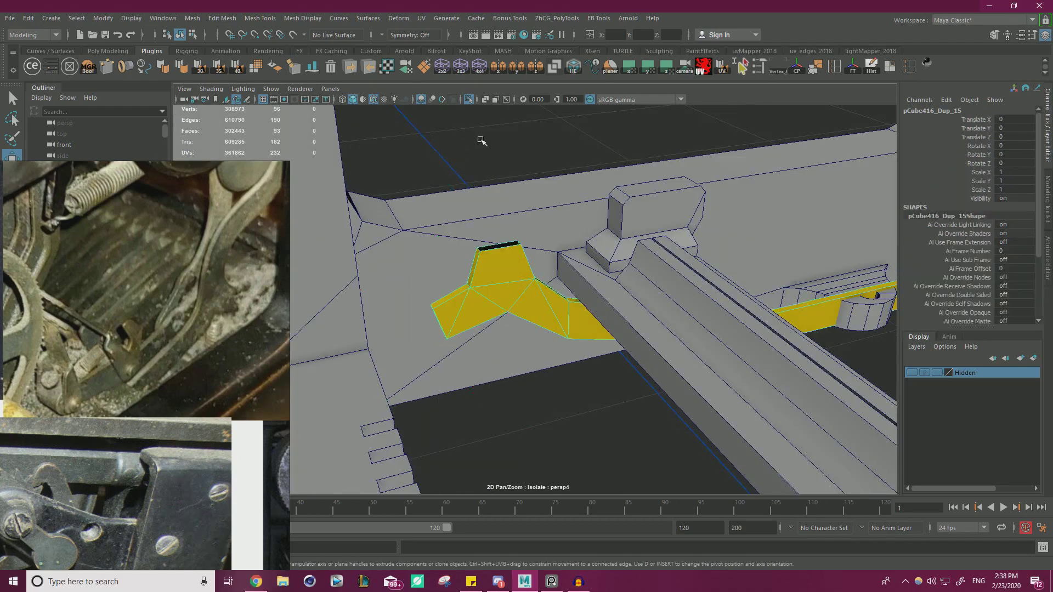
# Examine the typewriter reference photos for how the outermost lever and its junction run down into the slotted front plate
pyautogui.moveTo(175, 260); pyautogui.dragTo(160, 380, button='middle')
pyautogui.scroll(-3, 165, 379)
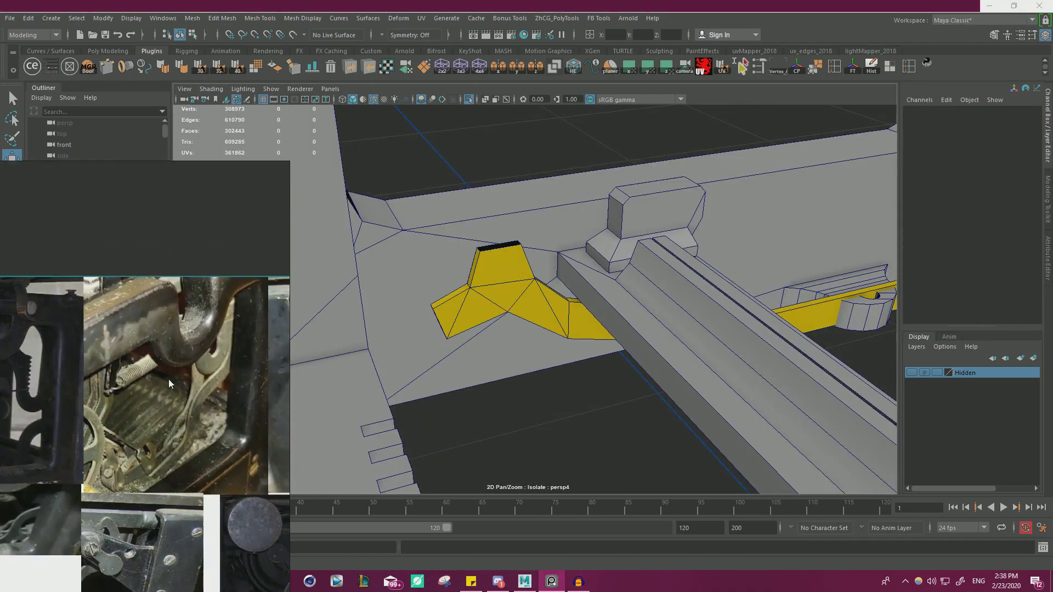
pyautogui.moveTo(169, 380); pyautogui.dragTo(546, 230, button='right')
pyautogui.moveTo(354, 255); pyautogui.dragTo(647, 281, button='middle')
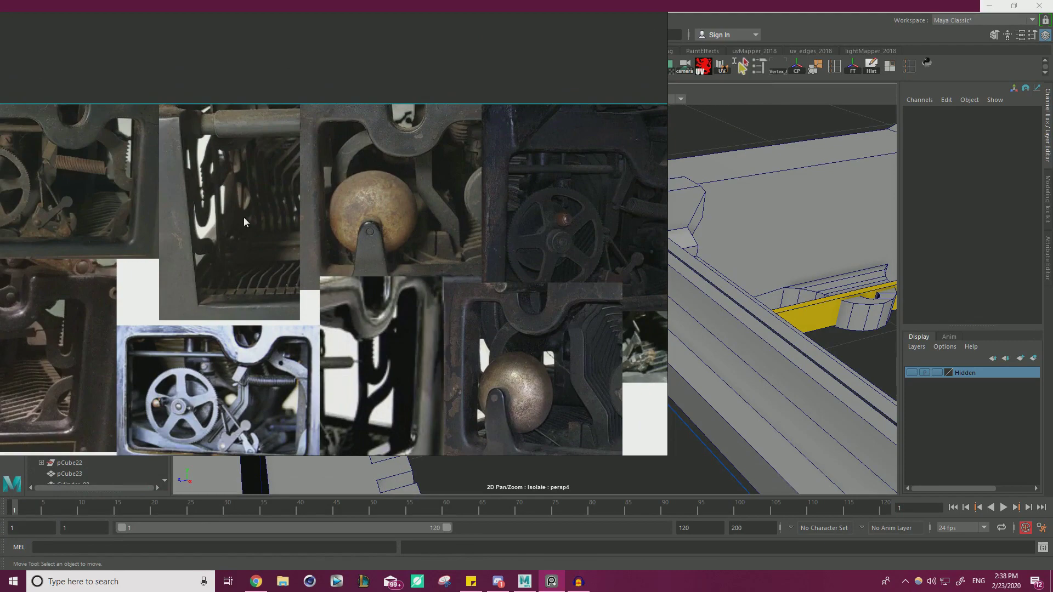
pyautogui.moveTo(244, 217); pyautogui.dragTo(431, 212, button='middle')
pyautogui.scroll(3, 380, 211)
pyautogui.moveTo(341, 206); pyautogui.dragTo(243, 251, button='middle')
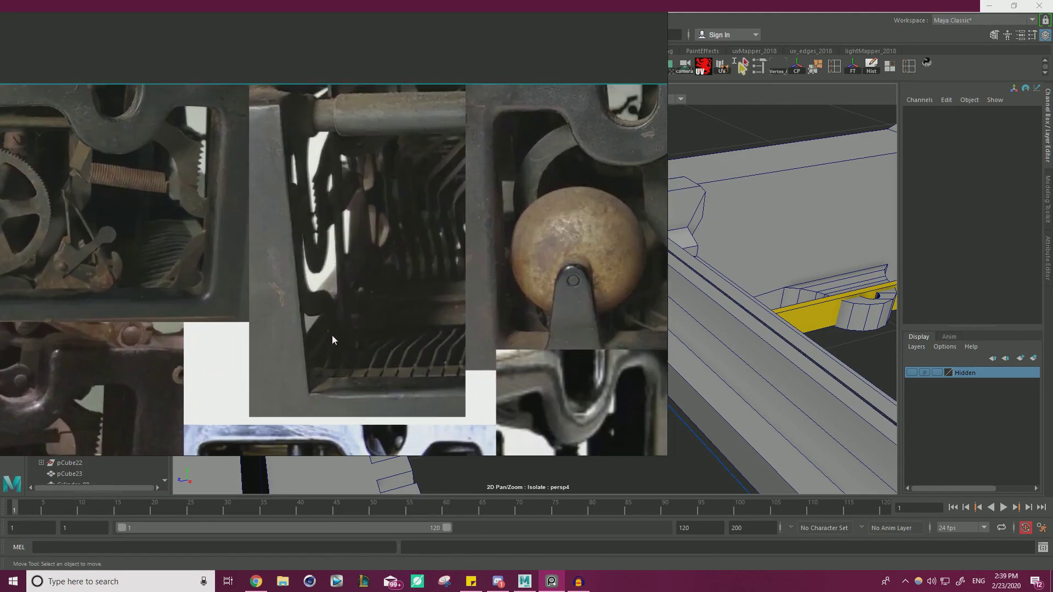
pyautogui.scroll(-5, 307, 308)
pyautogui.moveTo(301, 310); pyautogui.dragTo(374, 210, button='middle')
pyautogui.moveTo(500, 269); pyautogui.dragTo(240, 277, button='middle')
pyautogui.moveTo(327, 275); pyautogui.dragTo(149, 285, button='middle')
pyautogui.moveTo(436, 201); pyautogui.dragTo(432, 278, button='middle')
pyautogui.scroll(5, 432, 278)
pyautogui.moveTo(509, 314); pyautogui.dragTo(439, 333, button='middle')
pyautogui.scroll(3, 439, 332)
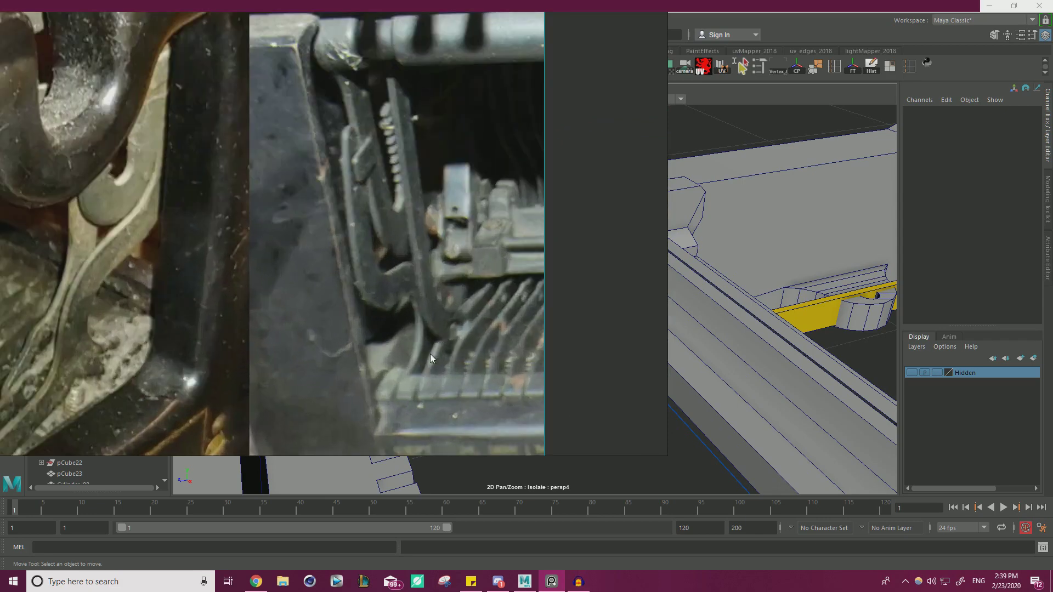
pyautogui.scroll(-1, 469, 293)
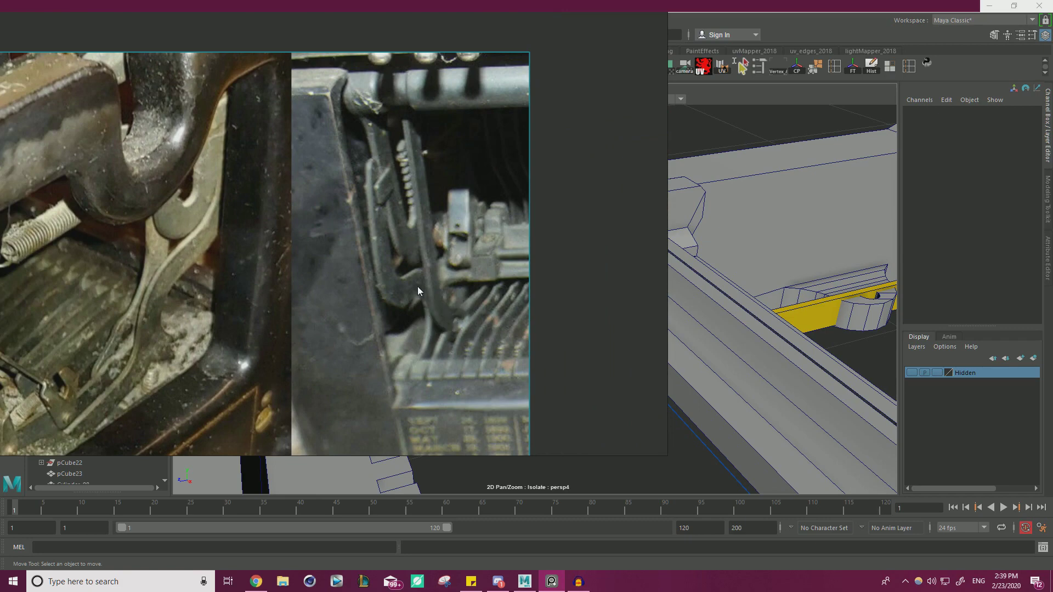
pyautogui.moveTo(347, 239); pyautogui.dragTo(0, 239, button='right')
# Move all the vertices of the junction piece slightly down, leaving the bar in place
pyautogui.keyDown('alt'); pyautogui.moveTo(420, 254); pyautogui.dragTo(519, 291); pyautogui.keyUp('alt')
pyautogui.keyDown('alt'); pyautogui.moveTo(519, 291); pyautogui.dragTo(573, 287, button='right'); pyautogui.keyUp('alt')
pyautogui.keyDown('alt'); pyautogui.moveTo(573, 287); pyautogui.dragTo(582, 255); pyautogui.keyUp('alt')
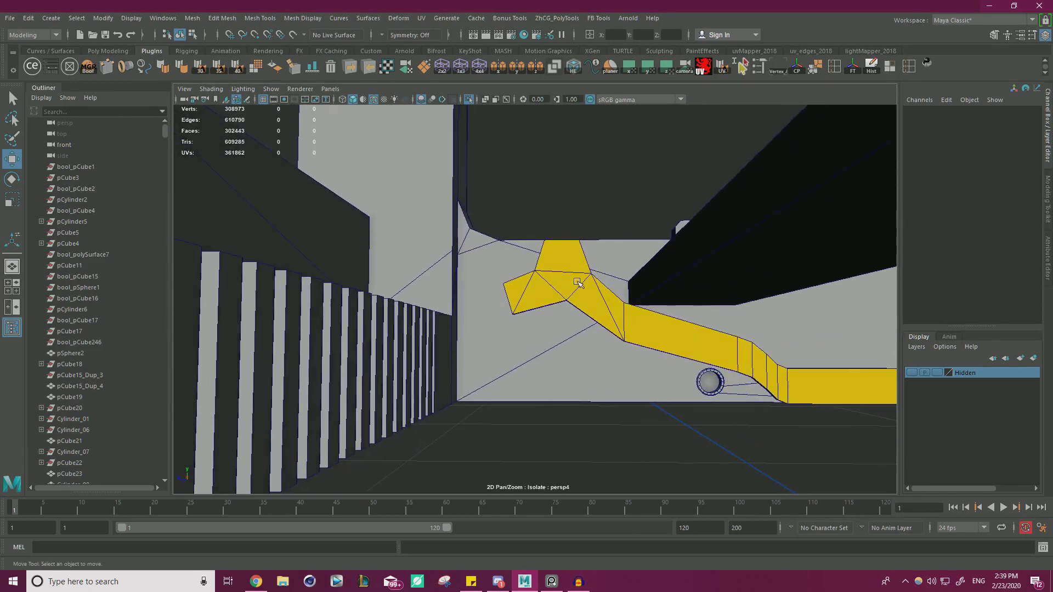
pyautogui.click(570, 278)
pyautogui.moveTo(559, 280); pyautogui.dragTo(492, 253, button='right')
pyautogui.moveTo(474, 195); pyautogui.dragTo(547, 244)
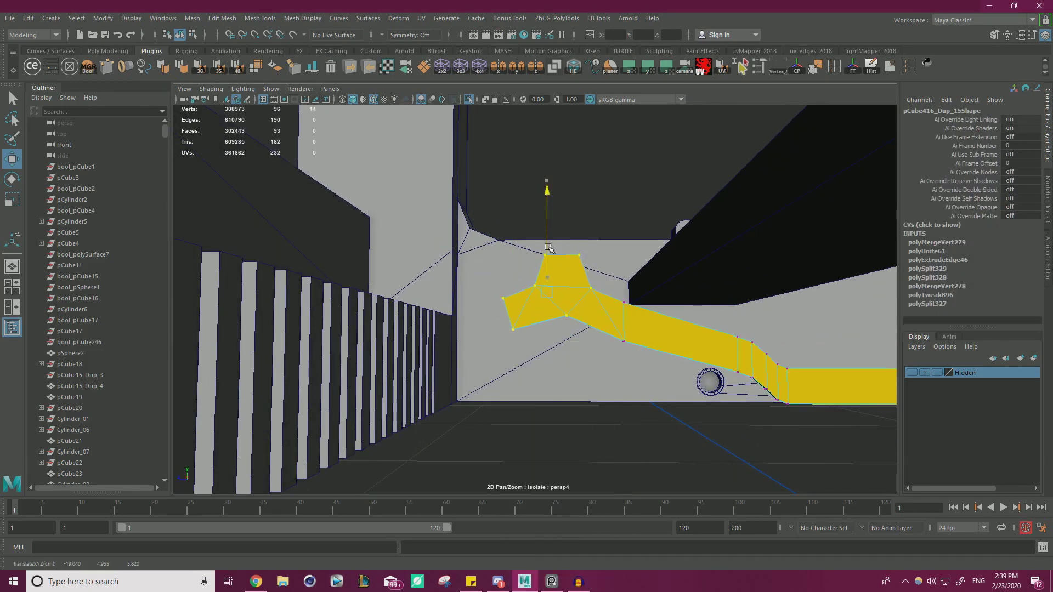
# Extrude the open front border edges of the junction piece twice, forward and down toward the slotted front plate
pyautogui.keyDown('alt'); pyautogui.moveTo(550, 242); pyautogui.dragTo(564, 283); pyautogui.keyUp('alt')
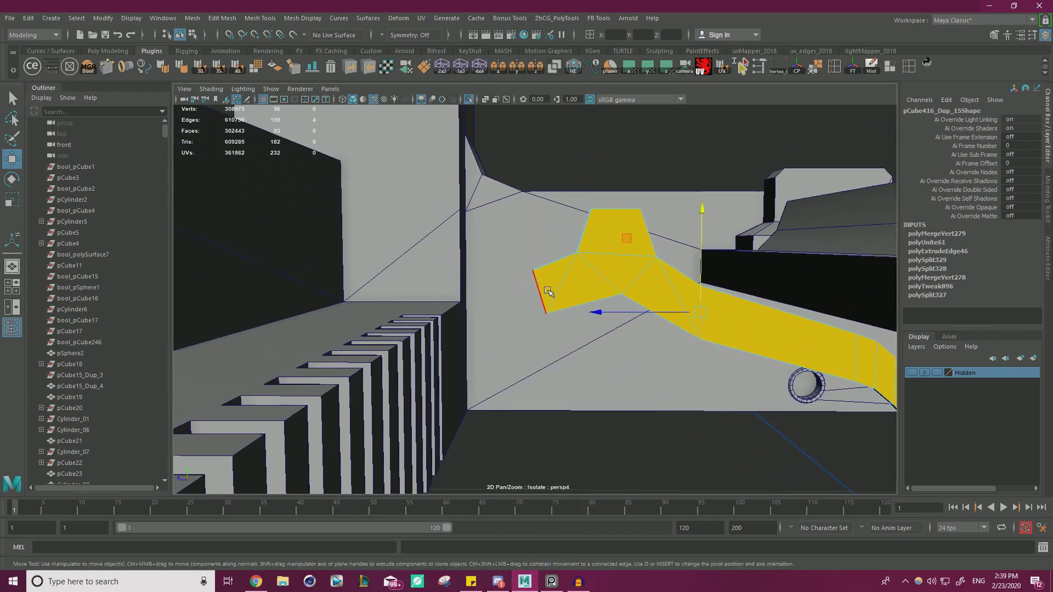
pyautogui.keyDown('shift'); pyautogui.moveTo(464, 218); pyautogui.dragTo(410, 238); pyautogui.keyUp('shift')
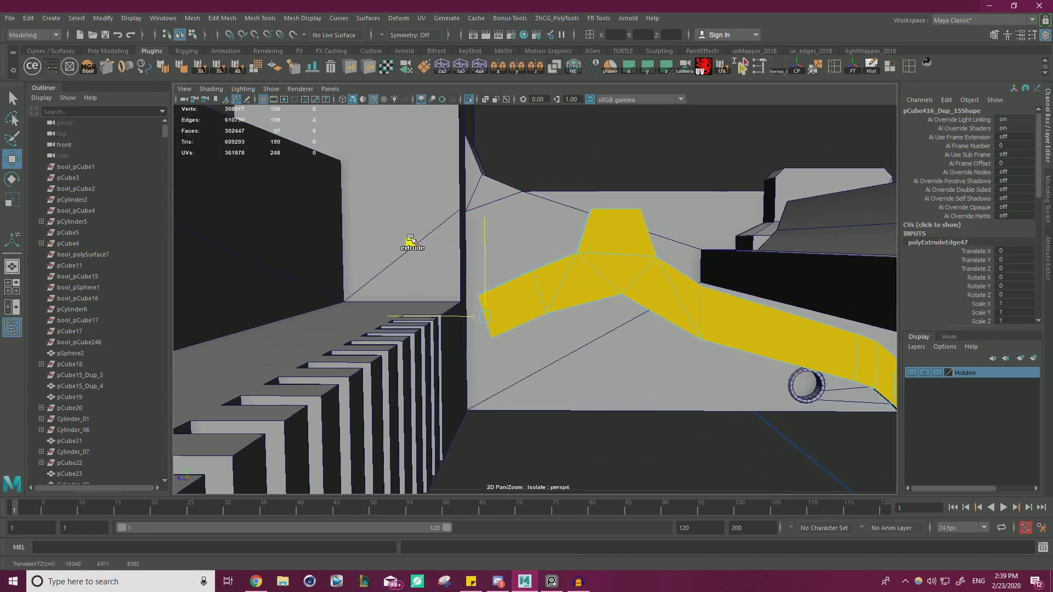
pyautogui.keyDown('alt'); pyautogui.moveTo(448, 297); pyautogui.dragTo(427, 353); pyautogui.keyUp('alt')
pyautogui.keyDown('shift'); pyautogui.moveTo(447, 332); pyautogui.dragTo(409, 332, button='middle'); pyautogui.keyUp('shift')
pyautogui.press('r')
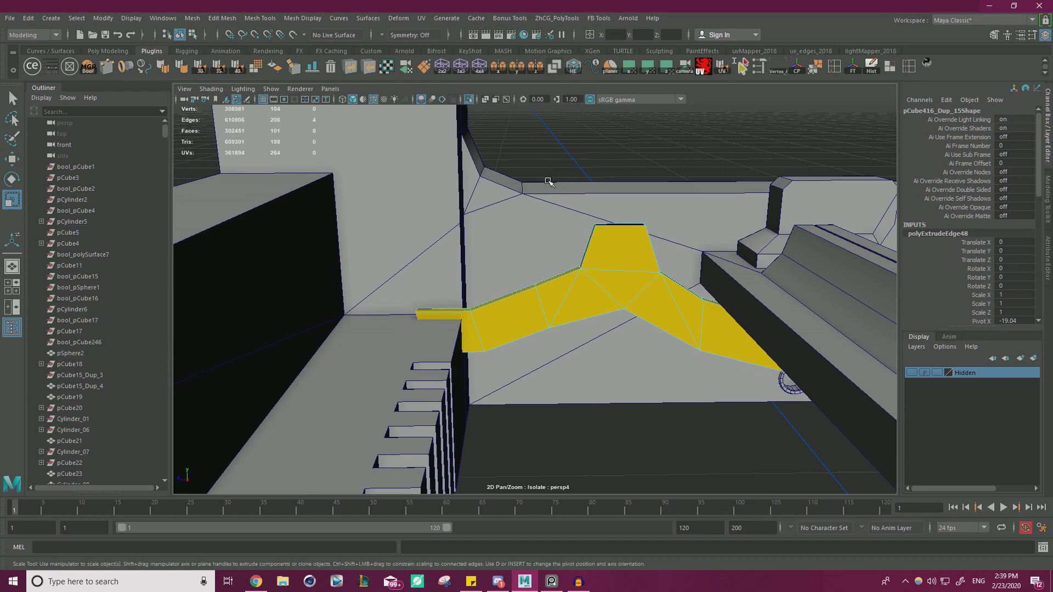
pyautogui.keyDown('alt'); pyautogui.moveTo(439, 306); pyautogui.dragTo(428, 305); pyautogui.keyUp('alt')
pyautogui.keyDown('alt'); pyautogui.moveTo(514, 333); pyautogui.dragTo(535, 262, button='right'); pyautogui.keyUp('alt')
# Lower the vertices of the newly extruded front segment so it sits below the edge of the slotted plate
pyautogui.press('4')
pyautogui.keyDown('alt'); pyautogui.moveTo(536, 261); pyautogui.dragTo(345, 269); pyautogui.keyUp('alt')
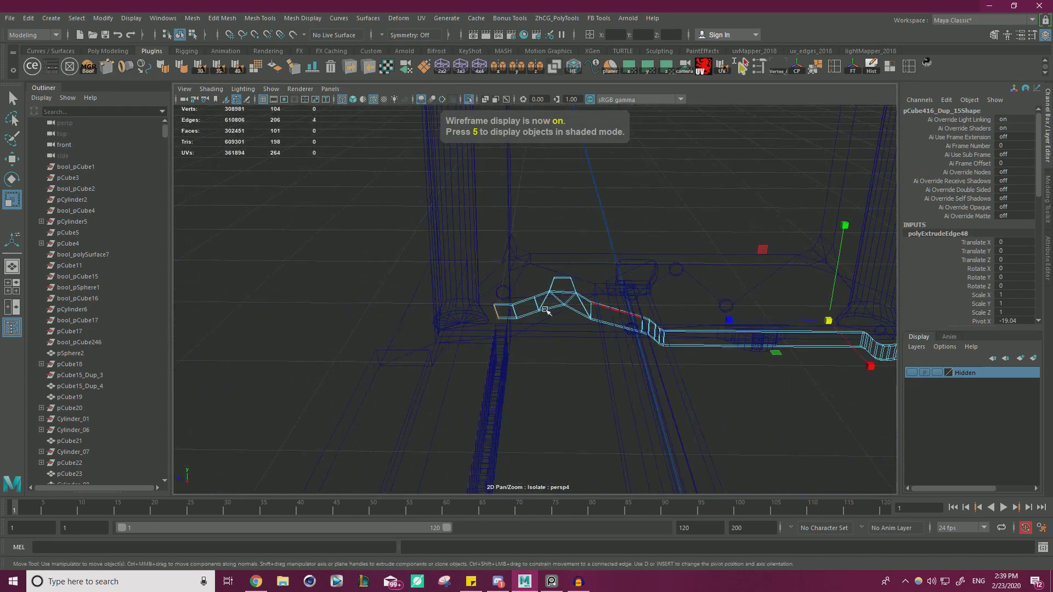
pyautogui.press('w')
pyautogui.moveTo(344, 268); pyautogui.dragTo(273, 249, button='right')
pyautogui.moveTo(456, 274); pyautogui.dragTo(508, 337)
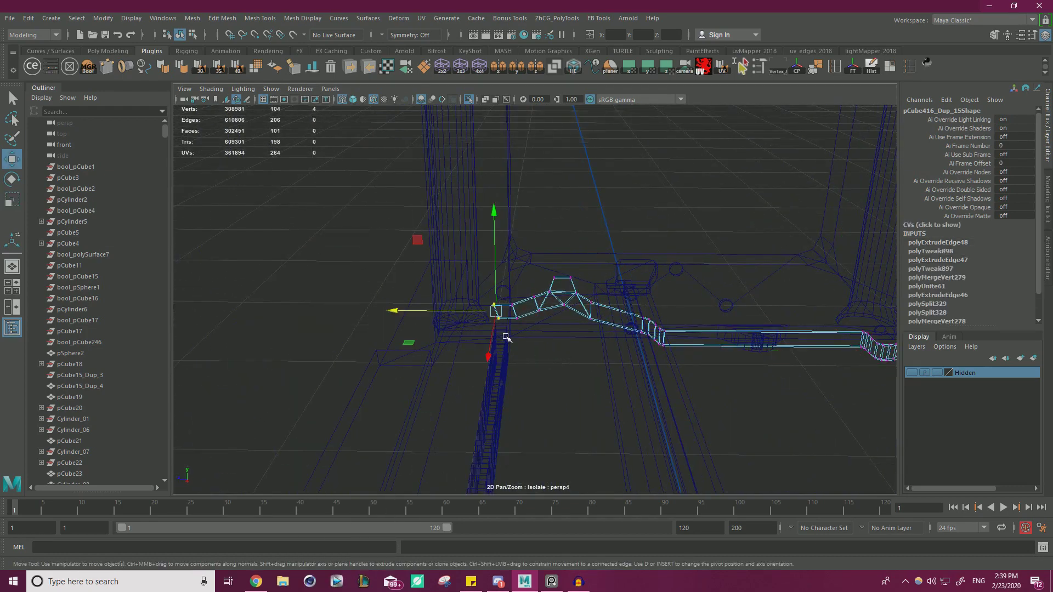
pyautogui.press('r')
pyautogui.press('5')
pyautogui.press('w')
pyautogui.scroll(5, 615, 299)
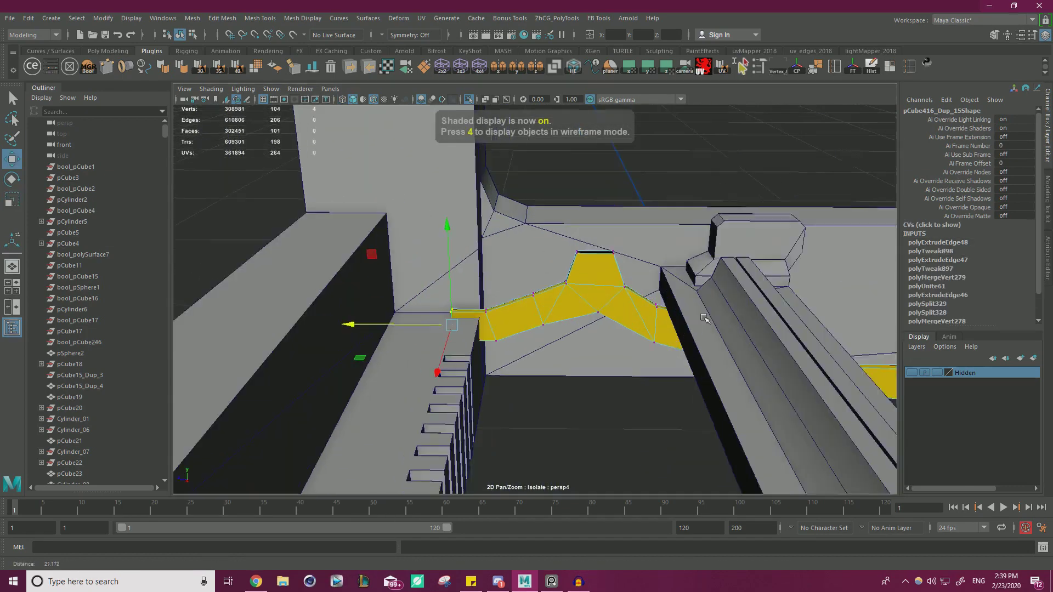
pyautogui.moveTo(602, 290)
pyautogui.keyDown('alt'); pyautogui.mouseDown()
pyautogui.moveTo(513, 311)
pyautogui.moveTo(427, 274)
pyautogui.moveTo(482, 283)
pyautogui.mouseUp(); pyautogui.keyUp('alt')
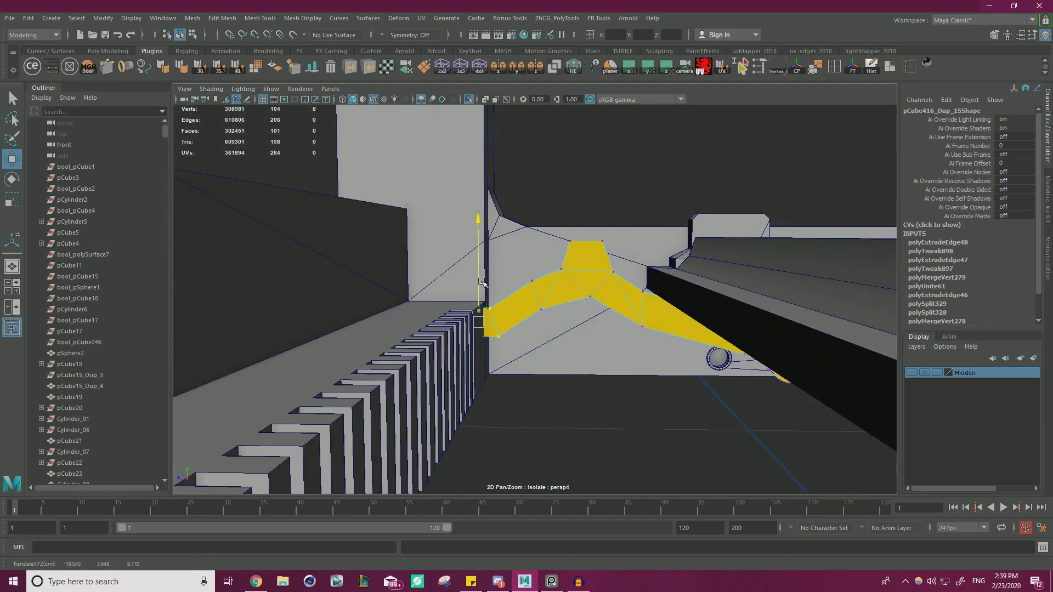
# Shift the edge loop between the two extruded segments back toward the junction and lower the vertices at the front tip
pyautogui.moveTo(501, 321); pyautogui.dragTo(502, 281, button='right')
pyautogui.doubleClick(495, 322)
pyautogui.moveTo(486, 321); pyautogui.dragTo(484, 320)
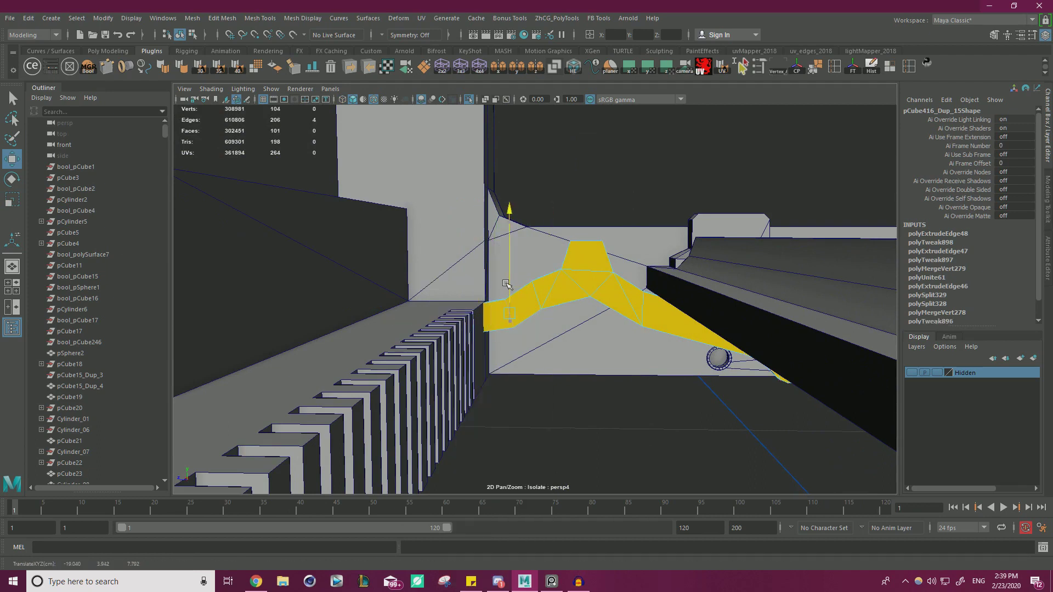
pyautogui.moveTo(530, 265); pyautogui.dragTo(486, 274, button='right')
pyautogui.press('4')
pyautogui.moveTo(409, 280); pyautogui.dragTo(483, 355)
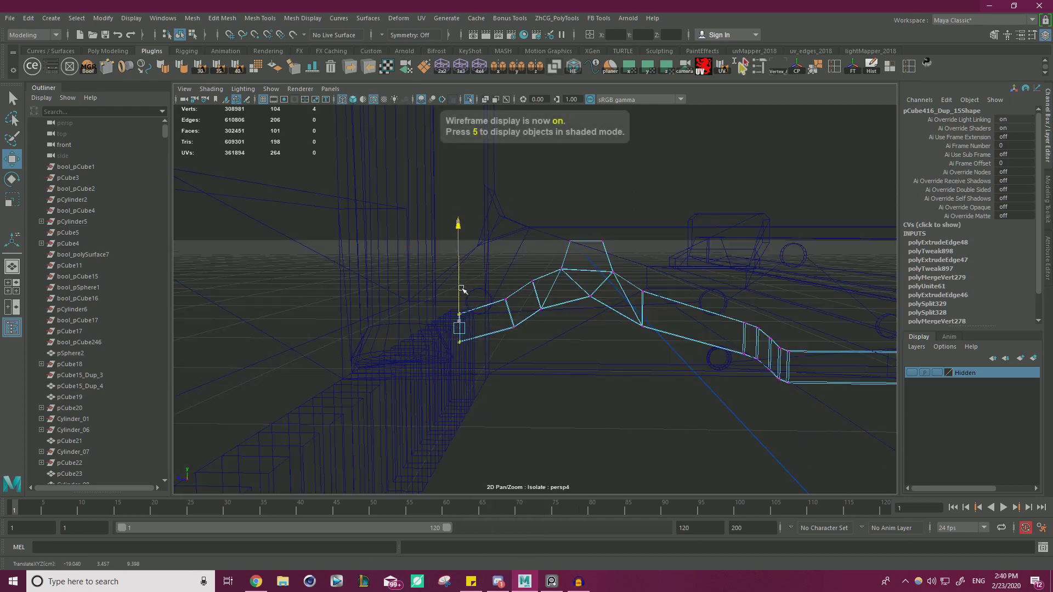
# Close the open front end of the lever by filling its border hole with a face
pyautogui.moveTo(424, 327)
pyautogui.mouseDown()
pyautogui.moveTo(447, 313)
pyautogui.moveTo(536, 365)
pyautogui.mouseUp()
pyautogui.press('5')
pyautogui.moveTo(547, 400); pyautogui.dragTo(534, 294, button='right')
pyautogui.moveTo(548, 377); pyautogui.dragTo(547, 239, button='right')
pyautogui.keyDown('alt'); pyautogui.moveTo(508, 331); pyautogui.dragTo(536, 331, button='right'); pyautogui.keyUp('alt')
pyautogui.press('4')
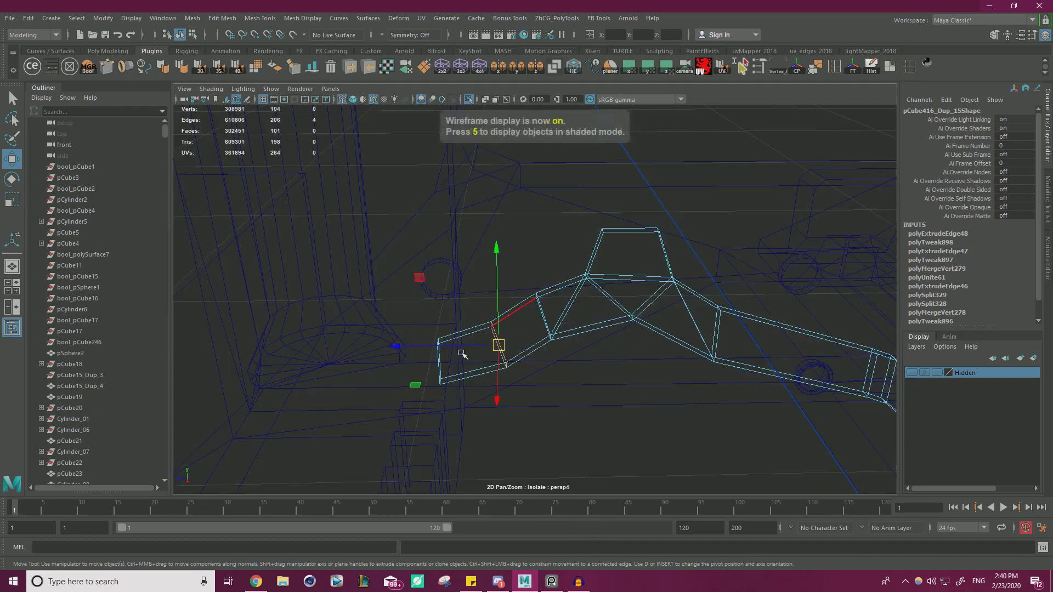
pyautogui.keyDown('alt'); pyautogui.moveTo(446, 368); pyautogui.dragTo(537, 359); pyautogui.keyUp('alt')
pyautogui.keyDown('shift'); pyautogui.moveTo(744, 364); pyautogui.dragTo(721, 508, button='right'); pyautogui.keyUp('shift')
pyautogui.press('5')
pyautogui.moveTo(605, 382)
pyautogui.keyDown('alt'); pyautogui.mouseDown()
pyautogui.moveTo(537, 345)
pyautogui.moveTo(559, 343)
pyautogui.mouseUp(); pyautogui.keyUp('alt')
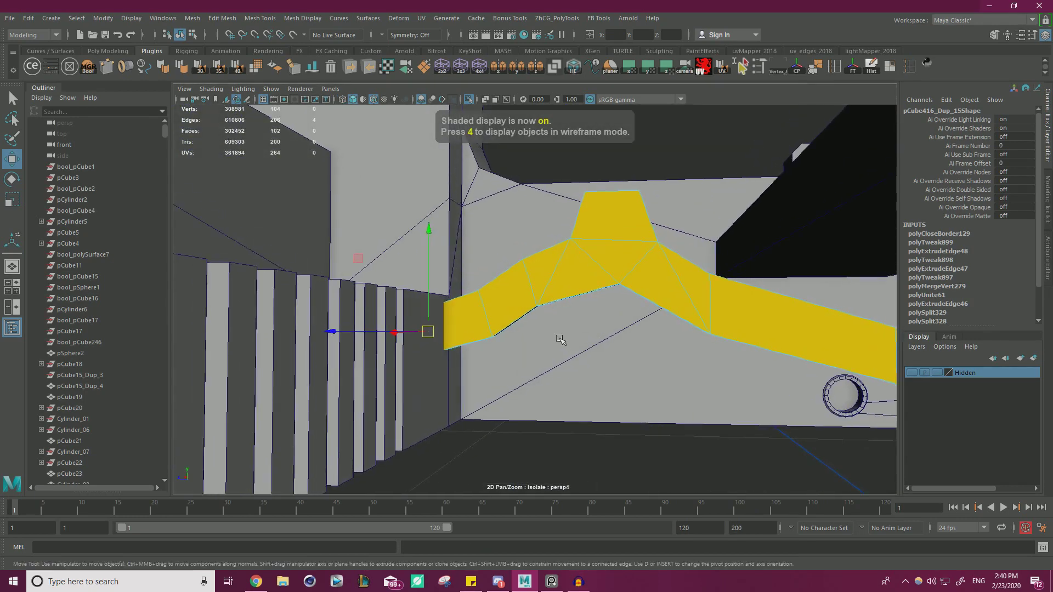
# Move the underside vertices of the front segments and the junction's central notch down to thicken the arch
pyautogui.moveTo(543, 266)
pyautogui.mouseDown(button='right')
pyautogui.moveTo(543, 295)
pyautogui.moveTo(489, 265)
pyautogui.mouseUp(button='right')
pyautogui.click(544, 312)
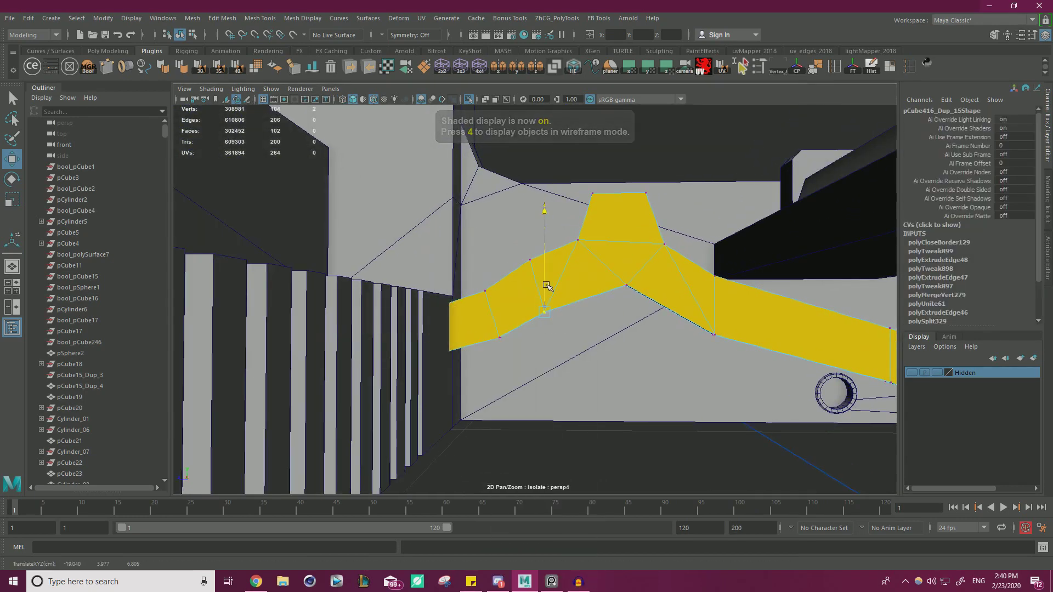
pyautogui.click(500, 336)
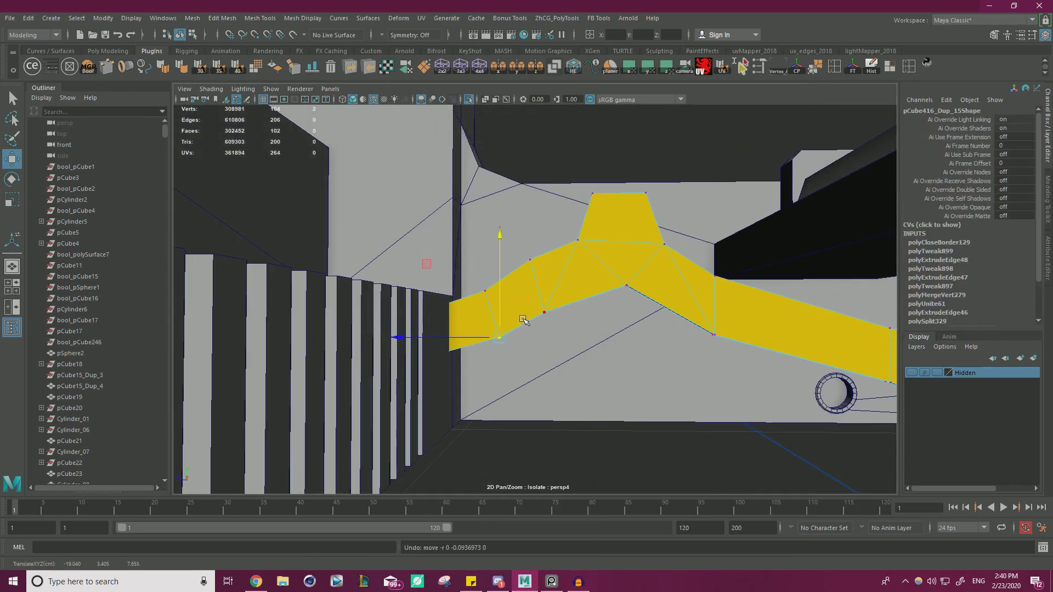
pyautogui.press('4')
pyautogui.moveTo(411, 384); pyautogui.dragTo(519, 315)
pyautogui.moveTo(480, 366); pyautogui.dragTo(547, 284)
pyautogui.moveTo(606, 318); pyautogui.dragTo(636, 274)
pyautogui.moveTo(552, 212); pyautogui.dragTo(546, 219)
pyautogui.moveTo(546, 221); pyautogui.dragTo(547, 222, button='middle')
# Move the lower vertices at the joint behind the junction slightly forward and up toward the central notch
pyautogui.moveTo(652, 272); pyautogui.dragTo(619, 251, button='middle')
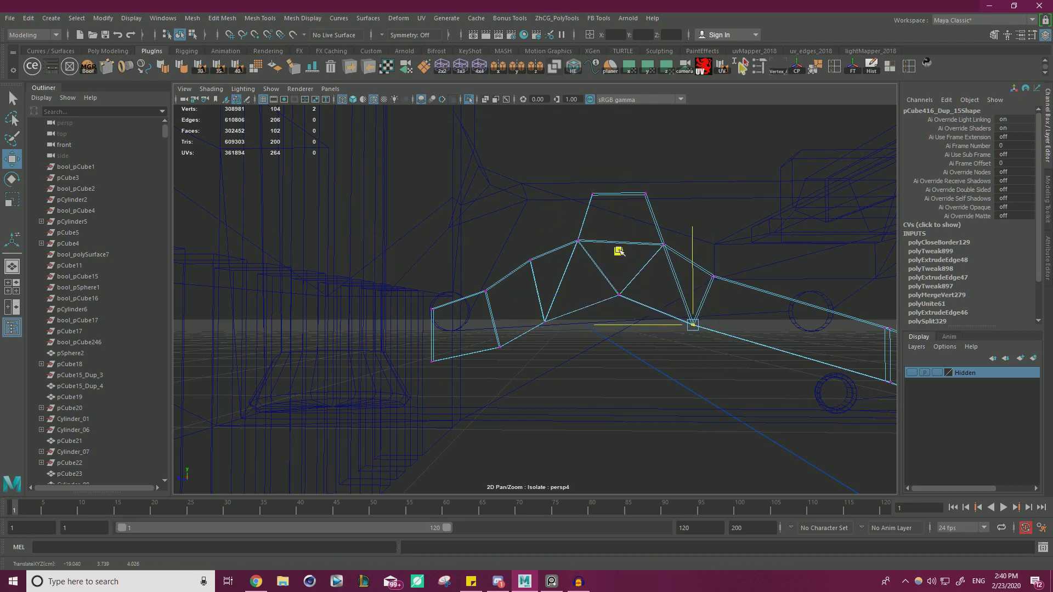
pyautogui.moveTo(619, 251); pyautogui.dragTo(622, 253)
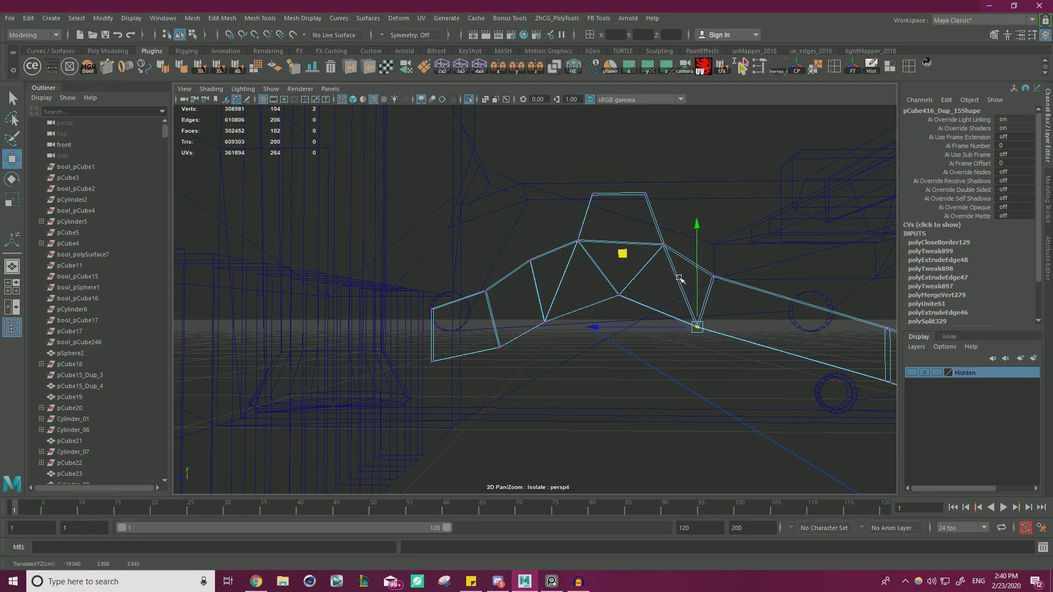
pyautogui.keyDown('alt'); pyautogui.moveTo(692, 276); pyautogui.dragTo(633, 271, button='right'); pyautogui.keyUp('alt')
pyautogui.keyDown('alt'); pyautogui.moveTo(633, 271); pyautogui.dragTo(537, 246, button='middle'); pyautogui.keyUp('alt')
pyautogui.moveTo(536, 247)
pyautogui.keyDown('alt'); pyautogui.mouseDown()
pyautogui.moveTo(557, 263)
pyautogui.moveTo(484, 265)
pyautogui.moveTo(512, 290)
pyautogui.moveTo(464, 325)
pyautogui.moveTo(779, 328)
pyautogui.mouseUp(); pyautogui.keyUp('alt')
pyautogui.press('5')
pyautogui.scroll(4, 552, 285)
# Lower the vertex loops in front of the junction and at the bar joint behind it to steepen the arch on both sides
pyautogui.click(551, 580)
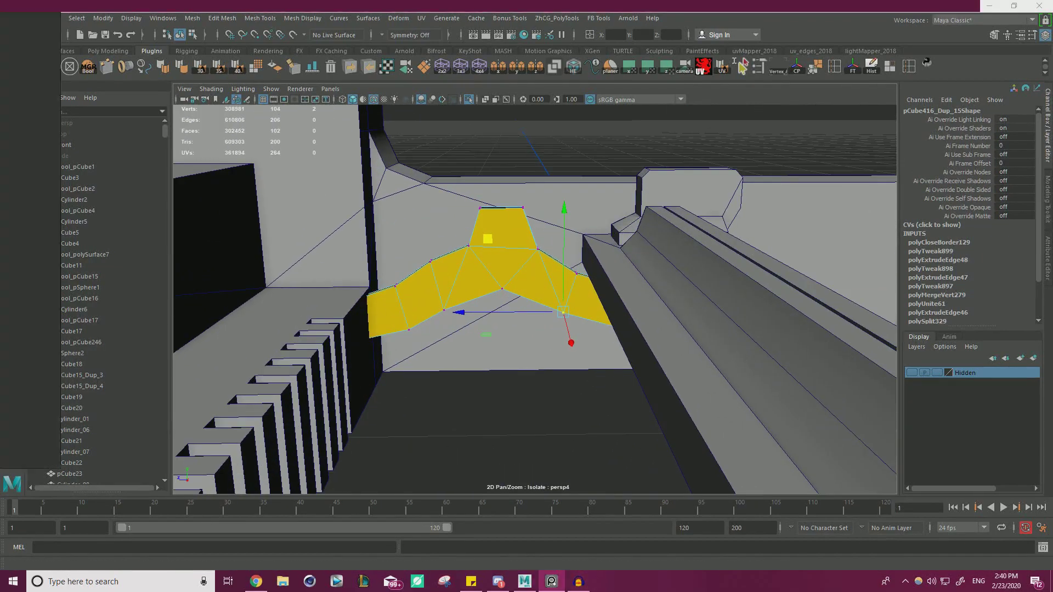
pyautogui.moveTo(487, 320); pyautogui.dragTo(0, 296, button='right')
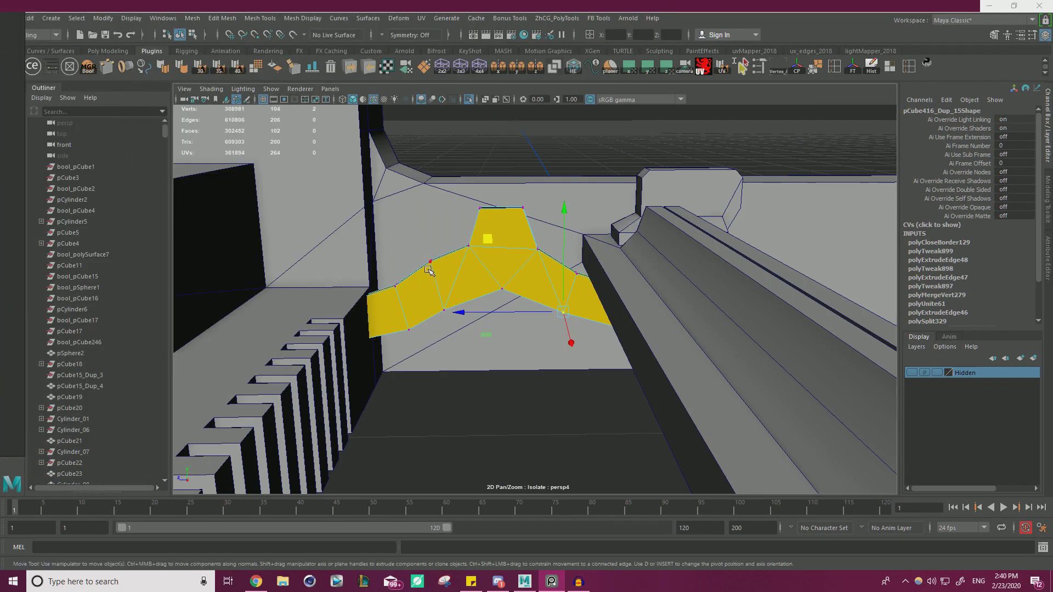
pyautogui.keyDown('alt'); pyautogui.moveTo(383, 307); pyautogui.dragTo(417, 296, button='middle'); pyautogui.keyUp('alt')
pyautogui.keyDown('alt'); pyautogui.moveTo(417, 296); pyautogui.dragTo(417, 282); pyautogui.keyUp('alt')
pyautogui.press('4')
pyautogui.moveTo(418, 349); pyautogui.dragTo(417, 349)
pyautogui.moveTo(387, 252); pyautogui.dragTo(393, 271)
pyautogui.moveTo(422, 243); pyautogui.dragTo(439, 298)
pyautogui.moveTo(436, 249); pyautogui.dragTo(490, 310)
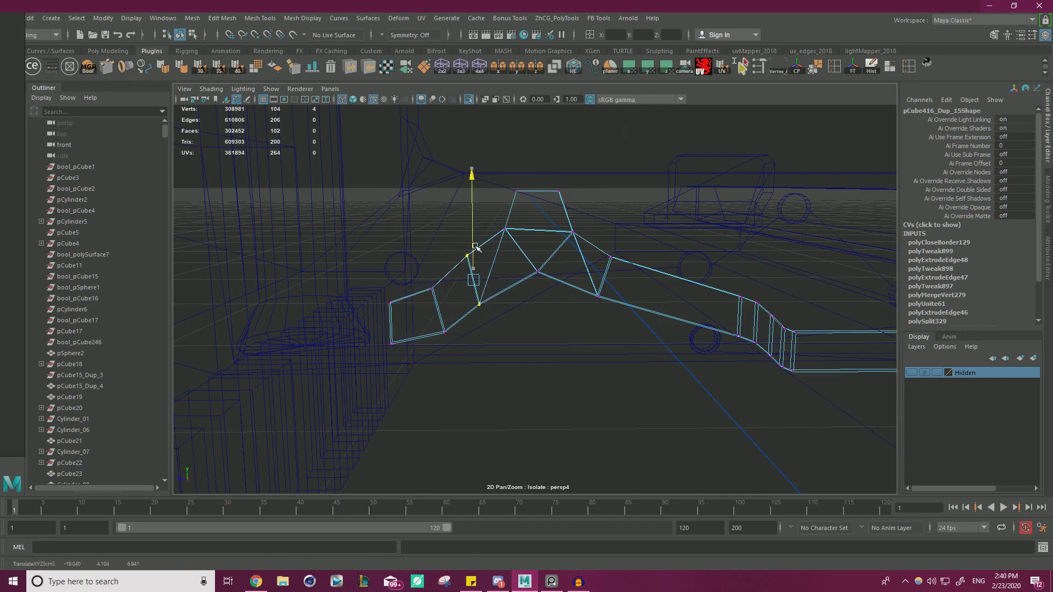
pyautogui.moveTo(624, 248); pyautogui.dragTo(580, 309)
pyautogui.moveTo(607, 231); pyautogui.dragTo(609, 249)
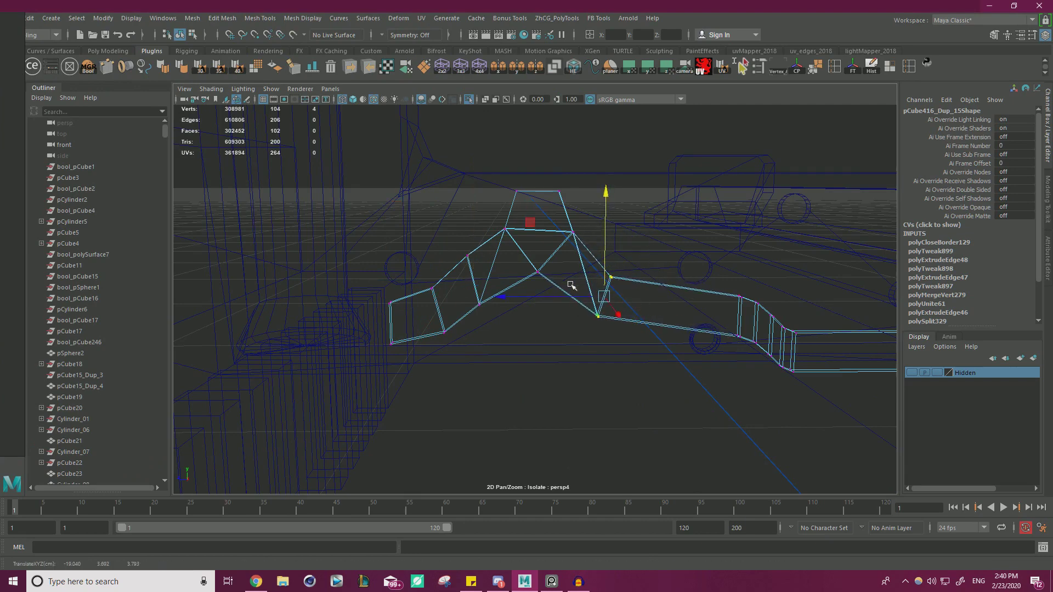
# Lower the vertices of the junction's central notch and short top stub to refine the arch profile
pyautogui.moveTo(521, 325); pyautogui.dragTo(539, 264)
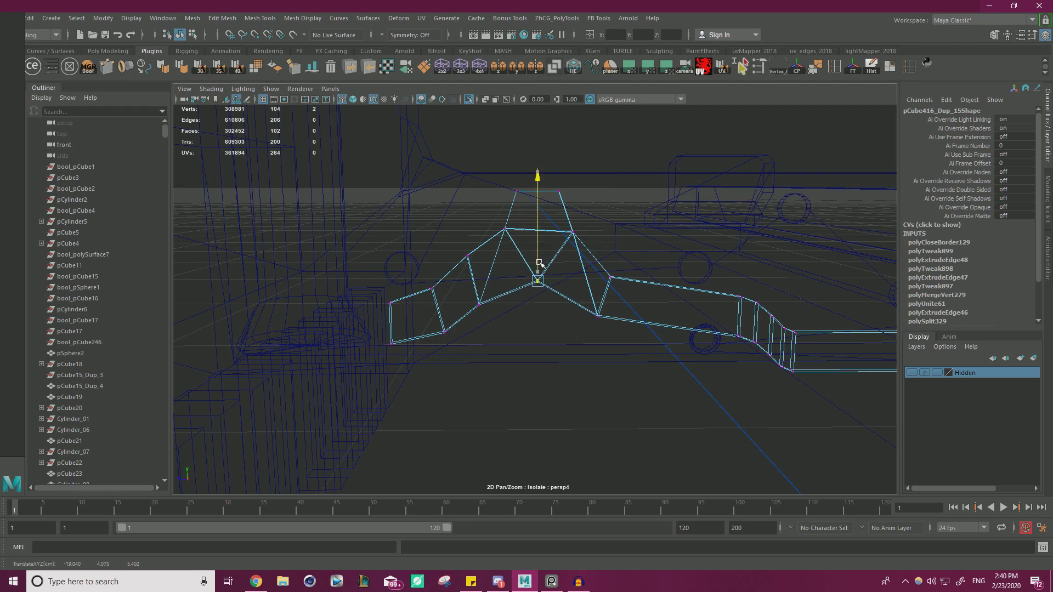
pyautogui.moveTo(483, 165); pyautogui.dragTo(477, 211)
pyautogui.moveTo(584, 245); pyautogui.dragTo(540, 231)
pyautogui.moveTo(590, 164); pyautogui.dragTo(507, 209)
pyautogui.moveTo(536, 169)
pyautogui.mouseDown()
pyautogui.moveTo(535, 208)
pyautogui.moveTo(517, 223)
pyautogui.moveTo(529, 236)
pyautogui.mouseUp()
# Examine the reshaped junction in shaded view against the surrounding frame and the lever reference photos
pyautogui.press('5')
pyautogui.moveTo(609, 252)
pyautogui.keyDown('alt'); pyautogui.mouseDown()
pyautogui.moveTo(554, 236)
pyautogui.moveTo(608, 252)
pyautogui.moveTo(619, 242)
pyautogui.moveTo(541, 183)
pyautogui.moveTo(531, 238)
pyautogui.mouseUp(); pyautogui.keyUp('alt')
pyautogui.scroll(3, 581, 247)
pyautogui.scroll(2, 618, 243)
pyautogui.doubleClick(555, 204)
pyautogui.click(546, 200)
pyautogui.click(482, 293)
pyautogui.scroll(-2, 464, 293)
pyautogui.scroll(-4, 464, 293)
pyautogui.keyDown('alt'); pyautogui.moveTo(351, 252); pyautogui.dragTo(390, 241); pyautogui.keyUp('alt')
pyautogui.moveTo(261, 224); pyautogui.dragTo(264, 179, button='right')
pyautogui.scroll(1, 444, 219)
pyautogui.keyDown('alt'); pyautogui.moveTo(471, 217); pyautogui.dragTo(345, 260); pyautogui.keyUp('alt')
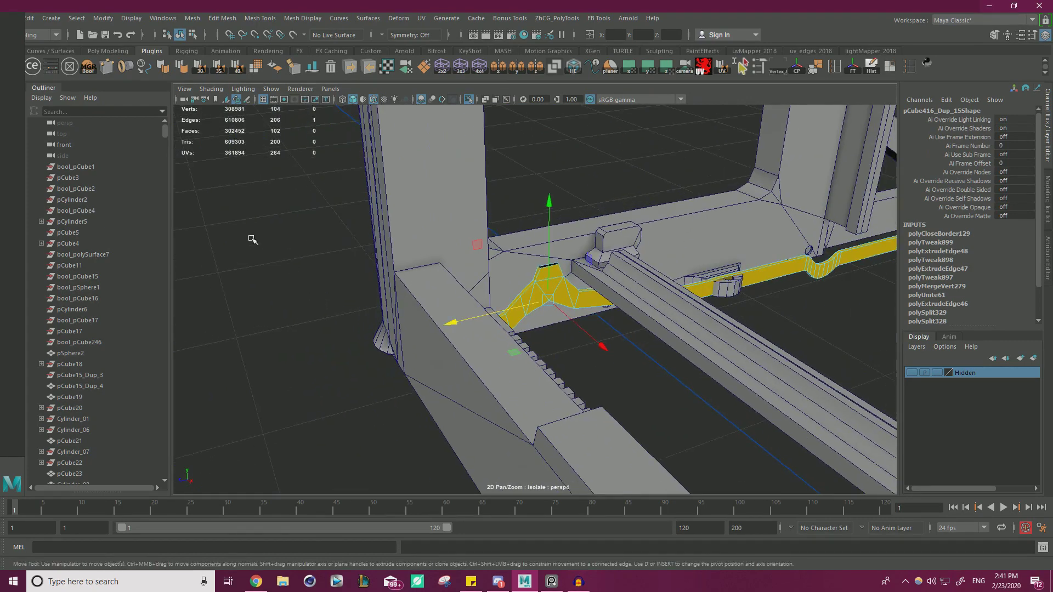
pyautogui.moveTo(476, 289)
pyautogui.keyDown('alt'); pyautogui.mouseDown(button='right')
pyautogui.moveTo(608, 290)
pyautogui.moveTo(472, 285)
pyautogui.mouseUp(button='right'); pyautogui.keyUp('alt')
pyautogui.moveTo(10, 259); pyautogui.dragTo(620, 291, button='right')
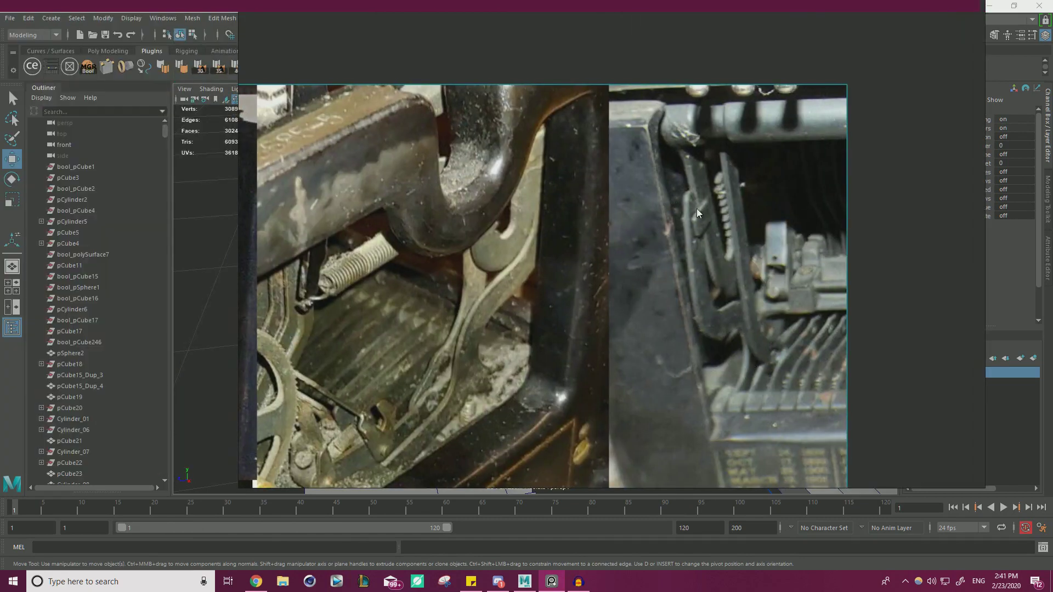
pyautogui.moveTo(696, 214); pyautogui.dragTo(3, 208, button='right')
# Raise the vertices of the junction and its adjoining front segments together as one group
pyautogui.keyDown('alt'); pyautogui.moveTo(626, 239); pyautogui.dragTo(582, 316); pyautogui.keyUp('alt')
pyautogui.moveTo(568, 332); pyautogui.dragTo(519, 269, button='right')
pyautogui.keyDown('alt'); pyautogui.moveTo(485, 331); pyautogui.dragTo(481, 308); pyautogui.keyUp('alt')
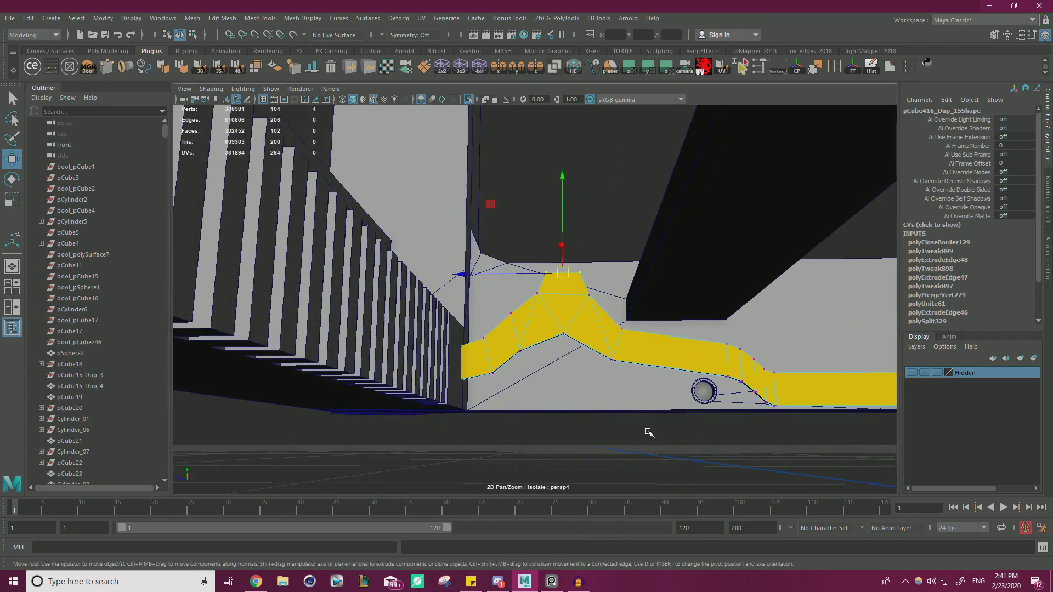
pyautogui.moveTo(487, 244); pyautogui.dragTo(486, 245)
pyautogui.moveTo(507, 321); pyautogui.dragTo(494, 319)
pyautogui.keyDown('alt'); pyautogui.moveTo(565, 343); pyautogui.dragTo(542, 289); pyautogui.keyUp('alt')
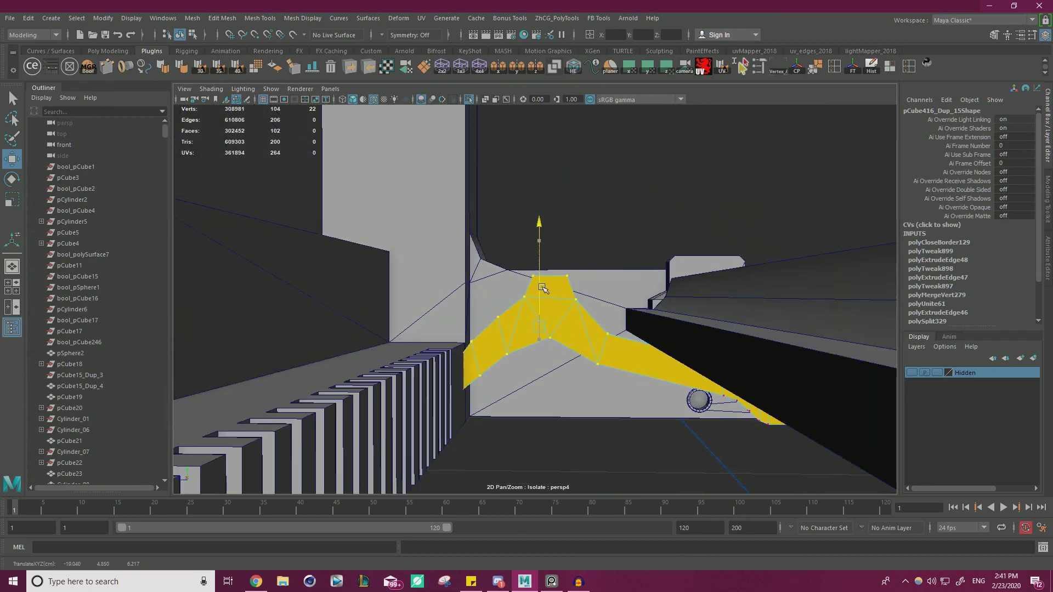
# Lower the two vertex loops of the front arm between the slotted plate and the junction
pyautogui.click(471, 344)
pyautogui.moveTo(480, 325); pyautogui.dragTo(478, 327)
pyautogui.hotkey('ctrl', 'z')
pyautogui.moveTo(483, 345); pyautogui.dragTo(483, 239, button='right')
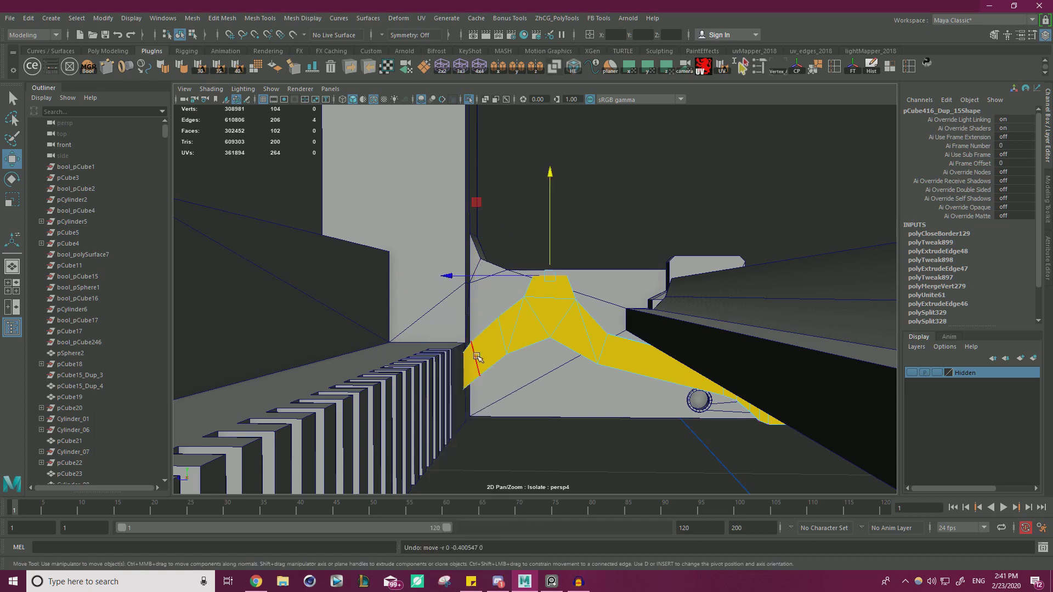
pyautogui.moveTo(480, 345); pyautogui.dragTo(481, 329)
pyautogui.moveTo(501, 333); pyautogui.dragTo(534, 368, button='right')
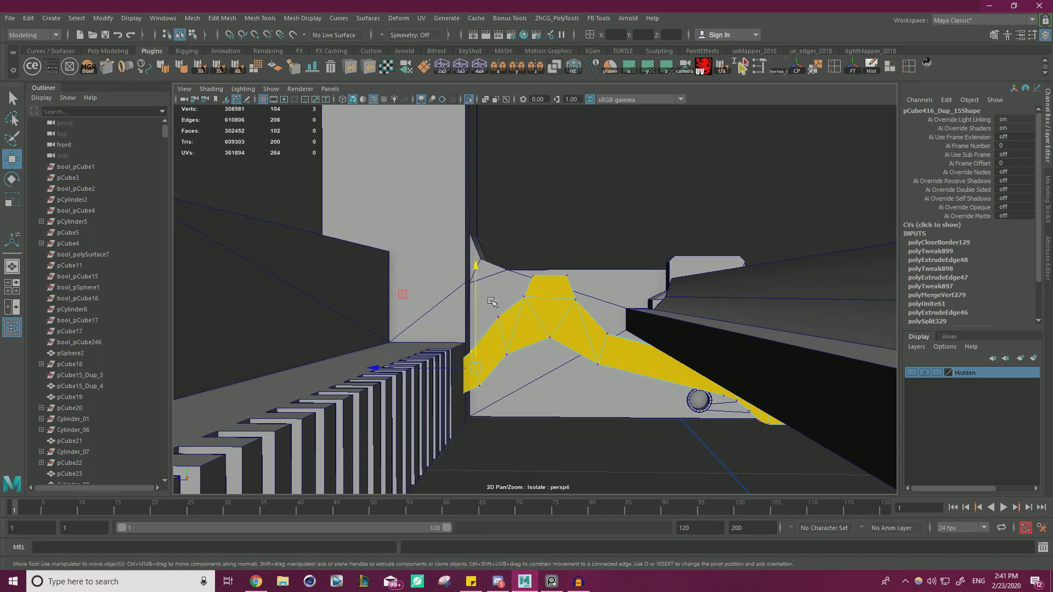
pyautogui.moveTo(503, 291); pyautogui.dragTo(504, 297)
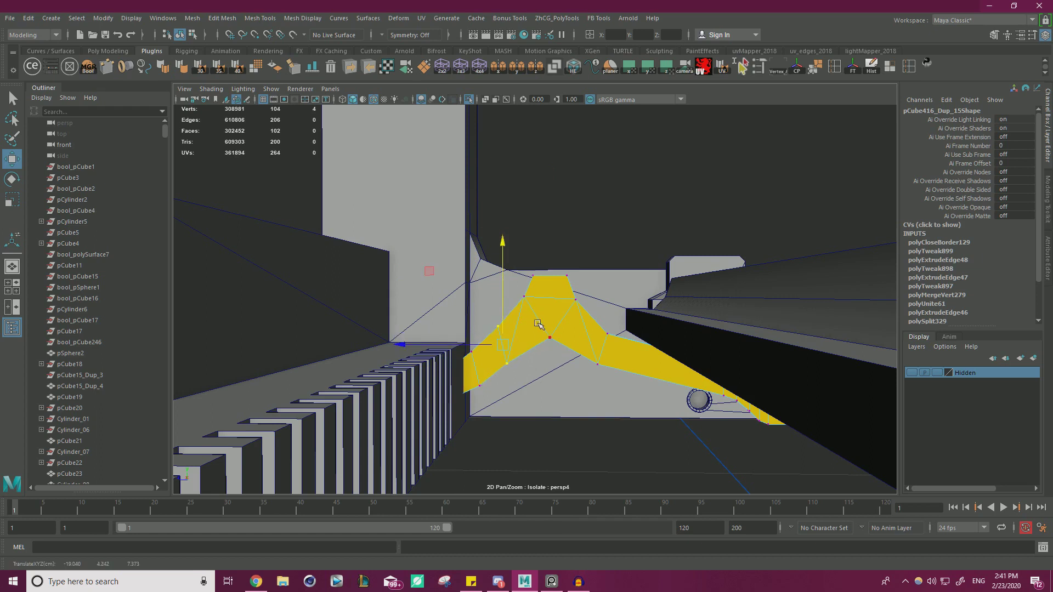
# Lower the underside vertices at the central notch and at the joint behind it to thicken the junction
pyautogui.moveTo(534, 362); pyautogui.dragTo(561, 322)
pyautogui.moveTo(550, 316); pyautogui.dragTo(551, 325)
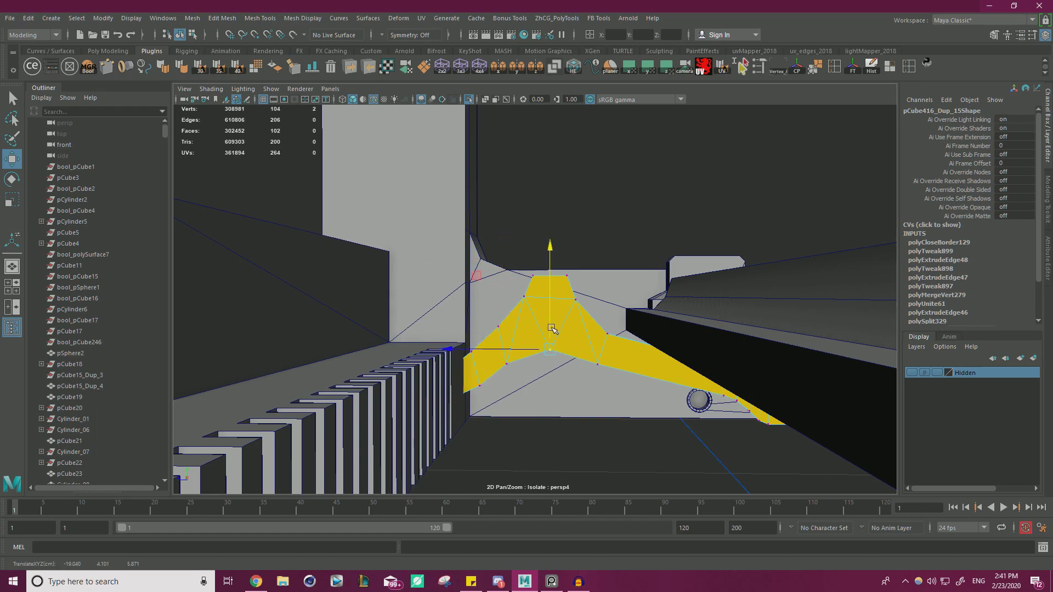
pyautogui.moveTo(571, 388); pyautogui.dragTo(599, 348)
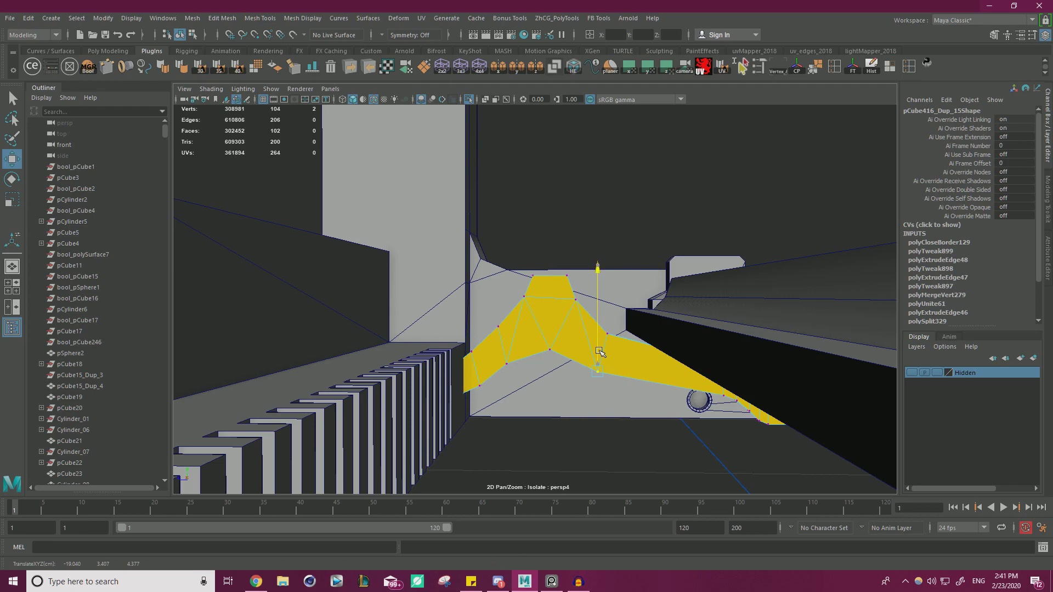
pyautogui.keyDown('alt'); pyautogui.moveTo(673, 346); pyautogui.dragTo(675, 373); pyautogui.keyUp('alt')
pyautogui.hotkey('ctrl', 'z')
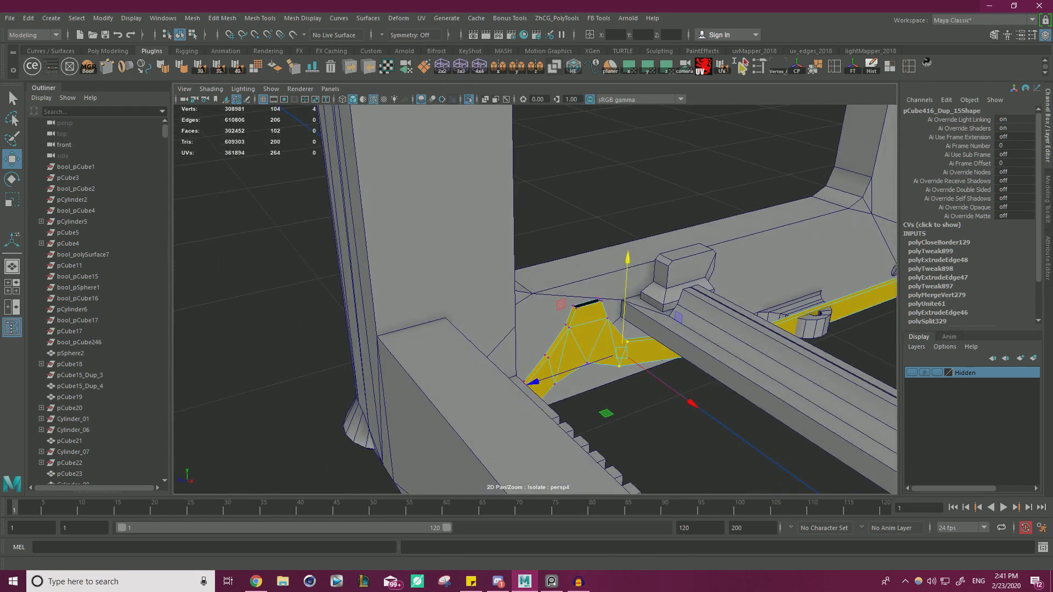
# Extrude the open border on top of the junction straight up to form a short post
pyautogui.scroll(3, 607, 335)
pyautogui.moveTo(612, 334); pyautogui.dragTo(608, 290, button='right')
pyautogui.doubleClick(615, 308)
pyautogui.scroll(-2, 667, 307)
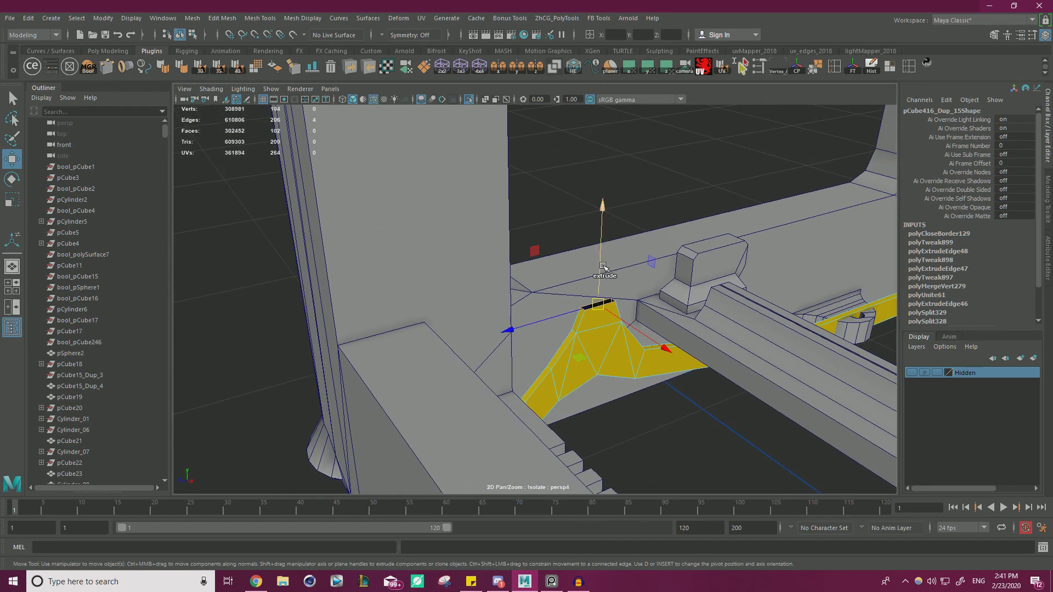
pyautogui.keyDown('shift'); pyautogui.moveTo(604, 264); pyautogui.dragTo(606, 227); pyautogui.keyUp('shift')
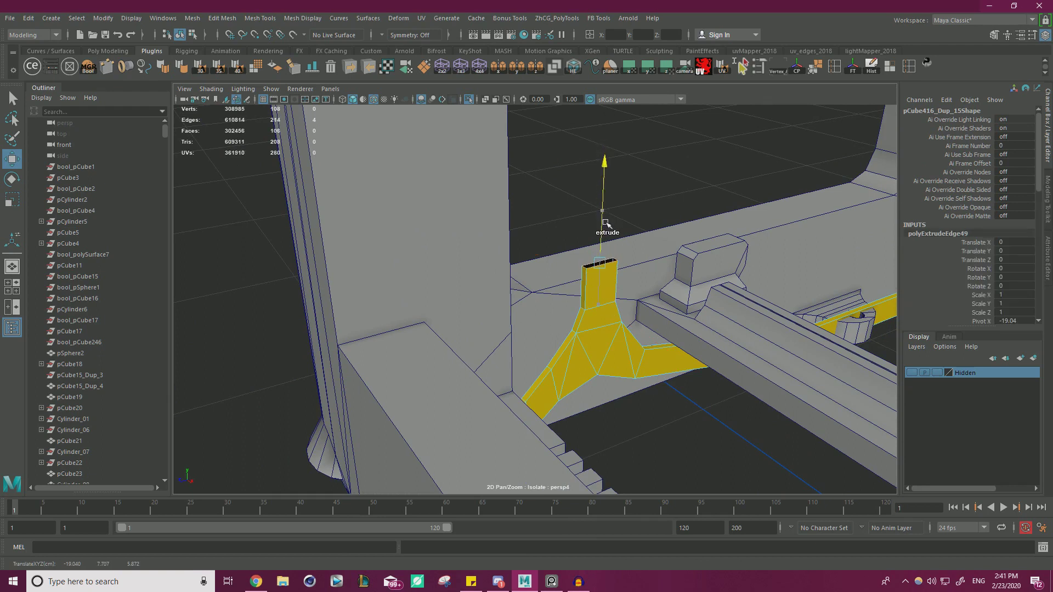
# Place the lever reference photo beside the model and extrude the post's top border into a wedge corner facing forward, snapped to the post's front corner
pyautogui.hotkey('alt', 'Tab')
pyautogui.moveTo(0, 308); pyautogui.dragTo(156, 362, button='right')
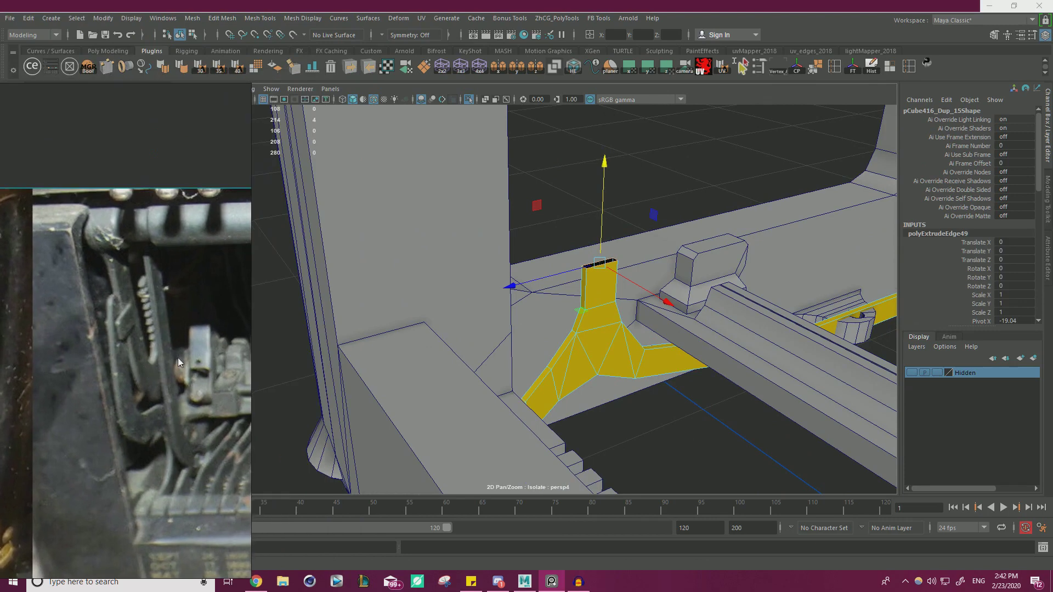
pyautogui.keyDown('alt'); pyautogui.moveTo(556, 307); pyautogui.dragTo(525, 300); pyautogui.keyUp('alt')
pyautogui.keyDown('alt'); pyautogui.moveTo(575, 265); pyautogui.dragTo(475, 235); pyautogui.keyUp('alt')
pyautogui.press('e')
pyautogui.press('w')
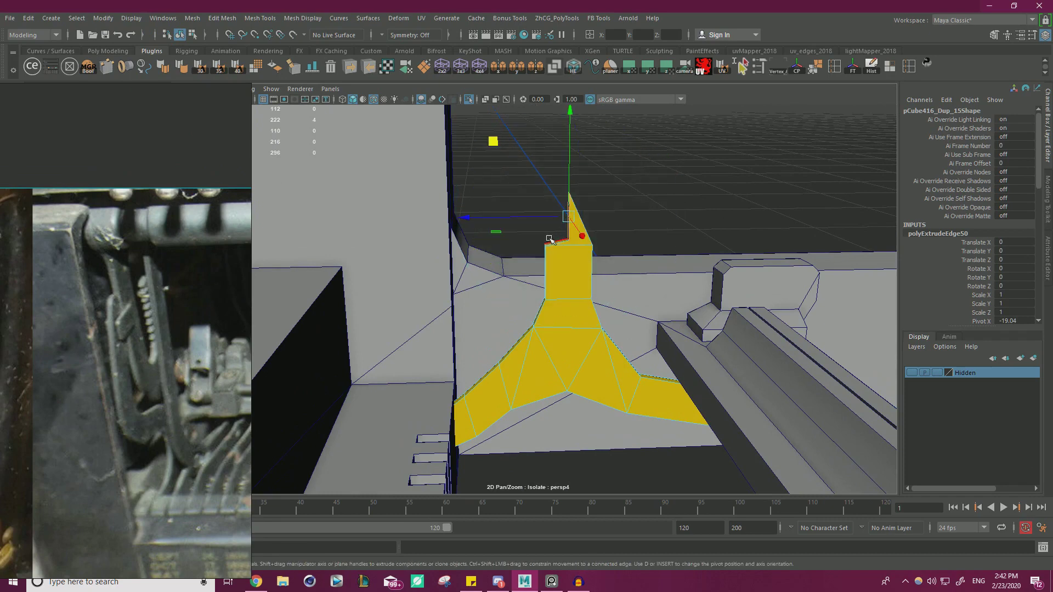
pyautogui.moveTo(540, 218); pyautogui.dragTo(546, 244)
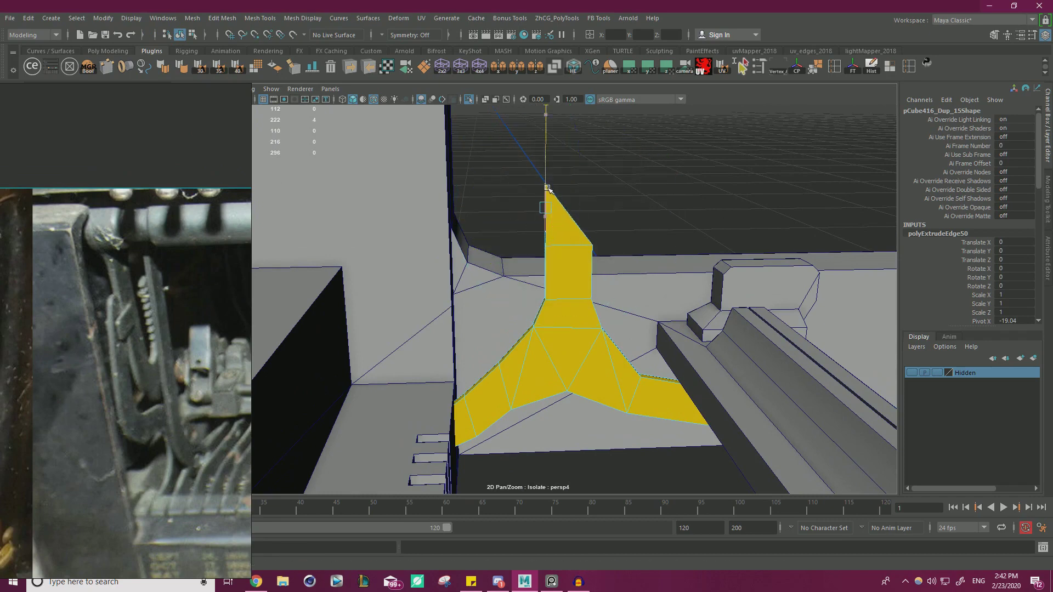
pyautogui.scroll(3, 553, 181)
pyautogui.press('d')
pyautogui.press('v')
pyautogui.moveTo(575, 147); pyautogui.dragTo(584, 214)
# Merge the overlapping vertices at the new corner on top of the post
pyautogui.keyDown('alt'); pyautogui.moveTo(586, 215); pyautogui.dragTo(625, 209); pyautogui.keyUp('alt')
pyautogui.rightClick(660, 159)
pyautogui.moveTo(661, 160); pyautogui.dragTo(666, 110, button='right')
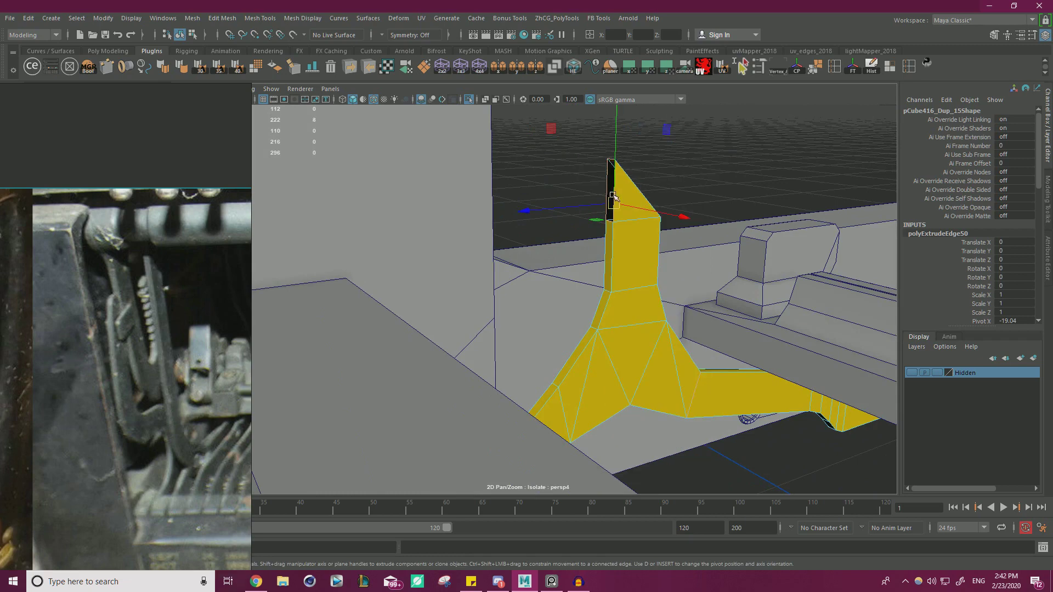
pyautogui.keyDown('shift'); pyautogui.click(613, 195); pyautogui.keyUp('shift')
pyautogui.click(625, 194)
pyautogui.moveTo(618, 194); pyautogui.dragTo(565, 187, button='right')
pyautogui.moveTo(540, 134); pyautogui.dragTo(692, 344)
pyautogui.keyDown('shift'); pyautogui.moveTo(698, 180); pyautogui.dragTo(695, 122, button='right'); pyautogui.keyUp('shift')
# Extrude the corner's open front border forward to form a horizontal arm
pyautogui.click(620, 187)
pyautogui.press('w')
pyautogui.keyDown('alt'); pyautogui.moveTo(621, 191); pyautogui.dragTo(425, 273); pyautogui.keyUp('alt')
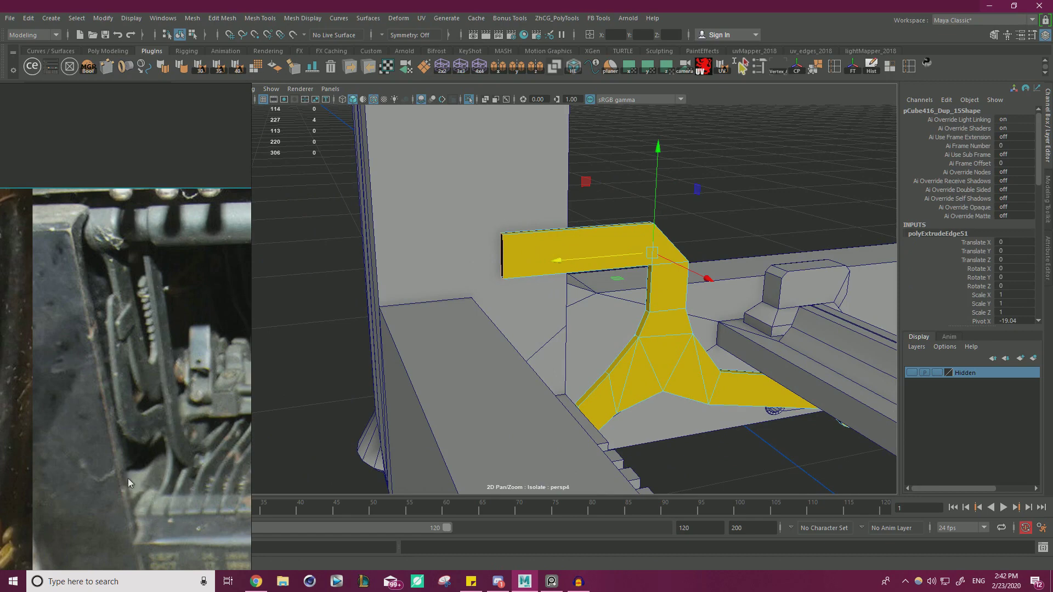
pyautogui.keyDown('alt'); pyautogui.moveTo(446, 244); pyautogui.dragTo(487, 280); pyautogui.keyUp('alt')
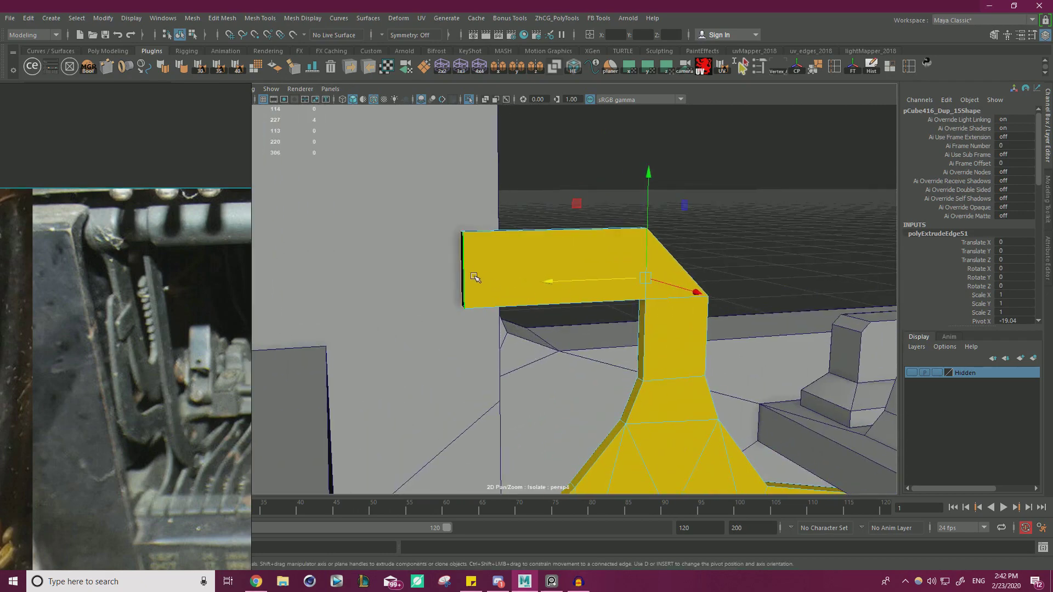
# Extrude the horizontal arm's front border and snap it back to the arm's upper front corner
pyautogui.click(473, 274)
pyautogui.keyDown('shift'); pyautogui.moveTo(413, 272); pyautogui.dragTo(366, 275); pyautogui.keyUp('shift')
pyautogui.keyDown('alt'); pyautogui.moveTo(423, 257); pyautogui.dragTo(562, 282); pyautogui.keyUp('alt')
pyautogui.press('d')
pyautogui.press('v')
pyautogui.moveTo(550, 321); pyautogui.dragTo(531, 317, button='middle')
pyautogui.press('v')
pyautogui.moveTo(527, 313); pyautogui.dragTo(581, 311)
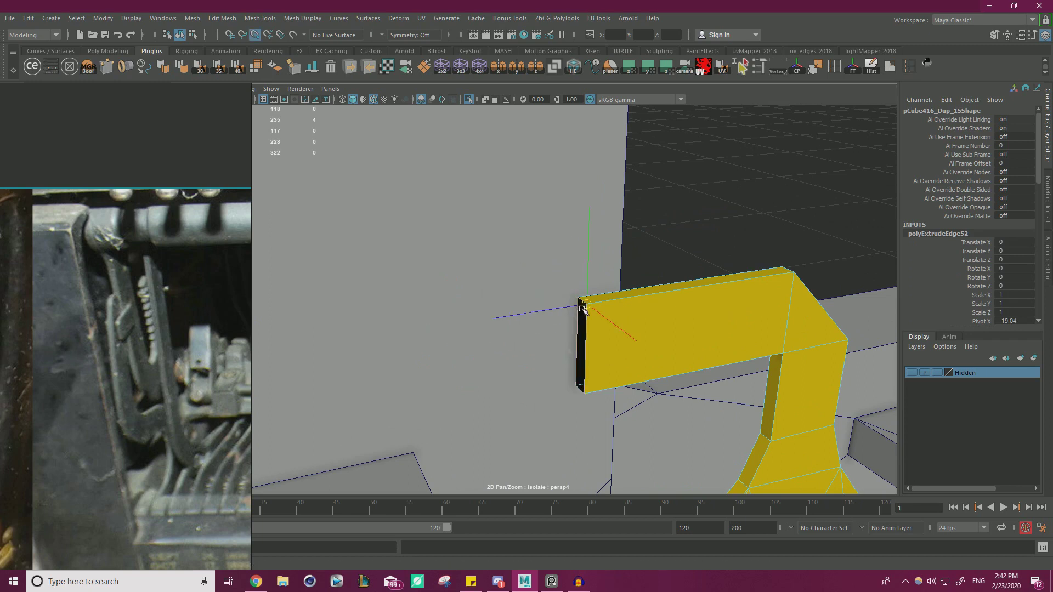
# Rotate the extruded front border about its upper corner to face upward, forming a second wedge corner
pyautogui.press('e')
pyautogui.moveTo(474, 260); pyautogui.dragTo(534, 227)
pyautogui.press('w')
pyautogui.press('d')
pyautogui.moveTo(527, 313); pyautogui.dragTo(528, 371)
pyautogui.press('v')
pyautogui.hotkey('ctrl', 'z')
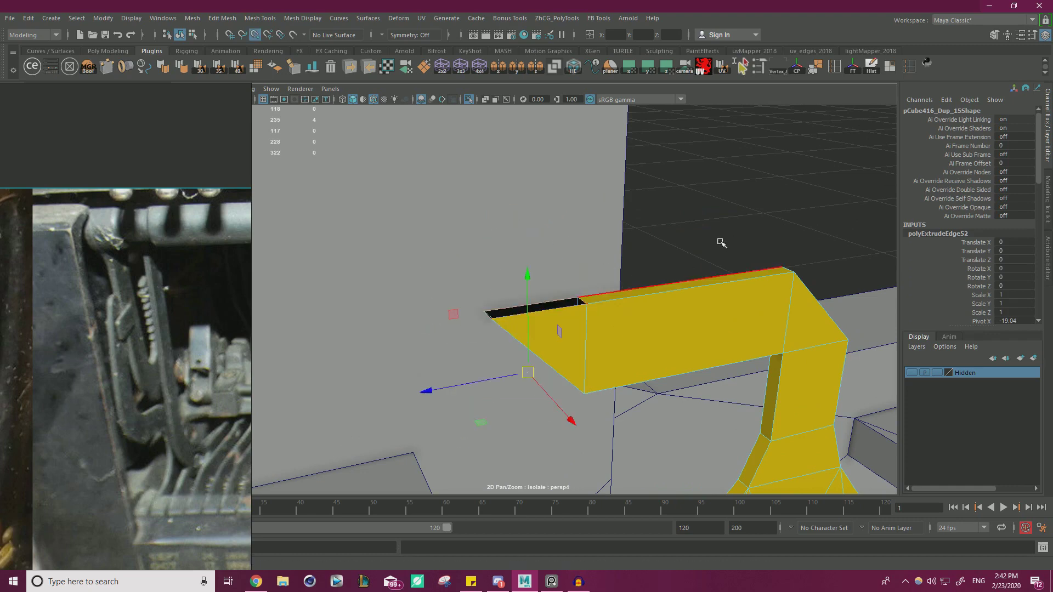
# Merge the lever's overlapping vertices around the second wedge corner
pyautogui.keyDown('alt'); pyautogui.moveTo(704, 232); pyautogui.dragTo(345, 249, button='right'); pyautogui.keyUp('alt')
pyautogui.press('F9')
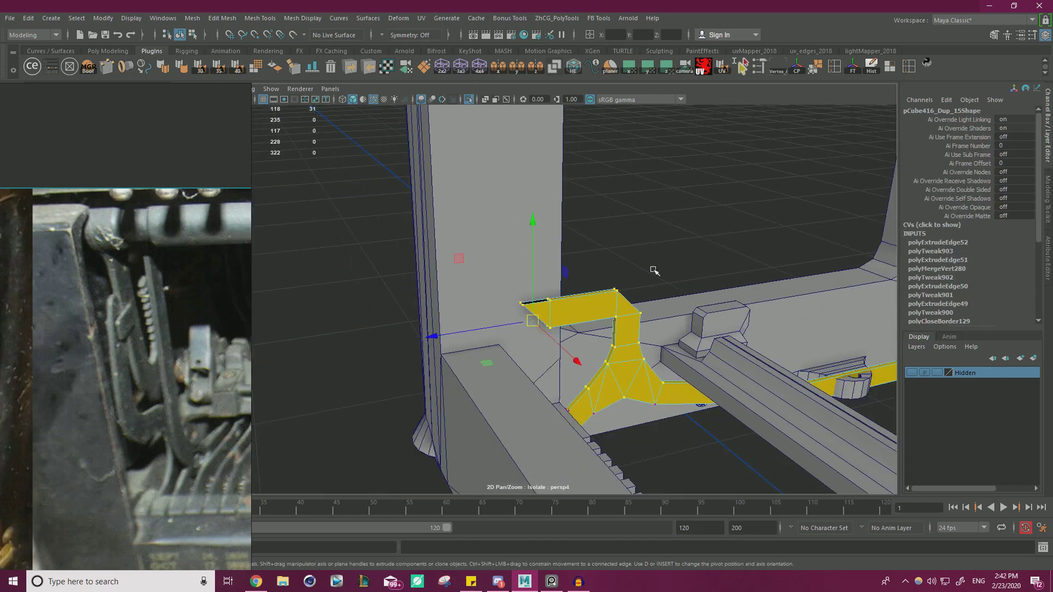
pyautogui.keyDown('shift'); pyautogui.moveTo(649, 211); pyautogui.dragTo(689, 159, button='right'); pyautogui.keyUp('shift')
pyautogui.press('f')
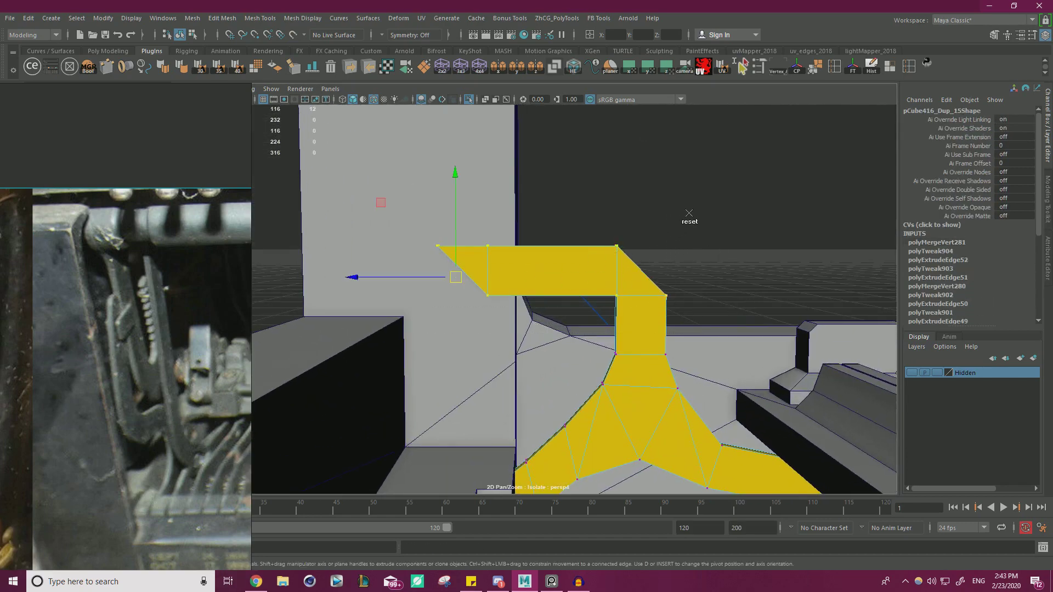
# Reset the move pivot and raise the horizontal arm's vertices to lengthen the post below it
pyautogui.click(689, 214)
pyautogui.moveTo(630, 298); pyautogui.dragTo(725, 310)
pyautogui.press('d')
pyautogui.moveTo(556, 220); pyautogui.dragTo(556, 196)
pyautogui.moveTo(356, 165); pyautogui.dragTo(653, 320)
pyautogui.scroll(-3, 530, 272)
# Extrude the second corner's open upper border into a long vertical arm running up beside the frame upright
pyautogui.scroll(2, 653, 320)
pyautogui.moveTo(652, 266); pyautogui.dragTo(652, 235, button='right')
pyautogui.doubleClick(587, 312)
pyautogui.keyDown('alt'); pyautogui.moveTo(633, 277); pyautogui.dragTo(630, 241); pyautogui.keyUp('alt')
pyautogui.keyDown('alt'); pyautogui.moveTo(630, 241); pyautogui.dragTo(631, 284, button='middle'); pyautogui.keyUp('alt')
pyautogui.keyDown('shift'); pyautogui.moveTo(603, 271); pyautogui.dragTo(591, 115); pyautogui.keyUp('shift')
pyautogui.scroll(-3, 581, 190)
pyautogui.keyDown('alt'); pyautogui.moveTo(581, 190); pyautogui.dragTo(603, 192); pyautogui.keyUp('alt')
pyautogui.keyDown('alt'); pyautogui.moveTo(603, 192); pyautogui.dragTo(571, 238, button='middle'); pyautogui.keyUp('alt')
pyautogui.moveTo(589, 220); pyautogui.dragTo(580, 171)
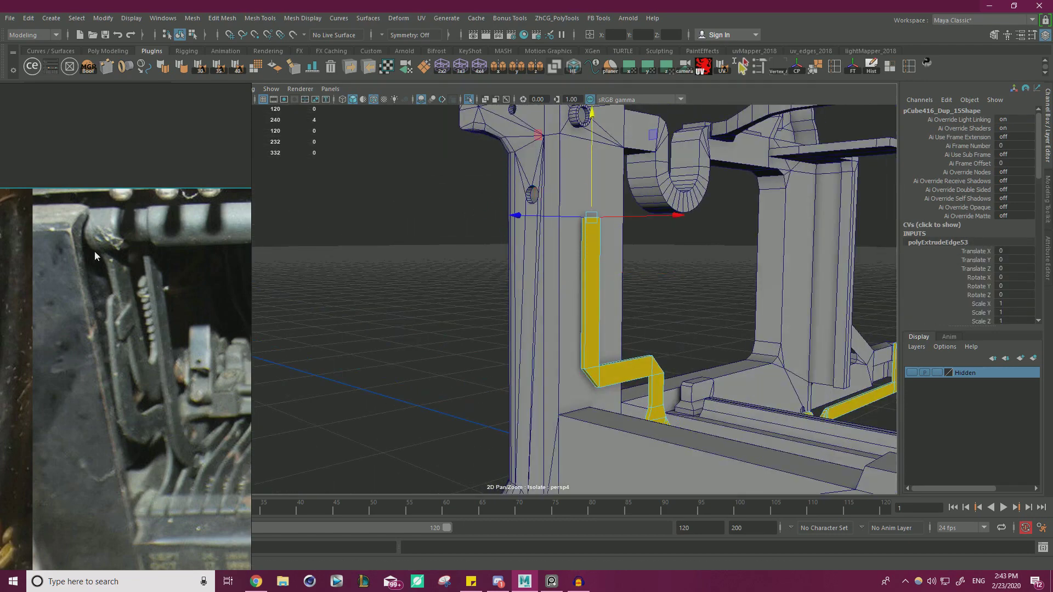
# Examine the new vertical arm and its bends from several sides against the frame
pyautogui.scroll(-2, 575, 208)
pyautogui.keyDown('alt'); pyautogui.moveTo(578, 200); pyautogui.dragTo(569, 242, button='middle'); pyautogui.keyUp('alt')
pyautogui.keyDown('alt'); pyautogui.moveTo(569, 241); pyautogui.dragTo(592, 219); pyautogui.keyUp('alt')
pyautogui.keyDown('alt'); pyautogui.moveTo(570, 263); pyautogui.dragTo(474, 249); pyautogui.keyUp('alt')
pyautogui.keyDown('alt'); pyautogui.moveTo(570, 275); pyautogui.dragTo(538, 228, button='middle'); pyautogui.keyUp('alt')
pyautogui.keyDown('alt'); pyautogui.moveTo(538, 229); pyautogui.dragTo(652, 296, button='right'); pyautogui.keyUp('alt')
pyautogui.keyDown('alt'); pyautogui.moveTo(663, 340); pyautogui.dragTo(679, 258, button='middle'); pyautogui.keyUp('alt')
pyautogui.keyDown('alt'); pyautogui.moveTo(678, 258); pyautogui.dragTo(547, 280); pyautogui.keyUp('alt')
pyautogui.keyDown('alt'); pyautogui.moveTo(548, 280); pyautogui.dragTo(565, 281, button='right'); pyautogui.keyUp('alt')
# Isolate the lever and cut its front bend from the inner corner to the middle of the outer slanted side on both faces
pyautogui.moveTo(502, 255); pyautogui.dragTo(592, 204, button='right')
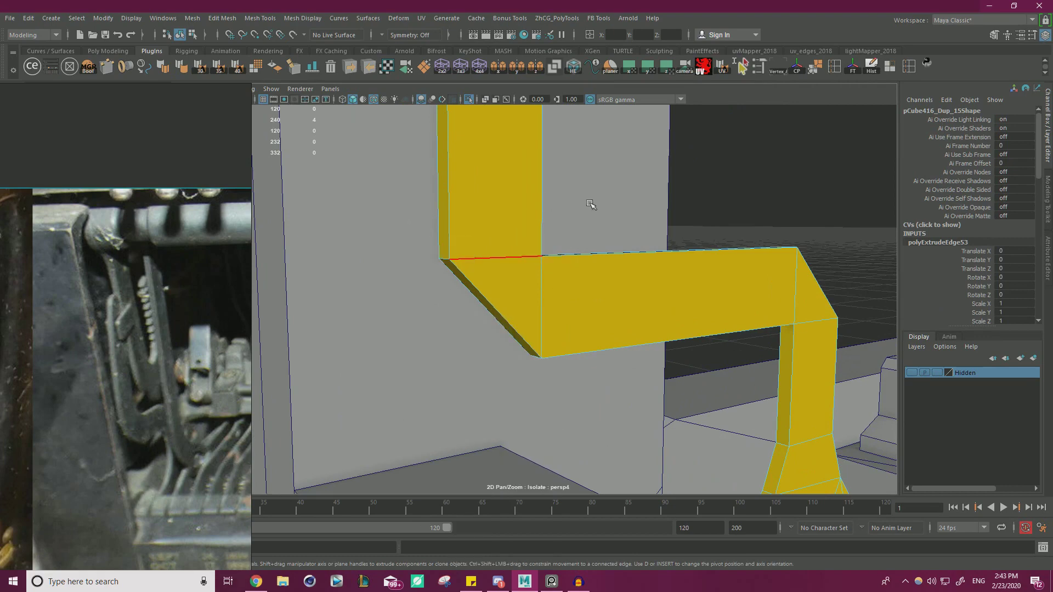
pyautogui.click(621, 296)
pyautogui.doubleClick(468, 100)
pyautogui.keyDown('alt'); pyautogui.moveTo(445, 175); pyautogui.dragTo(493, 184); pyautogui.keyUp('alt')
pyautogui.hotkey('ctrl', 'shift', 'x')
pyautogui.click(599, 219)
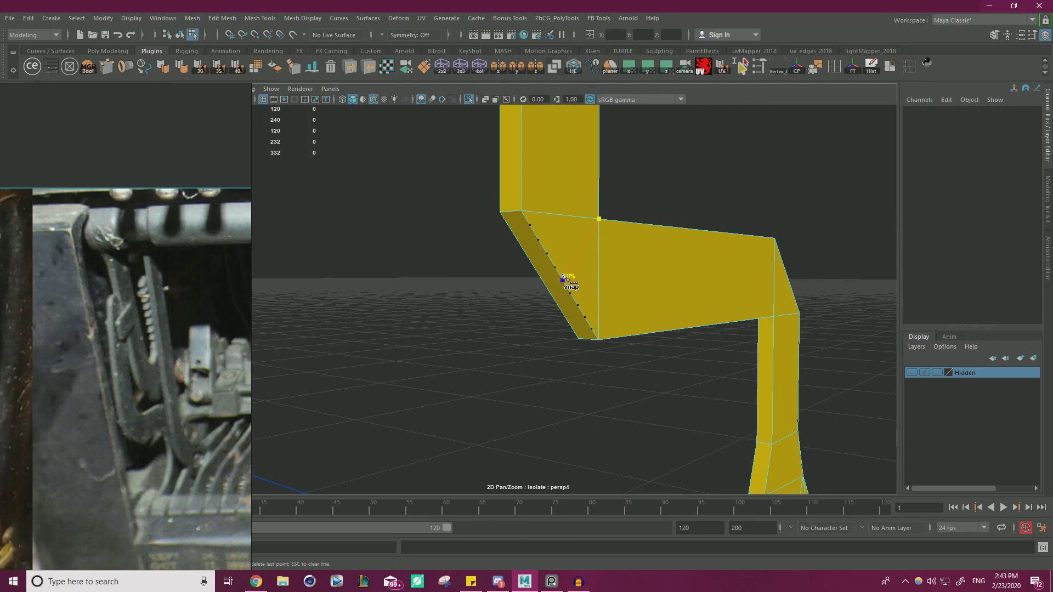
pyautogui.keyDown('alt'); pyautogui.moveTo(541, 286); pyautogui.dragTo(699, 258); pyautogui.keyUp('alt')
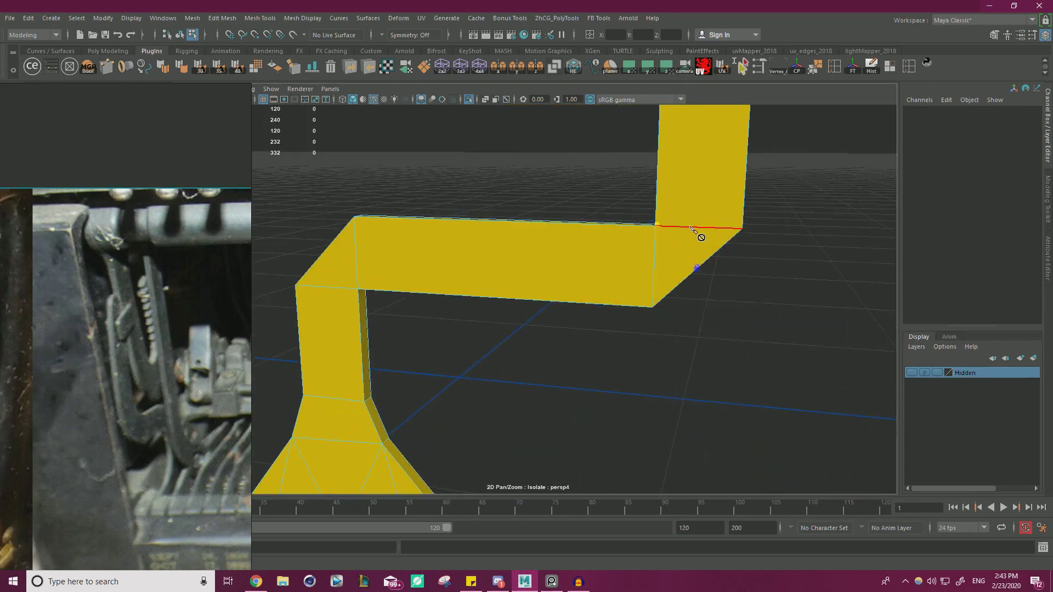
pyautogui.press('Return')
pyautogui.keyDown('alt'); pyautogui.moveTo(751, 306); pyautogui.dragTo(722, 286); pyautogui.keyUp('alt')
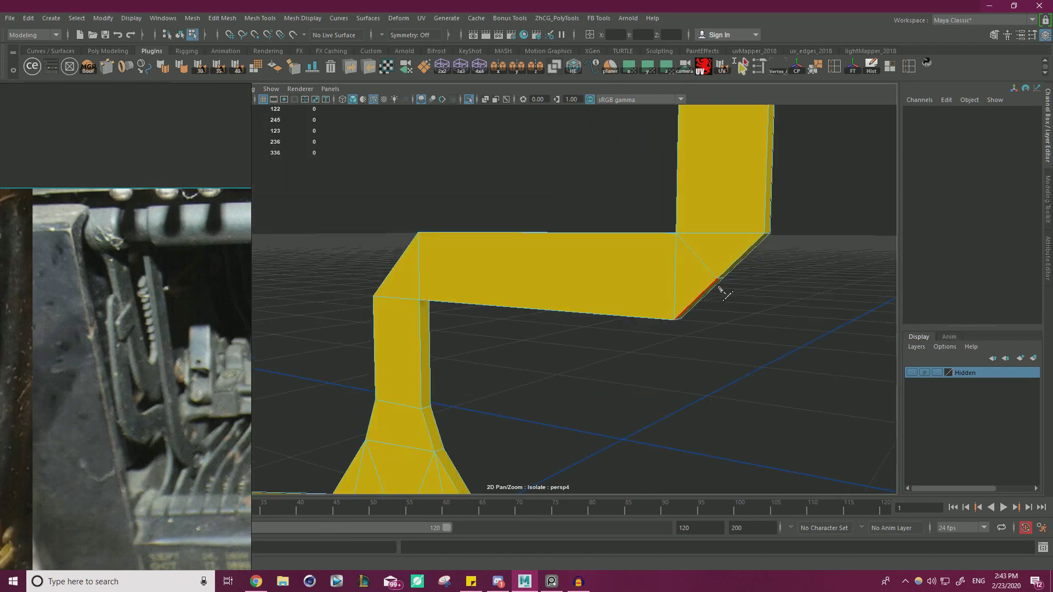
# Move the new vertices on the front bend outward to round its outer corner
pyautogui.moveTo(710, 253); pyautogui.dragTo(665, 249, button='right')
pyautogui.moveTo(712, 271); pyautogui.dragTo(796, 271)
pyautogui.moveTo(798, 204); pyautogui.dragTo(810, 209)
pyautogui.moveTo(810, 210); pyautogui.dragTo(817, 218, button='middle')
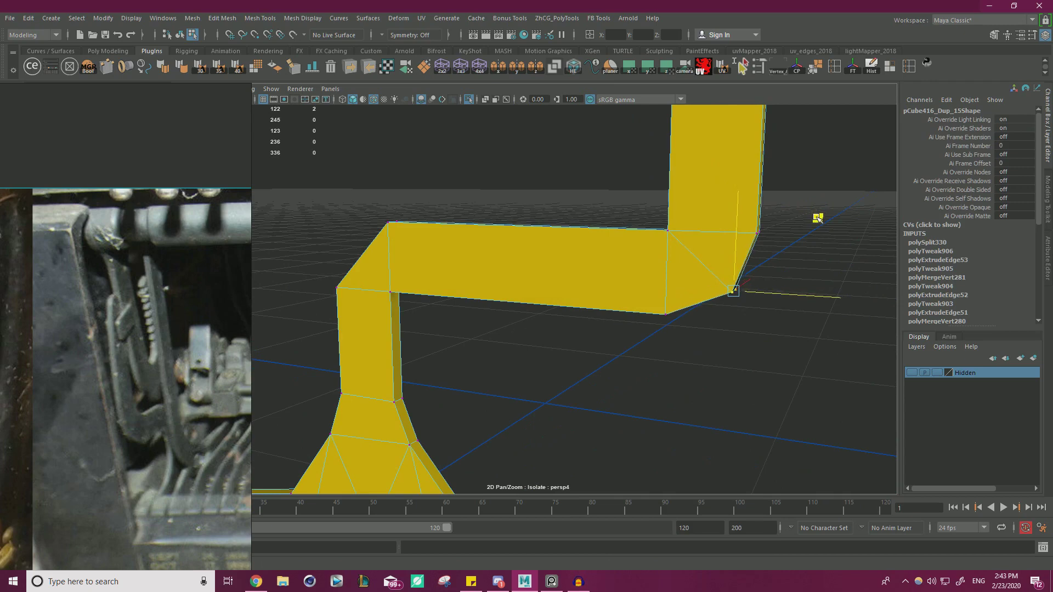
# Cut the bend above the post from its inner corner to the middle of the outer slanted side on both faces
pyautogui.keyDown('alt'); pyautogui.moveTo(783, 225); pyautogui.dragTo(515, 236); pyautogui.keyUp('alt')
pyautogui.keyDown('alt'); pyautogui.moveTo(515, 236); pyautogui.dragTo(679, 256, button='right'); pyautogui.keyUp('alt')
pyautogui.keyDown('alt'); pyautogui.moveTo(679, 256); pyautogui.dragTo(601, 284); pyautogui.keyUp('alt')
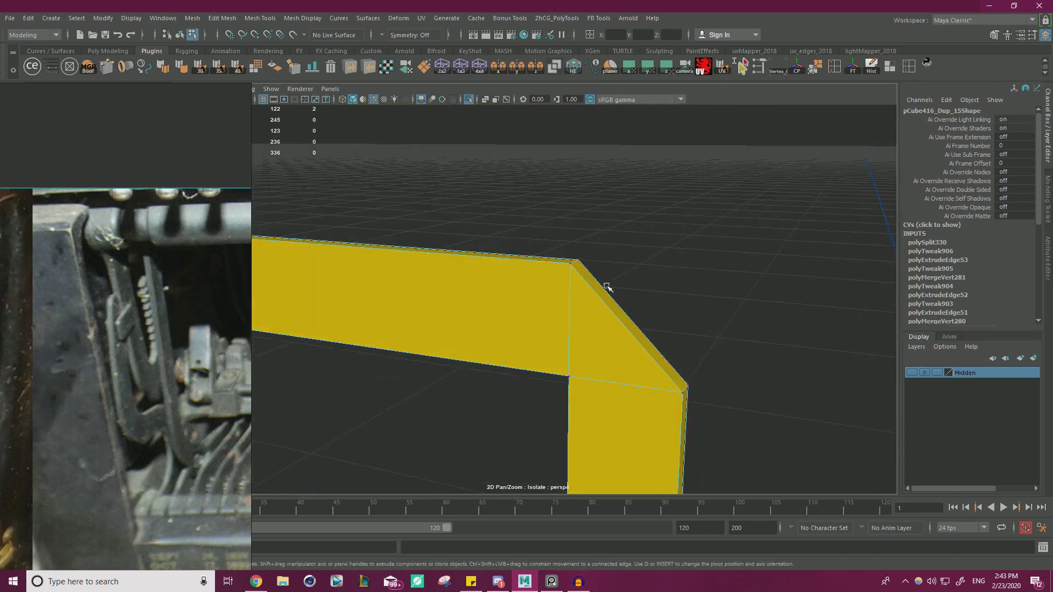
pyautogui.keyDown('alt'); pyautogui.moveTo(614, 288); pyautogui.dragTo(626, 229, button='middle'); pyautogui.keyUp('alt')
pyautogui.hotkey('ctrl', 'shift', 'x')
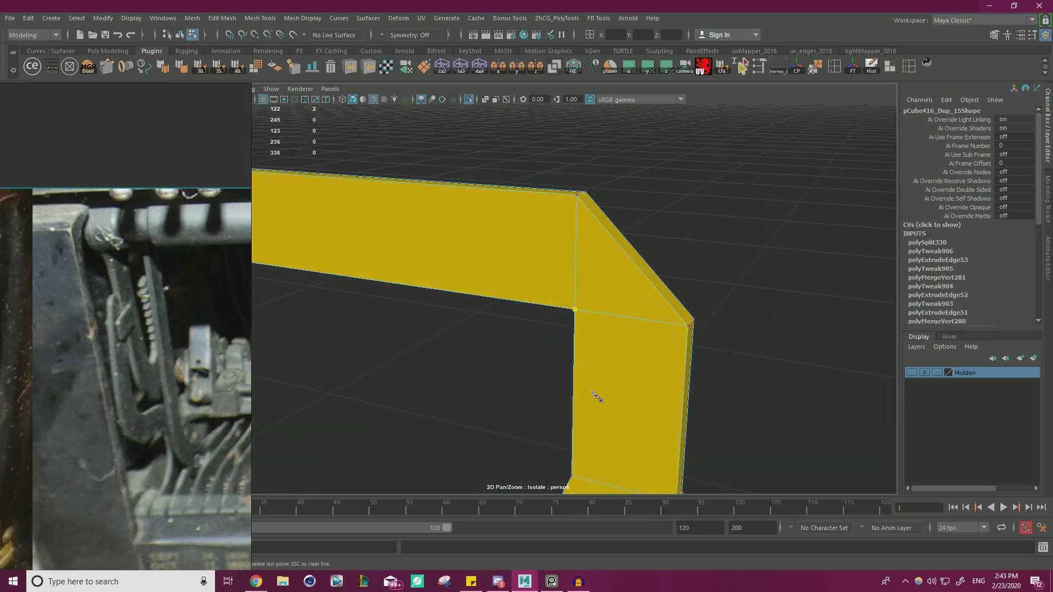
pyautogui.keyDown('shift'); pyautogui.click(633, 260); pyautogui.keyUp('shift')
pyautogui.keyDown('alt'); pyautogui.moveTo(635, 262); pyautogui.dragTo(540, 300); pyautogui.keyUp('alt')
pyautogui.keyDown('alt'); pyautogui.moveTo(486, 244); pyautogui.dragTo(507, 268); pyautogui.keyUp('alt')
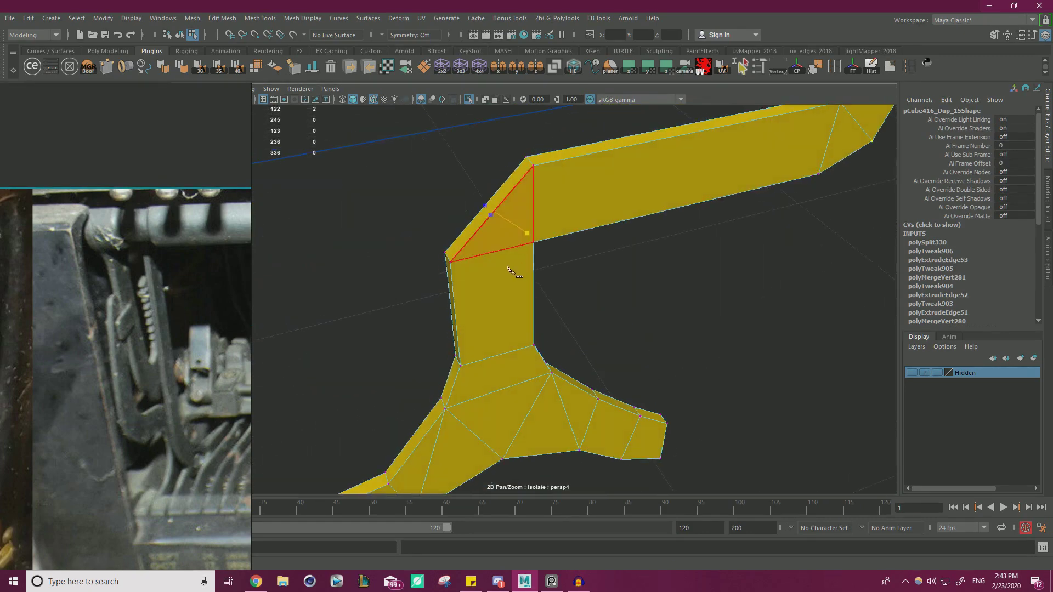
pyautogui.press('w')
# Move the new vertices on the bend above the post outward to round its outer corner
pyautogui.moveTo(496, 223); pyautogui.dragTo(438, 216, button='right')
pyautogui.keyDown('alt'); pyautogui.moveTo(439, 216); pyautogui.dragTo(455, 177); pyautogui.keyUp('alt')
pyautogui.moveTo(456, 177); pyautogui.dragTo(485, 143)
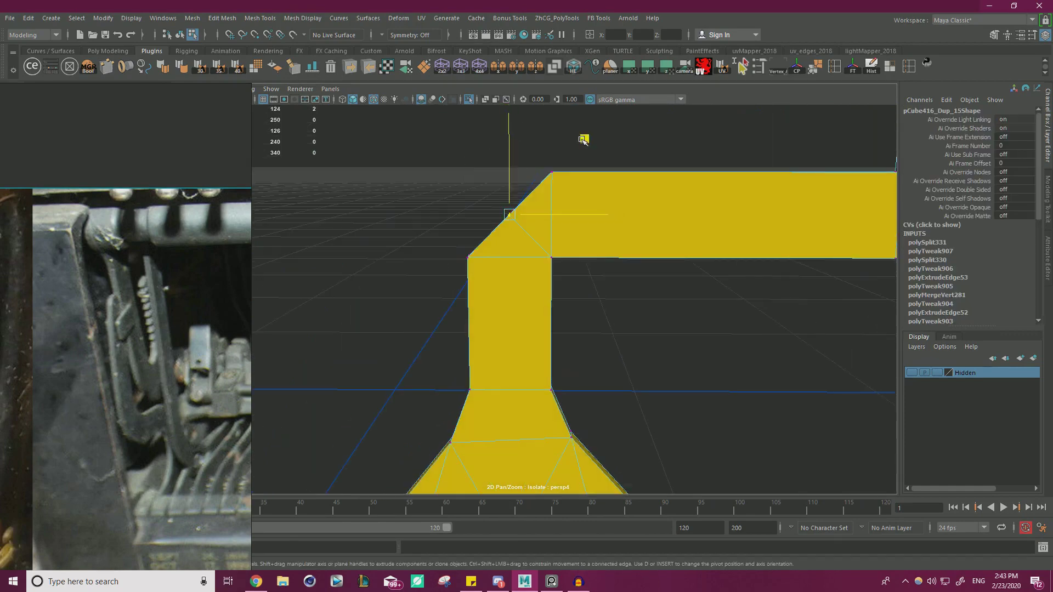
# Return to object mode, clear the selection and turn off isolation to show the whole typewriter
pyautogui.keyDown('alt'); pyautogui.moveTo(564, 110); pyautogui.dragTo(616, 178); pyautogui.keyUp('alt')
pyautogui.moveTo(616, 179); pyautogui.dragTo(669, 164, button='right')
pyautogui.click(640, 192)
pyautogui.keyDown('alt'); pyautogui.moveTo(639, 193); pyautogui.dragTo(480, 135); pyautogui.keyUp('alt')
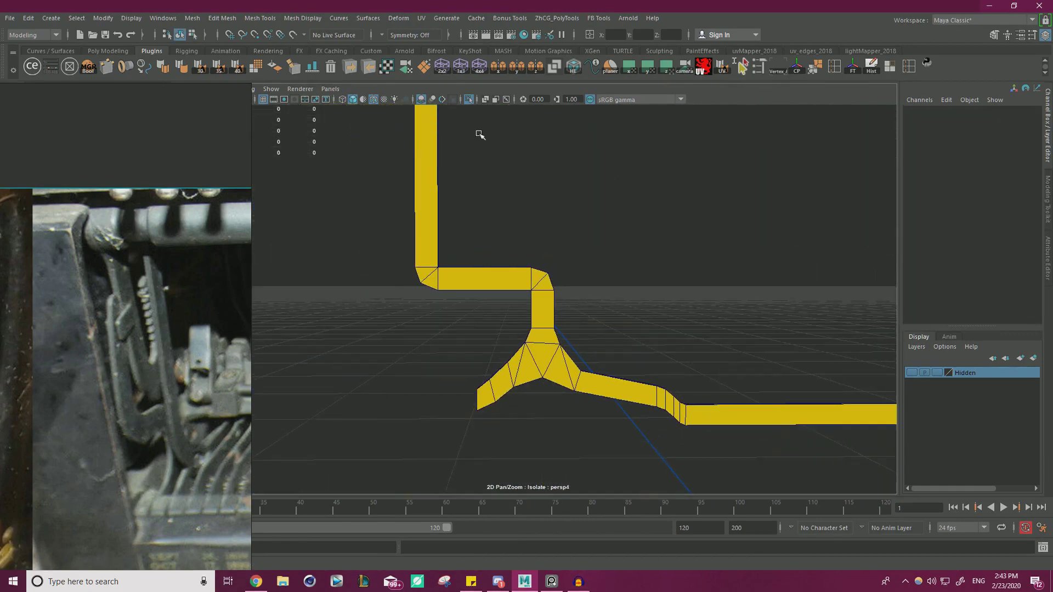
pyautogui.click(469, 100)
# Delete the old curved lever that overlaps the new bent arm beside the frame upright
pyautogui.keyDown('alt'); pyautogui.moveTo(482, 184); pyautogui.dragTo(513, 194); pyautogui.keyUp('alt')
pyautogui.keyDown('alt'); pyautogui.moveTo(514, 194); pyautogui.dragTo(470, 191, button='right'); pyautogui.keyUp('alt')
pyautogui.keyDown('alt'); pyautogui.moveTo(470, 190); pyautogui.dragTo(502, 216, button='middle'); pyautogui.keyUp('alt')
pyautogui.click(498, 229)
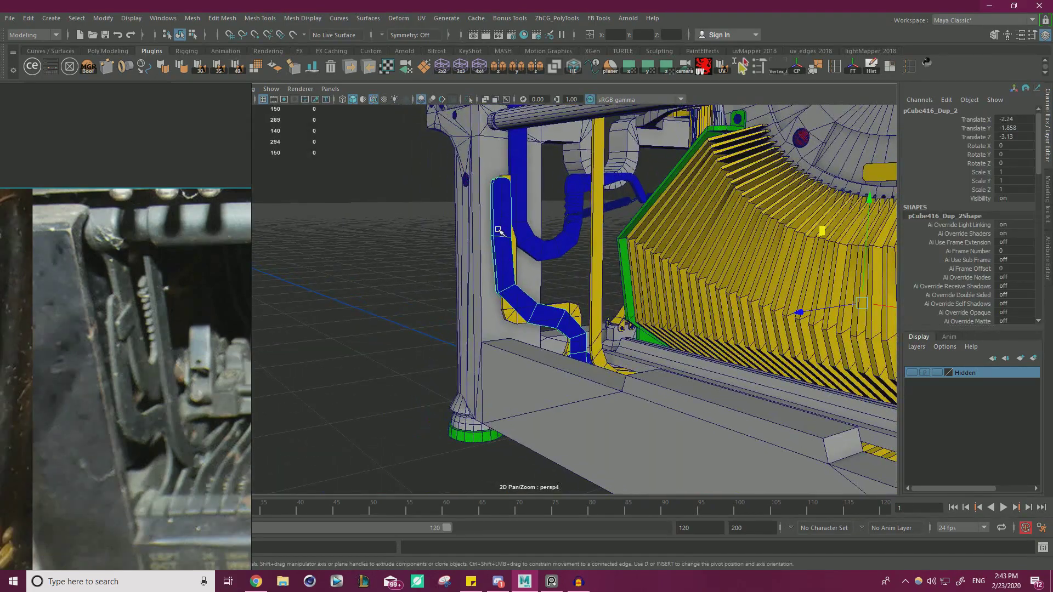
pyautogui.press('Delete')
# Isolate the new bent lever and fill the open upper end of its tall arm with a face
pyautogui.keyDown('alt'); pyautogui.moveTo(498, 229); pyautogui.dragTo(672, 225, button='right'); pyautogui.keyUp('alt')
pyautogui.keyDown('alt'); pyautogui.moveTo(554, 203); pyautogui.dragTo(617, 256, button='middle'); pyautogui.keyUp('alt')
pyautogui.click(545, 211)
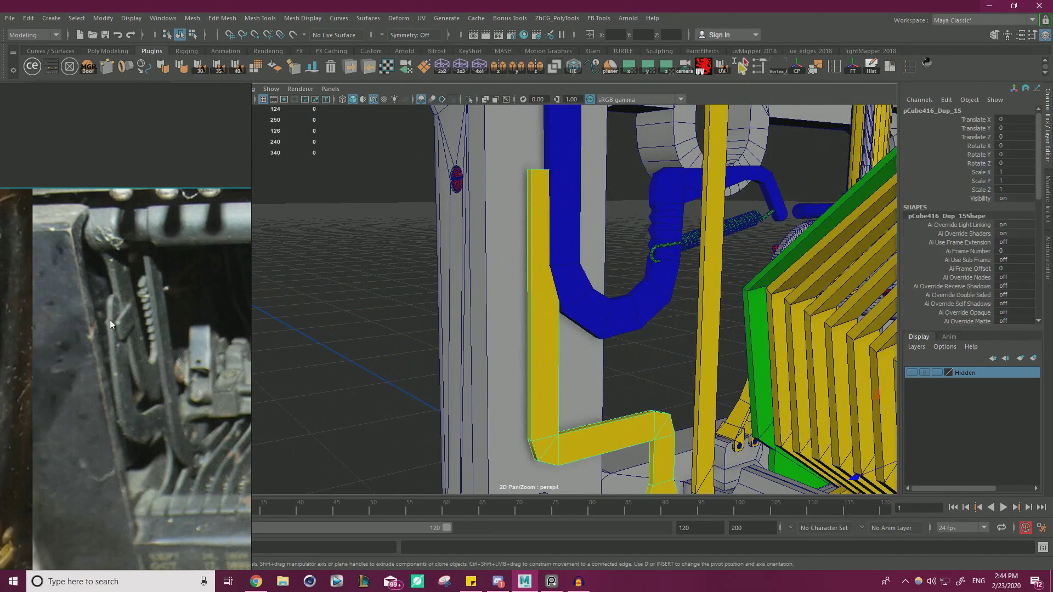
pyautogui.click(468, 99)
pyautogui.keyDown('alt'); pyautogui.moveTo(482, 120); pyautogui.dragTo(508, 150); pyautogui.keyUp('alt')
pyautogui.keyDown('alt'); pyautogui.moveTo(507, 151); pyautogui.dragTo(638, 224, button='right'); pyautogui.keyUp('alt')
pyautogui.moveTo(540, 205); pyautogui.dragTo(540, 174, button='right')
pyautogui.doubleClick(540, 191)
pyautogui.keyDown('shift'); pyautogui.moveTo(656, 178); pyautogui.dragTo(642, 322, button='right'); pyautogui.keyUp('shift')
# Bevel the two short corner edges at the upper end of the tall arm with multiple segments to form a rounded tip
pyautogui.keyDown('alt'); pyautogui.moveTo(643, 321); pyautogui.dragTo(583, 276); pyautogui.keyUp('alt')
pyautogui.scroll(3, 583, 276)
pyautogui.moveTo(556, 245); pyautogui.dragTo(515, 236, button='right')
pyautogui.click(510, 218)
pyautogui.keyDown('alt'); pyautogui.moveTo(512, 221); pyautogui.dragTo(341, 259); pyautogui.keyUp('alt')
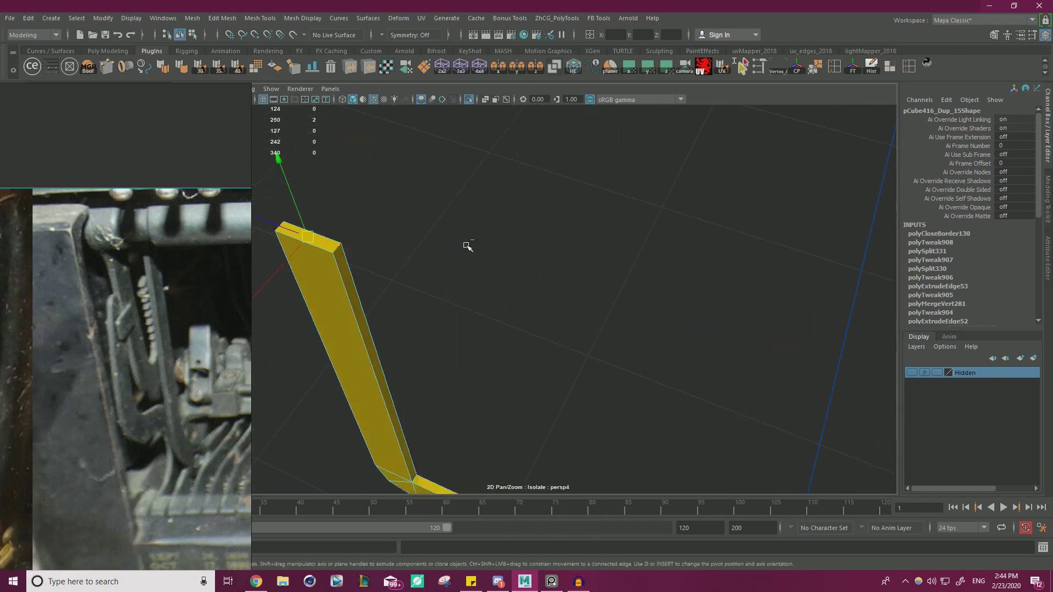
pyautogui.hotkey('ctrl', 'b')
pyautogui.keyDown('alt'); pyautogui.moveTo(559, 239); pyautogui.dragTo(628, 193); pyautogui.keyUp('alt')
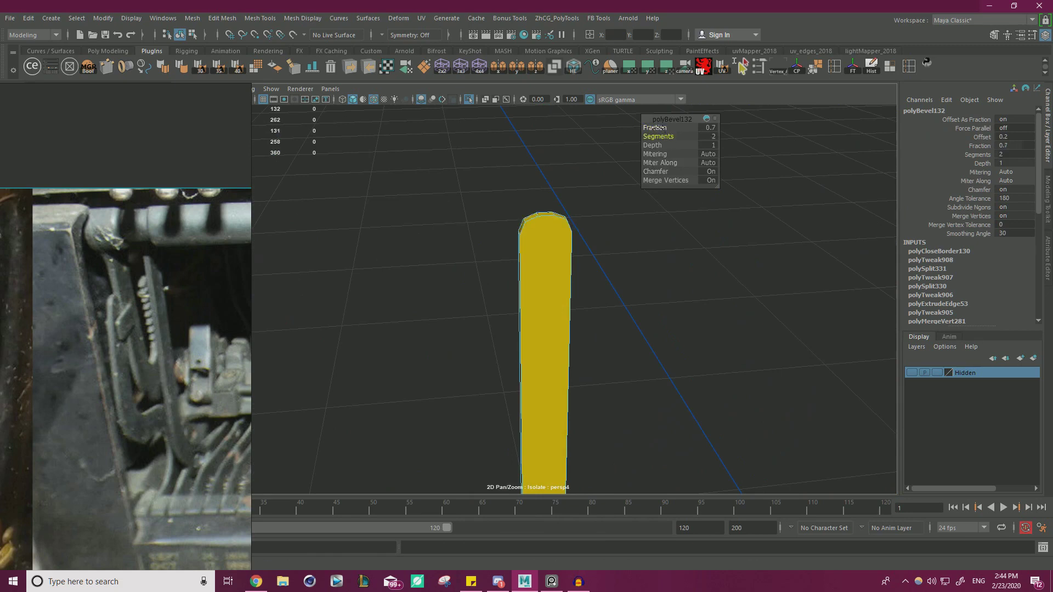
# Try to merge the overlapping vertices of the rounded tip, test-move a vertex at its peak, and undo the move
pyautogui.moveTo(559, 217); pyautogui.dragTo(508, 214, button='right')
pyautogui.moveTo(433, 164); pyautogui.dragTo(631, 263)
pyautogui.keyDown('shift'); pyautogui.moveTo(680, 225); pyautogui.dragTo(730, 176, button='right'); pyautogui.keyUp('shift')
pyautogui.scroll(4, 648, 205)
pyautogui.keyDown('alt'); pyautogui.moveTo(649, 205); pyautogui.dragTo(655, 250, button='middle'); pyautogui.keyUp('alt')
pyautogui.click(535, 284)
pyautogui.moveTo(519, 284); pyautogui.dragTo(479, 285)
pyautogui.keyDown('alt'); pyautogui.moveTo(607, 290); pyautogui.dragTo(611, 328); pyautogui.keyUp('alt')
pyautogui.hotkey('ctrl', 'z')
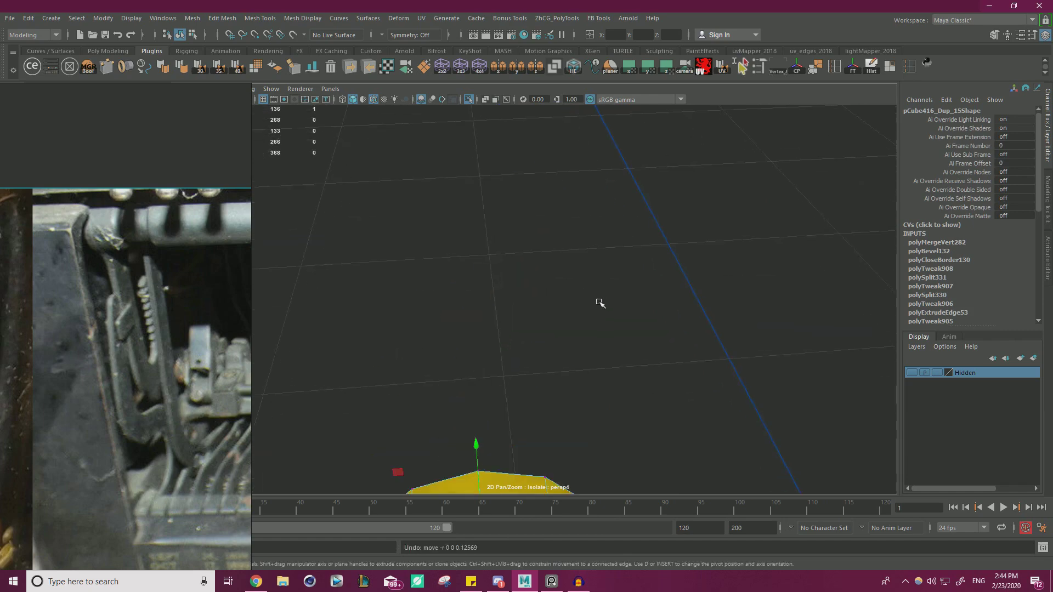
# Try the vertex merge on the rounded tip again, test the front peak vertex with a sideways move, and undo it
pyautogui.press('f')
pyautogui.scroll(-2, 625, 291)
pyautogui.keyDown('shift'); pyautogui.moveTo(646, 209); pyautogui.dragTo(689, 160, button='right'); pyautogui.keyUp('shift')
pyautogui.click(689, 160)
pyautogui.click(548, 302)
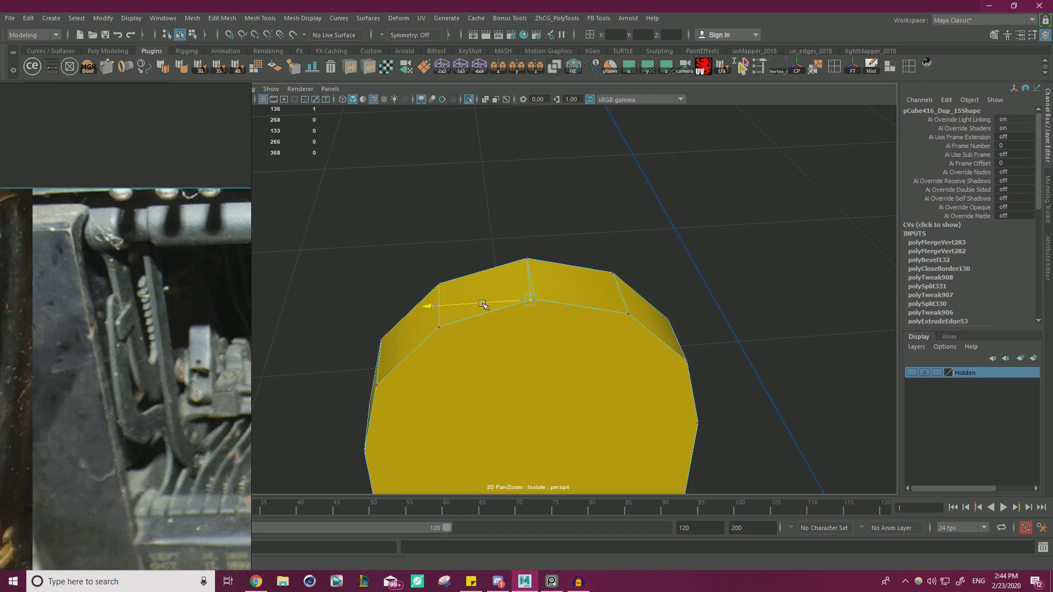
pyautogui.keyDown('alt'); pyautogui.moveTo(514, 310); pyautogui.dragTo(594, 312, button='right'); pyautogui.keyUp('alt')
pyautogui.hotkey('ctrl', 'z')
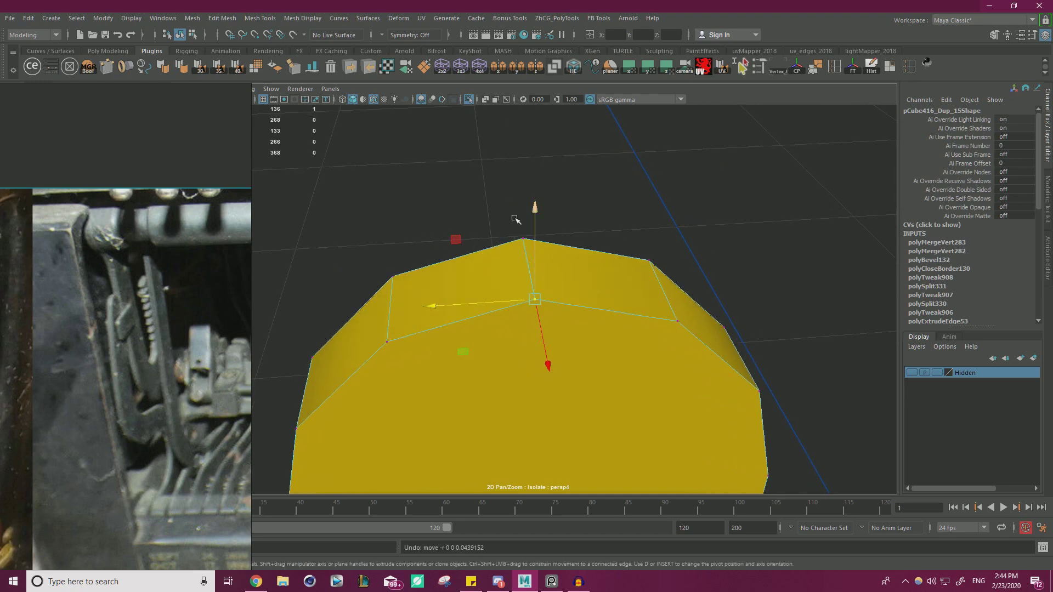
# Merge the coincident vertex pairs at the tip's peak on the back and front faces, then test with a move and undo it
pyautogui.click(568, 196)
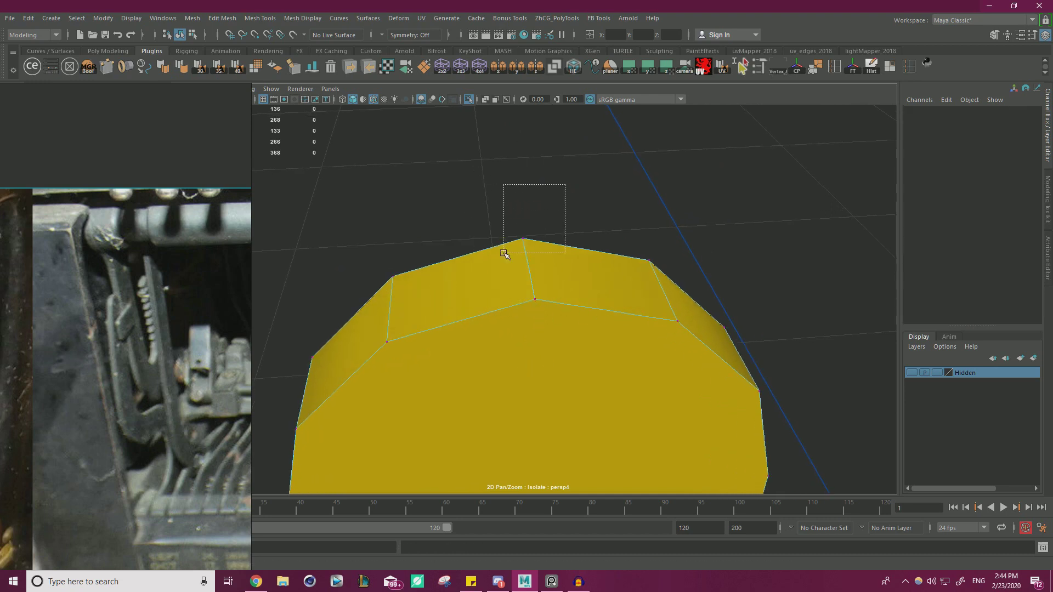
pyautogui.moveTo(503, 253); pyautogui.dragTo(505, 253)
pyautogui.keyDown('shift'); pyautogui.moveTo(610, 193); pyautogui.dragTo(608, 133, button='right'); pyautogui.keyUp('shift')
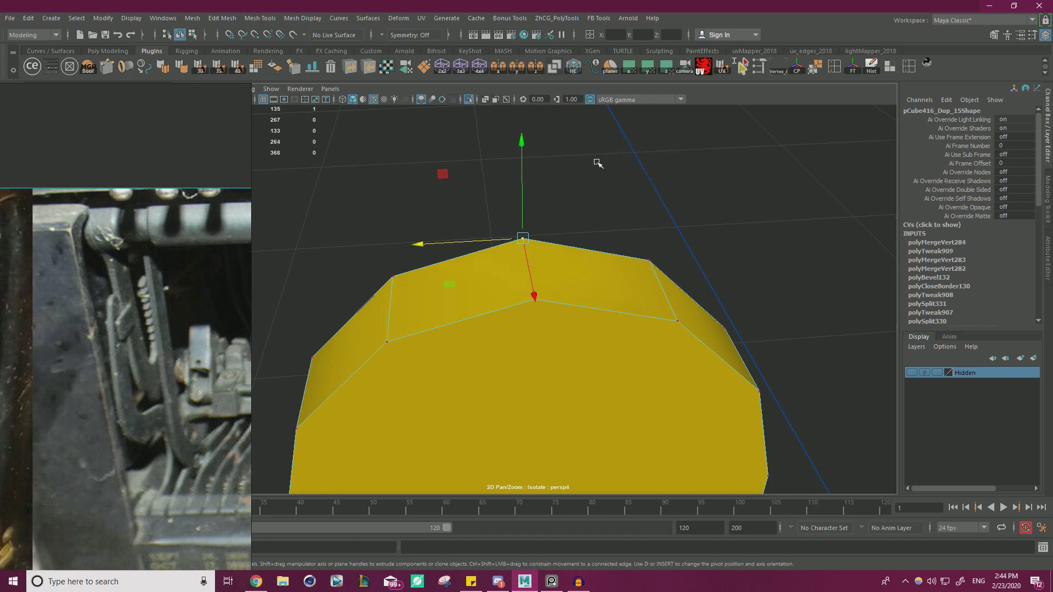
pyautogui.click(535, 299)
pyautogui.press('g')
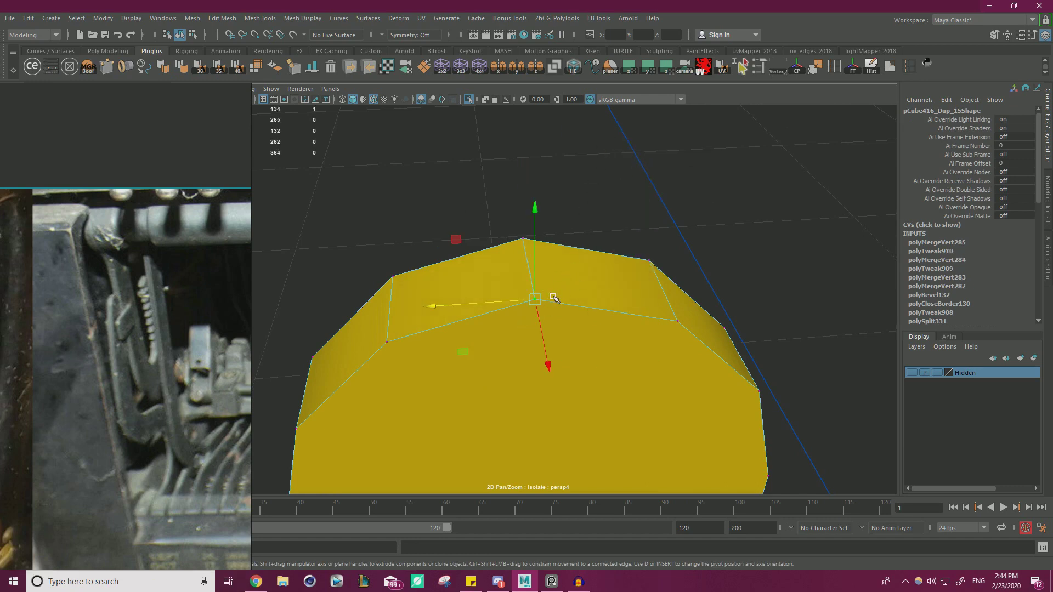
pyautogui.moveTo(488, 301); pyautogui.dragTo(477, 303)
pyautogui.hotkey('ctrl', 'z')
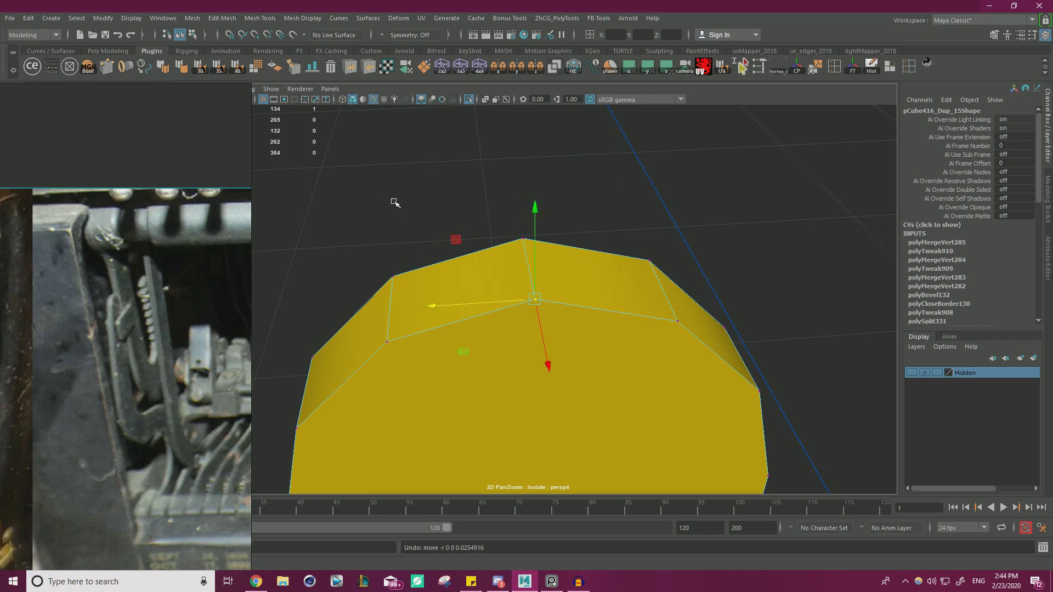
# Return to object mode, deselect the lever, and turn off isolation to show the whole typewriter
pyautogui.moveTo(520, 232); pyautogui.dragTo(585, 202, button='right')
pyautogui.click(659, 211)
pyautogui.keyDown('alt'); pyautogui.moveTo(659, 211); pyautogui.dragTo(422, 227, button='right'); pyautogui.keyUp('alt')
pyautogui.keyDown('alt'); pyautogui.moveTo(422, 228); pyautogui.dragTo(711, 274); pyautogui.keyUp('alt')
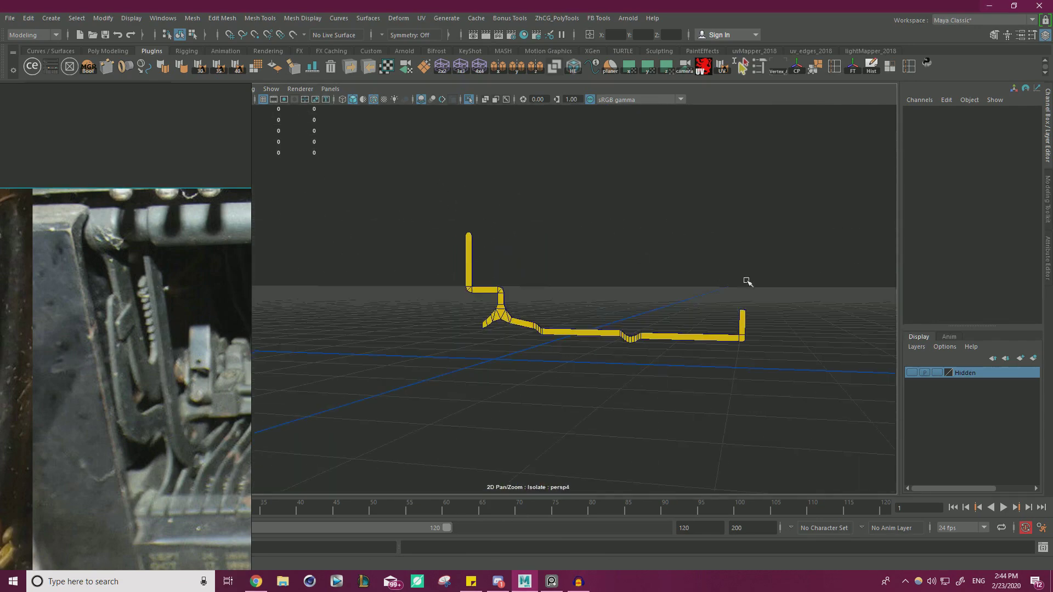
pyautogui.keyDown('alt'); pyautogui.moveTo(528, 313); pyautogui.dragTo(784, 307, button='right'); pyautogui.keyUp('alt')
pyautogui.keyDown('alt'); pyautogui.moveTo(785, 307); pyautogui.dragTo(738, 278); pyautogui.keyUp('alt')
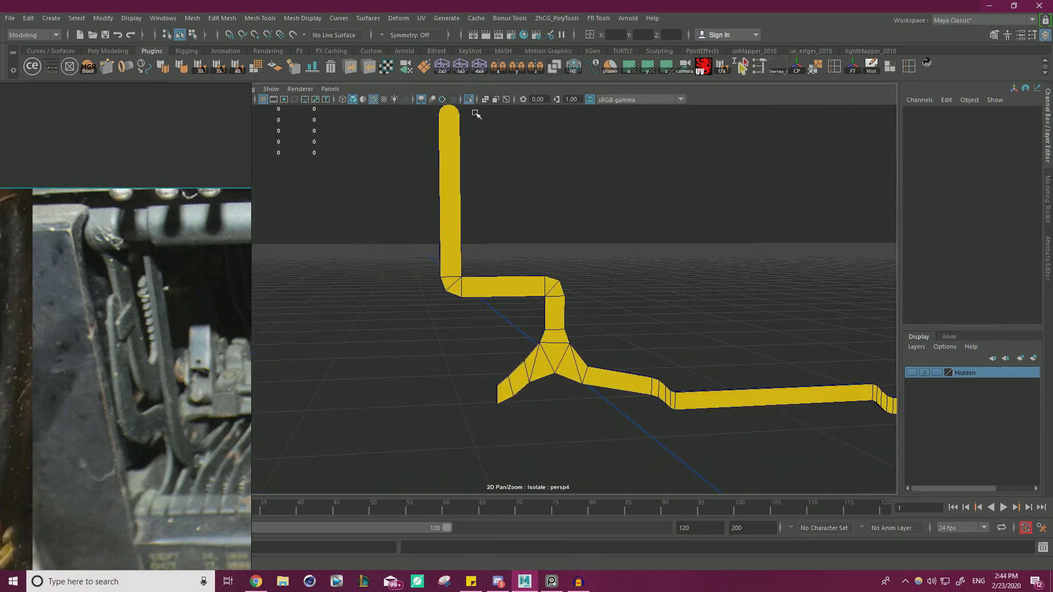
pyautogui.click(468, 101)
# Move the two vertex rows along the arch's outer leg sideways toward the arch's centre to reshape its curve
pyautogui.scroll(8, 619, 321)
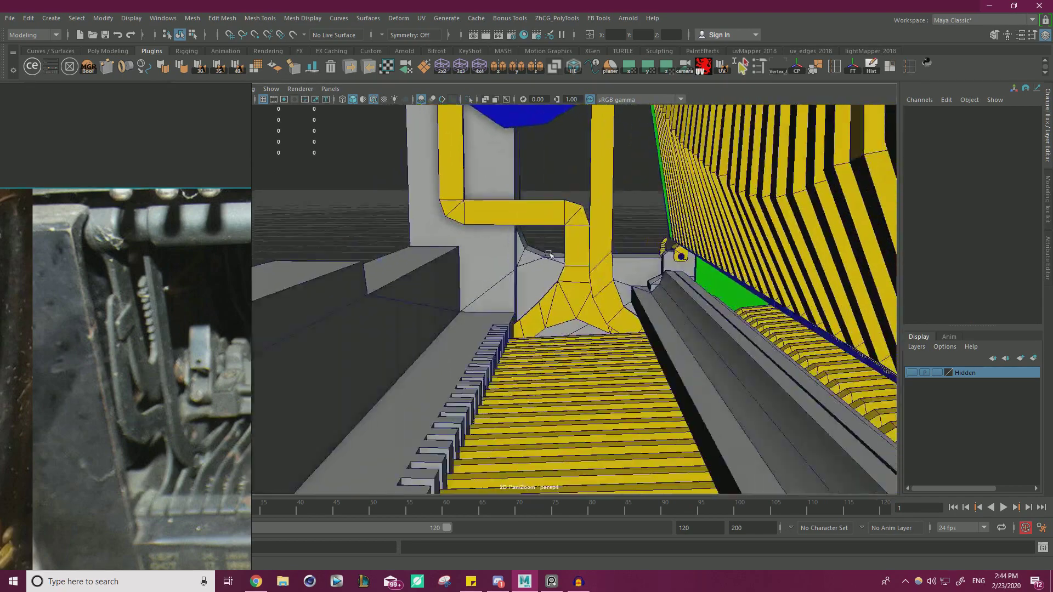
pyautogui.keyDown('alt'); pyautogui.moveTo(619, 321); pyautogui.dragTo(488, 233); pyautogui.keyUp('alt')
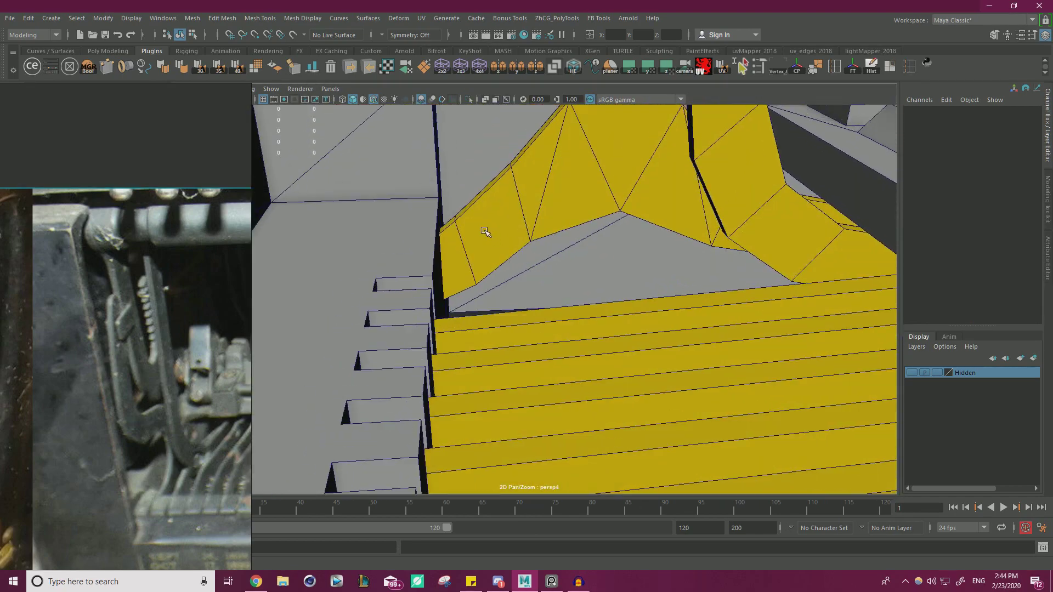
pyautogui.click(491, 224)
pyautogui.moveTo(501, 200); pyautogui.dragTo(534, 183, button='right')
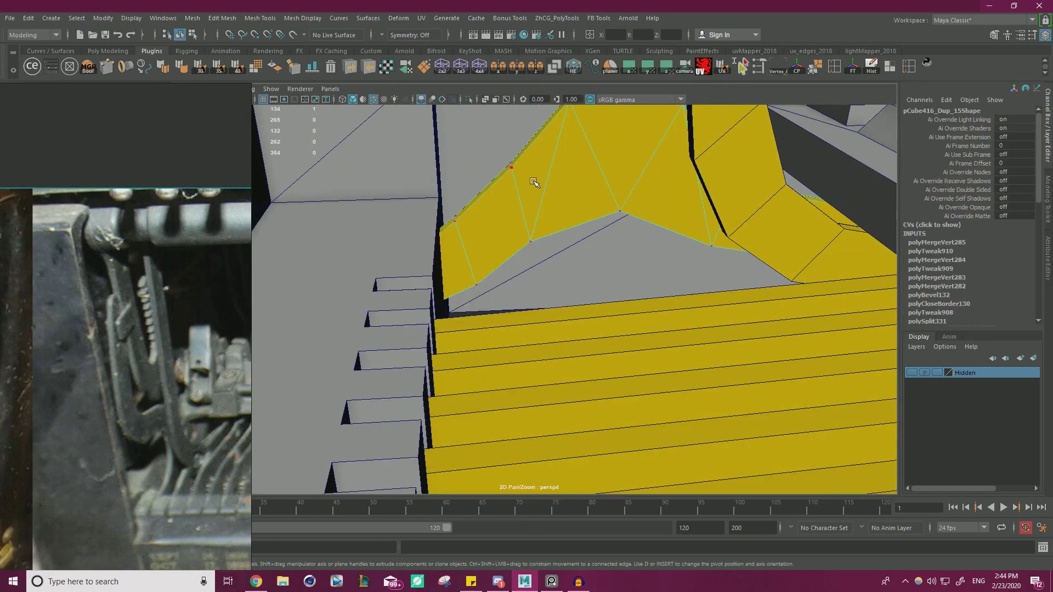
pyautogui.moveTo(530, 221); pyautogui.dragTo(540, 251)
pyautogui.keyDown('alt'); pyautogui.moveTo(540, 251); pyautogui.dragTo(550, 203); pyautogui.keyUp('alt')
pyautogui.moveTo(549, 201); pyautogui.dragTo(555, 227, button='middle')
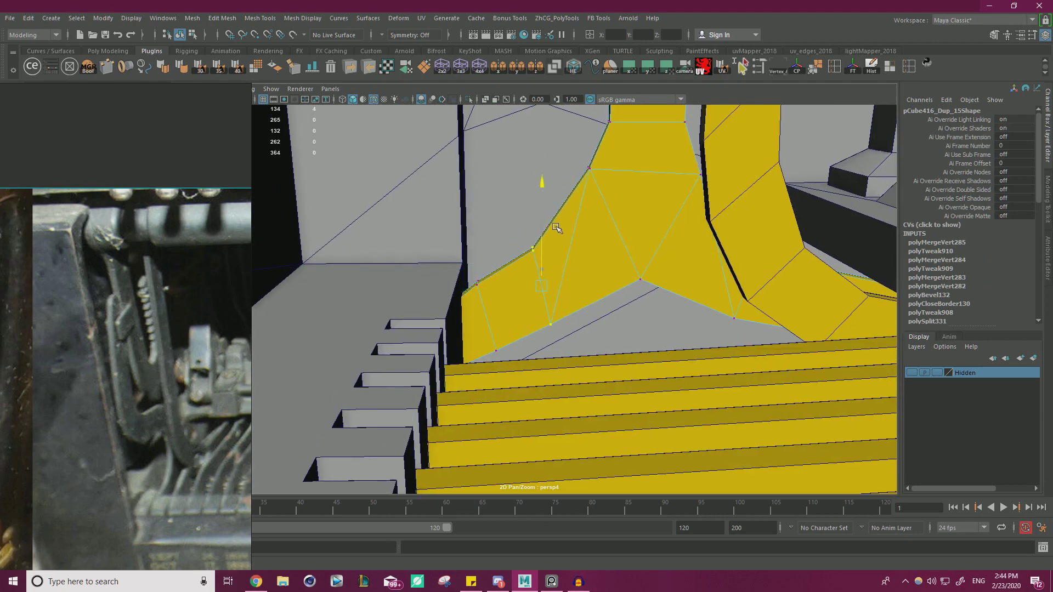
pyautogui.hotkey('ctrl', 'z')
pyautogui.moveTo(470, 269)
pyautogui.mouseDown()
pyautogui.moveTo(493, 271)
pyautogui.moveTo(480, 270)
pyautogui.mouseUp()
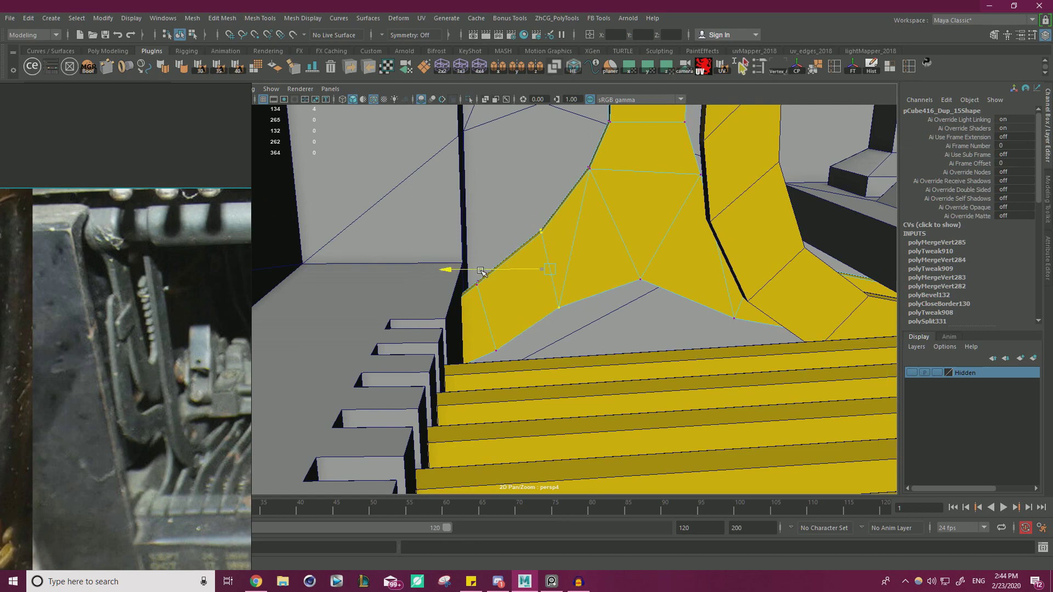
pyautogui.moveTo(524, 364); pyautogui.dragTo(467, 263)
pyautogui.moveTo(454, 316); pyautogui.dragTo(469, 316)
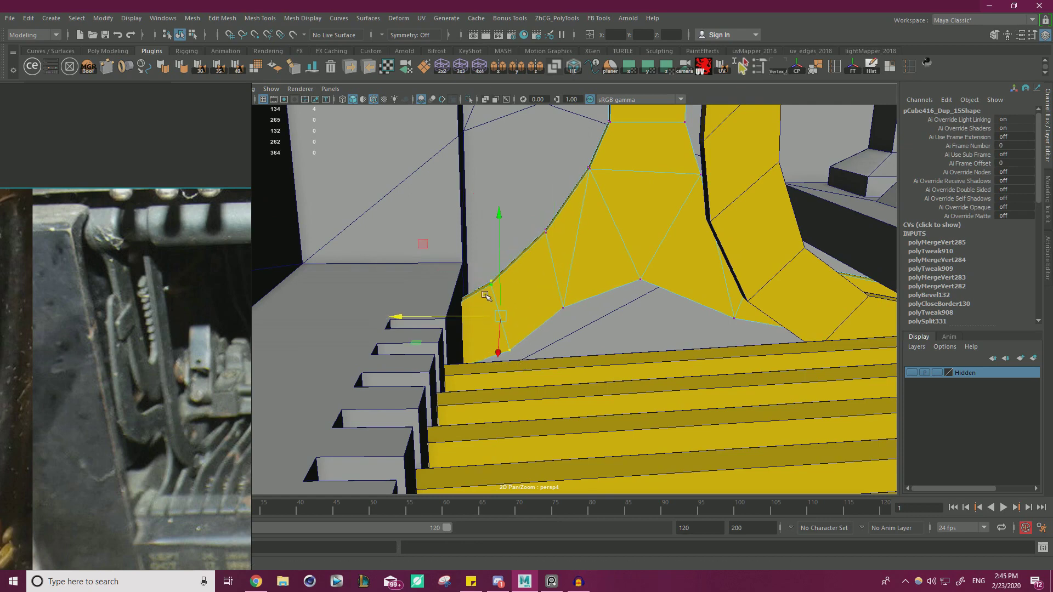
# Leave vertex editing of the yellow bent bar near the base plate and clear the selection
pyautogui.keyDown('alt'); pyautogui.moveTo(484, 295); pyautogui.dragTo(512, 284, button='middle'); pyautogui.keyUp('alt')
pyautogui.keyDown('alt'); pyautogui.moveTo(512, 283); pyautogui.dragTo(349, 259, button='right'); pyautogui.keyUp('alt')
pyautogui.keyDown('alt'); pyautogui.moveTo(349, 259); pyautogui.dragTo(519, 259); pyautogui.keyUp('alt')
pyautogui.keyDown('alt'); pyautogui.moveTo(519, 259); pyautogui.dragTo(398, 238, button='right'); pyautogui.keyUp('alt')
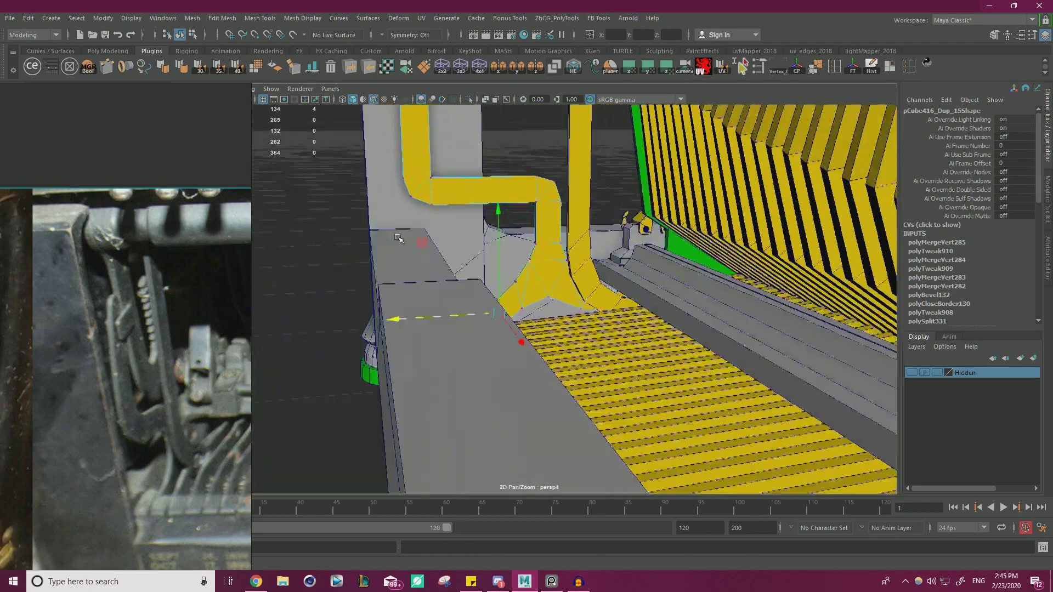
pyautogui.keyDown('alt'); pyautogui.moveTo(399, 237); pyautogui.dragTo(384, 218); pyautogui.keyUp('alt')
pyautogui.moveTo(350, 202); pyautogui.dragTo(404, 185, button='right')
pyautogui.click(362, 192)
pyautogui.keyDown('alt'); pyautogui.moveTo(362, 192); pyautogui.dragTo(324, 247, button='middle'); pyautogui.keyUp('alt')
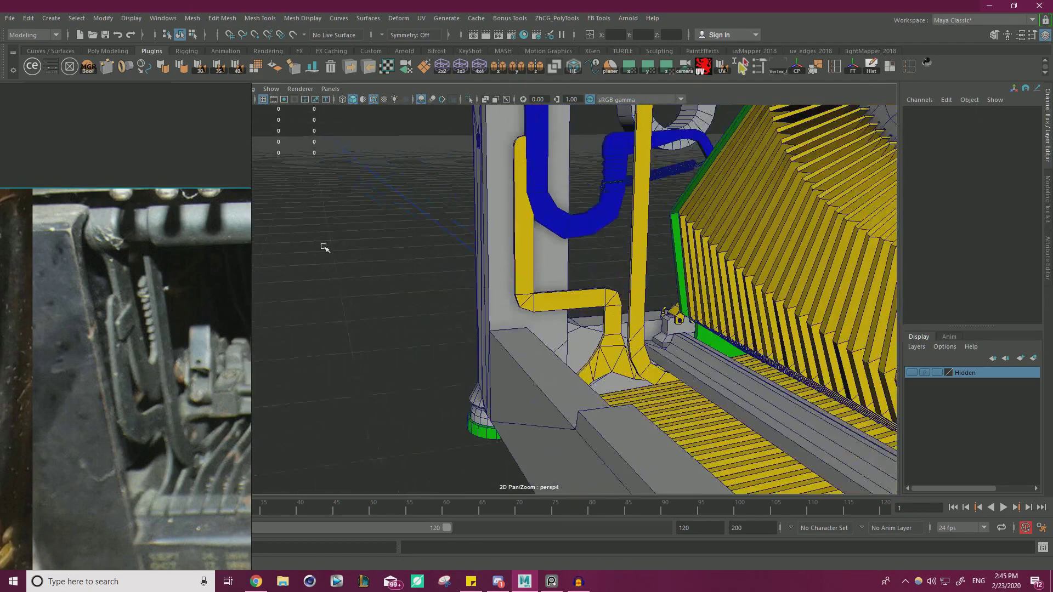
# Examine the blue U-shaped lever, its spring and the neighbouring yellow bars from the front, side and above
pyautogui.keyDown('alt'); pyautogui.moveTo(439, 241); pyautogui.dragTo(463, 206); pyautogui.keyUp('alt')
pyautogui.keyDown('alt'); pyautogui.moveTo(463, 207); pyautogui.dragTo(451, 242, button='middle'); pyautogui.keyUp('alt')
pyautogui.keyDown('alt'); pyautogui.moveTo(451, 242); pyautogui.dragTo(517, 247, button='right'); pyautogui.keyUp('alt')
pyautogui.keyDown('alt'); pyautogui.moveTo(518, 157); pyautogui.dragTo(566, 183); pyautogui.keyUp('alt')
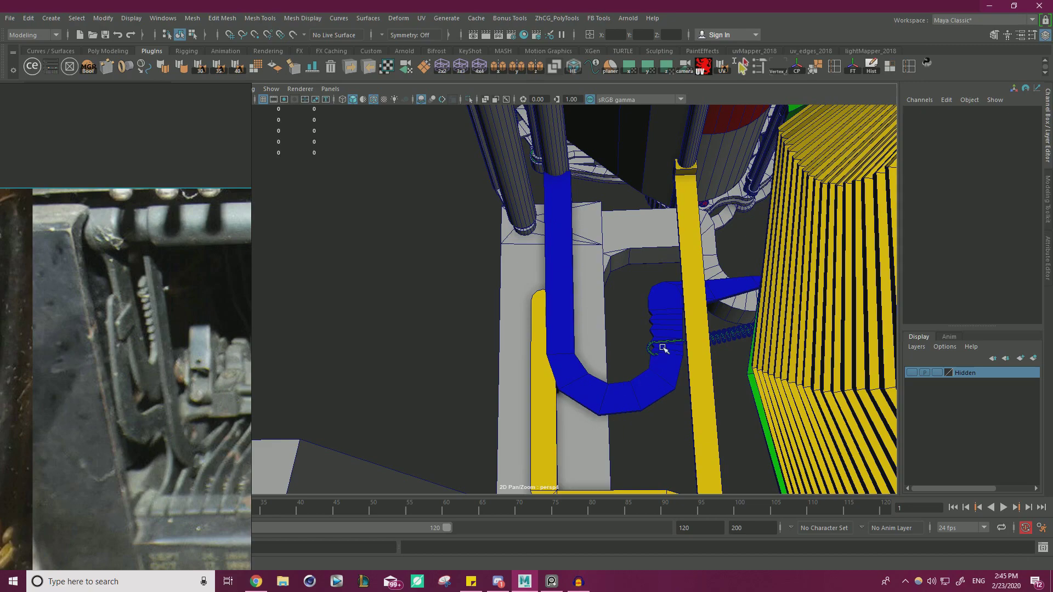
pyautogui.keyDown('alt'); pyautogui.moveTo(568, 340); pyautogui.dragTo(649, 296); pyautogui.keyUp('alt')
pyautogui.scroll(-5, 705, 283)
pyautogui.keyDown('alt'); pyautogui.moveTo(493, 296); pyautogui.dragTo(658, 274); pyautogui.keyUp('alt')
pyautogui.scroll(4, 658, 275)
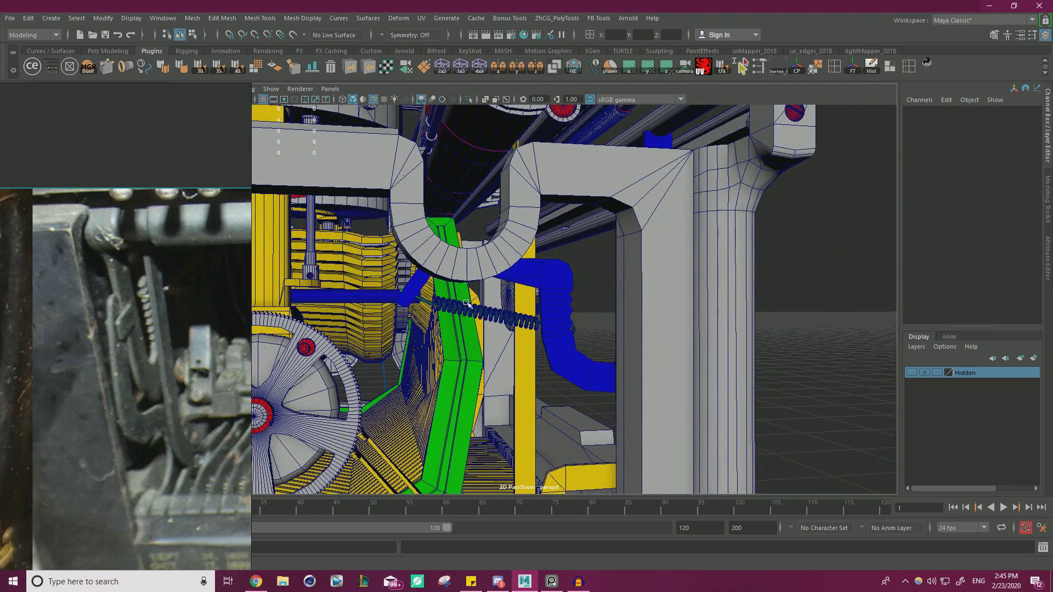
pyautogui.click(543, 282)
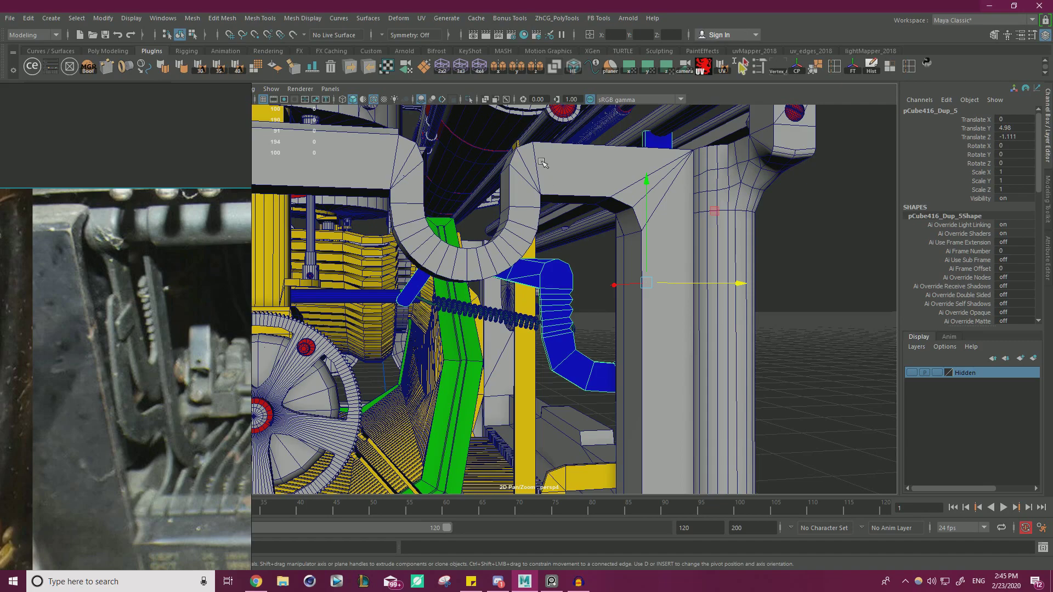
pyautogui.keyDown('alt'); pyautogui.moveTo(602, 256); pyautogui.dragTo(512, 256); pyautogui.keyUp('alt')
pyautogui.scroll(5, 512, 256)
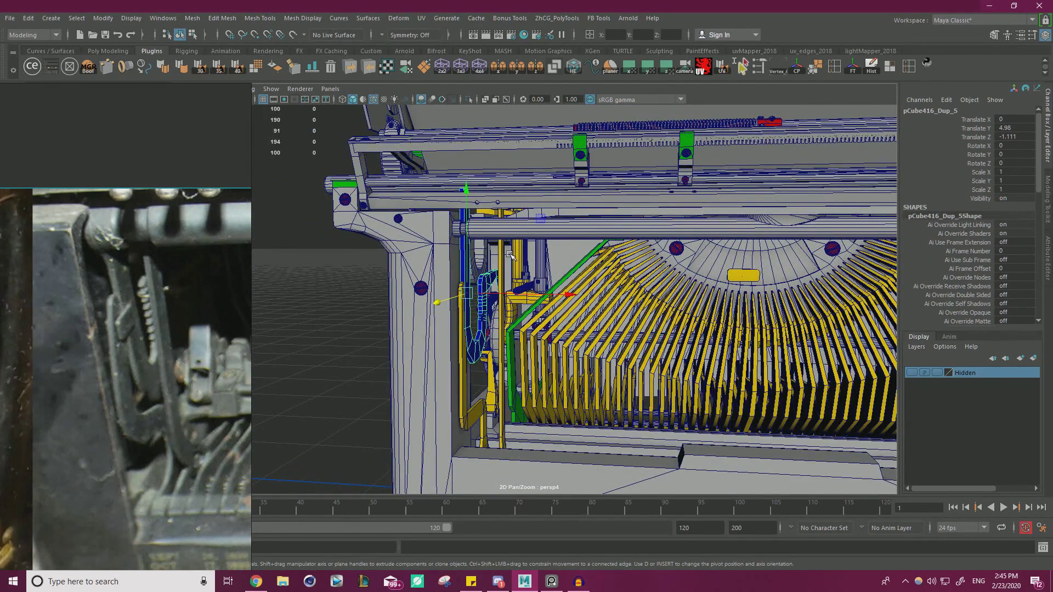
pyautogui.scroll(10, 505, 251)
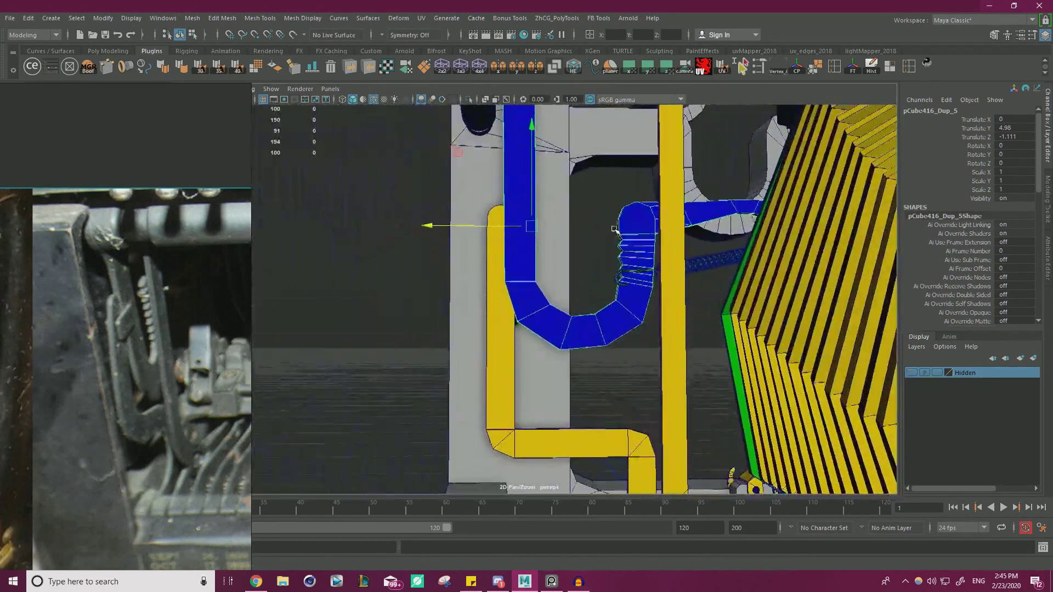
pyautogui.keyDown('alt'); pyautogui.moveTo(614, 229); pyautogui.dragTo(571, 184); pyautogui.keyUp('alt')
pyautogui.scroll(-2, 467, 342)
pyautogui.keyDown('alt'); pyautogui.moveTo(466, 342); pyautogui.dragTo(483, 292, button='middle'); pyautogui.keyUp('alt')
pyautogui.keyDown('alt'); pyautogui.moveTo(483, 290); pyautogui.dragTo(507, 294); pyautogui.keyUp('alt')
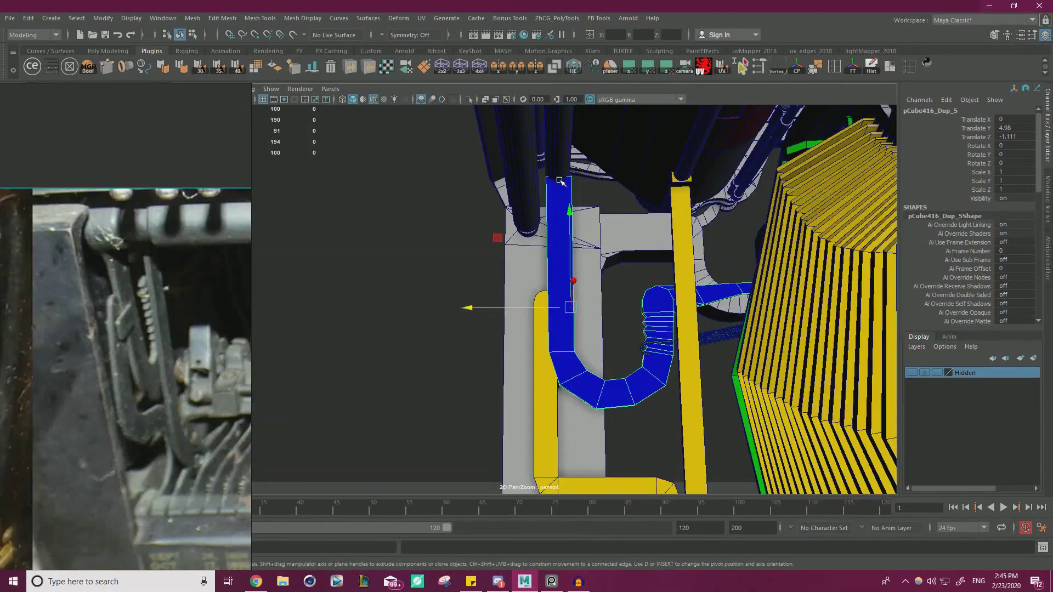
# Shift the vertices of the yellow bent bar's upright arm slightly outward along Z, away from the blue lever
pyautogui.keyDown('alt'); pyautogui.moveTo(575, 271); pyautogui.dragTo(554, 238, button='middle'); pyautogui.keyUp('alt')
pyautogui.keyDown('alt'); pyautogui.moveTo(554, 238); pyautogui.dragTo(553, 246); pyautogui.keyUp('alt')
pyautogui.click(535, 324)
pyautogui.moveTo(531, 266); pyautogui.dragTo(534, 312, button='right')
pyautogui.moveTo(458, 168); pyautogui.dragTo(571, 431)
pyautogui.moveTo(489, 310); pyautogui.dragTo(479, 304)
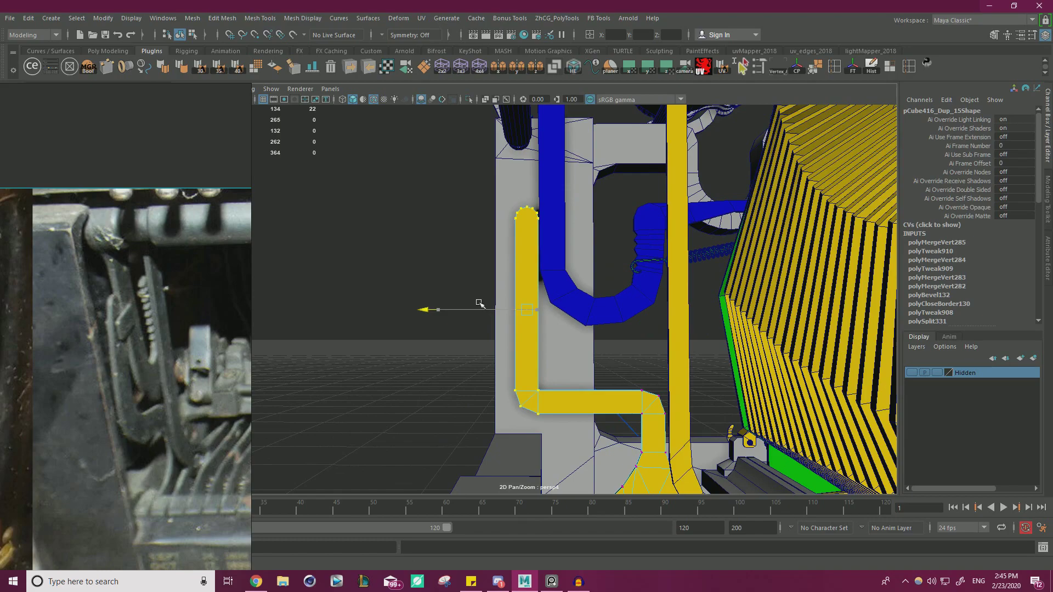
# Check the position of the yellow bent bar from the front and through the opening in the side frame
pyautogui.keyDown('alt'); pyautogui.moveTo(565, 298); pyautogui.dragTo(474, 299); pyautogui.keyUp('alt')
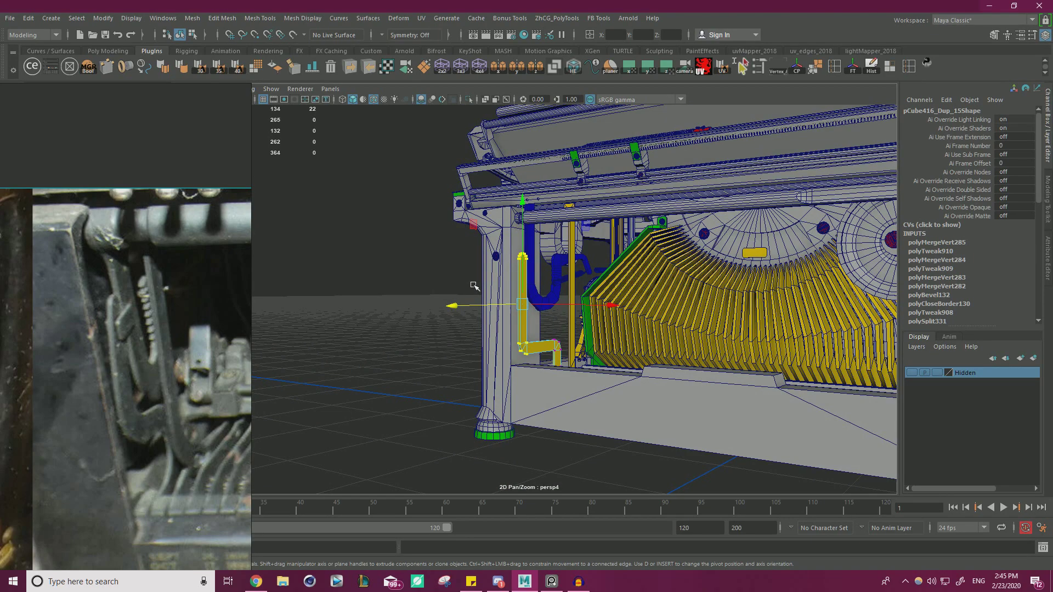
pyautogui.scroll(8, 474, 286)
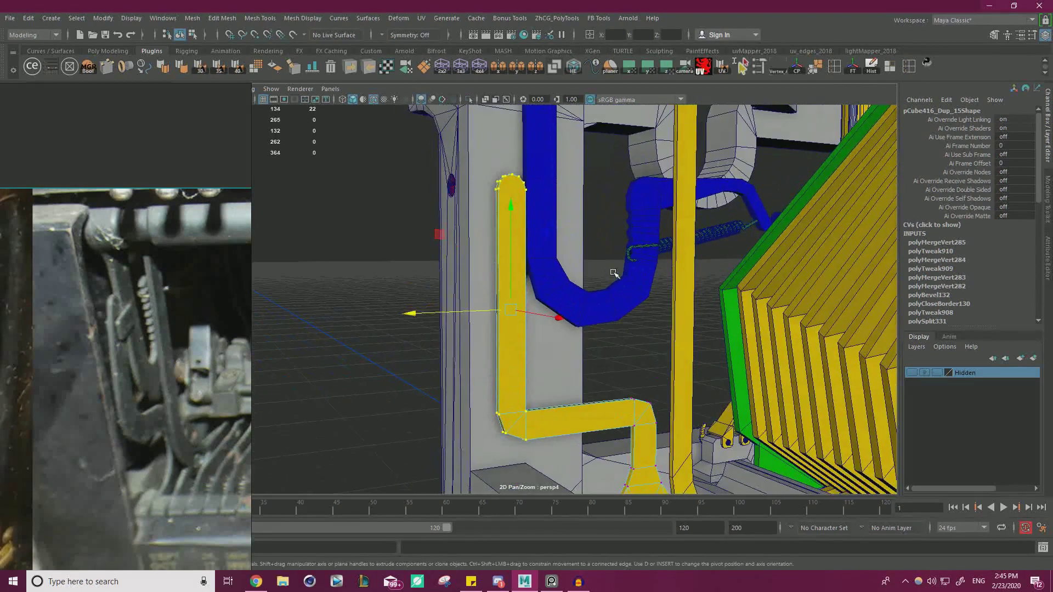
pyautogui.keyDown('alt'); pyautogui.moveTo(606, 276); pyautogui.dragTo(511, 281); pyautogui.keyUp('alt')
pyautogui.keyDown('alt'); pyautogui.moveTo(644, 281); pyautogui.dragTo(345, 287, button='right'); pyautogui.keyUp('alt')
pyautogui.keyDown('alt'); pyautogui.moveTo(346, 287); pyautogui.dragTo(412, 249); pyautogui.keyUp('alt')
pyautogui.keyDown('alt'); pyautogui.moveTo(412, 249); pyautogui.dragTo(510, 283, button='right'); pyautogui.keyUp('alt')
pyautogui.keyDown('alt'); pyautogui.moveTo(510, 284); pyautogui.dragTo(478, 265); pyautogui.keyUp('alt')
pyautogui.keyDown('alt'); pyautogui.moveTo(478, 265); pyautogui.dragTo(599, 299, button='right'); pyautogui.keyUp('alt')
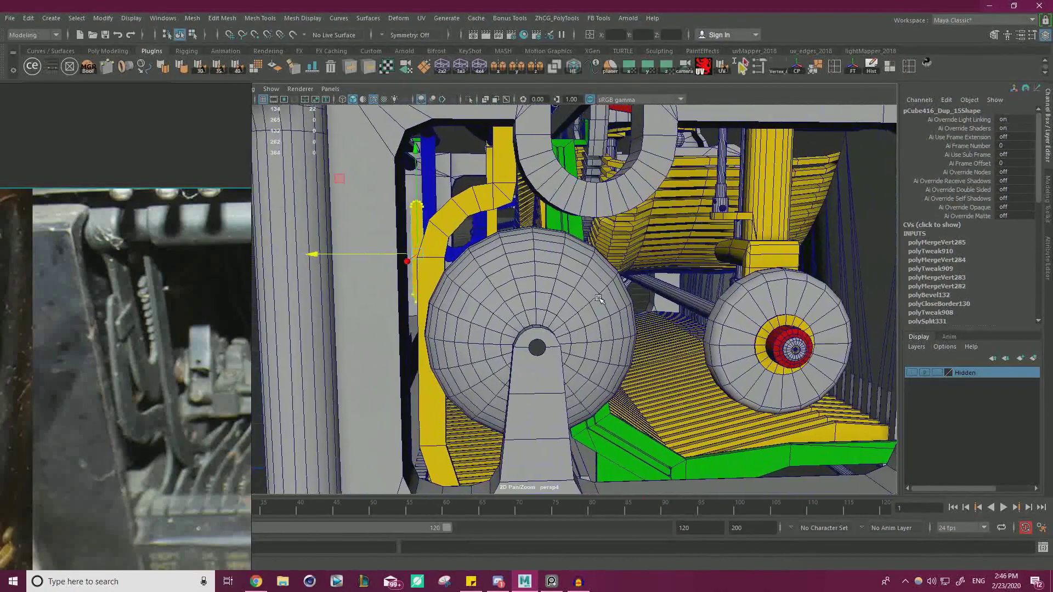
# Duplicate the upper curved section of the yellow bar behind the side wheel as a separate mesh with Smart Duplicate Face
pyautogui.click(473, 213)
pyautogui.moveTo(454, 226); pyautogui.dragTo(439, 256, button='right')
pyautogui.keyDown('alt'); pyautogui.moveTo(437, 254); pyautogui.dragTo(384, 256); pyautogui.keyUp('alt')
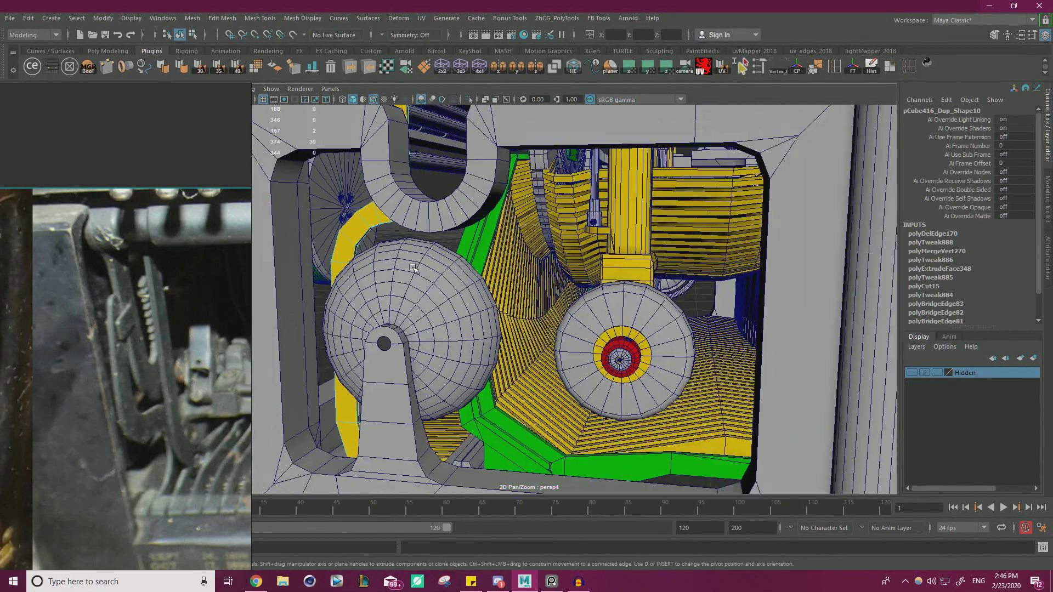
pyautogui.press('4')
pyautogui.keyDown('alt'); pyautogui.moveTo(384, 255); pyautogui.dragTo(340, 254, button='right'); pyautogui.keyUp('alt')
pyautogui.keyDown('alt'); pyautogui.moveTo(340, 254); pyautogui.dragTo(414, 311); pyautogui.keyUp('alt')
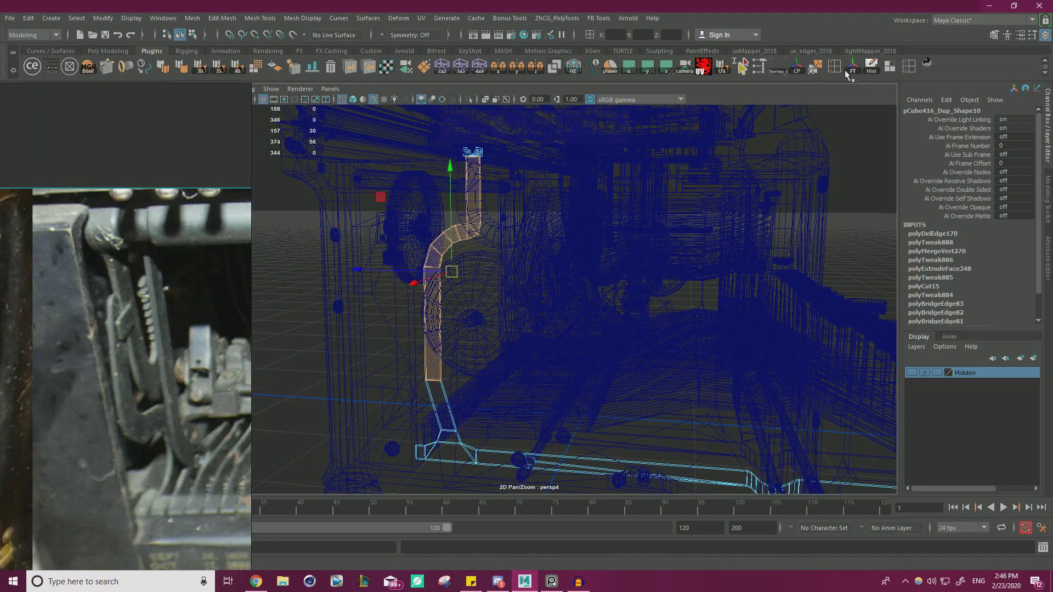
pyautogui.click(767, 70)
pyautogui.click(807, 169)
# Move the duplicated bar section about 19.88 units along Z, clear of the machine
pyautogui.keyDown('alt'); pyautogui.moveTo(586, 239); pyautogui.dragTo(514, 238, button='right'); pyautogui.keyUp('alt')
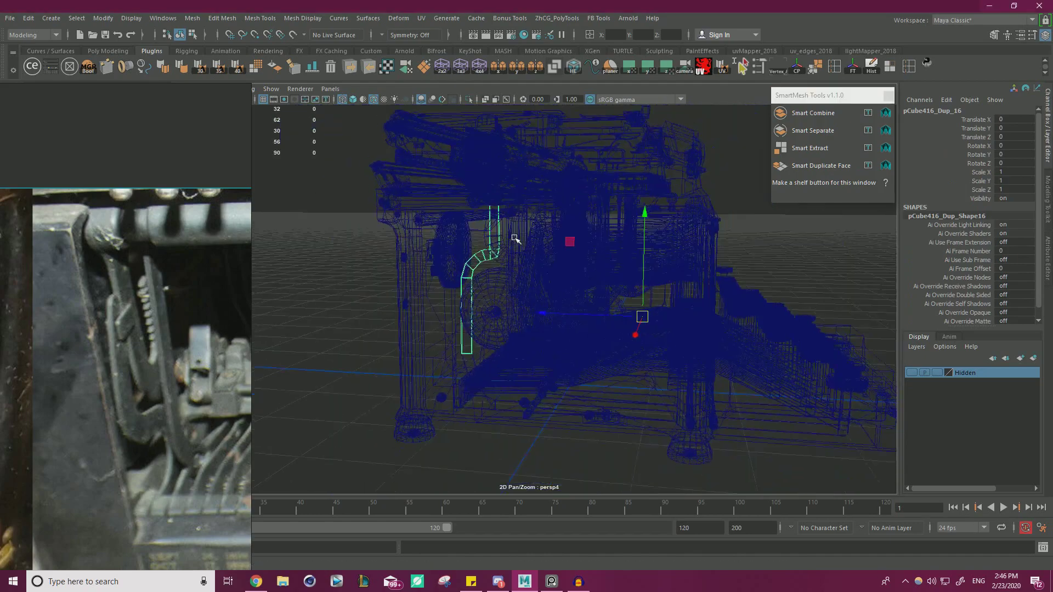
pyautogui.keyDown('alt'); pyautogui.moveTo(514, 238); pyautogui.dragTo(670, 225); pyautogui.keyUp('alt')
pyautogui.moveTo(712, 268); pyautogui.dragTo(555, 246)
# Delete the upper faces of the duplicated bar, keeping the straight arm and its curved bend
pyautogui.keyDown('alt'); pyautogui.moveTo(490, 220); pyautogui.dragTo(428, 241); pyautogui.keyUp('alt')
pyautogui.keyDown('alt'); pyautogui.moveTo(395, 208); pyautogui.dragTo(494, 217, button='middle'); pyautogui.keyUp('alt')
pyautogui.keyDown('alt'); pyautogui.moveTo(477, 208); pyautogui.dragTo(496, 151, button='right'); pyautogui.keyUp('alt')
pyautogui.keyDown('alt'); pyautogui.moveTo(495, 149); pyautogui.dragTo(520, 189, button='middle'); pyautogui.keyUp('alt')
pyautogui.moveTo(520, 190); pyautogui.dragTo(541, 247)
pyautogui.press('Delete')
pyautogui.press('Delete')
pyautogui.moveTo(501, 266); pyautogui.dragTo(555, 246, button='right')
pyautogui.keyDown('alt'); pyautogui.moveTo(554, 258); pyautogui.dragTo(590, 294, button='right'); pyautogui.keyUp('alt')
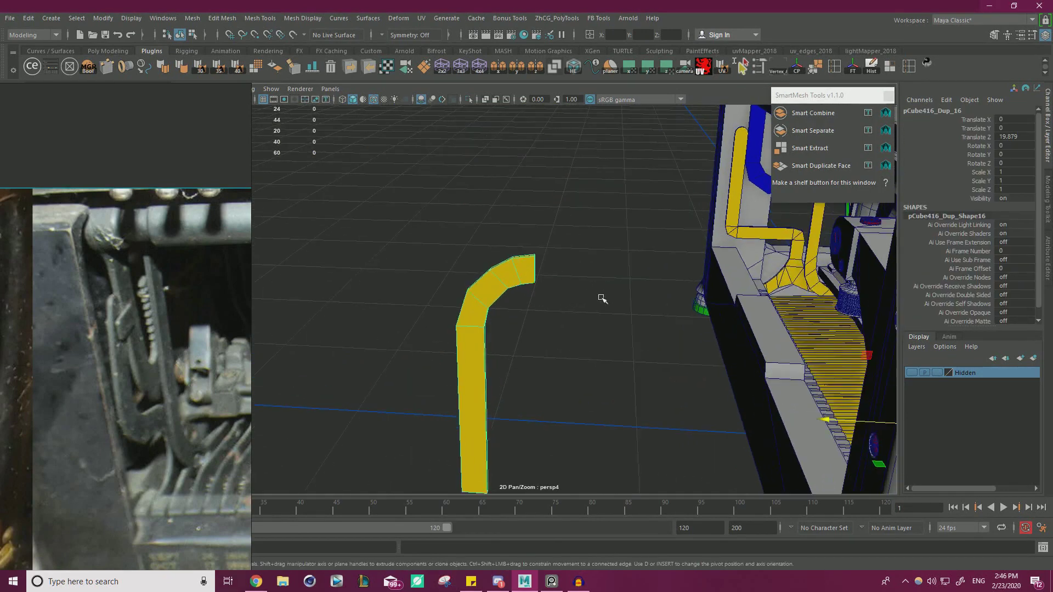
# Snap the duplicated bar's pivot to the upper corner vertex at the open end of its bend
pyautogui.keyDown('alt'); pyautogui.moveTo(668, 309); pyautogui.dragTo(630, 310, button='right'); pyautogui.keyUp('alt')
pyautogui.press('d')
pyautogui.press('v')
pyautogui.moveTo(870, 409); pyautogui.dragTo(536, 264)
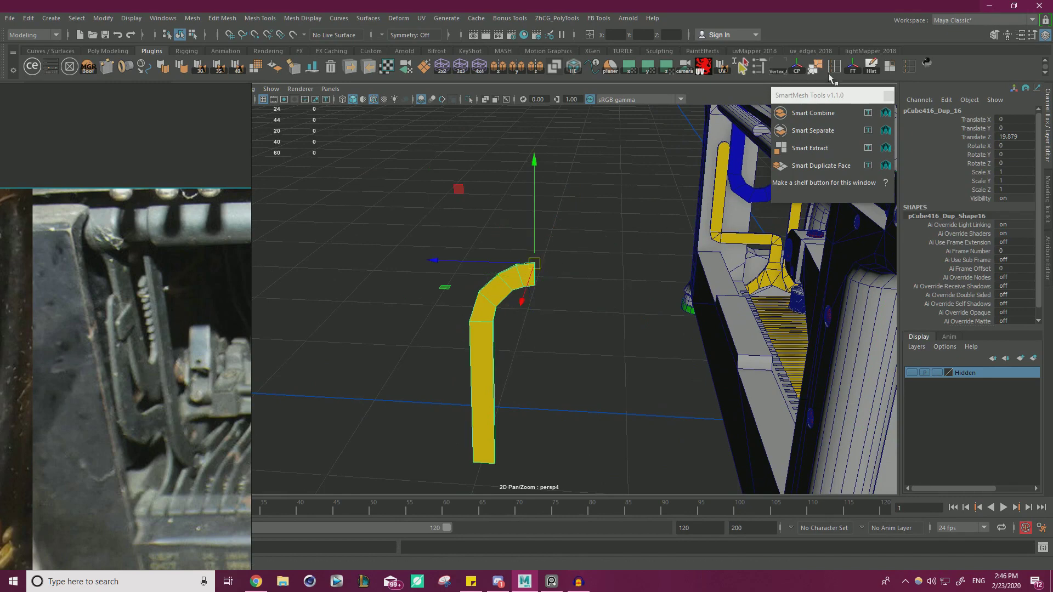
pyautogui.click(856, 70)
pyautogui.scroll(5, 612, 274)
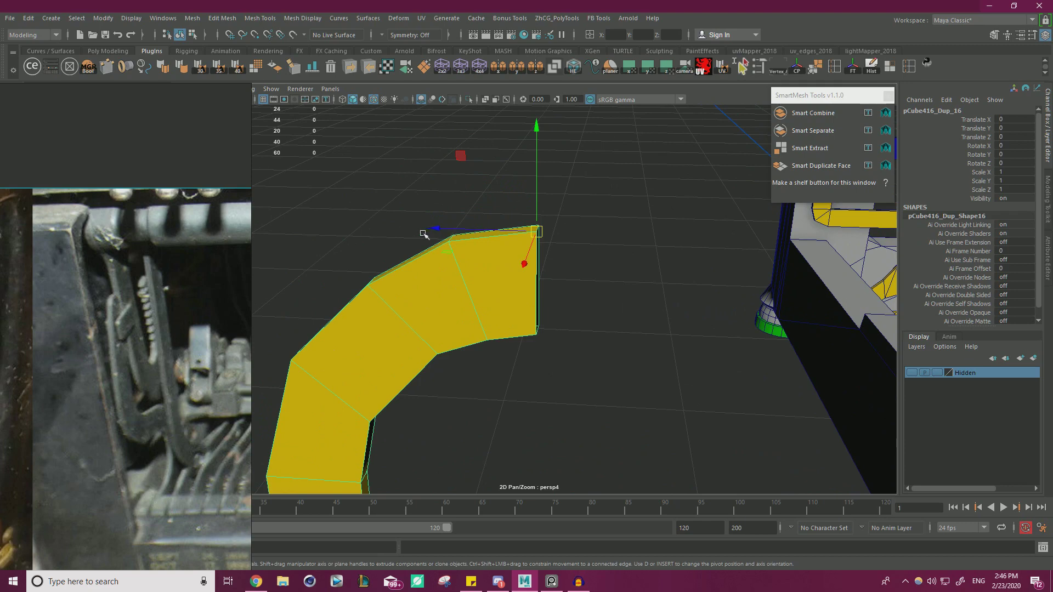
# Mirror the curved bar along Z about its pivot to form a complete arch
pyautogui.click(209, 284)
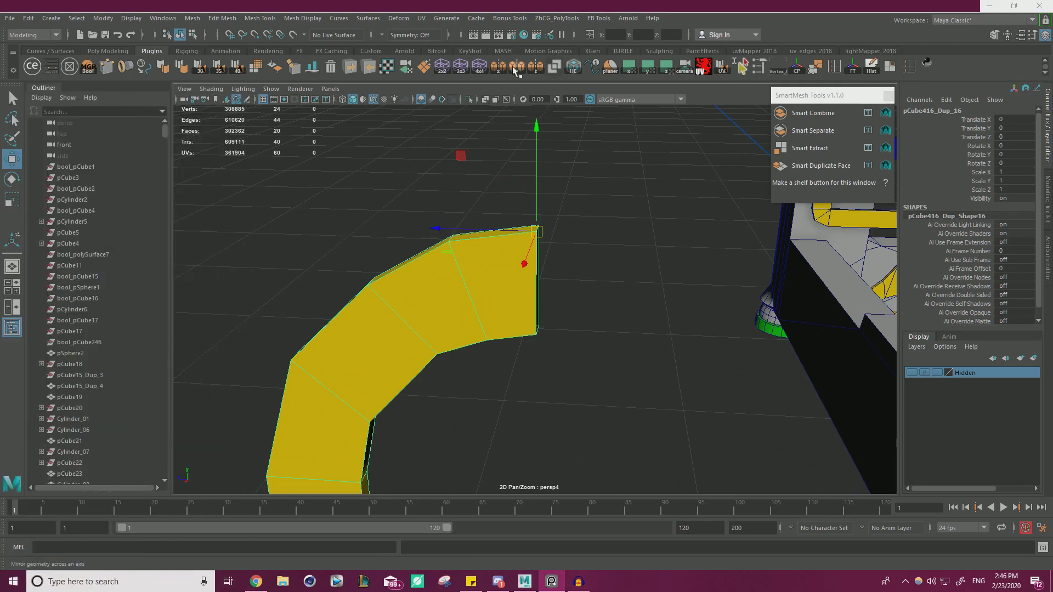
pyautogui.click(531, 71)
pyautogui.keyDown('alt'); pyautogui.moveTo(494, 164); pyautogui.dragTo(394, 187, button='right'); pyautogui.keyUp('alt')
pyautogui.keyDown('alt'); pyautogui.moveTo(515, 379); pyautogui.dragTo(494, 299, button='middle'); pyautogui.keyUp('alt')
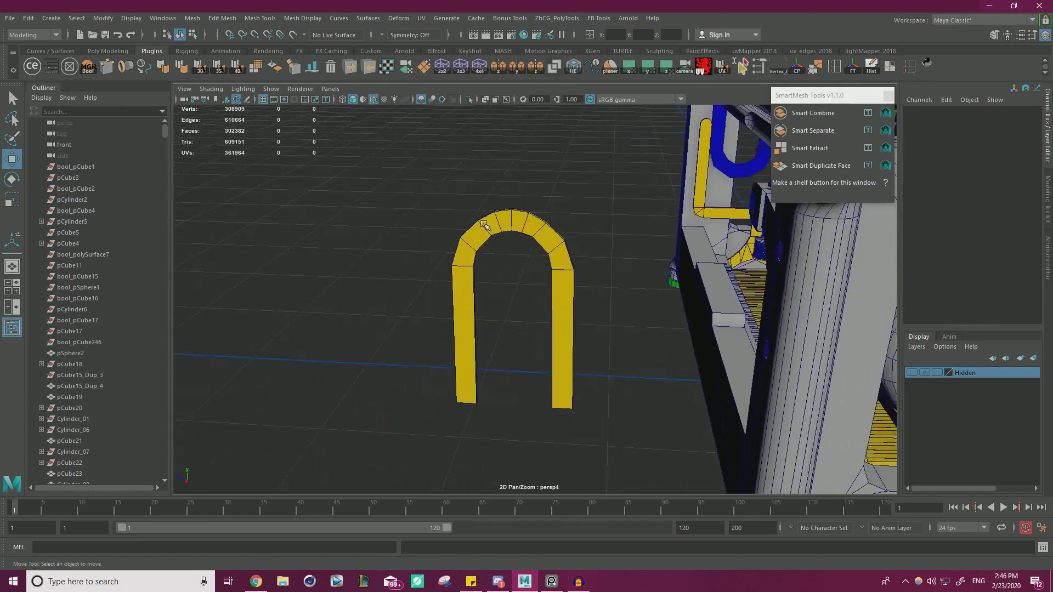
pyautogui.keyDown('alt'); pyautogui.moveTo(493, 299); pyautogui.dragTo(494, 213); pyautogui.keyUp('alt')
# Rotate the mirrored arch 180 degrees around X so that it forms an upright U
pyautogui.click(490, 171)
pyautogui.press('f')
pyautogui.scroll(2, 538, 214)
pyautogui.scroll(-3, 521, 213)
pyautogui.scroll(4, 462, 197)
pyautogui.scroll(-3, 509, 249)
pyautogui.keyDown('alt'); pyautogui.moveTo(509, 249); pyautogui.dragTo(479, 242, button='middle'); pyautogui.keyUp('alt')
pyautogui.press('e')
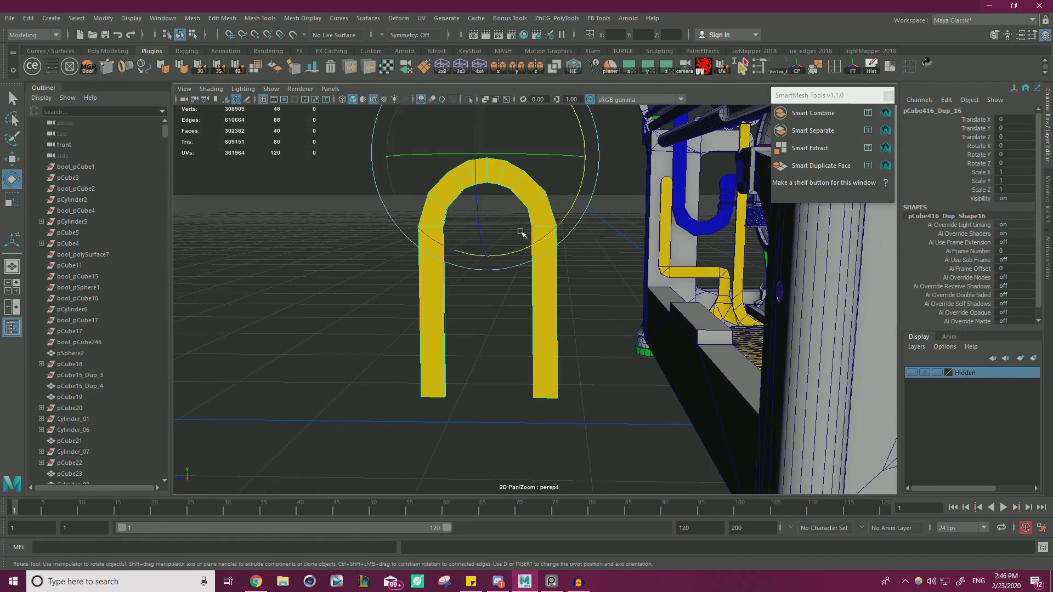
pyautogui.moveTo(578, 150); pyautogui.dragTo(514, 124)
pyautogui.hotkey('ctrl', 'z')
pyautogui.moveTo(592, 149); pyautogui.dragTo(576, 192)
# Move the U-shaped bar into the machine, between the yellow bent bar and the slanted key bars
pyautogui.press('w')
pyautogui.keyDown('alt'); pyautogui.moveTo(575, 193); pyautogui.dragTo(329, 170, button='right'); pyautogui.keyUp('alt')
pyautogui.keyDown('alt'); pyautogui.moveTo(329, 170); pyautogui.dragTo(623, 285); pyautogui.keyUp('alt')
pyautogui.moveTo(751, 213); pyautogui.dragTo(473, 252)
pyautogui.keyDown('alt'); pyautogui.moveTo(472, 252); pyautogui.dragTo(592, 275); pyautogui.keyUp('alt')
pyautogui.keyDown('alt'); pyautogui.moveTo(384, 296); pyautogui.dragTo(466, 307, button='middle'); pyautogui.keyUp('alt')
pyautogui.keyDown('alt'); pyautogui.moveTo(466, 307); pyautogui.dragTo(561, 320, button='right'); pyautogui.keyUp('alt')
pyautogui.keyDown('alt'); pyautogui.moveTo(559, 318); pyautogui.dragTo(593, 338, button='middle'); pyautogui.keyUp('alt')
pyautogui.moveTo(421, 283); pyautogui.dragTo(670, 329)
pyautogui.keyDown('alt'); pyautogui.moveTo(669, 329); pyautogui.dragTo(692, 334, button='right'); pyautogui.keyUp('alt')
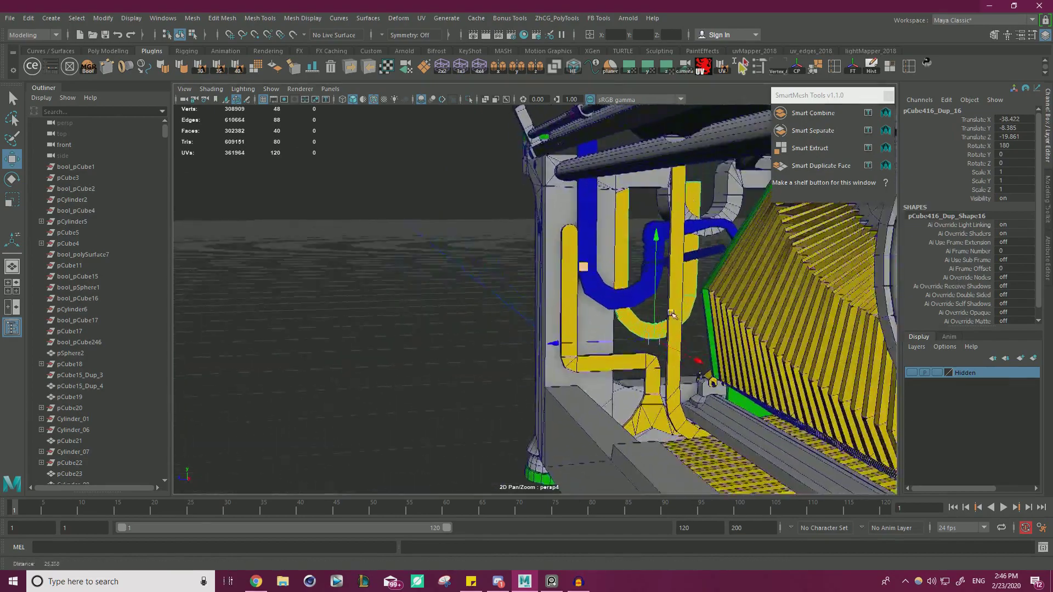
# Isolate the U-shaped bar together with the yellow bent bar in the viewport
pyautogui.keyDown('alt'); pyautogui.moveTo(692, 333); pyautogui.dragTo(631, 302, button='middle'); pyautogui.keyUp('alt')
pyautogui.keyDown('alt'); pyautogui.moveTo(631, 302); pyautogui.dragTo(631, 351); pyautogui.keyUp('alt')
pyautogui.keyDown('alt'); pyautogui.moveTo(630, 351); pyautogui.dragTo(482, 312, button='right'); pyautogui.keyUp('alt')
pyautogui.keyDown('alt'); pyautogui.moveTo(483, 313); pyautogui.dragTo(496, 230, button='middle'); pyautogui.keyUp('alt')
pyautogui.keyDown('alt'); pyautogui.moveTo(527, 313); pyautogui.dragTo(571, 246); pyautogui.keyUp('alt')
pyautogui.keyDown('alt'); pyautogui.moveTo(535, 257); pyautogui.dragTo(554, 272, button='right'); pyautogui.keyUp('alt')
pyautogui.keyDown('alt'); pyautogui.moveTo(554, 272); pyautogui.dragTo(571, 287, button='middle'); pyautogui.keyUp('alt')
pyautogui.keyDown('shift'); pyautogui.click(421, 284); pyautogui.keyUp('shift')
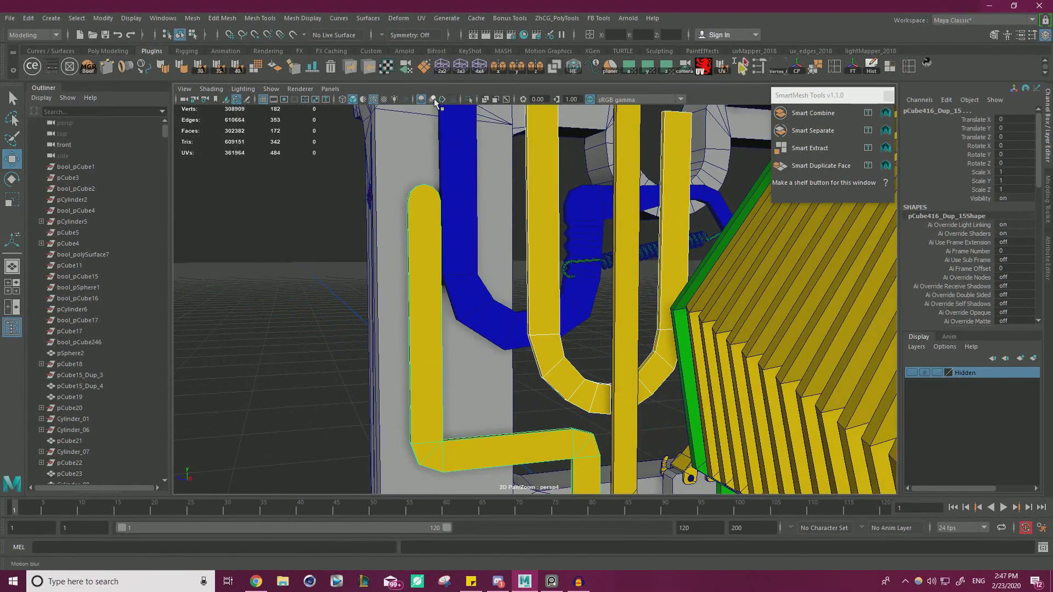
pyautogui.click(468, 99)
# Snap the U-shaped bar's pivot to the outer corner vertex where its arm meets the bend
pyautogui.scroll(-2, 467, 221)
pyautogui.click(540, 246)
pyautogui.keyDown('alt'); pyautogui.moveTo(543, 249); pyautogui.dragTo(571, 298); pyautogui.keyUp('alt')
pyautogui.press('d')
pyautogui.press('v')
pyautogui.moveTo(606, 387); pyautogui.dragTo(517, 336)
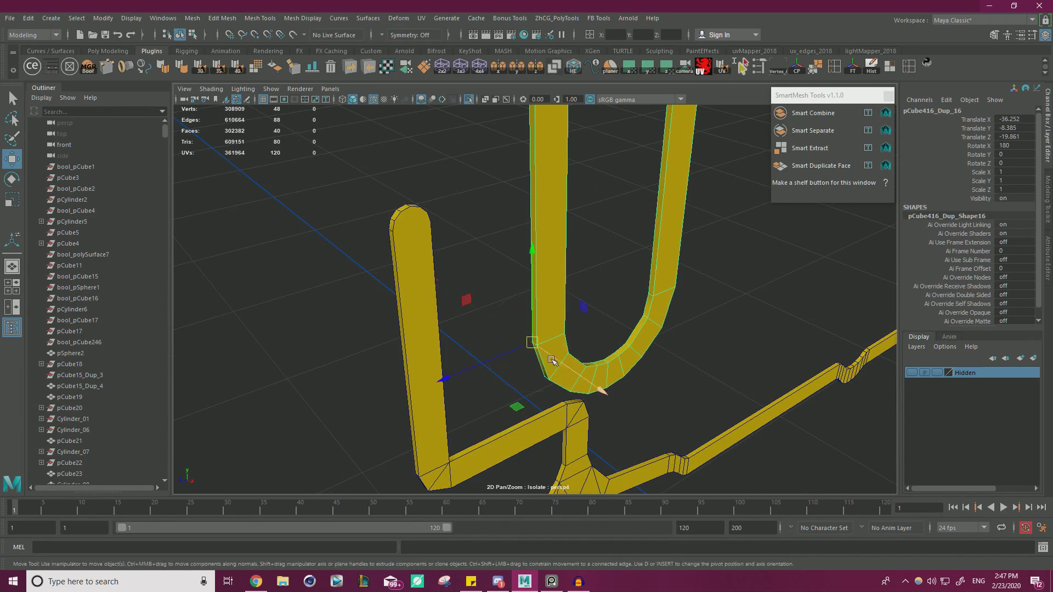
# Move the U-shaped bar next to the bent bar's upright arm, at about X -37.013 and Z -17.153
pyautogui.moveTo(455, 312)
pyautogui.keyDown('alt'); pyautogui.mouseDown()
pyautogui.moveTo(501, 353)
pyautogui.moveTo(570, 352)
pyautogui.moveTo(479, 388)
pyautogui.moveTo(462, 329)
pyautogui.moveTo(448, 324)
pyautogui.mouseUp(); pyautogui.keyUp('alt')
pyautogui.moveTo(421, 255); pyautogui.dragTo(410, 308)
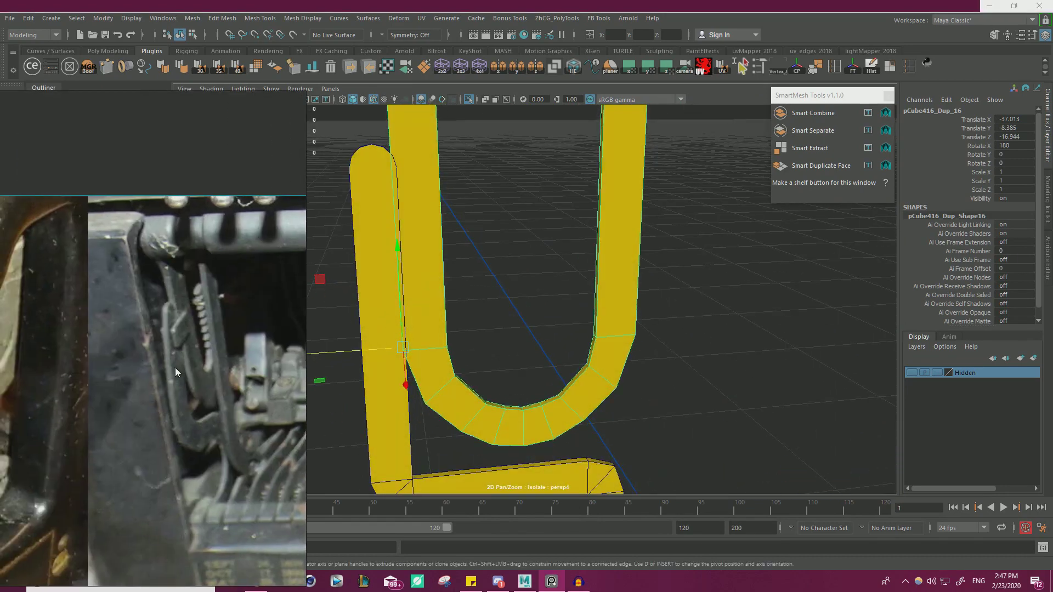
pyautogui.moveTo(325, 359); pyautogui.dragTo(339, 349)
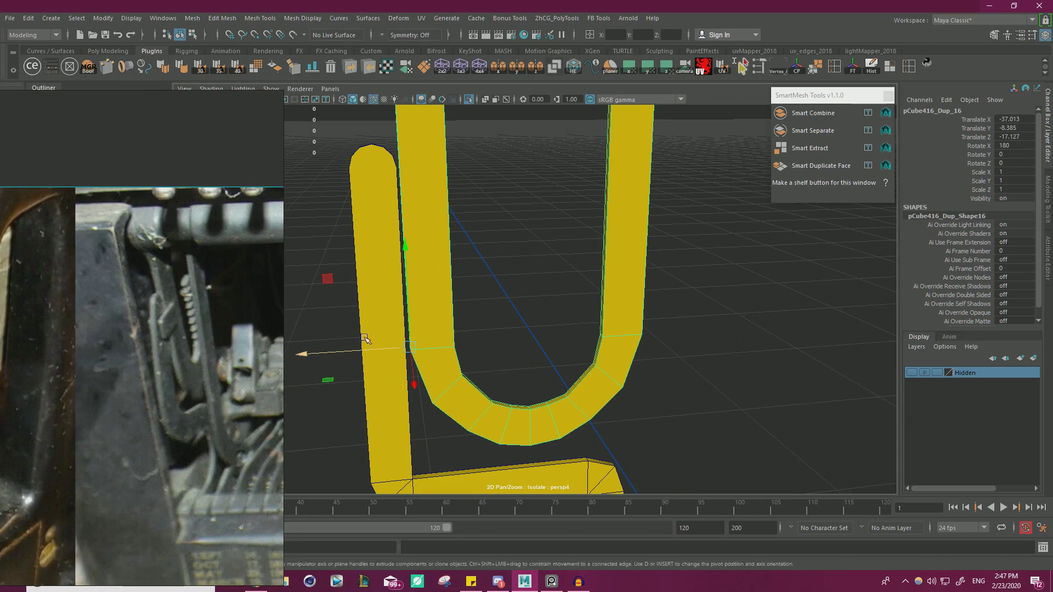
pyautogui.keyDown('alt'); pyautogui.moveTo(364, 341); pyautogui.dragTo(388, 322); pyautogui.keyUp('alt')
pyautogui.keyDown('alt'); pyautogui.moveTo(387, 322); pyautogui.dragTo(391, 324, button='middle'); pyautogui.keyUp('alt')
pyautogui.moveTo(393, 340); pyautogui.dragTo(394, 339)
# Snap the U-shaped bar's outer bend vertices in line with the arm's top vertices to straighten its outer edge
pyautogui.moveTo(461, 320); pyautogui.dragTo(407, 266, button='right')
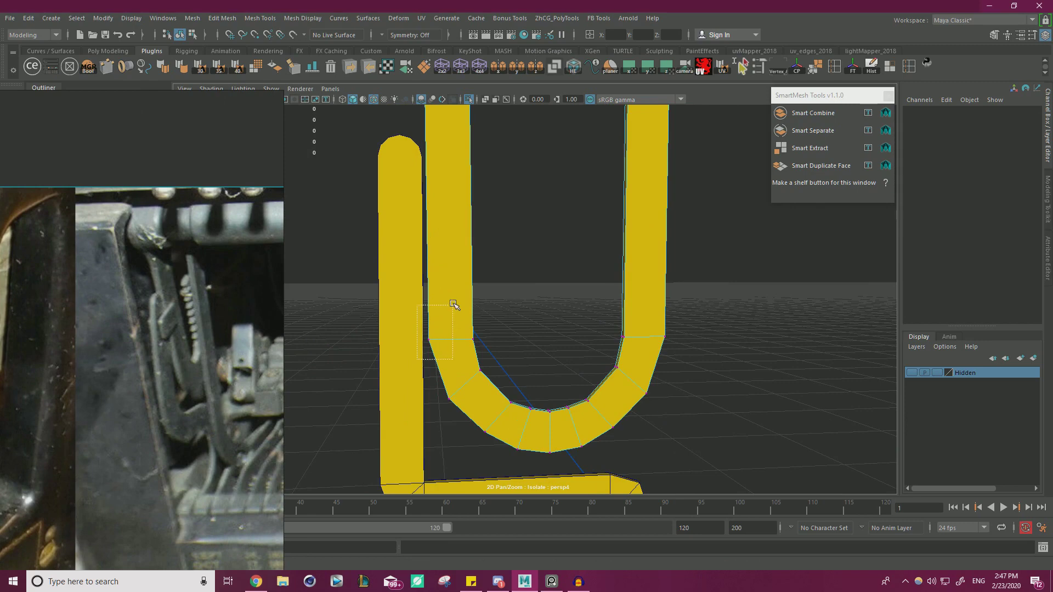
pyautogui.moveTo(453, 305); pyautogui.dragTo(453, 305)
pyautogui.scroll(-3, 423, 324)
pyautogui.press('v')
pyautogui.moveTo(432, 366); pyautogui.dragTo(469, 142)
pyautogui.moveTo(488, 288); pyautogui.dragTo(533, 240, button='right')
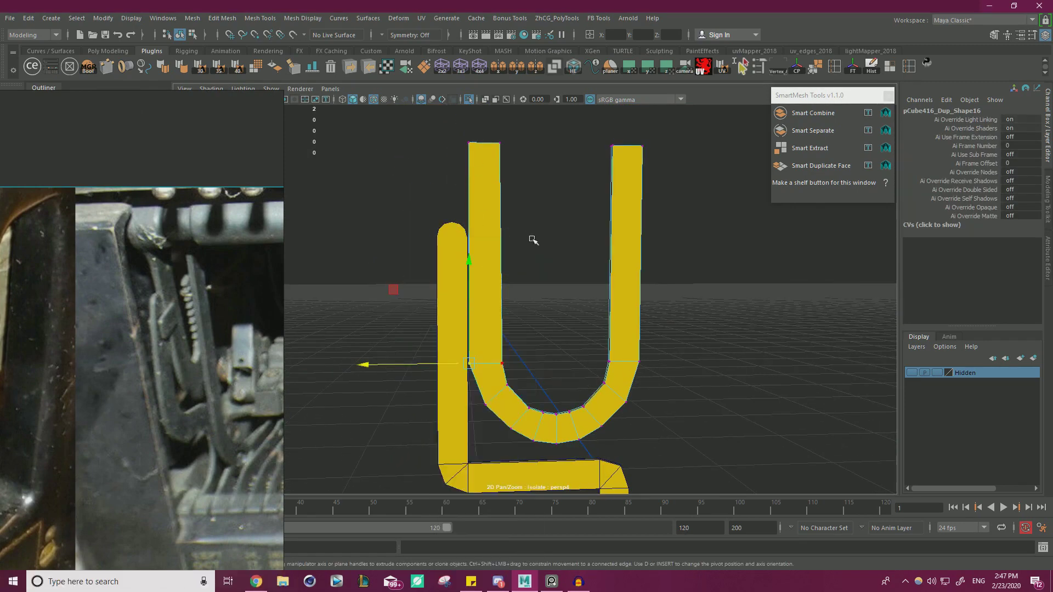
# Nudge the U-shaped bar to about Y -8.67 and Z -17.214, leaving a narrow gap beside the upright arm
pyautogui.scroll(5, 561, 357)
pyautogui.keyDown('alt'); pyautogui.moveTo(561, 357); pyautogui.dragTo(586, 335, button='middle'); pyautogui.keyUp('alt')
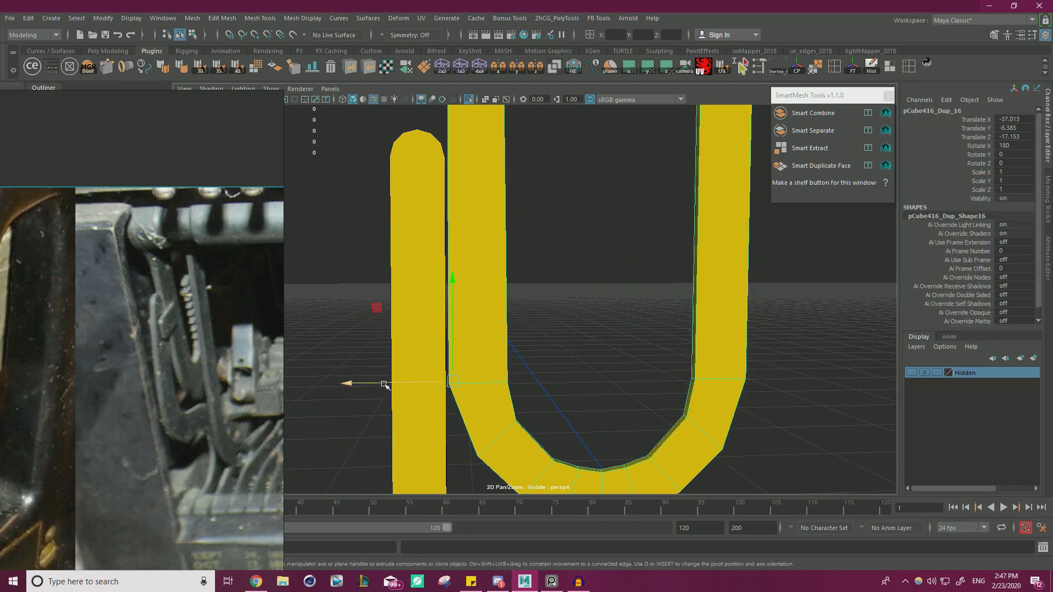
pyautogui.keyDown('alt'); pyautogui.moveTo(411, 383); pyautogui.dragTo(480, 313); pyautogui.keyUp('alt')
pyautogui.scroll(-1, 469, 364)
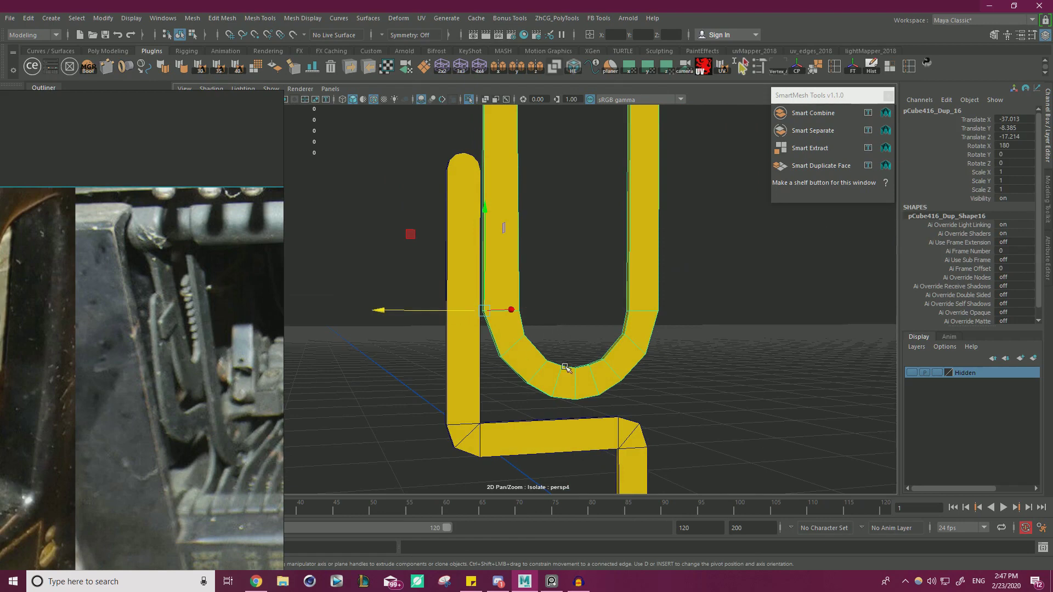
pyautogui.moveTo(484, 213); pyautogui.dragTo(483, 224)
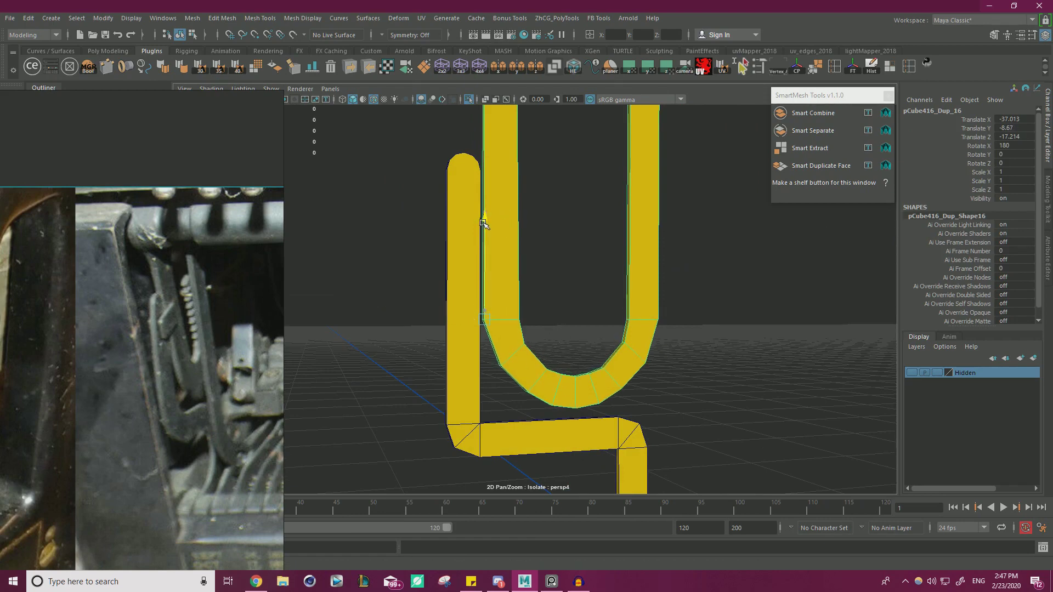
# Turn off isolation and raise the top end vertices of the U-shaped bar's outer arm to the blue lever's upper end
pyautogui.keyDown('alt'); pyautogui.moveTo(538, 286); pyautogui.dragTo(541, 425, button='middle'); pyautogui.keyUp('alt')
pyautogui.scroll(-2, 541, 425)
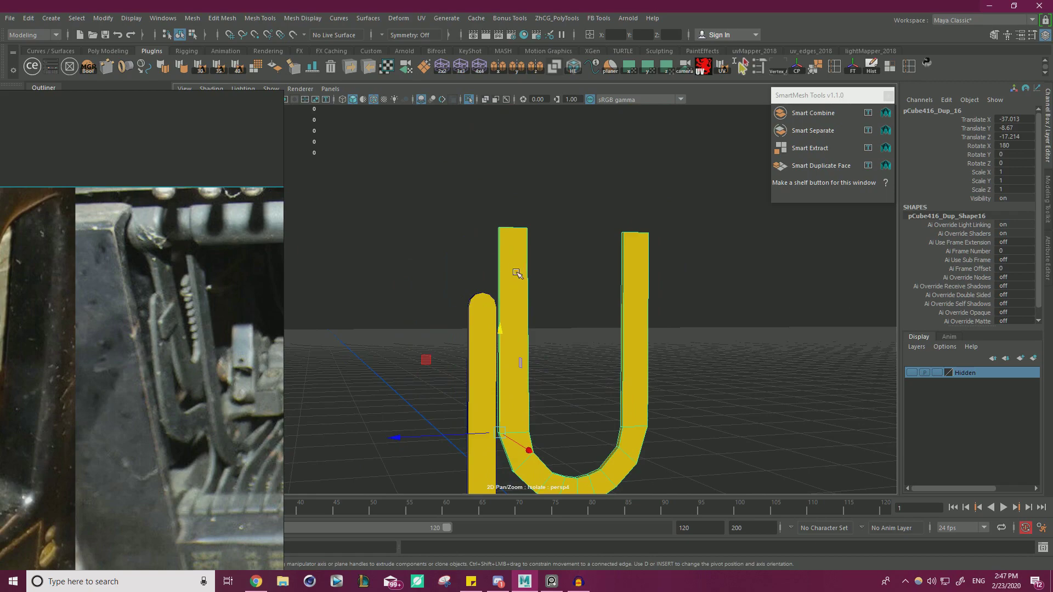
pyautogui.moveTo(513, 250); pyautogui.dragTo(560, 245, button='right')
pyautogui.click(468, 99)
pyautogui.scroll(5, 583, 294)
pyautogui.scroll(2, 583, 293)
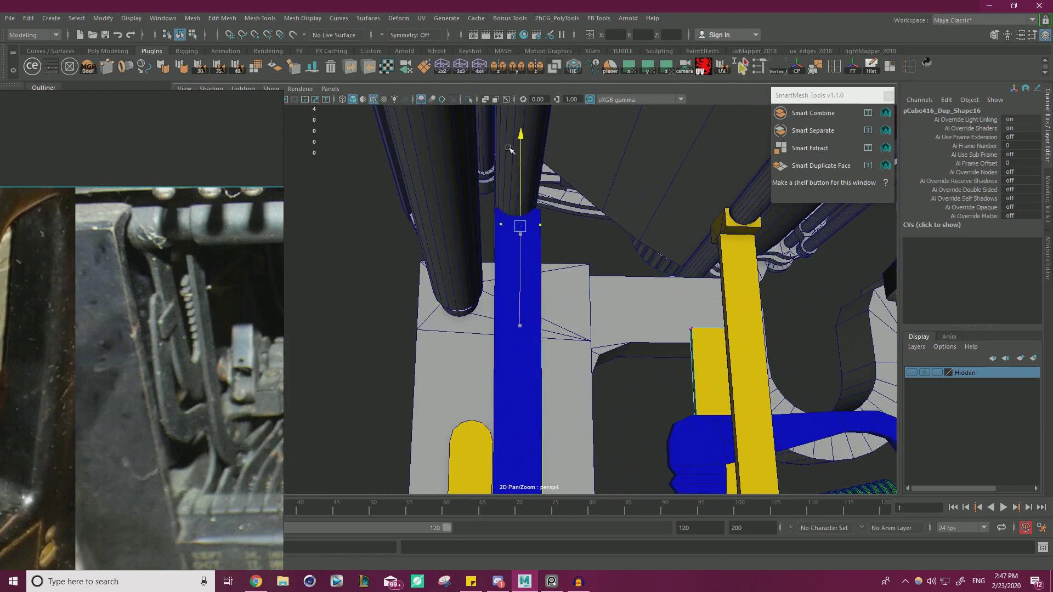
pyautogui.scroll(-5, 522, 259)
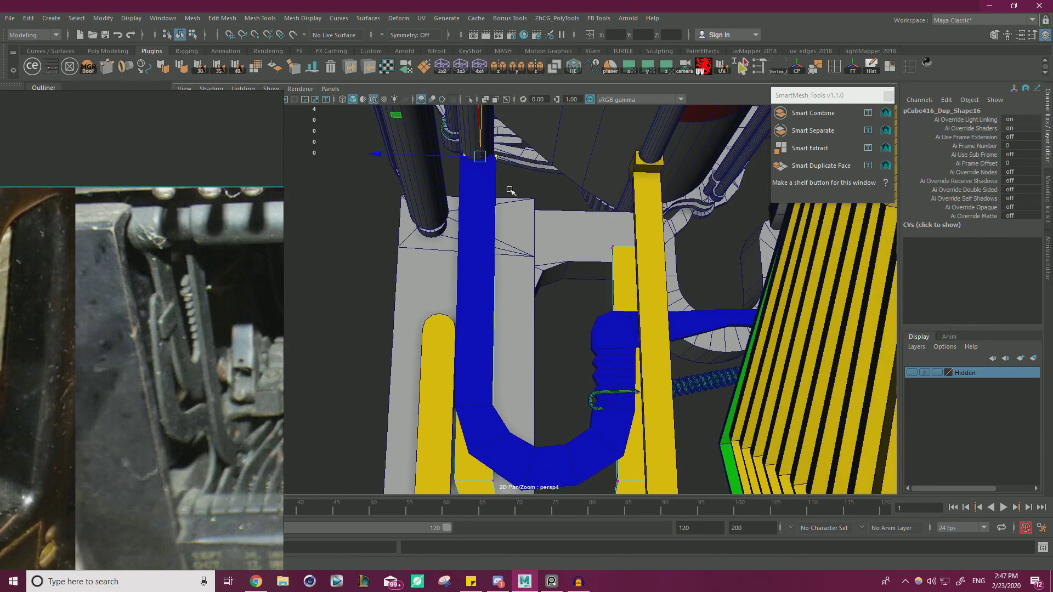
# Select the curved bend vertices of the U-shaped bar and raise them closer beneath the blue lever's bend
pyautogui.keyDown('alt'); pyautogui.moveTo(465, 269); pyautogui.dragTo(453, 182, button='middle'); pyautogui.keyUp('alt')
pyautogui.keyDown('alt'); pyautogui.moveTo(521, 263); pyautogui.dragTo(529, 239); pyautogui.keyUp('alt')
pyautogui.keyDown('alt'); pyautogui.moveTo(547, 304); pyautogui.dragTo(535, 259, button='middle'); pyautogui.keyUp('alt')
pyautogui.moveTo(383, 435); pyautogui.dragTo(644, 231)
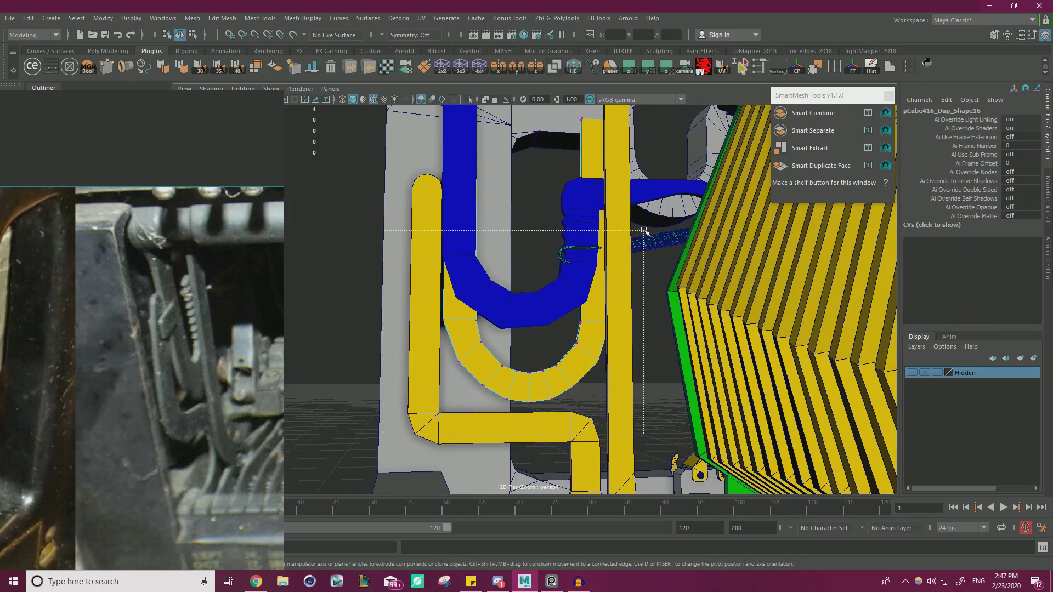
pyautogui.moveTo(527, 292); pyautogui.dragTo(431, 437)
pyautogui.press('4')
pyautogui.moveTo(661, 108); pyautogui.dragTo(662, 107)
pyautogui.moveTo(444, 287); pyautogui.dragTo(446, 285)
pyautogui.press('5')
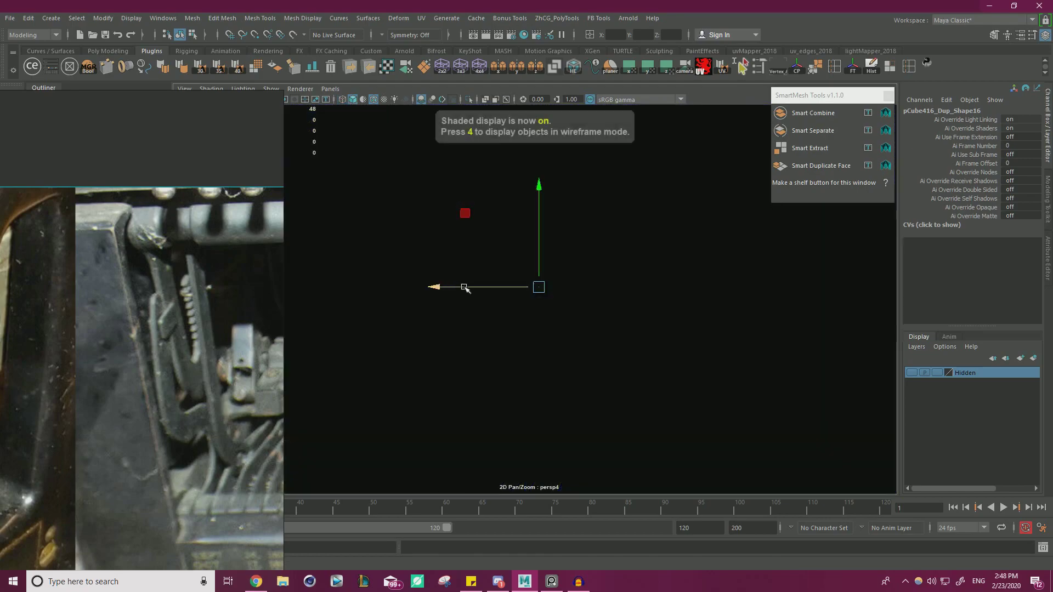
pyautogui.press('4')
pyautogui.press('5')
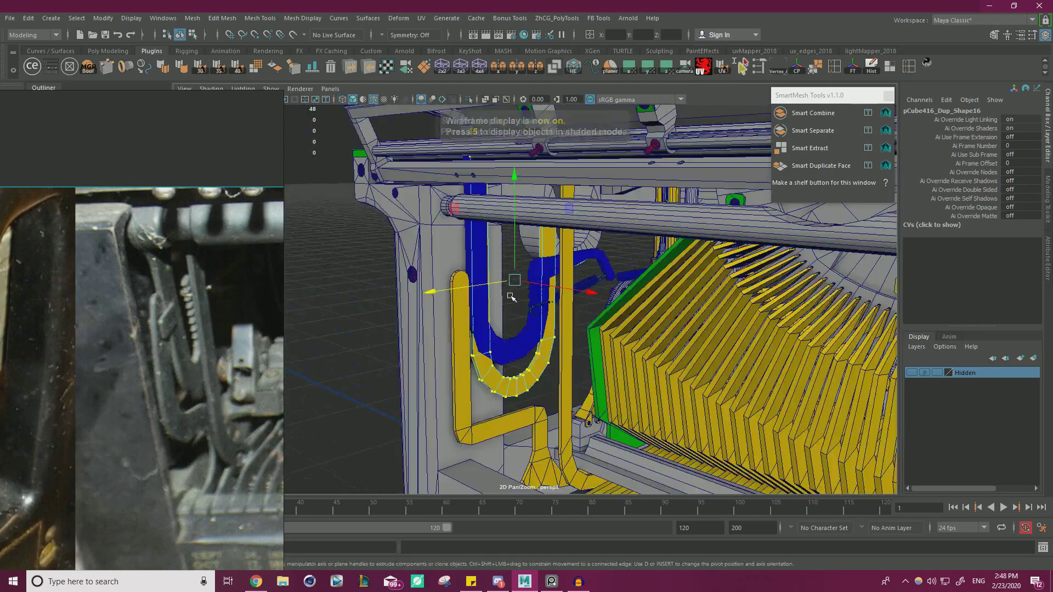
# Lower the top end vertices of the U-shaped bar's shorter arm behind the blue lever's corner, and return to object selection
pyautogui.keyDown('alt'); pyautogui.moveTo(563, 277); pyautogui.dragTo(599, 332); pyautogui.keyUp('alt')
pyautogui.keyDown('alt'); pyautogui.moveTo(581, 229); pyautogui.dragTo(657, 267); pyautogui.keyUp('alt')
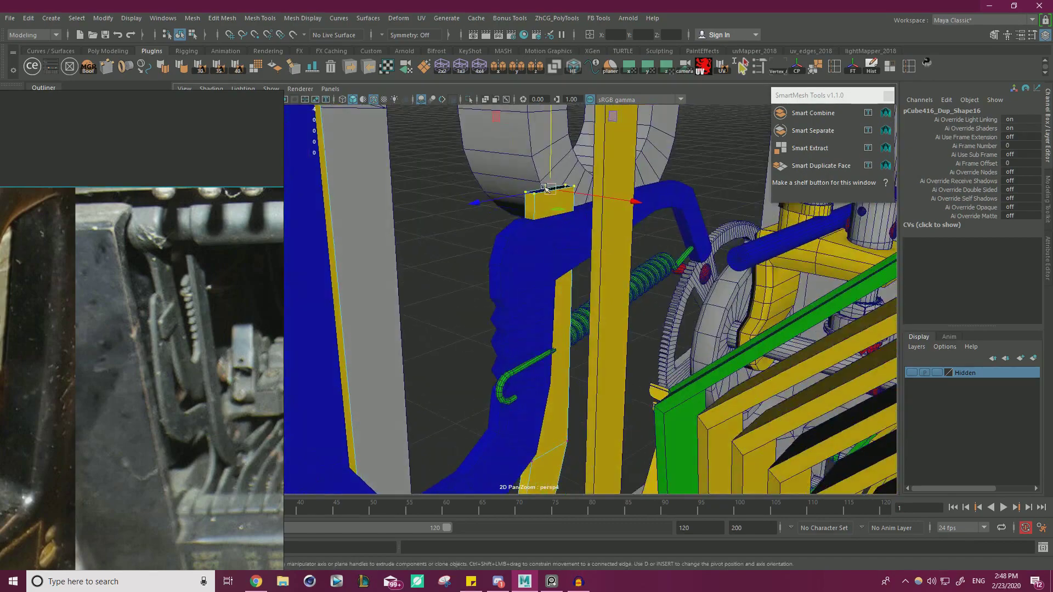
pyautogui.moveTo(550, 167); pyautogui.dragTo(521, 216)
pyautogui.moveTo(495, 228); pyautogui.dragTo(540, 212, button='right')
pyautogui.keyDown('alt'); pyautogui.moveTo(521, 278); pyautogui.dragTo(503, 221); pyautogui.keyUp('alt')
pyautogui.keyDown('alt'); pyautogui.moveTo(503, 221); pyautogui.dragTo(545, 249, button='right'); pyautogui.keyUp('alt')
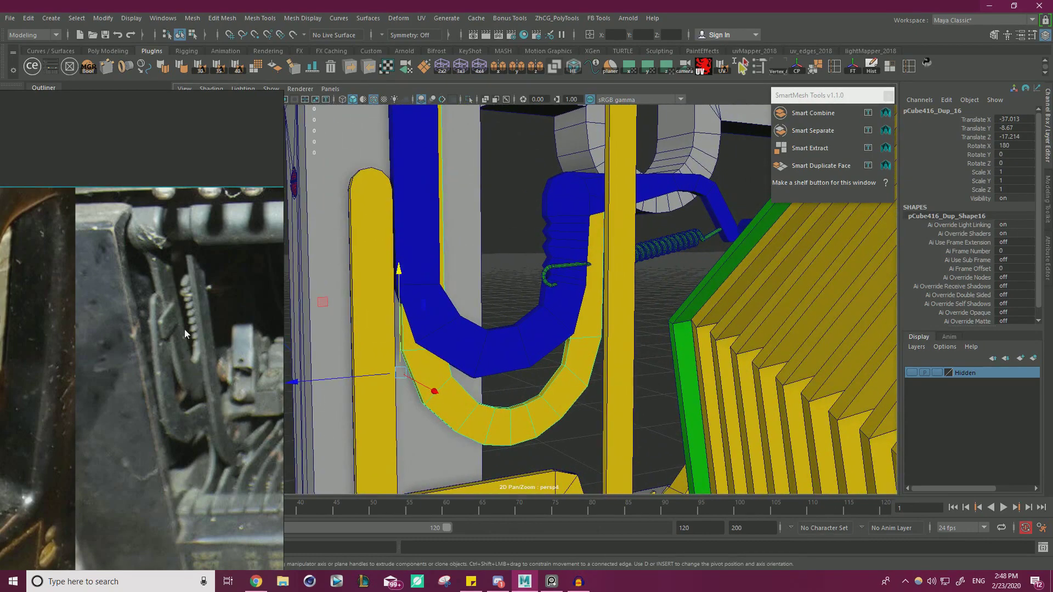
# Compare the U-shaped bar with its surroundings and the reference photo, and leave it isolated
pyautogui.keyDown('alt'); pyautogui.moveTo(502, 283); pyautogui.dragTo(472, 264); pyautogui.keyUp('alt')
pyautogui.click(469, 99)
pyautogui.keyDown('alt'); pyautogui.moveTo(531, 230); pyautogui.dragTo(560, 212); pyautogui.keyUp('alt')
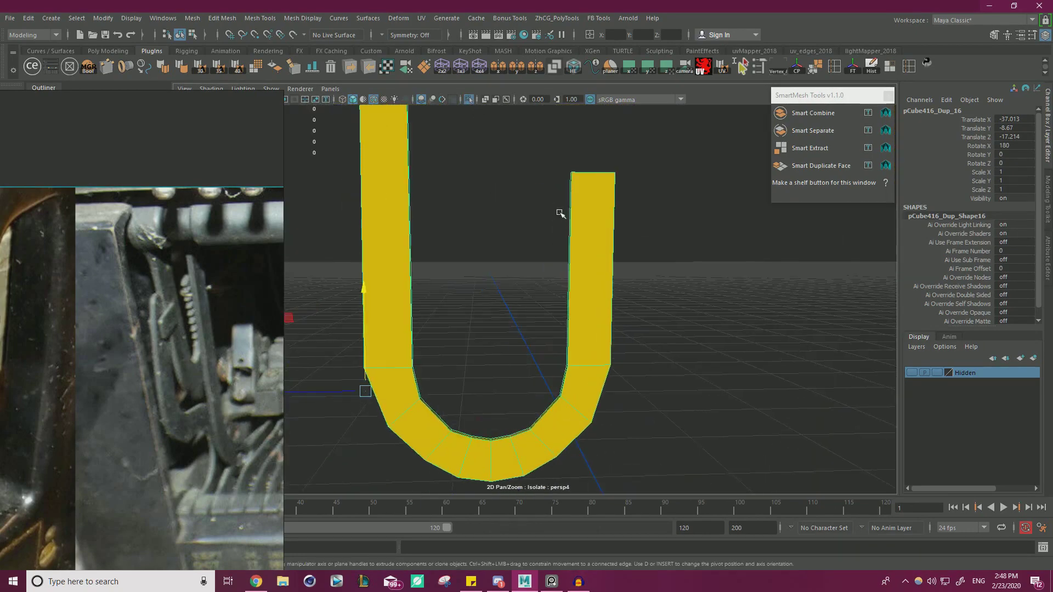
pyautogui.keyDown('alt'); pyautogui.moveTo(561, 213); pyautogui.dragTo(522, 278, button='middle'); pyautogui.keyUp('alt')
pyautogui.click(468, 100)
pyautogui.keyDown('alt'); pyautogui.moveTo(516, 175); pyautogui.dragTo(516, 202); pyautogui.keyUp('alt')
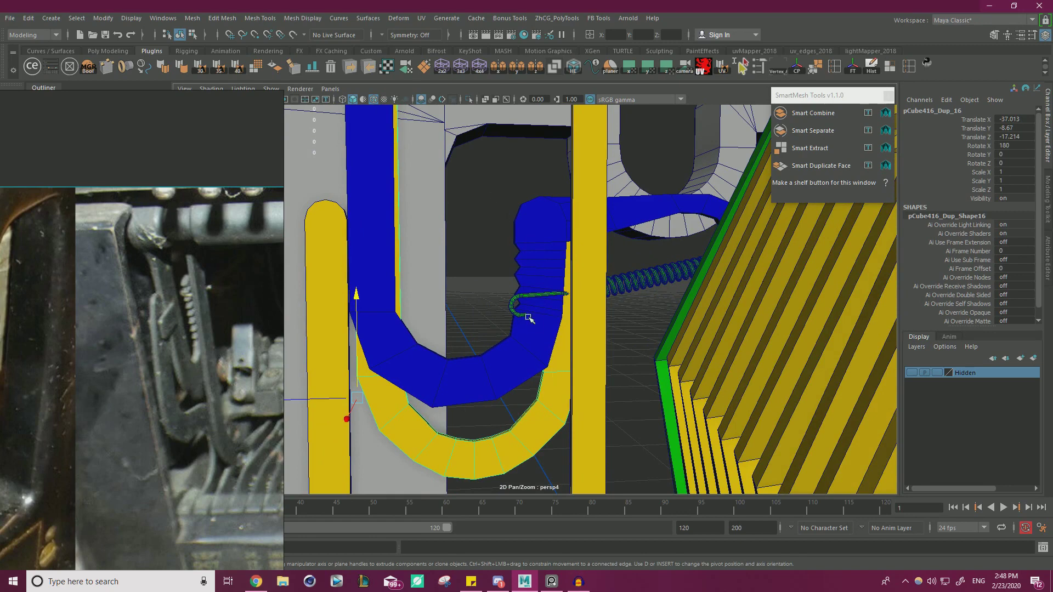
pyautogui.click(469, 100)
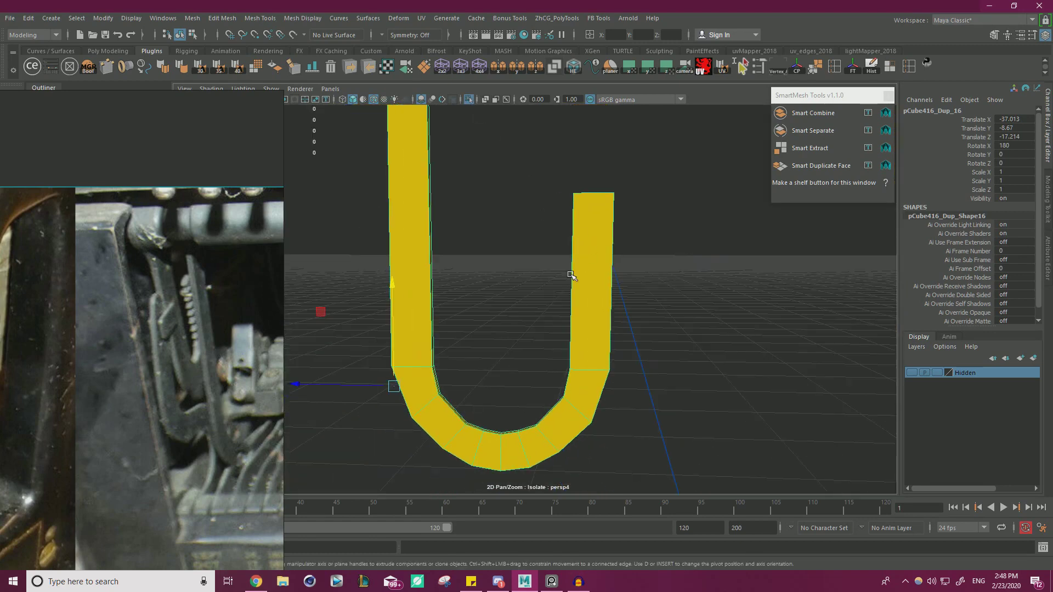
pyautogui.keyDown('alt'); pyautogui.moveTo(596, 287); pyautogui.dragTo(603, 278); pyautogui.keyUp('alt')
pyautogui.keyDown('alt'); pyautogui.moveTo(603, 279); pyautogui.dragTo(602, 303, button='right'); pyautogui.keyUp('alt')
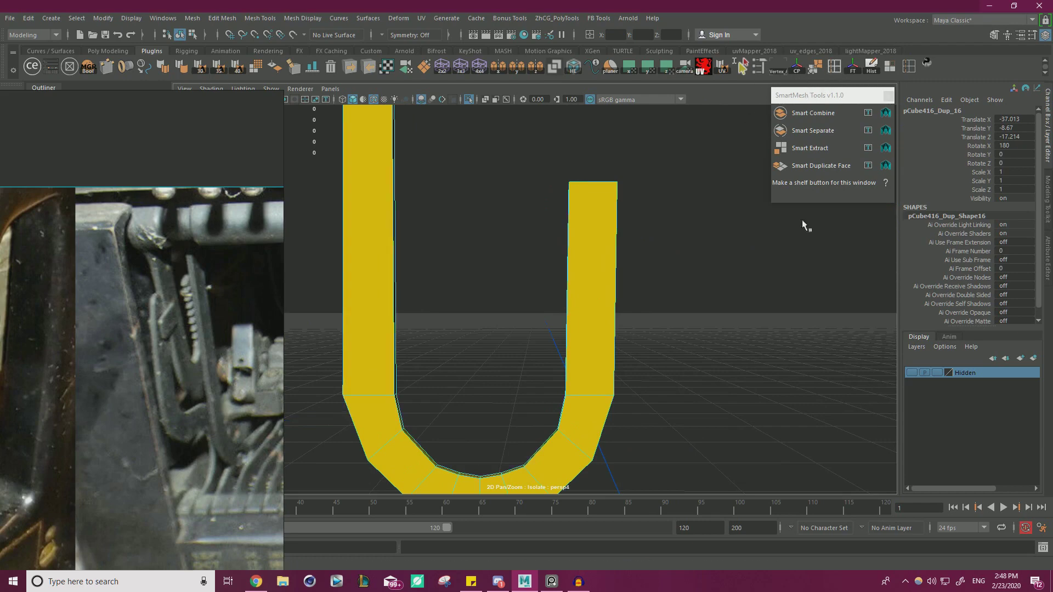
# Try inserting five evenly spaced edge loops along the shorter arm of the U-shaped bar
pyautogui.moveTo(808, 202); pyautogui.dragTo(773, 197)
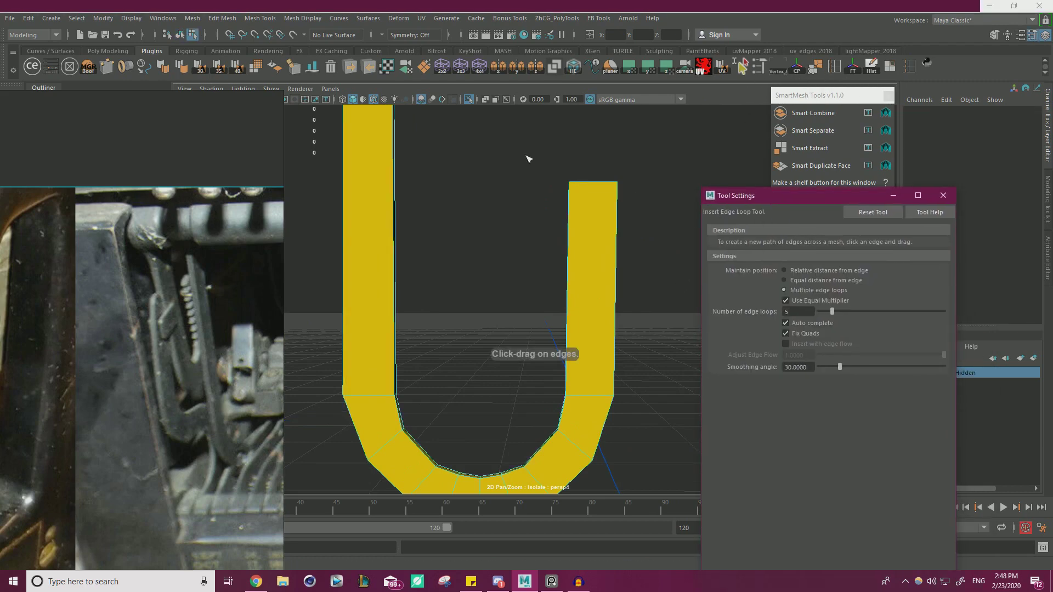
pyautogui.click(218, 20)
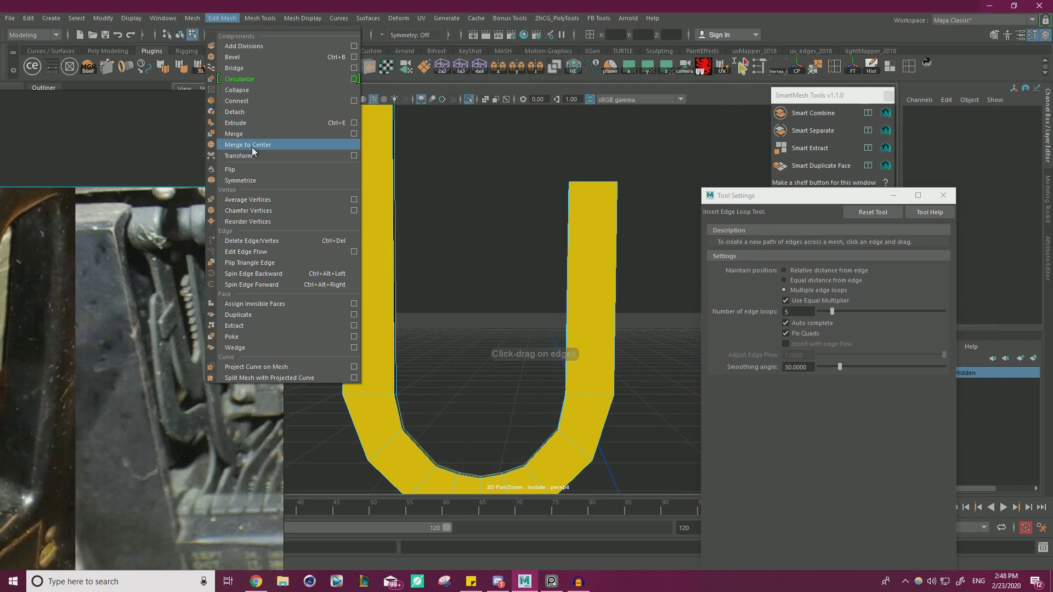
pyautogui.click(262, 18)
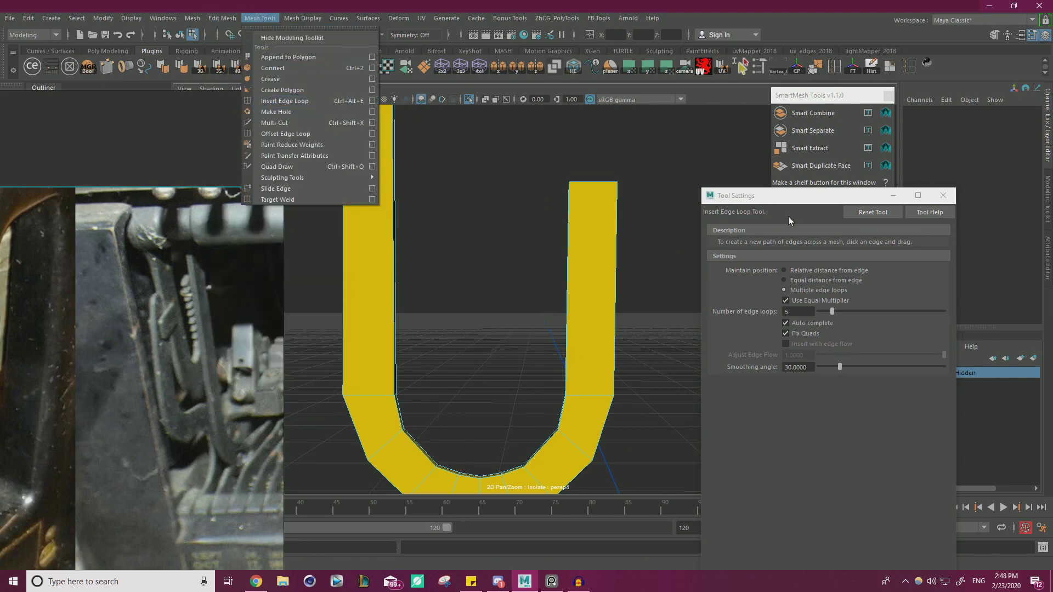
pyautogui.click(372, 101)
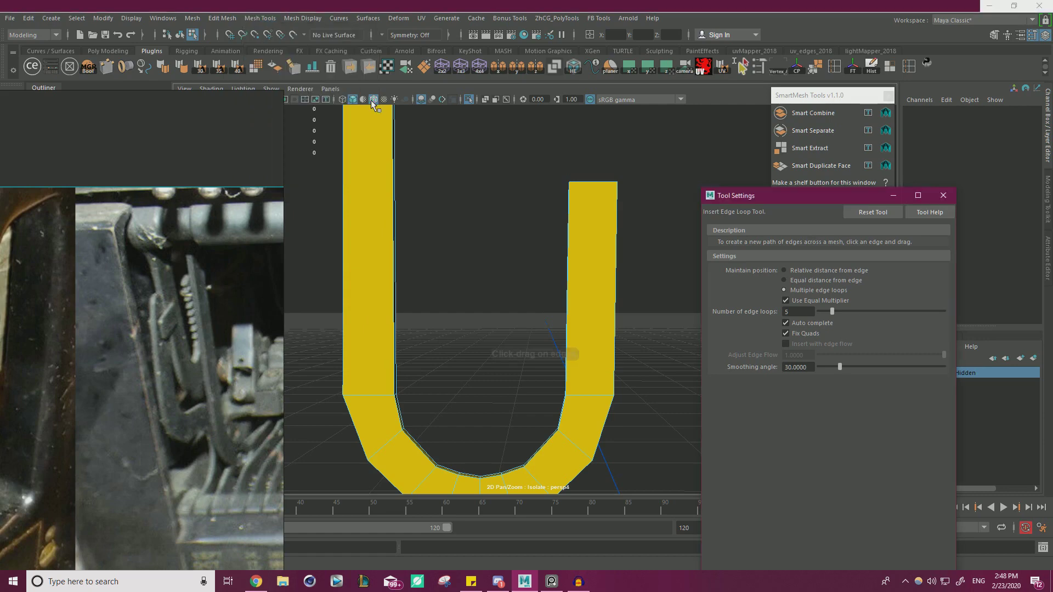
pyautogui.click(571, 275)
pyautogui.keyDown('alt'); pyautogui.moveTo(571, 274); pyautogui.dragTo(552, 216); pyautogui.keyUp('alt')
pyautogui.keyDown('alt'); pyautogui.moveTo(636, 264); pyautogui.dragTo(519, 277); pyautogui.keyUp('alt')
pyautogui.keyDown('alt'); pyautogui.moveTo(519, 278); pyautogui.dragTo(650, 288, button='right'); pyautogui.keyUp('alt')
# Undo the five edge loops and insert 14 evenly spaced ones along the shorter arm instead
pyautogui.hotkey('ctrl', 'z')
pyautogui.moveTo(842, 314); pyautogui.dragTo(847, 310)
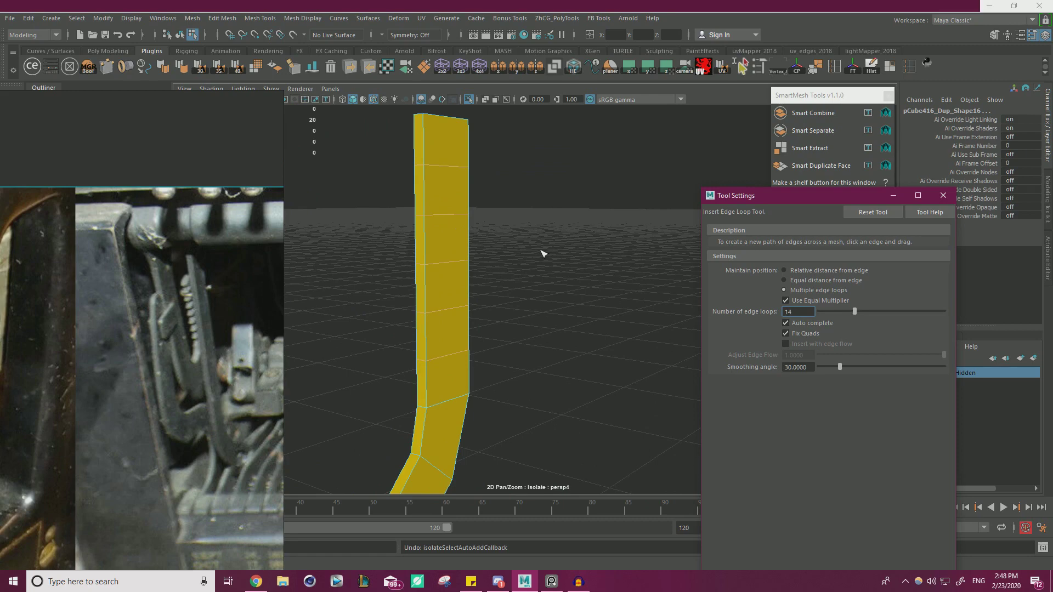
pyautogui.hotkey('ctrl', 'z')
pyautogui.click(427, 242)
pyautogui.keyDown('alt'); pyautogui.moveTo(486, 258); pyautogui.dragTo(444, 260); pyautogui.keyUp('alt')
pyautogui.keyDown('alt'); pyautogui.moveTo(444, 259); pyautogui.dragTo(539, 312, button='right'); pyautogui.keyUp('alt')
pyautogui.press('w')
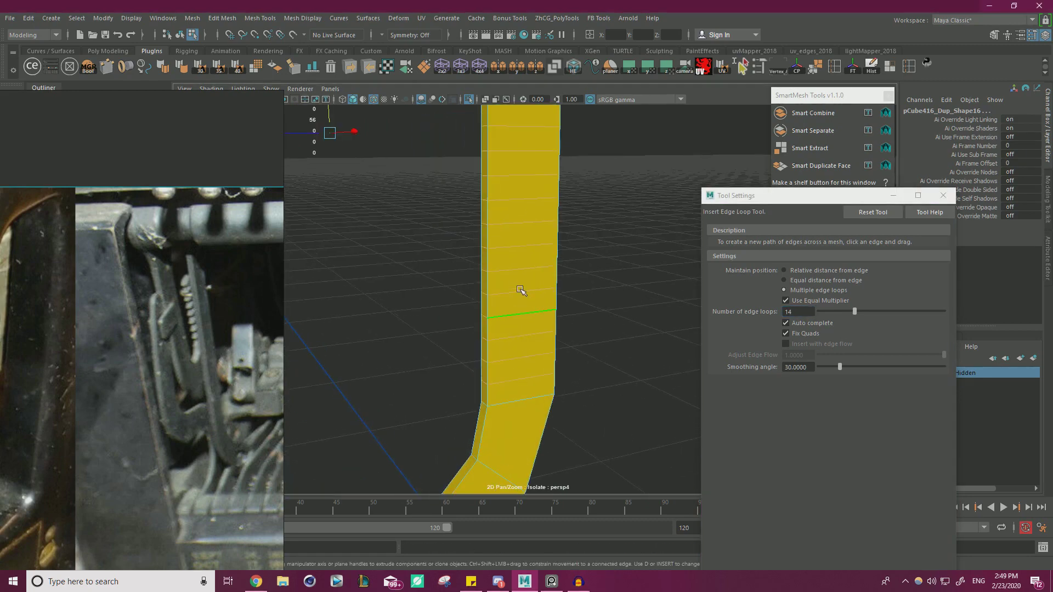
# Try forming teeth by moving every second short edge on the shorter arm's inner side along Z toward the longer arm
pyautogui.click(481, 382)
pyautogui.keyDown('alt'); pyautogui.moveTo(484, 386); pyautogui.dragTo(551, 287, button='middle'); pyautogui.keyUp('alt')
pyautogui.keyDown('alt'); pyautogui.moveTo(551, 287); pyautogui.dragTo(609, 282, button='right'); pyautogui.keyUp('alt')
pyautogui.moveTo(437, 267); pyautogui.dragTo(463, 226, button='right')
pyautogui.click(466, 294)
pyautogui.click(509, 355)
pyautogui.keyDown('alt'); pyautogui.moveTo(462, 226); pyautogui.dragTo(490, 387, button='middle'); pyautogui.keyUp('alt')
pyautogui.click(540, 165)
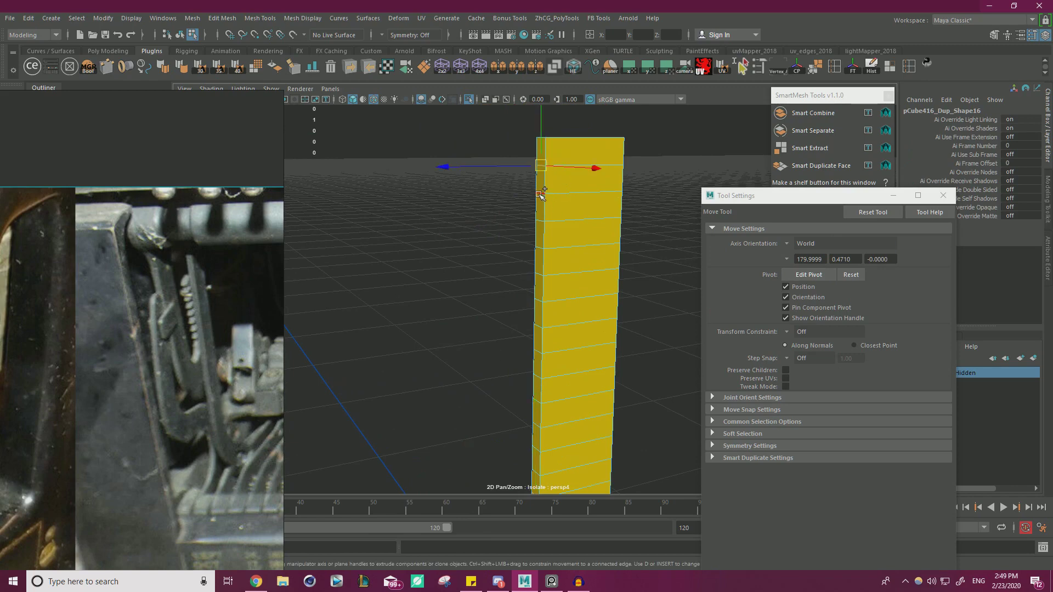
pyautogui.keyDown('shift'); pyautogui.click(540, 222); pyautogui.keyUp('shift')
pyautogui.keyDown('shift'); pyautogui.click(540, 272); pyautogui.keyUp('shift')
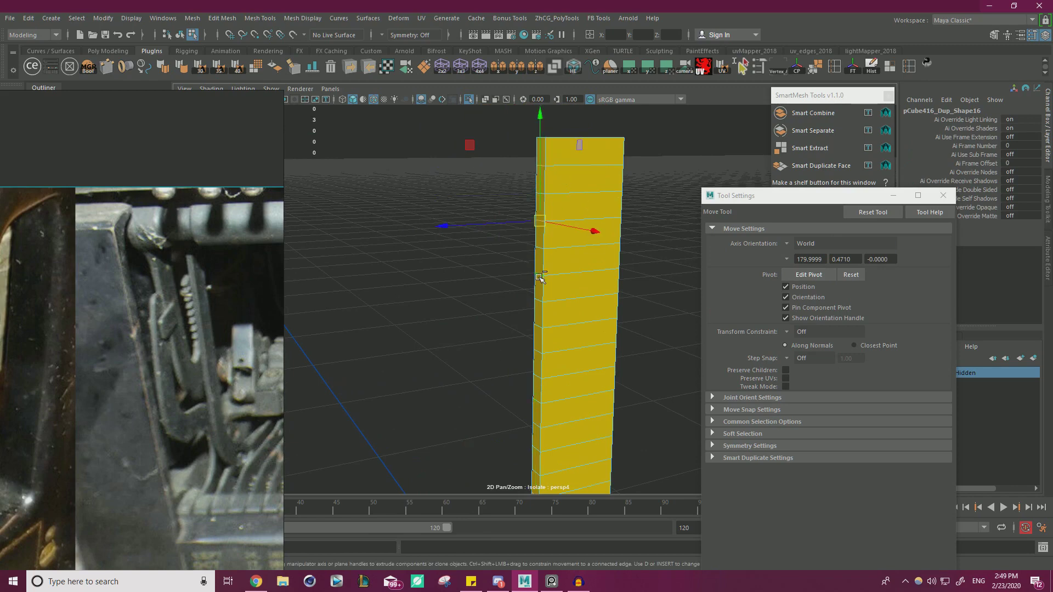
pyautogui.keyDown('shift'); pyautogui.click(536, 326); pyautogui.keyUp('shift')
pyautogui.keyDown('alt'); pyautogui.moveTo(554, 353); pyautogui.dragTo(560, 310, button='middle'); pyautogui.keyUp('alt')
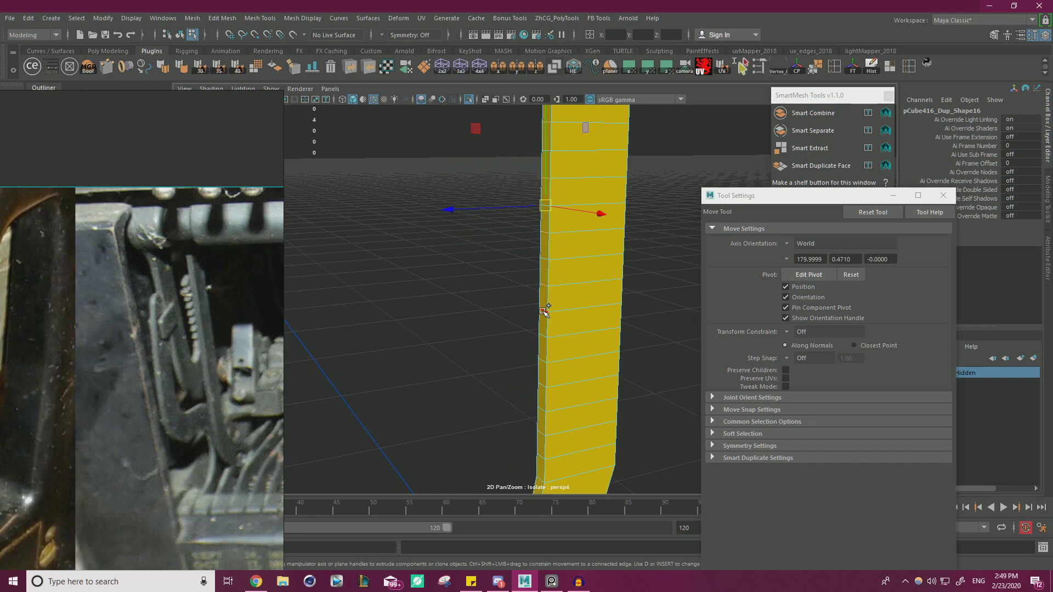
pyautogui.keyDown('shift'); pyautogui.click(541, 344); pyautogui.keyUp('shift')
pyautogui.keyDown('shift'); pyautogui.click(541, 404); pyautogui.keyUp('shift')
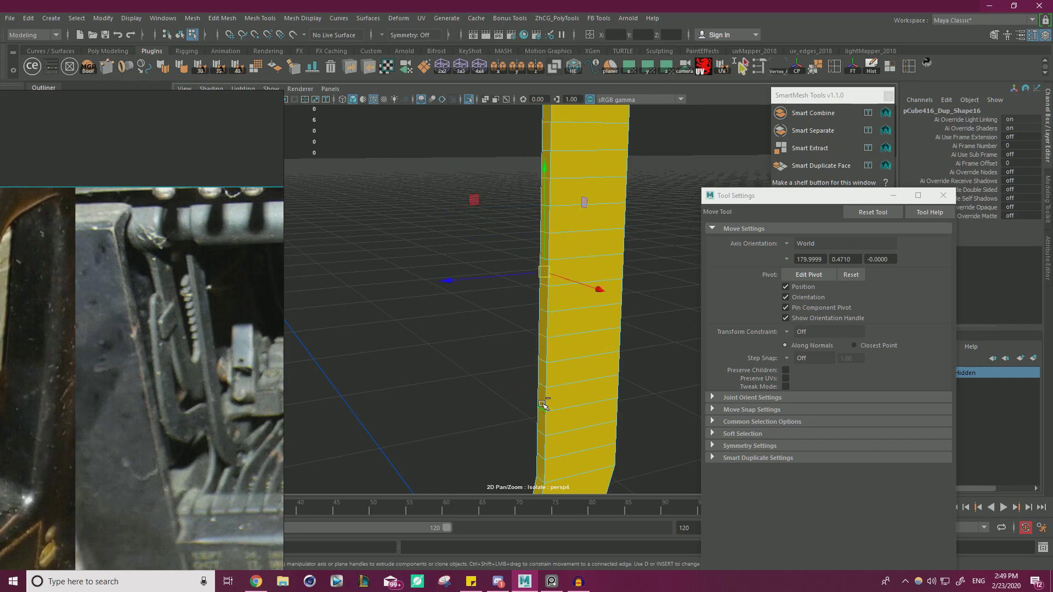
pyautogui.keyDown('alt'); pyautogui.moveTo(541, 404); pyautogui.dragTo(567, 364); pyautogui.keyUp('alt')
pyautogui.keyDown('shift'); pyautogui.click(546, 422); pyautogui.keyUp('shift')
pyautogui.moveTo(455, 257); pyautogui.dragTo(439, 260)
pyautogui.keyDown('alt'); pyautogui.moveTo(503, 272); pyautogui.dragTo(443, 280, button='right'); pyautogui.keyUp('alt')
pyautogui.keyDown('alt'); pyautogui.moveTo(444, 282); pyautogui.dragTo(477, 282); pyautogui.keyUp('alt')
# Undo the tooth shaping and the 14 edge loops on the shorter arm, and close the tool settings
pyautogui.hotkey('ctrl', 'z')
pyautogui.hotkey('ctrl', 'z')
pyautogui.hotkey('ctrl', 'z')
pyautogui.hotkey('ctrl', 'z')
pyautogui.hotkey('ctrl', 'z')
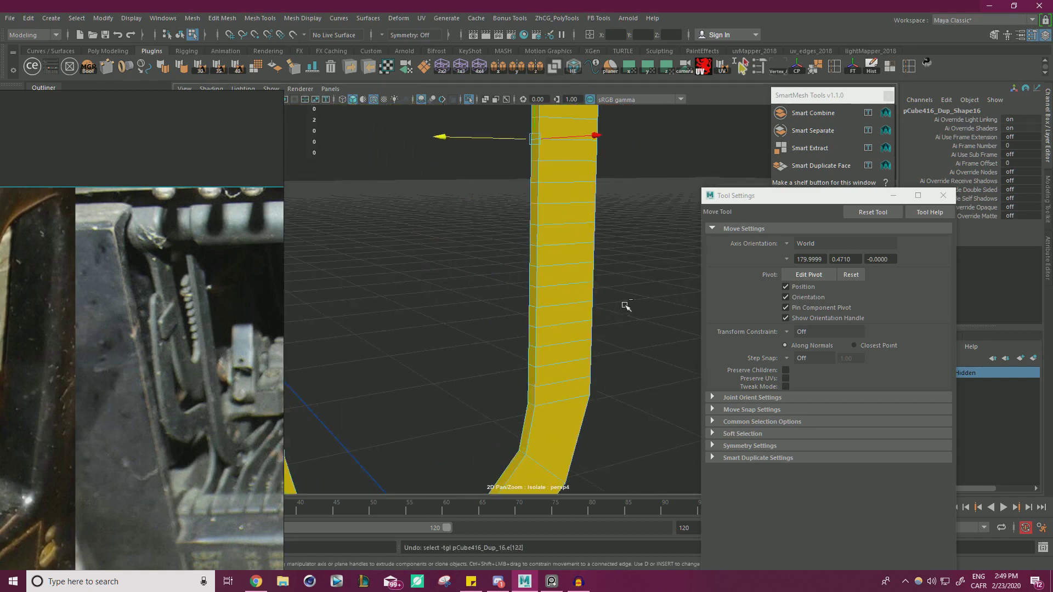
pyautogui.click(785, 318)
pyautogui.hotkey('ctrl', 'z')
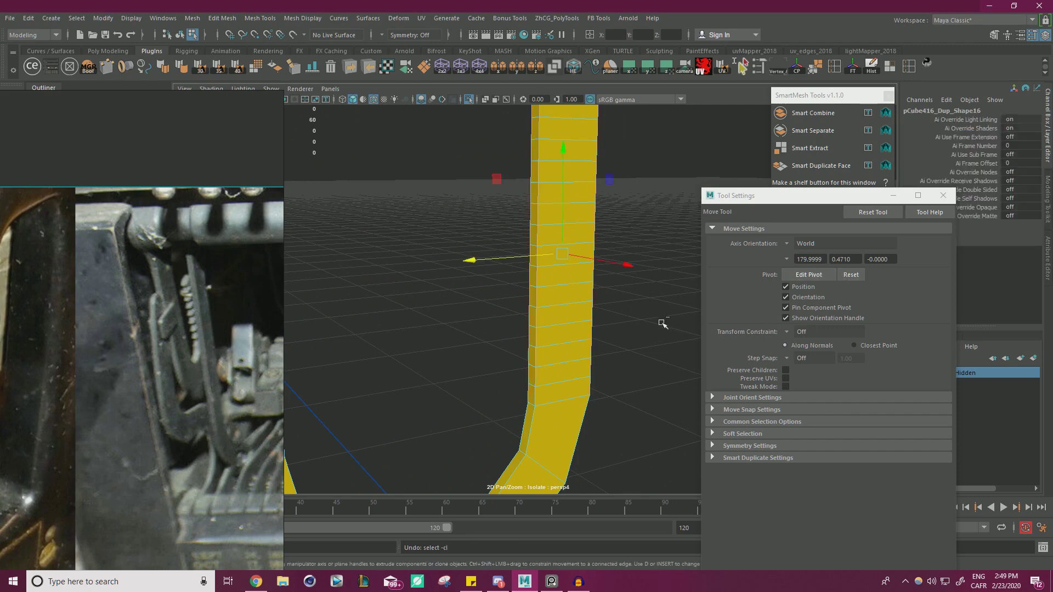
pyautogui.hotkey('ctrl', 'z')
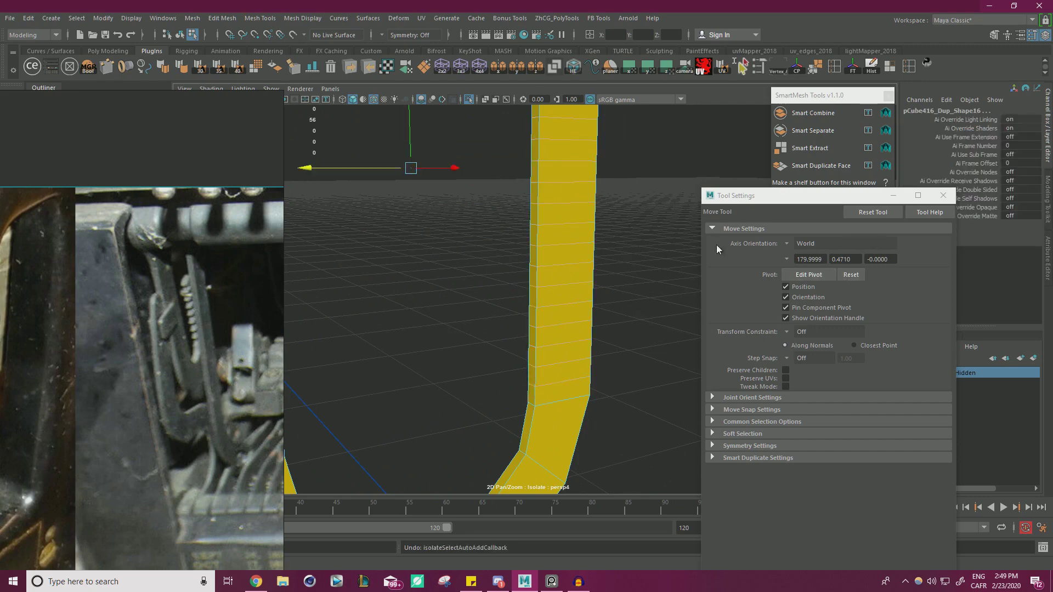
pyautogui.hotkey('ctrl', 'z')
pyautogui.click(943, 195)
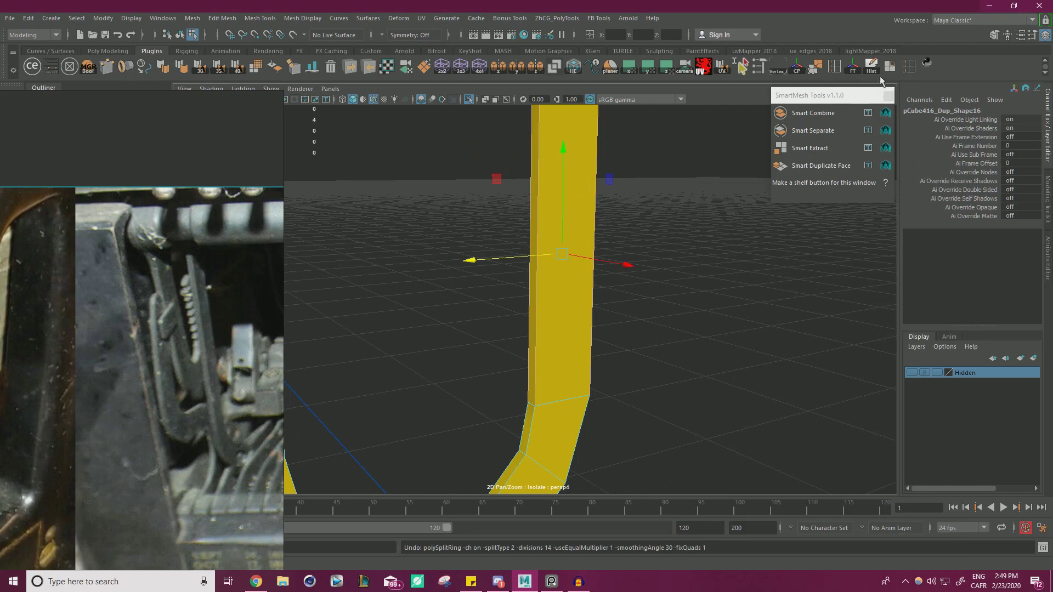
# Insert 21 evenly spaced edge loops along the shorter arm using the Insert Edge Loop tool
pyautogui.doubleClick(910, 67)
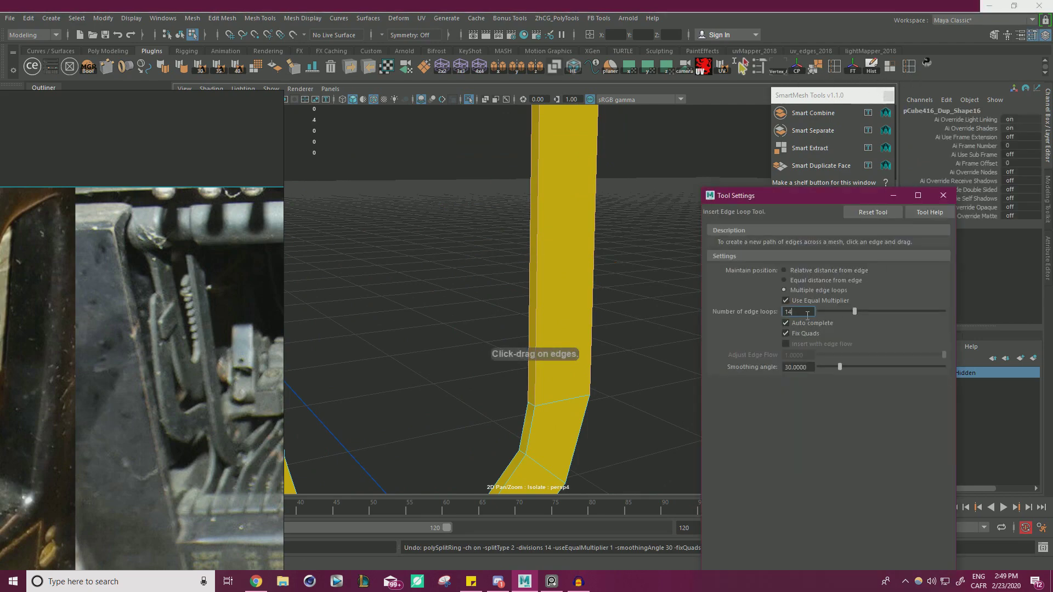
pyautogui.moveTo(858, 311); pyautogui.dragTo(863, 310)
pyautogui.keyDown('alt'); pyautogui.moveTo(561, 404); pyautogui.dragTo(538, 169, button='right'); pyautogui.keyUp('alt')
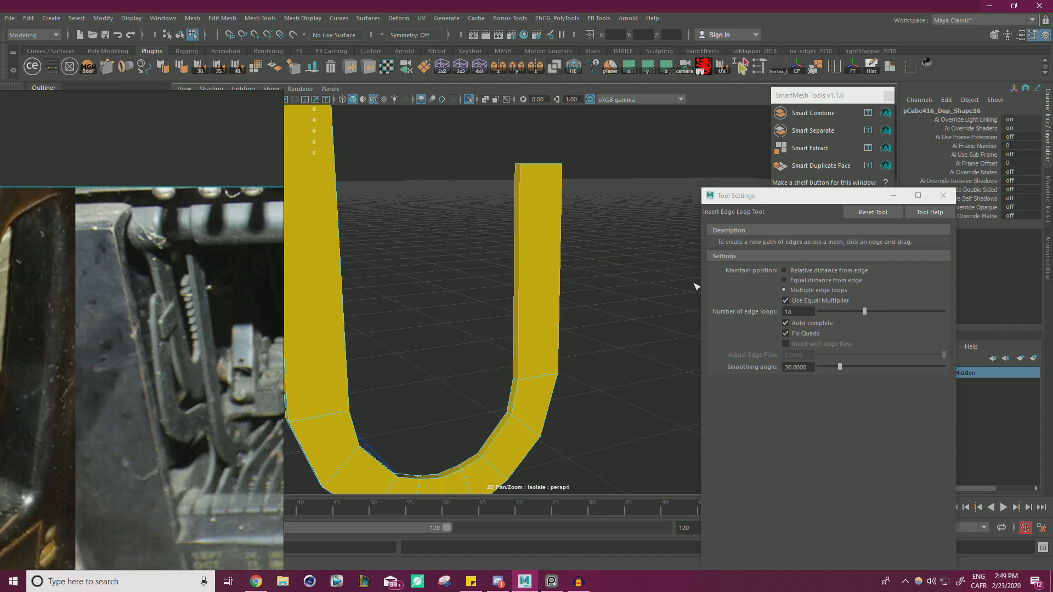
pyautogui.click(867, 311)
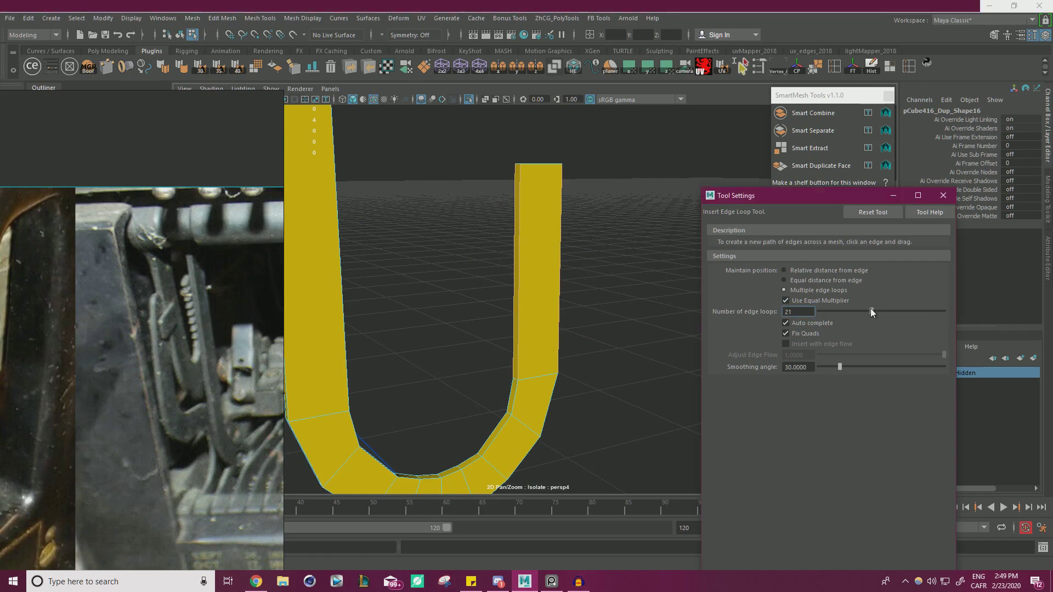
pyautogui.click(519, 263)
pyautogui.press('w')
# Select 11 alternating short edges on the shorter arm's inner side and move them along Z toward the longer arm to form teeth
pyautogui.scroll(3, 569, 327)
pyautogui.keyDown('ctrl'); pyautogui.moveTo(554, 292); pyautogui.dragTo(491, 249, button='right'); pyautogui.keyUp('ctrl')
pyautogui.click(516, 350)
pyautogui.keyDown('alt'); pyautogui.moveTo(537, 137); pyautogui.dragTo(545, 294, button='middle'); pyautogui.keyUp('alt')
pyautogui.click(531, 177)
pyautogui.keyDown('shift'); pyautogui.click(531, 212); pyautogui.keyUp('shift')
pyautogui.keyDown('shift'); pyautogui.click(529, 251); pyautogui.keyUp('shift')
pyautogui.keyDown('shift'); pyautogui.click(531, 274); pyautogui.keyUp('shift')
pyautogui.keyDown('shift'); pyautogui.click(529, 307); pyautogui.keyUp('shift')
pyautogui.keyDown('shift'); pyautogui.click(531, 337); pyautogui.keyUp('shift')
pyautogui.keyDown('alt'); pyautogui.moveTo(564, 343); pyautogui.dragTo(581, 266, button='middle'); pyautogui.keyUp('alt')
pyautogui.keyDown('alt'); pyautogui.moveTo(580, 267); pyautogui.dragTo(618, 291, button='right'); pyautogui.keyUp('alt')
pyautogui.keyDown('alt'); pyautogui.moveTo(618, 291); pyautogui.dragTo(568, 278, button='middle'); pyautogui.keyUp('alt')
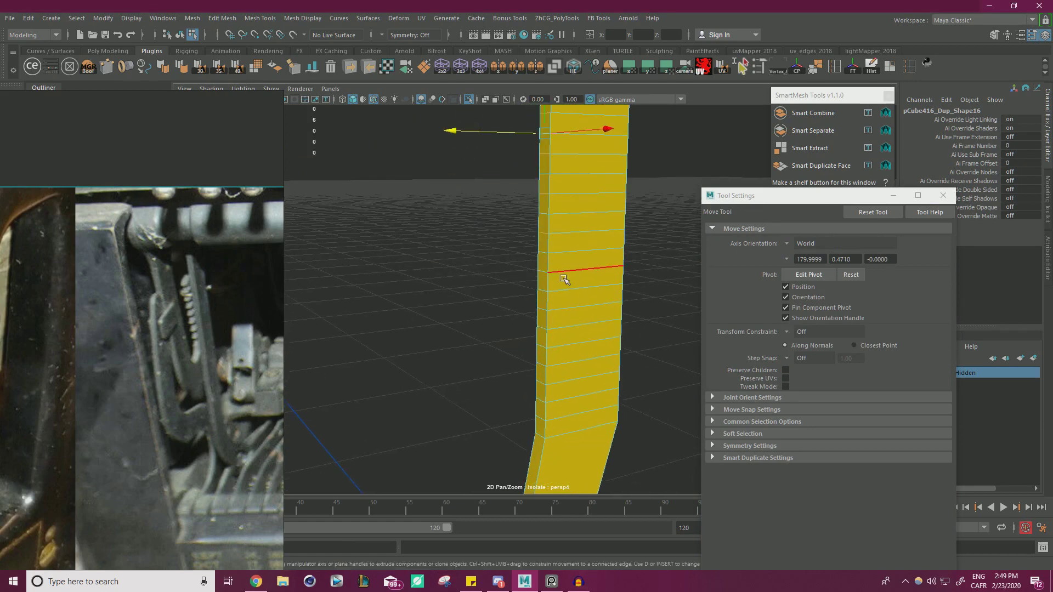
pyautogui.keyDown('shift'); pyautogui.click(545, 272); pyautogui.keyUp('shift')
pyautogui.keyDown('shift'); pyautogui.click(543, 310); pyautogui.keyUp('shift')
pyautogui.keyDown('shift'); pyautogui.click(543, 351); pyautogui.keyUp('shift')
pyautogui.keyDown('shift'); pyautogui.click(543, 419); pyautogui.keyUp('shift')
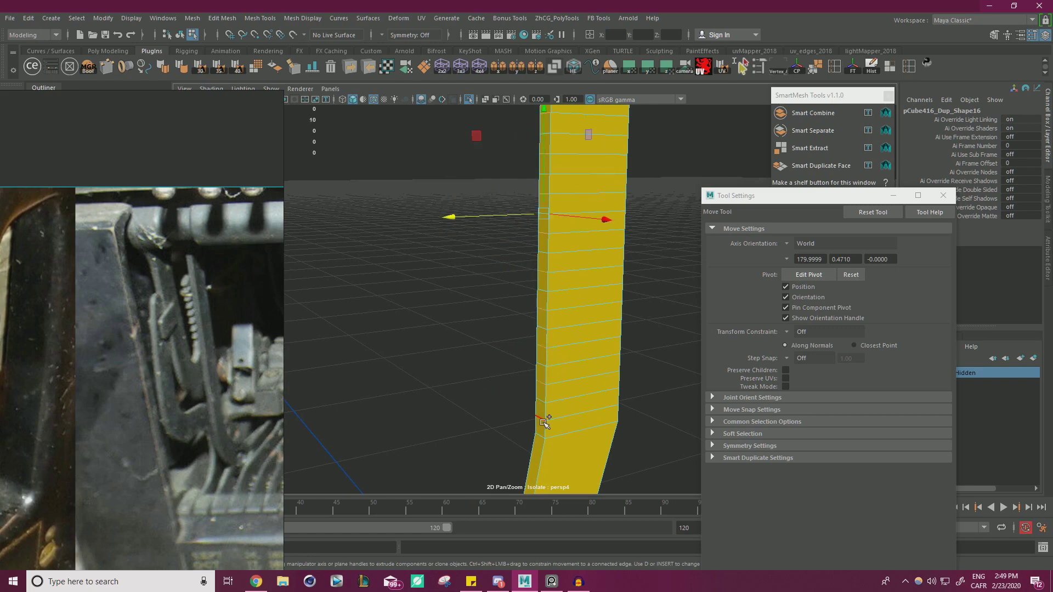
pyautogui.keyDown('shift'); pyautogui.click(541, 418); pyautogui.keyUp('shift')
pyautogui.keyDown('alt'); pyautogui.moveTo(540, 417); pyautogui.dragTo(515, 411); pyautogui.keyUp('alt')
pyautogui.moveTo(495, 250); pyautogui.dragTo(485, 249)
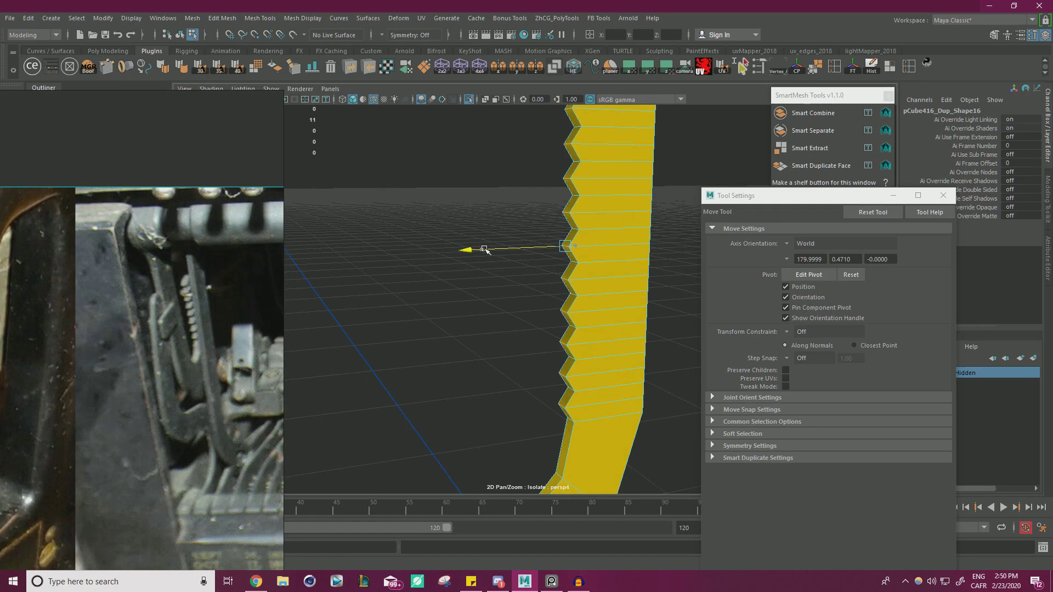
# Check the tooth depth against the reference photo and push the teeth slightly further toward the longer arm
pyautogui.keyDown('alt'); pyautogui.moveTo(461, 294); pyautogui.dragTo(507, 296); pyautogui.keyUp('alt')
pyautogui.scroll(-5, 496, 296)
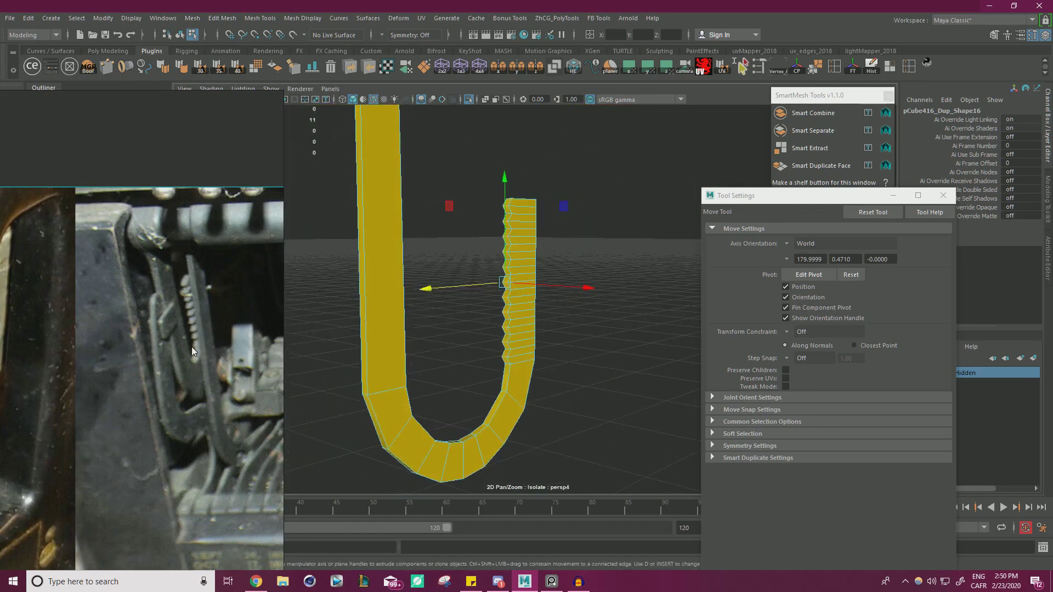
pyautogui.keyDown('alt'); pyautogui.moveTo(564, 331); pyautogui.dragTo(508, 294); pyautogui.keyUp('alt')
pyautogui.keyDown('alt'); pyautogui.moveTo(508, 294); pyautogui.dragTo(484, 291, button='right'); pyautogui.keyUp('alt')
pyautogui.keyDown('alt'); pyautogui.moveTo(510, 294); pyautogui.dragTo(522, 304); pyautogui.keyUp('alt')
pyautogui.keyDown('alt'); pyautogui.moveTo(522, 304); pyautogui.dragTo(509, 296, button='middle'); pyautogui.keyUp('alt')
pyautogui.moveTo(501, 283); pyautogui.dragTo(499, 282)
pyautogui.keyDown('alt'); pyautogui.moveTo(500, 282); pyautogui.dragTo(606, 329); pyautogui.keyUp('alt')
# Select the open border edges at the shorter arm's top end and fill the hole
pyautogui.rightClick(529, 233)
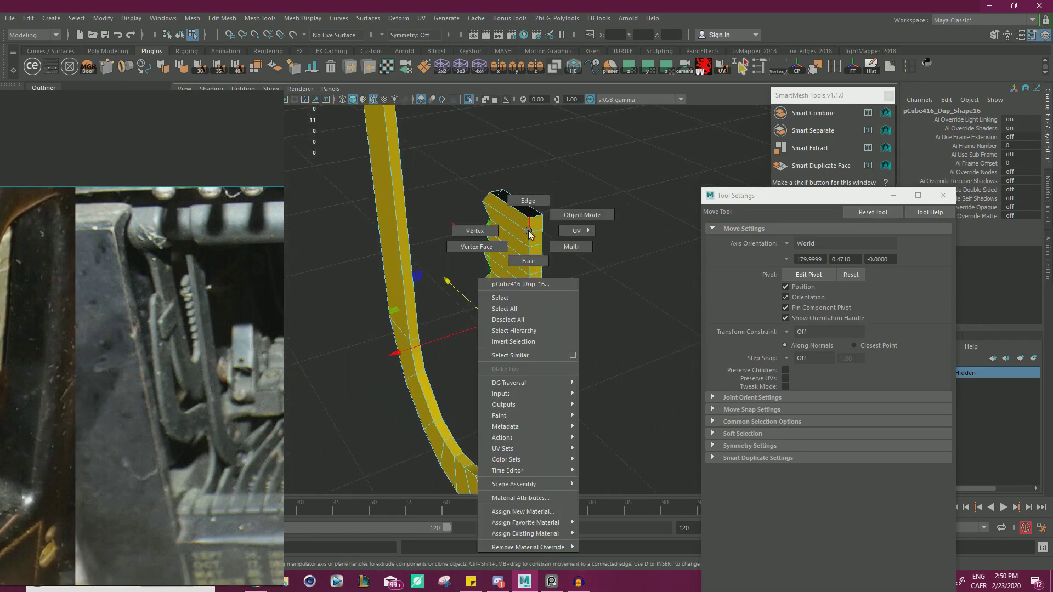
pyautogui.moveTo(528, 231); pyautogui.dragTo(527, 201, button='right')
pyautogui.doubleClick(513, 207)
pyautogui.keyDown('shift'); pyautogui.moveTo(607, 196); pyautogui.dragTo(589, 340, button='right'); pyautogui.keyUp('shift')
# Snap the uppermost loop edges on the shorter arm's smooth back side up onto its top corner edge
pyautogui.moveTo(545, 256); pyautogui.dragTo(536, 234, button='right')
pyautogui.click(536, 231)
pyautogui.press('v')
pyautogui.moveTo(537, 215)
pyautogui.mouseDown()
pyautogui.moveTo(538, 207)
pyautogui.moveTo(537, 256)
pyautogui.moveTo(539, 236)
pyautogui.mouseUp()
pyautogui.click(537, 245)
pyautogui.press('v')
pyautogui.click(535, 261)
pyautogui.press('v')
pyautogui.click(536, 272)
pyautogui.press('v')
pyautogui.click(534, 284)
pyautogui.press('v')
pyautogui.hotkey('ctrl', 'z')
# Snap the three lowest loop edges on the shorter arm's back side down onto the edge where the bend begins
pyautogui.keyDown('alt'); pyautogui.moveTo(553, 336); pyautogui.dragTo(540, 241, button='middle'); pyautogui.keyUp('alt')
pyautogui.keyDown('alt'); pyautogui.moveTo(541, 240); pyautogui.dragTo(548, 268); pyautogui.keyUp('alt')
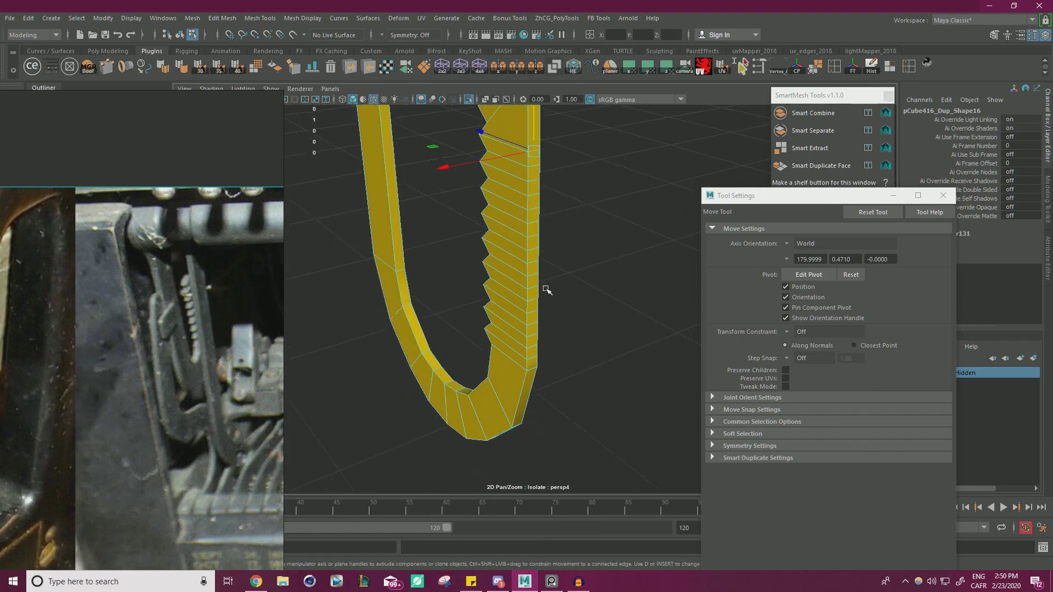
pyautogui.click(533, 357)
pyautogui.press('v')
pyautogui.moveTo(537, 348); pyautogui.dragTo(543, 360)
pyautogui.click(543, 363)
pyautogui.click(533, 349)
pyautogui.press('v')
pyautogui.click(543, 360)
pyautogui.click(531, 336)
pyautogui.click(546, 340)
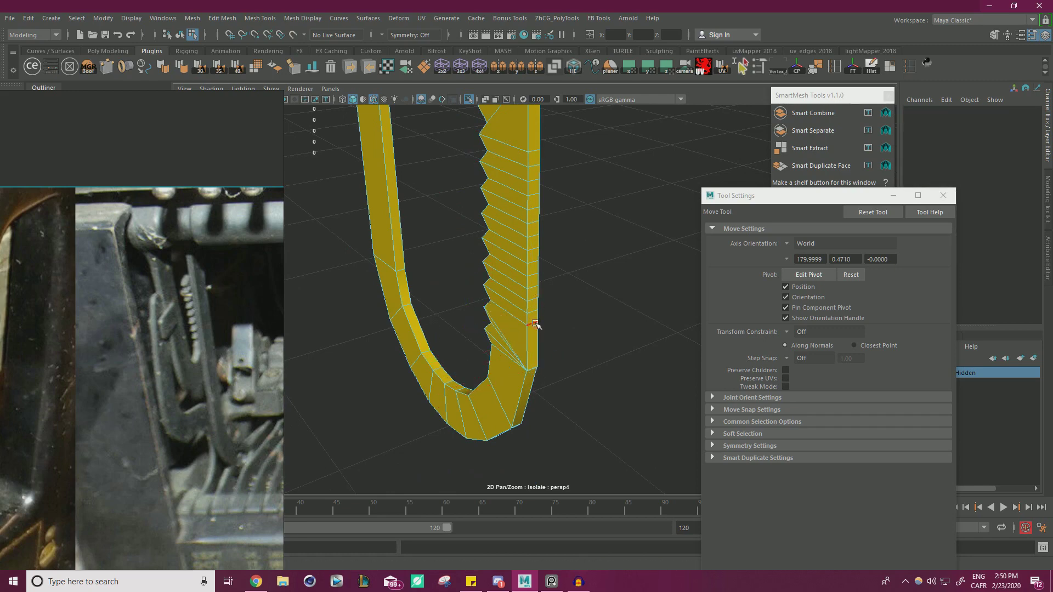
# Snap the next two loop edges up the shorter arm's back side onto the same bend edge
pyautogui.click(535, 324)
pyautogui.press('v')
pyautogui.moveTo(533, 310); pyautogui.dragTo(540, 362)
pyautogui.keyDown('alt'); pyautogui.moveTo(572, 311); pyautogui.dragTo(578, 314); pyautogui.keyUp('alt')
pyautogui.click(576, 314)
pyautogui.click(503, 321)
pyautogui.press('v')
pyautogui.moveTo(502, 304); pyautogui.dragTo(511, 370)
pyautogui.click(504, 310)
pyautogui.keyDown('alt'); pyautogui.moveTo(617, 291); pyautogui.dragTo(553, 247); pyautogui.keyUp('alt')
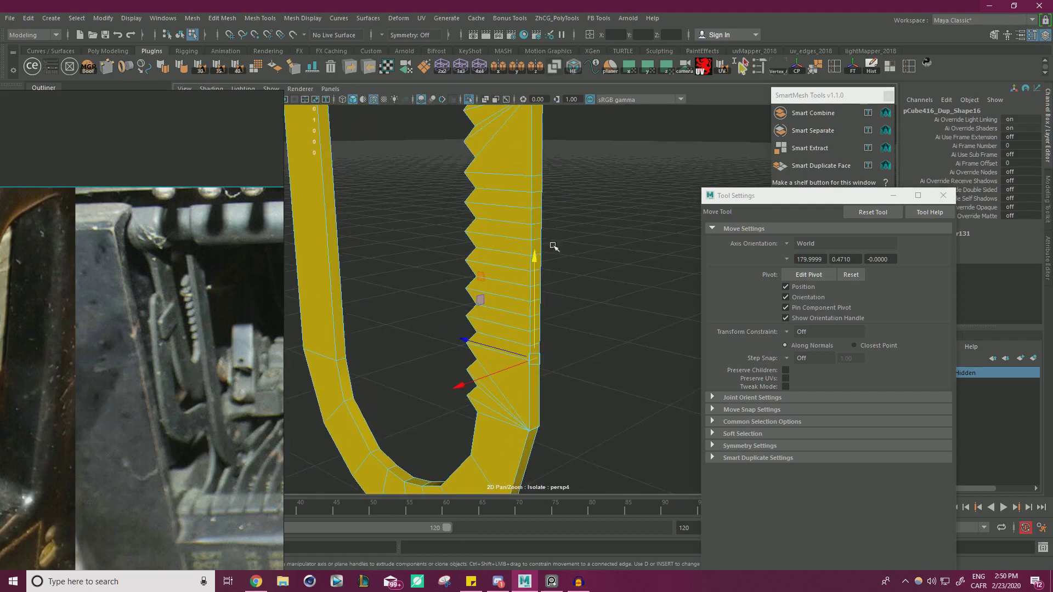
# Try to merge the middle back-side vertices of the shorter arm to their centre on both corner edges
pyautogui.moveTo(590, 204); pyautogui.dragTo(535, 203, button='right')
pyautogui.click(531, 177)
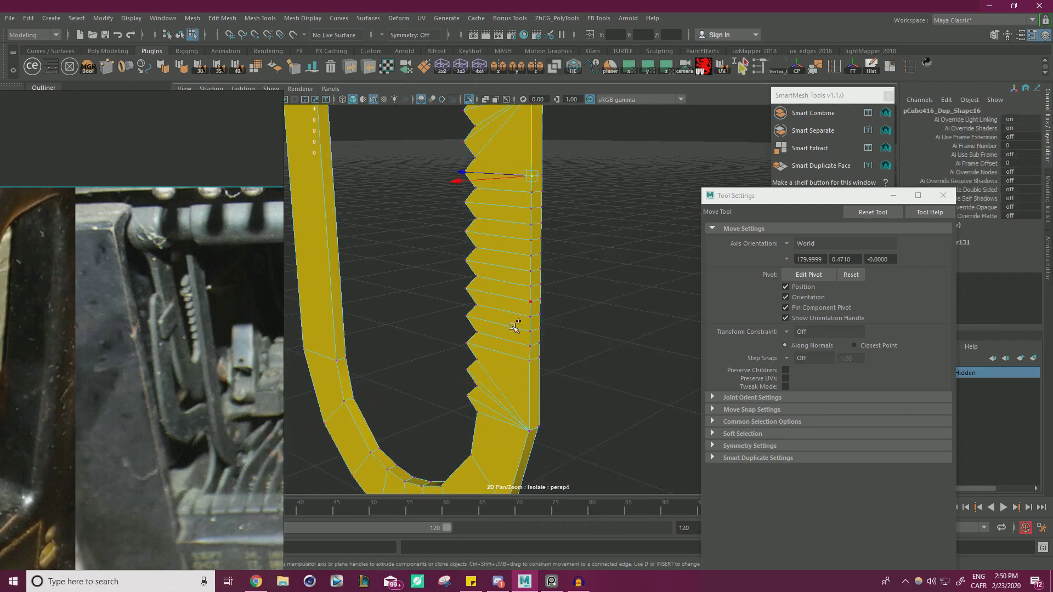
pyautogui.keyDown('shift'); pyautogui.doubleClick(518, 357); pyautogui.keyUp('shift')
pyautogui.keyDown('shift'); pyautogui.moveTo(601, 286); pyautogui.dragTo(646, 235, button='right'); pyautogui.keyUp('shift')
pyautogui.click(546, 177)
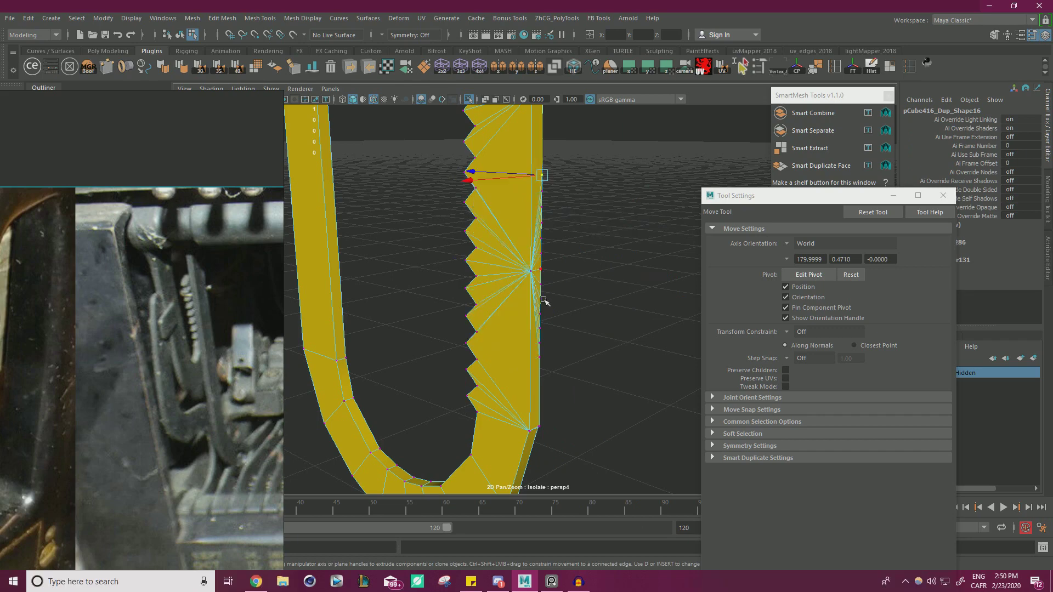
pyautogui.keyDown('shift'); pyautogui.doubleClick(539, 358); pyautogui.keyUp('shift')
pyautogui.moveTo(528, 267); pyautogui.dragTo(566, 246, button='right')
pyautogui.click(577, 251)
pyautogui.keyDown('alt'); pyautogui.moveTo(578, 251); pyautogui.dragTo(624, 243); pyautogui.keyUp('alt')
pyautogui.keyDown('alt'); pyautogui.moveTo(483, 310); pyautogui.dragTo(529, 235); pyautogui.keyUp('alt')
pyautogui.click(546, 235)
pyautogui.moveTo(538, 234); pyautogui.dragTo(534, 213, button='right')
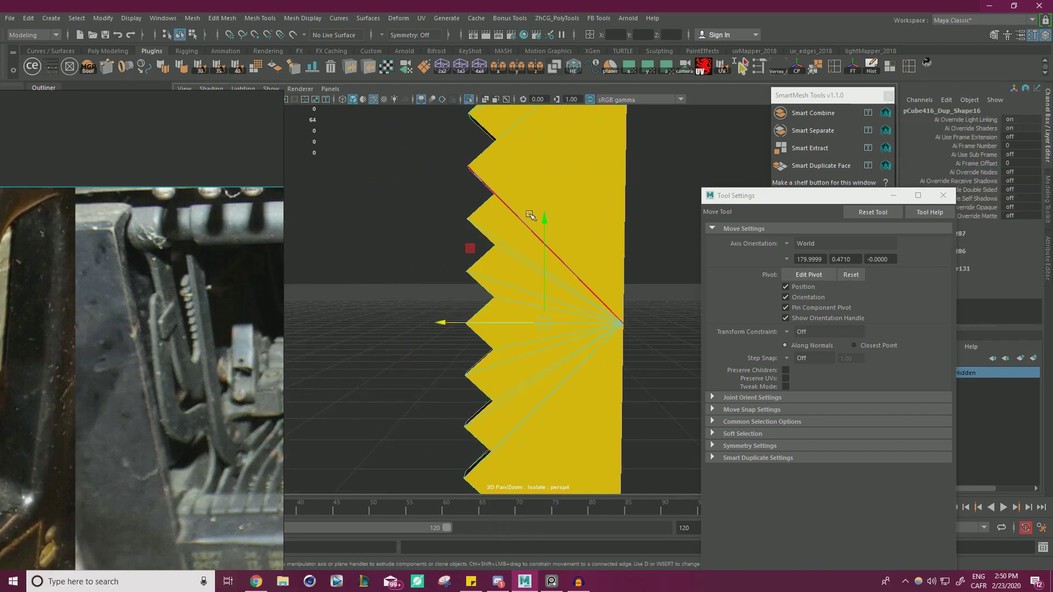
pyautogui.keyDown('alt'); pyautogui.moveTo(530, 319); pyautogui.dragTo(514, 249, button='middle'); pyautogui.keyUp('alt')
pyautogui.keyDown('alt'); pyautogui.moveTo(513, 249); pyautogui.dragTo(637, 294, button='right'); pyautogui.keyUp('alt')
pyautogui.keyDown('alt'); pyautogui.moveTo(636, 293); pyautogui.dragTo(429, 341); pyautogui.keyUp('alt')
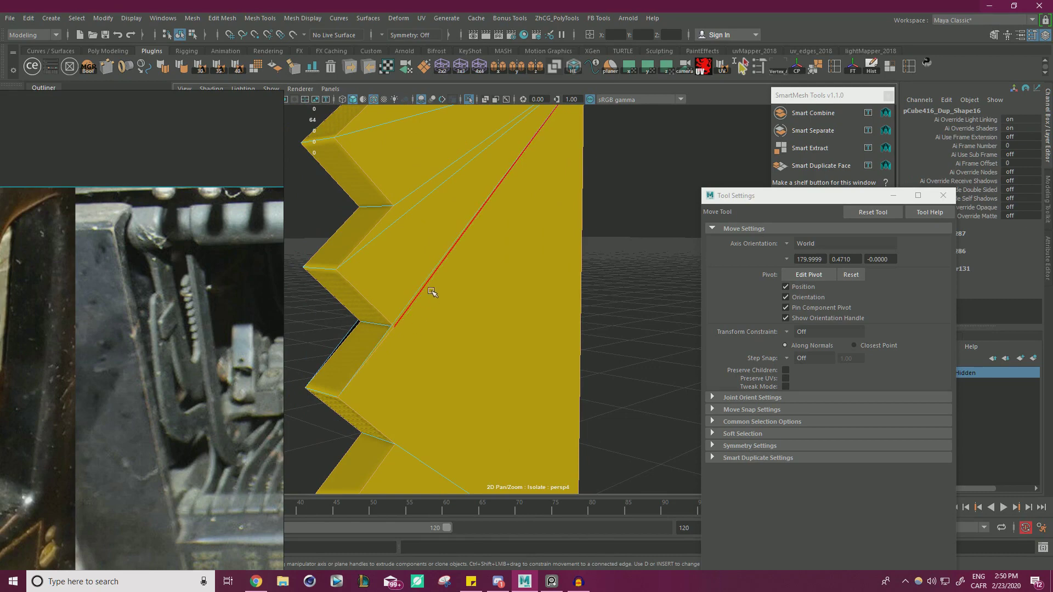
# Undo the vertex merges on the shorter arm's back side
pyautogui.scroll(-5, 474, 232)
pyautogui.hotkey('ctrl', 'z')
pyautogui.hotkey('ctrl', 'z')
pyautogui.hotkey('ctrl', 'z')
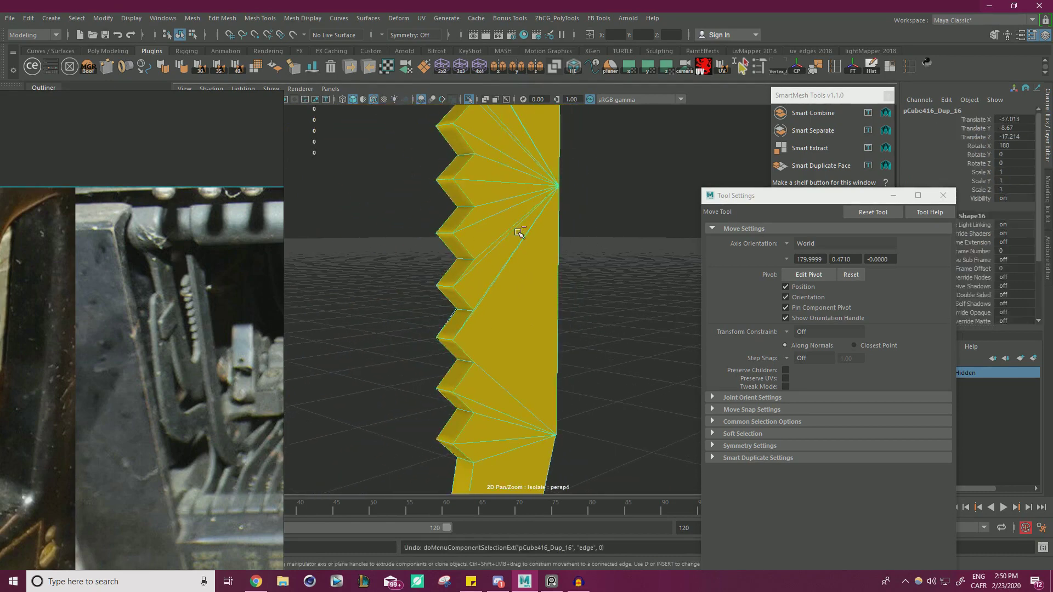
pyautogui.hotkey('ctrl', 'z')
pyautogui.hotkey('ctrl', 'z')
pyautogui.hotkey('ctrl', 'z')
pyautogui.hotkey('ctrl', 'z')
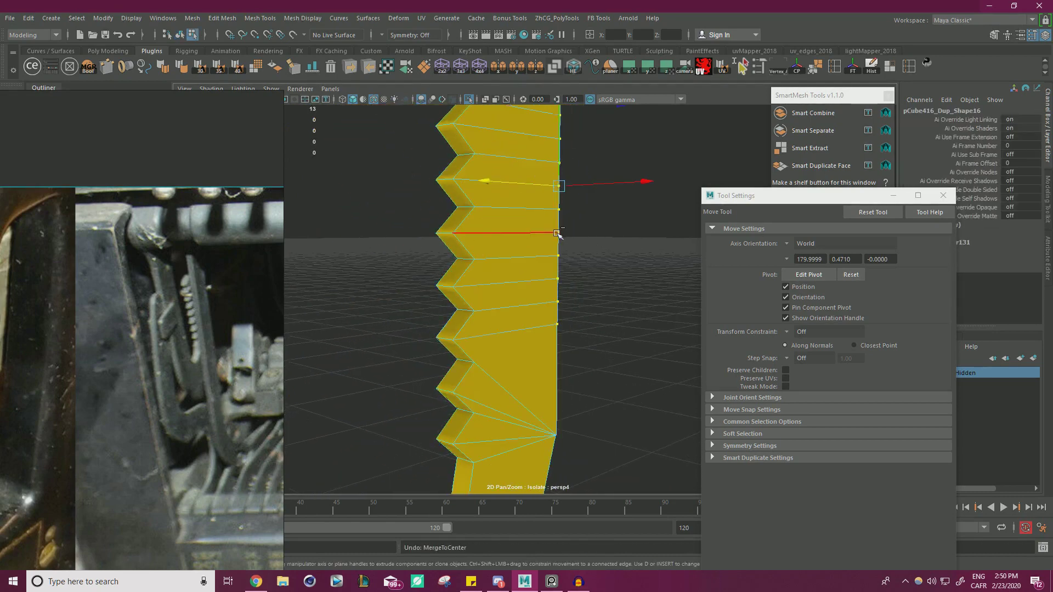
# Try to snap the shorter arm's remaining back-side vertices down onto the edge where the bend begins
pyautogui.keyDown('alt'); pyautogui.moveTo(595, 290); pyautogui.dragTo(572, 297); pyautogui.keyUp('alt')
pyautogui.keyDown('alt'); pyautogui.moveTo(572, 296); pyautogui.dragTo(560, 279, button='middle'); pyautogui.keyUp('alt')
pyautogui.keyDown('alt'); pyautogui.moveTo(626, 335); pyautogui.dragTo(660, 350); pyautogui.keyUp('alt')
pyautogui.hotkey('ctrl', 'z')
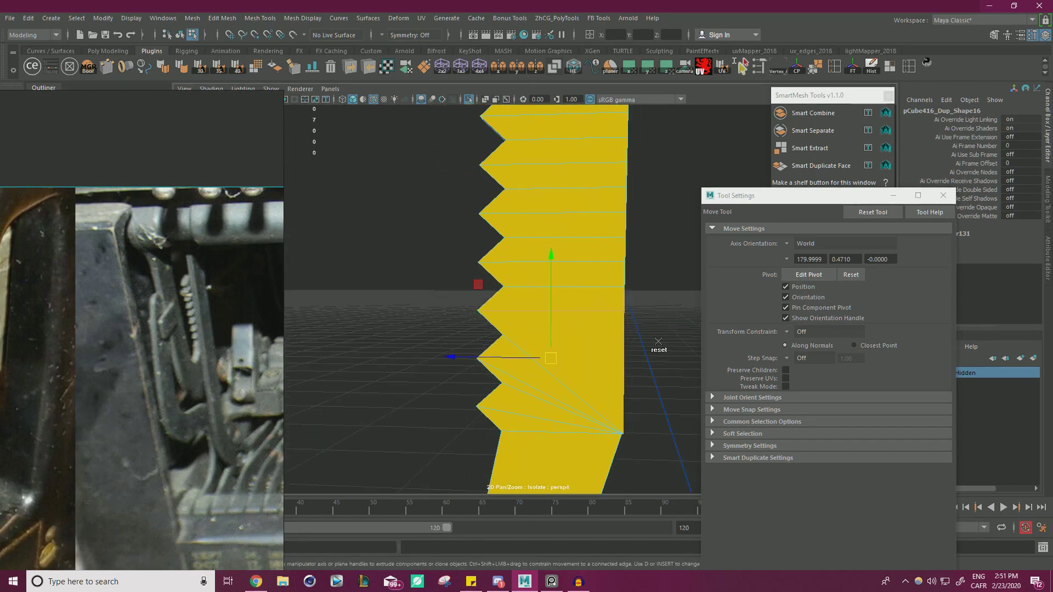
pyautogui.keyDown('alt'); pyautogui.moveTo(651, 343); pyautogui.dragTo(635, 324); pyautogui.keyUp('alt')
pyautogui.keyDown('alt'); pyautogui.moveTo(634, 325); pyautogui.dragTo(615, 313, button='middle'); pyautogui.keyUp('alt')
pyautogui.moveTo(636, 265); pyautogui.dragTo(587, 265, button='right')
pyautogui.moveTo(631, 292); pyautogui.dragTo(663, 309)
pyautogui.press('v')
pyautogui.moveTo(650, 223); pyautogui.dragTo(655, 414)
pyautogui.hotkey('ctrl', 'z')
# Undo the earlier snaps of the loop edges along the shorter arm's back side
pyautogui.keyDown('alt'); pyautogui.moveTo(637, 321); pyautogui.dragTo(533, 299); pyautogui.keyUp('alt')
pyautogui.hotkey('ctrl', 'z')
pyautogui.hotkey('ctrl', 'z')
pyautogui.hotkey('ctrl', 'z')
pyautogui.hotkey('ctrl', 'z')
pyautogui.hotkey('ctrl', 'z')
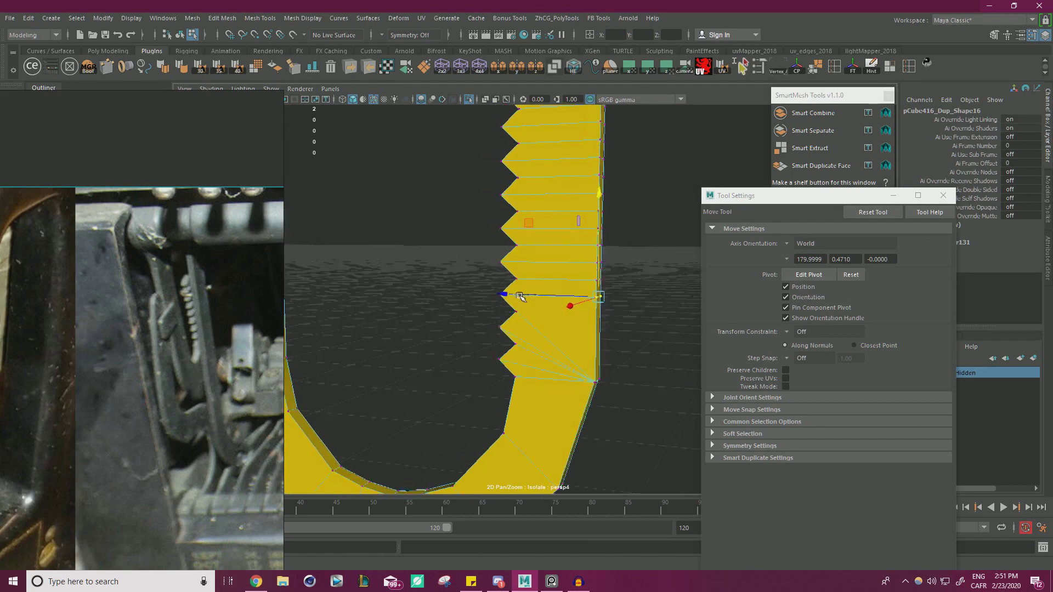
pyautogui.hotkey('ctrl', 'z')
pyautogui.hotkey('ctrl', 'z')
pyautogui.hotkey('ctrl', 'z')
pyautogui.hotkey('ctrl', 'z')
pyautogui.hotkey('ctrl', 'z')
pyautogui.hotkey('ctrl', 'z')
pyautogui.hotkey('ctrl', 'z')
pyautogui.hotkey('ctrl', 'z')
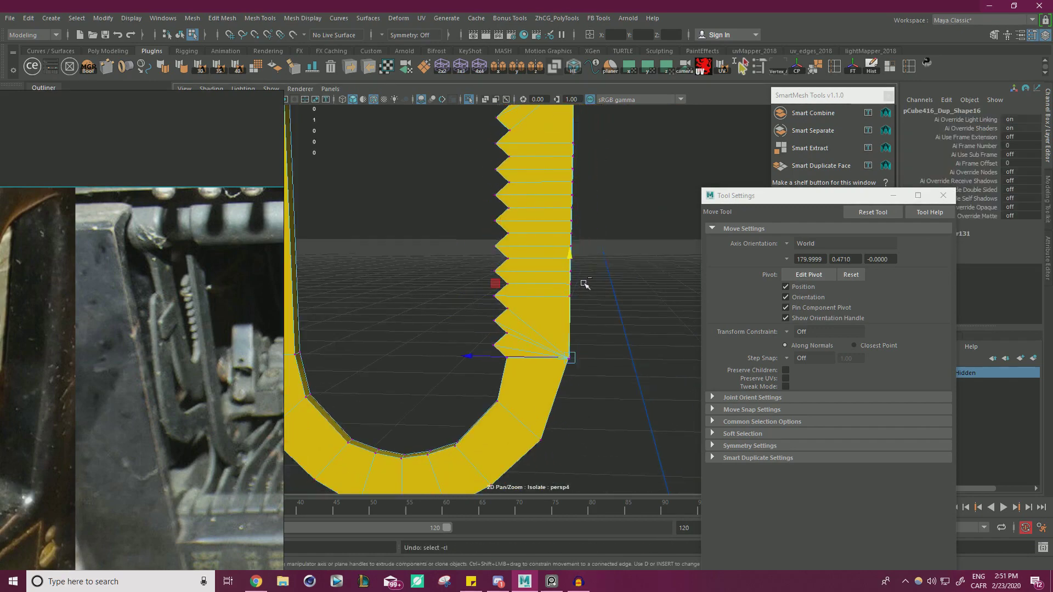
pyautogui.hotkey('ctrl', 'z')
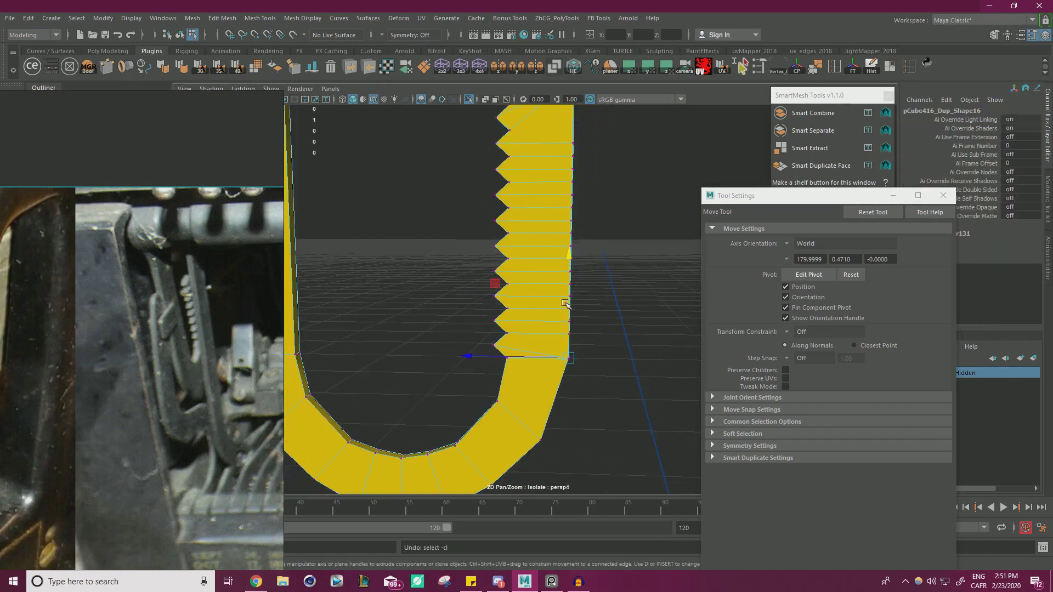
pyautogui.keyDown('alt'); pyautogui.moveTo(564, 303); pyautogui.dragTo(594, 341, button='right'); pyautogui.keyUp('alt')
pyautogui.moveTo(619, 267); pyautogui.dragTo(602, 367)
pyautogui.hotkey('ctrl', 'z')
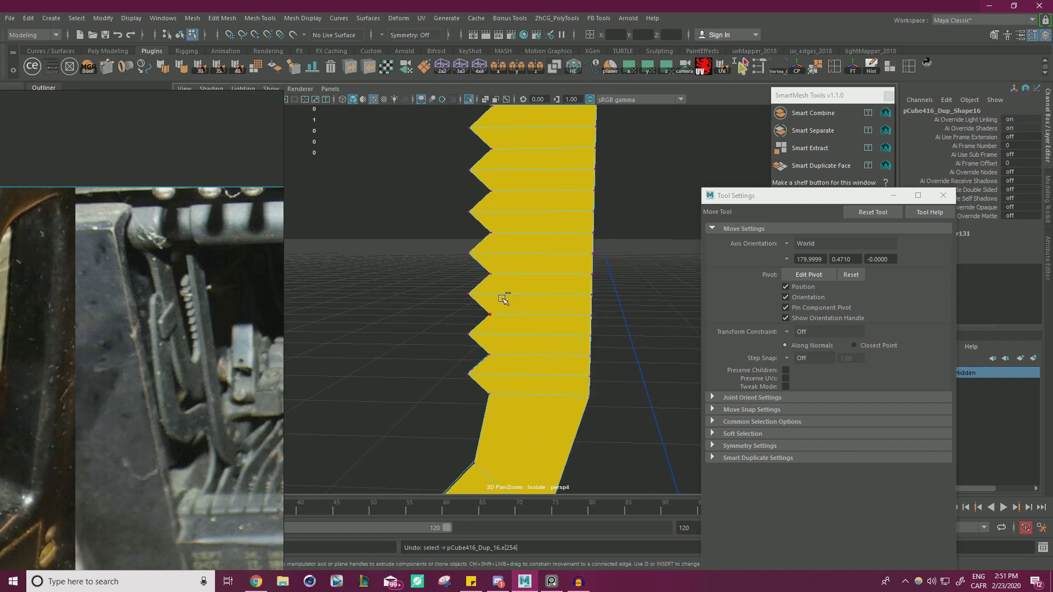
pyautogui.keyDown('alt'); pyautogui.moveTo(600, 287); pyautogui.dragTo(551, 286); pyautogui.keyUp('alt')
pyautogui.hotkey('ctrl', 'z')
# Cut an edge with Multi-Cut from notch to notch across the base of each of the two lowest teeth
pyautogui.keyDown('alt'); pyautogui.moveTo(615, 282); pyautogui.dragTo(585, 329, button='right'); pyautogui.keyUp('alt')
pyautogui.keyDown('alt'); pyautogui.moveTo(585, 329); pyautogui.dragTo(580, 308); pyautogui.keyUp('alt')
pyautogui.click(556, 307)
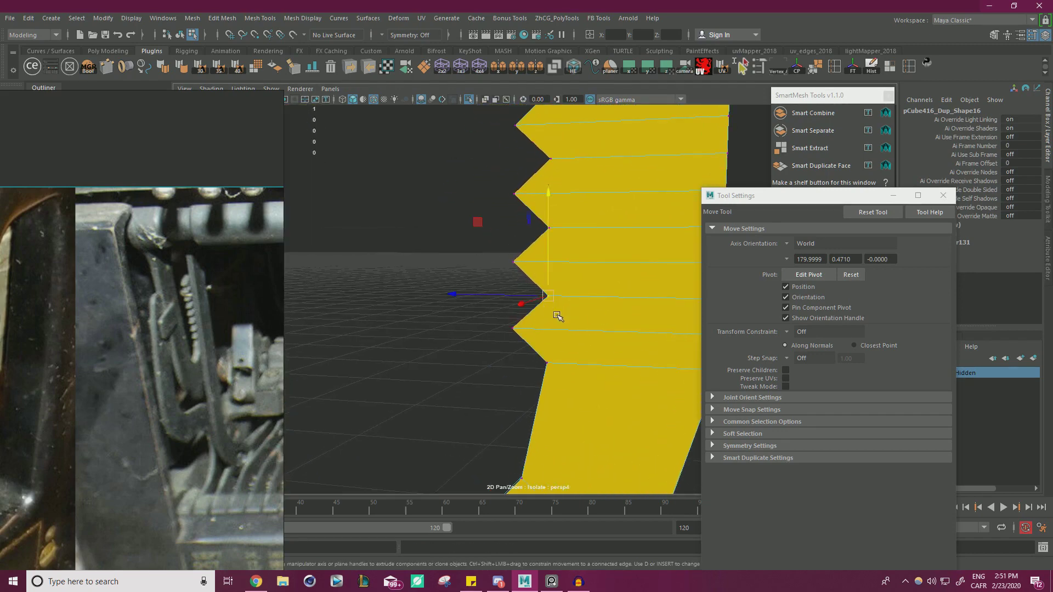
pyautogui.keyDown('shift'); pyautogui.moveTo(586, 338); pyautogui.dragTo(579, 367, button='right'); pyautogui.keyUp('shift')
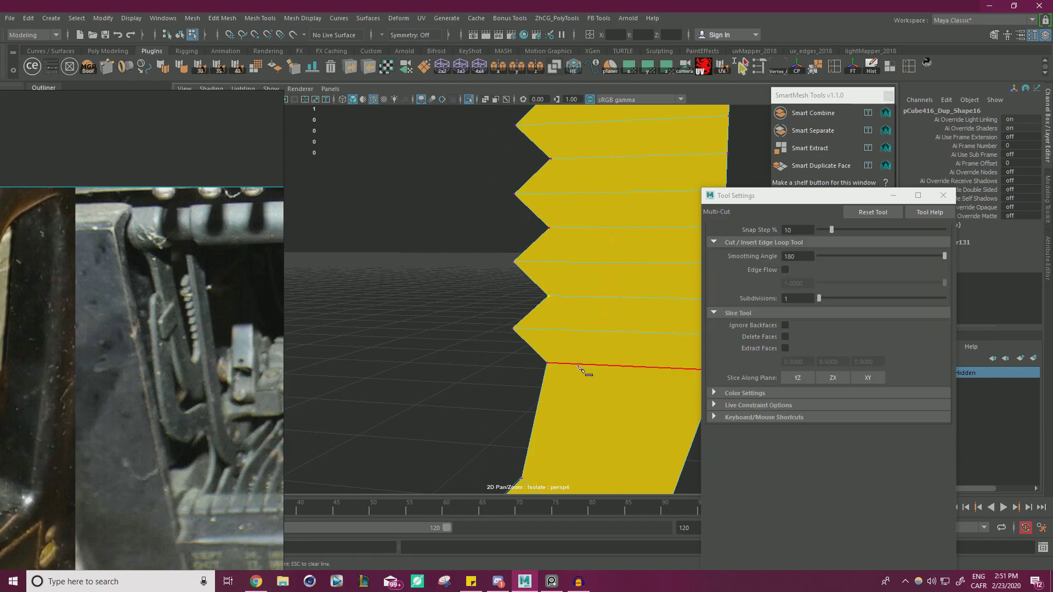
pyautogui.keyDown('alt'); pyautogui.moveTo(593, 313); pyautogui.dragTo(550, 296); pyautogui.keyUp('alt')
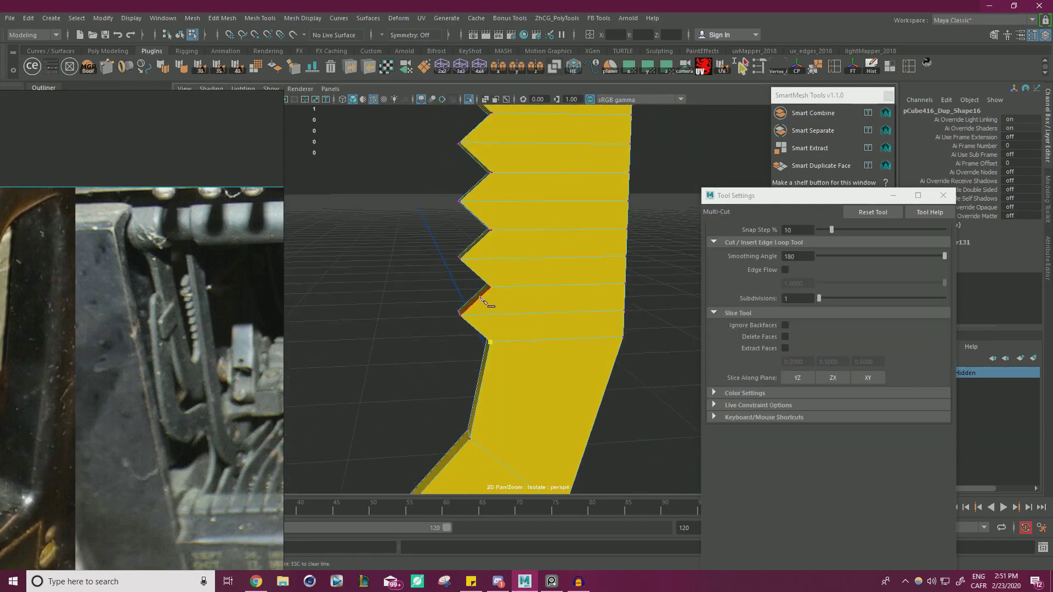
pyautogui.rightClick(402, 273)
pyautogui.keyDown('alt'); pyautogui.moveTo(445, 252); pyautogui.dragTo(434, 276, button='middle'); pyautogui.keyUp('alt')
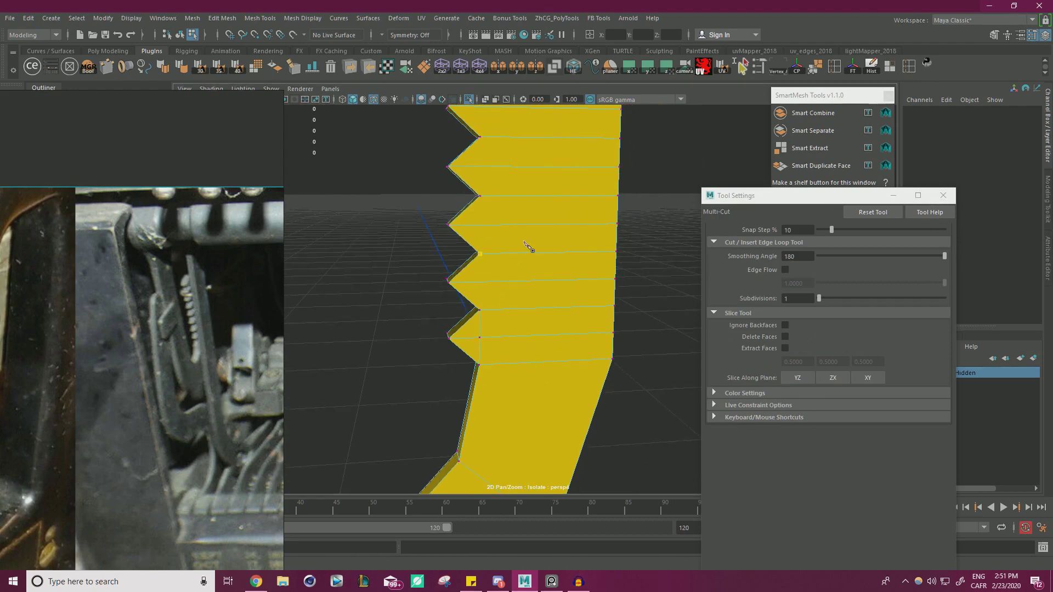
pyautogui.rightClick(414, 261)
pyautogui.keyDown('alt'); pyautogui.moveTo(460, 252); pyautogui.dragTo(467, 305, button='middle'); pyautogui.keyUp('alt')
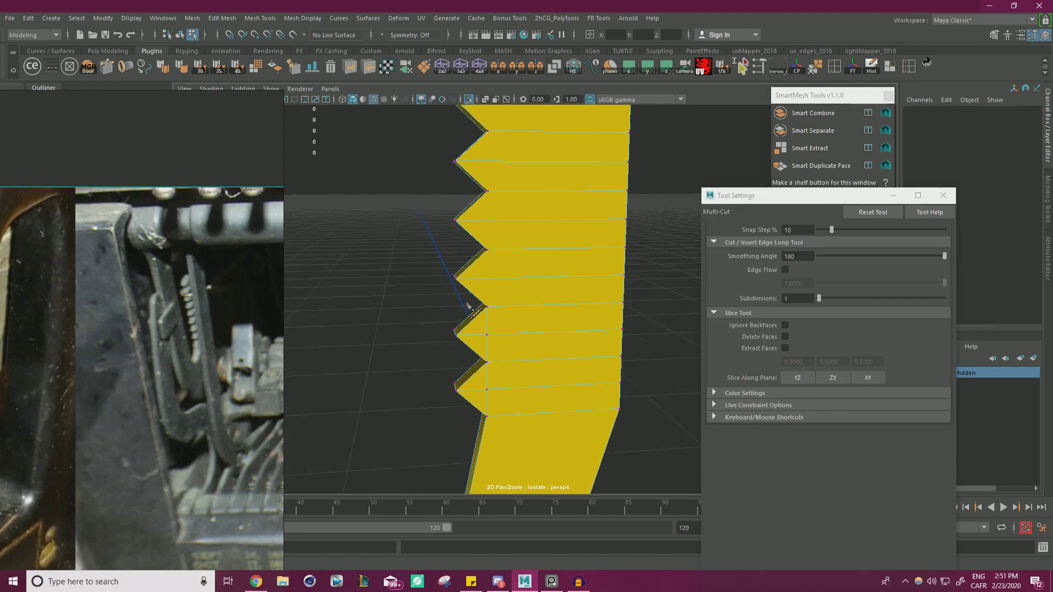
# Cut an edge from notch to notch across the bases of the third, fourth and fifth teeth from the bend
pyautogui.click(485, 257)
pyautogui.rightClick(408, 247)
pyautogui.keyDown('alt'); pyautogui.moveTo(459, 224); pyautogui.dragTo(473, 278, button='middle'); pyautogui.keyUp('alt')
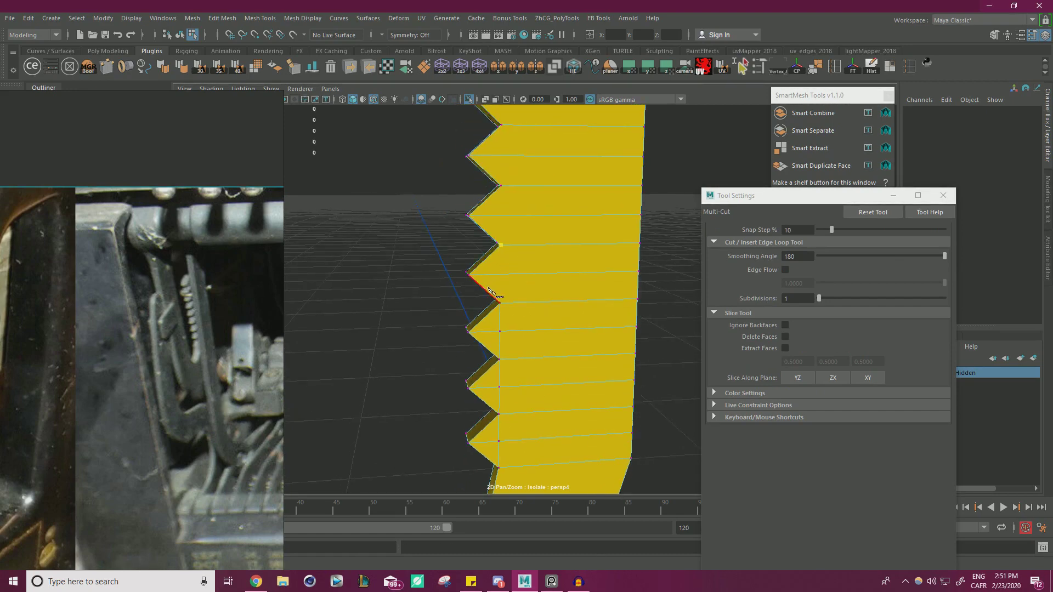
pyautogui.rightClick(399, 250)
pyautogui.keyDown('alt'); pyautogui.moveTo(475, 303); pyautogui.dragTo(486, 293, button='middle'); pyautogui.keyUp('alt')
pyautogui.moveTo(500, 283); pyautogui.dragTo(544, 319)
pyautogui.moveTo(500, 244); pyautogui.dragTo(574, 228)
pyautogui.rightClick(423, 224)
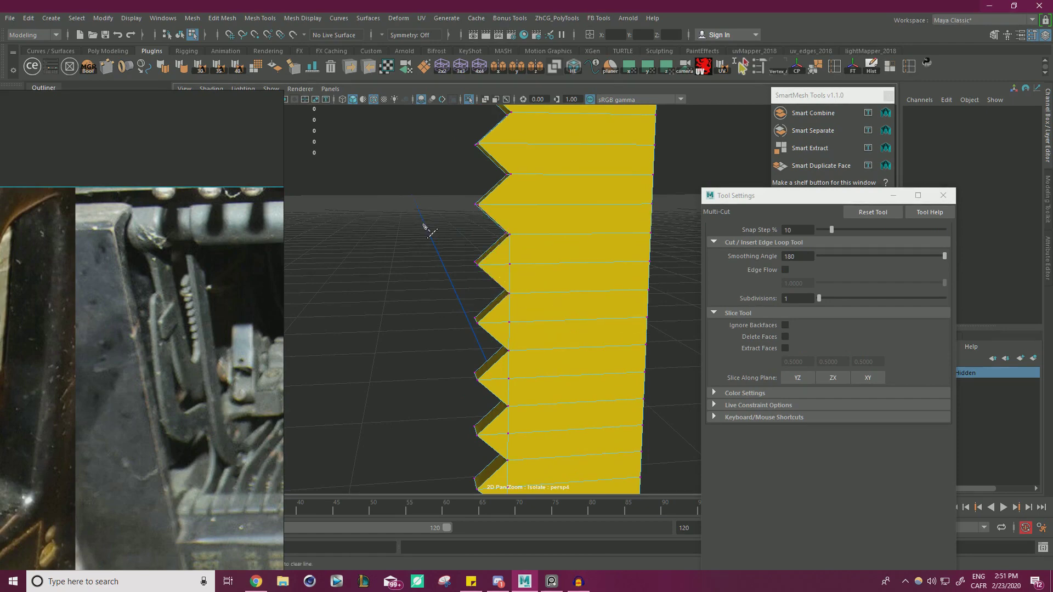
# Cut an edge across the base of each remaining tooth up to the shorter arm's top end
pyautogui.keyDown('alt'); pyautogui.moveTo(496, 186); pyautogui.dragTo(493, 237, button='middle'); pyautogui.keyUp('alt')
pyautogui.moveTo(497, 242); pyautogui.dragTo(521, 268)
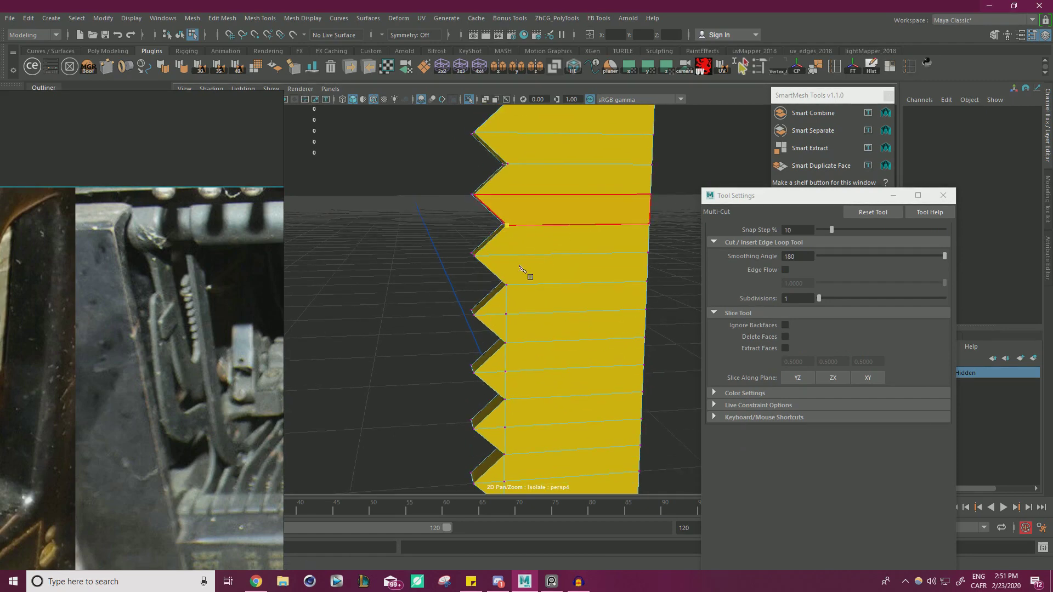
pyautogui.press('Escape')
pyautogui.keyDown('alt'); pyautogui.moveTo(425, 302); pyautogui.dragTo(430, 294, button='middle'); pyautogui.keyUp('alt')
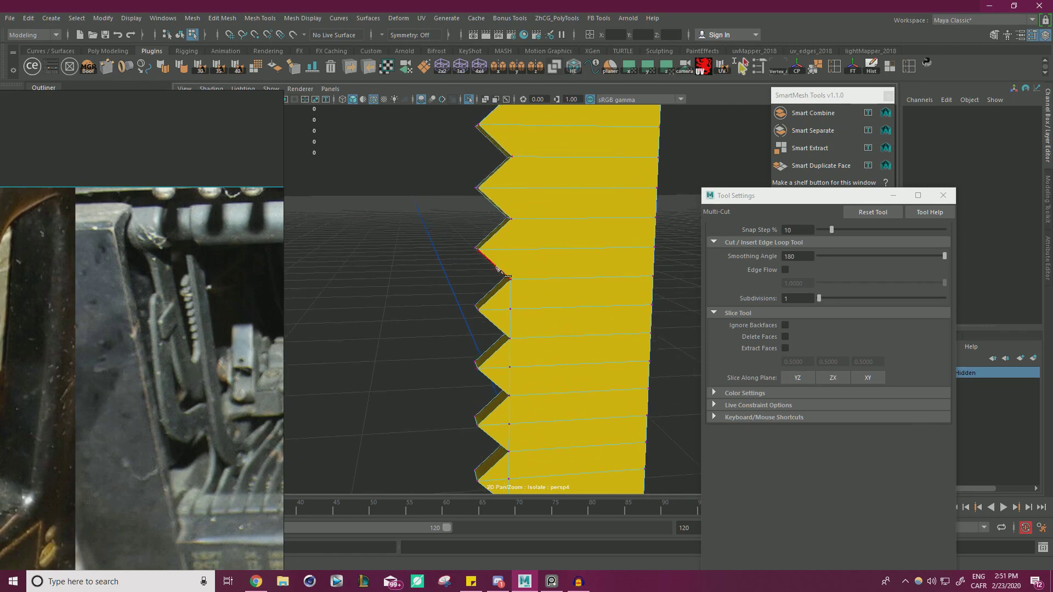
pyautogui.press('Escape')
pyautogui.keyDown('alt'); pyautogui.moveTo(467, 292); pyautogui.dragTo(458, 309, button='middle'); pyautogui.keyUp('alt')
pyautogui.click(496, 295)
pyautogui.scroll(1, 431, 200)
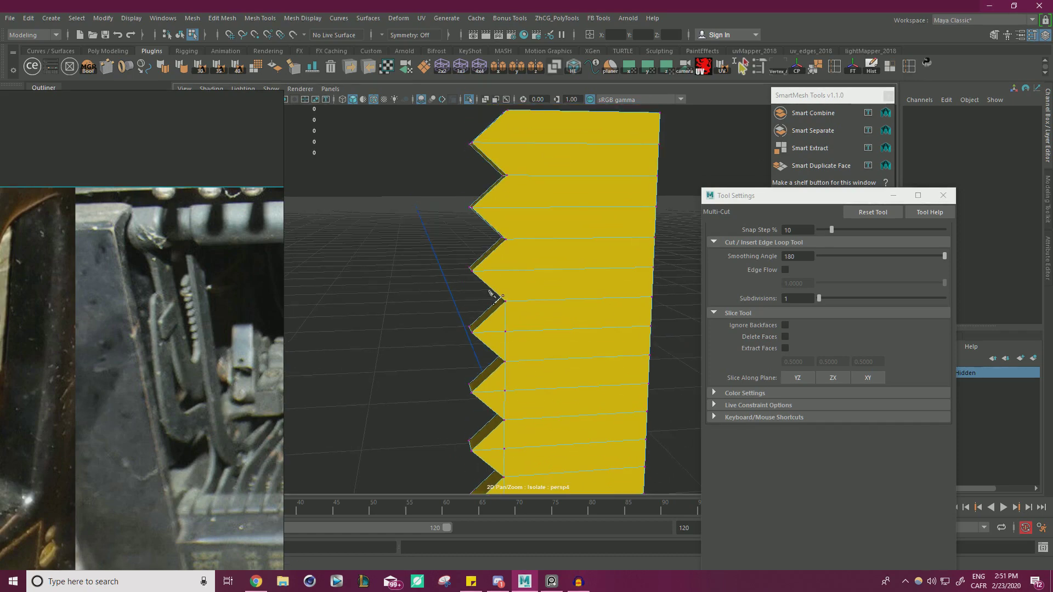
pyautogui.click(512, 303)
pyautogui.click(504, 240)
pyautogui.rightClick(425, 242)
pyautogui.keyDown('alt'); pyautogui.moveTo(425, 243); pyautogui.dragTo(423, 324, button='middle'); pyautogui.keyUp('alt')
pyautogui.click(503, 262)
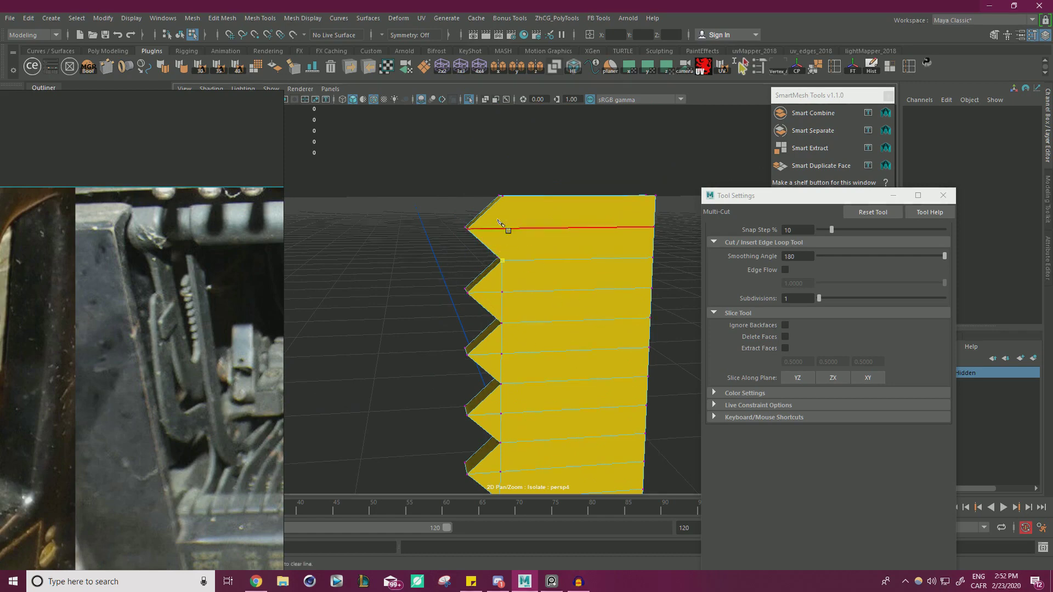
pyautogui.press('w')
# Select the eleven new vertices in the middle of the tooth-base cuts
pyautogui.moveTo(513, 223); pyautogui.dragTo(462, 222, button='right')
pyautogui.click(503, 229)
pyautogui.keyDown('shift'); pyautogui.click(504, 292); pyautogui.keyUp('shift')
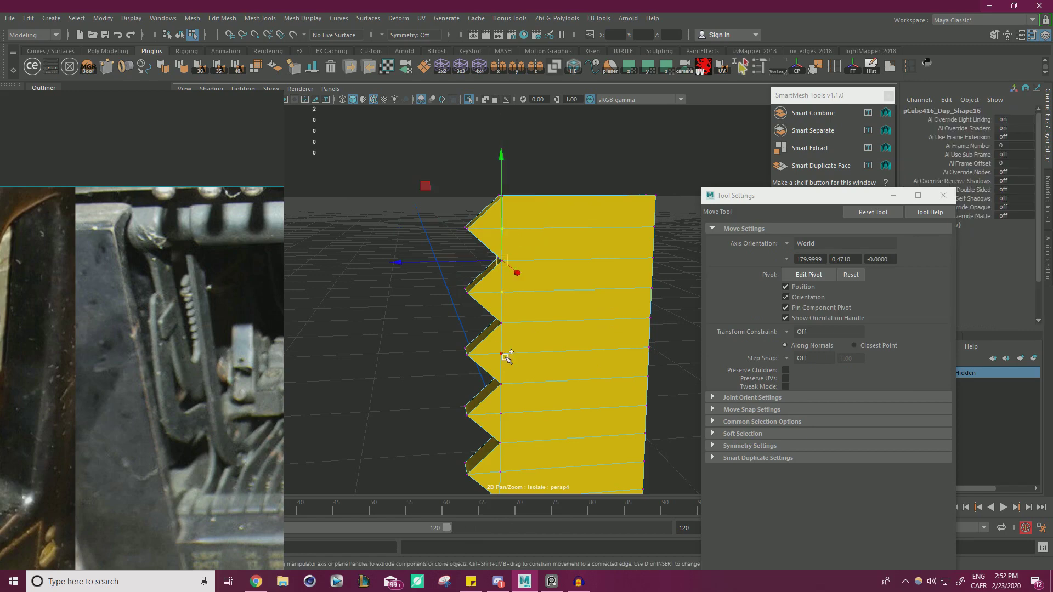
pyautogui.keyDown('shift'); pyautogui.click(502, 354); pyautogui.keyUp('shift')
pyautogui.keyDown('alt'); pyautogui.moveTo(540, 341); pyautogui.dragTo(540, 255, button='middle'); pyautogui.keyUp('alt')
pyautogui.keyDown('shift'); pyautogui.click(506, 328); pyautogui.keyUp('shift')
pyautogui.keyDown('shift'); pyautogui.click(506, 384); pyautogui.keyUp('shift')
pyautogui.keyDown('alt'); pyautogui.moveTo(530, 335); pyautogui.dragTo(536, 270, button='middle'); pyautogui.keyUp('alt')
pyautogui.hotkey('ctrl', 'z')
pyautogui.hotkey('ctrl', 'z')
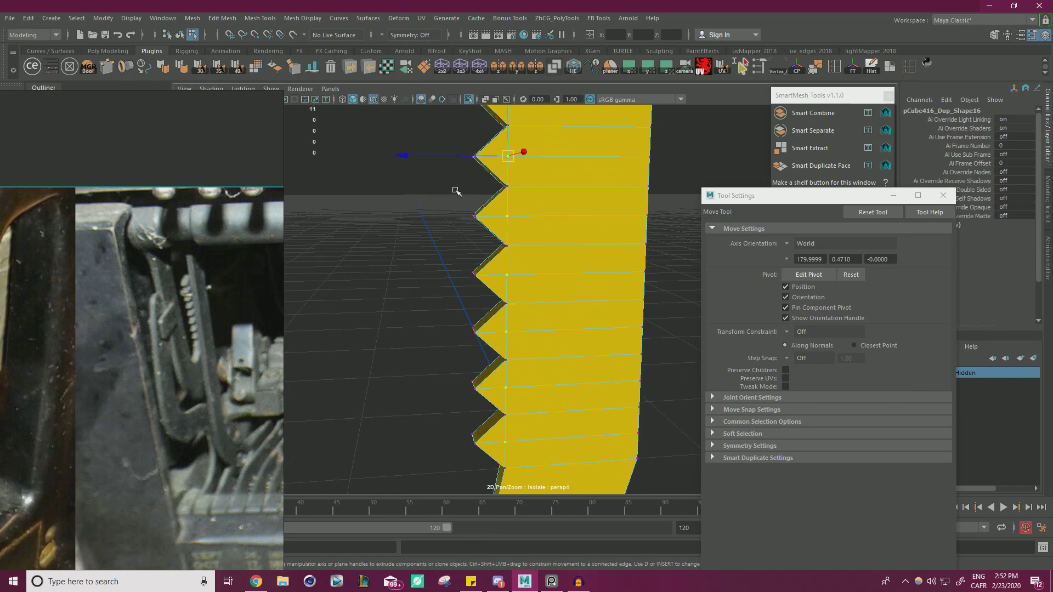
# Try to shift the eleven tooth-base vertices onto the notches together and merge the arm's overlapping vertices
pyautogui.moveTo(456, 154); pyautogui.dragTo(457, 155)
pyautogui.keyDown('alt'); pyautogui.moveTo(600, 237); pyautogui.dragTo(440, 347, button='right'); pyautogui.keyUp('alt')
pyautogui.scroll(5, 583, 342)
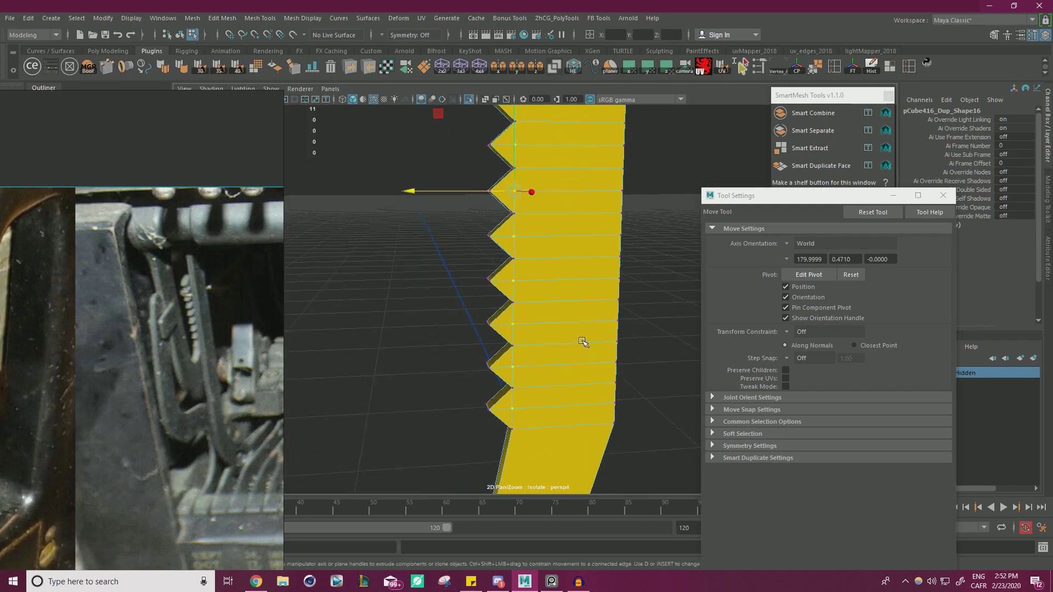
pyautogui.scroll(2, 548, 302)
pyautogui.scroll(2, 532, 307)
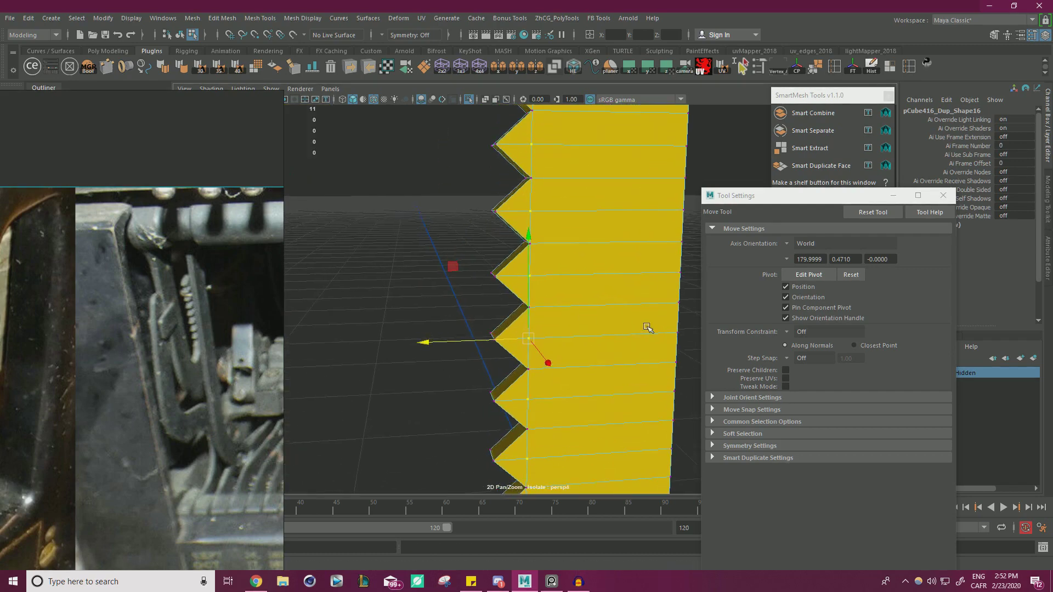
pyautogui.moveTo(528, 305); pyautogui.dragTo(527, 304)
pyautogui.keyDown('alt'); pyautogui.moveTo(614, 293); pyautogui.dragTo(343, 297, button='right'); pyautogui.keyUp('alt')
pyautogui.moveTo(442, 167); pyautogui.dragTo(622, 461)
pyautogui.keyDown('shift'); pyautogui.moveTo(624, 273); pyautogui.dragTo(643, 233, button='right'); pyautogui.keyUp('shift')
# Try to snap a row of six vertices on the shorter arm one by one down onto the same vertex
pyautogui.scroll(2, 623, 285)
pyautogui.keyDown('alt'); pyautogui.moveTo(625, 298); pyautogui.dragTo(516, 343); pyautogui.keyUp('alt')
pyautogui.scroll(2, 570, 264)
pyautogui.click(514, 327)
pyautogui.press('w')
pyautogui.press('v')
pyautogui.click(516, 306)
pyautogui.moveTo(517, 306); pyautogui.dragTo(515, 326)
pyautogui.click(514, 338)
pyautogui.click(516, 288)
pyautogui.press('v')
pyautogui.moveTo(517, 287); pyautogui.dragTo(516, 342)
pyautogui.click(516, 268)
pyautogui.press('v')
pyautogui.moveTo(516, 268); pyautogui.dragTo(516, 342)
pyautogui.click(516, 250)
pyautogui.press('v')
pyautogui.moveTo(516, 249); pyautogui.dragTo(510, 342)
pyautogui.click(517, 233)
pyautogui.press('v')
pyautogui.moveTo(517, 235); pyautogui.dragTo(513, 337)
# Undo the vertex snaps, the merge and the joint shift of the tooth-base vertices
pyautogui.keyDown('alt'); pyautogui.moveTo(535, 242); pyautogui.dragTo(549, 281, button='middle'); pyautogui.keyUp('alt')
pyautogui.keyDown('alt'); pyautogui.moveTo(549, 281); pyautogui.dragTo(580, 329, button='right'); pyautogui.keyUp('alt')
pyautogui.keyDown('alt'); pyautogui.moveTo(580, 329); pyautogui.dragTo(578, 334); pyautogui.keyUp('alt')
pyautogui.keyDown('alt'); pyautogui.moveTo(340, 247); pyautogui.dragTo(554, 320, button='middle'); pyautogui.keyUp('alt')
pyautogui.scroll(6, 554, 320)
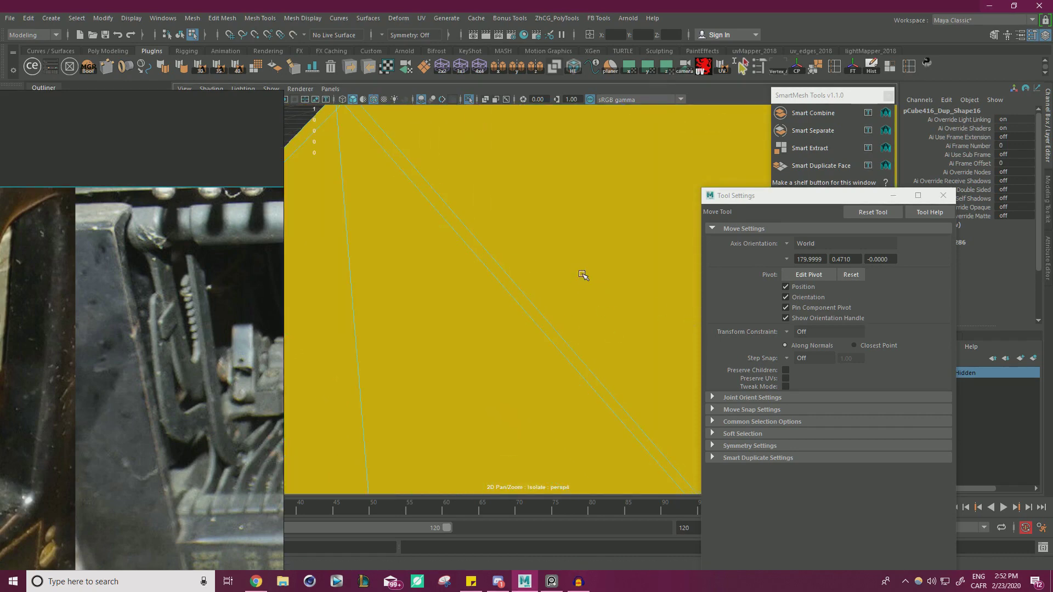
pyautogui.scroll(-3, 585, 278)
pyautogui.hotkey('ctrl', 'z')
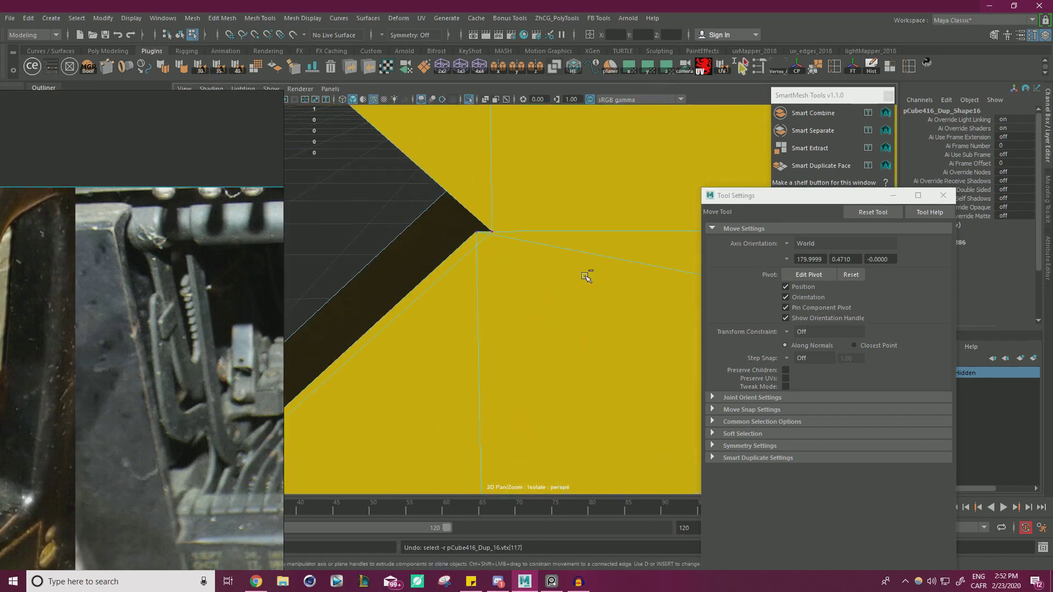
pyautogui.scroll(-4, 559, 264)
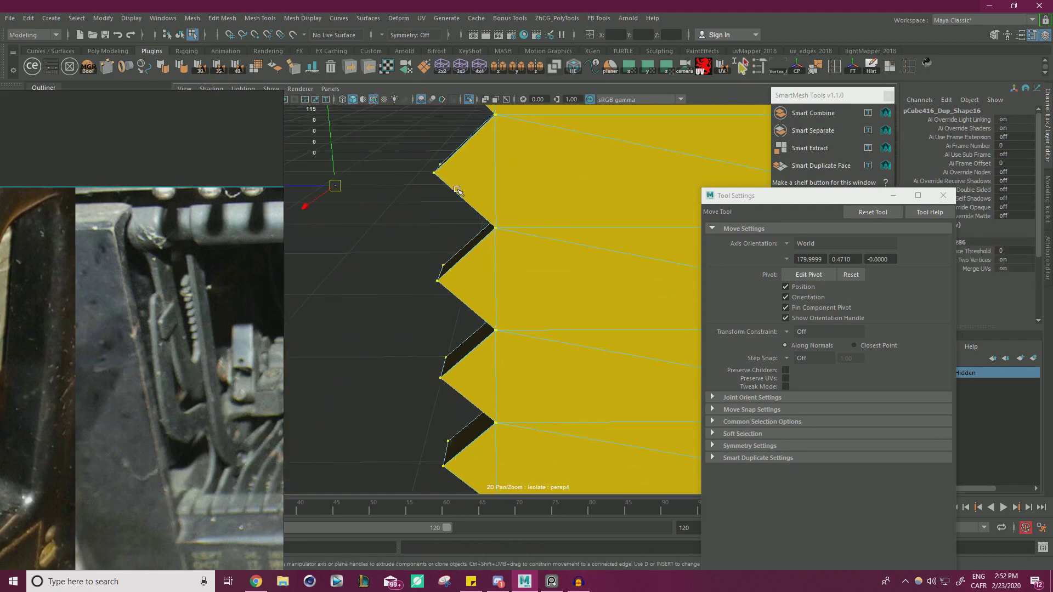
pyautogui.scroll(2, 546, 202)
pyautogui.scroll(-3, 482, 207)
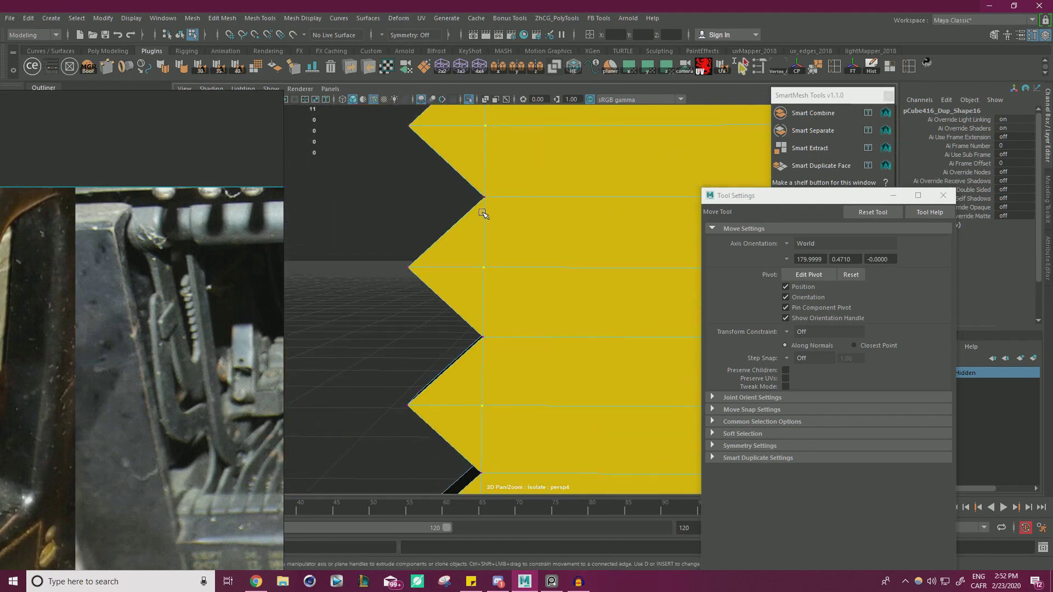
# Snap the middle base vertices of the lower teeth individually up onto the notch above each tooth
pyautogui.scroll(4, 475, 321)
pyautogui.moveTo(466, 314); pyautogui.dragTo(469, 122)
pyautogui.keyDown('alt'); pyautogui.moveTo(566, 168); pyautogui.dragTo(570, 316, button='middle'); pyautogui.keyUp('alt')
pyautogui.click(467, 279)
pyautogui.moveTo(471, 278); pyautogui.dragTo(538, 164)
pyautogui.hotkey('ctrl', 'z')
pyautogui.scroll(2, 483, 258)
pyautogui.moveTo(470, 263); pyautogui.dragTo(468, 198)
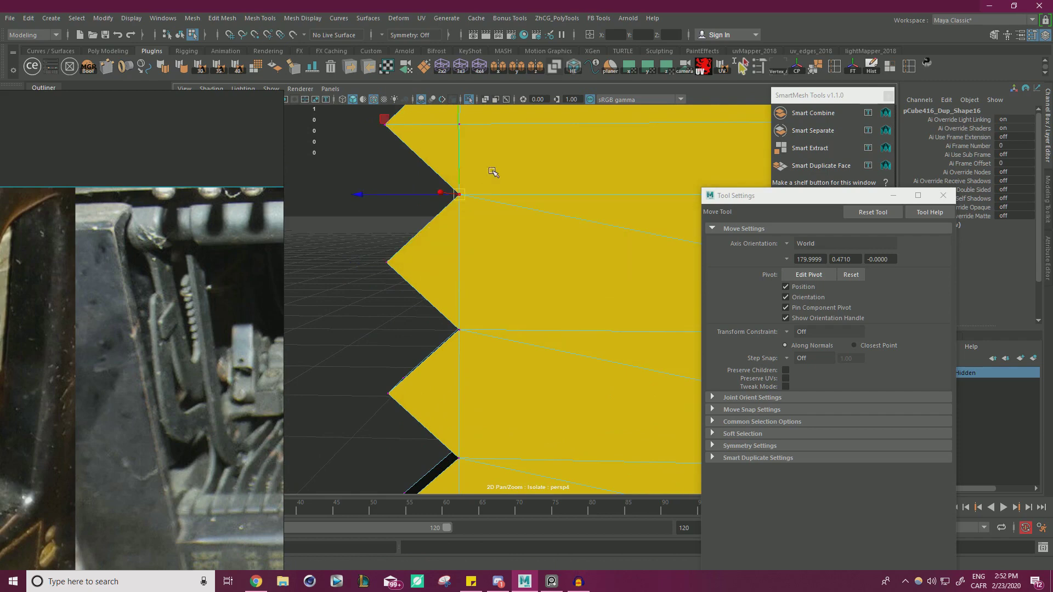
# Snap the middle base vertices of the remaining upper teeth onto the notch above each, ending at the arm's top corner
pyautogui.keyDown('alt'); pyautogui.moveTo(494, 172); pyautogui.dragTo(477, 238, button='middle'); pyautogui.keyUp('alt')
pyautogui.click(467, 252)
pyautogui.moveTo(466, 252); pyautogui.dragTo(469, 193)
pyautogui.keyDown('alt'); pyautogui.moveTo(476, 190); pyautogui.dragTo(497, 264, button='middle'); pyautogui.keyUp('alt')
pyautogui.click(494, 275)
pyautogui.moveTo(495, 274); pyautogui.dragTo(495, 212)
pyautogui.keyDown('alt'); pyautogui.moveTo(498, 196); pyautogui.dragTo(493, 254, button='middle'); pyautogui.keyUp('alt')
pyautogui.click(480, 270)
pyautogui.moveTo(483, 272); pyautogui.dragTo(480, 212)
pyautogui.keyDown('alt'); pyautogui.moveTo(481, 213); pyautogui.dragTo(504, 292, button='middle'); pyautogui.keyUp('alt')
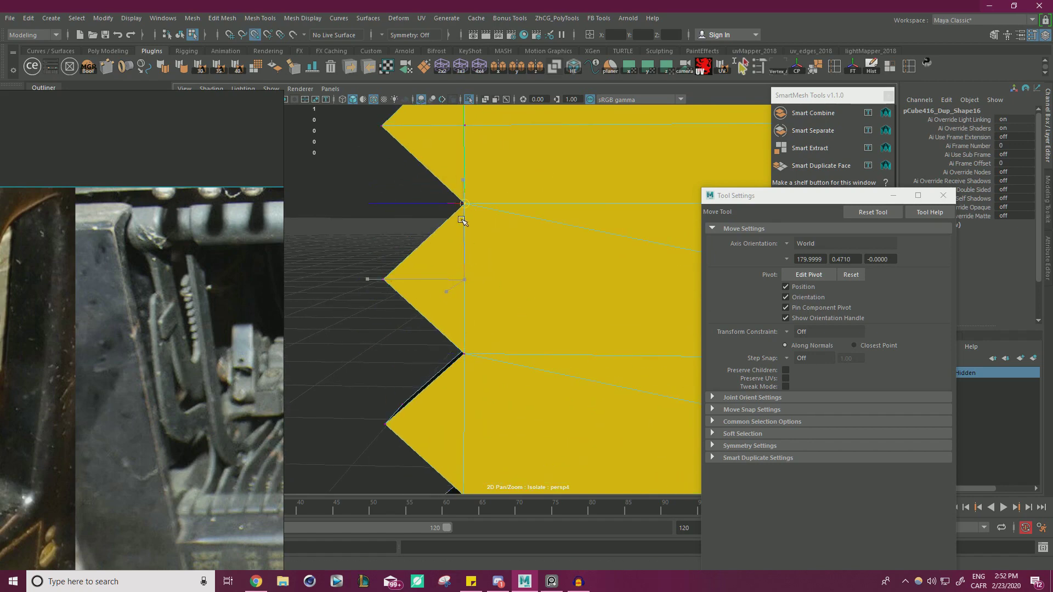
pyautogui.keyDown('alt'); pyautogui.moveTo(462, 220); pyautogui.dragTo(513, 321, button='middle'); pyautogui.keyUp('alt')
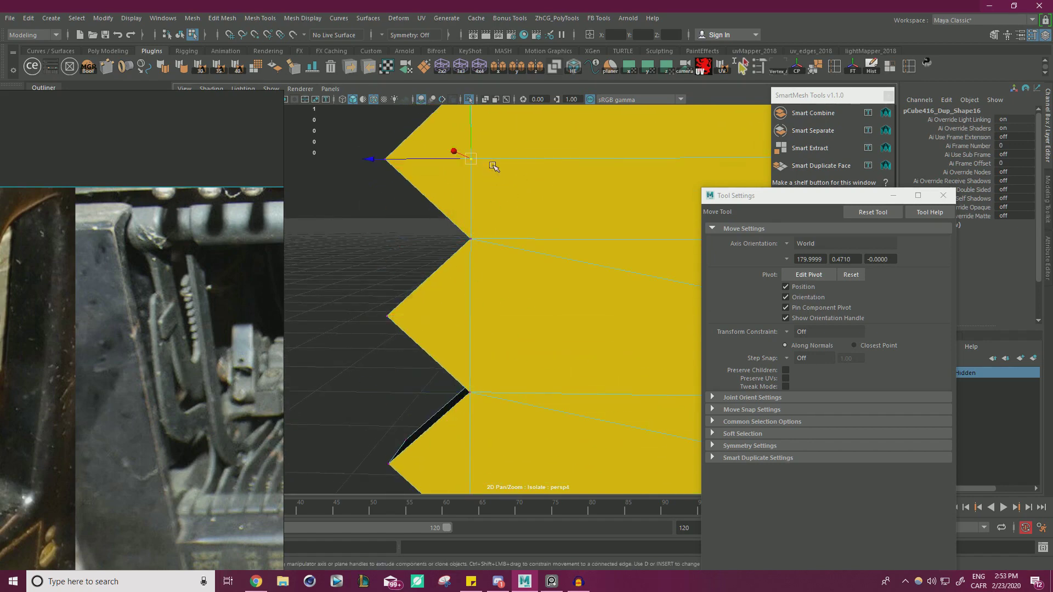
pyautogui.hotkey('ctrl', 'z')
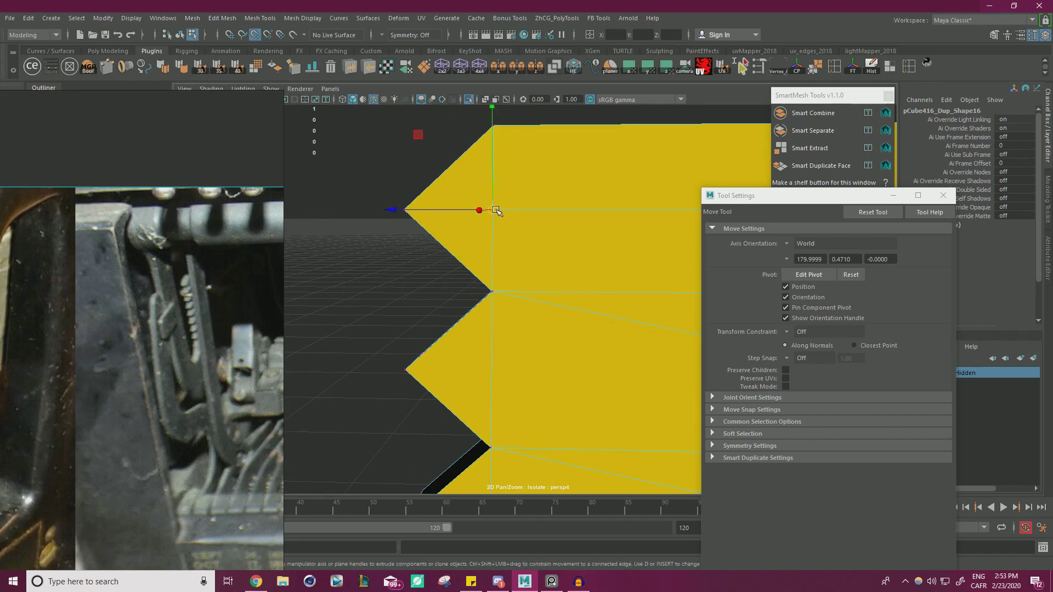
pyautogui.scroll(-5, 445, 283)
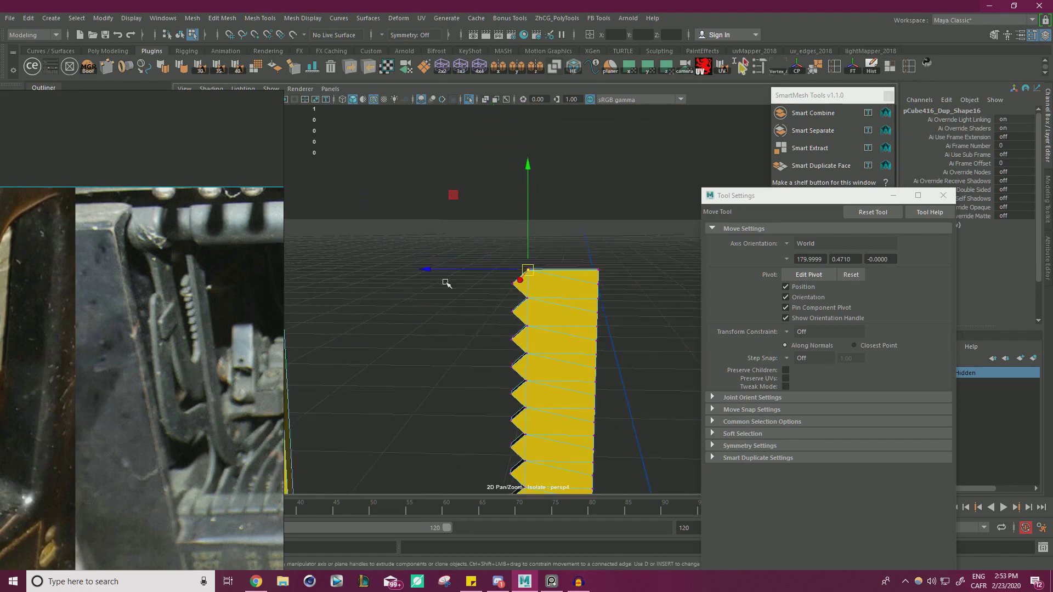
# Undo the last change and merge the overlapping vertices along the shorter arm
pyautogui.hotkey('ctrl', 'z')
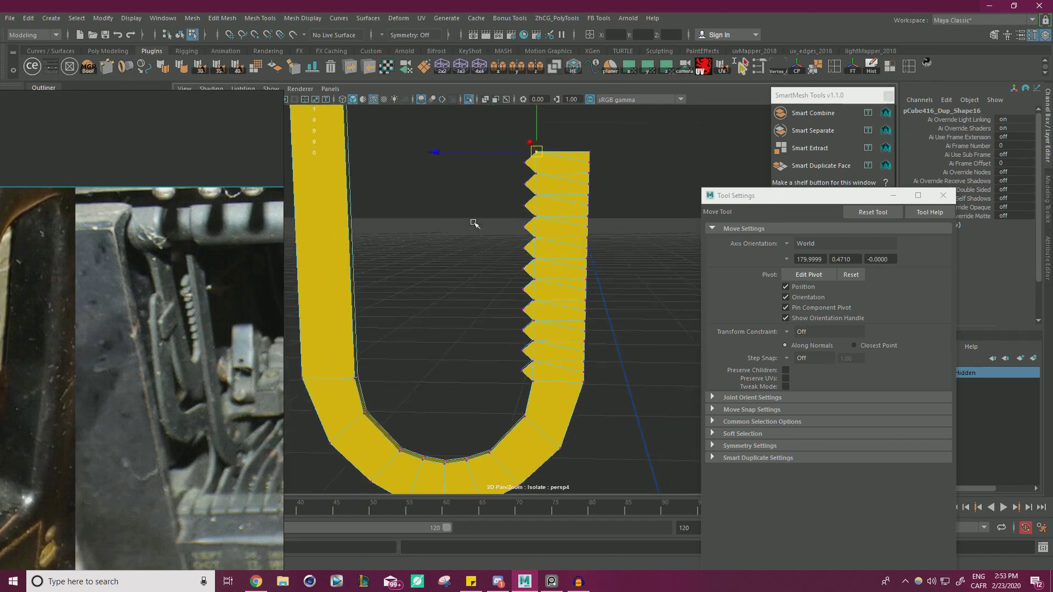
pyautogui.keyDown('shift'); pyautogui.moveTo(610, 185); pyautogui.dragTo(665, 139, button='right'); pyautogui.keyUp('shift')
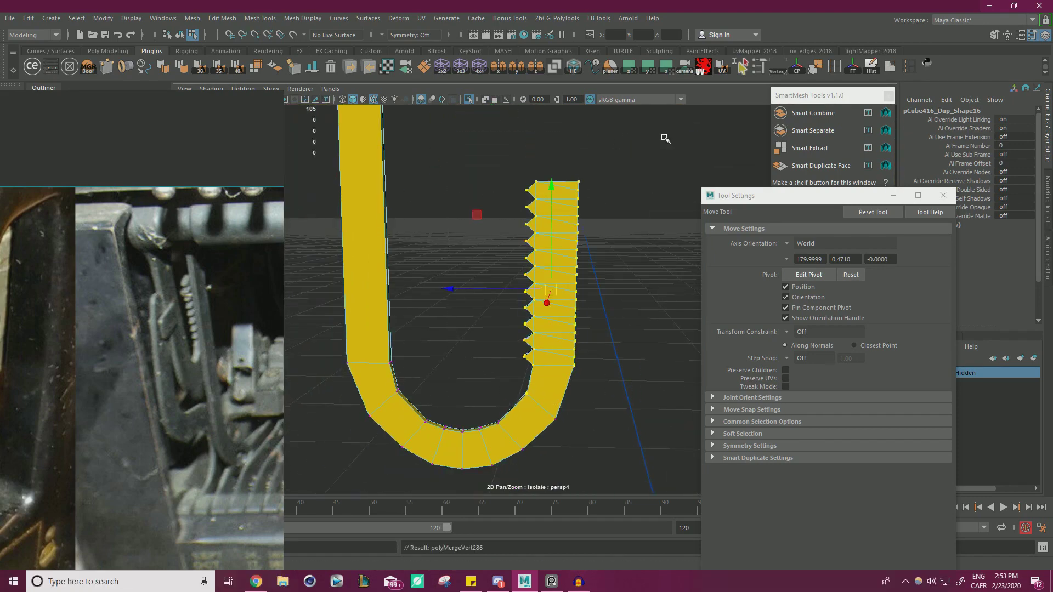
# Snap the upper vertices on the shorter arm's outer edge one by one up onto its top outer corner
pyautogui.scroll(3, 597, 216)
pyautogui.keyDown('alt'); pyautogui.moveTo(570, 230); pyautogui.dragTo(540, 252); pyautogui.keyUp('alt')
pyautogui.moveTo(556, 266)
pyautogui.keyDown('alt'); pyautogui.mouseDown(button='middle')
pyautogui.moveTo(442, 287)
pyautogui.moveTo(566, 263)
pyautogui.mouseUp(button='middle'); pyautogui.keyUp('alt')
pyautogui.scroll(3, 461, 286)
pyautogui.scroll(3, 614, 250)
pyautogui.keyDown('alt'); pyautogui.moveTo(566, 263); pyautogui.dragTo(496, 206); pyautogui.keyUp('alt')
pyautogui.press('v')
pyautogui.press('w')
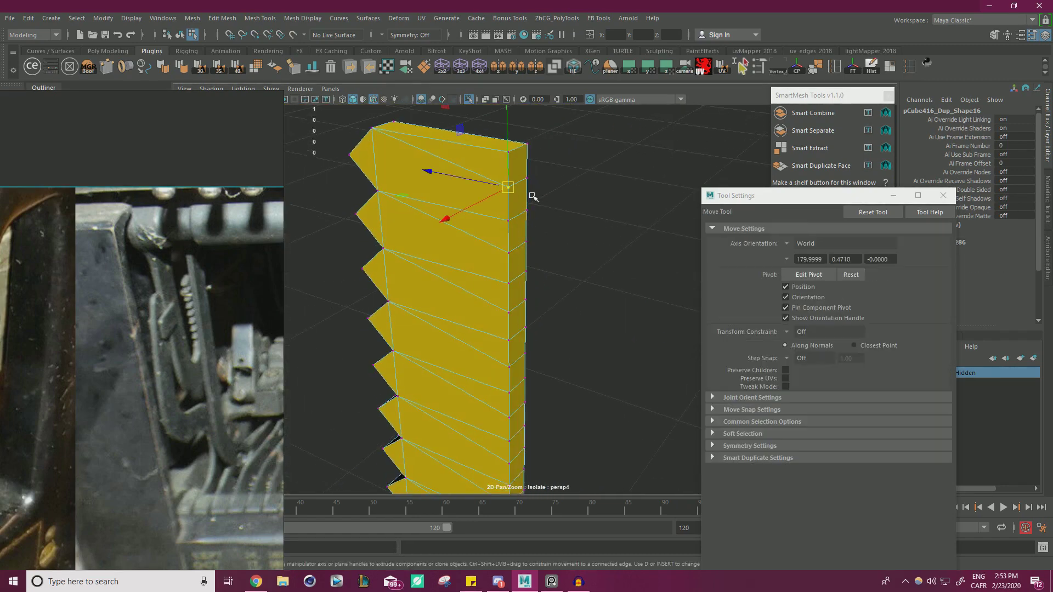
pyautogui.moveTo(505, 187)
pyautogui.mouseDown()
pyautogui.moveTo(507, 222)
pyautogui.moveTo(504, 173)
pyautogui.mouseUp()
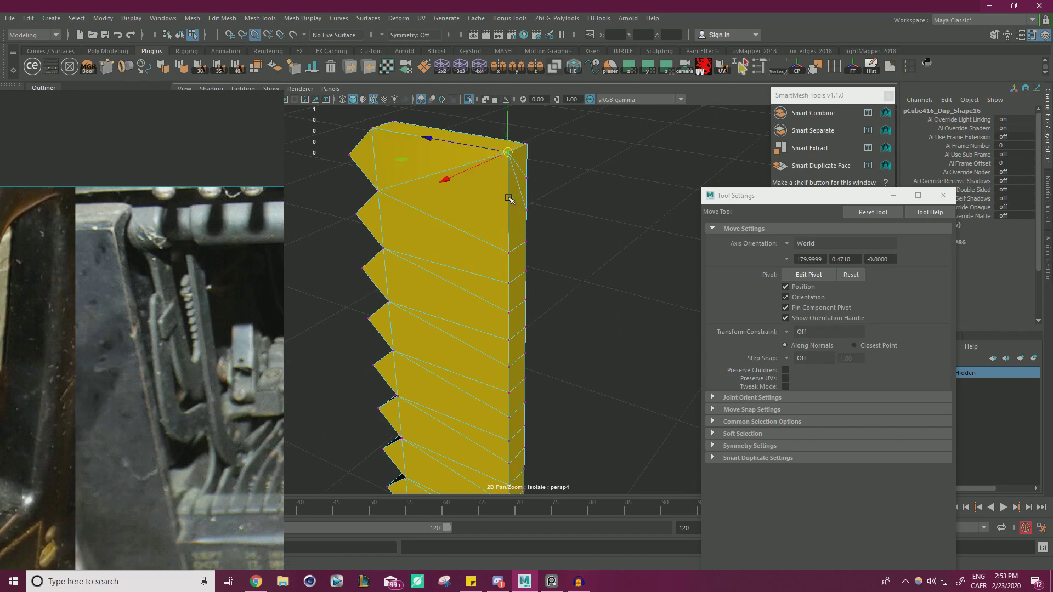
pyautogui.moveTo(511, 254); pyautogui.dragTo(496, 149)
pyautogui.moveTo(498, 285); pyautogui.dragTo(491, 156)
pyautogui.click(506, 307)
pyautogui.moveTo(507, 310); pyautogui.dragTo(493, 165)
pyautogui.click(507, 340)
pyautogui.moveTo(508, 341); pyautogui.dragTo(492, 173)
pyautogui.moveTo(509, 368); pyautogui.dragTo(502, 159)
pyautogui.moveTo(499, 380); pyautogui.dragTo(492, 162)
pyautogui.click(509, 417)
pyautogui.moveTo(509, 417); pyautogui.dragTo(492, 158)
# Snap the lowest vertices on the shorter arm's outer edge down onto the outer corner where the curve starts
pyautogui.scroll(-2, 477, 274)
pyautogui.keyDown('alt'); pyautogui.moveTo(493, 335); pyautogui.dragTo(509, 220, button='middle'); pyautogui.keyUp('alt')
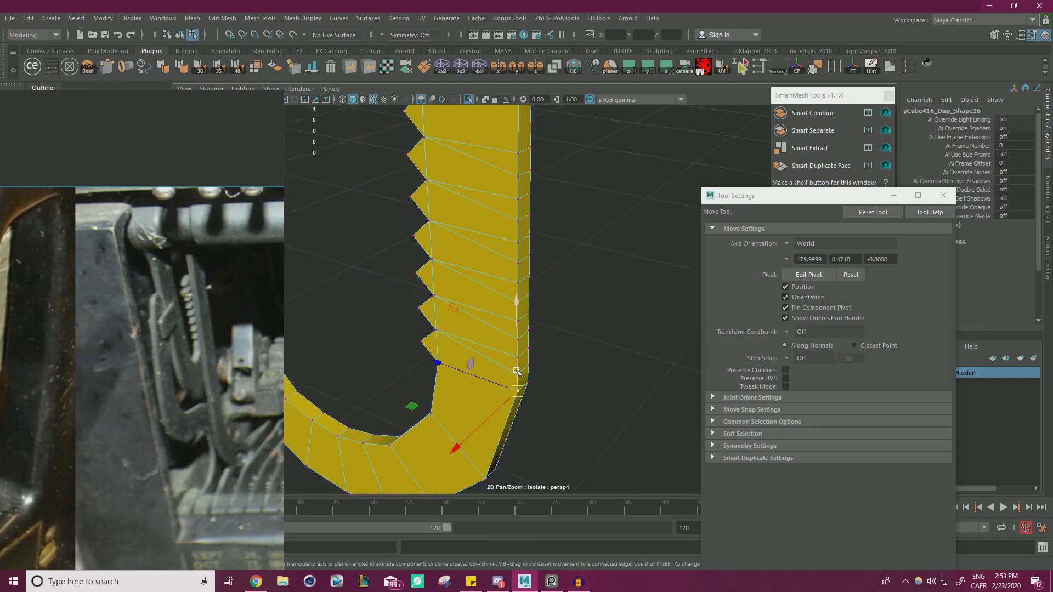
pyautogui.click(513, 359)
pyautogui.moveTo(516, 358); pyautogui.dragTo(518, 389)
pyautogui.click(515, 342)
pyautogui.moveTo(515, 342); pyautogui.dragTo(513, 386)
pyautogui.click(514, 323)
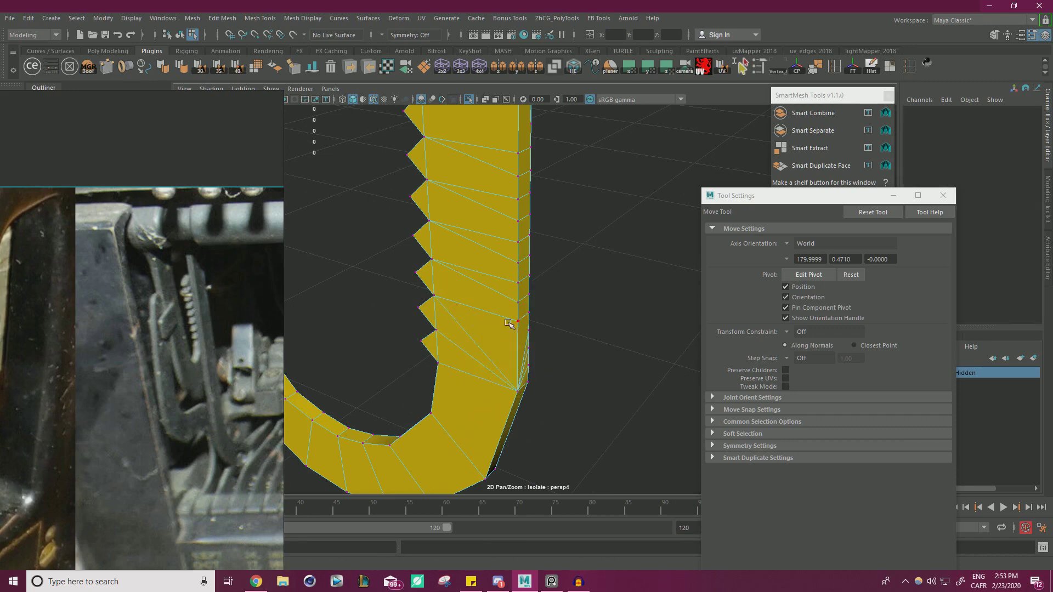
pyautogui.moveTo(516, 323); pyautogui.dragTo(516, 391)
pyautogui.click(556, 337)
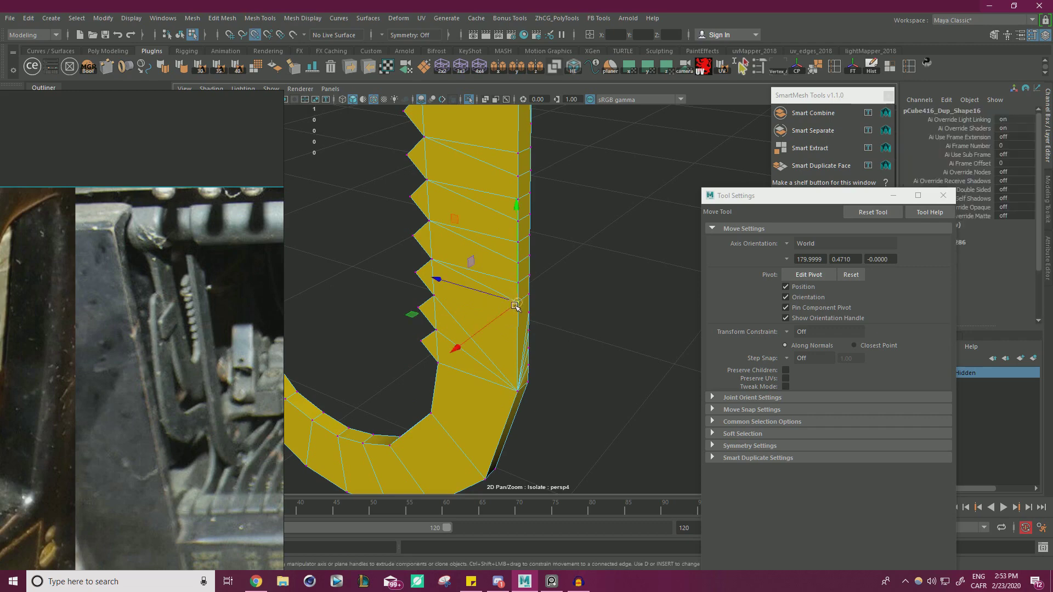
pyautogui.click(516, 284)
pyautogui.moveTo(516, 284); pyautogui.dragTo(512, 352)
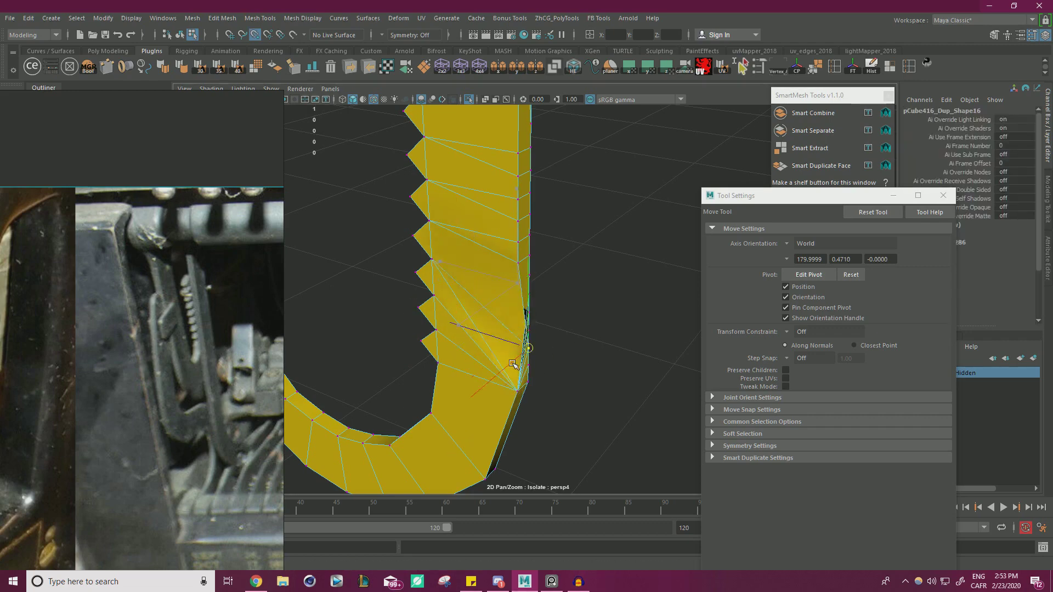
# Snap the remaining middle vertices on the outer edge down onto the same corner at the arm's base
pyautogui.click(554, 337)
pyautogui.click(517, 263)
pyautogui.moveTo(516, 264); pyautogui.dragTo(517, 391)
pyautogui.click(573, 329)
pyautogui.click(517, 243)
pyautogui.moveTo(519, 244); pyautogui.dragTo(515, 387)
pyautogui.click(534, 270)
pyautogui.click(517, 221)
pyautogui.moveTo(517, 221); pyautogui.dragTo(506, 384)
pyautogui.click(411, 405)
pyautogui.click(517, 199)
pyautogui.moveTo(517, 201); pyautogui.dragTo(508, 384)
# Select the shorter arm's vertices and merge the stacked ones at its two outer corners
pyautogui.keyDown('alt'); pyautogui.moveTo(616, 315); pyautogui.dragTo(472, 259); pyautogui.keyUp('alt')
pyautogui.keyDown('alt'); pyautogui.moveTo(472, 258); pyautogui.dragTo(485, 329, button='middle'); pyautogui.keyUp('alt')
pyautogui.keyDown('alt'); pyautogui.moveTo(485, 329); pyautogui.dragTo(543, 299, button='right'); pyautogui.keyUp('alt')
pyautogui.click(529, 117)
pyautogui.click(526, 122)
pyautogui.keyDown('alt'); pyautogui.moveTo(633, 264); pyautogui.dragTo(588, 346, button='right'); pyautogui.keyUp('alt')
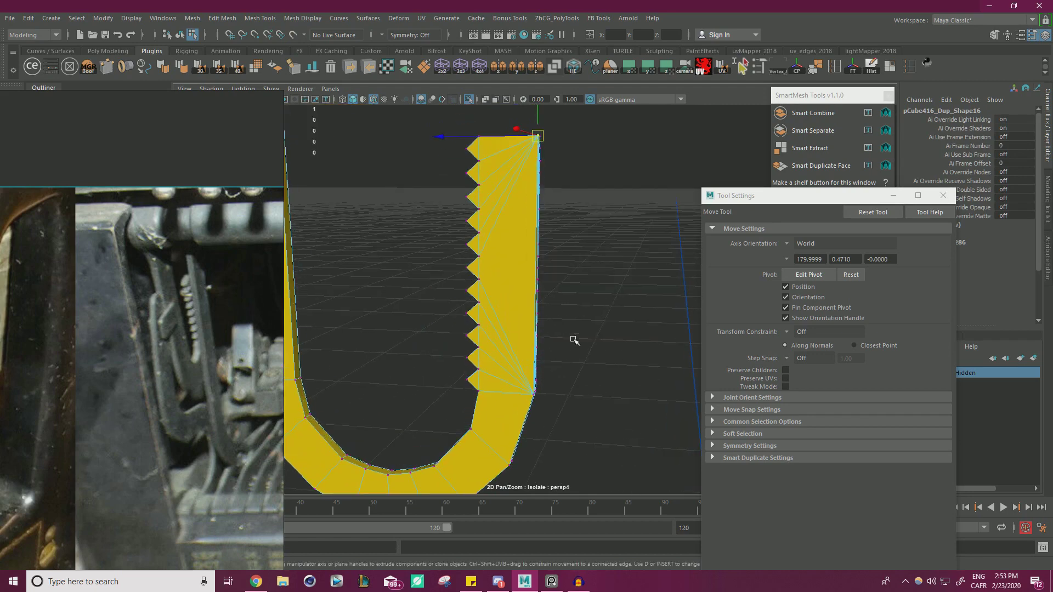
pyautogui.moveTo(415, 102); pyautogui.dragTo(415, 102)
pyautogui.keyDown('shift'); pyautogui.moveTo(604, 270); pyautogui.dragTo(652, 206, button='right'); pyautogui.keyUp('shift')
# Delete the thin upper faces on the outer narrow side of the toothed arm
pyautogui.keyDown('alt'); pyautogui.moveTo(653, 244); pyautogui.dragTo(608, 239); pyautogui.keyUp('alt')
pyautogui.keyDown('alt'); pyautogui.moveTo(608, 239); pyautogui.dragTo(568, 295, button='middle'); pyautogui.keyUp('alt')
pyautogui.moveTo(556, 239); pyautogui.dragTo(551, 297, button='right')
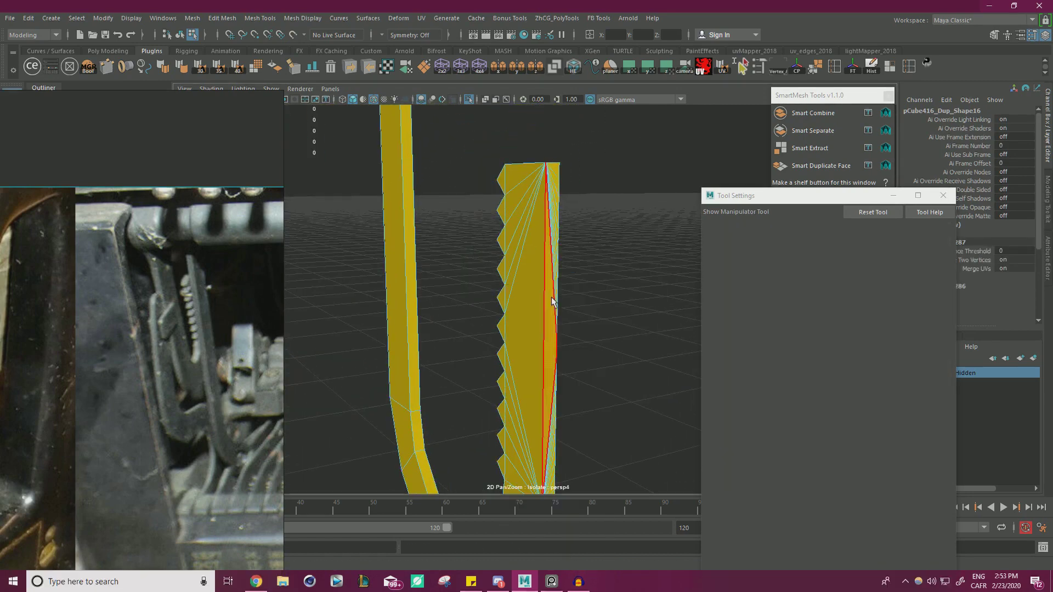
pyautogui.press('q')
pyautogui.click(551, 305)
pyautogui.keyDown('alt'); pyautogui.moveTo(588, 203); pyautogui.dragTo(491, 329); pyautogui.keyUp('alt')
pyautogui.keyDown('alt'); pyautogui.moveTo(491, 329); pyautogui.dragTo(691, 338, button='right'); pyautogui.keyUp('alt')
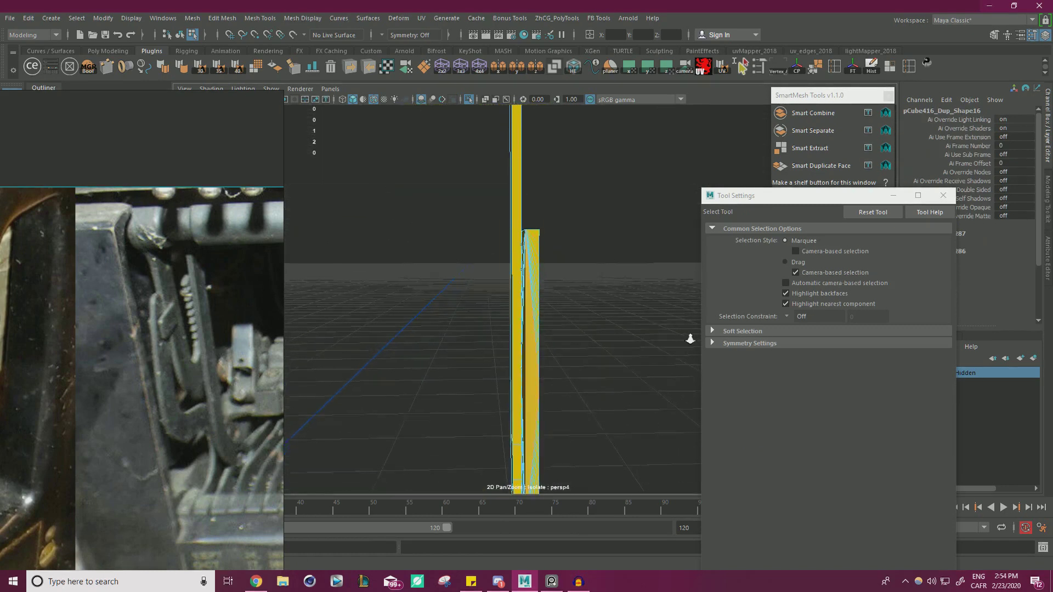
pyautogui.keyDown('alt'); pyautogui.moveTo(691, 338); pyautogui.dragTo(695, 355); pyautogui.keyUp('alt')
pyautogui.keyDown('alt'); pyautogui.moveTo(695, 355); pyautogui.dragTo(712, 351, button='right'); pyautogui.keyUp('alt')
pyautogui.click(546, 163)
pyautogui.press('w')
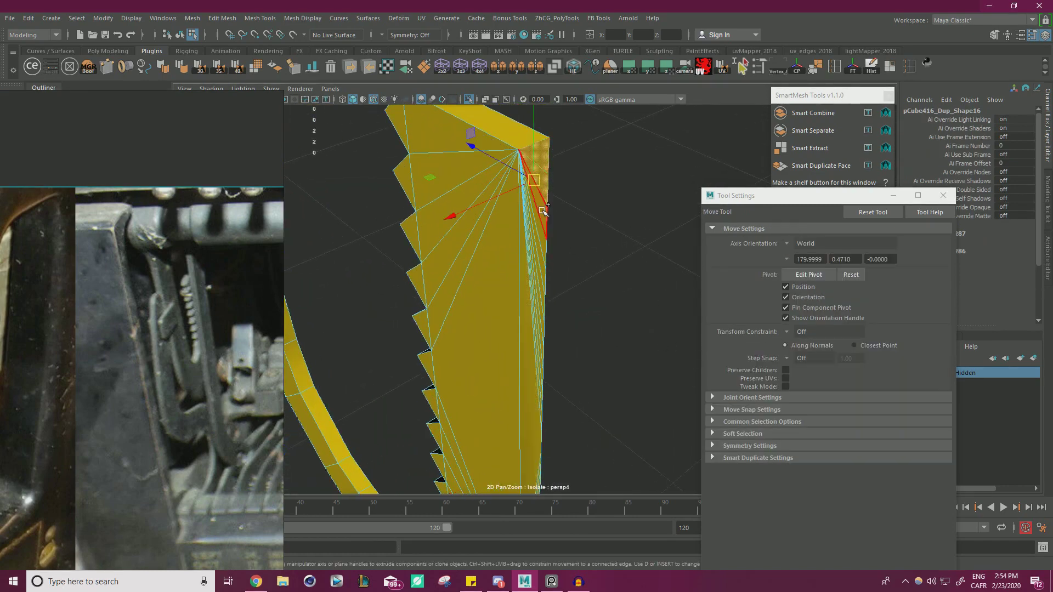
pyautogui.moveTo(542, 267); pyautogui.dragTo(547, 260)
pyautogui.press('Delete')
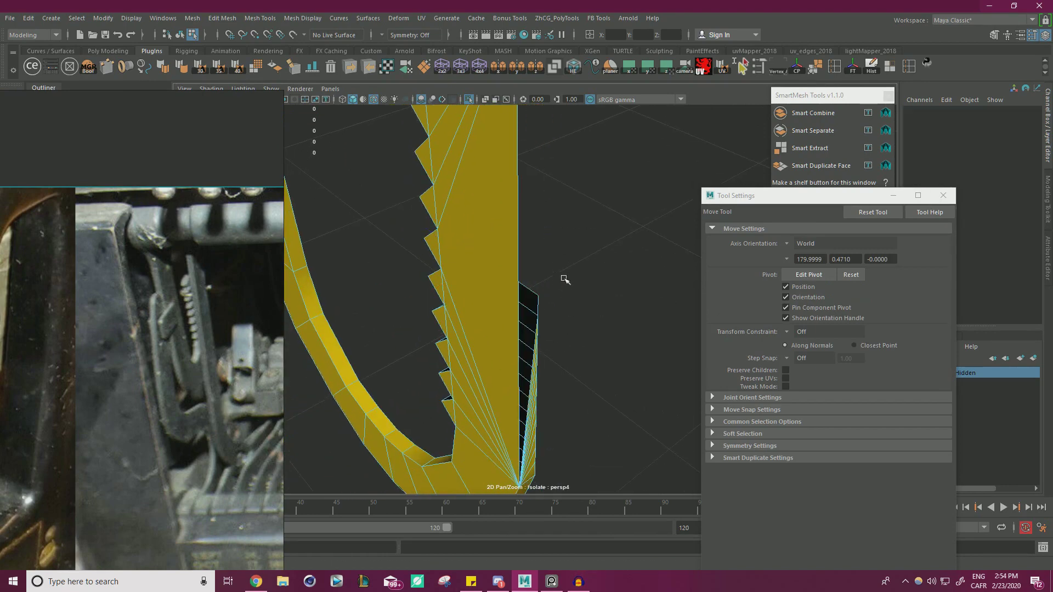
# Delete the leftover lower faces on the toothed arm's outer narrow side
pyautogui.moveTo(534, 374); pyautogui.dragTo(535, 375)
pyautogui.press('Delete')
pyautogui.moveTo(529, 459); pyautogui.dragTo(530, 460)
pyautogui.press('Delete')
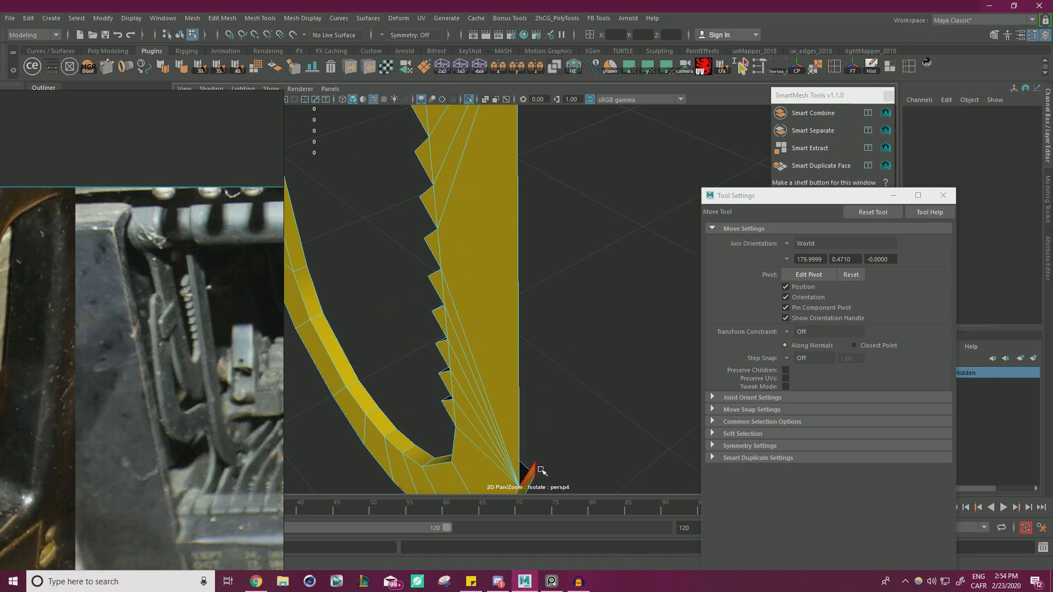
# Delete the rear faces of the toothed arm, keeping the faces along the toothed edge
pyautogui.keyDown('alt'); pyautogui.moveTo(583, 382); pyautogui.dragTo(424, 296); pyautogui.keyUp('alt')
pyautogui.scroll(3, 424, 297)
pyautogui.click(503, 210)
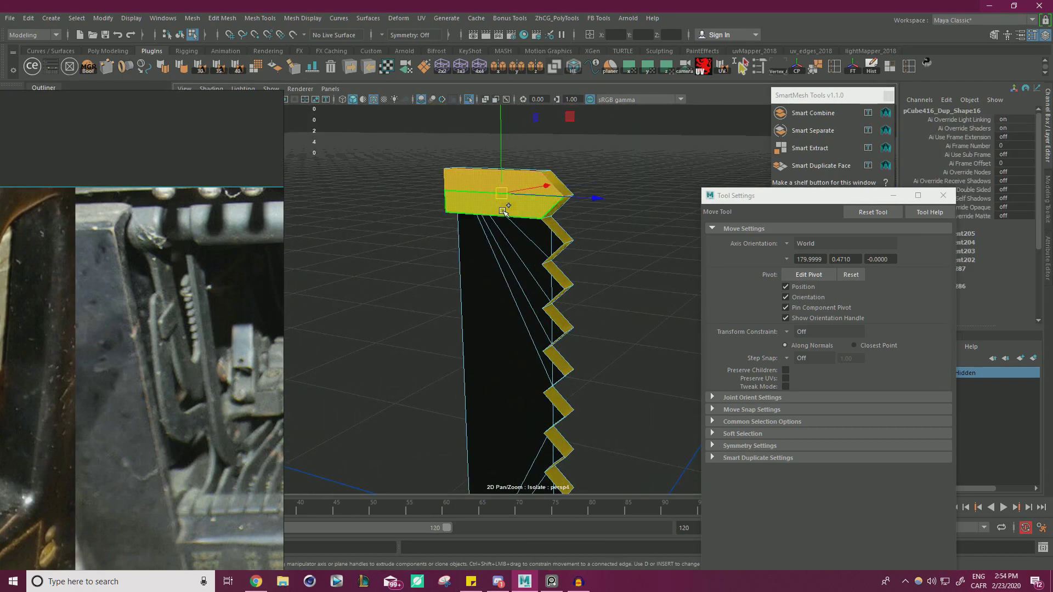
pyautogui.press('Delete')
pyautogui.moveTo(414, 226); pyautogui.dragTo(613, 245)
pyautogui.press('Delete')
# Duplicate the front faces of the toothed arm as a separate object with Smart Duplicate Face
pyautogui.keyDown('alt'); pyautogui.moveTo(642, 277); pyautogui.dragTo(411, 305, button='right'); pyautogui.keyUp('alt')
pyautogui.keyDown('alt'); pyautogui.moveTo(411, 305); pyautogui.dragTo(536, 210); pyautogui.keyUp('alt')
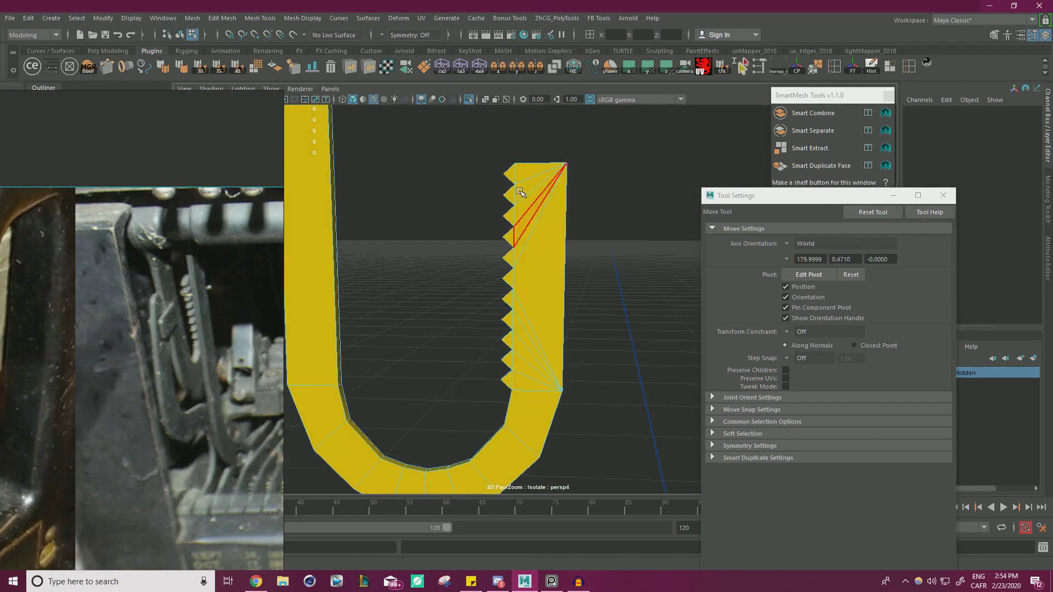
pyautogui.moveTo(591, 368); pyautogui.dragTo(593, 386)
pyautogui.keyDown('ctrl'); pyautogui.moveTo(602, 424); pyautogui.dragTo(601, 424); pyautogui.keyUp('ctrl')
pyautogui.keyDown('alt'); pyautogui.moveTo(554, 357); pyautogui.dragTo(344, 407); pyautogui.keyUp('alt')
pyautogui.keyDown('alt'); pyautogui.moveTo(433, 373); pyautogui.dragTo(684, 285); pyautogui.keyUp('alt')
pyautogui.click(937, 197)
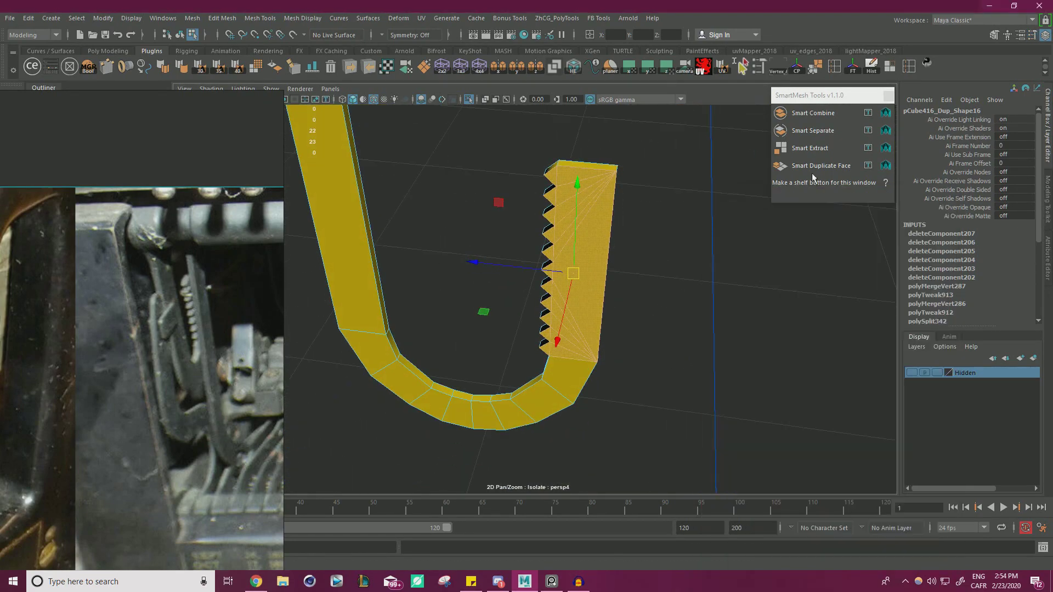
pyautogui.click(812, 170)
# Freeze the duplicated faces' transforms and move them to Translate X -0.216, over the arm's open rear side
pyautogui.keyDown('alt'); pyautogui.moveTo(572, 254); pyautogui.dragTo(667, 159); pyautogui.keyUp('alt')
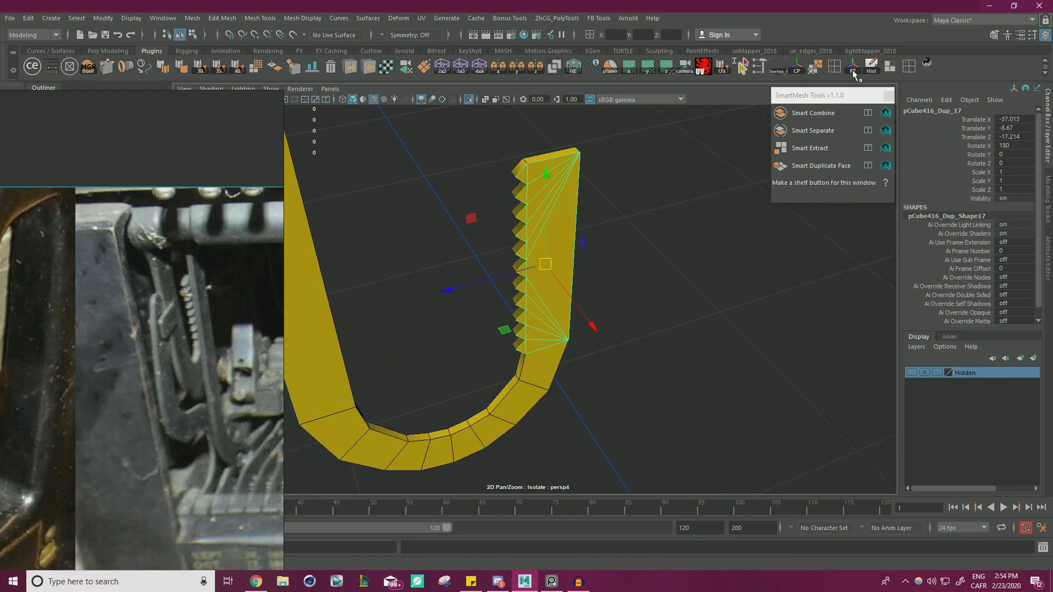
pyautogui.keyDown('alt'); pyautogui.moveTo(728, 148); pyautogui.dragTo(577, 258); pyautogui.keyUp('alt')
pyautogui.moveTo(587, 295); pyautogui.dragTo(547, 212)
pyautogui.scroll(4, 548, 212)
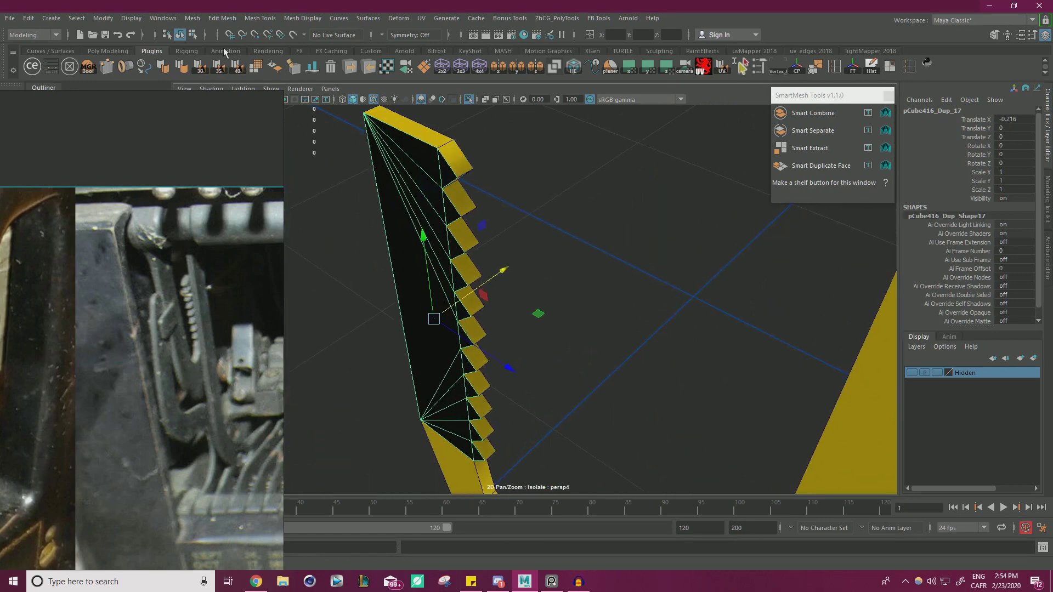
# Reverse the duplicate's normals and combine it with the U-shaped bar
pyautogui.click(277, 69)
pyautogui.keyDown('alt'); pyautogui.moveTo(475, 190); pyautogui.dragTo(657, 217); pyautogui.keyUp('alt')
pyautogui.click(657, 217)
pyautogui.click(504, 221)
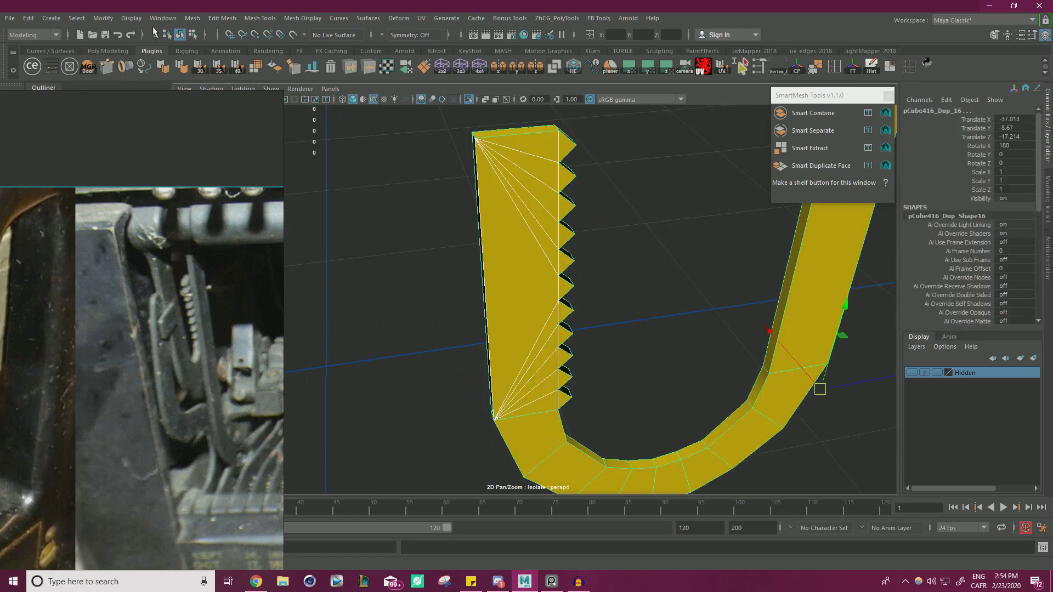
pyautogui.click(219, 58)
# Merge the toothed arm's vertices to weld the duplicated rear faces to the bar
pyautogui.keyDown('alt'); pyautogui.moveTo(456, 221); pyautogui.dragTo(636, 220); pyautogui.keyUp('alt')
pyautogui.rightClick(633, 191)
pyautogui.click(580, 190)
pyautogui.moveTo(477, 141); pyautogui.dragTo(748, 441)
pyautogui.keyDown('shift'); pyautogui.moveTo(654, 278); pyautogui.dragTo(695, 237, button='right'); pyautogui.keyUp('shift')
# Fill the open outer side of the toothed arm and return to object mode
pyautogui.keyDown('alt'); pyautogui.moveTo(695, 237); pyautogui.dragTo(573, 166); pyautogui.keyUp('alt')
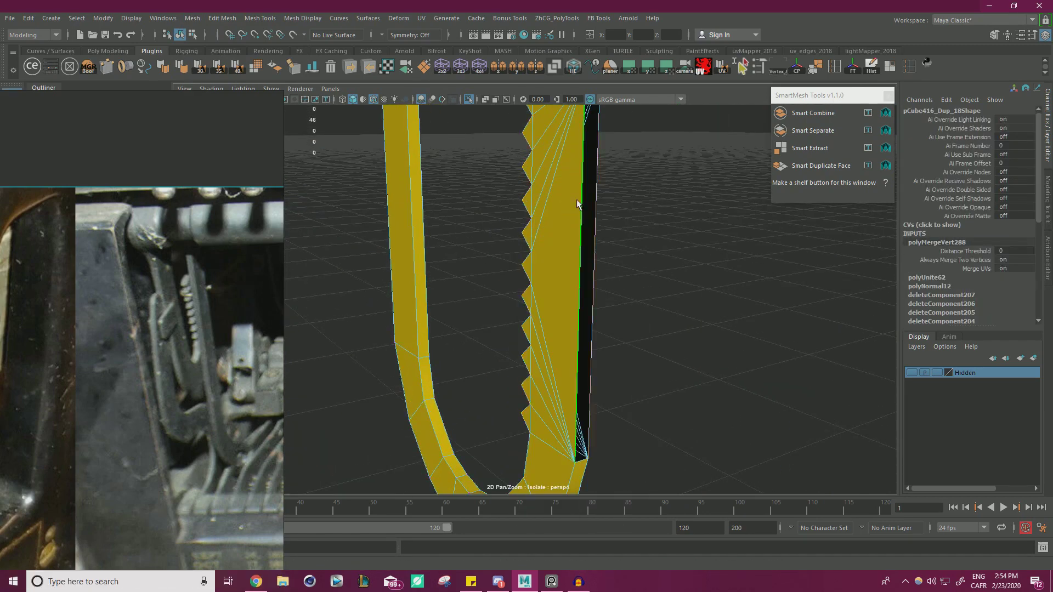
pyautogui.keyDown('shift'); pyautogui.moveTo(662, 239); pyautogui.dragTo(662, 242, button='right'); pyautogui.keyUp('shift')
pyautogui.keyDown('shift'); pyautogui.moveTo(648, 379); pyautogui.dragTo(648, 382, button='right'); pyautogui.keyUp('shift')
pyautogui.moveTo(567, 265); pyautogui.dragTo(620, 249, button='right')
pyautogui.click(706, 272)
pyautogui.keyDown('alt'); pyautogui.moveTo(706, 272); pyautogui.dragTo(606, 277); pyautogui.keyUp('alt')
pyautogui.keyDown('alt'); pyautogui.moveTo(606, 277); pyautogui.dragTo(477, 269, button='right'); pyautogui.keyUp('alt')
pyautogui.keyDown('alt'); pyautogui.moveTo(477, 269); pyautogui.dragTo(380, 138); pyautogui.keyUp('alt')
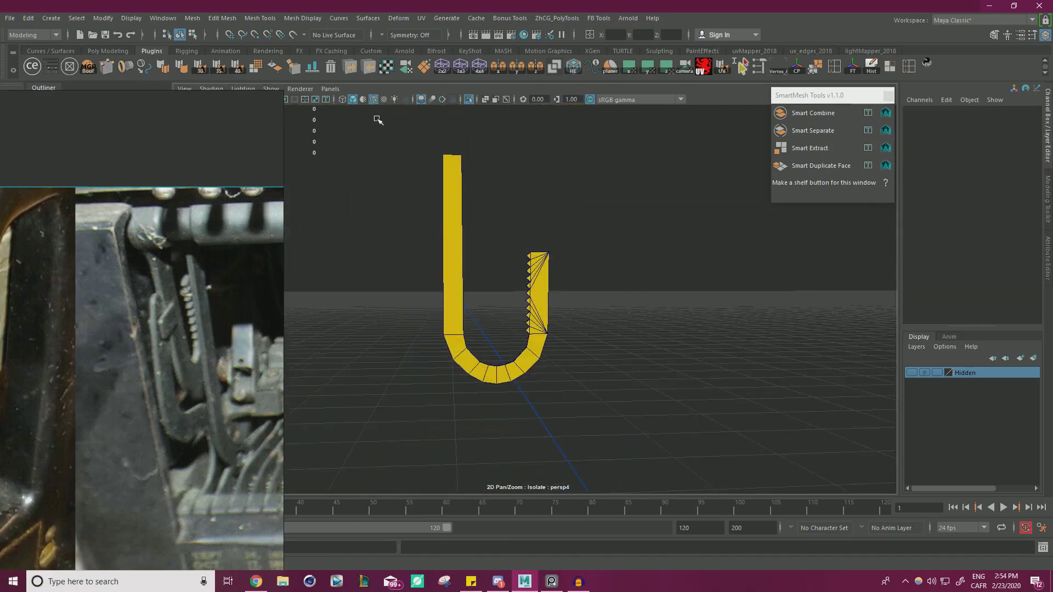
# Turn off isolation and examine the toothed bar beside the blue bar and spring in the full typewriter
pyautogui.click(468, 100)
pyautogui.keyDown('alt'); pyautogui.moveTo(423, 236); pyautogui.dragTo(565, 258); pyautogui.keyUp('alt')
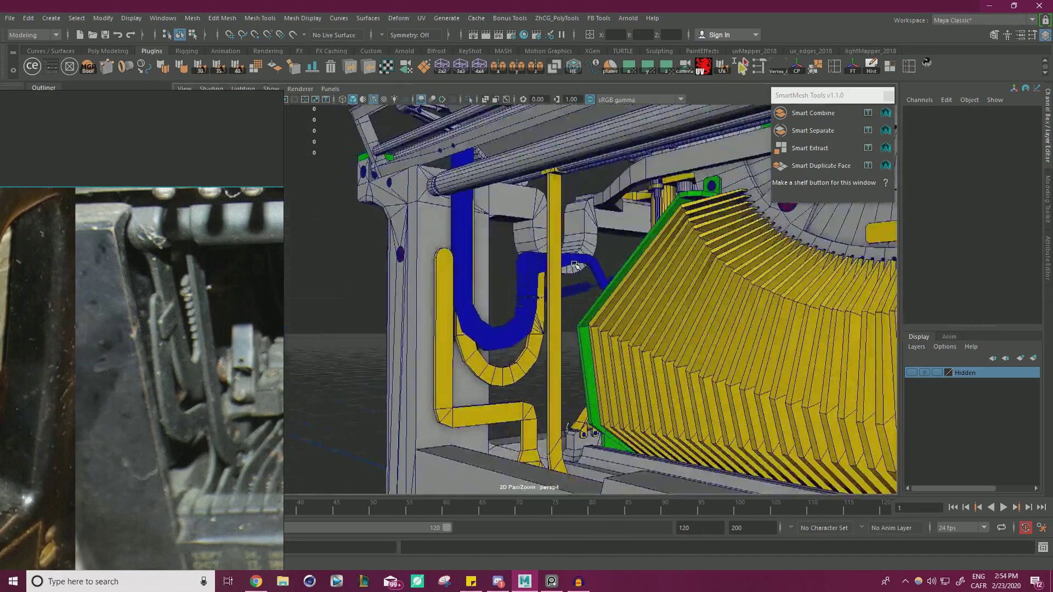
pyautogui.keyDown('alt'); pyautogui.moveTo(565, 258); pyautogui.dragTo(731, 332, button='right'); pyautogui.keyUp('alt')
pyautogui.keyDown('alt'); pyautogui.moveTo(731, 332); pyautogui.dragTo(596, 338); pyautogui.keyUp('alt')
pyautogui.keyDown('alt'); pyautogui.moveTo(596, 339); pyautogui.dragTo(609, 338, button='right'); pyautogui.keyUp('alt')
pyautogui.keyDown('alt'); pyautogui.moveTo(608, 338); pyautogui.dragTo(650, 342); pyautogui.keyUp('alt')
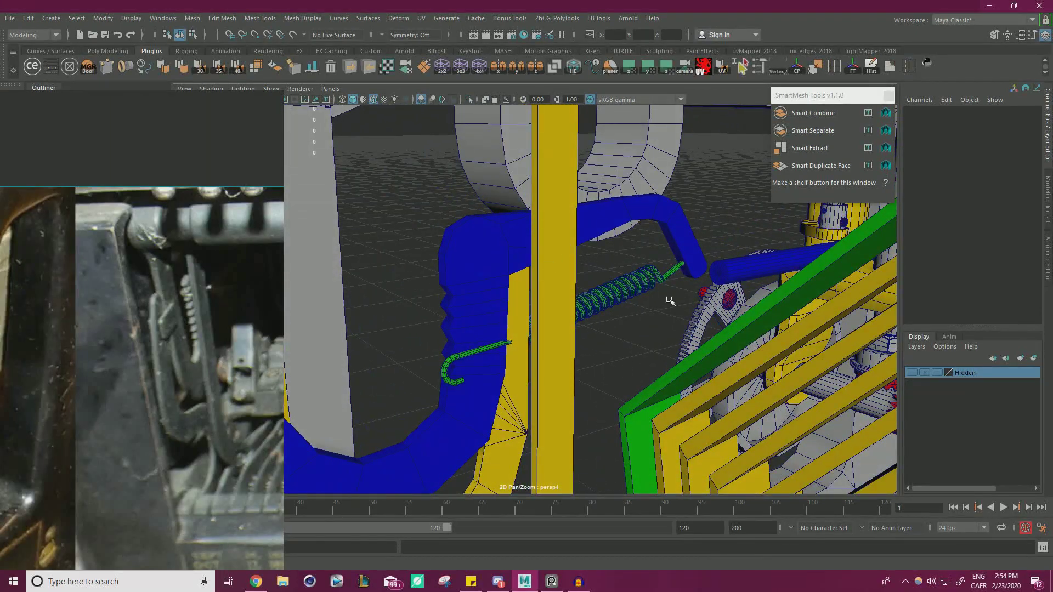
pyautogui.keyDown('alt'); pyautogui.moveTo(584, 289); pyautogui.dragTo(555, 294); pyautogui.keyUp('alt')
pyautogui.keyDown('alt'); pyautogui.moveTo(662, 259); pyautogui.dragTo(583, 281); pyautogui.keyUp('alt')
# Move the blue bar together with its spring along X, away from the yellow U-shaped bar
pyautogui.click(495, 286)
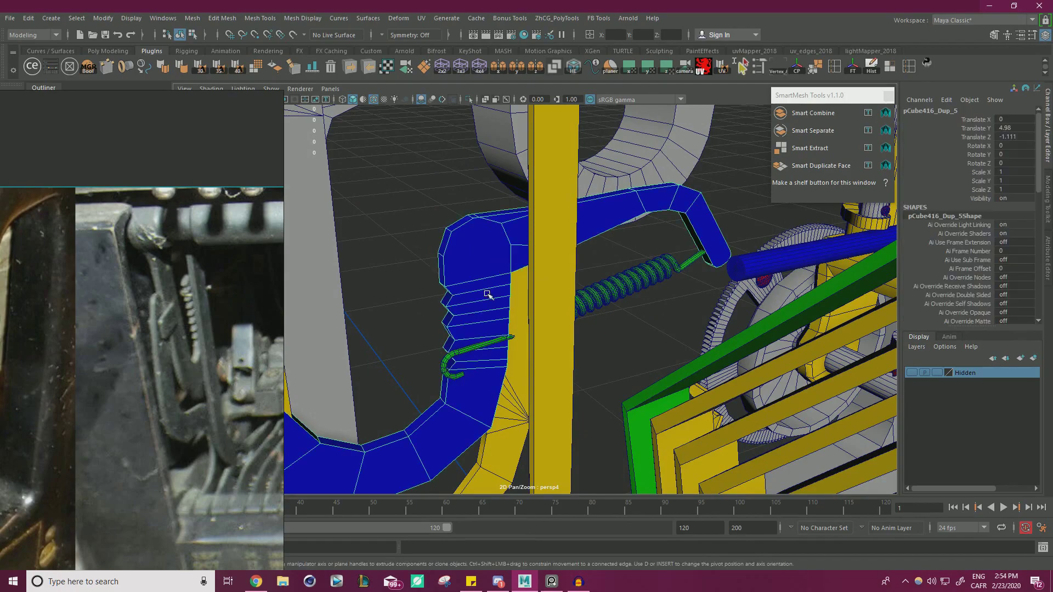
pyautogui.keyDown('alt'); pyautogui.moveTo(512, 338); pyautogui.dragTo(599, 280); pyautogui.keyUp('alt')
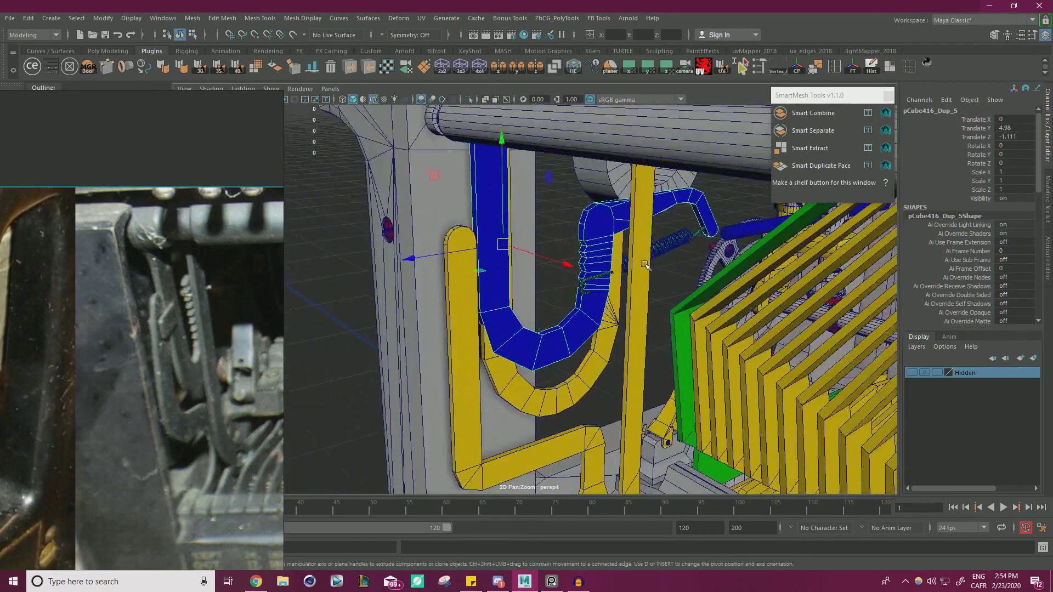
pyautogui.keyDown('shift'); pyautogui.click(661, 248); pyautogui.keyUp('shift')
pyautogui.moveTo(727, 215); pyautogui.dragTo(684, 207)
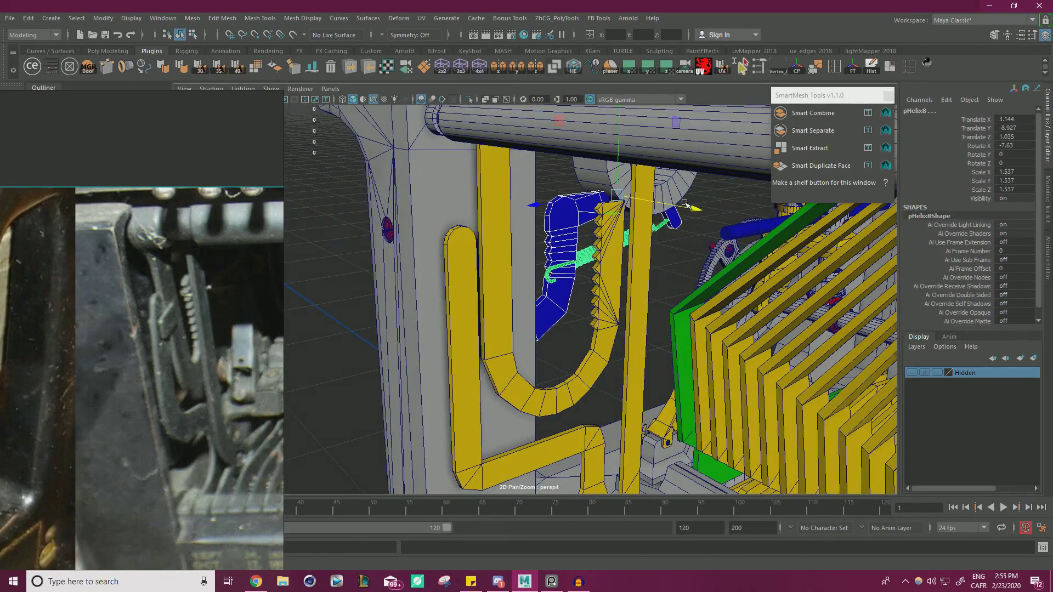
# Cut a new edge across the outer side of the toothed arm with Multi-Cut
pyautogui.scroll(5, 636, 344)
pyautogui.keyDown('alt'); pyautogui.moveTo(636, 344); pyautogui.dragTo(597, 302); pyautogui.keyUp('alt')
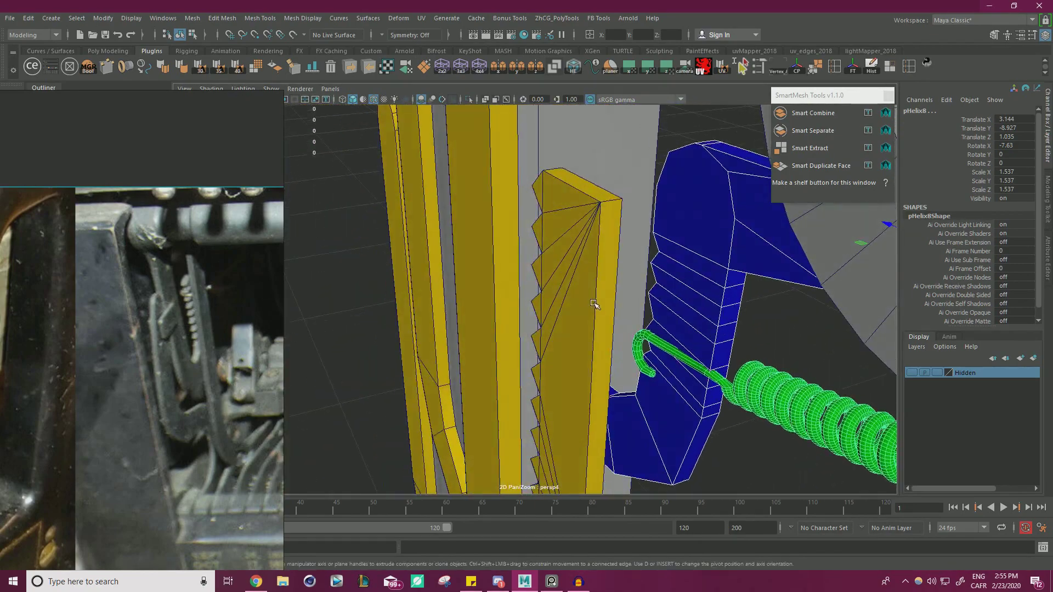
pyautogui.click(601, 303)
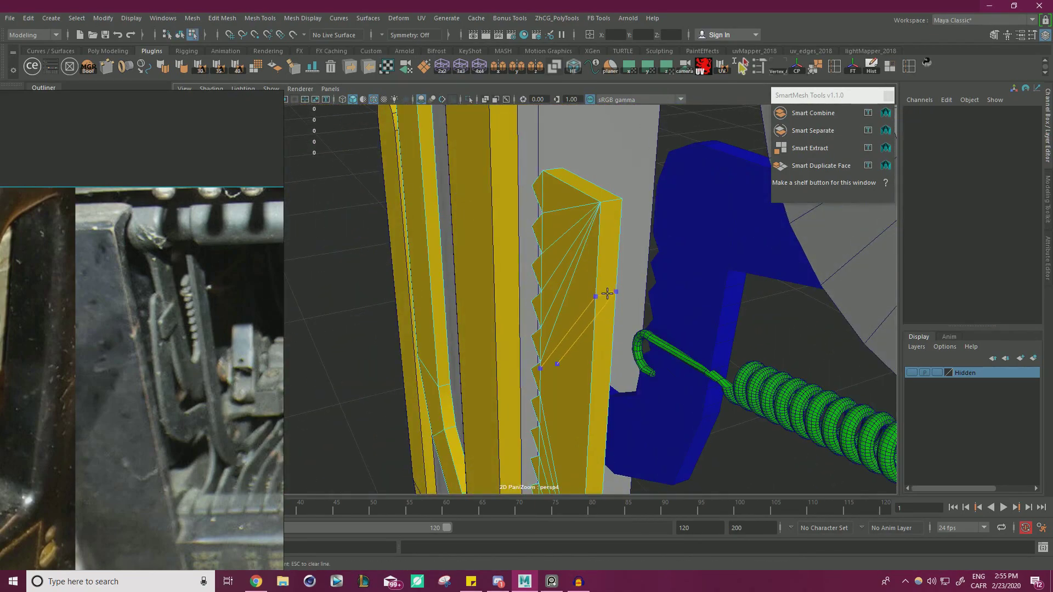
pyautogui.press('w')
# Extrude the upper outer side face of the toothed arm sideways to start a horizontal extension
pyautogui.moveTo(601, 256); pyautogui.dragTo(600, 288, button='right')
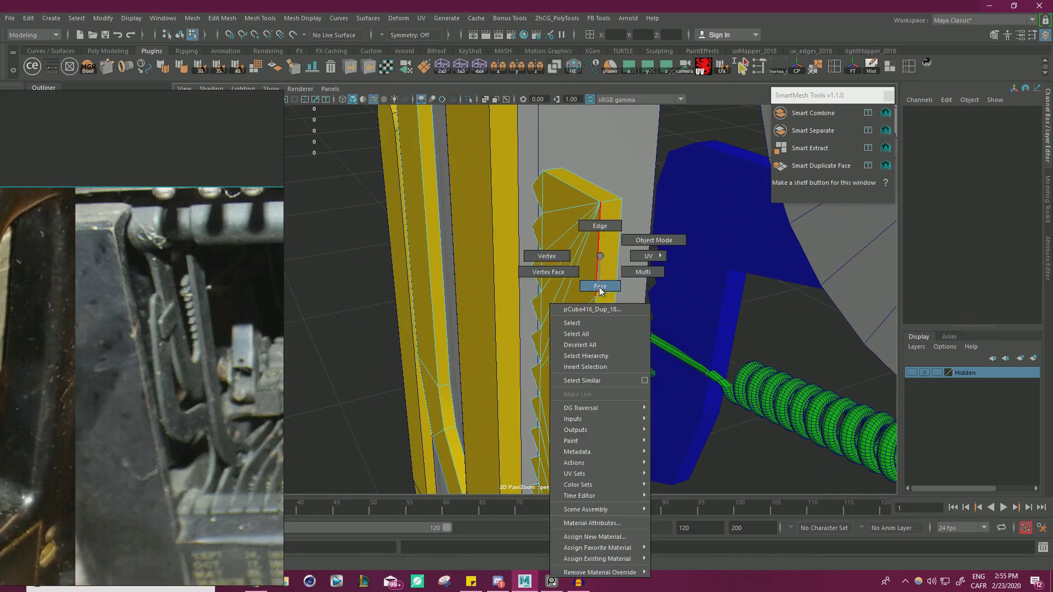
pyautogui.click(606, 256)
pyautogui.keyDown('alt'); pyautogui.moveTo(607, 257); pyautogui.dragTo(693, 287); pyautogui.keyUp('alt')
pyautogui.keyDown('alt'); pyautogui.moveTo(652, 262); pyautogui.dragTo(528, 246, button='middle'); pyautogui.keyUp('alt')
pyautogui.keyDown('shift'); pyautogui.moveTo(465, 222); pyautogui.dragTo(516, 261); pyautogui.keyUp('shift')
# Raise and rotate the extension's end face so it slopes slightly upward like the bar in the reference photo
pyautogui.scroll(-3, 647, 254)
pyautogui.scroll(-3, 183, 359)
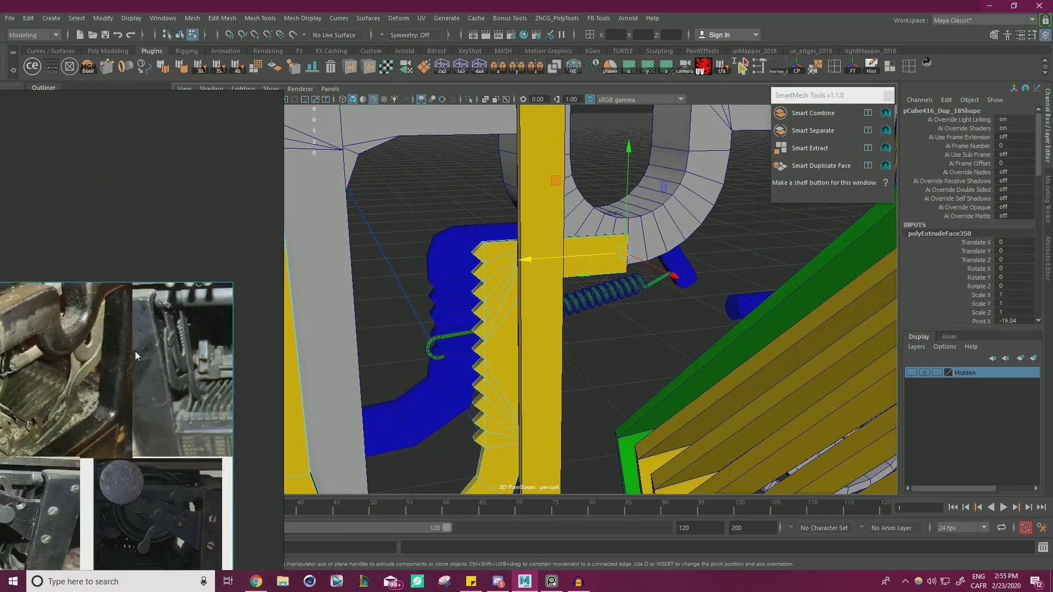
pyautogui.scroll(6, 135, 351)
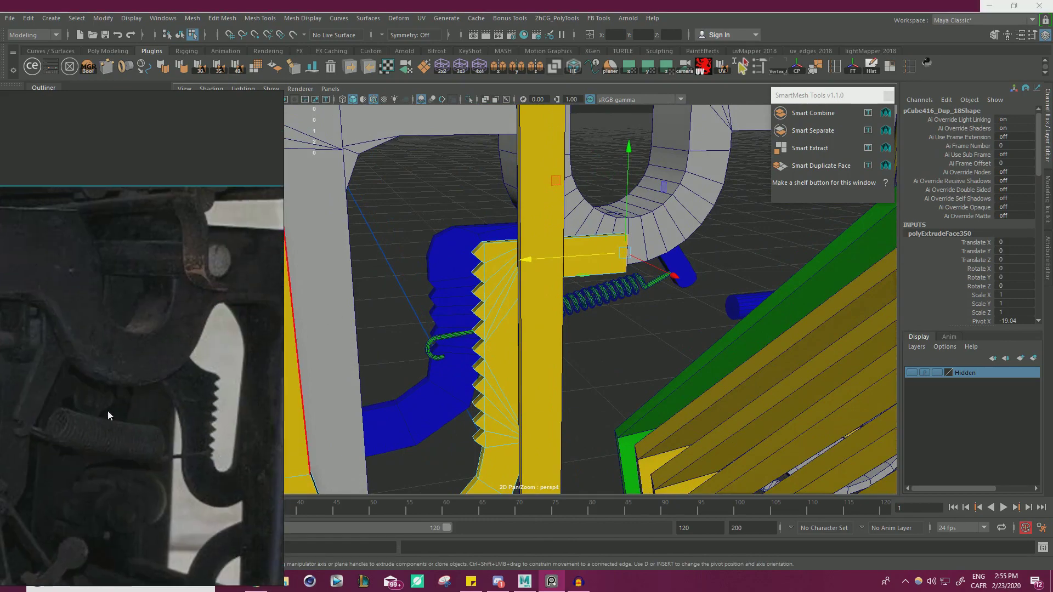
pyautogui.keyDown('alt'); pyautogui.moveTo(583, 314); pyautogui.dragTo(553, 311); pyautogui.keyUp('alt')
pyautogui.moveTo(526, 227); pyautogui.dragTo(551, 198)
pyautogui.press('e')
pyautogui.moveTo(696, 199); pyautogui.dragTo(684, 193)
pyautogui.press('w')
pyautogui.moveTo(553, 198); pyautogui.dragTo(521, 230)
# Extrude the extension's end face into a second segment and a third one angled downward, adjusting the end face
pyautogui.keyDown('shift'); pyautogui.moveTo(466, 259); pyautogui.dragTo(565, 258); pyautogui.keyUp('shift')
pyautogui.press('e')
pyautogui.moveTo(591, 202); pyautogui.dragTo(669, 325)
pyautogui.hotkey('ctrl', 'e')
pyautogui.press('e')
pyautogui.keyDown('alt'); pyautogui.moveTo(669, 325); pyautogui.dragTo(613, 291, button='middle'); pyautogui.keyUp('alt')
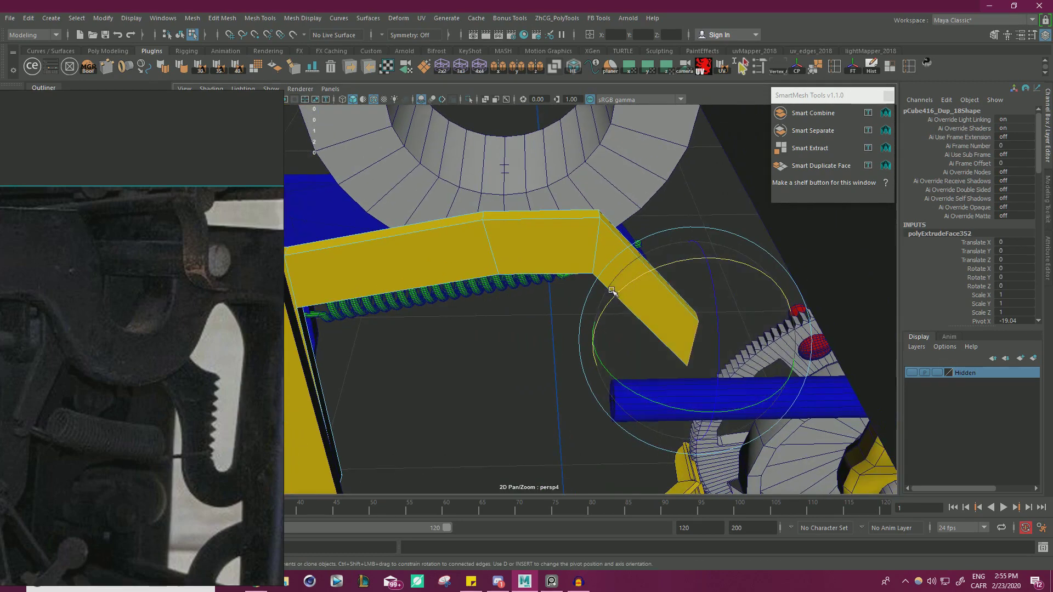
pyautogui.press('r')
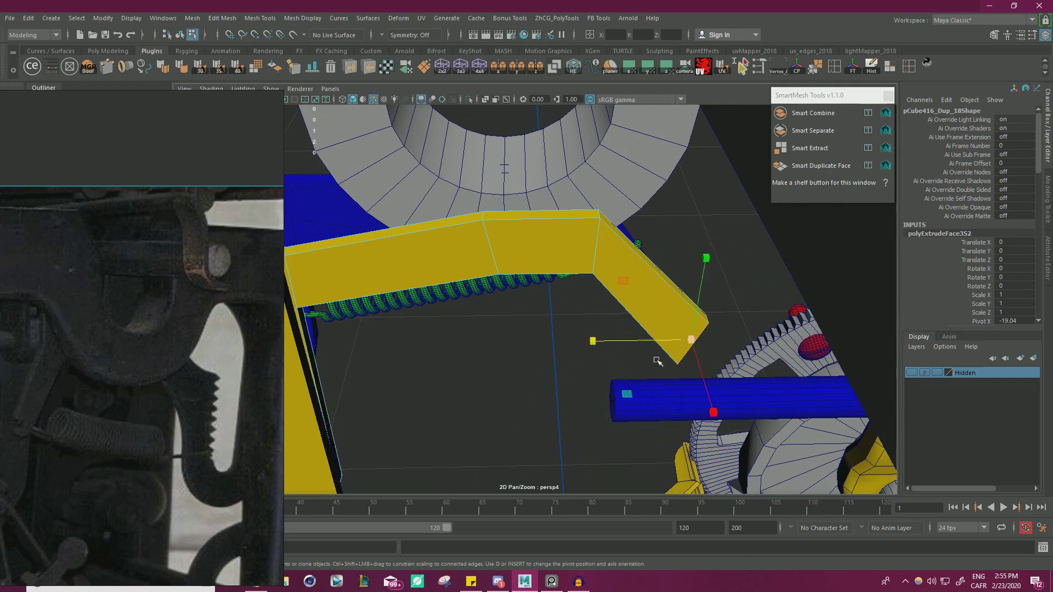
# Move the lower corner vertices at the extension's tip to narrow its end
pyautogui.moveTo(663, 265); pyautogui.dragTo(609, 265, button='right')
pyautogui.keyDown('alt'); pyautogui.moveTo(640, 346); pyautogui.dragTo(639, 329); pyautogui.keyUp('alt')
pyautogui.moveTo(627, 392); pyautogui.dragTo(690, 346)
pyautogui.press('w')
pyautogui.moveTo(610, 301); pyautogui.dragTo(613, 290)
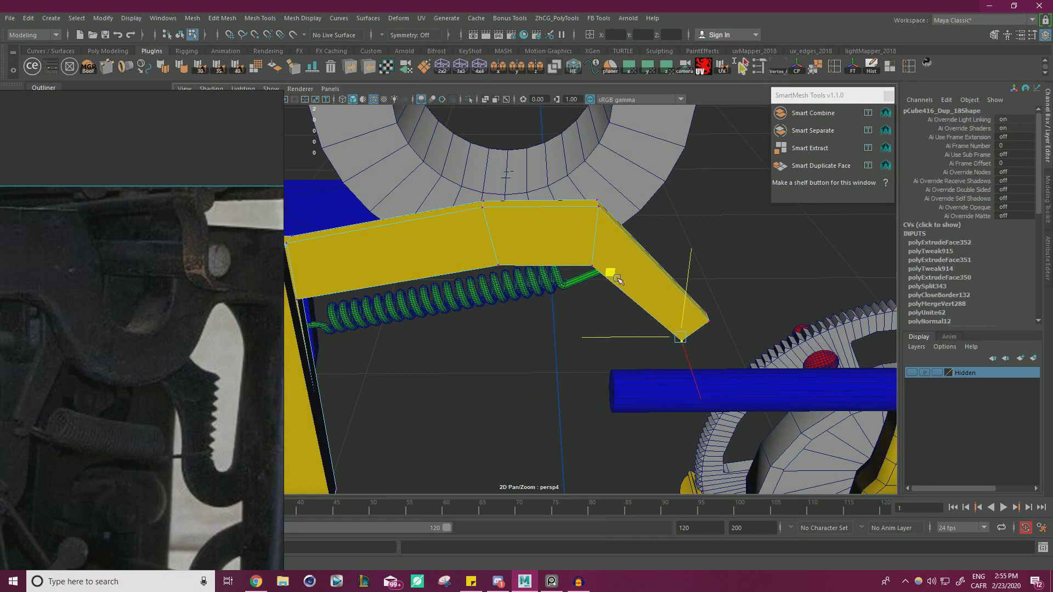
# Move the lower vertices at the extension's two bends to refine the shape of its underside
pyautogui.moveTo(610, 240); pyautogui.dragTo(611, 239)
pyautogui.keyDown('alt'); pyautogui.moveTo(555, 259); pyautogui.dragTo(553, 242); pyautogui.keyUp('alt')
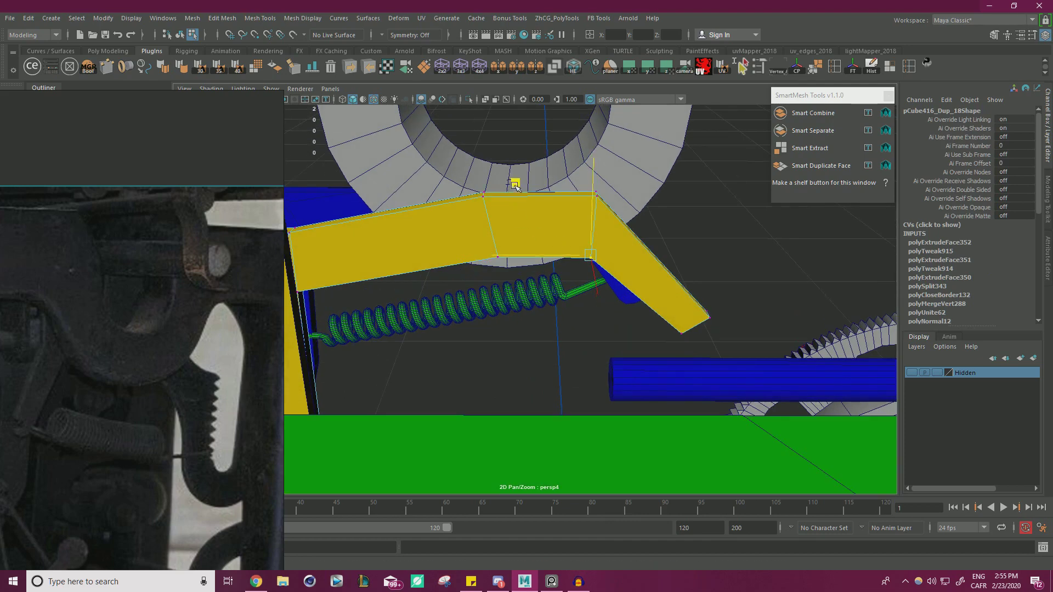
pyautogui.click(499, 257)
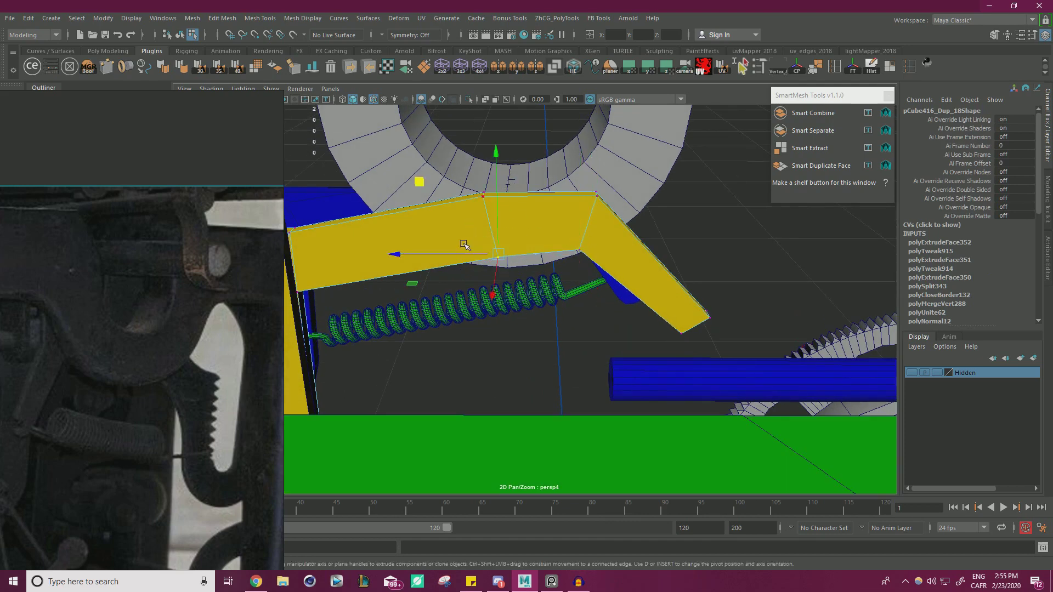
pyautogui.moveTo(421, 186); pyautogui.dragTo(411, 177, button='middle')
# Raise the extension's outer segments and slide the downward-angled end outward to lengthen the middle segment
pyautogui.keyDown('alt'); pyautogui.moveTo(411, 175); pyautogui.dragTo(215, 396); pyautogui.keyUp('alt')
pyautogui.keyDown('alt'); pyautogui.moveTo(576, 373); pyautogui.dragTo(658, 331); pyautogui.keyUp('alt')
pyautogui.keyDown('alt'); pyautogui.moveTo(659, 332); pyautogui.dragTo(542, 285, button='right'); pyautogui.keyUp('alt')
pyautogui.keyDown('alt'); pyautogui.moveTo(543, 285); pyautogui.dragTo(552, 290); pyautogui.keyUp('alt')
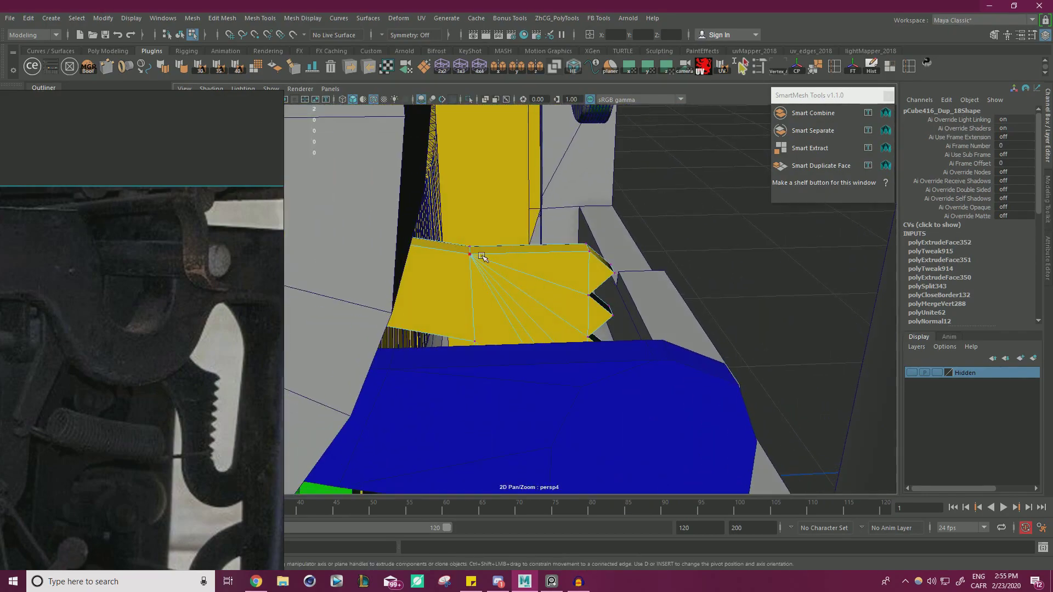
pyautogui.keyDown('alt'); pyautogui.moveTo(529, 238); pyautogui.dragTo(199, 379); pyautogui.keyUp('alt')
pyautogui.keyDown('alt'); pyautogui.moveTo(294, 373); pyautogui.dragTo(636, 312); pyautogui.keyUp('alt')
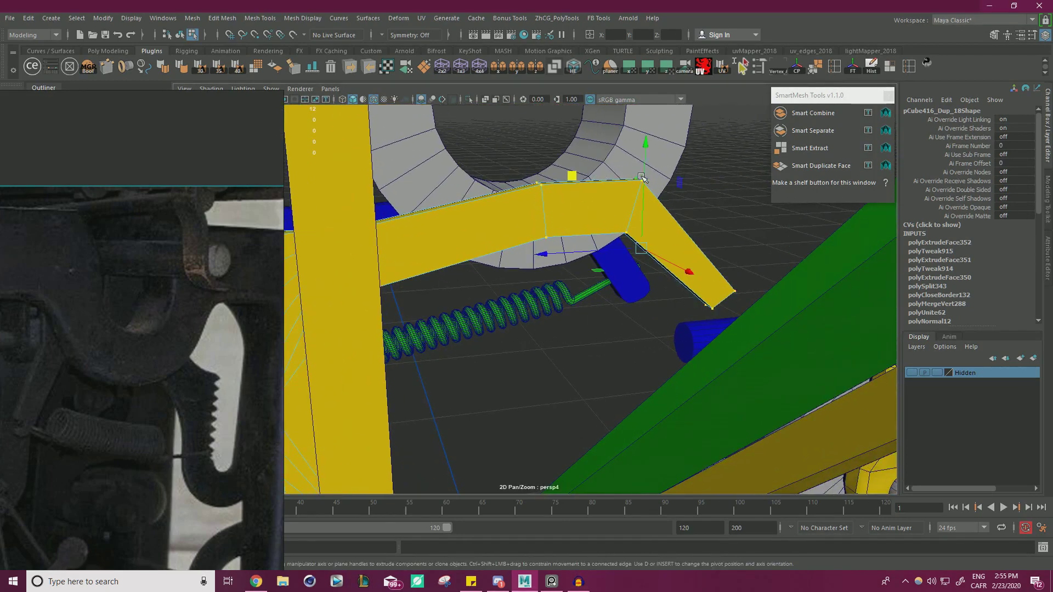
pyautogui.moveTo(640, 177); pyautogui.dragTo(645, 166)
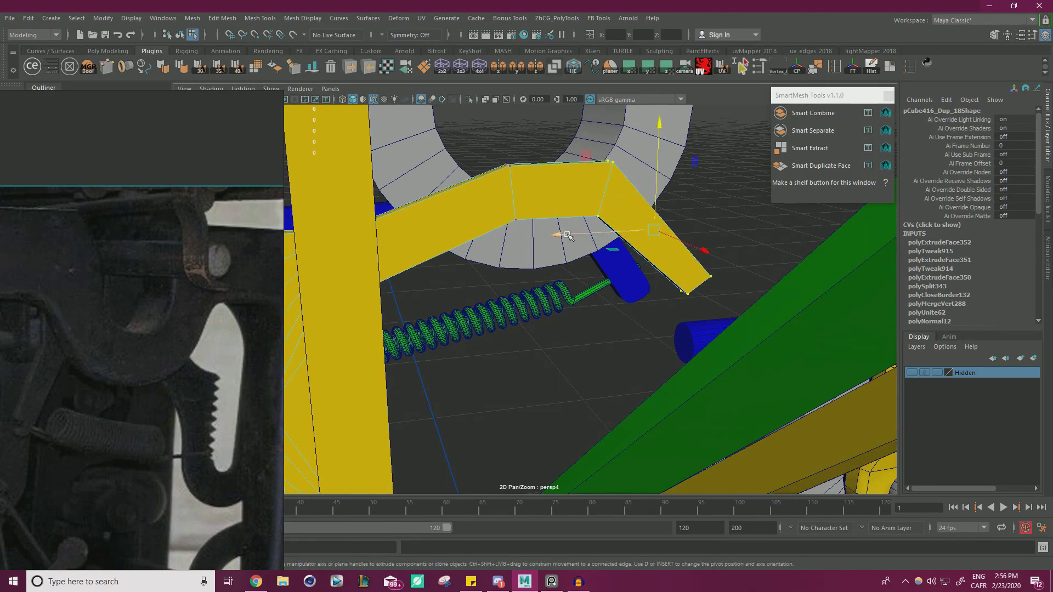
pyautogui.hotkey('ctrl', 'z')
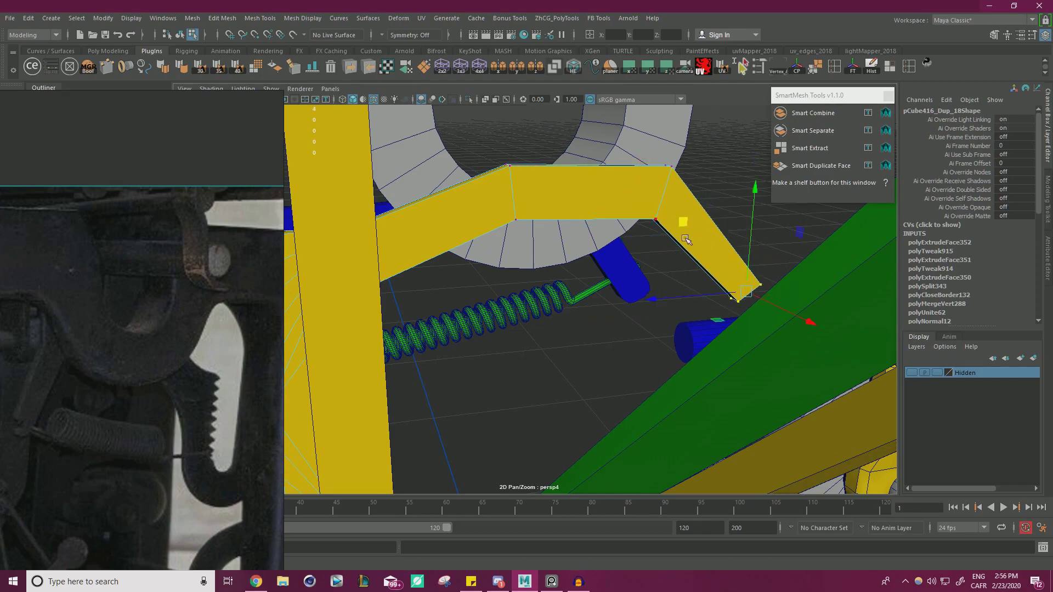
# Hide the spring and the blue bar in front of the toothed U-shaped bar
pyautogui.keyDown('alt'); pyautogui.moveTo(685, 238); pyautogui.dragTo(653, 240); pyautogui.keyUp('alt')
pyautogui.keyDown('alt'); pyautogui.moveTo(653, 239); pyautogui.dragTo(529, 245, button='right'); pyautogui.keyUp('alt')
pyautogui.keyDown('alt'); pyautogui.moveTo(530, 245); pyautogui.dragTo(531, 230); pyautogui.keyUp('alt')
pyautogui.keyDown('alt'); pyautogui.moveTo(531, 229); pyautogui.dragTo(656, 299, button='right'); pyautogui.keyUp('alt')
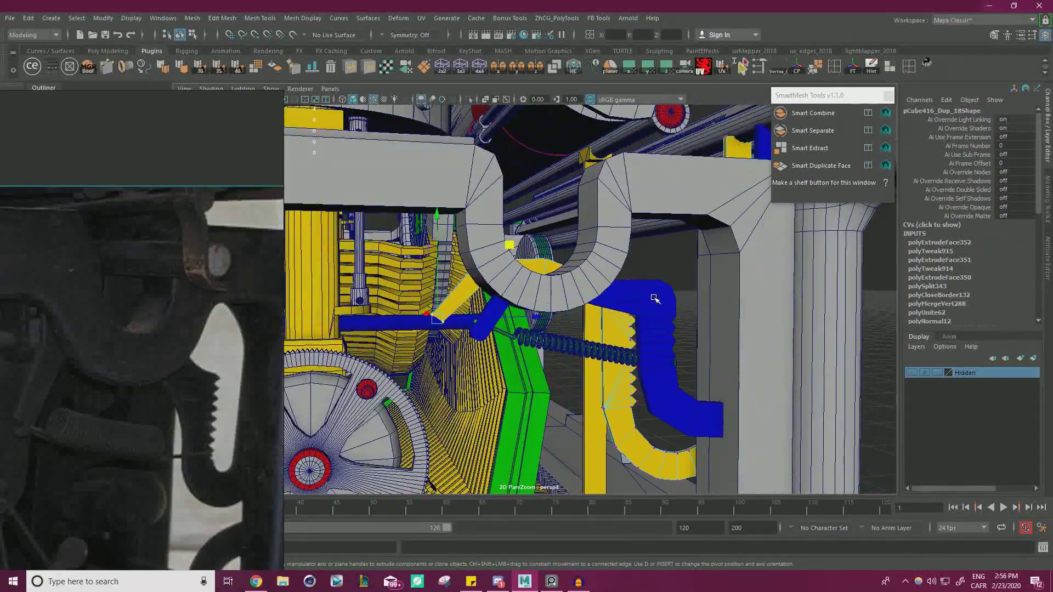
pyautogui.keyDown('shift'); pyautogui.click(579, 343); pyautogui.keyUp('shift')
pyautogui.hotkey('ctrl', 'h')
# Examine the U-shaped bar from the other side and compare its width and curve with the reference photos
pyautogui.keyDown('alt'); pyautogui.moveTo(579, 344); pyautogui.dragTo(460, 320, button='right'); pyautogui.keyUp('alt')
pyautogui.keyDown('alt'); pyautogui.moveTo(546, 320); pyautogui.dragTo(546, 263, button='middle'); pyautogui.keyUp('alt')
pyautogui.keyDown('alt'); pyautogui.moveTo(545, 264); pyautogui.dragTo(600, 282, button='right'); pyautogui.keyUp('alt')
pyautogui.keyDown('alt'); pyautogui.moveTo(600, 282); pyautogui.dragTo(543, 267, button='middle'); pyautogui.keyUp('alt')
pyautogui.keyDown('alt'); pyautogui.moveTo(543, 267); pyautogui.dragTo(565, 290, button='right'); pyautogui.keyUp('alt')
pyautogui.keyDown('alt'); pyautogui.moveTo(565, 291); pyautogui.dragTo(458, 322); pyautogui.keyUp('alt')
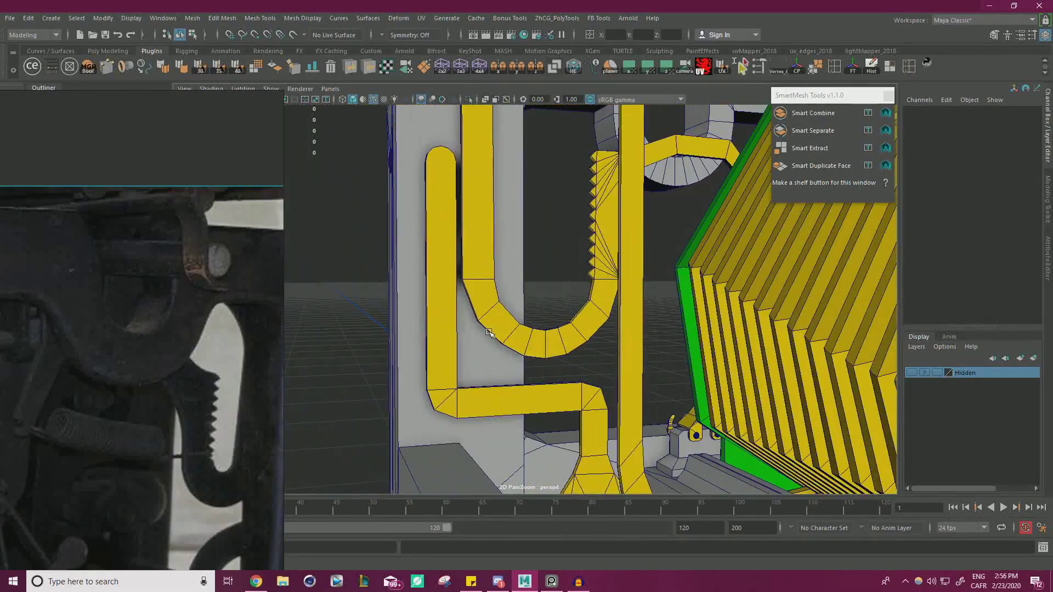
pyautogui.keyDown('alt'); pyautogui.moveTo(518, 328); pyautogui.dragTo(563, 272); pyautogui.keyUp('alt')
pyautogui.click(574, 261)
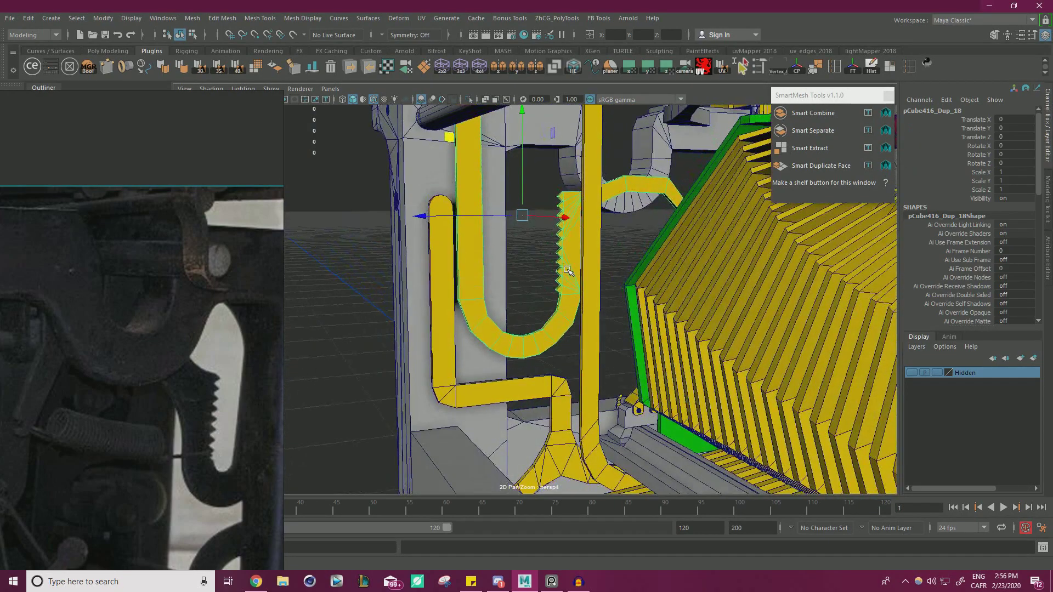
pyautogui.scroll(-5, 200, 391)
pyautogui.moveTo(201, 390); pyautogui.dragTo(183, 345, button='middle')
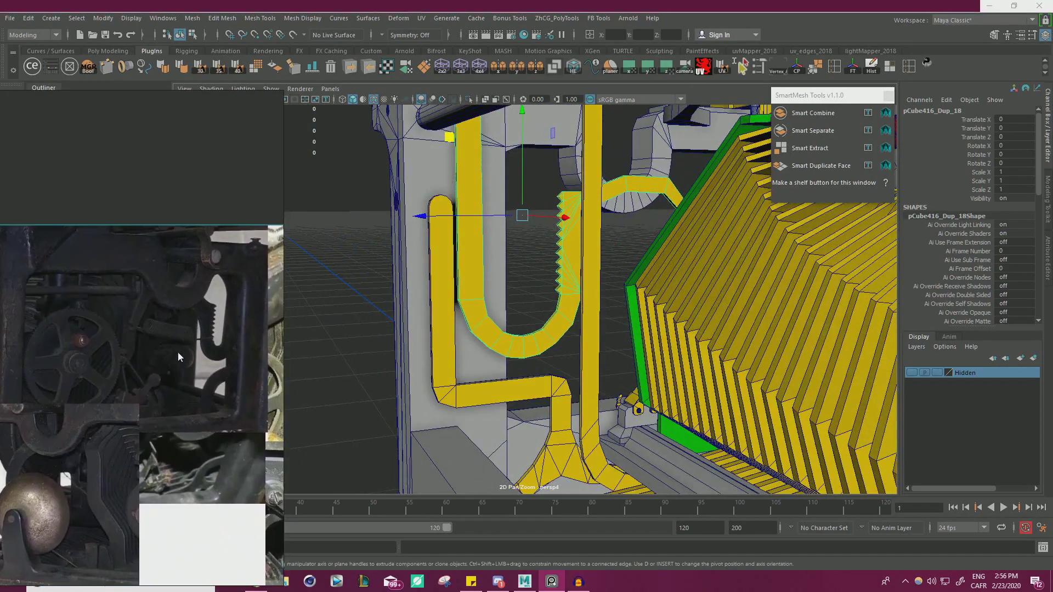
pyautogui.moveTo(183, 345); pyautogui.dragTo(570, 268, button='right')
pyautogui.moveTo(463, 305); pyautogui.dragTo(768, 248, button='middle')
pyautogui.scroll(4, 198, 334)
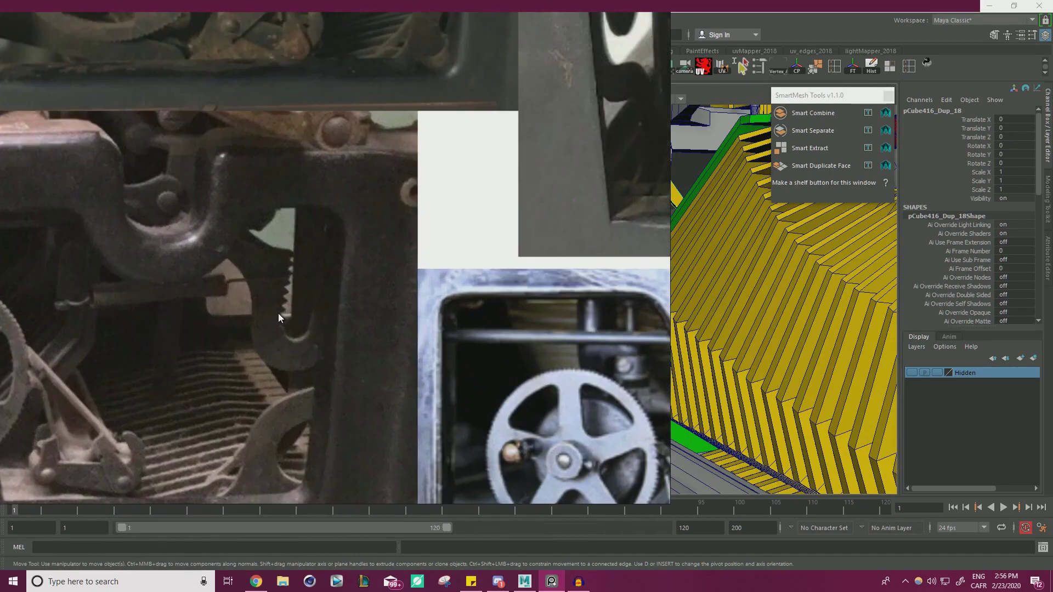
pyautogui.moveTo(278, 313); pyautogui.dragTo(0, 321, button='right')
pyautogui.scroll(2, 588, 293)
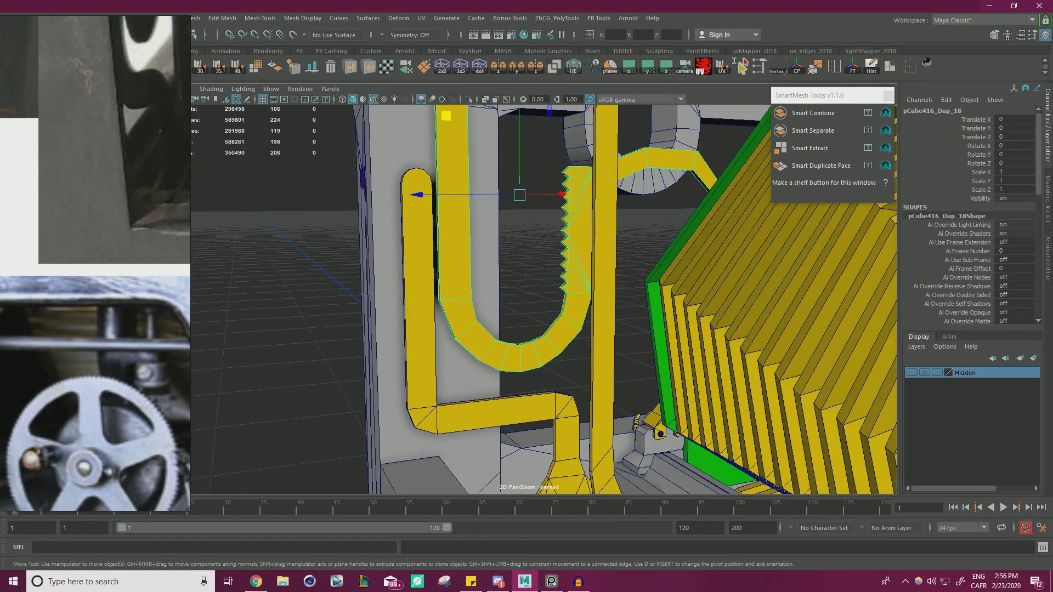
# Select the vertices of the toothed arm, its extension and the adjoining half of the curve, and shift them toward the straight arm
pyautogui.keyDown('alt'); pyautogui.moveTo(639, 264); pyautogui.dragTo(521, 266); pyautogui.keyUp('alt')
pyautogui.moveTo(530, 249); pyautogui.dragTo(493, 247, button='right')
pyautogui.keyDown('alt'); pyautogui.moveTo(439, 293); pyautogui.dragTo(474, 315, button='right'); pyautogui.keyUp('alt')
pyautogui.keyDown('alt'); pyautogui.moveTo(475, 315); pyautogui.dragTo(479, 270, button='middle'); pyautogui.keyUp('alt')
pyautogui.keyDown('alt'); pyautogui.moveTo(480, 270); pyautogui.dragTo(551, 301, button='right'); pyautogui.keyUp('alt')
pyautogui.moveTo(508, 265); pyautogui.dragTo(508, 235, button='right')
pyautogui.doubleClick(486, 332)
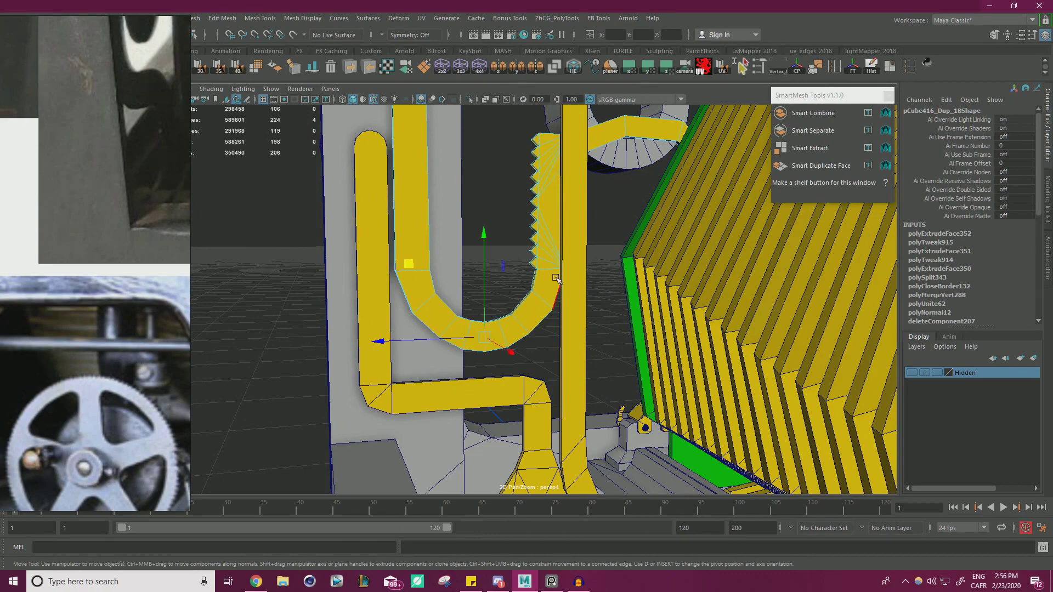
pyautogui.keyDown('alt'); pyautogui.moveTo(555, 277); pyautogui.dragTo(523, 264, button='right'); pyautogui.keyUp('alt')
pyautogui.keyDown('alt'); pyautogui.moveTo(522, 264); pyautogui.dragTo(530, 293, button='middle'); pyautogui.keyUp('alt')
pyautogui.moveTo(547, 258); pyautogui.dragTo(476, 242, button='right')
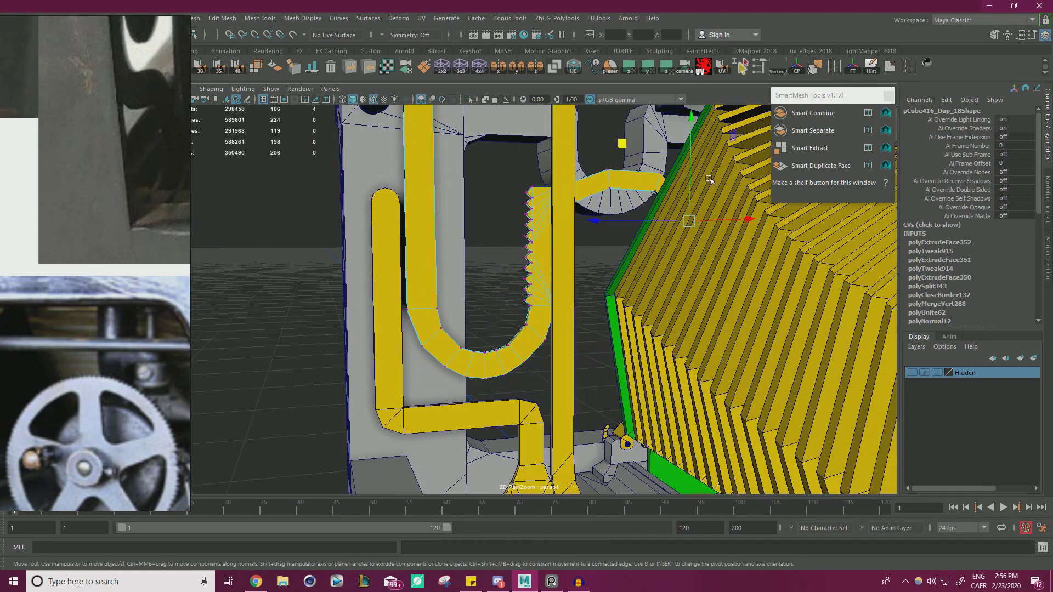
pyautogui.press('4')
pyautogui.moveTo(806, 399); pyautogui.dragTo(486, 142)
pyautogui.press('5')
pyautogui.moveTo(540, 271); pyautogui.dragTo(535, 270)
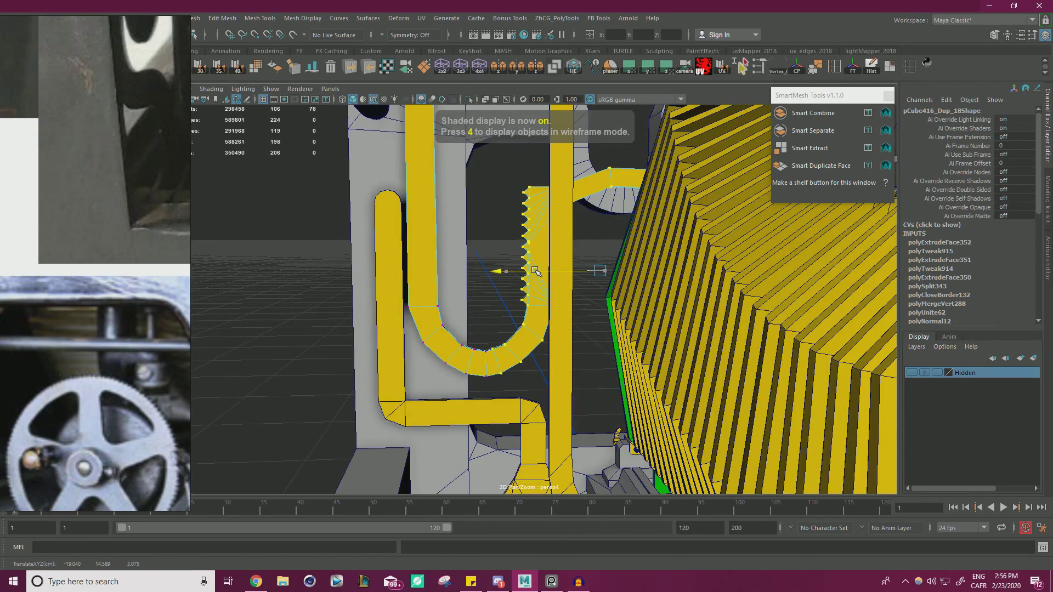
# Try to shift the toothed half of the bar together with extra vertices at the bottom of the curve
pyautogui.keyDown('shift'); pyautogui.moveTo(481, 345); pyautogui.dragTo(494, 378); pyautogui.keyUp('shift')
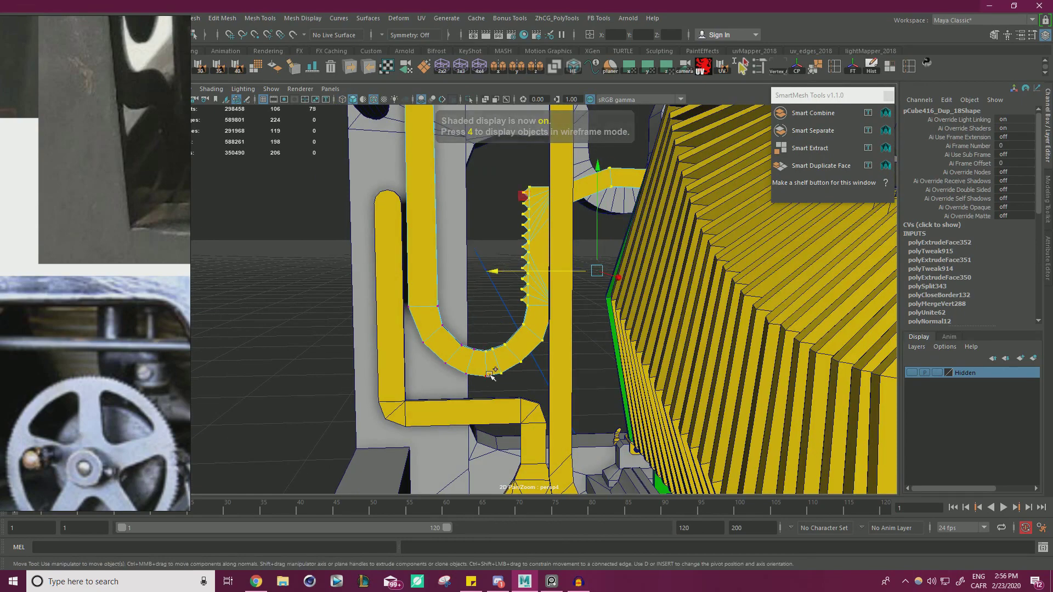
pyautogui.moveTo(521, 272); pyautogui.dragTo(516, 273)
pyautogui.hotkey('ctrl', 'z')
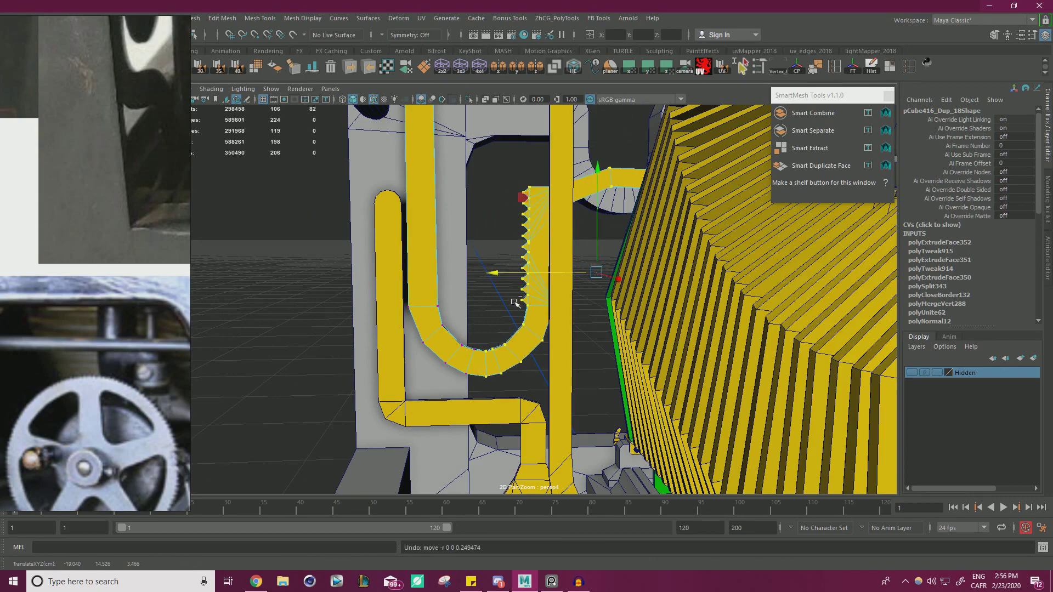
pyautogui.scroll(2, 489, 366)
pyautogui.press('4')
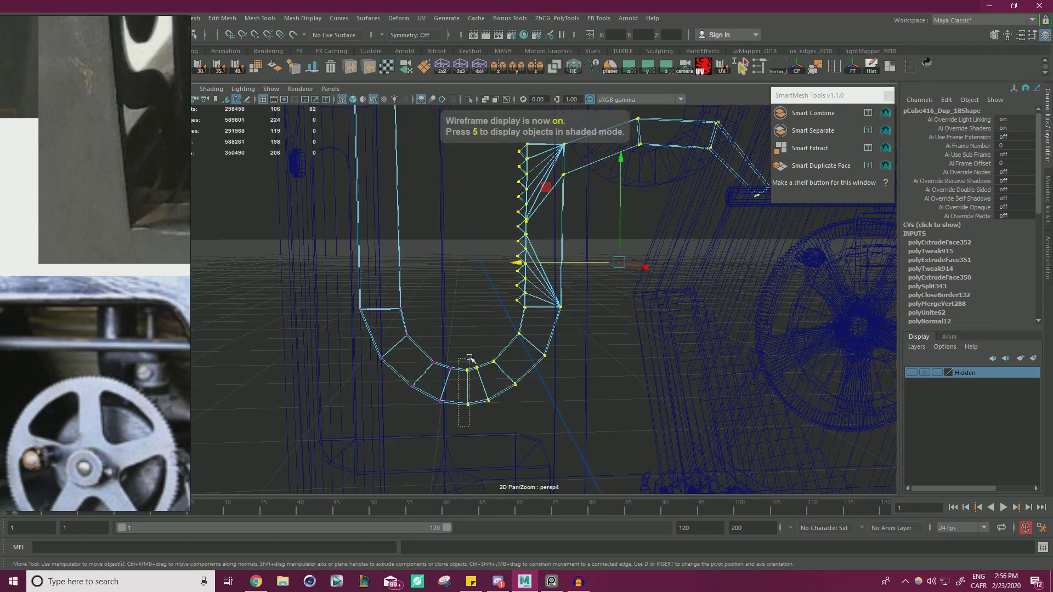
pyautogui.moveTo(545, 263); pyautogui.dragTo(558, 264)
pyautogui.hotkey('ctrl', 'z')
# Adjust which vertices are selected along the U's bottom and slide the toothed half closer to the straight arm in stages
pyautogui.moveTo(457, 344); pyautogui.dragTo(473, 429)
pyautogui.moveTo(450, 432); pyautogui.dragTo(472, 352)
pyautogui.moveTo(524, 262); pyautogui.dragTo(517, 262)
pyautogui.hotkey('ctrl', 'z')
pyautogui.keyDown('shift'); pyautogui.moveTo(423, 422); pyautogui.dragTo(447, 388); pyautogui.keyUp('shift')
pyautogui.moveTo(525, 262); pyautogui.dragTo(516, 261)
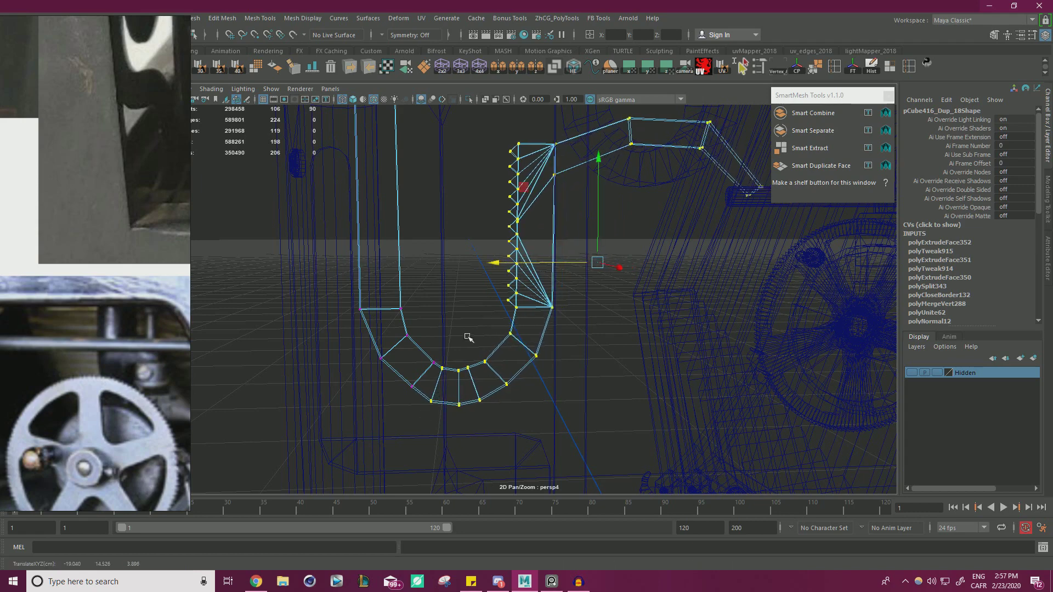
pyautogui.keyDown('ctrl'); pyautogui.moveTo(407, 419); pyautogui.dragTo(453, 345); pyautogui.keyUp('ctrl')
pyautogui.moveTo(546, 259); pyautogui.dragTo(537, 258)
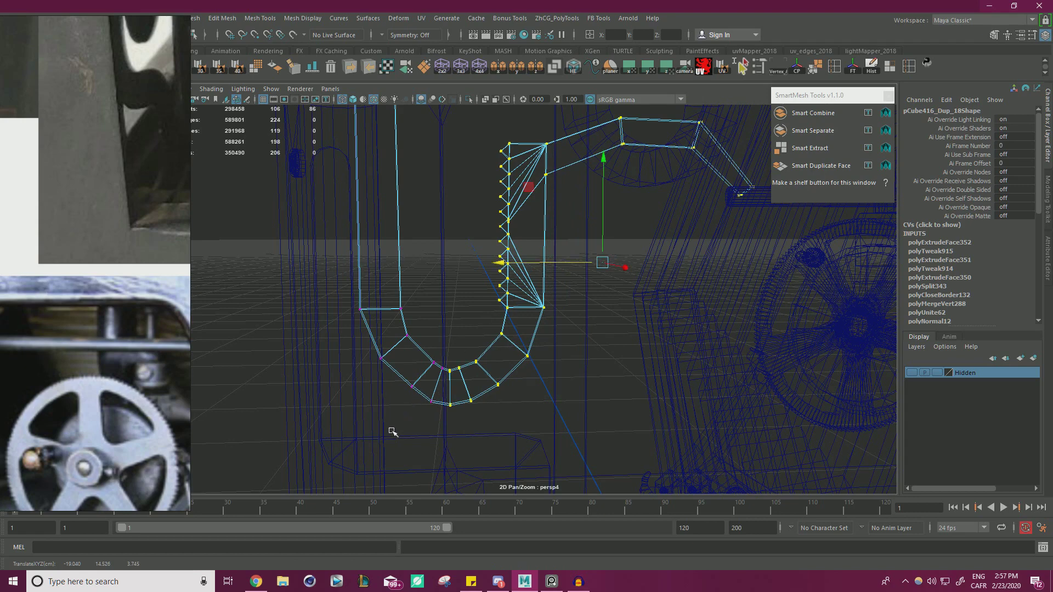
# Include the remaining curve vertices beside the straight arm, slide the selection further inward and raise it slightly
pyautogui.moveTo(386, 423); pyautogui.dragTo(444, 344)
pyautogui.moveTo(514, 262); pyautogui.dragTo(502, 260)
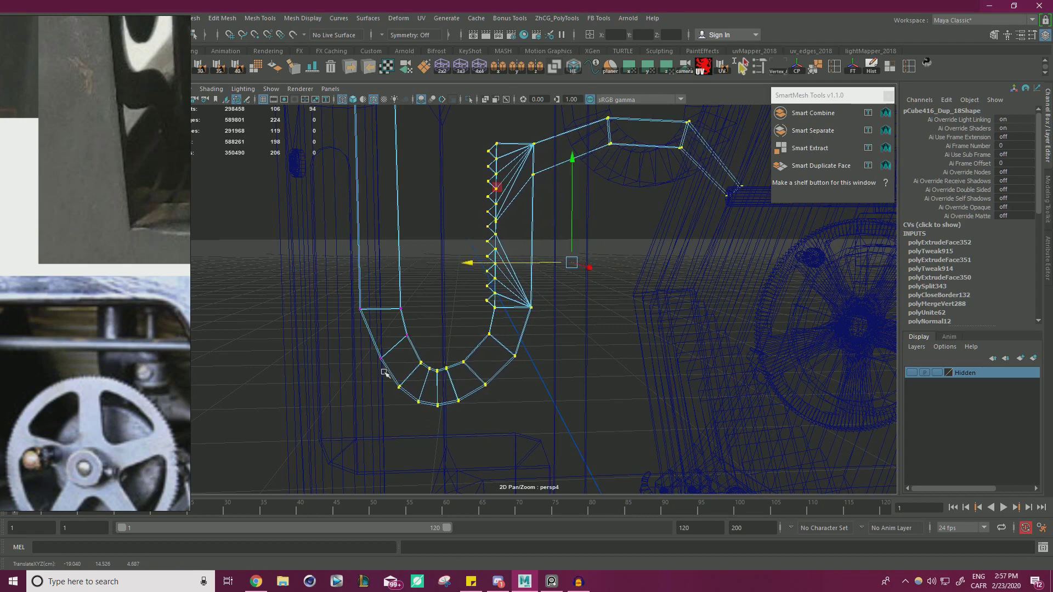
pyautogui.keyDown('shift'); pyautogui.moveTo(415, 324); pyautogui.dragTo(415, 324); pyautogui.keyUp('shift')
pyautogui.moveTo(482, 263); pyautogui.dragTo(479, 260)
pyautogui.moveTo(560, 213); pyautogui.dragTo(560, 204)
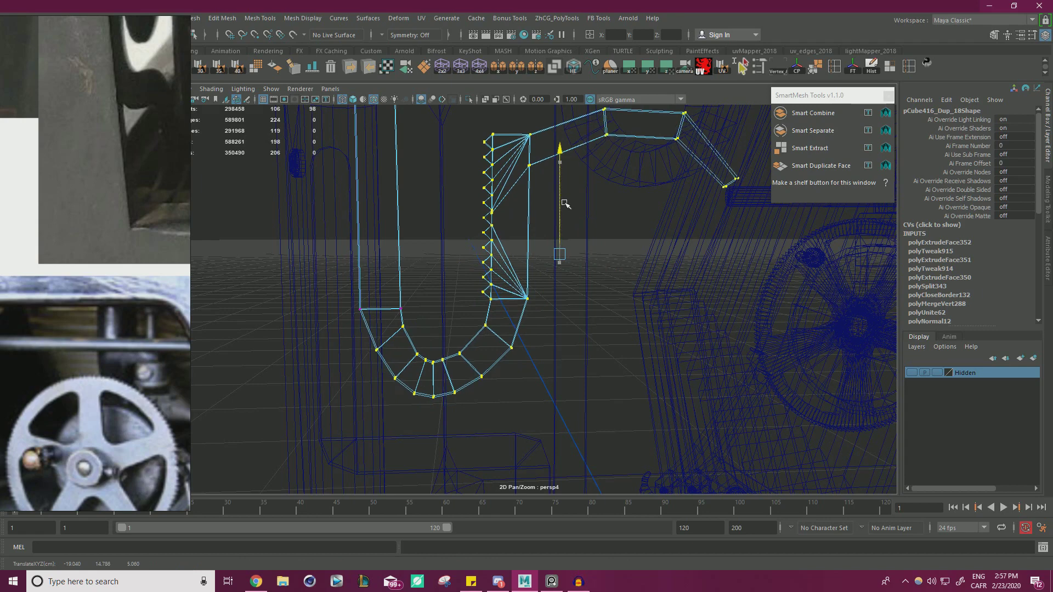
# Nudge the outer curve vertex below the straight arm, and shift the toothed arm, extension and adjoining curve vertices inward
pyautogui.click(376, 349)
pyautogui.moveTo(311, 282); pyautogui.dragTo(300, 279)
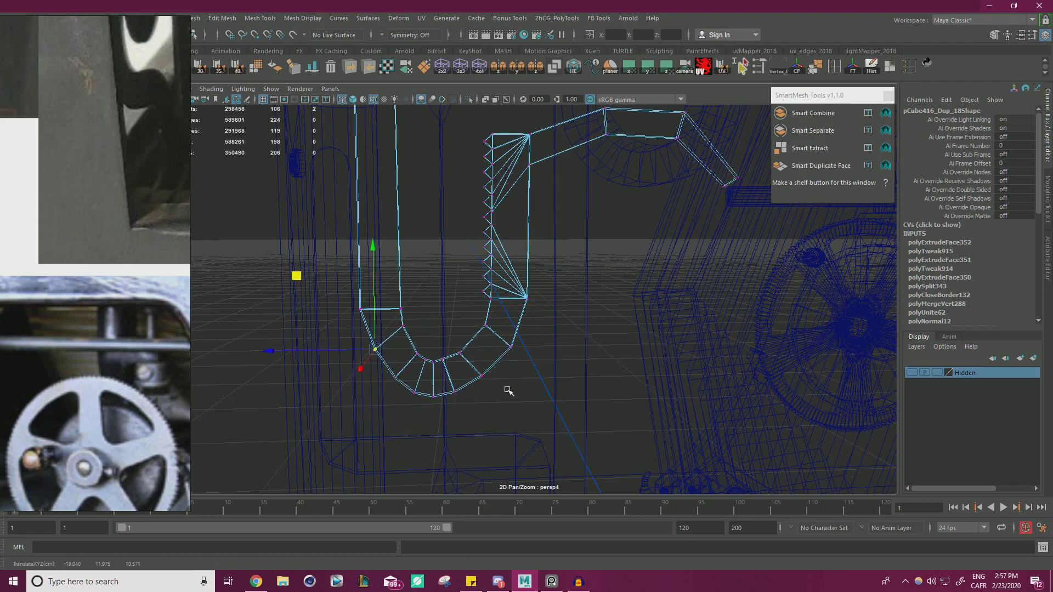
pyautogui.keyDown('alt'); pyautogui.moveTo(596, 295); pyautogui.dragTo(584, 330, button='middle'); pyautogui.keyUp('alt')
pyautogui.moveTo(794, 407); pyautogui.dragTo(472, 114)
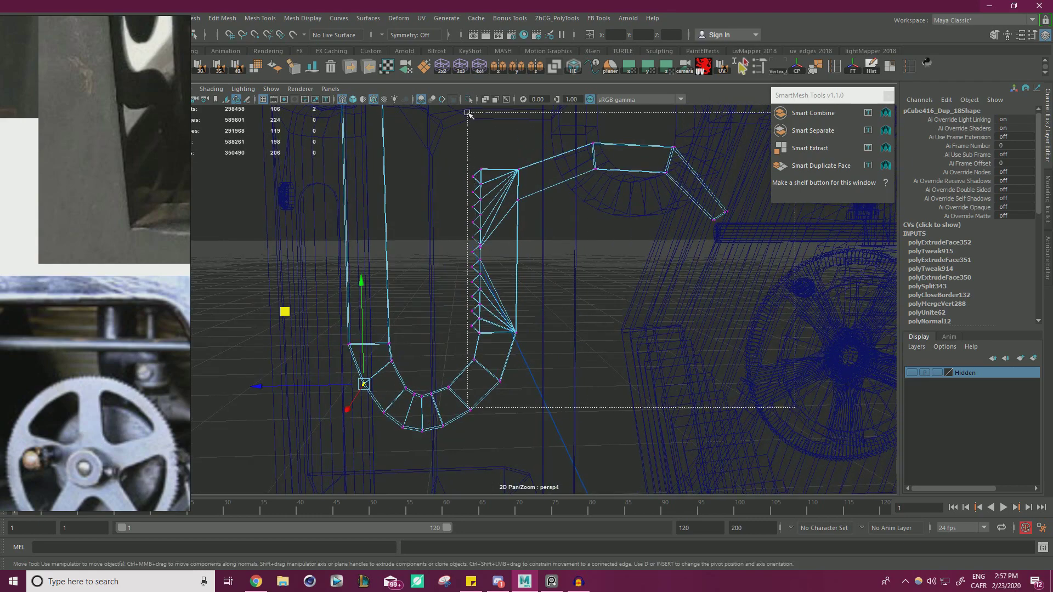
pyautogui.moveTo(529, 268); pyautogui.dragTo(517, 267)
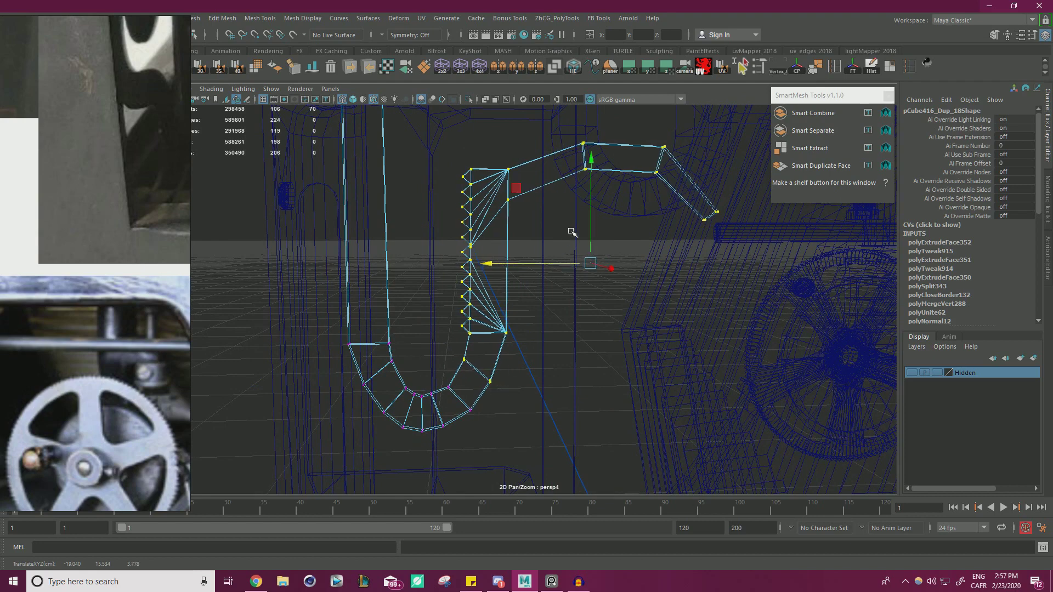
# Exclude the curve vertices from the selection and lower the toothed arm with its extension slightly
pyautogui.moveTo(592, 213); pyautogui.dragTo(593, 227)
pyautogui.hotkey('ctrl', 'z')
pyautogui.keyDown('ctrl'); pyautogui.moveTo(540, 400); pyautogui.dragTo(448, 351); pyautogui.keyUp('ctrl')
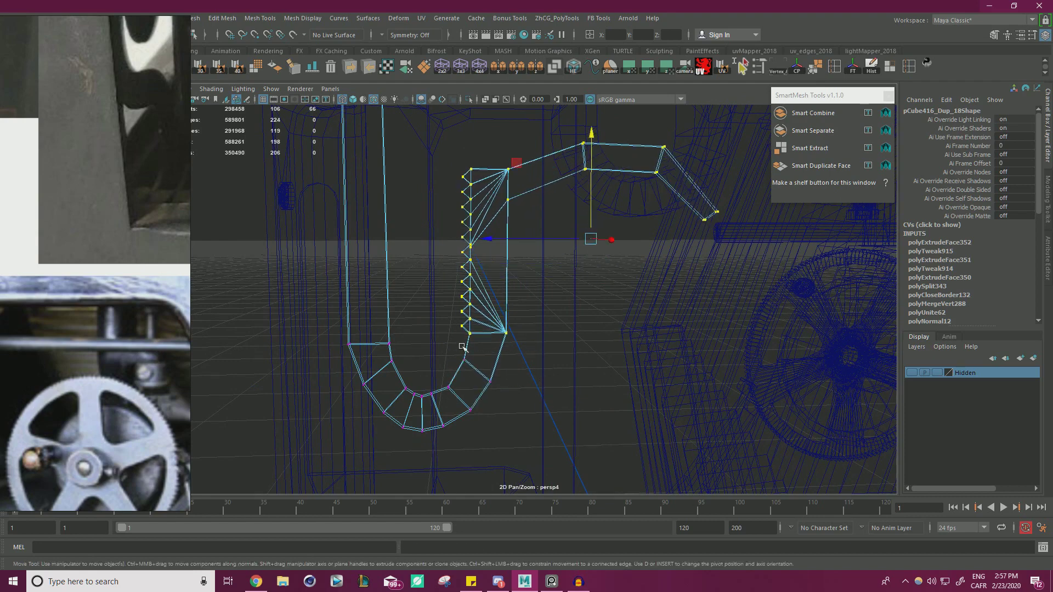
pyautogui.moveTo(599, 216); pyautogui.dragTo(580, 264)
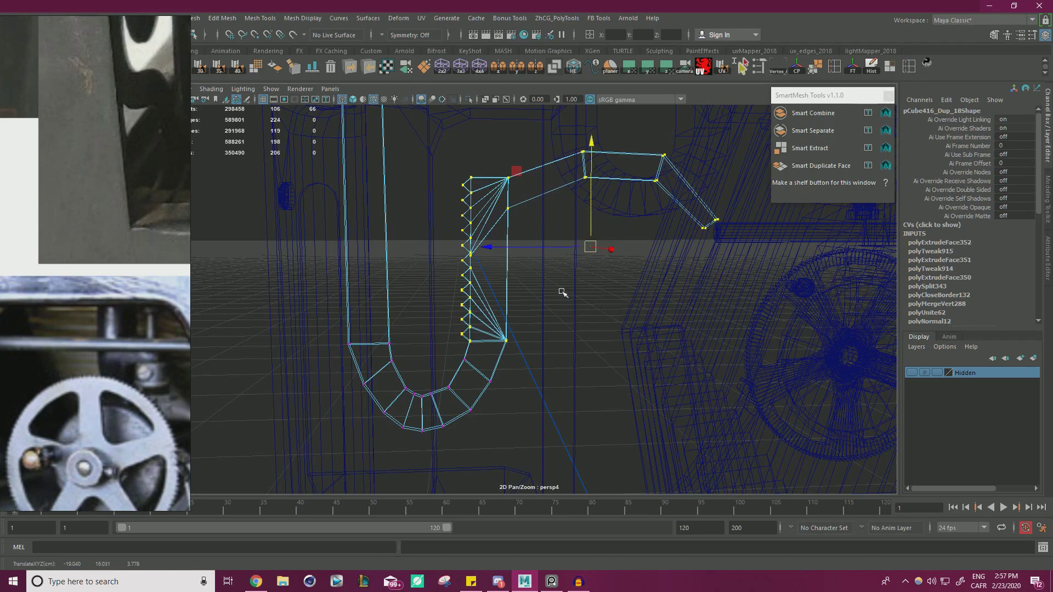
pyautogui.press('5')
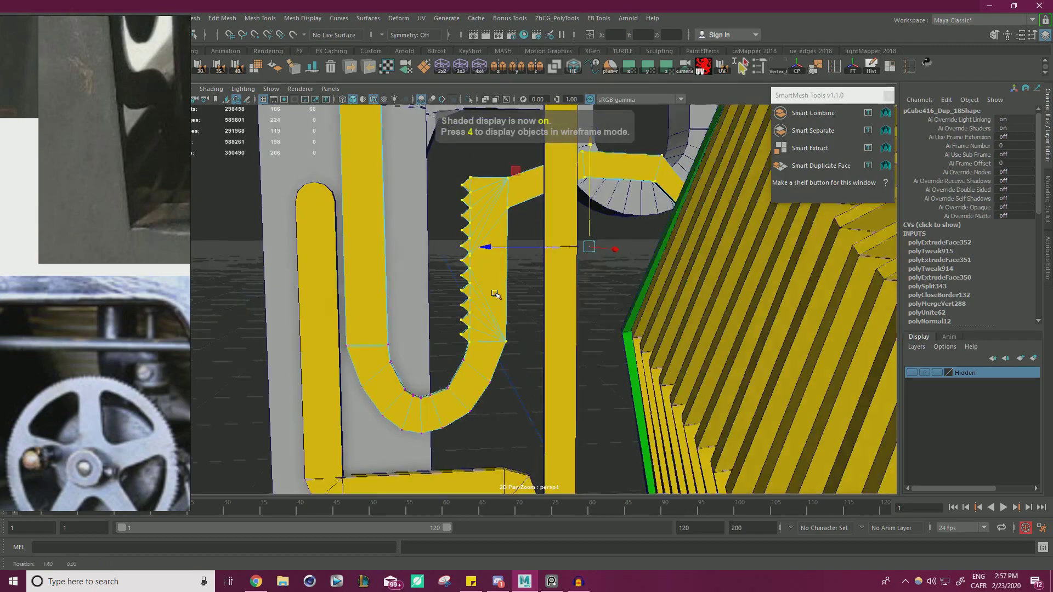
# Compare the narrowed U-shaped bar with the close-up reference photo of the toothed hook
pyautogui.keyDown('alt'); pyautogui.moveTo(489, 296); pyautogui.dragTo(418, 285, button='right'); pyautogui.keyUp('alt')
pyautogui.keyDown('alt'); pyautogui.moveTo(419, 284); pyautogui.dragTo(450, 293); pyautogui.keyUp('alt')
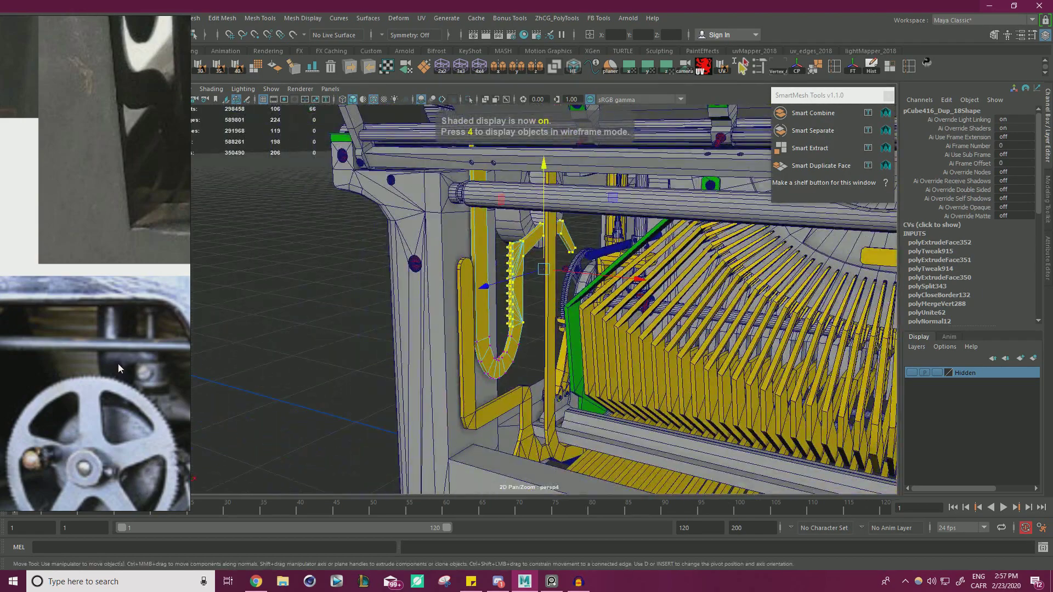
pyautogui.moveTo(118, 363); pyautogui.dragTo(485, 309, button='right')
pyautogui.moveTo(485, 308); pyautogui.dragTo(656, 348, button='middle')
pyautogui.scroll(3, 545, 298)
pyautogui.moveTo(520, 295); pyautogui.dragTo(636, 271, button='middle')
pyautogui.moveTo(636, 271); pyautogui.dragTo(190, 412, button='right')
pyautogui.moveTo(236, 391); pyautogui.dragTo(211, 396, button='middle')
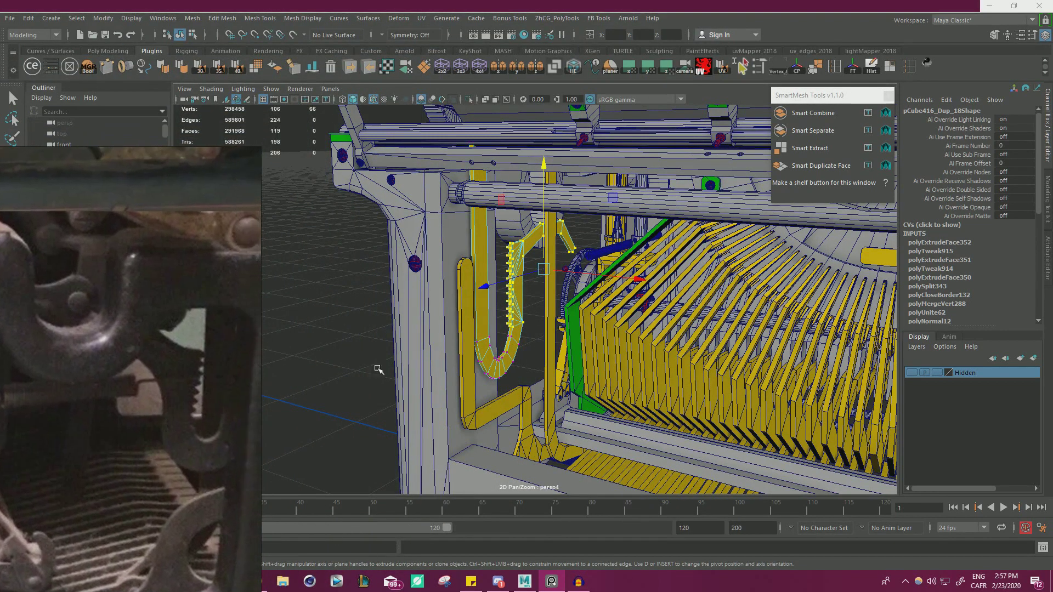
# Reposition the inner vertices at the bottom of the U on the toothed side to smooth the curve
pyautogui.scroll(10, 495, 365)
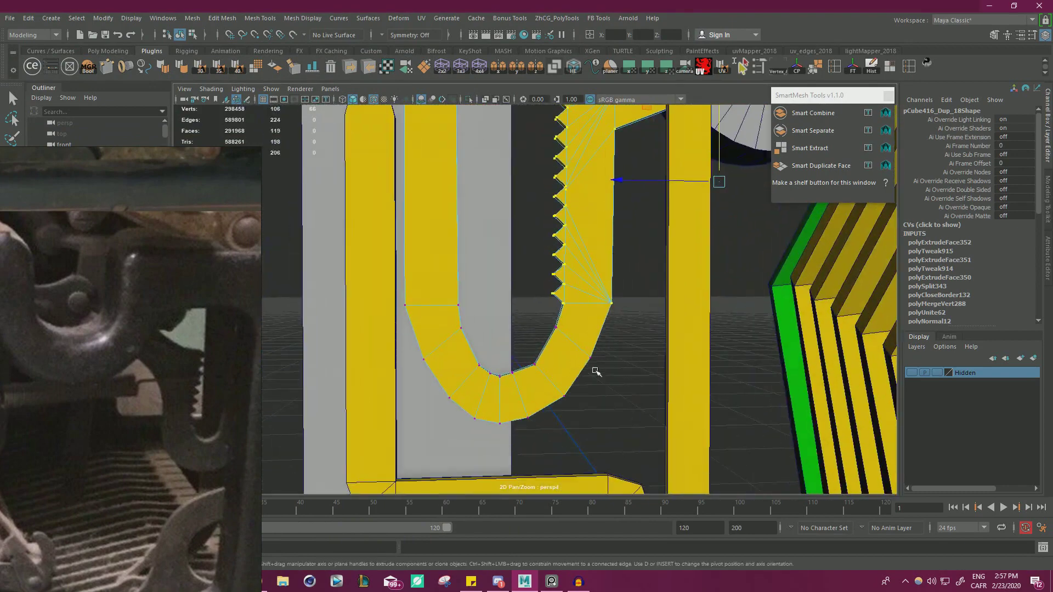
pyautogui.moveTo(520, 353); pyautogui.dragTo(538, 367)
pyautogui.keyDown('alt'); pyautogui.moveTo(485, 341); pyautogui.dragTo(478, 328); pyautogui.keyUp('alt')
pyautogui.moveTo(457, 288); pyautogui.dragTo(461, 283)
pyautogui.moveTo(522, 384); pyautogui.dragTo(503, 357)
pyautogui.moveTo(434, 291); pyautogui.dragTo(441, 291, button='middle')
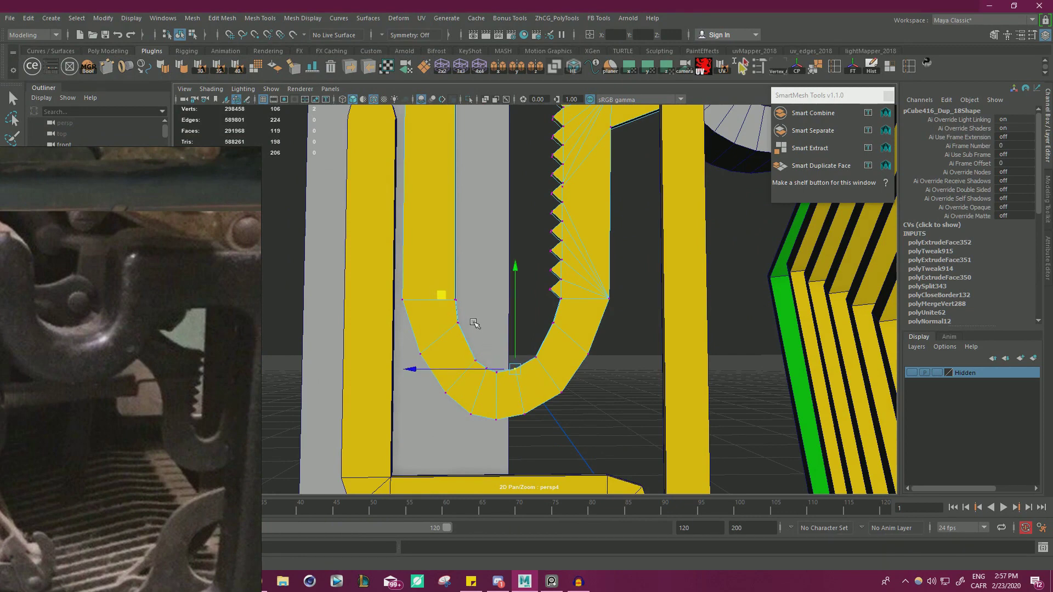
# Move the inner and outer curve vertices below the straight arm outward to round that side of the U
pyautogui.moveTo(468, 369); pyautogui.dragTo(484, 348)
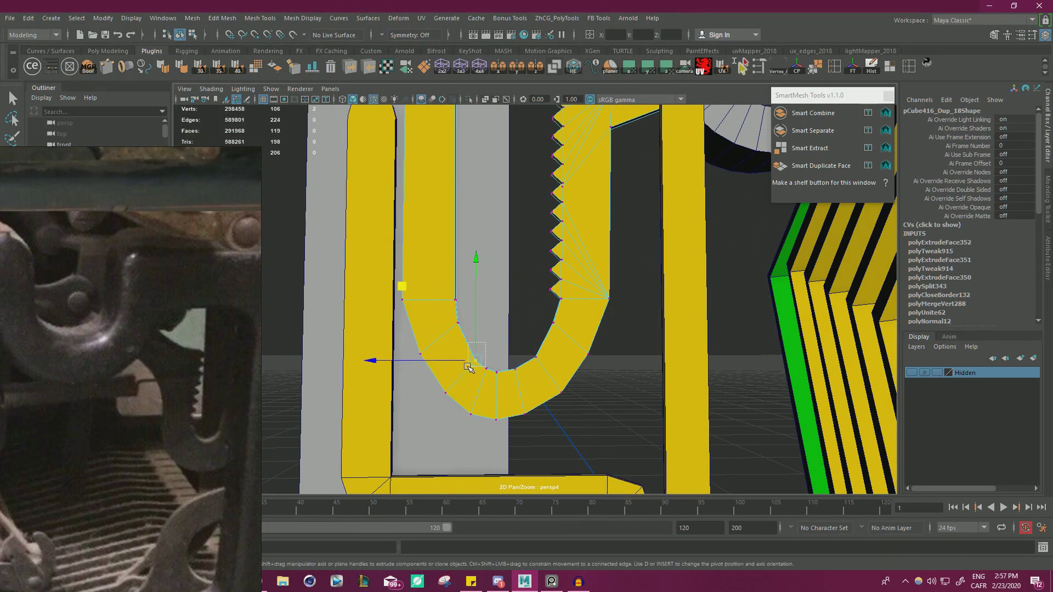
pyautogui.moveTo(413, 305); pyautogui.dragTo(401, 285, button='middle')
pyautogui.moveTo(411, 377); pyautogui.dragTo(344, 283, button='middle')
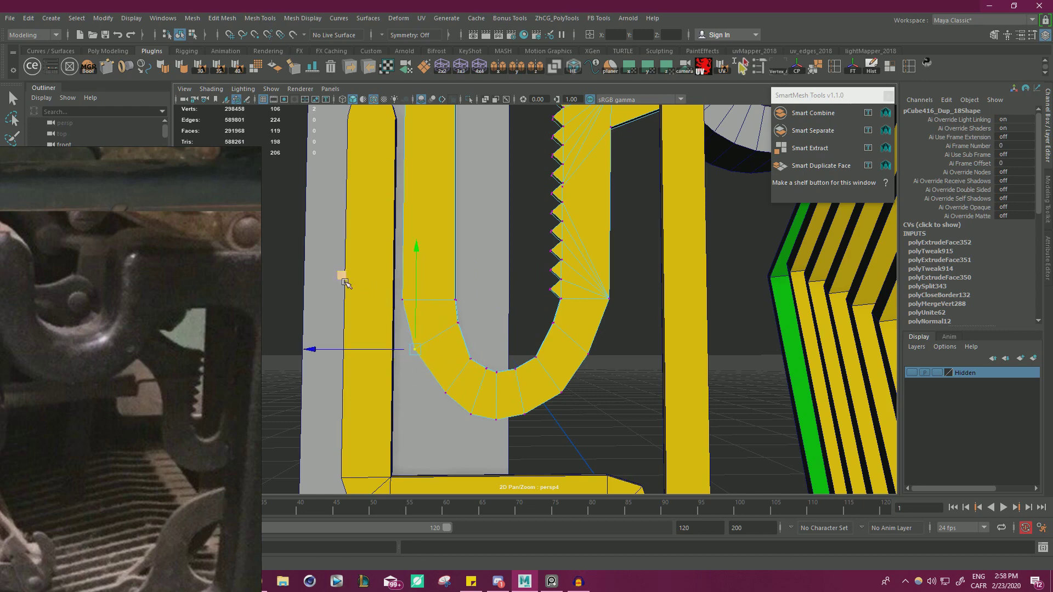
pyautogui.moveTo(477, 321); pyautogui.dragTo(386, 252, button='middle')
pyautogui.click(463, 365)
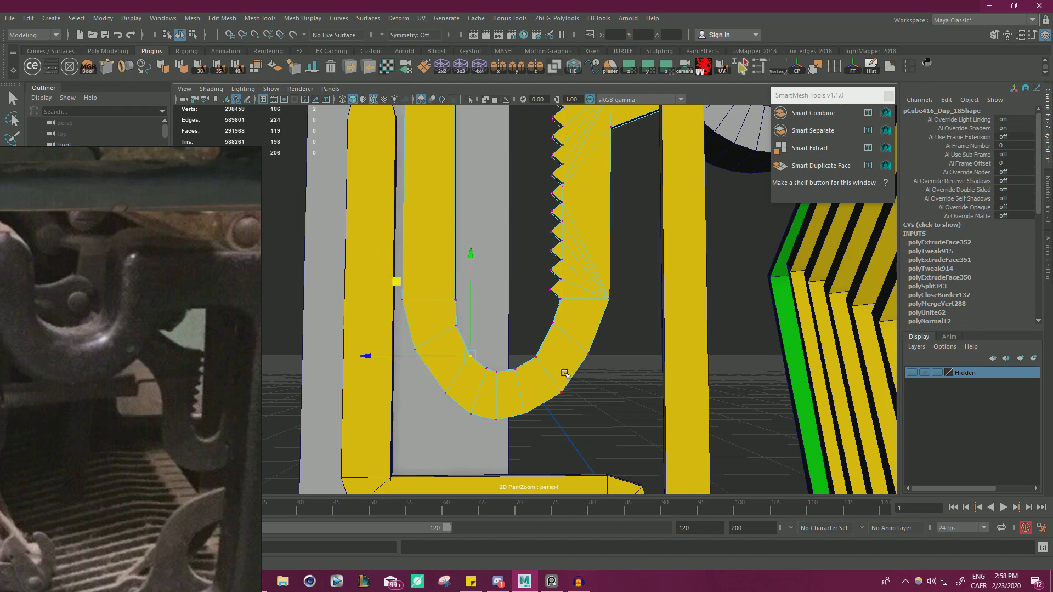
# Reposition the inner and outer vertices along the lower toothed side of the U to even out its curve
pyautogui.click(536, 360)
pyautogui.moveTo(466, 280); pyautogui.dragTo(469, 277, button='middle')
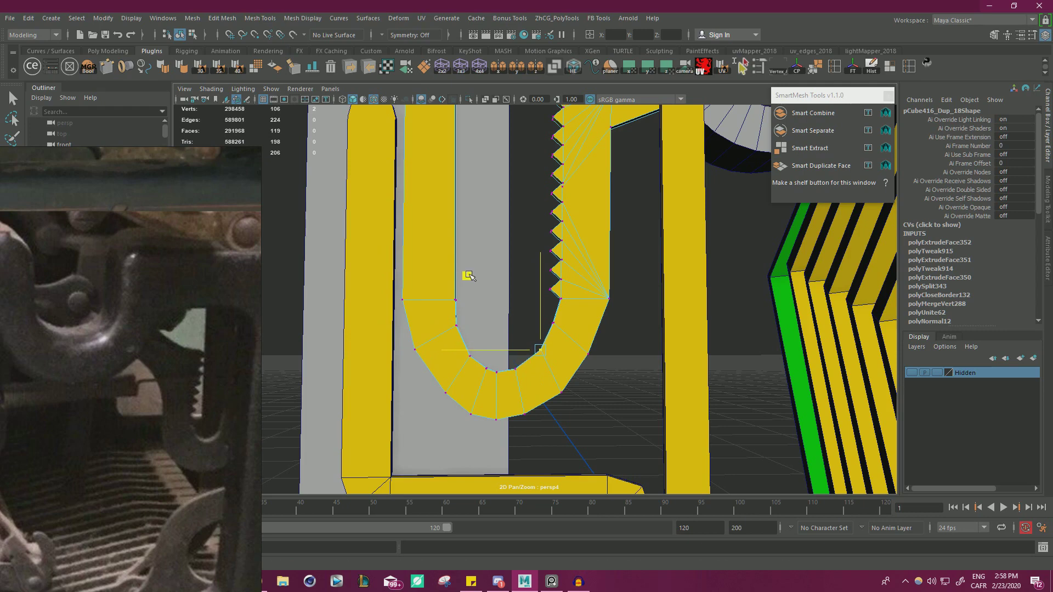
pyautogui.click(560, 393)
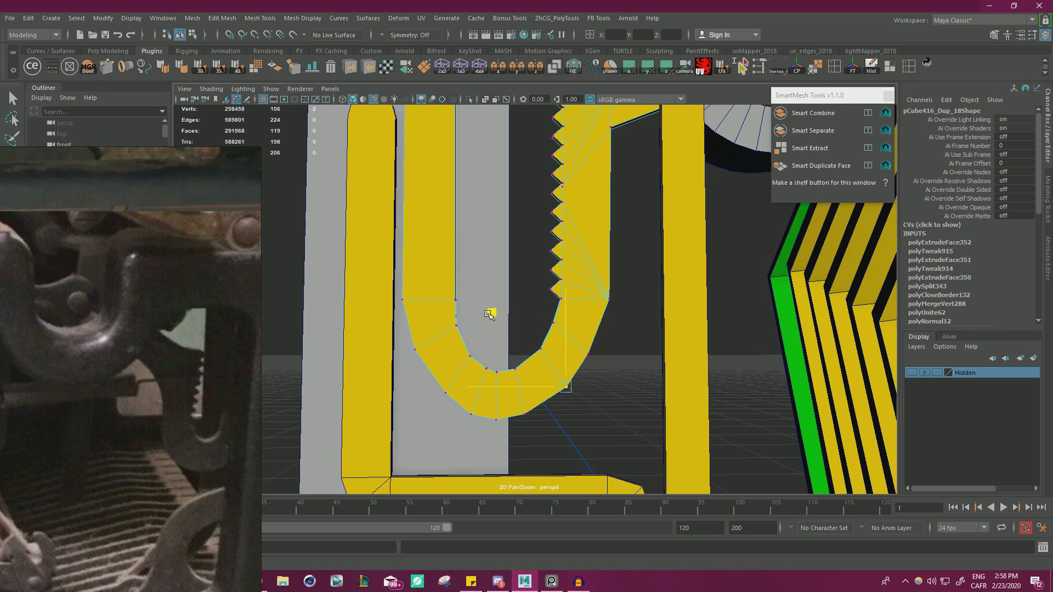
pyautogui.click(525, 413)
pyautogui.moveTo(447, 337); pyautogui.dragTo(460, 335, button='middle')
pyautogui.moveTo(502, 351); pyautogui.dragTo(524, 382)
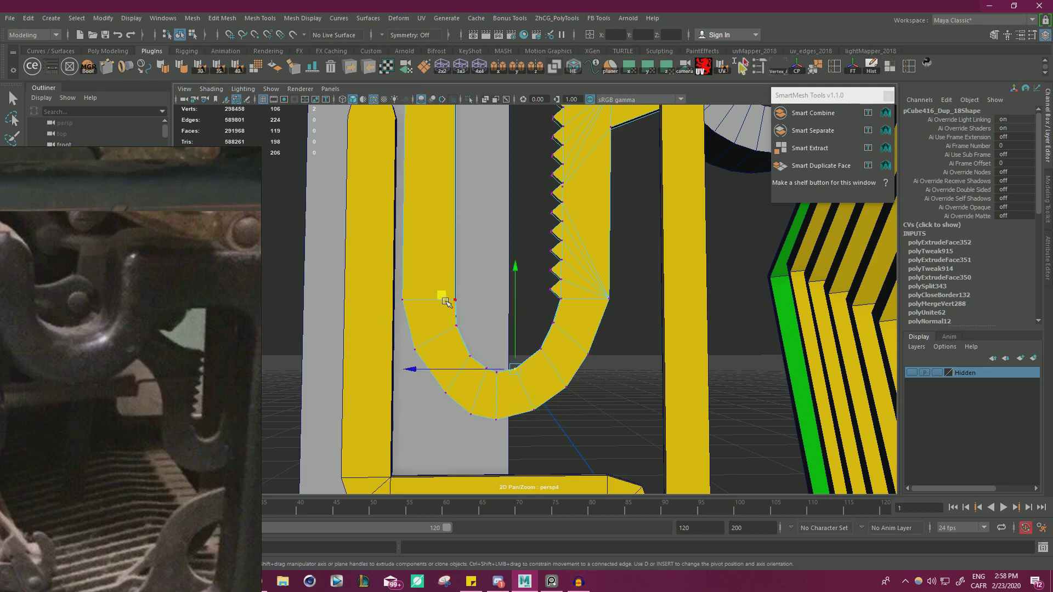
# Adjust the vertices at the U's bottom center and the lower outer vertices on the straight-arm side to round the bend
pyautogui.click(471, 411)
pyautogui.moveTo(491, 359); pyautogui.dragTo(491, 360)
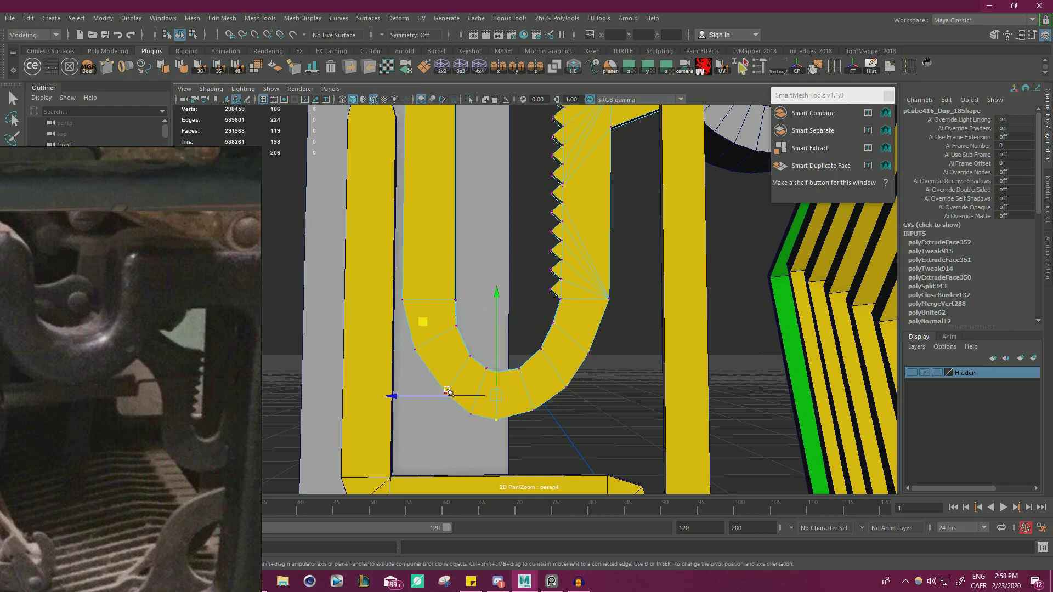
pyautogui.keyDown('alt'); pyautogui.moveTo(449, 394); pyautogui.dragTo(399, 372, button='right'); pyautogui.keyUp('alt')
pyautogui.keyDown('alt'); pyautogui.moveTo(400, 372); pyautogui.dragTo(430, 376); pyautogui.keyUp('alt')
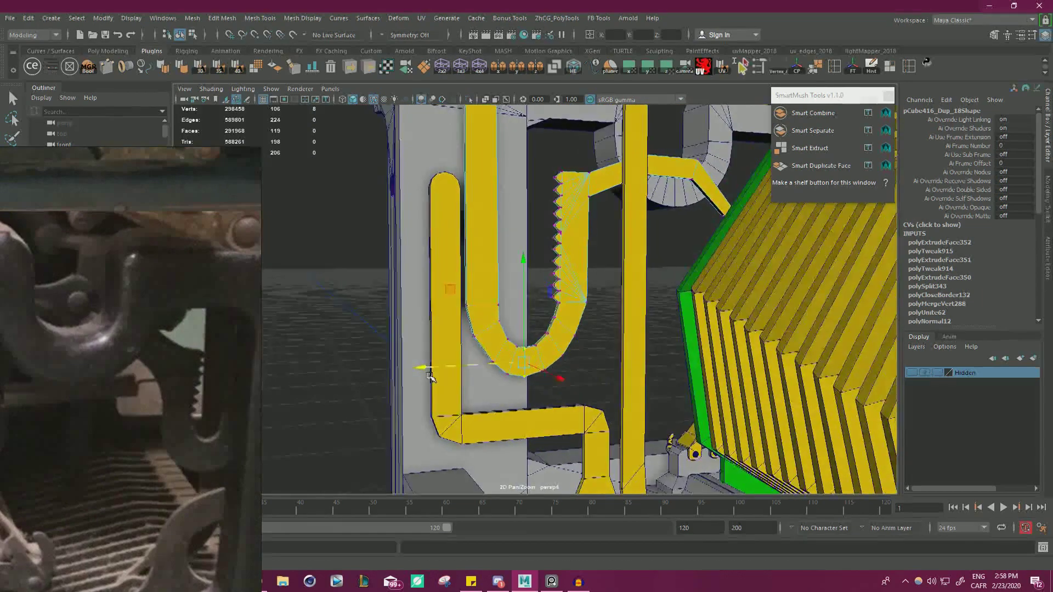
pyautogui.keyDown('alt'); pyautogui.moveTo(429, 376); pyautogui.dragTo(548, 378, button='right'); pyautogui.keyUp('alt')
pyautogui.keyDown('alt'); pyautogui.moveTo(548, 378); pyautogui.dragTo(462, 387); pyautogui.keyUp('alt')
pyautogui.moveTo(411, 425); pyautogui.dragTo(449, 379)
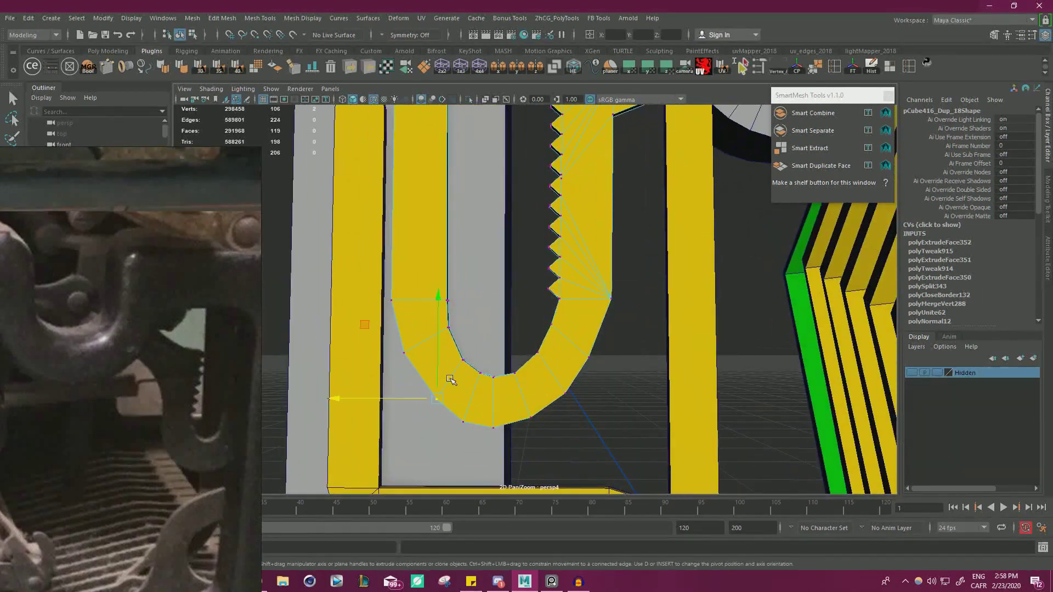
pyautogui.scroll(-5, 386, 294)
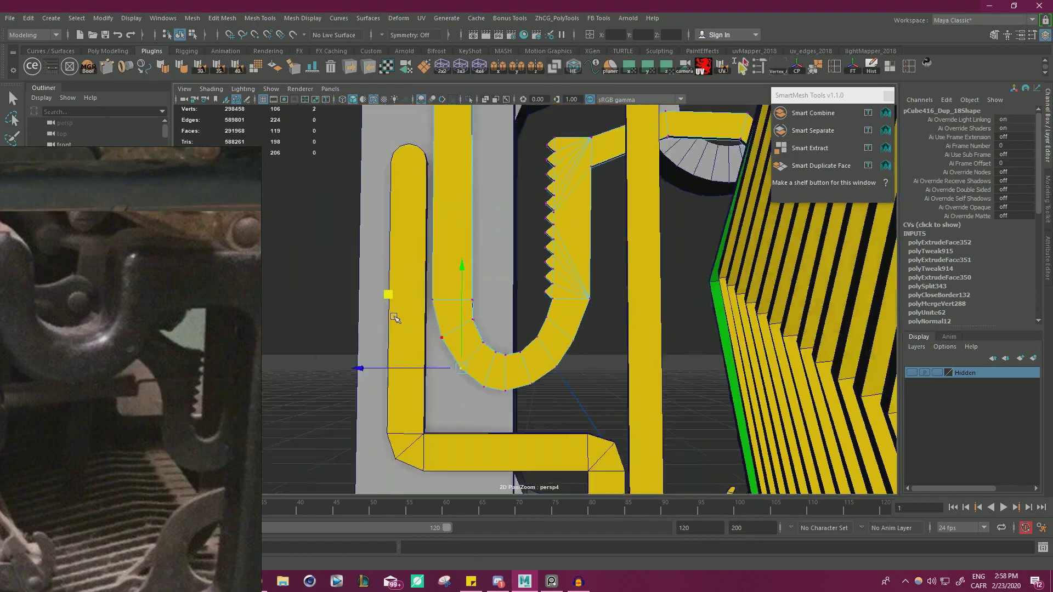
# Lower the vertices where the underside of the bent extension meets the back of the toothed arm
pyautogui.keyDown('alt'); pyautogui.moveTo(387, 289); pyautogui.dragTo(578, 335); pyautogui.keyUp('alt')
pyautogui.keyDown('alt'); pyautogui.moveTo(578, 335); pyautogui.dragTo(713, 379, button='right'); pyautogui.keyUp('alt')
pyautogui.keyDown('alt'); pyautogui.moveTo(606, 355); pyautogui.dragTo(597, 305, button='middle'); pyautogui.keyUp('alt')
pyautogui.moveTo(597, 305)
pyautogui.keyDown('alt'); pyautogui.mouseDown()
pyautogui.moveTo(559, 317)
pyautogui.moveTo(583, 306)
pyautogui.mouseUp(); pyautogui.keyUp('alt')
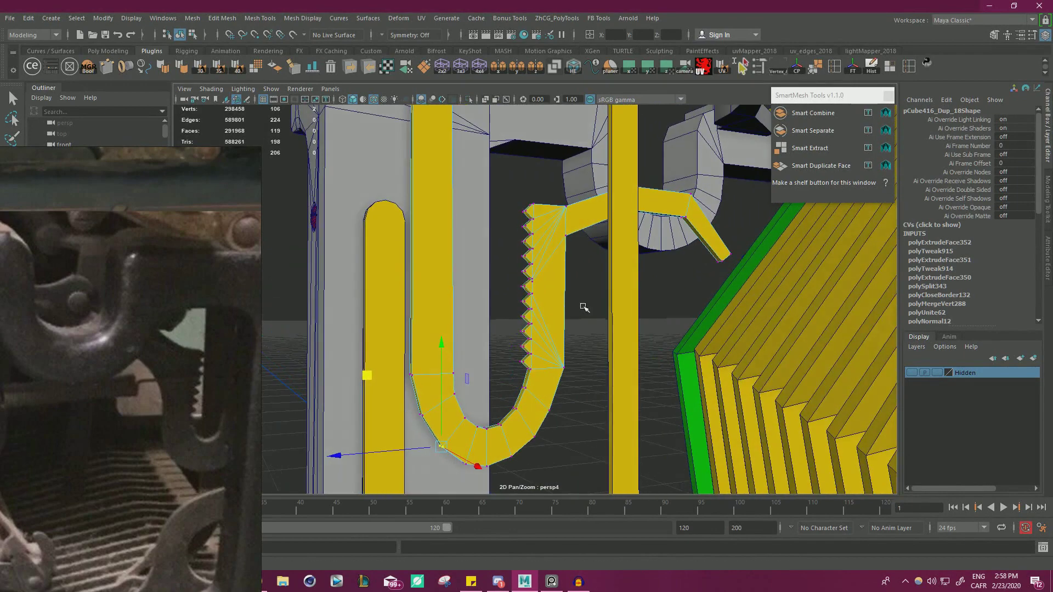
pyautogui.keyDown('alt'); pyautogui.moveTo(251, 339); pyautogui.dragTo(468, 291); pyautogui.keyUp('alt')
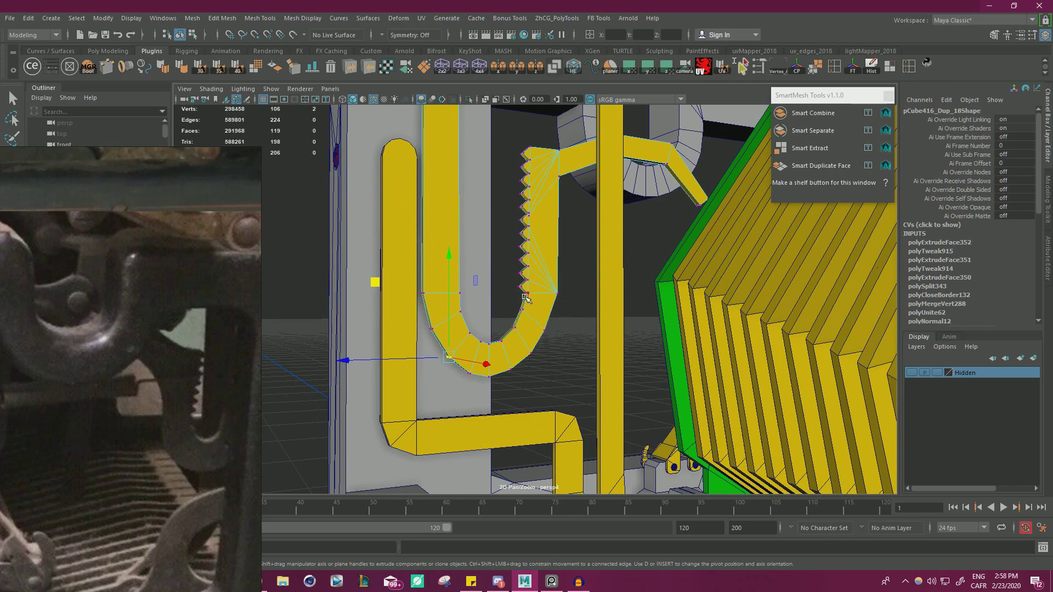
pyautogui.scroll(-1, 601, 203)
pyautogui.keyDown('alt'); pyautogui.moveTo(601, 202); pyautogui.dragTo(485, 275); pyautogui.keyUp('alt')
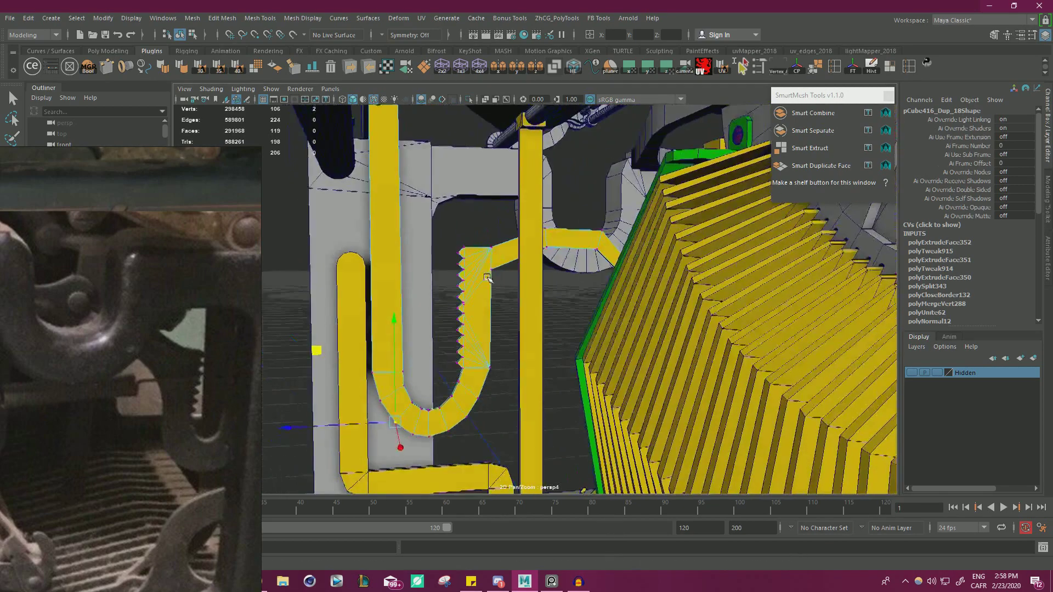
pyautogui.scroll(5, 497, 250)
pyautogui.click(451, 243)
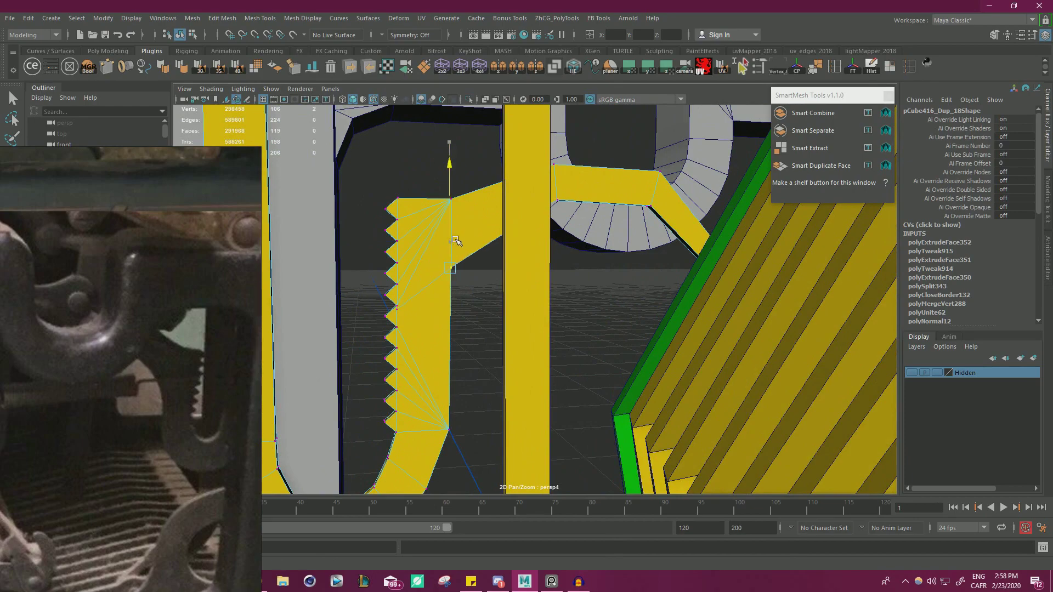
pyautogui.moveTo(460, 244); pyautogui.dragTo(460, 256)
# Adjust the angle of the vertices at the free end of the bent extension
pyautogui.scroll(-3, 455, 263)
pyautogui.keyDown('alt'); pyautogui.moveTo(454, 267); pyautogui.dragTo(489, 244, button='middle'); pyautogui.keyUp('alt')
pyautogui.keyDown('alt'); pyautogui.moveTo(458, 230); pyautogui.dragTo(506, 226); pyautogui.keyUp('alt')
pyautogui.keyDown('alt'); pyautogui.moveTo(724, 244); pyautogui.dragTo(633, 289); pyautogui.keyUp('alt')
pyautogui.moveTo(823, 370); pyautogui.dragTo(693, 333)
pyautogui.press('e')
pyautogui.moveTo(767, 336); pyautogui.dragTo(383, 287)
pyautogui.press('w')
# Examine the toothed hook and neighbouring bars in the close-up reference photos
pyautogui.scroll(-5, 450, 262)
pyautogui.moveTo(141, 333); pyautogui.dragTo(591, 203, button='right')
pyautogui.scroll(-3, 386, 315)
pyautogui.scroll(-5, 386, 315)
pyautogui.moveTo(386, 318); pyautogui.dragTo(264, 314, button='middle')
pyautogui.moveTo(614, 329); pyautogui.dragTo(336, 322, button='middle')
pyautogui.scroll(2, 387, 328)
pyautogui.scroll(6, 337, 326)
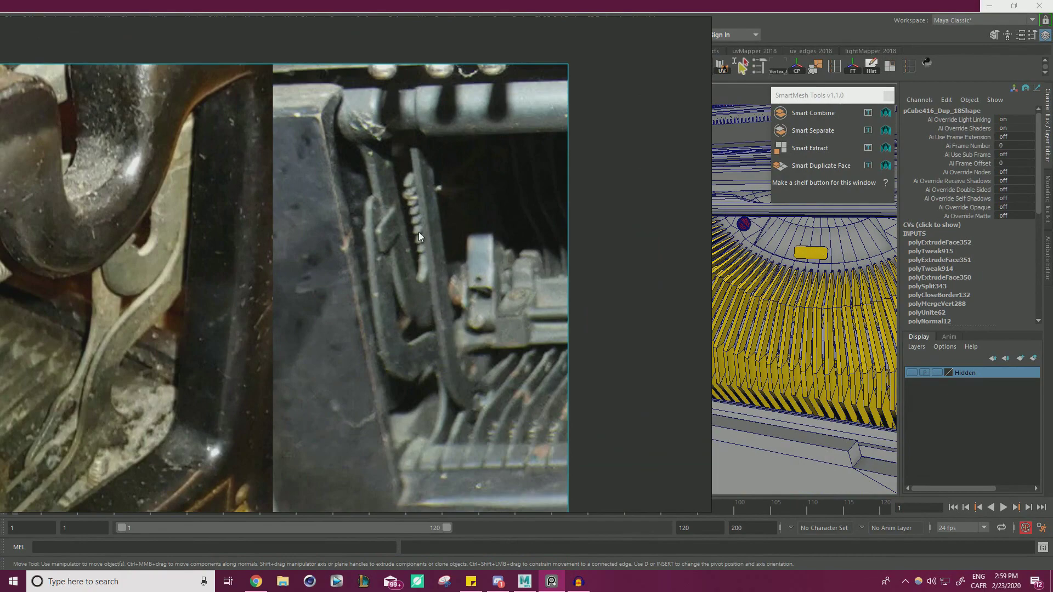
pyautogui.moveTo(410, 197); pyautogui.dragTo(94, 224, button='right')
# Delete the faces of the three lowest teeth on the toothed arm
pyautogui.keyDown('alt'); pyautogui.moveTo(561, 283); pyautogui.dragTo(630, 308, button='right'); pyautogui.keyUp('alt')
pyautogui.keyDown('alt'); pyautogui.moveTo(630, 308); pyautogui.dragTo(515, 351, button='middle'); pyautogui.keyUp('alt')
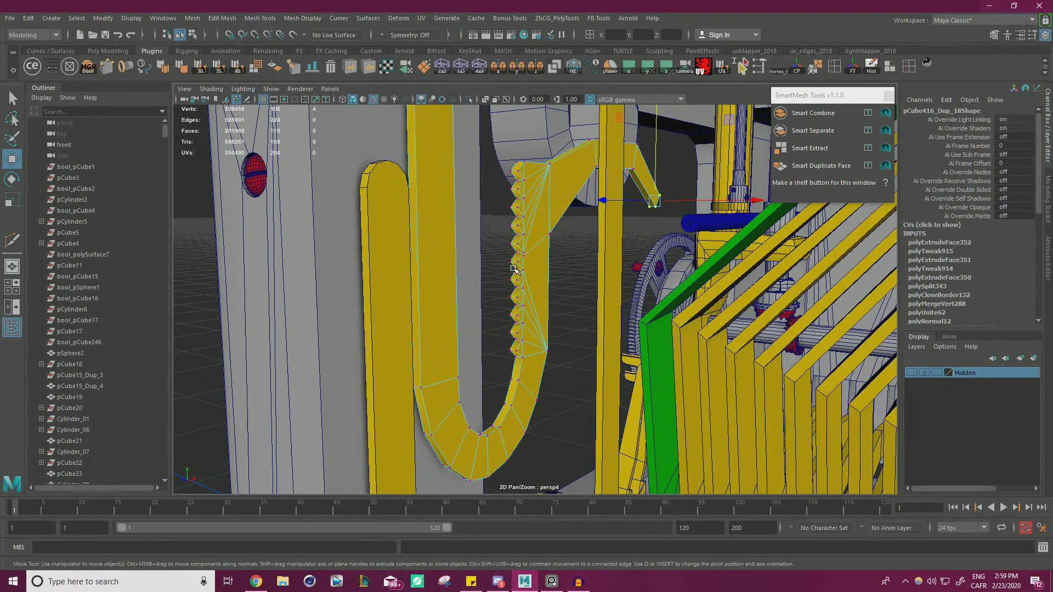
pyautogui.scroll(6, 501, 175)
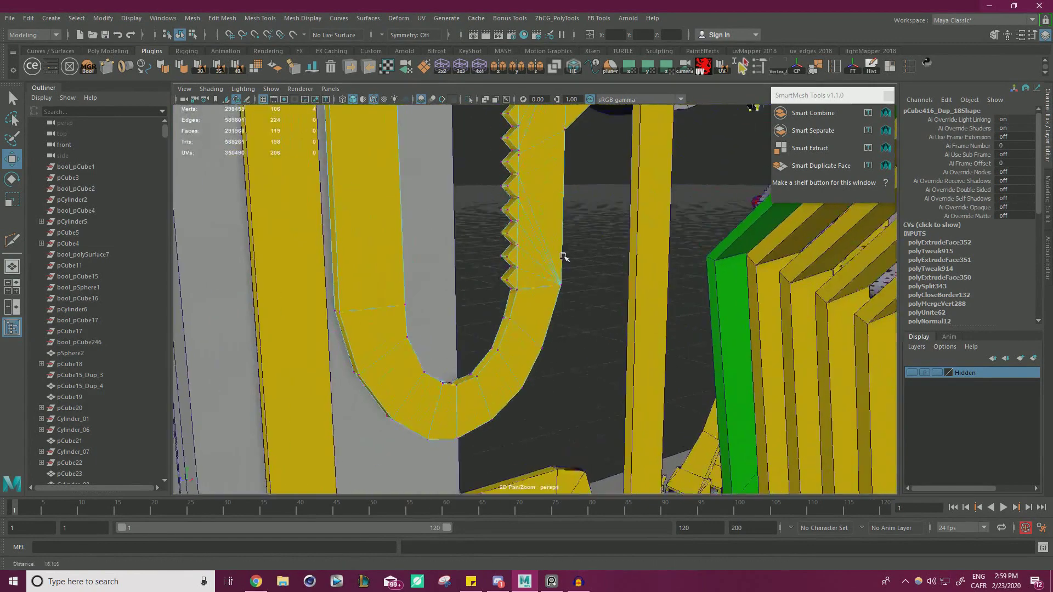
pyautogui.keyDown('alt'); pyautogui.moveTo(490, 335); pyautogui.dragTo(521, 326); pyautogui.keyUp('alt')
pyautogui.moveTo(501, 265); pyautogui.dragTo(497, 318, button='right')
pyautogui.click(517, 302)
pyautogui.scroll(-3, 500, 252)
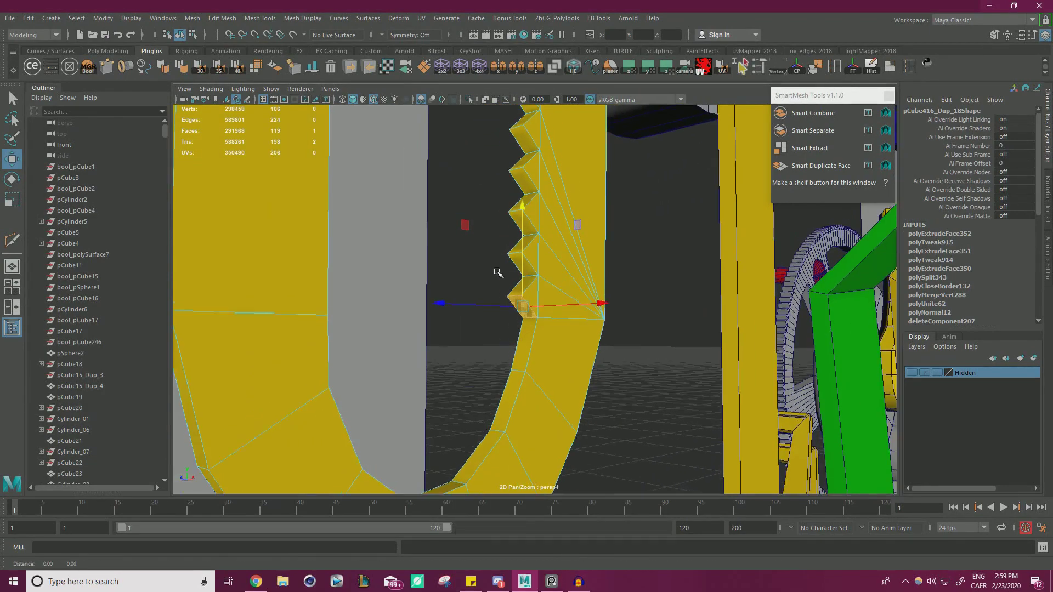
pyautogui.keyDown('alt'); pyautogui.moveTo(500, 252); pyautogui.dragTo(494, 307, button='middle'); pyautogui.keyUp('alt')
pyautogui.scroll(2, 512, 277)
pyautogui.keyDown('shift'); pyautogui.doubleClick(517, 274); pyautogui.keyUp('shift')
pyautogui.press('Delete')
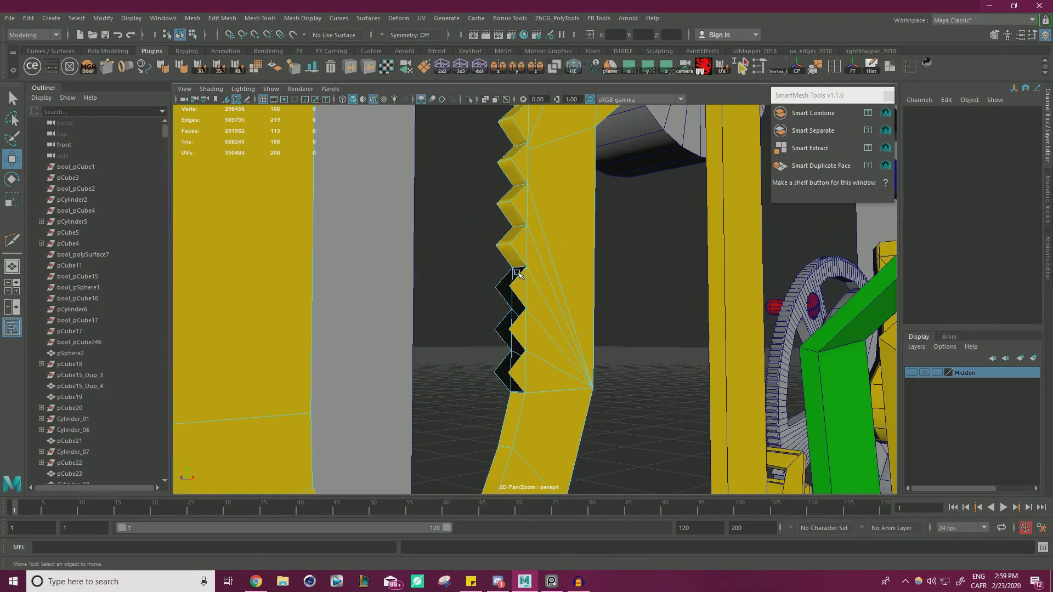
pyautogui.keyDown('alt'); pyautogui.moveTo(500, 280); pyautogui.dragTo(503, 341); pyautogui.keyUp('alt')
pyautogui.press('Delete')
# Snap the leftover vertices along the opening onto its end vertices and merge the overlapping ones
pyautogui.keyDown('alt'); pyautogui.moveTo(578, 305); pyautogui.dragTo(621, 331); pyautogui.keyUp('alt')
pyautogui.moveTo(621, 331); pyautogui.dragTo(562, 300, button='right')
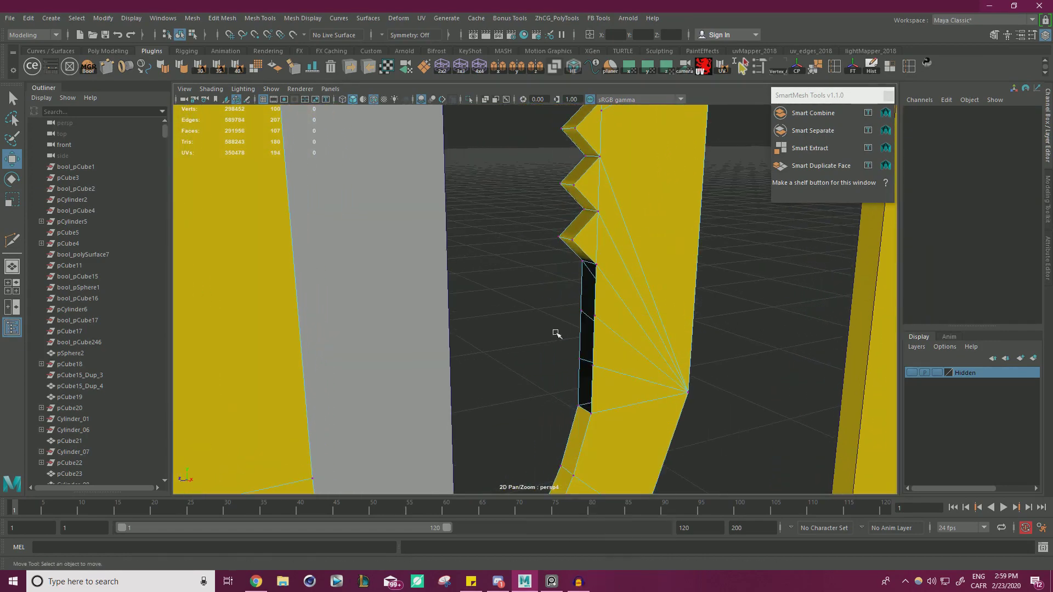
pyautogui.moveTo(590, 371); pyautogui.dragTo(594, 270)
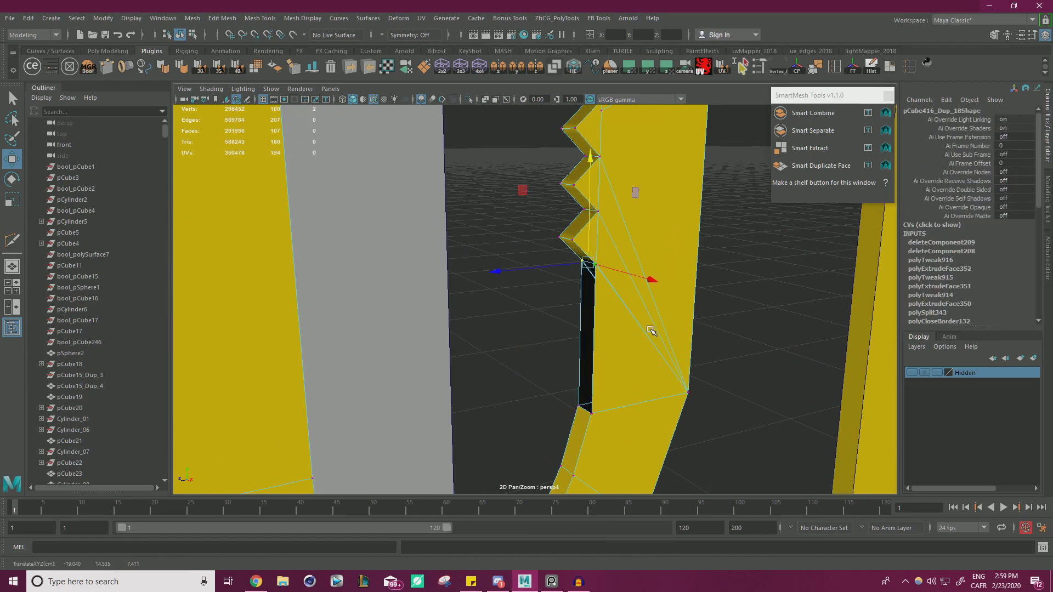
pyautogui.keyDown('alt'); pyautogui.moveTo(644, 331); pyautogui.dragTo(571, 324, button='right'); pyautogui.keyUp('alt')
pyautogui.hotkey('ctrl', 'z')
pyautogui.moveTo(575, 290); pyautogui.dragTo(582, 380)
pyautogui.moveTo(516, 422); pyautogui.dragTo(678, 212)
pyautogui.keyDown('alt'); pyautogui.moveTo(598, 317); pyautogui.dragTo(674, 344, button='right'); pyautogui.keyUp('alt')
pyautogui.keyDown('shift'); pyautogui.moveTo(429, 300); pyautogui.dragTo(478, 227, button='right'); pyautogui.keyUp('shift')
# Target-weld the remaining stray vertices at the lower corner of the opening
pyautogui.moveTo(500, 302); pyautogui.dragTo(537, 333)
pyautogui.keyDown('shift'); pyautogui.moveTo(430, 298); pyautogui.dragTo(431, 233, button='right'); pyautogui.keyUp('shift')
pyautogui.moveTo(560, 361); pyautogui.dragTo(582, 328)
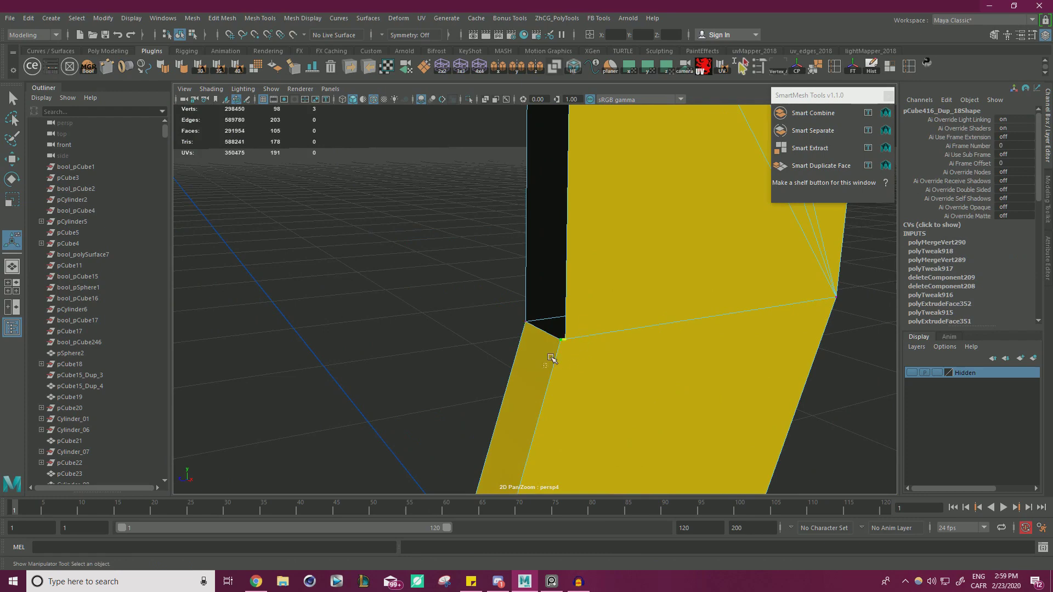
# Select the border edges of the opening below the remaining teeth and fill the hole
pyautogui.press('w')
pyautogui.keyDown('shift'); pyautogui.moveTo(603, 274); pyautogui.dragTo(594, 207, button='right'); pyautogui.keyUp('shift')
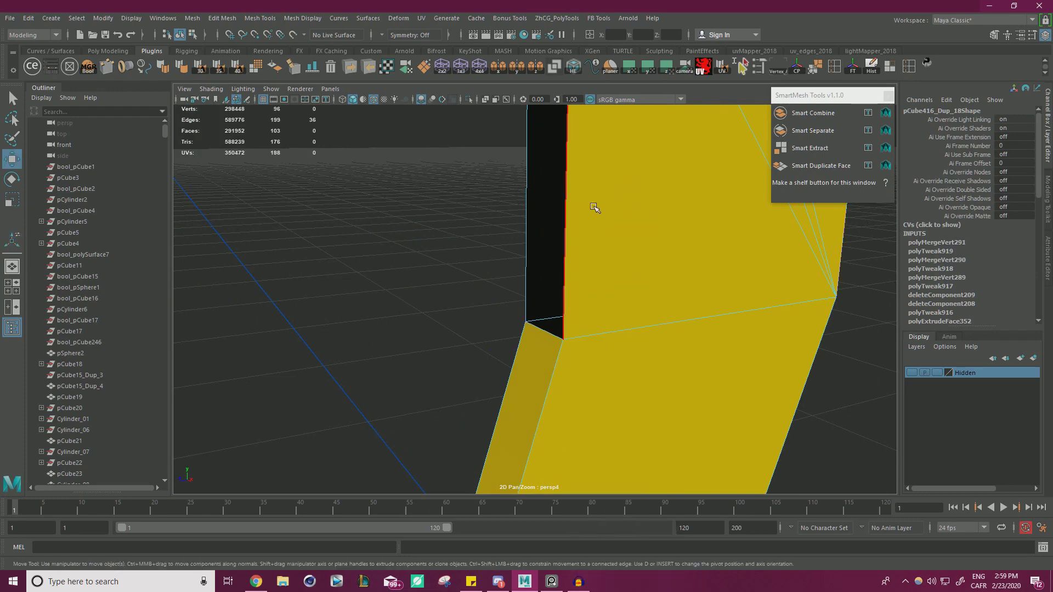
pyautogui.keyDown('shift'); pyautogui.moveTo(422, 240); pyautogui.dragTo(423, 381, button='right'); pyautogui.keyUp('shift')
# Select the vertices of the U's bend and raise them closer to the lowest remaining tooth
pyautogui.press('f')
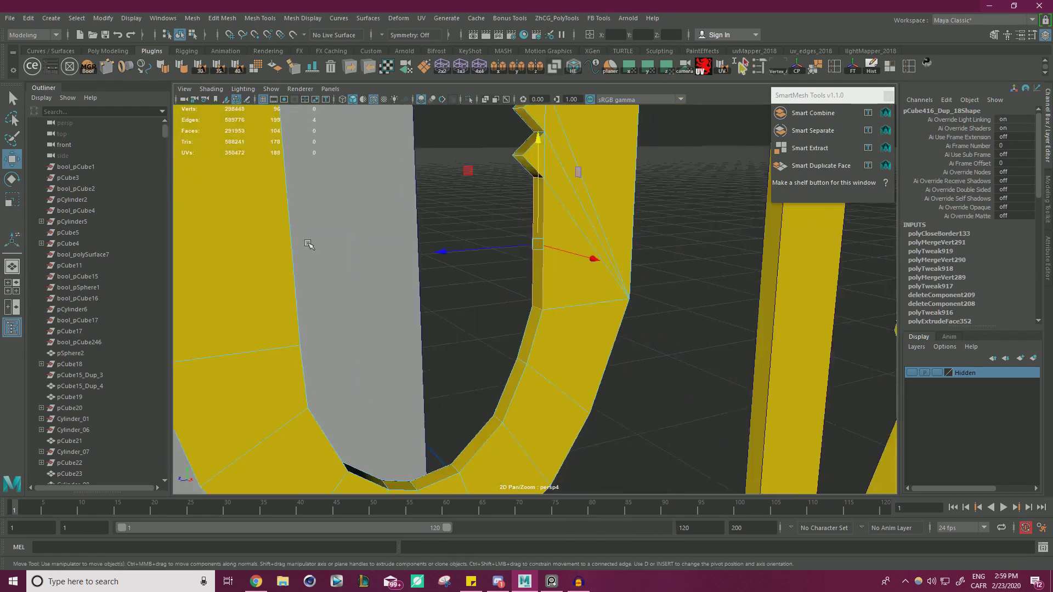
pyautogui.keyDown('alt'); pyautogui.moveTo(522, 295); pyautogui.dragTo(512, 267); pyautogui.keyUp('alt')
pyautogui.moveTo(449, 237); pyautogui.dragTo(450, 238, button='right')
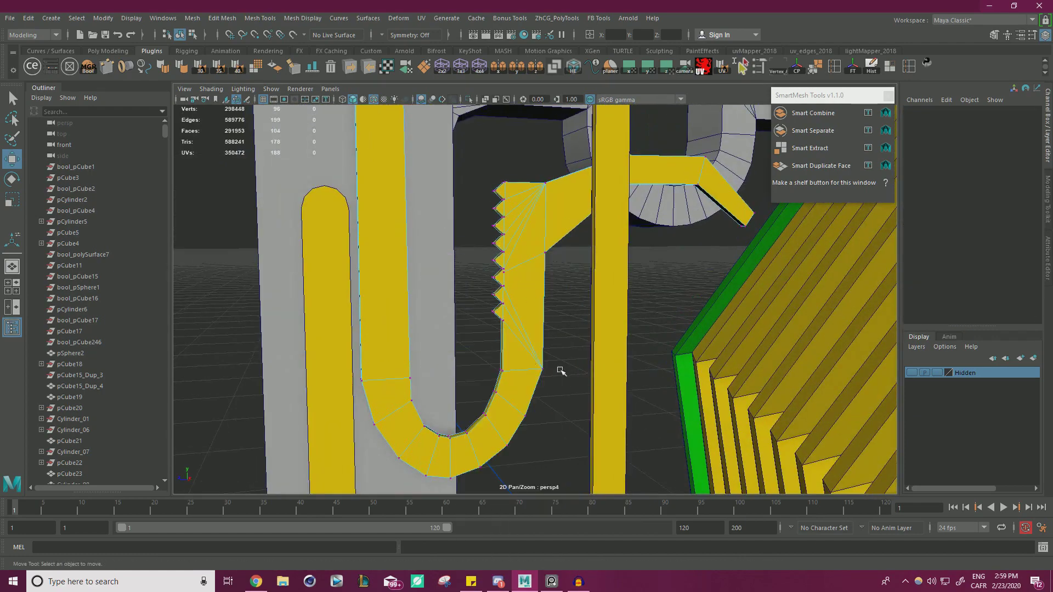
pyautogui.moveTo(516, 364); pyautogui.dragTo(488, 348)
pyautogui.keyDown('alt'); pyautogui.moveTo(570, 366); pyautogui.dragTo(511, 378, button='right'); pyautogui.keyUp('alt')
pyautogui.keyDown('alt'); pyautogui.moveTo(494, 412); pyautogui.dragTo(508, 382, button='middle'); pyautogui.keyUp('alt')
pyautogui.moveTo(376, 429); pyautogui.dragTo(444, 391)
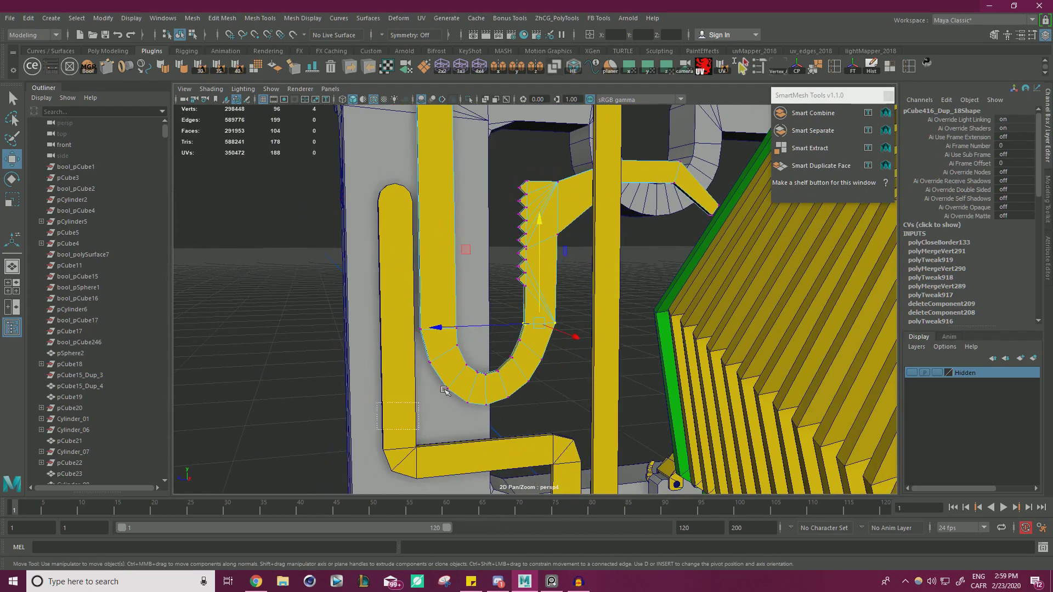
pyautogui.moveTo(605, 303); pyautogui.dragTo(604, 304)
pyautogui.moveTo(490, 329); pyautogui.dragTo(500, 282)
pyautogui.keyDown('alt'); pyautogui.moveTo(542, 327); pyautogui.dragTo(521, 305); pyautogui.keyUp('alt')
pyautogui.keyDown('alt'); pyautogui.moveTo(521, 305); pyautogui.dragTo(573, 347, button='right'); pyautogui.keyUp('alt')
pyautogui.keyDown('alt'); pyautogui.moveTo(573, 348); pyautogui.dragTo(586, 357, button='middle'); pyautogui.keyUp('alt')
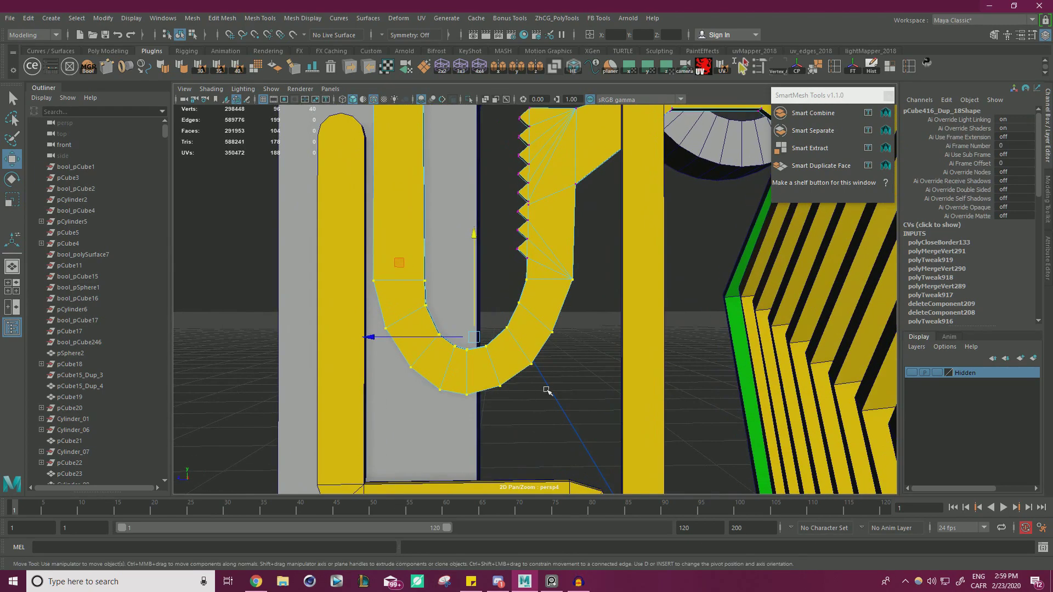
# Push the outer vertices on the toothed side of the bend outward and adjust the inner vertex beside them
pyautogui.moveTo(543, 320); pyautogui.dragTo(543, 319)
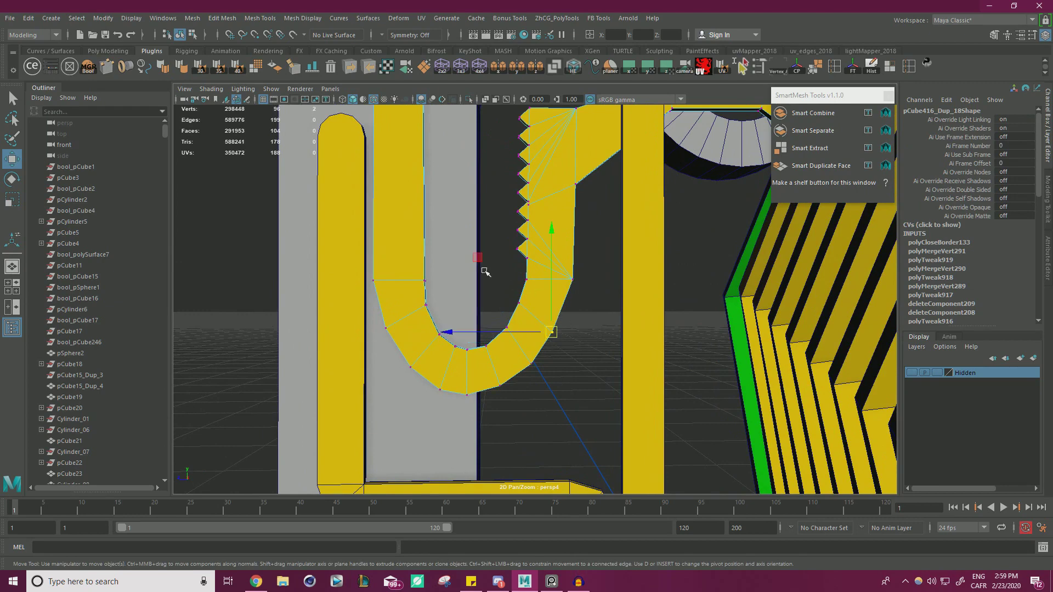
pyautogui.moveTo(492, 285); pyautogui.dragTo(531, 310)
pyautogui.moveTo(446, 228); pyautogui.dragTo(445, 228)
pyautogui.moveTo(563, 399); pyautogui.dragTo(524, 349)
pyautogui.moveTo(452, 291); pyautogui.dragTo(458, 285, button='middle')
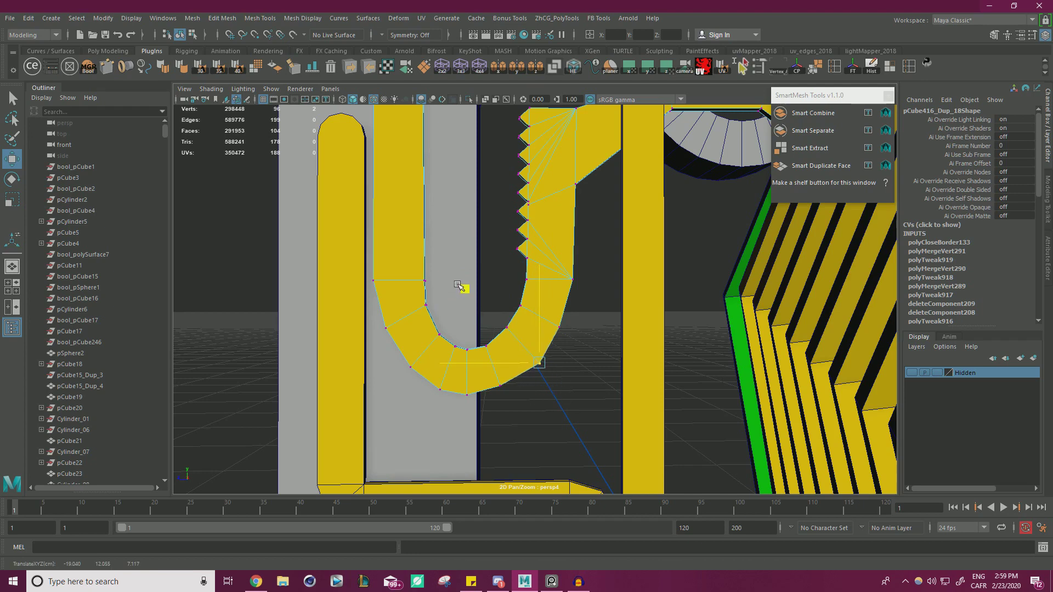
# Reposition the inner and outer vertices between the toothed side and the U's lowest point to smooth the bend
pyautogui.click(500, 318)
pyautogui.moveTo(441, 263); pyautogui.dragTo(437, 261, button='middle')
pyautogui.moveTo(521, 414); pyautogui.dragTo(489, 372)
pyautogui.moveTo(429, 312); pyautogui.dragTo(436, 314, button='middle')
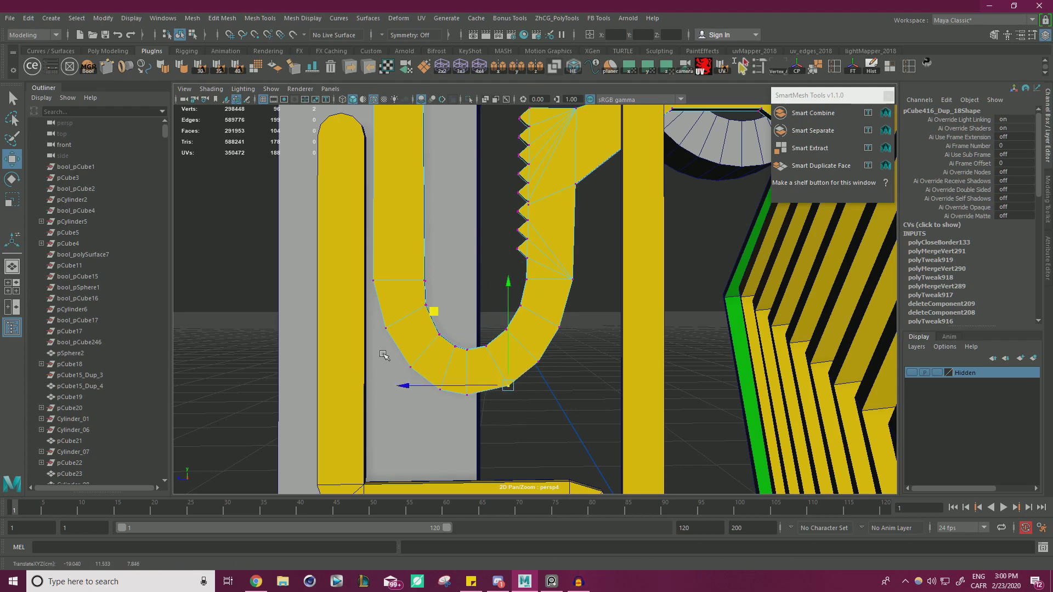
pyautogui.moveTo(475, 333); pyautogui.dragTo(499, 356)
pyautogui.moveTo(407, 269); pyautogui.dragTo(411, 267, button='middle')
# Move the inner and outer bend vertices below the straight arm slightly to balance that side of the U
pyautogui.click(385, 328)
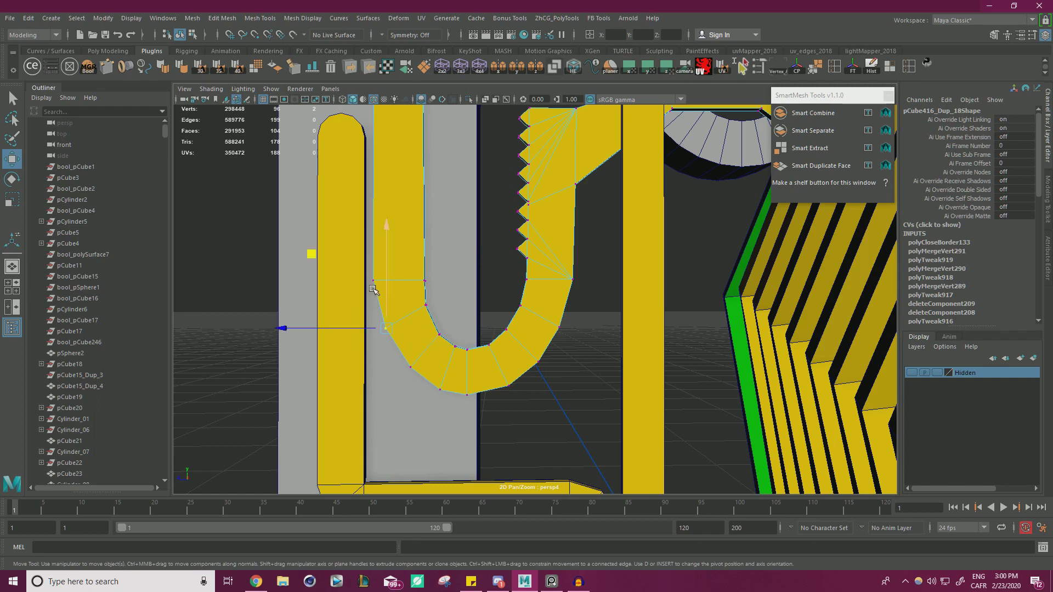
pyautogui.moveTo(308, 253); pyautogui.dragTo(310, 256, button='middle')
pyautogui.moveTo(441, 297); pyautogui.dragTo(413, 314)
pyautogui.moveTo(351, 237); pyautogui.dragTo(352, 240)
pyautogui.moveTo(374, 386); pyautogui.dragTo(428, 348)
pyautogui.moveTo(335, 295); pyautogui.dragTo(336, 299)
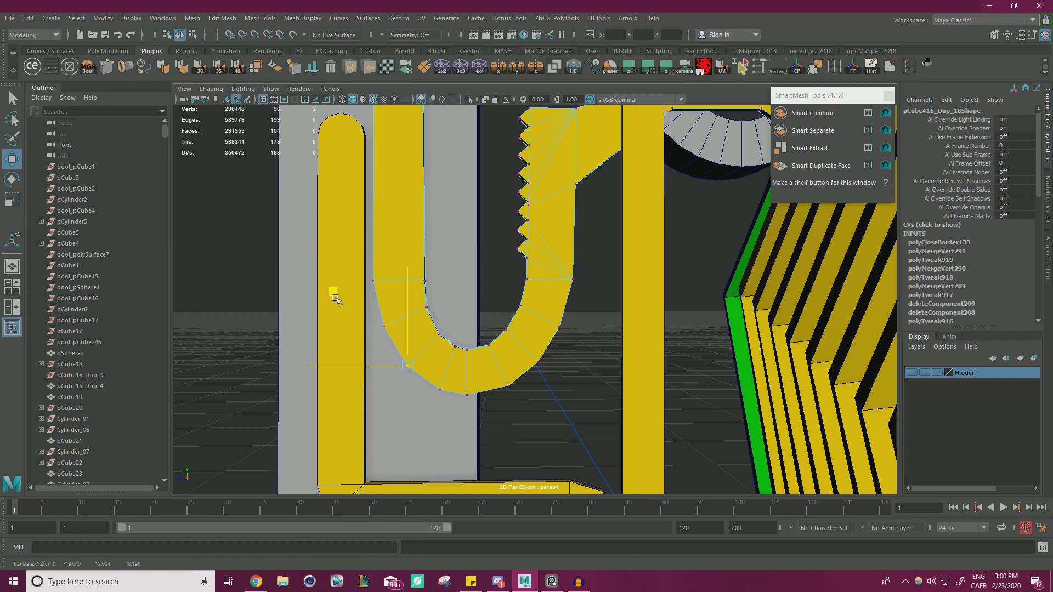
pyautogui.click(439, 334)
pyautogui.moveTo(364, 259); pyautogui.dragTo(367, 268, button='middle')
# Fine-tune the inner and outer vertices around the lowest point of the U for an even bottom curve
pyautogui.click(467, 394)
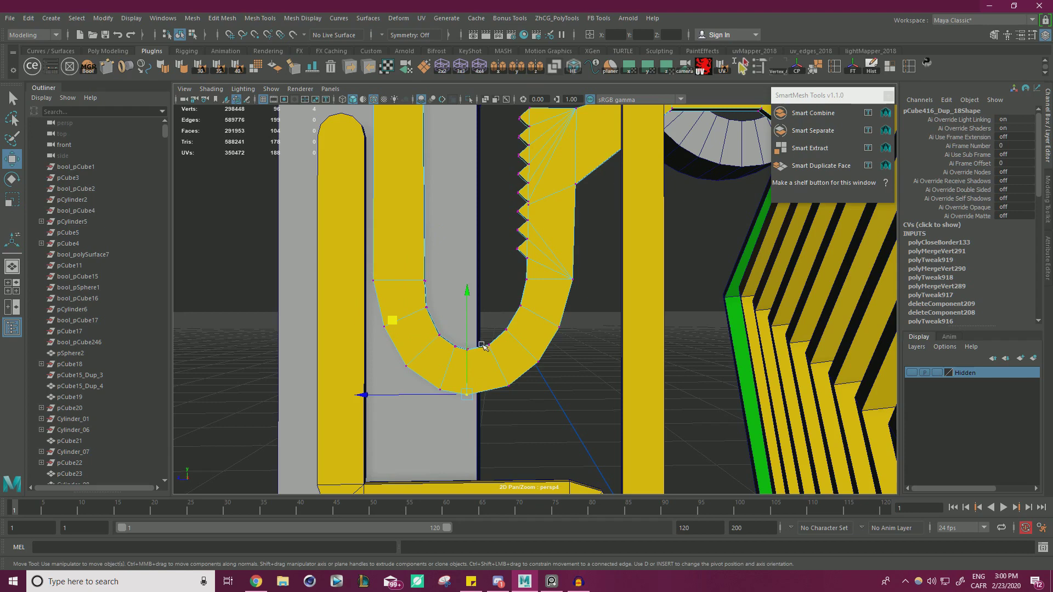
pyautogui.click(508, 386)
pyautogui.moveTo(450, 373); pyautogui.dragTo(450, 373)
pyautogui.moveTo(425, 423); pyautogui.dragTo(451, 375)
pyautogui.moveTo(366, 321); pyautogui.dragTo(363, 321, button='middle')
pyautogui.moveTo(476, 334); pyautogui.dragTo(462, 362)
# Compare the toothed hook's shape and position with several typewriter reference photos, including the side view through the frame
pyautogui.moveTo(394, 278); pyautogui.dragTo(624, 279)
pyautogui.hotkey('alt', 'Tab')
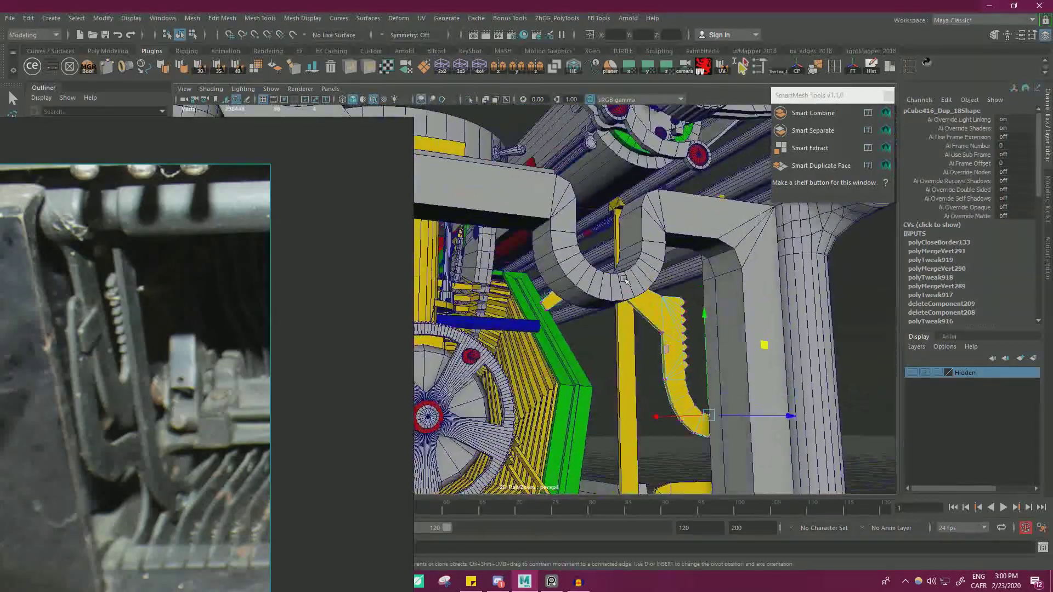
pyautogui.moveTo(86, 351); pyautogui.dragTo(558, 277, button='right')
pyautogui.scroll(-7, 472, 311)
pyautogui.scroll(6, 442, 291)
pyautogui.scroll(-4, 446, 286)
pyautogui.scroll(-3, 449, 301)
pyautogui.moveTo(448, 301); pyautogui.dragTo(590, 264, button='middle')
pyautogui.scroll(3, 396, 367)
pyautogui.moveTo(398, 378); pyautogui.dragTo(429, 373, button='middle')
pyautogui.scroll(4, 409, 365)
pyautogui.moveTo(414, 282); pyautogui.dragTo(583, 330, button='middle')
pyautogui.scroll(-4, 418, 360)
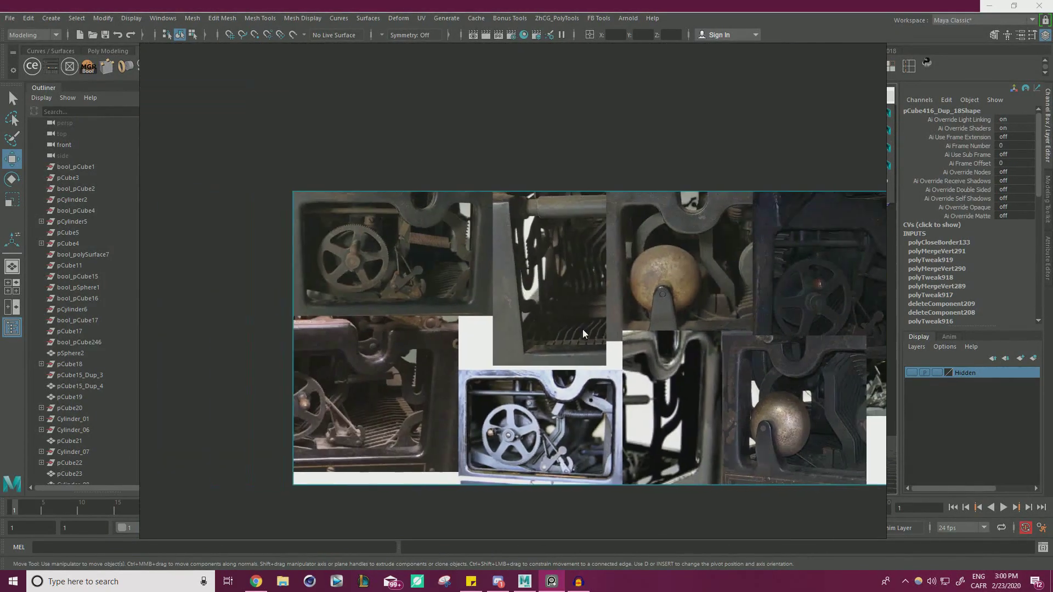
pyautogui.scroll(5, 396, 380)
pyautogui.scroll(-3, 384, 370)
pyautogui.scroll(5, 459, 300)
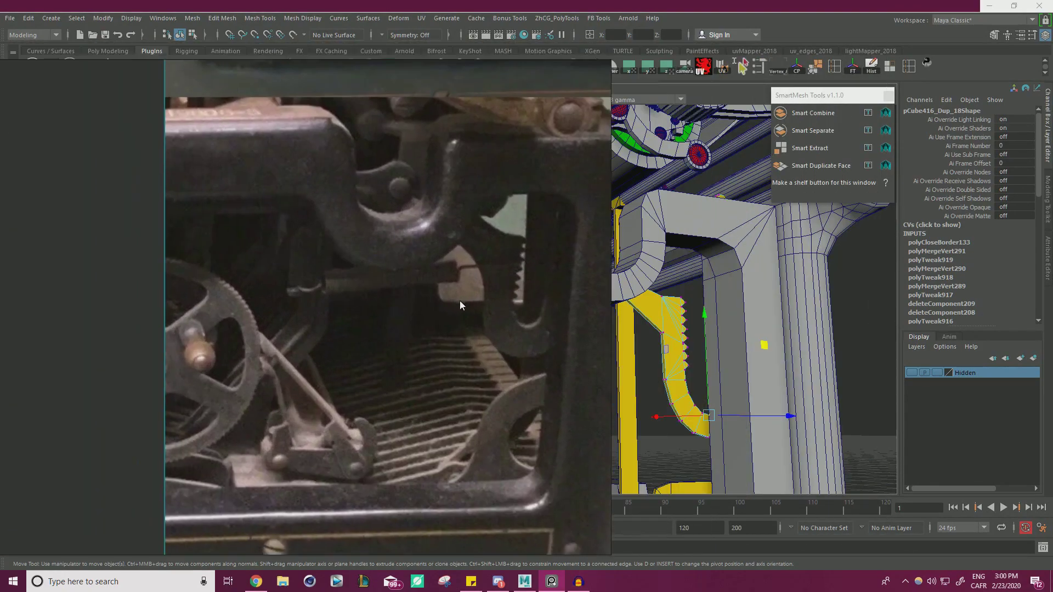
pyautogui.moveTo(460, 301); pyautogui.dragTo(169, 356, button='right')
# Adjust the vertices where the bent extension meets the back of the toothed side of the U-shaped bar
pyautogui.keyDown('alt'); pyautogui.moveTo(699, 305); pyautogui.dragTo(581, 305); pyautogui.keyUp('alt')
pyautogui.scroll(5, 581, 305)
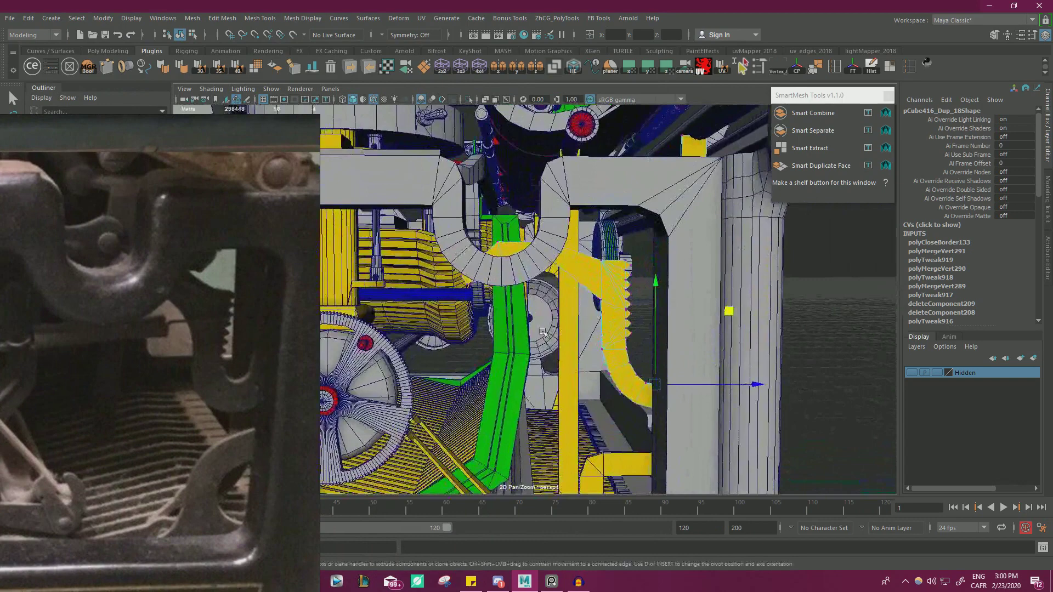
pyautogui.moveTo(618, 275); pyautogui.dragTo(618, 280)
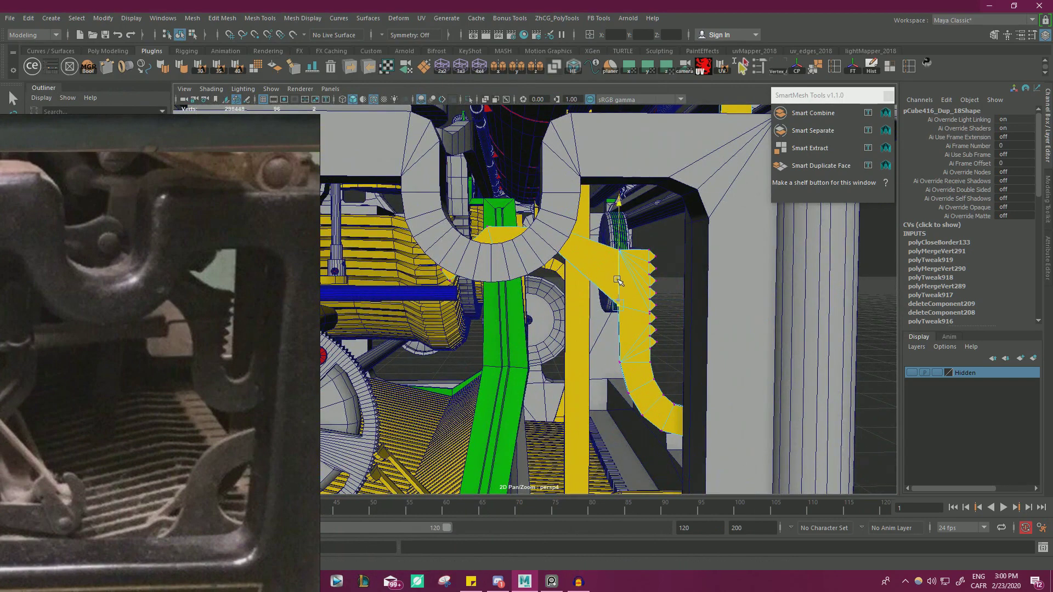
pyautogui.scroll(-3, 610, 289)
pyautogui.scroll(3, 506, 285)
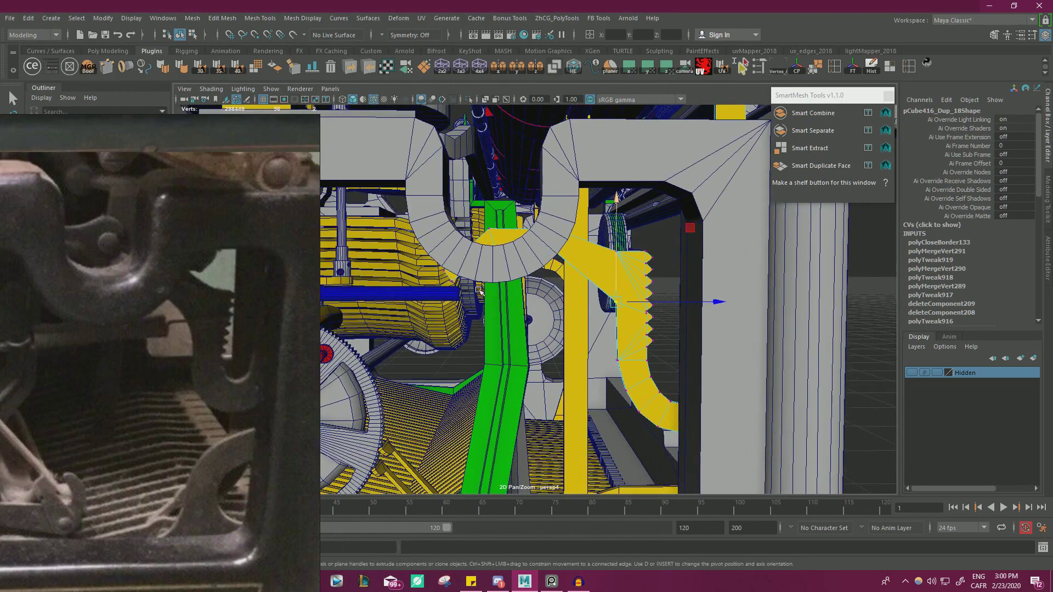
# Reposition the extension's bend vertices and its free-end vertices, using wireframe display to reach them behind the frame
pyautogui.moveTo(597, 188); pyautogui.dragTo(574, 223)
pyautogui.press('4')
pyautogui.moveTo(574, 181); pyautogui.dragTo(585, 175)
pyautogui.moveTo(429, 315); pyautogui.dragTo(469, 260)
pyautogui.moveTo(532, 196); pyautogui.dragTo(526, 181)
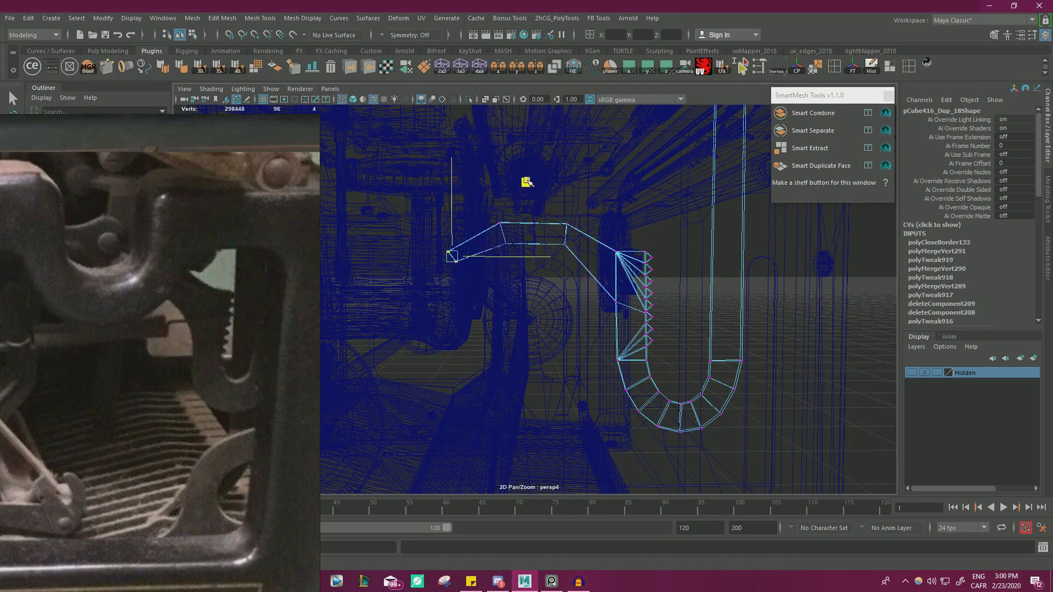
pyautogui.press('5')
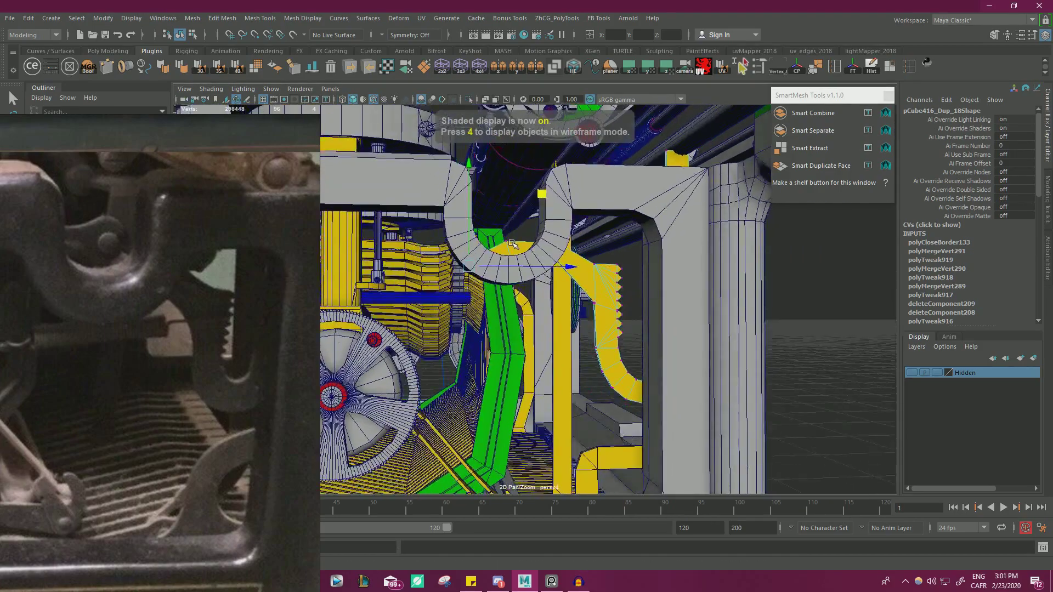
# Select all vertices of the bent extension and shift them together along the bar's length relative to the toothed side
pyautogui.keyDown('alt'); pyautogui.moveTo(512, 243); pyautogui.dragTo(476, 251); pyautogui.keyUp('alt')
pyautogui.keyDown('alt'); pyautogui.moveTo(476, 252); pyautogui.dragTo(455, 253, button='right'); pyautogui.keyUp('alt')
pyautogui.moveTo(482, 255)
pyautogui.keyDown('alt'); pyautogui.mouseDown()
pyautogui.moveTo(524, 249)
pyautogui.moveTo(383, 287)
pyautogui.mouseUp(); pyautogui.keyUp('alt')
pyautogui.press('4')
pyautogui.moveTo(465, 206); pyautogui.dragTo(421, 215)
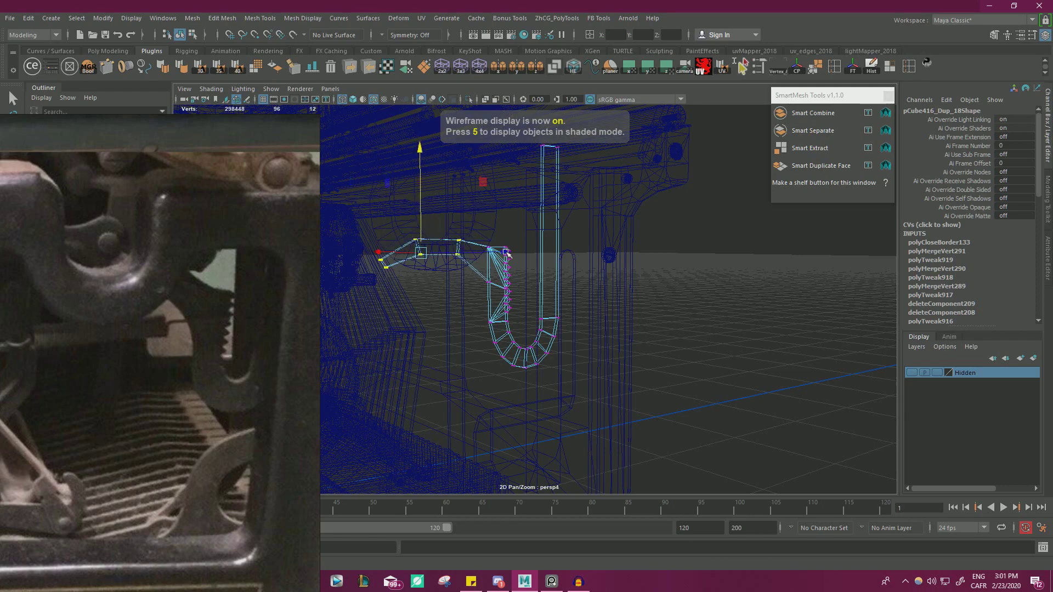
pyautogui.press('5')
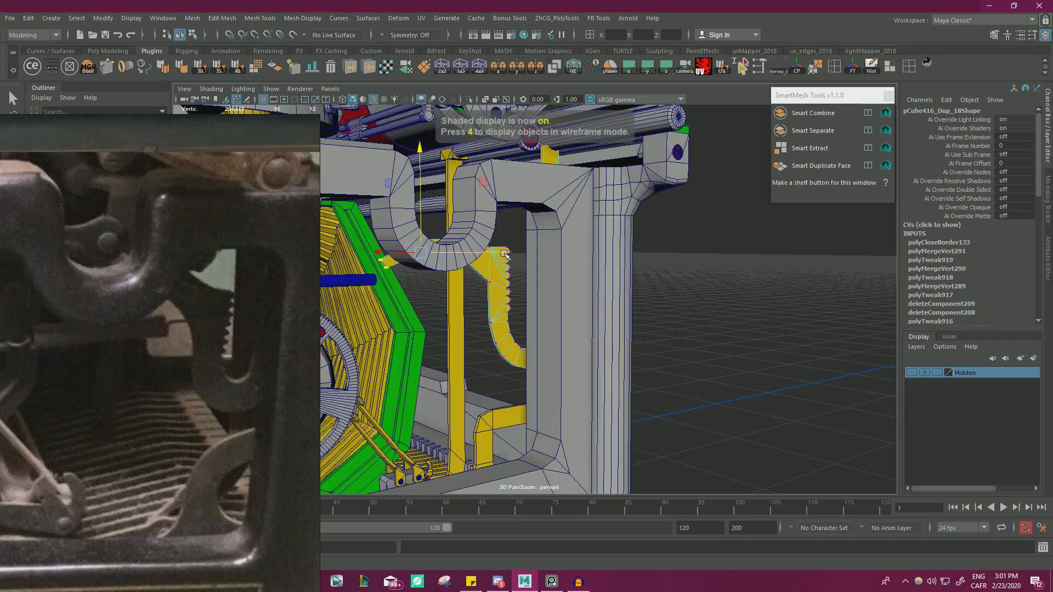
pyautogui.keyDown('alt'); pyautogui.moveTo(500, 254); pyautogui.dragTo(486, 255); pyautogui.keyUp('alt')
pyautogui.keyDown('alt'); pyautogui.moveTo(573, 274); pyautogui.dragTo(627, 278, button='right'); pyautogui.keyUp('alt')
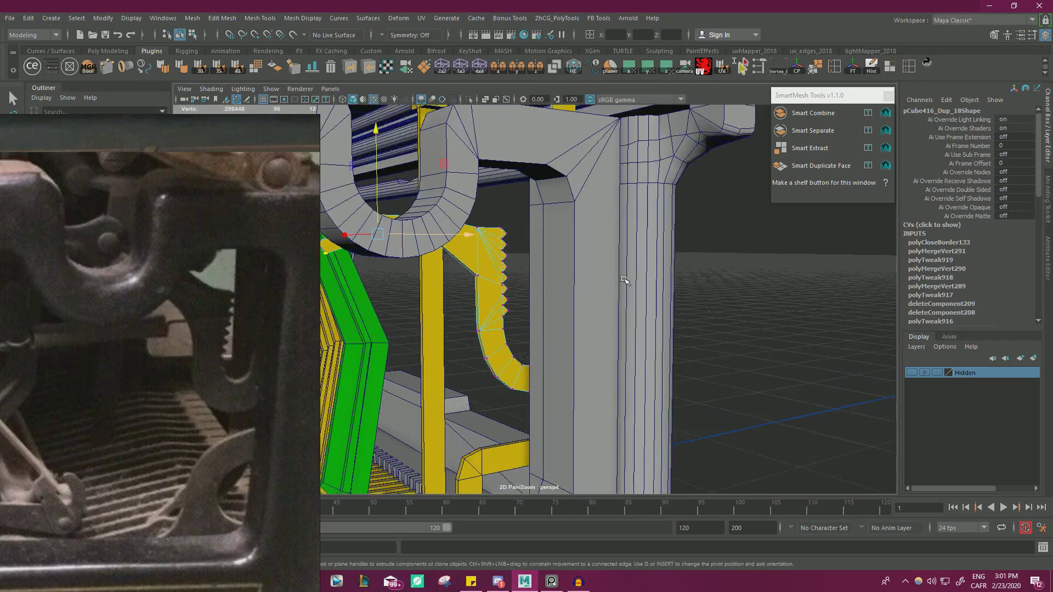
pyautogui.keyDown('alt'); pyautogui.moveTo(627, 279); pyautogui.dragTo(547, 270); pyautogui.keyUp('alt')
pyautogui.press('w')
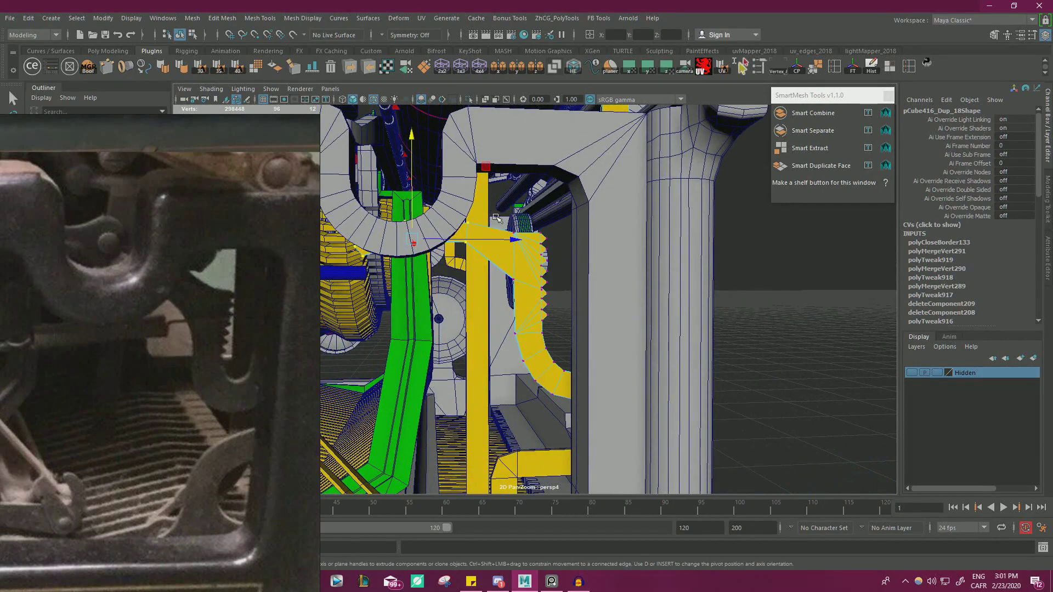
# Select the toothed section's vertices and adjust their height relative to the extension
pyautogui.moveTo(563, 340); pyautogui.dragTo(563, 340)
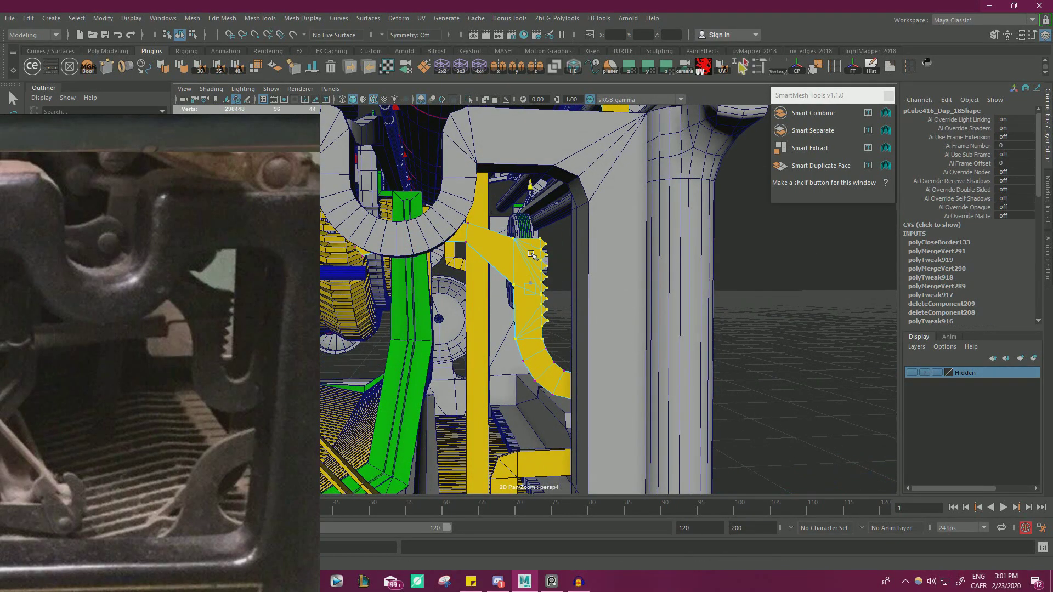
pyautogui.keyDown('alt'); pyautogui.moveTo(554, 264); pyautogui.dragTo(441, 265, button='right'); pyautogui.keyUp('alt')
pyautogui.moveTo(441, 265)
pyautogui.keyDown('alt'); pyautogui.mouseDown()
pyautogui.moveTo(476, 265)
pyautogui.moveTo(435, 262)
pyautogui.mouseUp(); pyautogui.keyUp('alt')
pyautogui.scroll(5, 434, 262)
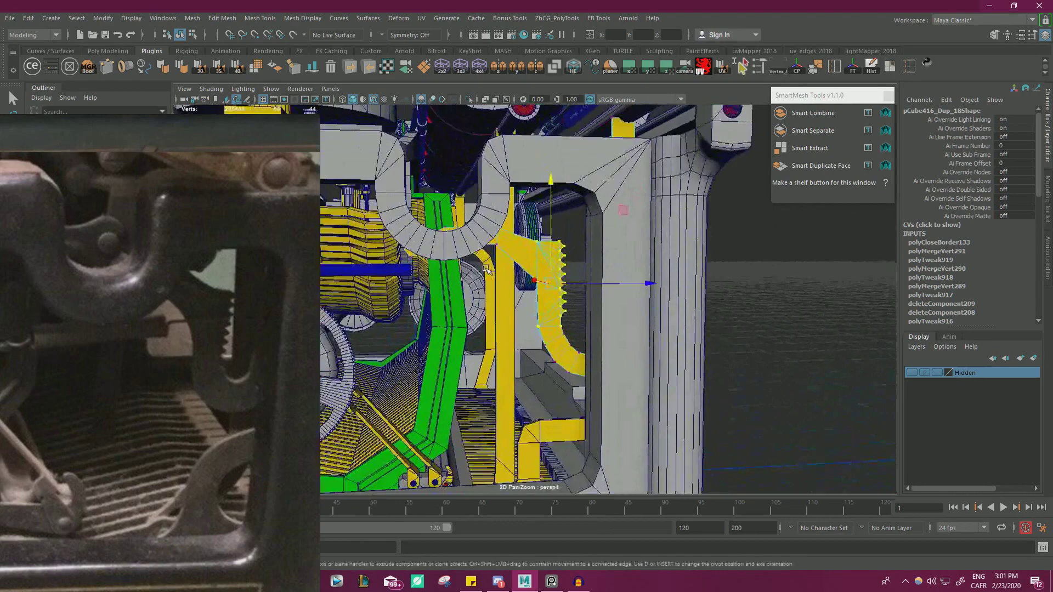
# Reposition the extension's bend vertices nearest the teeth and its neighbouring vertices to refine the arch under the frame's U
pyautogui.click(566, 236)
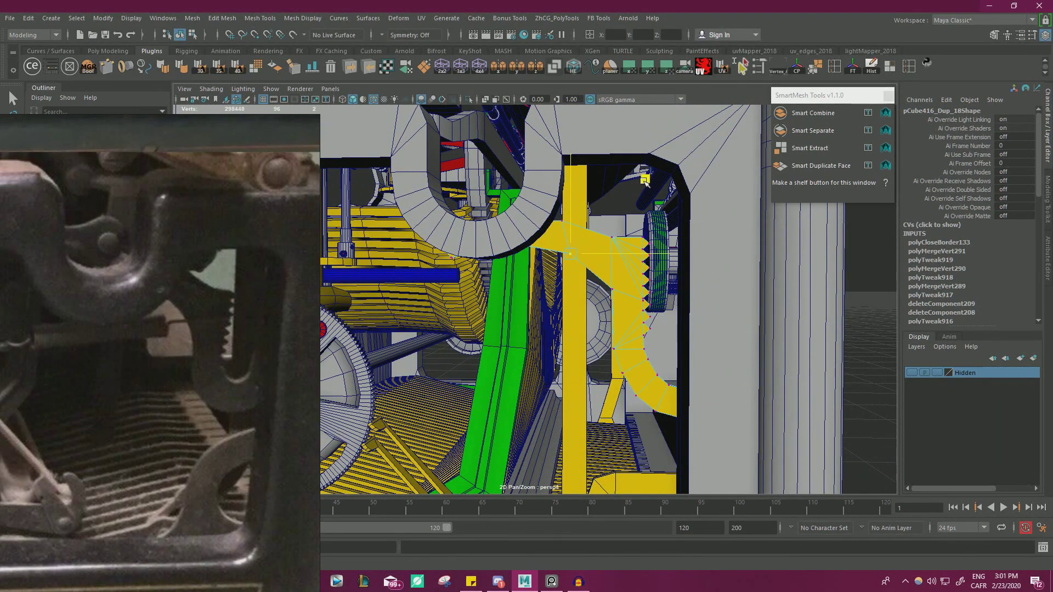
pyautogui.keyDown('alt'); pyautogui.moveTo(641, 190); pyautogui.dragTo(446, 254); pyautogui.keyUp('alt')
pyautogui.keyDown('alt'); pyautogui.moveTo(447, 254); pyautogui.dragTo(600, 274, button='right'); pyautogui.keyUp('alt')
pyautogui.keyDown('alt'); pyautogui.moveTo(599, 274); pyautogui.dragTo(602, 260); pyautogui.keyUp('alt')
pyautogui.moveTo(655, 216); pyautogui.dragTo(612, 242)
pyautogui.moveTo(552, 157); pyautogui.dragTo(540, 169)
# Compare the bent extension with the typewriter reference photos and examine its free end from both sides of the frame
pyautogui.keyDown('alt'); pyautogui.moveTo(547, 186); pyautogui.dragTo(531, 228); pyautogui.keyUp('alt')
pyautogui.keyDown('alt'); pyautogui.moveTo(532, 228); pyautogui.dragTo(461, 241, button='right'); pyautogui.keyUp('alt')
pyautogui.keyDown('alt'); pyautogui.moveTo(460, 241); pyautogui.dragTo(499, 250); pyautogui.keyUp('alt')
pyautogui.keyDown('alt'); pyautogui.moveTo(499, 250); pyautogui.dragTo(526, 247, button='right'); pyautogui.keyUp('alt')
pyautogui.moveTo(112, 326); pyautogui.dragTo(588, 272, button='right')
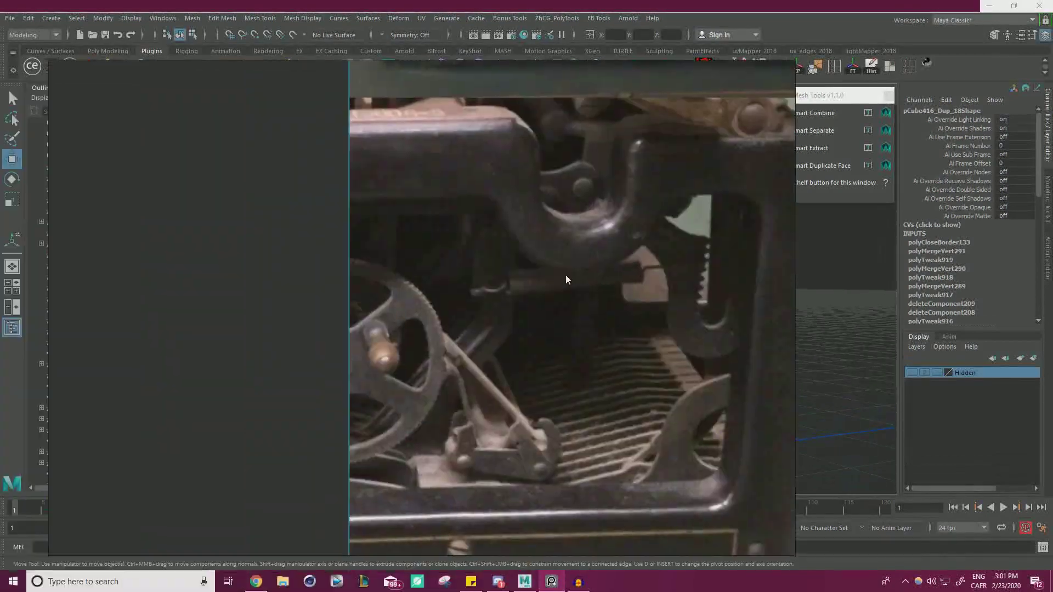
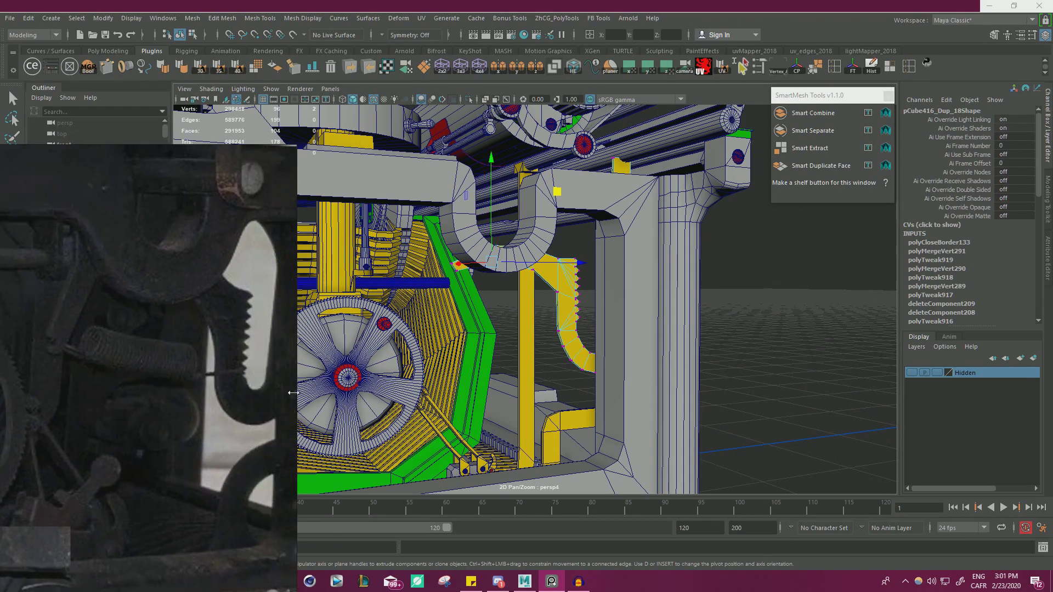
pyautogui.scroll(10, 545, 294)
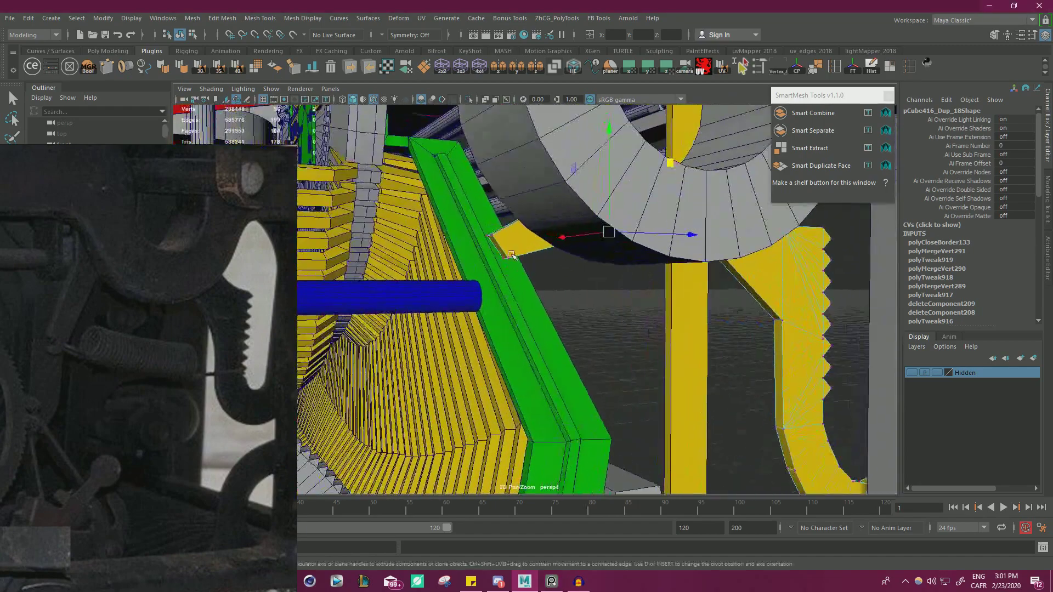
pyautogui.moveTo(514, 232); pyautogui.dragTo(464, 232, button='right')
pyautogui.moveTo(555, 289); pyautogui.dragTo(490, 248)
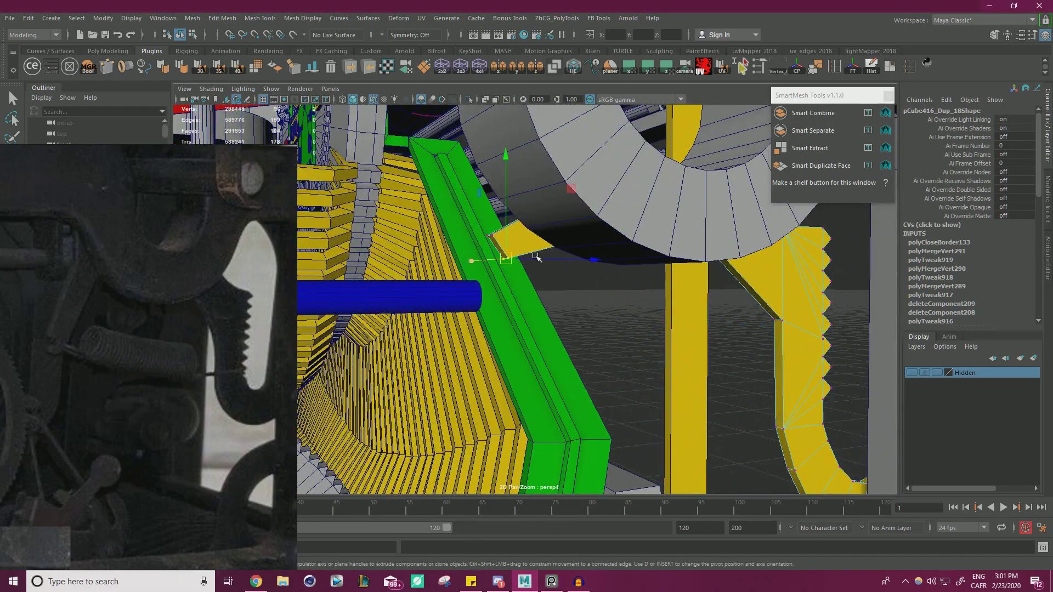
pyautogui.scroll(-3, 571, 278)
pyautogui.keyDown('alt'); pyautogui.moveTo(570, 281); pyautogui.dragTo(704, 347); pyautogui.keyUp('alt')
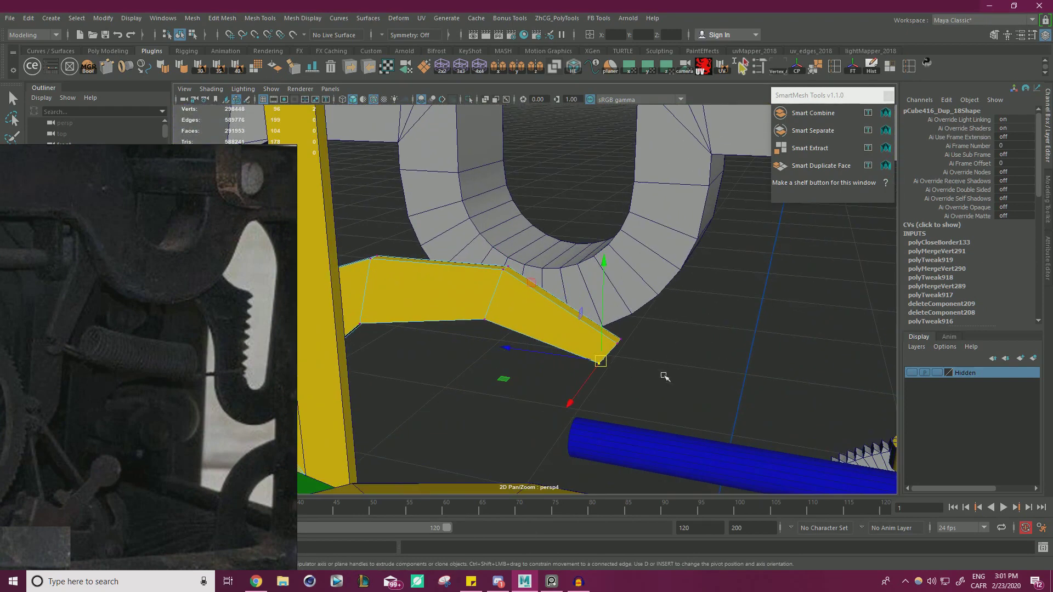
# Shorten the extension by moving its end vertices back toward the bend, and rotate the end slightly
pyautogui.moveTo(560, 289); pyautogui.dragTo(454, 199)
pyautogui.press('r')
pyautogui.press('w')
pyautogui.moveTo(495, 244); pyautogui.dragTo(494, 236)
pyautogui.press('e')
pyautogui.moveTo(653, 293); pyautogui.dragTo(651, 284)
pyautogui.press('w')
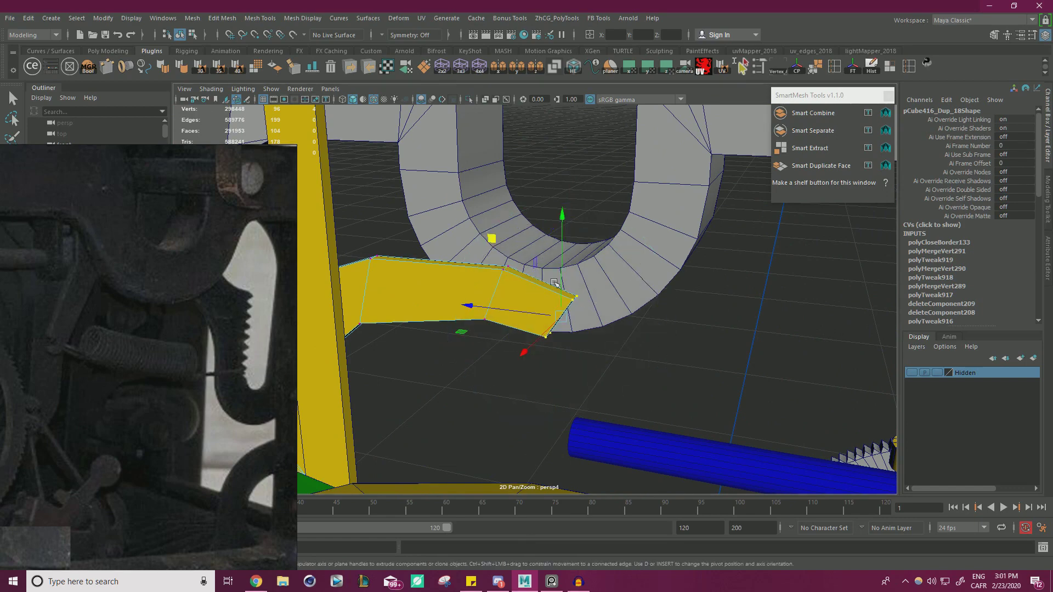
pyautogui.press('e')
pyautogui.press('w')
pyautogui.moveTo(494, 246); pyautogui.dragTo(490, 247, button='middle')
# Extrude the end face of the bent extension to start a new arm segment
pyautogui.moveTo(742, 266); pyautogui.dragTo(743, 294, button='right')
pyautogui.keyDown('alt'); pyautogui.moveTo(714, 308); pyautogui.dragTo(610, 330); pyautogui.keyUp('alt')
pyautogui.click(546, 324)
pyautogui.keyDown('shift'); pyautogui.moveTo(490, 239); pyautogui.dragTo(618, 304); pyautogui.keyUp('shift')
pyautogui.scroll(-5, 490, 300)
# Move and rotate the extruded end face so the new arm slopes downward behind the green frame
pyautogui.moveTo(577, 251); pyautogui.dragTo(573, 272)
pyautogui.press('e')
pyautogui.moveTo(602, 370); pyautogui.dragTo(562, 286)
pyautogui.press('w')
pyautogui.scroll(-2, 575, 298)
pyautogui.press('e')
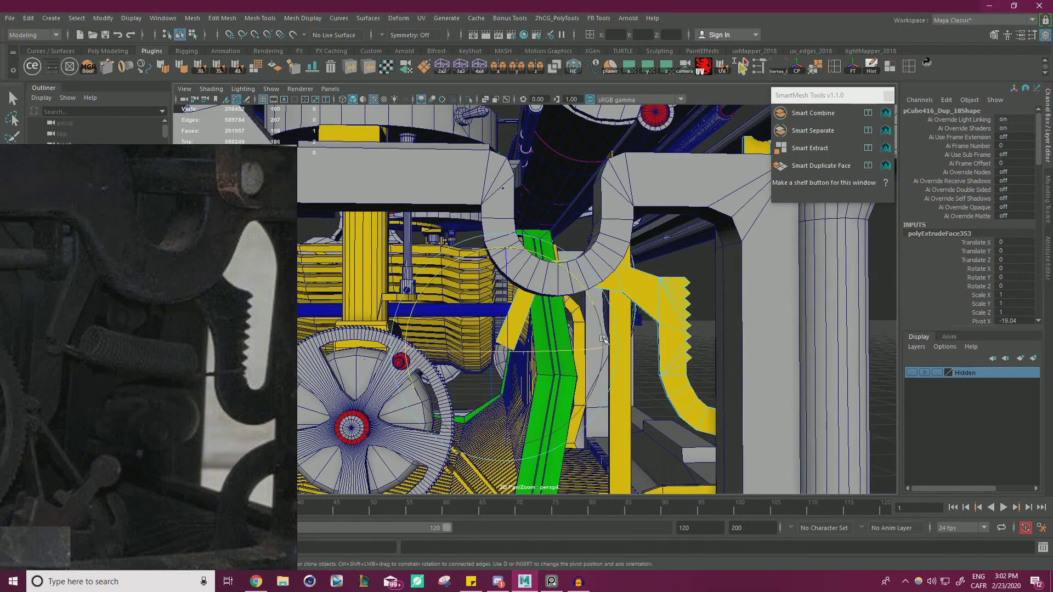
pyautogui.press('w')
pyautogui.moveTo(586, 279); pyautogui.dragTo(806, 302)
# Isolate the toothed bar and move the outer corner vertices of the new elbow up and outward
pyautogui.rightClick(426, 258)
pyautogui.moveTo(427, 258); pyautogui.dragTo(481, 242, button='right')
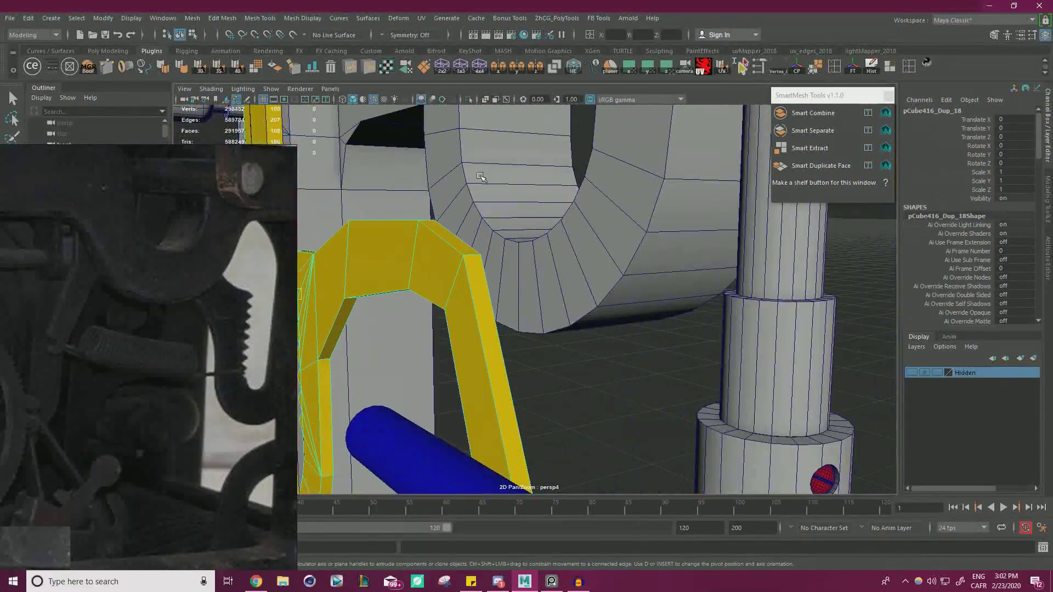
pyautogui.click(468, 100)
pyautogui.keyDown('alt'); pyautogui.moveTo(494, 181); pyautogui.dragTo(456, 252); pyautogui.keyUp('alt')
pyautogui.moveTo(594, 254); pyautogui.dragTo(543, 253, button='right')
pyautogui.click(587, 265)
pyautogui.moveTo(527, 198); pyautogui.dragTo(547, 172)
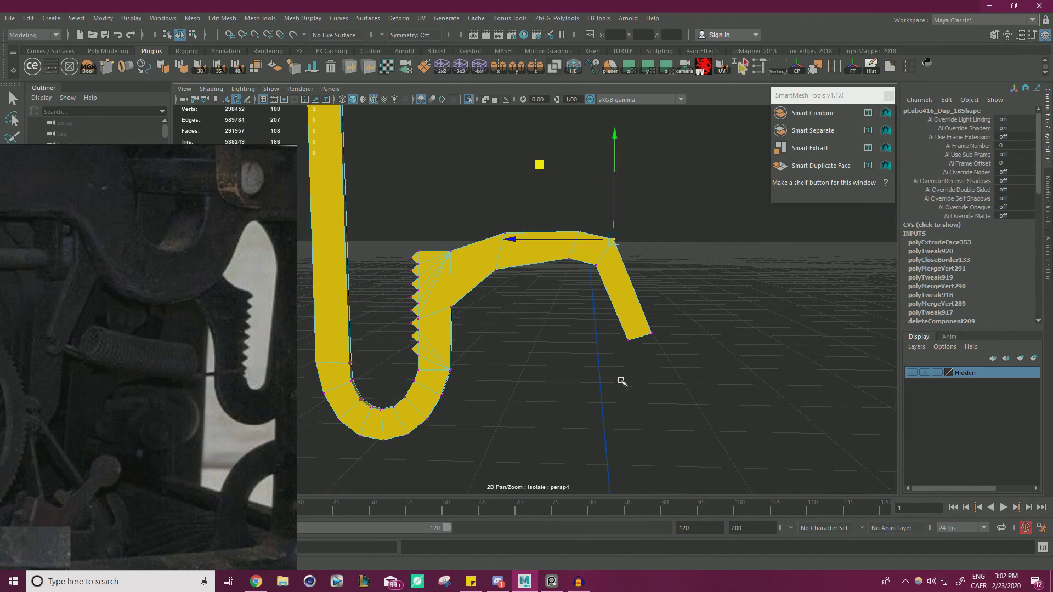
# Adjust the inner corner vertices at the arm's free end and refine the elbow's corner to even the arm's width
pyautogui.click(628, 338)
pyautogui.moveTo(555, 266); pyautogui.dragTo(603, 257)
pyautogui.moveTo(521, 193); pyautogui.dragTo(540, 170)
pyautogui.click(541, 173)
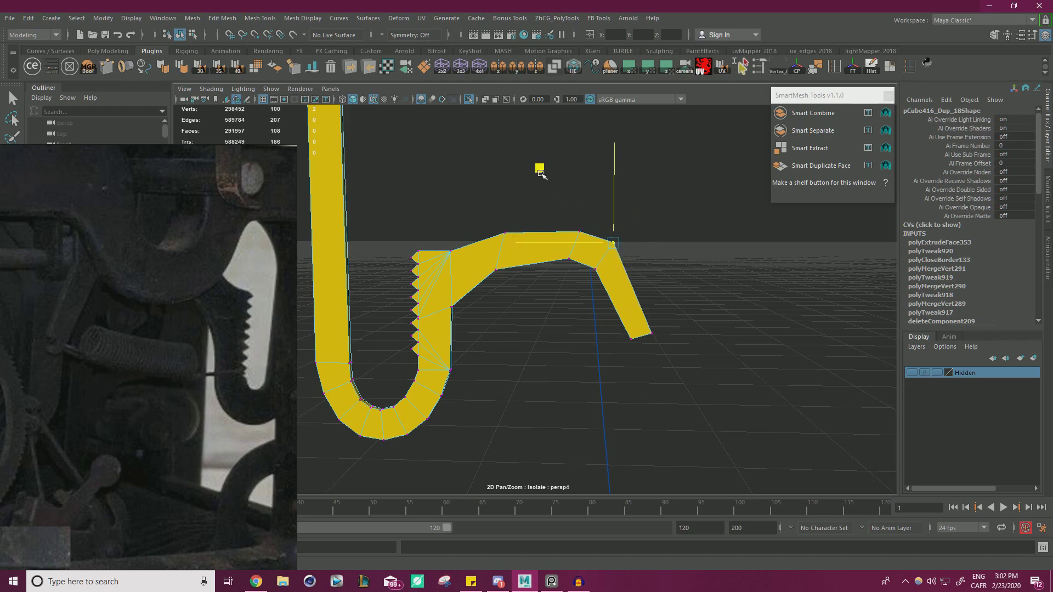
# Move the inner and outer vertices before the elbow toward the teeth and lower the elbow's outer corner slightly
pyautogui.click(568, 260)
pyautogui.moveTo(497, 187); pyautogui.dragTo(481, 190)
pyautogui.click(579, 233)
pyautogui.moveTo(500, 159); pyautogui.dragTo(484, 159)
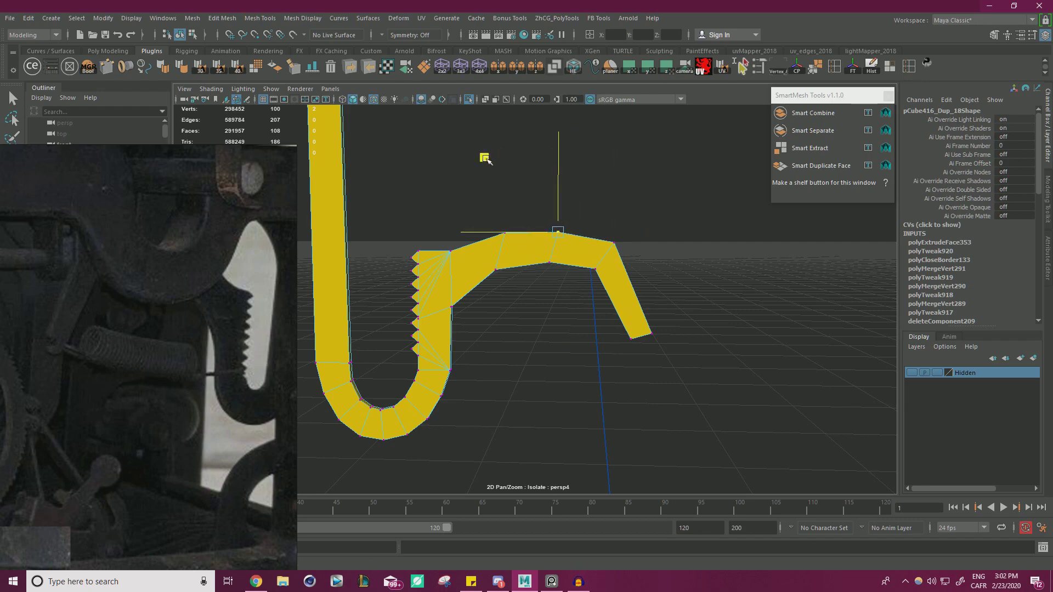
pyautogui.click(619, 242)
pyautogui.moveTo(539, 167); pyautogui.dragTo(544, 171)
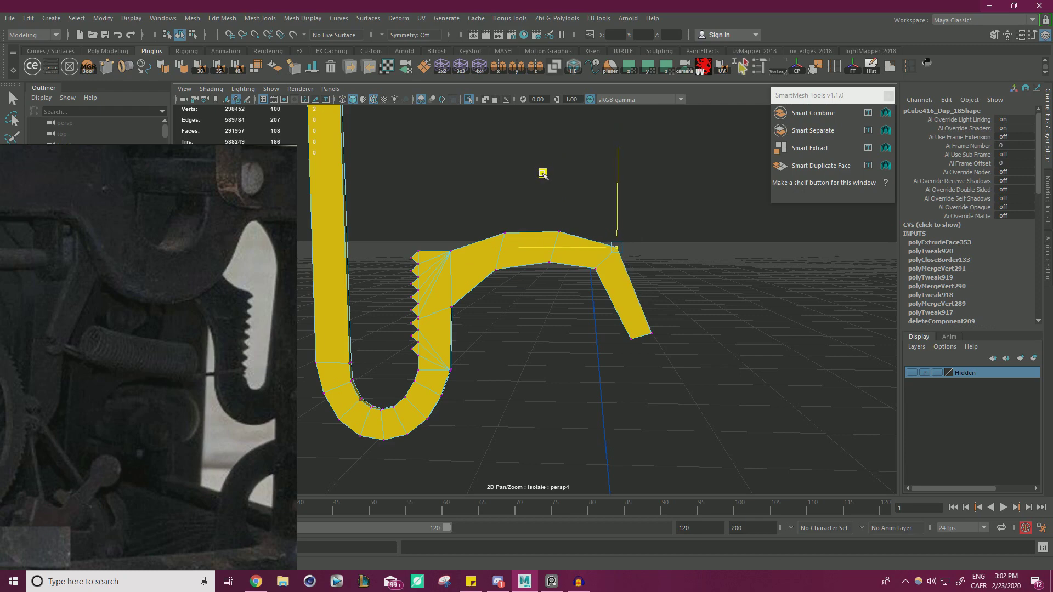
# Bevel the two corner edges at the arm's free end with a fraction of 0.7 and 2 segments
pyautogui.keyDown('alt'); pyautogui.moveTo(565, 205); pyautogui.dragTo(662, 279, button='right'); pyautogui.keyUp('alt')
pyautogui.keyDown('alt'); pyautogui.moveTo(662, 279); pyautogui.dragTo(590, 230, button='middle'); pyautogui.keyUp('alt')
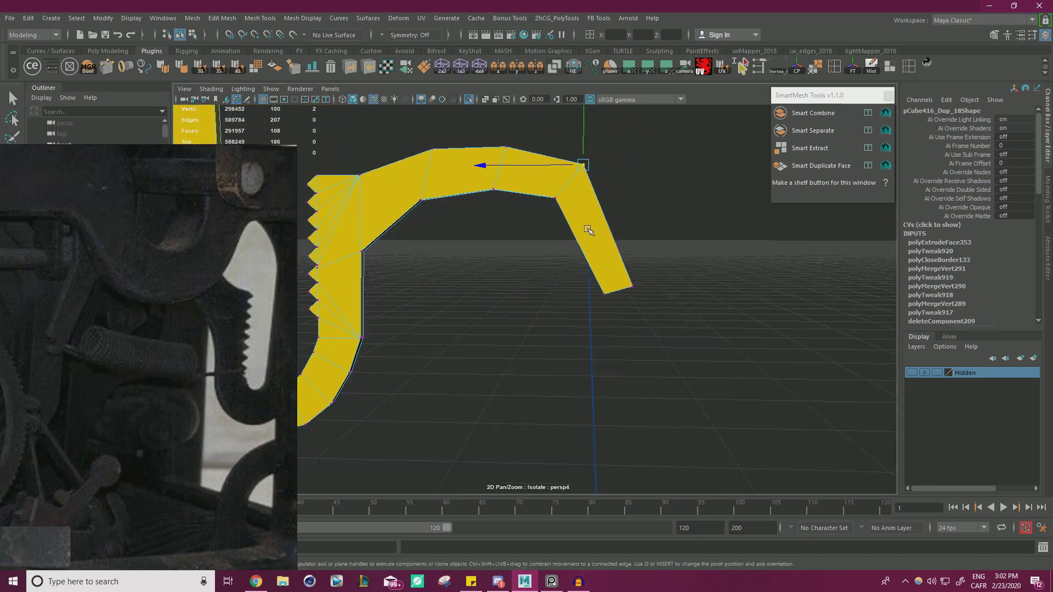
pyautogui.keyDown('alt'); pyautogui.moveTo(589, 230); pyautogui.dragTo(667, 218); pyautogui.keyUp('alt')
pyautogui.moveTo(608, 161); pyautogui.dragTo(608, 131, button='right')
pyautogui.doubleClick(624, 171)
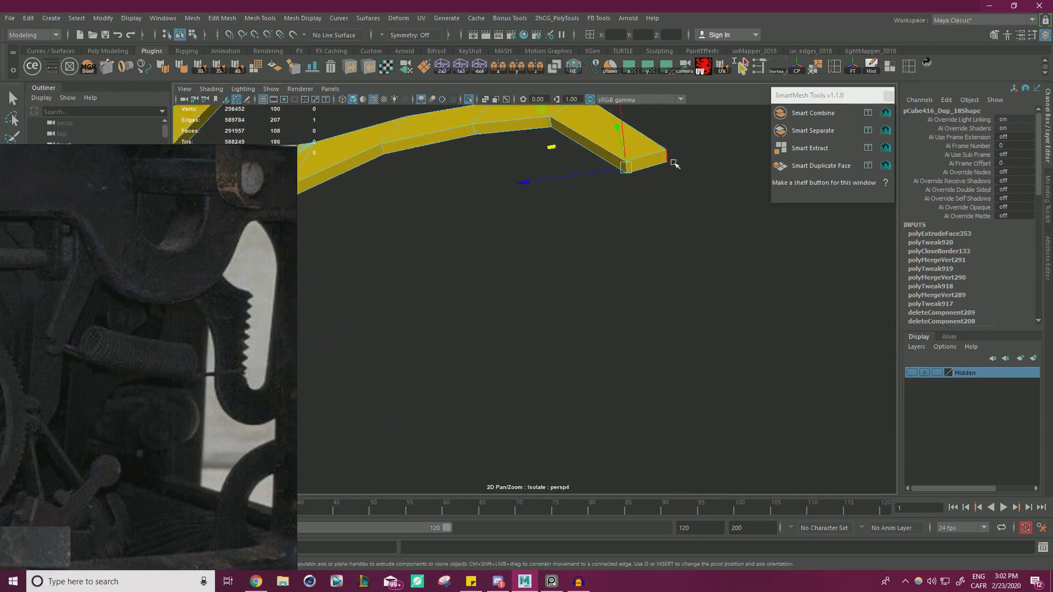
pyautogui.keyDown('alt'); pyautogui.moveTo(695, 170); pyautogui.dragTo(636, 274); pyautogui.keyUp('alt')
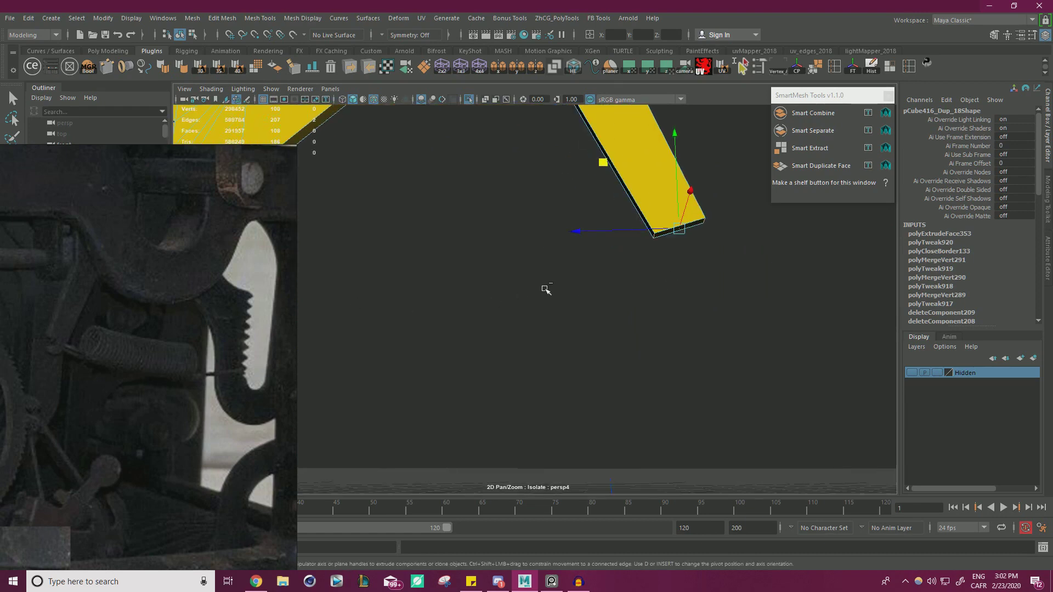
pyautogui.hotkey('ctrl', 'b')
pyautogui.moveTo(651, 128); pyautogui.dragTo(652, 128)
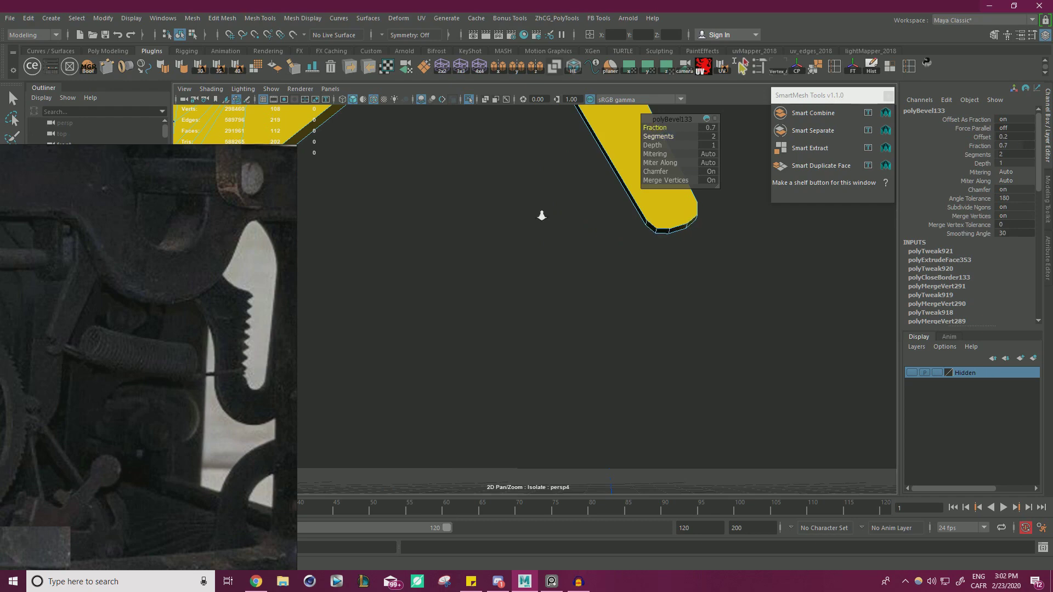
# Bevel the edge loop at the extension's elbow with a fraction of 0.3 and 1 segment, and return to object mode
pyautogui.keyDown('alt'); pyautogui.moveTo(541, 216); pyautogui.dragTo(466, 192); pyautogui.keyUp('alt')
pyautogui.moveTo(466, 192); pyautogui.dragTo(502, 175, button='right')
pyautogui.scroll(3, 494, 237)
pyautogui.moveTo(564, 221); pyautogui.dragTo(617, 209, button='right')
pyautogui.doubleClick(571, 208)
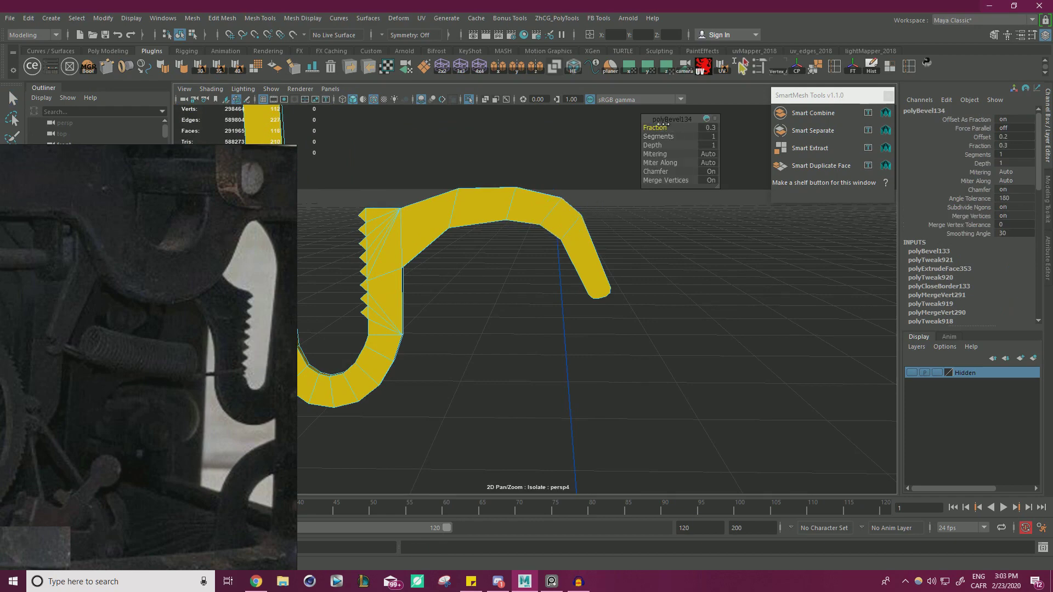
pyautogui.keyDown('alt'); pyautogui.moveTo(665, 125); pyautogui.dragTo(587, 200); pyautogui.keyUp('alt')
pyautogui.press('F8')
pyautogui.press('w')
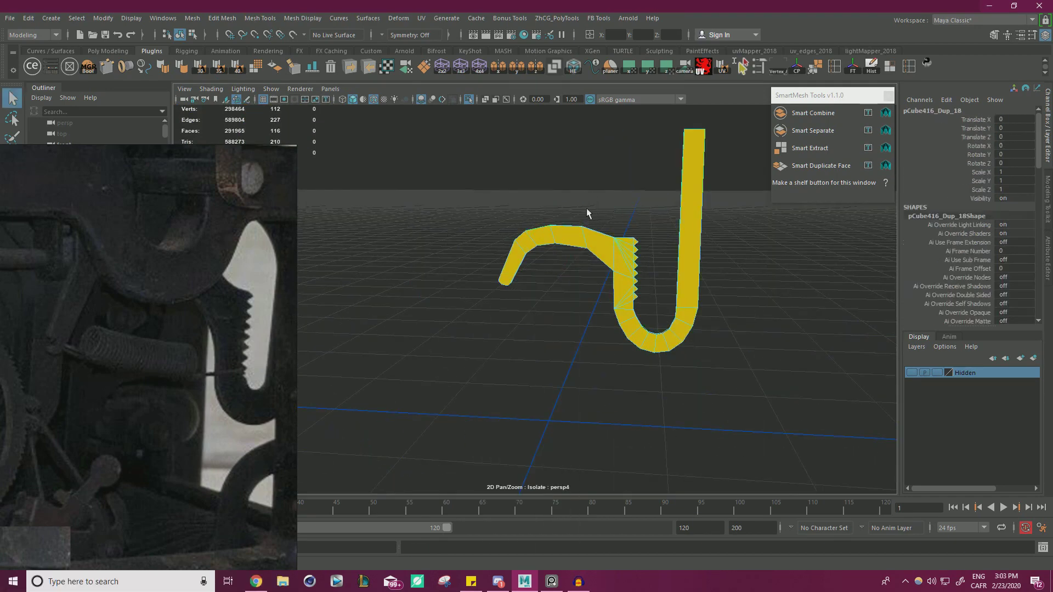
# Show the whole typewriter again and shift the toothed bar to Translate Z 0.181, next to the neighbouring bar
pyautogui.click(468, 99)
pyautogui.keyDown('alt'); pyautogui.moveTo(516, 200); pyautogui.dragTo(484, 200); pyautogui.keyUp('alt')
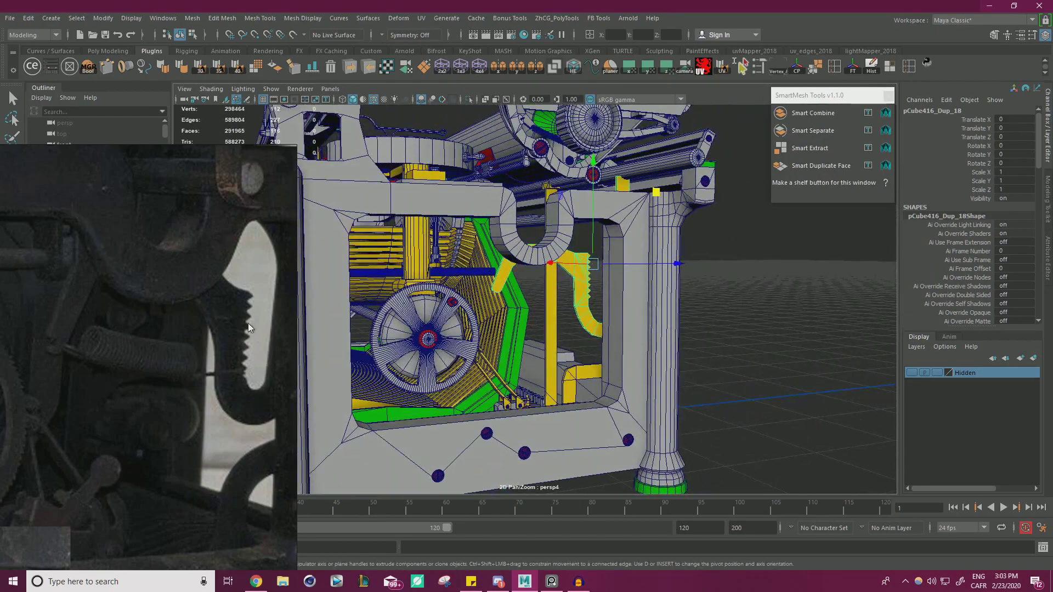
pyautogui.keyDown('alt'); pyautogui.moveTo(618, 269); pyautogui.dragTo(623, 342); pyautogui.keyUp('alt')
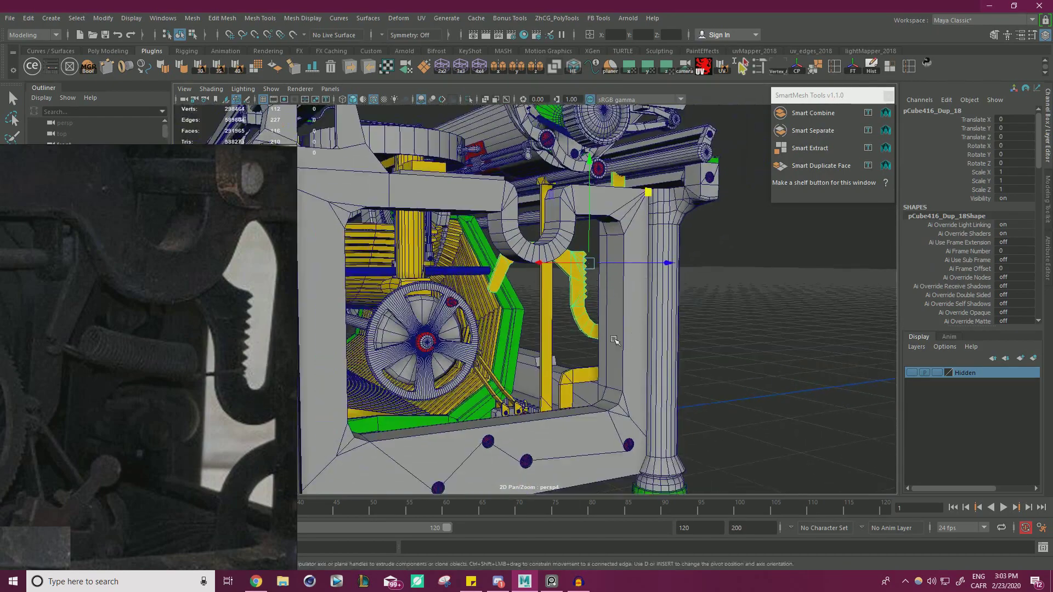
pyautogui.keyDown('alt'); pyautogui.moveTo(625, 303); pyautogui.dragTo(554, 285); pyautogui.keyUp('alt')
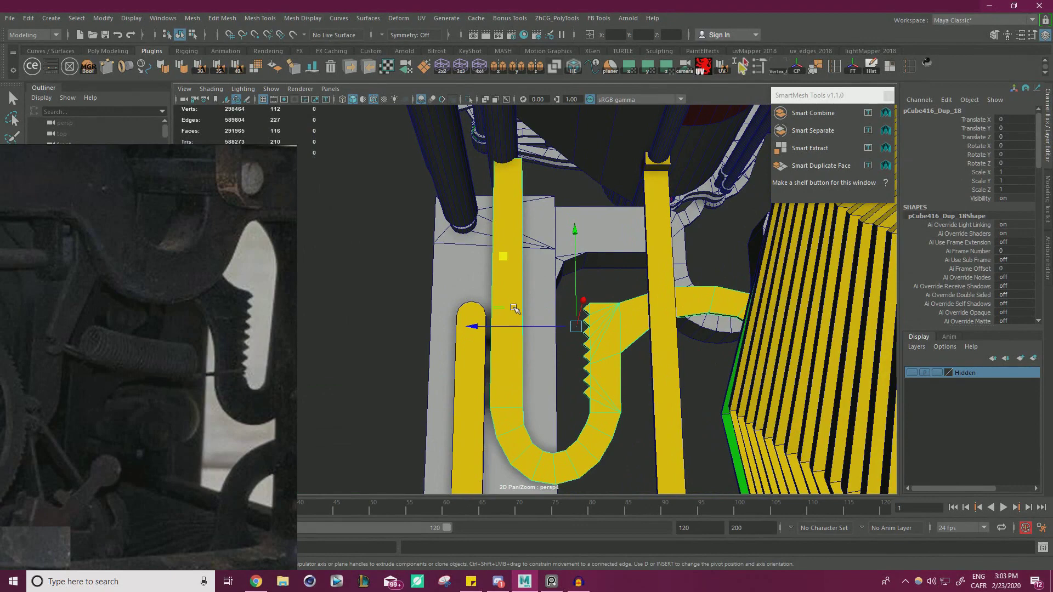
pyautogui.moveTo(512, 329); pyautogui.dragTo(507, 329)
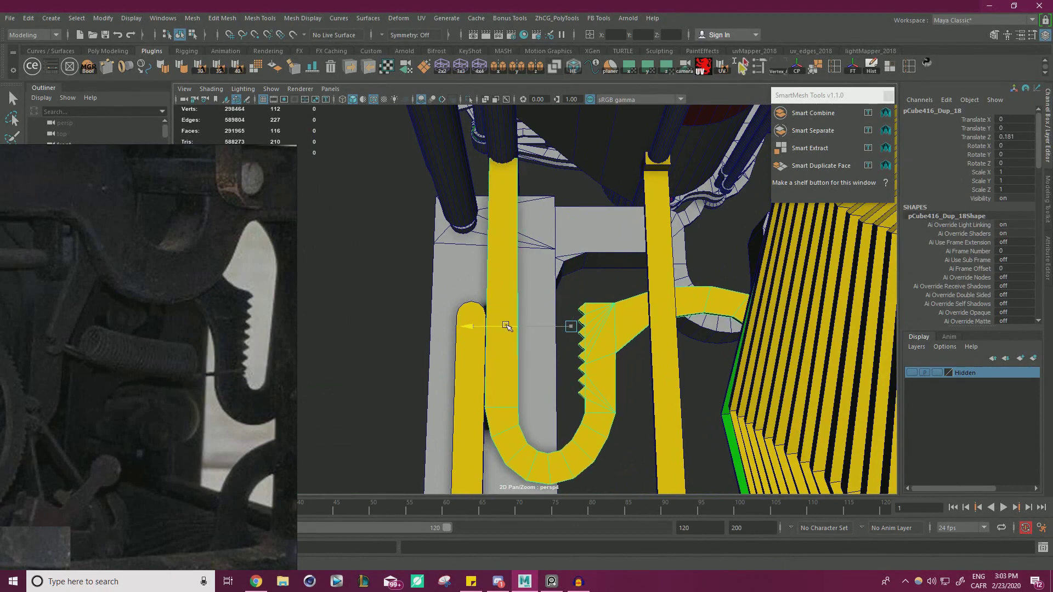
pyautogui.keyDown('alt'); pyautogui.moveTo(522, 302); pyautogui.dragTo(507, 250); pyautogui.keyUp('alt')
pyautogui.click(505, 248)
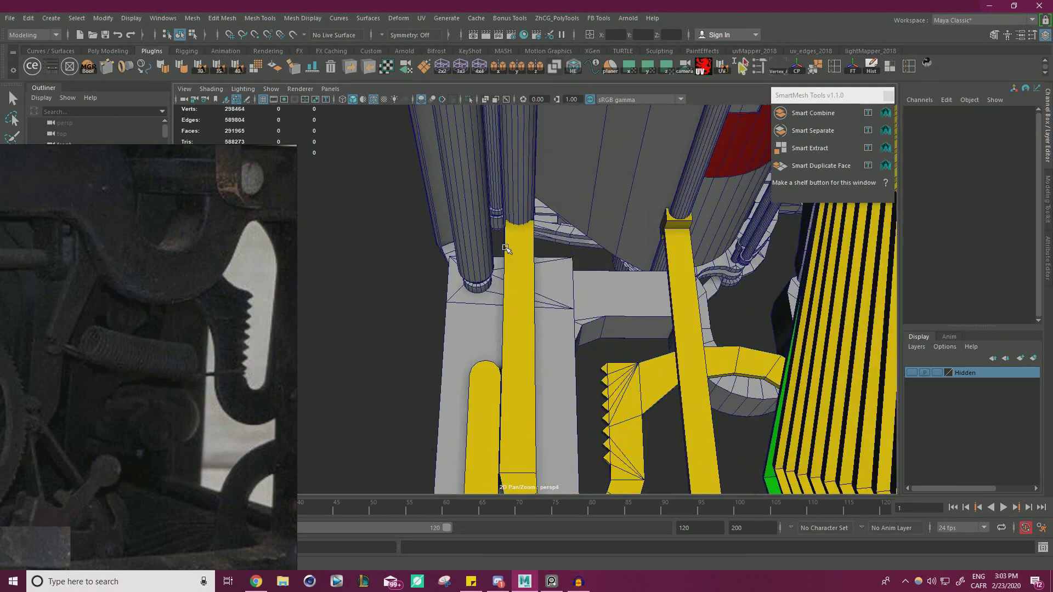
# Isolate the toothed bar and the neighbouring bar, and duplicate the neighbouring bar's saddle-shaped cap faces with Smart Duplicate Face
pyautogui.click(692, 274)
pyautogui.keyDown('shift'); pyautogui.click(517, 275); pyautogui.keyUp('shift')
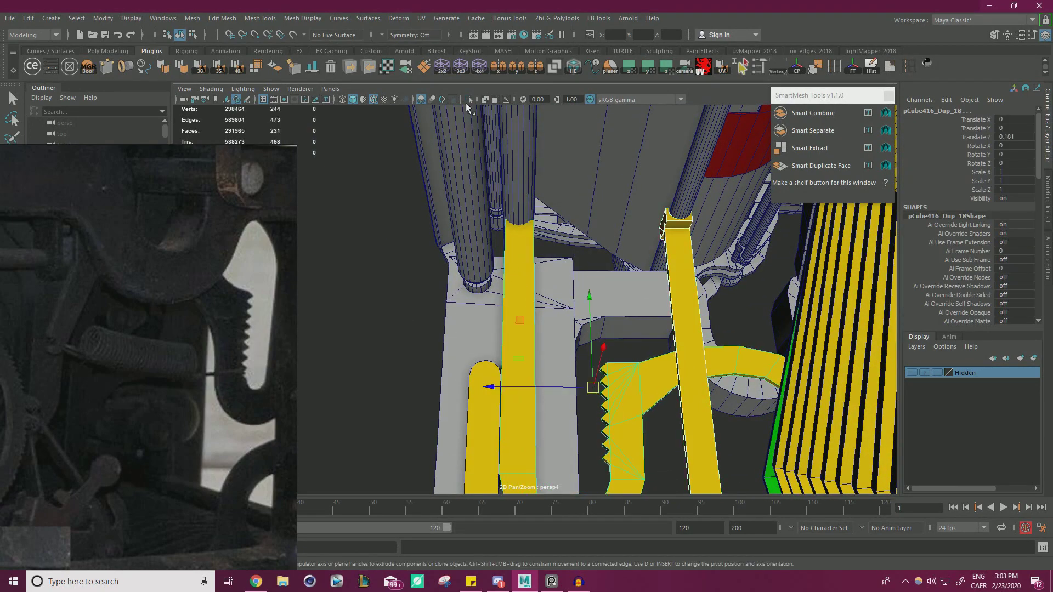
pyautogui.click(467, 101)
pyautogui.keyDown('alt'); pyautogui.moveTo(503, 146); pyautogui.dragTo(623, 209); pyautogui.keyUp('alt')
pyautogui.moveTo(690, 217); pyautogui.dragTo(692, 247, button='right')
pyautogui.moveTo(573, 152); pyautogui.dragTo(646, 196)
pyautogui.moveTo(566, 270); pyautogui.dragTo(681, 279)
pyautogui.click(816, 166)
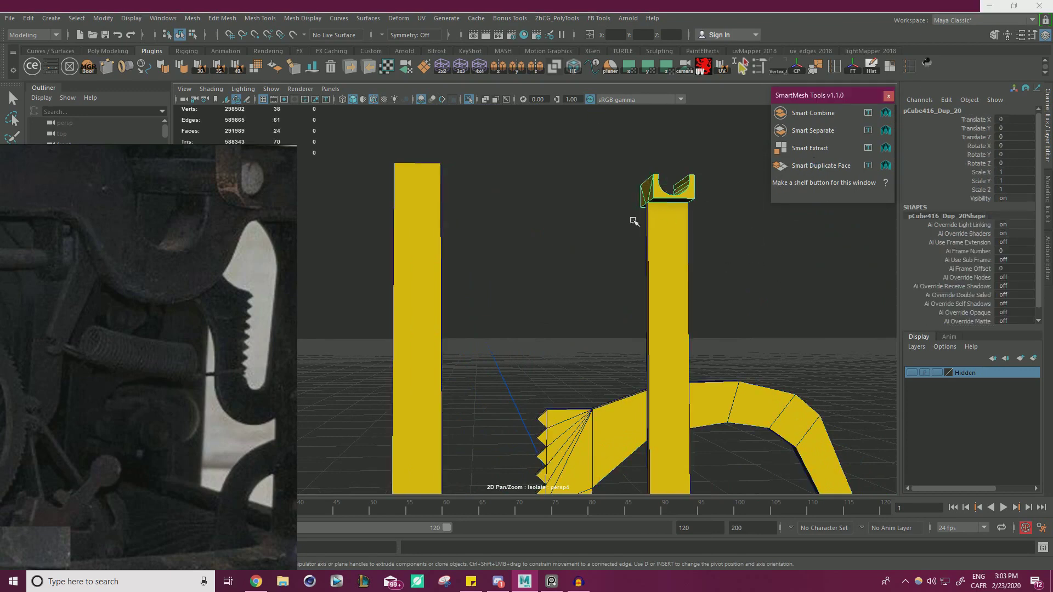
# Center the duplicated saddle cap's pivot and snap the cap onto the upper end of the toothed bar
pyautogui.click(796, 69)
pyautogui.press('w')
pyautogui.moveTo(620, 195); pyautogui.dragTo(429, 188)
pyautogui.keyDown('alt'); pyautogui.moveTo(481, 195); pyautogui.dragTo(536, 230, button='middle'); pyautogui.keyUp('alt')
pyautogui.keyDown('alt'); pyautogui.moveTo(536, 231); pyautogui.dragTo(607, 268); pyautogui.keyUp('alt')
pyautogui.keyDown('alt'); pyautogui.moveTo(680, 269); pyautogui.dragTo(583, 167); pyautogui.keyUp('alt')
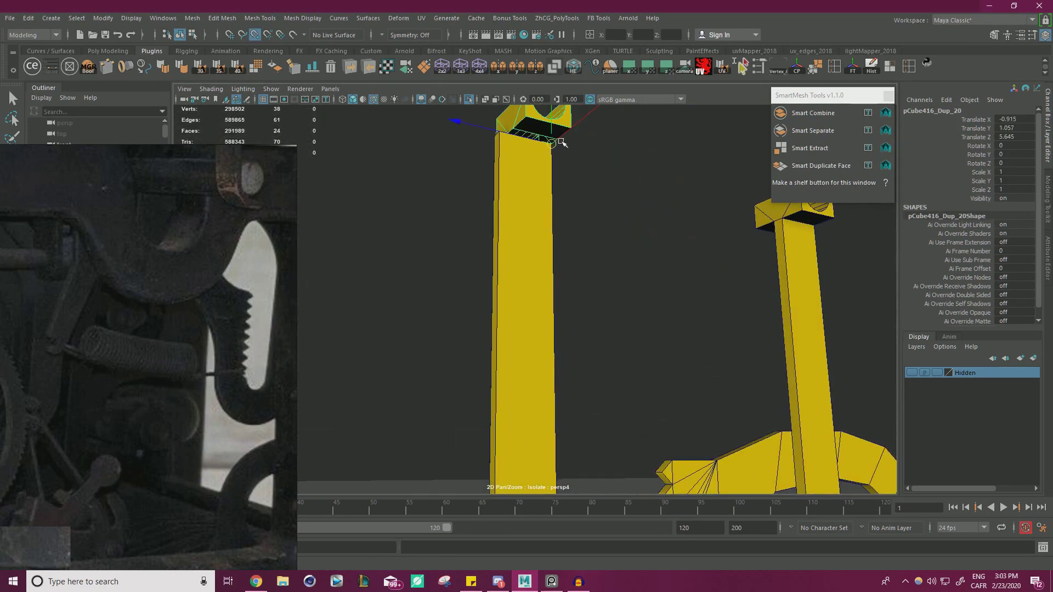
# Align the saddle cap with the bar and move the vertices on one side outward to fit the bar's width
pyautogui.press('f')
pyautogui.keyDown('alt'); pyautogui.moveTo(539, 230); pyautogui.dragTo(402, 196); pyautogui.keyUp('alt')
pyautogui.moveTo(402, 195); pyautogui.dragTo(348, 196, button='right')
pyautogui.keyDown('alt'); pyautogui.moveTo(396, 208); pyautogui.dragTo(410, 235); pyautogui.keyUp('alt')
pyautogui.keyDown('alt'); pyautogui.moveTo(442, 327); pyautogui.dragTo(454, 309); pyautogui.keyUp('alt')
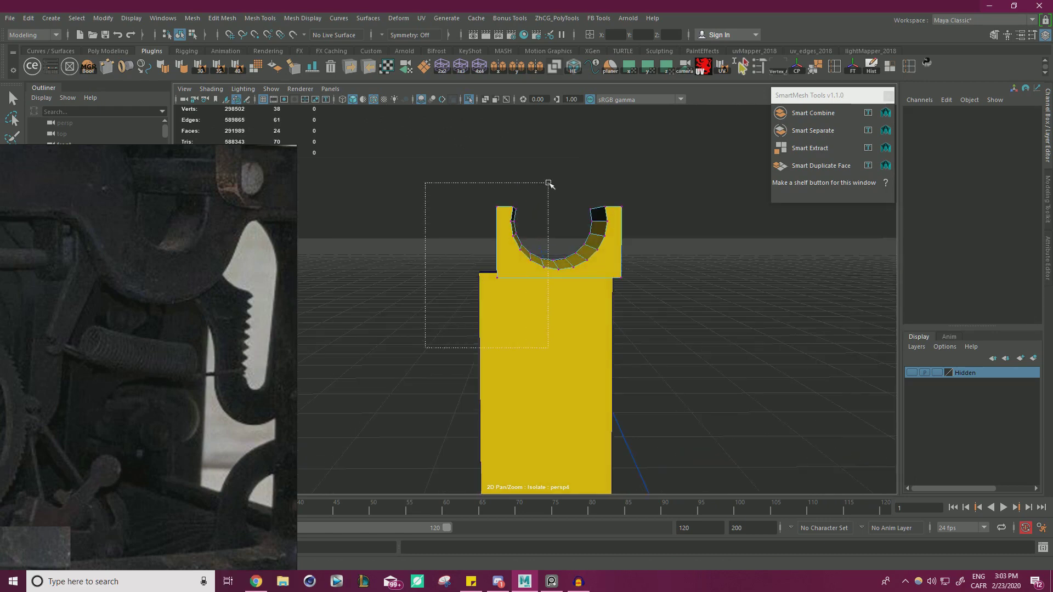
pyautogui.moveTo(548, 184); pyautogui.dragTo(548, 183)
pyautogui.keyDown('alt'); pyautogui.moveTo(540, 230); pyautogui.dragTo(515, 188); pyautogui.keyUp('alt')
pyautogui.keyDown('alt'); pyautogui.moveTo(471, 262); pyautogui.dragTo(456, 266); pyautogui.keyUp('alt')
pyautogui.keyDown('alt'); pyautogui.moveTo(455, 265); pyautogui.dragTo(597, 271, button='right'); pyautogui.keyUp('alt')
pyautogui.press('4')
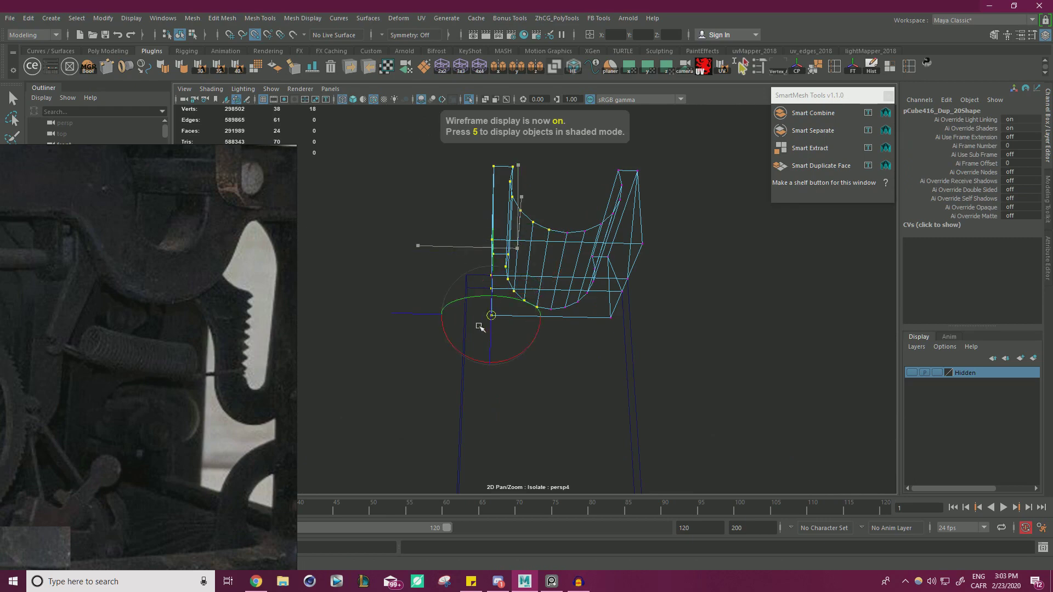
pyautogui.moveTo(465, 318); pyautogui.dragTo(460, 292)
pyautogui.press('5')
pyautogui.moveTo(477, 237)
pyautogui.keyDown('alt'); pyautogui.mouseDown()
pyautogui.moveTo(456, 280)
pyautogui.moveTo(578, 307)
pyautogui.mouseUp(); pyautogui.keyUp('alt')
pyautogui.keyDown('alt'); pyautogui.moveTo(552, 291); pyautogui.dragTo(431, 335, button='right'); pyautogui.keyUp('alt')
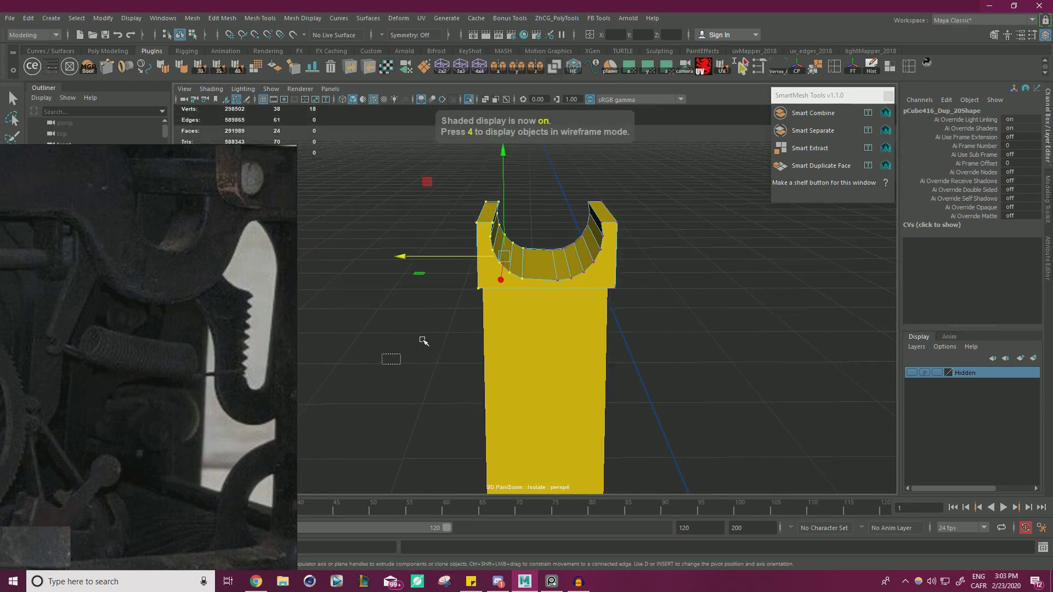
# Combine the saddle cap with the toothed bar and merge the vertices of the combined mesh
pyautogui.moveTo(658, 242); pyautogui.dragTo(694, 221, button='right')
pyautogui.click(699, 264)
pyautogui.moveTo(710, 307); pyautogui.dragTo(549, 189)
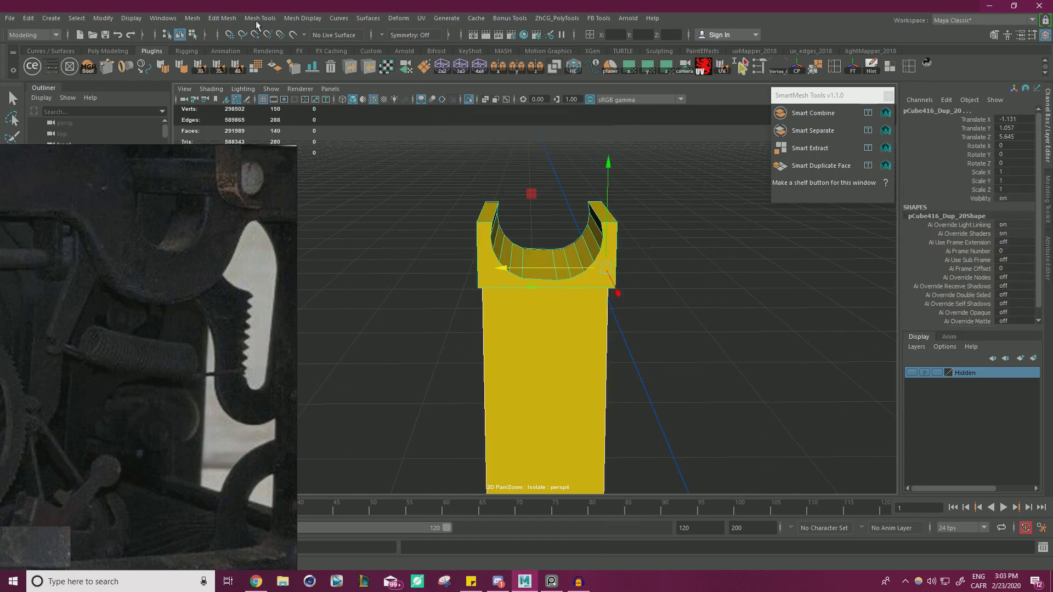
pyautogui.click(192, 18)
pyautogui.click(250, 57)
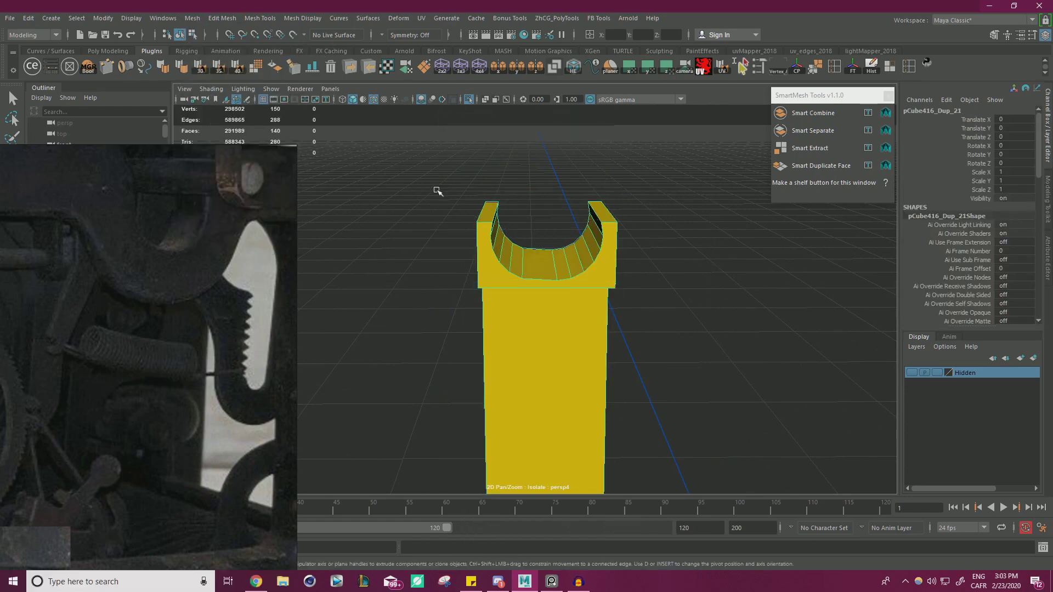
pyautogui.press('F9')
pyautogui.keyDown('shift'); pyautogui.moveTo(659, 214); pyautogui.dragTo(687, 161, button='right'); pyautogui.keyUp('shift')
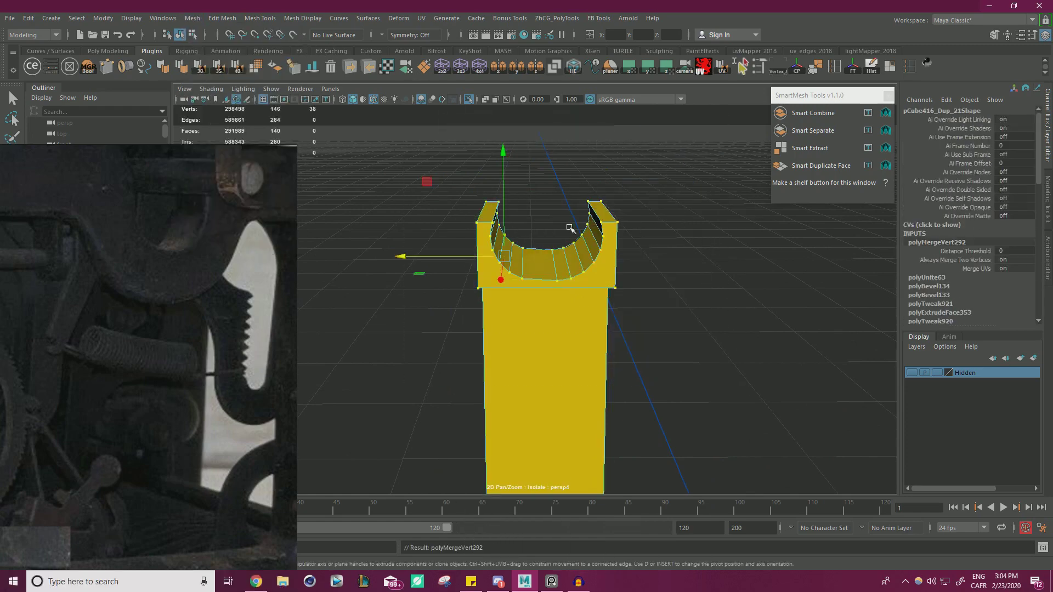
# Show the whole typewriter again and raise the vertices at the bar's saddle end to fit against the rod above
pyautogui.press('F8')
pyautogui.click(468, 99)
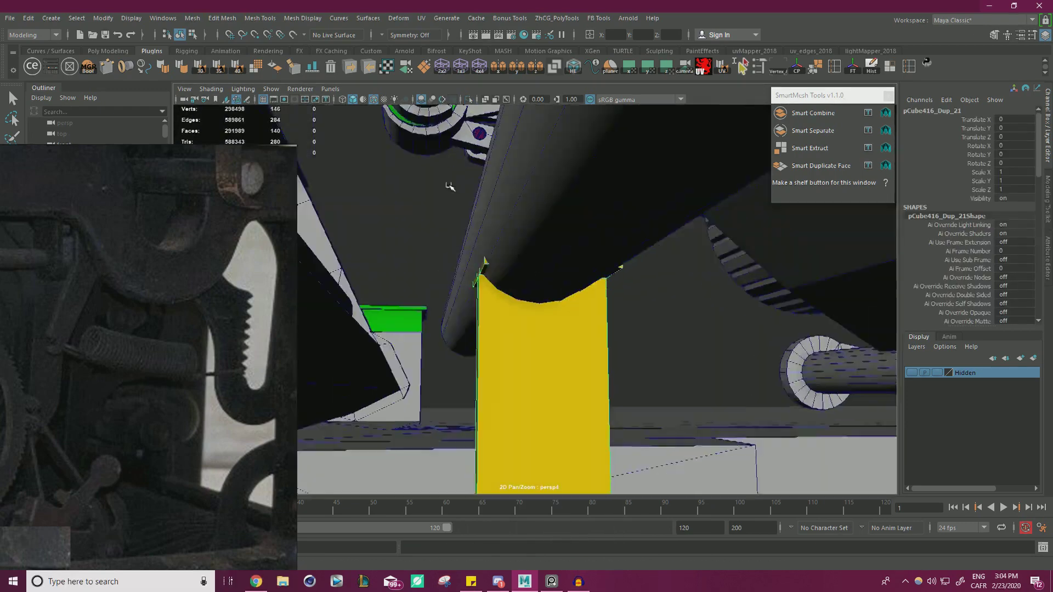
pyautogui.keyDown('alt'); pyautogui.moveTo(449, 187); pyautogui.dragTo(433, 183); pyautogui.keyUp('alt')
pyautogui.moveTo(508, 266); pyautogui.dragTo(442, 266, button='right')
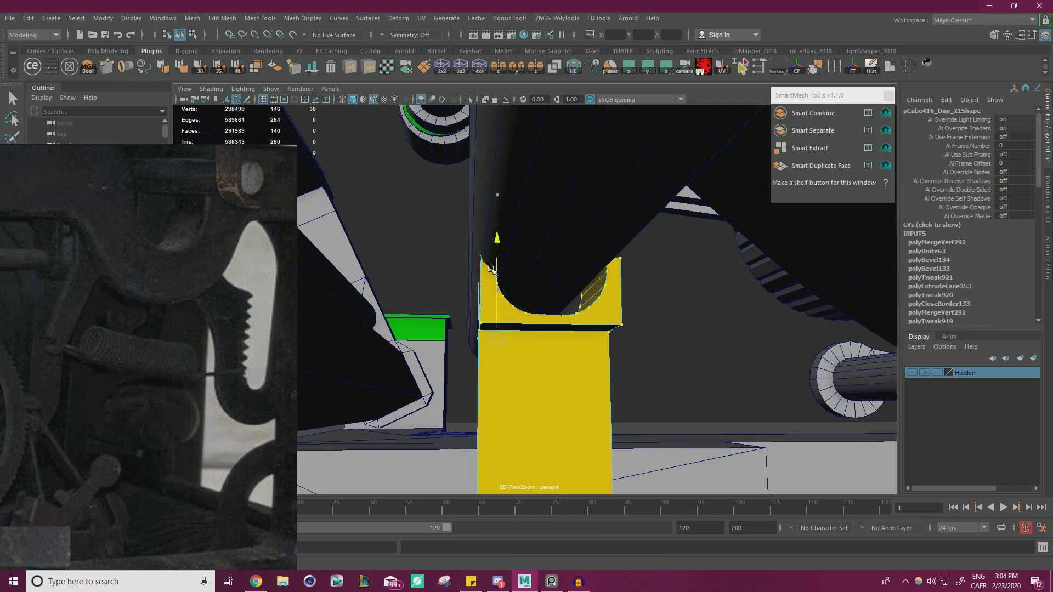
pyautogui.keyDown('alt'); pyautogui.moveTo(492, 238); pyautogui.dragTo(605, 270); pyautogui.keyUp('alt')
pyautogui.moveTo(527, 213)
pyautogui.mouseDown()
pyautogui.moveTo(520, 272)
pyautogui.moveTo(522, 206)
pyautogui.mouseUp()
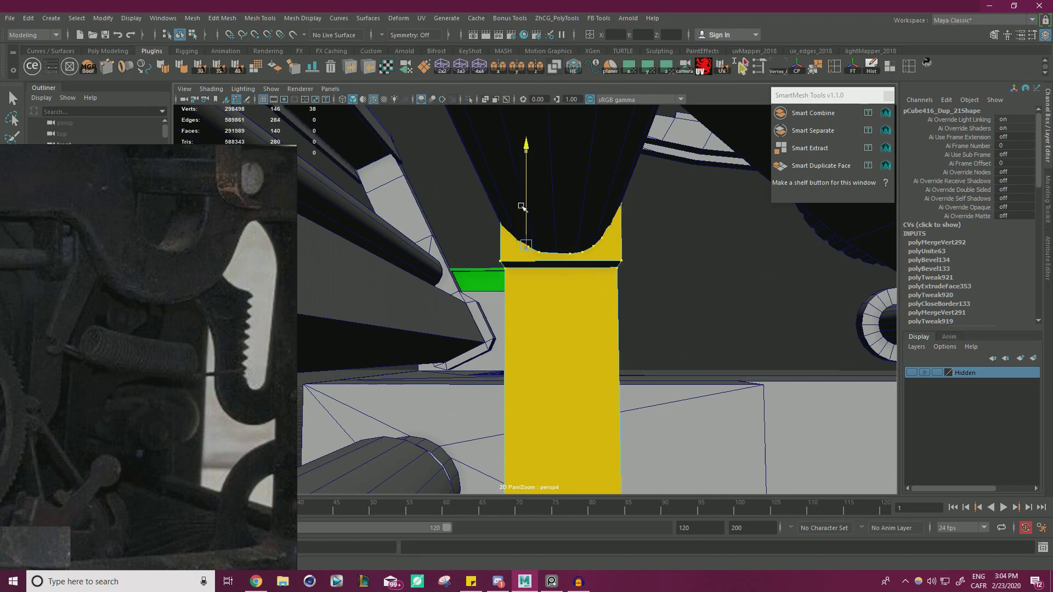
pyautogui.keyDown('alt'); pyautogui.moveTo(531, 225); pyautogui.dragTo(502, 222); pyautogui.keyUp('alt')
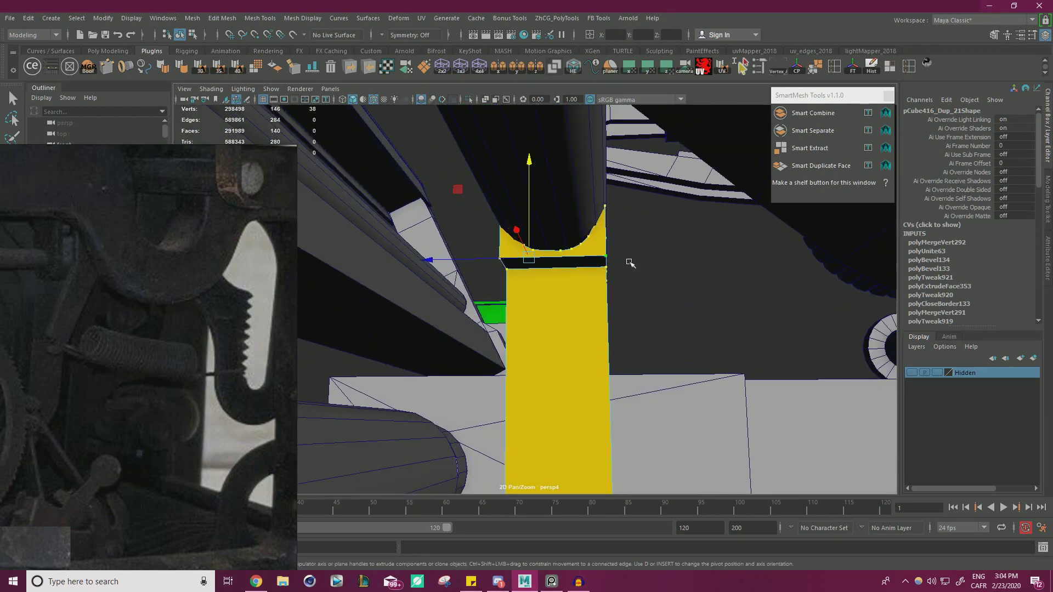
# Isolate the combined bar and delete the faces of the saddle cap
pyautogui.press('F8')
pyautogui.hotkey('ctrl', '1')
pyautogui.moveTo(550, 265); pyautogui.dragTo(551, 296, button='right')
pyautogui.moveTo(401, 158); pyautogui.dragTo(642, 280)
pyautogui.keyDown('ctrl'); pyautogui.moveTo(405, 324); pyautogui.dragTo(617, 344); pyautogui.keyUp('ctrl')
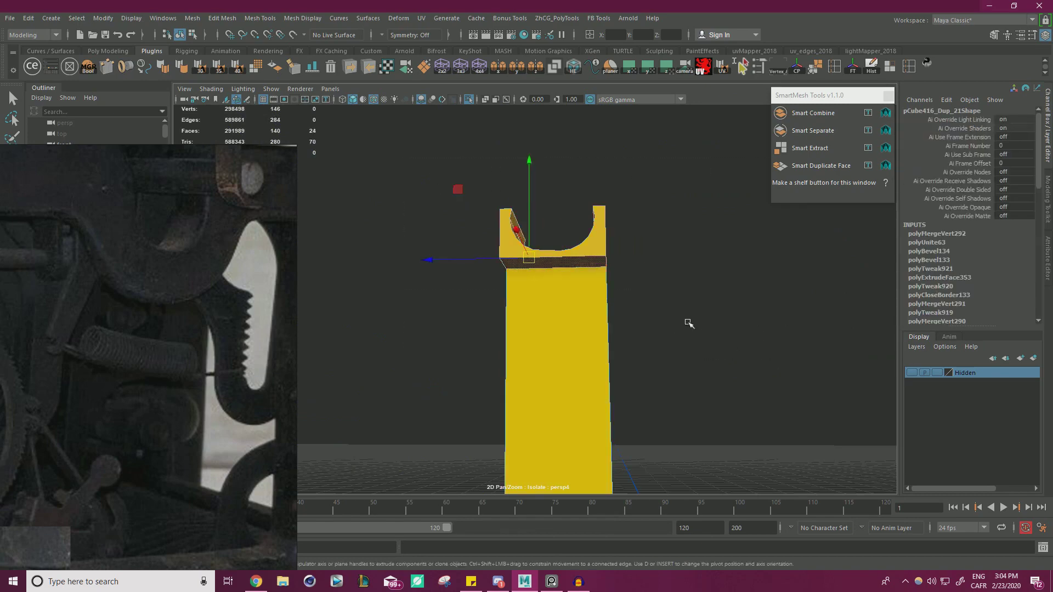
pyautogui.press('Delete')
# Show the whole typewriter again and raise the bar's top vertices until they reach into the rod above
pyautogui.keyDown('alt'); pyautogui.moveTo(701, 280); pyautogui.dragTo(568, 226); pyautogui.keyUp('alt')
pyautogui.moveTo(568, 227); pyautogui.dragTo(614, 183, button='right')
pyautogui.click(468, 99)
pyautogui.scroll(3, 658, 219)
pyautogui.keyDown('alt'); pyautogui.moveTo(658, 230); pyautogui.dragTo(600, 276); pyautogui.keyUp('alt')
pyautogui.click(556, 252)
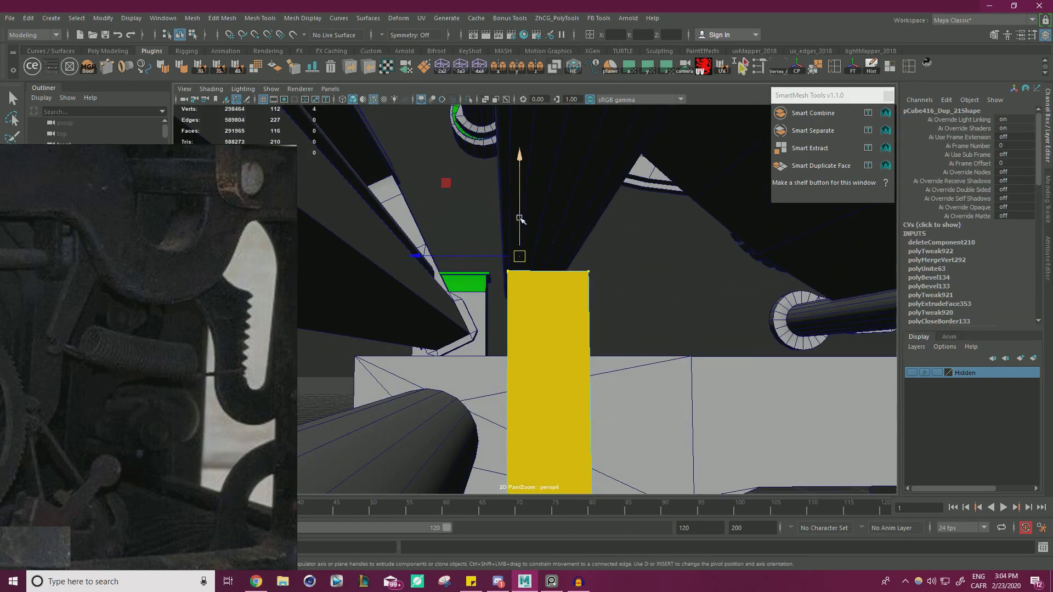
pyautogui.moveTo(520, 219); pyautogui.dragTo(528, 200)
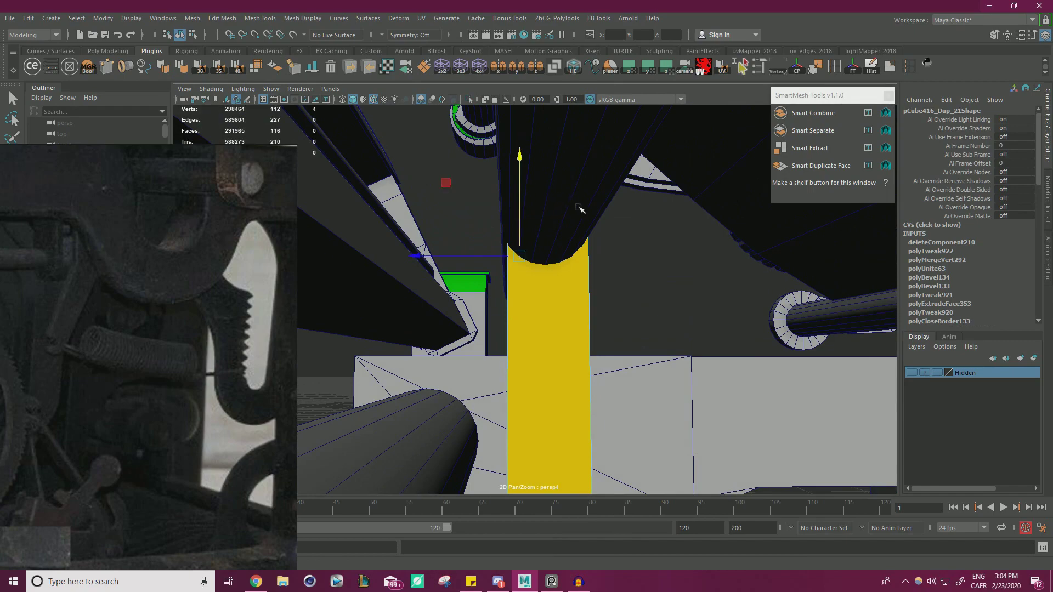
# Return to object mode and shift the toothed bar to Translate Z 0.03, under the rod
pyautogui.keyDown('alt'); pyautogui.moveTo(574, 212); pyautogui.dragTo(576, 208); pyautogui.keyUp('alt')
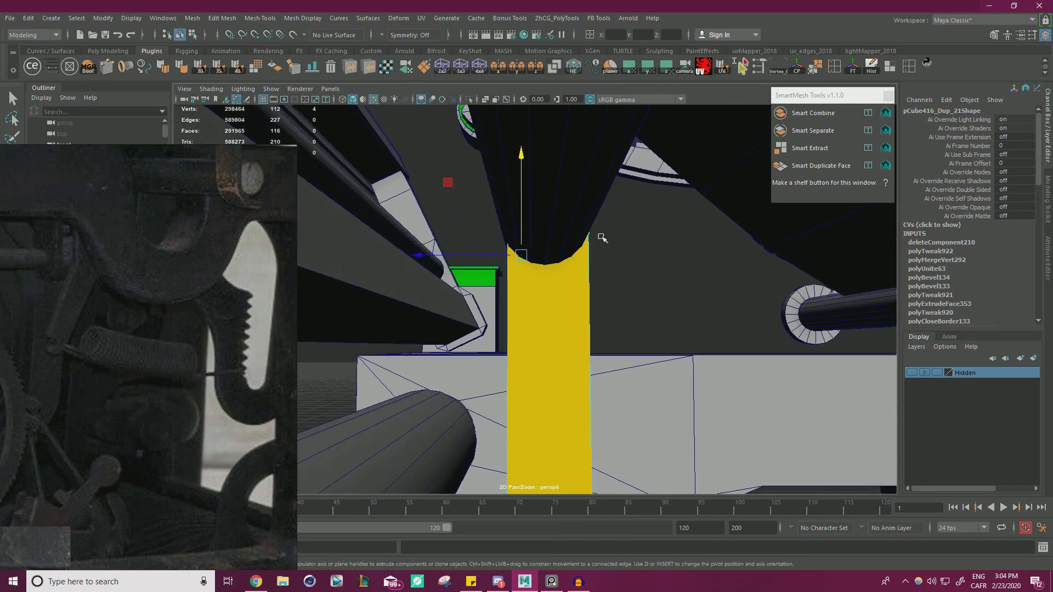
pyautogui.keyDown('alt'); pyautogui.moveTo(602, 238); pyautogui.dragTo(425, 277, button='right'); pyautogui.keyUp('alt')
pyautogui.keyDown('alt'); pyautogui.moveTo(551, 300); pyautogui.dragTo(373, 299, button='right'); pyautogui.keyUp('alt')
pyautogui.keyDown('alt'); pyautogui.moveTo(488, 351); pyautogui.dragTo(483, 230, button='middle'); pyautogui.keyUp('alt')
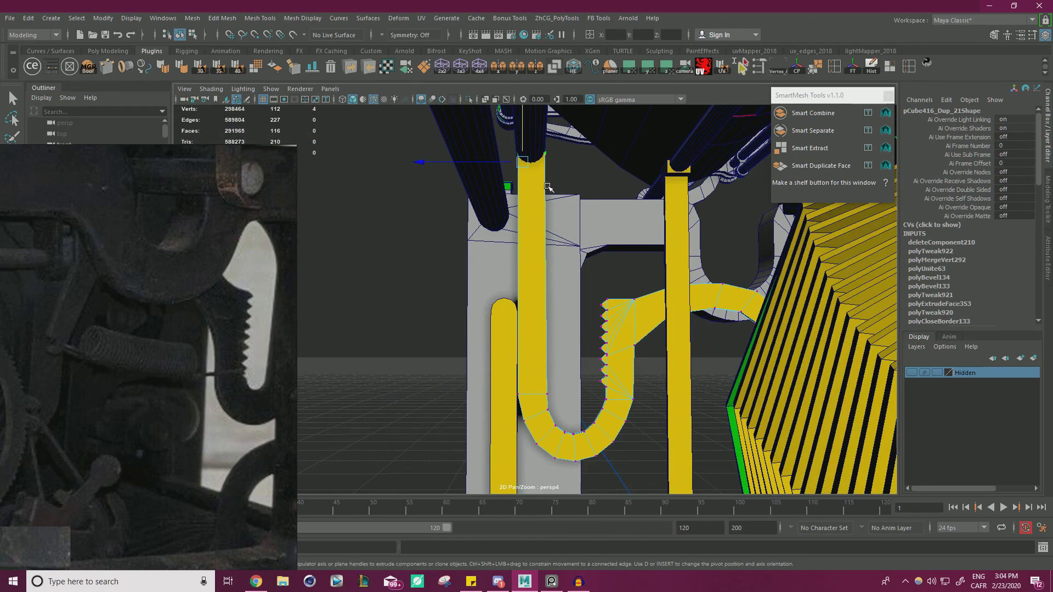
pyautogui.keyDown('alt'); pyautogui.moveTo(547, 186); pyautogui.dragTo(664, 235, button='right'); pyautogui.keyUp('alt')
pyautogui.keyDown('alt'); pyautogui.moveTo(663, 235); pyautogui.dragTo(651, 400, button='middle'); pyautogui.keyUp('alt')
pyautogui.keyDown('alt'); pyautogui.moveTo(527, 285); pyautogui.dragTo(492, 281, button='right'); pyautogui.keyUp('alt')
pyautogui.press('F8')
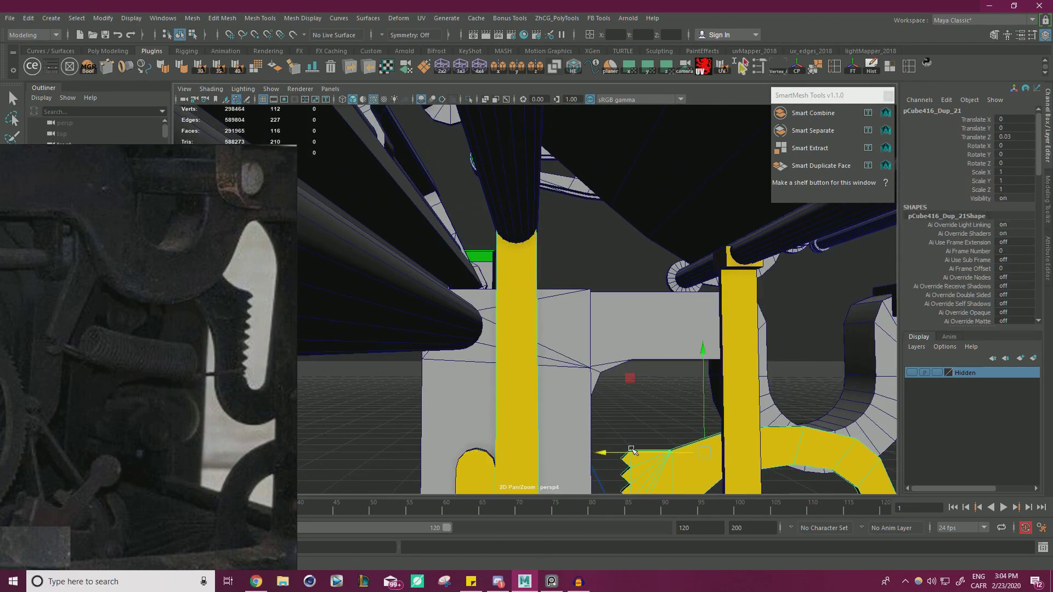
# Duplicate all faces of the rod above the toothed bar with Smart Duplicate Face
pyautogui.keyDown('alt'); pyautogui.moveTo(621, 340); pyautogui.dragTo(651, 331, button='middle'); pyautogui.keyUp('alt')
pyautogui.keyDown('alt'); pyautogui.moveTo(650, 331); pyautogui.dragTo(721, 335, button='right'); pyautogui.keyUp('alt')
pyautogui.keyDown('alt'); pyautogui.moveTo(692, 335); pyautogui.dragTo(686, 383, button='middle'); pyautogui.keyUp('alt')
pyautogui.keyDown('alt'); pyautogui.moveTo(686, 383); pyautogui.dragTo(639, 371, button='right'); pyautogui.keyUp('alt')
pyautogui.keyDown('alt'); pyautogui.moveTo(639, 371); pyautogui.dragTo(641, 160, button='middle'); pyautogui.keyUp('alt')
pyautogui.click(492, 318)
pyautogui.keyDown('alt'); pyautogui.moveTo(543, 302); pyautogui.dragTo(563, 364, button='middle'); pyautogui.keyUp('alt')
pyautogui.keyDown('alt'); pyautogui.moveTo(564, 365); pyautogui.dragTo(523, 283, button='right'); pyautogui.keyUp('alt')
pyautogui.keyDown('alt'); pyautogui.moveTo(523, 283); pyautogui.dragTo(518, 350, button='middle'); pyautogui.keyUp('alt')
pyautogui.keyDown('alt'); pyautogui.moveTo(518, 351); pyautogui.dragTo(595, 230, button='right'); pyautogui.keyUp('alt')
pyautogui.keyDown('alt'); pyautogui.moveTo(595, 231); pyautogui.dragTo(590, 266, button='middle'); pyautogui.keyUp('alt')
pyautogui.click(528, 261)
pyautogui.click(523, 190)
pyautogui.moveTo(601, 223); pyautogui.dragTo(601, 251, button='right')
pyautogui.doubleClick(519, 202)
pyautogui.click(802, 167)
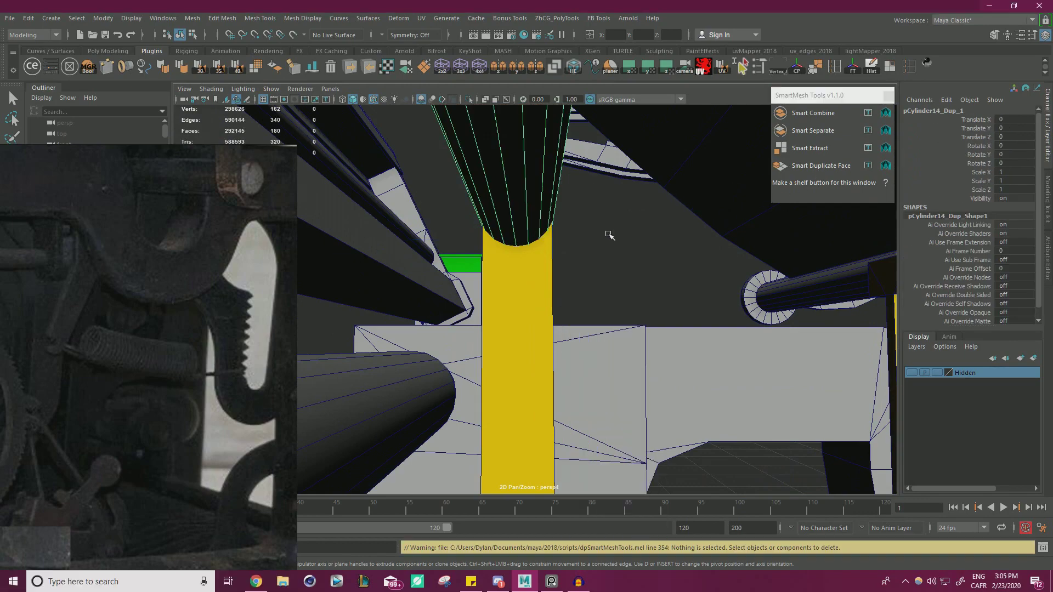
# Isolate the duplicated rod together with the toothed bar and close SmartMesh Tools
pyautogui.click(493, 275)
pyautogui.click(468, 100)
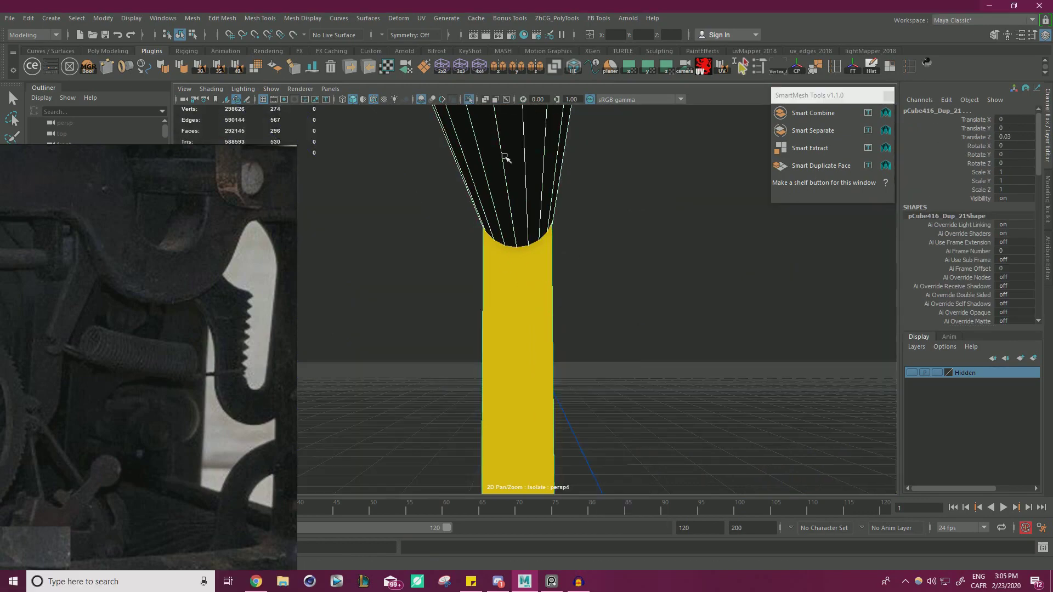
pyautogui.keyDown('alt'); pyautogui.moveTo(505, 158); pyautogui.dragTo(543, 209); pyautogui.keyUp('alt')
pyautogui.keyDown('alt'); pyautogui.moveTo(542, 209); pyautogui.dragTo(529, 242, button='right'); pyautogui.keyUp('alt')
pyautogui.keyDown('alt'); pyautogui.moveTo(528, 242); pyautogui.dragTo(620, 269); pyautogui.keyUp('alt')
pyautogui.click(713, 291)
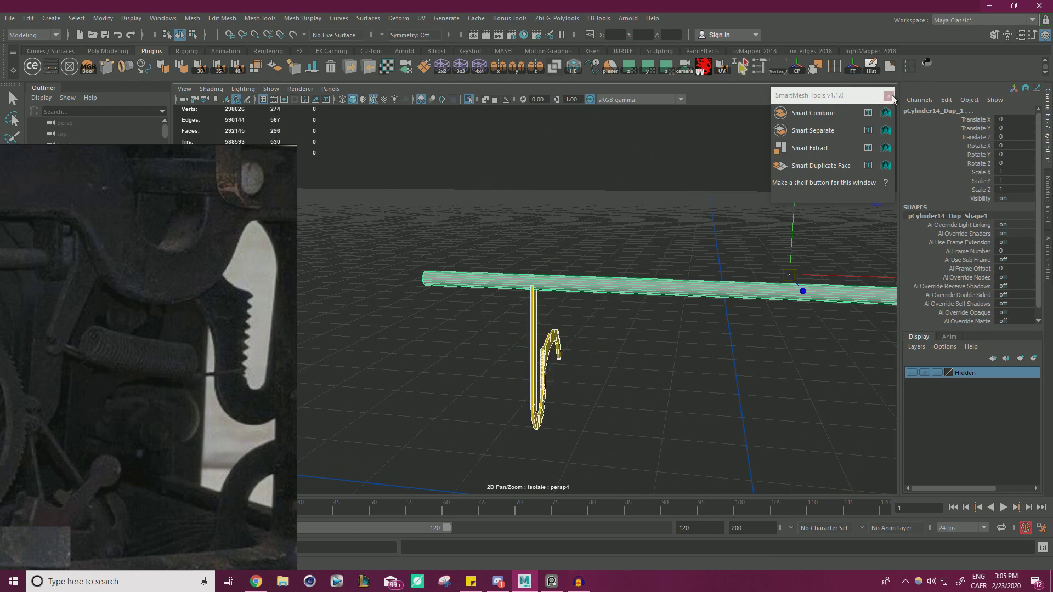
pyautogui.click(888, 96)
pyautogui.keyDown('alt'); pyautogui.moveTo(542, 235); pyautogui.dragTo(607, 214); pyautogui.keyUp('alt')
pyautogui.click(606, 214)
# Subtract the duplicated rod from the toothed bar with a DcBoolManager Difference operation, then delete the history and base objects
pyautogui.click(89, 68)
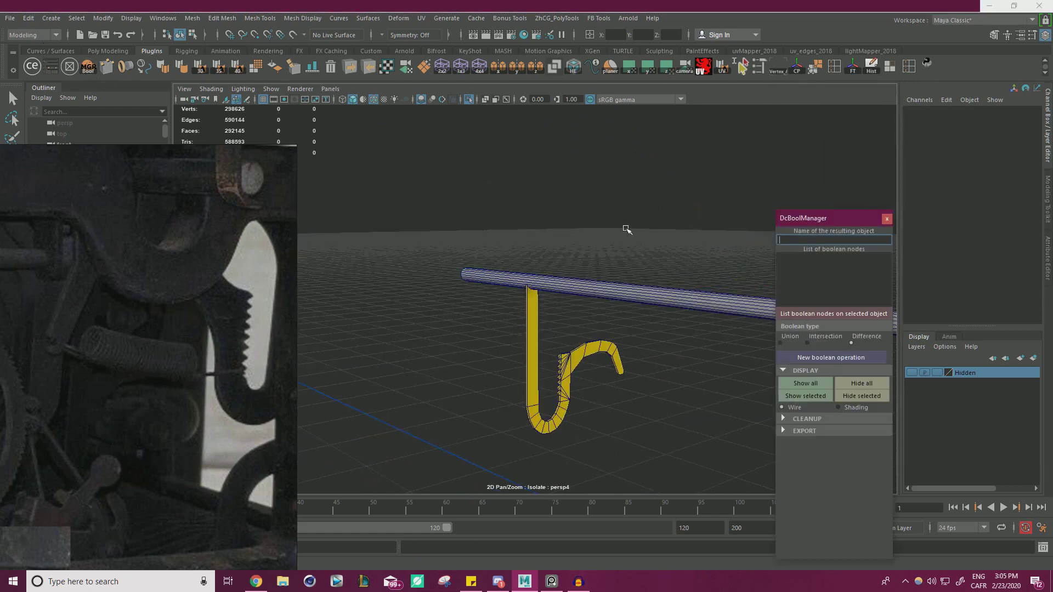
pyautogui.moveTo(465, 322); pyautogui.dragTo(562, 319)
pyautogui.keyDown('shift'); pyautogui.moveTo(635, 268); pyautogui.dragTo(691, 343); pyautogui.keyUp('shift')
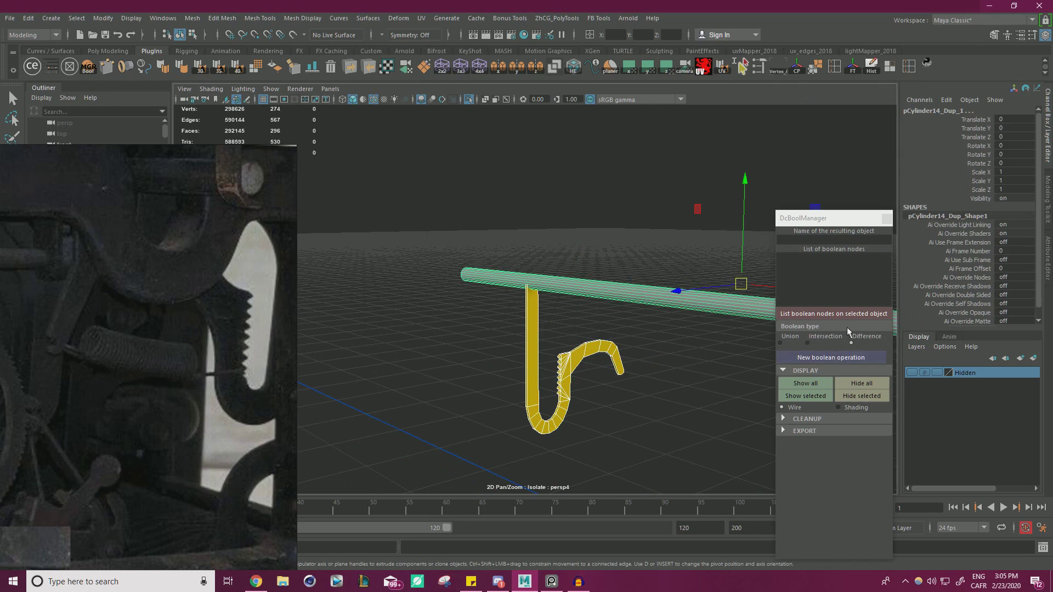
pyautogui.click(828, 359)
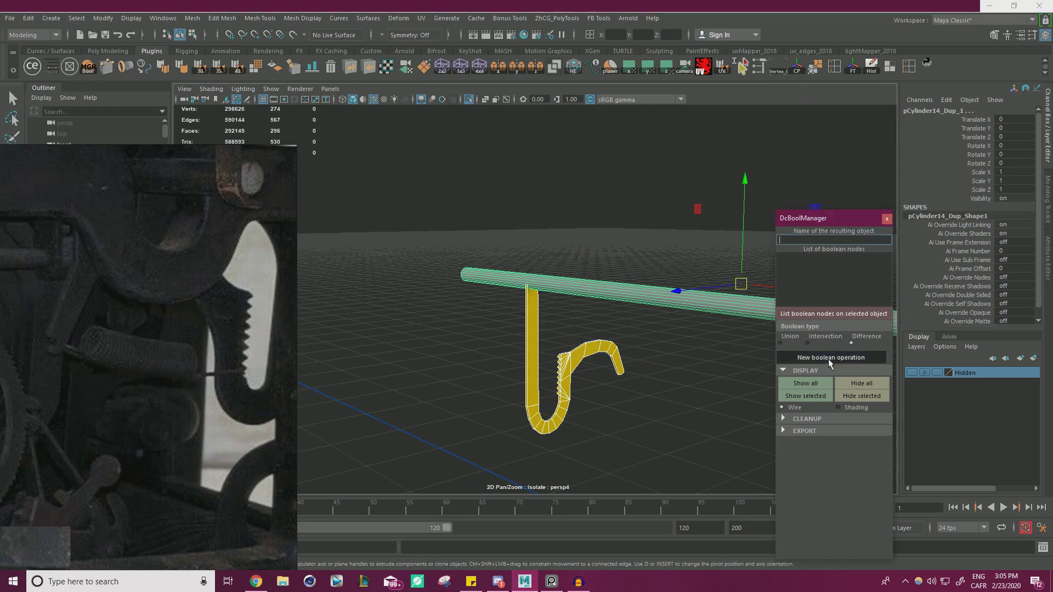
pyautogui.click(793, 419)
pyautogui.click(833, 457)
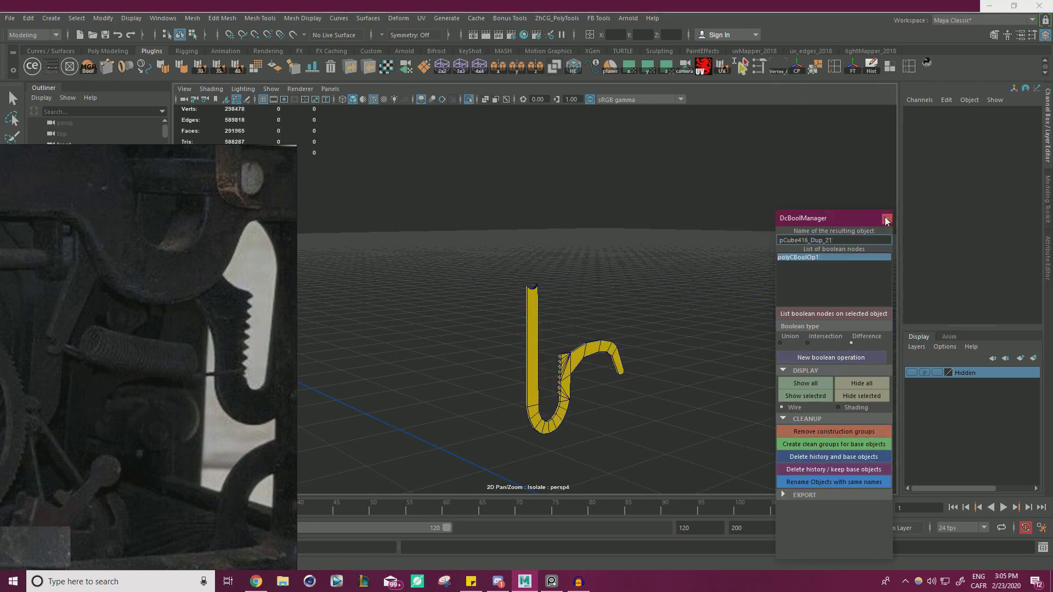
pyautogui.click(887, 221)
# Bridge the two opposite curved border edges at the bar's upper end to close the notch, and return to object mode
pyautogui.scroll(8, 685, 312)
pyautogui.click(506, 159)
pyautogui.keyDown('alt'); pyautogui.moveTo(507, 159); pyautogui.dragTo(551, 244, button='middle'); pyautogui.keyUp('alt')
pyautogui.moveTo(618, 244); pyautogui.dragTo(627, 202, button='right')
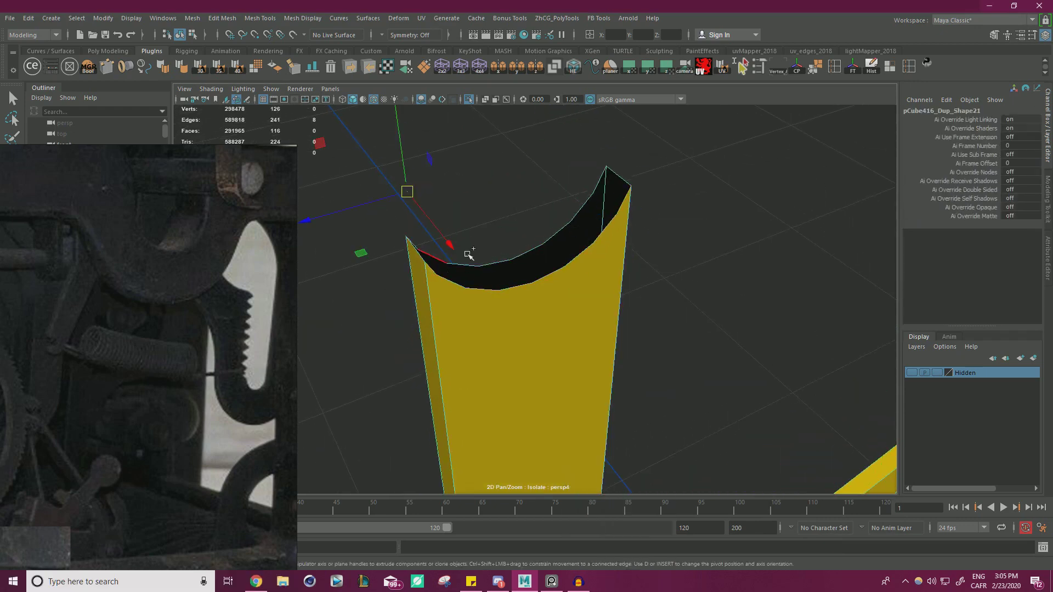
pyautogui.keyDown('alt'); pyautogui.moveTo(603, 177); pyautogui.dragTo(395, 164); pyautogui.keyUp('alt')
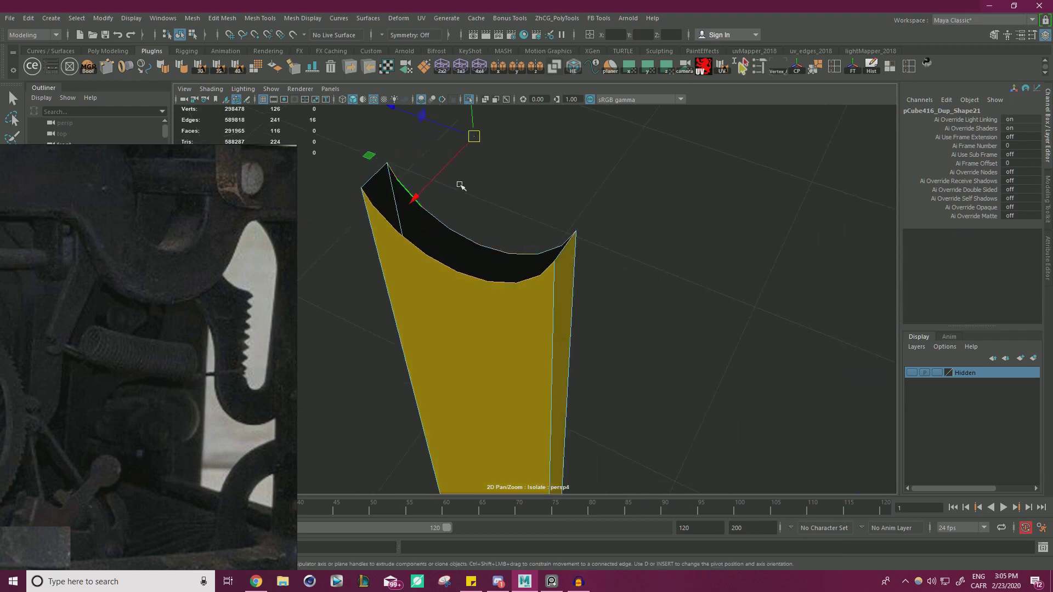
pyautogui.keyDown('shift'); pyautogui.moveTo(585, 179); pyautogui.dragTo(600, 232, button='right'); pyautogui.keyUp('shift')
pyautogui.keyDown('shift'); pyautogui.moveTo(589, 313); pyautogui.dragTo(586, 309, button='right'); pyautogui.keyUp('shift')
pyautogui.moveTo(459, 256); pyautogui.dragTo(684, 199, button='right')
# Show the whole model, cut a horizontal edge loop around the bar just below the curved notch, and scale the loop level
pyautogui.click(470, 99)
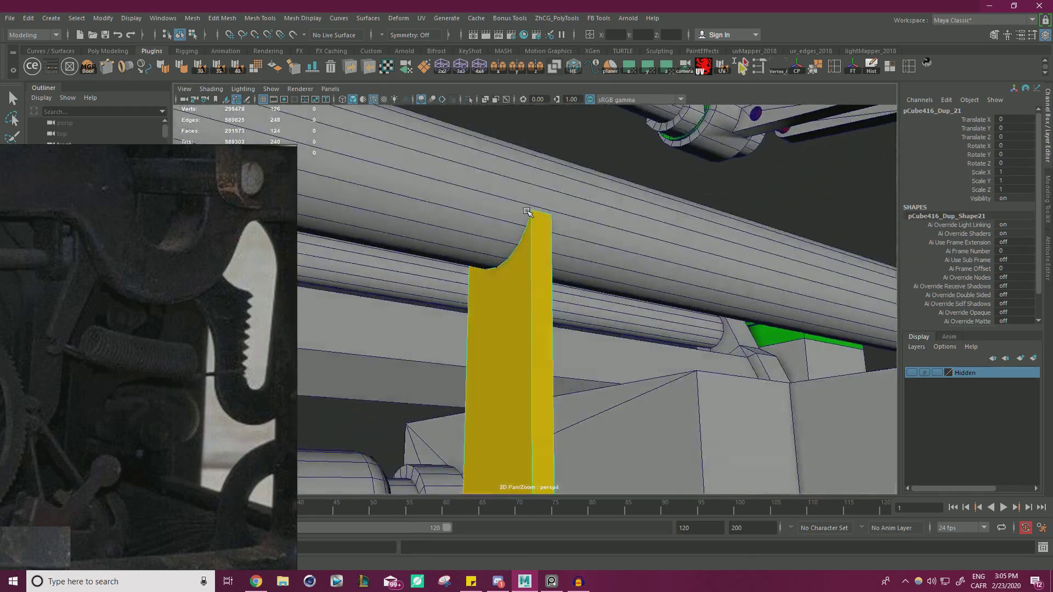
pyautogui.keyDown('alt'); pyautogui.moveTo(527, 211); pyautogui.dragTo(548, 264); pyautogui.keyUp('alt')
pyautogui.keyDown('alt'); pyautogui.moveTo(495, 302); pyautogui.dragTo(509, 312); pyautogui.keyUp('alt')
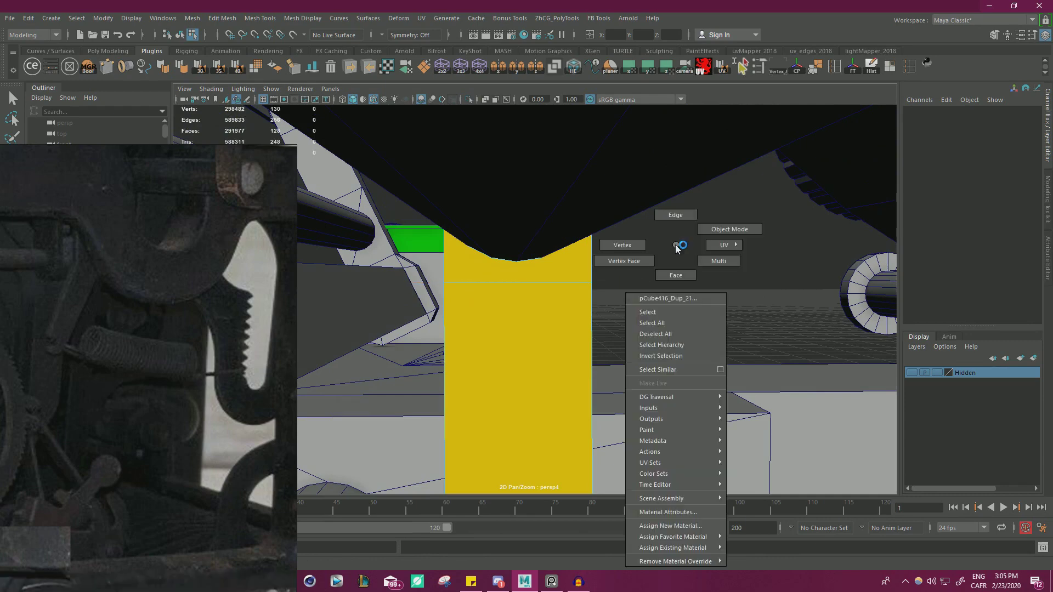
pyautogui.doubleClick(545, 277)
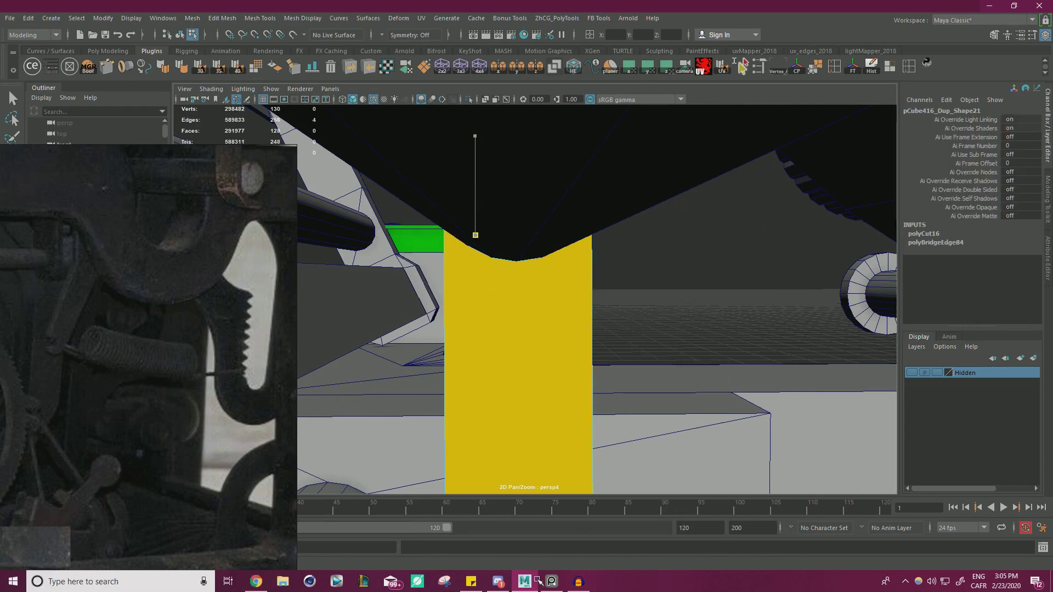
pyautogui.press('d')
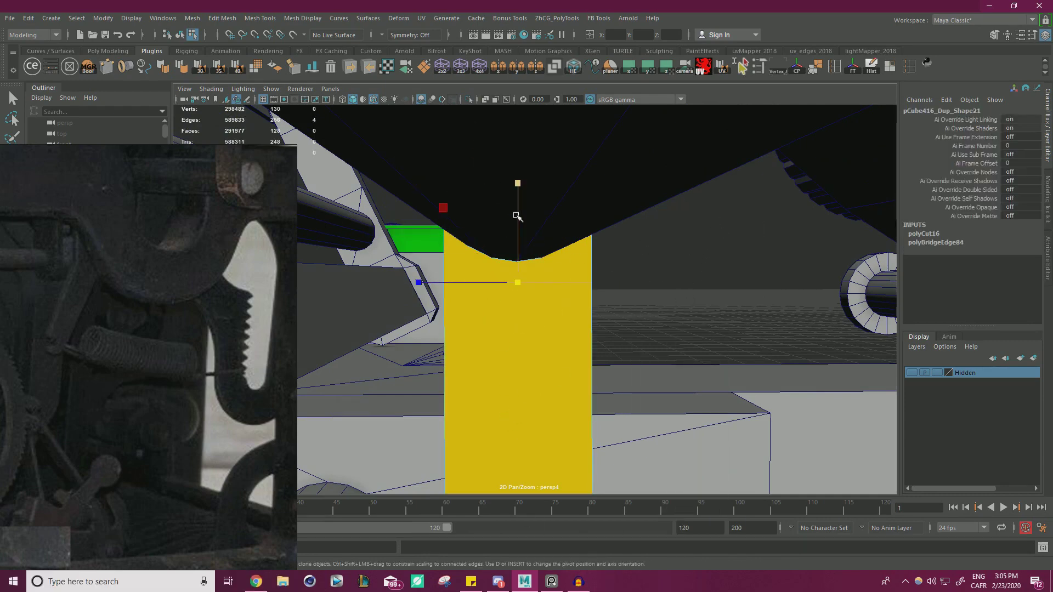
pyautogui.press('w')
# Extrude the two opposite faces above the new edge loop outward to form a wider seat under the rod
pyautogui.keyDown('alt'); pyautogui.moveTo(557, 347); pyautogui.dragTo(521, 277); pyautogui.keyUp('alt')
pyautogui.moveTo(521, 279); pyautogui.dragTo(526, 307, button='right')
pyautogui.click(521, 277)
pyautogui.moveTo(521, 278)
pyautogui.keyDown('alt'); pyautogui.mouseDown()
pyautogui.moveTo(492, 285)
pyautogui.moveTo(514, 285)
pyautogui.mouseUp(); pyautogui.keyUp('alt')
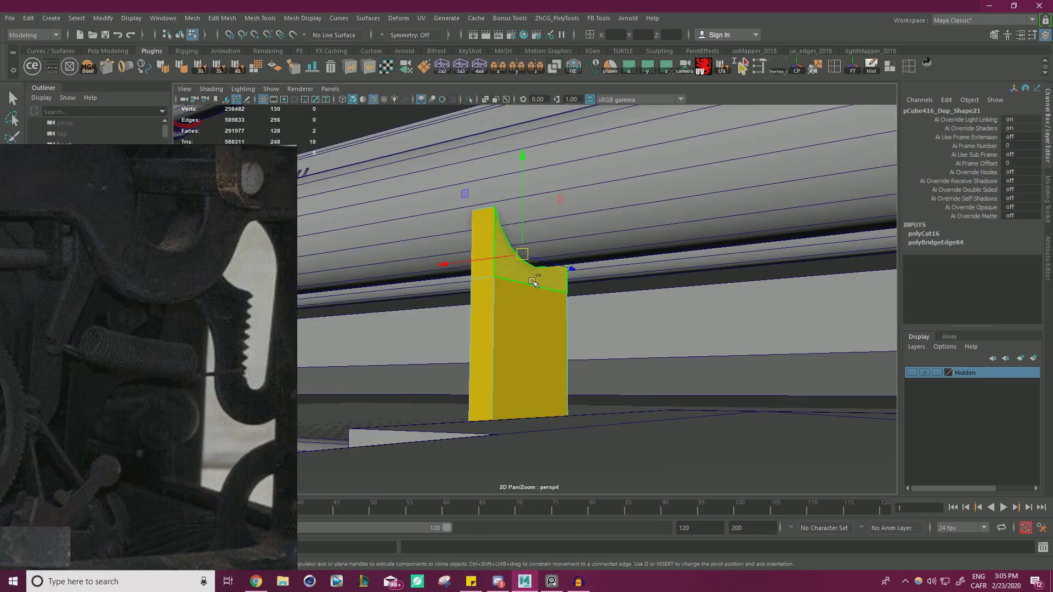
pyautogui.hotkey('ctrl', 'e')
pyautogui.moveTo(655, 126); pyautogui.dragTo(655, 126)
pyautogui.press('w')
pyautogui.keyDown('alt'); pyautogui.moveTo(545, 278); pyautogui.dragTo(687, 264); pyautogui.keyUp('alt')
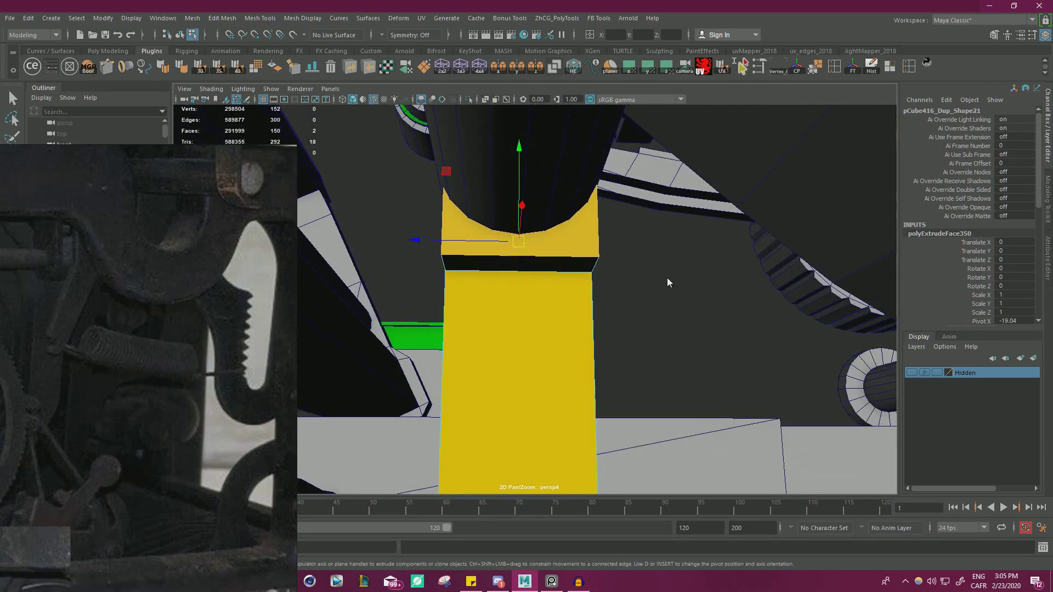
# Isolate the toothed bar and snap the curved seat's inner edge loops onto the seat's outer edges
pyautogui.moveTo(667, 278); pyautogui.dragTo(693, 272, button='right')
pyautogui.click(692, 272)
pyautogui.click(582, 231)
pyautogui.click(468, 99)
pyautogui.keyDown('alt'); pyautogui.moveTo(532, 150); pyautogui.dragTo(571, 258); pyautogui.keyUp('alt')
pyautogui.moveTo(571, 257); pyautogui.dragTo(554, 236, button='right')
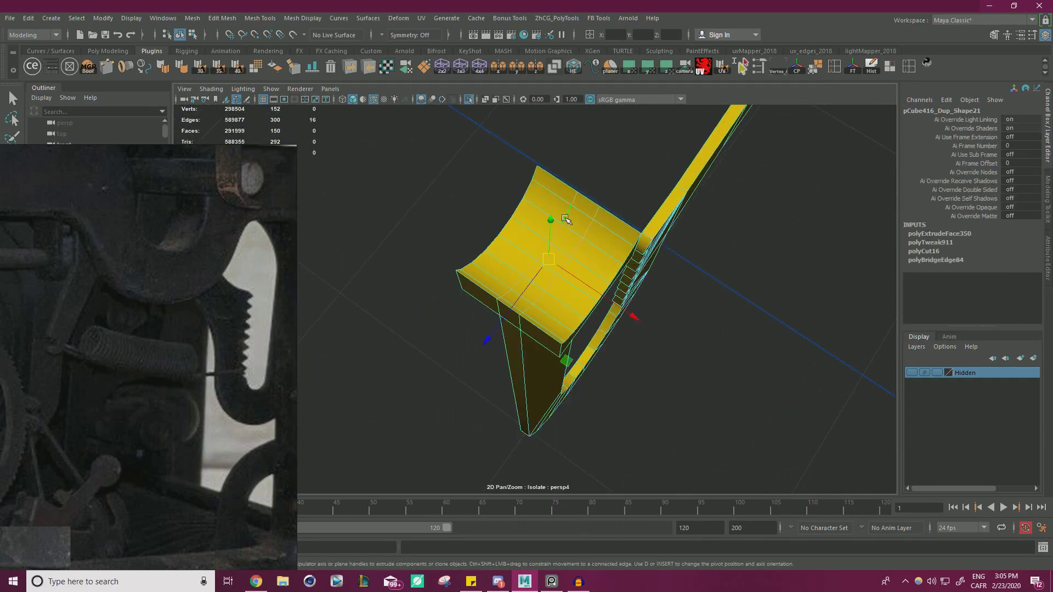
pyautogui.doubleClick(564, 218)
pyautogui.keyDown('alt'); pyautogui.moveTo(540, 286); pyautogui.dragTo(564, 241); pyautogui.keyUp('alt')
pyautogui.keyDown('alt'); pyautogui.moveTo(512, 294); pyautogui.dragTo(509, 273); pyautogui.keyUp('alt')
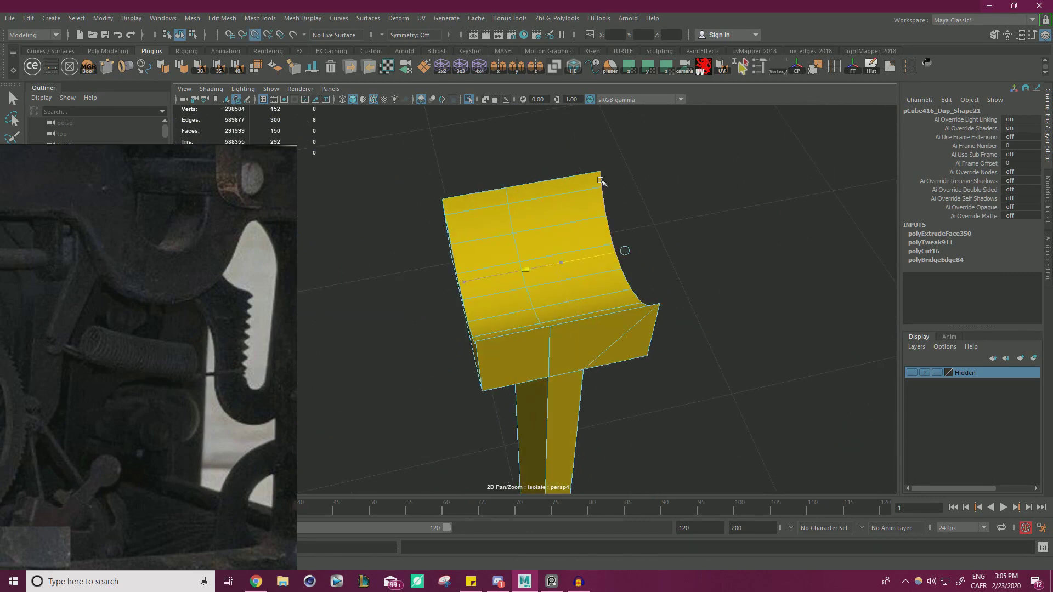
pyautogui.keyDown('alt'); pyautogui.moveTo(527, 349); pyautogui.dragTo(667, 319); pyautogui.keyUp('alt')
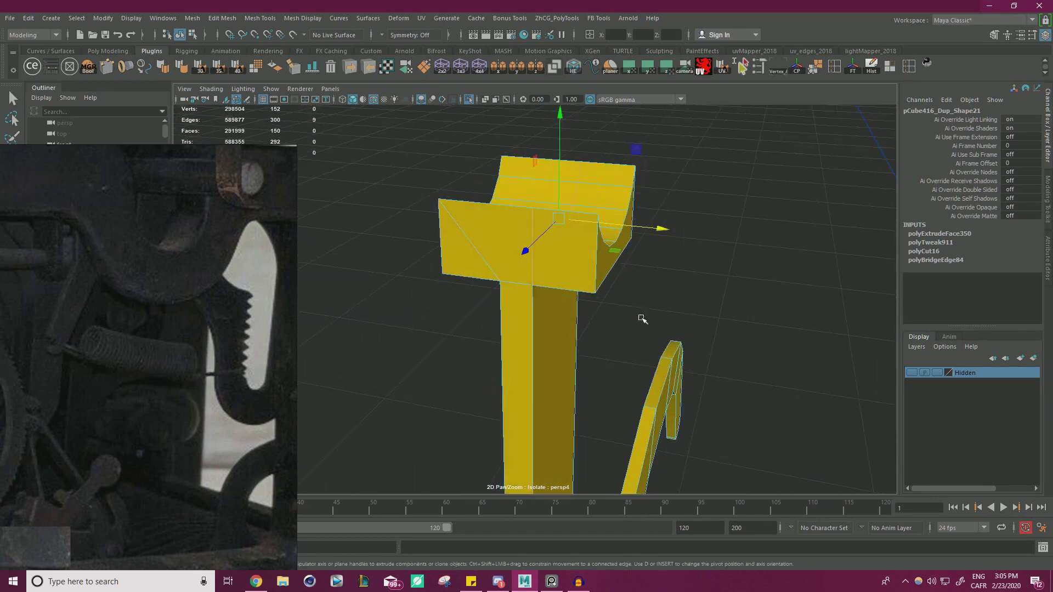
# Merge the bar's overlapping vertices, return to object mode and show the whole model again
pyautogui.moveTo(524, 240); pyautogui.dragTo(462, 228, button='right')
pyautogui.scroll(-2, 388, 247)
pyautogui.moveTo(383, 354); pyautogui.dragTo(708, 197)
pyautogui.keyDown('shift'); pyautogui.moveTo(684, 229); pyautogui.dragTo(740, 169, button='right'); pyautogui.keyUp('shift')
pyautogui.moveTo(550, 236); pyautogui.dragTo(606, 218, button='right')
pyautogui.moveTo(710, 161); pyautogui.dragTo(571, 247)
pyautogui.click(469, 98)
# Examine the finished toothed bar and its neighbouring linkage bars inside the typewriter frame from several sides
pyautogui.scroll(-4, 641, 168)
pyautogui.keyDown('alt'); pyautogui.moveTo(603, 340); pyautogui.dragTo(811, 263); pyautogui.keyUp('alt')
pyautogui.scroll(2, 708, 296)
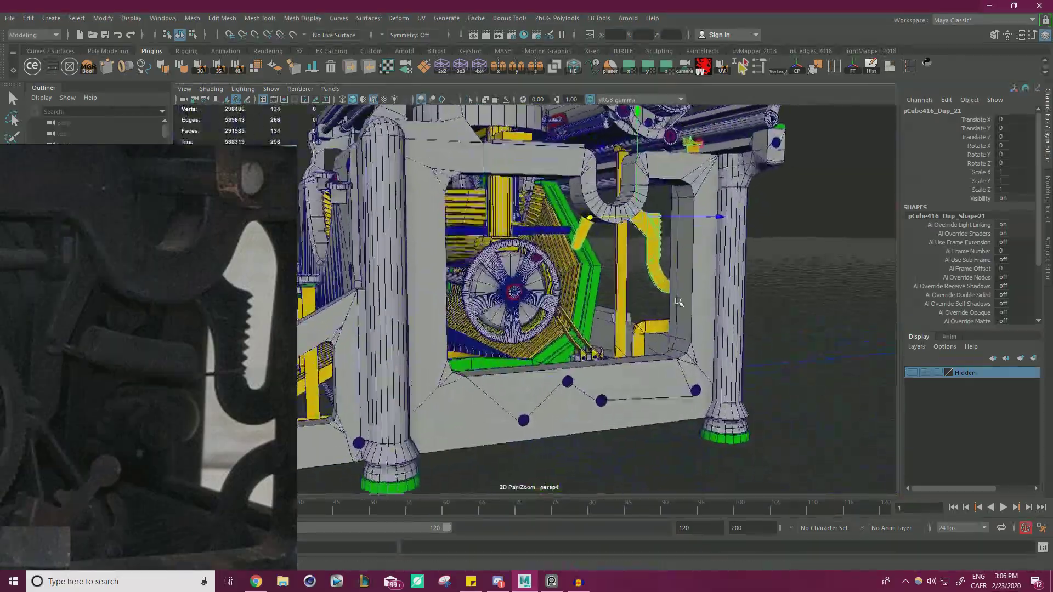
pyautogui.keyDown('alt'); pyautogui.moveTo(709, 296); pyautogui.dragTo(653, 320); pyautogui.keyUp('alt')
pyautogui.scroll(5, 588, 321)
pyautogui.scroll(-3, 588, 322)
pyautogui.scroll(5, 574, 318)
pyautogui.keyDown('alt'); pyautogui.moveTo(575, 318); pyautogui.dragTo(549, 287); pyautogui.keyUp('alt')
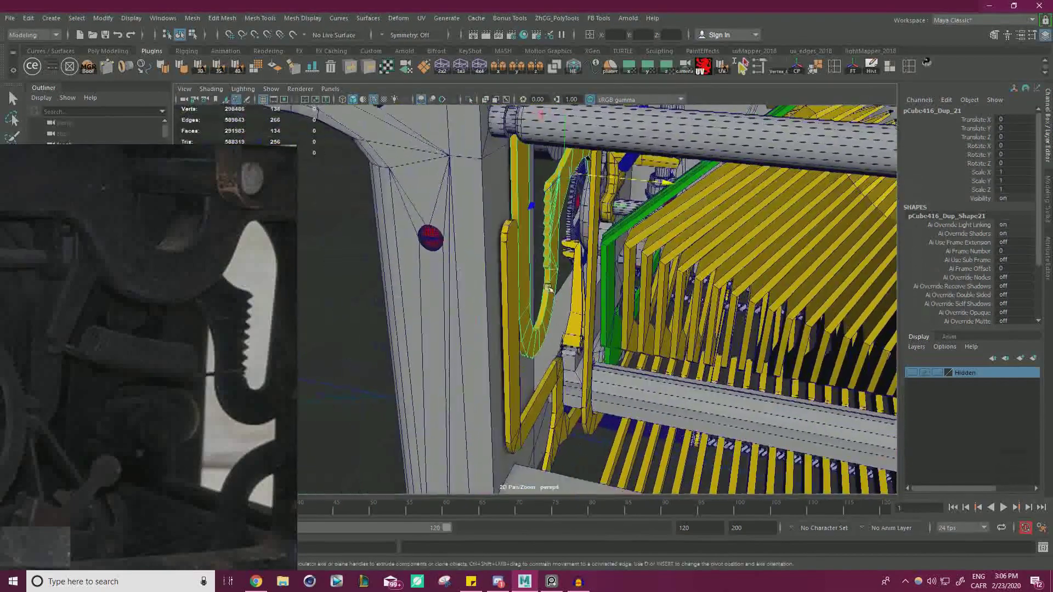
# Examine the reference close-up of the toothed bar and the small plate joining the adjacent bars, comparing it with the model
pyautogui.moveTo(77, 338); pyautogui.dragTo(692, 279, button='right')
pyautogui.scroll(-7, 489, 352)
pyautogui.moveTo(522, 324); pyautogui.dragTo(669, 211, button='middle')
pyautogui.moveTo(659, 212); pyautogui.dragTo(599, 209)
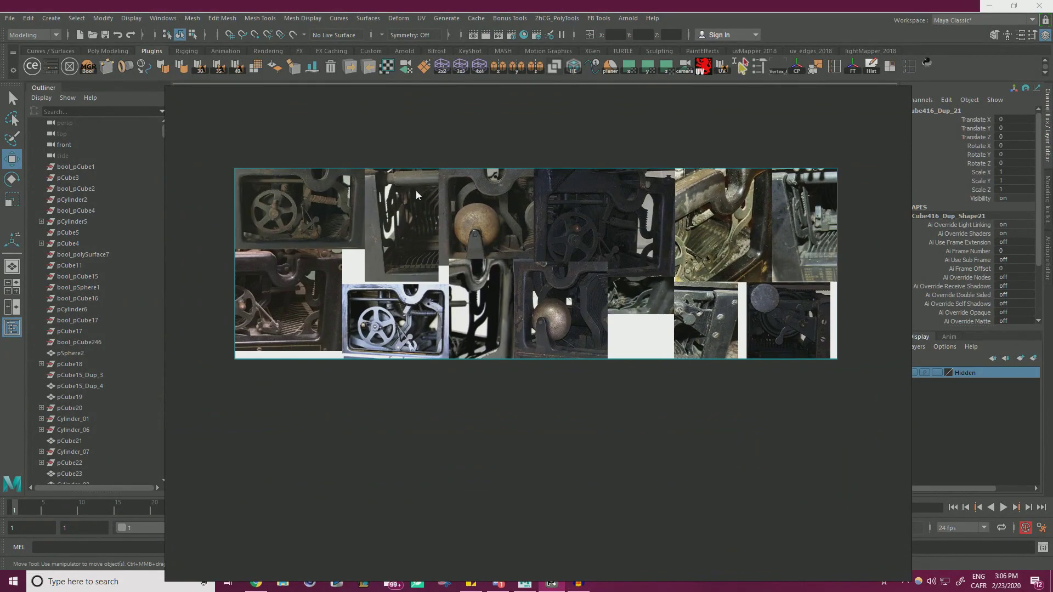
pyautogui.scroll(6, 788, 210)
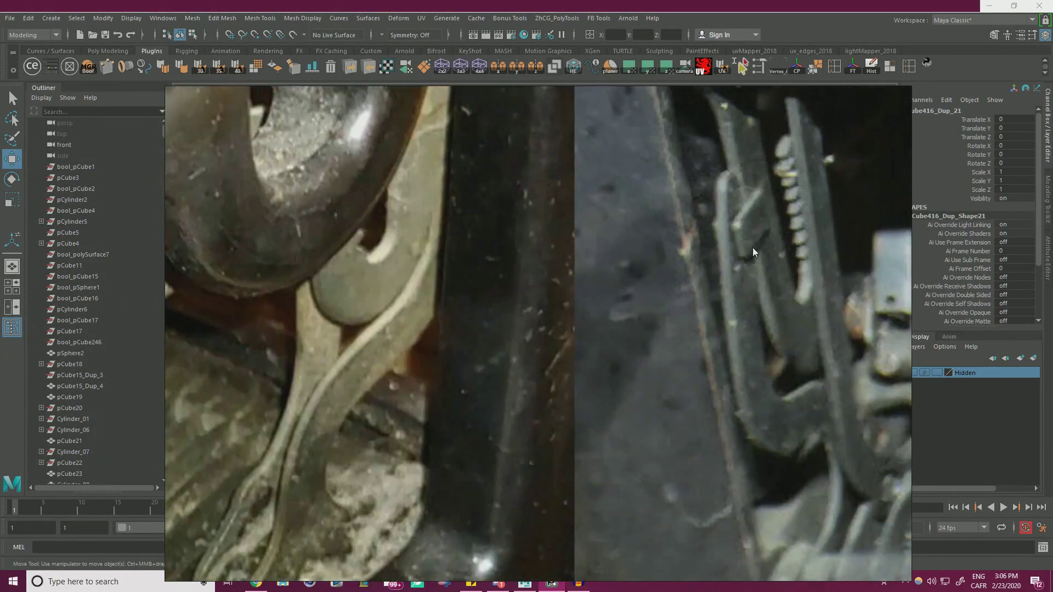
pyautogui.moveTo(655, 216); pyautogui.dragTo(0, 258, button='right')
pyautogui.keyDown('alt'); pyautogui.moveTo(660, 268); pyautogui.dragTo(698, 293); pyautogui.keyUp('alt')
pyautogui.scroll(-3, 386, 312)
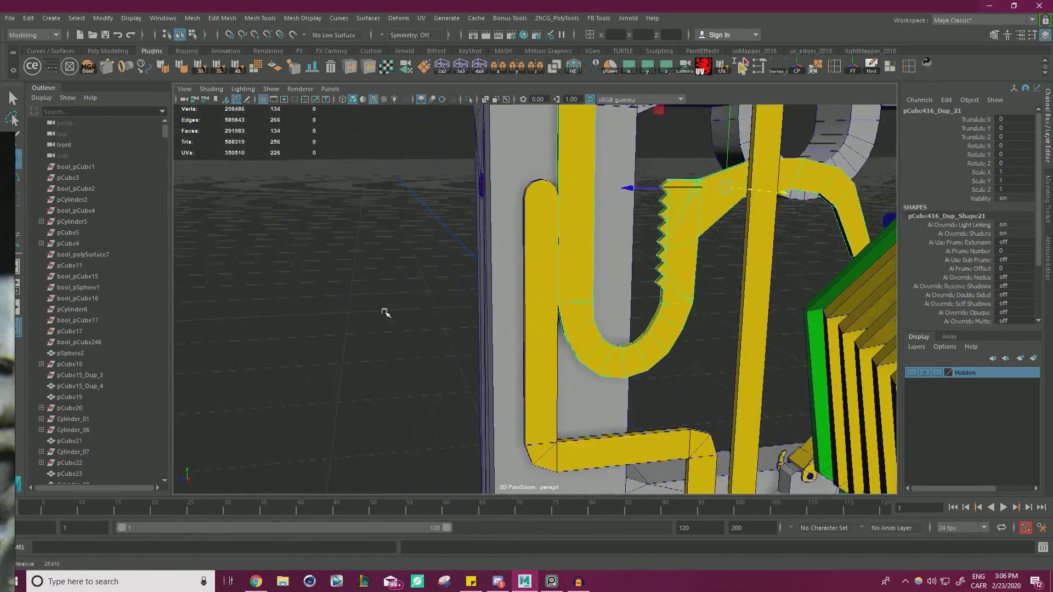
# Create a polygon cube in the scene
pyautogui.click(381, 291)
pyautogui.scroll(-3, 380, 291)
pyautogui.keyDown('alt'); pyautogui.moveTo(381, 291); pyautogui.dragTo(447, 225); pyautogui.keyUp('alt')
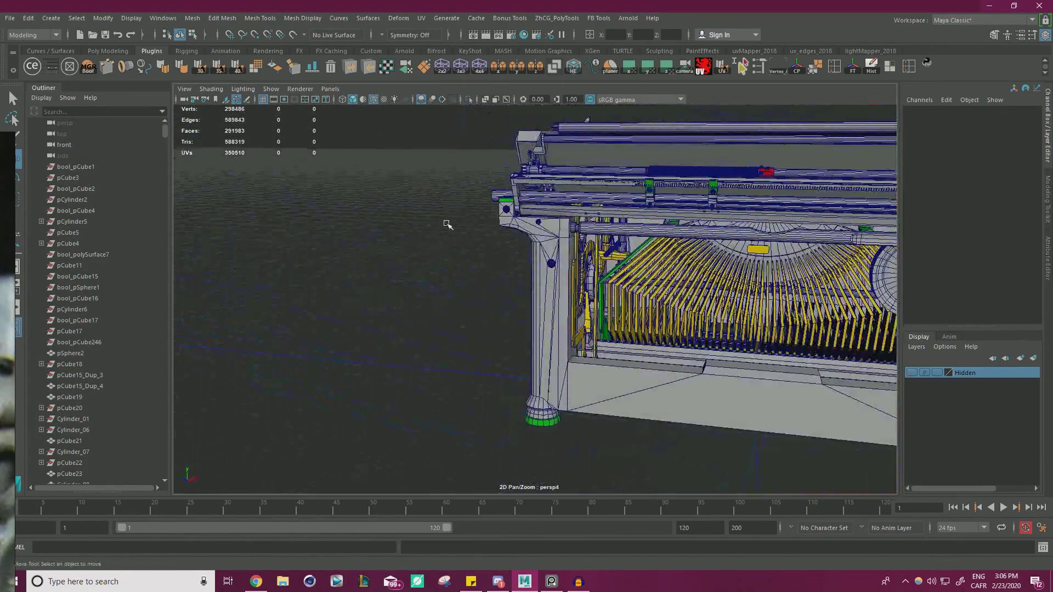
pyautogui.click(51, 18)
pyautogui.moveTo(114, 58)
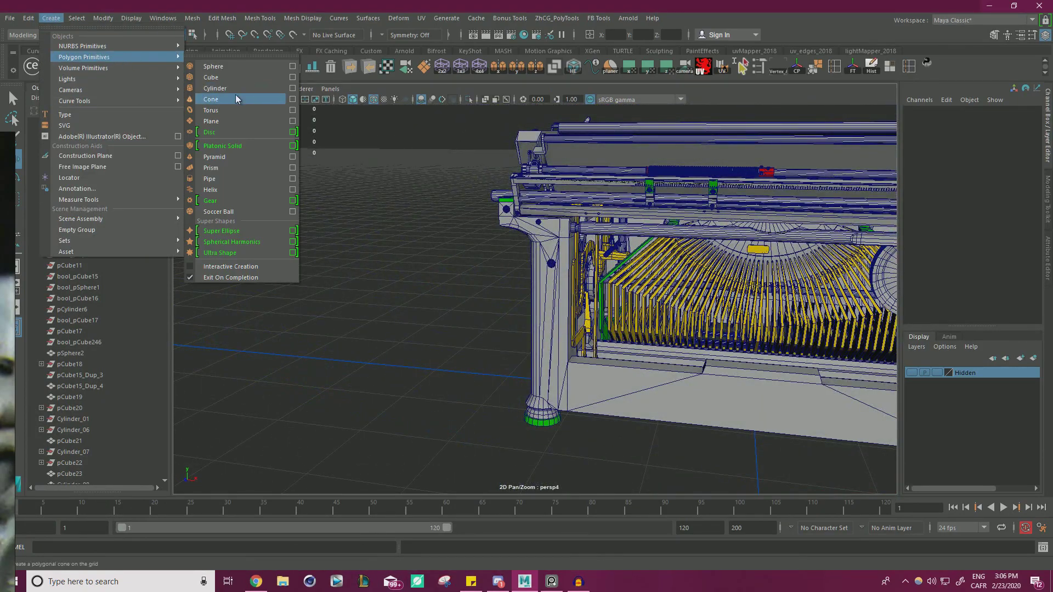
pyautogui.click(231, 80)
pyautogui.press('f')
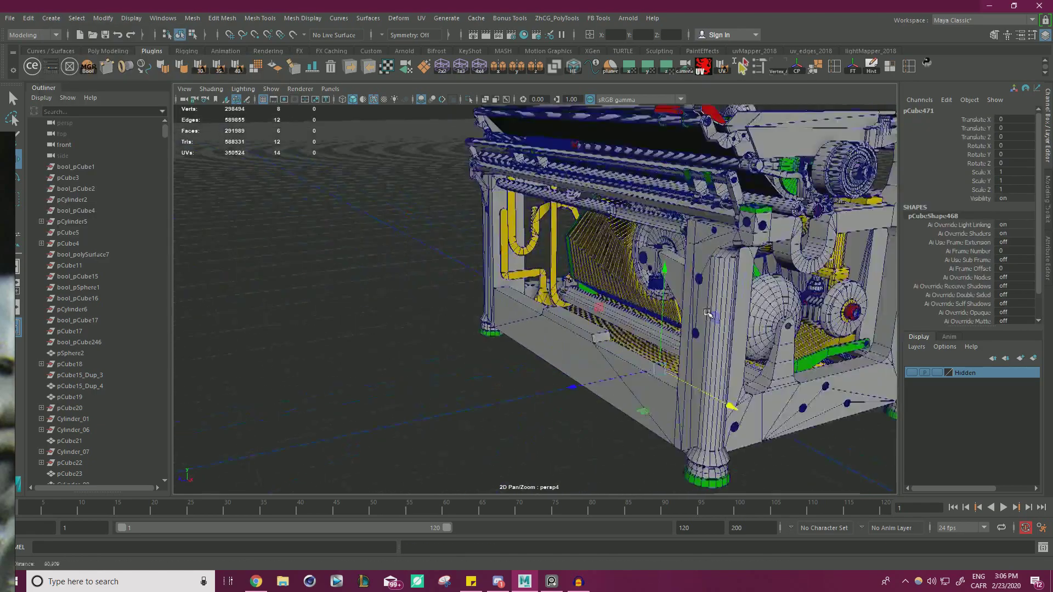
# Move the cube to the toothed bar's straight arm at the frame's corner, snapping it to the bar's vertices
pyautogui.keyDown('alt'); pyautogui.moveTo(756, 324); pyautogui.dragTo(741, 335); pyautogui.keyUp('alt')
pyautogui.moveTo(639, 330); pyautogui.dragTo(538, 222)
pyautogui.keyDown('alt'); pyautogui.moveTo(523, 184); pyautogui.dragTo(581, 186); pyautogui.keyUp('alt')
pyautogui.press('v')
pyautogui.moveTo(728, 240); pyautogui.dragTo(424, 202)
pyautogui.press('f')
pyautogui.keyDown('alt'); pyautogui.moveTo(621, 251); pyautogui.dragTo(543, 249, button='right'); pyautogui.keyUp('alt')
pyautogui.keyDown('alt'); pyautogui.moveTo(543, 250); pyautogui.dragTo(553, 263); pyautogui.keyUp('alt')
# Shape the cube into a thin plate, about 0.118 X and 1.655 Z scale, and raise it to about 15.539 in Y
pyautogui.moveTo(631, 324); pyautogui.dragTo(547, 289)
pyautogui.moveTo(620, 321); pyautogui.dragTo(537, 303)
pyautogui.keyDown('alt'); pyautogui.moveTo(620, 315); pyautogui.dragTo(539, 302); pyautogui.keyUp('alt')
pyautogui.press('r')
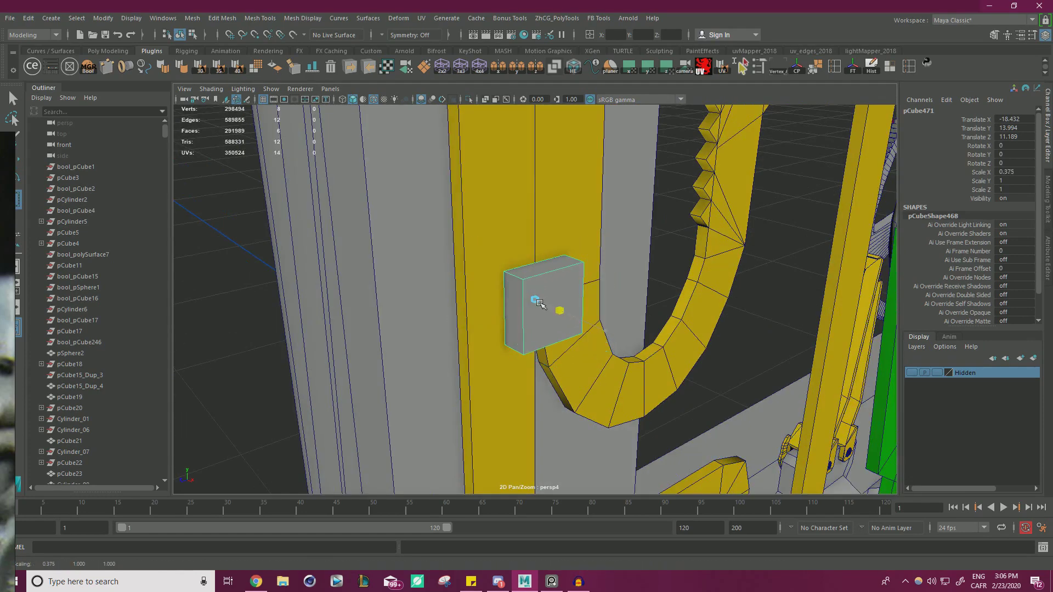
pyautogui.keyDown('alt'); pyautogui.moveTo(524, 297); pyautogui.dragTo(515, 244, button='right'); pyautogui.keyUp('alt')
pyautogui.keyDown('alt'); pyautogui.moveTo(514, 244); pyautogui.dragTo(536, 315, button='middle'); pyautogui.keyUp('alt')
pyautogui.press('w')
pyautogui.keyDown('alt'); pyautogui.moveTo(535, 315); pyautogui.dragTo(544, 215); pyautogui.keyUp('alt')
pyautogui.press('r')
pyautogui.moveTo(455, 291); pyautogui.dragTo(419, 286)
pyautogui.keyDown('alt'); pyautogui.moveTo(586, 293); pyautogui.dragTo(492, 299); pyautogui.keyUp('alt')
pyautogui.press('w')
pyautogui.keyDown('alt'); pyautogui.moveTo(505, 301); pyautogui.dragTo(653, 345); pyautogui.keyUp('alt')
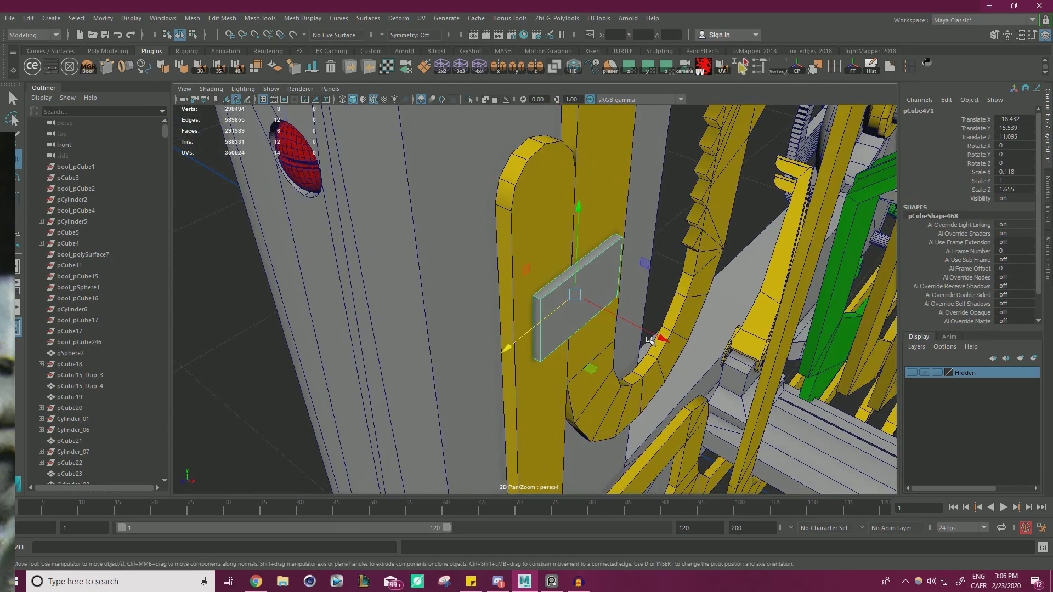
# Check the plate against the reference, thin it to about 0.094 X scale and centre it across both bars at about Z 11.164
pyautogui.moveTo(4, 358); pyautogui.dragTo(867, 306, button='right')
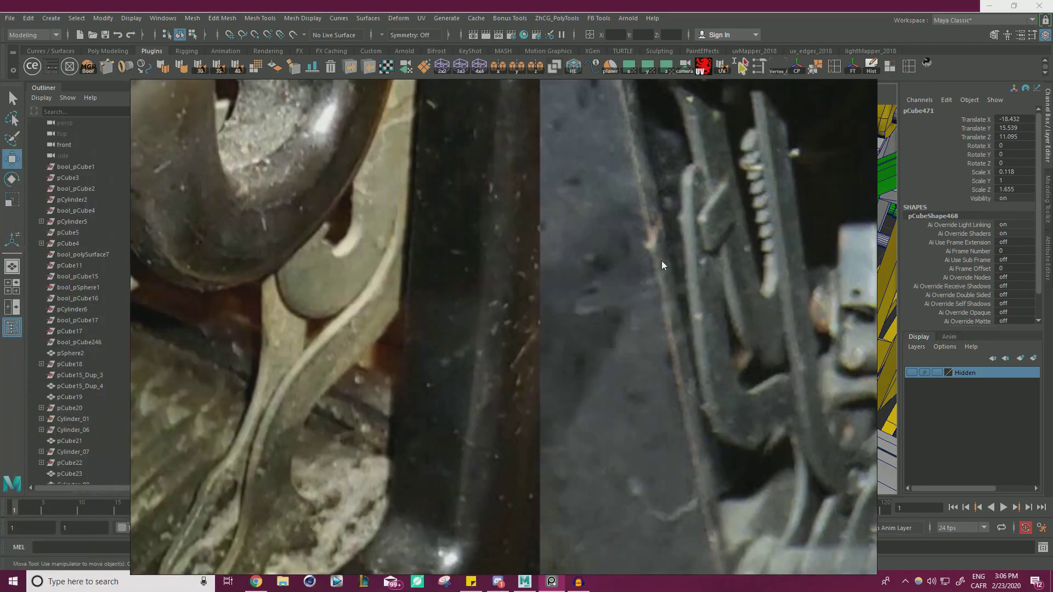
pyautogui.moveTo(633, 289); pyautogui.dragTo(0, 357, button='right')
pyautogui.keyDown('alt'); pyautogui.moveTo(683, 369); pyautogui.dragTo(540, 276); pyautogui.keyUp('alt')
pyautogui.keyDown('alt'); pyautogui.moveTo(672, 270); pyautogui.dragTo(492, 294); pyautogui.keyUp('alt')
pyautogui.press('r')
pyautogui.press('w')
pyautogui.moveTo(507, 354); pyautogui.dragTo(572, 292)
pyautogui.press('r')
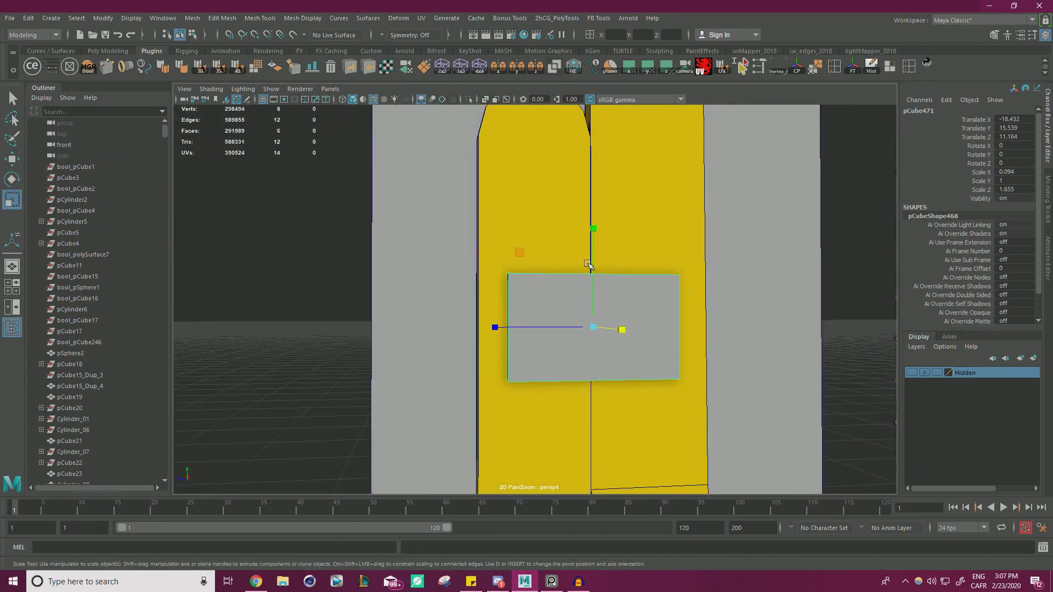
# Adjust the plate's height and shift it slightly up the two bars
pyautogui.click(594, 269)
pyautogui.hotkey('ctrl', 'z')
pyautogui.moveTo(594, 268); pyautogui.dragTo(593, 209)
pyautogui.press('w')
pyautogui.scroll(-4, 536, 256)
pyautogui.keyDown('alt'); pyautogui.moveTo(537, 256); pyautogui.dragTo(660, 315); pyautogui.keyUp('alt')
pyautogui.scroll(3, 660, 315)
# Bevel the plate's four corner edges with a fraction of 0.2, increase the bevel segments, and return to object mode
pyautogui.moveTo(571, 265); pyautogui.dragTo(575, 298, button='right')
pyautogui.keyDown('alt'); pyautogui.moveTo(575, 298); pyautogui.dragTo(536, 270); pyautogui.keyUp('alt')
pyautogui.moveTo(536, 270); pyautogui.dragTo(510, 323, button='right')
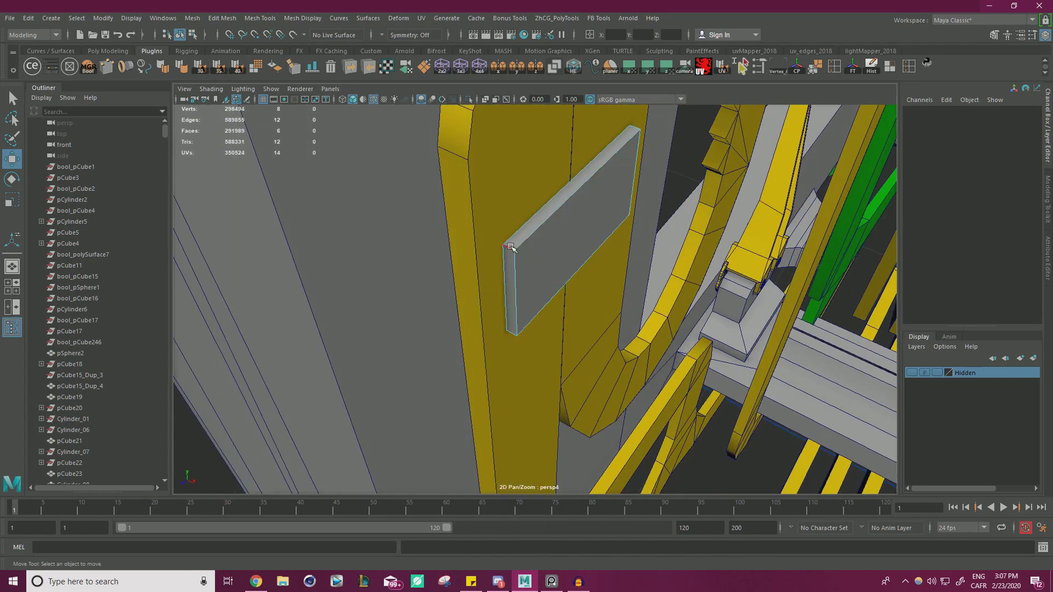
pyautogui.hotkey('ctrl', 'b')
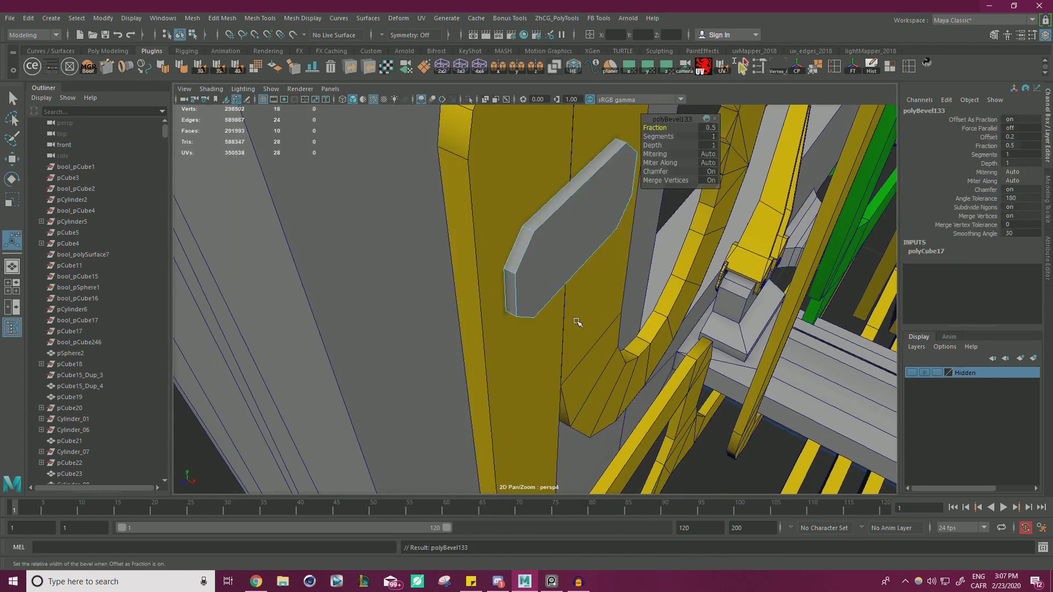
pyautogui.keyDown('alt'); pyautogui.moveTo(642, 290); pyautogui.dragTo(571, 234); pyautogui.keyUp('alt')
pyautogui.scroll(-2, 570, 235)
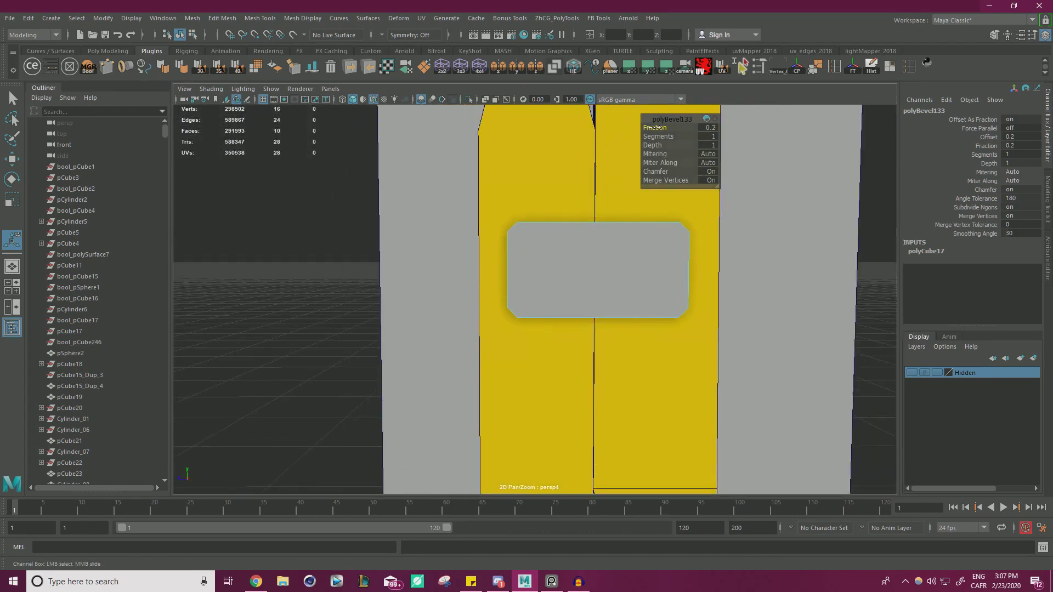
pyautogui.moveTo(658, 136); pyautogui.dragTo(671, 137)
pyautogui.scroll(-2, 442, 200)
pyautogui.keyDown('alt'); pyautogui.moveTo(442, 200); pyautogui.dragTo(557, 269); pyautogui.keyUp('alt')
pyautogui.press('q')
pyautogui.moveTo(557, 268); pyautogui.dragTo(614, 238, button='right')
pyautogui.press('w')
pyautogui.click(675, 261)
# Examine the lower ends of the linkage bars and the adjacent row of parallel yellow bars
pyautogui.scroll(-5, 675, 261)
pyautogui.keyDown('alt'); pyautogui.moveTo(674, 261); pyautogui.dragTo(509, 280); pyautogui.keyUp('alt')
pyautogui.keyDown('alt'); pyautogui.moveTo(510, 280); pyautogui.dragTo(362, 269, button='right'); pyautogui.keyUp('alt')
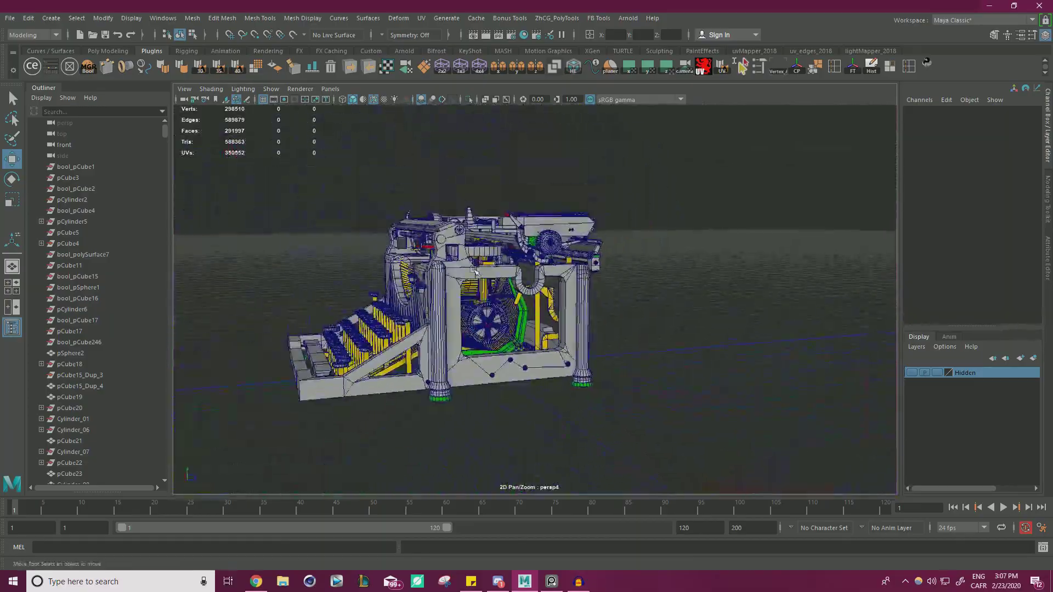
pyautogui.keyDown('alt'); pyautogui.moveTo(362, 269); pyautogui.dragTo(448, 269); pyautogui.keyUp('alt')
pyautogui.keyDown('alt'); pyautogui.moveTo(400, 264); pyautogui.dragTo(560, 289, button='right'); pyautogui.keyUp('alt')
pyautogui.keyDown('alt'); pyautogui.moveTo(560, 289); pyautogui.dragTo(395, 301); pyautogui.keyUp('alt')
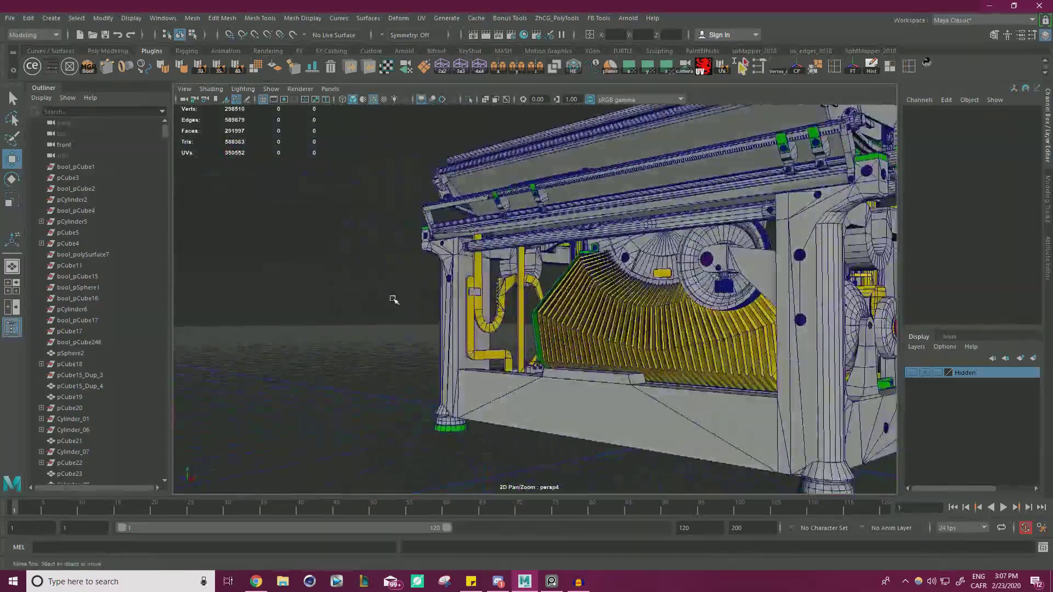
pyautogui.keyDown('alt'); pyautogui.moveTo(395, 301); pyautogui.dragTo(571, 343, button='right'); pyautogui.keyUp('alt')
pyautogui.keyDown('alt'); pyautogui.moveTo(570, 343); pyautogui.dragTo(632, 282, button='middle'); pyautogui.keyUp('alt')
pyautogui.keyDown('alt'); pyautogui.moveTo(631, 281); pyautogui.dragTo(553, 308); pyautogui.keyUp('alt')
pyautogui.keyDown('alt'); pyautogui.moveTo(553, 307); pyautogui.dragTo(623, 317, button='right'); pyautogui.keyUp('alt')
pyautogui.keyDown('alt'); pyautogui.moveTo(623, 317); pyautogui.dragTo(623, 263, button='middle'); pyautogui.keyUp('alt')
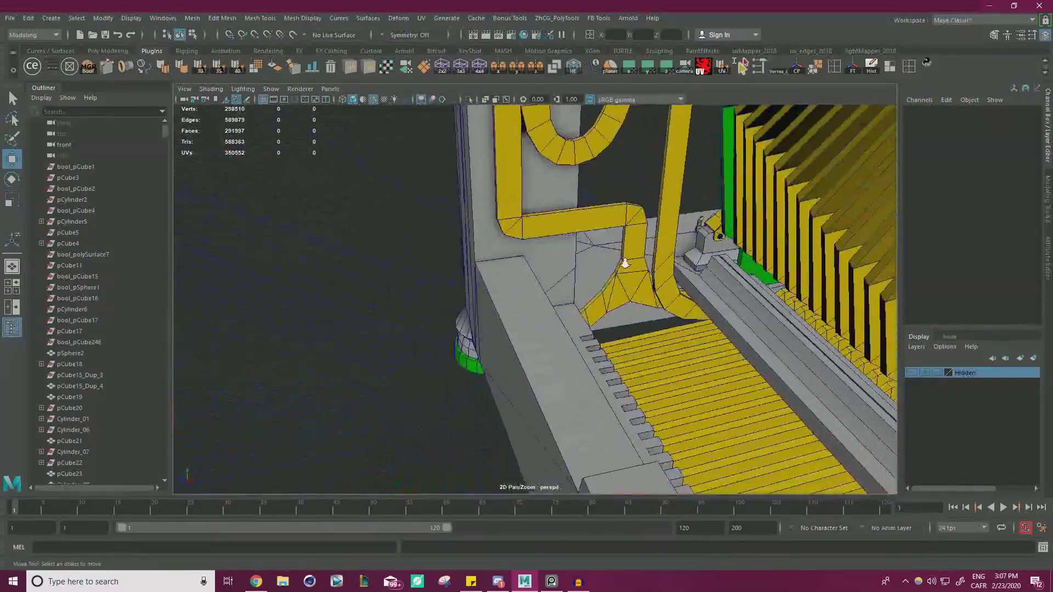
pyautogui.keyDown('alt'); pyautogui.moveTo(623, 264); pyautogui.dragTo(575, 323); pyautogui.keyUp('alt')
pyautogui.keyDown('alt'); pyautogui.moveTo(576, 323); pyautogui.dragTo(678, 369, button='right'); pyautogui.keyUp('alt')
pyautogui.keyDown('alt'); pyautogui.moveTo(678, 368); pyautogui.dragTo(596, 321, button='middle'); pyautogui.keyUp('alt')
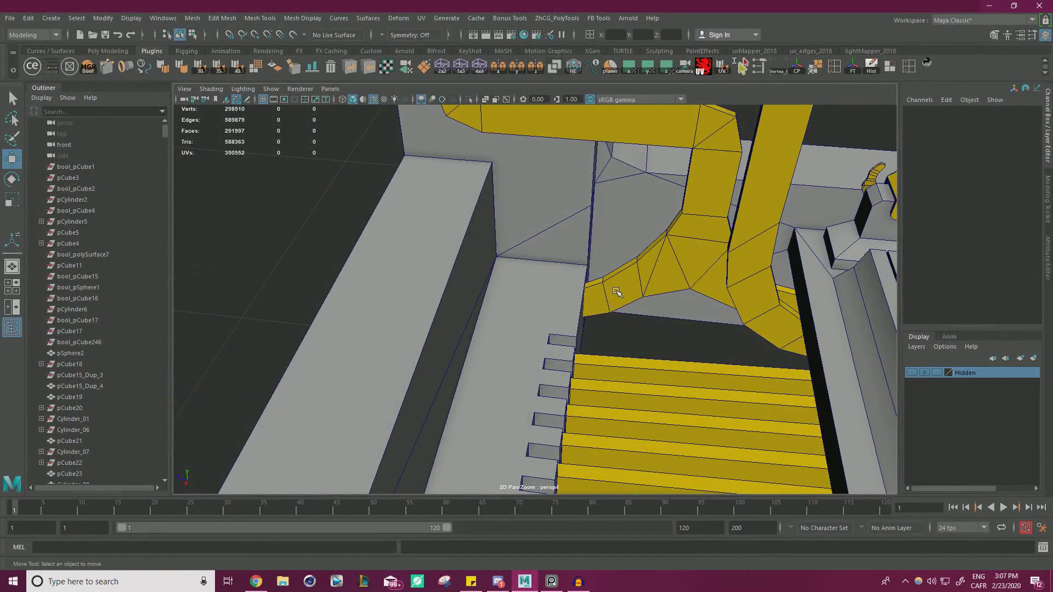
pyautogui.keyDown('alt'); pyautogui.moveTo(618, 256); pyautogui.dragTo(566, 277); pyautogui.keyUp('alt')
pyautogui.keyDown('alt'); pyautogui.moveTo(566, 278); pyautogui.dragTo(521, 285, button='right'); pyautogui.keyUp('alt')
pyautogui.keyDown('alt'); pyautogui.moveTo(521, 285); pyautogui.dragTo(700, 308); pyautogui.keyUp('alt')
pyautogui.keyDown('alt'); pyautogui.moveTo(570, 315); pyautogui.dragTo(657, 330); pyautogui.keyUp('alt')
# Duplicate the faces of the outermost bar in the parallel yellow row with Smart Duplicate Face and close the SmartMesh Tools window
pyautogui.click(521, 281)
pyautogui.moveTo(521, 263); pyautogui.dragTo(521, 294, button='right')
pyautogui.keyDown('alt'); pyautogui.moveTo(647, 296); pyautogui.dragTo(543, 301); pyautogui.keyUp('alt')
pyautogui.keyDown('alt'); pyautogui.moveTo(542, 302); pyautogui.dragTo(618, 305, button='right'); pyautogui.keyUp('alt')
pyautogui.keyDown('alt'); pyautogui.moveTo(618, 305); pyautogui.dragTo(524, 232); pyautogui.keyUp('alt')
pyautogui.keyDown('alt'); pyautogui.moveTo(648, 308); pyautogui.dragTo(590, 232, button='middle'); pyautogui.keyUp('alt')
pyautogui.moveTo(587, 202); pyautogui.dragTo(600, 269)
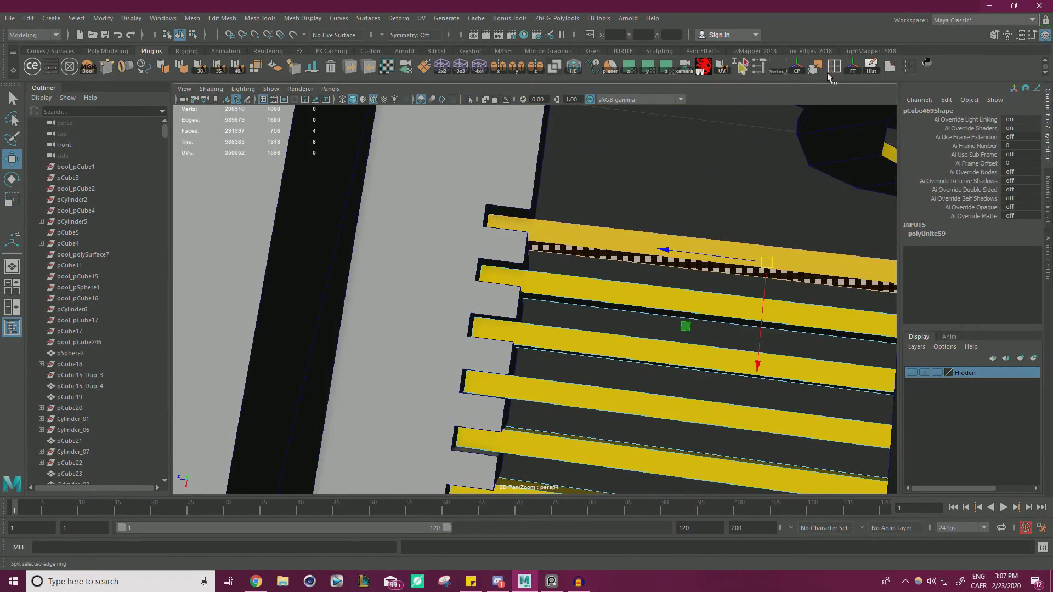
pyautogui.click(765, 67)
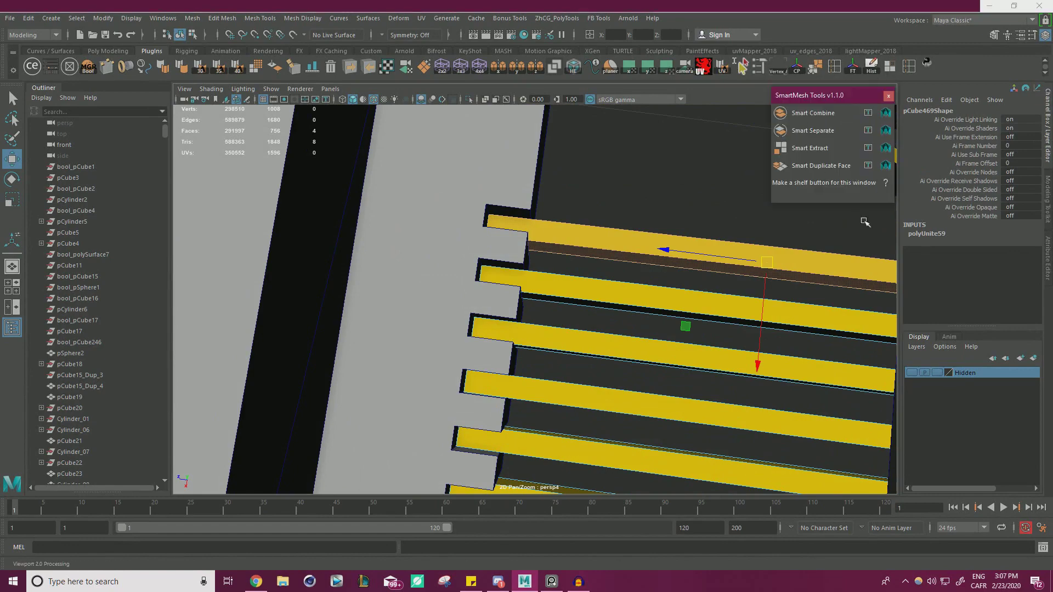
pyautogui.click(822, 166)
pyautogui.keyDown('alt'); pyautogui.moveTo(729, 210); pyautogui.dragTo(806, 162); pyautogui.keyUp('alt')
pyautogui.keyDown('alt'); pyautogui.moveTo(806, 162); pyautogui.dragTo(732, 162, button='right'); pyautogui.keyUp('alt')
pyautogui.click(888, 96)
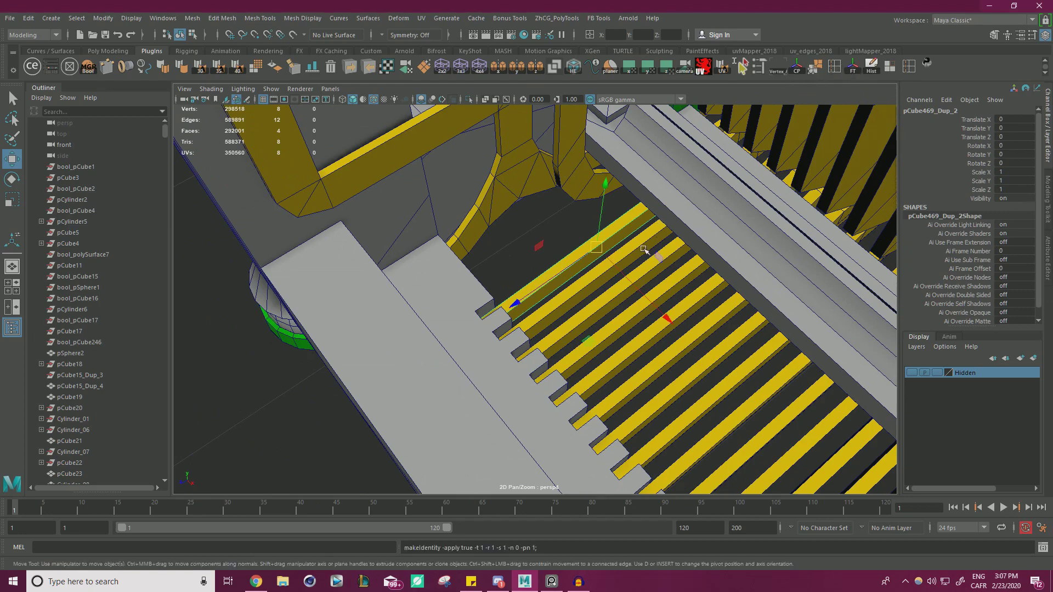
pyautogui.press('r')
pyautogui.moveTo(665, 315); pyautogui.dragTo(944, 461)
pyautogui.press('w')
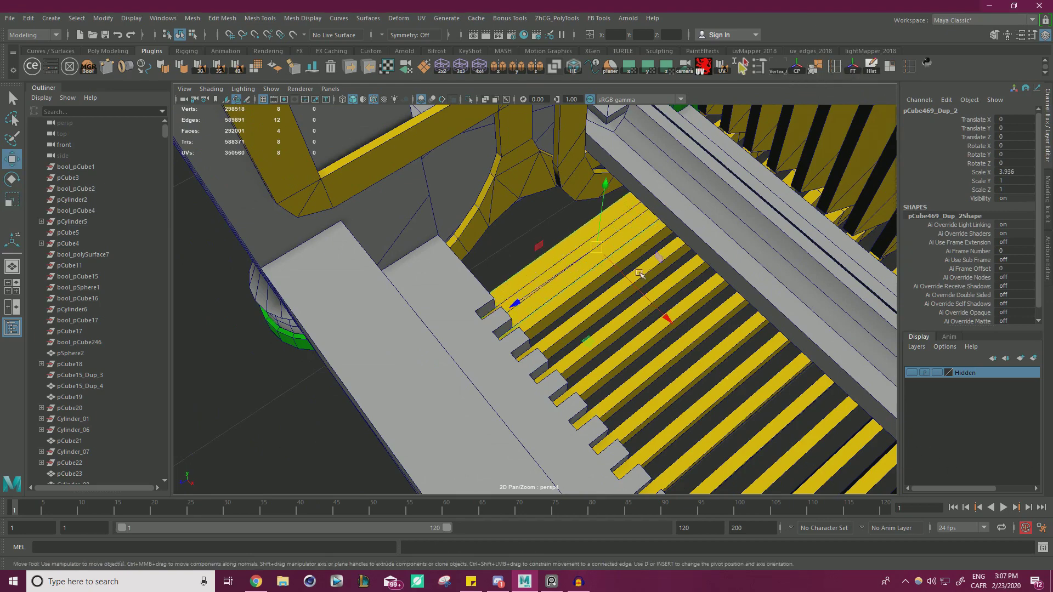
pyautogui.keyDown('alt'); pyautogui.moveTo(641, 273); pyautogui.dragTo(570, 246); pyautogui.keyUp('alt')
pyautogui.keyDown('alt'); pyautogui.moveTo(680, 304); pyautogui.dragTo(636, 260, button='middle'); pyautogui.keyUp('alt')
pyautogui.keyDown('alt'); pyautogui.moveTo(644, 264); pyautogui.dragTo(638, 257); pyautogui.keyUp('alt')
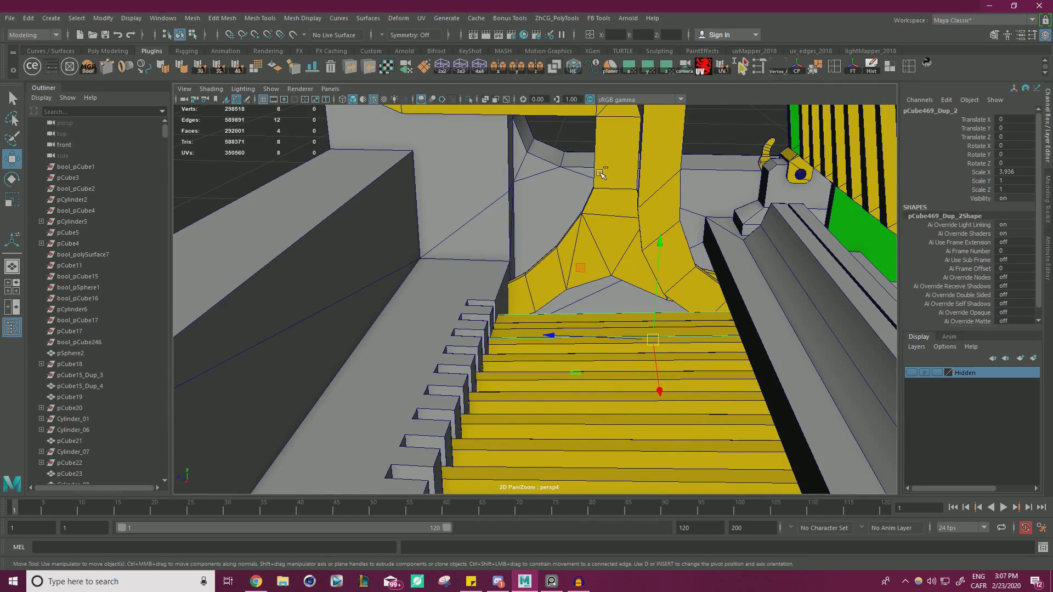
pyautogui.hotkey('ctrl', 'z')
# Isolate the duplicated bar, level its upper vertices and raise them to make the bar taller
pyautogui.click(468, 99)
pyautogui.keyDown('alt'); pyautogui.moveTo(625, 198); pyautogui.dragTo(589, 222); pyautogui.keyUp('alt')
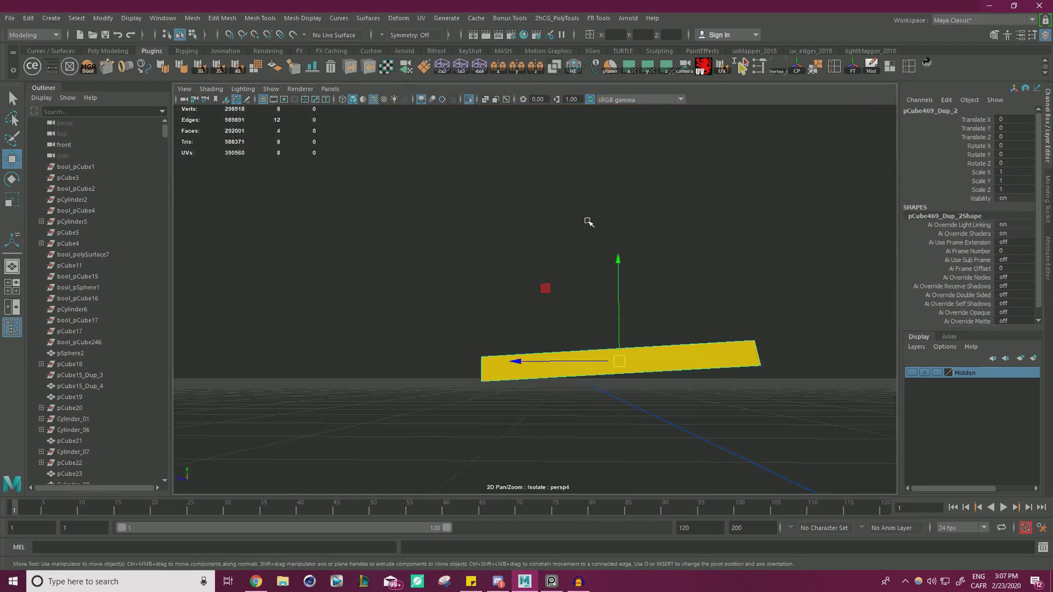
pyautogui.moveTo(494, 242); pyautogui.dragTo(400, 227, button='right')
pyautogui.moveTo(393, 229); pyautogui.dragTo(671, 326)
pyautogui.moveTo(797, 355); pyautogui.dragTo(797, 355)
pyautogui.press('r')
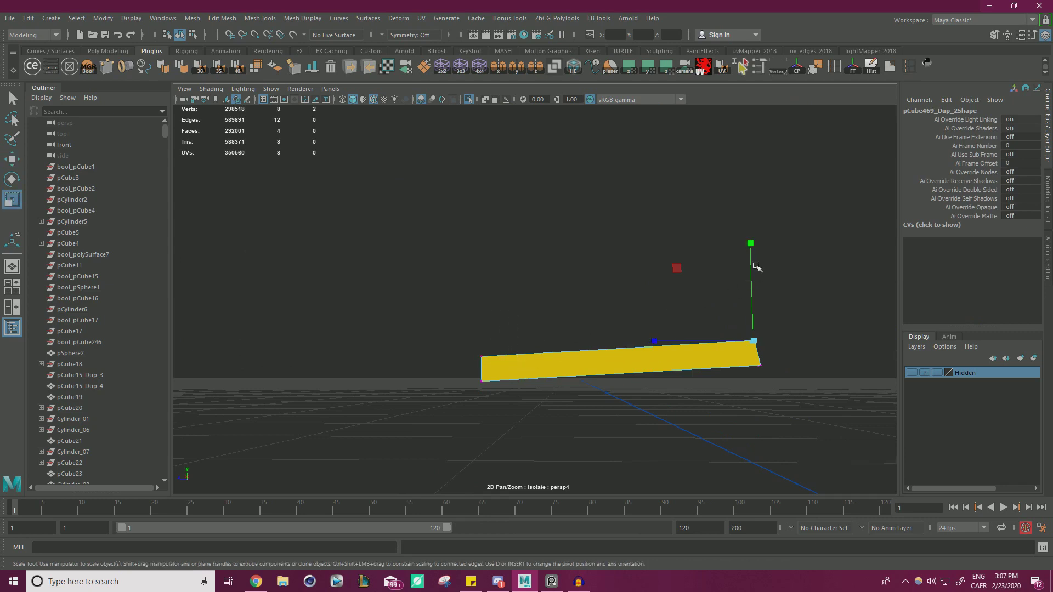
pyautogui.moveTo(618, 269); pyautogui.dragTo(656, 587)
pyautogui.press('w')
pyautogui.moveTo(618, 295); pyautogui.dragTo(618, 248)
# Level the duplicated bar's lower vertices along its length
pyautogui.moveTo(434, 401); pyautogui.dragTo(773, 324)
pyautogui.press('r')
pyautogui.moveTo(619, 307); pyautogui.dragTo(619, 378)
pyautogui.press('w')
# Flatten the slanted far end of the duplicated bar and move it inward to shorten the bar
pyautogui.moveTo(715, 264); pyautogui.dragTo(834, 411)
pyautogui.press('r')
pyautogui.moveTo(660, 336); pyautogui.dragTo(966, 355)
pyautogui.press('w')
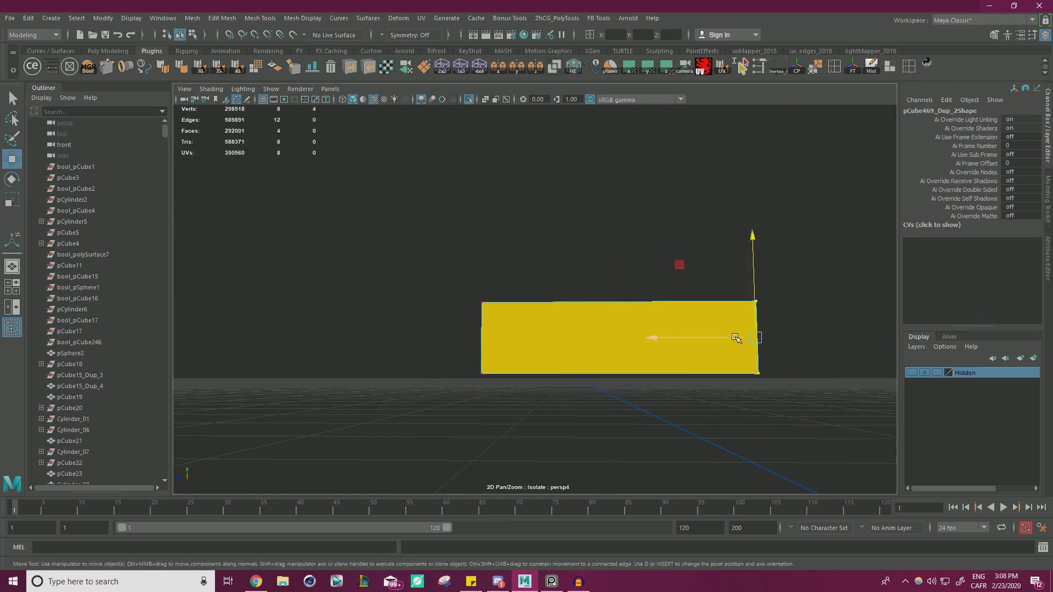
pyautogui.moveTo(735, 337); pyautogui.dragTo(648, 337)
# Flatten the vertices at the bar's other end, return to object mode and show the whole model again
pyautogui.moveTo(351, 274); pyautogui.dragTo(515, 397)
pyautogui.press('r')
pyautogui.moveTo(383, 338); pyautogui.dragTo(562, 312)
pyautogui.press('w')
pyautogui.moveTo(562, 311); pyautogui.dragTo(602, 240, button='right')
pyautogui.click(426, 148)
pyautogui.click(469, 100)
# Shift the duplicated bar sideways so it lines up with the curved lever at the frame's notched edge
pyautogui.keyDown('alt'); pyautogui.moveTo(479, 169); pyautogui.dragTo(766, 285); pyautogui.keyUp('alt')
pyautogui.click(670, 273)
pyautogui.moveTo(788, 125); pyautogui.dragTo(580, 179)
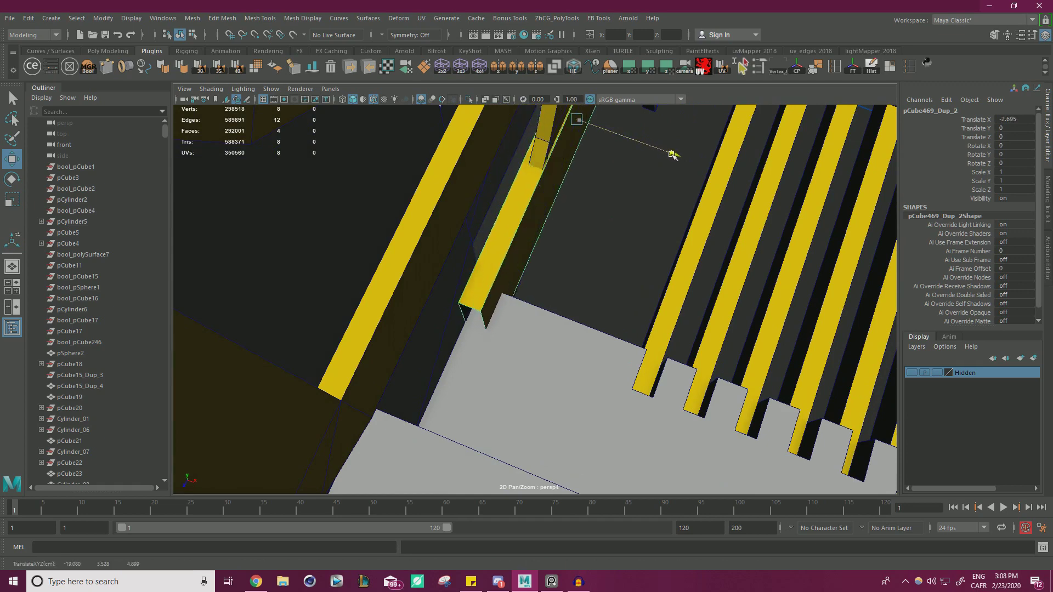
pyautogui.keyDown('alt'); pyautogui.moveTo(649, 181); pyautogui.dragTo(573, 240); pyautogui.keyUp('alt')
pyautogui.moveTo(519, 238); pyautogui.dragTo(520, 207, button='right')
pyautogui.keyDown('alt'); pyautogui.moveTo(519, 207); pyautogui.dragTo(534, 238); pyautogui.keyUp('alt')
pyautogui.moveTo(533, 239); pyautogui.dragTo(571, 222, button='right')
pyautogui.keyDown('alt'); pyautogui.moveTo(510, 236); pyautogui.dragTo(440, 233); pyautogui.keyUp('alt')
pyautogui.keyDown('alt'); pyautogui.moveTo(478, 282); pyautogui.dragTo(533, 305); pyautogui.keyUp('alt')
pyautogui.moveTo(533, 305); pyautogui.dragTo(538, 318, button='right')
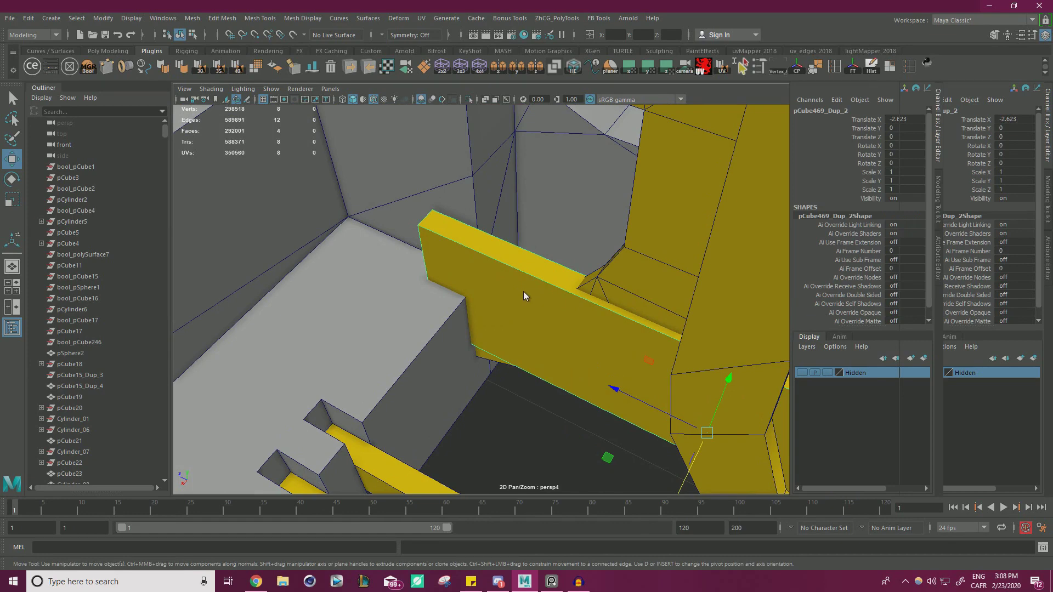
# Adjust the duplicated bar's thickness by moving its side faces to fit around the curved lever
pyautogui.moveTo(472, 266); pyautogui.dragTo(473, 299, button='right')
pyautogui.click(487, 321)
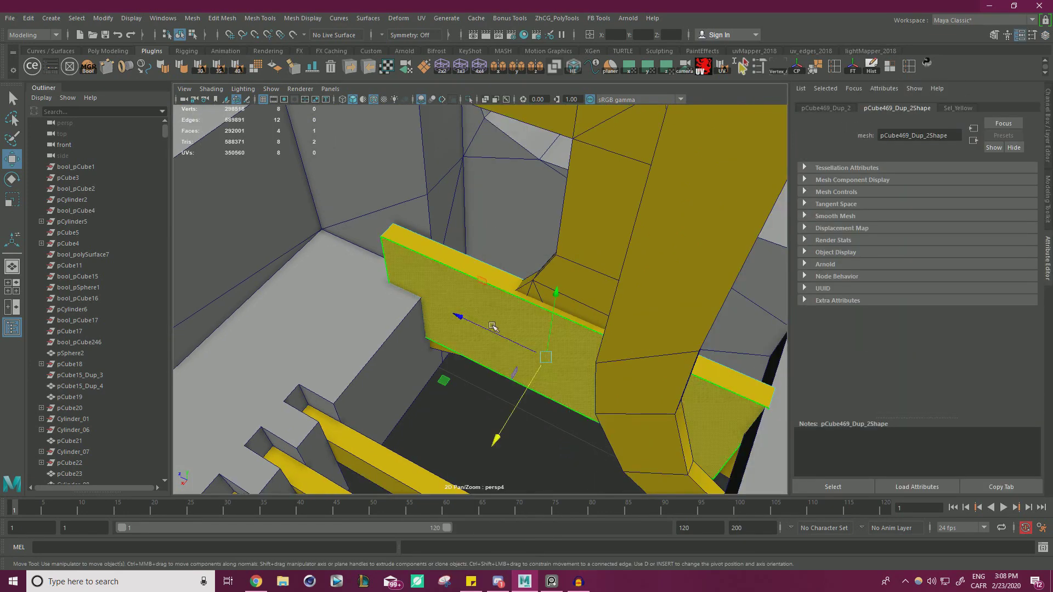
pyautogui.moveTo(515, 412); pyautogui.dragTo(476, 315)
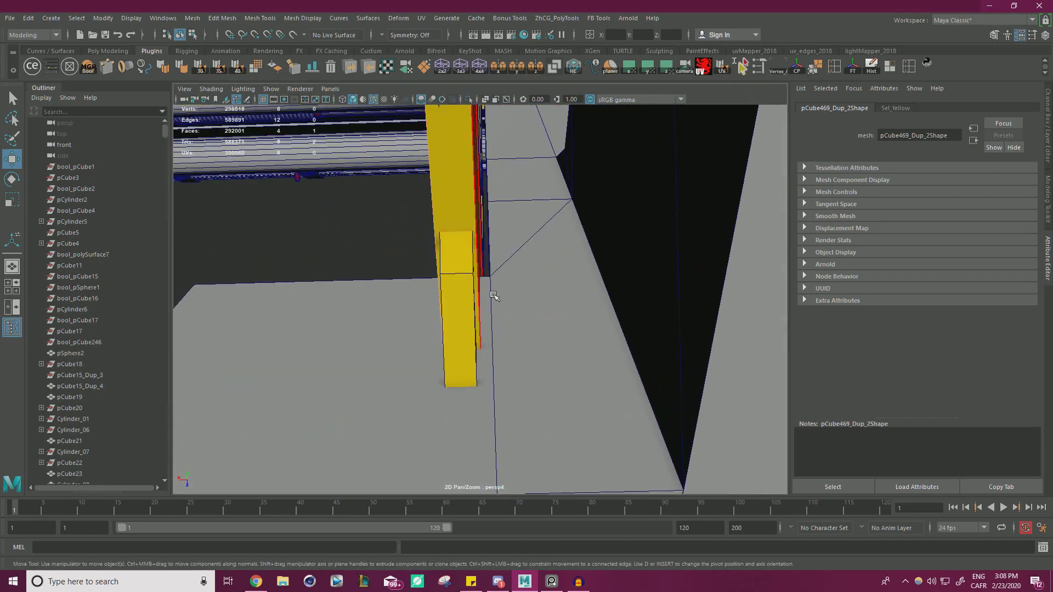
pyautogui.keyDown('alt'); pyautogui.moveTo(540, 318); pyautogui.dragTo(446, 229); pyautogui.keyUp('alt')
pyautogui.click(426, 204)
pyautogui.hotkey('ctrl', 'z')
pyautogui.moveTo(431, 197); pyautogui.dragTo(431, 198)
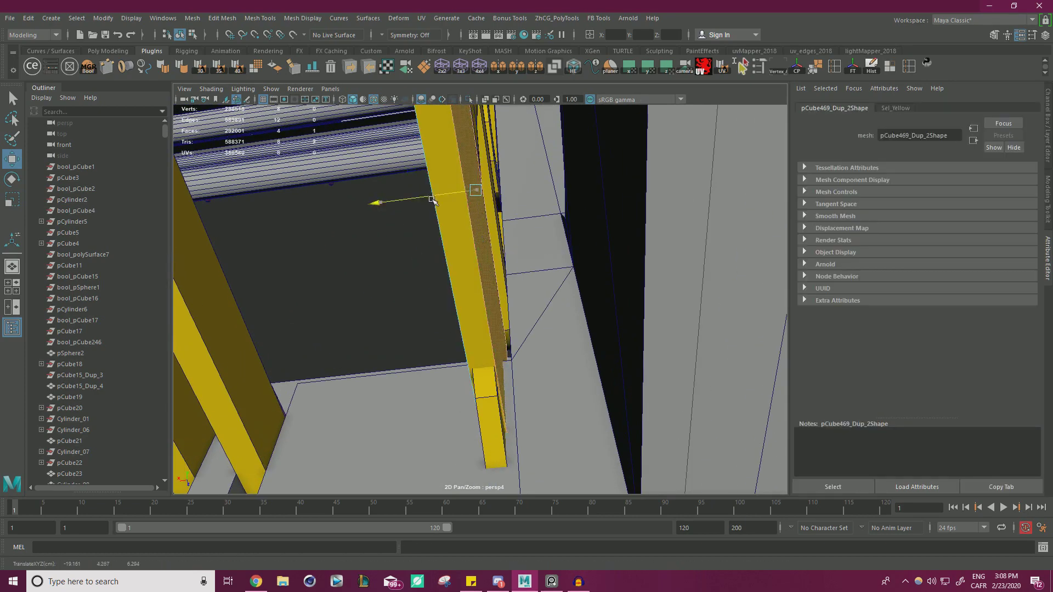
pyautogui.keyDown('alt'); pyautogui.moveTo(417, 260); pyautogui.dragTo(472, 350); pyautogui.keyUp('alt')
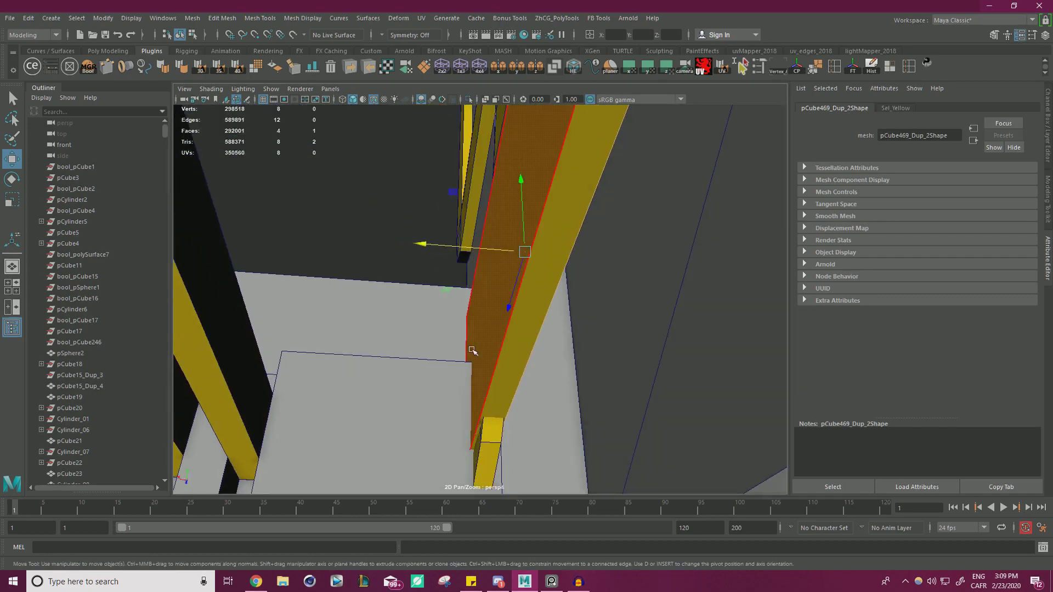
# Isolate the duplicated bar together with the typewriter frame
pyautogui.keyDown('alt'); pyautogui.moveTo(464, 282); pyautogui.dragTo(493, 309); pyautogui.keyUp('alt')
pyautogui.moveTo(479, 265); pyautogui.dragTo(534, 249, button='right')
pyautogui.click(364, 307)
pyautogui.click(458, 298)
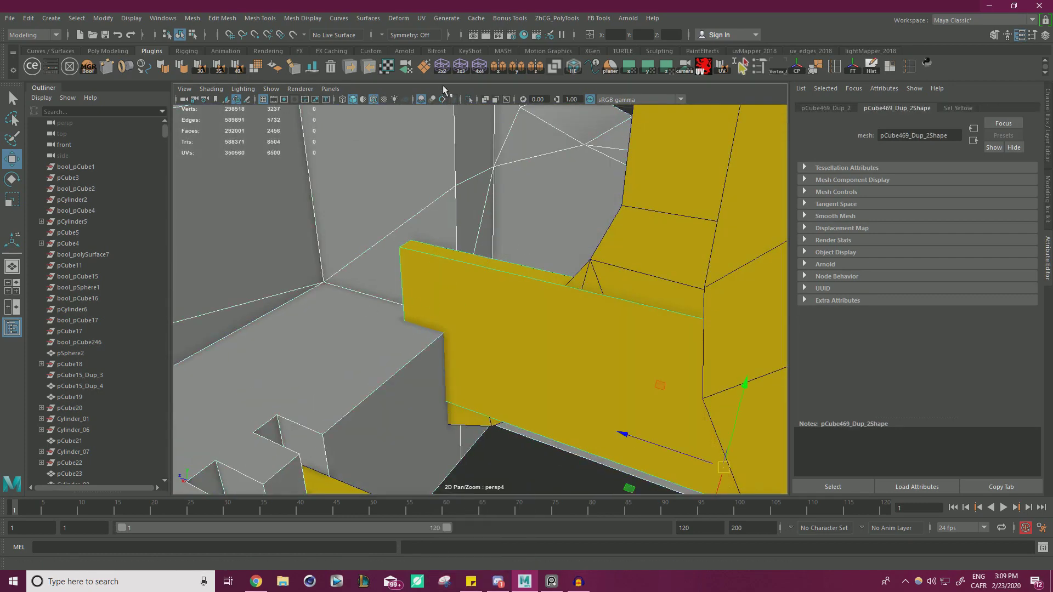
pyautogui.click(470, 100)
pyautogui.keyDown('alt'); pyautogui.moveTo(423, 199); pyautogui.dragTo(475, 300); pyautogui.keyUp('alt')
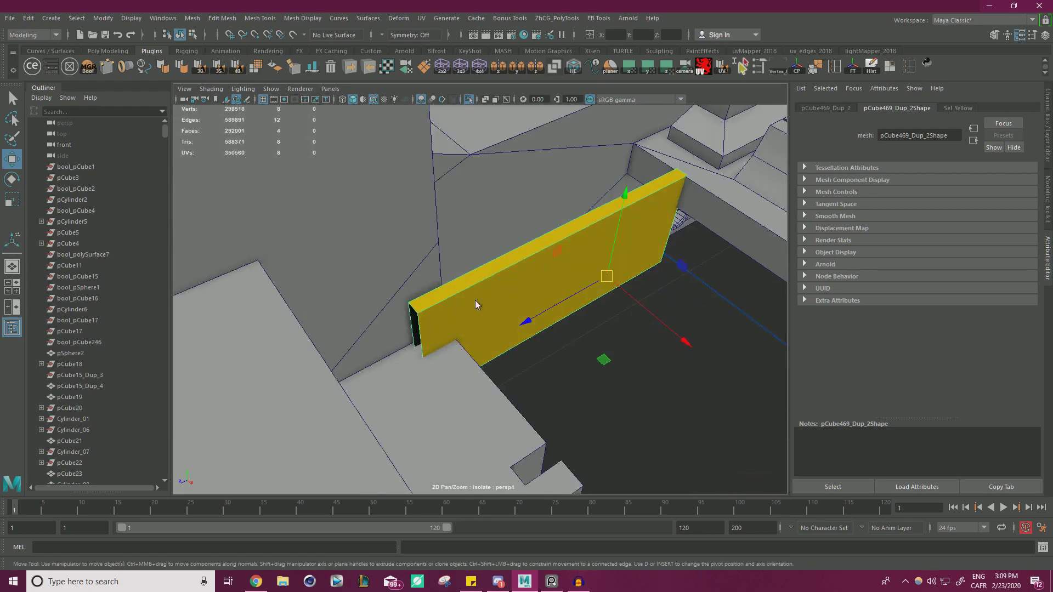
# Close both open ends of the duplicated bar with Fill Hole
pyautogui.click(420, 320)
pyautogui.keyDown('shift'); pyautogui.moveTo(633, 361); pyautogui.dragTo(630, 373, button='right'); pyautogui.keyUp('shift')
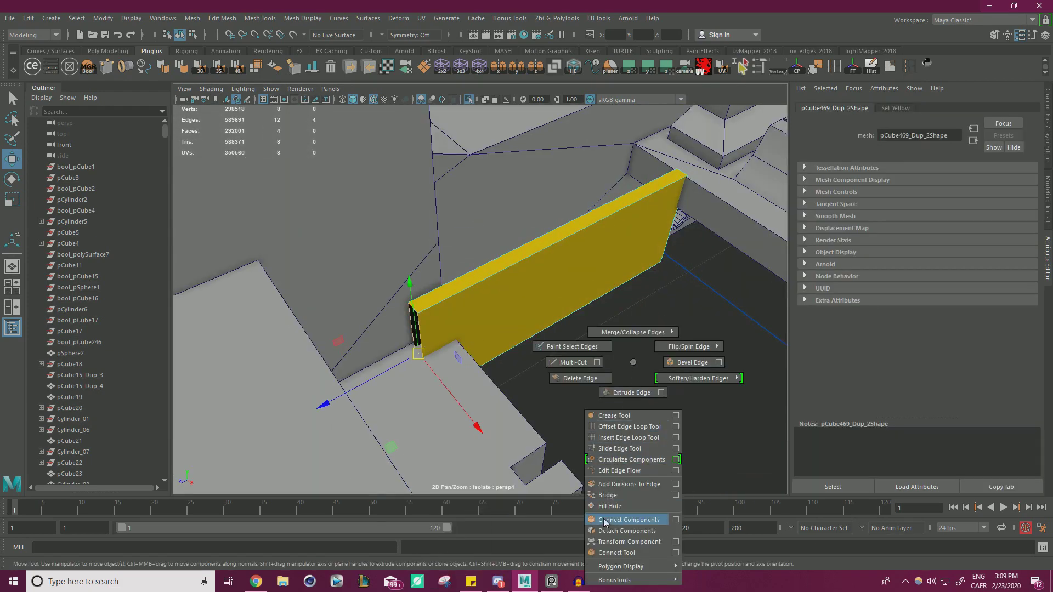
pyautogui.keyDown('shift'); pyautogui.moveTo(605, 522); pyautogui.dragTo(608, 506, button='right'); pyautogui.keyUp('shift')
pyautogui.keyDown('alt'); pyautogui.moveTo(609, 506); pyautogui.dragTo(406, 305); pyautogui.keyUp('alt')
pyautogui.keyDown('shift'); pyautogui.moveTo(406, 304); pyautogui.dragTo(405, 282, button='right'); pyautogui.keyUp('shift')
pyautogui.moveTo(433, 354)
pyautogui.keyDown('alt'); pyautogui.mouseDown()
pyautogui.moveTo(405, 362)
pyautogui.moveTo(411, 439)
pyautogui.moveTo(428, 337)
pyautogui.mouseUp(); pyautogui.keyUp('alt')
# Give the closed bar the default grey lambert material
pyautogui.moveTo(429, 336); pyautogui.dragTo(481, 252, button='right')
pyautogui.click(772, 299)
pyautogui.click(869, 198)
pyautogui.click(536, 426)
pyautogui.click(522, 301)
# Shorten the bar by moving its far end vertices inward, and clear the bar's construction history
pyautogui.moveTo(518, 265); pyautogui.dragTo(455, 252, button='right')
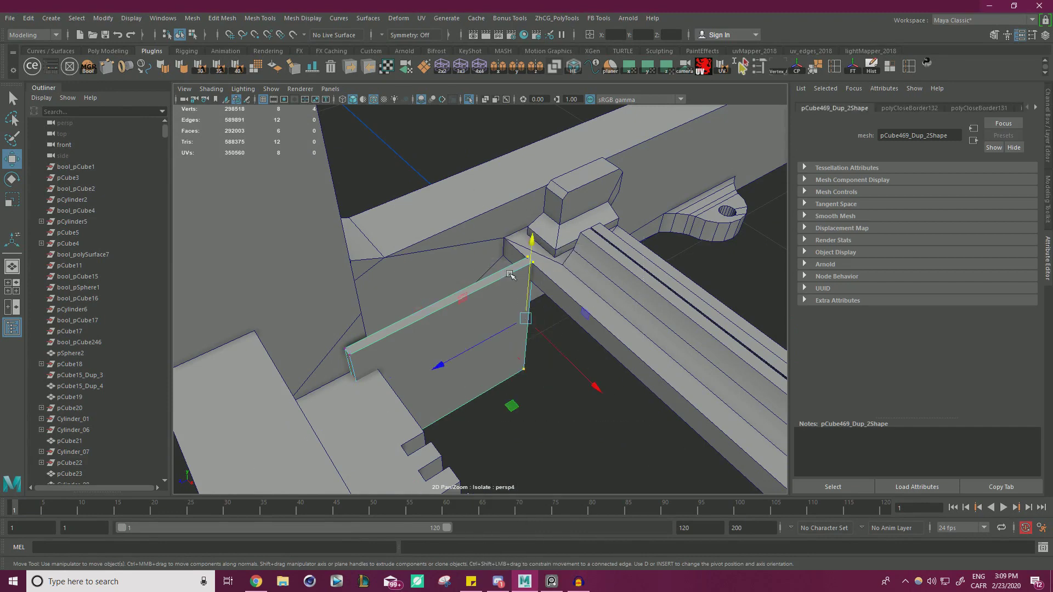
pyautogui.moveTo(478, 299); pyautogui.dragTo(532, 250, button='right')
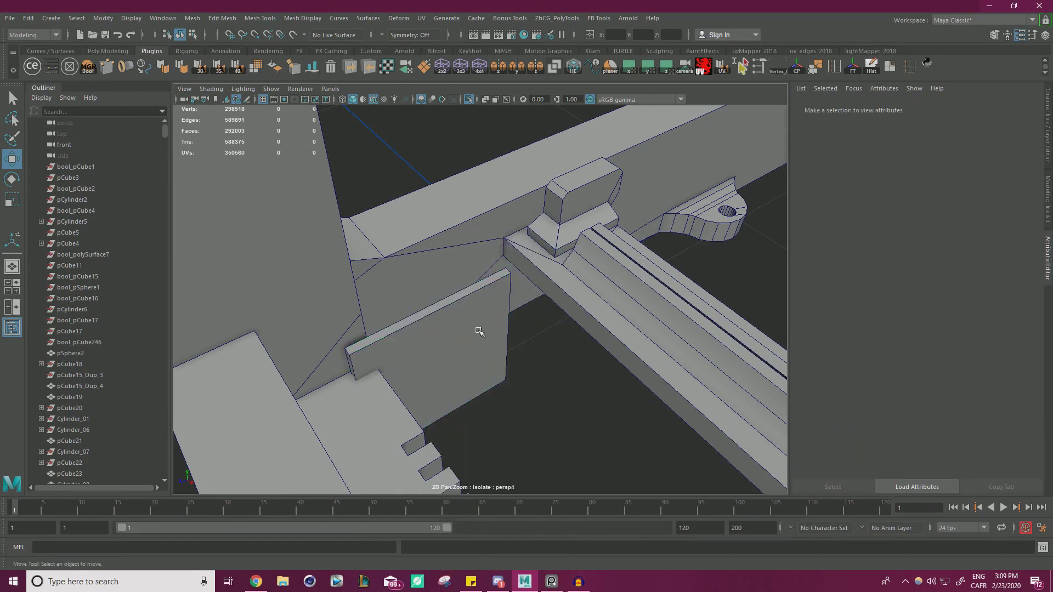
pyautogui.click(853, 71)
pyautogui.keyDown('alt'); pyautogui.moveTo(702, 175); pyautogui.dragTo(590, 210); pyautogui.keyUp('alt')
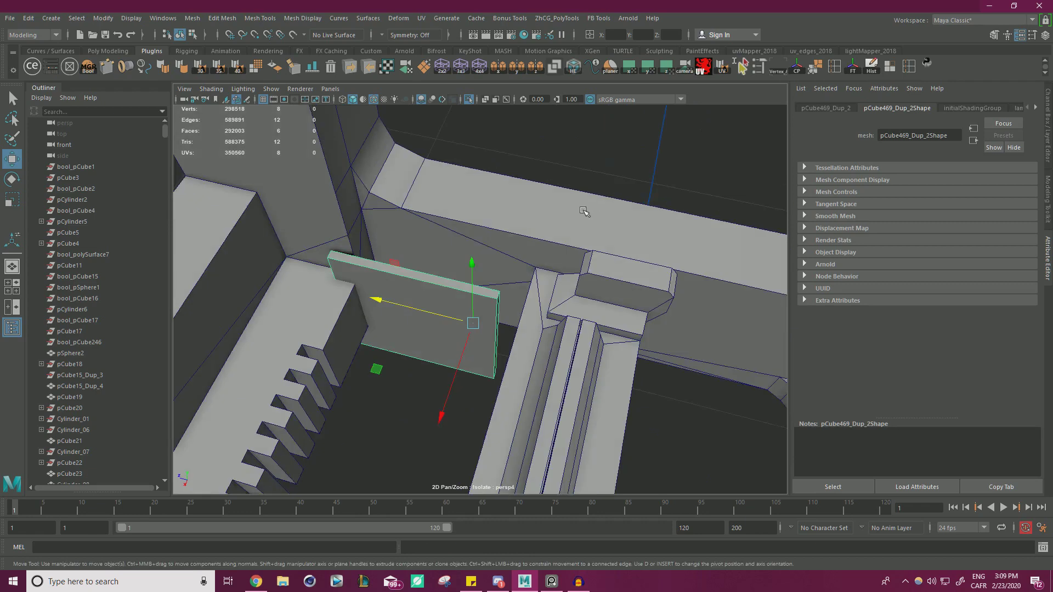
# Subtract the bar from the frame with a Difference operation in DcBoolManager, deleting the history and base objects
pyautogui.scroll(2, 509, 341)
pyautogui.keyDown('alt'); pyautogui.moveTo(488, 351); pyautogui.dragTo(598, 297, button='middle'); pyautogui.keyUp('alt')
pyautogui.click(441, 381)
pyautogui.click(388, 261)
pyautogui.keyDown('shift'); pyautogui.click(481, 236); pyautogui.keyUp('shift')
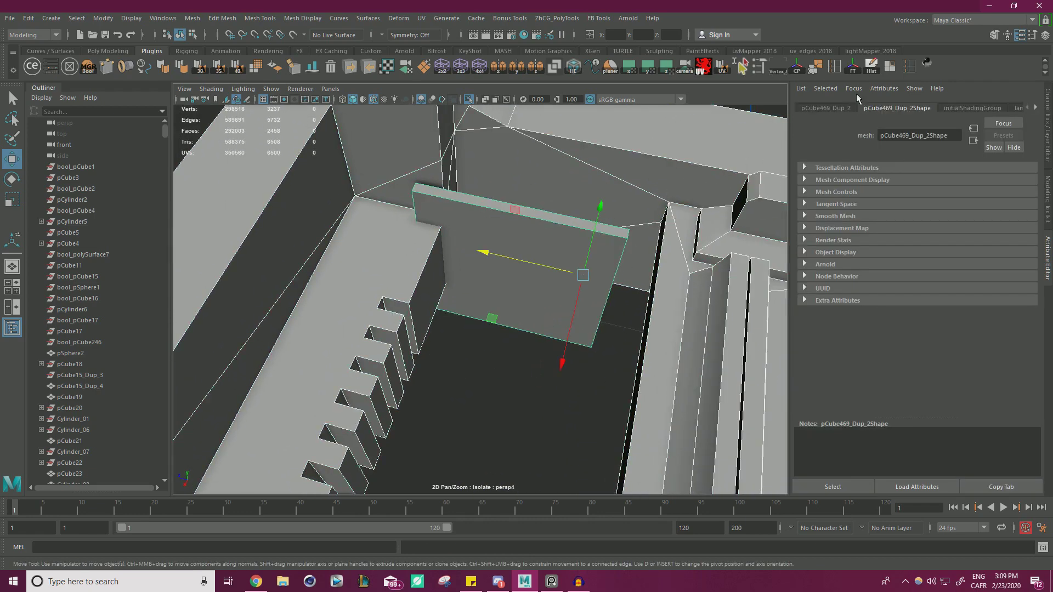
pyautogui.click(461, 351)
pyautogui.click(423, 297)
pyautogui.keyDown('shift'); pyautogui.click(507, 249); pyautogui.keyUp('shift')
pyautogui.click(88, 69)
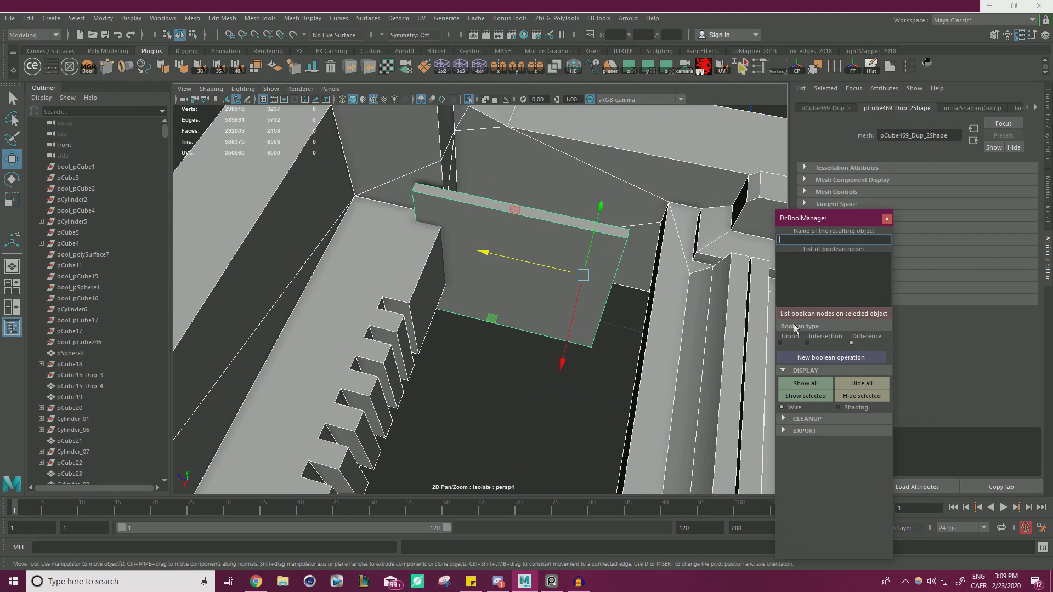
pyautogui.click(823, 358)
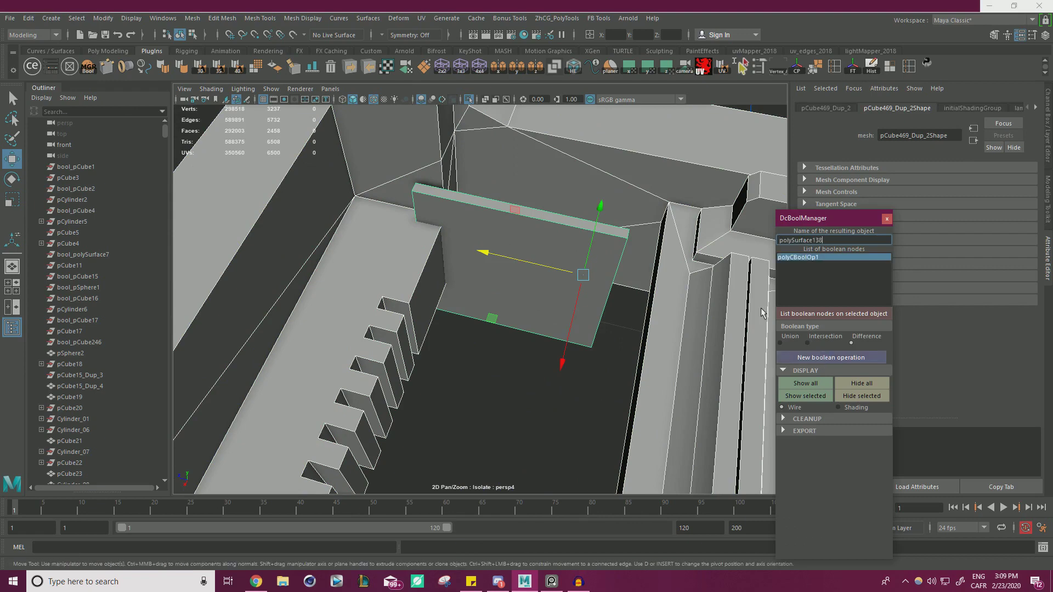
pyautogui.click(783, 419)
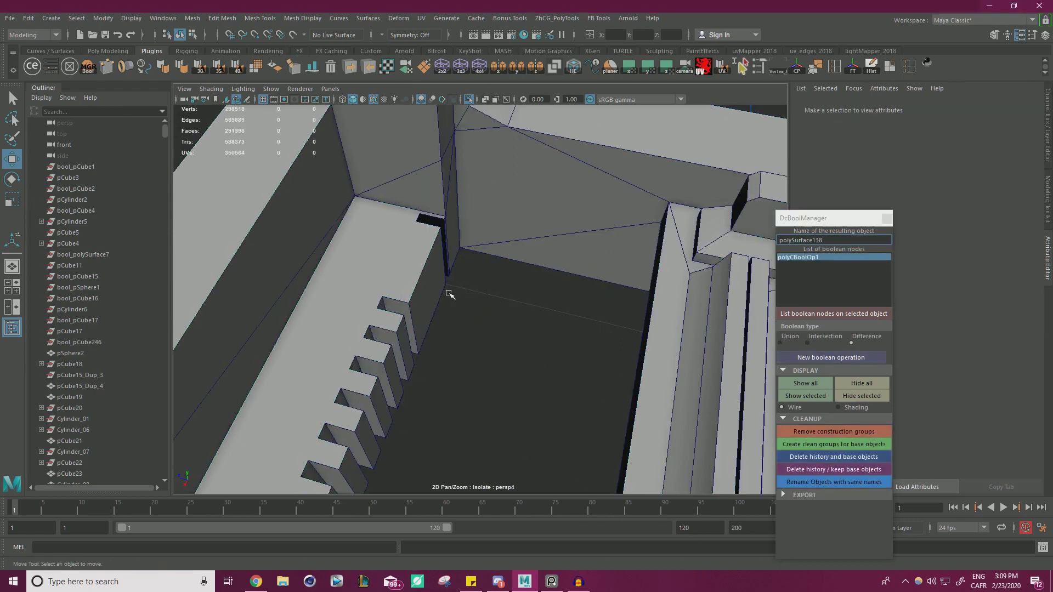
# Select the open edges along the upper rim of the new slot in the frame
pyautogui.keyDown('alt'); pyautogui.moveTo(449, 294); pyautogui.dragTo(604, 376); pyautogui.keyUp('alt')
pyautogui.scroll(3, 491, 326)
pyautogui.click(464, 229)
pyautogui.moveTo(464, 229); pyautogui.dragTo(467, 179, button='right')
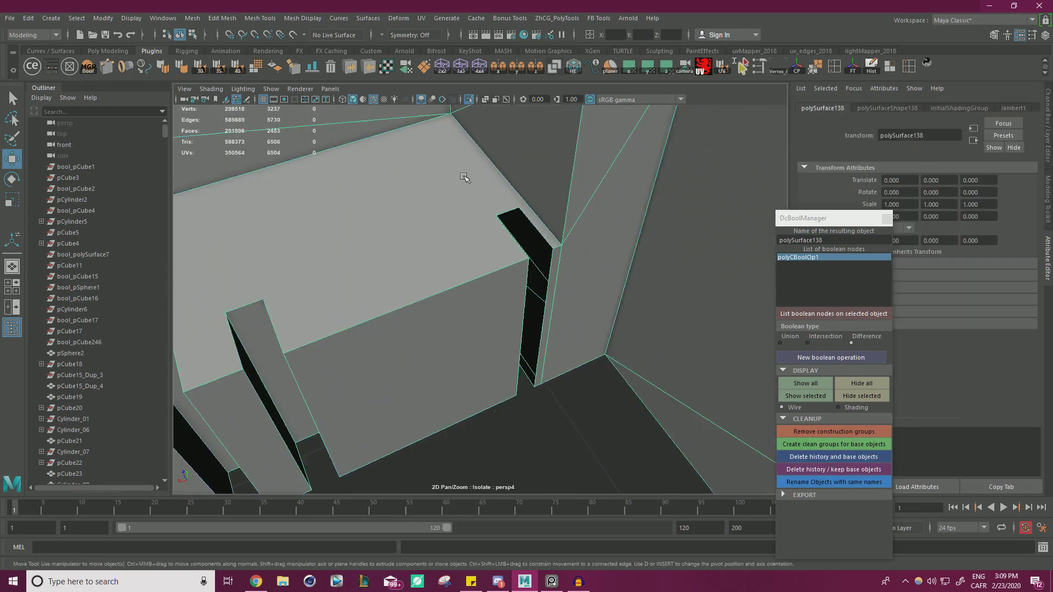
pyautogui.keyDown('alt'); pyautogui.moveTo(439, 242); pyautogui.dragTo(494, 298); pyautogui.keyUp('alt')
pyautogui.scroll(3, 495, 297)
pyautogui.keyDown('alt'); pyautogui.moveTo(505, 320); pyautogui.dragTo(495, 180); pyautogui.keyUp('alt')
pyautogui.doubleClick(492, 250)
pyautogui.click(524, 156)
pyautogui.click(558, 119)
pyautogui.keyDown('shift'); pyautogui.click(572, 149); pyautogui.keyUp('shift')
pyautogui.keyDown('shift'); pyautogui.moveTo(547, 143); pyautogui.dragTo(525, 310); pyautogui.keyUp('shift')
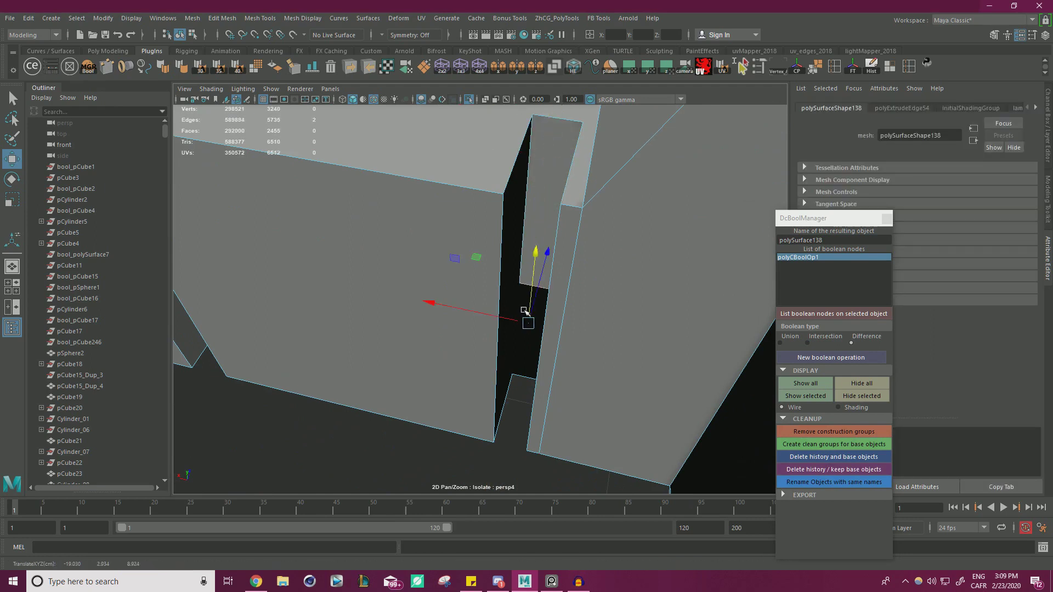
pyautogui.keyDown('alt'); pyautogui.moveTo(536, 251); pyautogui.dragTo(552, 247); pyautogui.keyUp('alt')
pyautogui.hotkey('ctrl', 'z')
pyautogui.hotkey('ctrl', 'z')
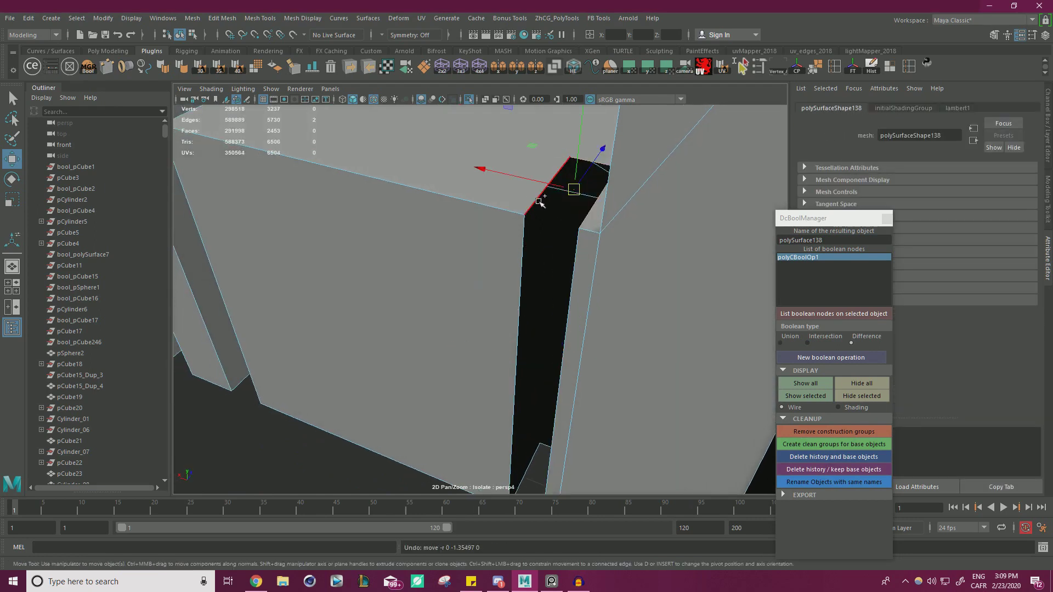
# Extrude the slot's open rim edges down to its lower vertices to form the missing walls, and merge the overlapping vertices
pyautogui.keyDown('shift'); pyautogui.moveTo(579, 145); pyautogui.dragTo(487, 458); pyautogui.keyUp('shift')
pyautogui.press('v')
pyautogui.moveTo(428, 250); pyautogui.dragTo(376, 244, button='right')
pyautogui.keyDown('alt'); pyautogui.moveTo(394, 252); pyautogui.dragTo(497, 281); pyautogui.keyUp('alt')
pyautogui.keyDown('alt'); pyautogui.moveTo(497, 281); pyautogui.dragTo(272, 425, button='right'); pyautogui.keyUp('alt')
pyautogui.moveTo(273, 426); pyautogui.dragTo(575, 110)
pyautogui.keyDown('shift'); pyautogui.moveTo(499, 214); pyautogui.dragTo(555, 177, button='right'); pyautogui.keyUp('shift')
pyautogui.keyDown('alt'); pyautogui.moveTo(555, 177); pyautogui.dragTo(517, 265); pyautogui.keyUp('alt')
pyautogui.moveTo(446, 234); pyautogui.dragTo(500, 185, button='right')
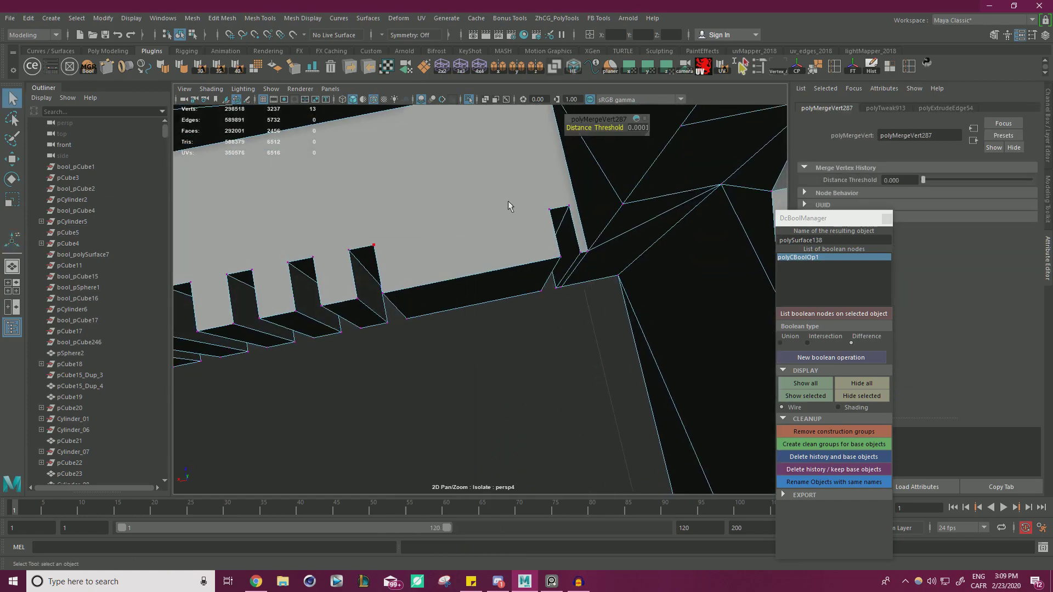
# Deselect the frame and leave isolation to show the whole model around the new slot
pyautogui.press('q')
pyautogui.click(402, 133)
pyautogui.click(470, 98)
pyautogui.keyDown('alt'); pyautogui.moveTo(470, 153); pyautogui.dragTo(520, 281); pyautogui.keyUp('alt')
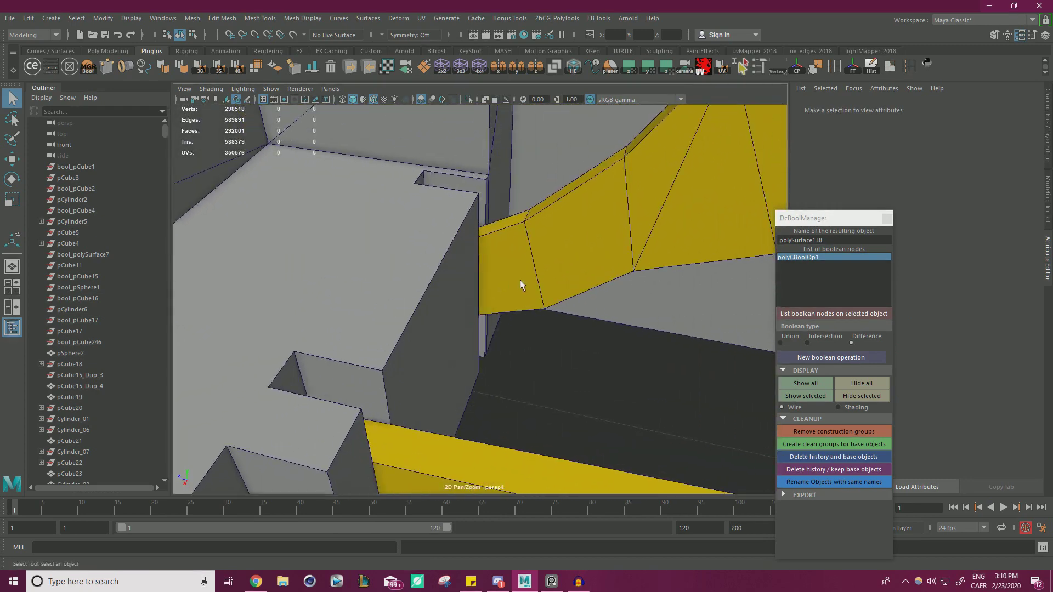
# Switch to wireframe display and reposition the upper and lower end vertices of the curved lever at the new slot
pyautogui.press('4')
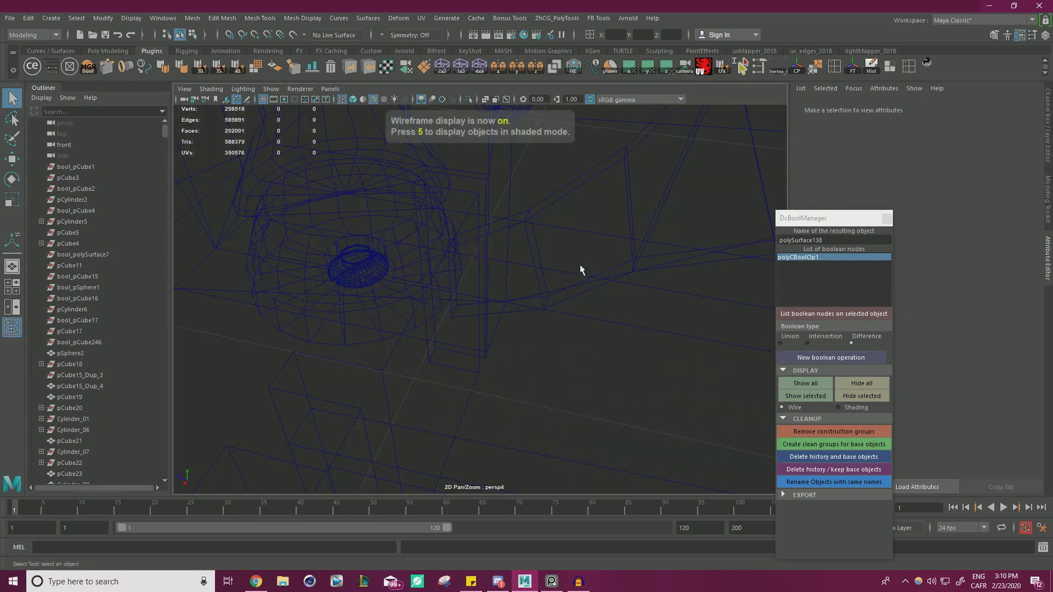
pyautogui.click(587, 294)
pyautogui.press('w')
pyautogui.moveTo(587, 295); pyautogui.dragTo(532, 274, button='right')
pyautogui.moveTo(413, 270); pyautogui.dragTo(454, 167)
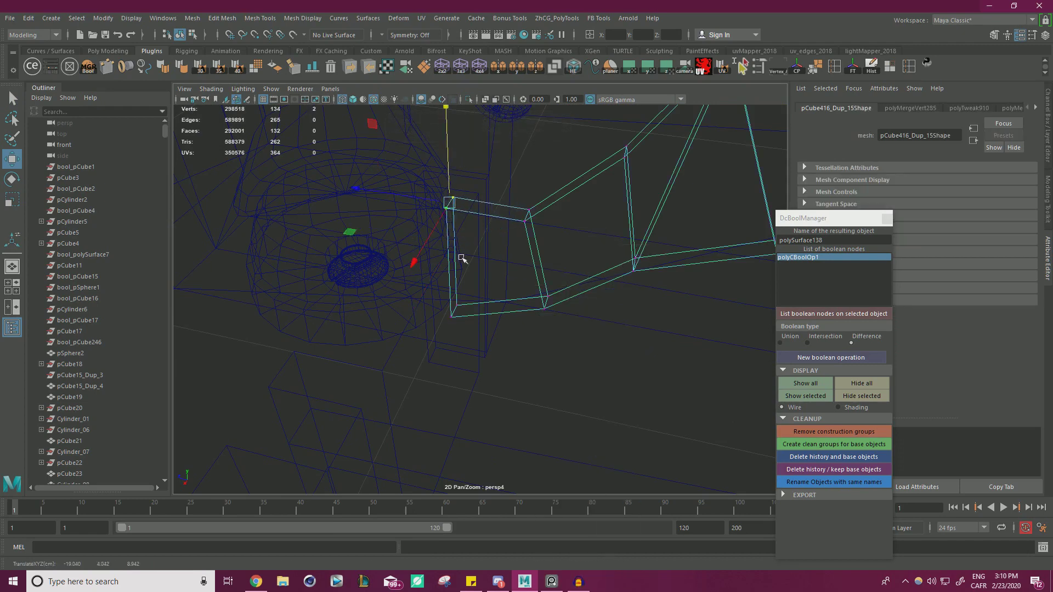
pyautogui.moveTo(473, 329); pyautogui.dragTo(446, 296)
pyautogui.moveTo(579, 346); pyautogui.dragTo(597, 265)
pyautogui.click(496, 246)
pyautogui.moveTo(497, 224)
pyautogui.mouseDown()
pyautogui.moveTo(499, 206)
pyautogui.moveTo(466, 232)
pyautogui.moveTo(420, 232)
pyautogui.moveTo(436, 251)
pyautogui.mouseUp()
# Scale the curved lever's end vertices flat so its tip is straight
pyautogui.press('5')
pyautogui.keyDown('alt'); pyautogui.moveTo(436, 251); pyautogui.dragTo(510, 263, button='right'); pyautogui.keyUp('alt')
pyautogui.keyDown('alt'); pyautogui.moveTo(510, 263); pyautogui.dragTo(416, 258, button='middle'); pyautogui.keyUp('alt')
pyautogui.keyDown('alt'); pyautogui.moveTo(416, 257); pyautogui.dragTo(493, 302); pyautogui.keyUp('alt')
pyautogui.keyDown('alt'); pyautogui.moveTo(494, 302); pyautogui.dragTo(563, 302, button='right'); pyautogui.keyUp('alt')
pyautogui.press('4')
pyautogui.moveTo(405, 331); pyautogui.dragTo(446, 222)
pyautogui.press('r')
pyautogui.moveTo(404, 256); pyautogui.dragTo(501, 268)
# Move the lever's tip and the neighbouring lower and upper bend vertices into line, and return to shaded object mode
pyautogui.press('w')
pyautogui.press('v')
pyautogui.moveTo(418, 254); pyautogui.dragTo(590, 230)
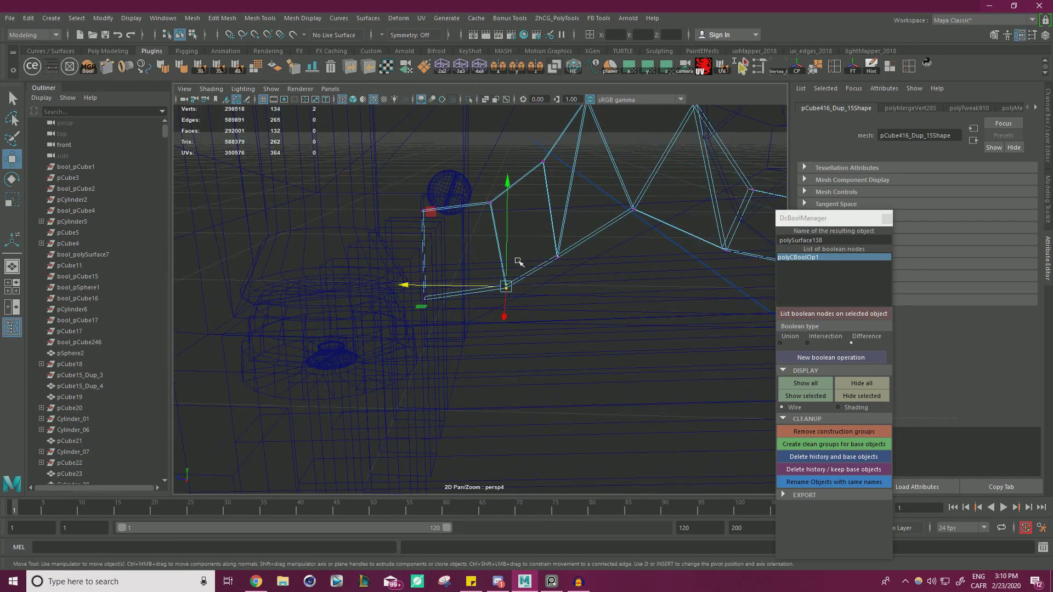
pyautogui.moveTo(430, 212); pyautogui.dragTo(426, 211)
pyautogui.click(491, 203)
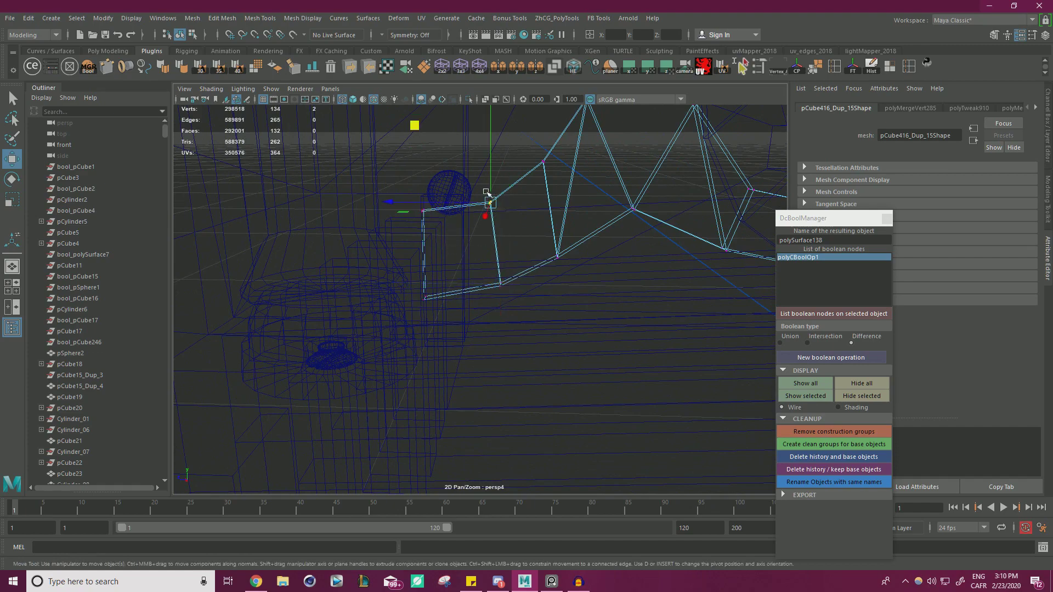
pyautogui.moveTo(416, 126); pyautogui.dragTo(320, 201)
pyautogui.press('5')
pyautogui.moveTo(299, 182); pyautogui.dragTo(346, 164, button='right')
pyautogui.click(322, 203)
# Check the whole model and inspect how the curved lever's tip sits in the new frame slot
pyautogui.keyDown('alt'); pyautogui.moveTo(247, 362); pyautogui.dragTo(328, 305); pyautogui.keyUp('alt')
pyautogui.keyDown('alt'); pyautogui.moveTo(542, 269); pyautogui.dragTo(515, 238); pyautogui.keyUp('alt')
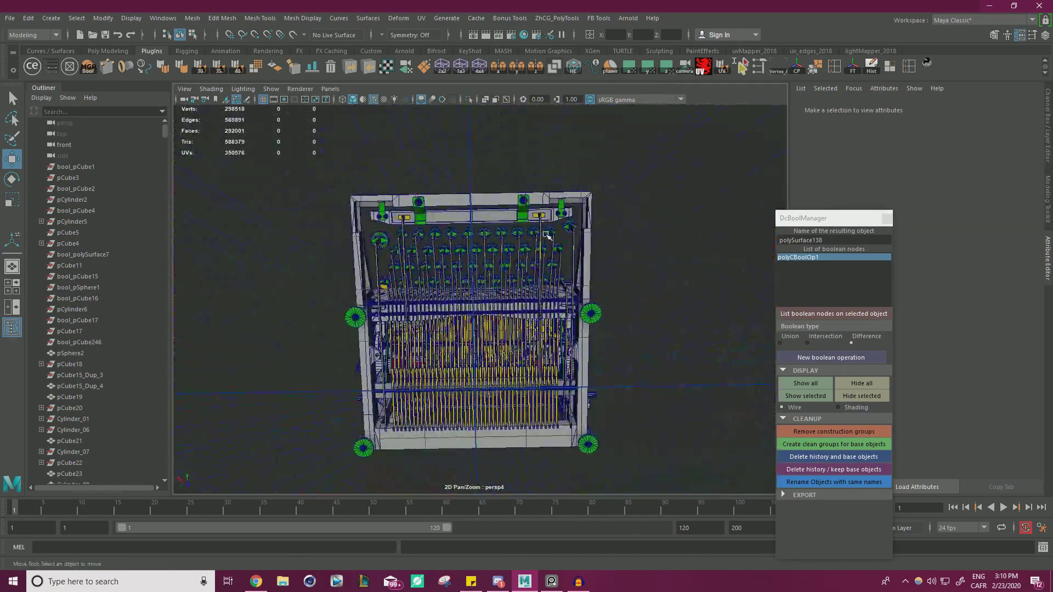
pyautogui.keyDown('alt'); pyautogui.moveTo(514, 238); pyautogui.dragTo(580, 171, button='right'); pyautogui.keyUp('alt')
pyautogui.keyDown('alt'); pyautogui.moveTo(304, 146); pyautogui.dragTo(384, 321); pyautogui.keyUp('alt')
pyautogui.keyDown('alt'); pyautogui.moveTo(631, 324); pyautogui.dragTo(701, 328, button='right'); pyautogui.keyUp('alt')
pyautogui.keyDown('alt'); pyautogui.moveTo(701, 328); pyautogui.dragTo(515, 270); pyautogui.keyUp('alt')
pyautogui.click(598, 260)
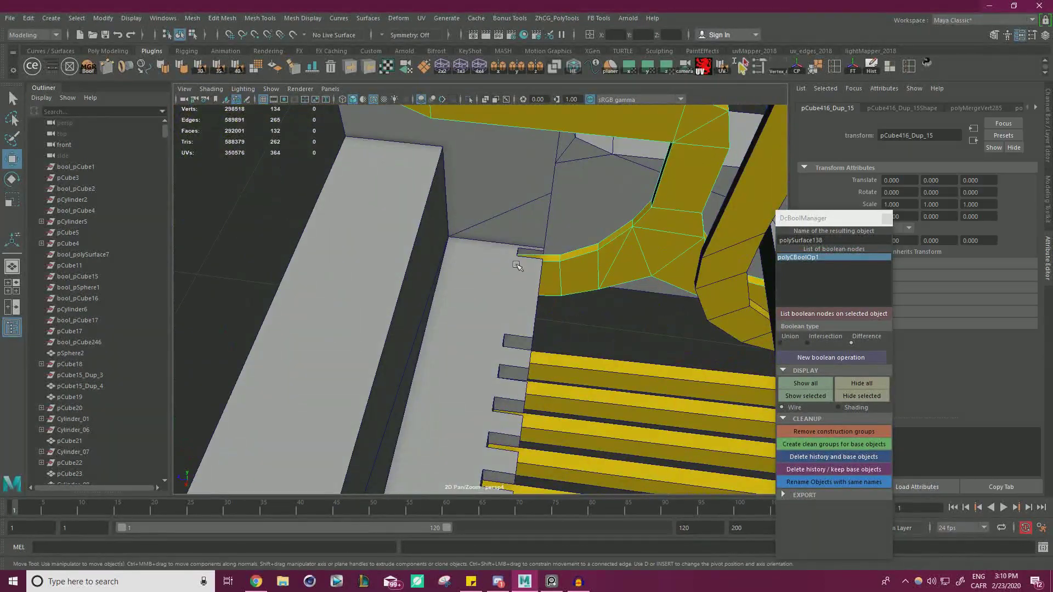
# Switch to the PureRef reference board and examine the annotated Underwood photos and the side-frame mechanism photos
pyautogui.hotkey('alt', 'Tab')
pyautogui.scroll(-3, 381, 295)
pyautogui.moveTo(301, 305); pyautogui.dragTo(621, 249, button='right')
pyautogui.scroll(-4, 518, 280)
pyautogui.moveTo(852, 193); pyautogui.dragTo(283, 263, button='middle')
pyautogui.moveTo(716, 228); pyautogui.dragTo(526, 249, button='middle')
pyautogui.scroll(3, 528, 252)
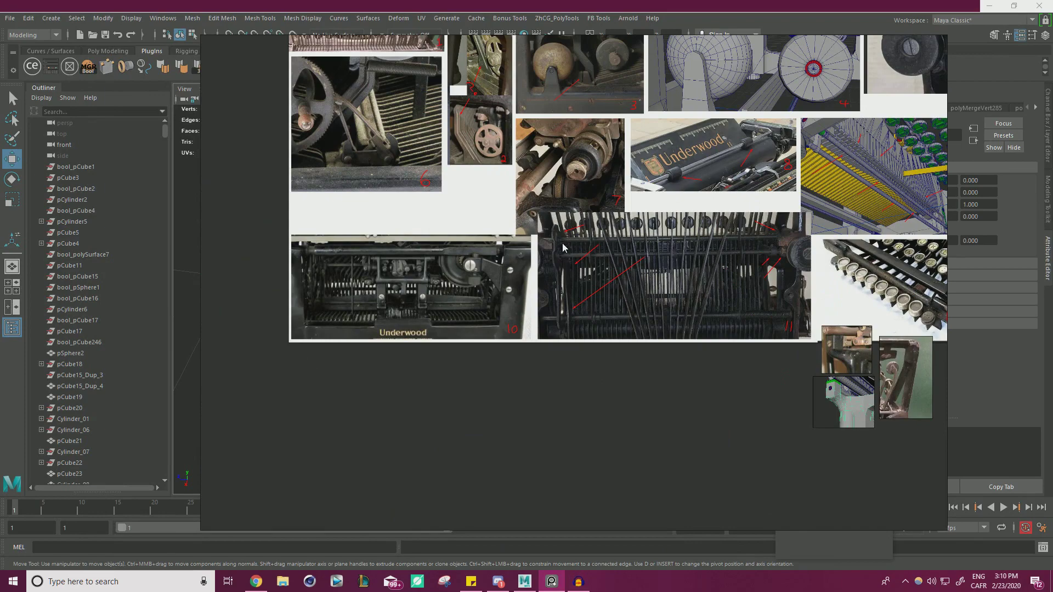
pyautogui.scroll(-3, 374, 282)
pyautogui.moveTo(371, 283); pyautogui.dragTo(937, 168, button='middle')
pyautogui.moveTo(239, 304); pyautogui.dragTo(514, 278, button='middle')
pyautogui.scroll(5, 513, 279)
pyautogui.scroll(-2, 452, 279)
pyautogui.moveTo(253, 284); pyautogui.dragTo(437, 287, button='middle')
pyautogui.scroll(3, 437, 290)
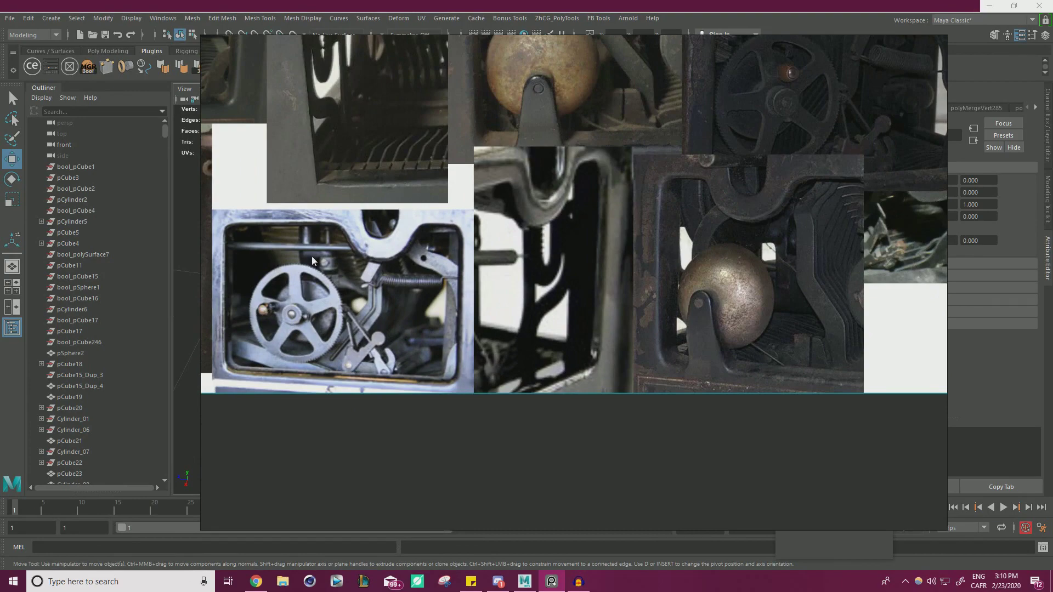
# Examine reference images 9 to 12 for the linkage bars, crossbars, key rows and rear mechanism still missing from the model
pyautogui.scroll(-5, 400, 232)
pyautogui.moveTo(928, 160); pyautogui.dragTo(340, 249, button='middle')
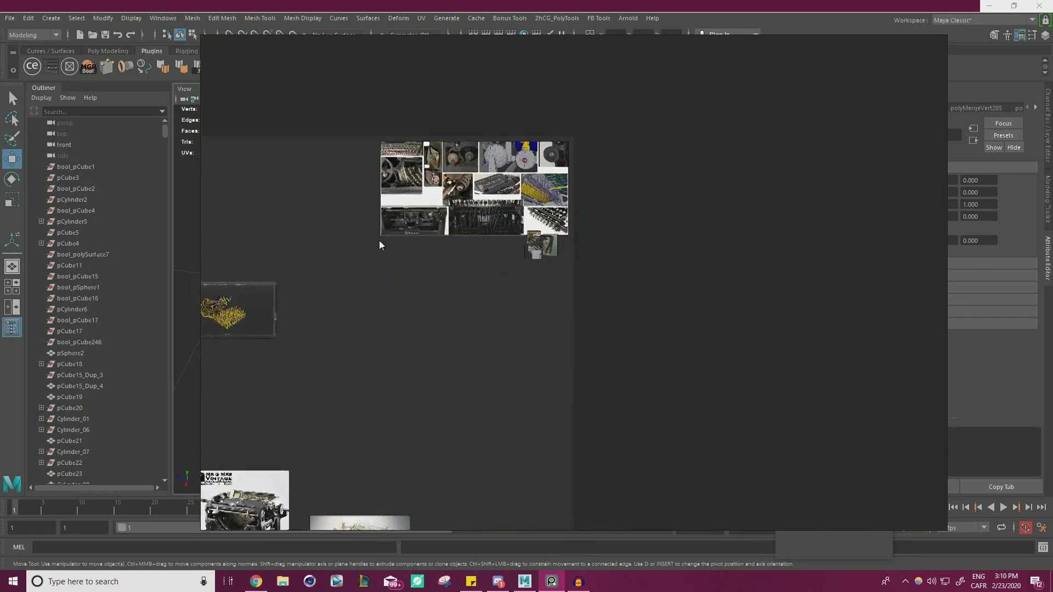
pyautogui.scroll(4, 455, 191)
pyautogui.scroll(2, 394, 205)
pyautogui.moveTo(646, 284); pyautogui.dragTo(476, 281, button='middle')
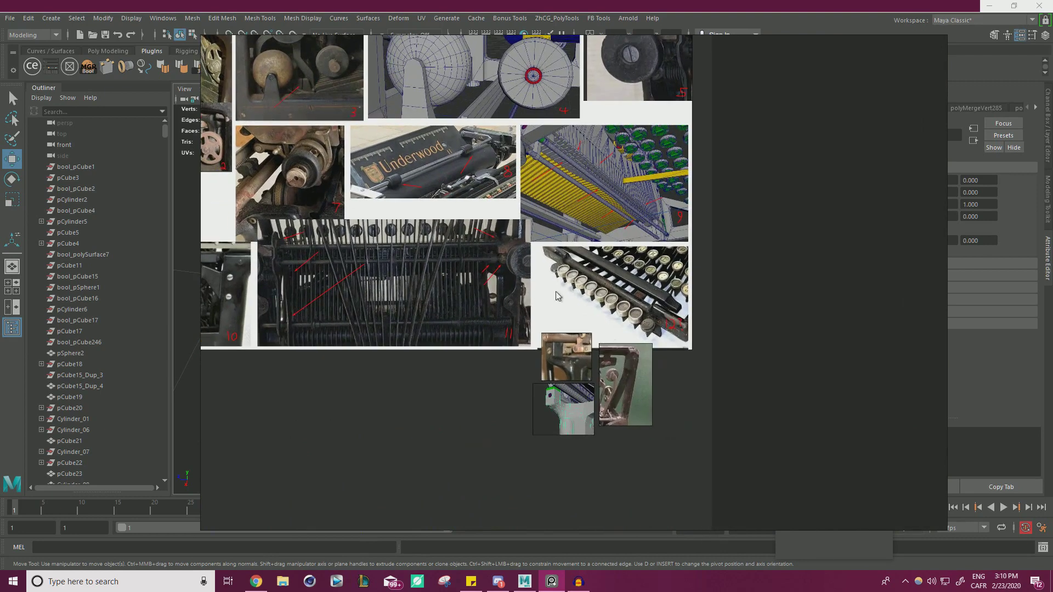
pyautogui.scroll(2, 637, 290)
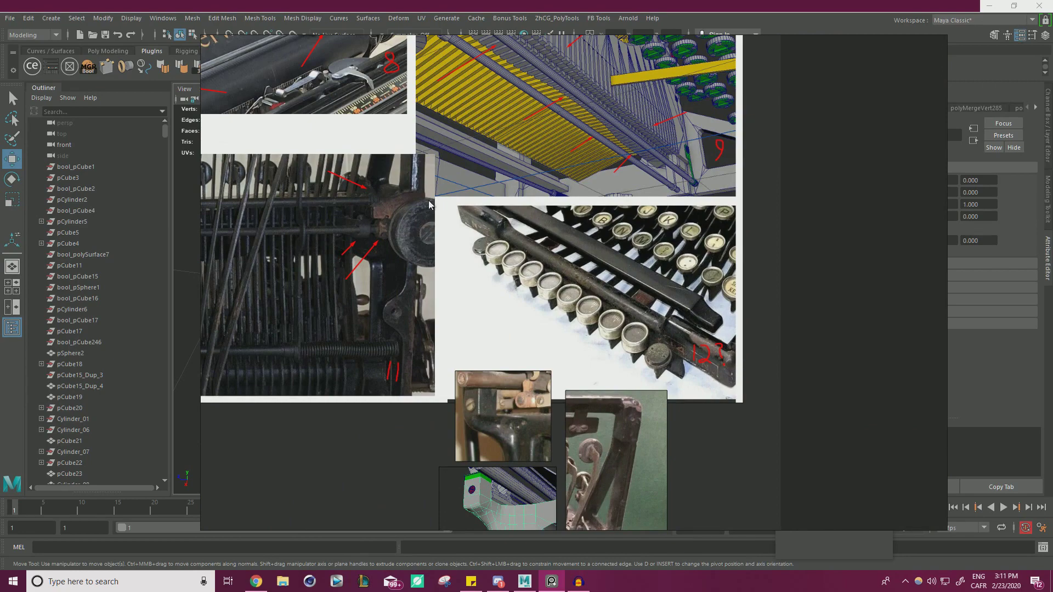
pyautogui.scroll(-1, 330, 332)
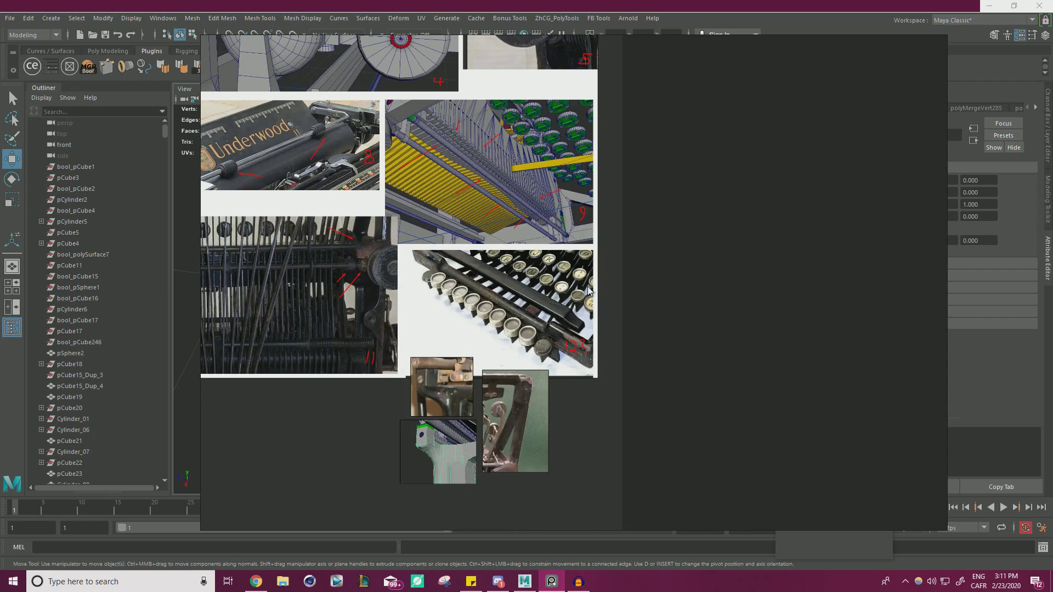
pyautogui.scroll(-2, 353, 282)
pyautogui.moveTo(353, 282); pyautogui.dragTo(671, 267, button='middle')
pyautogui.scroll(4, 417, 286)
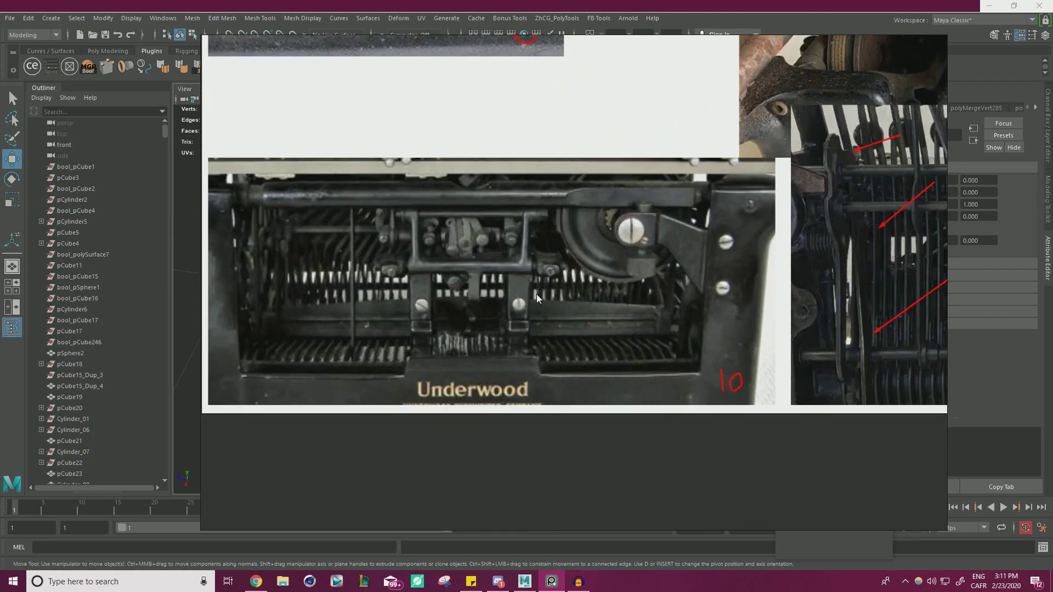
pyautogui.scroll(-6, 536, 294)
pyautogui.moveTo(593, 277); pyautogui.dragTo(531, 270, button='middle')
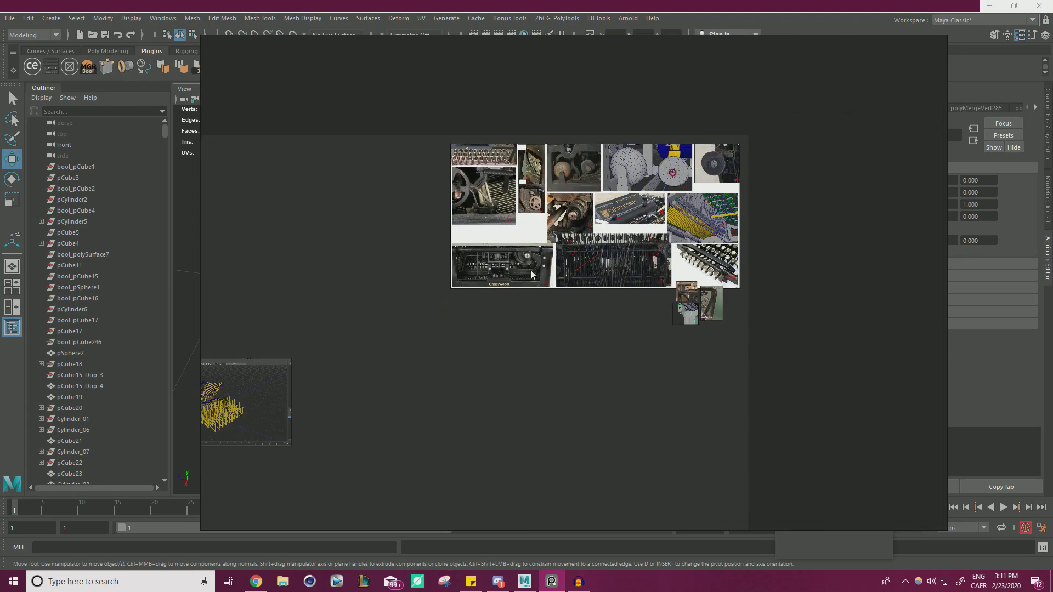
# Examine the wireframe screenshots of the typewriter model and the mechanism details in reference image 10
pyautogui.scroll(3, 571, 289)
pyautogui.moveTo(596, 298); pyautogui.dragTo(863, 263, button='middle')
pyautogui.moveTo(383, 318); pyautogui.dragTo(851, 238, button='middle')
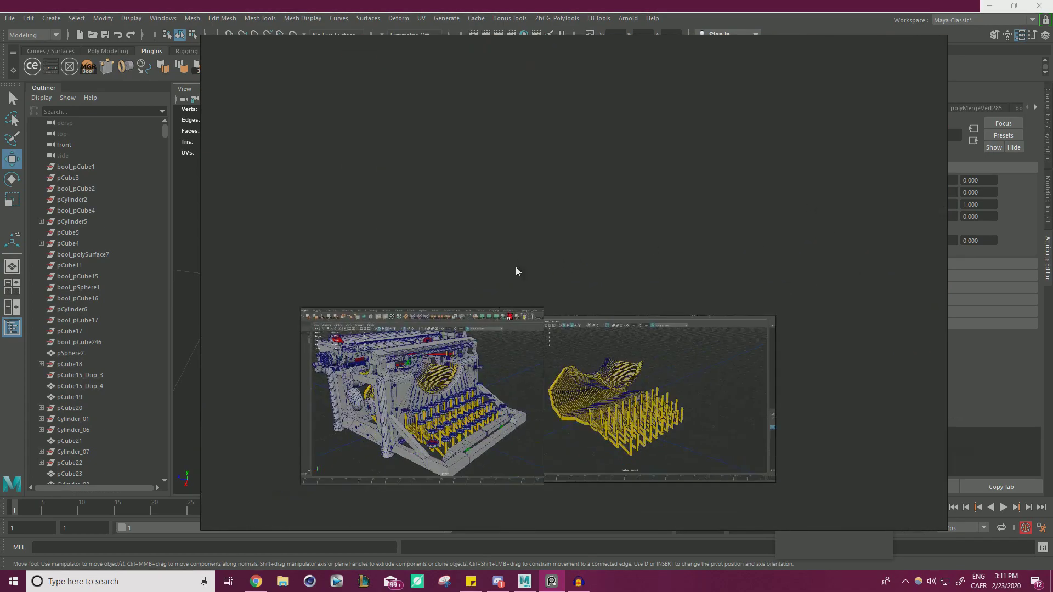
pyautogui.moveTo(516, 267); pyautogui.dragTo(907, 235, button='middle')
pyautogui.moveTo(508, 280); pyautogui.dragTo(680, 269, button='middle')
pyautogui.moveTo(822, 214); pyautogui.dragTo(466, 267, button='middle')
pyautogui.moveTo(902, 250); pyautogui.dragTo(323, 417, button='middle')
pyautogui.scroll(2, 348, 348)
pyautogui.scroll(2, 348, 349)
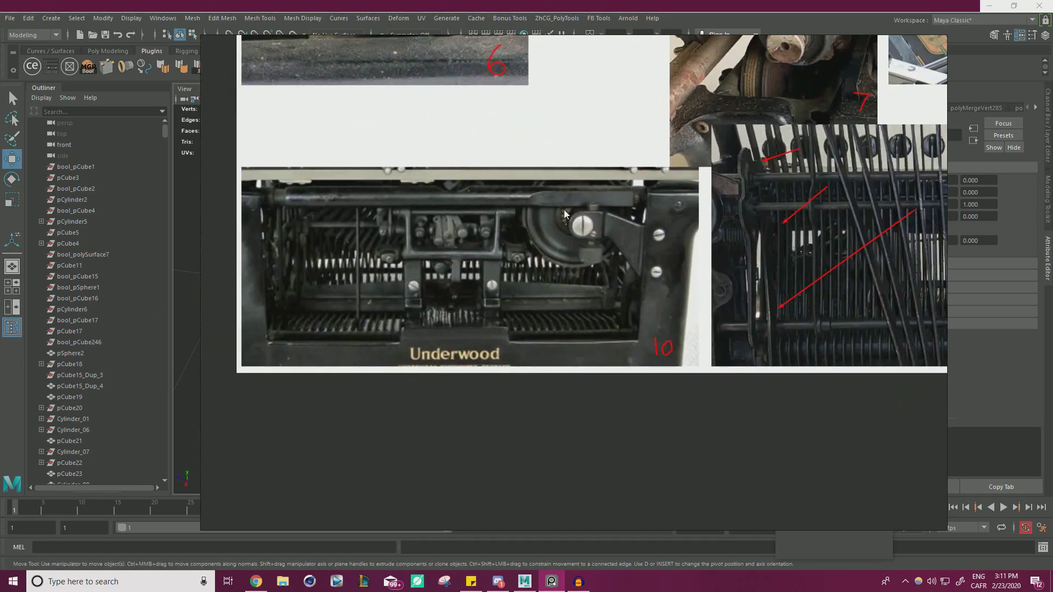
pyautogui.scroll(2, 398, 327)
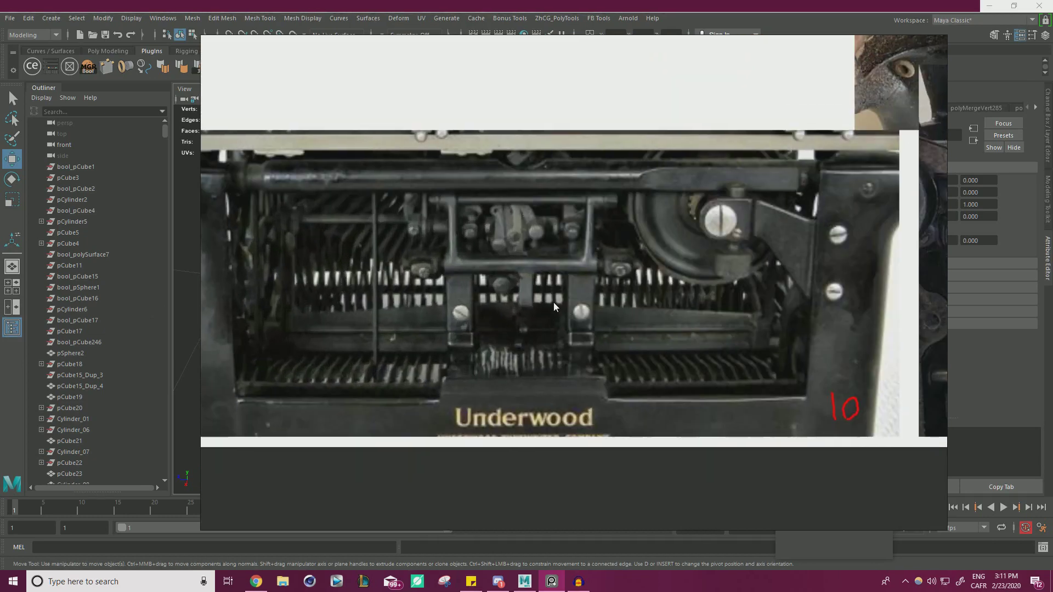
# Examine reference image 12 and the side-frame corner pictures next to the annotated collage
pyautogui.scroll(-3, 564, 310)
pyautogui.moveTo(815, 356); pyautogui.dragTo(307, 228, button='middle')
pyautogui.scroll(2, 509, 257)
pyautogui.scroll(3, 437, 206)
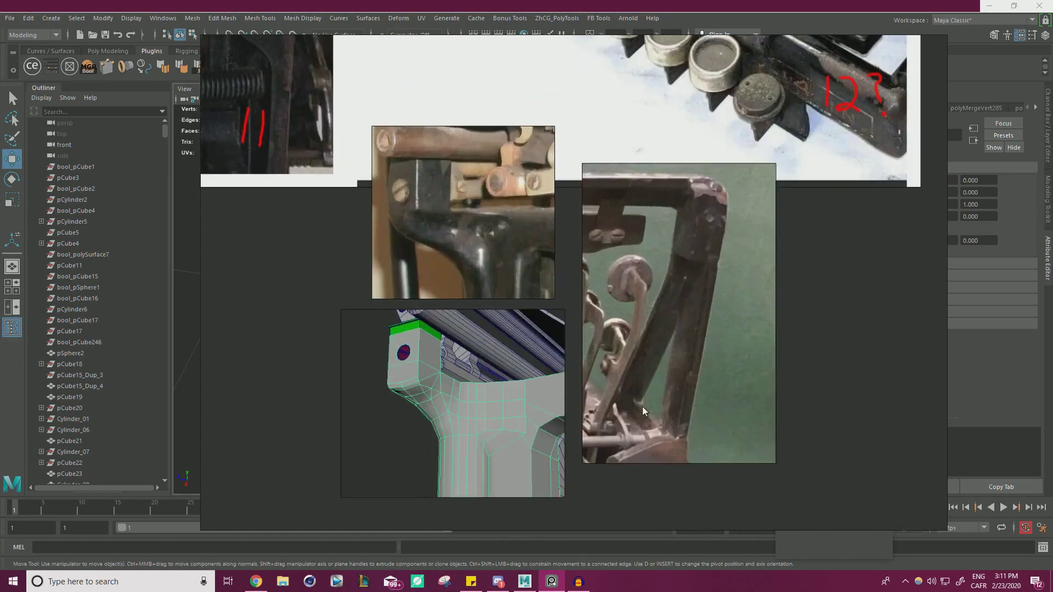
pyautogui.scroll(-3, 578, 379)
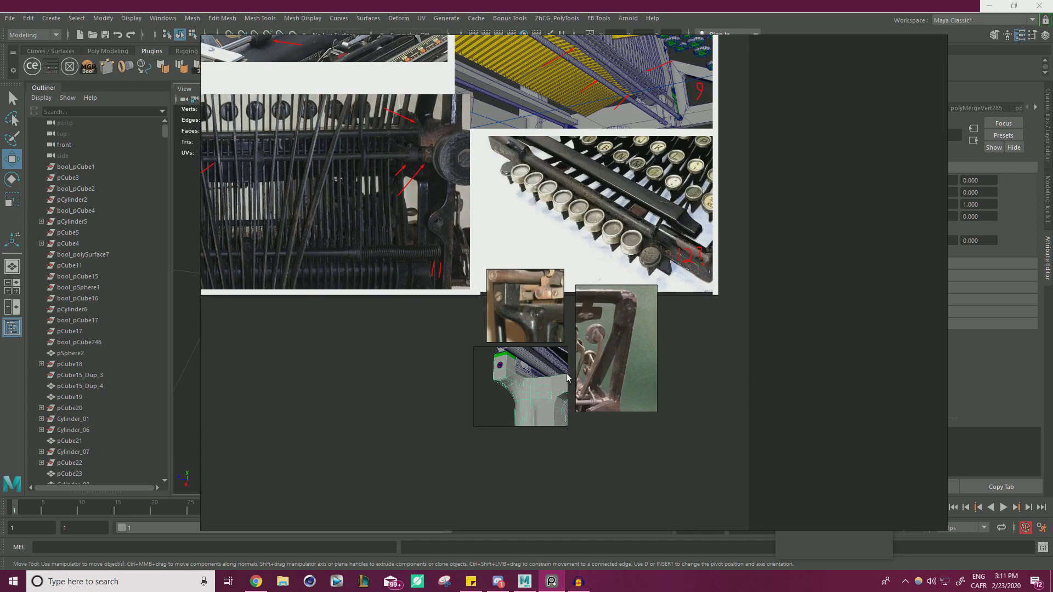
pyautogui.scroll(-4, 363, 279)
# Go back over the model screenshots and the annotated collage, comparing reference image 10 with images 11 and 12
pyautogui.moveTo(362, 280); pyautogui.dragTo(710, 270, button='middle')
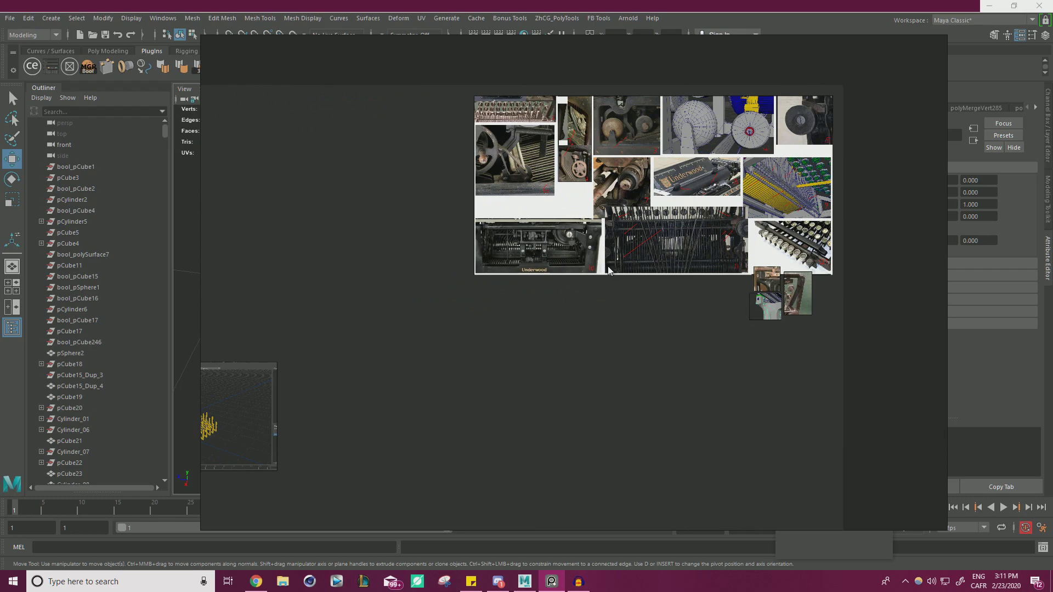
pyautogui.scroll(-3, 575, 277)
pyautogui.moveTo(545, 277); pyautogui.dragTo(824, 277, button='middle')
pyautogui.moveTo(407, 416); pyautogui.dragTo(264, 328)
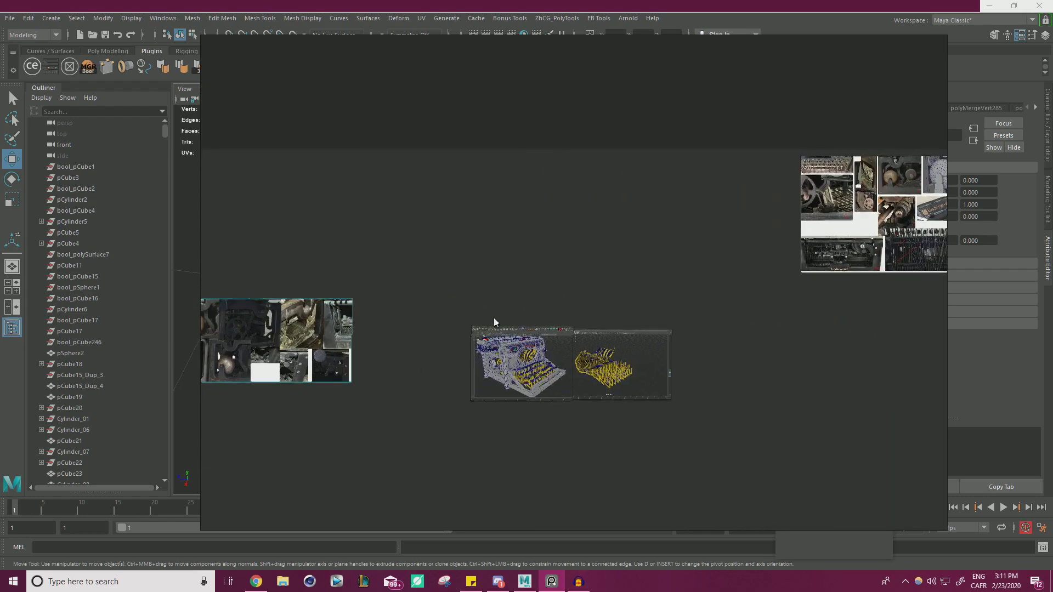
pyautogui.moveTo(494, 318); pyautogui.dragTo(218, 290, button='middle')
pyautogui.scroll(5, 610, 298)
pyautogui.moveTo(737, 269); pyautogui.dragTo(495, 337, button='middle')
pyautogui.moveTo(525, 377); pyautogui.dragTo(644, 234)
pyautogui.moveTo(446, 321); pyautogui.dragTo(591, 377, button='middle')
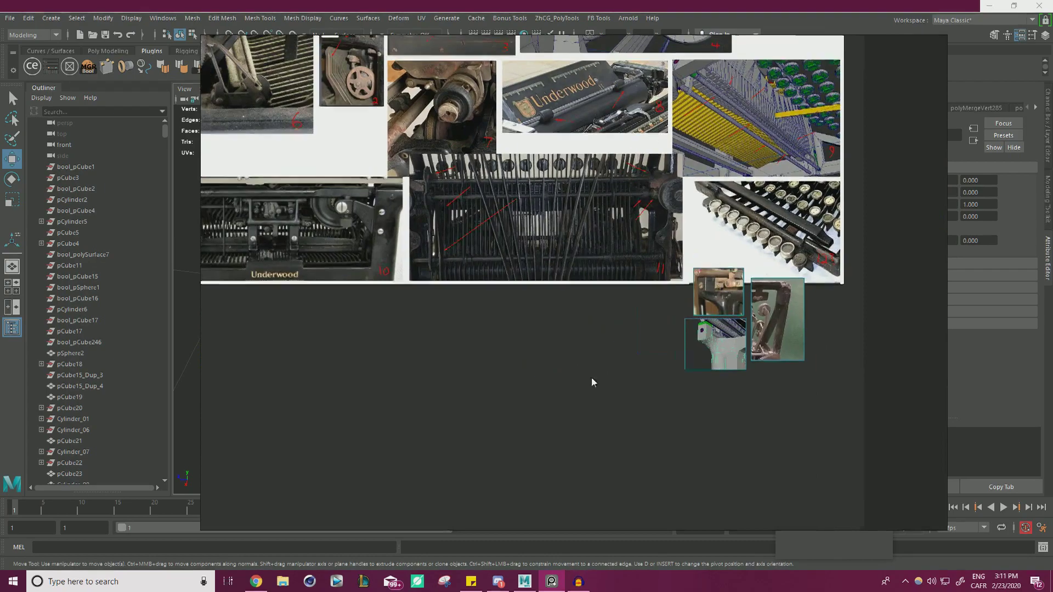
pyautogui.moveTo(363, 343); pyautogui.dragTo(645, 363, button='middle')
pyautogui.scroll(3, 499, 299)
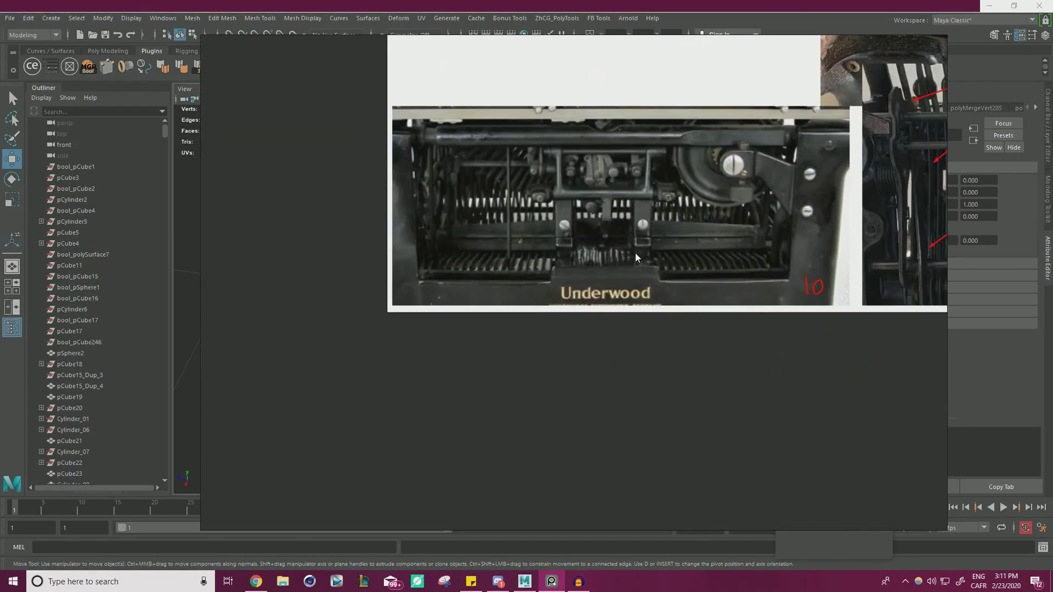
pyautogui.scroll(-2, 648, 237)
pyautogui.moveTo(839, 242); pyautogui.dragTo(216, 305, button='middle')
pyautogui.scroll(3, 620, 263)
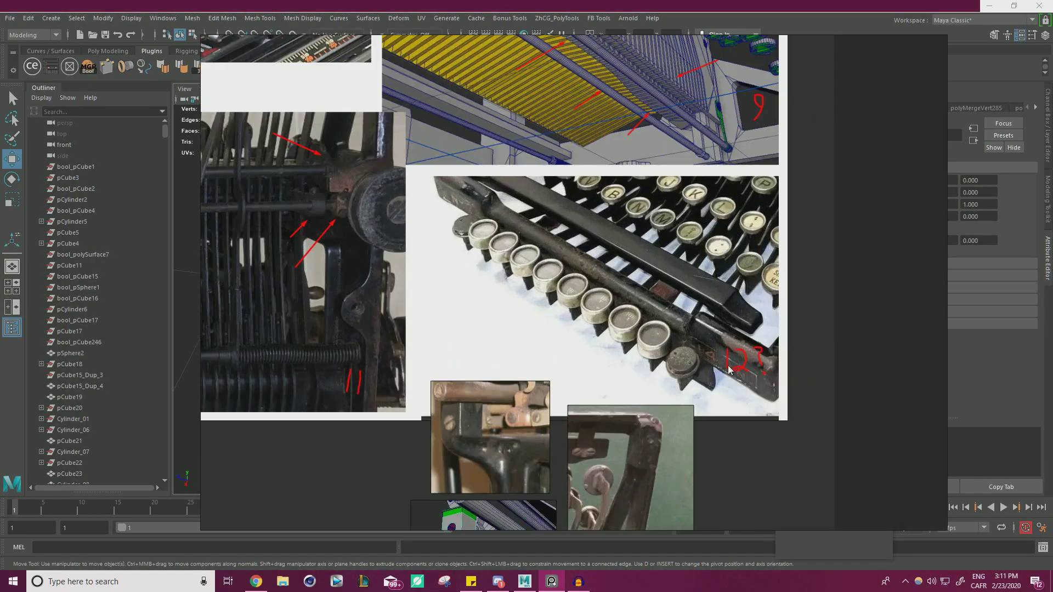
# Look through the full typewriter photo board, focusing on the Underwood underside and front-view photos
pyautogui.scroll(-6, 599, 356)
pyautogui.moveTo(296, 357); pyautogui.dragTo(626, 148, button='middle')
pyautogui.scroll(-3, 627, 148)
pyautogui.moveTo(427, 374); pyautogui.dragTo(678, 145, button='middle')
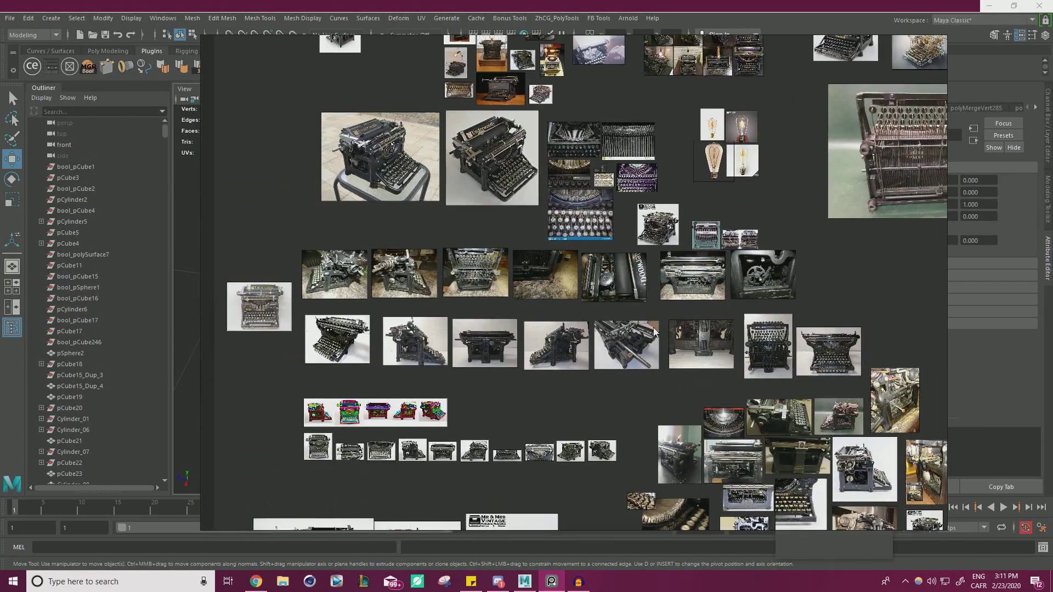
pyautogui.moveTo(637, 327); pyautogui.dragTo(525, 267, button='middle')
pyautogui.doubleClick(619, 282)
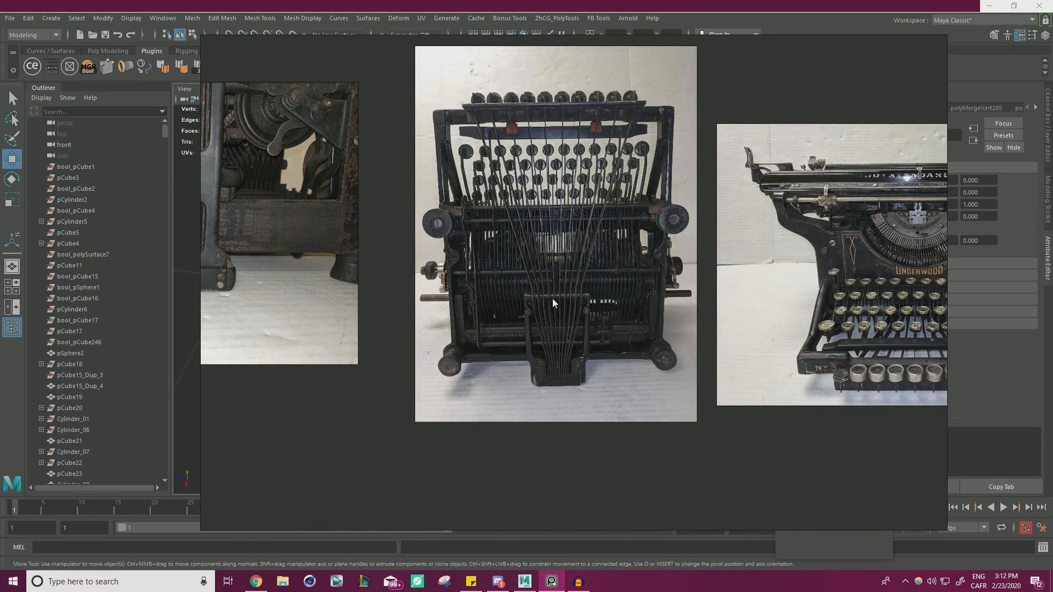
pyautogui.moveTo(567, 337); pyautogui.dragTo(338, 326, button='middle')
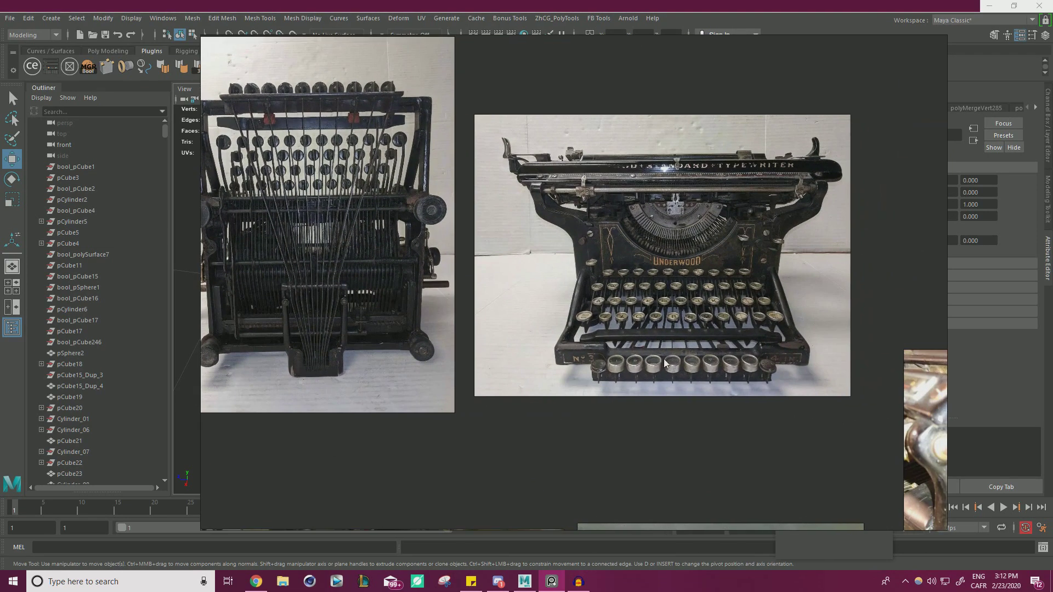
pyautogui.scroll(-4, 669, 365)
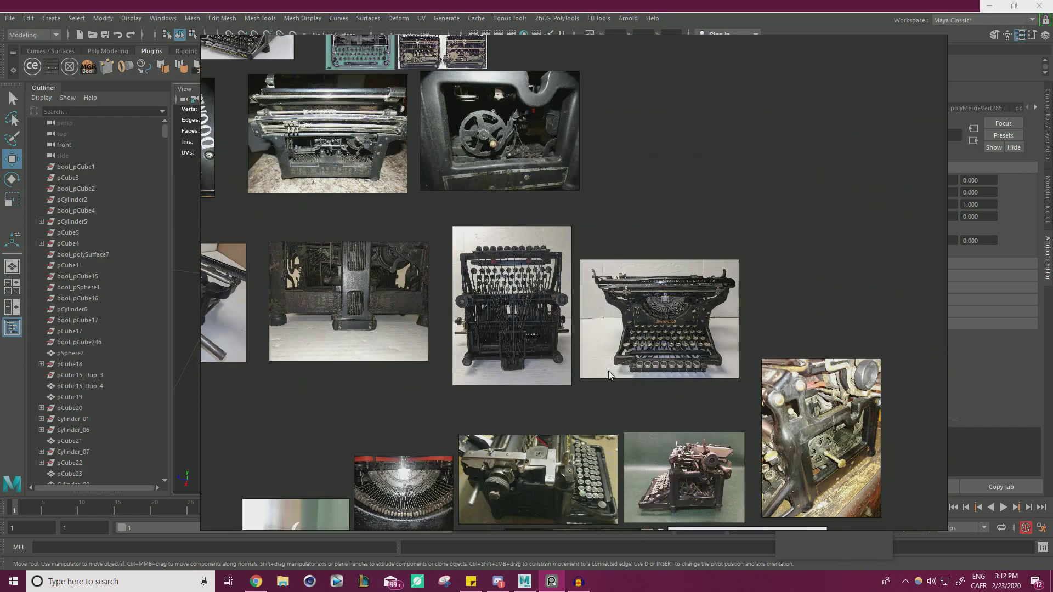
pyautogui.moveTo(549, 385); pyautogui.dragTo(567, 226, button='middle')
pyautogui.scroll(2, 705, 377)
pyautogui.moveTo(720, 341); pyautogui.dragTo(849, 325, button='middle')
pyautogui.moveTo(522, 326); pyautogui.dragTo(778, 220, button='middle')
pyautogui.scroll(-3, 600, 248)
pyautogui.moveTo(432, 228); pyautogui.dragTo(631, 391, button='middle')
# Move the reference board aside to return to Maya, then check the whole typewriter model and deselect the curved lever
pyautogui.moveTo(540, 289); pyautogui.dragTo(0, 325, button='right')
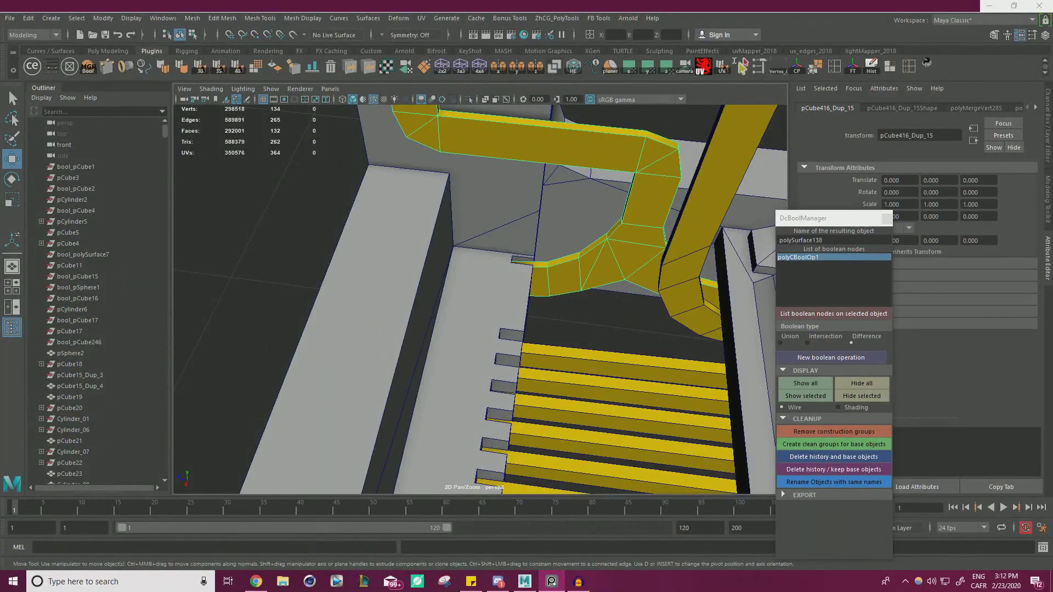
pyautogui.keyDown('alt'); pyautogui.moveTo(620, 256); pyautogui.dragTo(291, 214, button='right'); pyautogui.keyUp('alt')
pyautogui.keyDown('alt'); pyautogui.moveTo(291, 214); pyautogui.dragTo(466, 263); pyautogui.keyUp('alt')
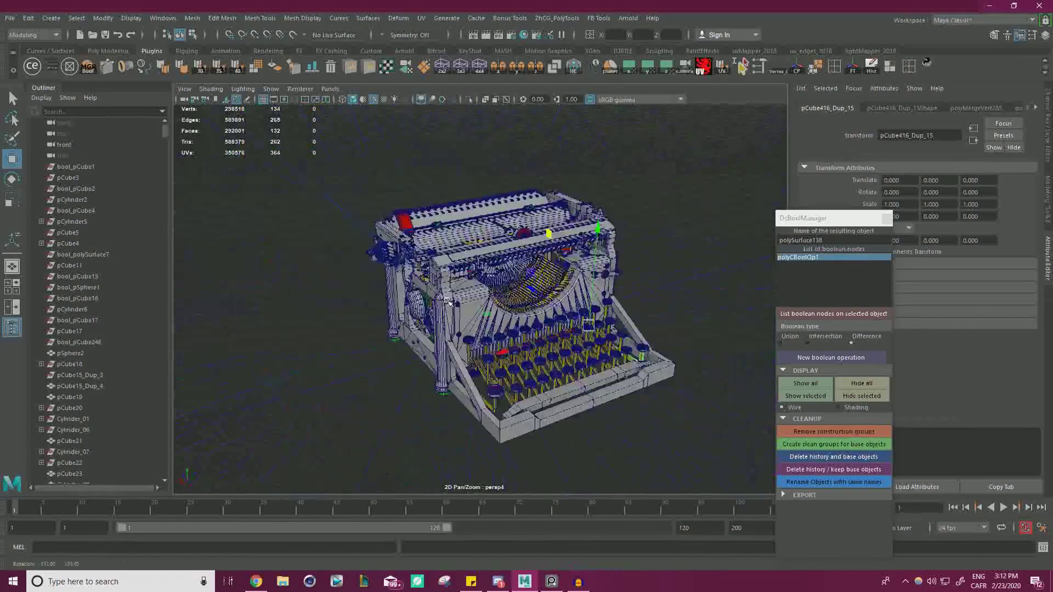
pyautogui.keyDown('alt'); pyautogui.moveTo(466, 264); pyautogui.dragTo(534, 258, button='right'); pyautogui.keyUp('alt')
pyautogui.scroll(3, 535, 259)
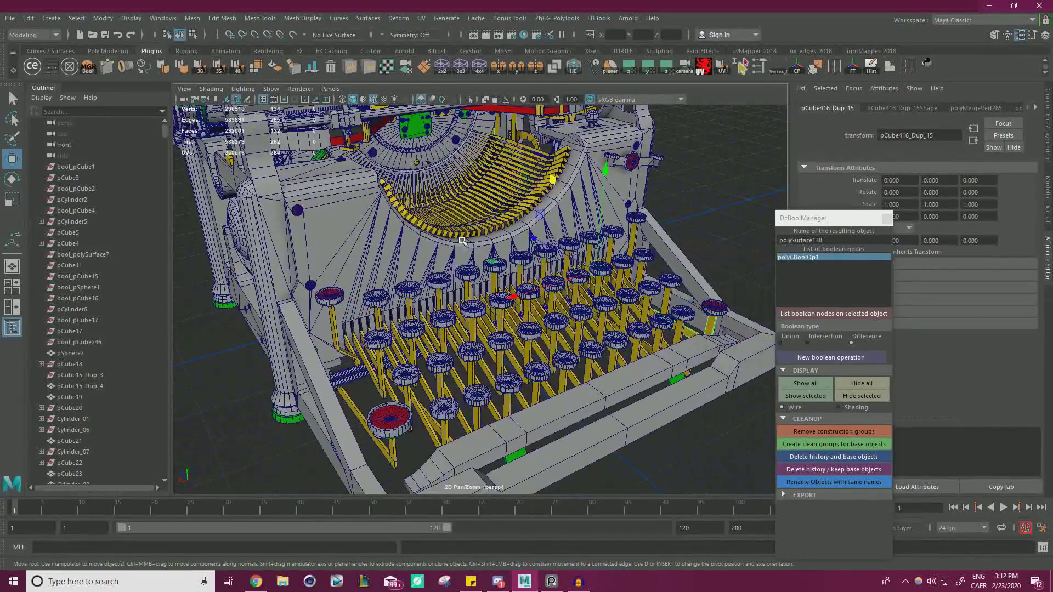
pyautogui.scroll(-6, 503, 229)
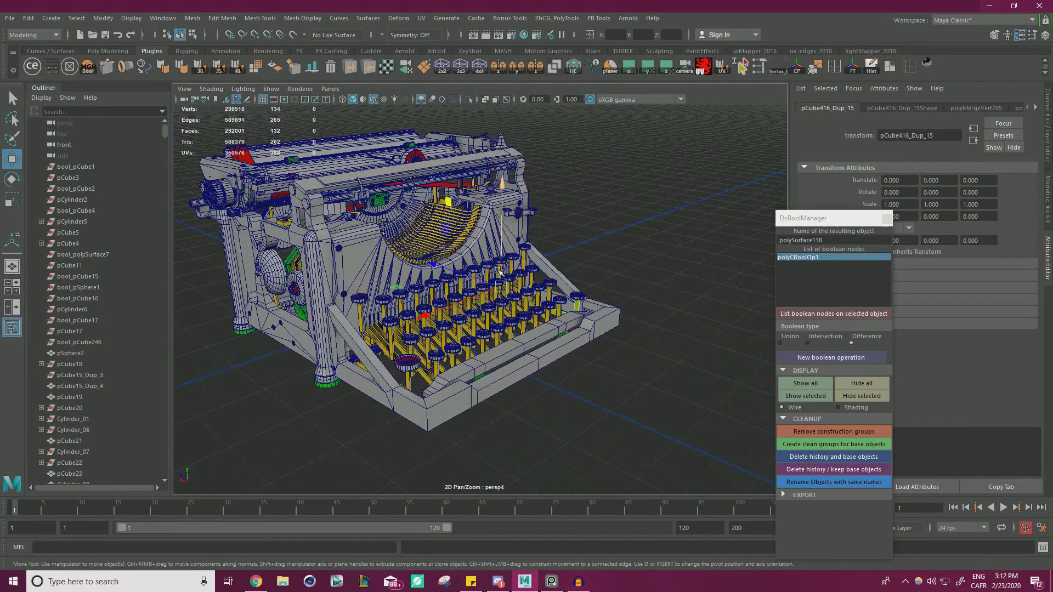
pyautogui.keyDown('alt'); pyautogui.moveTo(524, 256); pyautogui.dragTo(488, 236); pyautogui.keyUp('alt')
pyautogui.keyDown('alt'); pyautogui.moveTo(488, 236); pyautogui.dragTo(563, 235, button='right'); pyautogui.keyUp('alt')
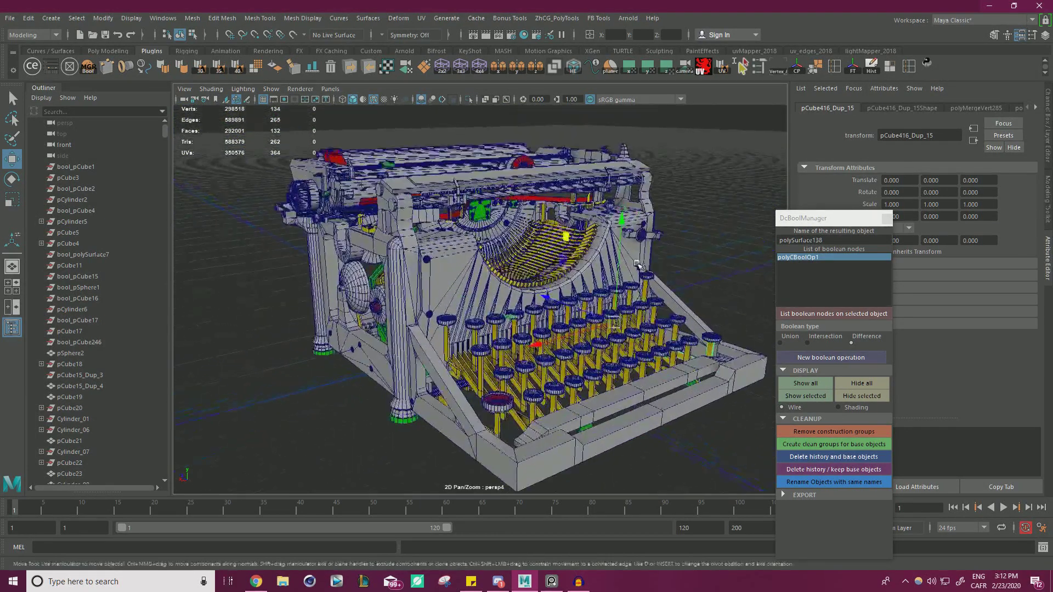
pyautogui.click(696, 231)
pyautogui.scroll(-2, 682, 225)
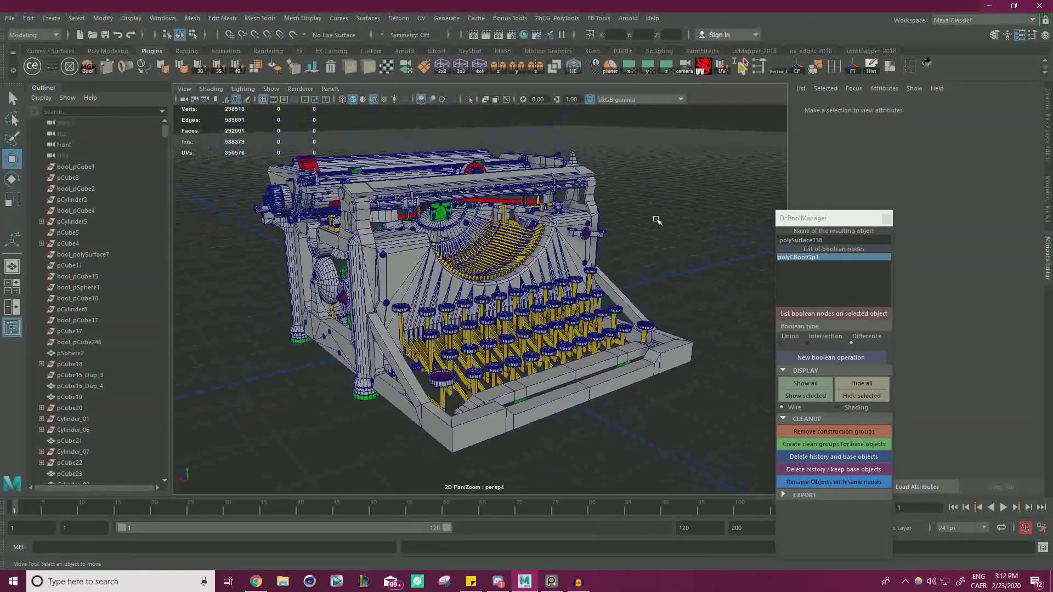